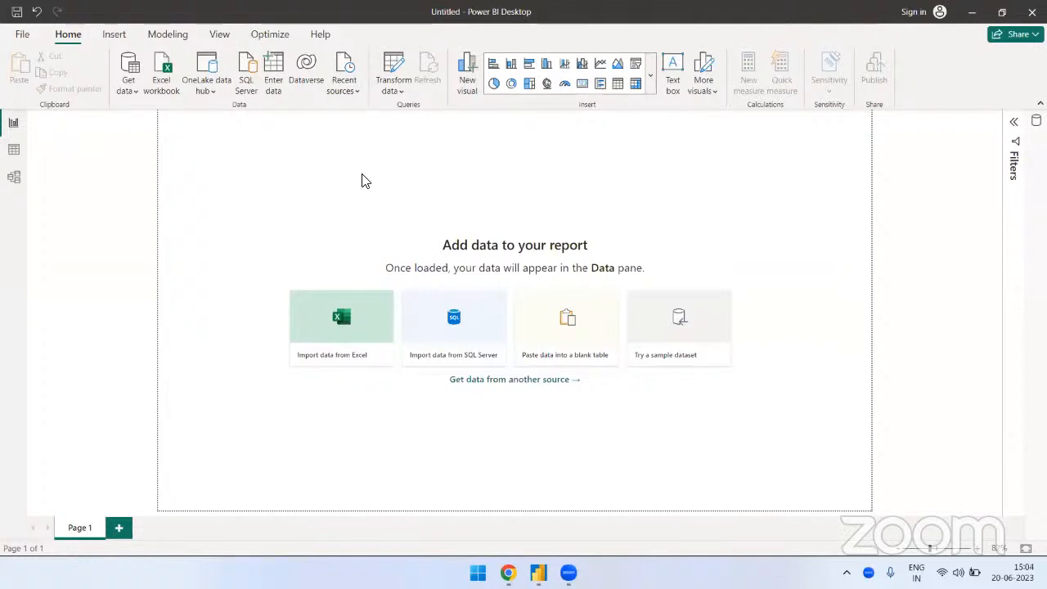
# Step: Load the Orders table from the most recent Sample - Superstore.xls source and expand its field list
pyautogui.click(345, 72)
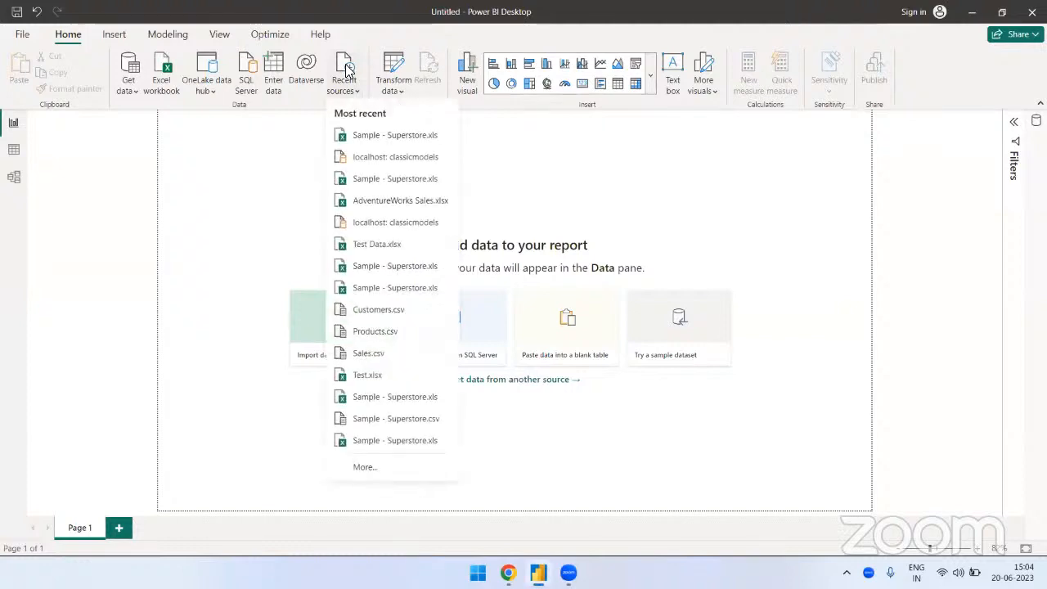
pyautogui.click(377, 137)
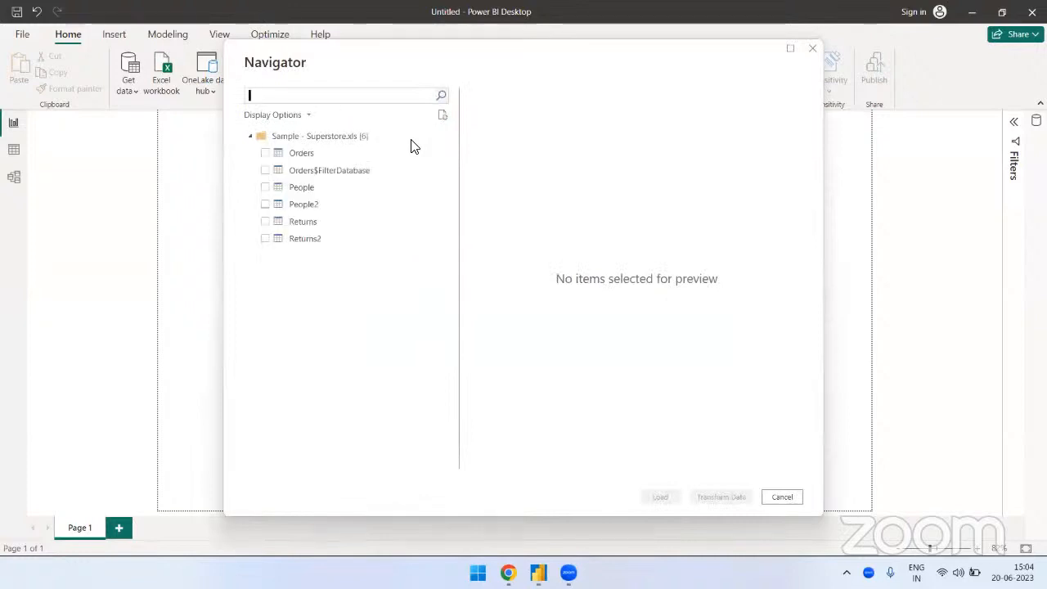
pyautogui.click(265, 155)
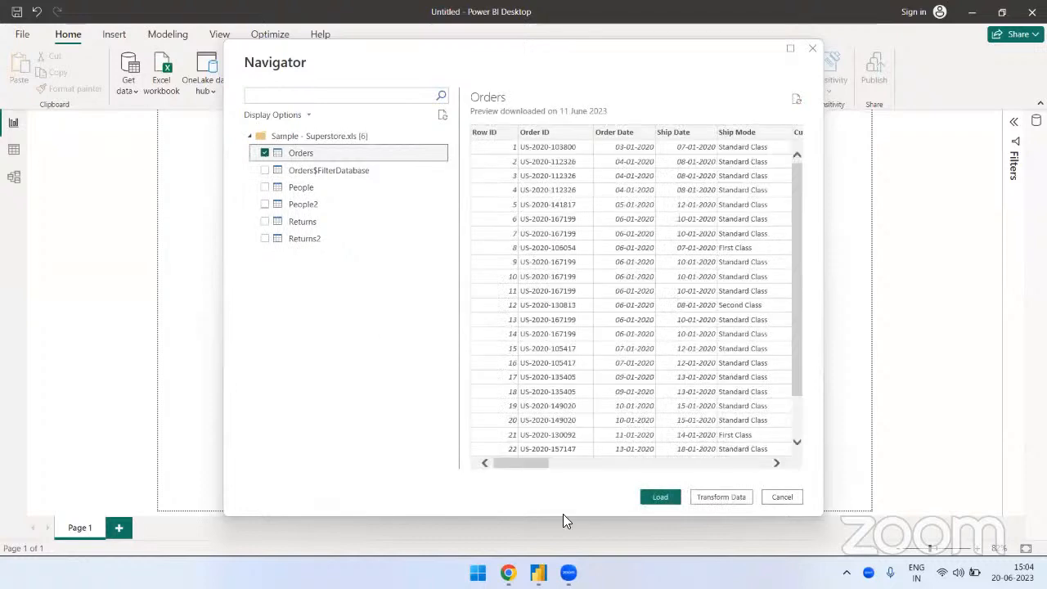
pyautogui.click(659, 497)
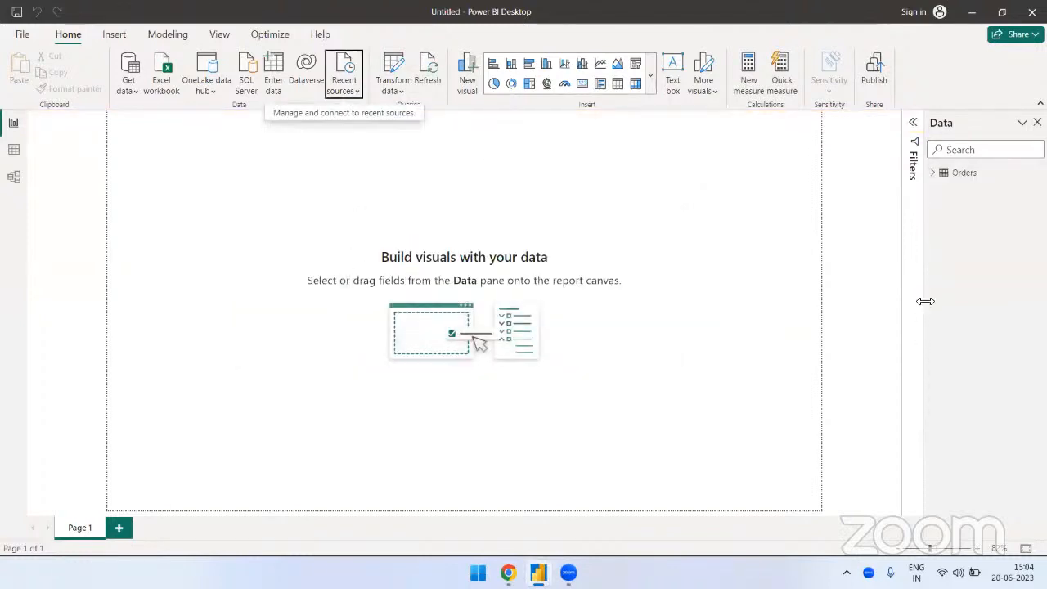
pyautogui.moveTo(923, 300); pyautogui.dragTo(889, 300)
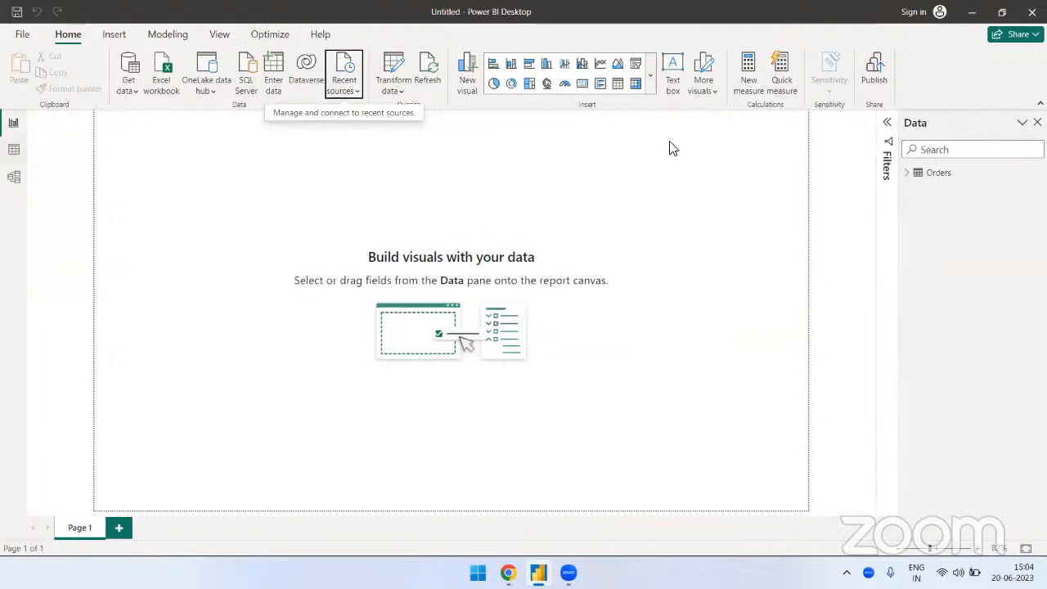
pyautogui.click(906, 174)
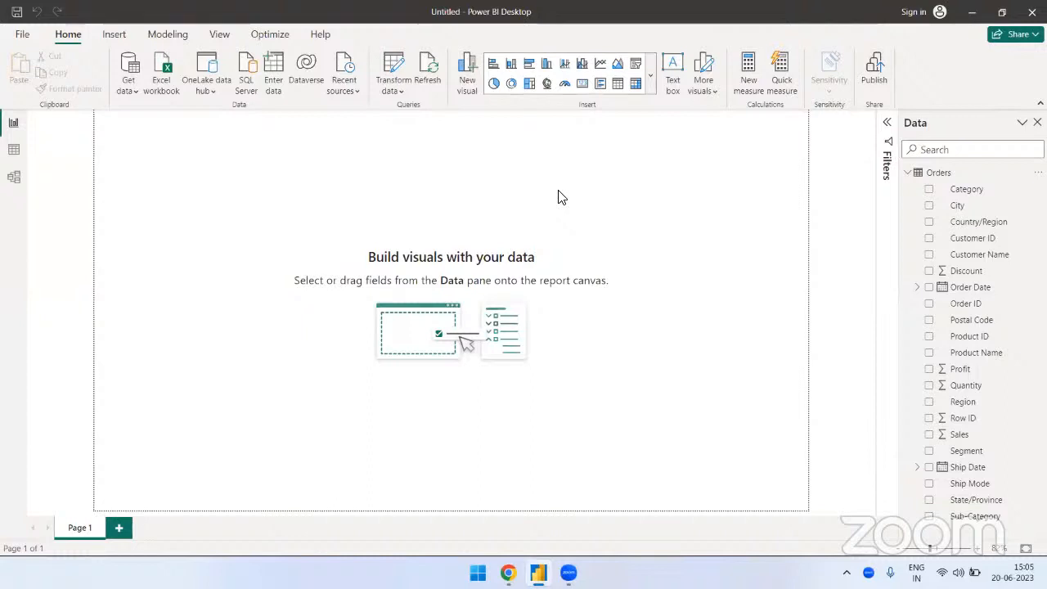
pyautogui.click(650, 89)
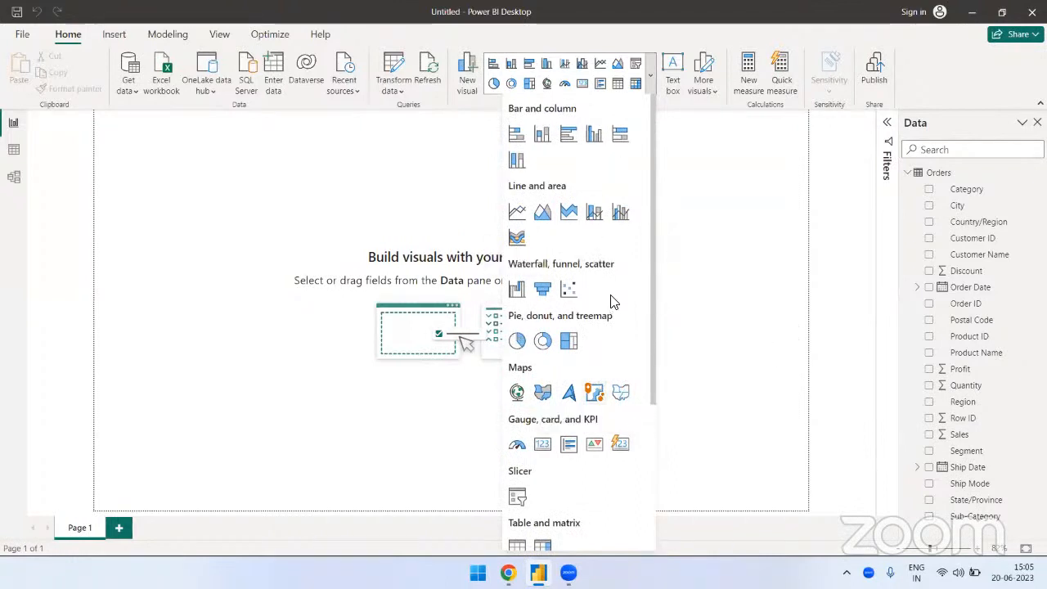
pyautogui.scroll(-5, 613, 302)
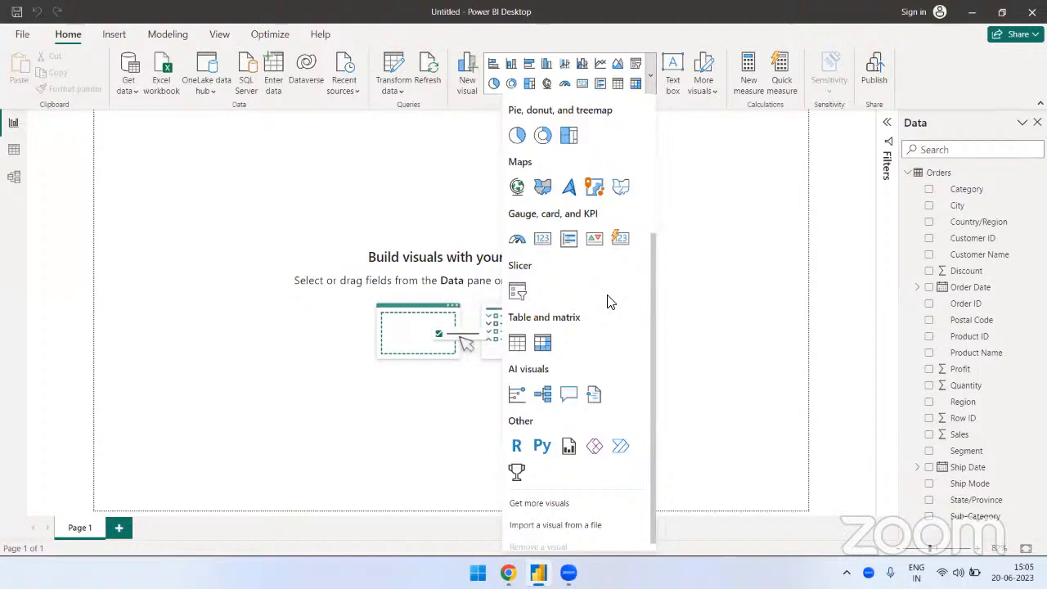
pyautogui.click(365, 226)
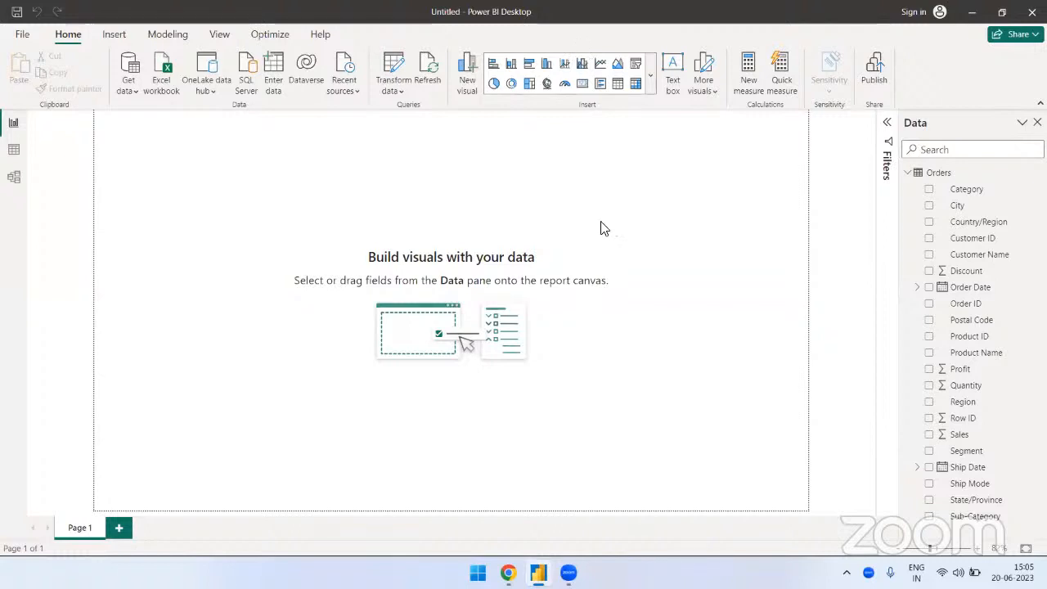
# Step: Insert a stacked column chart with Category on the X-axis and Sales on the Y-axis
pyautogui.click(512, 71)
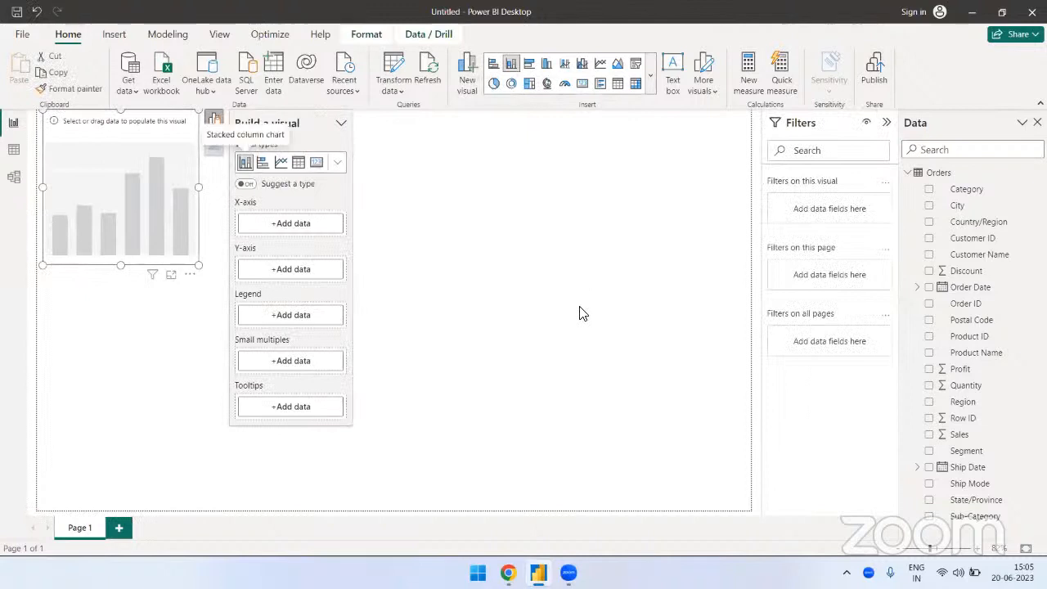
pyautogui.click(929, 191)
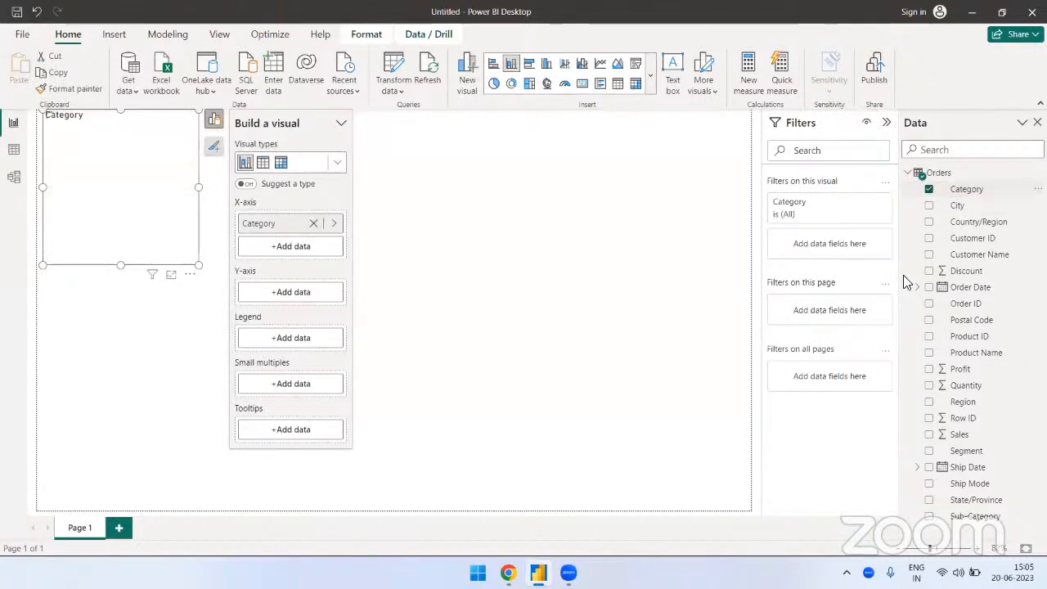
pyautogui.click(930, 436)
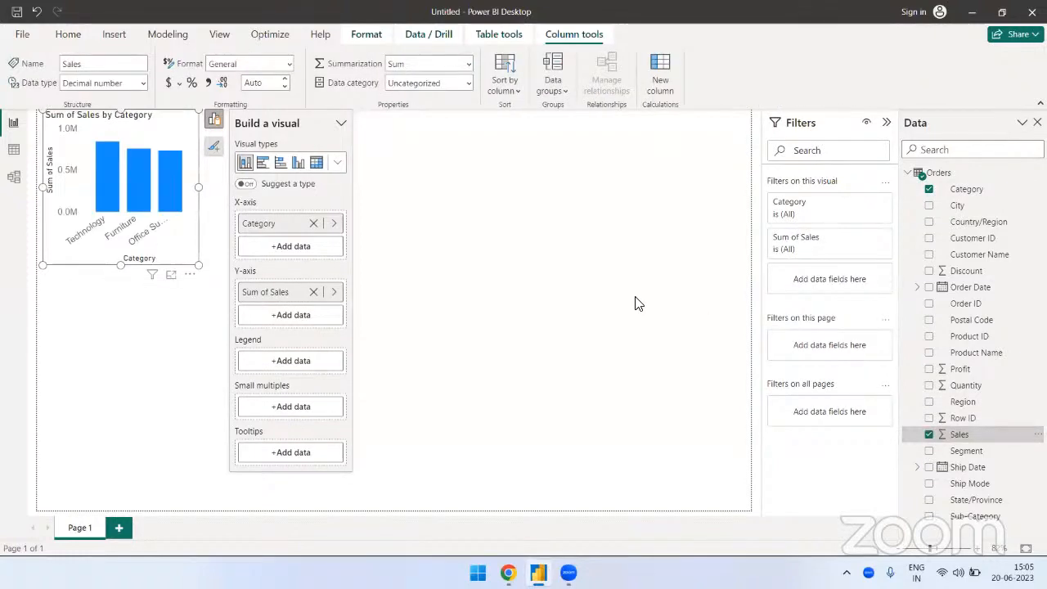
pyautogui.click(516, 256)
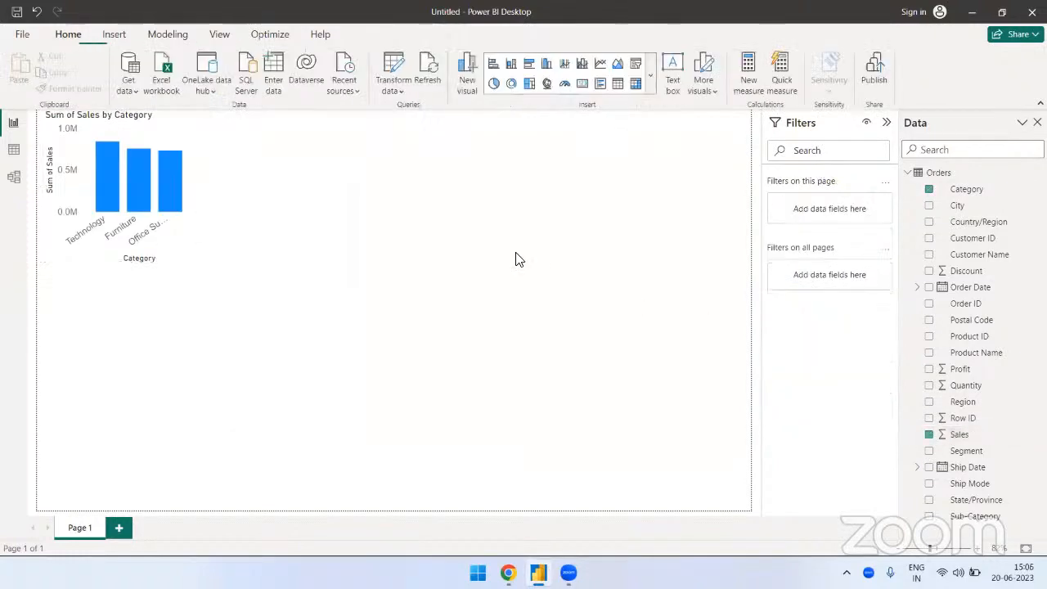
# Step: Enlarge the column chart, collapse the filters area and move the chart slightly inward from the report page's corner
pyautogui.click(196, 129)
pyautogui.moveTo(197, 266); pyautogui.dragTo(364, 343)
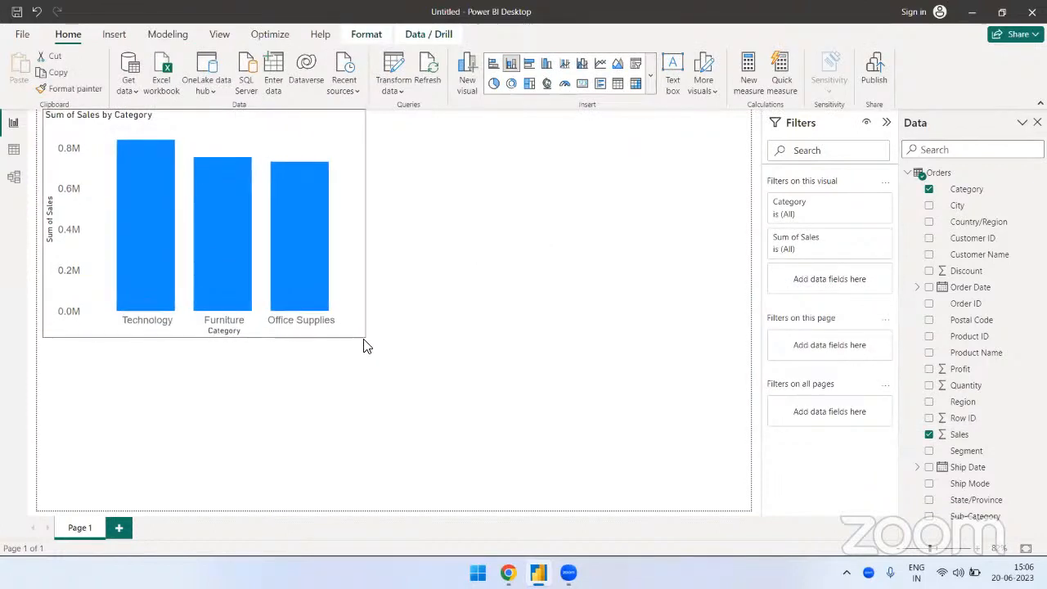
pyautogui.click(886, 122)
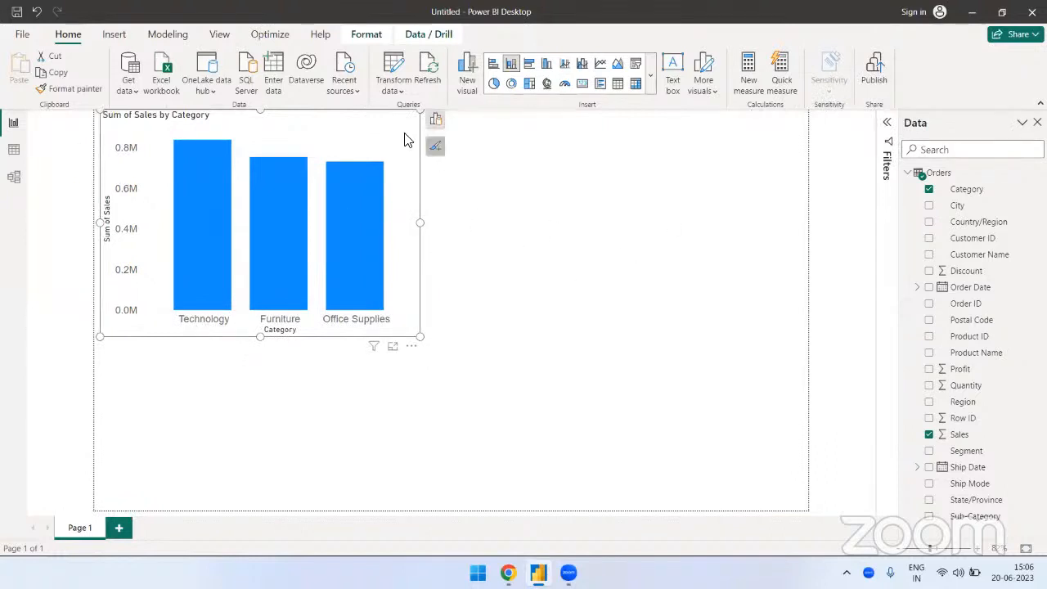
pyautogui.moveTo(409, 354); pyautogui.dragTo(491, 370)
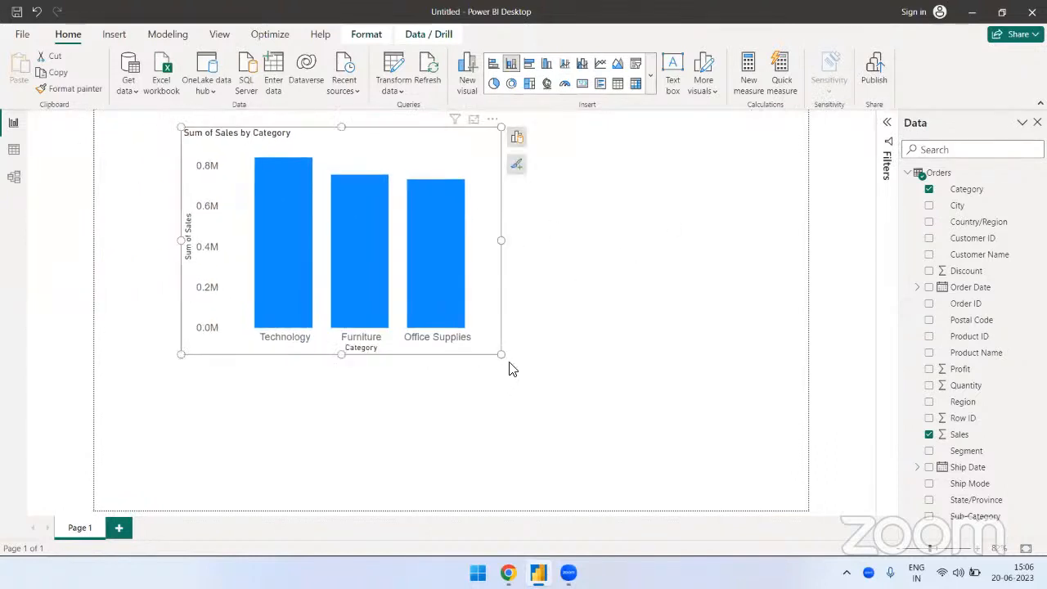
# Step: Turn off the column chart's Y-axis values and Y-axis title in its formatting options
pyautogui.click(491, 121)
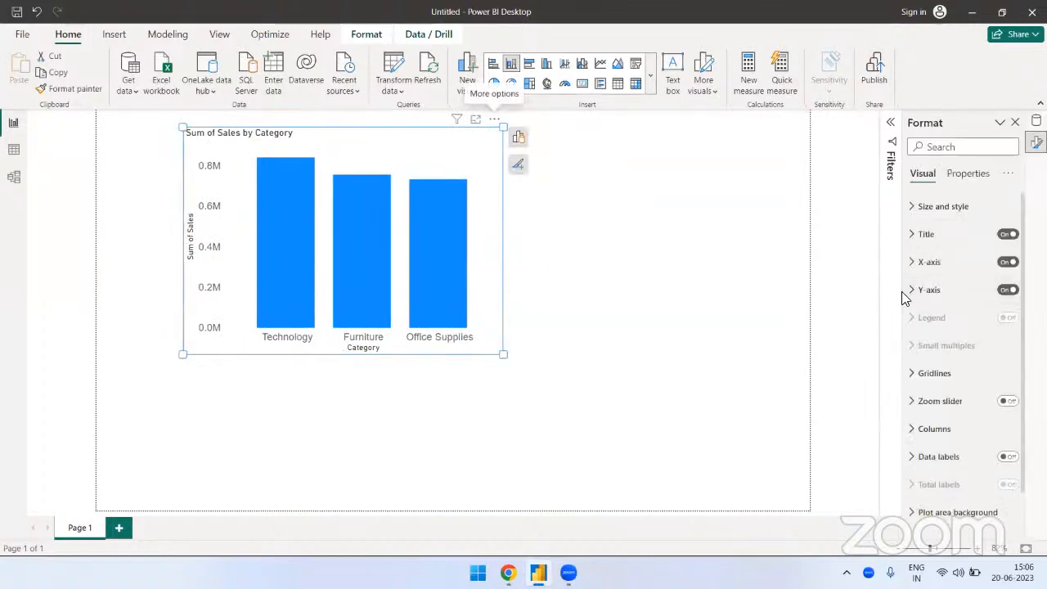
pyautogui.moveTo(905, 297); pyautogui.dragTo(848, 287)
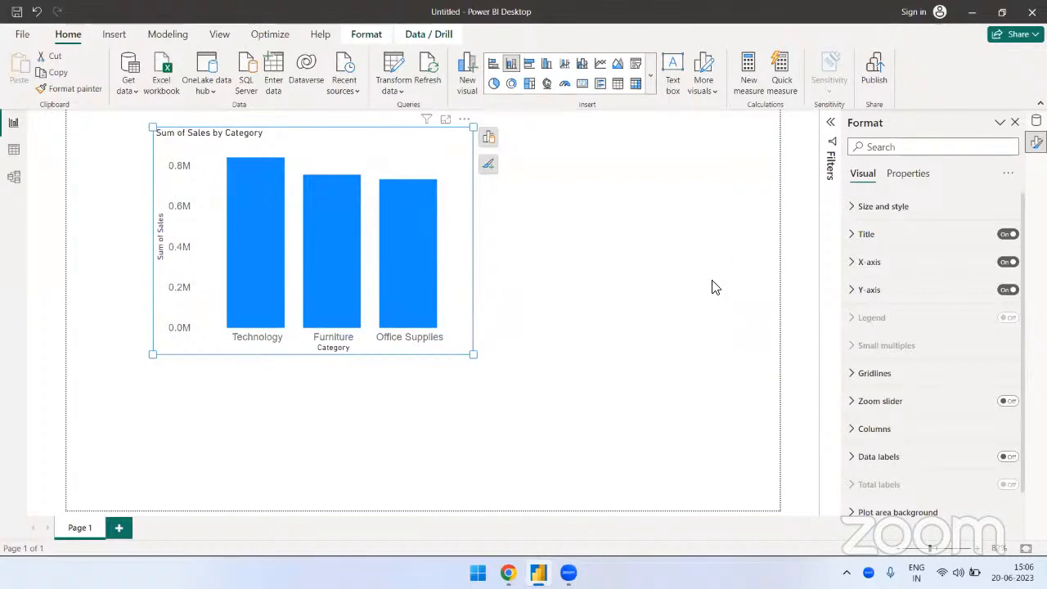
pyautogui.click(1007, 290)
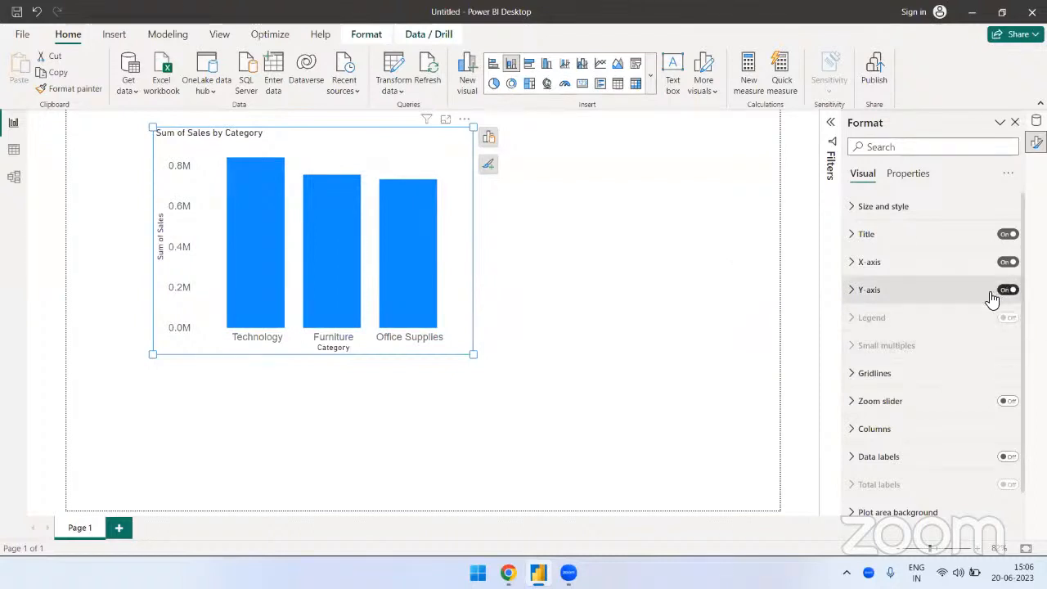
pyautogui.click(869, 290)
pyautogui.scroll(-3, 940, 319)
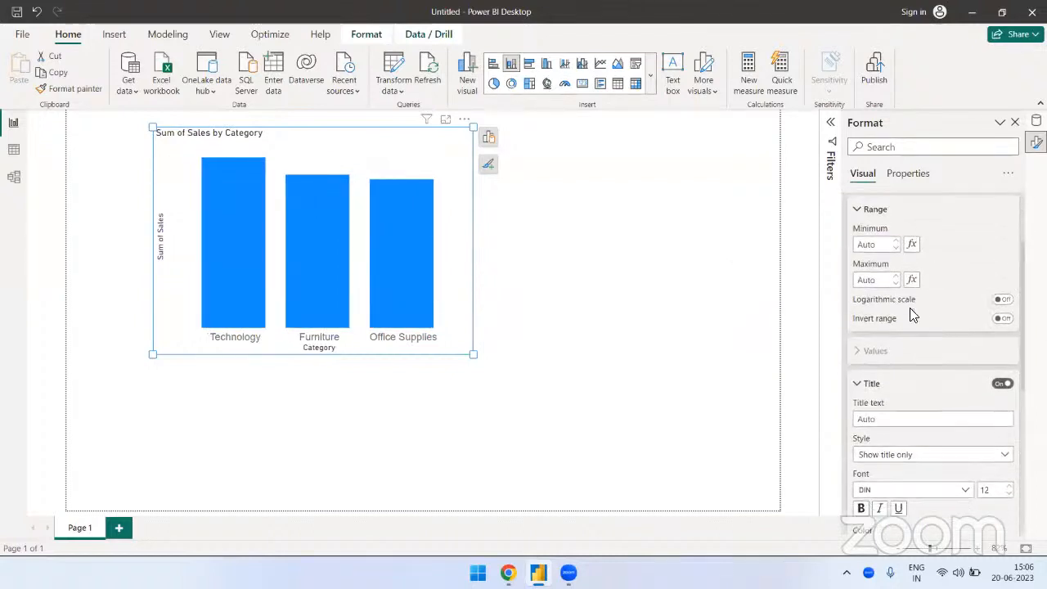
pyautogui.click(1003, 343)
pyautogui.scroll(3, 908, 319)
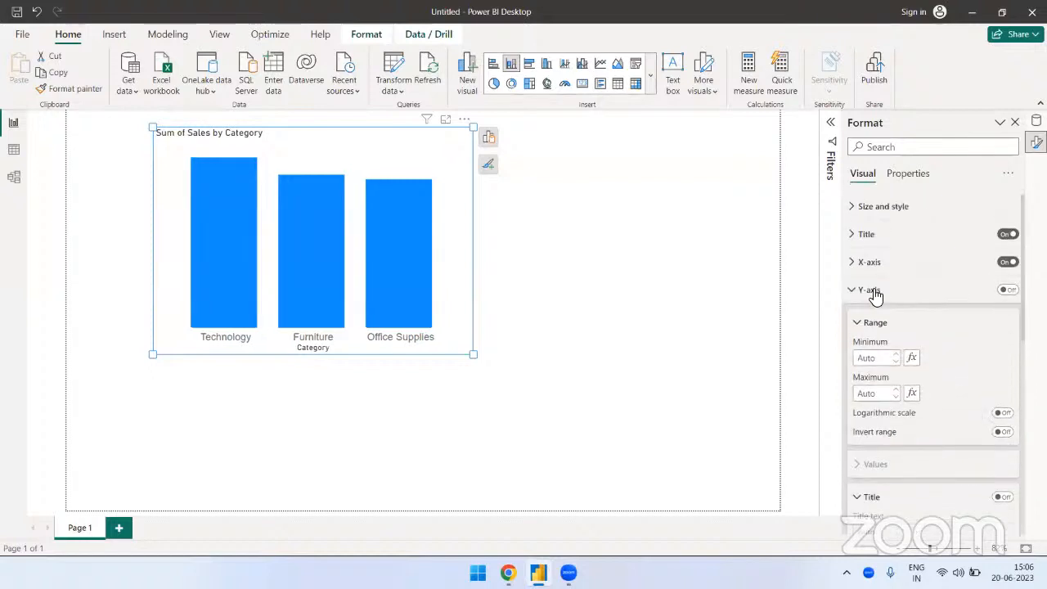
pyautogui.click(867, 290)
# Step: Turn off the title of the column chart's X-axis
pyautogui.click(867, 263)
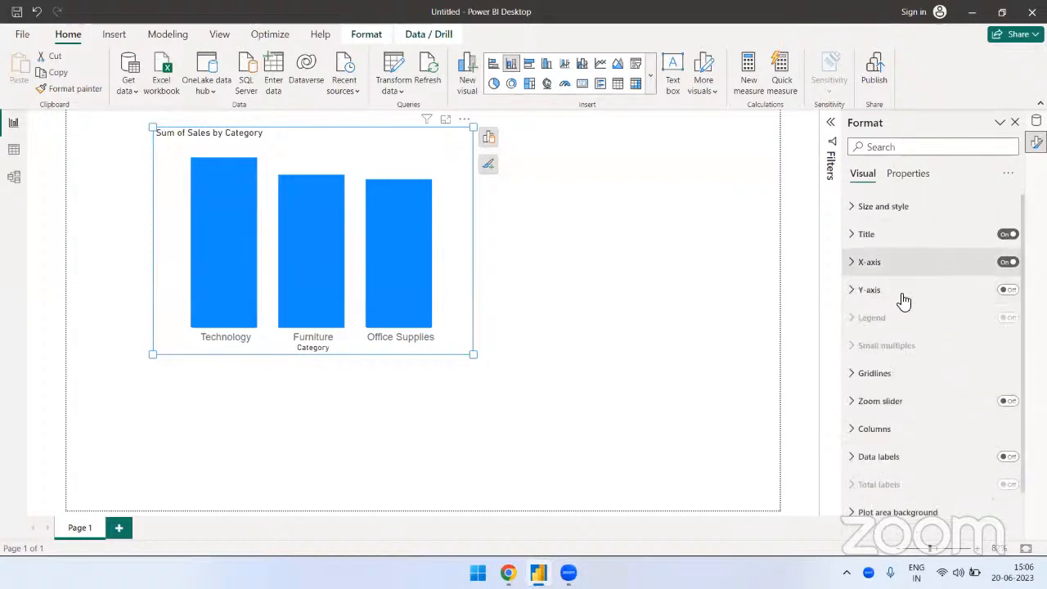
pyautogui.scroll(-2, 903, 303)
pyautogui.scroll(-1, 940, 306)
pyautogui.click(1003, 330)
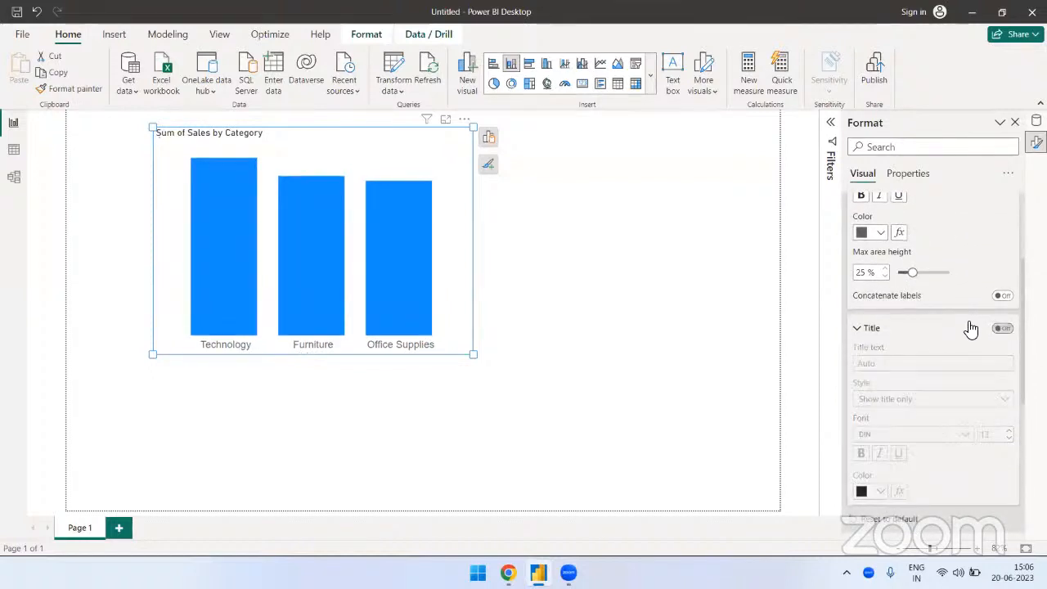
pyautogui.scroll(3, 948, 323)
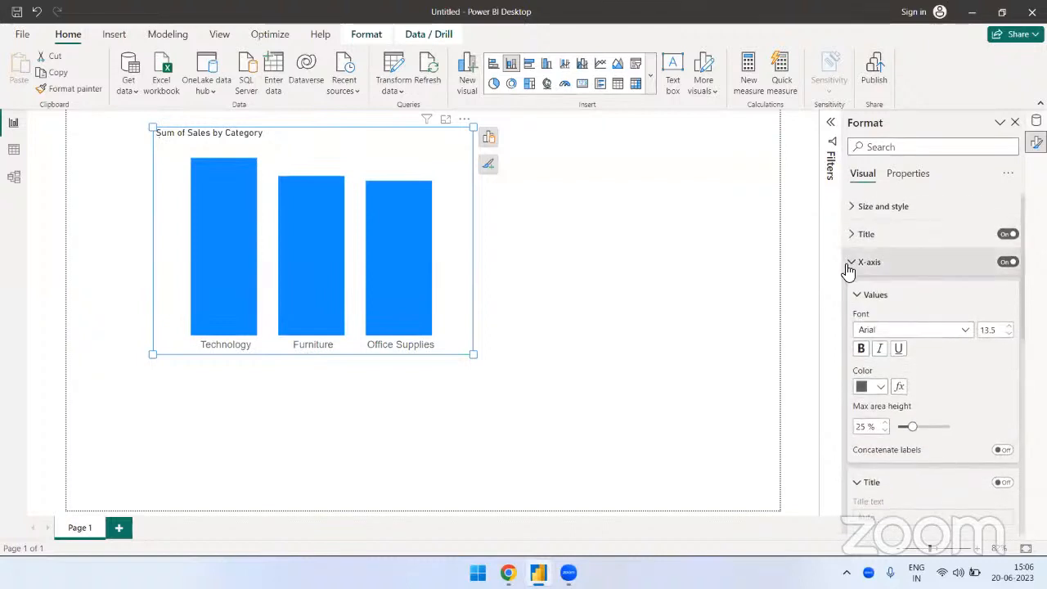
pyautogui.click(851, 266)
# Step: Set the font color of the chart's X-axis values to black
pyautogui.click(862, 265)
pyautogui.click(882, 387)
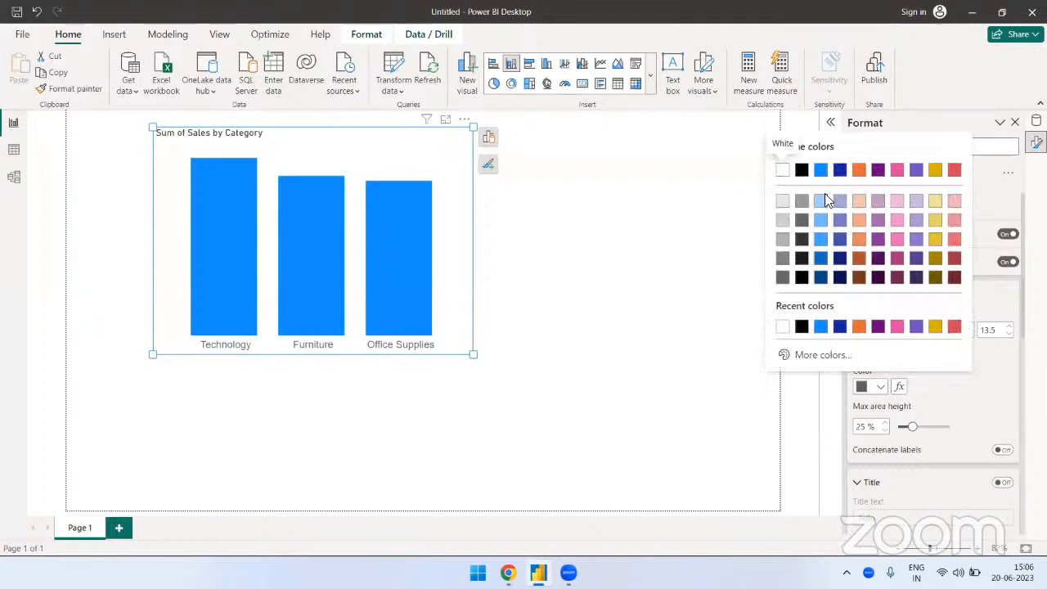
pyautogui.click(802, 170)
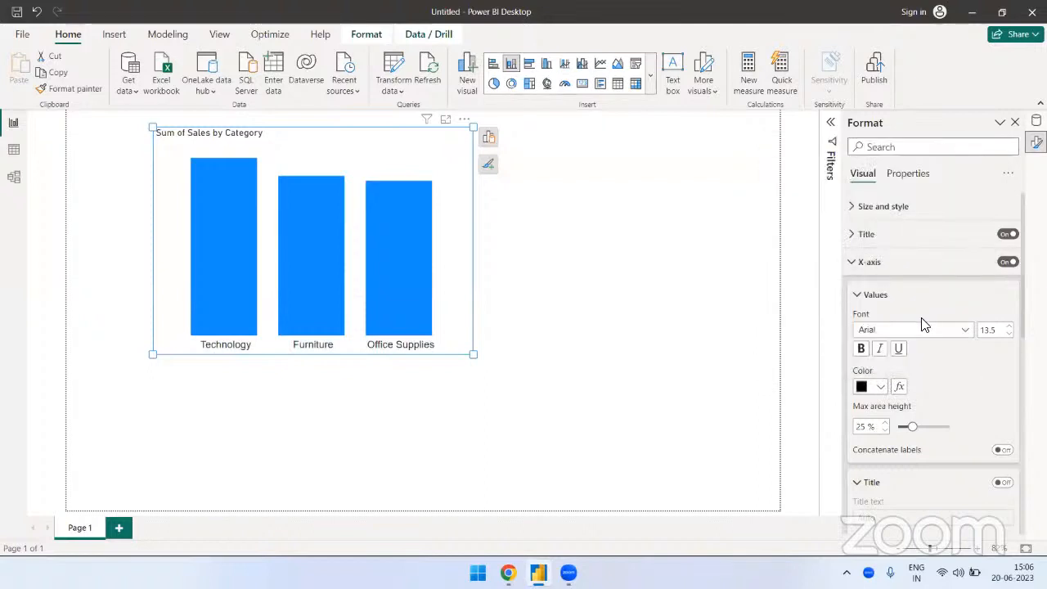
pyautogui.click(862, 268)
pyautogui.scroll(-1, 879, 346)
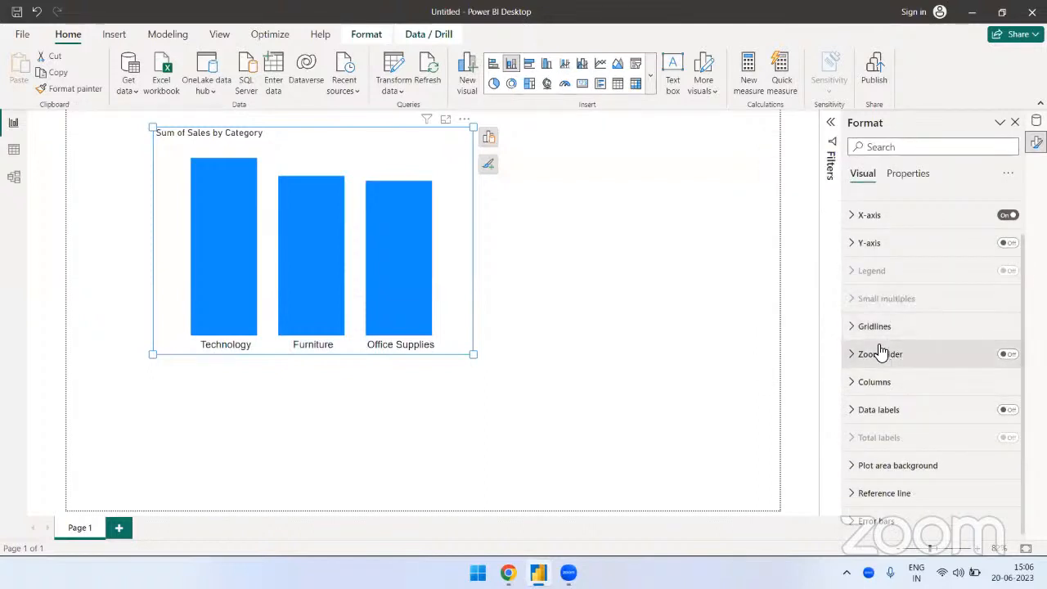
pyautogui.click(875, 327)
pyautogui.scroll(-3, 882, 339)
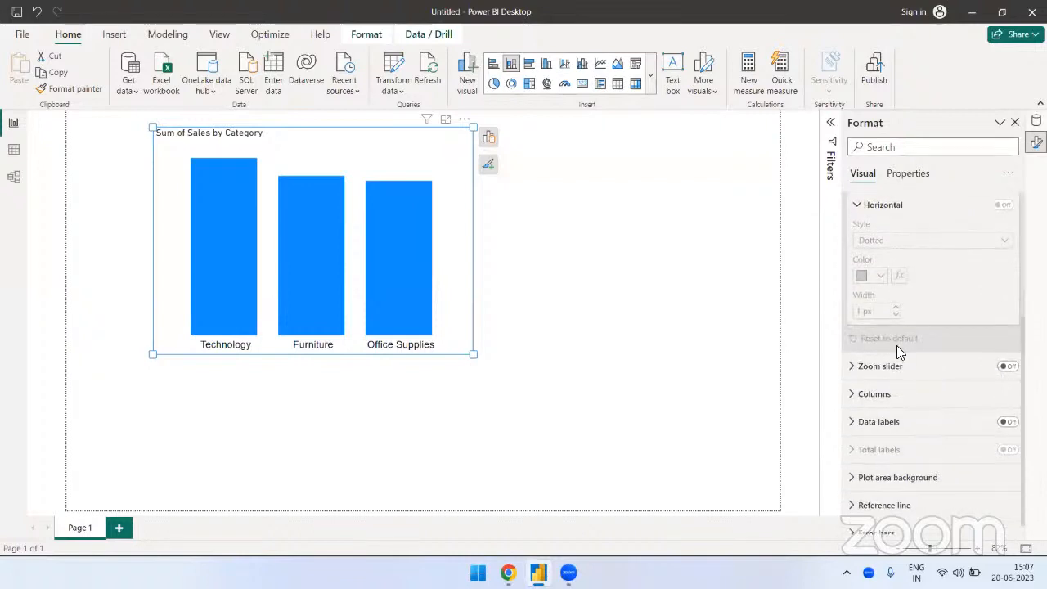
pyautogui.scroll(3, 897, 352)
pyautogui.click(884, 329)
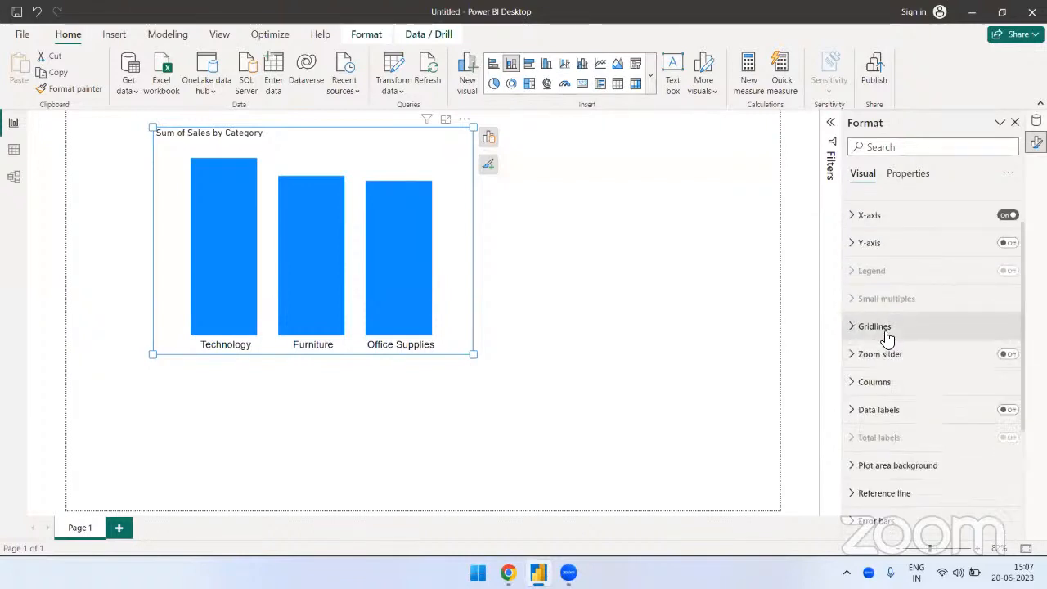
# Step: Try orange and purple as the default color of the chart's columns, ending with the theme's red
pyautogui.click(912, 382)
pyautogui.scroll(-3, 916, 384)
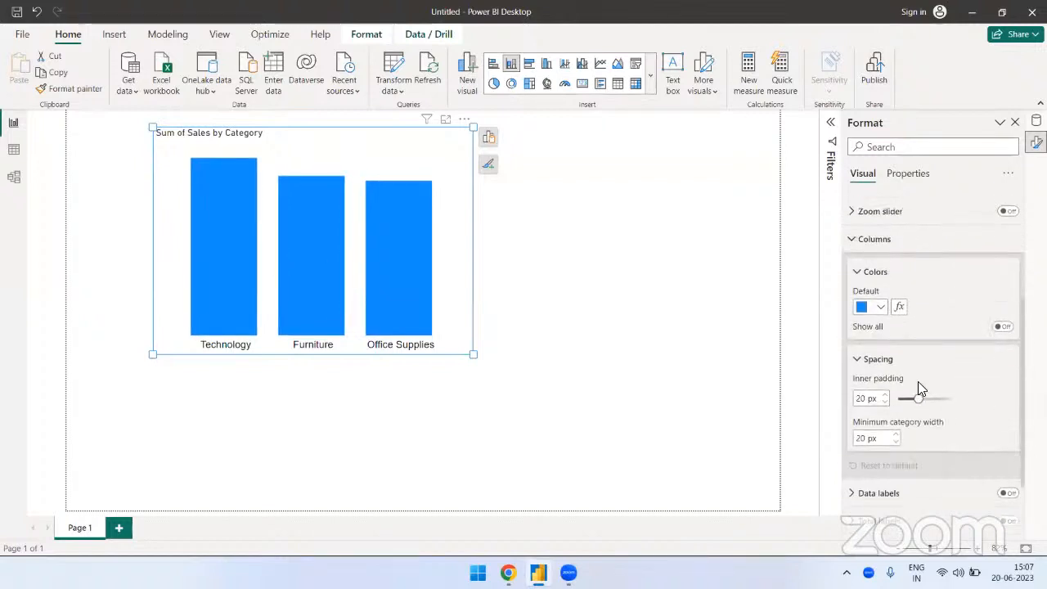
pyautogui.click(877, 297)
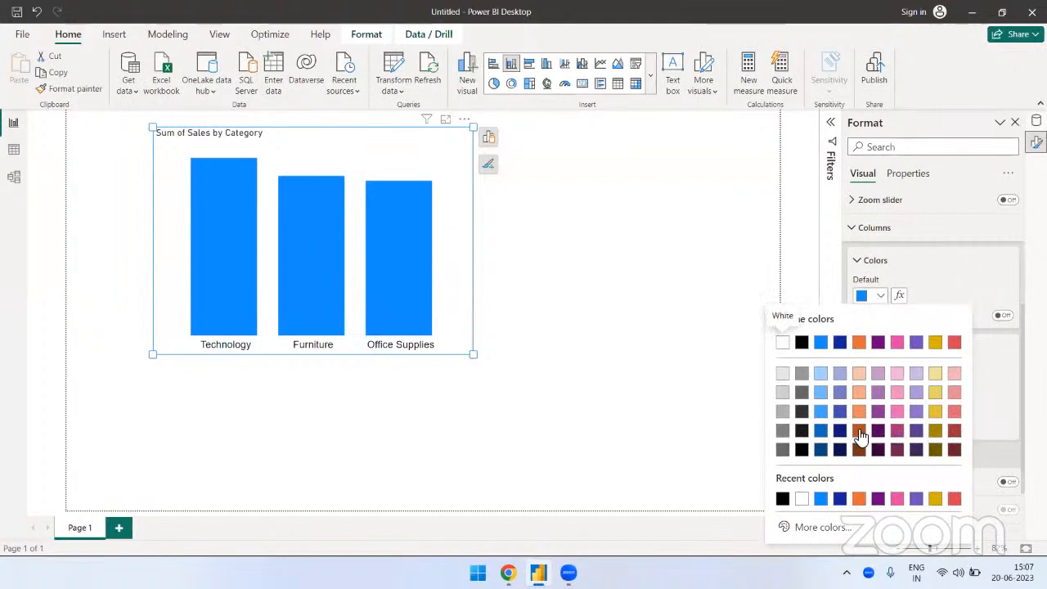
pyautogui.click(859, 344)
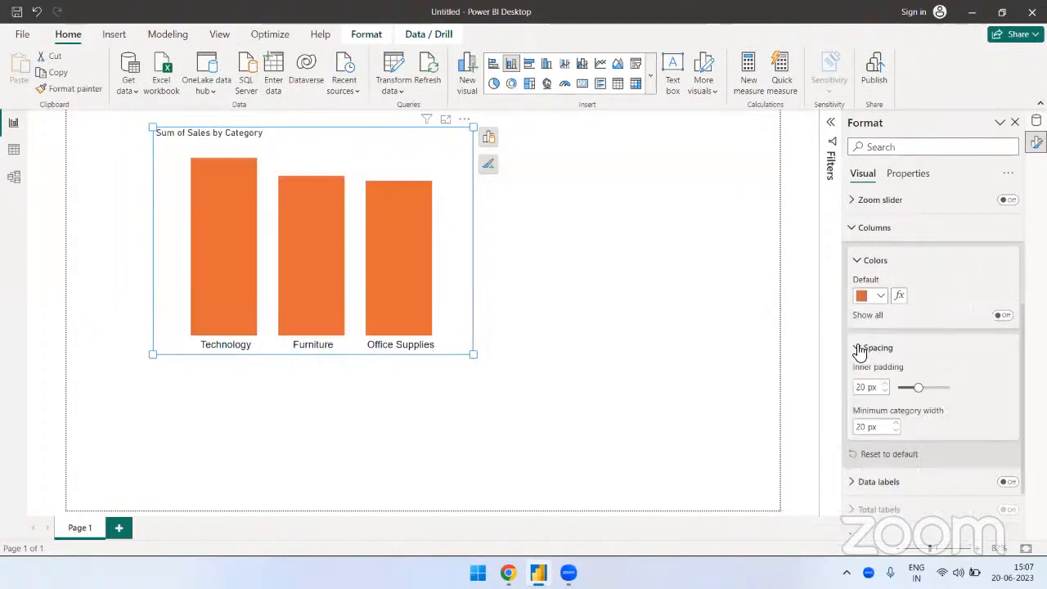
pyautogui.click(884, 297)
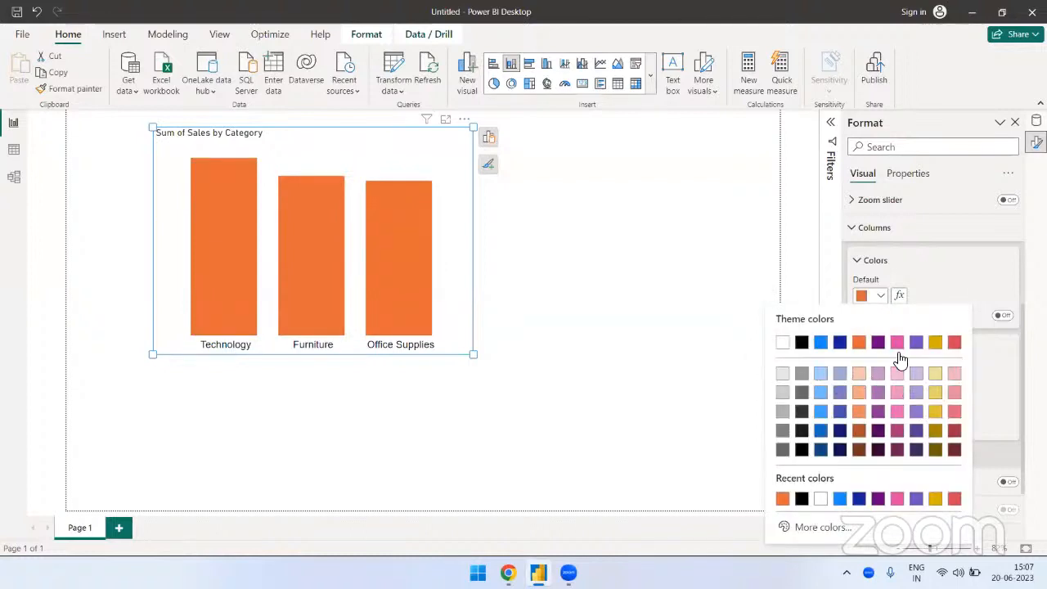
pyautogui.click(877, 343)
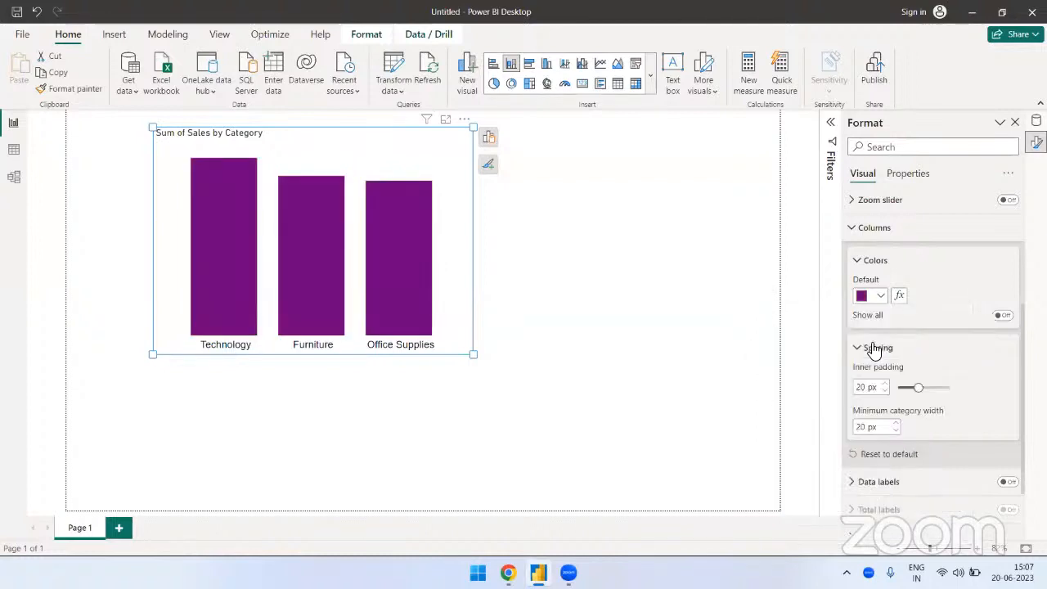
pyautogui.click(881, 297)
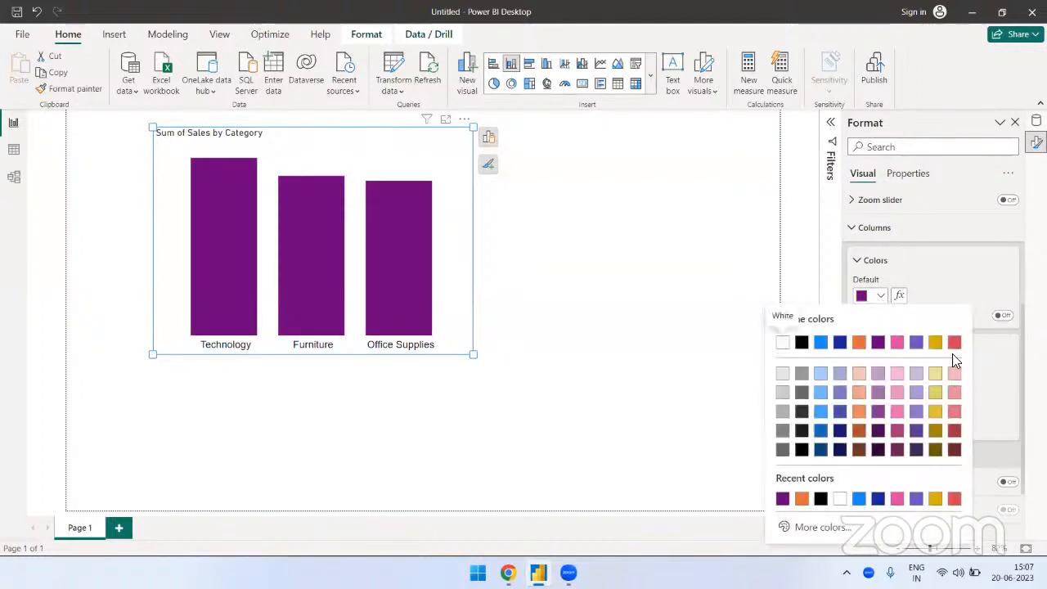
pyautogui.click(953, 342)
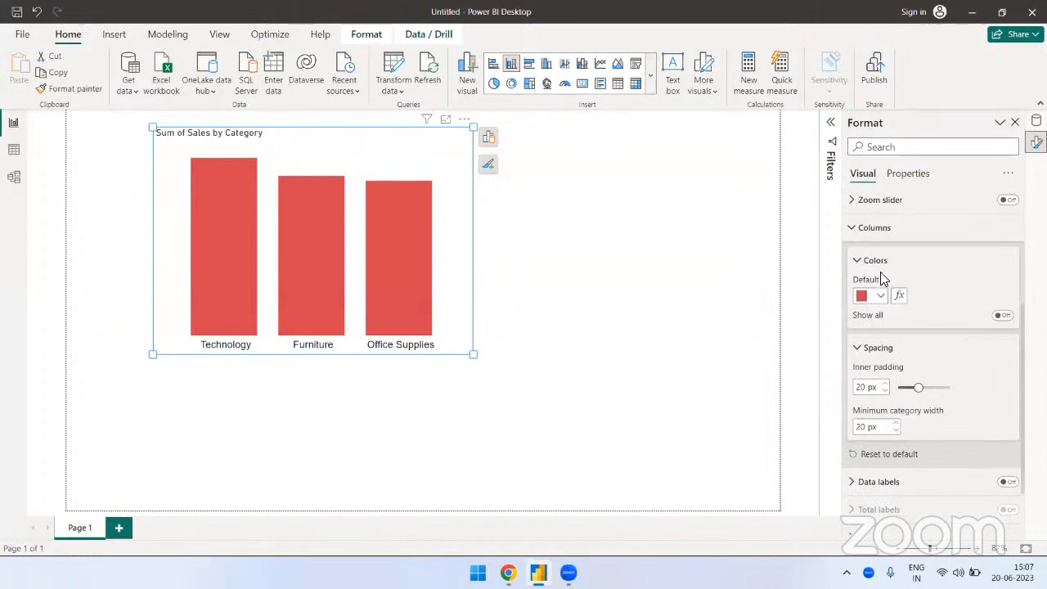
pyautogui.click(877, 232)
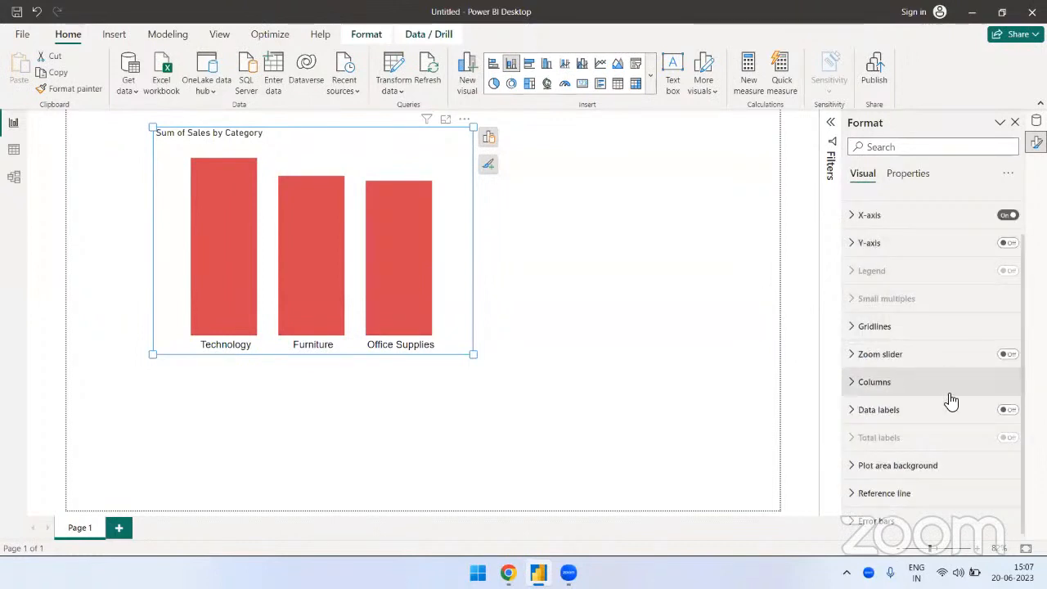
# Step: Turn on the column chart's data labels and set their position to Outside end
pyautogui.click(1008, 411)
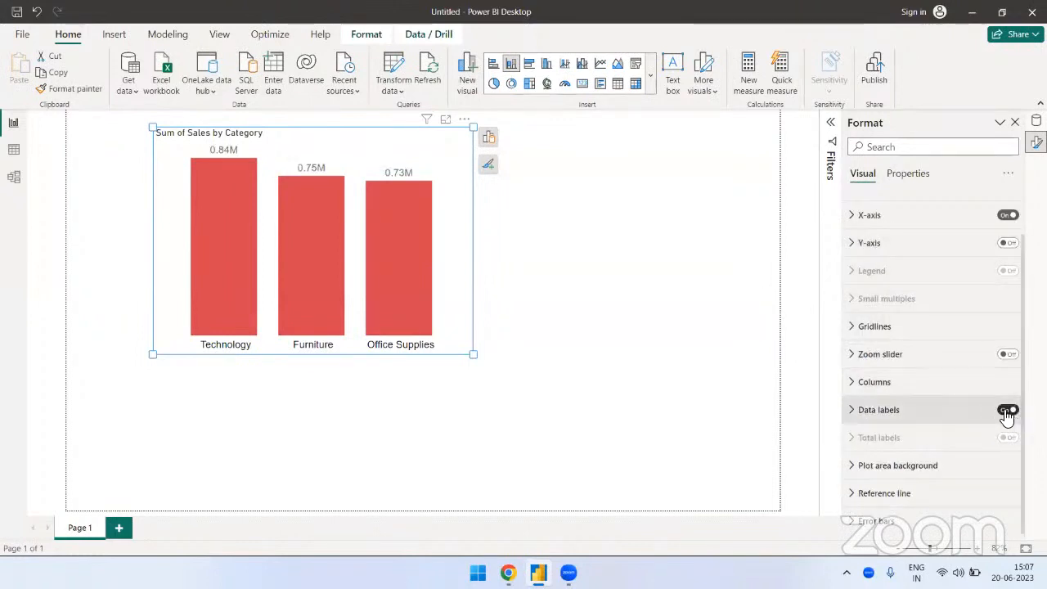
pyautogui.click(922, 411)
pyautogui.scroll(-4, 921, 406)
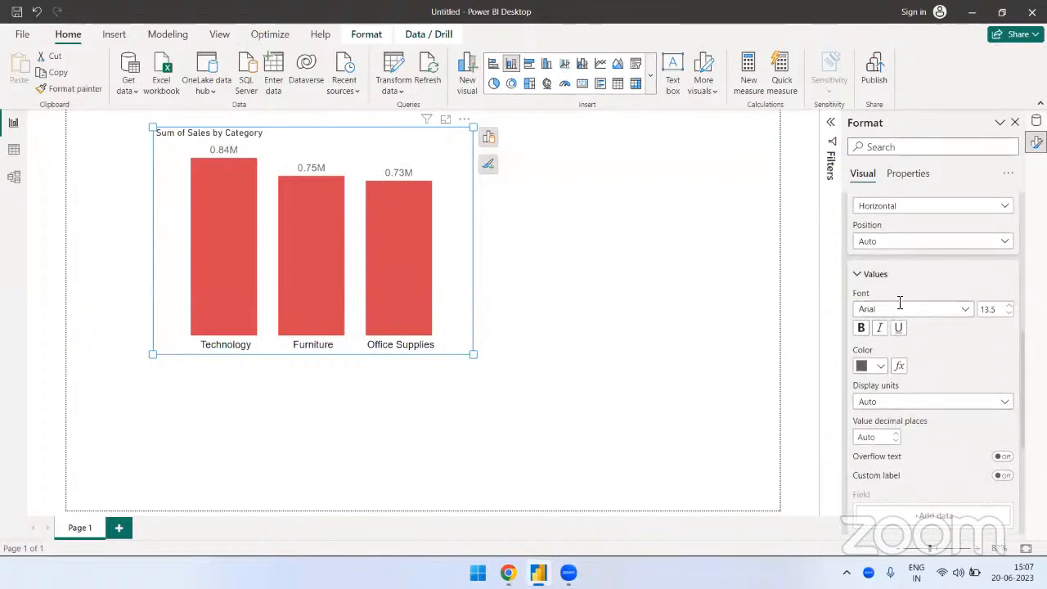
pyautogui.scroll(1, 899, 303)
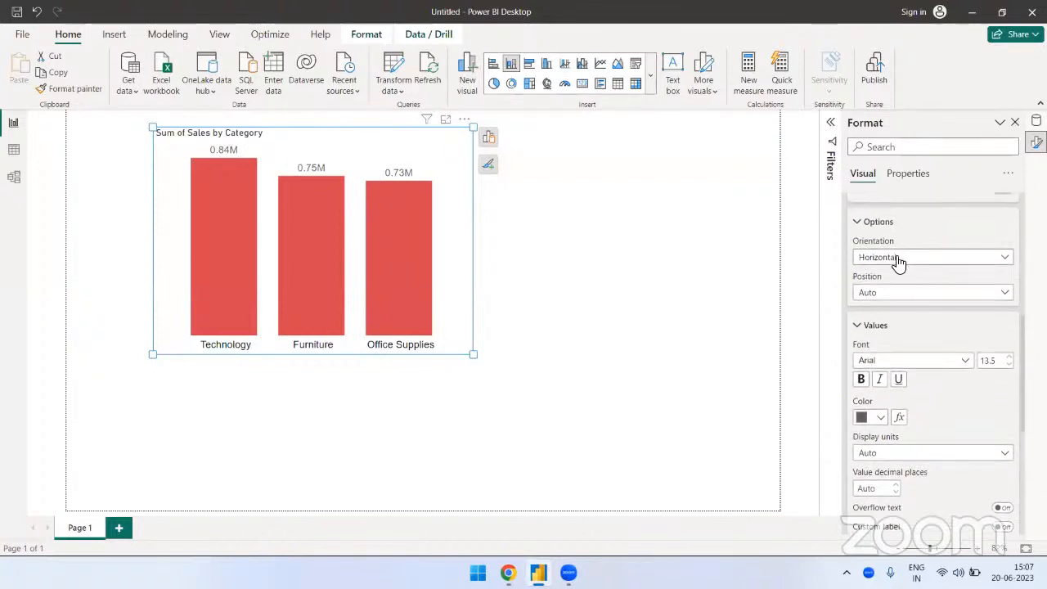
pyautogui.click(904, 293)
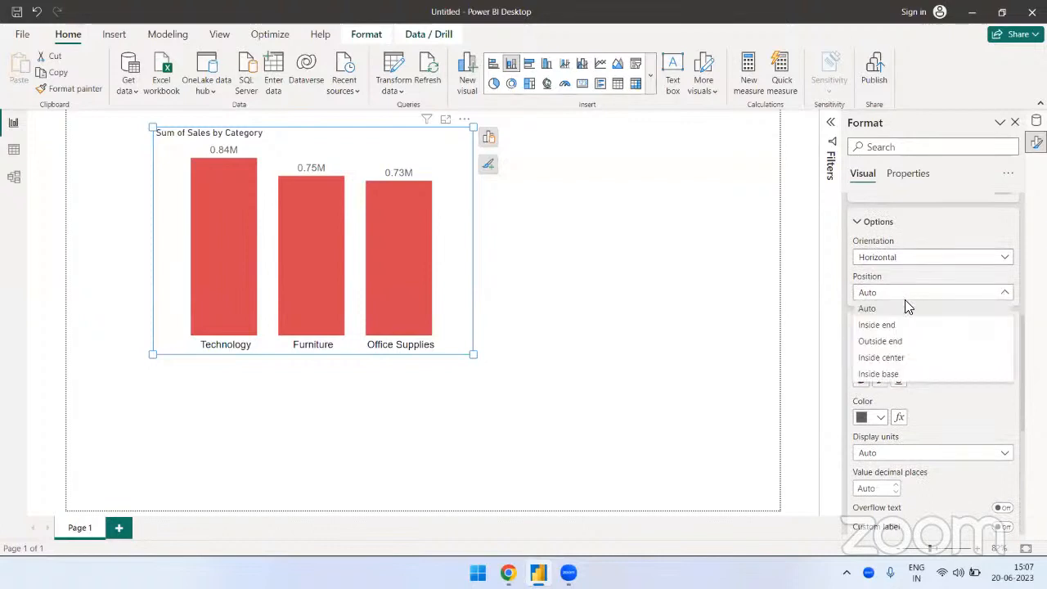
pyautogui.click(901, 341)
pyautogui.scroll(-1, 907, 344)
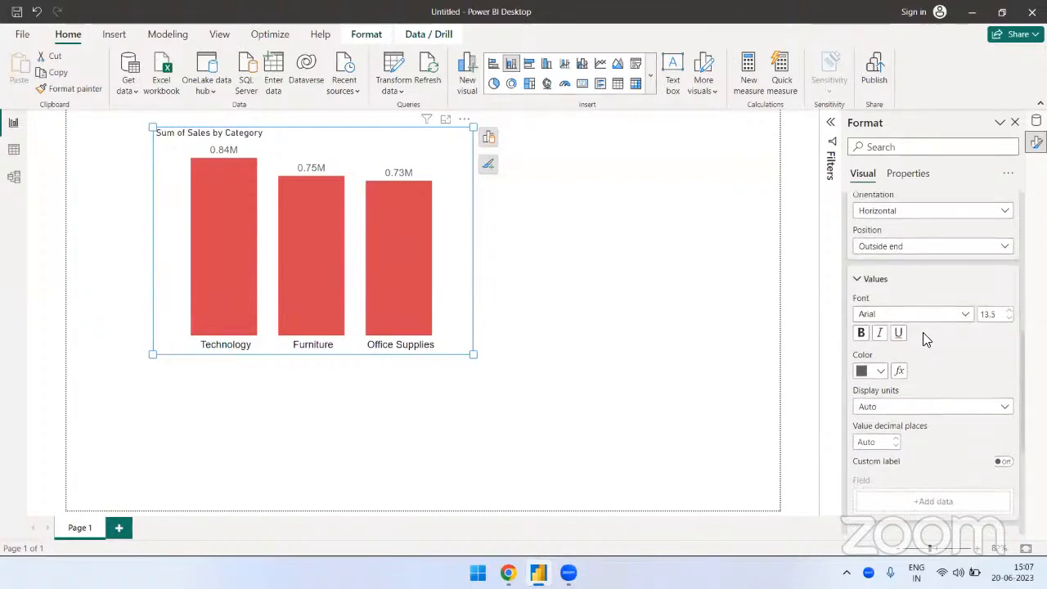
# Step: Color the data label values the same red as the columns and set their display units to Thousands
pyautogui.click(879, 366)
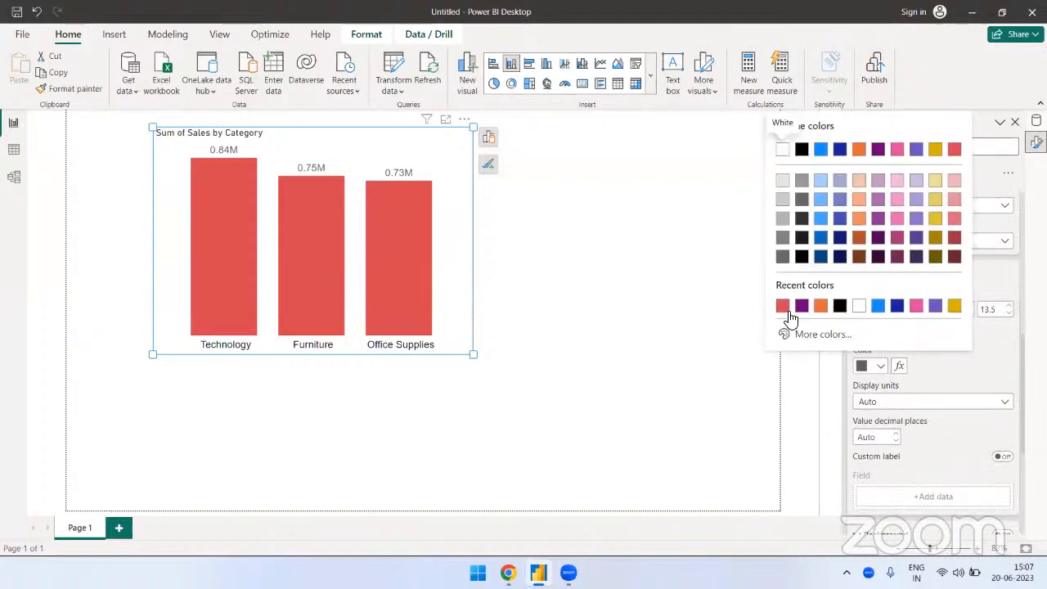
pyautogui.click(785, 311)
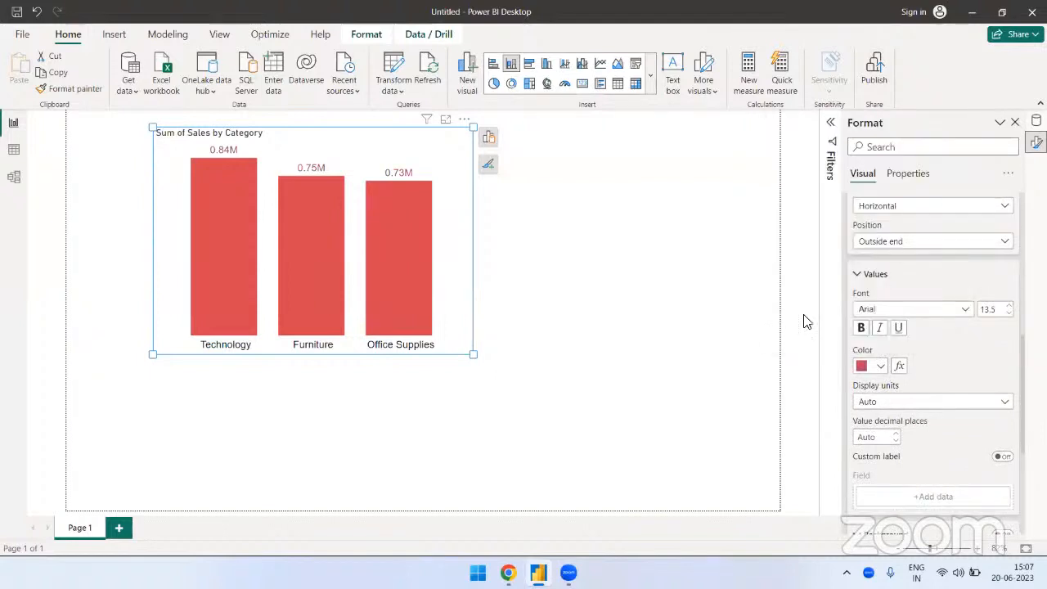
pyautogui.click(911, 402)
pyautogui.click(911, 450)
pyautogui.scroll(-4, 941, 404)
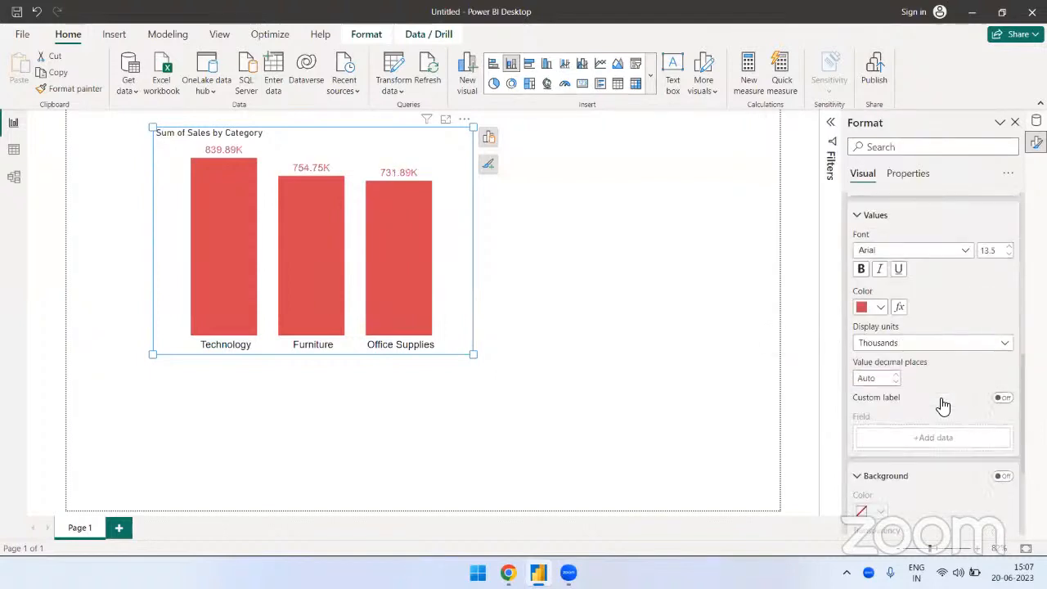
# Step: Set the value decimal places of the data labels to 0
pyautogui.scroll(2, 942, 395)
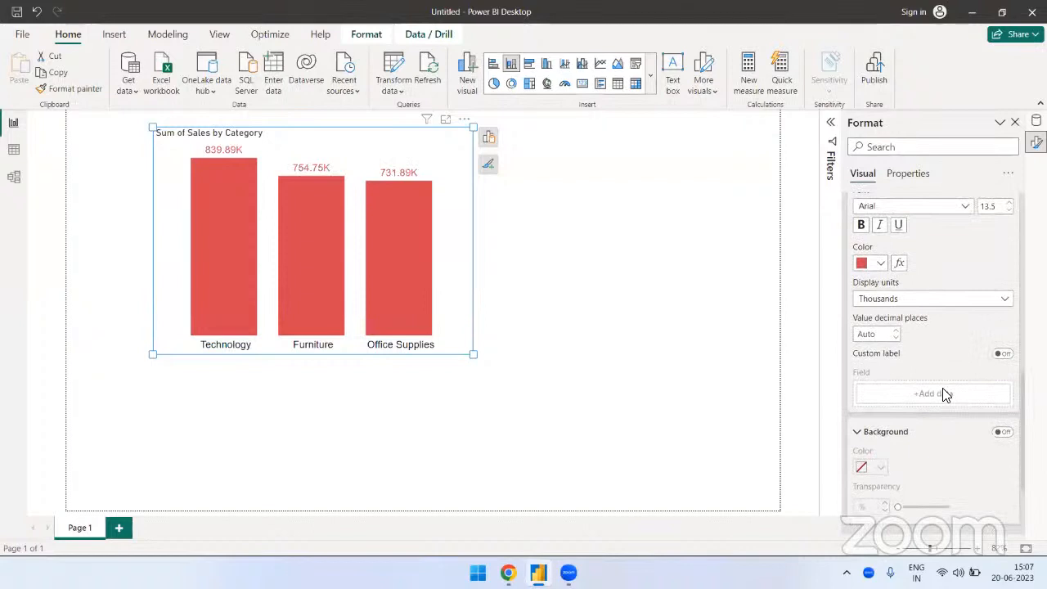
pyautogui.click(872, 334)
pyautogui.write('0')
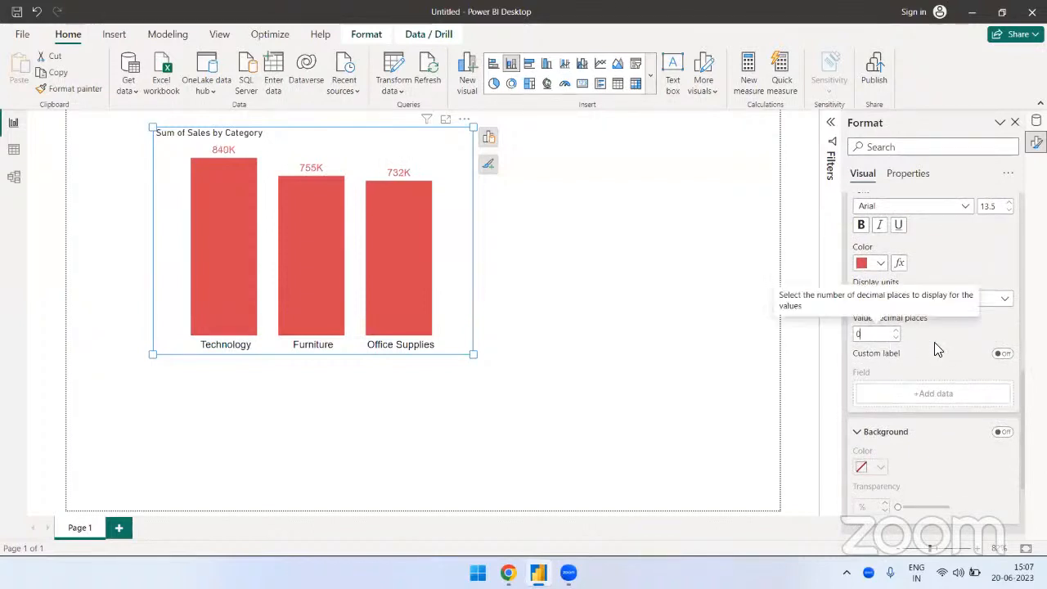
pyautogui.scroll(6, 934, 342)
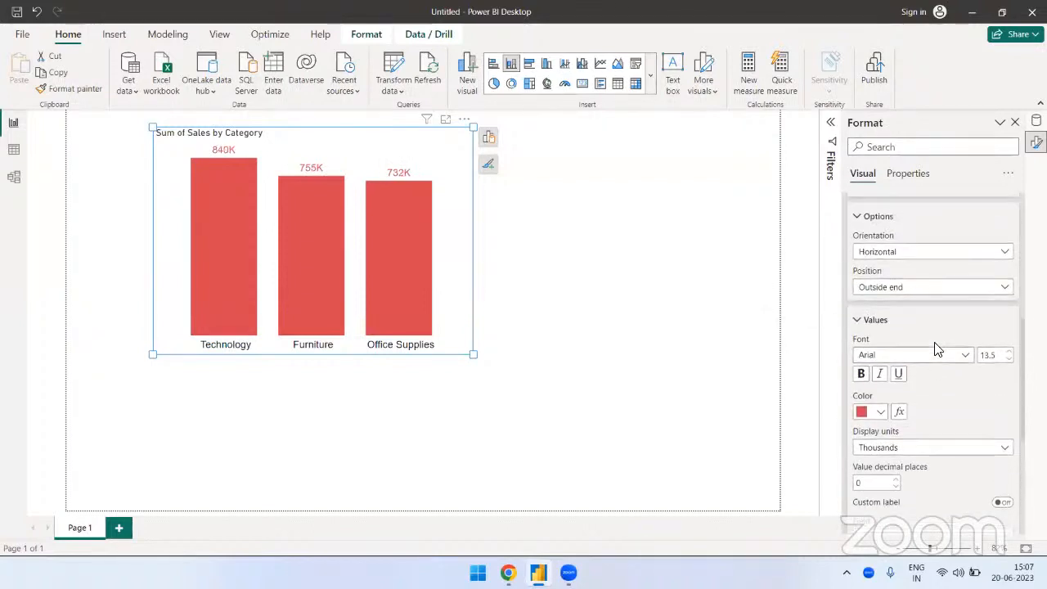
pyautogui.click(878, 263)
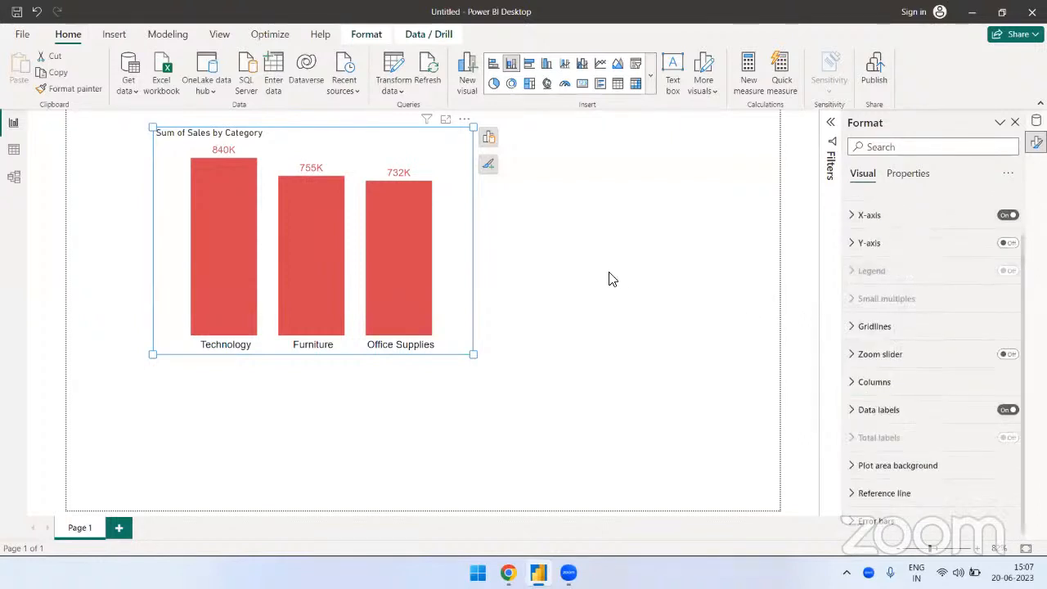
# Step: Replace the column chart's title text with "Category wise Sales"
pyautogui.scroll(1, 896, 237)
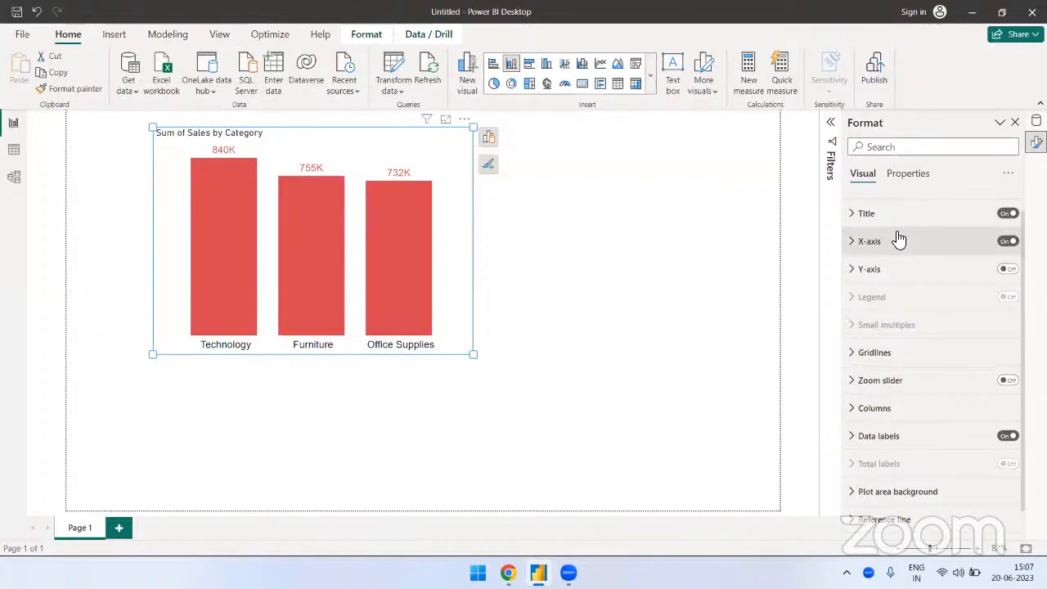
pyautogui.click(875, 213)
pyautogui.click(932, 301)
pyautogui.hotkey('ctrl', 'a')
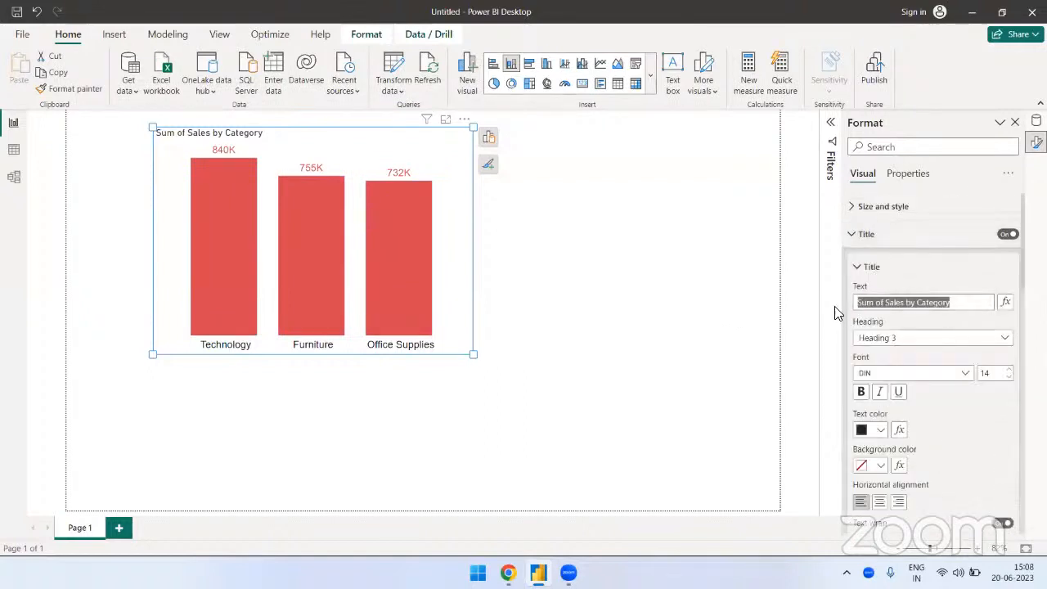
pyautogui.press('BackSpace')
pyautogui.write('Cat')
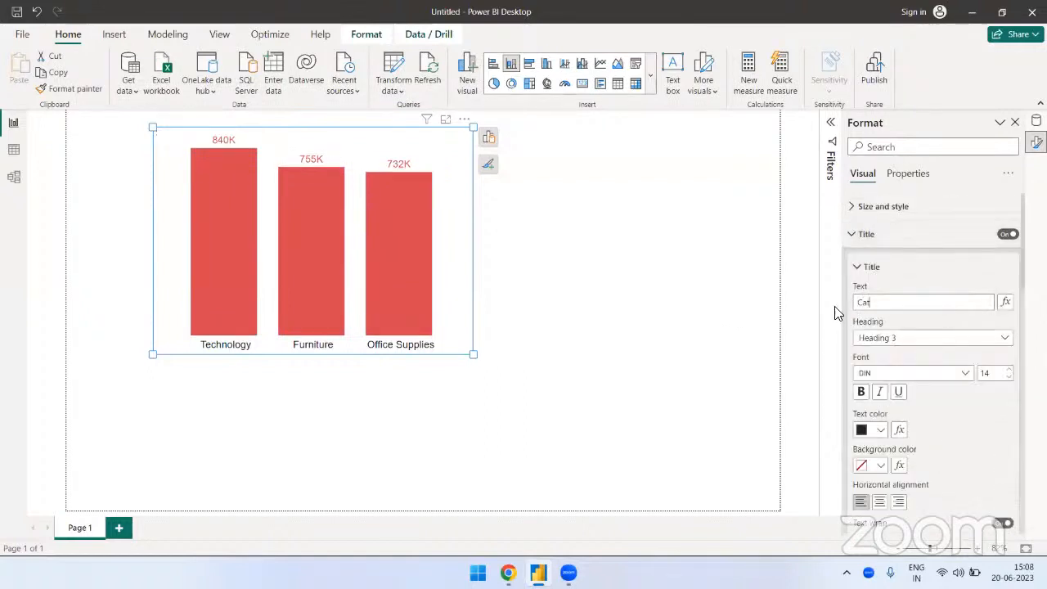
pyautogui.write('egory wise Sales')
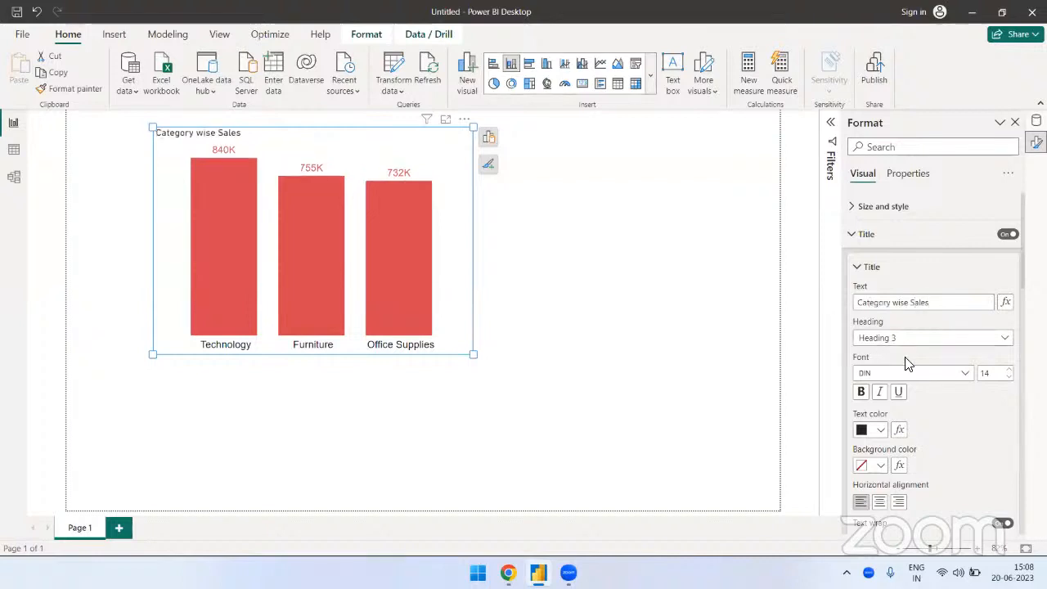
# Step: Format the chart title in Arial, size 18, with blue text and centered alignment
pyautogui.click(916, 378)
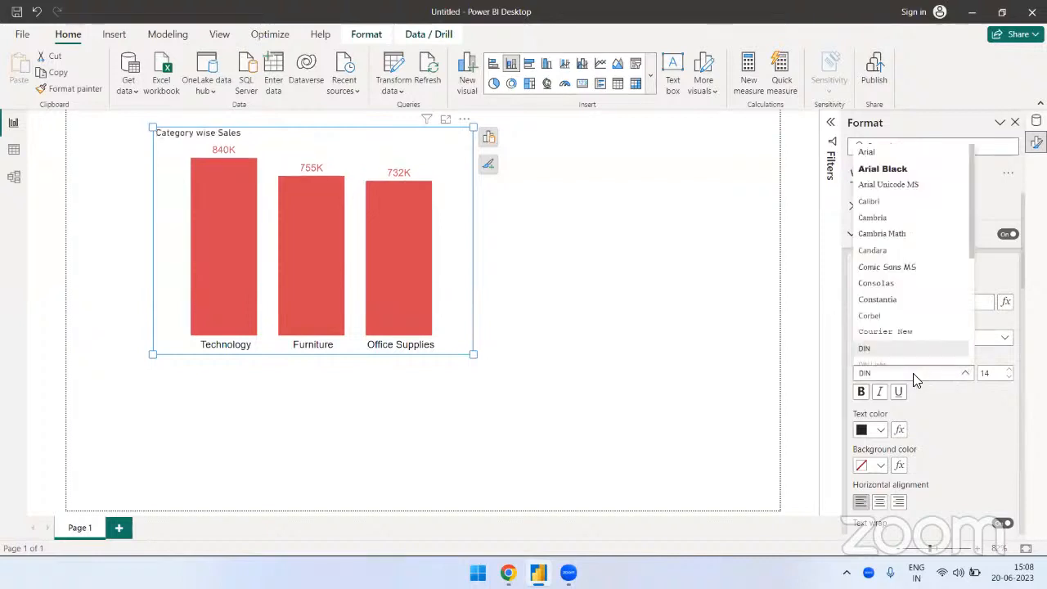
pyautogui.click(891, 152)
pyautogui.moveTo(1001, 375); pyautogui.dragTo(973, 370)
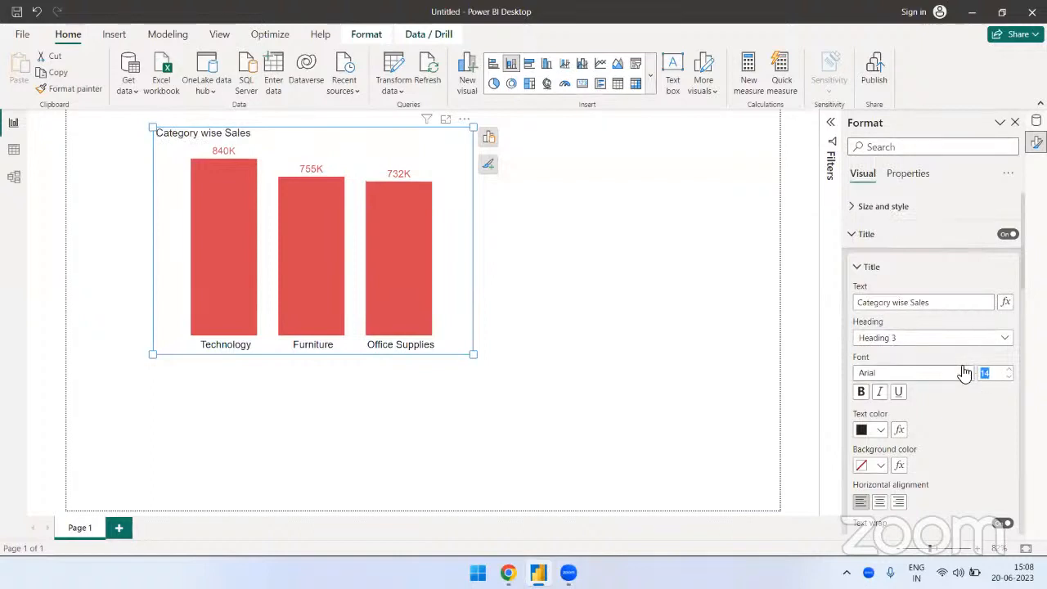
pyautogui.write('18')
pyautogui.scroll(-1, 932, 385)
pyautogui.click(880, 377)
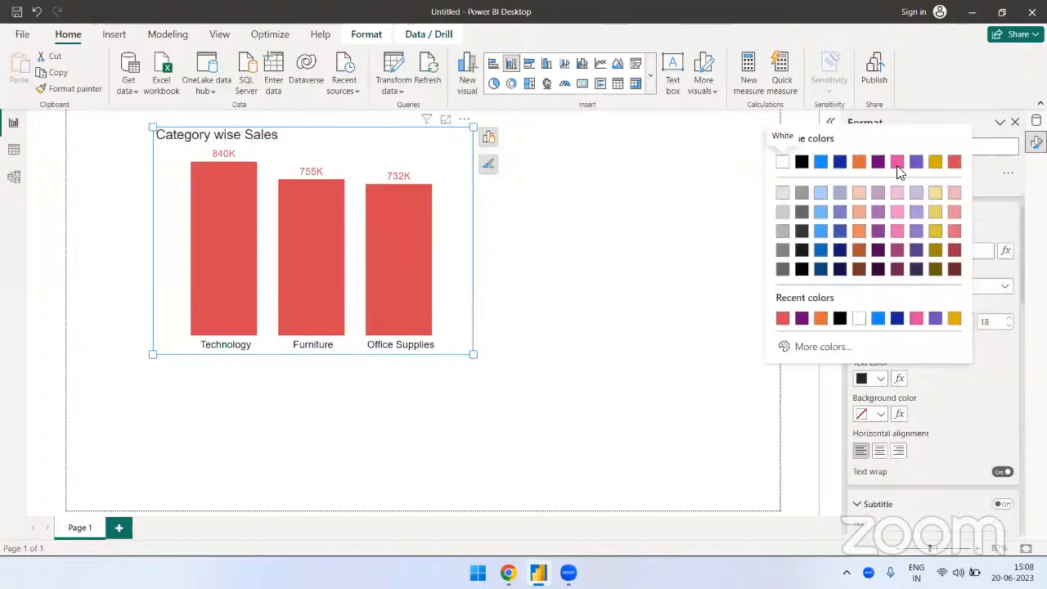
pyautogui.click(820, 163)
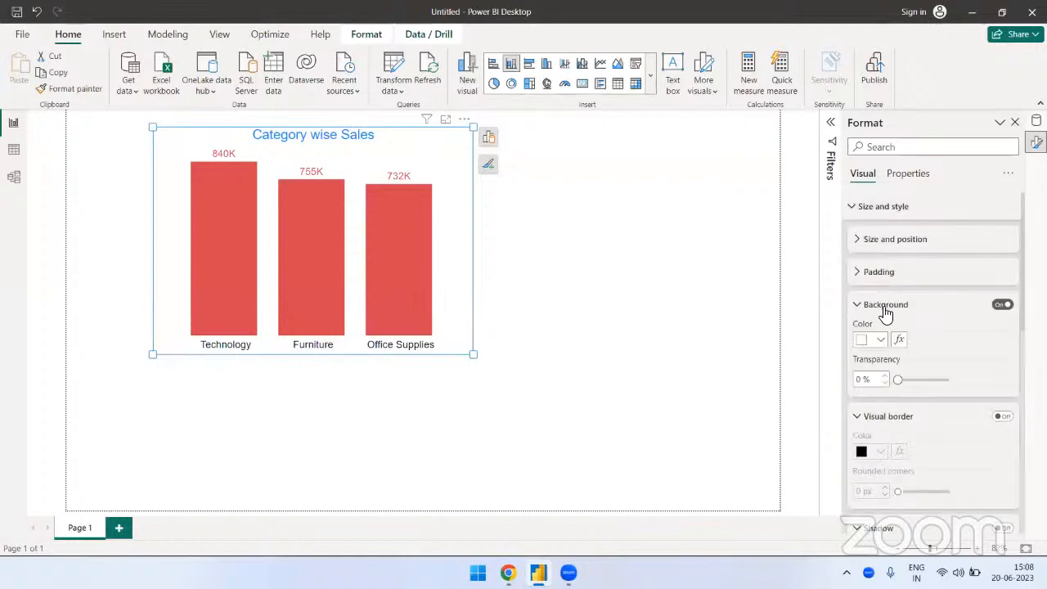
# Step: Turn on the column chart's shadow and turn off its background
pyautogui.click(883, 306)
pyautogui.click(887, 338)
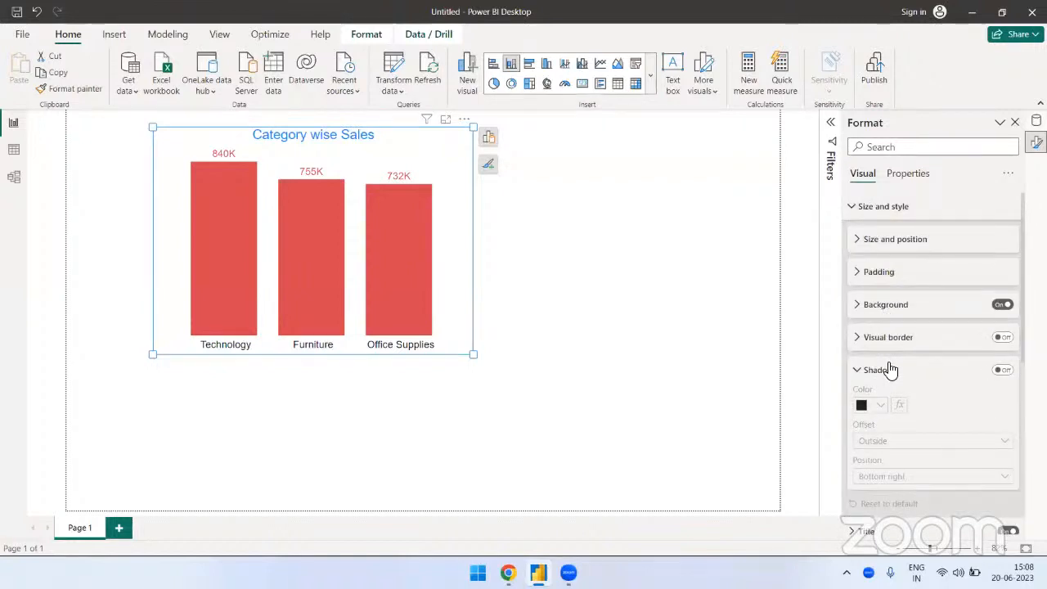
pyautogui.click(891, 370)
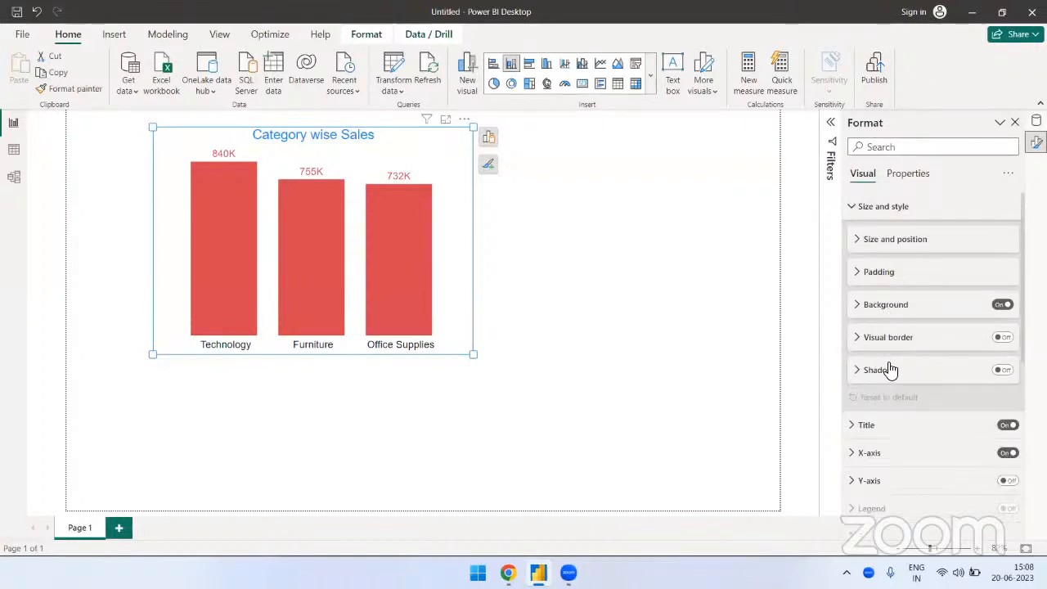
pyautogui.click(1002, 370)
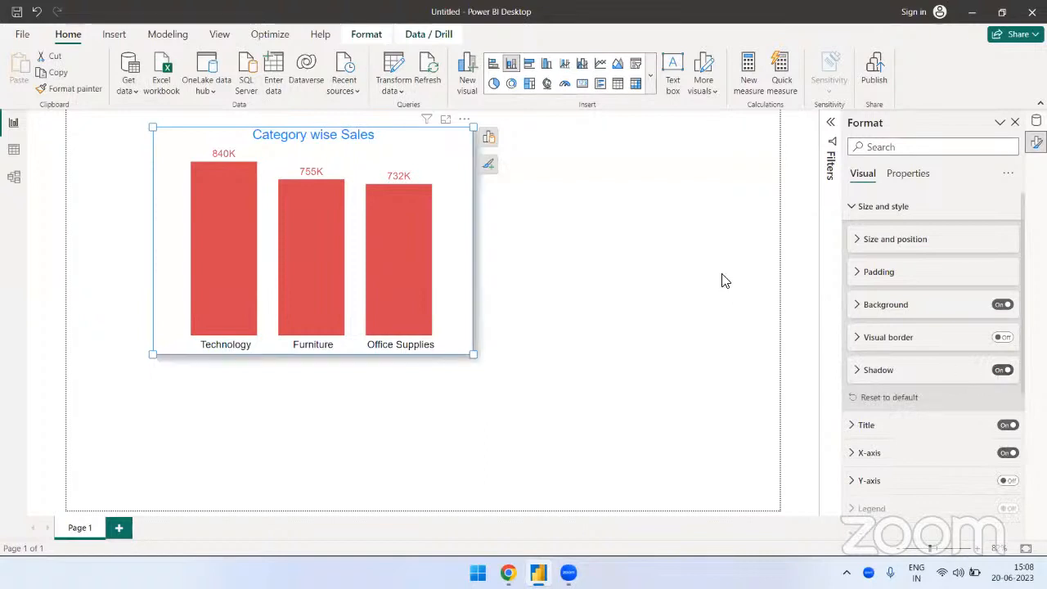
pyautogui.click(1000, 306)
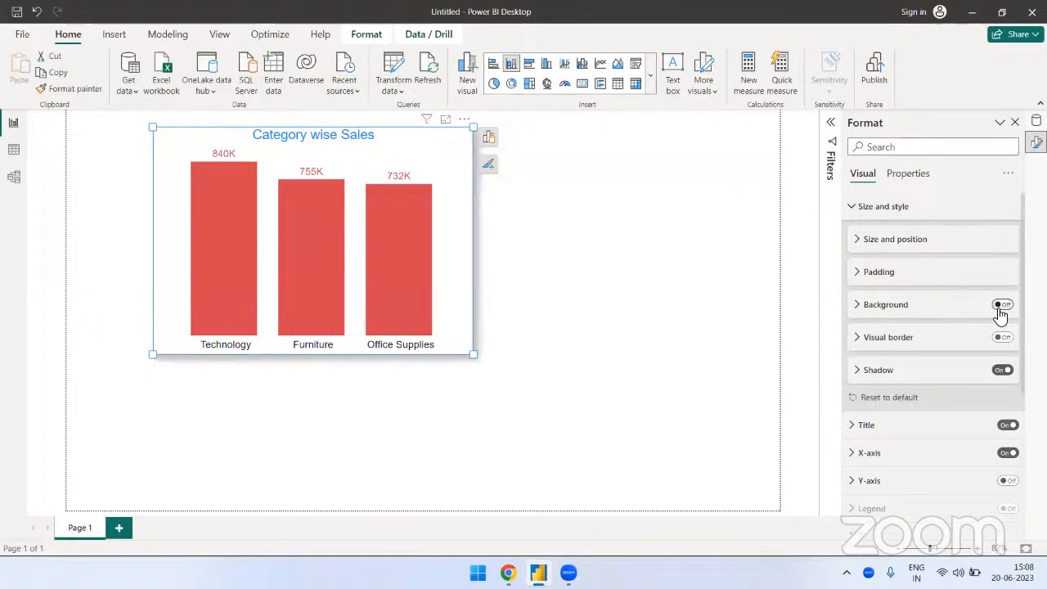
pyautogui.click(642, 296)
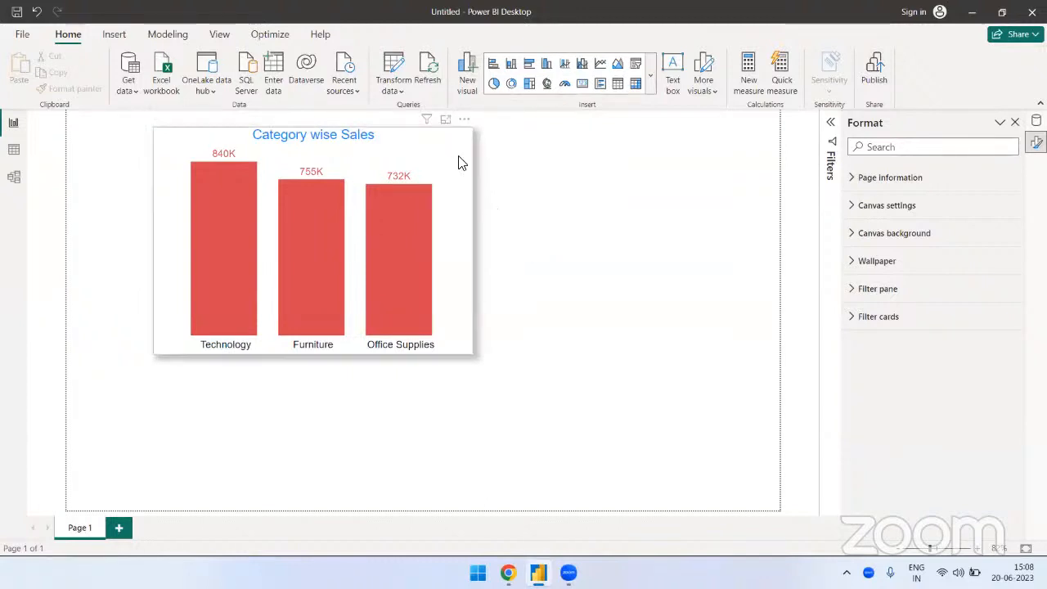
# Step: Shrink the column chart in width and height from its lower corner, then deselect it
pyautogui.click(473, 125)
pyautogui.moveTo(471, 352); pyautogui.dragTo(448, 305)
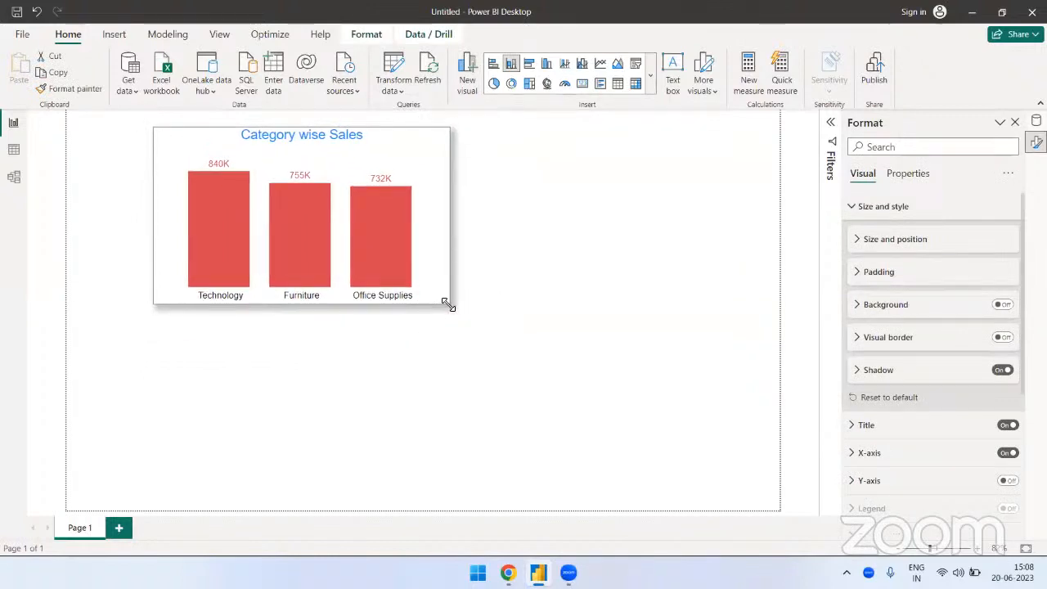
pyautogui.click(455, 305)
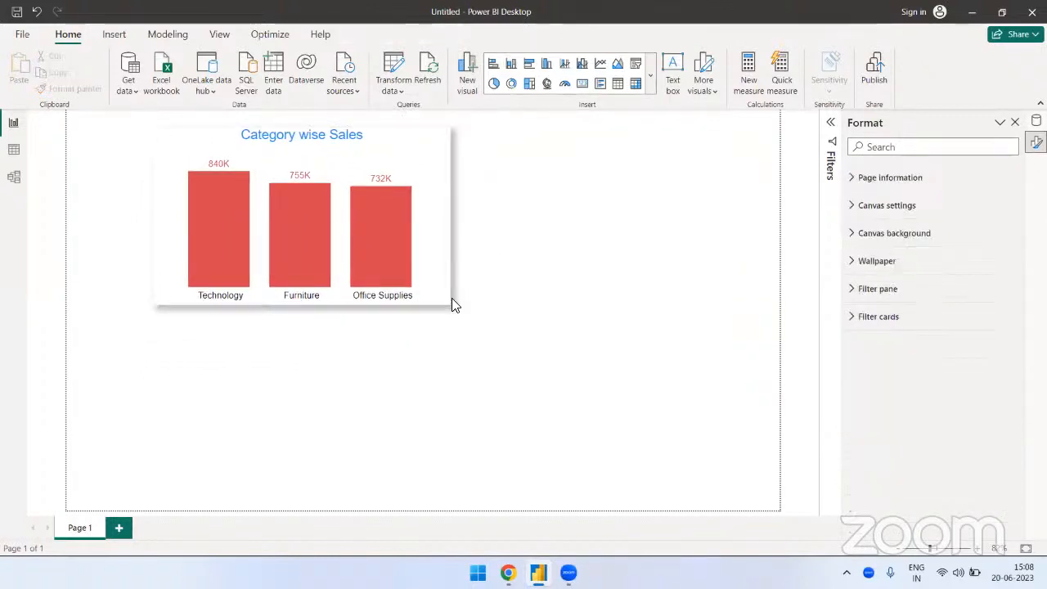
# Step: Insert a donut chart, place it beside the column chart and enlarge it from its lower corner
pyautogui.click(511, 84)
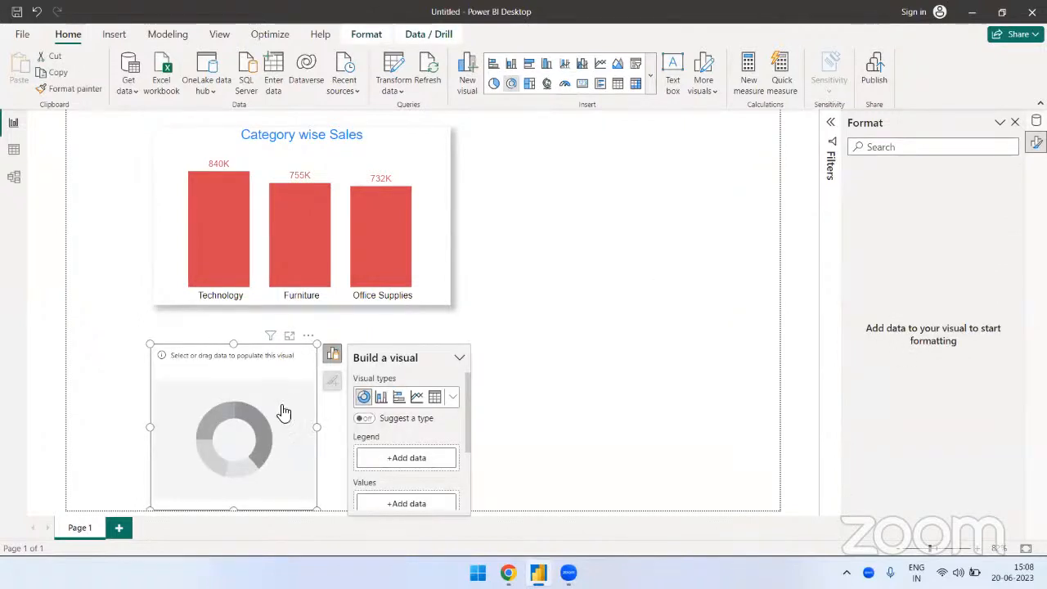
pyautogui.moveTo(282, 411); pyautogui.dragTo(664, 206)
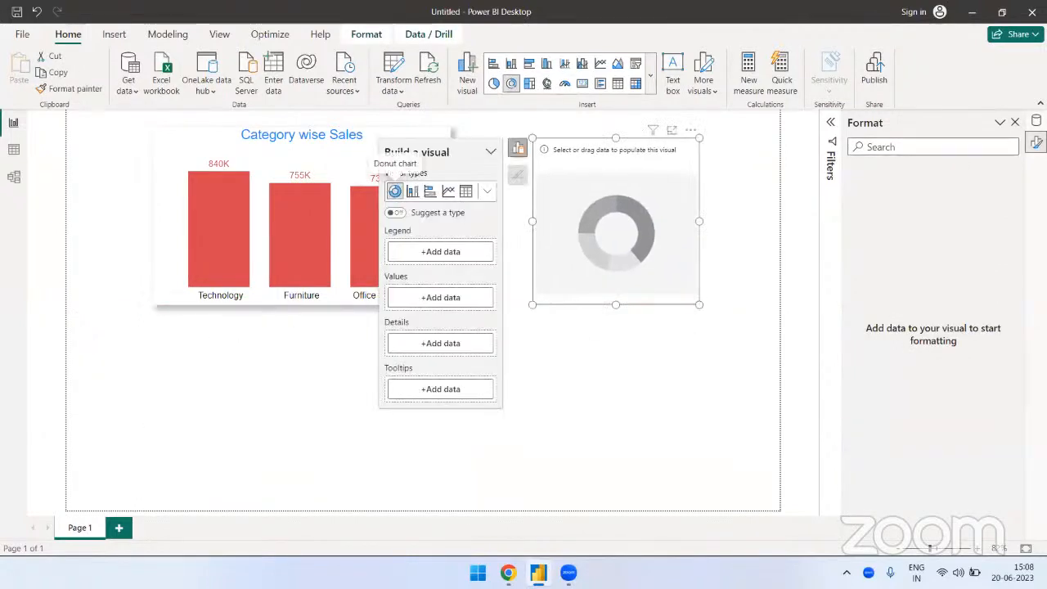
pyautogui.moveTo(755, 278); pyautogui.dragTo(776, 329)
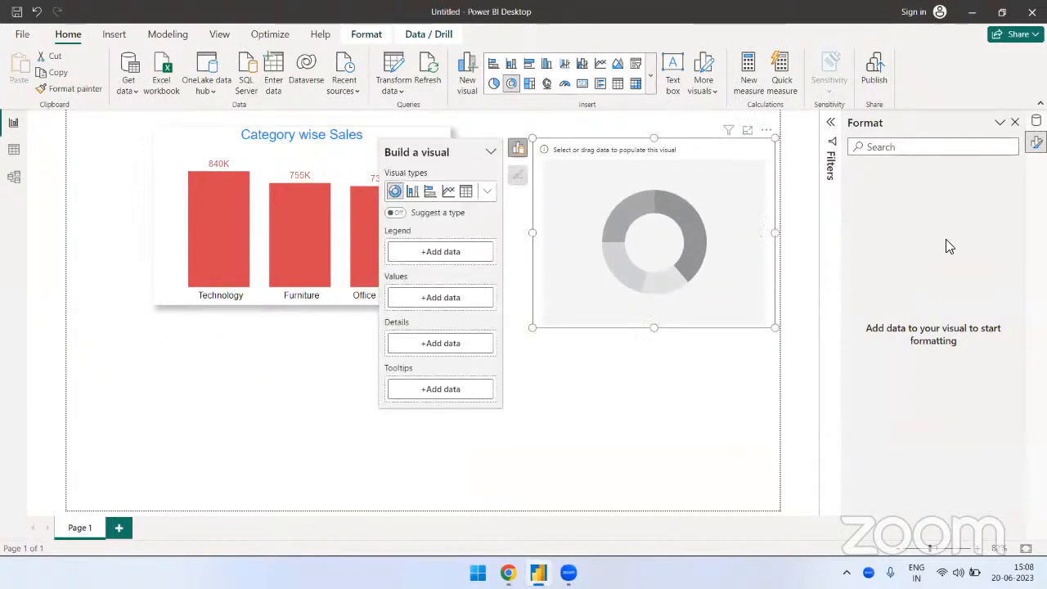
# Step: Assign Region as the donut chart's legend and Sales as its values, then deselect the chart
pyautogui.click(1036, 121)
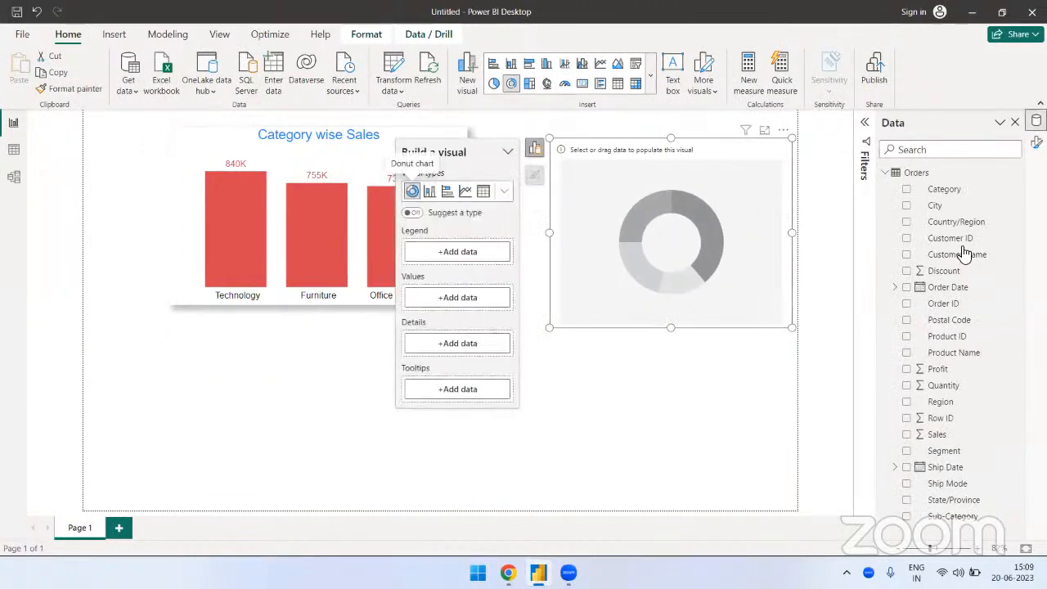
pyautogui.click(907, 402)
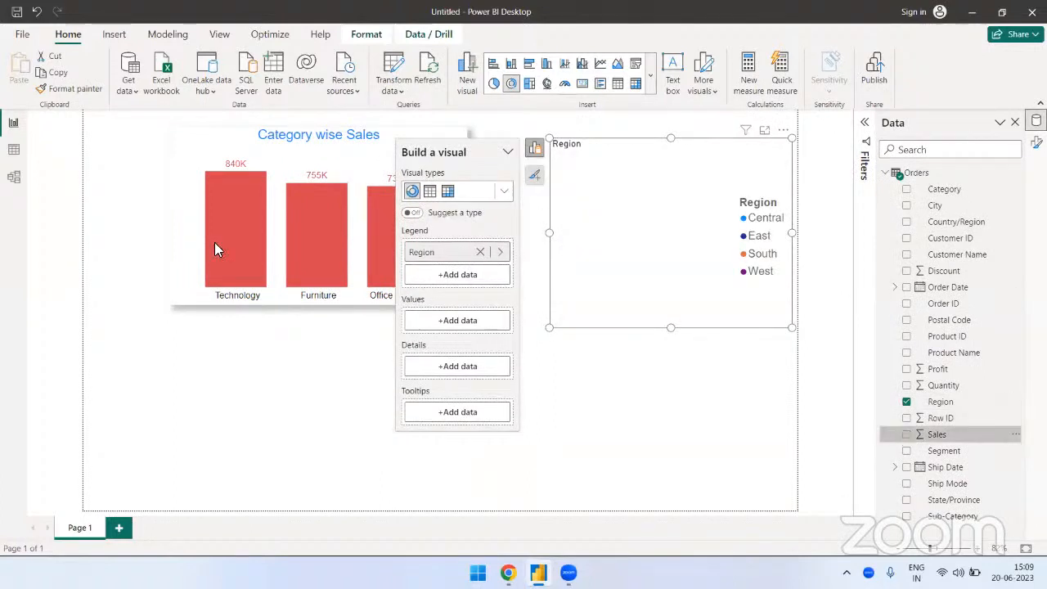
pyautogui.click(678, 381)
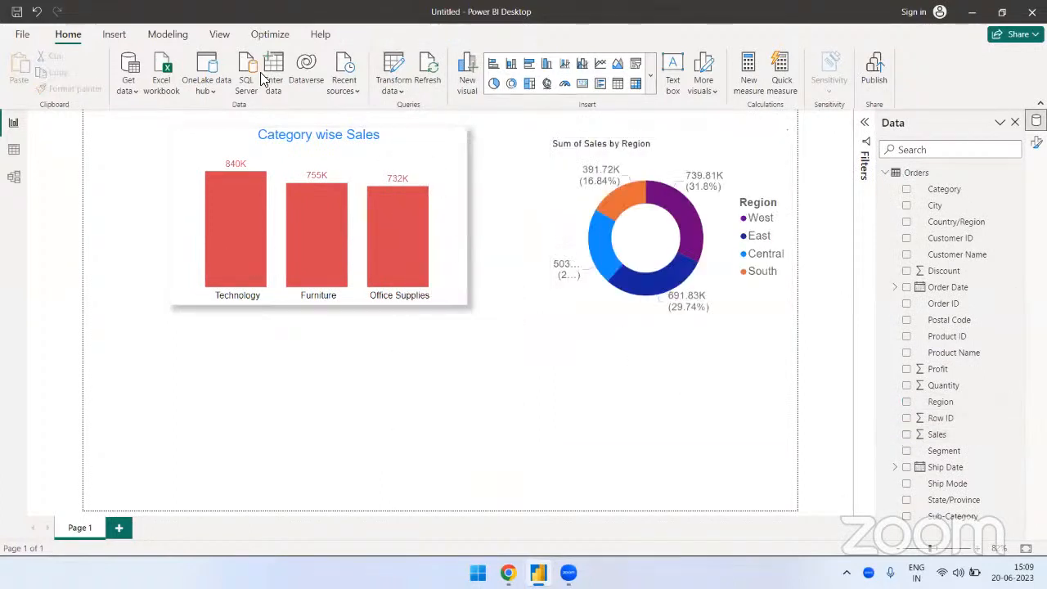
# Step: Copy the column chart's formatting onto the donut chart with the format painter, then deselect it
pyautogui.click(315, 157)
pyautogui.click(74, 89)
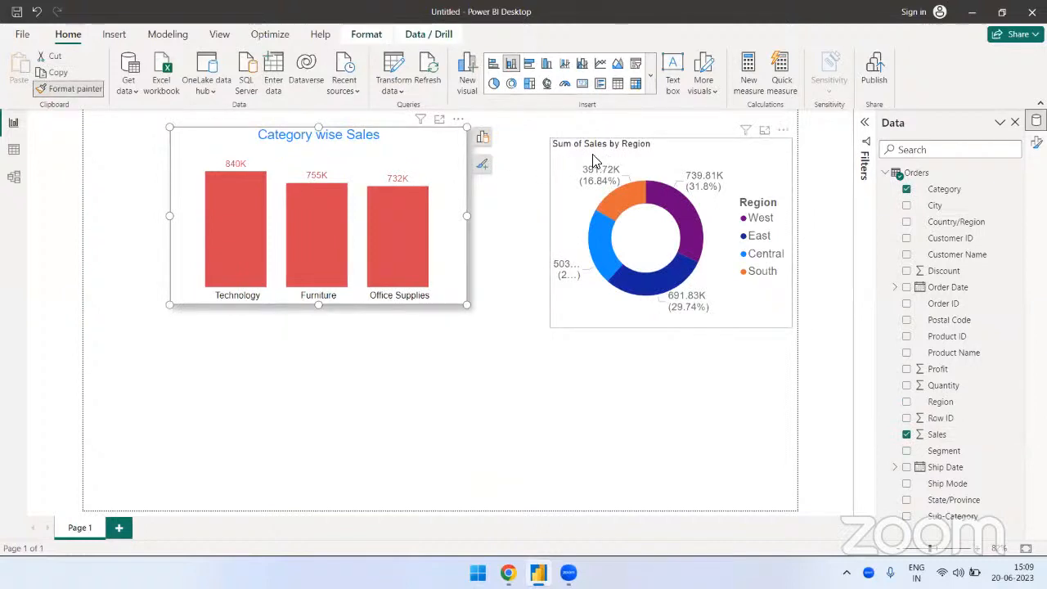
pyautogui.click(594, 160)
pyautogui.click(483, 384)
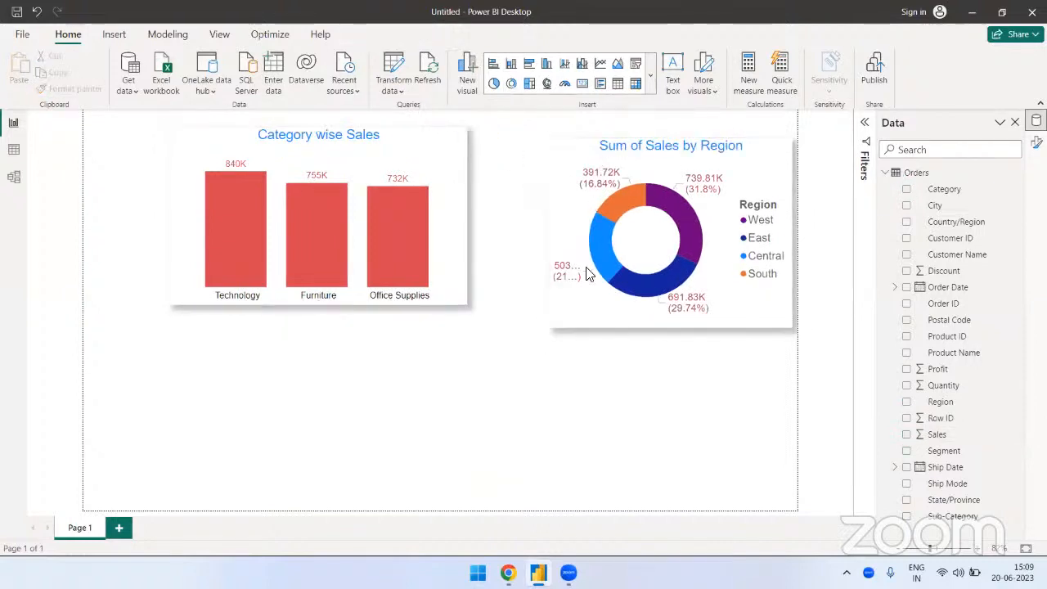
# Step: Move the donut chart so its top edge lines up with the column chart's, then deselect it
pyautogui.click(701, 218)
pyautogui.moveTo(727, 180); pyautogui.dragTo(714, 178)
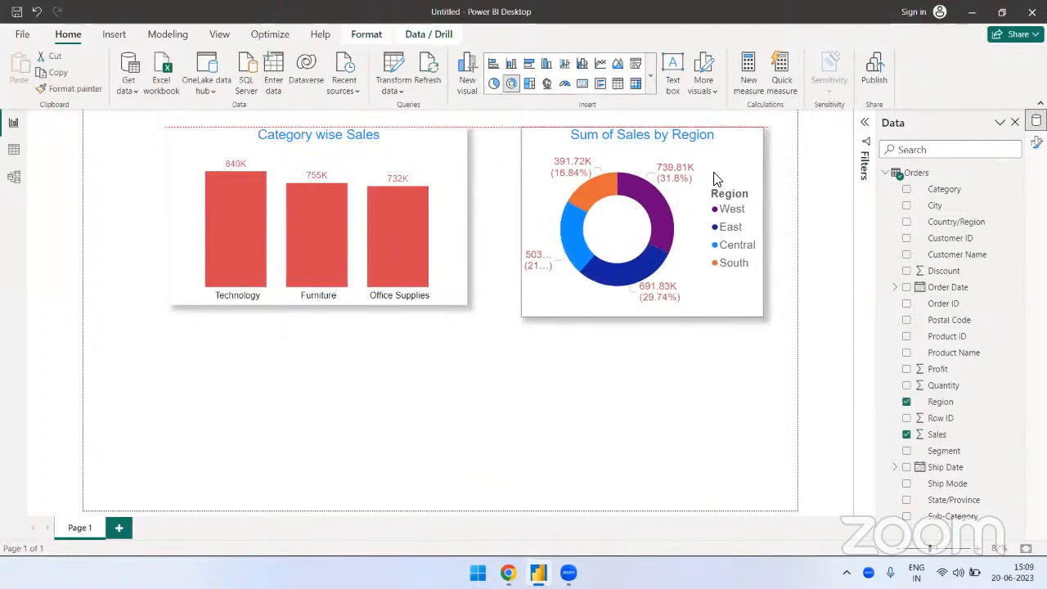
pyautogui.click(639, 375)
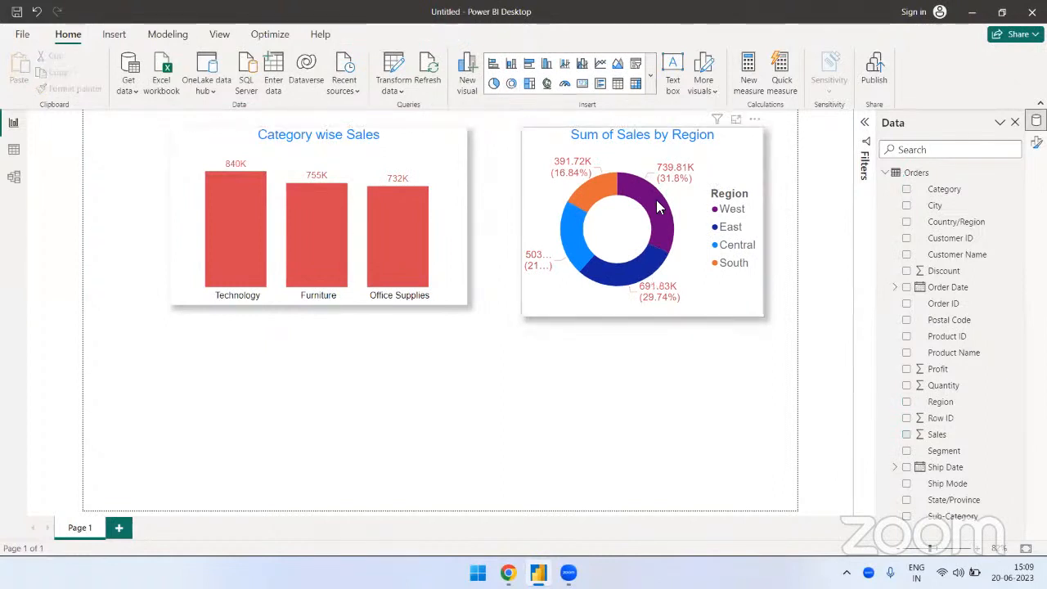
# Step: Replace the donut chart's title text with "Region wise Sales"
pyautogui.moveTo(653, 217)
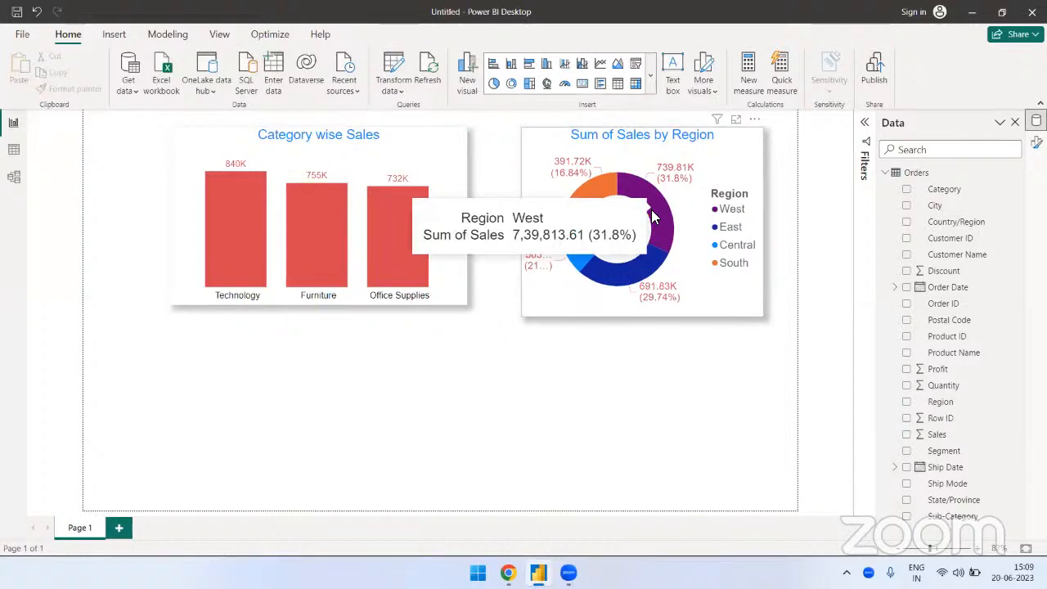
pyautogui.click(645, 139)
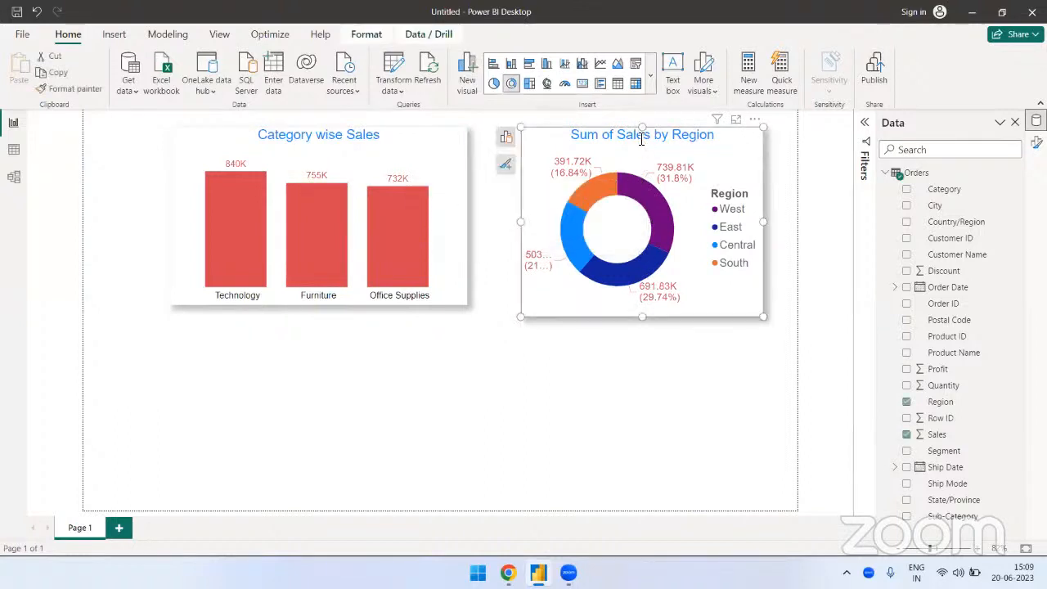
pyautogui.click(645, 136)
pyautogui.hotkey('ctrl', 'a')
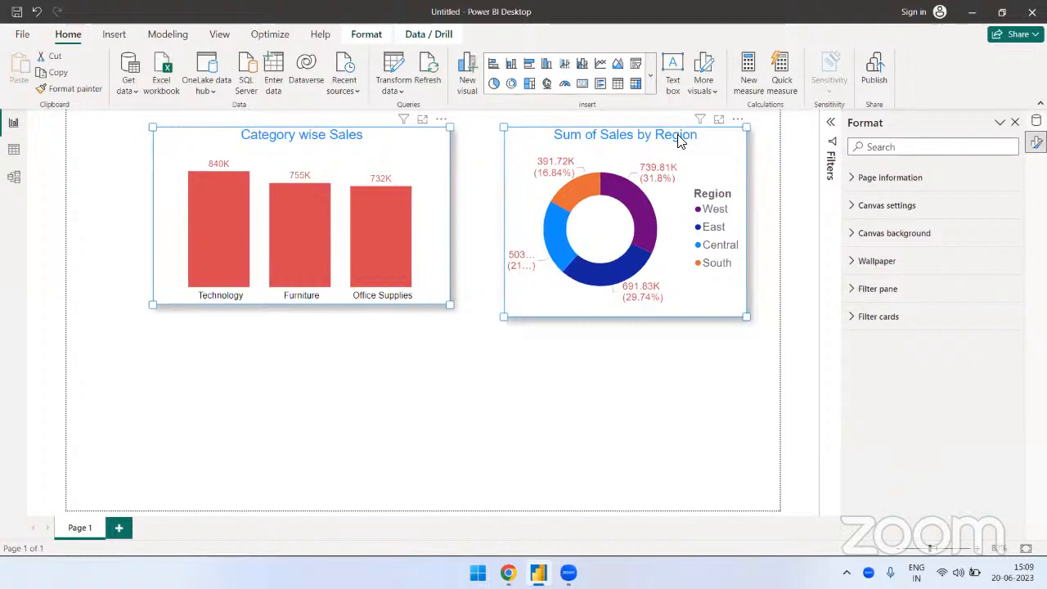
pyautogui.click(630, 133)
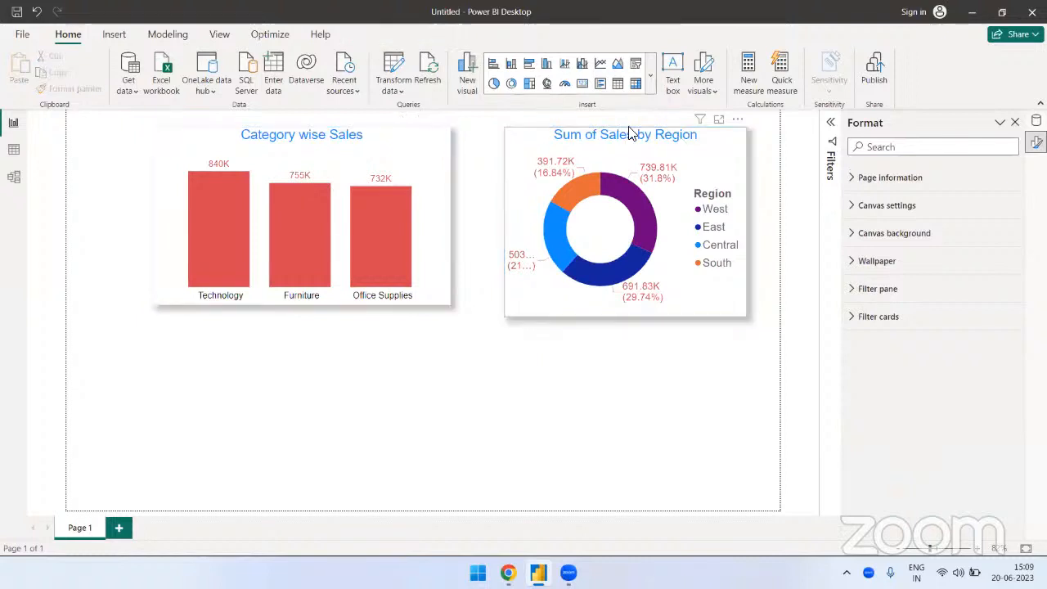
pyautogui.doubleClick(633, 134)
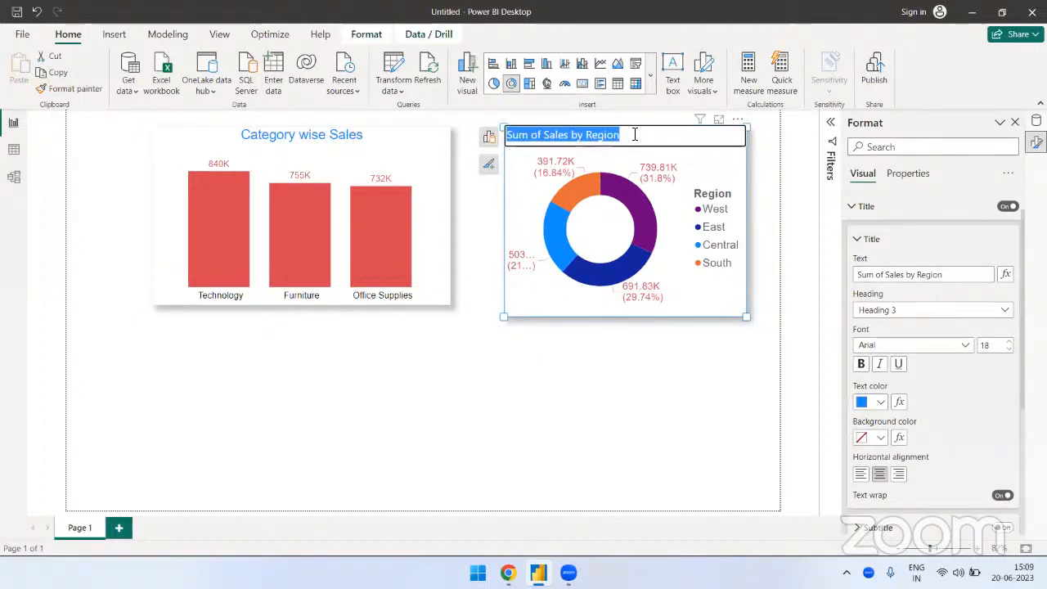
pyautogui.write('Region wise')
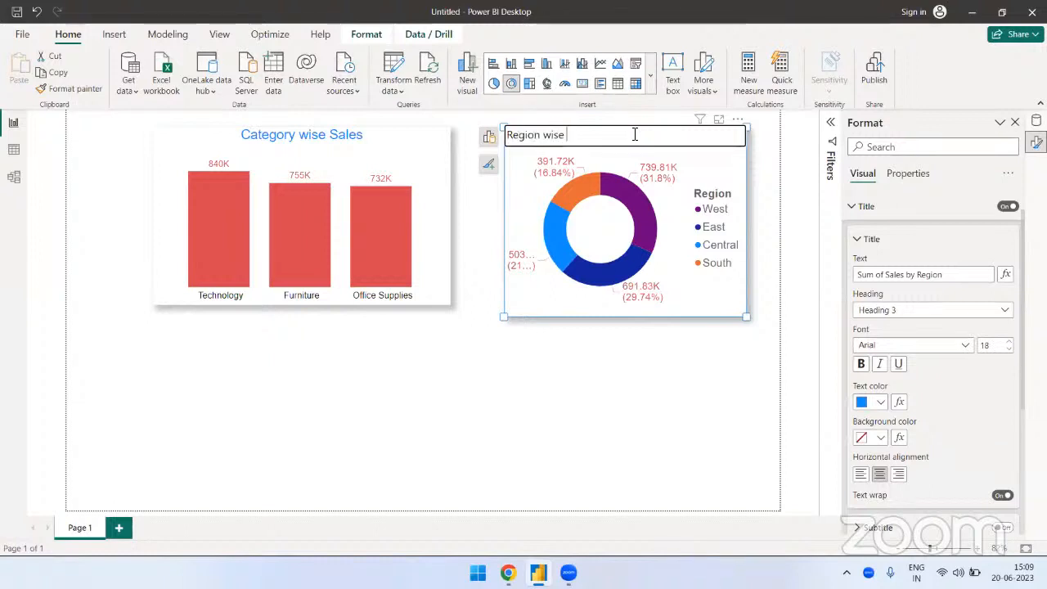
pyautogui.write(' Sales')
pyautogui.press('Return')
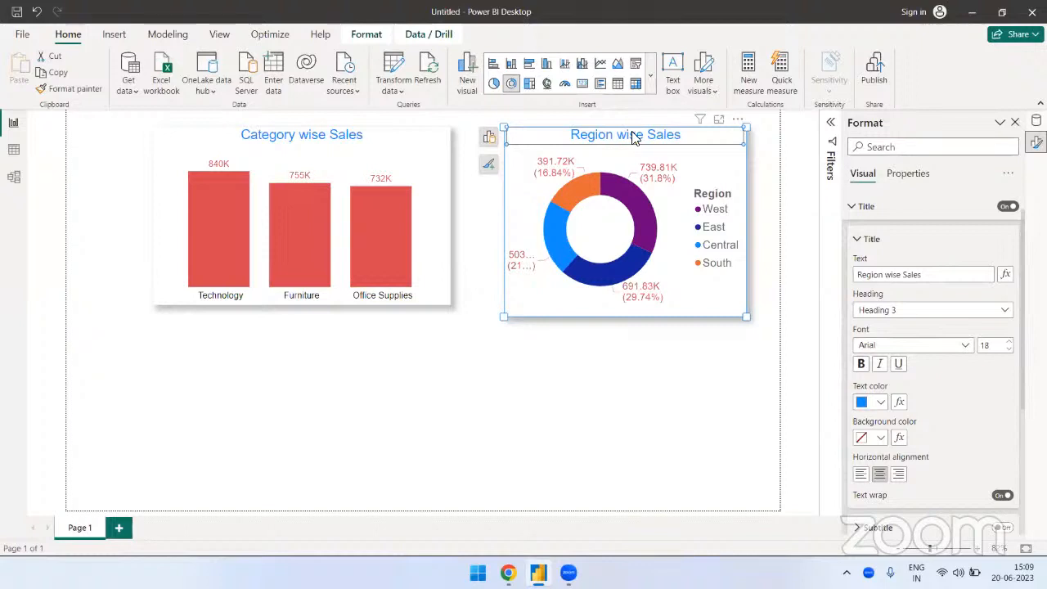
# Step: Set the donut chart's detail label contents to Data value
pyautogui.click(850, 208)
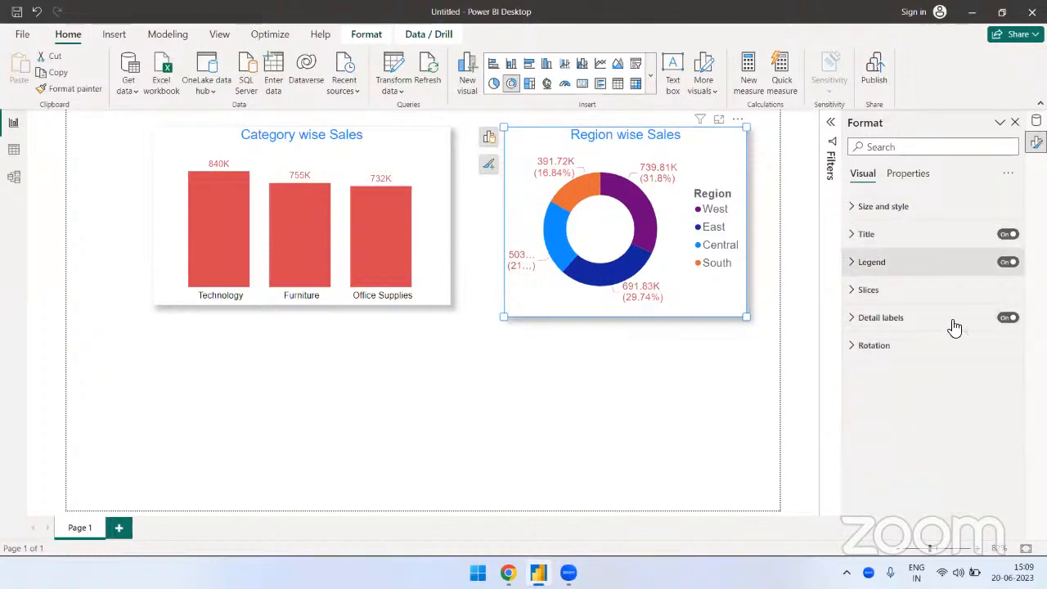
pyautogui.click(856, 319)
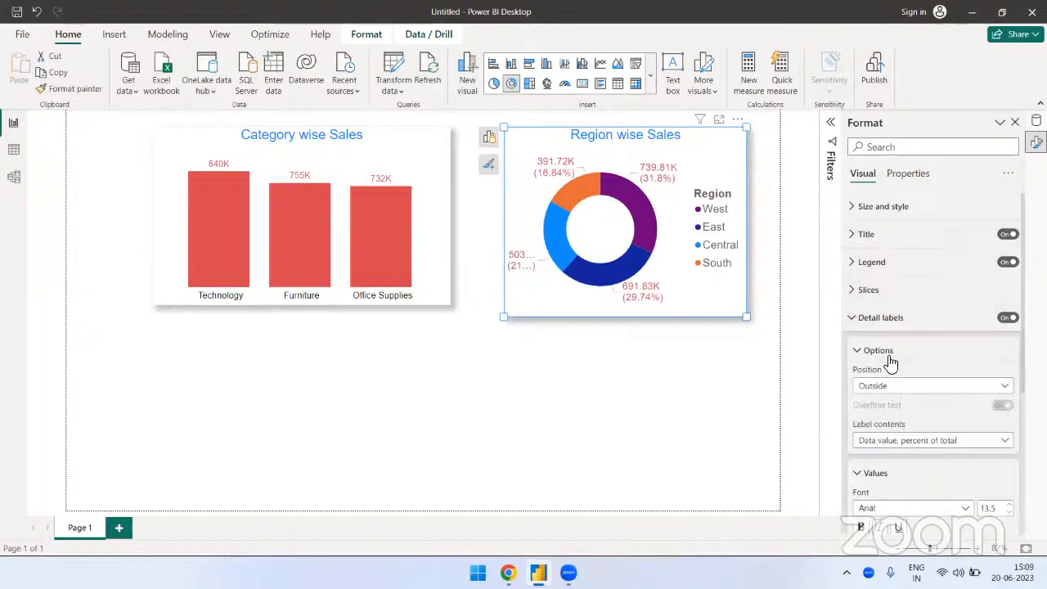
pyautogui.scroll(-2, 890, 364)
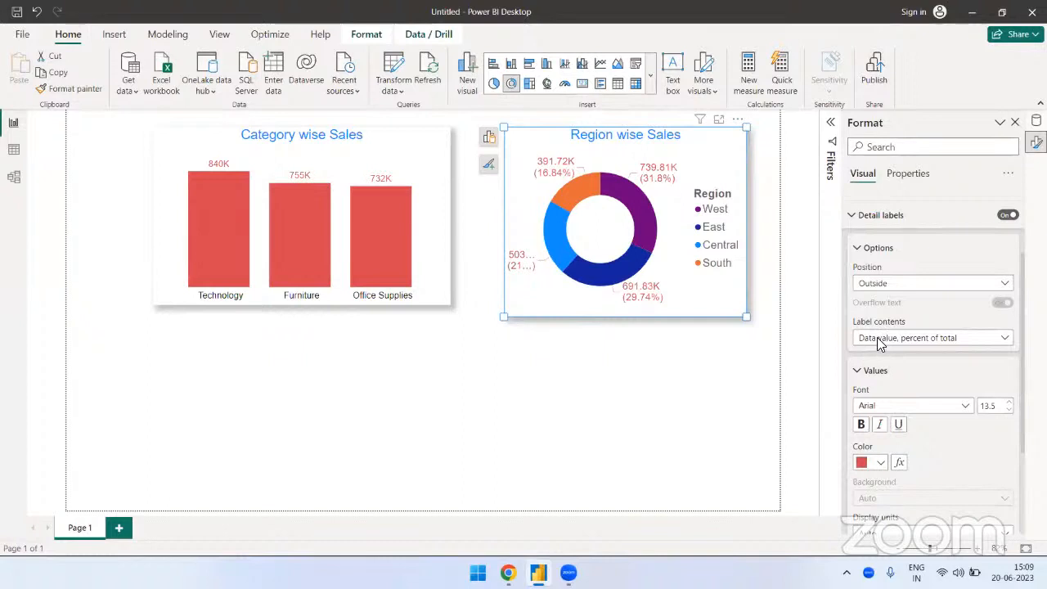
pyautogui.click(864, 340)
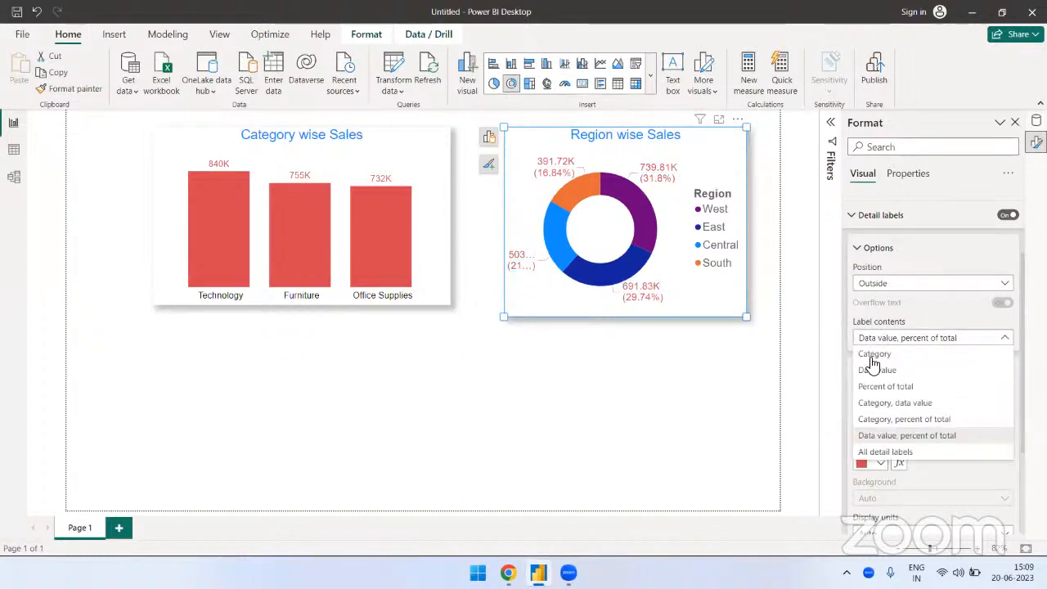
pyautogui.click(874, 371)
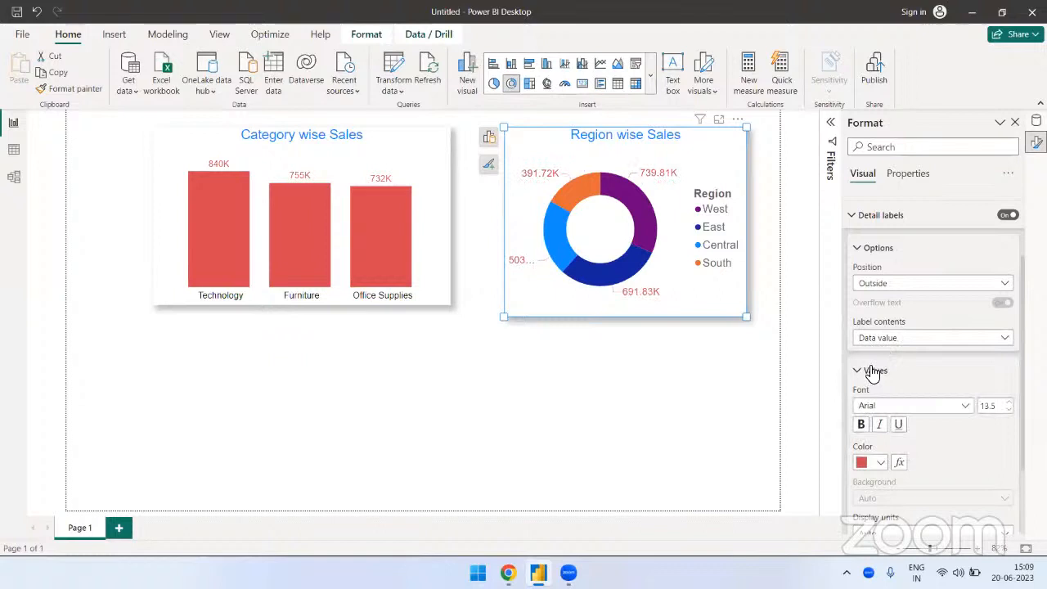
# Step: Set the detail label values to Thousands display units with 0 decimal places
pyautogui.scroll(-2, 947, 382)
pyautogui.scroll(1, 947, 383)
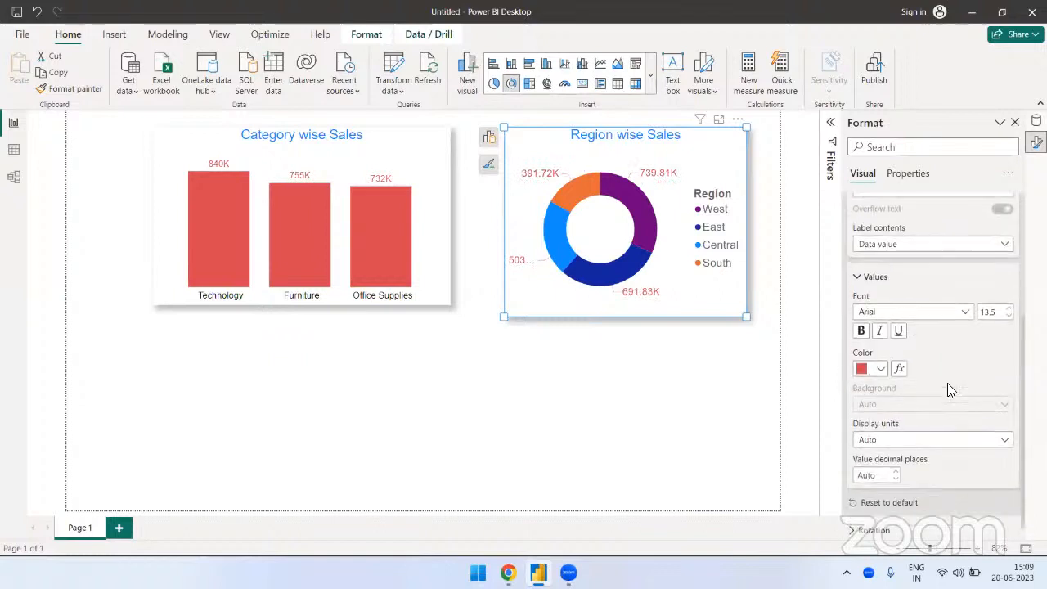
pyautogui.scroll(-1, 948, 385)
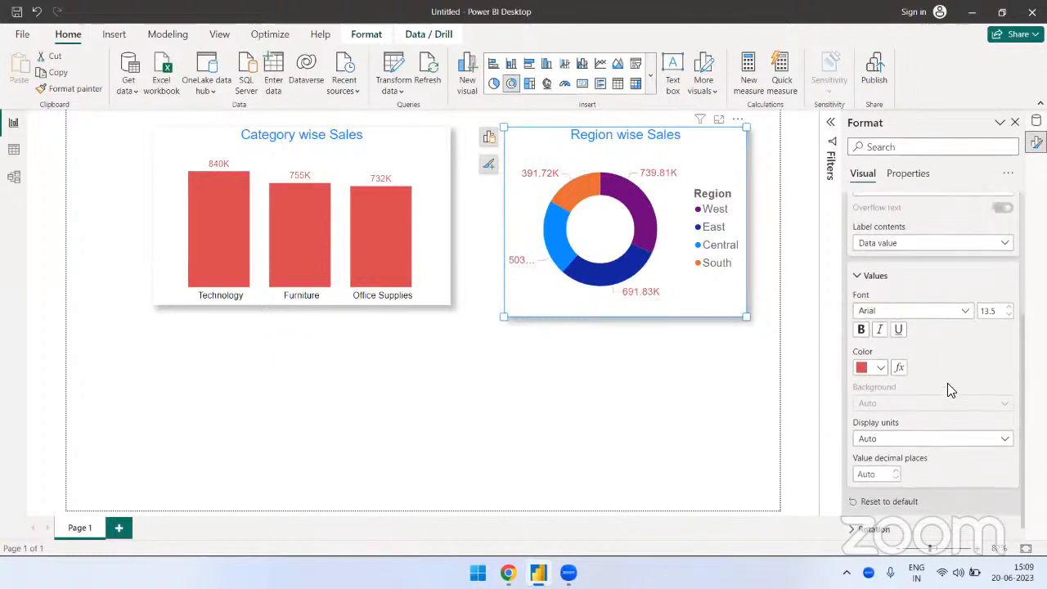
pyautogui.click(885, 428)
pyautogui.click(885, 473)
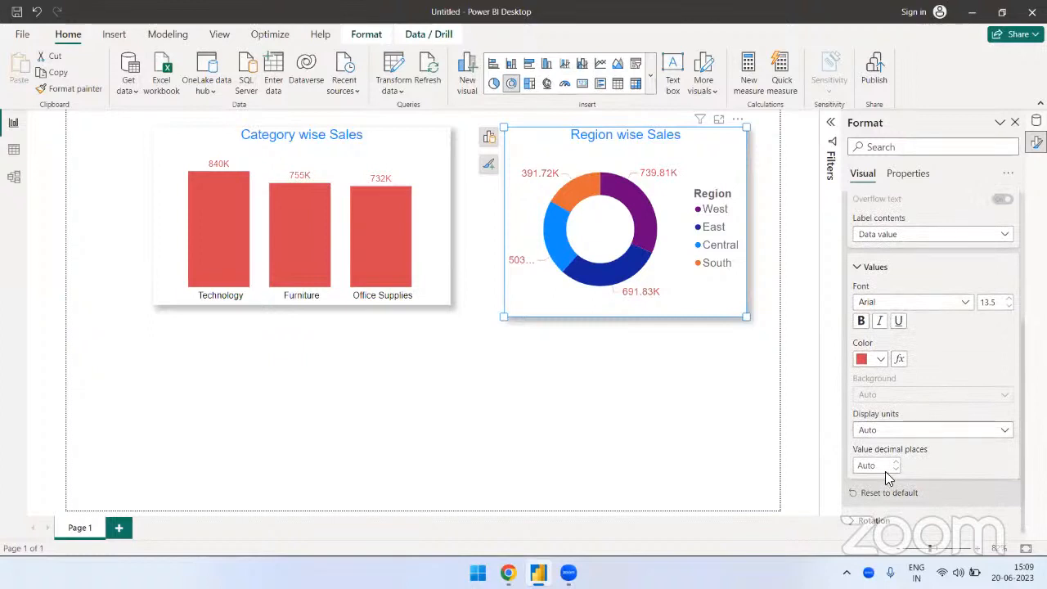
pyautogui.write('0')
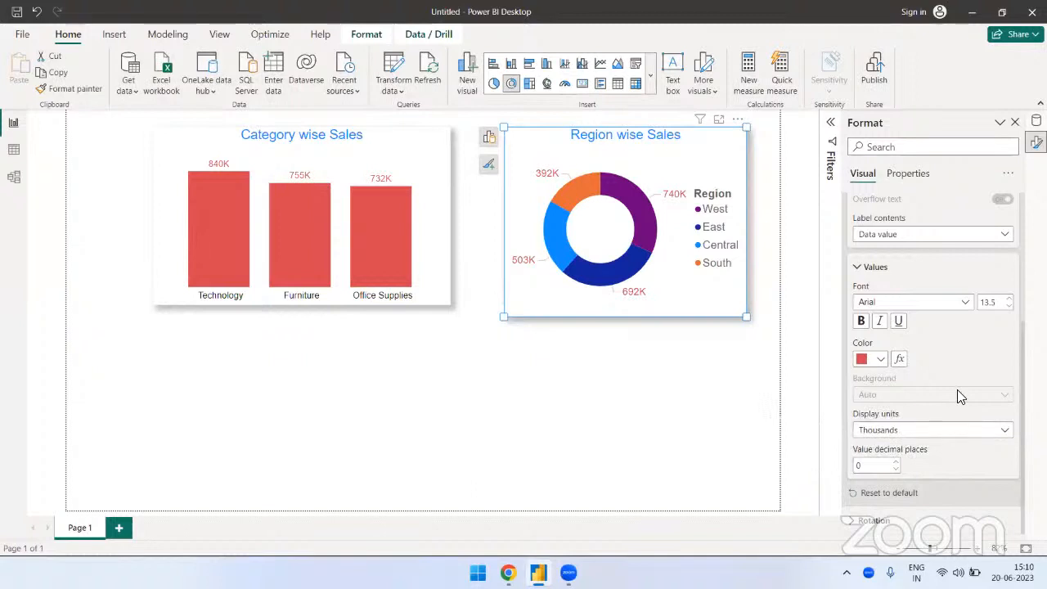
# Step: Place the donut chart's detail labels Inside and color their values white
pyautogui.scroll(2, 951, 365)
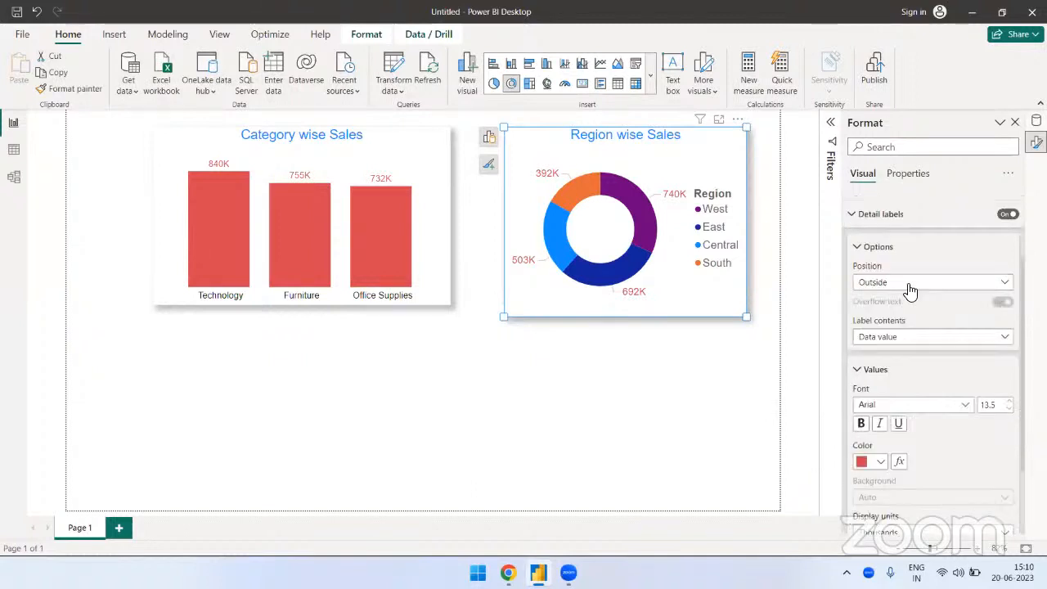
pyautogui.click(903, 282)
pyautogui.click(898, 316)
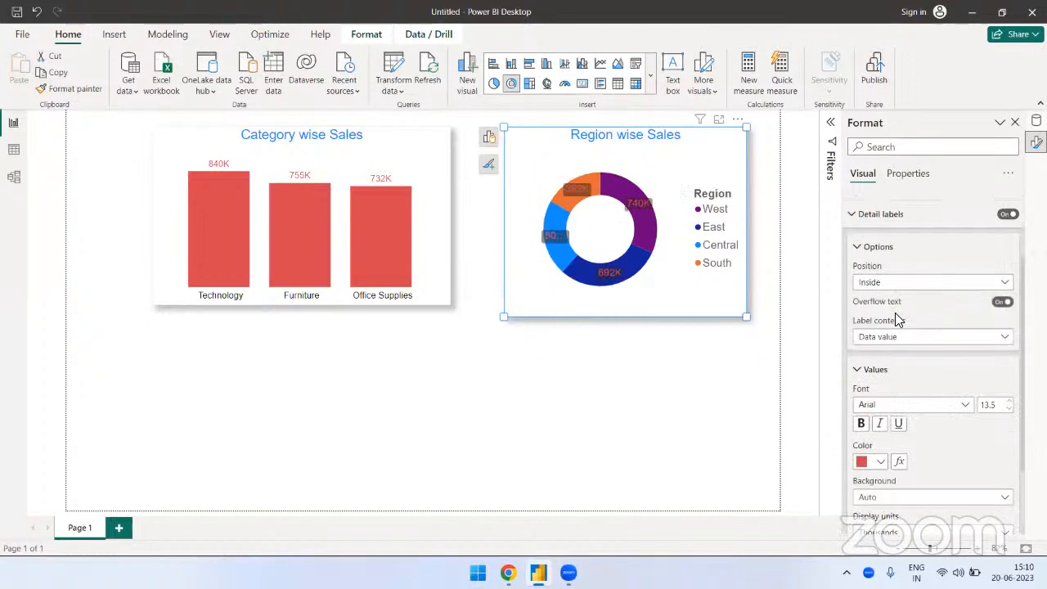
pyautogui.scroll(-1, 903, 351)
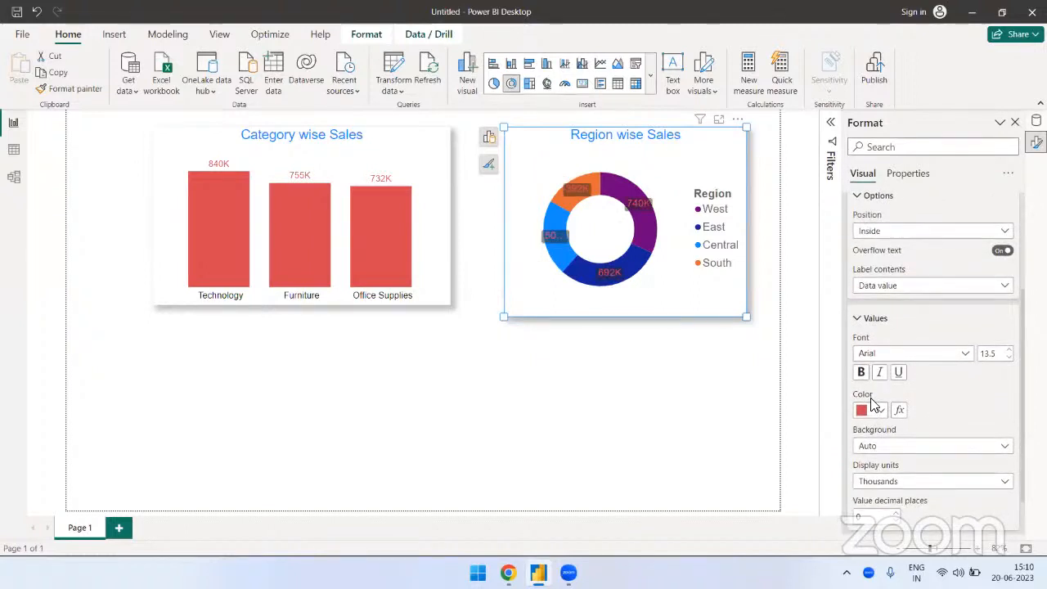
pyautogui.scroll(-1, 904, 446)
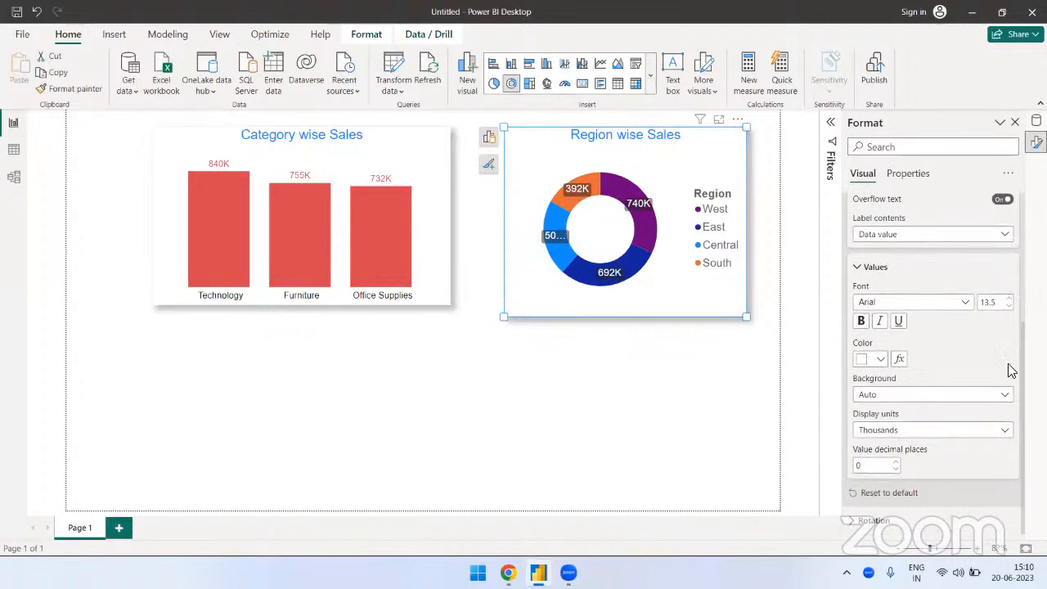
# Step: Turn off overflow text for the detail labels, then widen the donut chart and match its height to the column chart
pyautogui.scroll(1, 883, 295)
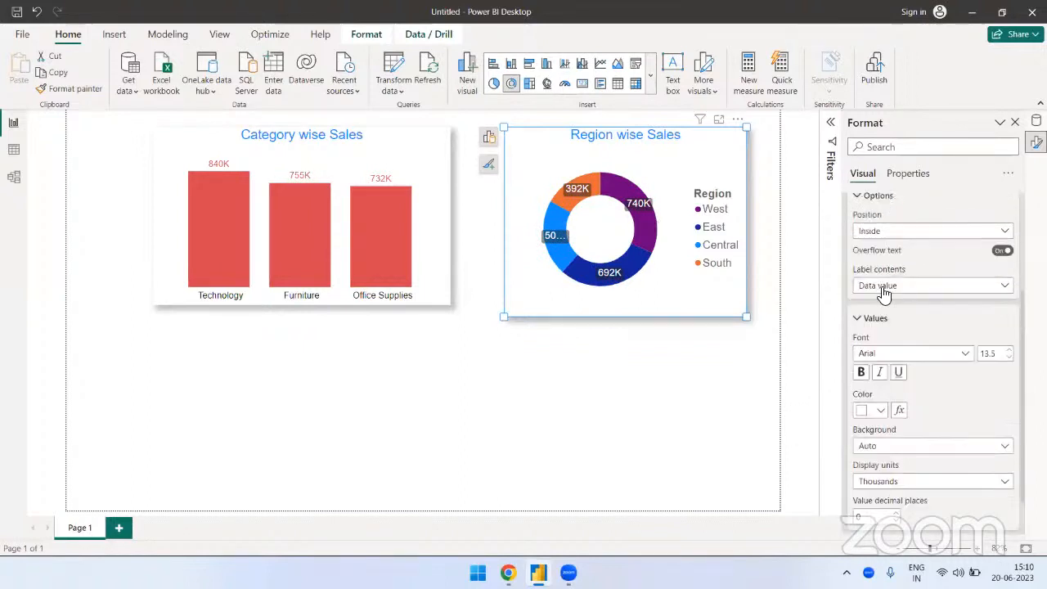
pyautogui.click(1001, 251)
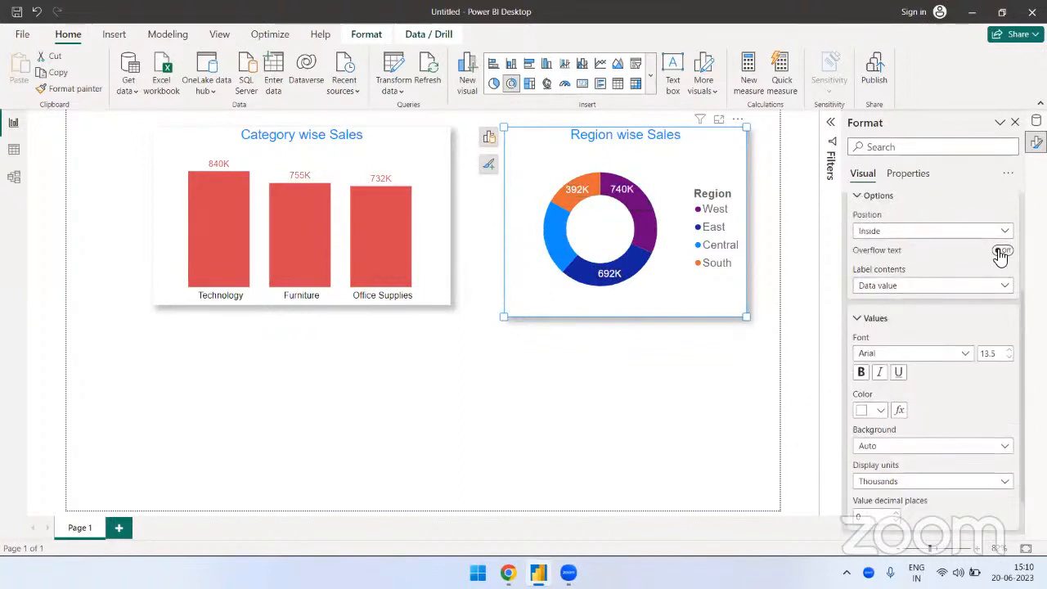
pyautogui.moveTo(503, 318); pyautogui.dragTo(464, 306)
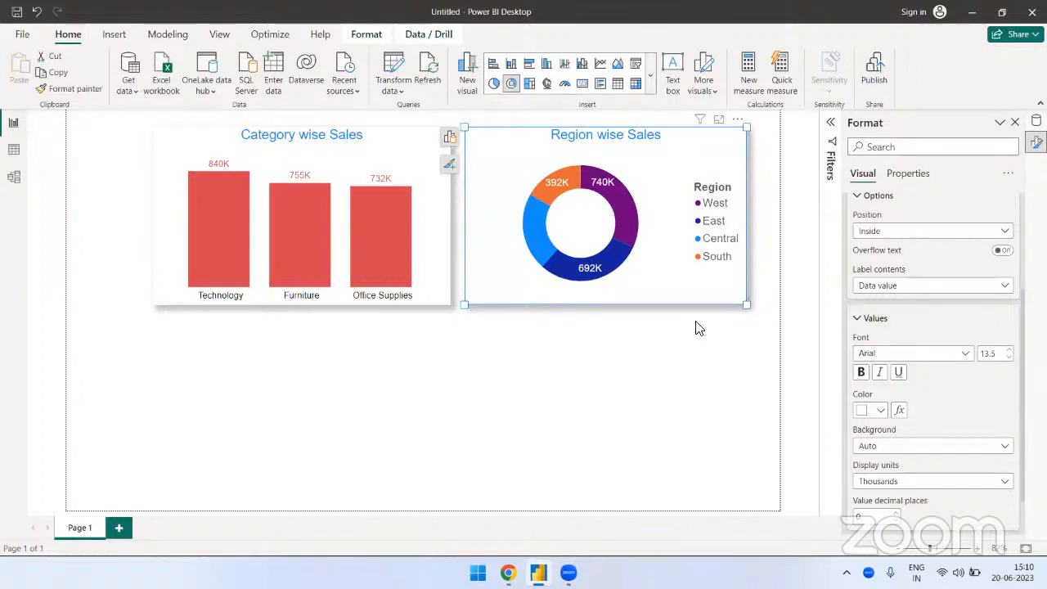
# Step: Move the Region wise Sales donut chart's legend to Top center
pyautogui.scroll(5, 889, 327)
pyautogui.click(887, 324)
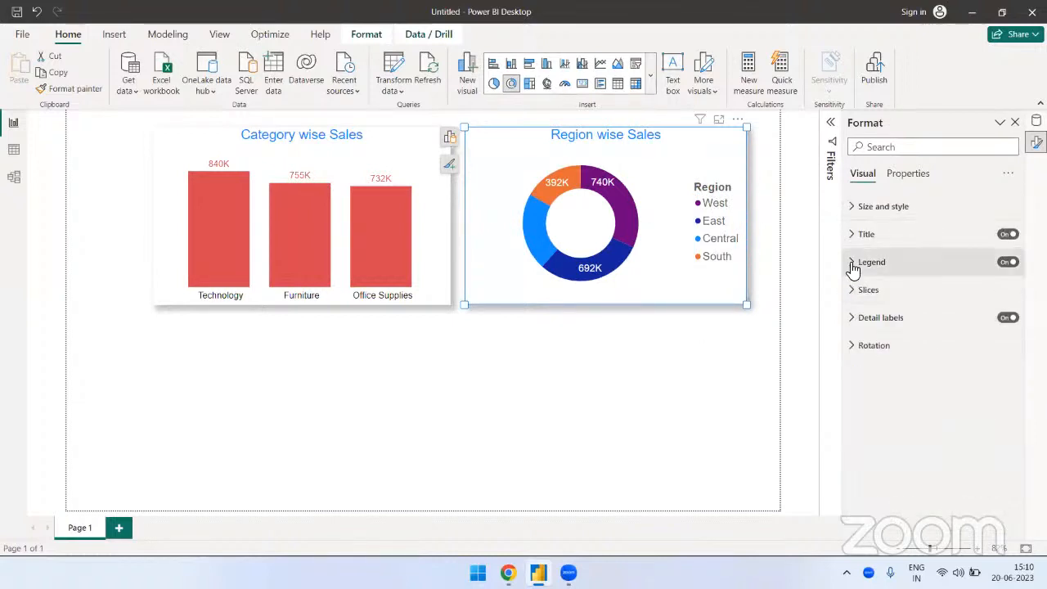
pyautogui.click(853, 266)
pyautogui.click(908, 330)
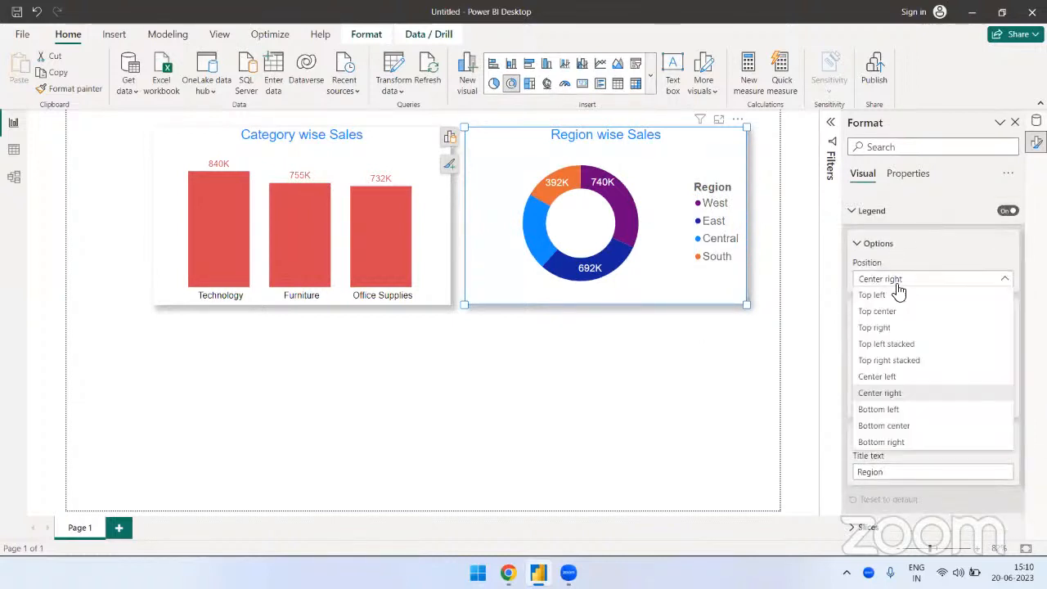
pyautogui.click(894, 317)
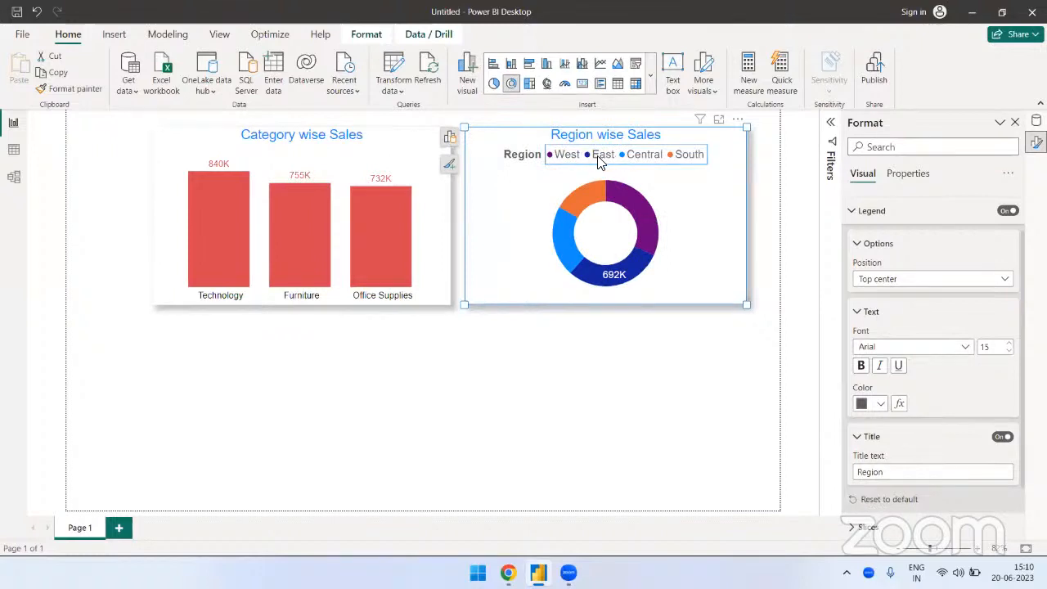
# Step: Reduce the donut chart's legend text size to 11 and turn off the legend title
pyautogui.click(1009, 352)
pyautogui.click(1009, 351)
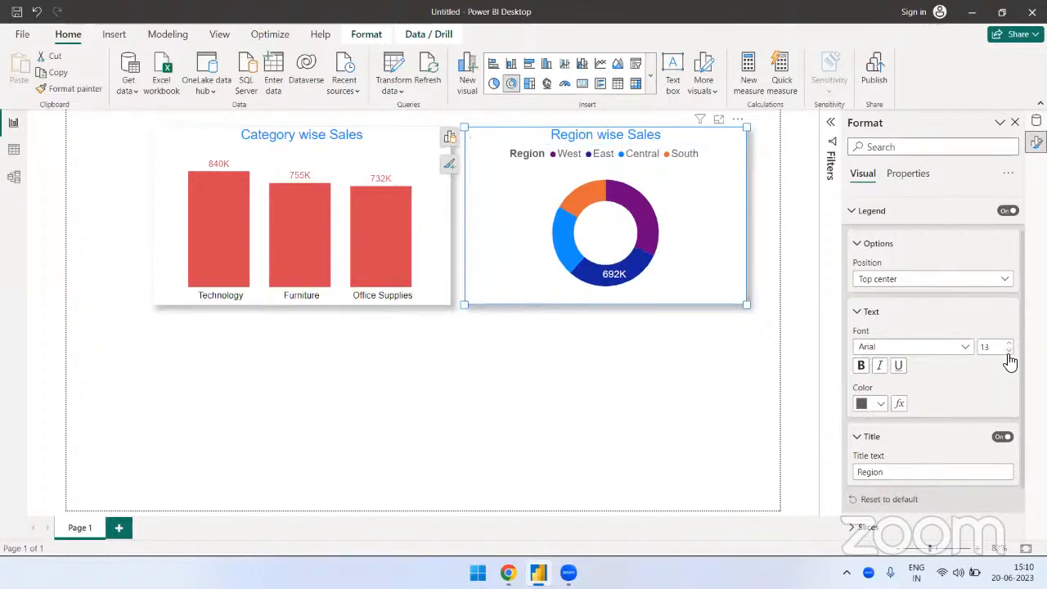
pyautogui.click(1009, 351)
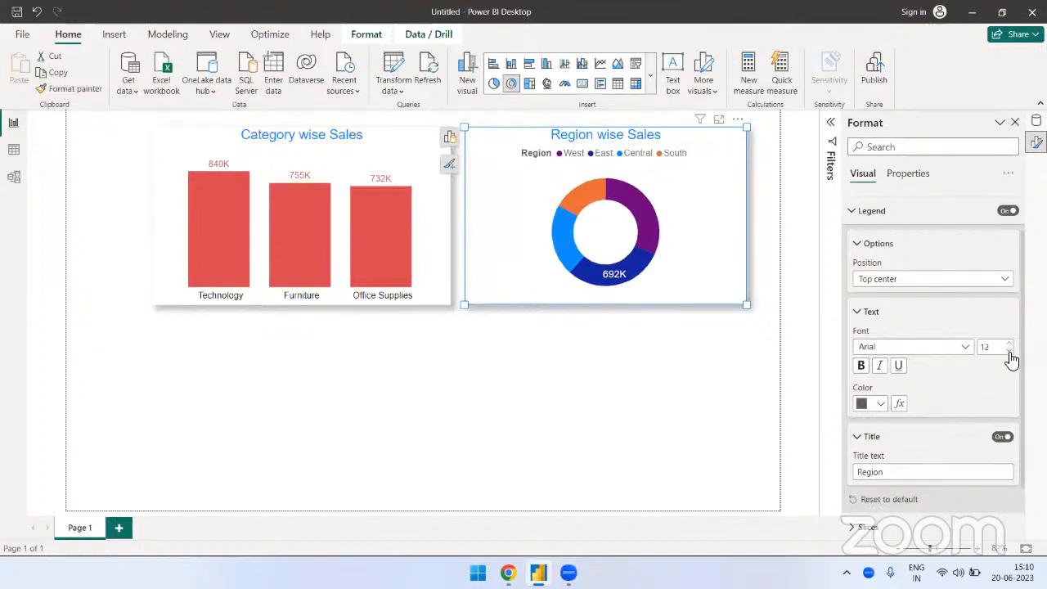
pyautogui.click(1010, 356)
pyautogui.scroll(-2, 1012, 376)
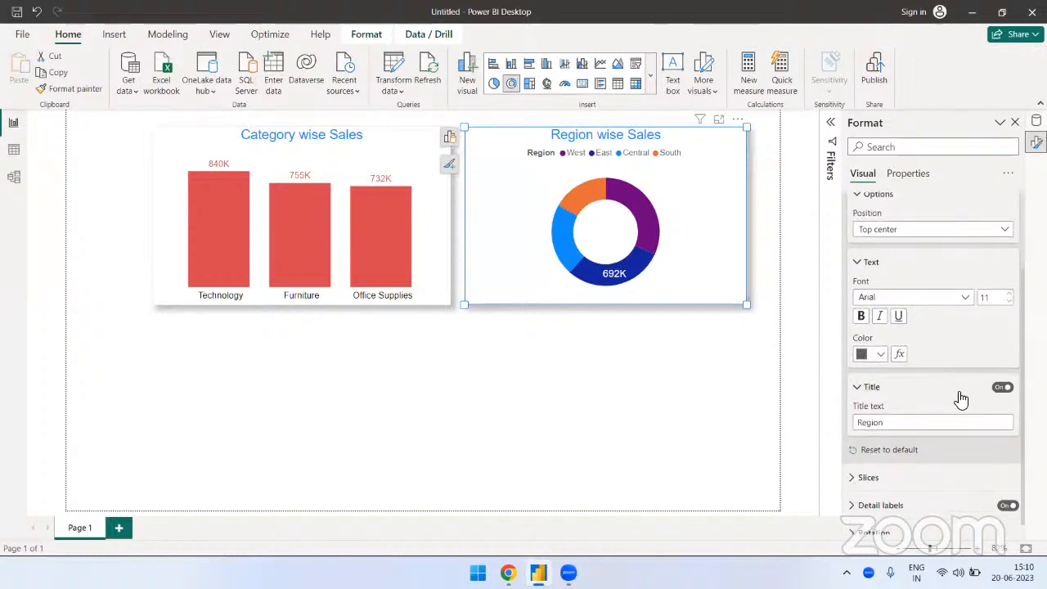
pyautogui.click(1001, 386)
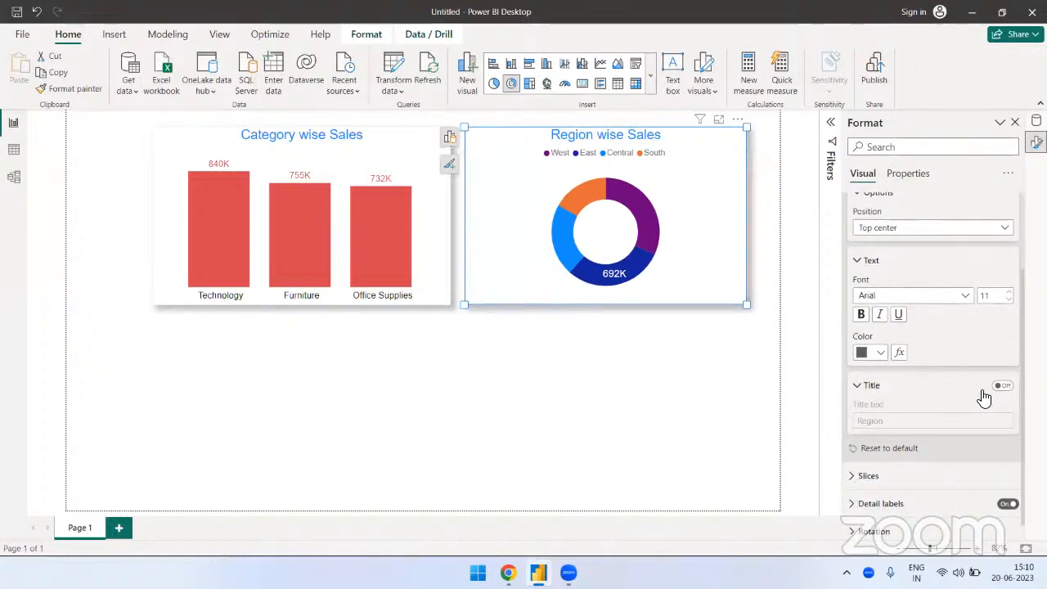
# Step: Increase the height of the donut chart and extend the Category wise Sales column chart to match it
pyautogui.click(668, 345)
pyautogui.click(692, 294)
pyautogui.moveTo(605, 304); pyautogui.dragTo(612, 357)
pyautogui.click(434, 286)
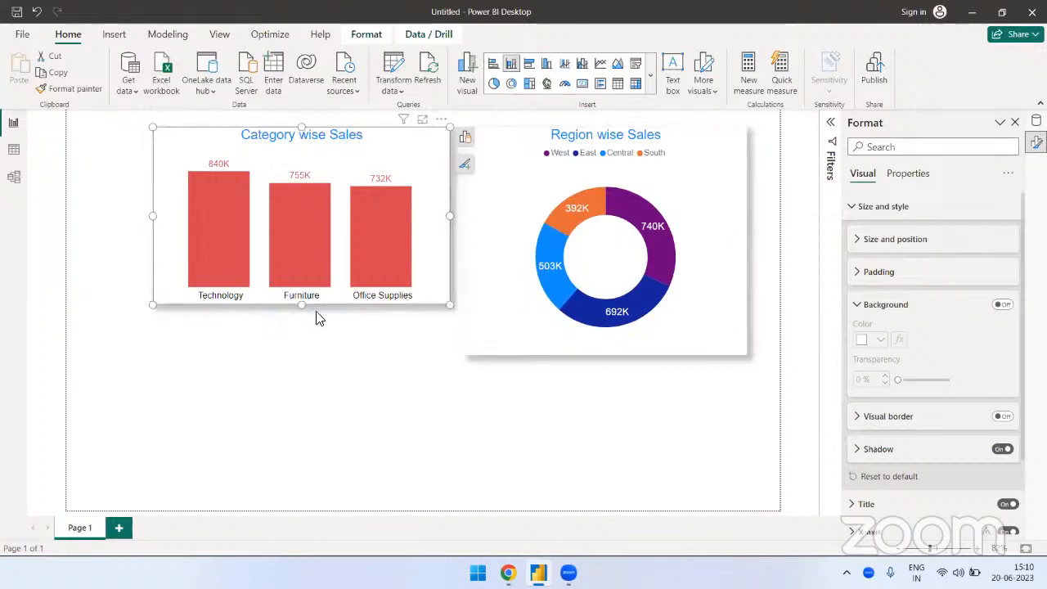
pyautogui.moveTo(300, 305); pyautogui.dragTo(369, 366)
pyautogui.click(370, 366)
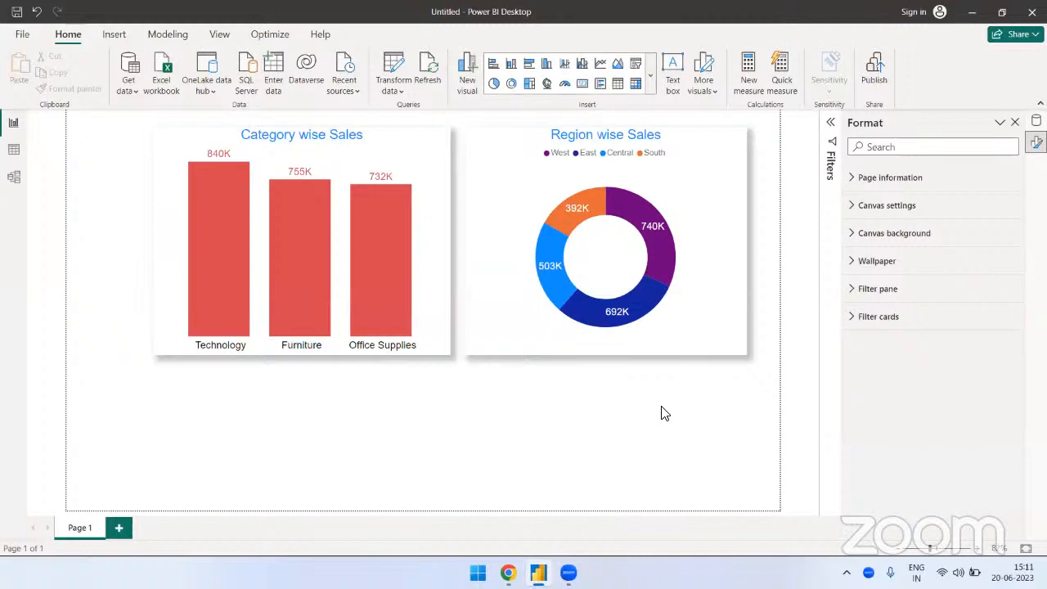
# Step: Add a wide line chart below the two charts with Order Date on the X-axis and Sales on the Y-axis
pyautogui.click(598, 69)
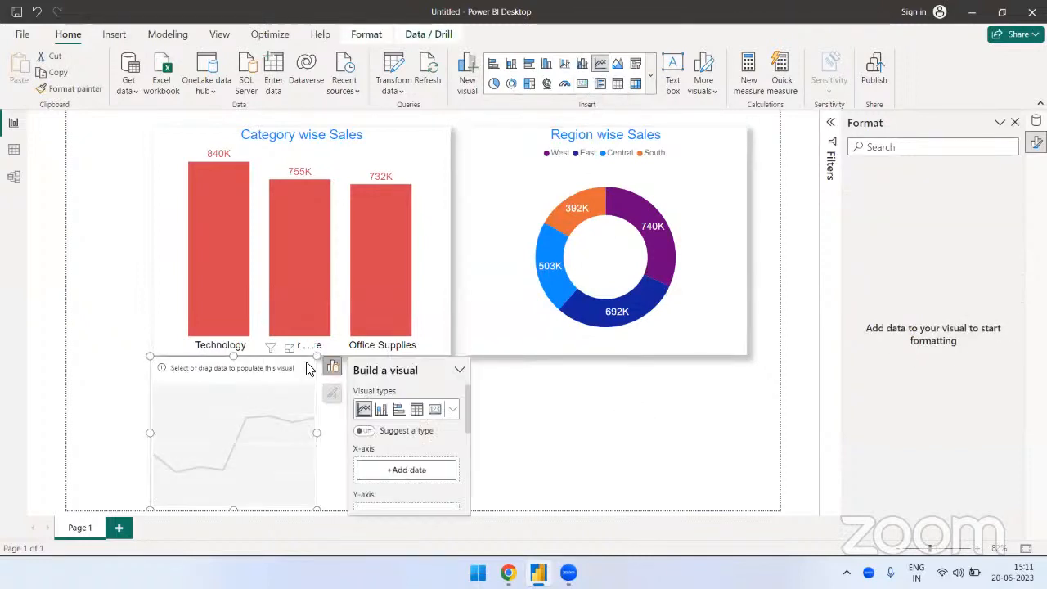
pyautogui.moveTo(306, 353); pyautogui.dragTo(605, 350)
pyautogui.moveTo(592, 424); pyautogui.dragTo(567, 437)
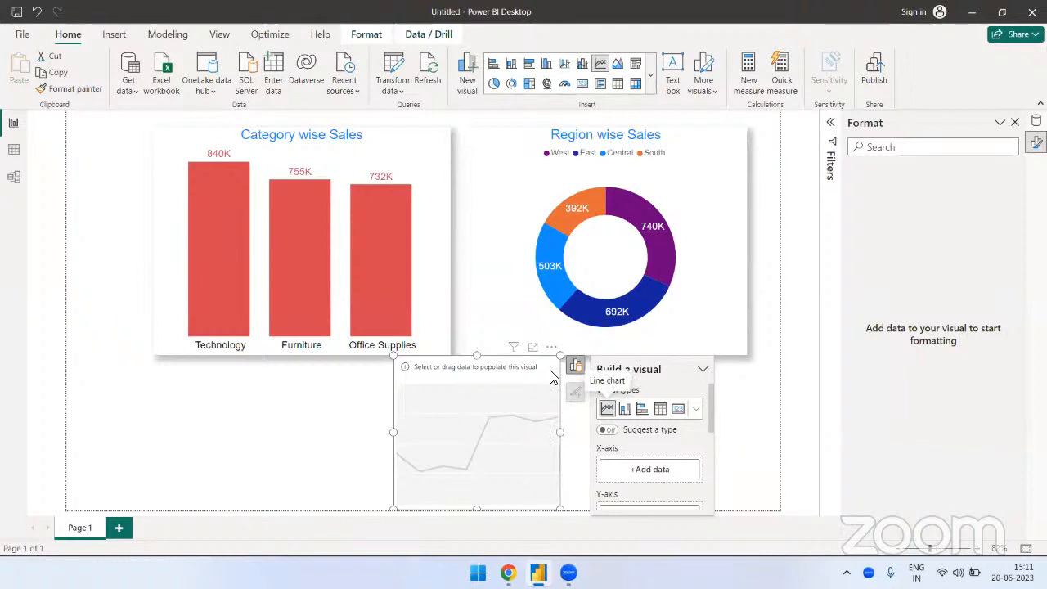
pyautogui.moveTo(556, 381)
pyautogui.mouseDown()
pyautogui.moveTo(612, 416)
pyautogui.moveTo(577, 383)
pyautogui.mouseUp()
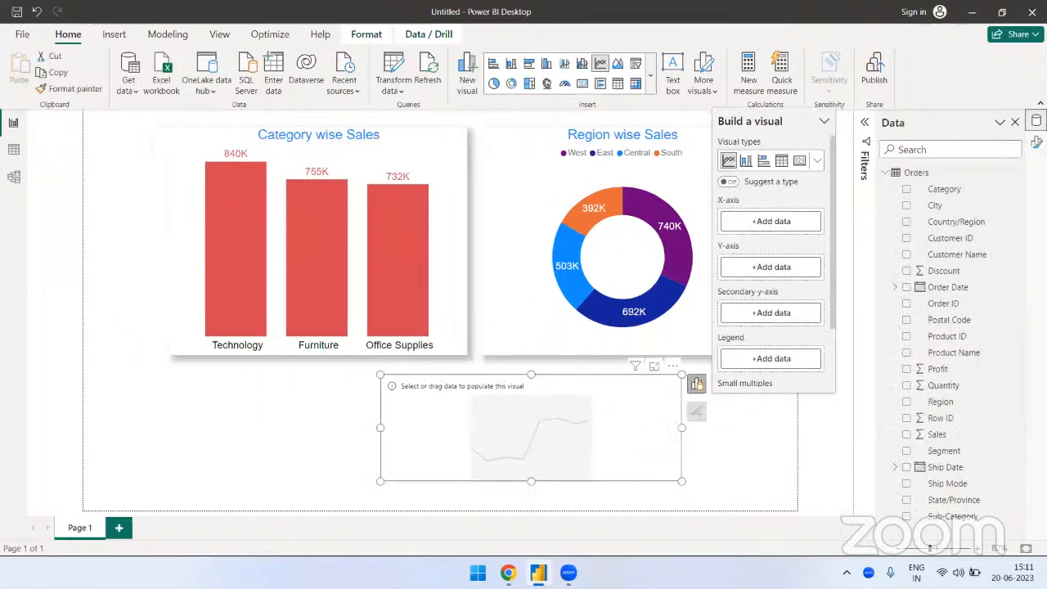
pyautogui.click(906, 288)
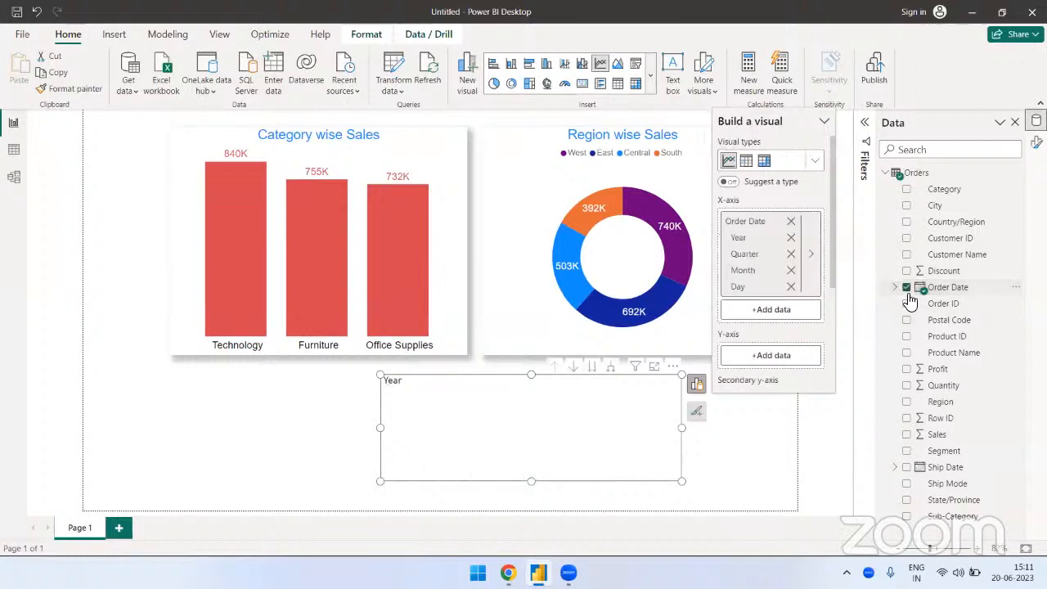
pyautogui.click(906, 435)
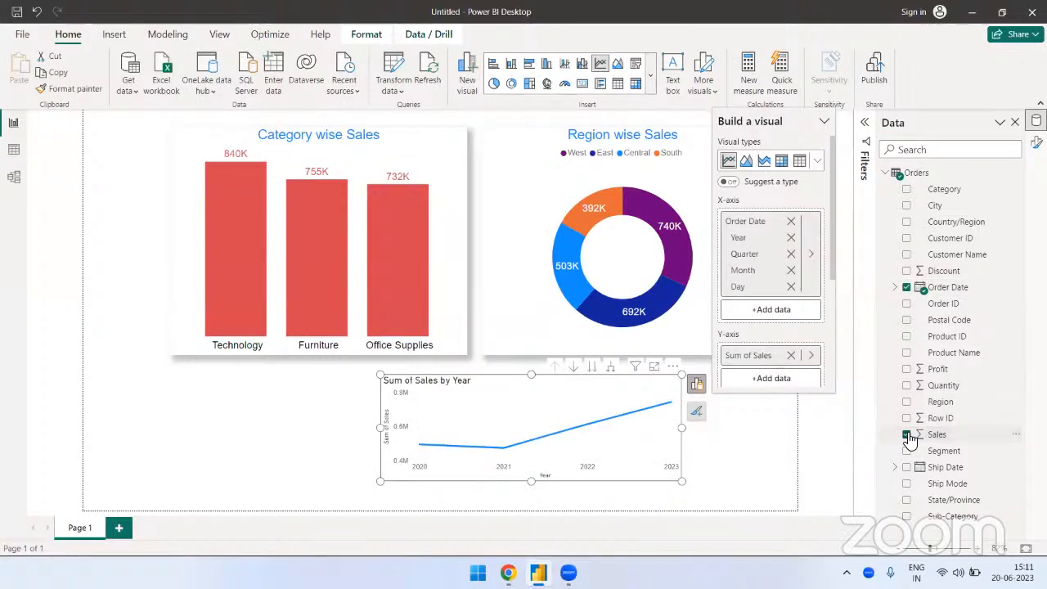
# Step: Copy the Category wise Sales chart's formatting onto the line chart, then view the line chart in focus mode and return to the report
pyautogui.click(368, 143)
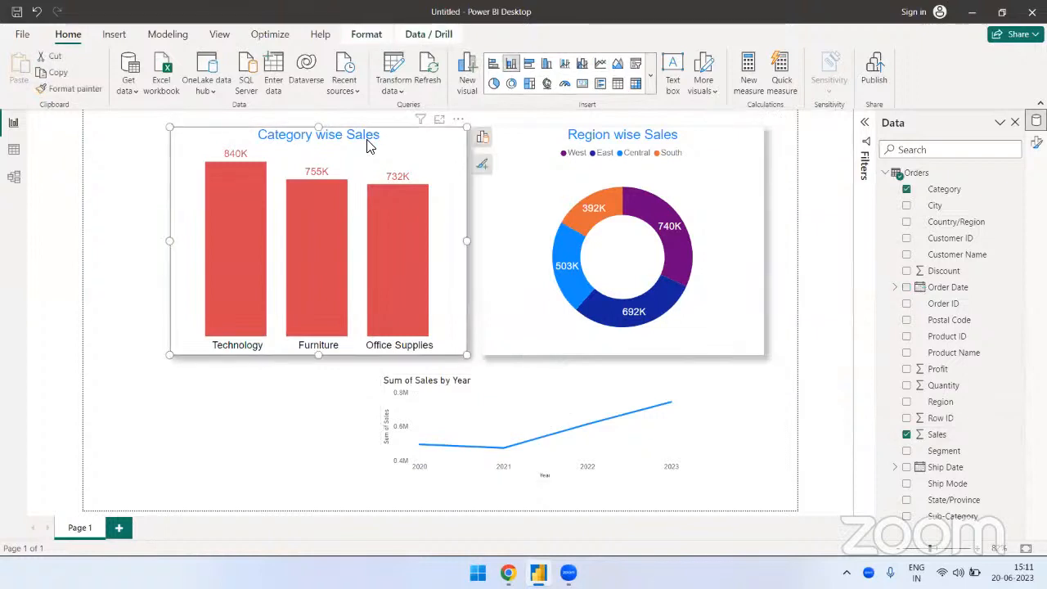
pyautogui.click(90, 90)
pyautogui.click(506, 400)
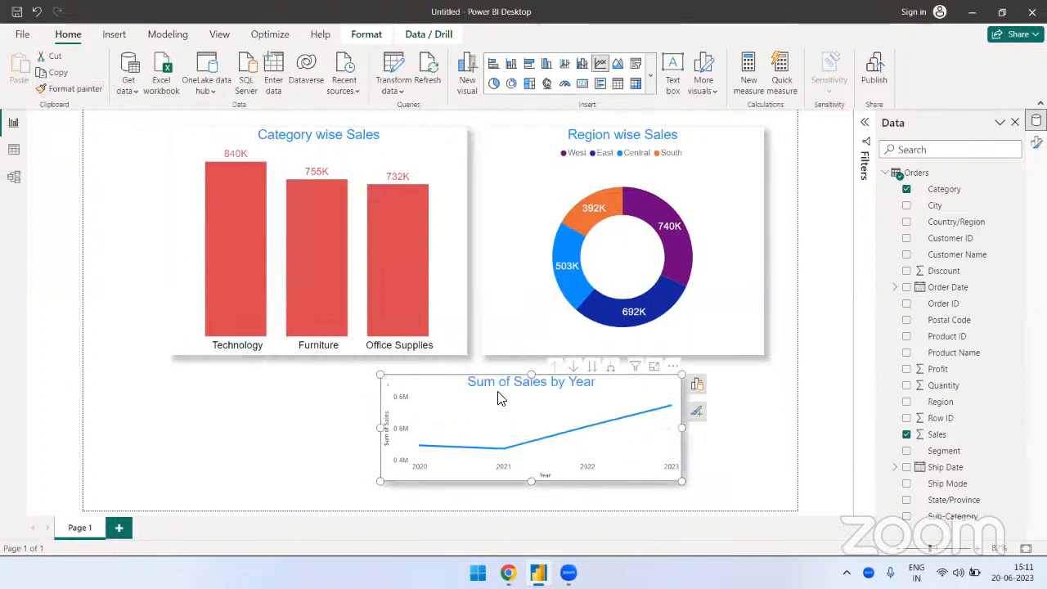
pyautogui.click(795, 486)
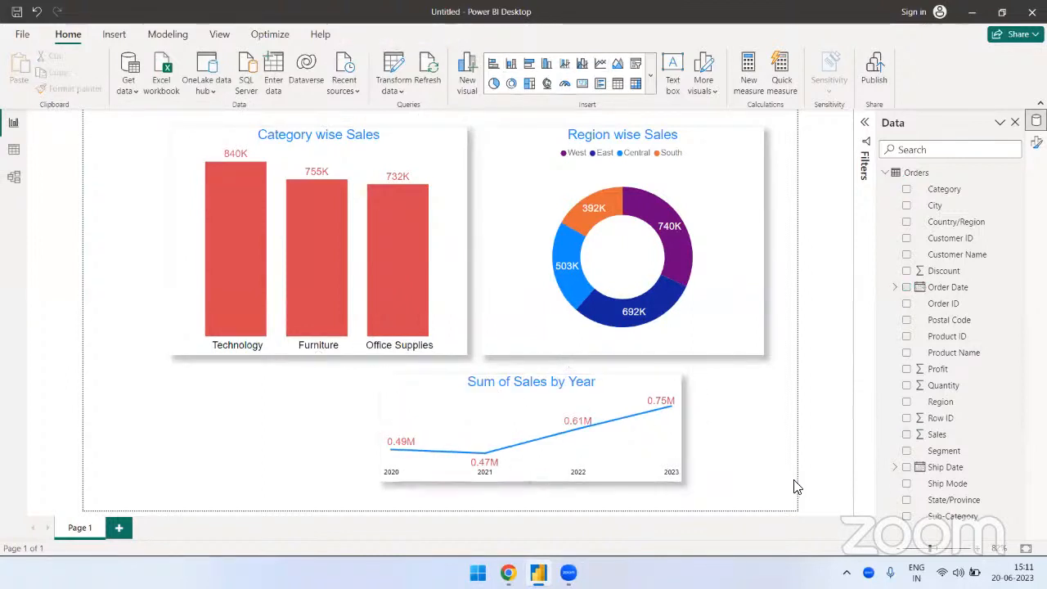
pyautogui.click(652, 378)
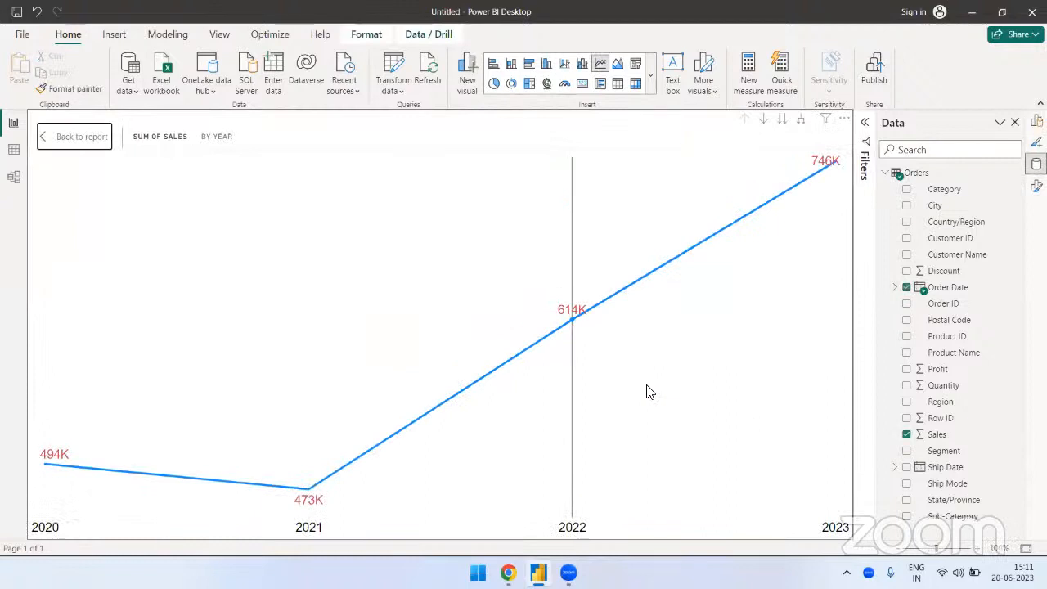
pyautogui.click(68, 139)
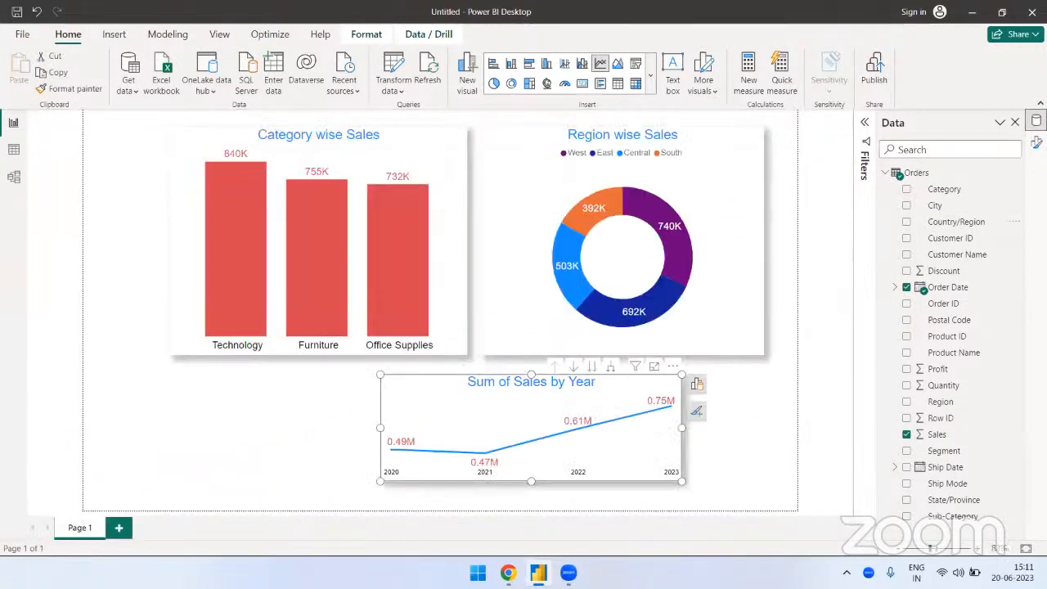
# Step: Change the Sum of Sales line color to the red theme color that matches the column chart
pyautogui.click(696, 410)
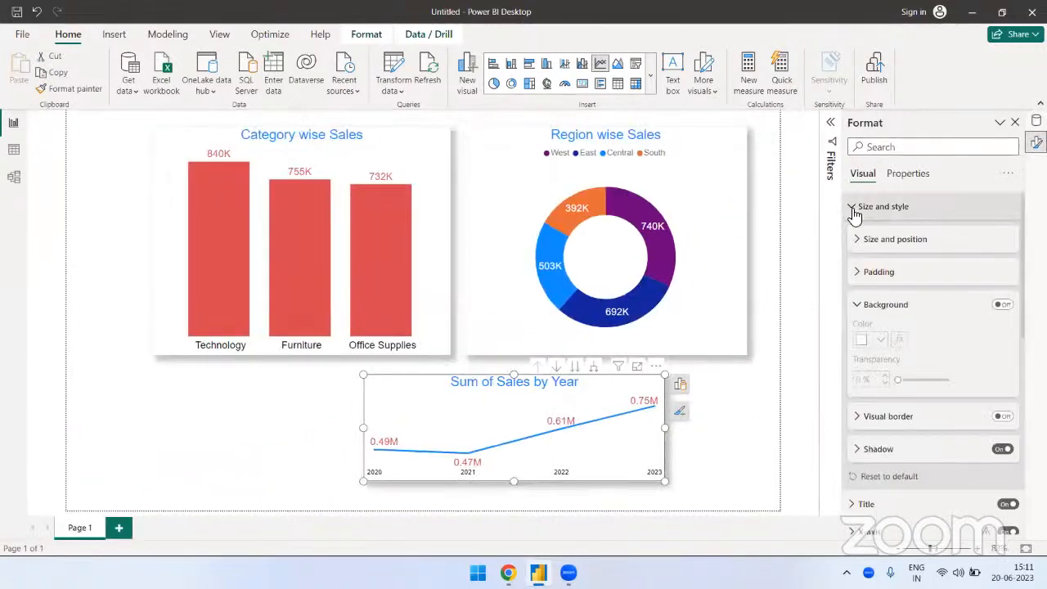
pyautogui.scroll(-3, 991, 404)
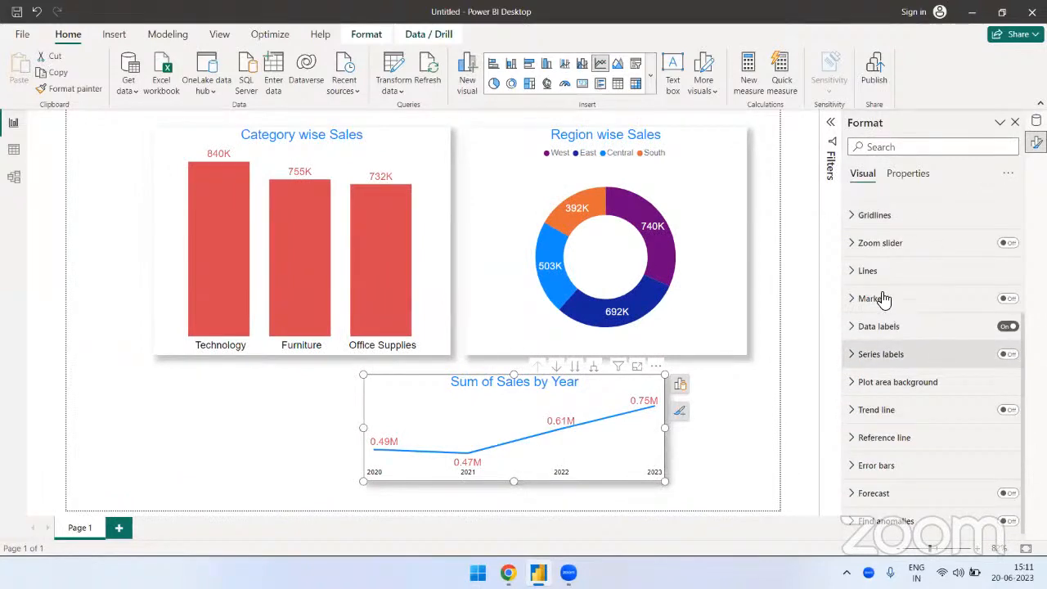
pyautogui.click(869, 273)
pyautogui.scroll(-2, 922, 360)
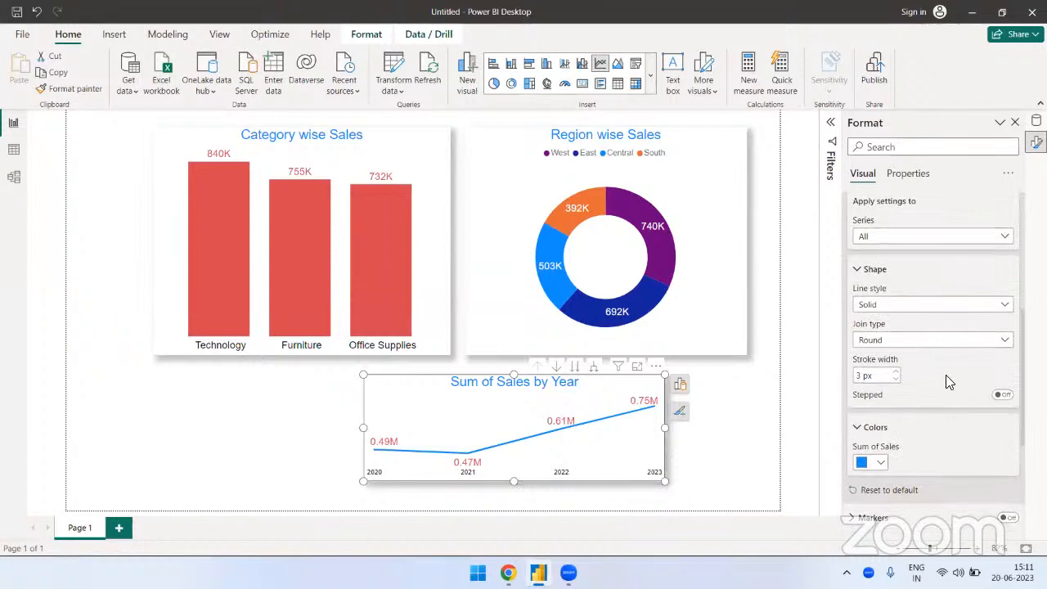
pyautogui.scroll(-2, 909, 370)
pyautogui.click(881, 362)
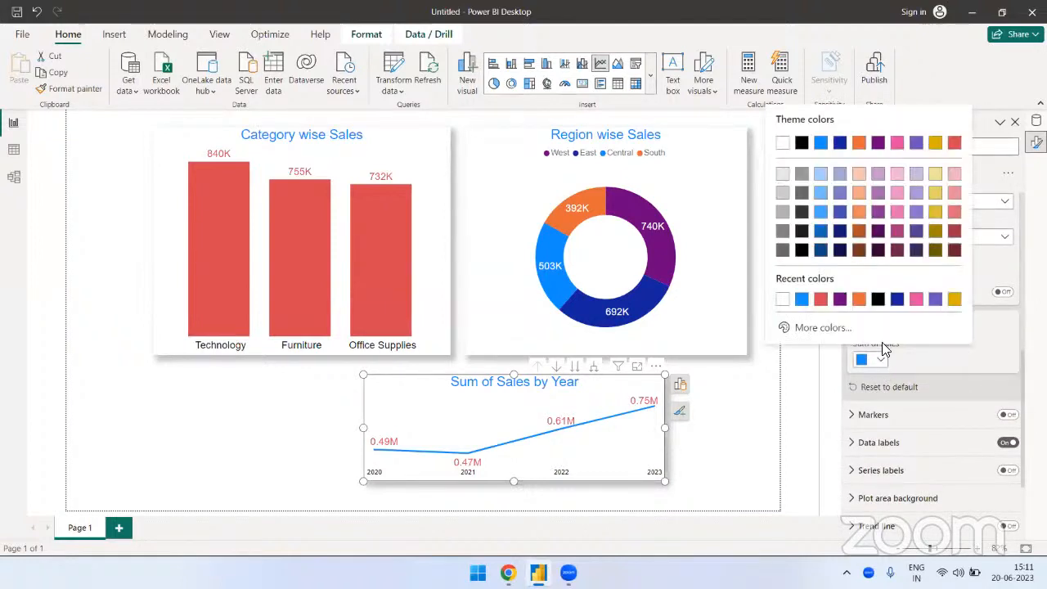
pyautogui.click(954, 144)
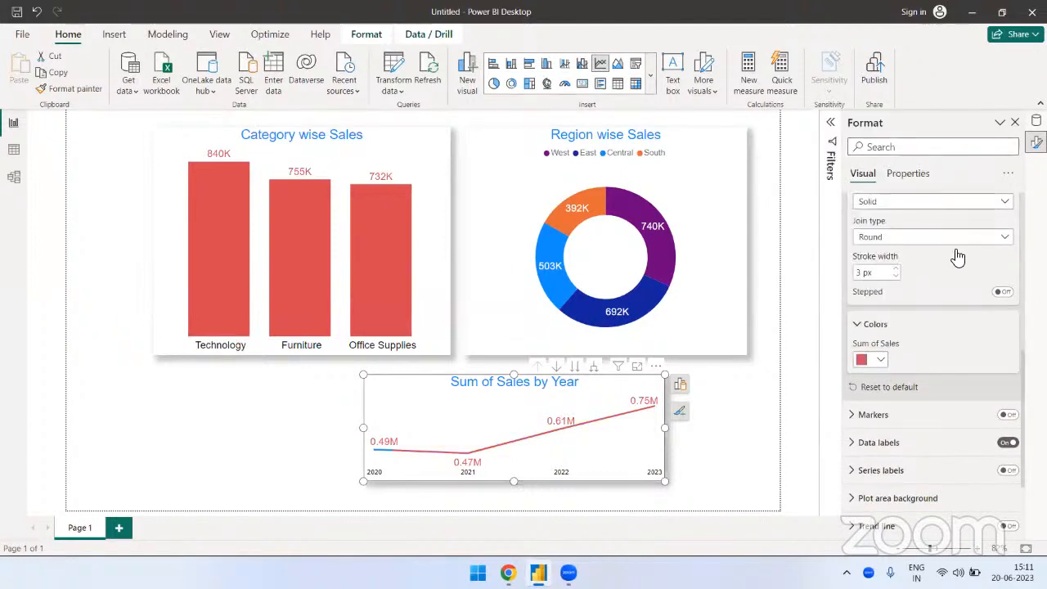
# Step: Turn on markers for the line chart and set their size to 7 px
pyautogui.click(1007, 413)
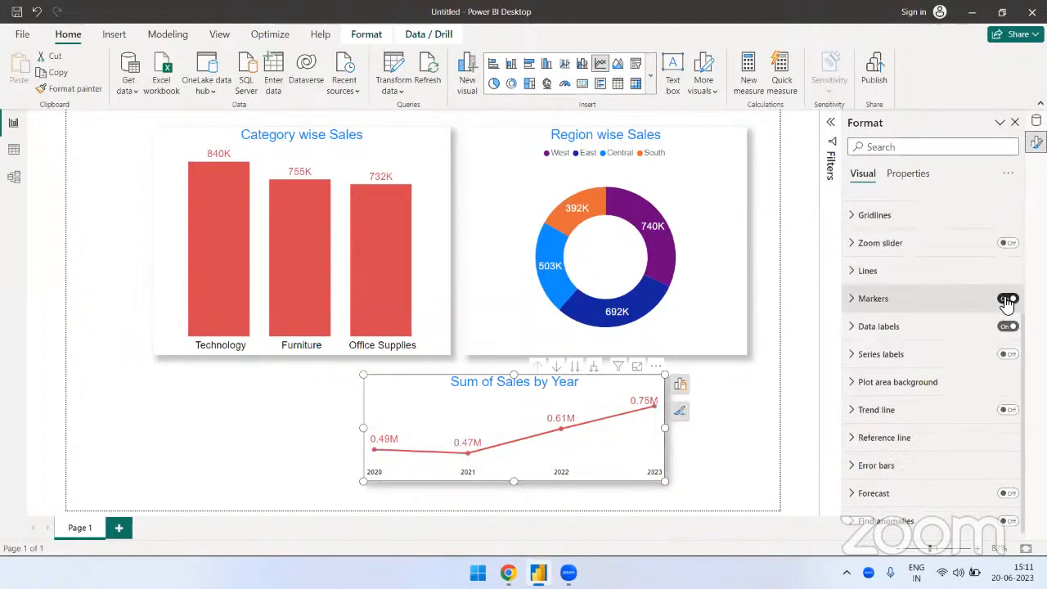
pyautogui.click(883, 308)
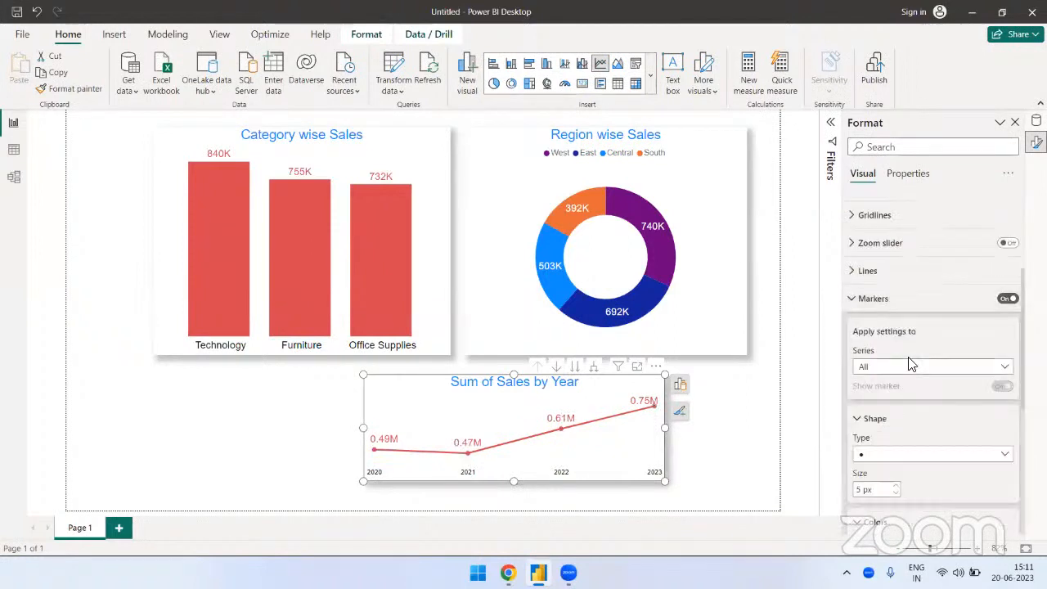
pyautogui.scroll(-5, 908, 363)
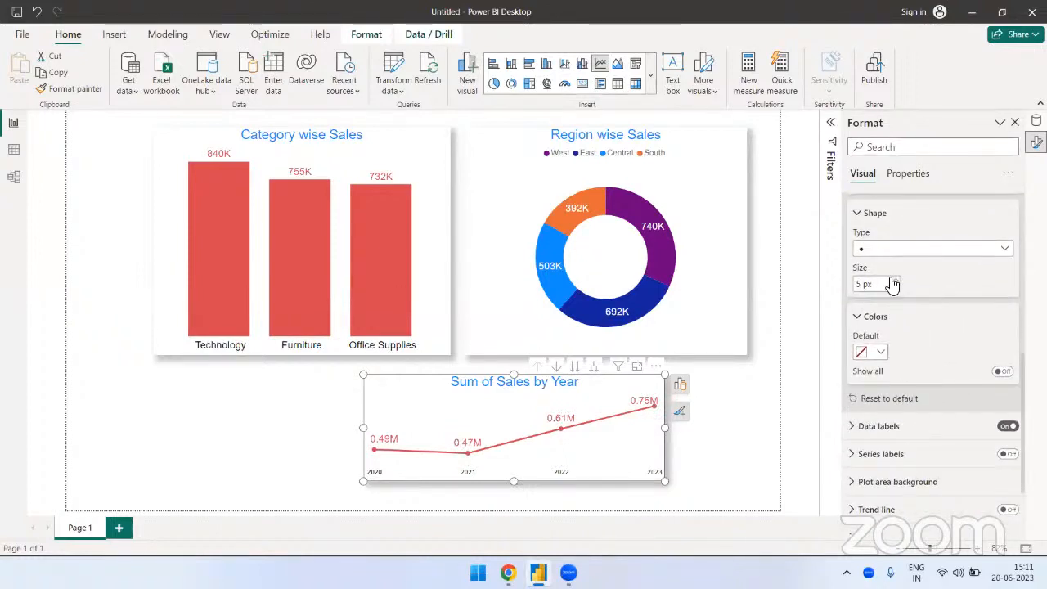
pyautogui.doubleClick(893, 284)
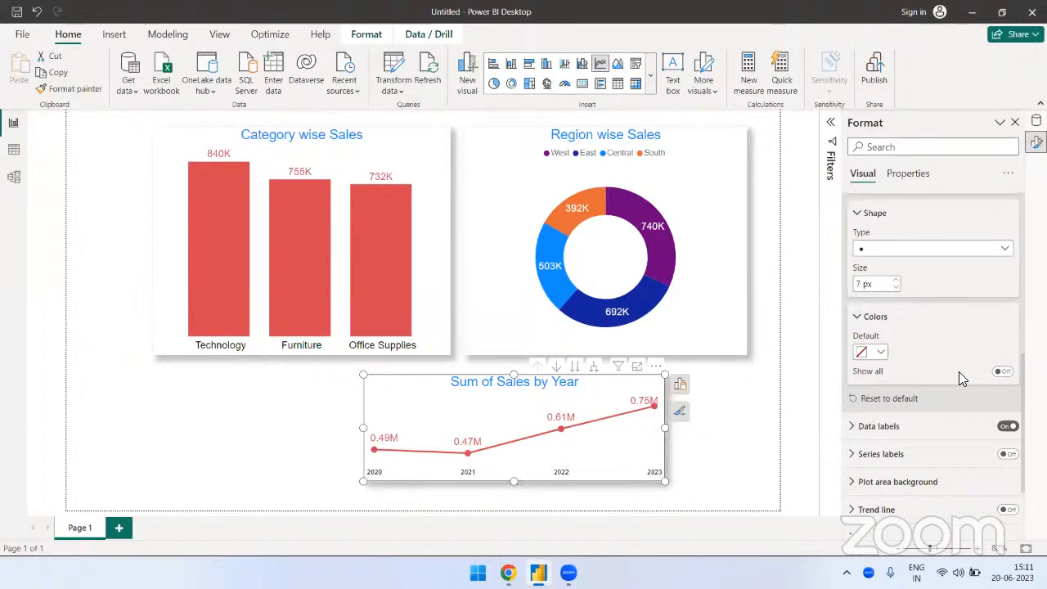
pyautogui.scroll(5, 958, 372)
pyautogui.click(865, 359)
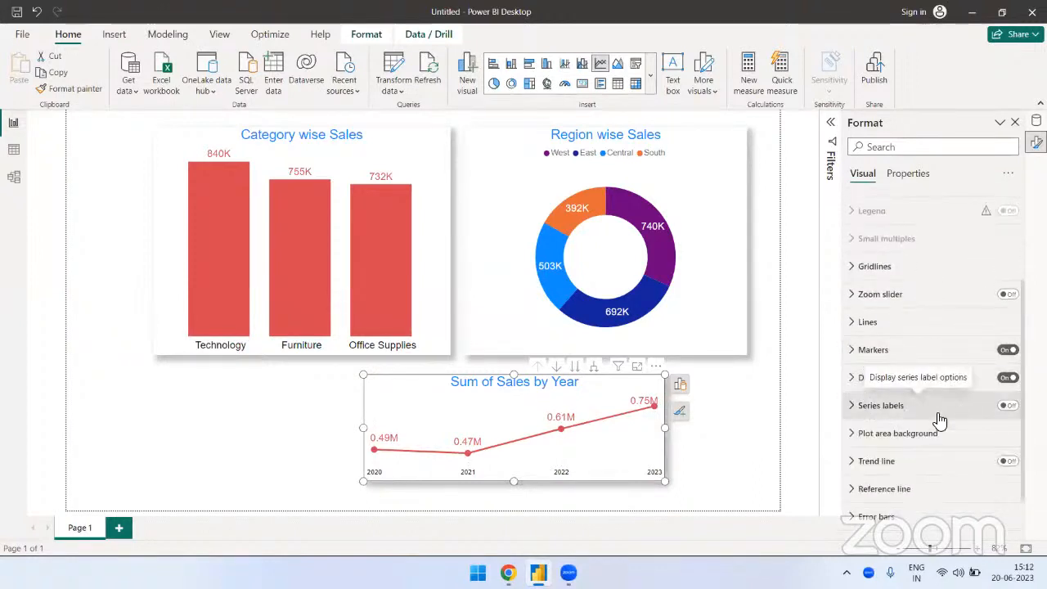
# Step: Turn off the vertical gridlines of the Sum of Sales by Year line chart
pyautogui.click(932, 268)
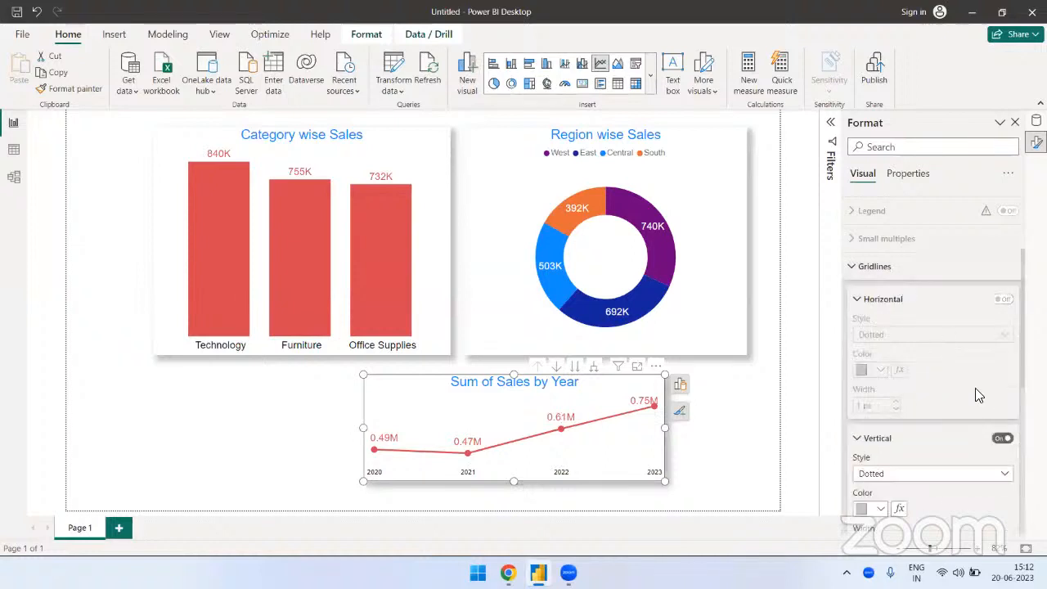
pyautogui.click(1001, 437)
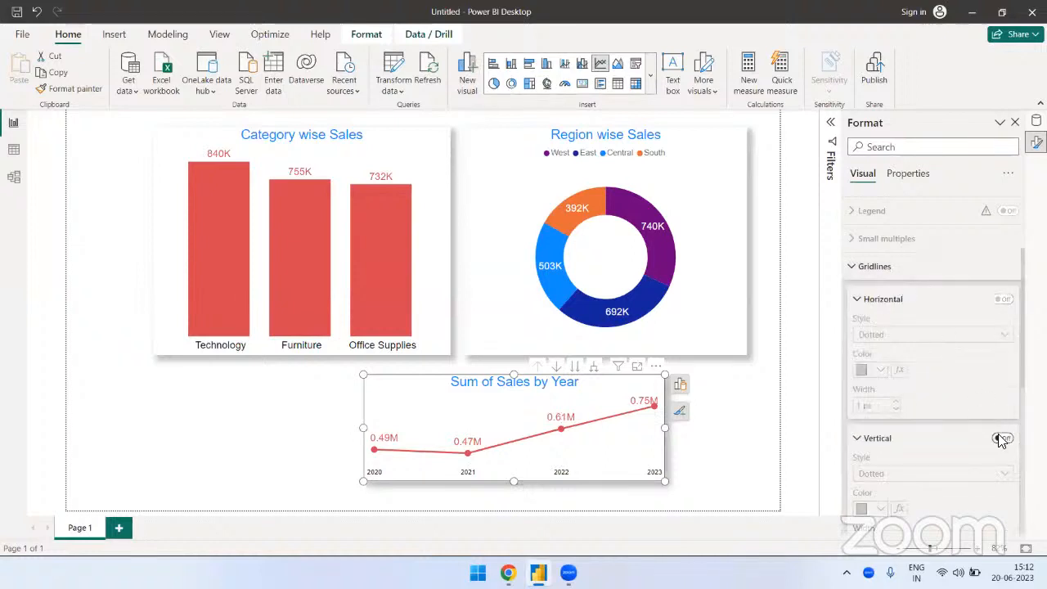
pyautogui.click(874, 269)
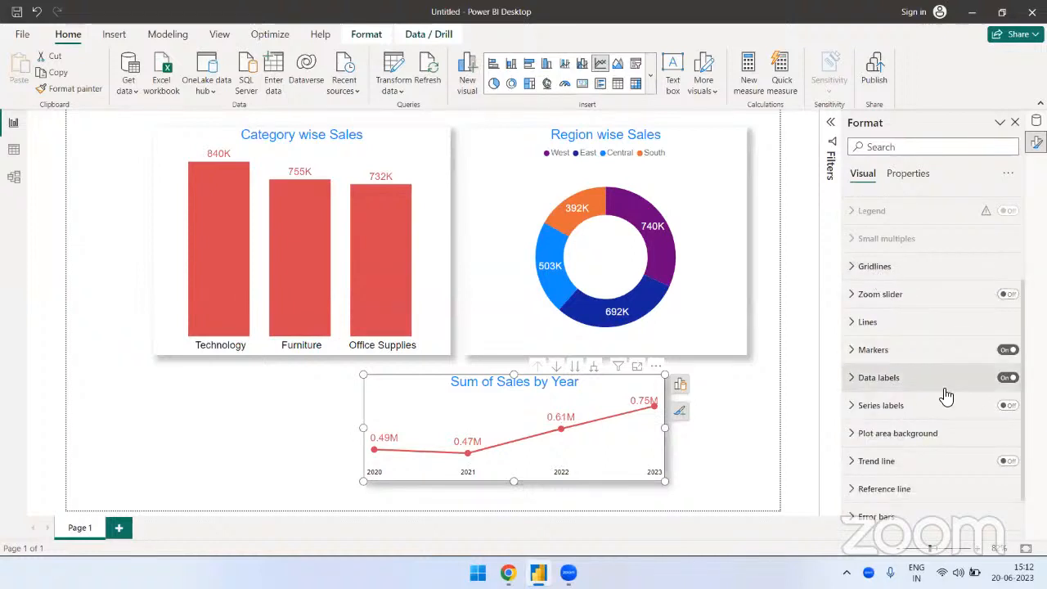
pyautogui.scroll(-2, 943, 392)
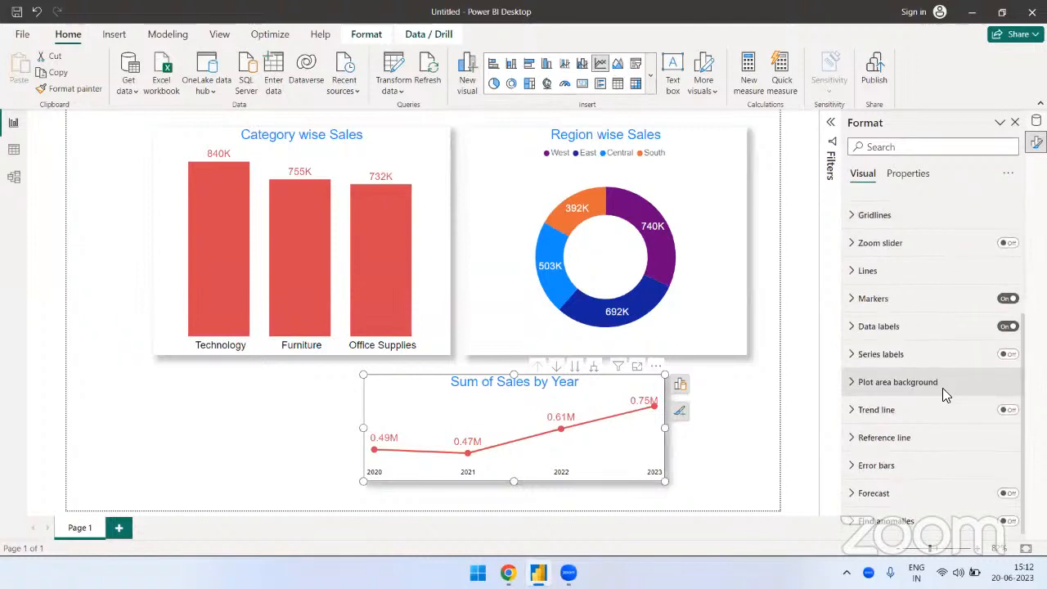
pyautogui.click(702, 461)
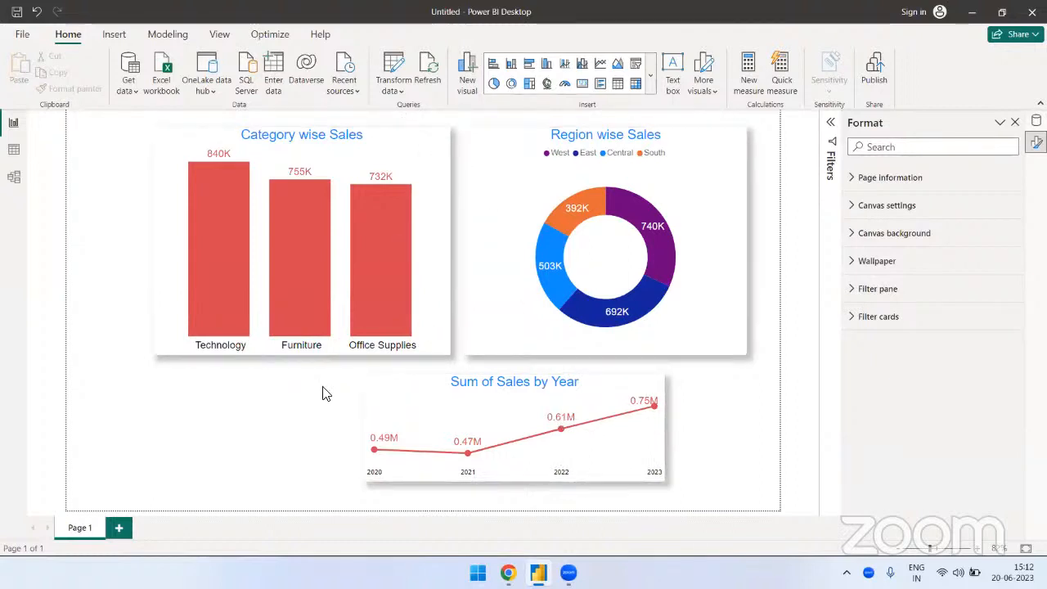
pyautogui.click(413, 390)
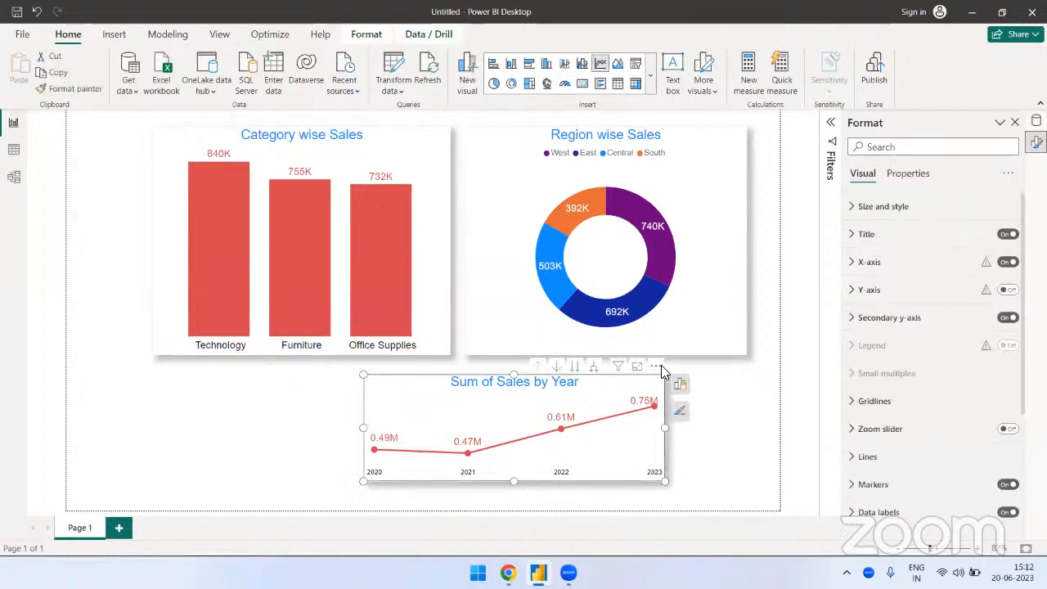
# Step: Move the line chart to the page's upper-left area, shrink the column and donut charts, and place both side by side near the lower edge
pyautogui.moveTo(661, 365); pyautogui.dragTo(378, 116)
pyautogui.click(432, 374)
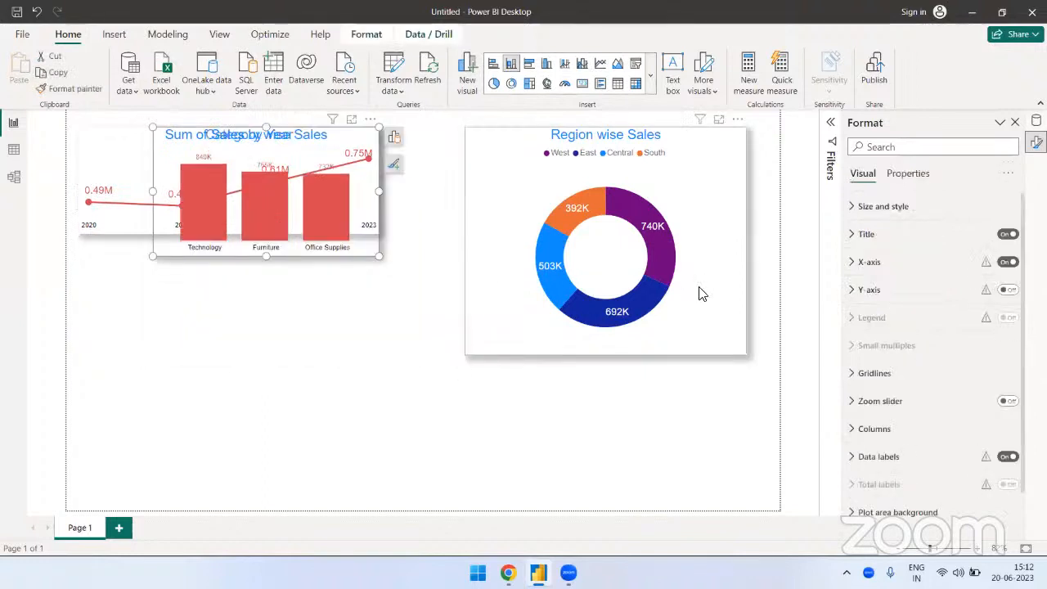
pyautogui.click(741, 346)
pyautogui.moveTo(747, 355); pyautogui.dragTo(679, 270)
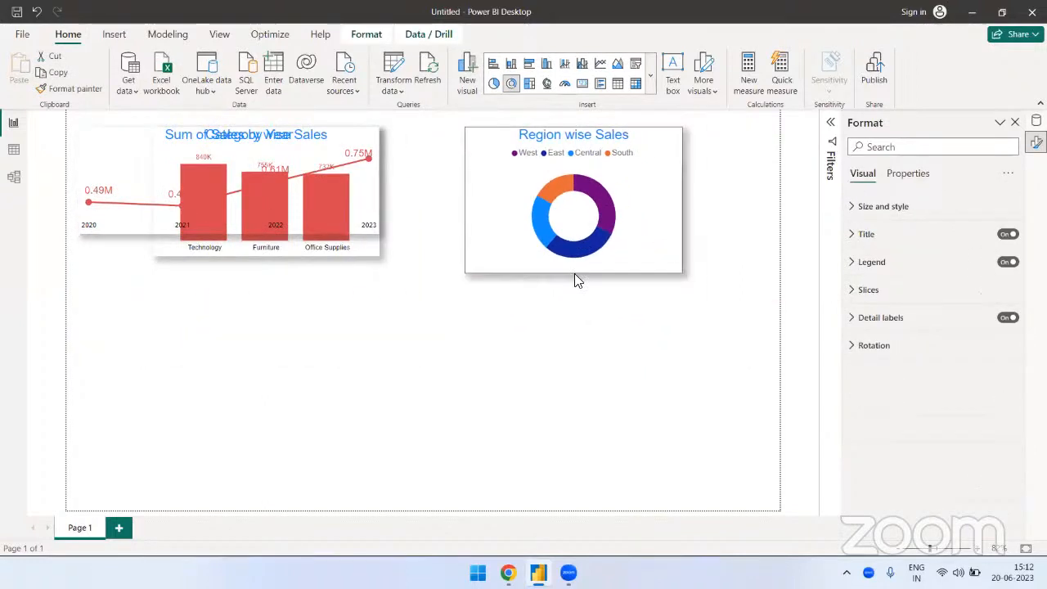
pyautogui.moveTo(374, 256); pyautogui.dragTo(516, 483)
pyautogui.moveTo(617, 260); pyautogui.dragTo(708, 470)
# Step: Position the Sum of Sales by Year line chart above the two lower charts and widen it to span both
pyautogui.click(374, 144)
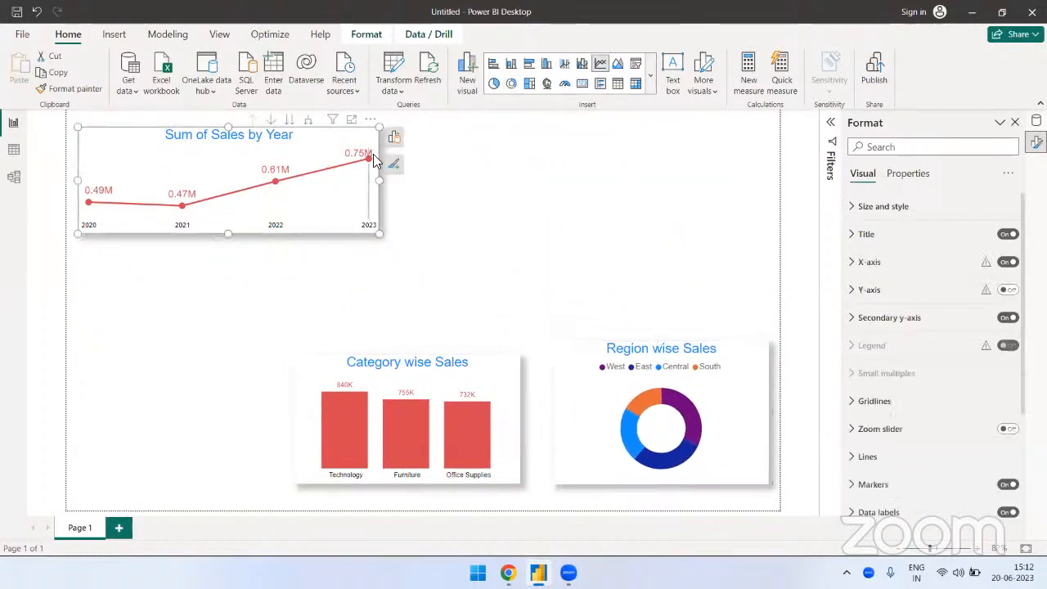
pyautogui.moveTo(369, 133); pyautogui.dragTo(584, 146)
pyautogui.moveTo(598, 195); pyautogui.dragTo(768, 195)
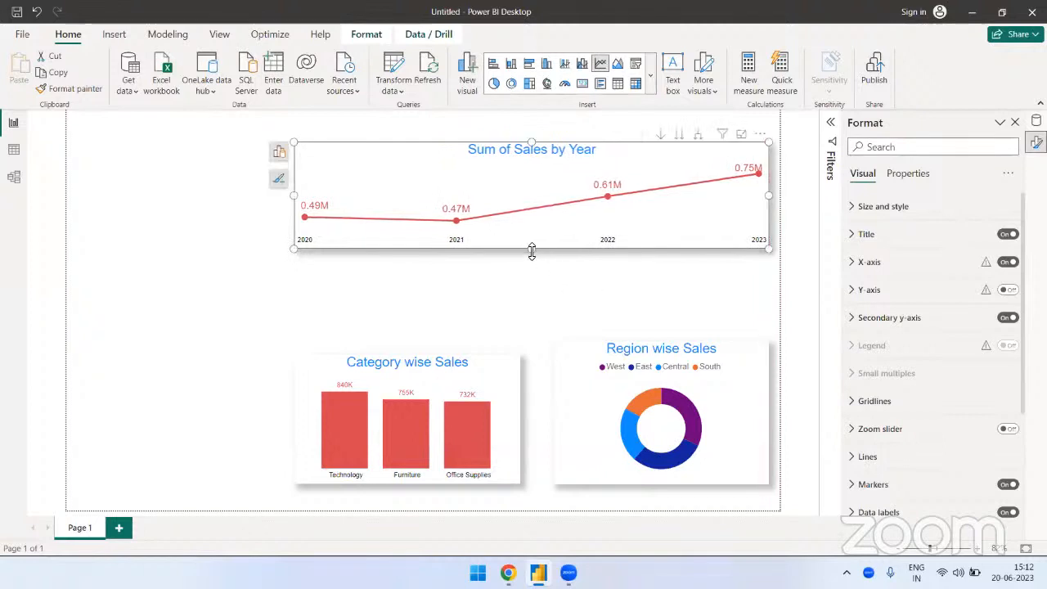
# Step: Expand the line chart's date hierarchy to year and quarter, and make the chart taller in both directions above the lower charts
pyautogui.click(697, 135)
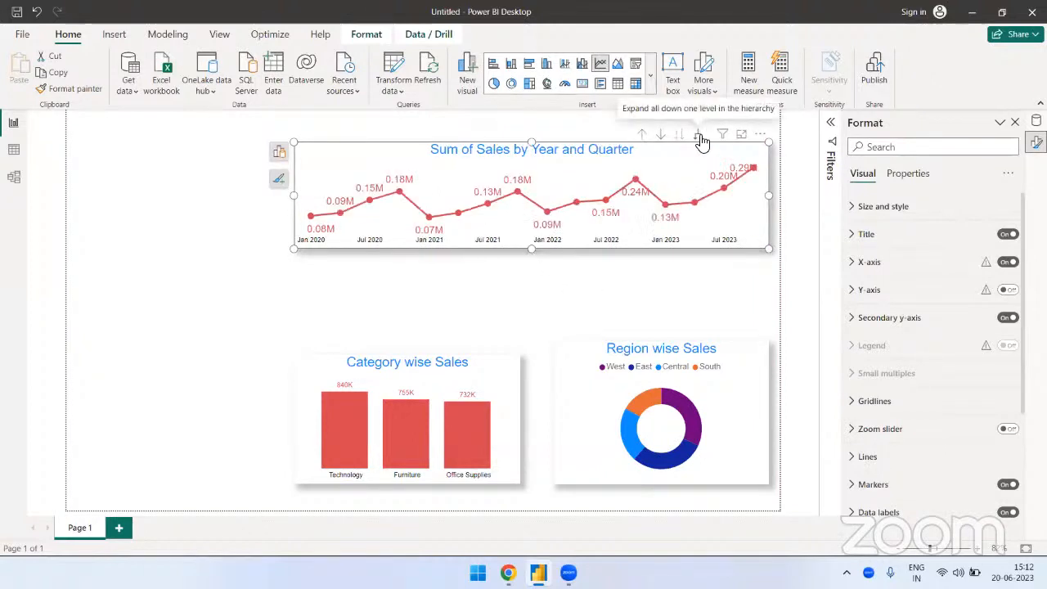
pyautogui.moveTo(532, 249); pyautogui.dragTo(549, 302)
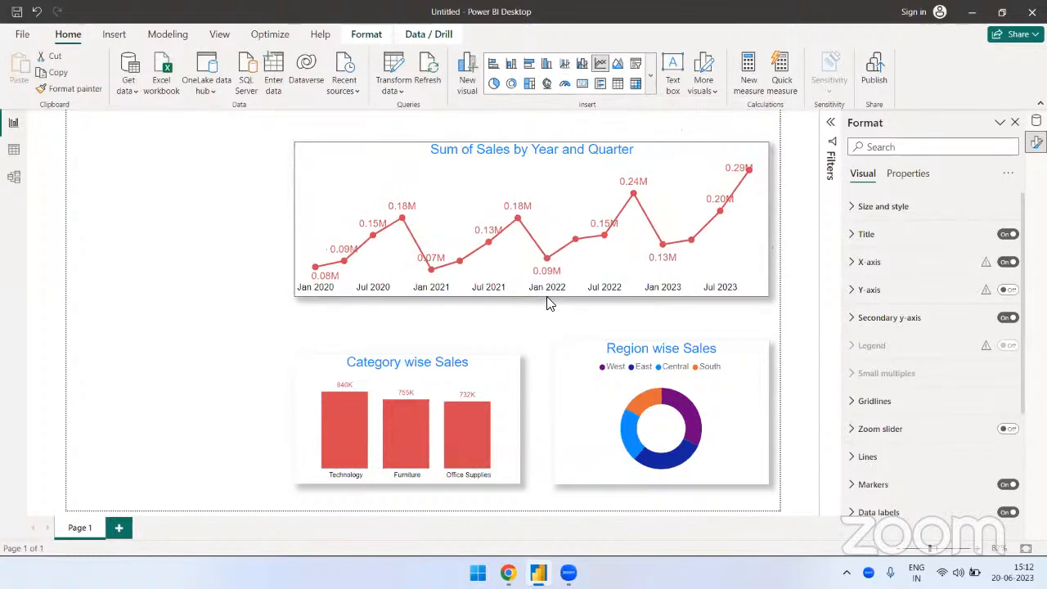
pyautogui.moveTo(536, 131); pyautogui.dragTo(539, 131)
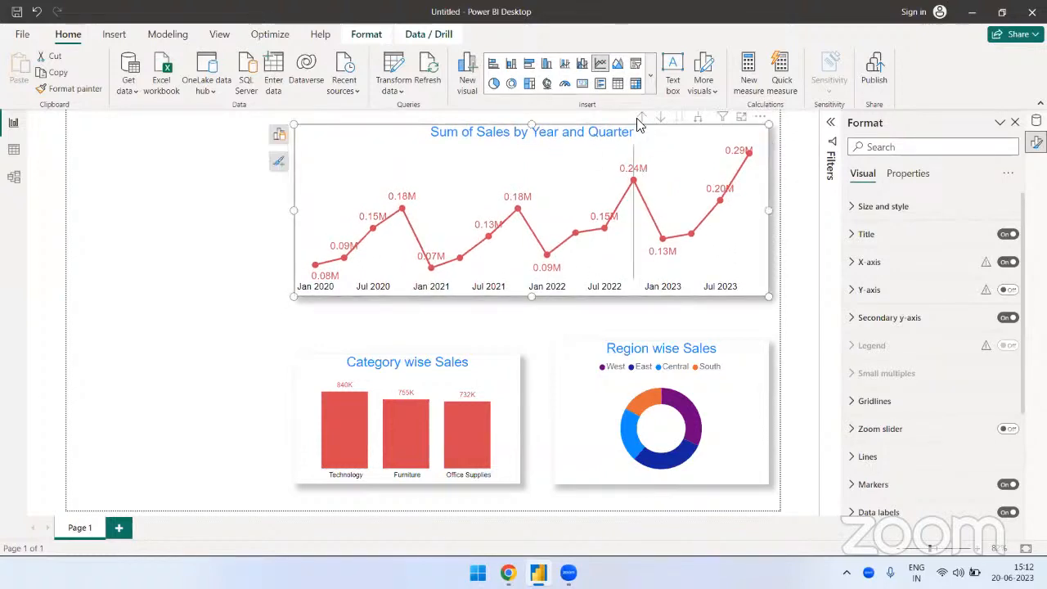
# Step: Drill the line chart back up to year, and step through the hierarchy levels to show sales by month
pyautogui.click(640, 119)
pyautogui.click(683, 118)
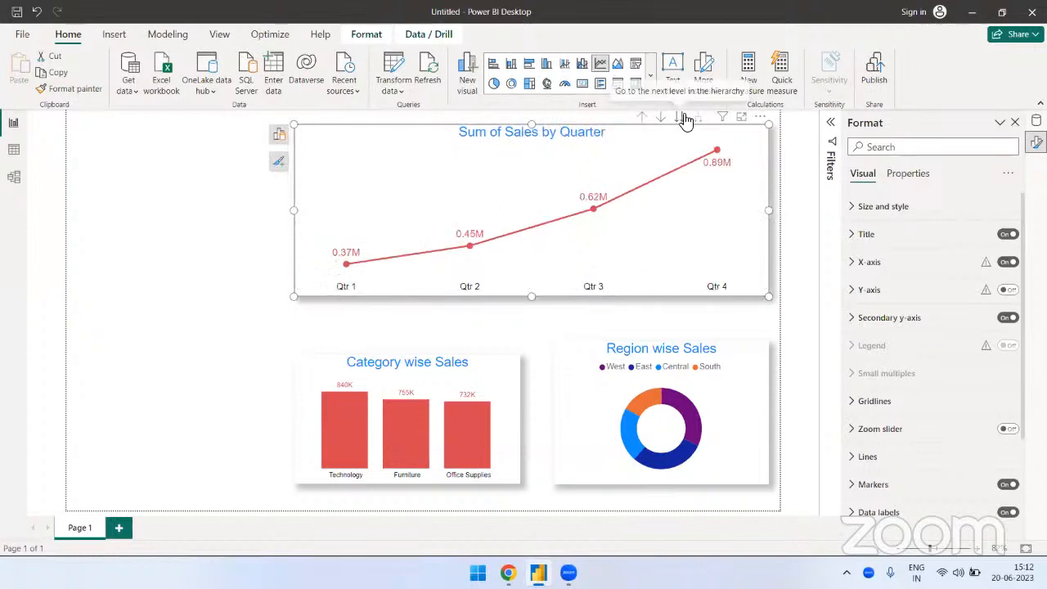
pyautogui.click(683, 118)
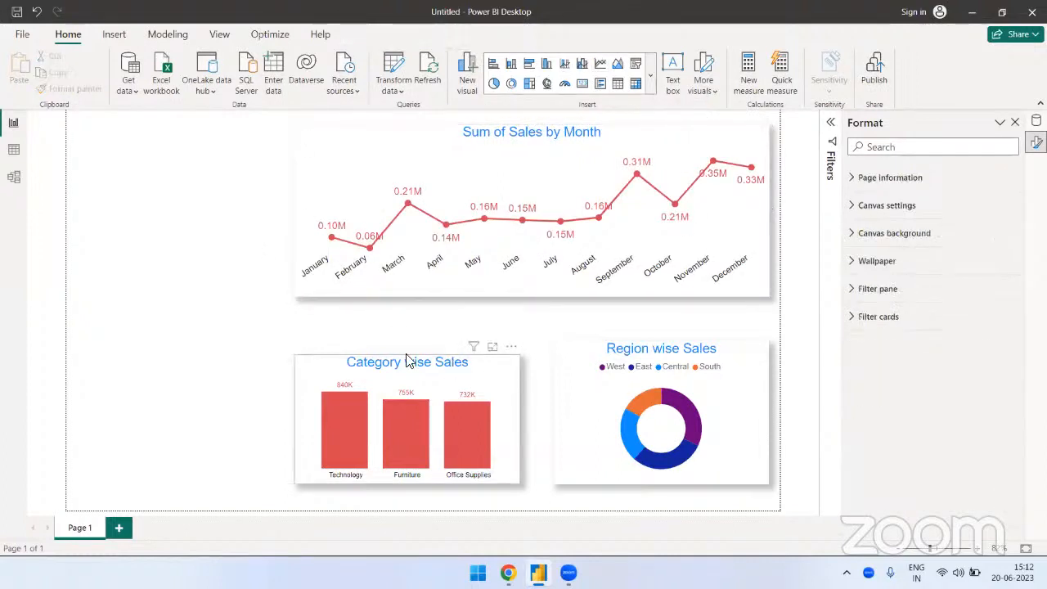
# Step: Stretch the Category wise and Region wise charts to equal height below the line chart and widen them to narrow the gap between them
pyautogui.moveTo(413, 362); pyautogui.dragTo(409, 314)
pyautogui.moveTo(406, 483); pyautogui.dragTo(410, 498)
pyautogui.click(700, 366)
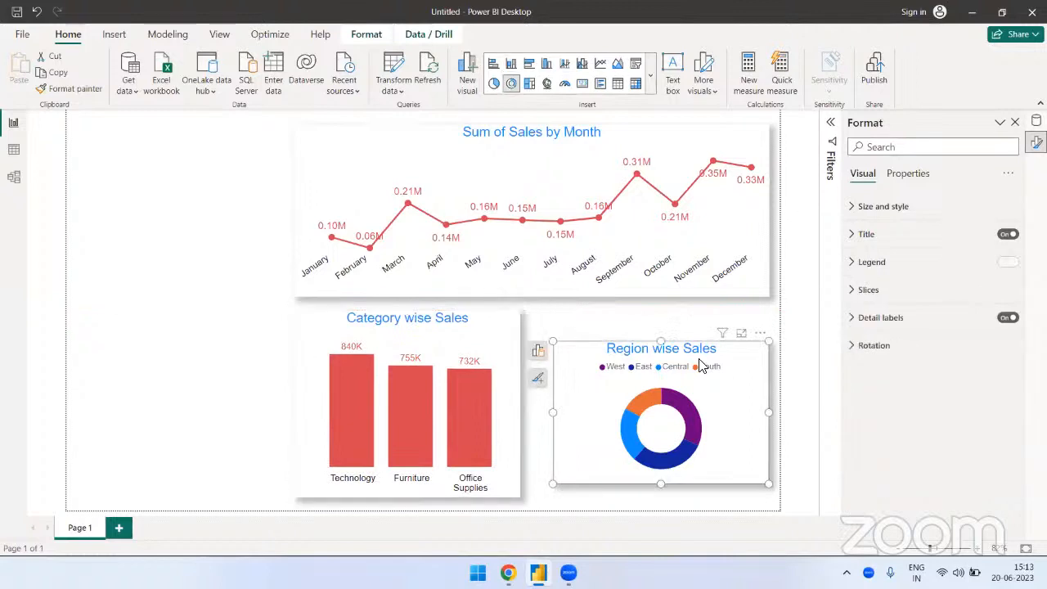
pyautogui.moveTo(661, 341); pyautogui.dragTo(661, 310)
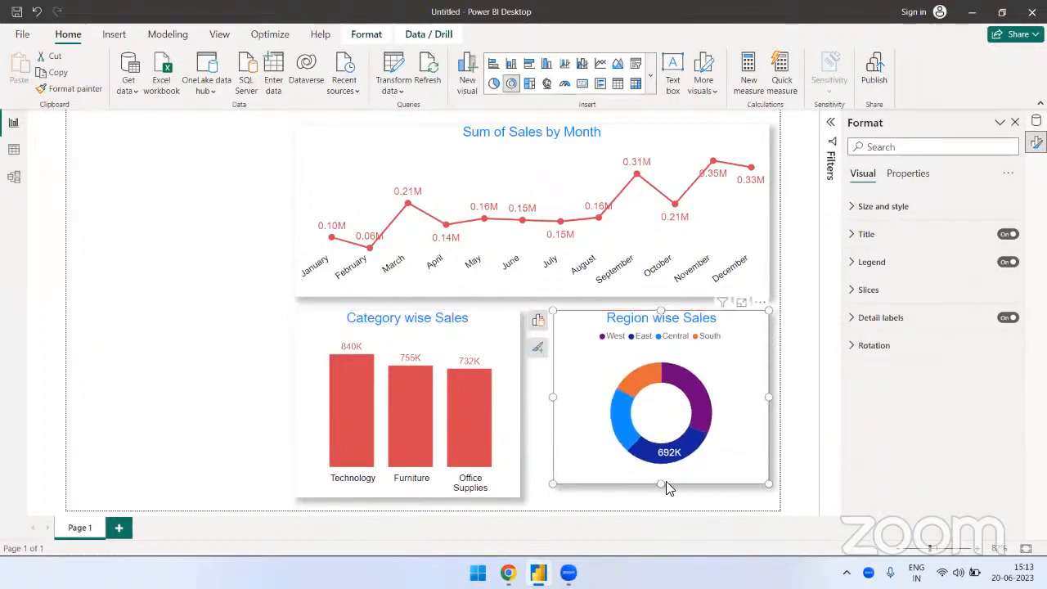
pyautogui.moveTo(659, 483); pyautogui.dragTo(660, 495)
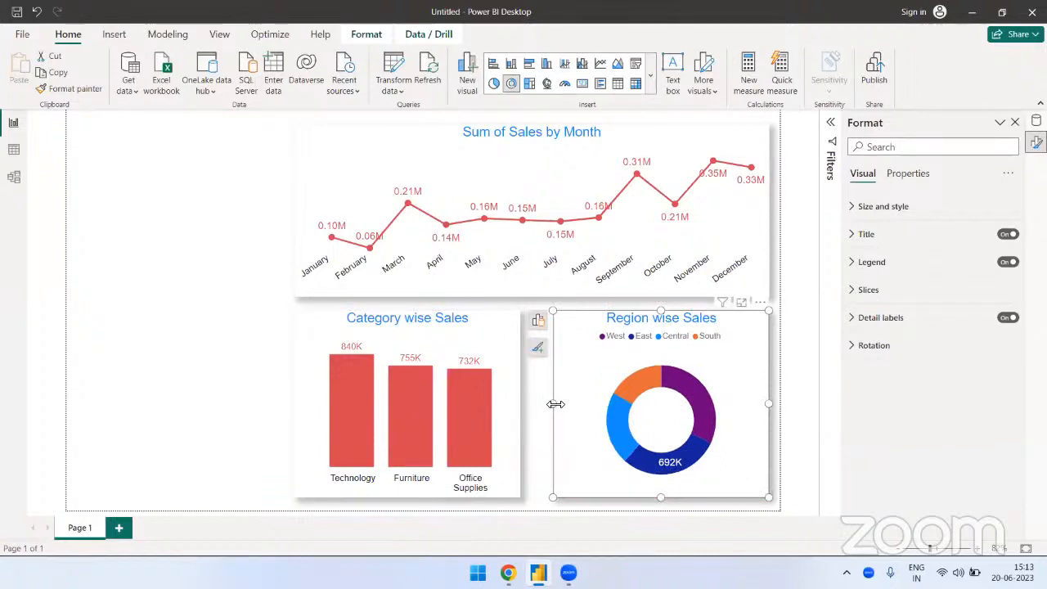
pyautogui.moveTo(556, 403); pyautogui.dragTo(533, 414)
pyautogui.click(250, 347)
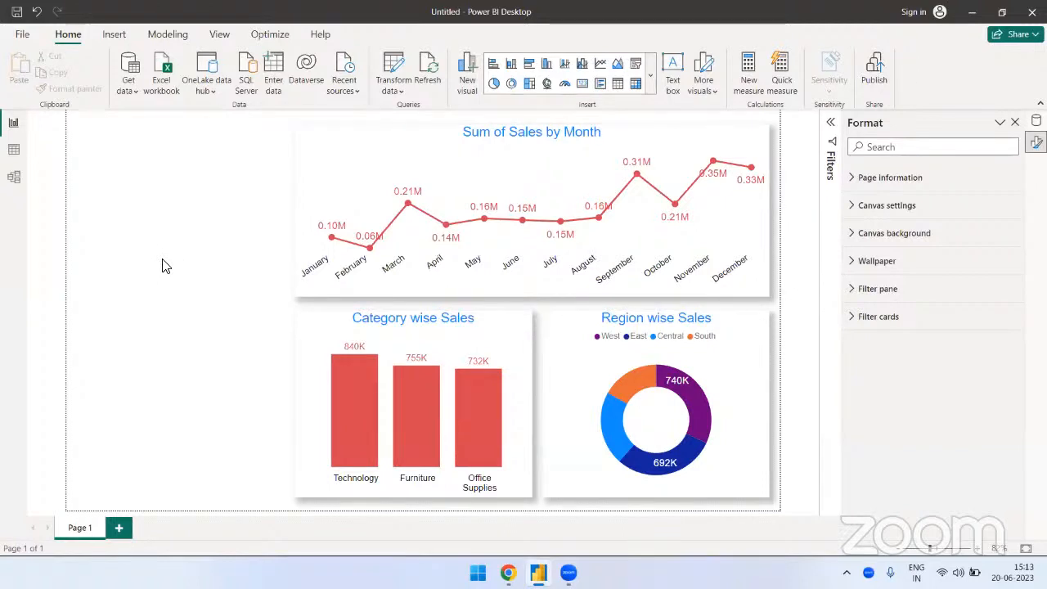
# Step: Try to widen the donut chart toward a narrowed column chart and extend it to the page's lower edge
pyautogui.click(559, 420)
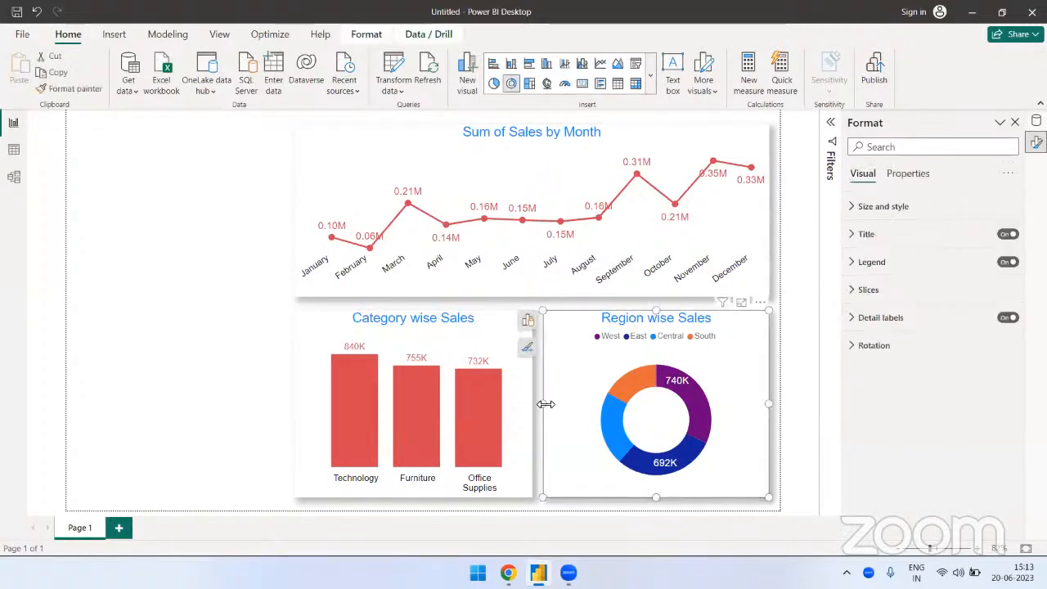
pyautogui.moveTo(545, 404); pyautogui.dragTo(525, 398)
pyautogui.click(502, 389)
pyautogui.click(559, 402)
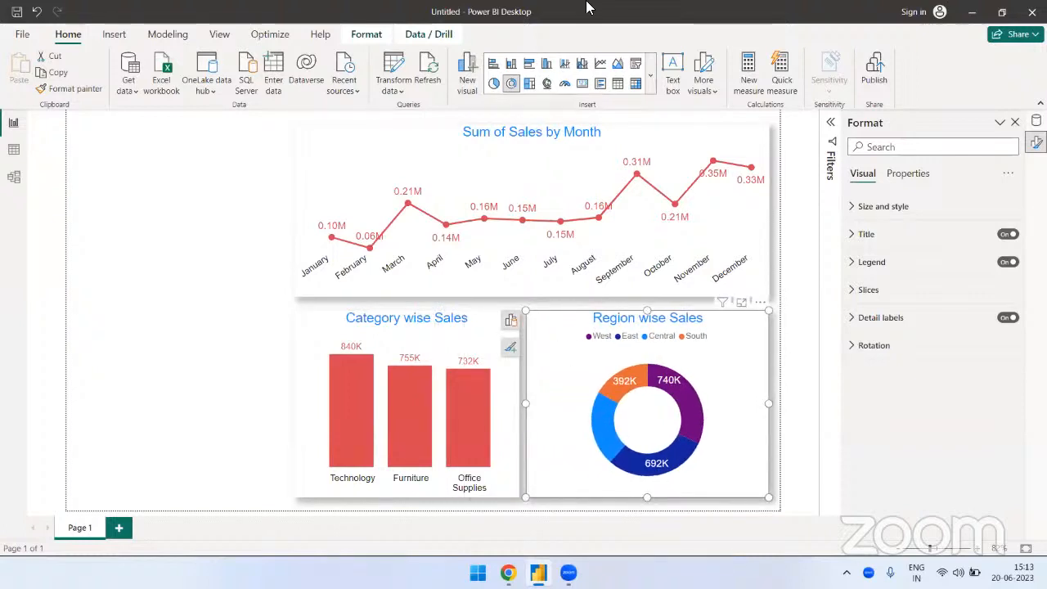
pyautogui.moveTo(647, 498); pyautogui.dragTo(646, 514)
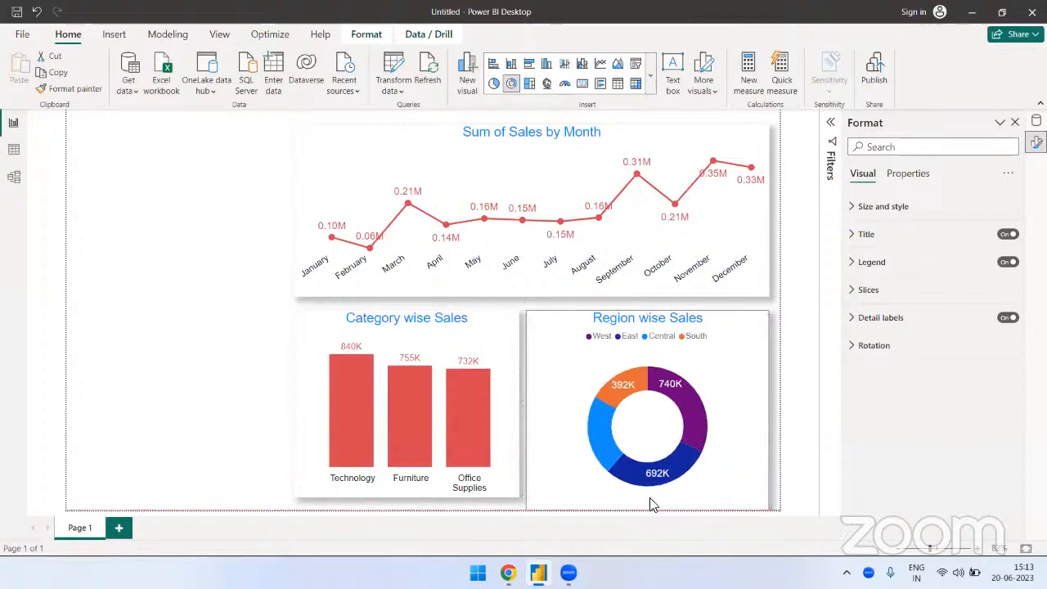
pyautogui.moveTo(650, 498); pyautogui.dragTo(647, 496)
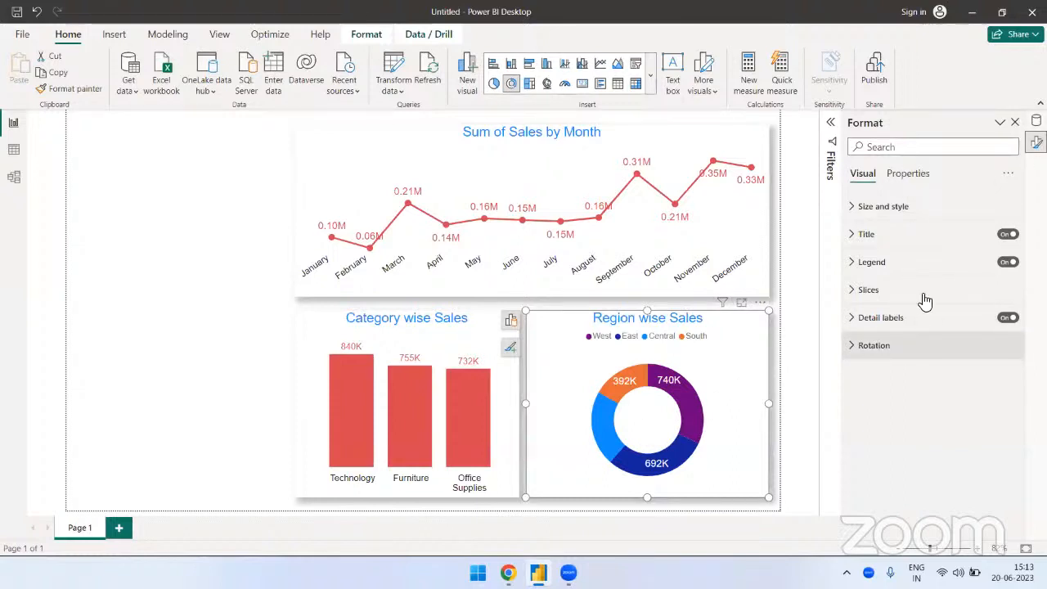
# Step: Set the Region wise Sales donut's detail labels to the Prefer outside position with black values
pyautogui.click(903, 325)
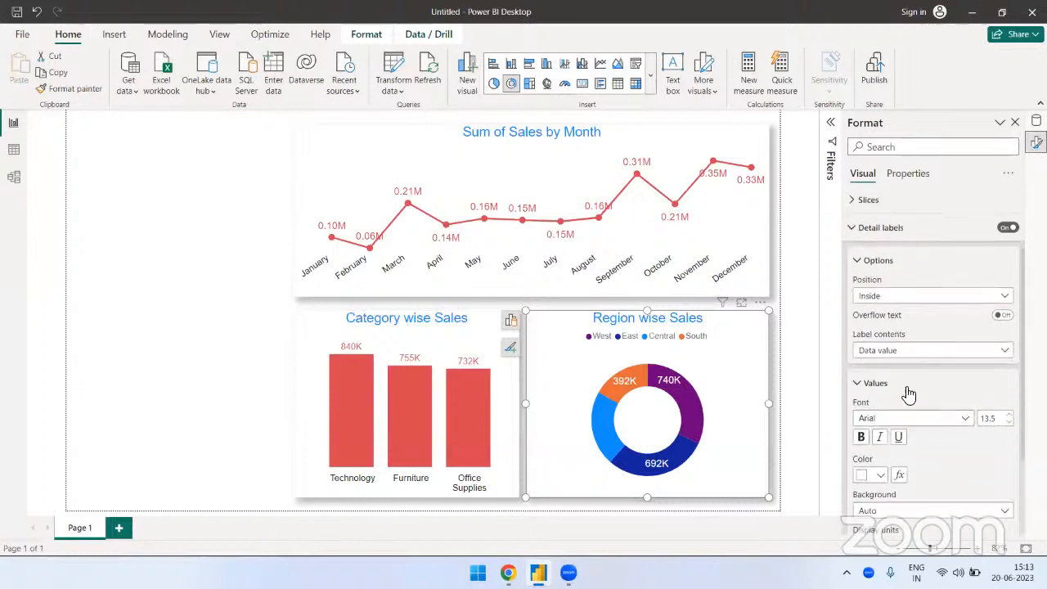
pyautogui.click(890, 286)
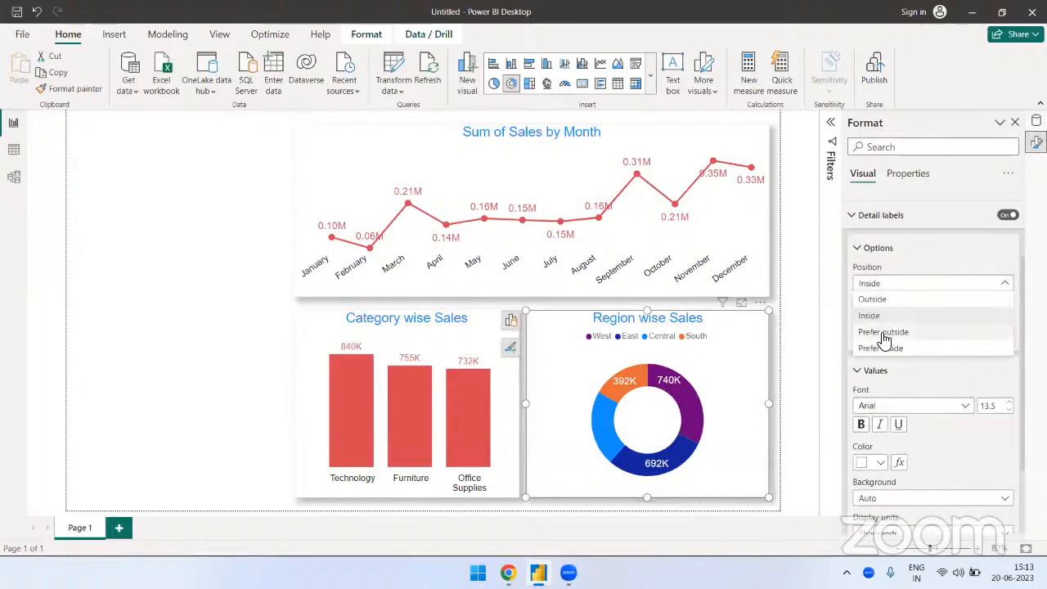
pyautogui.click(883, 332)
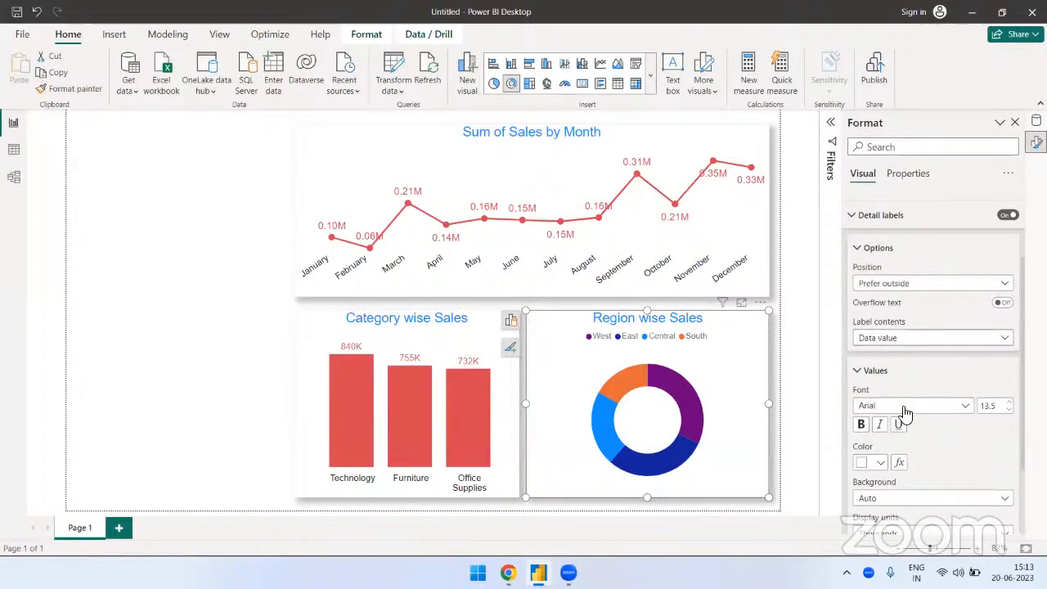
pyautogui.scroll(-2, 906, 413)
pyautogui.click(881, 361)
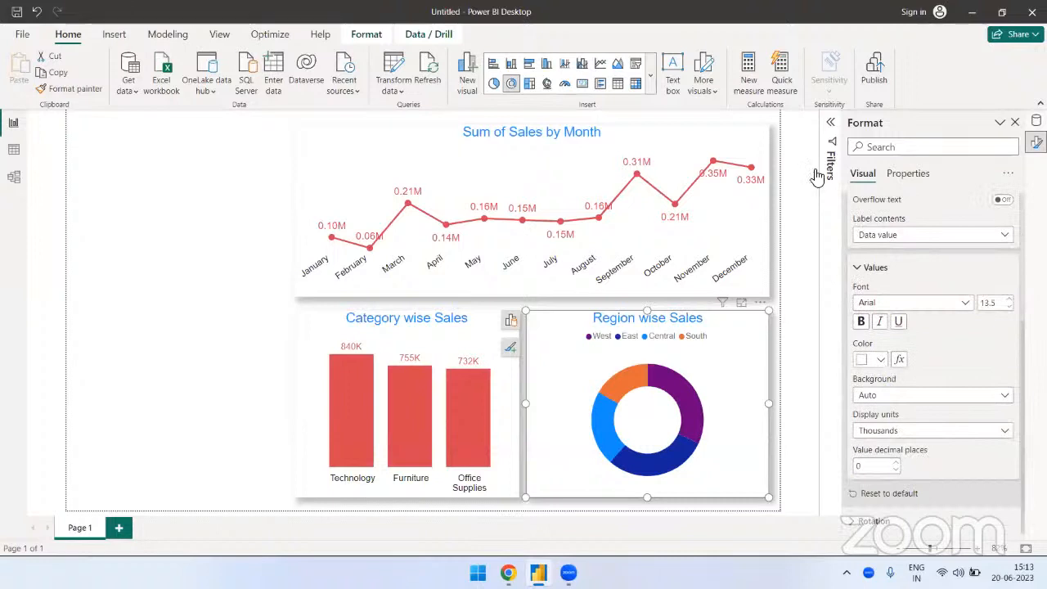
pyautogui.click(802, 193)
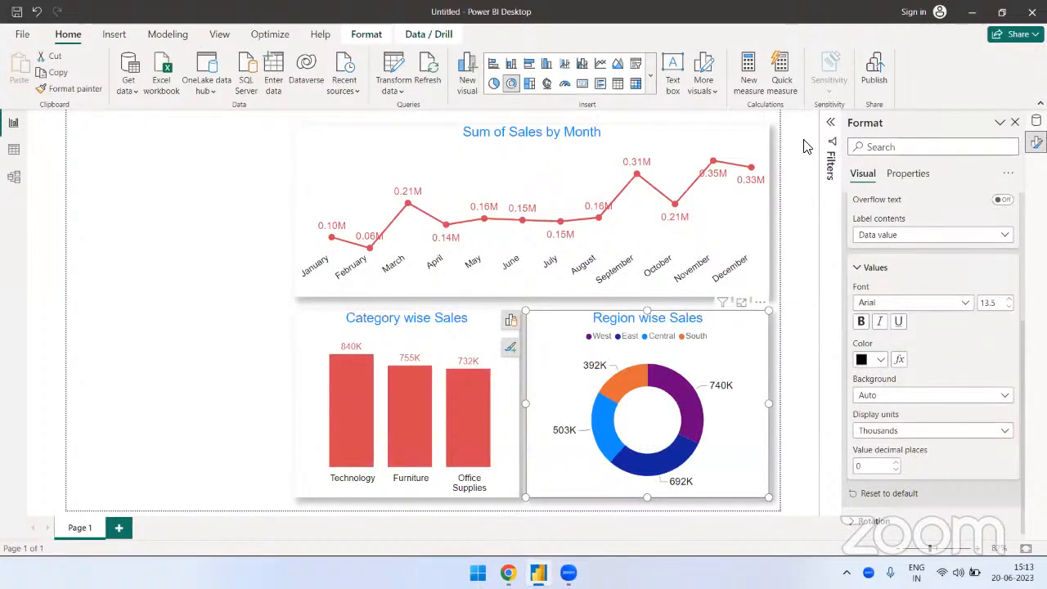
pyautogui.click(188, 342)
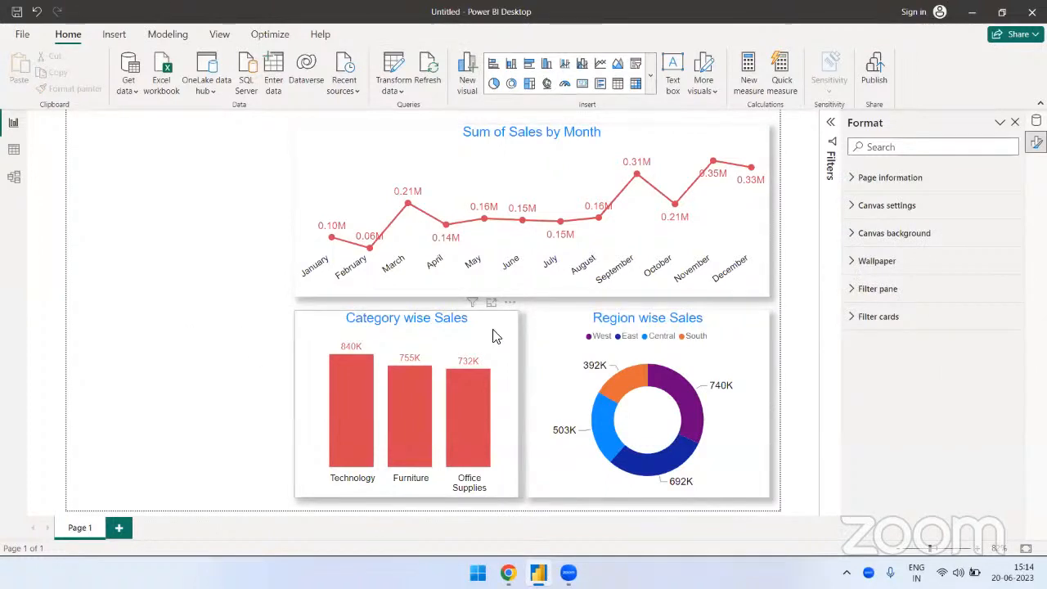
# Step: Narrow the donut chart from its inner edge and slightly widen the column chart, leaving a small gap between them
pyautogui.click(536, 411)
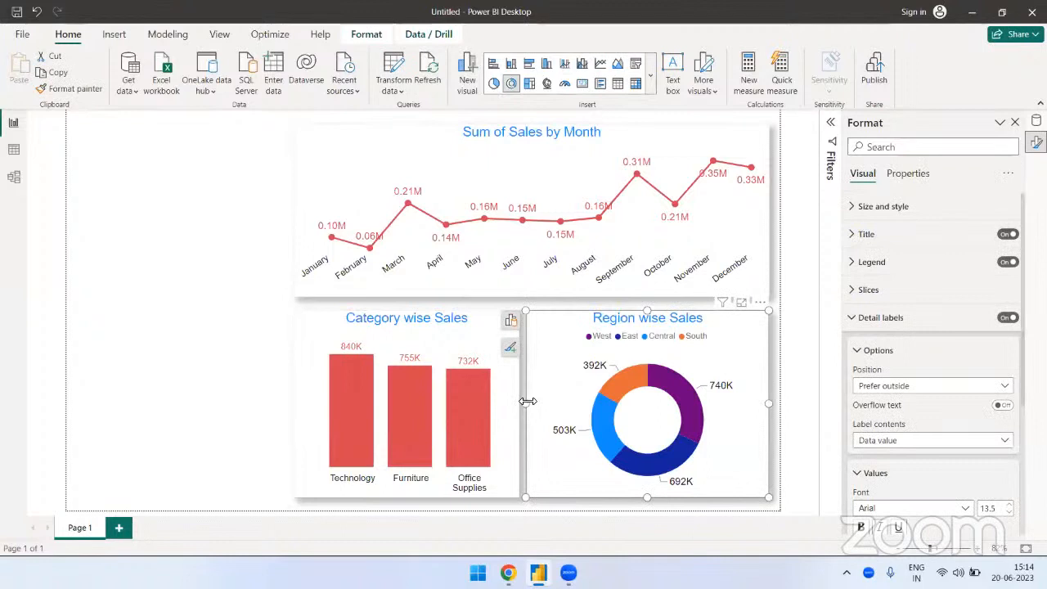
pyautogui.moveTo(528, 400)
pyautogui.mouseDown()
pyautogui.moveTo(552, 403)
pyautogui.moveTo(526, 397)
pyautogui.moveTo(543, 401)
pyautogui.mouseUp()
pyautogui.click(522, 399)
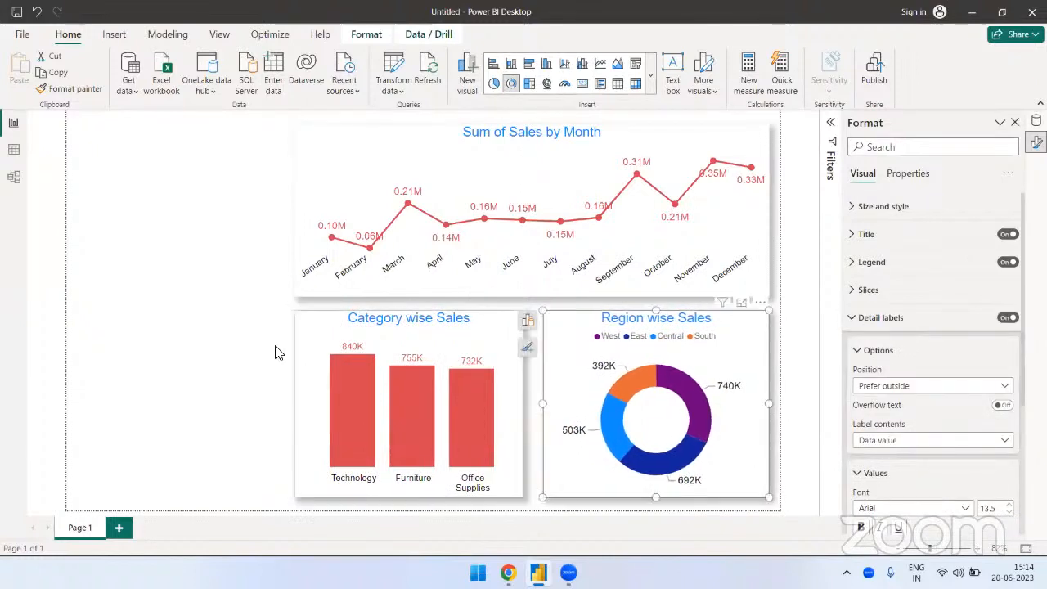
pyautogui.click(238, 335)
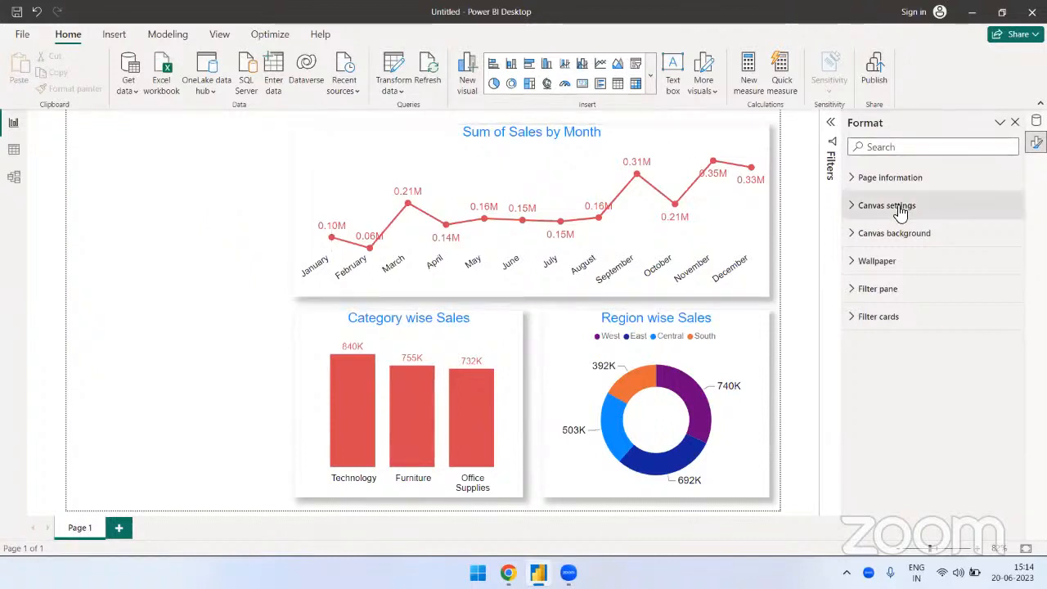
# Step: Narrow the Format pane and expand the Filters pane to view its page and all-pages filters, collapsing it when finished
pyautogui.moveTo(842, 197); pyautogui.dragTo(873, 197)
pyautogui.click(863, 124)
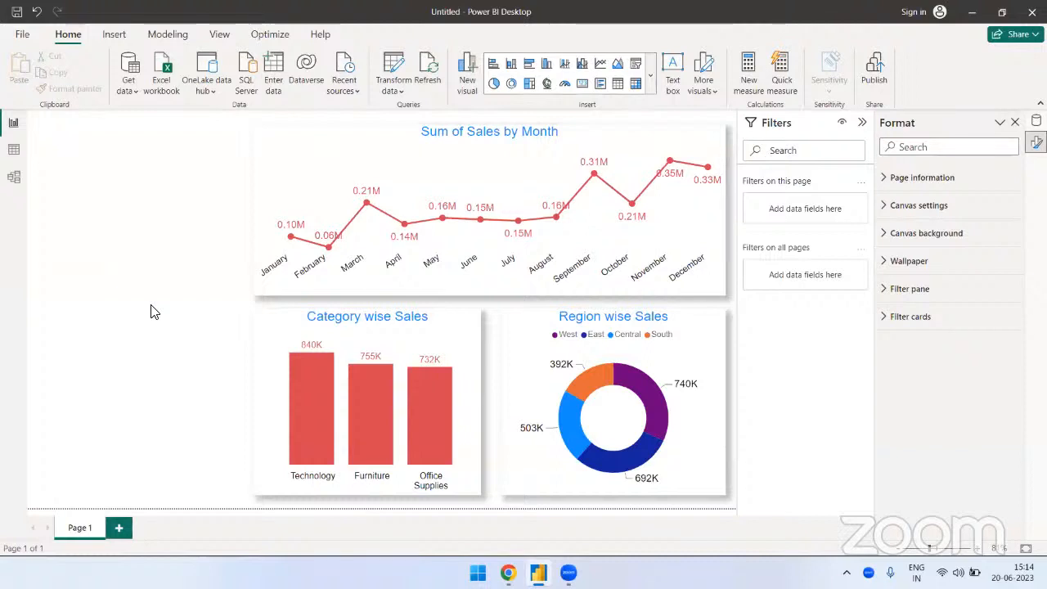
pyautogui.click(862, 124)
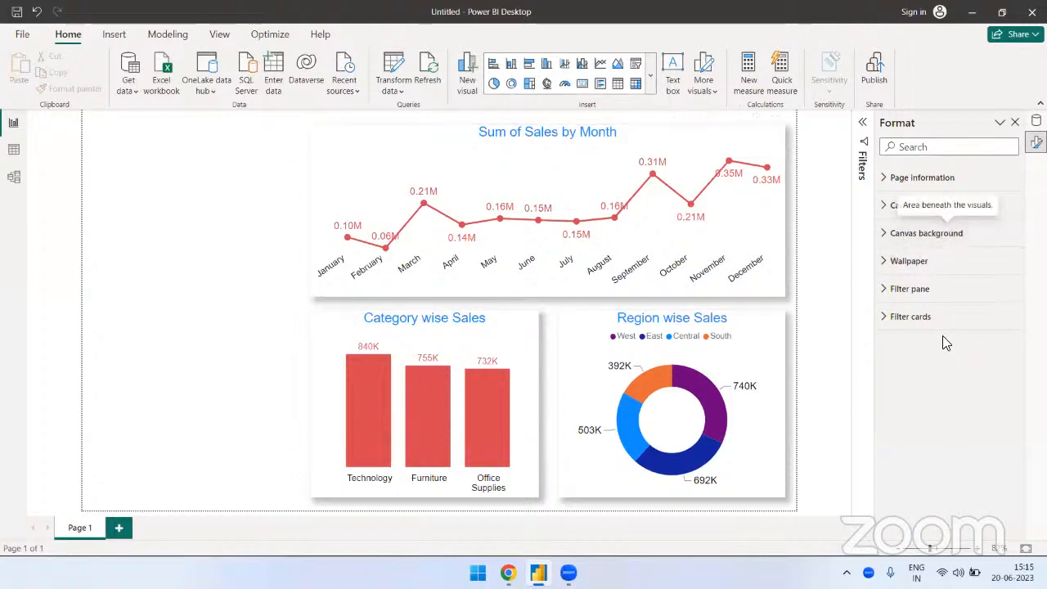
# Step: Set the page's canvas background to light gray with 39% transparency
pyautogui.click(925, 233)
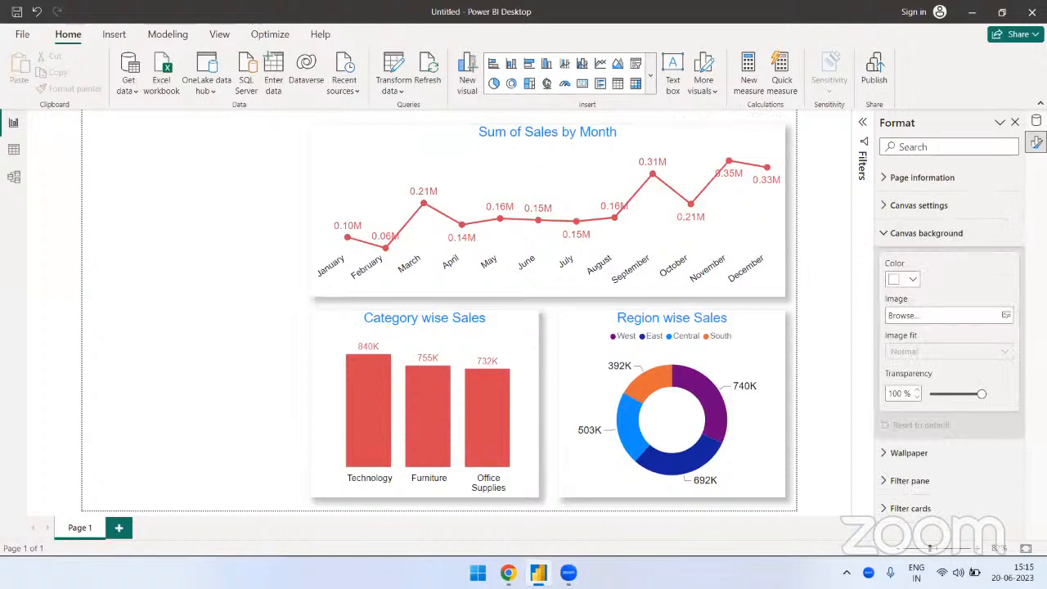
pyautogui.click(910, 282)
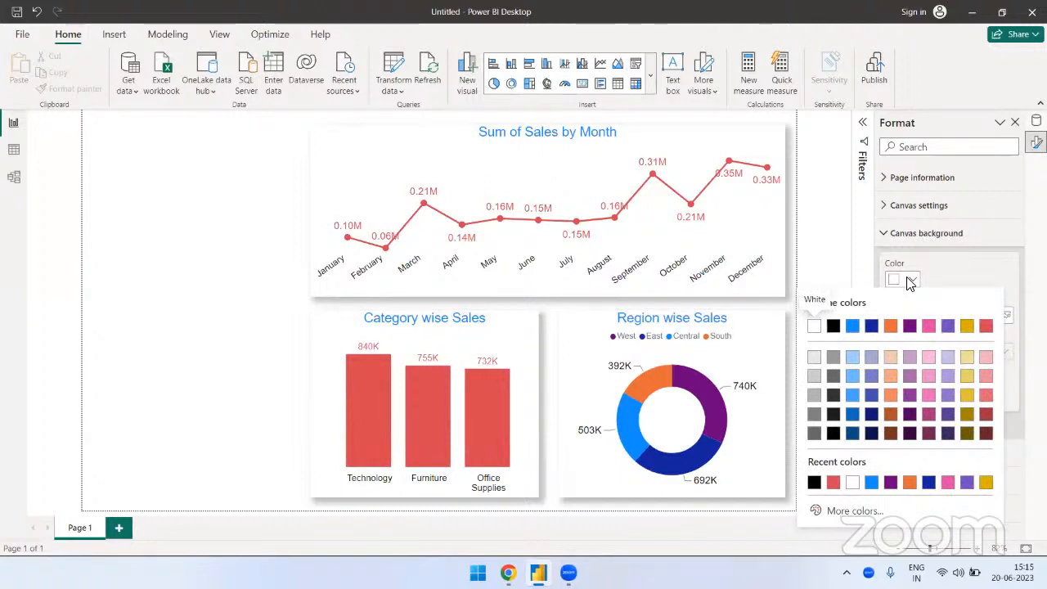
pyautogui.click(811, 356)
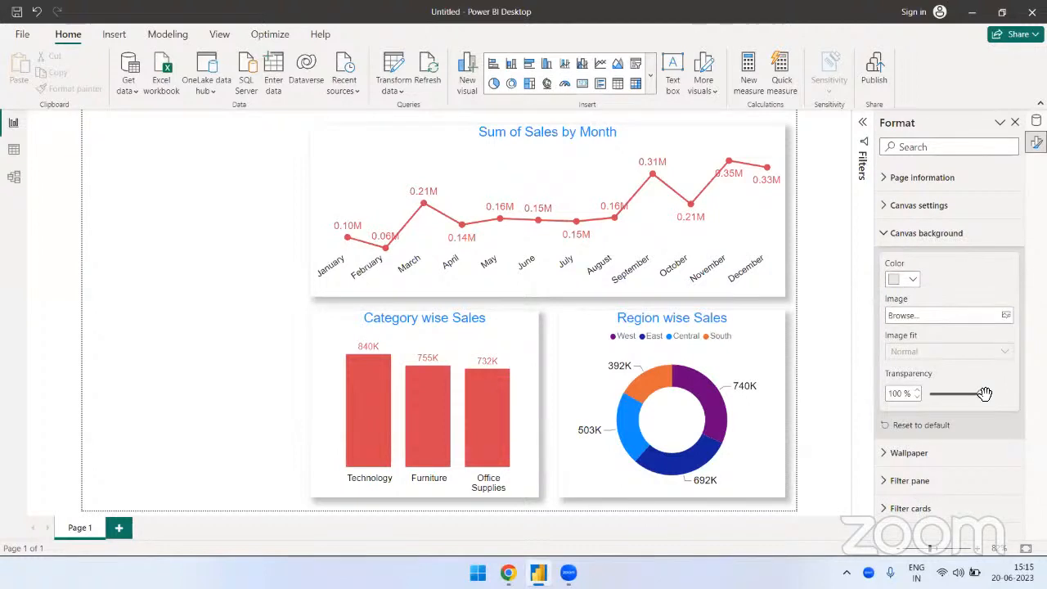
pyautogui.moveTo(984, 394); pyautogui.dragTo(948, 395)
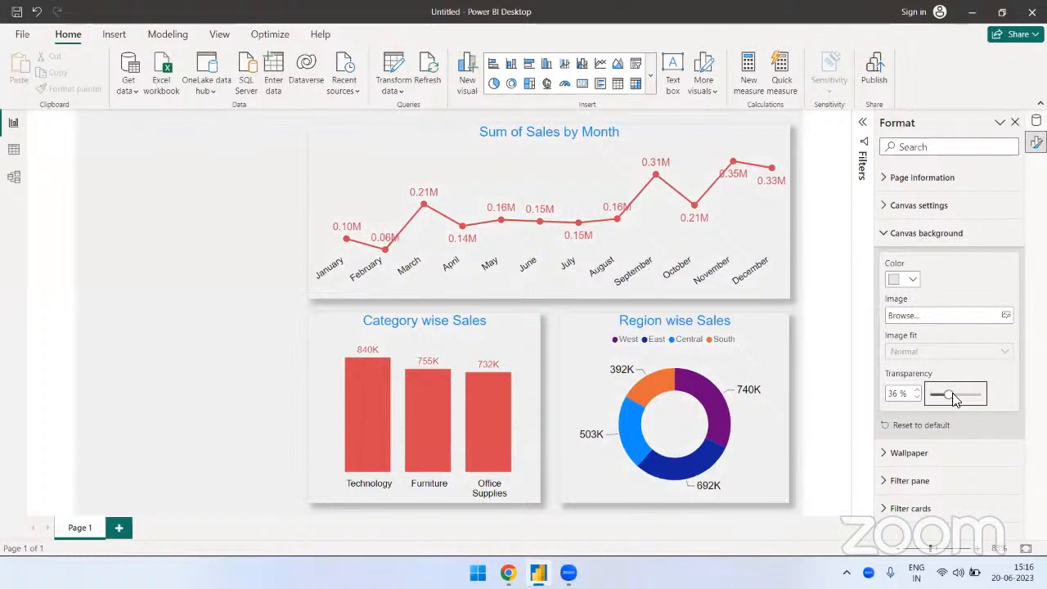
pyautogui.click(968, 395)
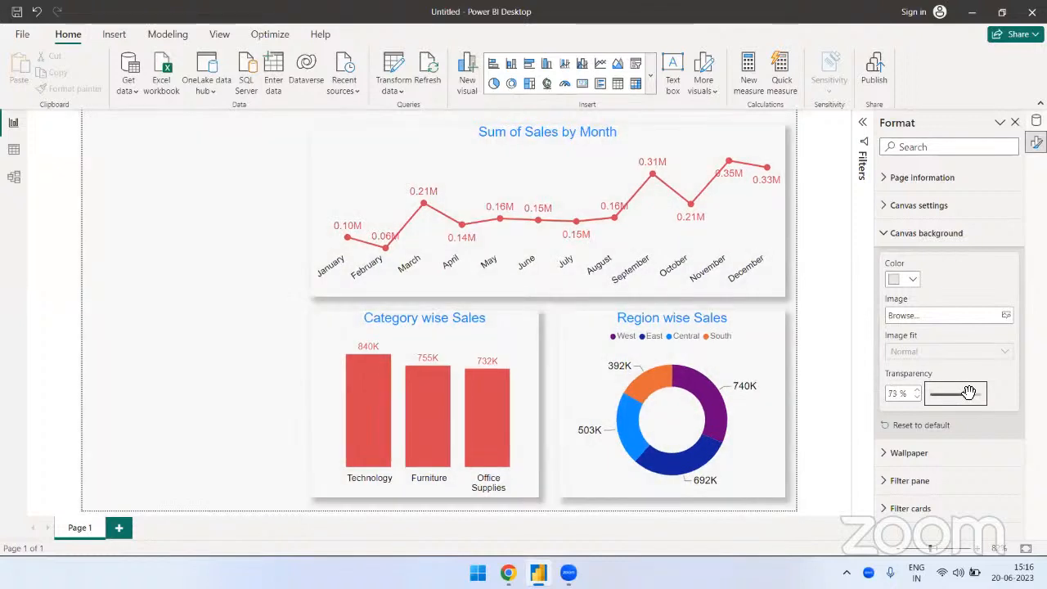
pyautogui.moveTo(968, 394); pyautogui.dragTo(951, 394)
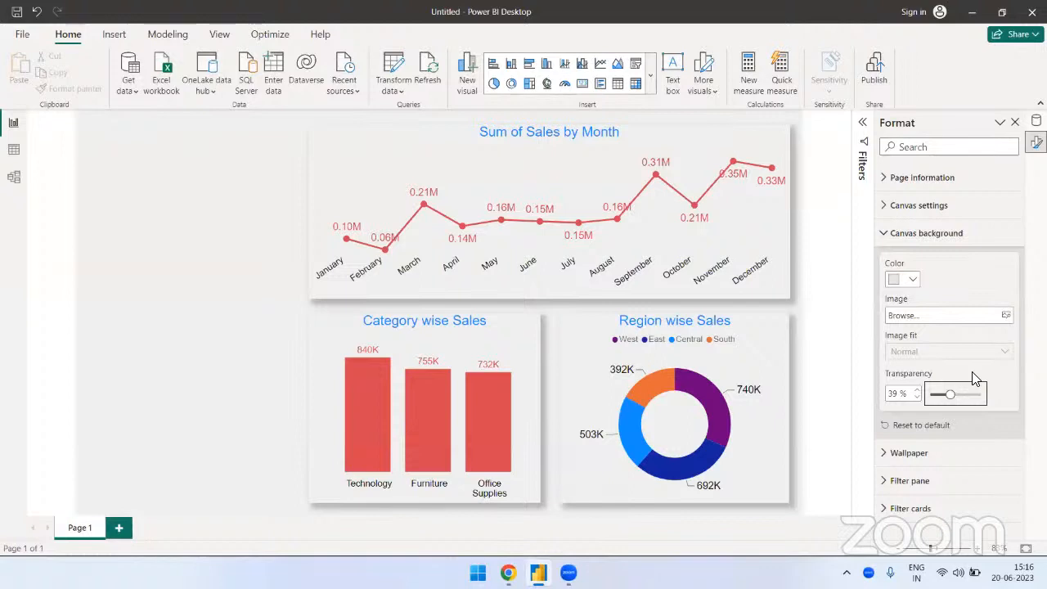
# Step: Turn on the white background for the monthly sales line chart, the Category wise column chart and the Region wise donut
pyautogui.click(748, 147)
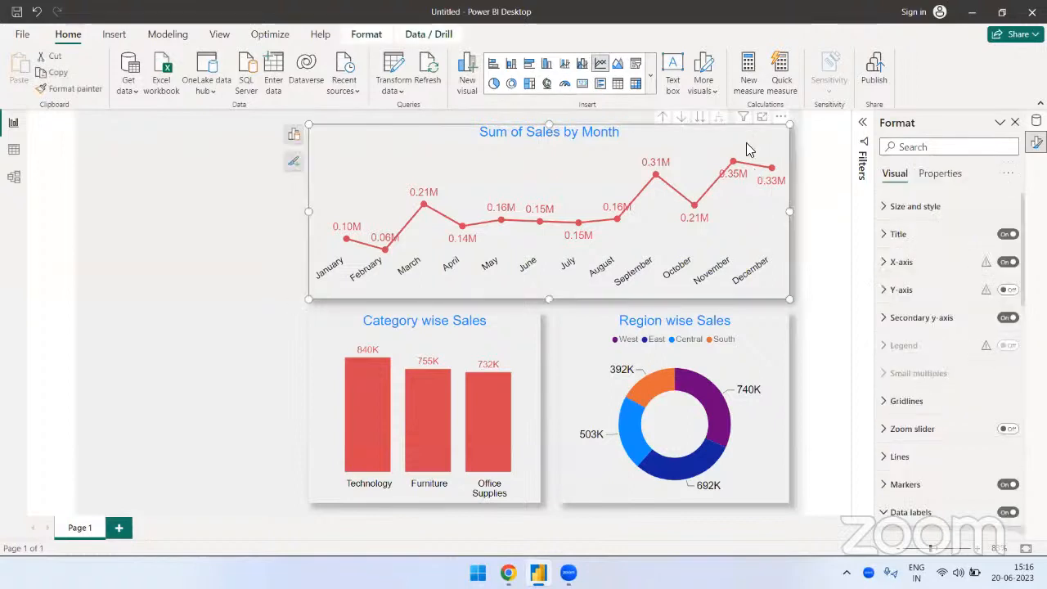
pyautogui.click(929, 210)
pyautogui.click(1003, 305)
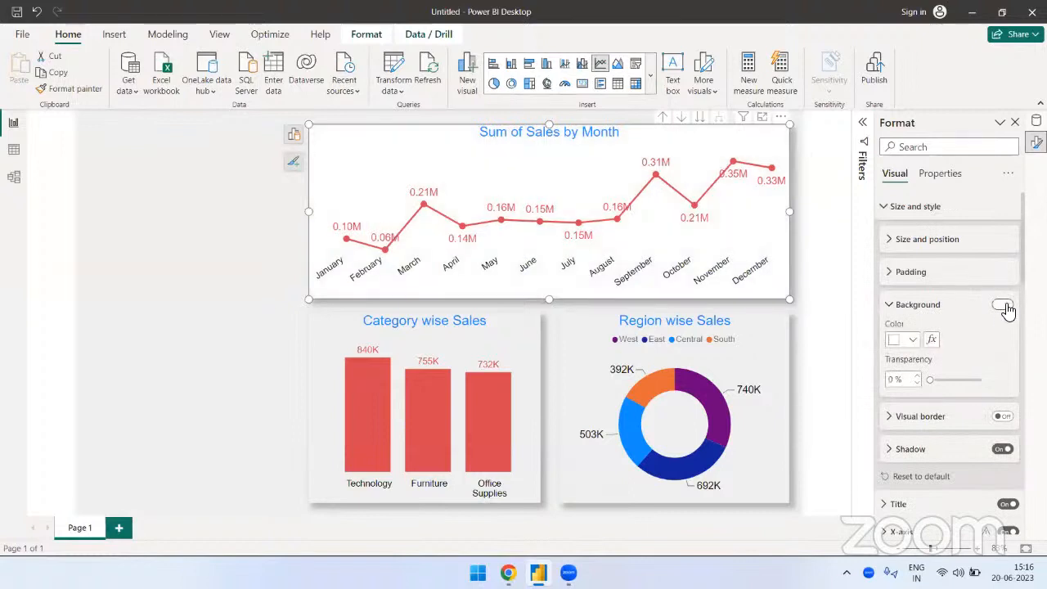
pyautogui.click(523, 342)
pyautogui.click(763, 346)
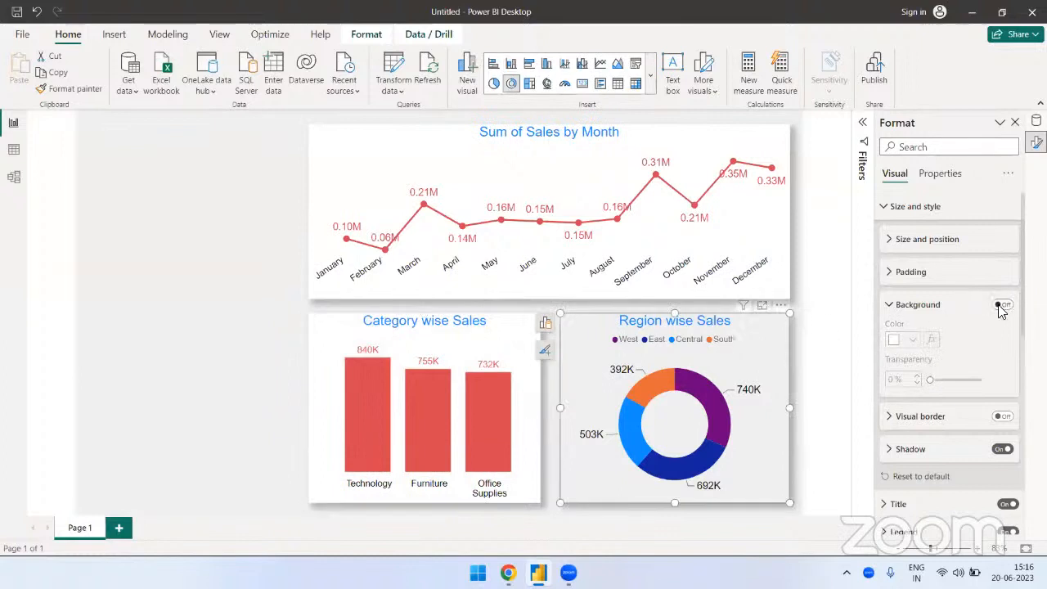
pyautogui.click(252, 255)
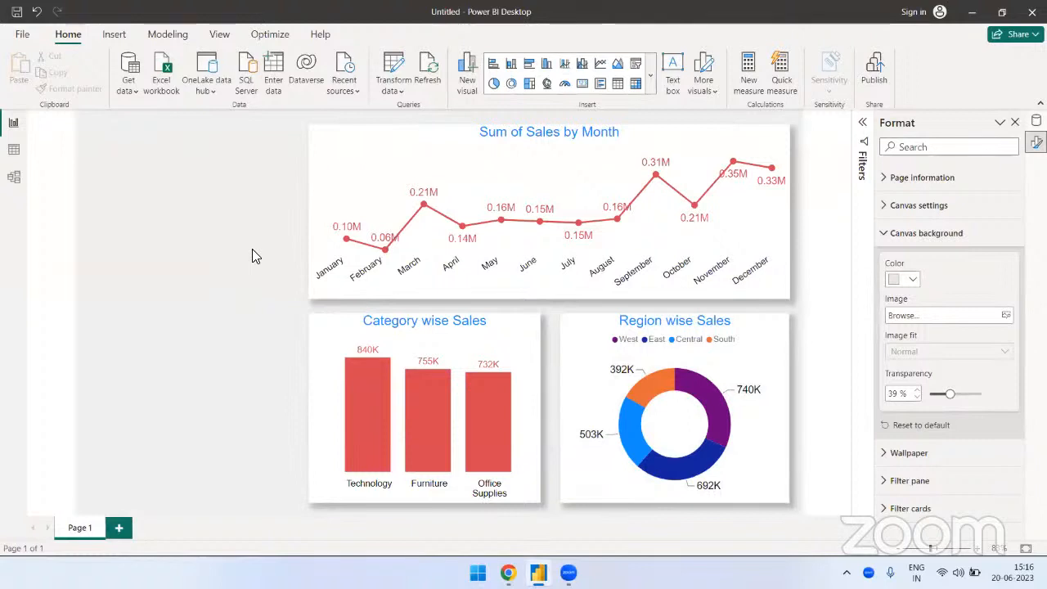
# Step: Set the monthly line chart's data labels to display units of Thousands with 0 decimal places
pyautogui.click(736, 143)
pyautogui.click(889, 207)
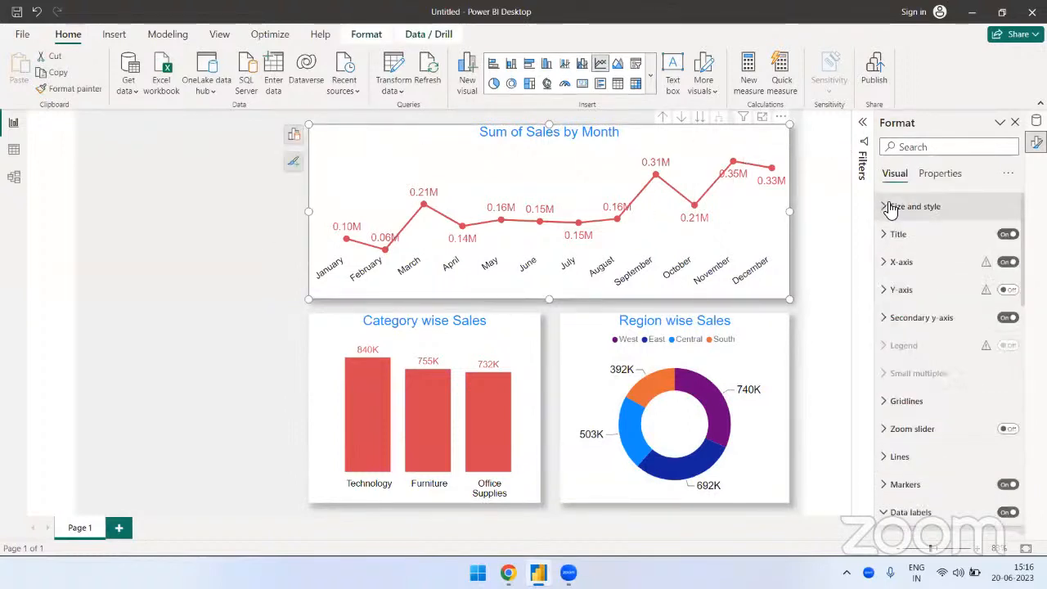
pyautogui.scroll(-3, 929, 450)
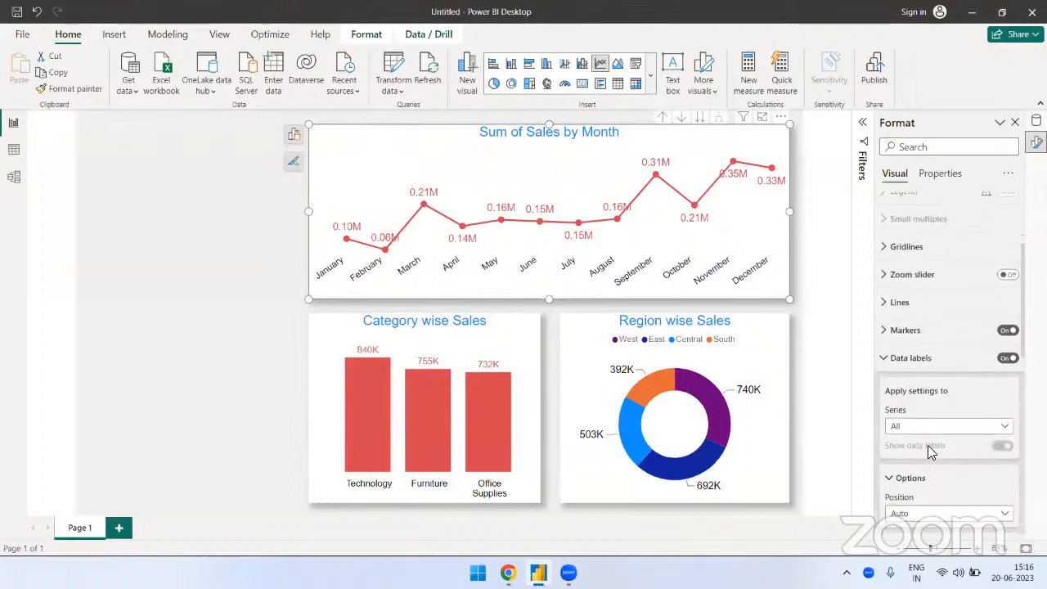
pyautogui.scroll(-3, 937, 403)
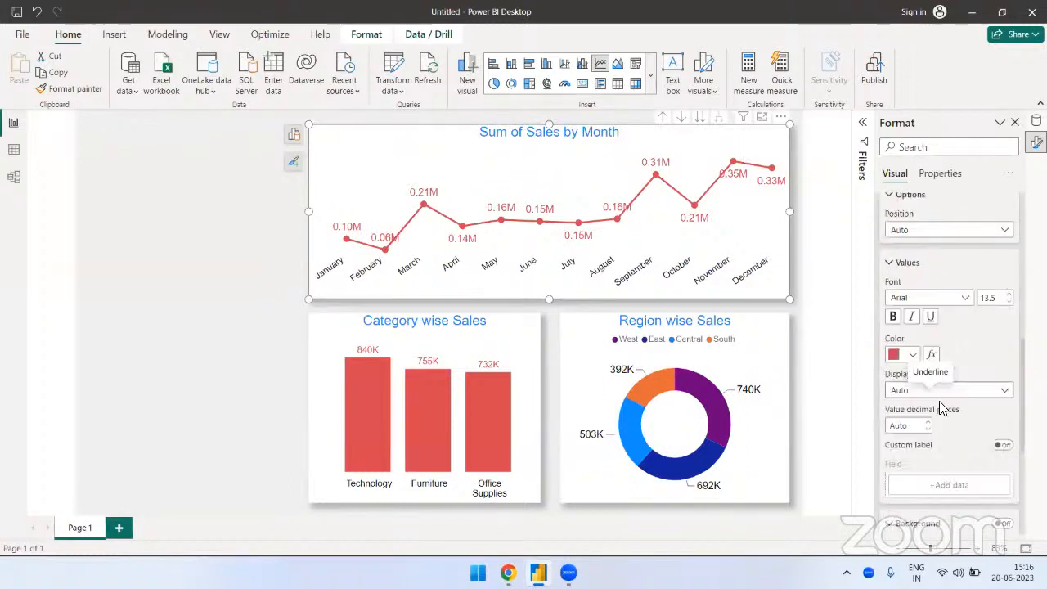
pyautogui.scroll(-3, 941, 408)
pyautogui.click(923, 268)
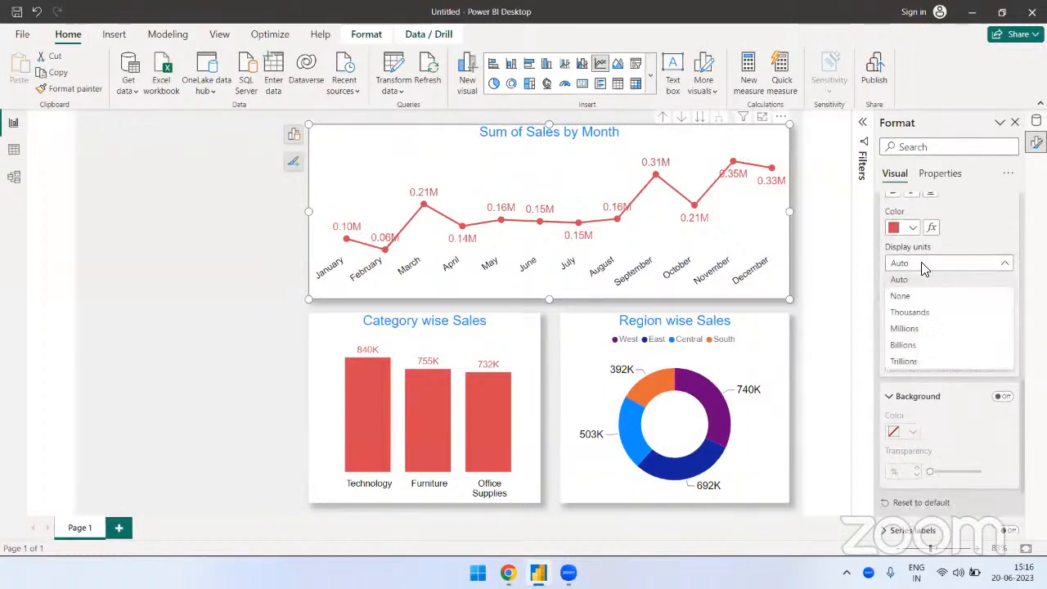
pyautogui.click(926, 313)
pyautogui.click(900, 300)
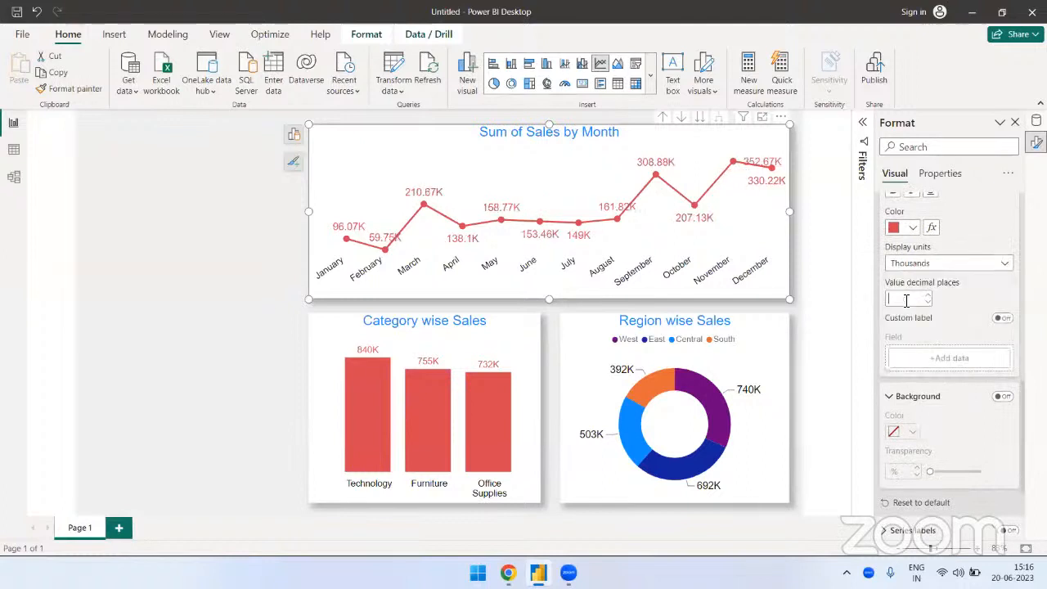
pyautogui.write('0')
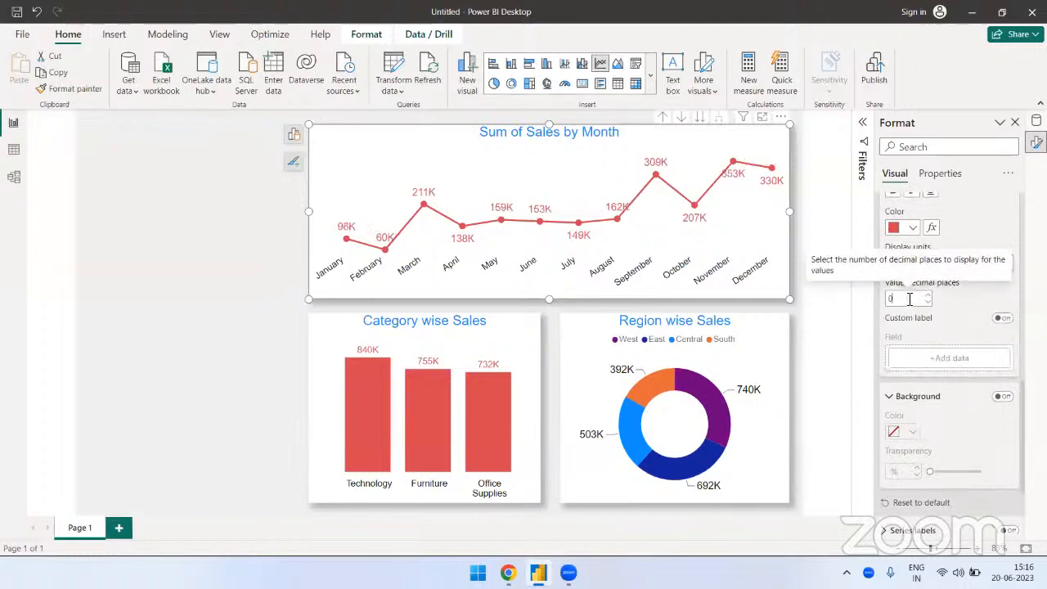
pyautogui.click(204, 255)
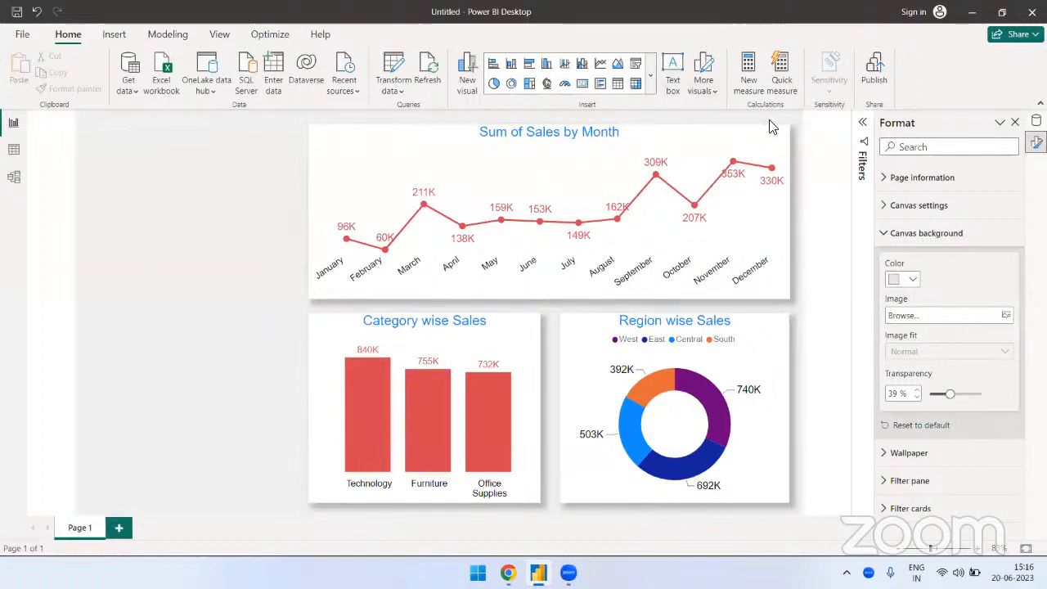
# Step: Insert a slicer and shrink it to fit the empty canvas area beside the monthly line chart
pyautogui.click(1036, 121)
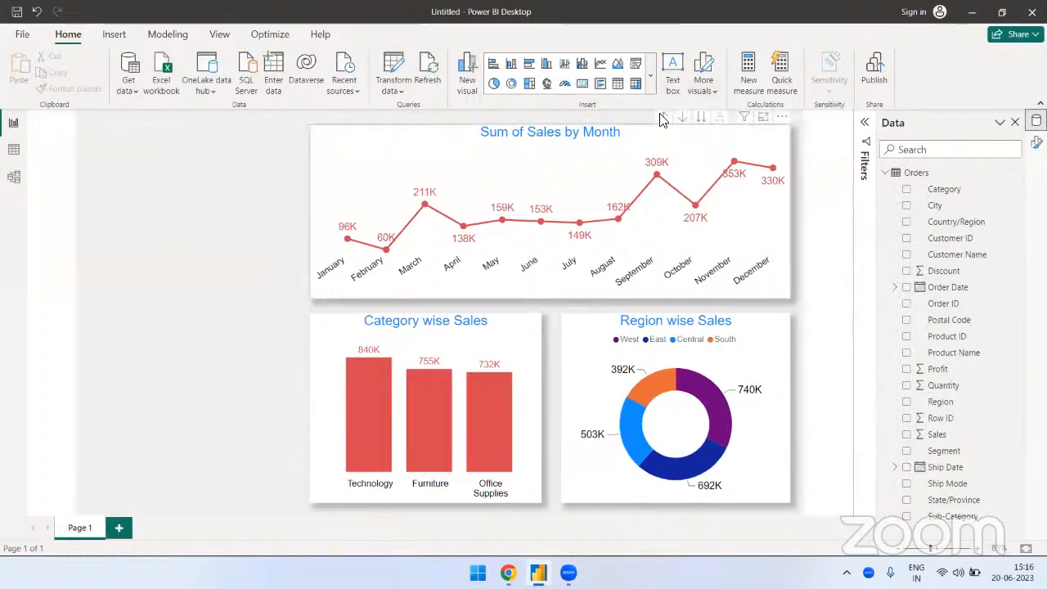
pyautogui.click(650, 83)
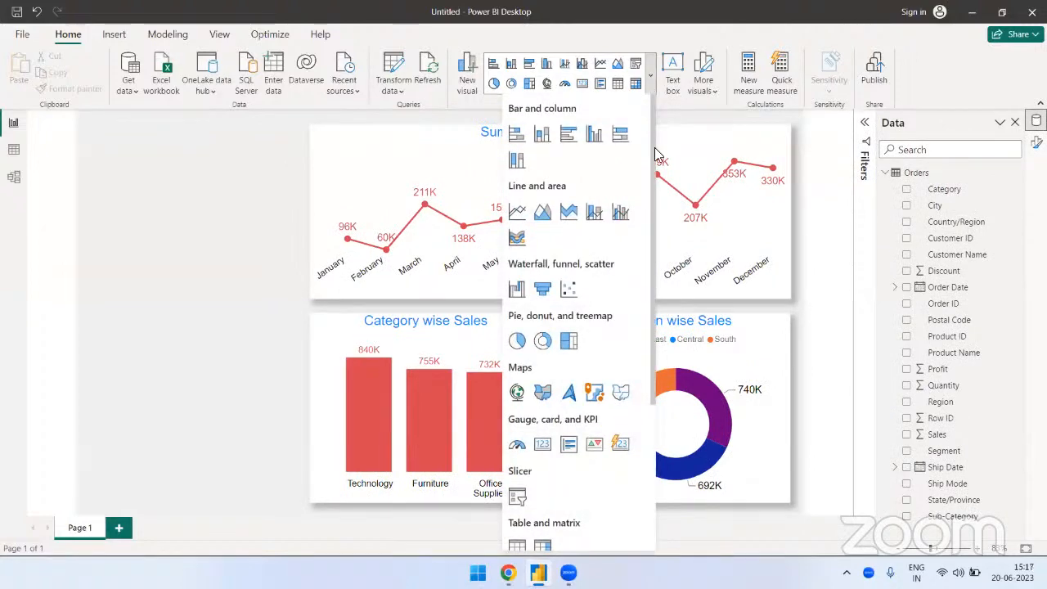
pyautogui.scroll(-5, 619, 336)
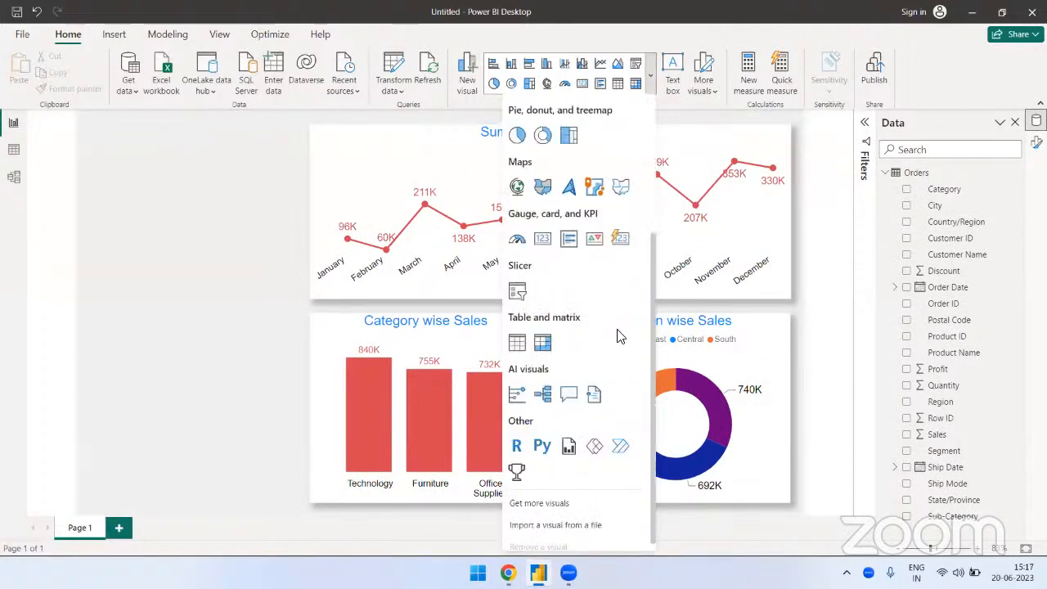
pyautogui.click(518, 292)
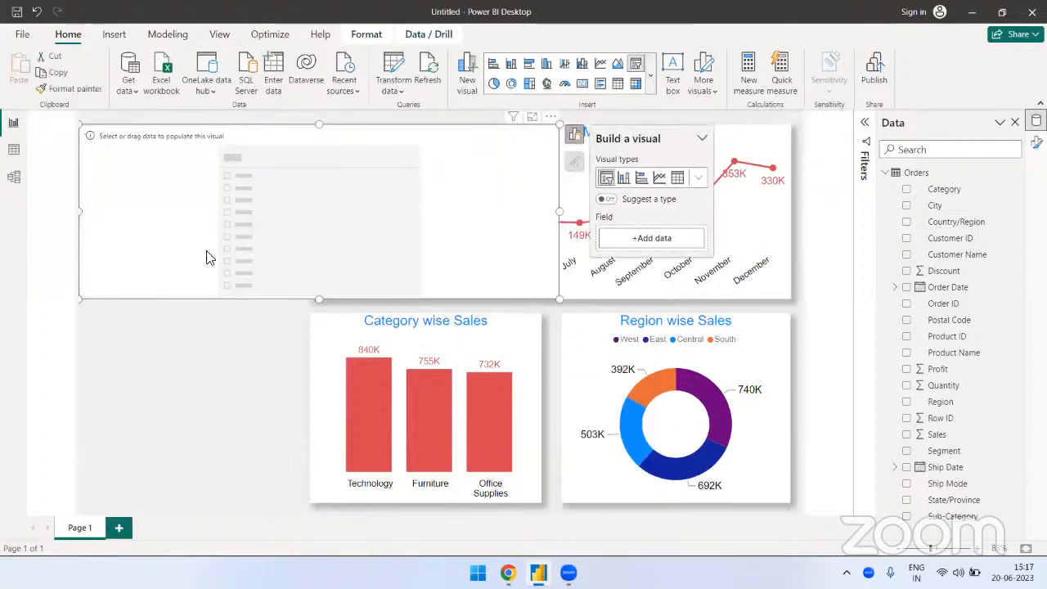
pyautogui.click(195, 345)
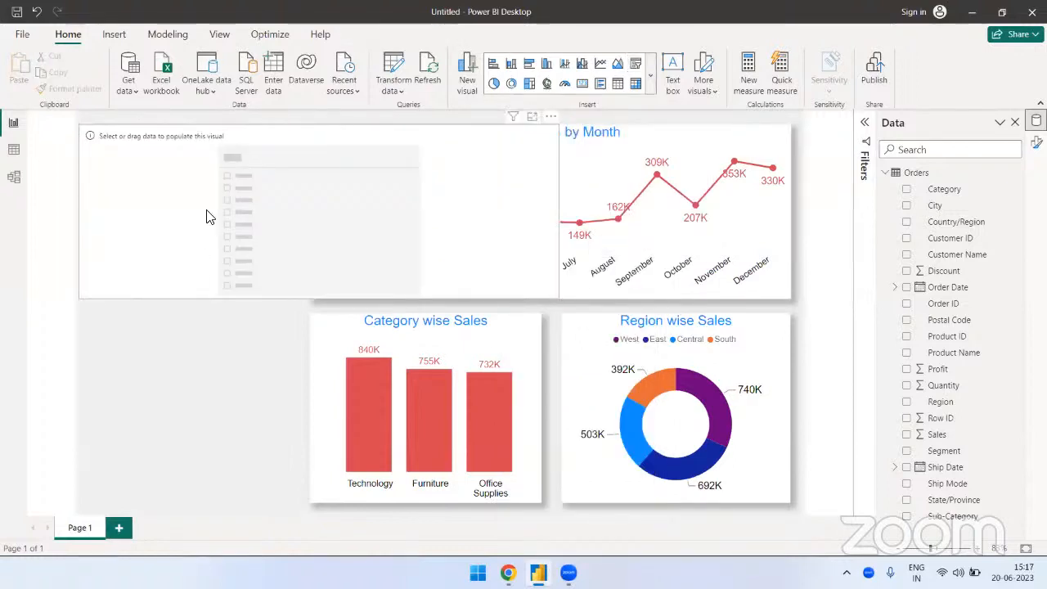
pyautogui.click(391, 210)
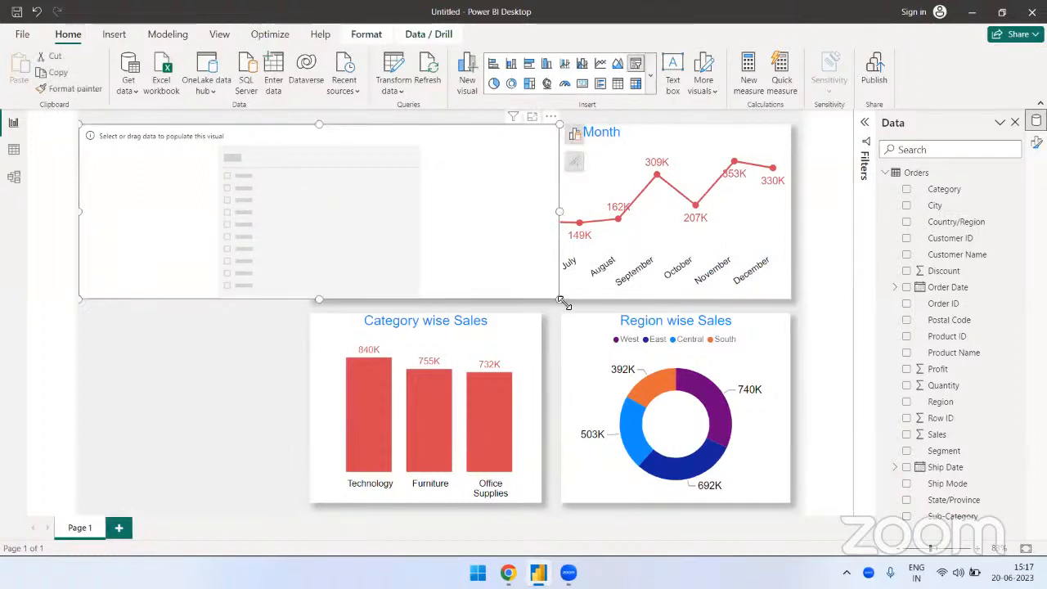
pyautogui.moveTo(564, 302); pyautogui.dragTo(251, 226)
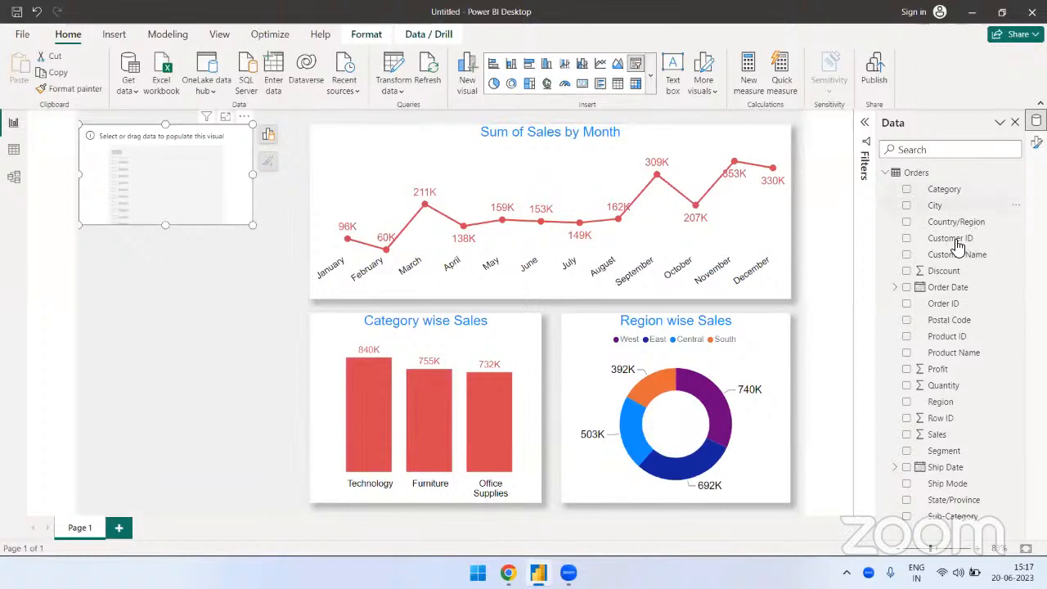
# Step: Populate the slicer with the Country/Region field and shrink it to fit its two options
pyautogui.click(907, 223)
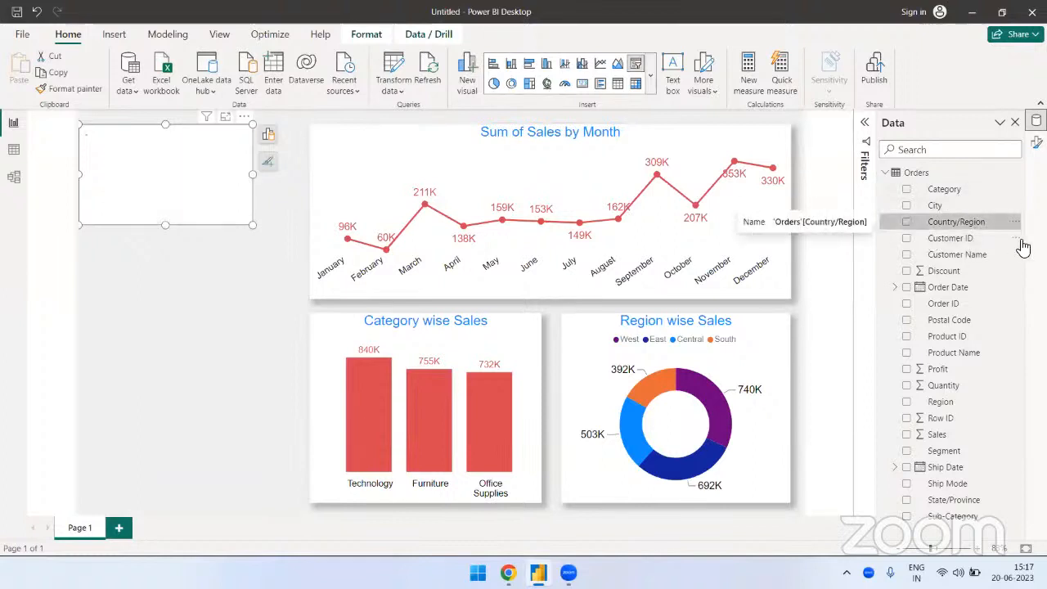
pyautogui.click(147, 282)
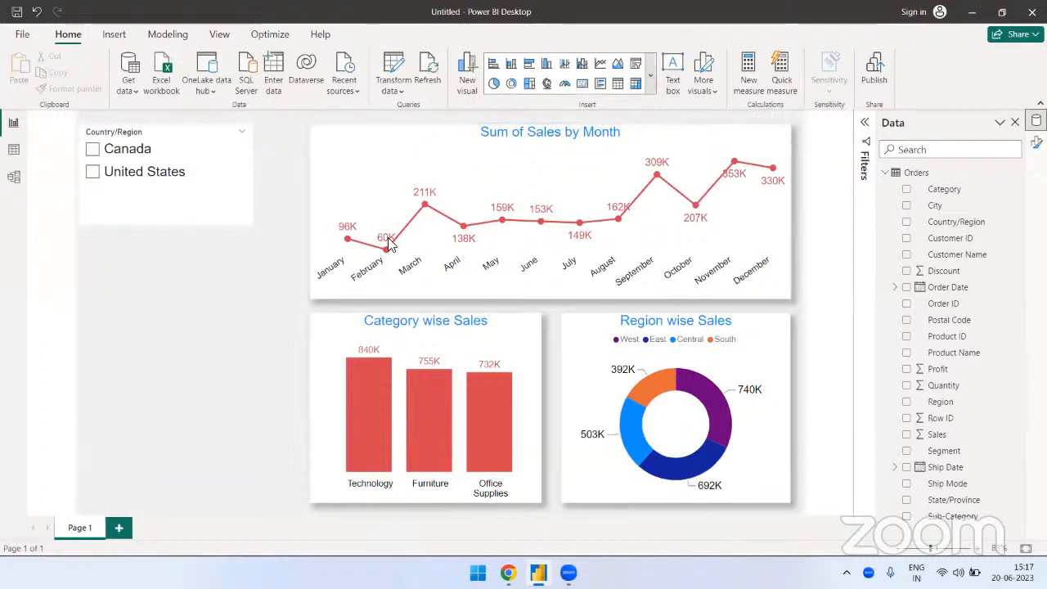
pyautogui.click(251, 224)
pyautogui.moveTo(251, 224); pyautogui.dragTo(229, 192)
pyautogui.click(166, 267)
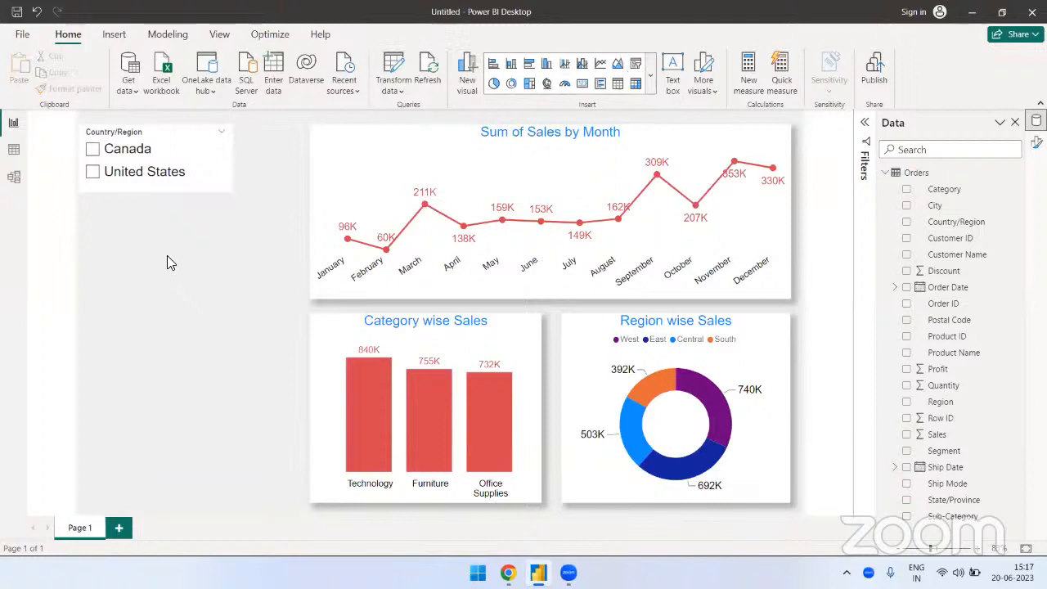
# Step: Duplicate the Country/Region slicer twice and stack the copies below the original
pyautogui.click(205, 179)
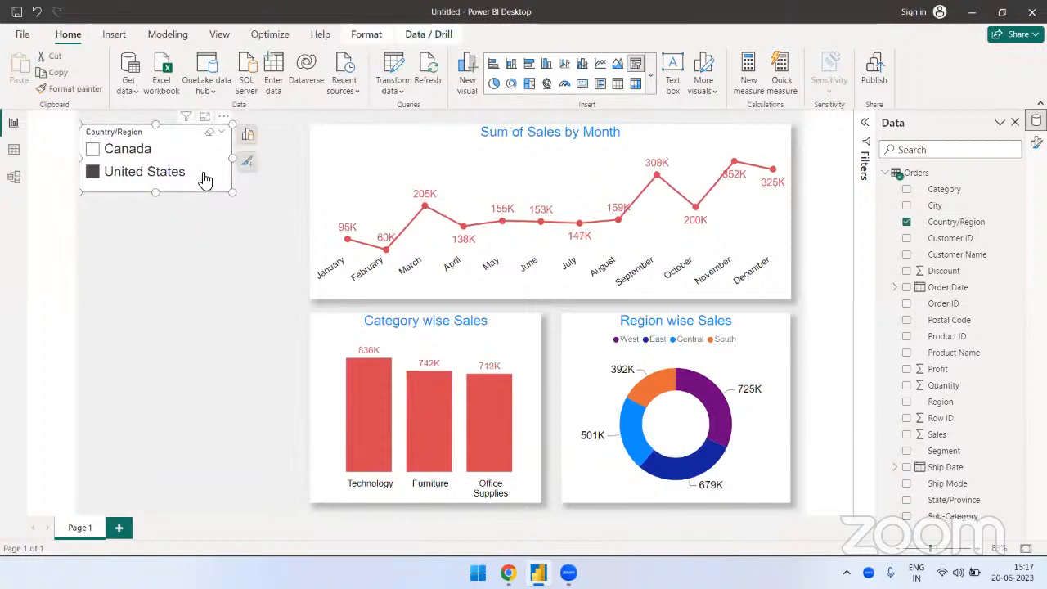
pyautogui.click(204, 176)
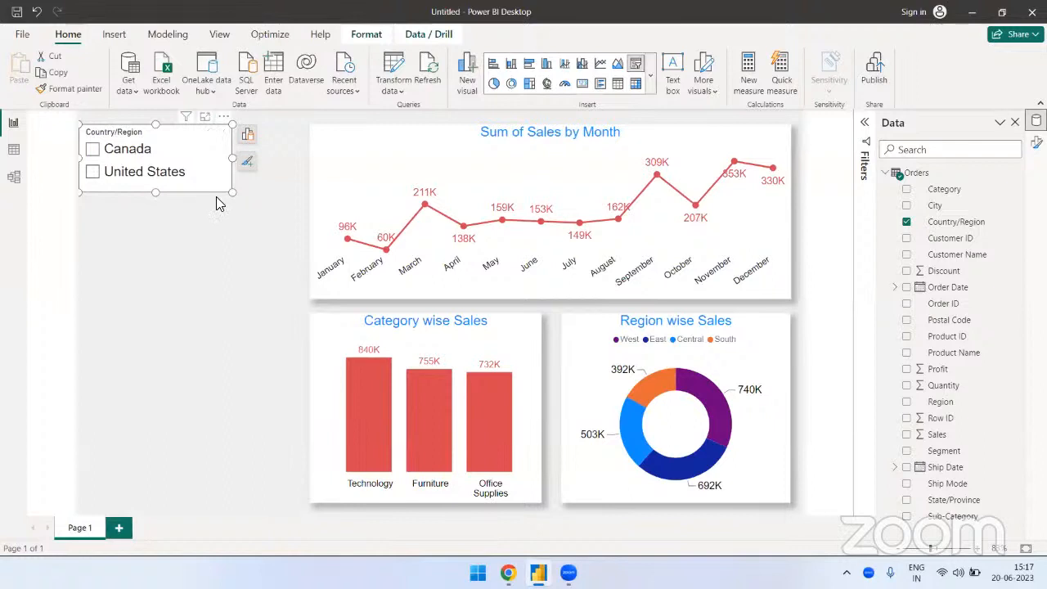
pyautogui.hotkey('ctrl', 'c')
pyautogui.hotkey('ctrl', 'v')
pyautogui.moveTo(229, 210); pyautogui.dragTo(218, 316)
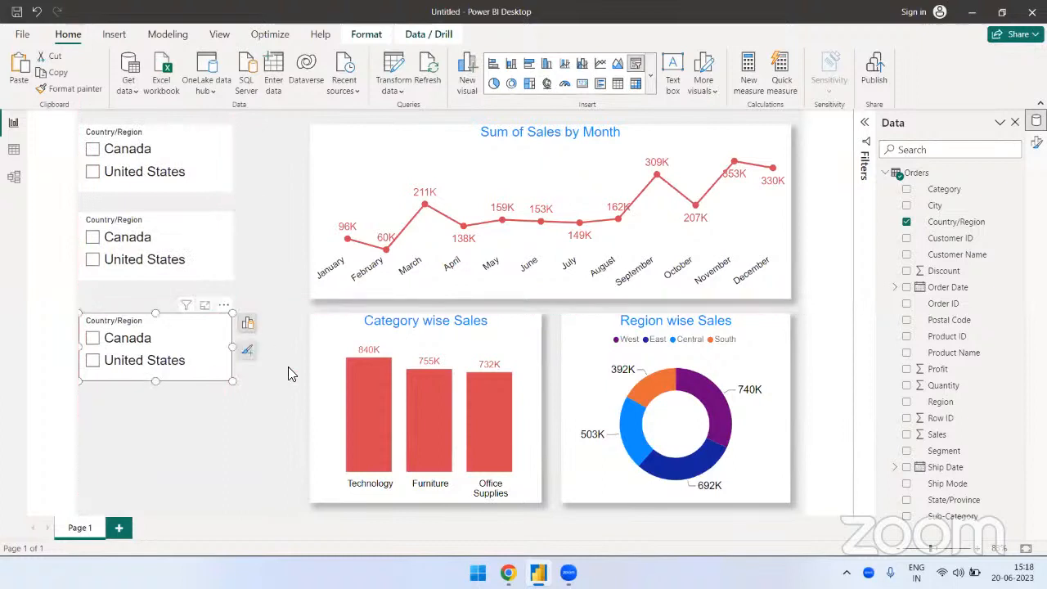
pyautogui.click(294, 374)
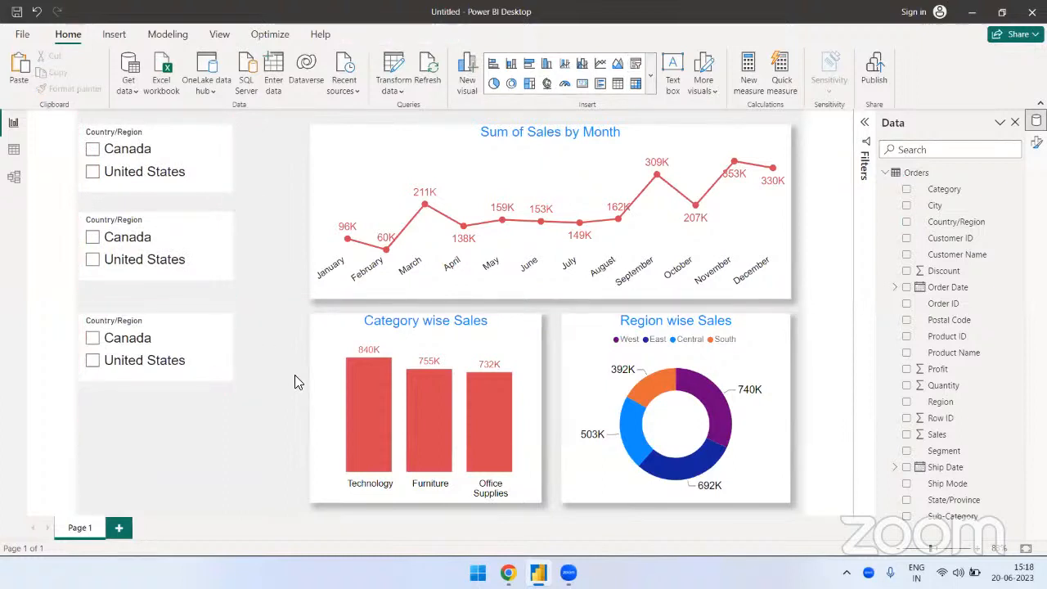
# Step: Replace Country/Region in the middle slicer with Year from the Order Date hierarchy
pyautogui.click(229, 239)
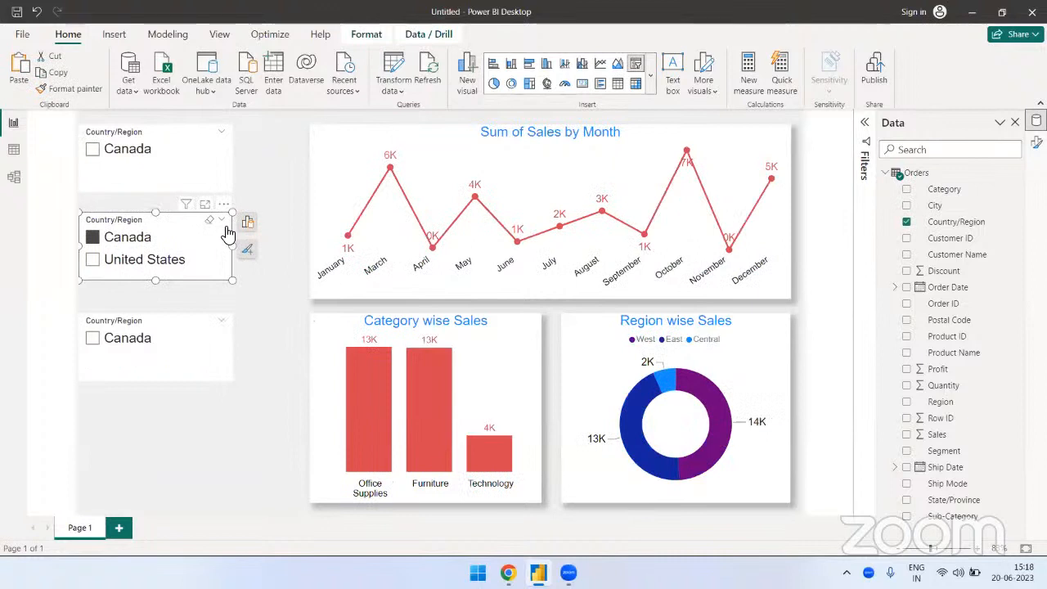
pyautogui.click(227, 234)
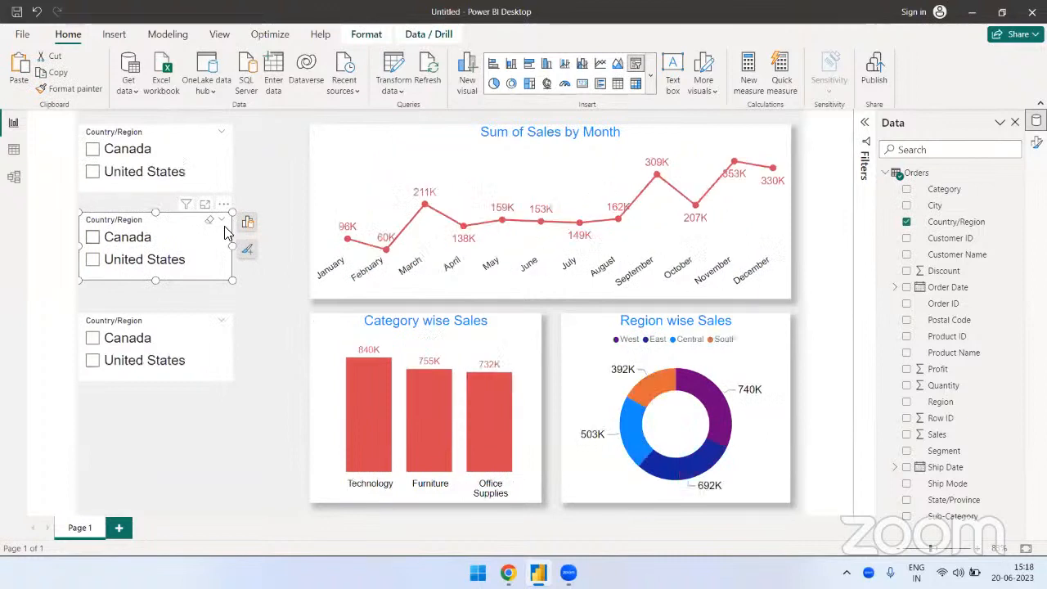
pyautogui.click(896, 287)
pyautogui.click(905, 303)
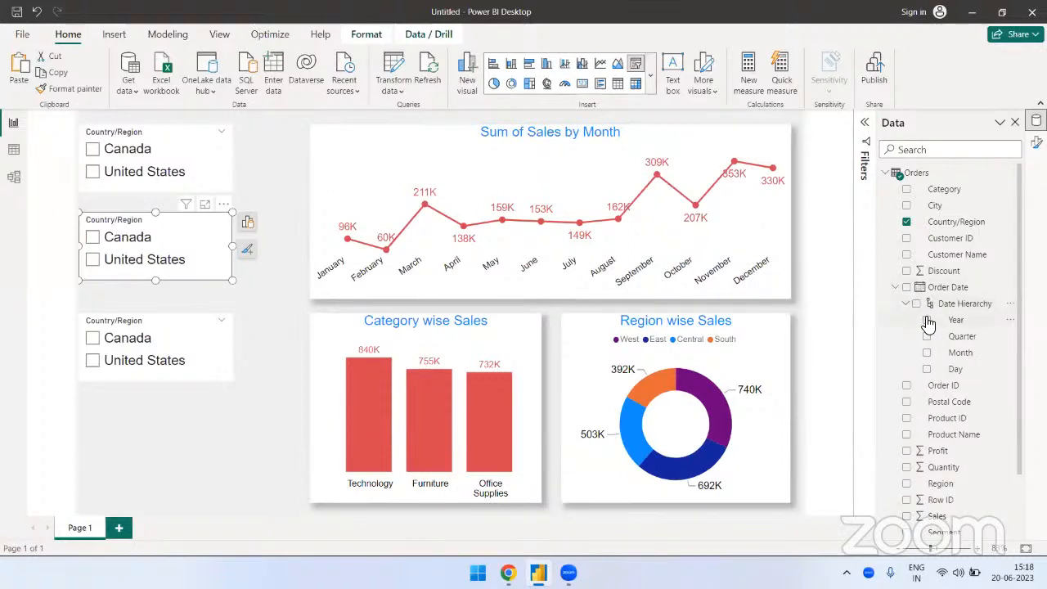
pyautogui.click(927, 319)
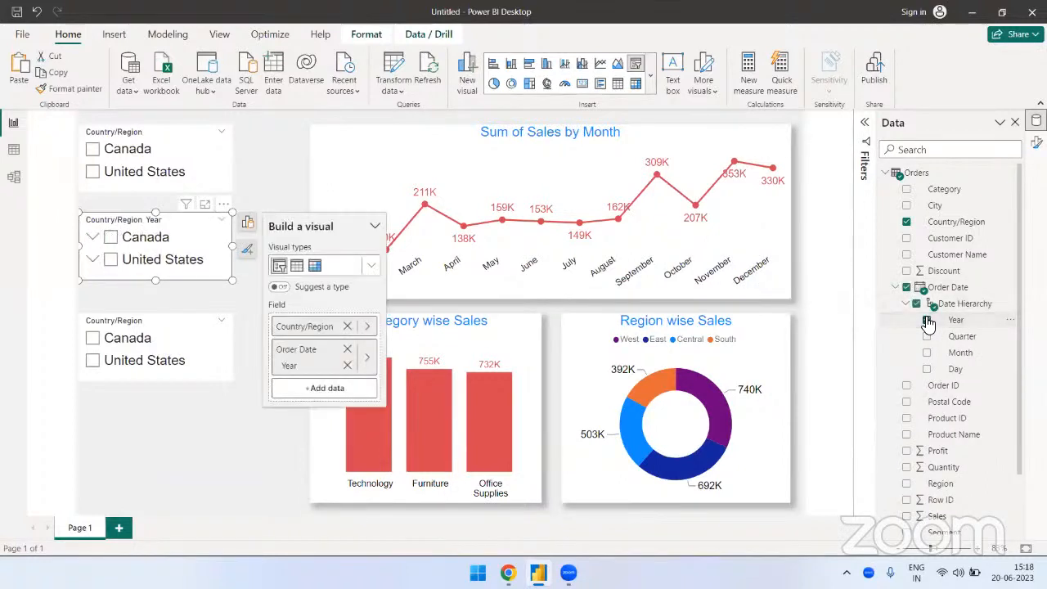
pyautogui.click(906, 224)
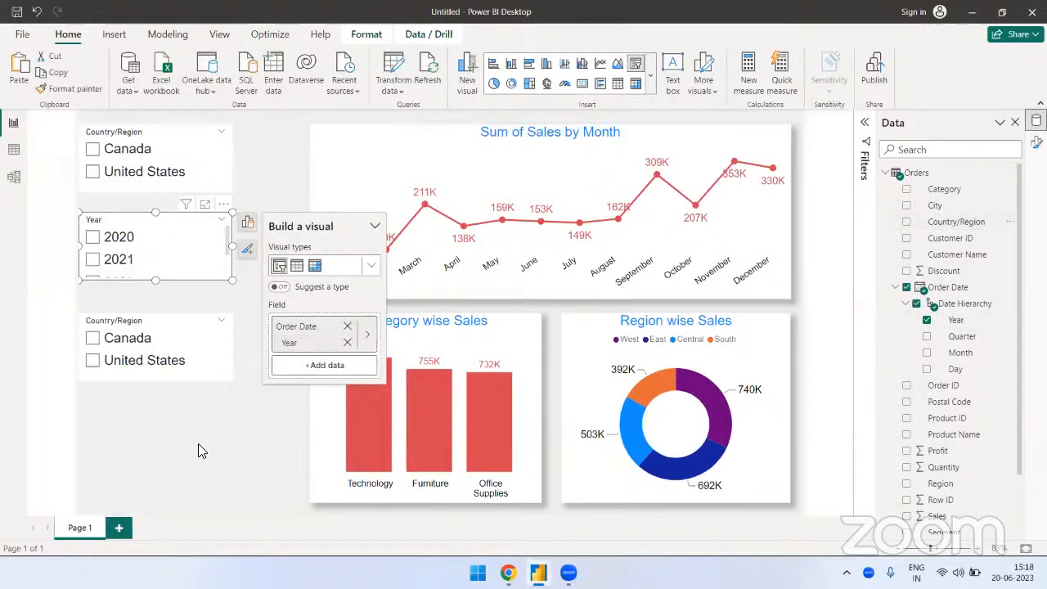
pyautogui.click(201, 460)
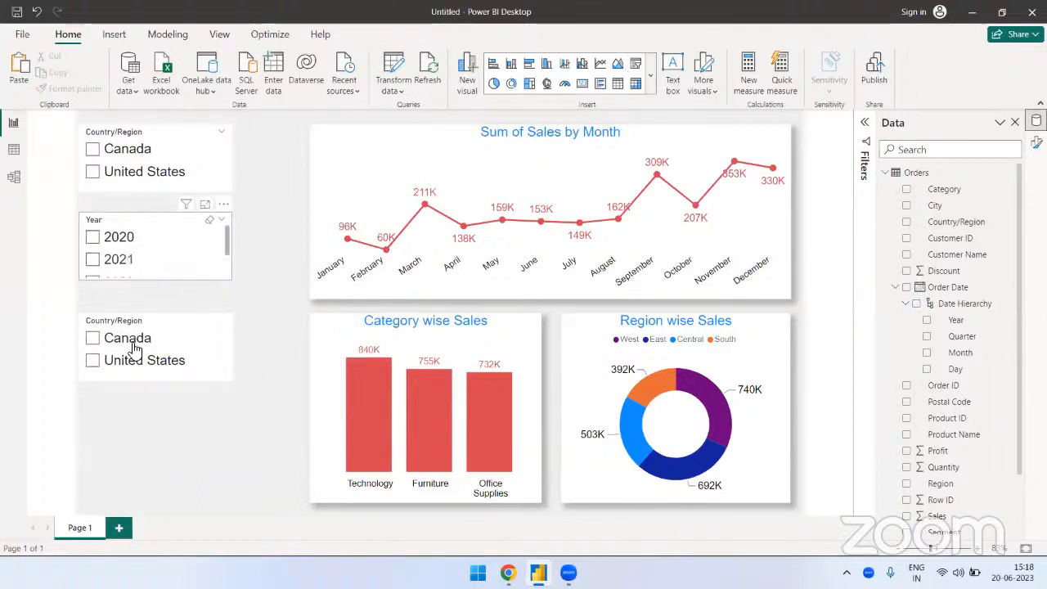
# Step: Replace Country/Region in the lowest slicer with the Region field
pyautogui.click(214, 345)
pyautogui.click(214, 345)
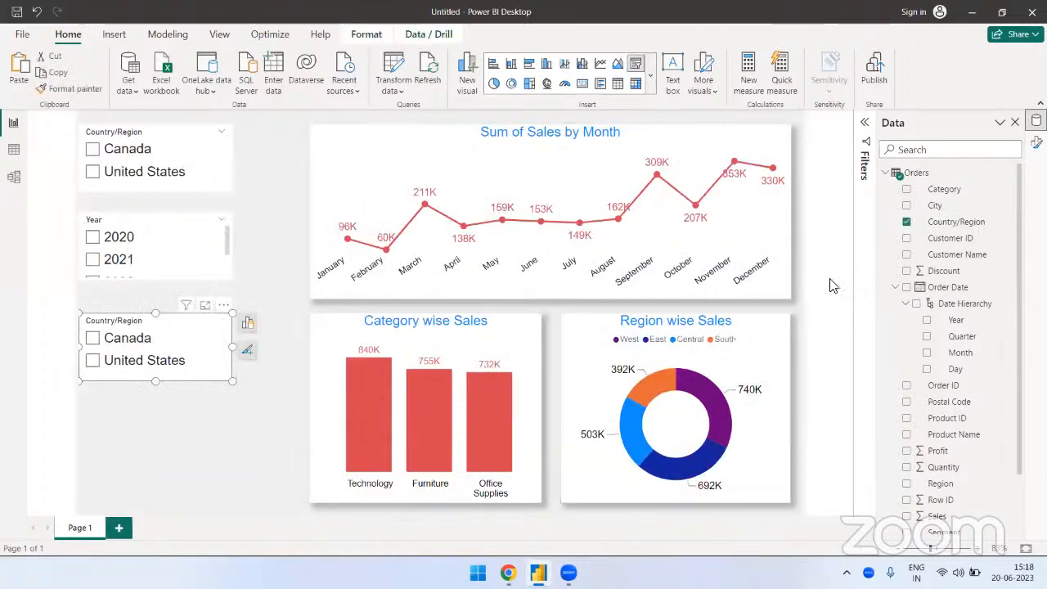
pyautogui.click(906, 223)
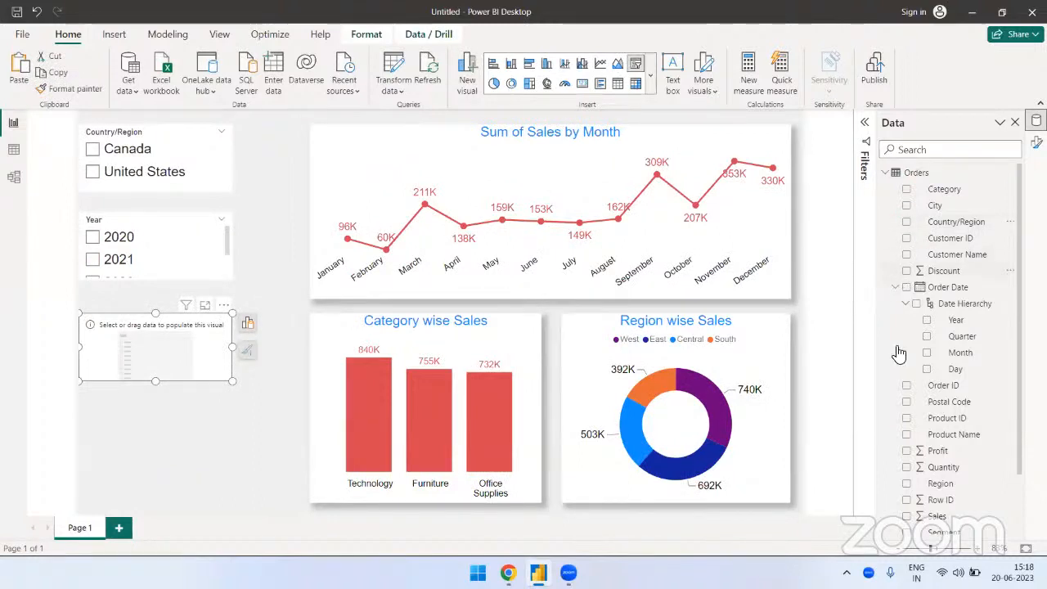
pyautogui.click(906, 401)
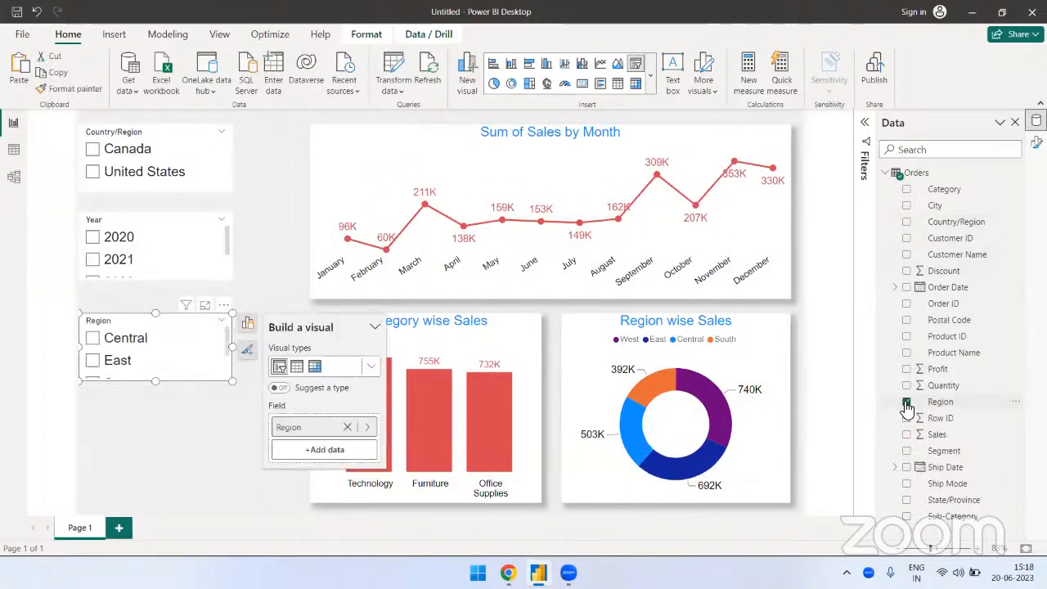
pyautogui.click(171, 464)
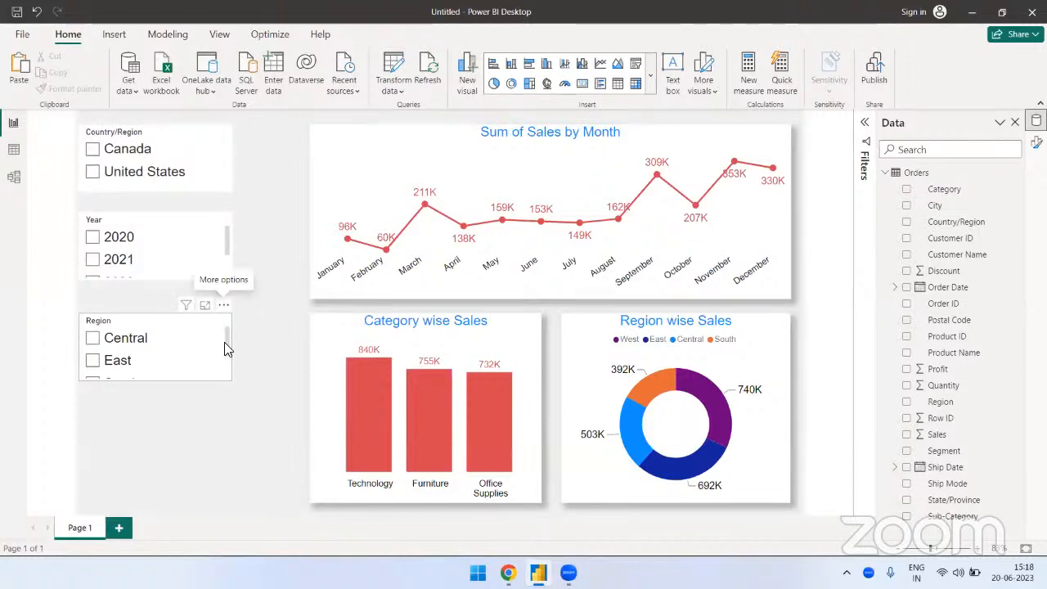
# Step: Spread the three slicers out vertically, moving Region near the canvas bottom and shifting Year and Country/Region down for even gaps
pyautogui.moveTo(226, 346); pyautogui.dragTo(227, 416)
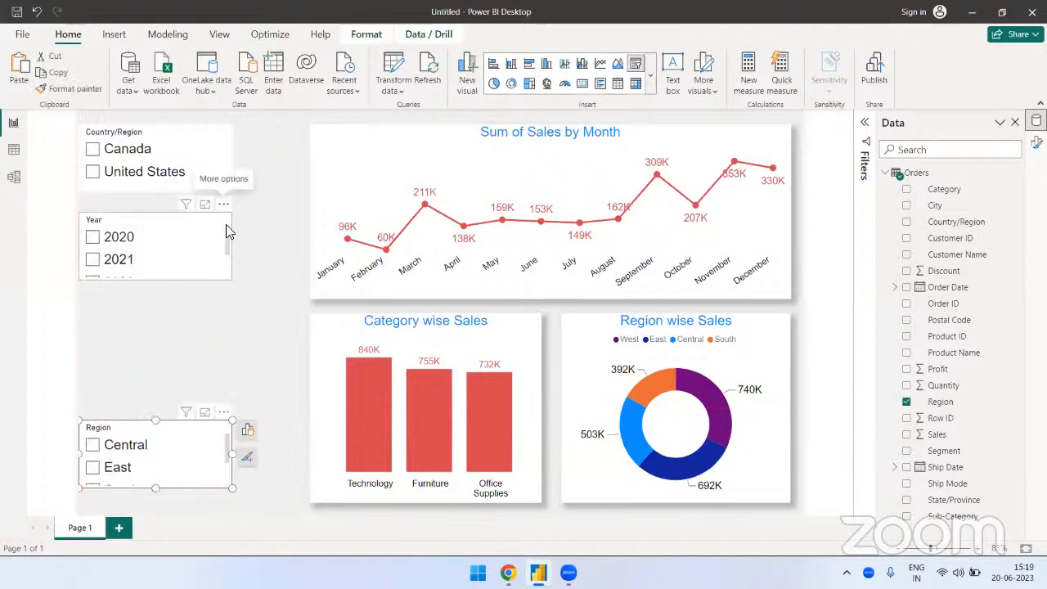
pyautogui.moveTo(227, 232); pyautogui.dragTo(227, 278)
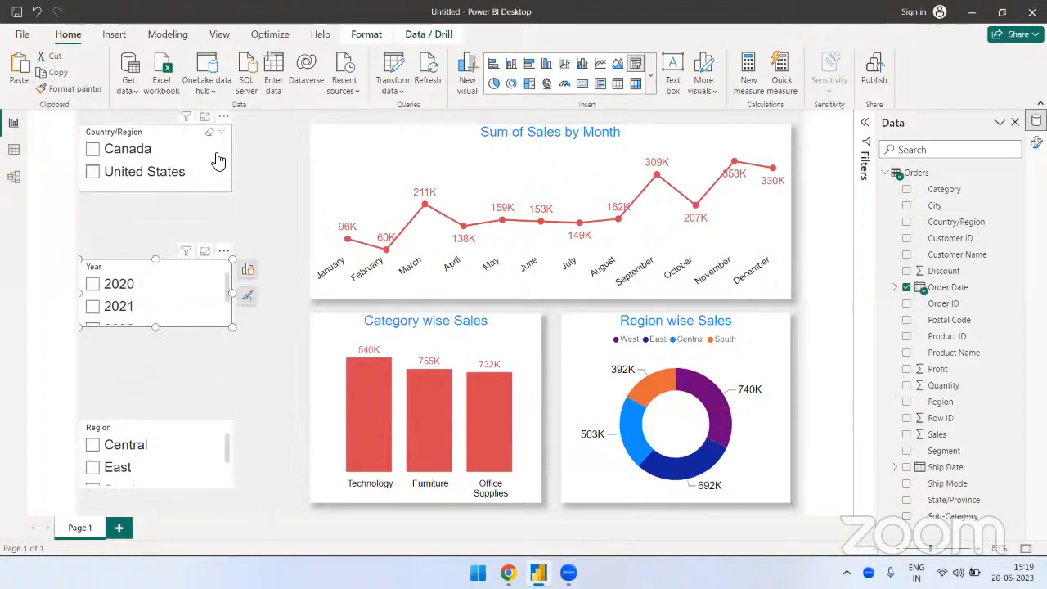
pyautogui.moveTo(222, 128); pyautogui.dragTo(227, 147)
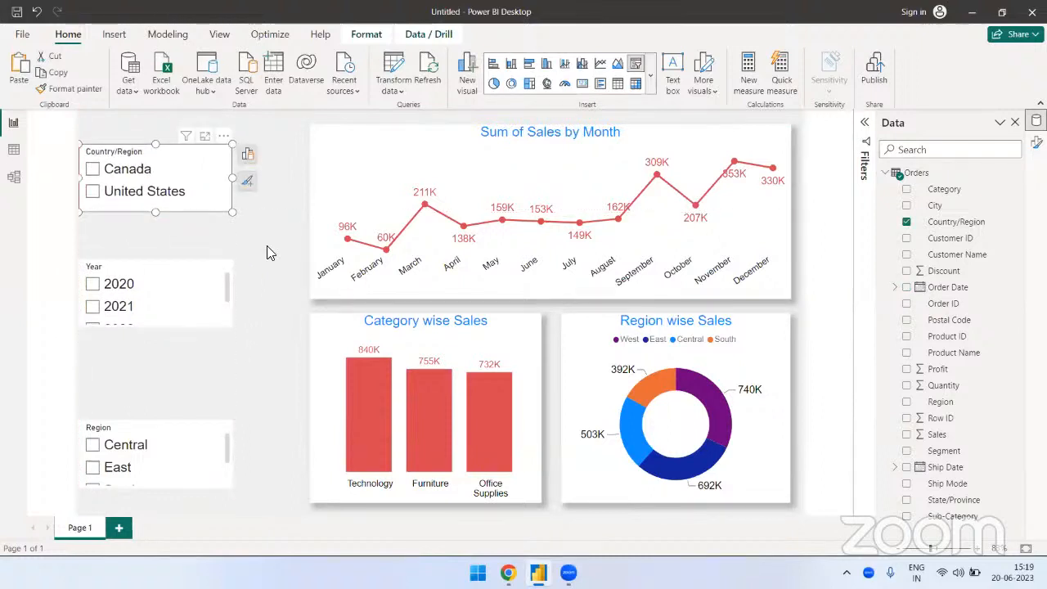
pyautogui.click(267, 252)
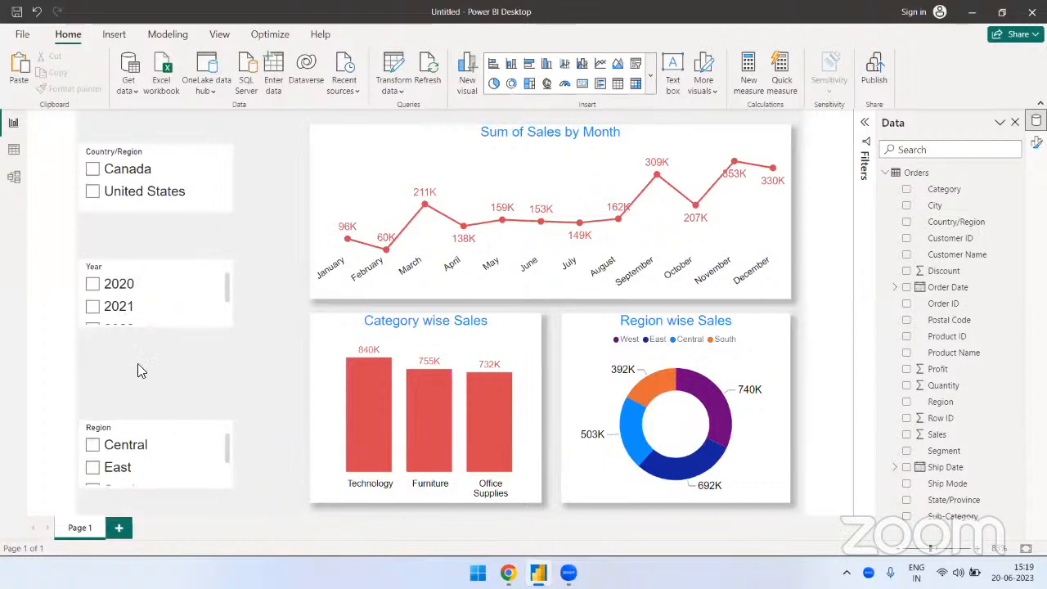
# Step: Turn off the Country/Region slicer's header and give the slicer the title "Select Country" instead
pyautogui.click(187, 153)
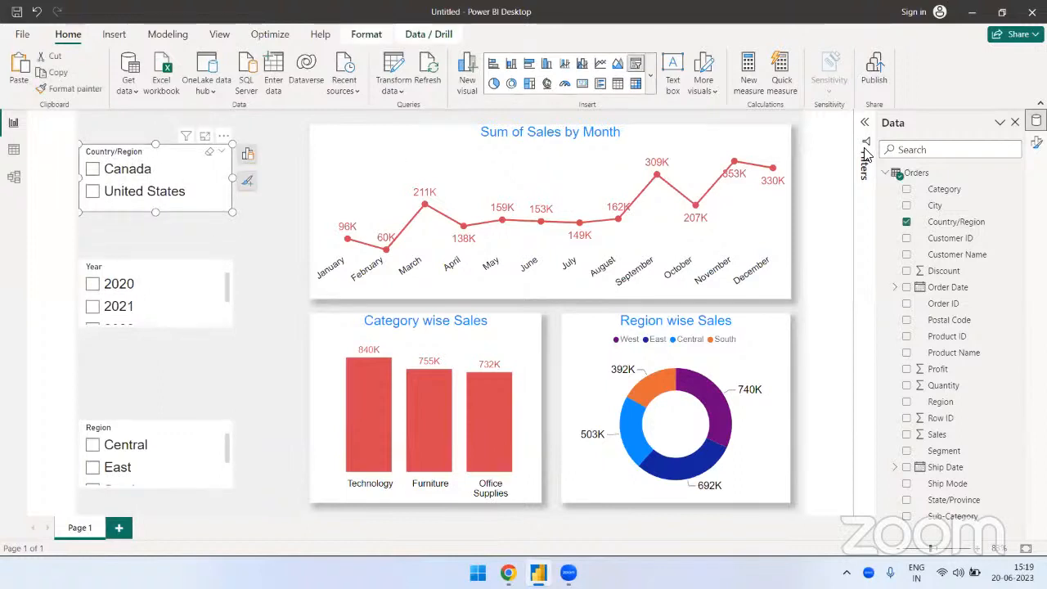
pyautogui.click(1036, 143)
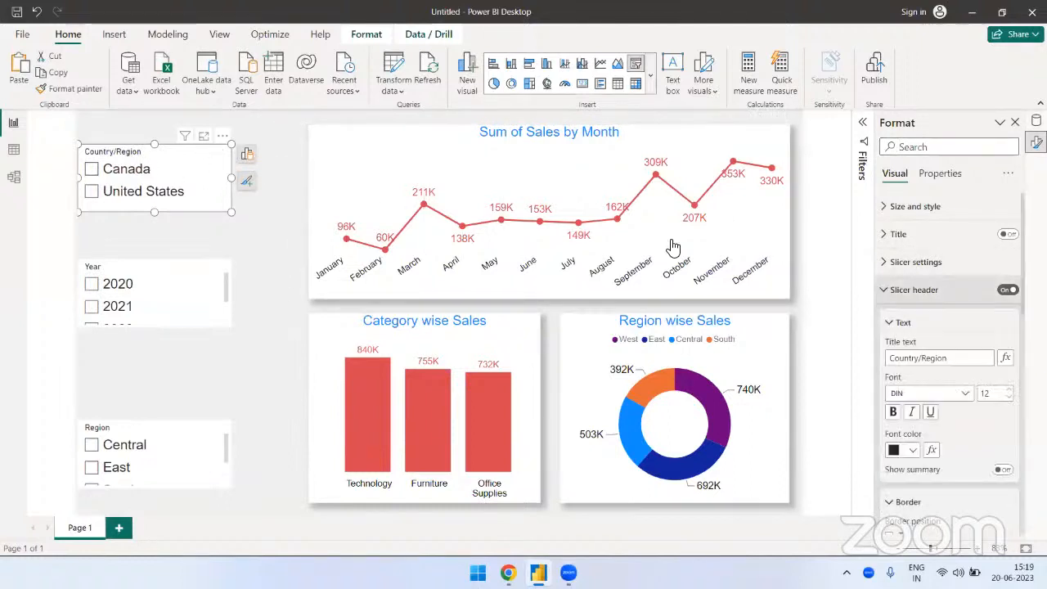
pyautogui.click(1010, 291)
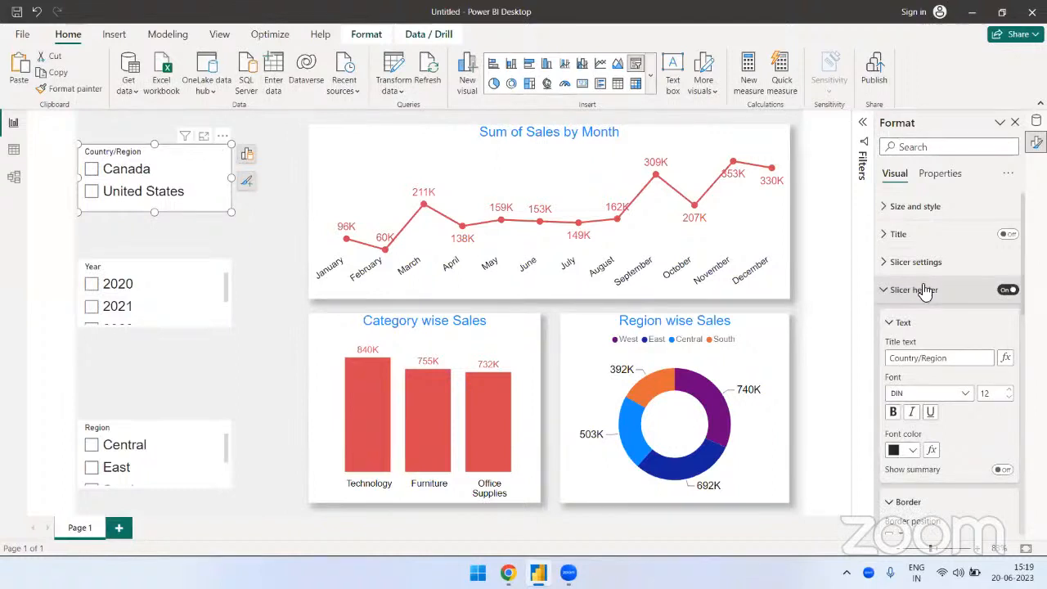
pyautogui.click(1008, 237)
pyautogui.click(886, 241)
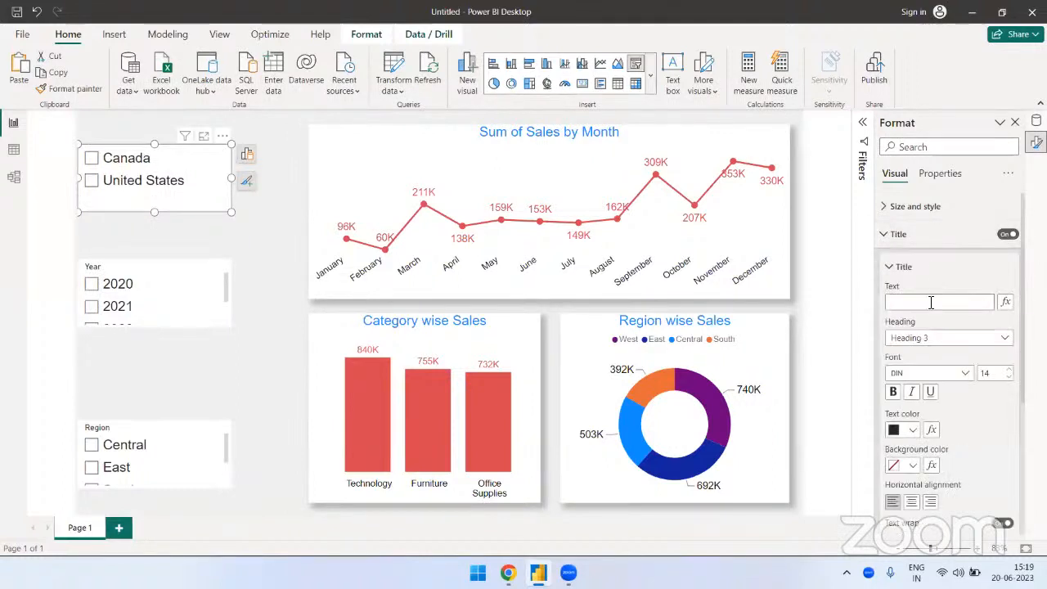
pyautogui.click(929, 304)
pyautogui.write('Select Country')
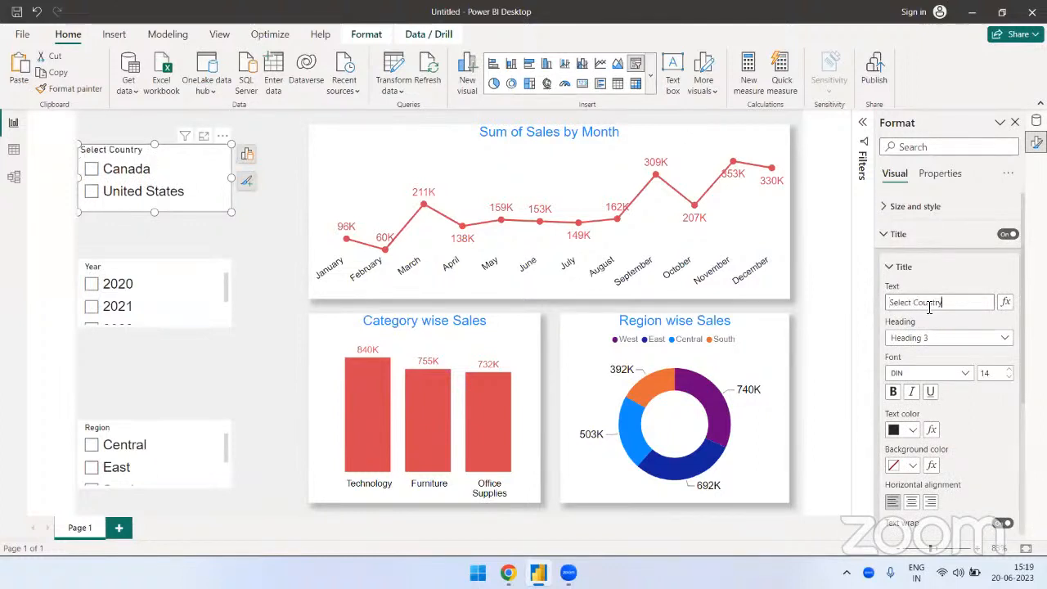
# Step: Format the country slicer's title as bold 16-point Arial in pink
pyautogui.click(965, 374)
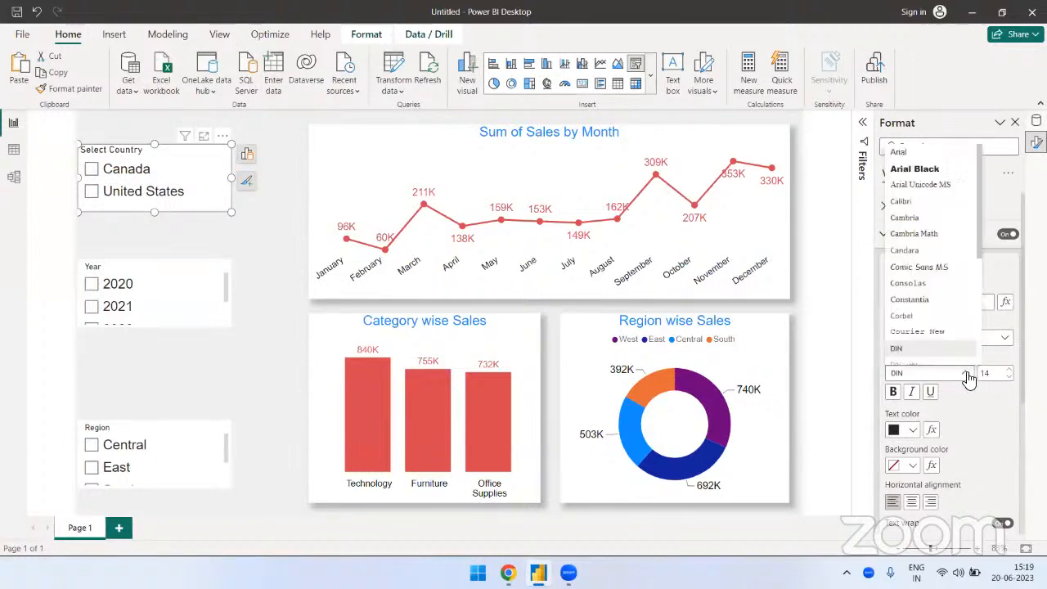
pyautogui.click(910, 151)
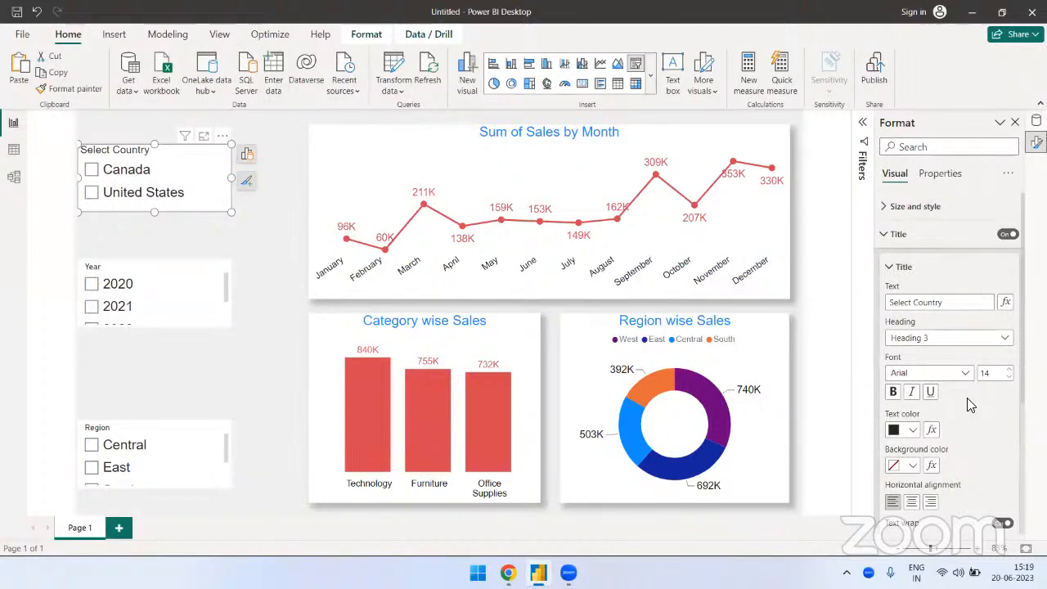
pyautogui.click(1011, 369)
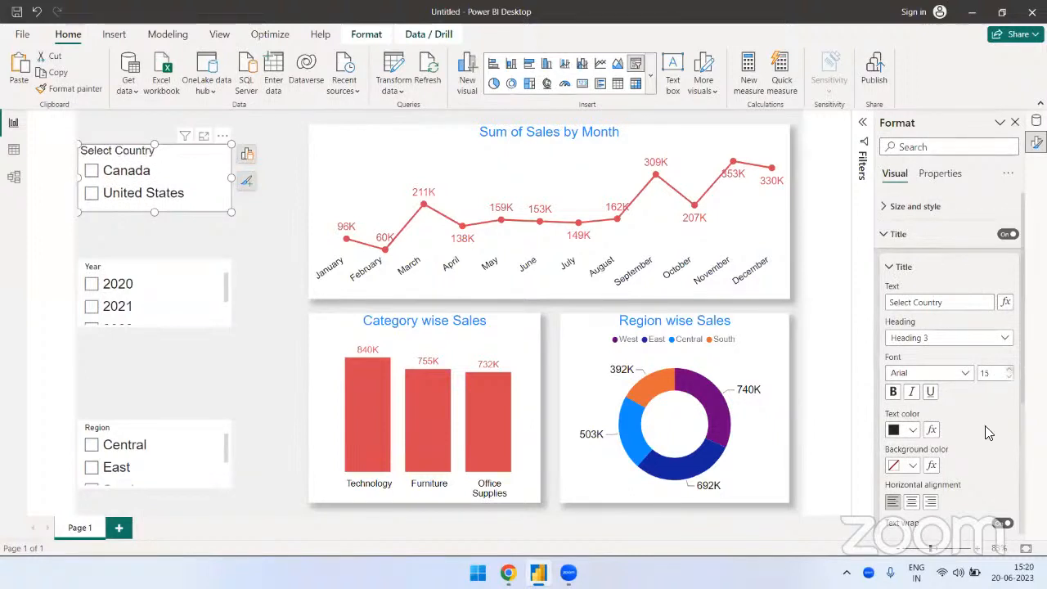
pyautogui.click(893, 392)
pyautogui.click(911, 430)
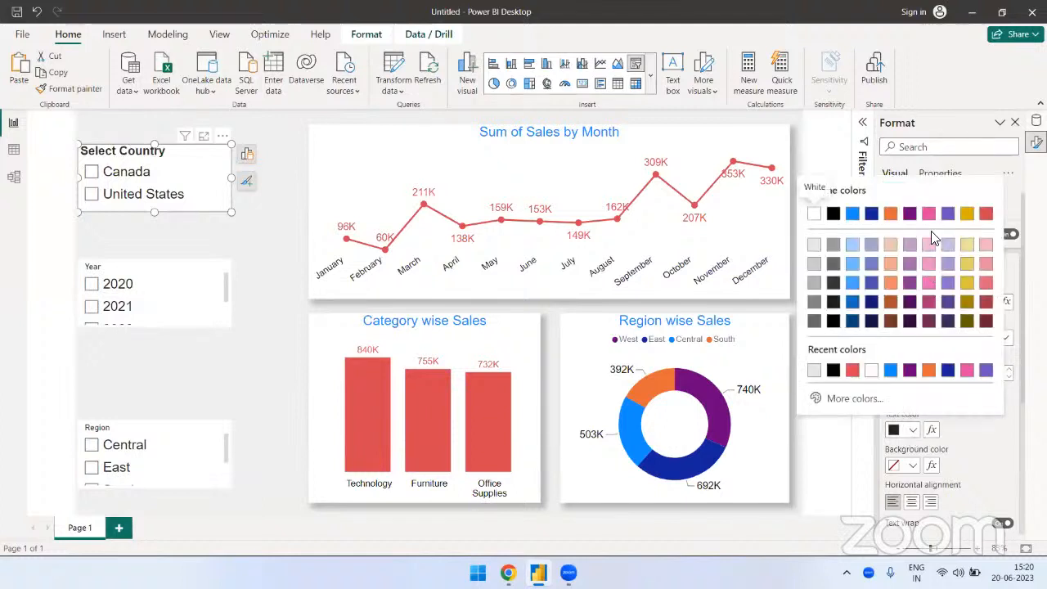
pyautogui.click(928, 214)
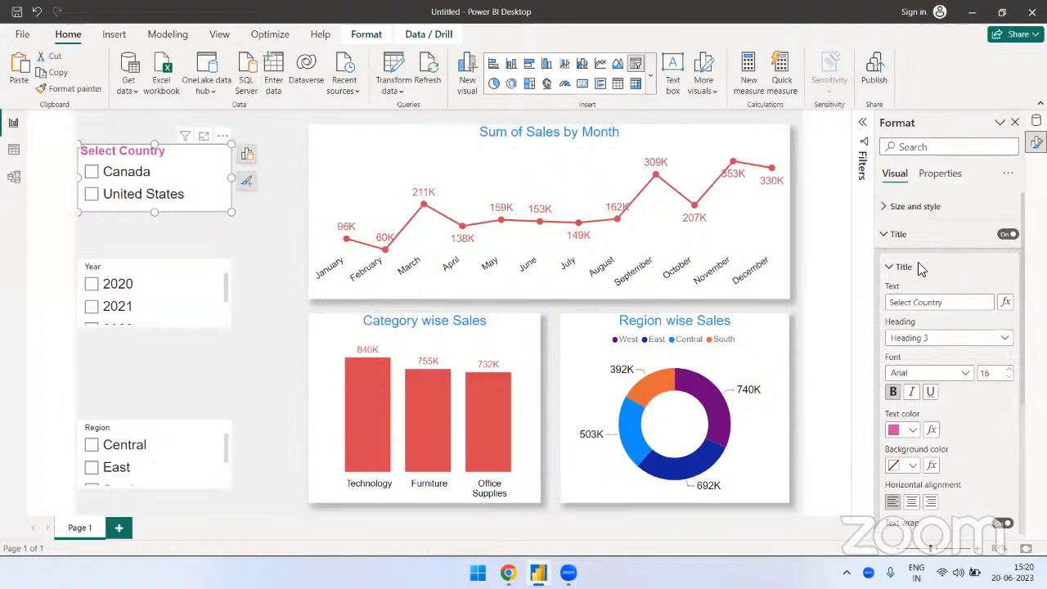
pyautogui.click(917, 251)
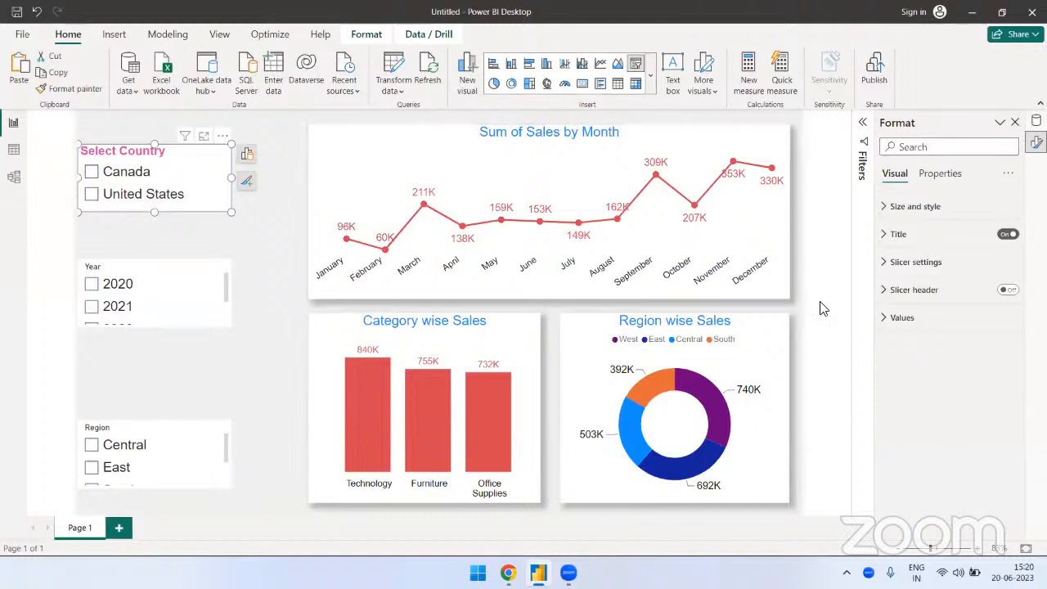
# Step: Keep the country slicer's style as Vertical list and enable Single select
pyautogui.click(907, 263)
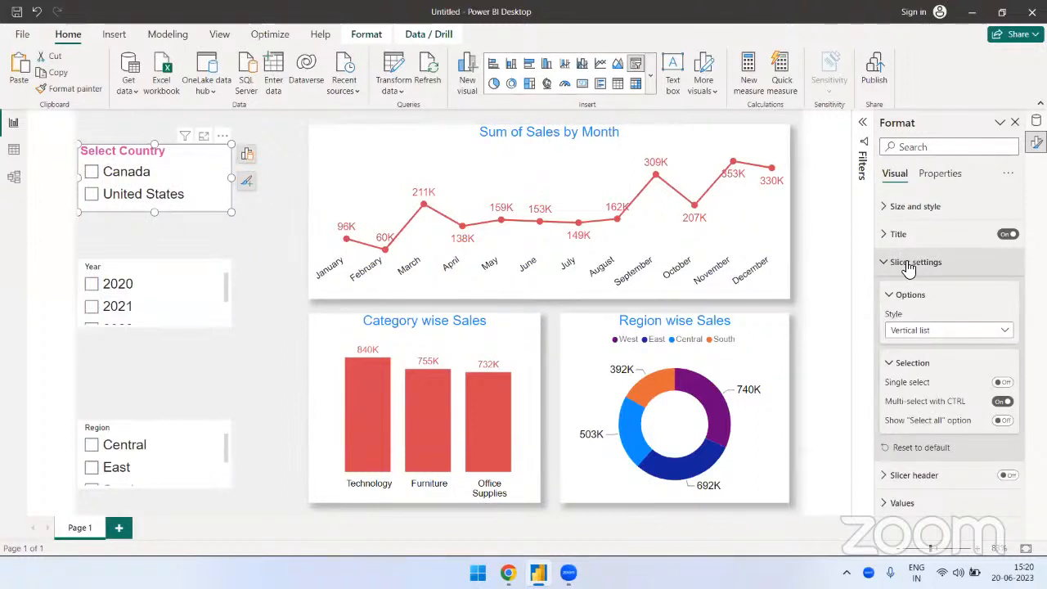
pyautogui.click(969, 331)
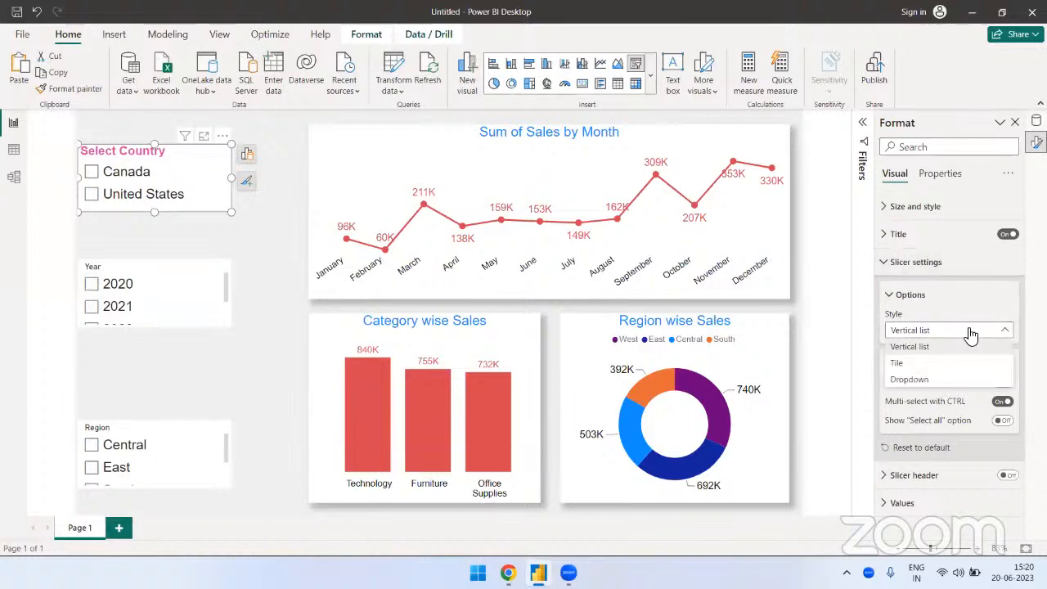
pyautogui.click(918, 348)
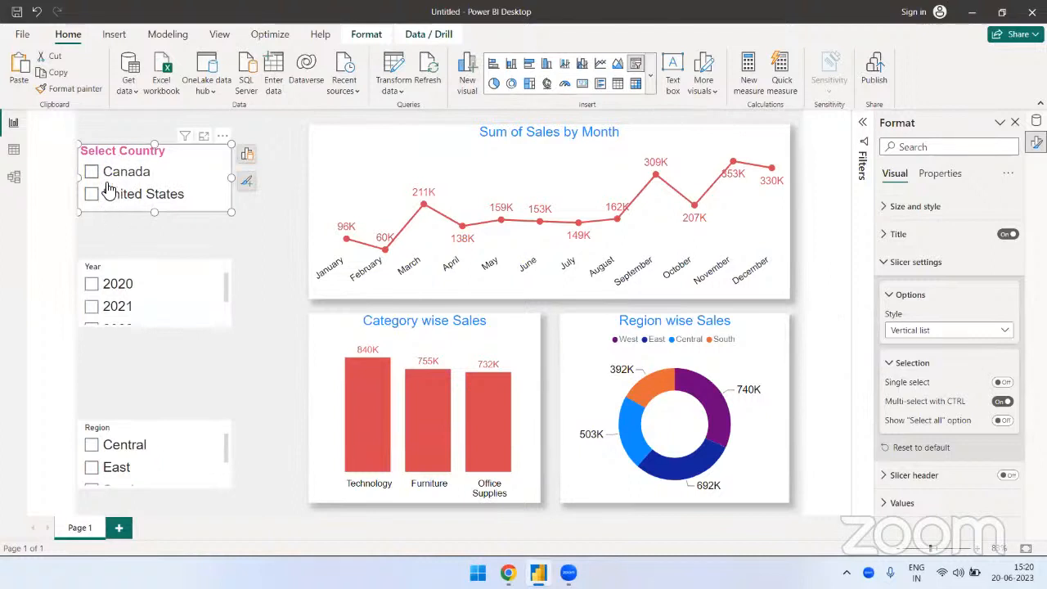
pyautogui.click(1002, 382)
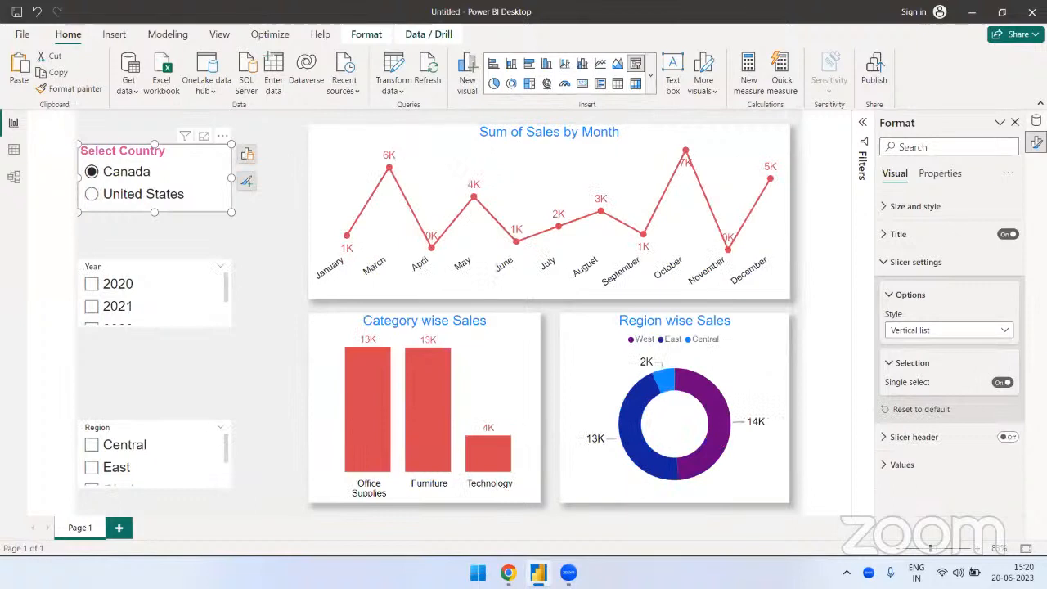
# Step: Test the country slicer's filtering by choosing United States and switching back to Canada
pyautogui.click(281, 202)
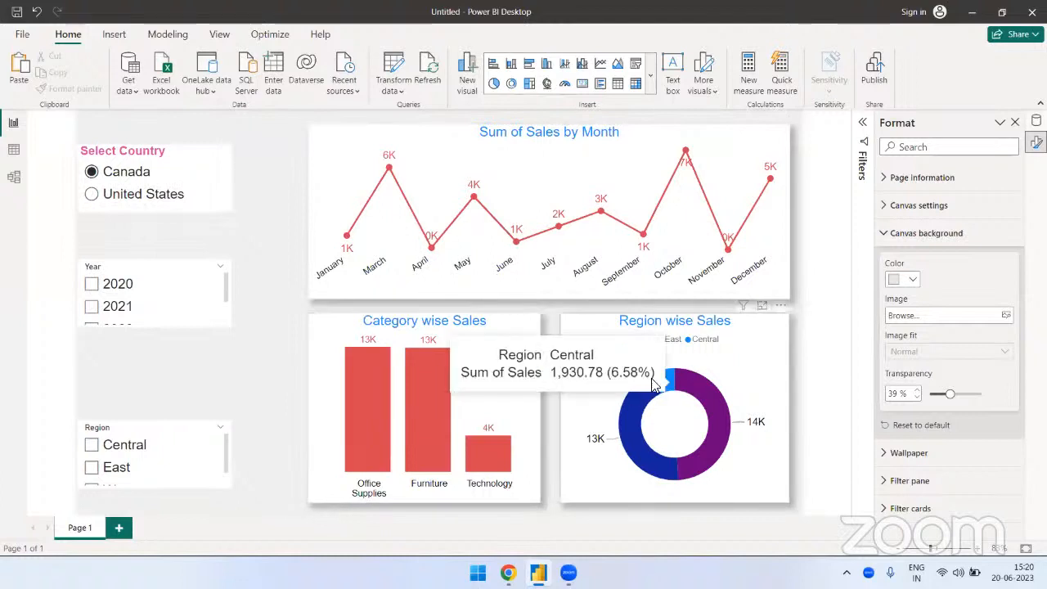
pyautogui.click(87, 202)
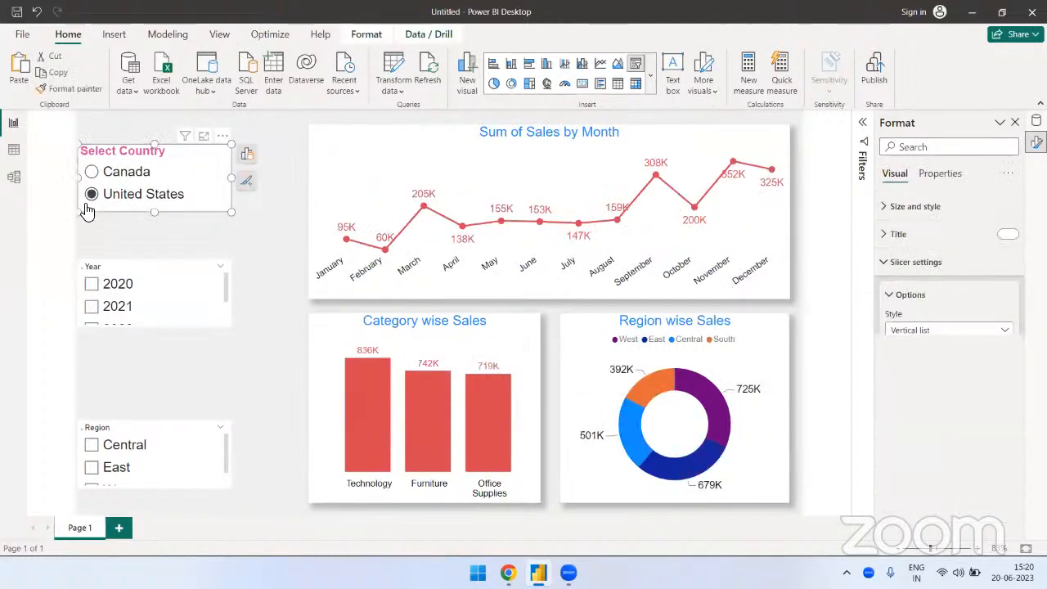
pyautogui.click(274, 235)
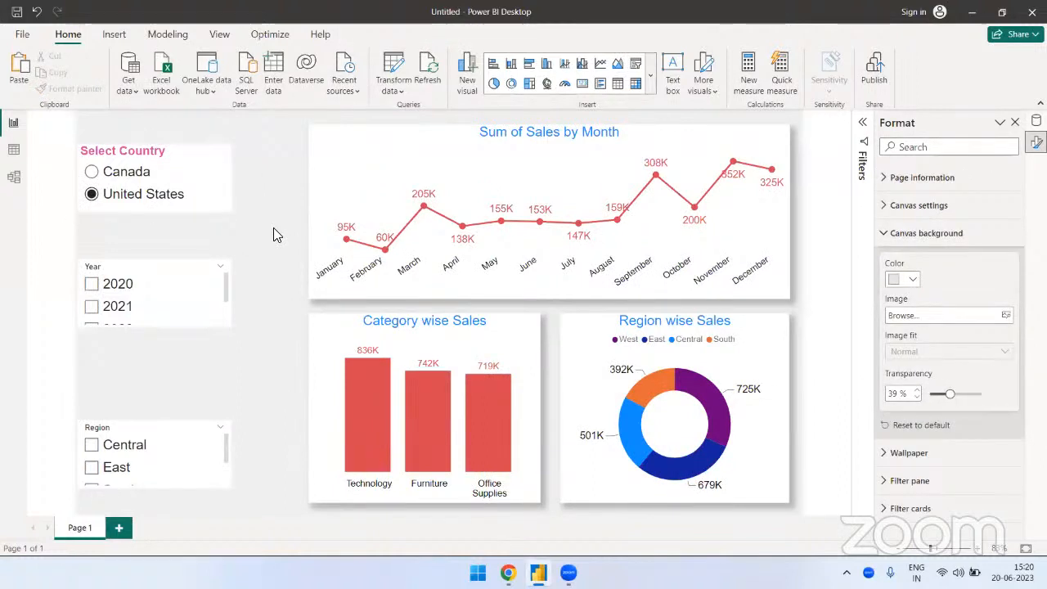
pyautogui.click(93, 174)
# Step: Add a search box to the country slicer
pyautogui.click(222, 136)
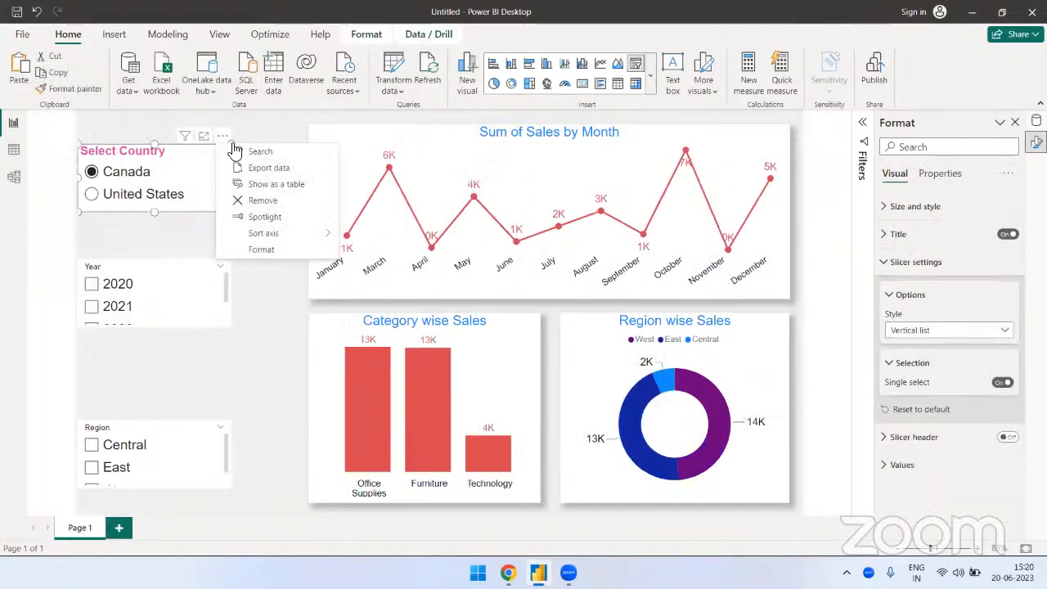
pyautogui.click(260, 153)
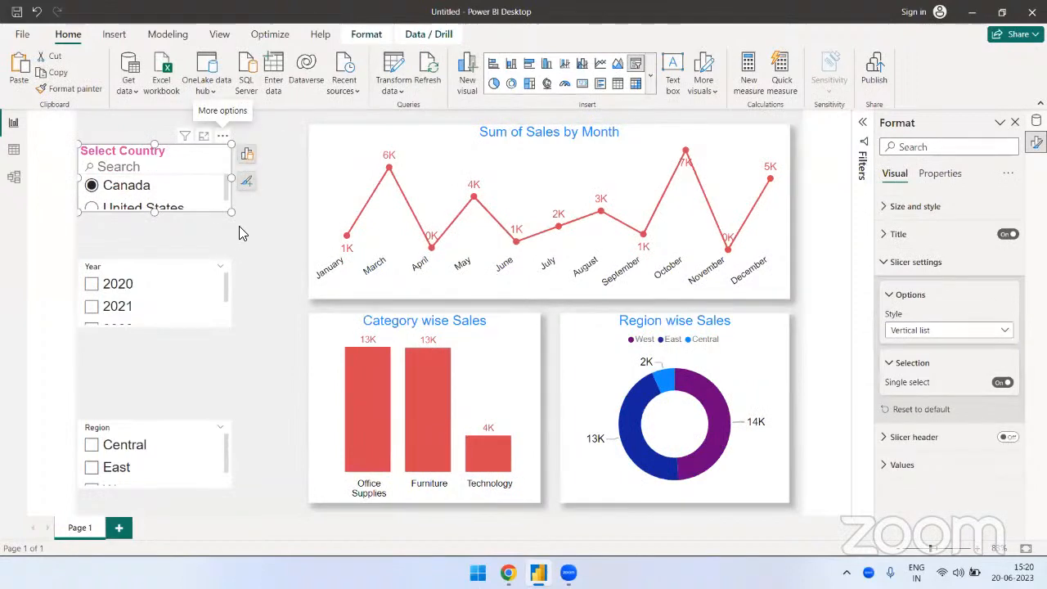
pyautogui.click(240, 231)
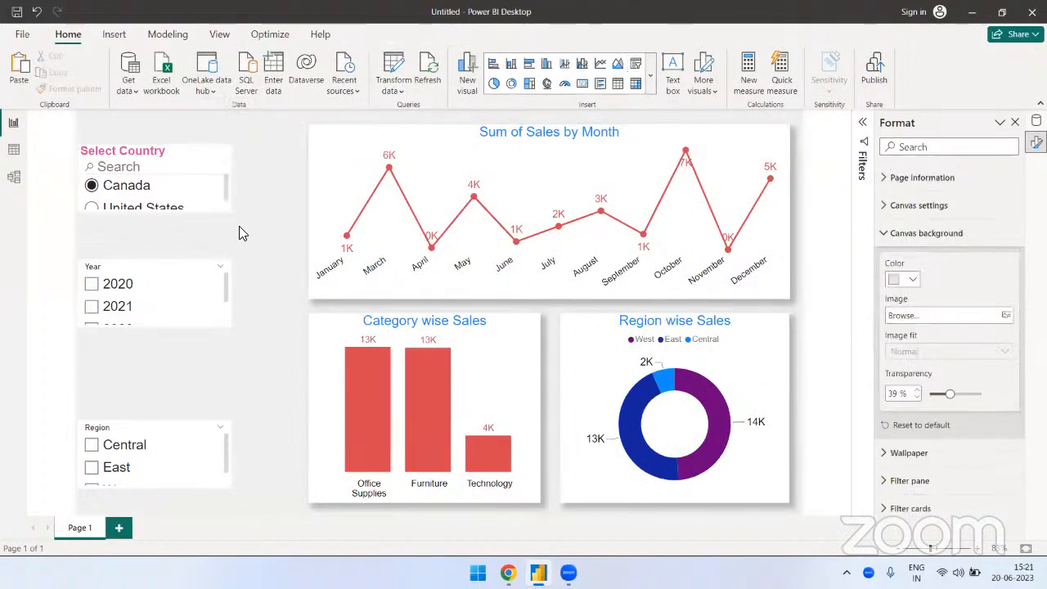
# Step: Set the country slicer's values to font size 14 and extend the slicer's lower edge slightly
pyautogui.click(134, 200)
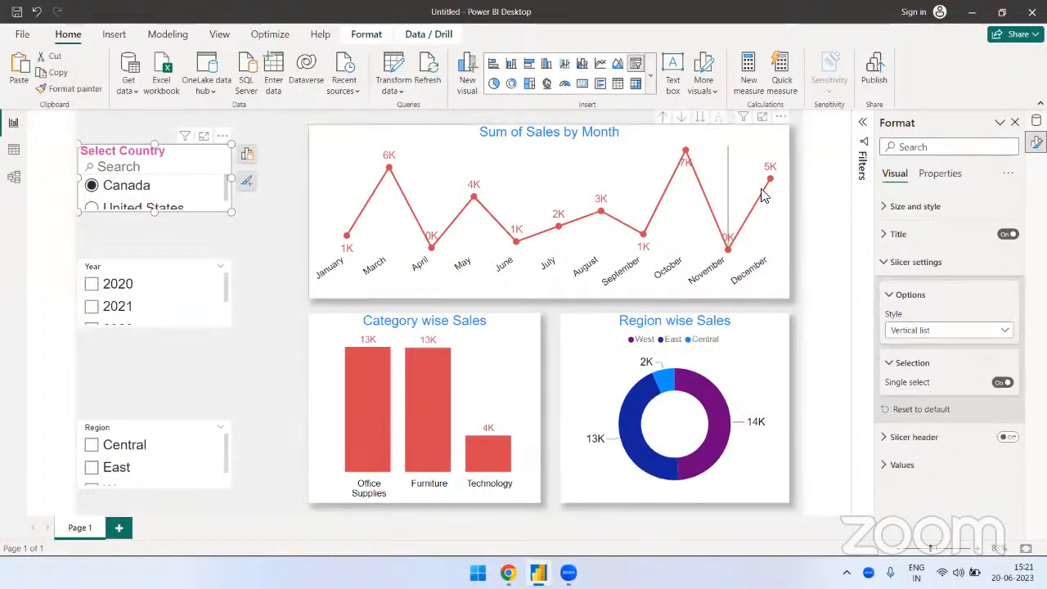
pyautogui.click(899, 263)
pyautogui.click(906, 319)
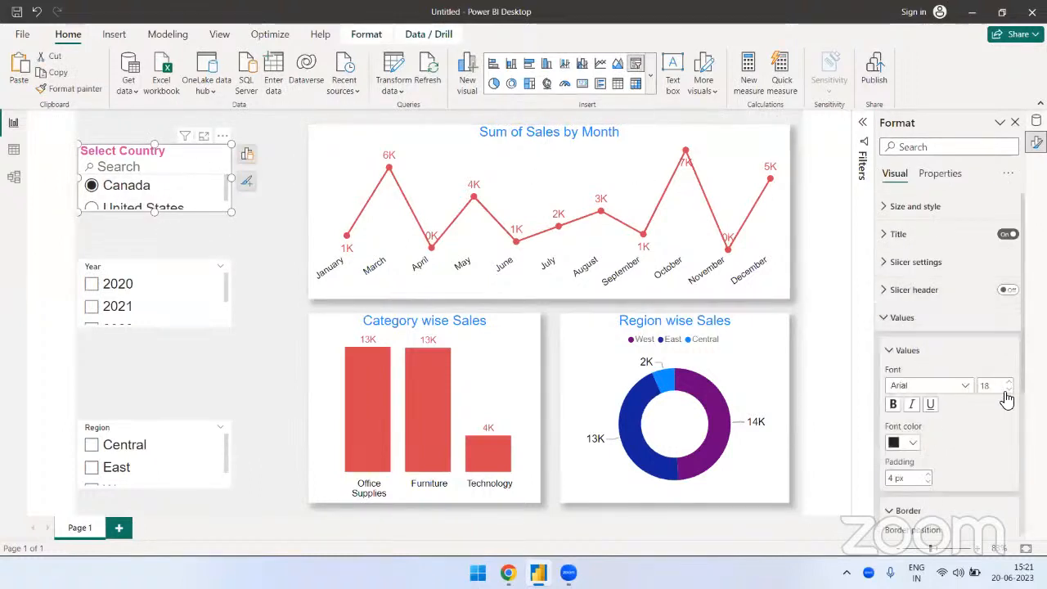
pyautogui.click(985, 386)
pyautogui.write('14')
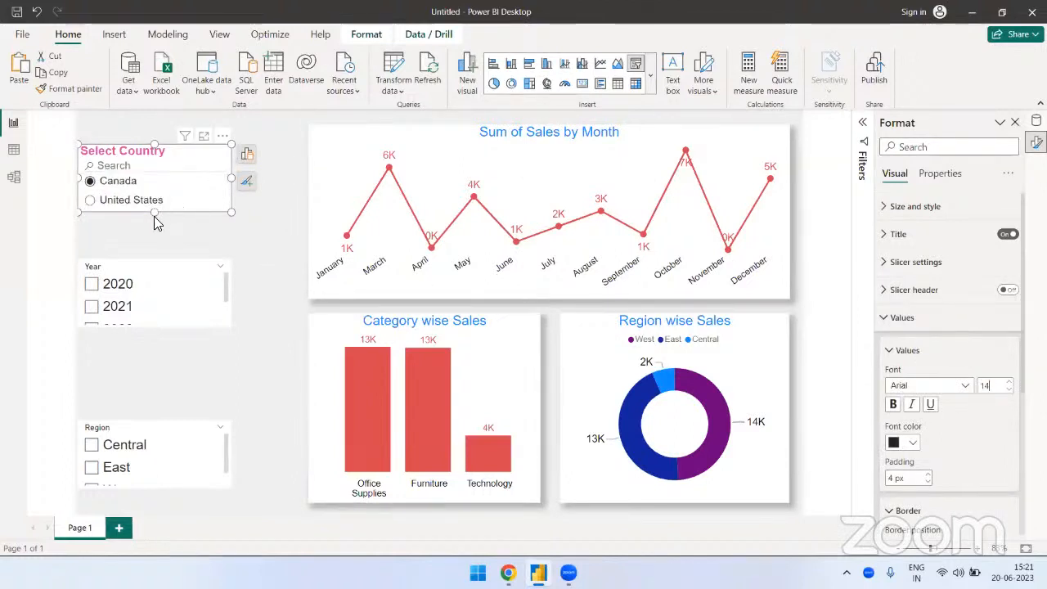
pyautogui.moveTo(157, 219); pyautogui.dragTo(156, 226)
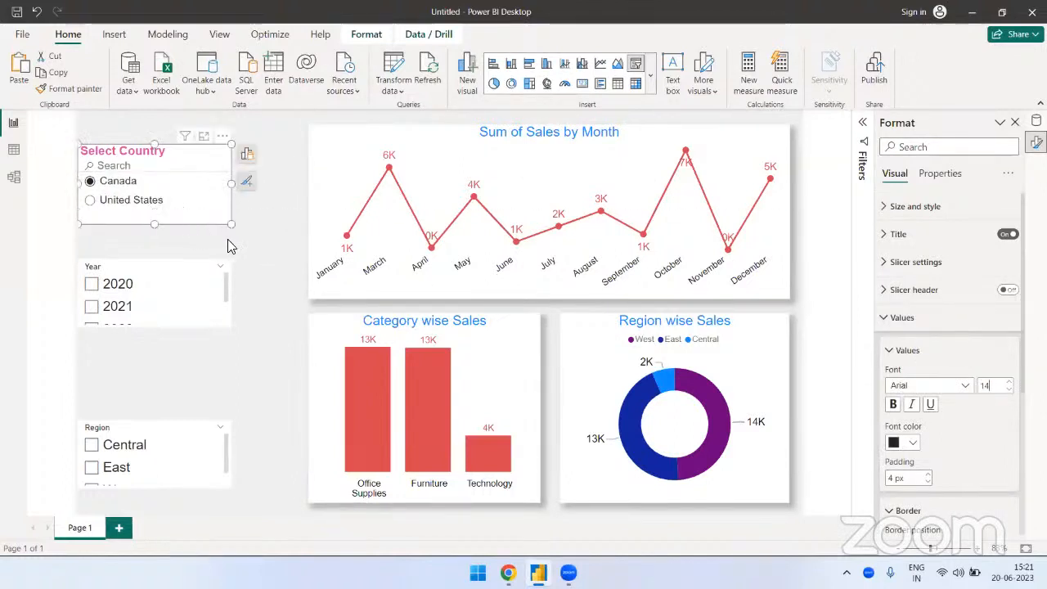
pyautogui.click(258, 242)
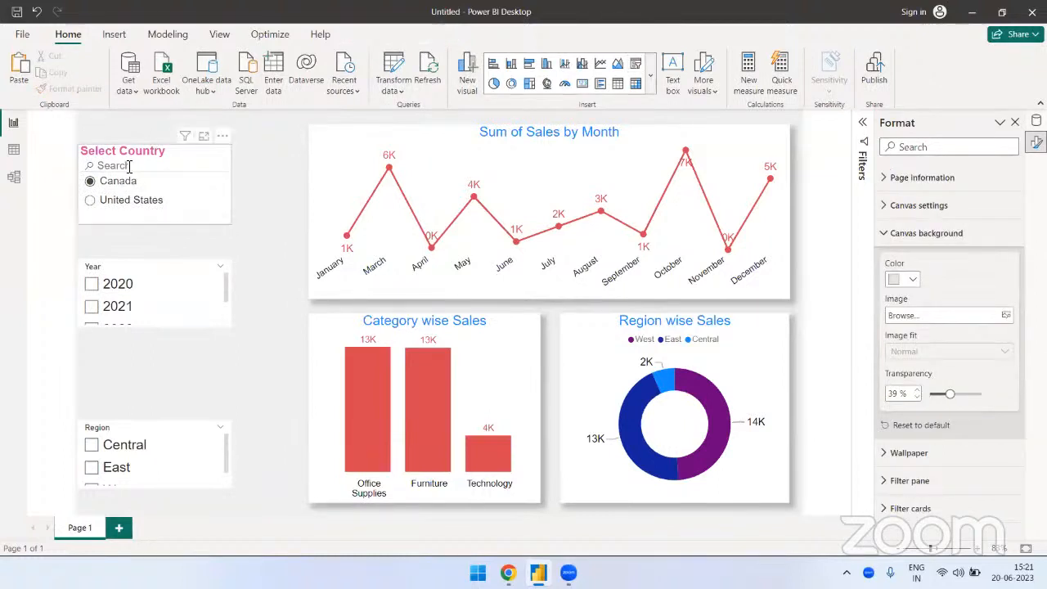
# Step: Search the country slicer for "Uni", select United States, and clear the search text
pyautogui.click(180, 163)
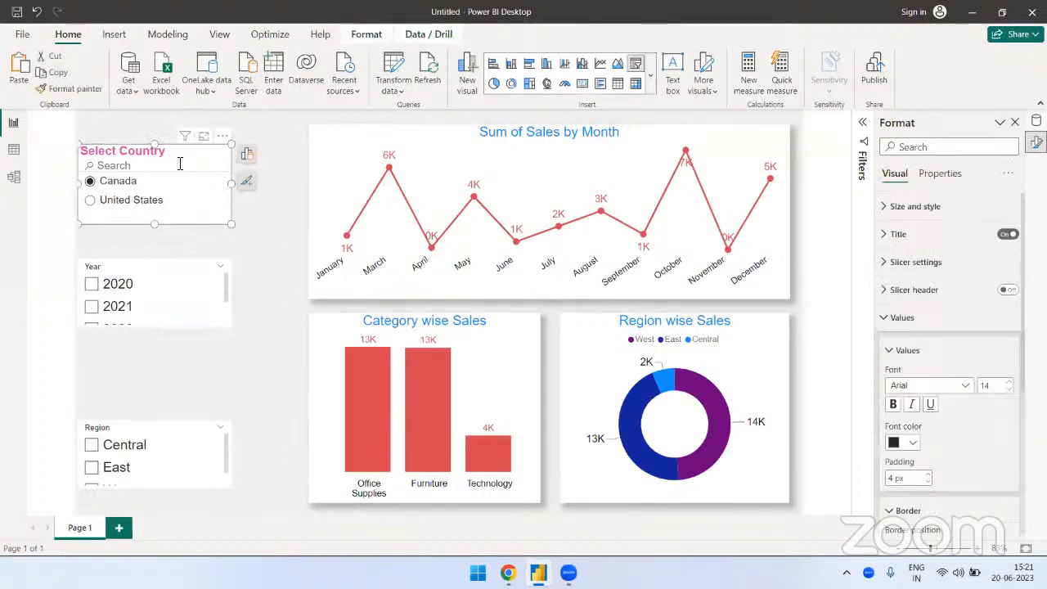
pyautogui.write('Uni')
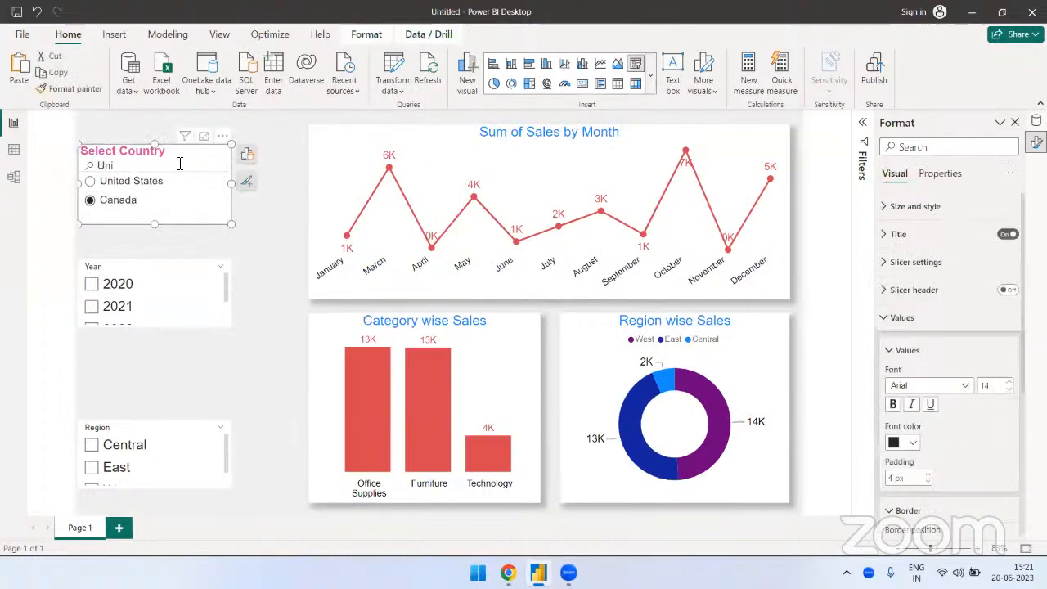
pyautogui.click(90, 182)
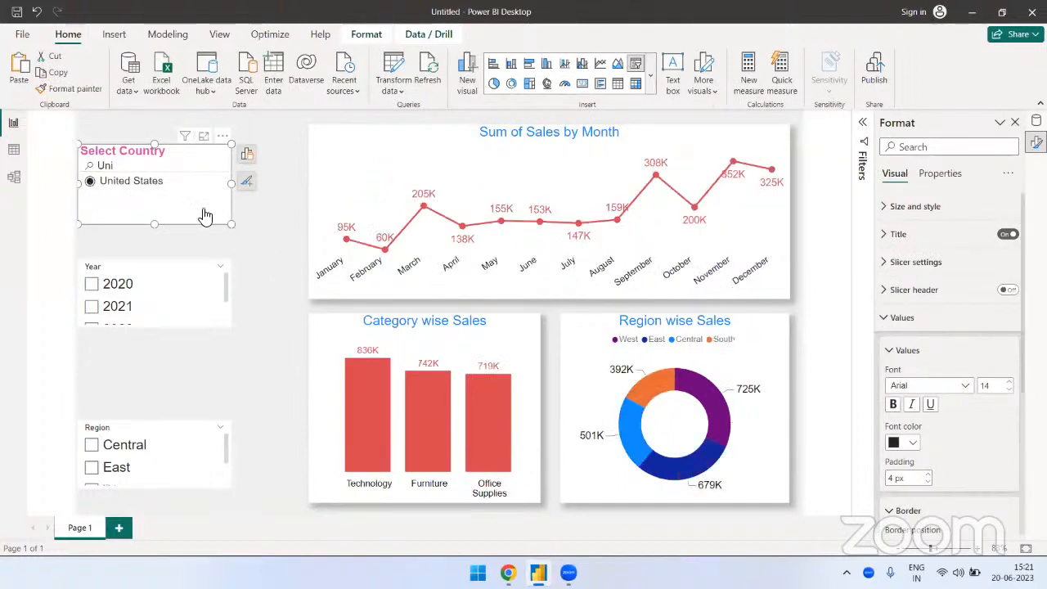
pyautogui.click(255, 246)
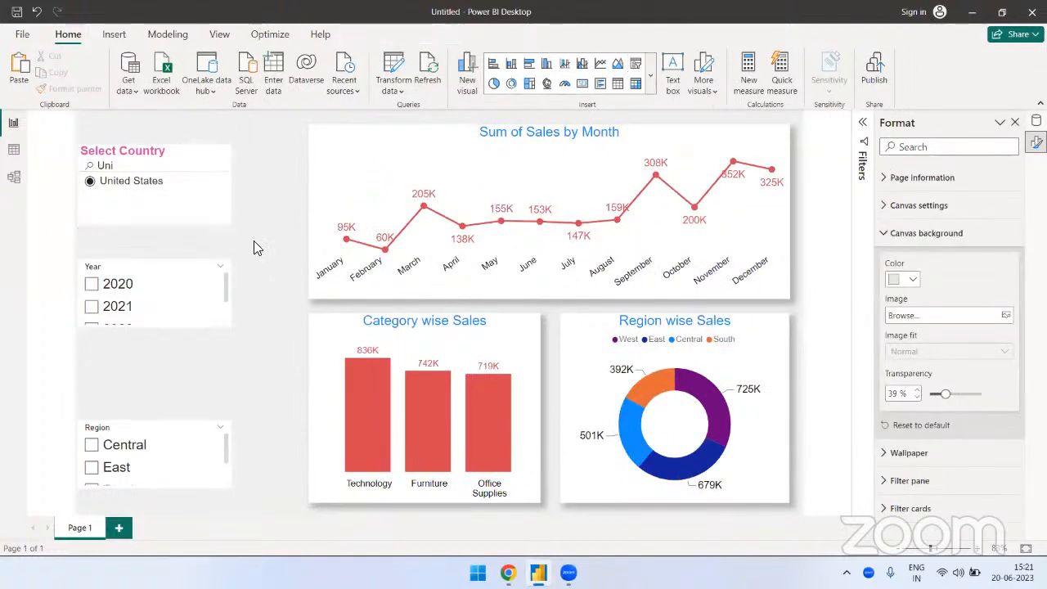
pyautogui.click(164, 174)
pyautogui.press('BackSpace')
pyautogui.press('BackSpace')
pyautogui.press('BackSpace')
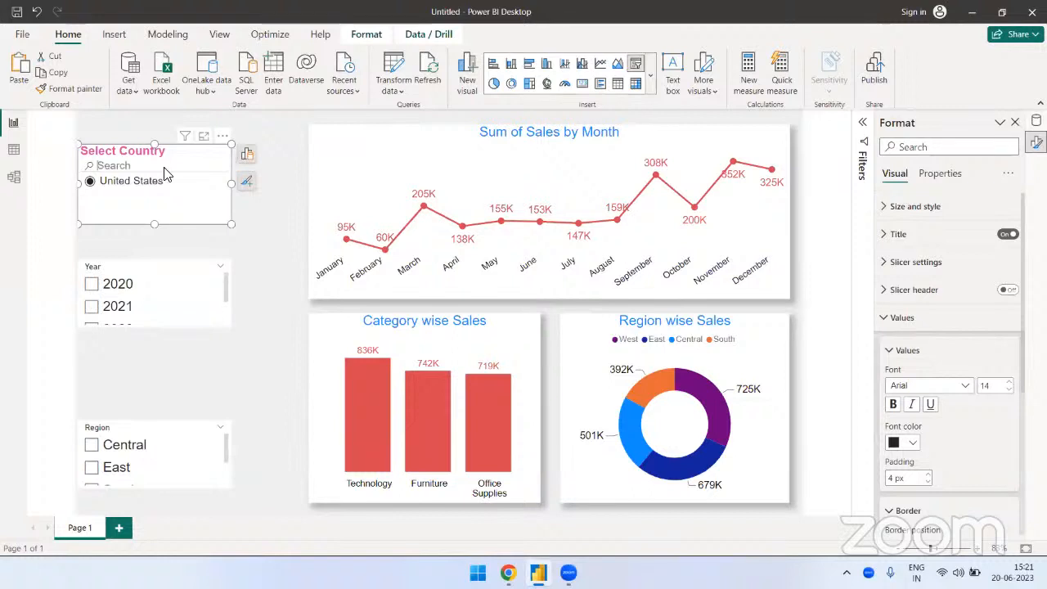
# Step: Copy the country slicer's formatting to the Year slicer and extend the Year slicer's lower edge to fit the four years
pyautogui.press('Escape')
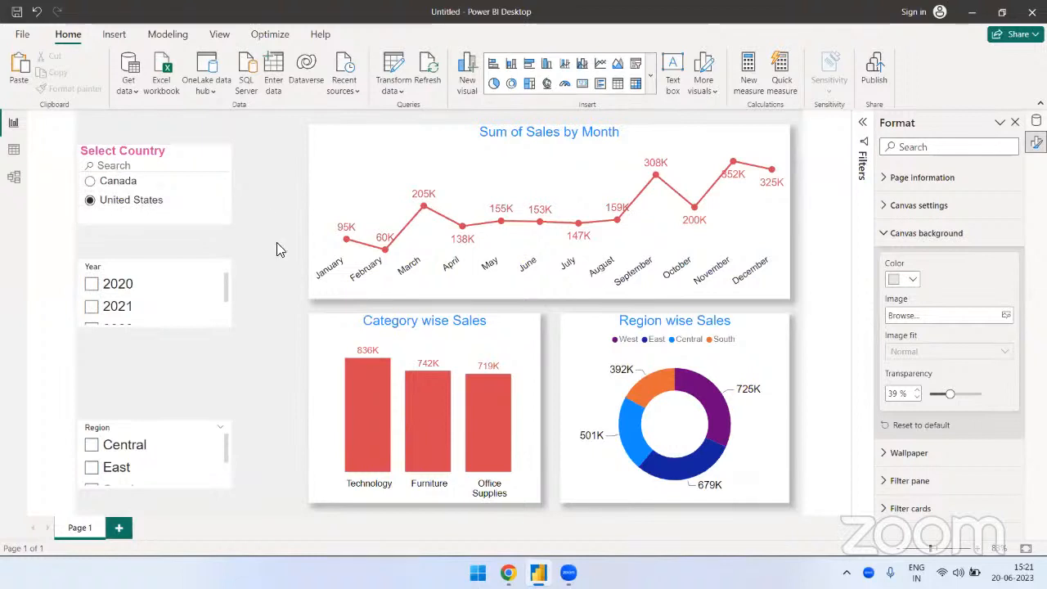
pyautogui.click(223, 161)
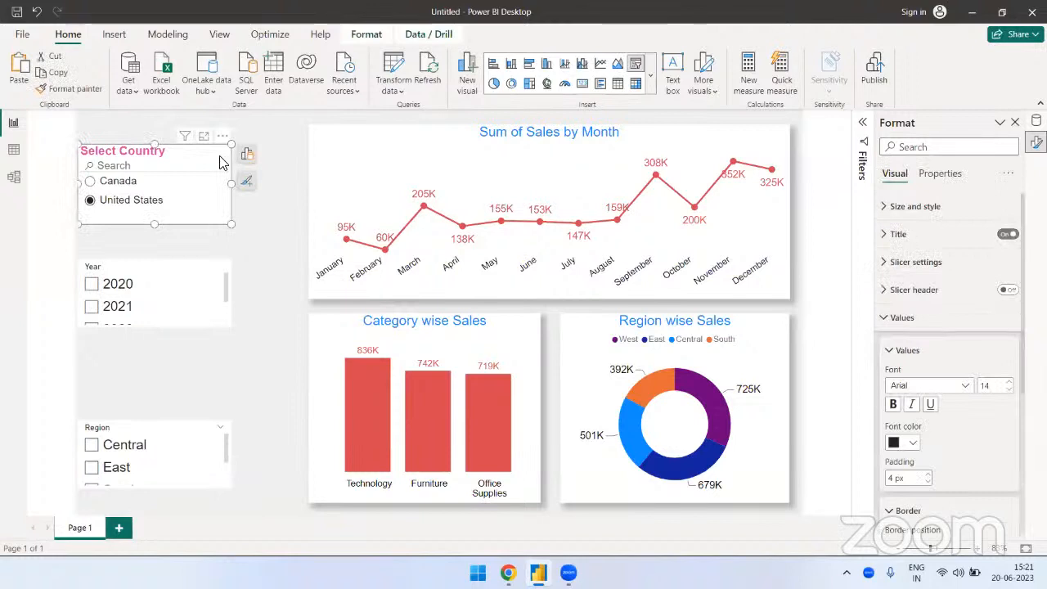
pyautogui.click(88, 95)
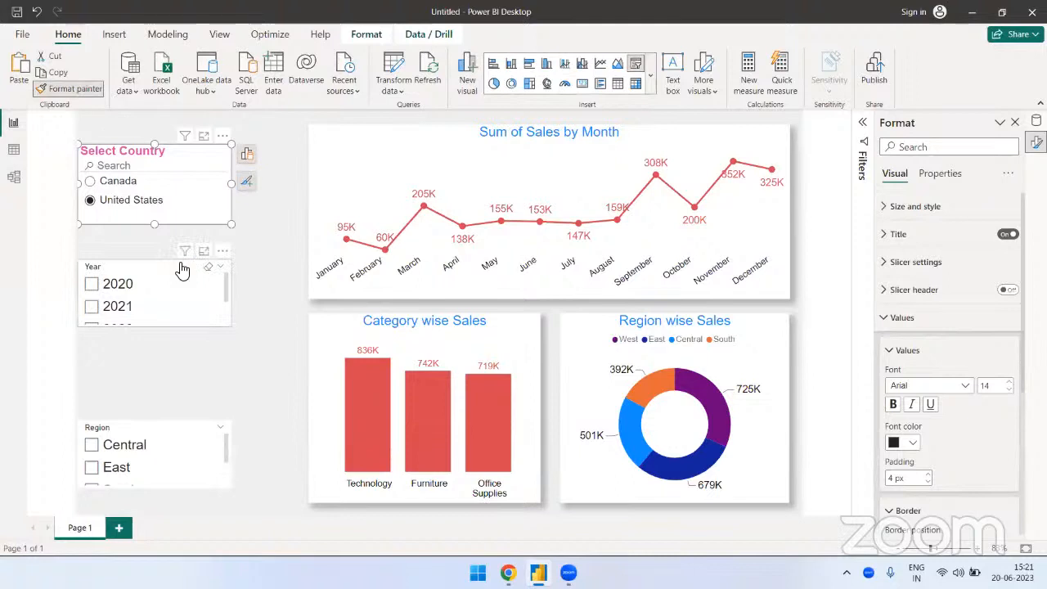
pyautogui.click(187, 271)
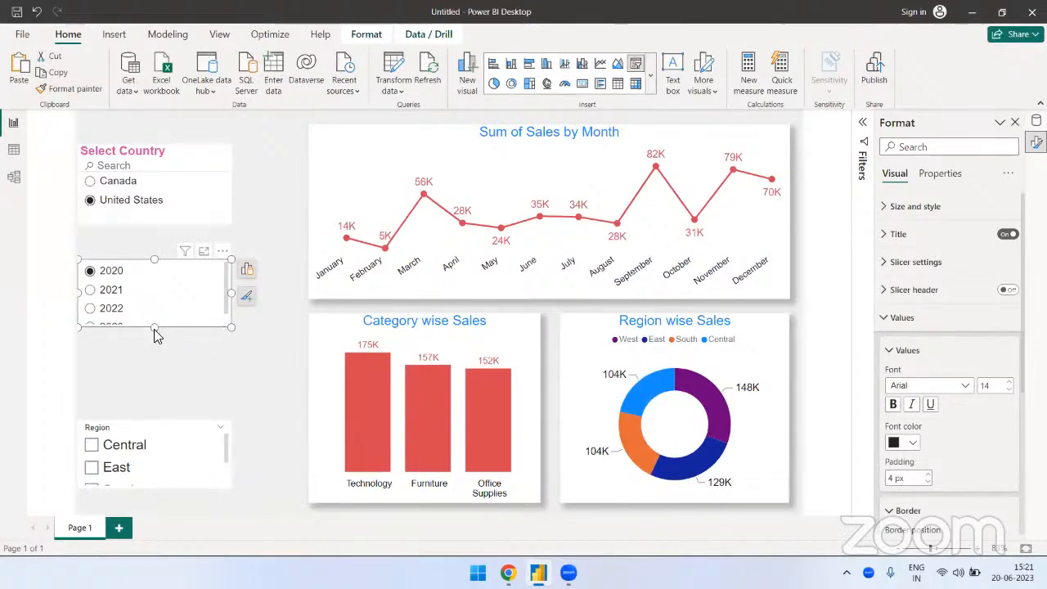
pyautogui.moveTo(153, 329); pyautogui.dragTo(170, 345)
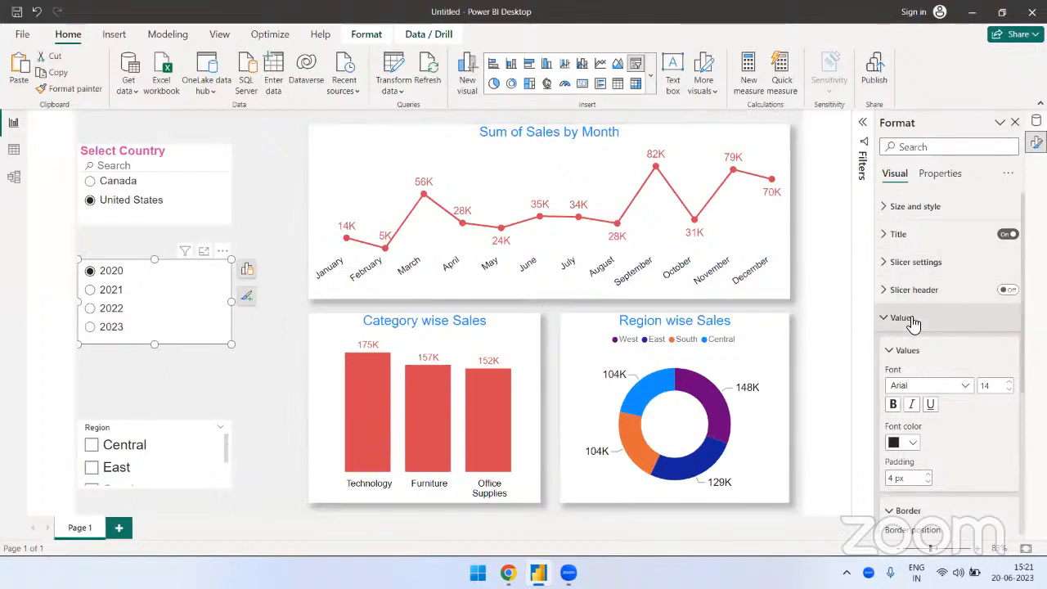
# Step: Title the year slicer "Select Year" and lengthen it downward so all years fit below the title
pyautogui.click(900, 236)
pyautogui.click(926, 302)
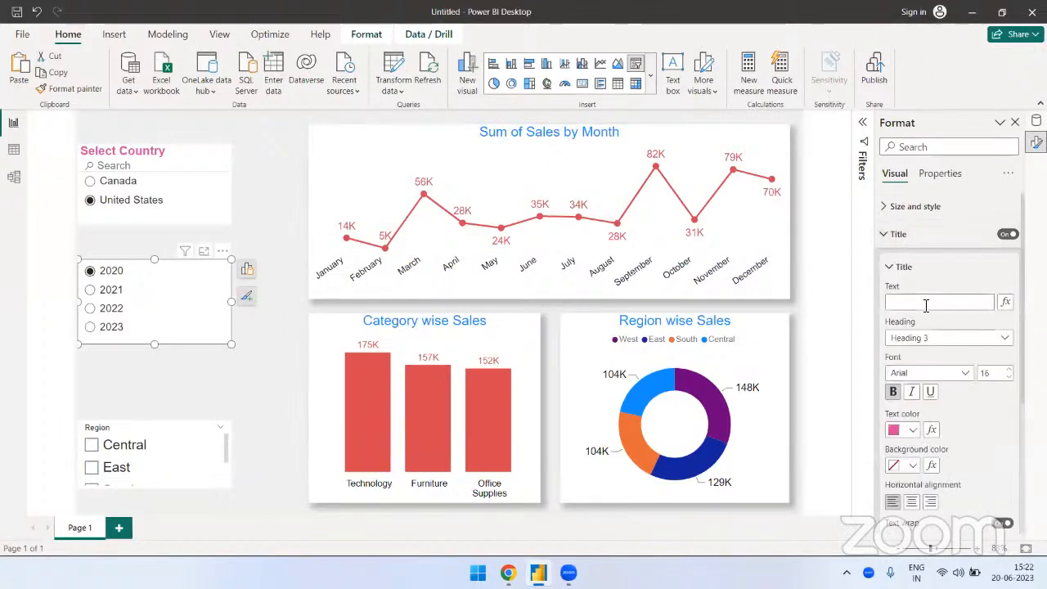
pyautogui.write('Select Year')
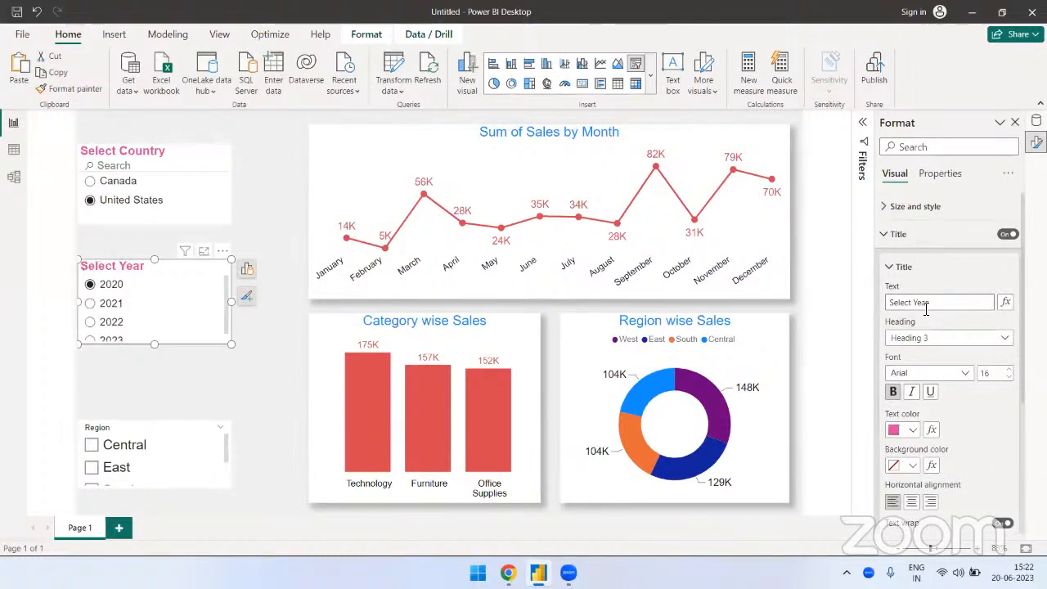
pyautogui.moveTo(153, 344); pyautogui.dragTo(156, 357)
pyautogui.click(158, 364)
pyautogui.click(166, 377)
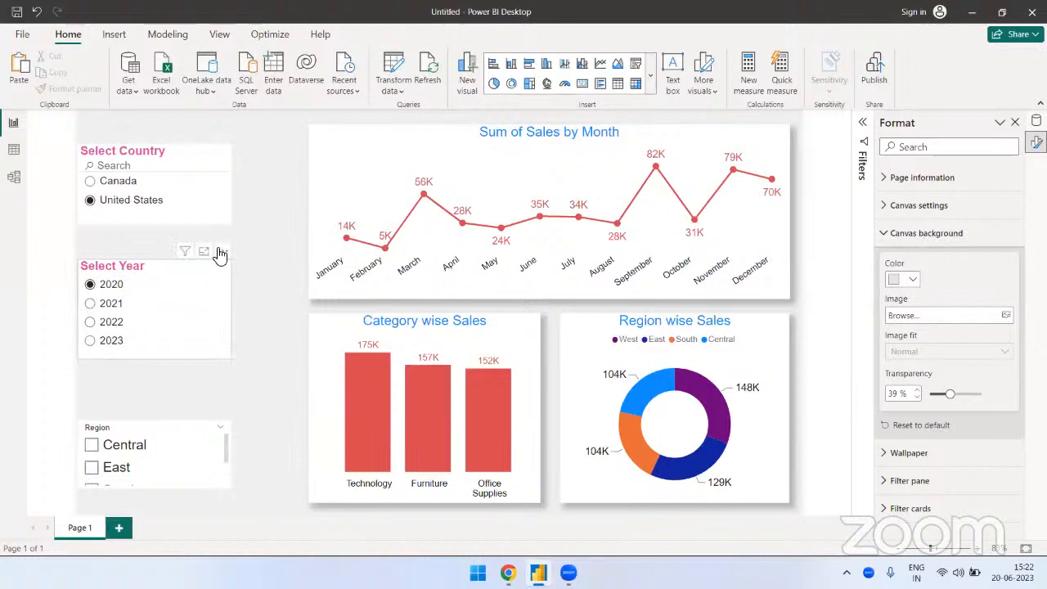
pyautogui.click(221, 253)
pyautogui.click(187, 331)
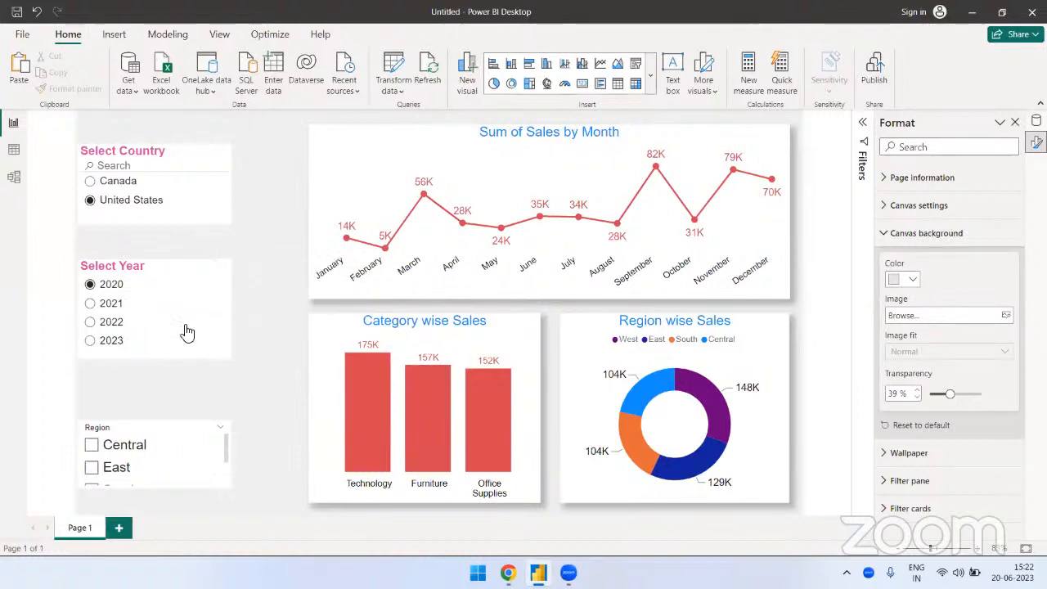
pyautogui.click(187, 328)
pyautogui.click(223, 251)
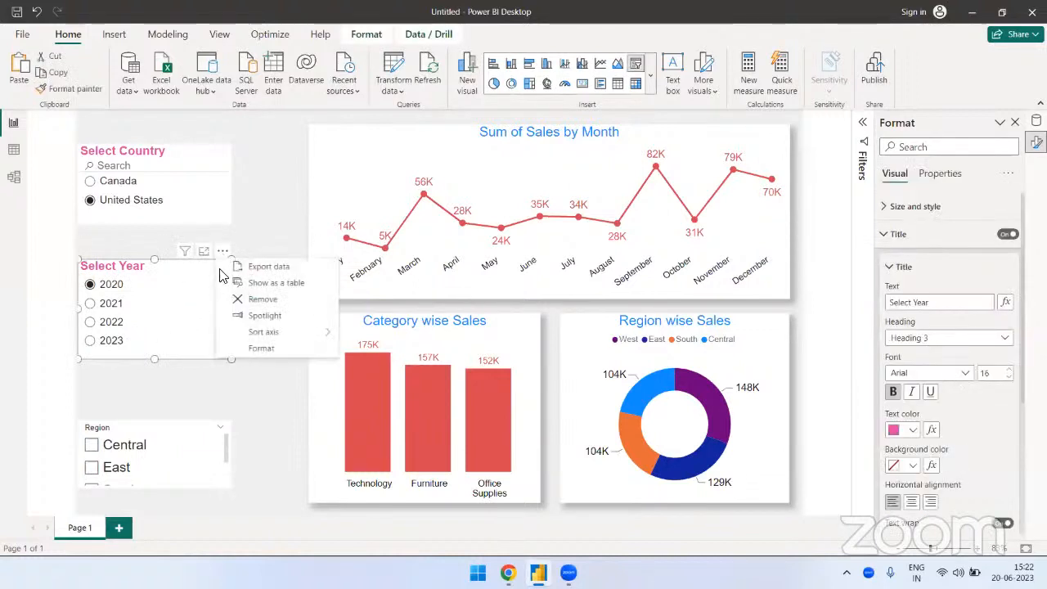
pyautogui.click(210, 289)
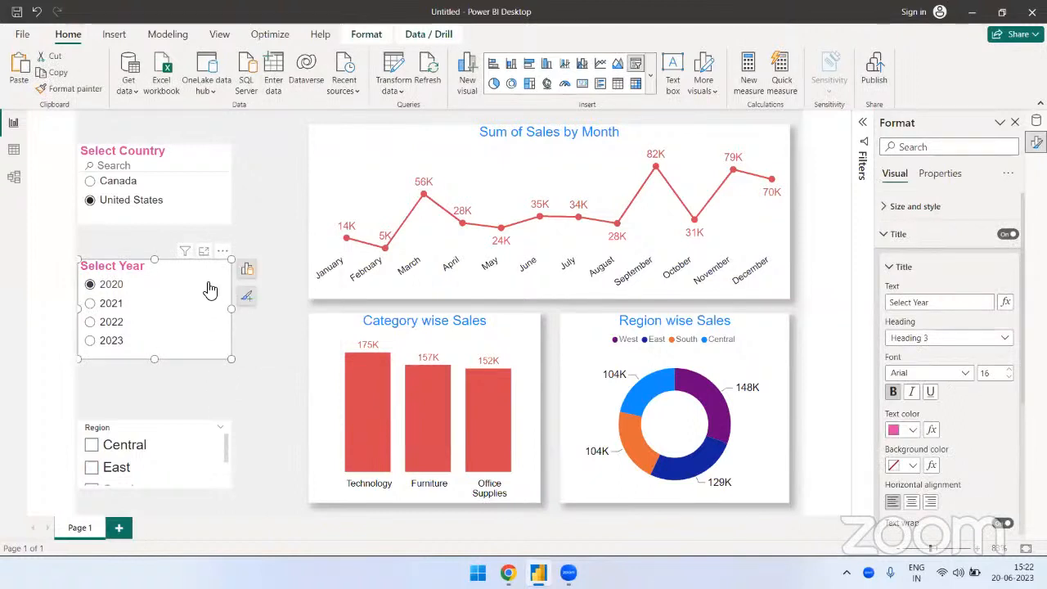
# Step: Change the year slicer's style to Dropdown and turn off its Single select option
pyautogui.click(917, 274)
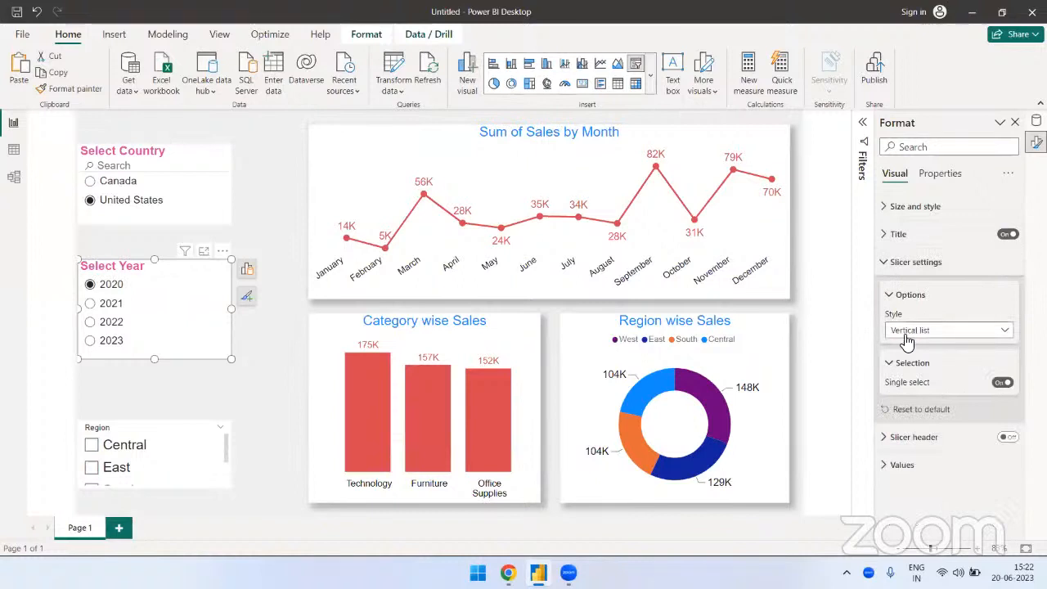
pyautogui.click(912, 335)
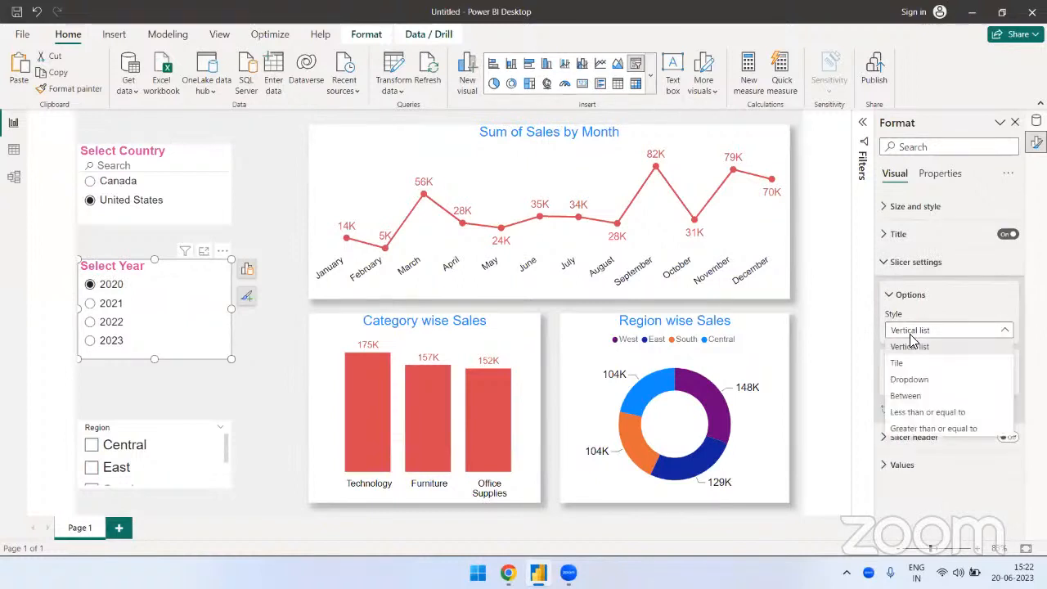
pyautogui.click(909, 380)
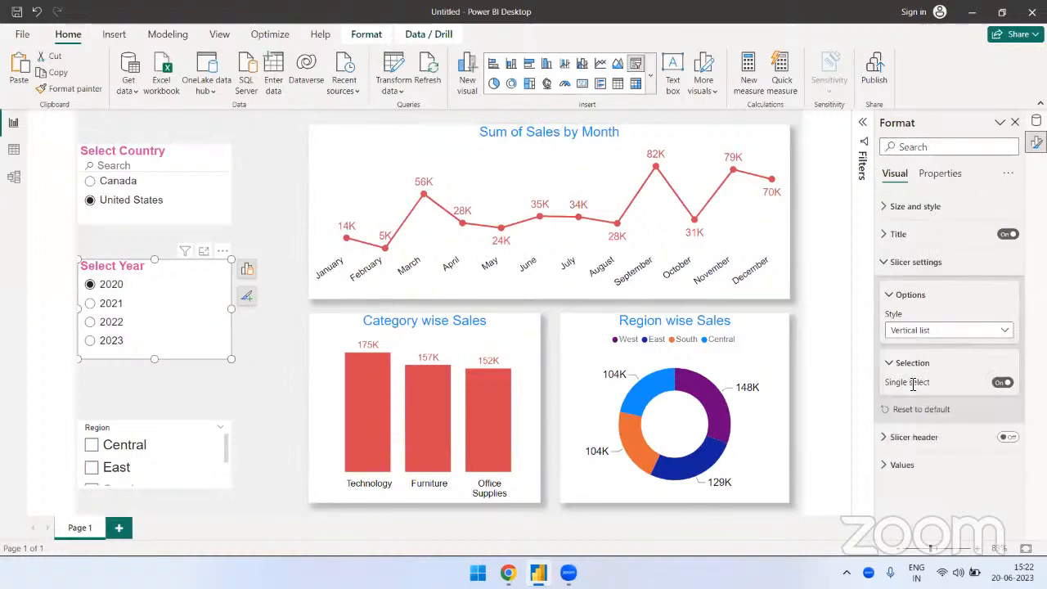
pyautogui.click(1001, 383)
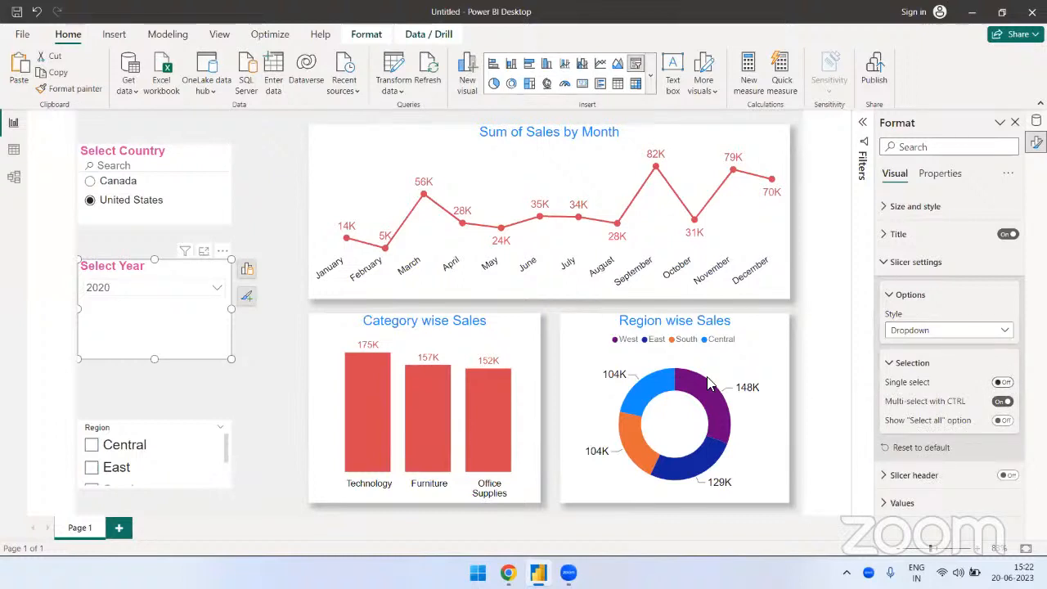
# Step: Test selecting multiple years by choosing 2021 and 2022 in the year slicer's dropdown
pyautogui.click(218, 291)
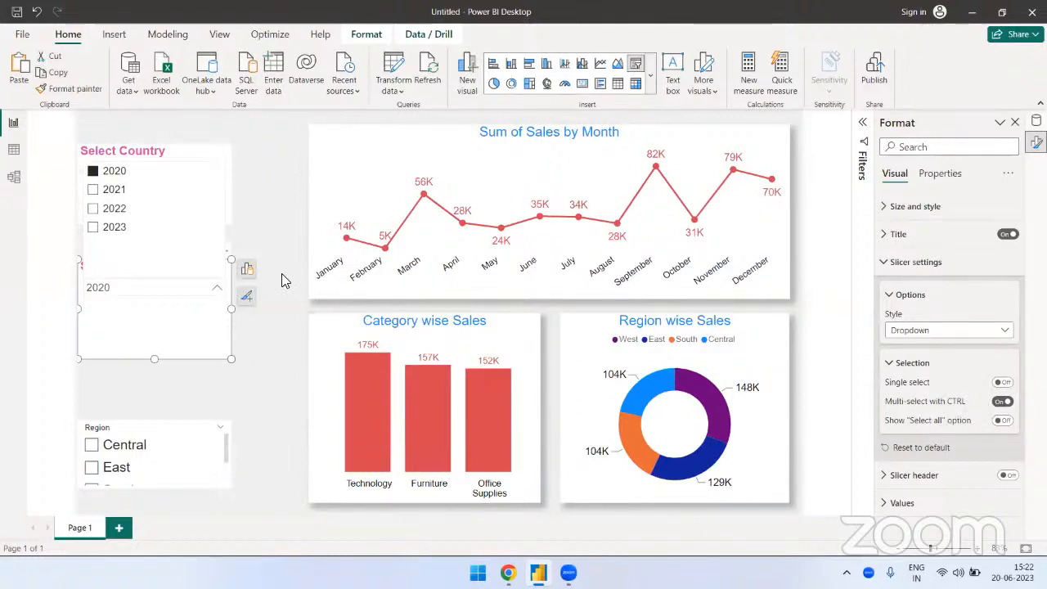
pyautogui.click(111, 210)
pyautogui.click(92, 188)
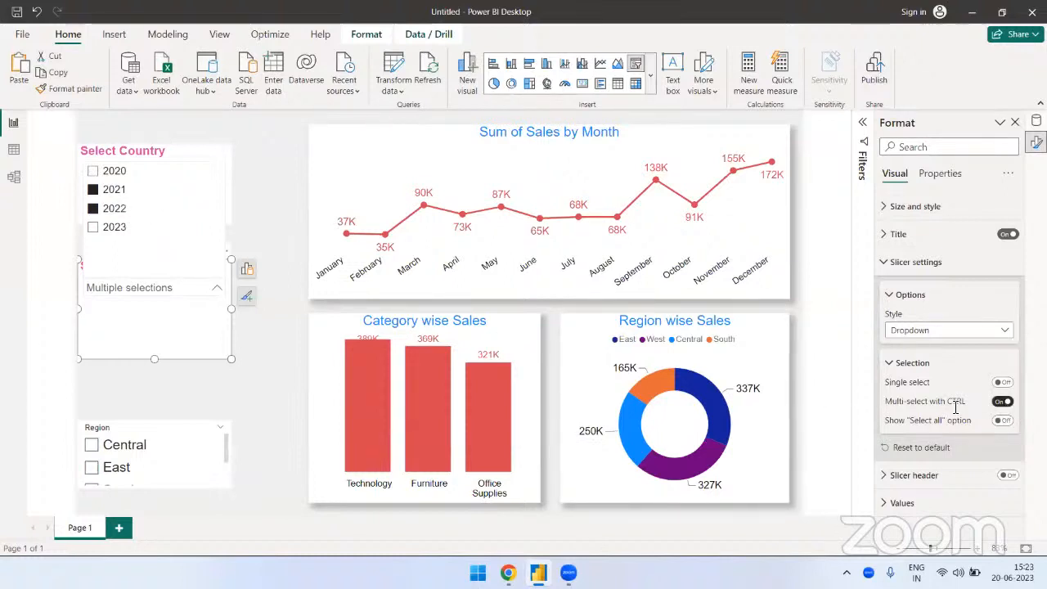
# Step: Turn off Multi-select with CTRL for the year slicer and test it by selecting only 2020 and 2023
pyautogui.click(1004, 402)
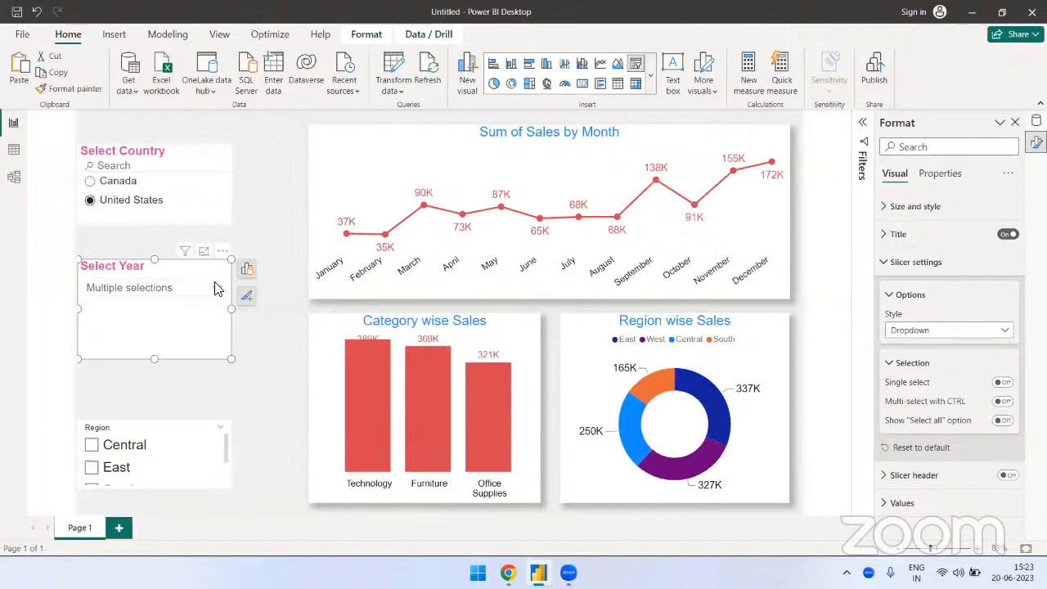
pyautogui.click(272, 359)
pyautogui.click(159, 296)
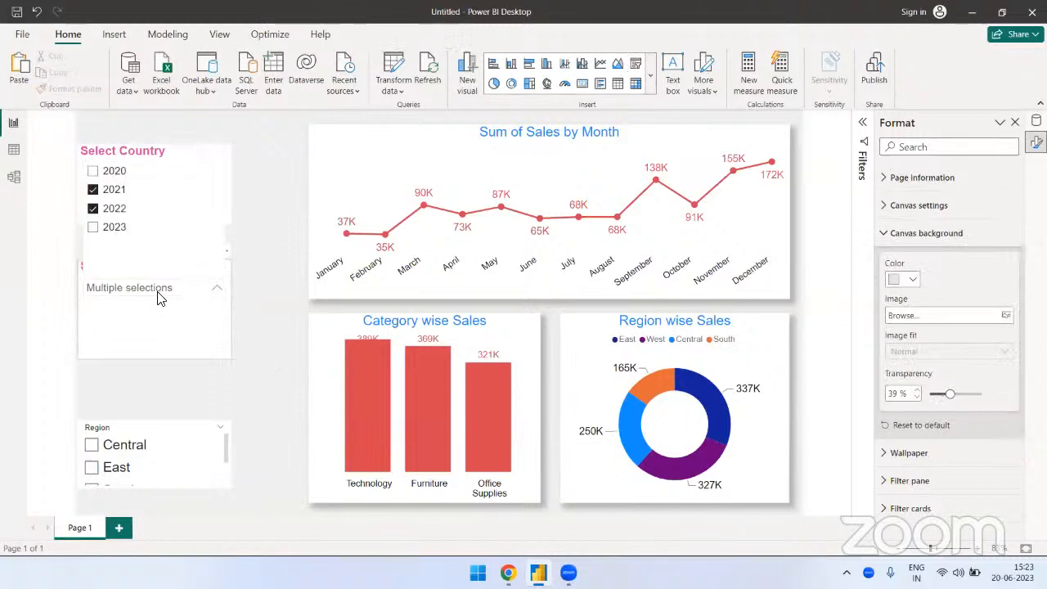
pyautogui.click(92, 189)
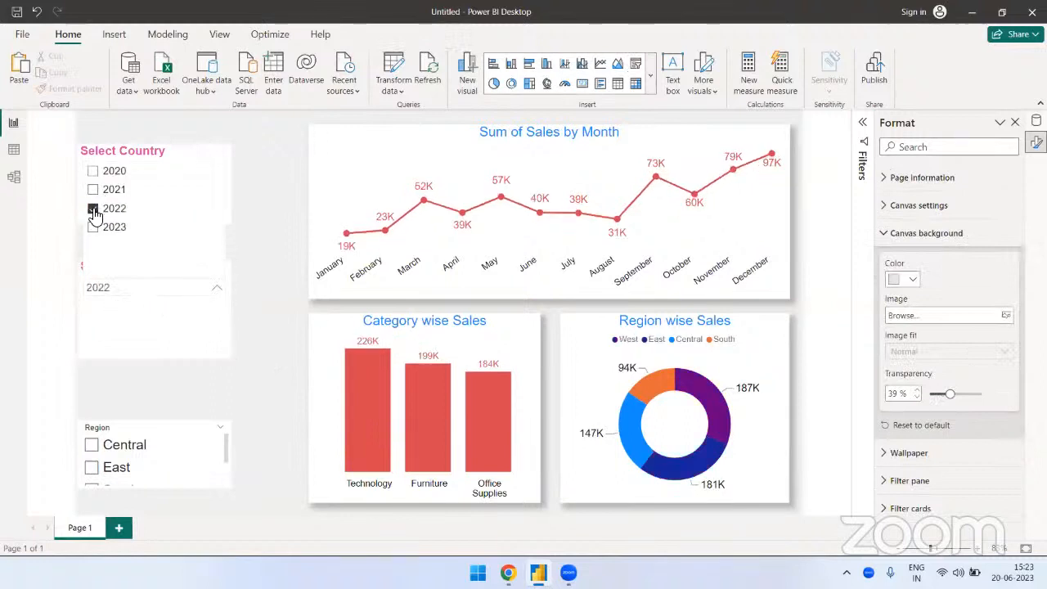
pyautogui.click(94, 228)
pyautogui.keyDown('ctrl'); pyautogui.click(93, 170); pyautogui.keyUp('ctrl')
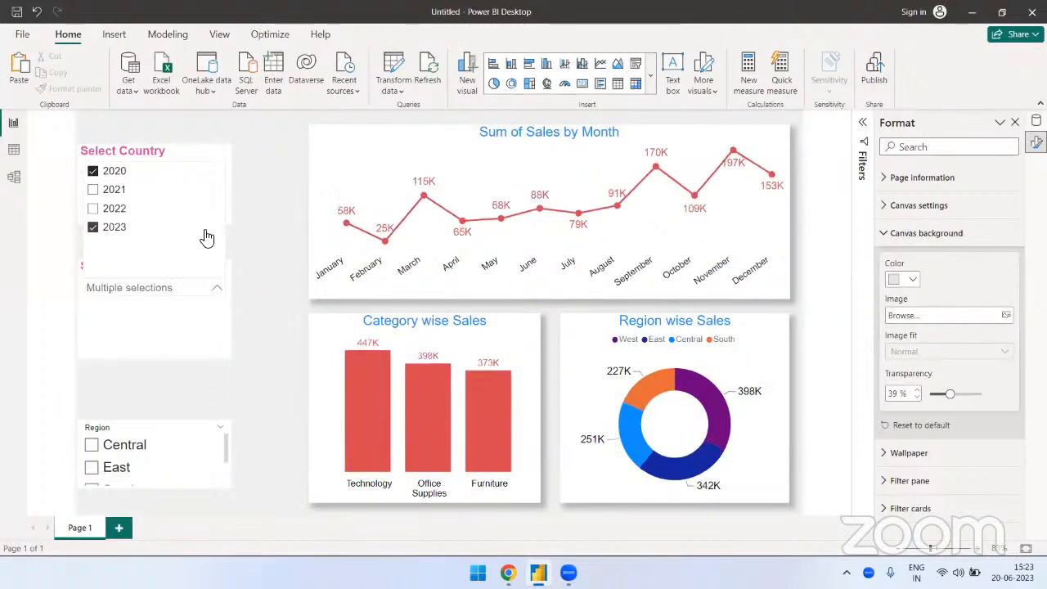
pyautogui.click(257, 322)
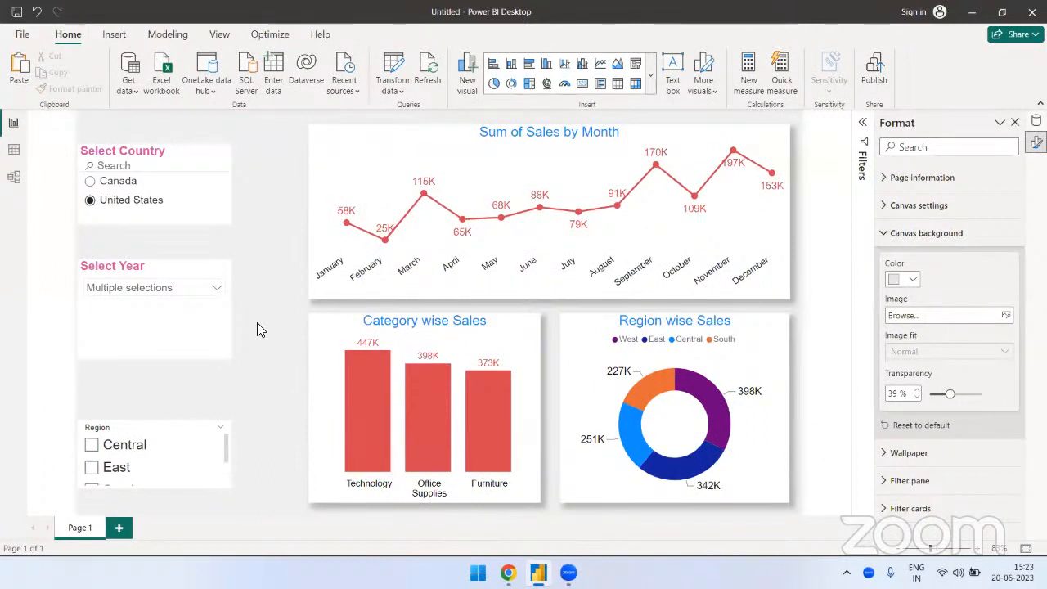
pyautogui.click(204, 270)
pyautogui.click(223, 250)
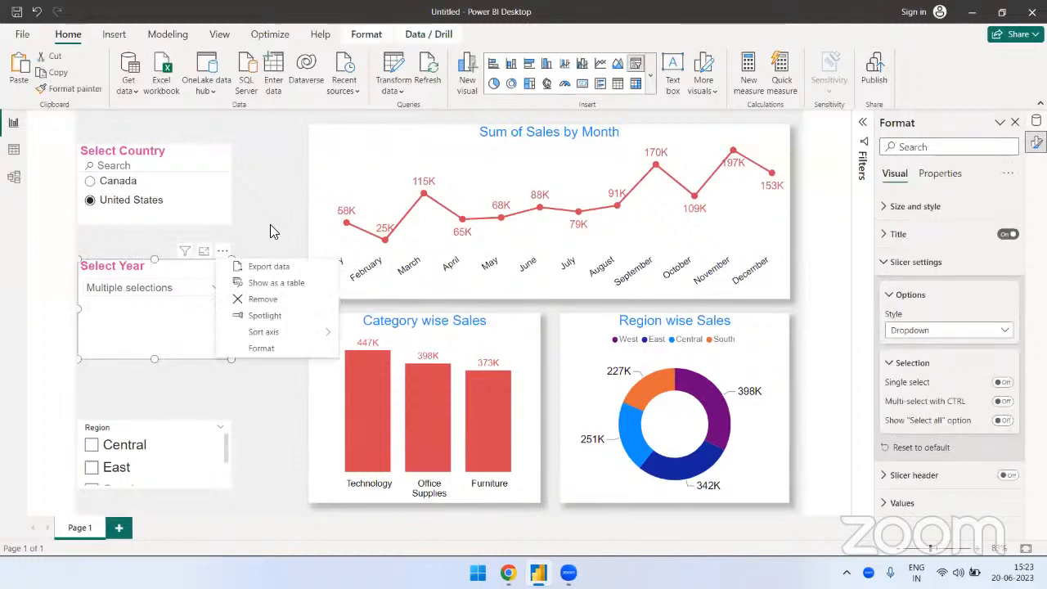
pyautogui.click(247, 247)
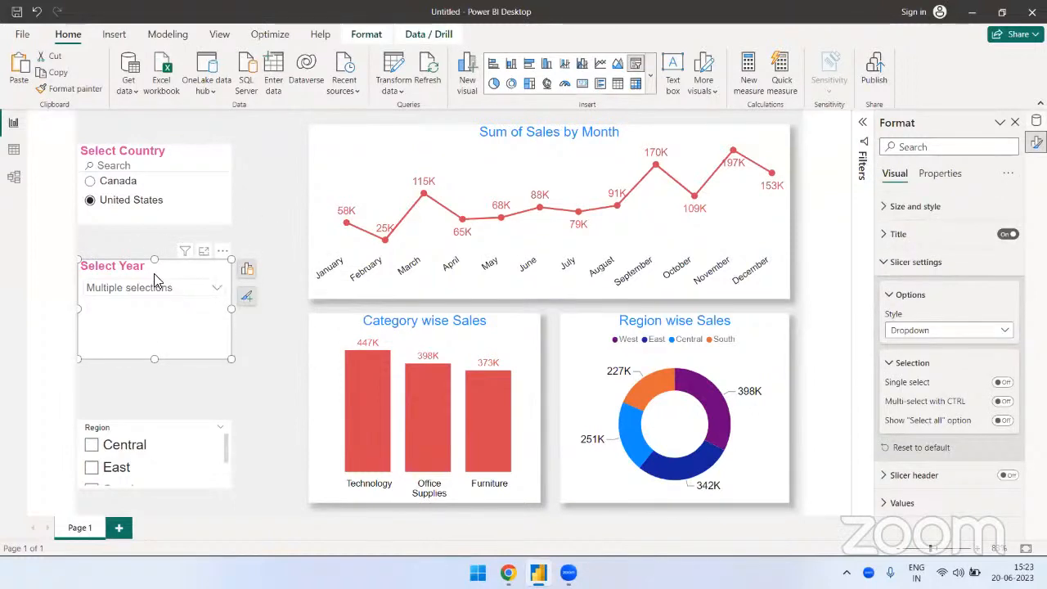
# Step: Enable the "Select all" option for the year slicer and use it to select every year
pyautogui.click(181, 288)
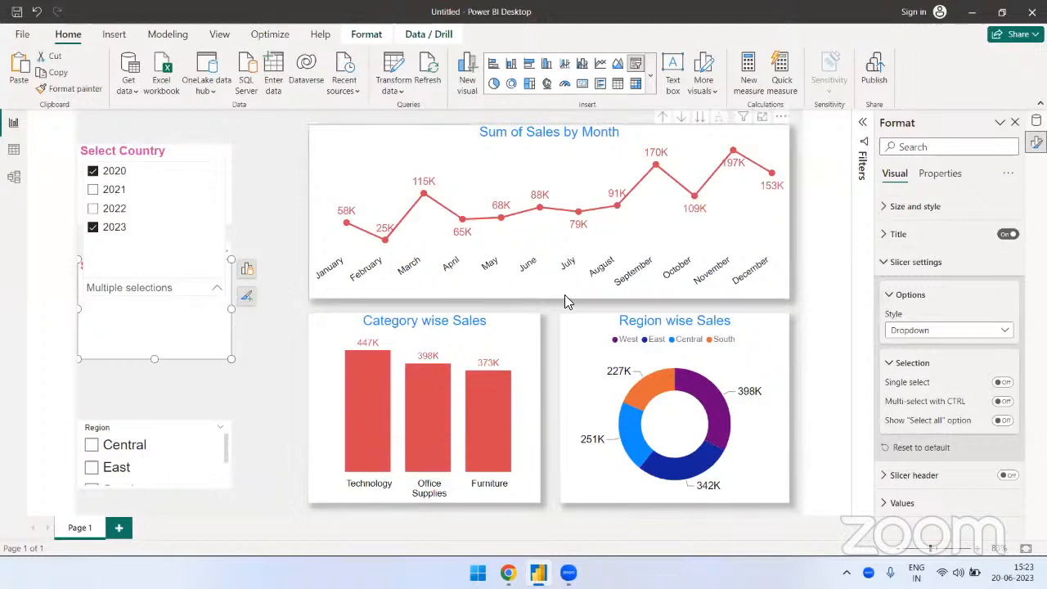
pyautogui.click(1001, 422)
pyautogui.click(1001, 422)
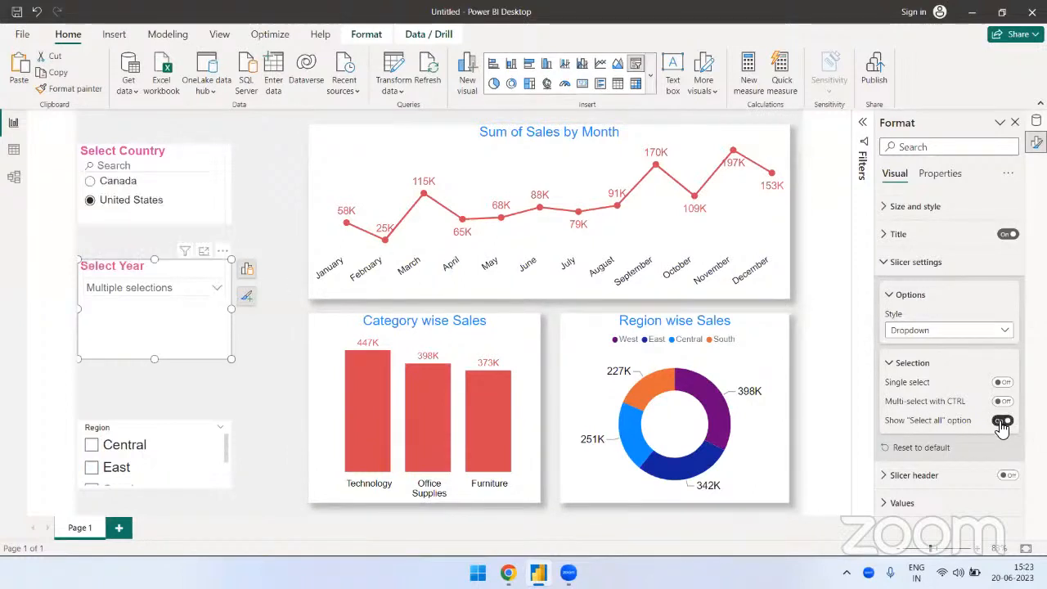
pyautogui.click(163, 291)
pyautogui.click(93, 170)
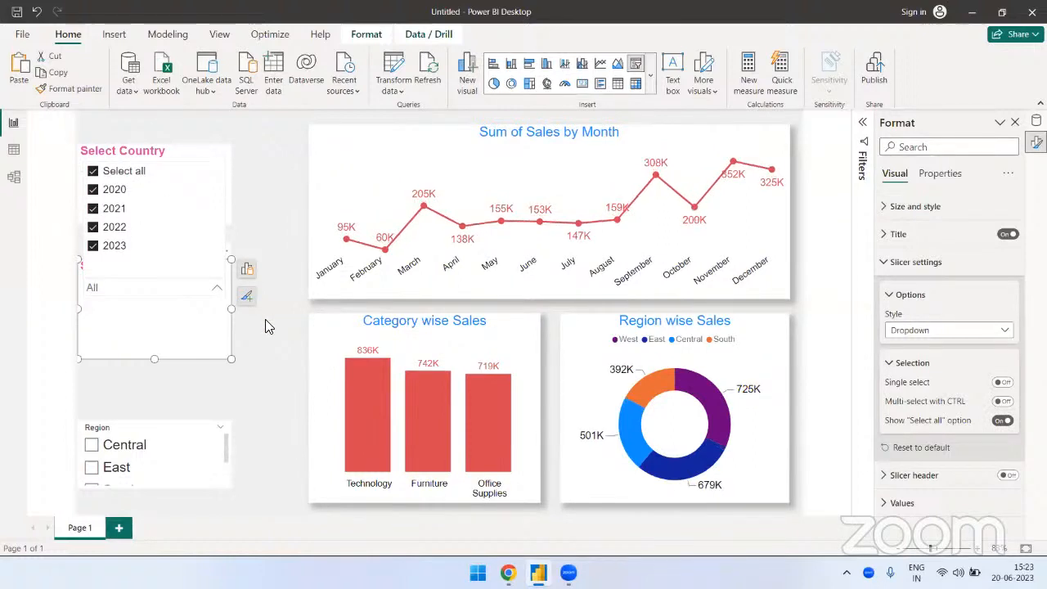
pyautogui.click(259, 359)
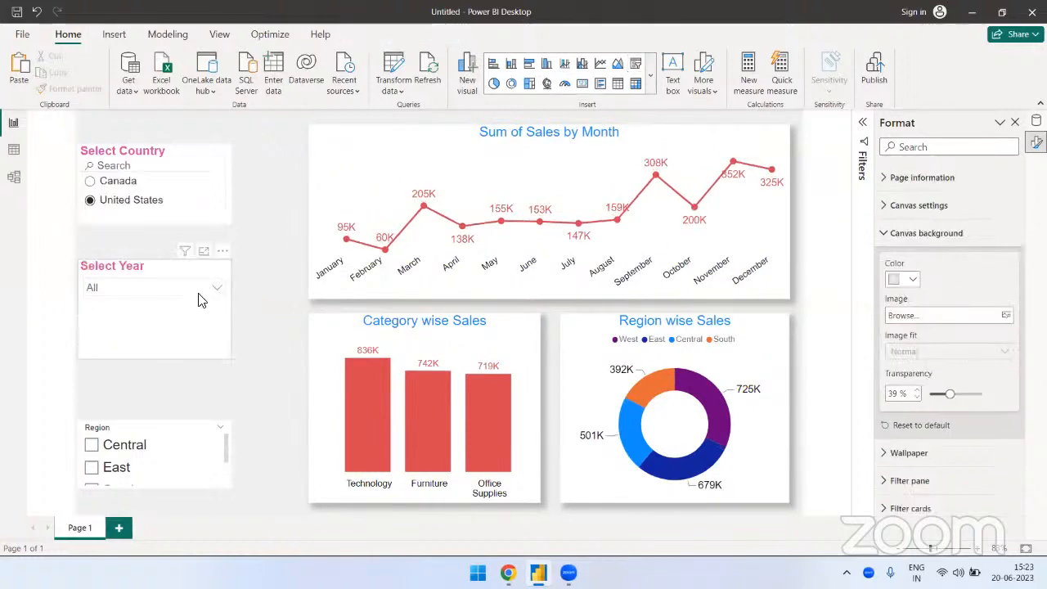
# Step: Test the year slicer's Select all entry by clearing and reselecting all years, ending with it cleared
pyautogui.click(152, 287)
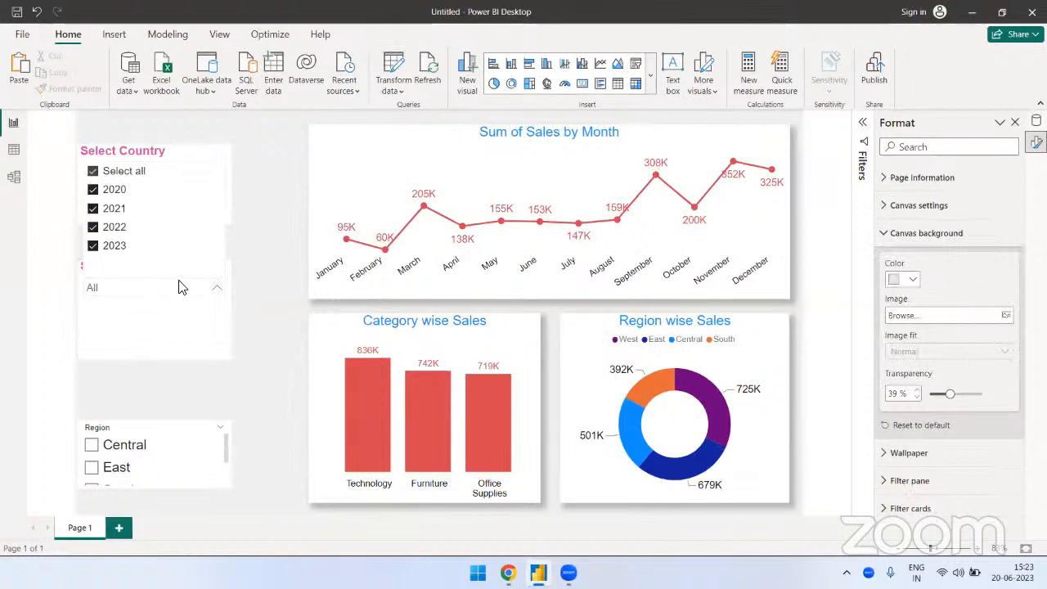
pyautogui.click(93, 171)
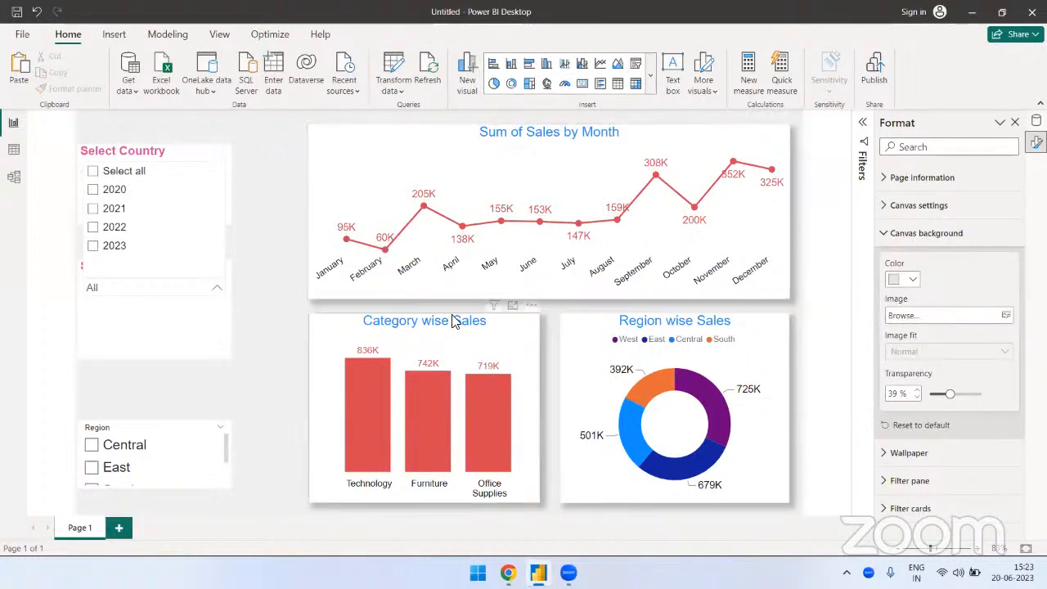
pyautogui.click(92, 172)
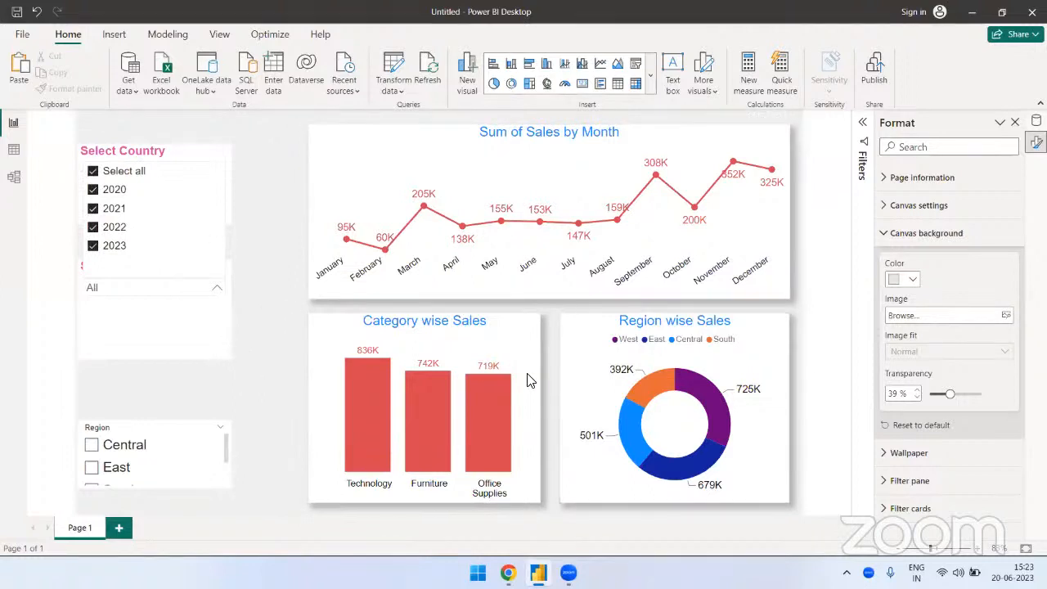
pyautogui.click(92, 171)
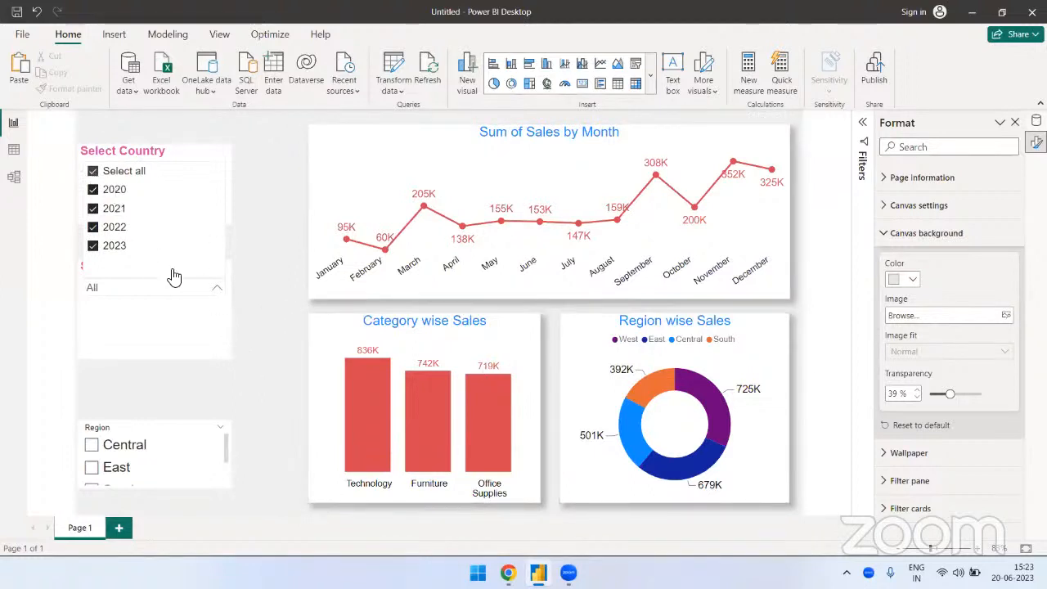
pyautogui.click(260, 348)
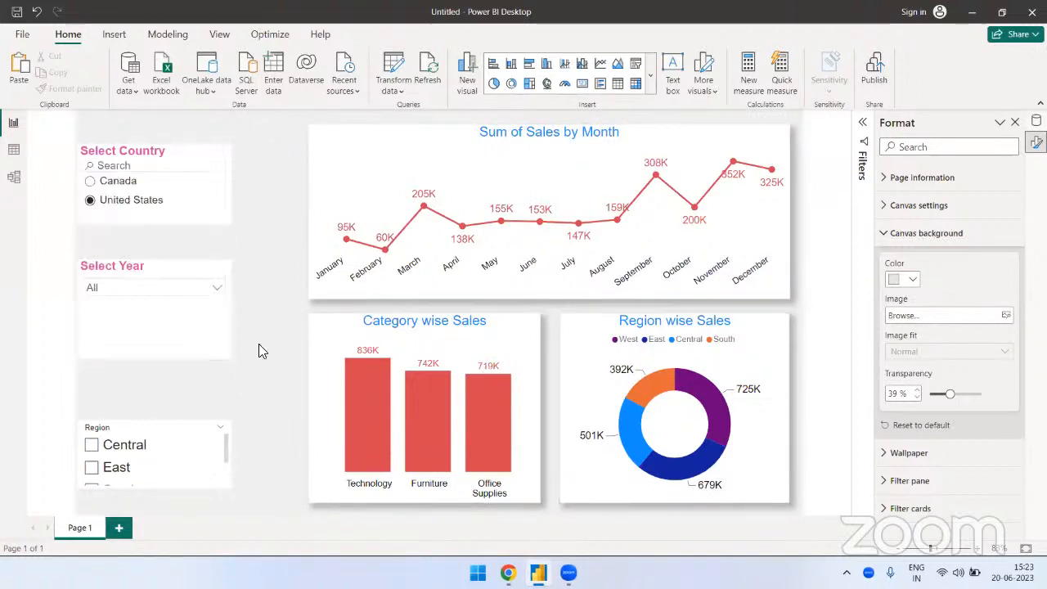
# Step: Shorten the year slicer to just below its dropdown field and open its list of years
pyautogui.click(176, 357)
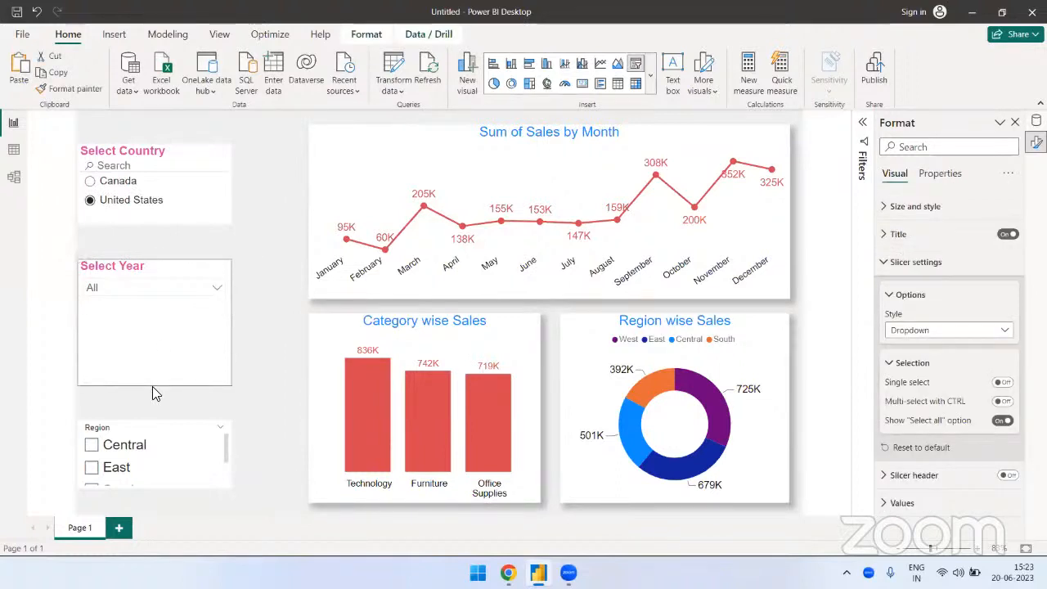
pyautogui.moveTo(153, 360); pyautogui.dragTo(183, 312)
pyautogui.click(217, 293)
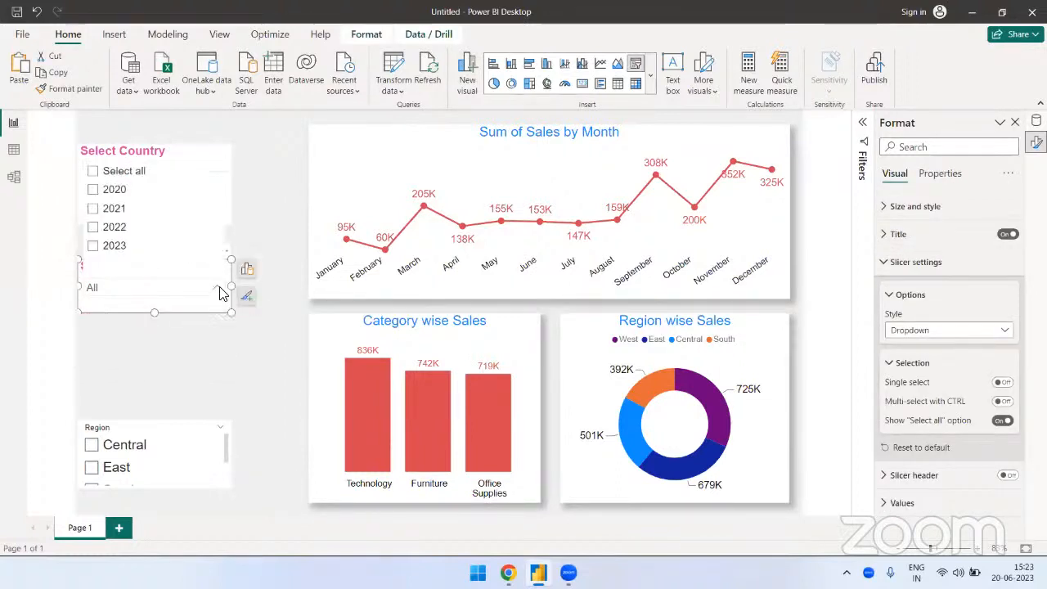
# Step: Test the year slicer by selecting 2021 and 2023 together, and restore it to all years
pyautogui.click(93, 210)
pyautogui.click(93, 246)
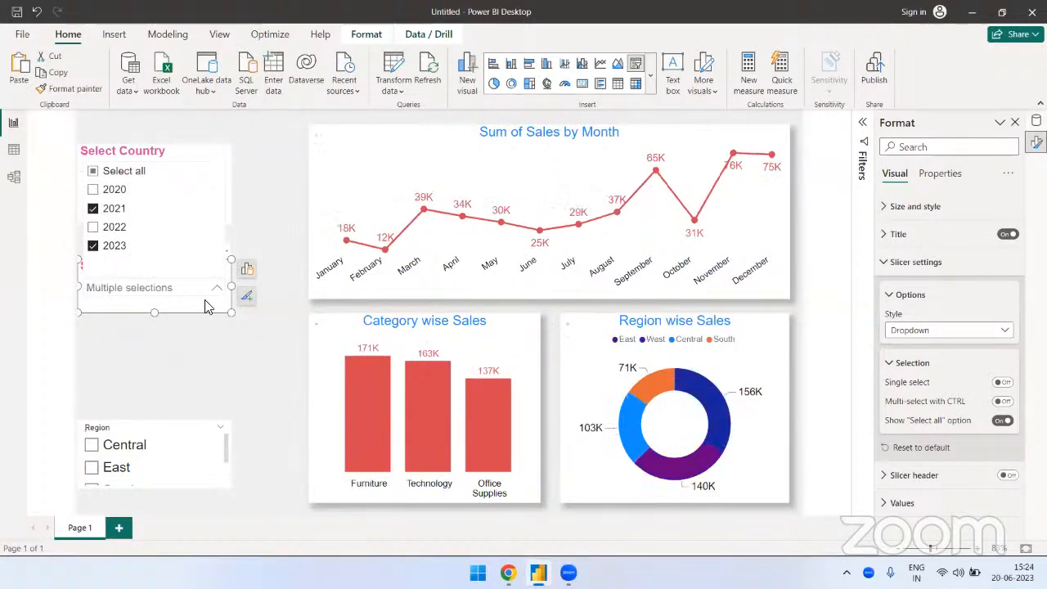
pyautogui.click(225, 346)
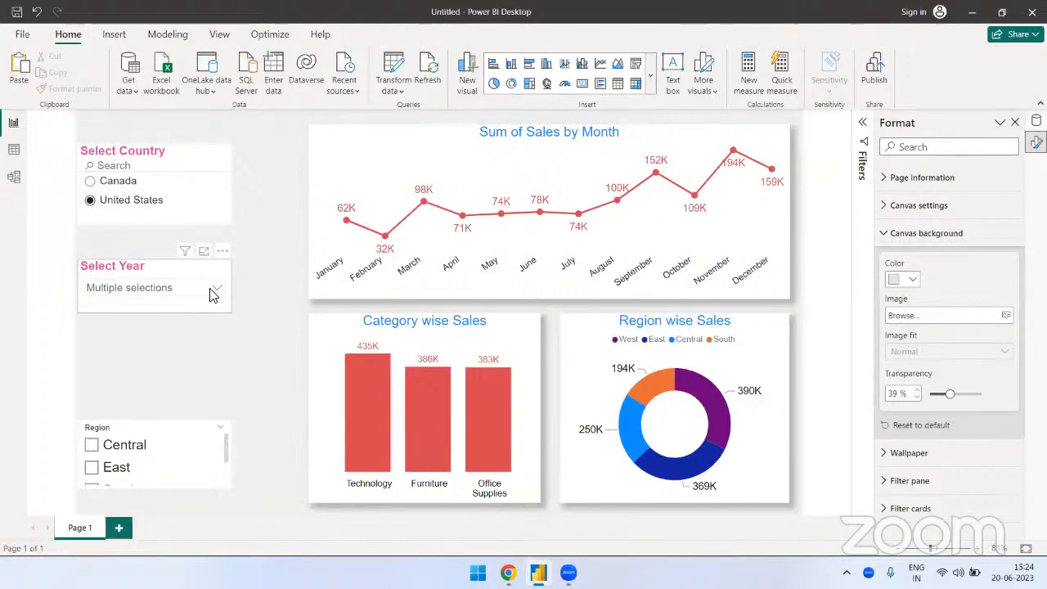
pyautogui.click(216, 291)
pyautogui.click(93, 172)
pyautogui.click(206, 347)
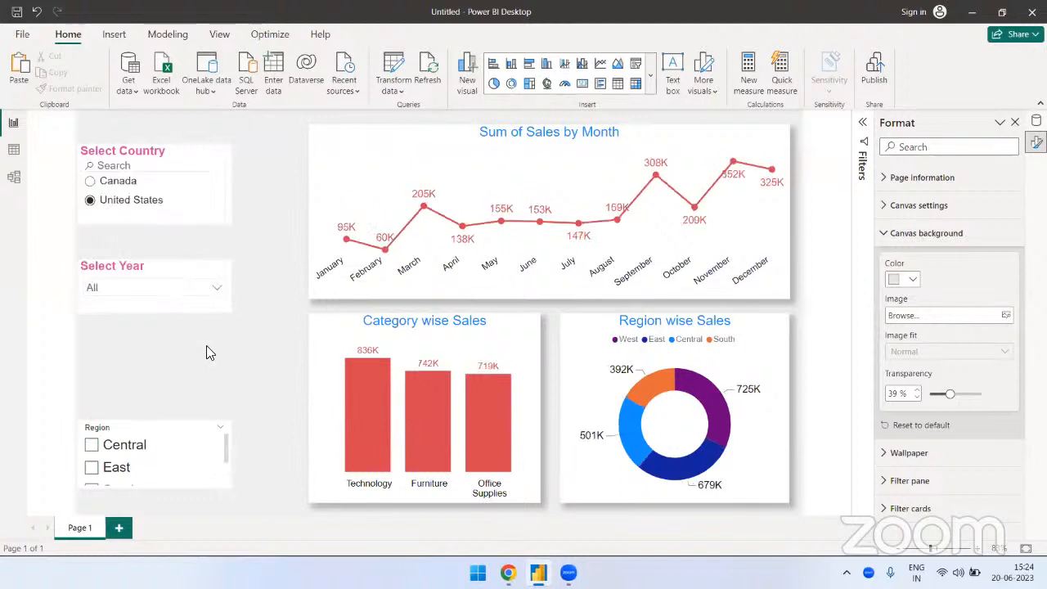
# Step: Copy the year slicer's formatting to the Region slicer with Format painter and enlarge the Region slicer to fit its full list
pyautogui.click(181, 309)
pyautogui.click(70, 94)
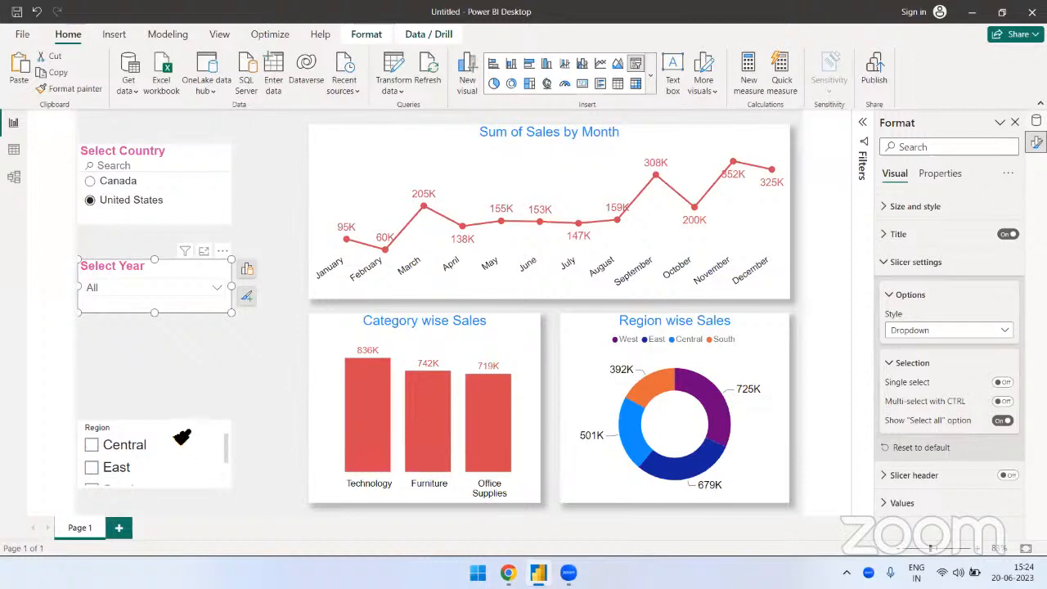
pyautogui.click(176, 432)
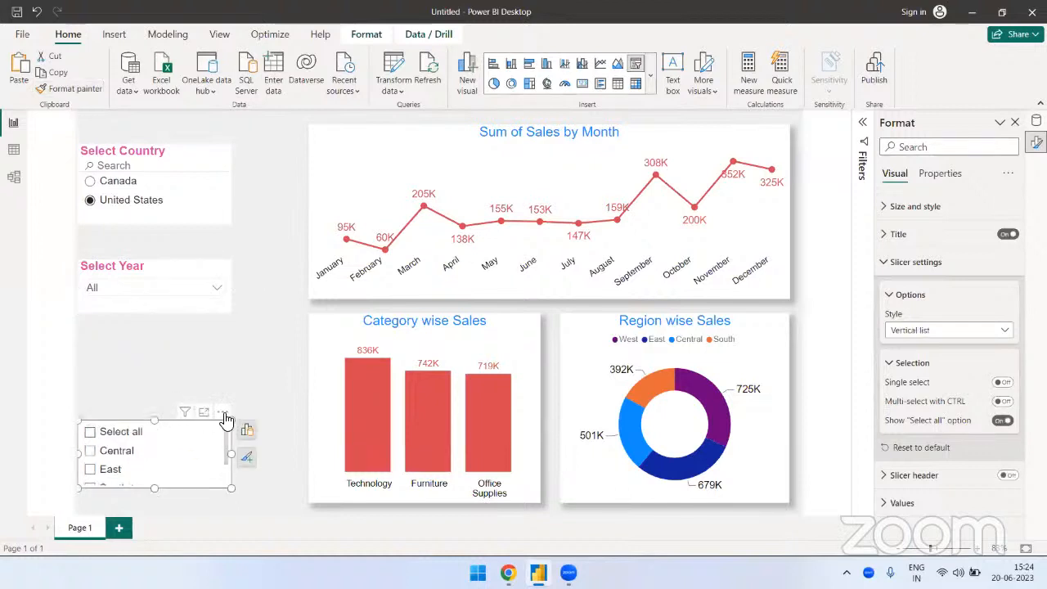
pyautogui.moveTo(225, 419); pyautogui.dragTo(220, 366)
pyautogui.moveTo(232, 436); pyautogui.dragTo(244, 484)
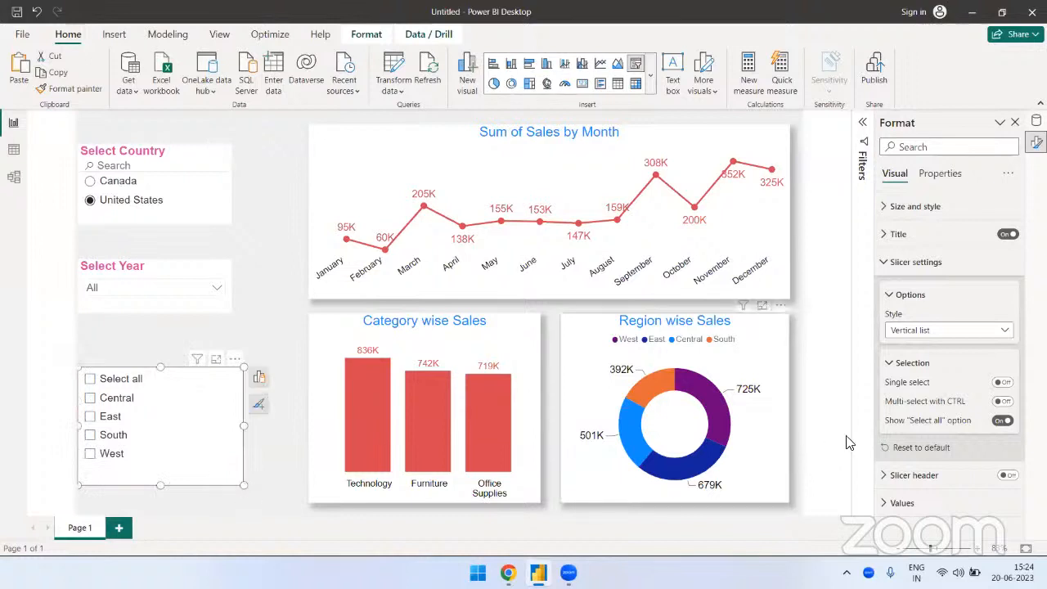
# Step: Turn off the "Select all" option and the title of the Region slicer
pyautogui.click(1002, 422)
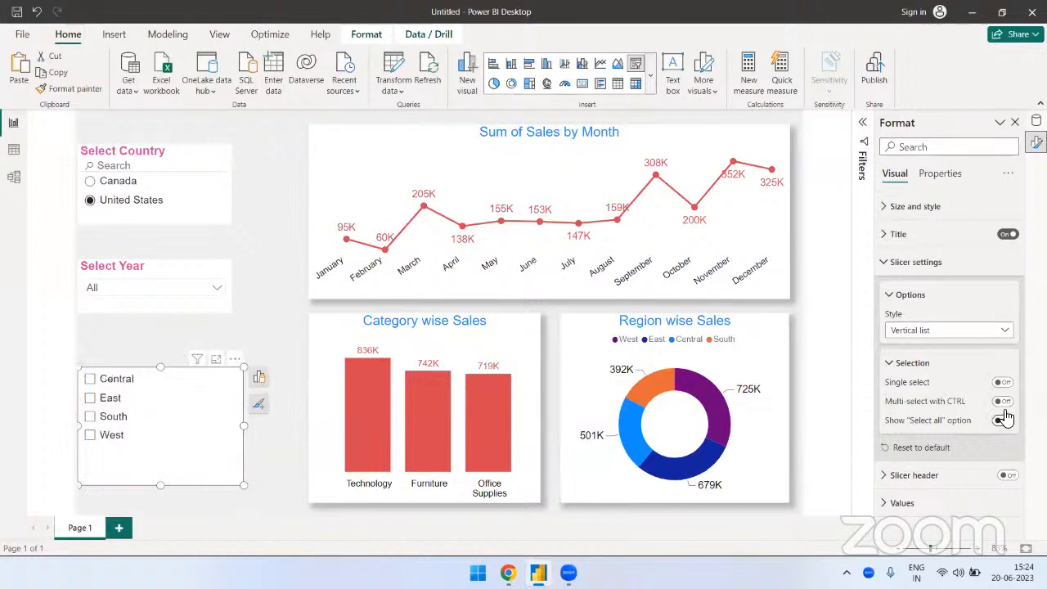
pyautogui.click(913, 263)
pyautogui.click(909, 239)
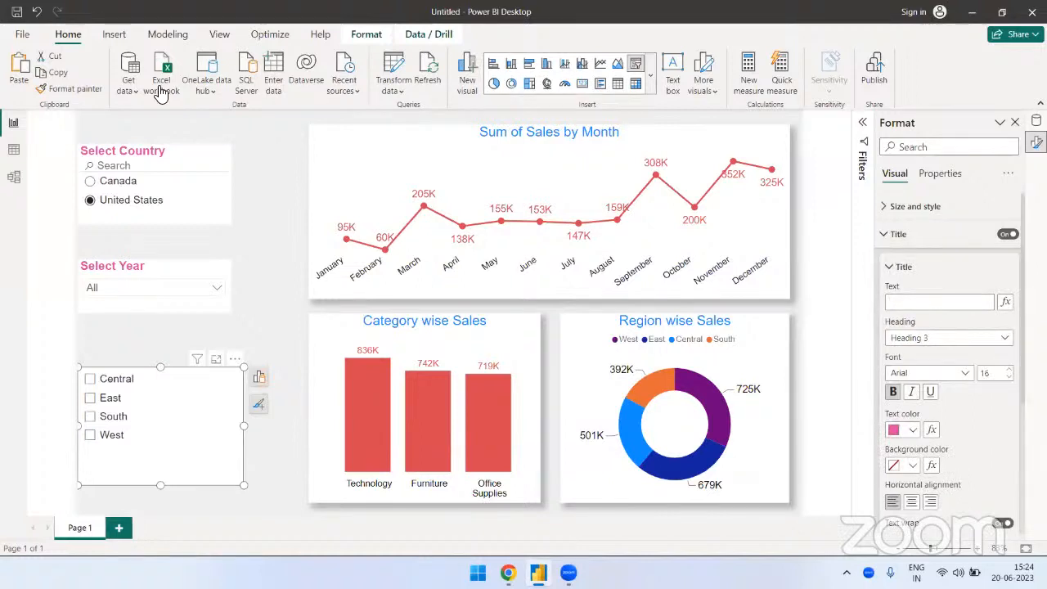
pyautogui.click(1007, 234)
pyautogui.click(961, 235)
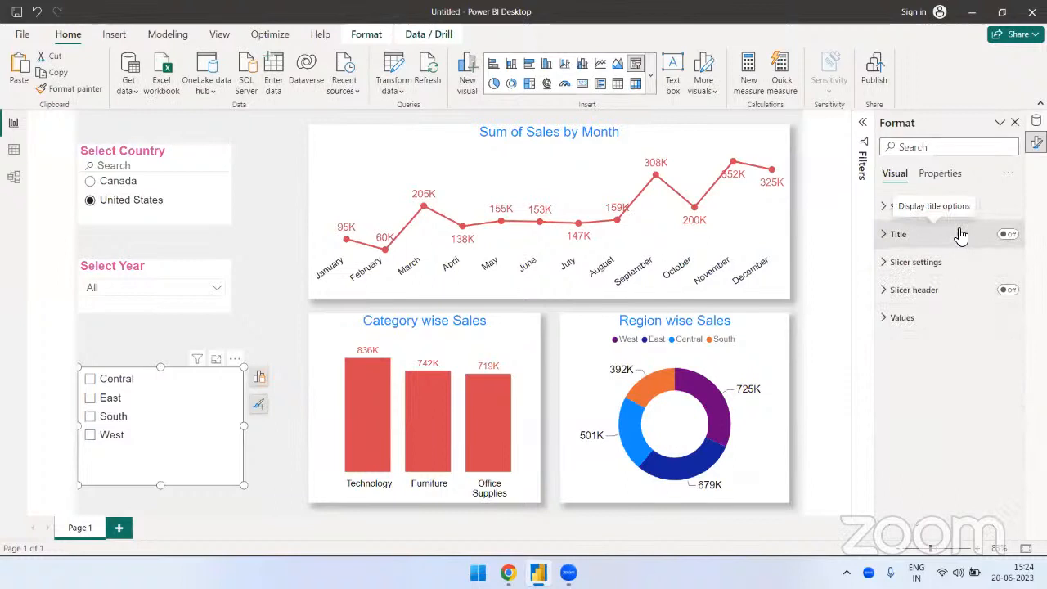
# Step: Change the Region slicer's style to Tile
pyautogui.click(948, 262)
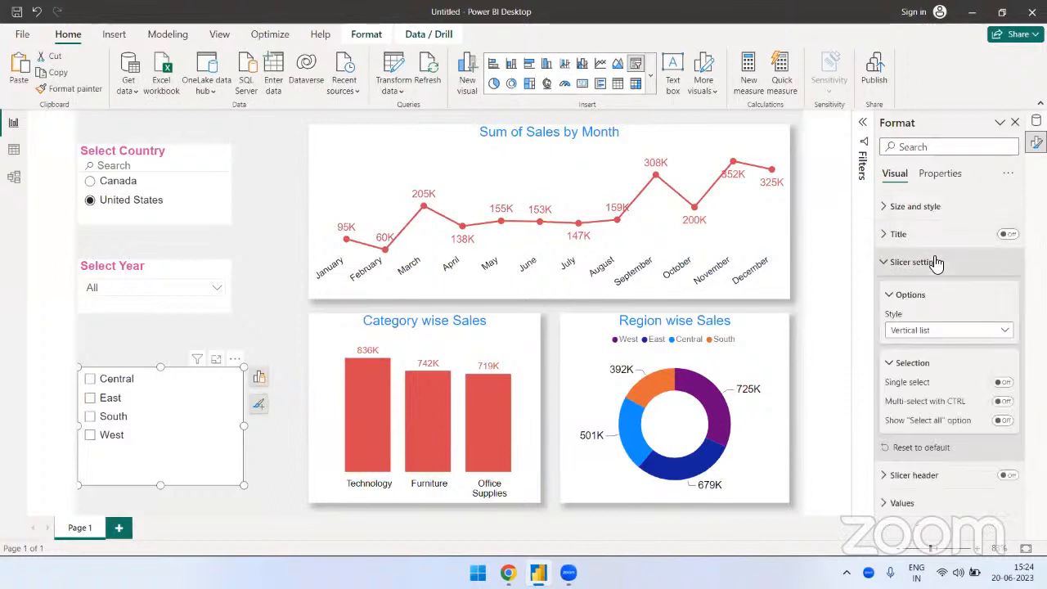
pyautogui.click(958, 332)
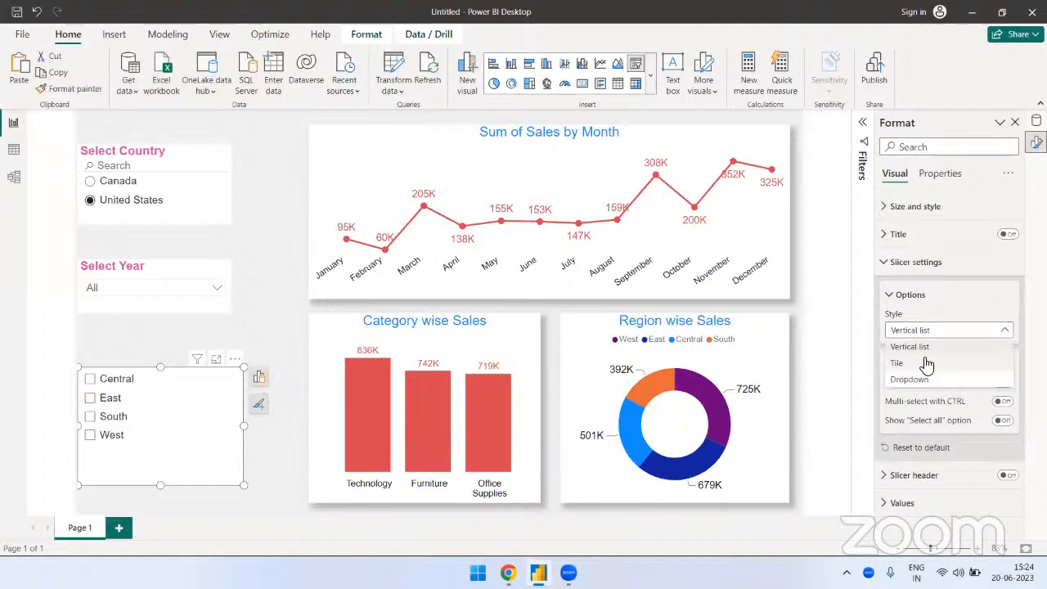
pyautogui.click(926, 363)
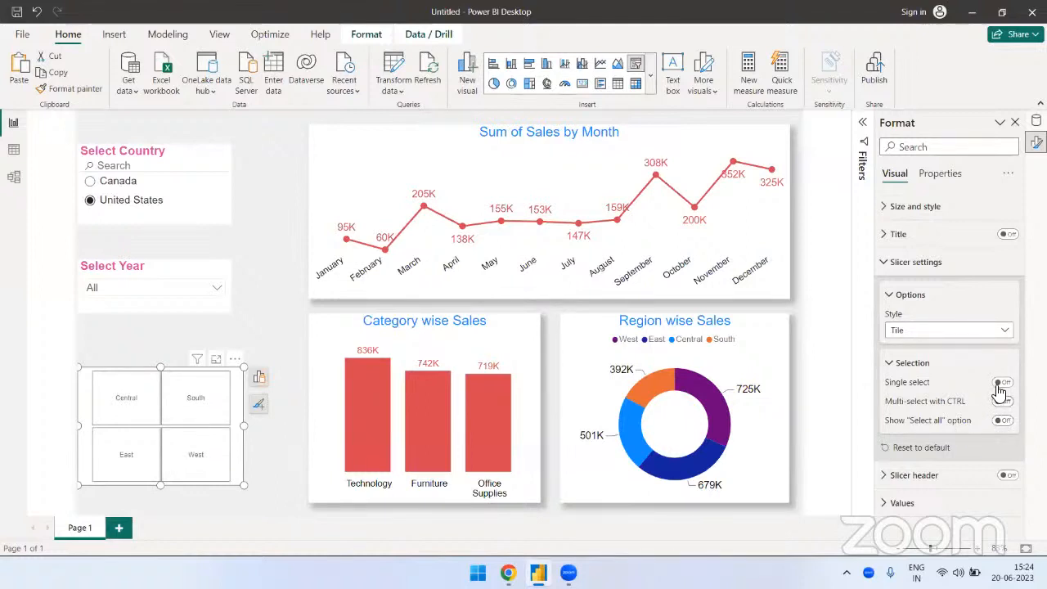
pyautogui.click(923, 267)
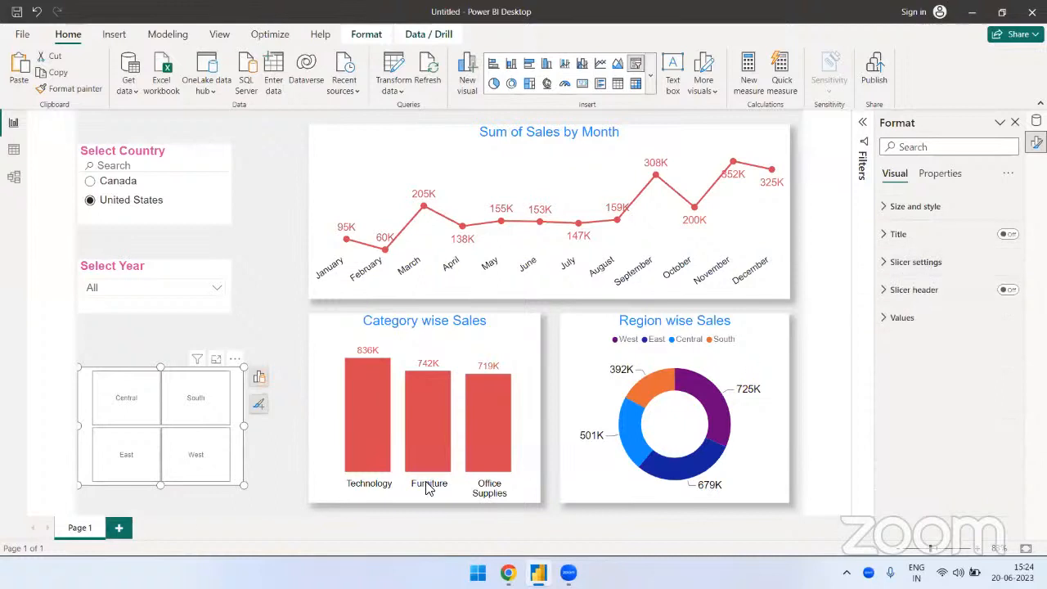
# Step: Test the Region tiles by selecting Central and West together, and clear both selections
pyautogui.click(210, 514)
pyautogui.click(156, 423)
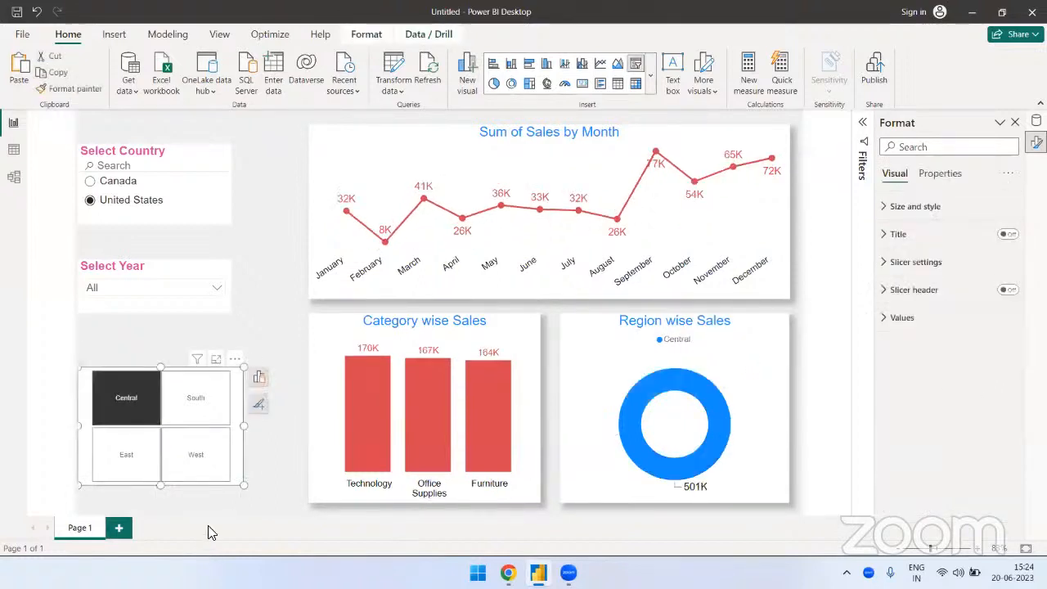
pyautogui.keyDown('ctrl'); pyautogui.click(203, 458); pyautogui.keyUp('ctrl')
pyautogui.click(281, 512)
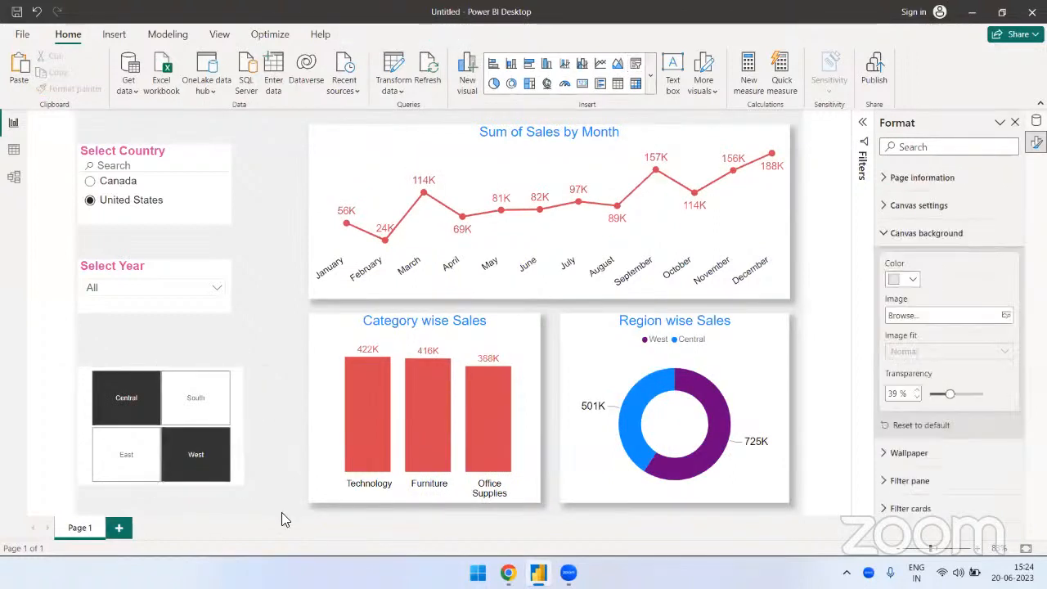
pyautogui.keyDown('ctrl'); pyautogui.click(222, 454); pyautogui.keyUp('ctrl')
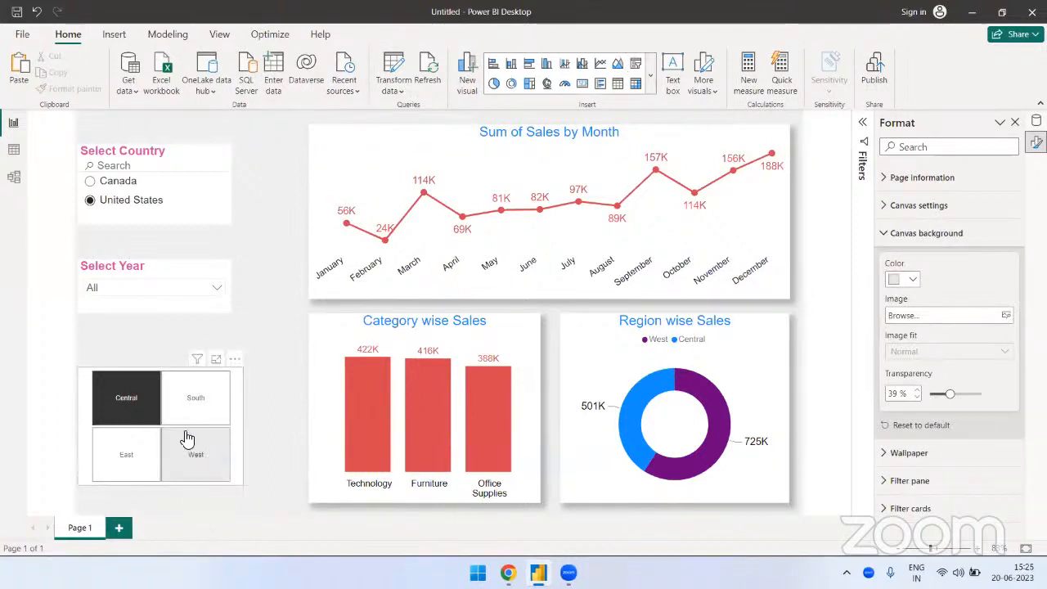
pyautogui.click(146, 409)
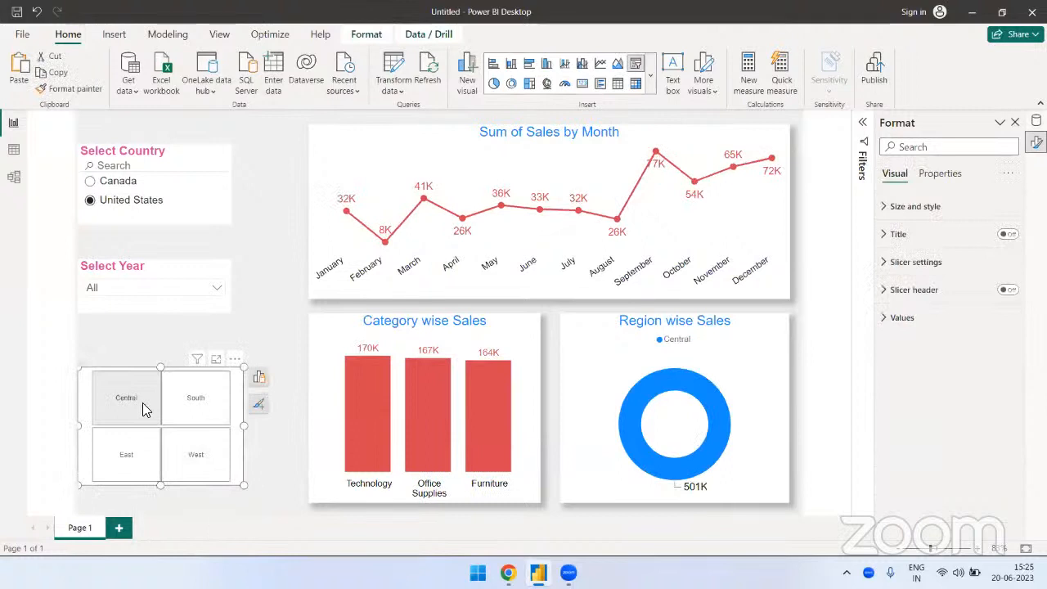
pyautogui.click(144, 408)
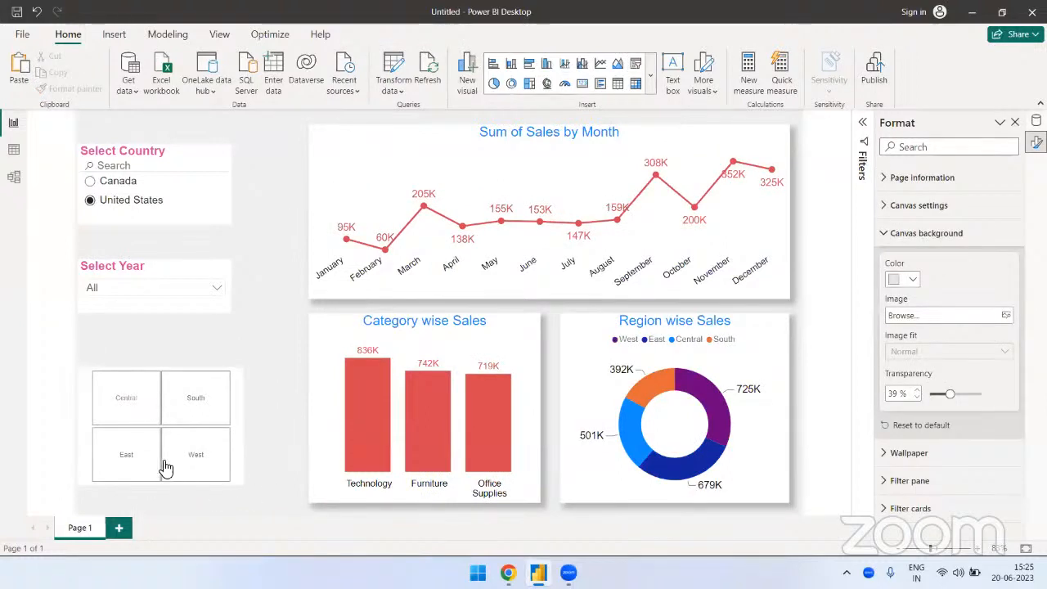
# Step: Test multi-selection on the Region tiles by selecting East and adding Central, and deselect Central to keep only East
pyautogui.click(131, 455)
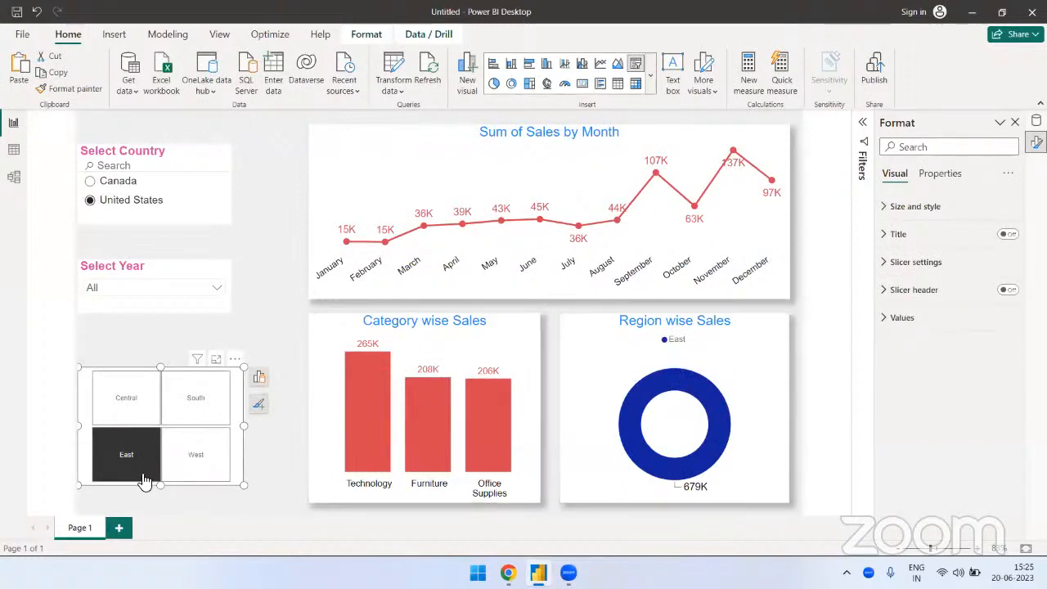
pyautogui.keyDown('ctrl'); pyautogui.click(140, 402); pyautogui.keyUp('ctrl')
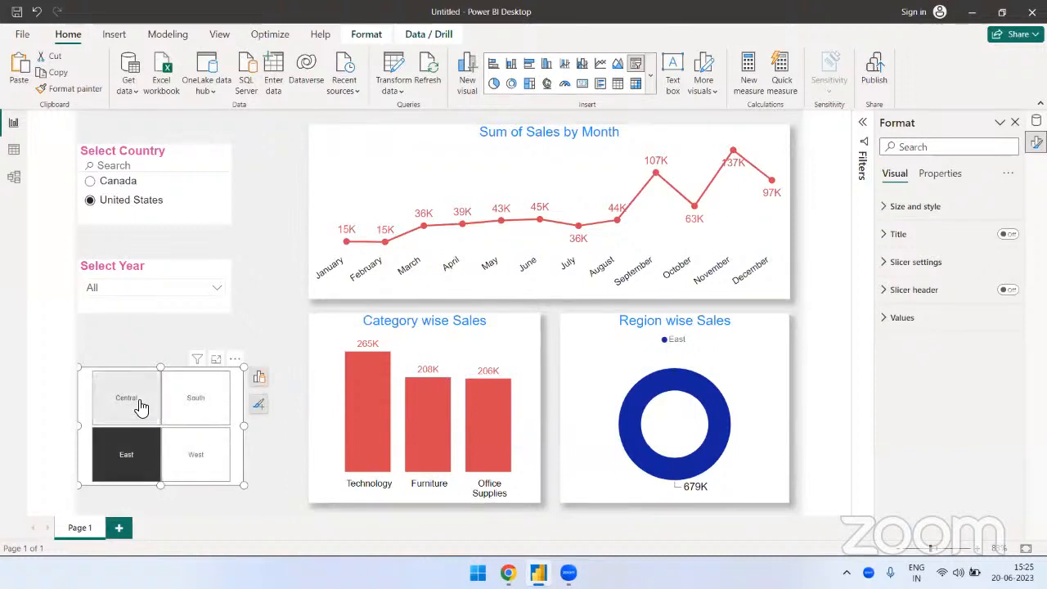
pyautogui.click(240, 515)
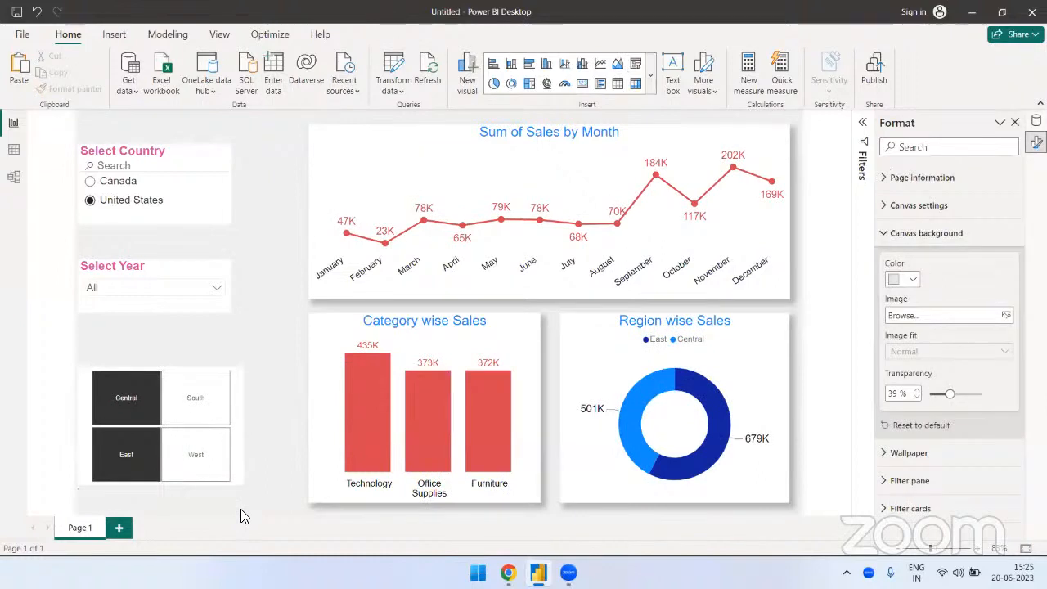
pyautogui.click(948, 235)
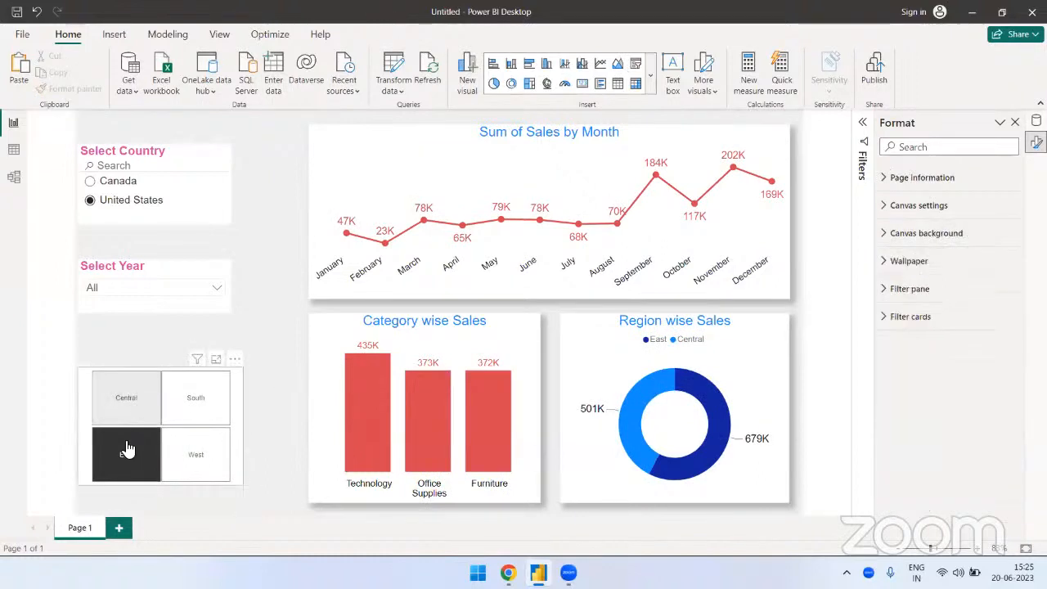
pyautogui.click(128, 450)
pyautogui.click(267, 517)
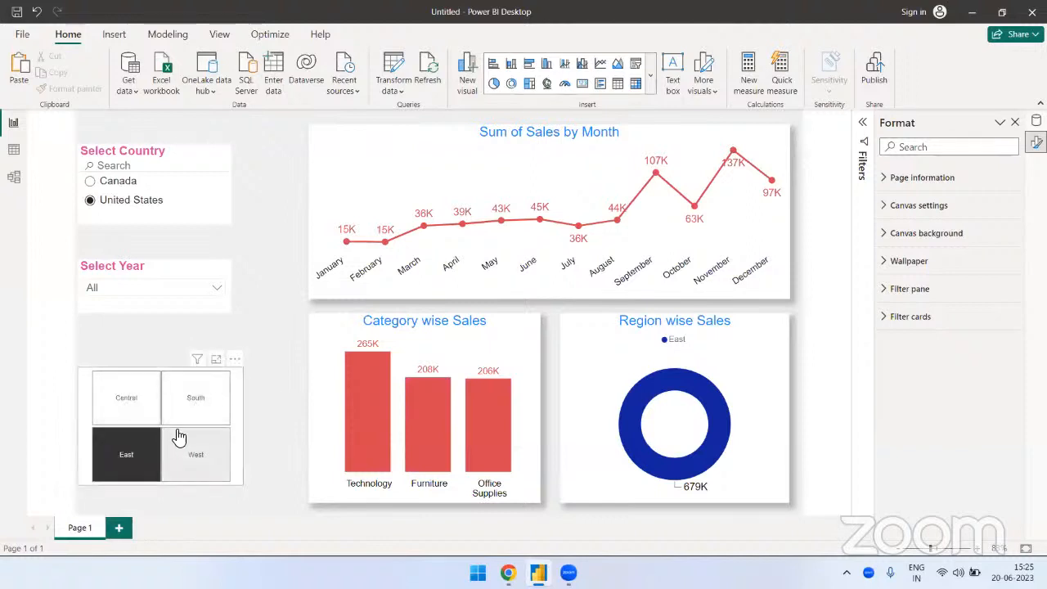
# Step: Resize the Region slicer into a short, wide strip with Central, East, South and West in a single row
pyautogui.click(241, 440)
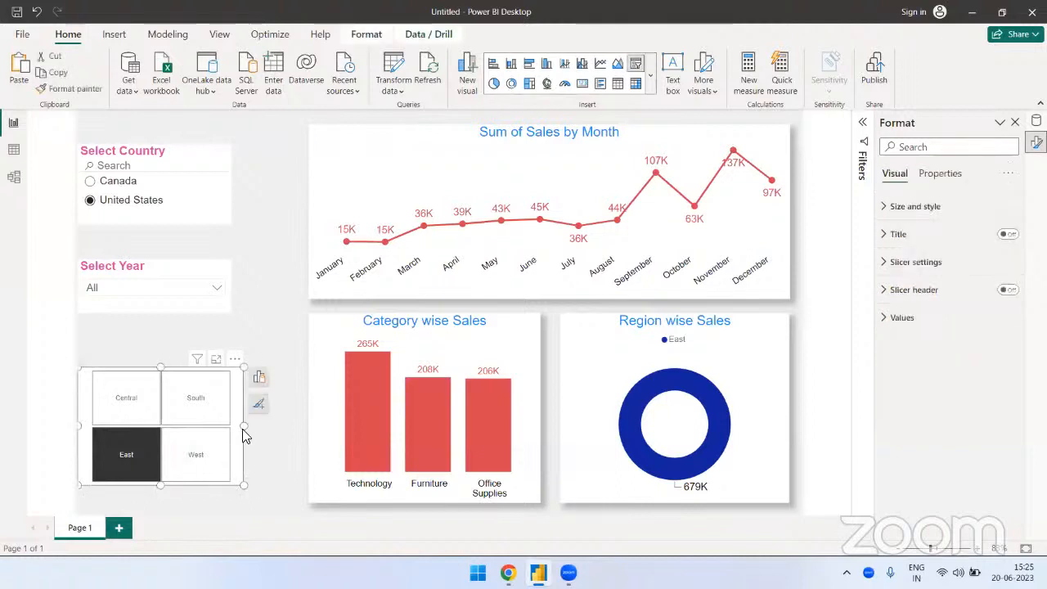
pyautogui.moveTo(244, 433)
pyautogui.mouseDown()
pyautogui.moveTo(232, 435)
pyautogui.moveTo(241, 430)
pyautogui.mouseUp()
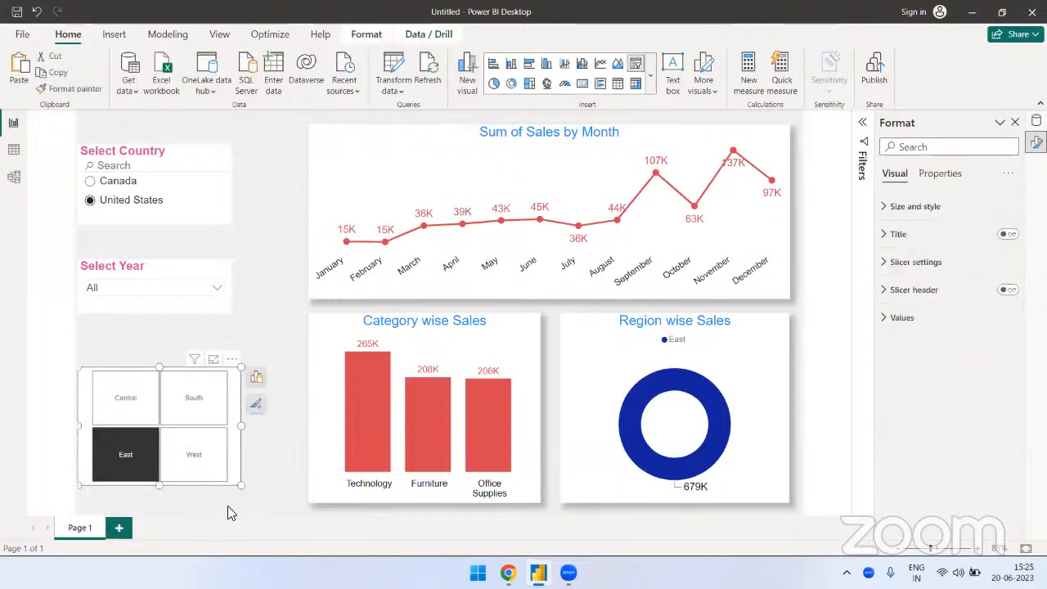
pyautogui.moveTo(160, 486); pyautogui.dragTo(173, 418)
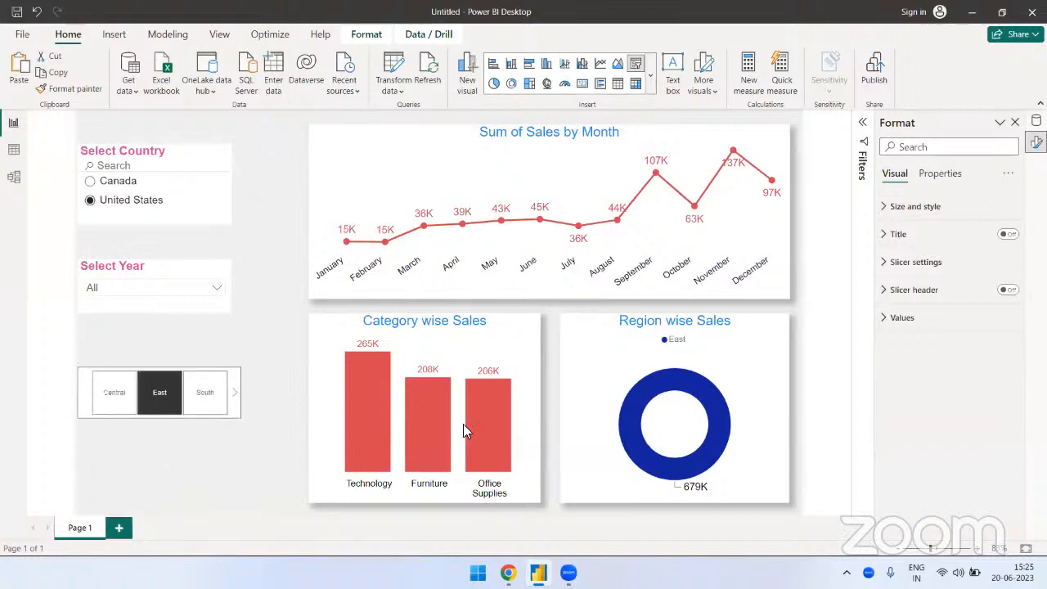
pyautogui.moveTo(242, 395); pyautogui.dragTo(323, 394)
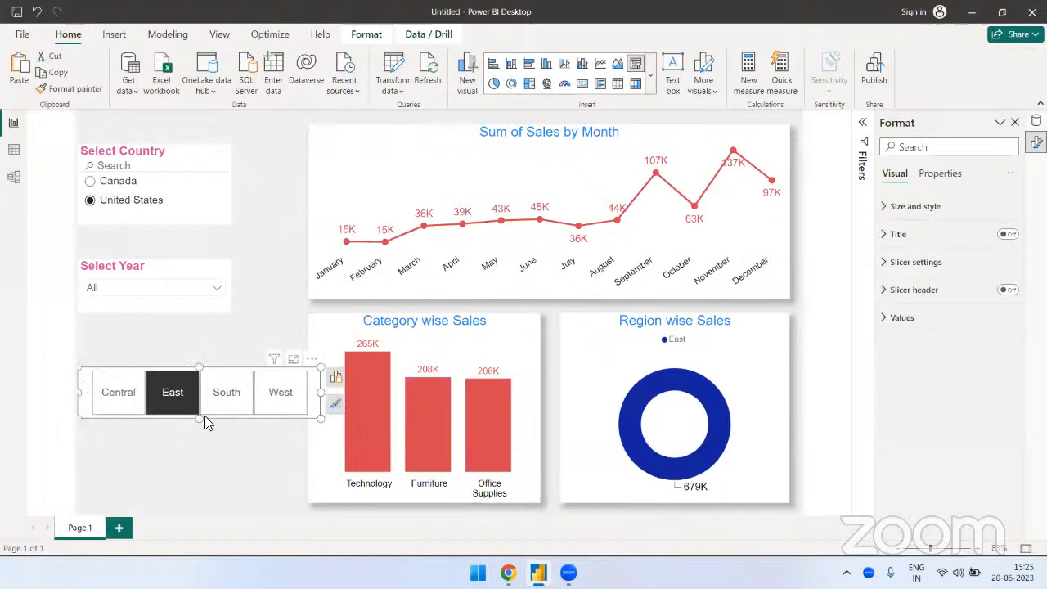
pyautogui.moveTo(201, 418); pyautogui.dragTo(199, 399)
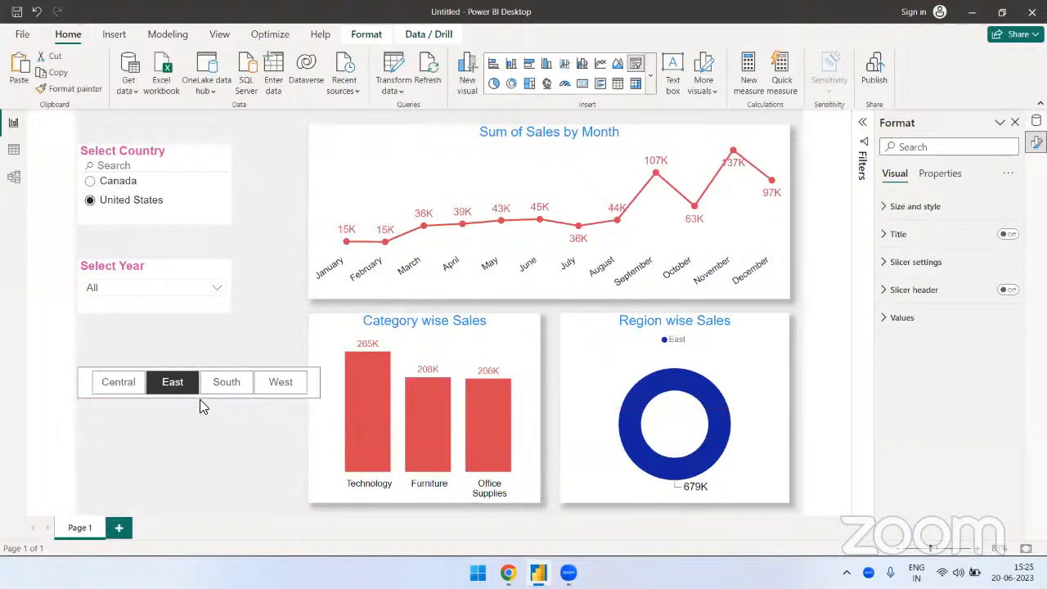
pyautogui.click(268, 458)
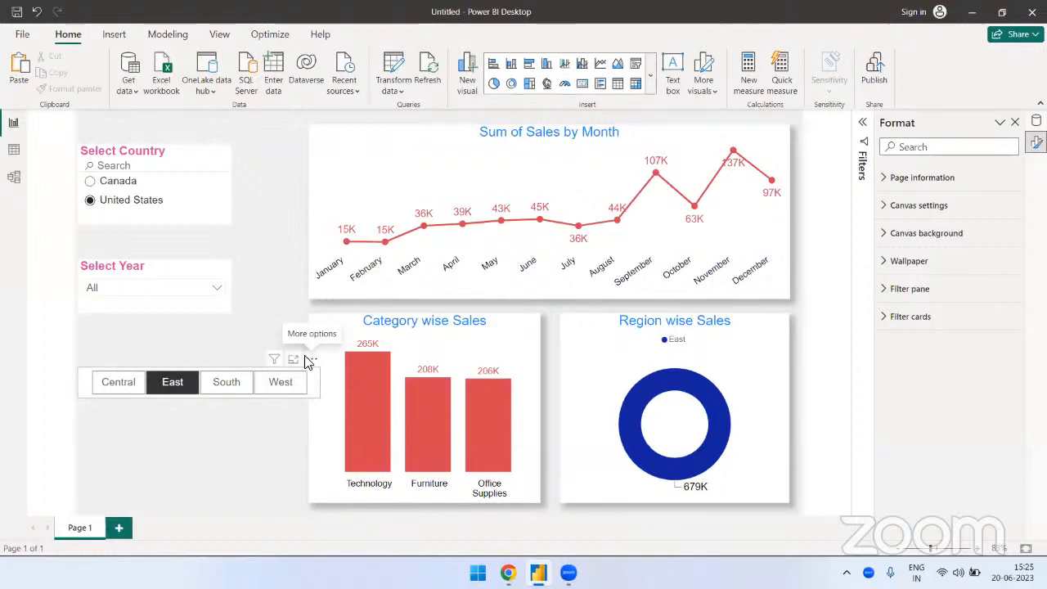
pyautogui.click(307, 362)
pyautogui.click(247, 415)
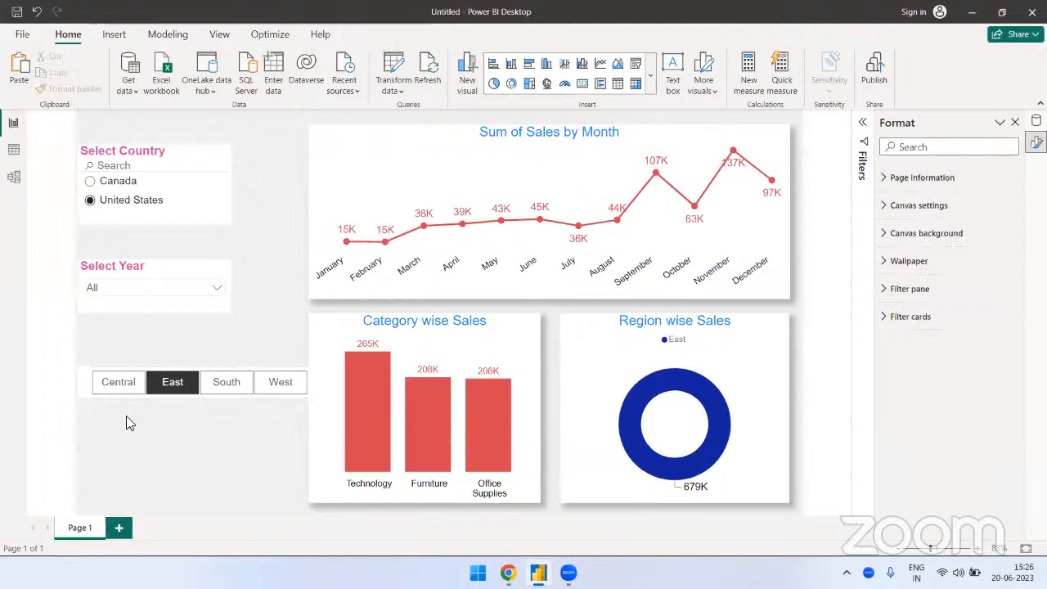
# Step: Test the single-row Region tiles by switching the selection from East to Central and South, ending with every region cleared
pyautogui.keyDown('ctrl'); pyautogui.click(119, 381); pyautogui.keyUp('ctrl')
pyautogui.keyDown('ctrl'); pyautogui.click(174, 388); pyautogui.keyUp('ctrl')
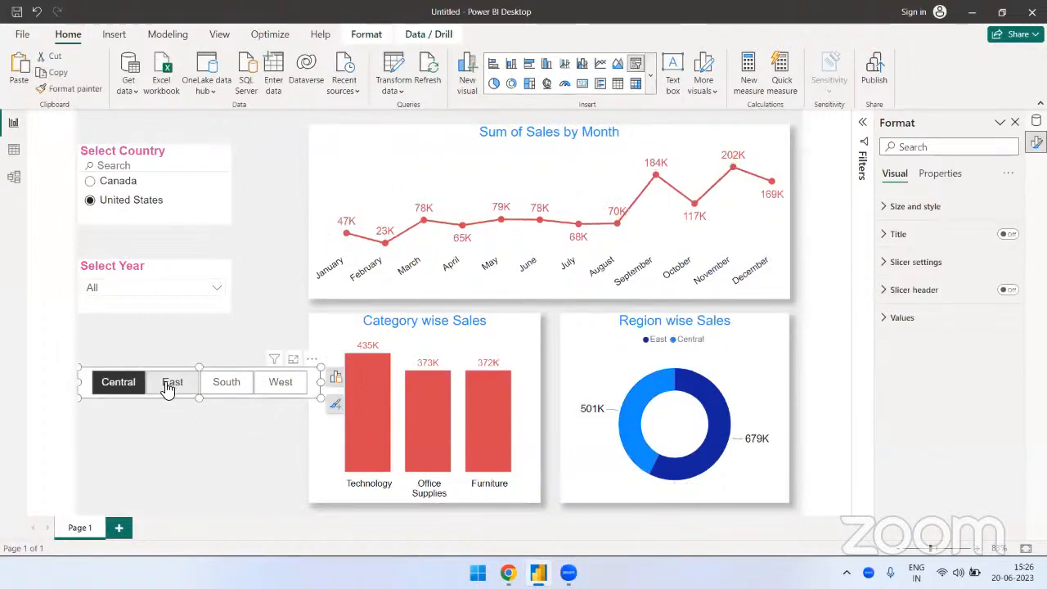
pyautogui.click(129, 385)
pyautogui.click(249, 427)
pyautogui.click(249, 389)
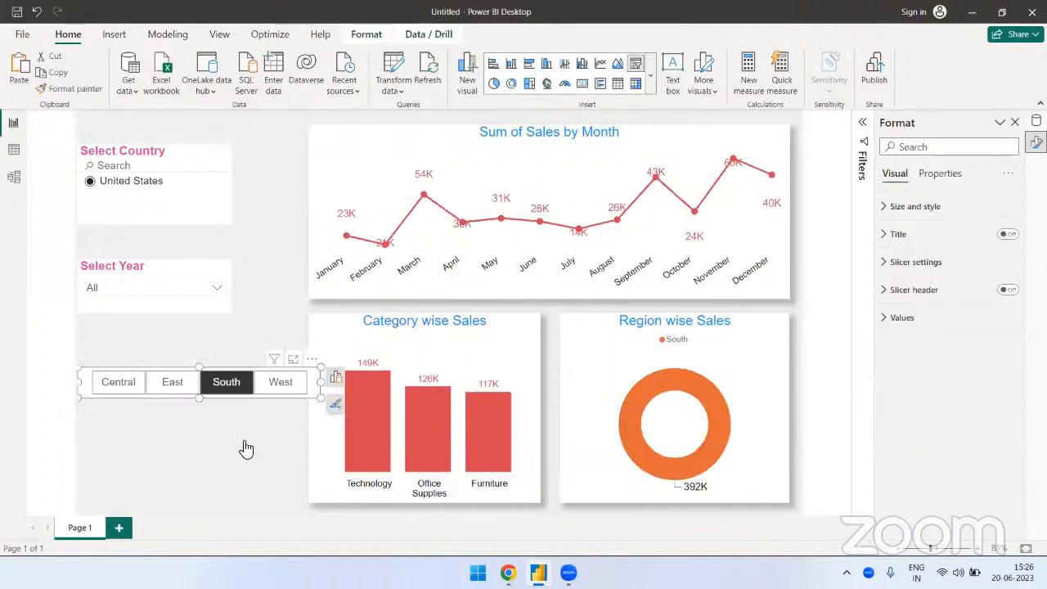
pyautogui.click(246, 448)
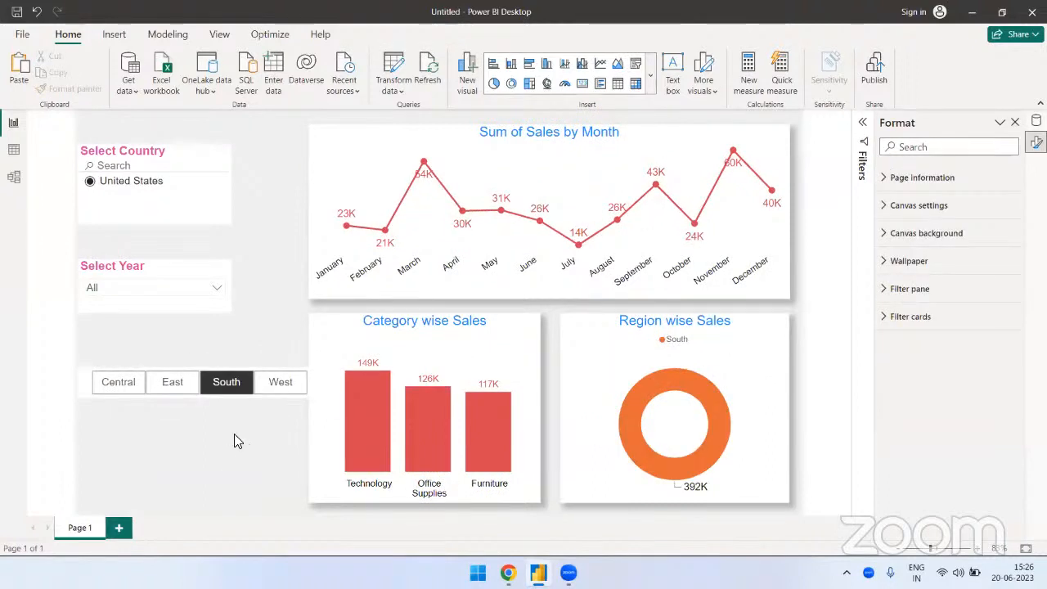
pyautogui.click(219, 391)
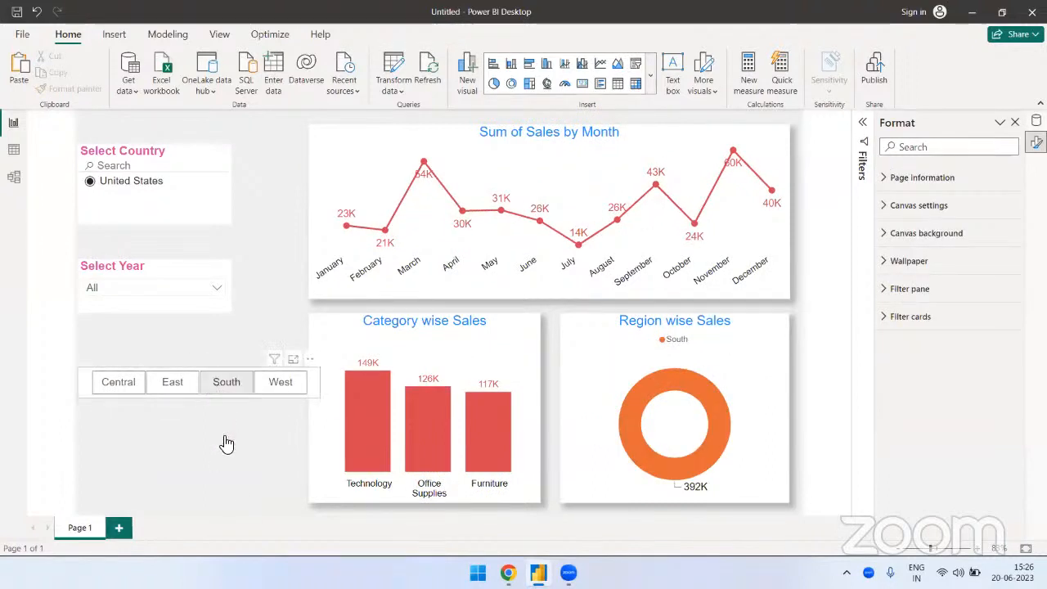
pyautogui.click(227, 443)
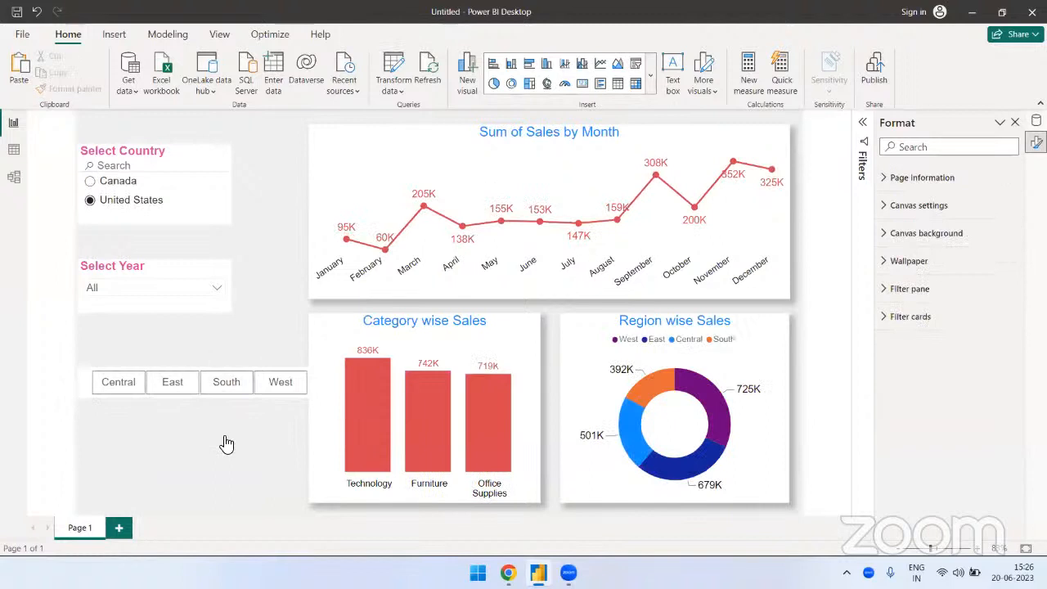
# Step: Test the West tile in the Region slicer by selecting it and clearing the selection
pyautogui.click(278, 389)
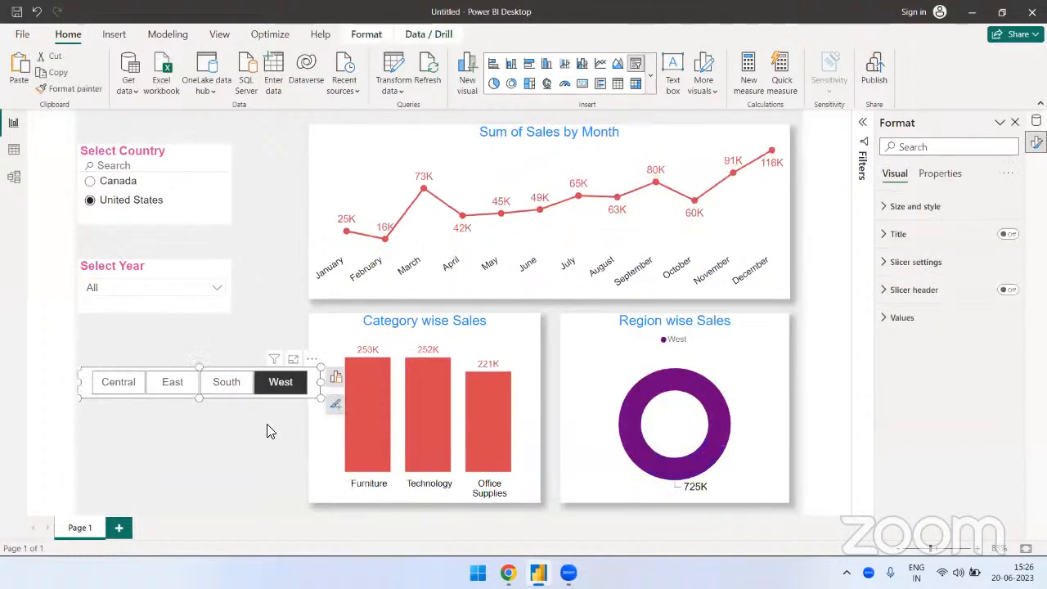
pyautogui.click(267, 423)
pyautogui.click(290, 390)
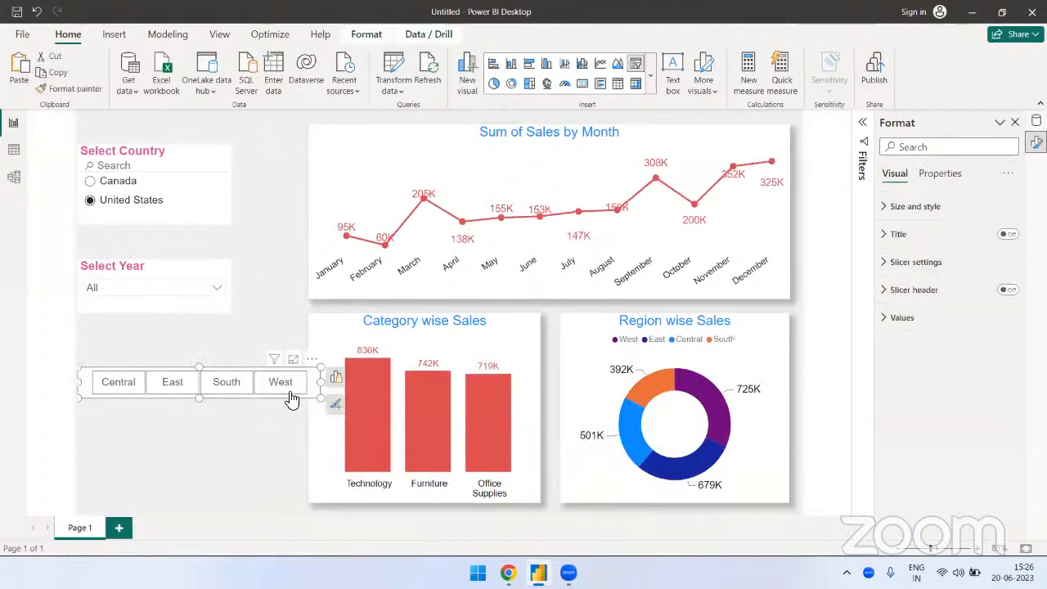
pyautogui.press('Escape')
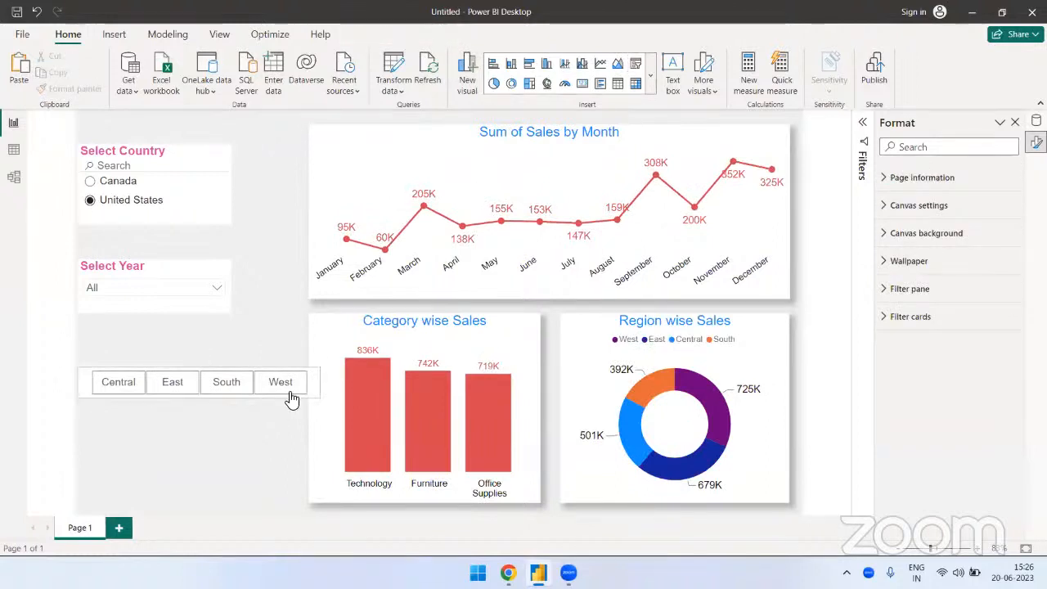
# Step: Select West and reshape the Region slicer into a narrow, tall column with the four region tiles stacked vertically
pyautogui.click(289, 391)
pyautogui.moveTo(319, 382); pyautogui.dragTo(140, 381)
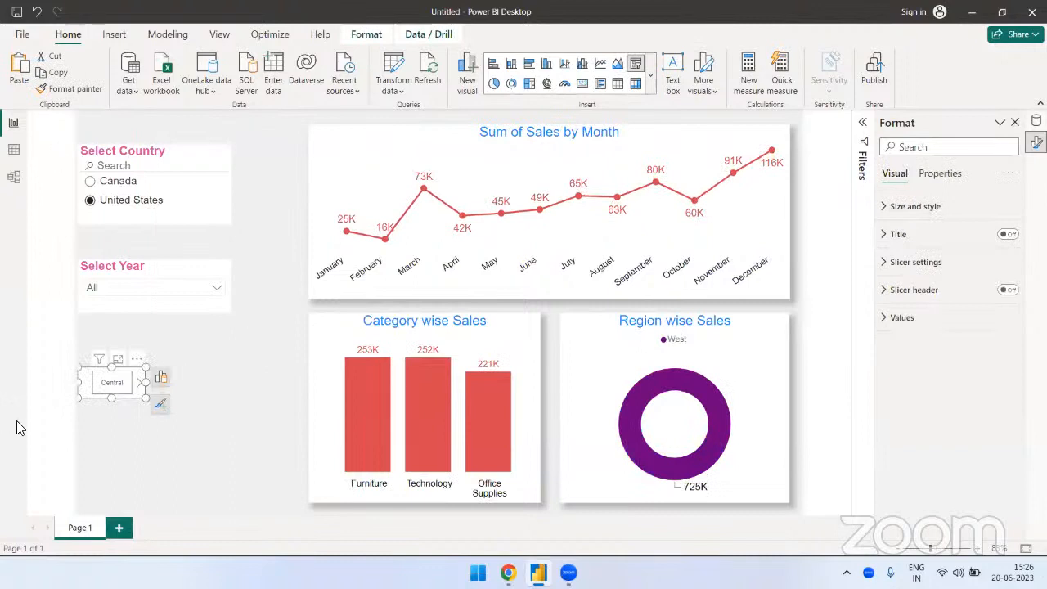
pyautogui.moveTo(111, 397); pyautogui.dragTo(122, 494)
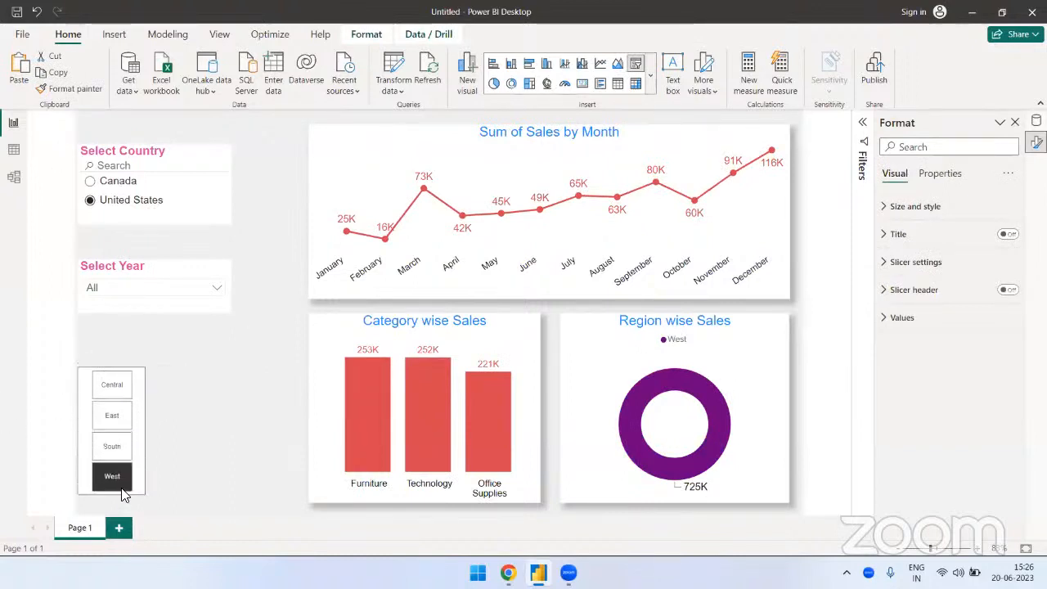
pyautogui.moveTo(134, 370); pyautogui.dragTo(136, 332)
pyautogui.moveTo(145, 396); pyautogui.dragTo(168, 401)
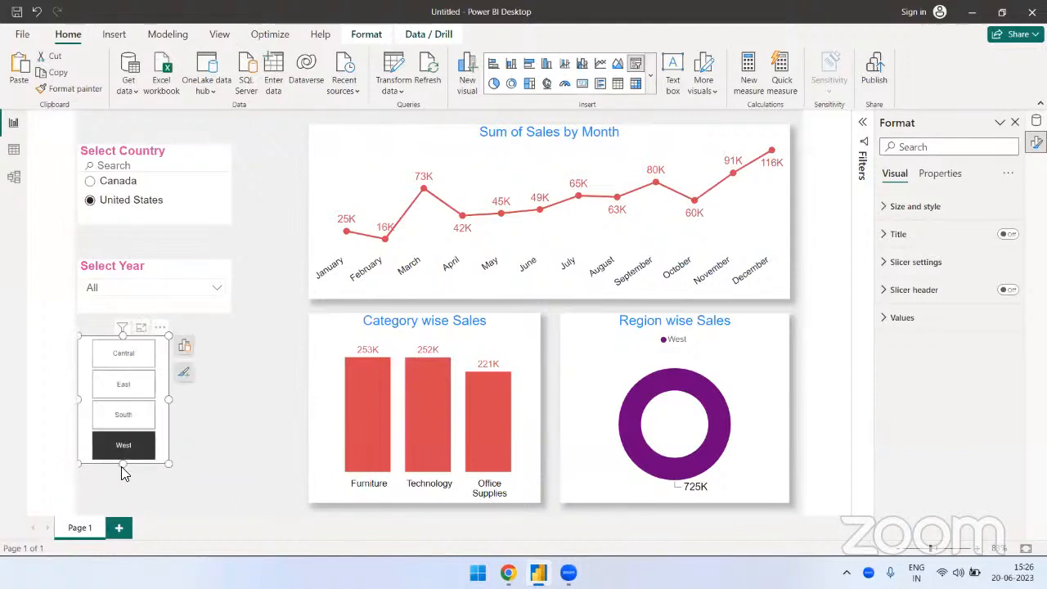
pyautogui.moveTo(121, 470)
pyautogui.mouseDown()
pyautogui.moveTo(123, 483)
pyautogui.moveTo(135, 483)
pyautogui.mouseUp()
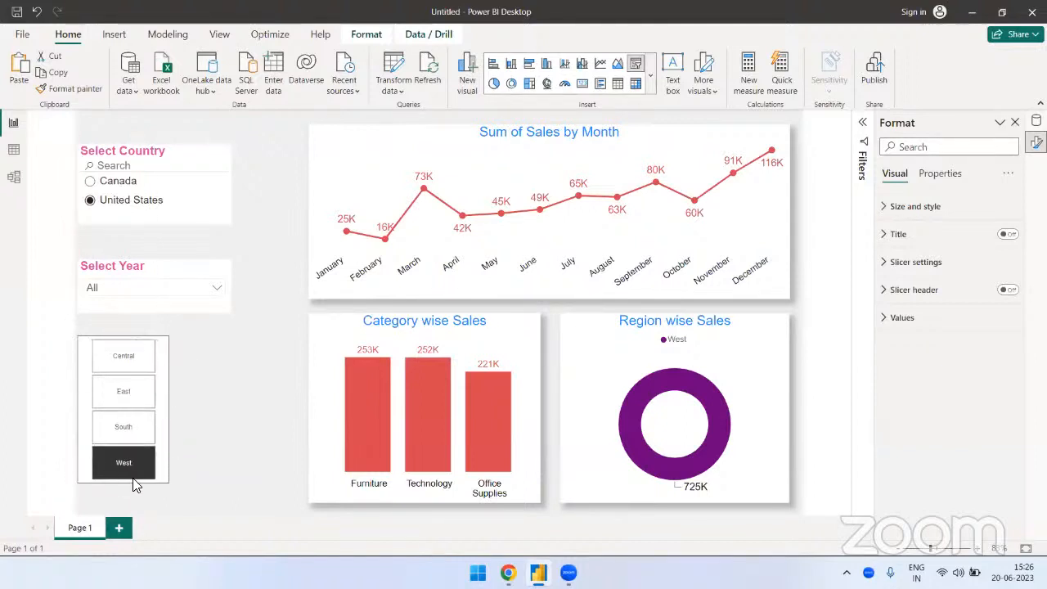
pyautogui.click(245, 422)
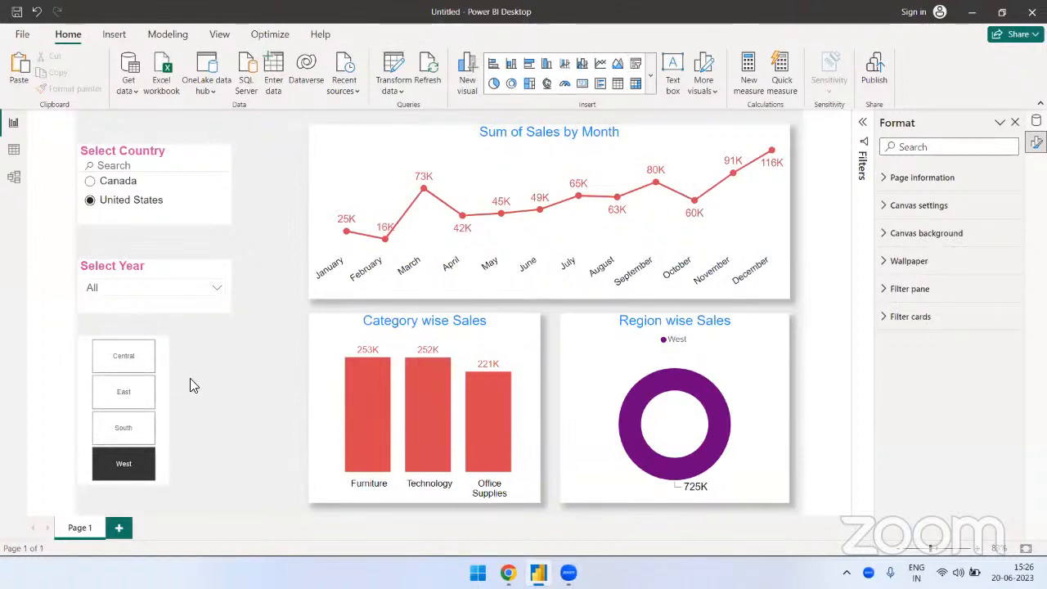
# Step: Test multi-selection on the stacked Region tiles by adding Central, East and South to West, and clear all four
pyautogui.keyDown('ctrl'); pyautogui.click(124, 356); pyautogui.keyUp('ctrl')
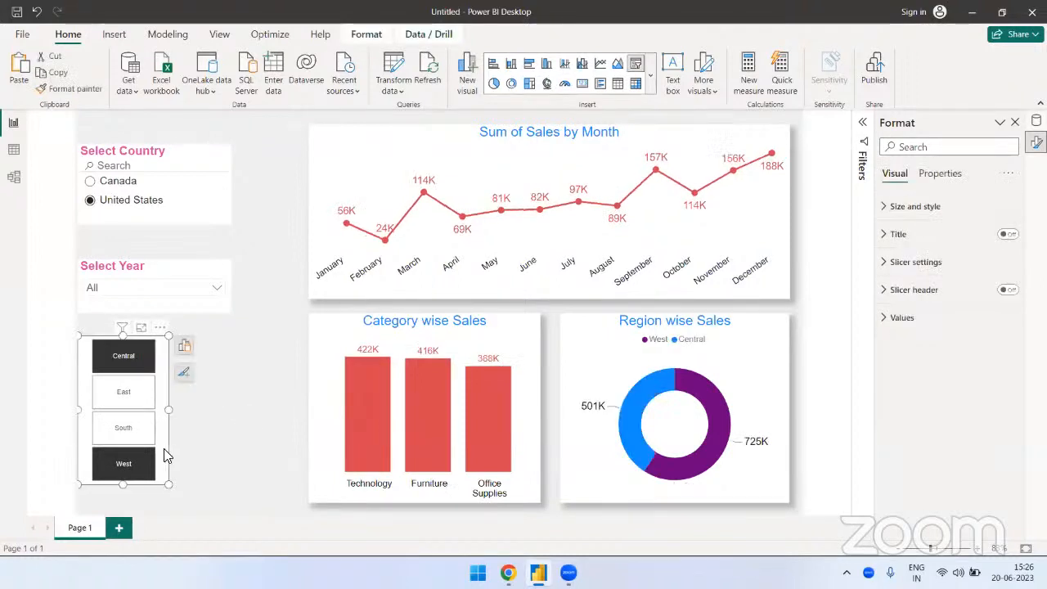
pyautogui.keyDown('ctrl'); pyautogui.click(124, 392); pyautogui.keyUp('ctrl')
pyautogui.keyDown('ctrl'); pyautogui.click(124, 428); pyautogui.keyUp('ctrl')
pyautogui.click(257, 439)
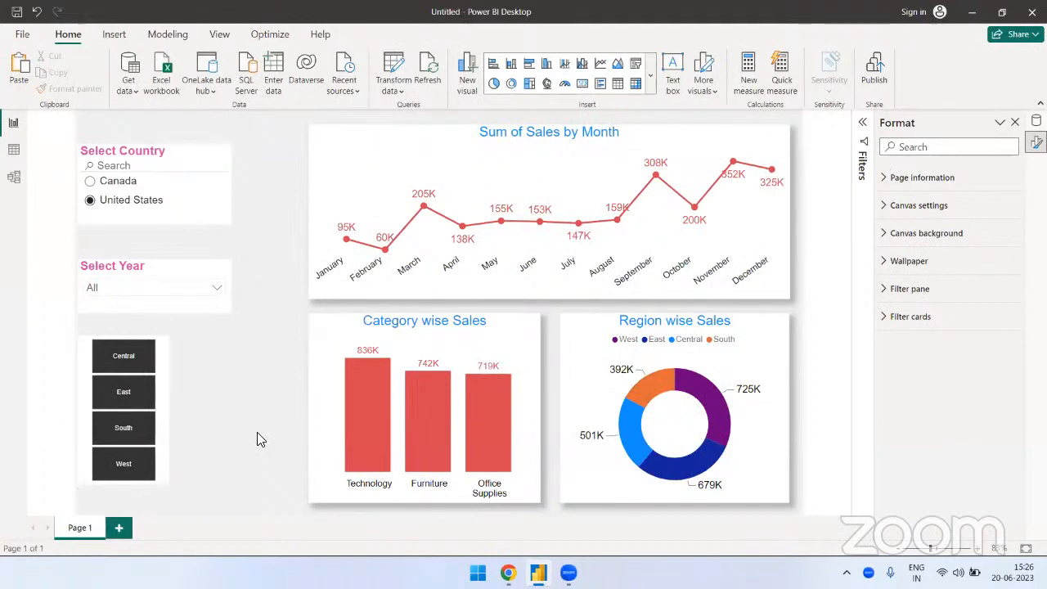
pyautogui.keyDown('ctrl'); pyautogui.click(123, 355); pyautogui.keyUp('ctrl')
pyautogui.keyDown('ctrl'); pyautogui.click(124, 391); pyautogui.keyUp('ctrl')
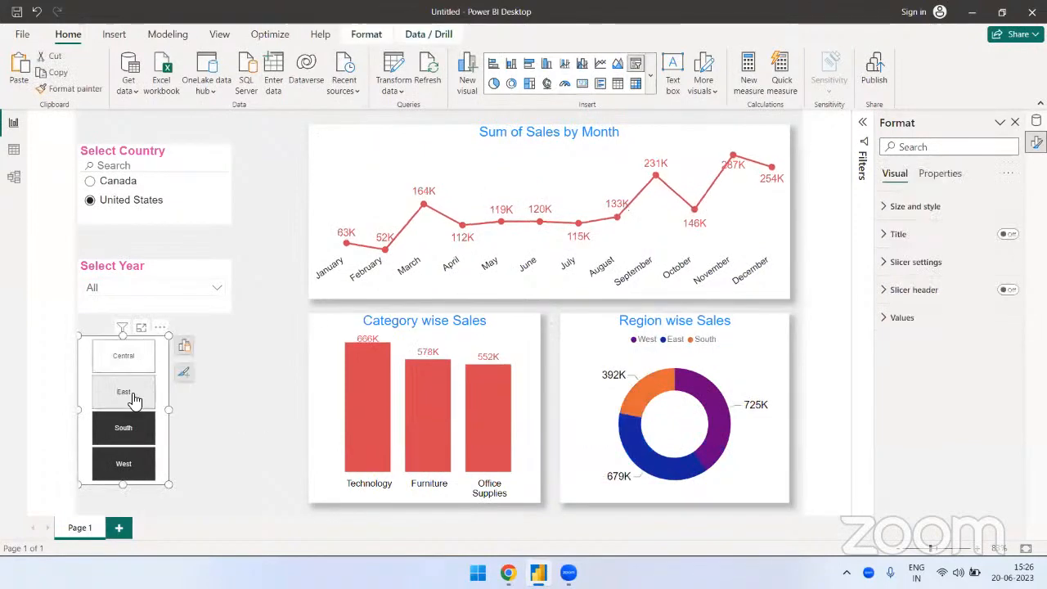
pyautogui.keyDown('ctrl'); pyautogui.click(124, 428); pyautogui.keyUp('ctrl')
pyautogui.keyDown('ctrl'); pyautogui.click(140, 462); pyautogui.keyUp('ctrl')
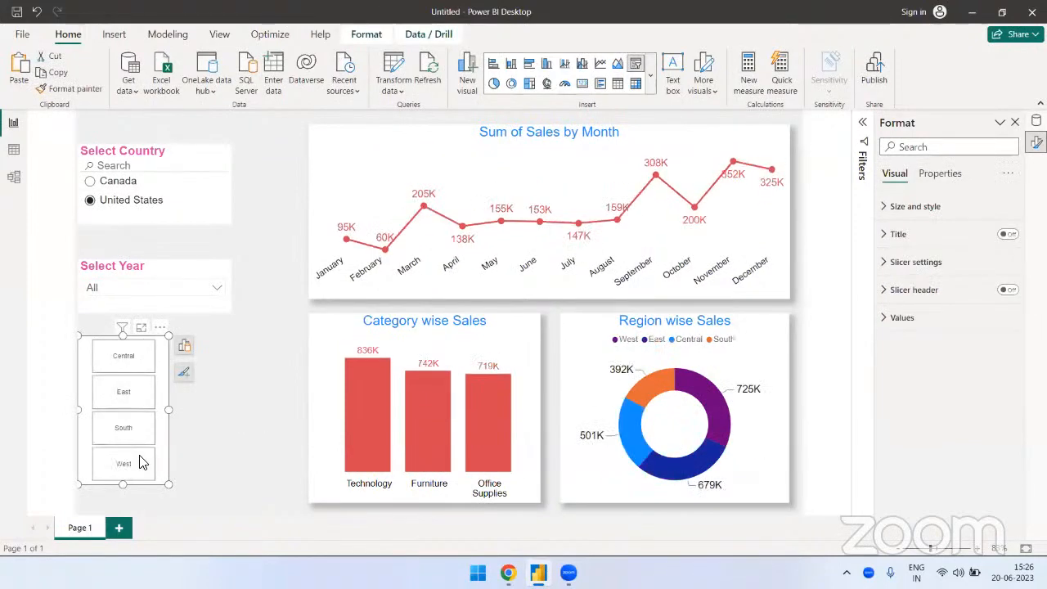
# Step: Resize the Region slicer into a two-by-two tile grid as wide as the Select Year slicer above it
pyautogui.click(170, 376)
pyautogui.click(168, 384)
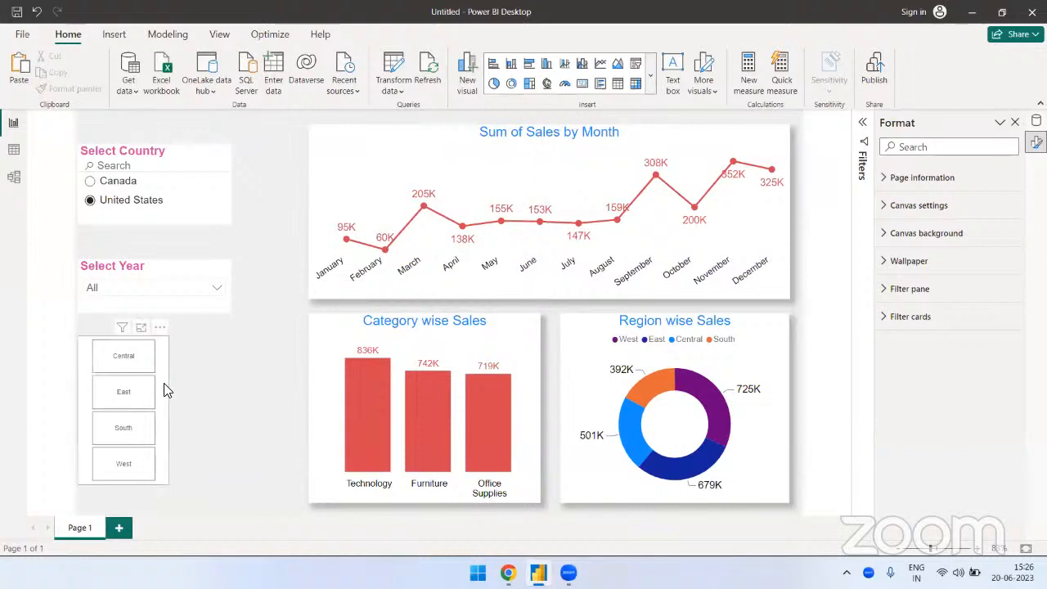
pyautogui.moveTo(168, 409); pyautogui.dragTo(237, 415)
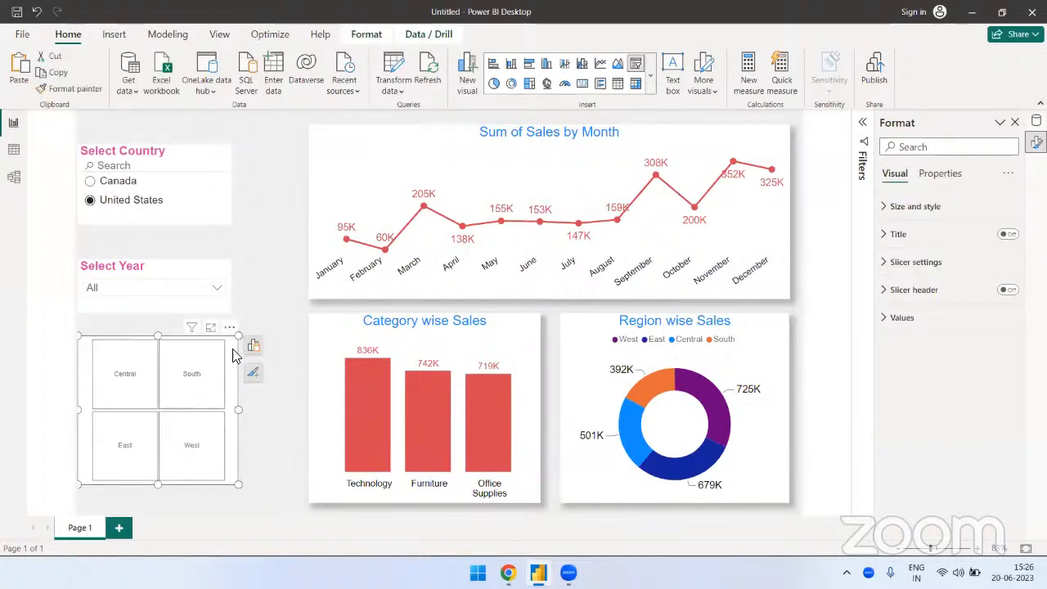
pyautogui.moveTo(230, 341); pyautogui.dragTo(220, 353)
pyautogui.moveTo(159, 502); pyautogui.dragTo(156, 478)
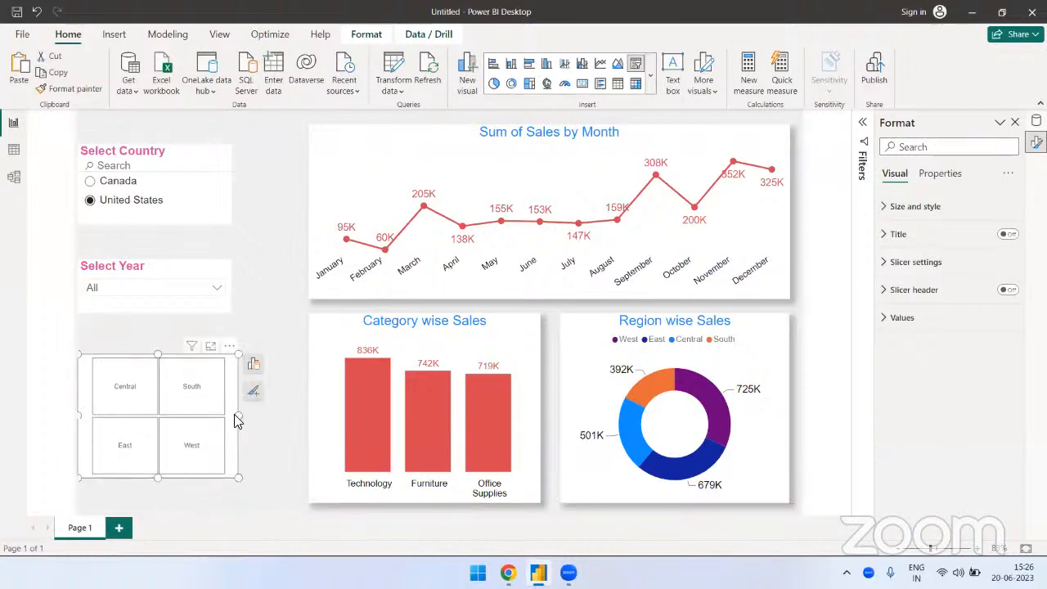
pyautogui.moveTo(235, 417); pyautogui.dragTo(232, 421)
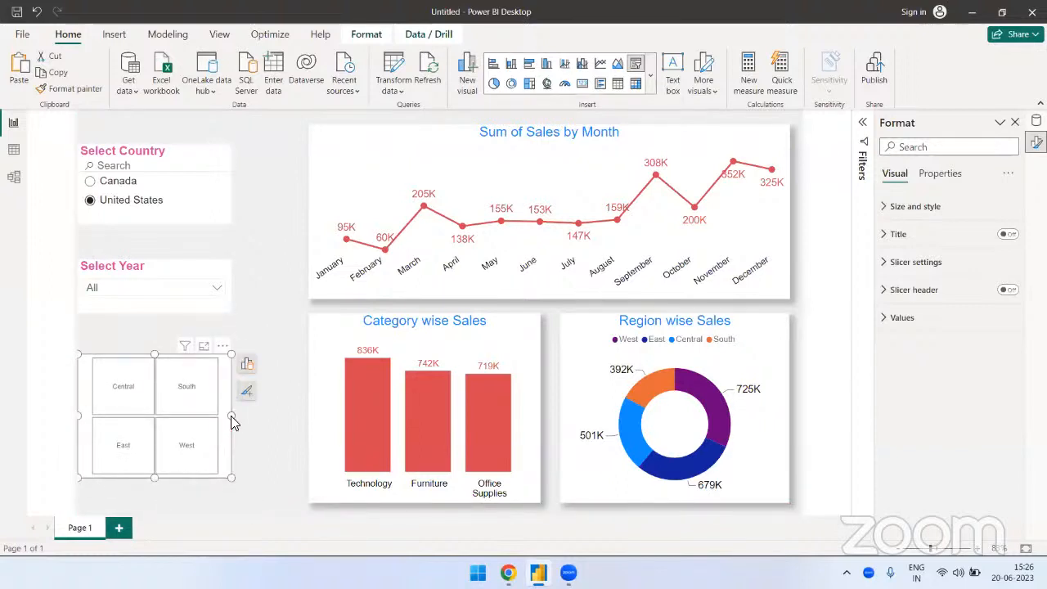
pyautogui.click(290, 465)
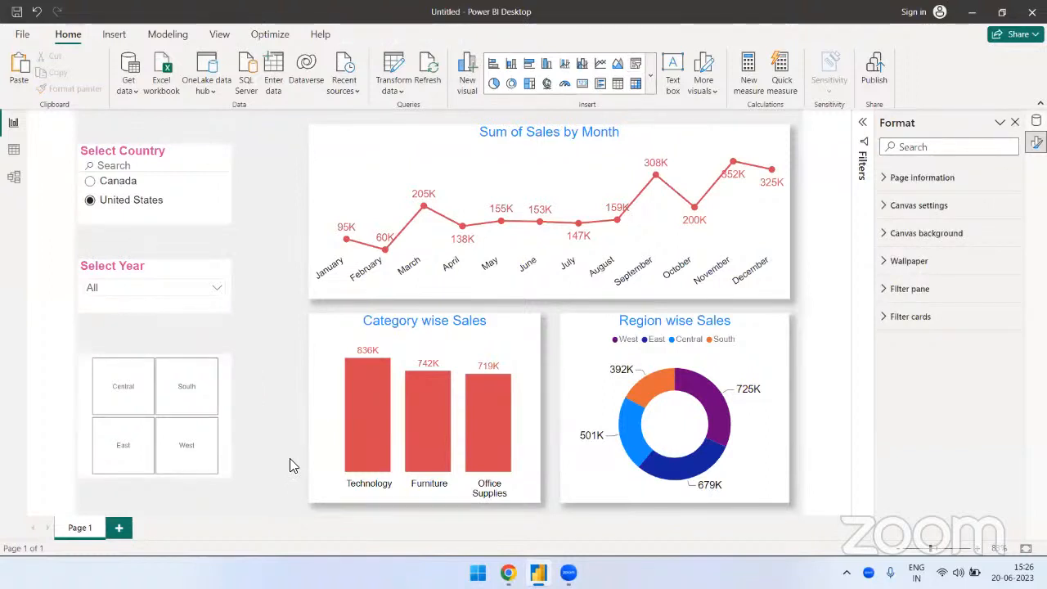
# Step: Extend the Category wise Sales and Region wise Sales charts slightly downward to the same lower edge
pyautogui.click(423, 500)
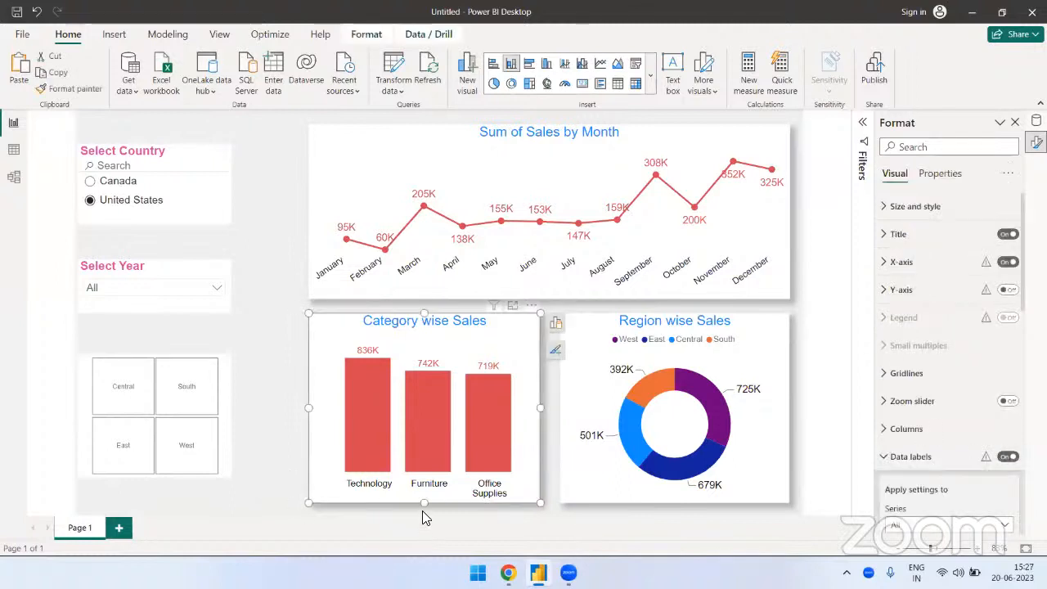
pyautogui.moveTo(425, 502)
pyautogui.mouseDown()
pyautogui.moveTo(430, 524)
pyautogui.moveTo(431, 510)
pyautogui.mouseUp()
pyautogui.click(664, 504)
pyautogui.click(666, 501)
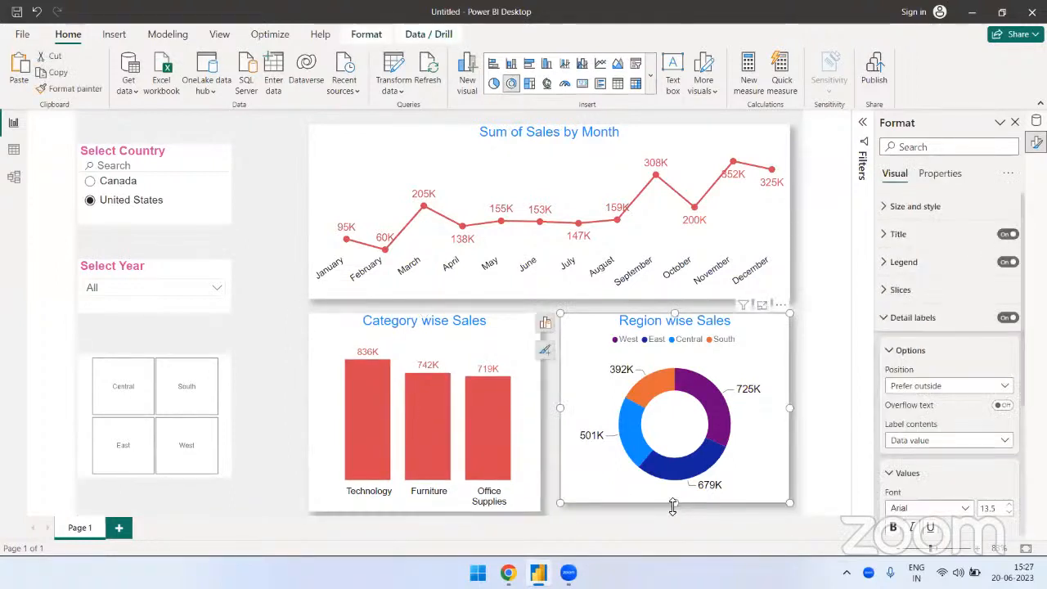
pyautogui.moveTo(672, 505); pyautogui.dragTo(675, 511)
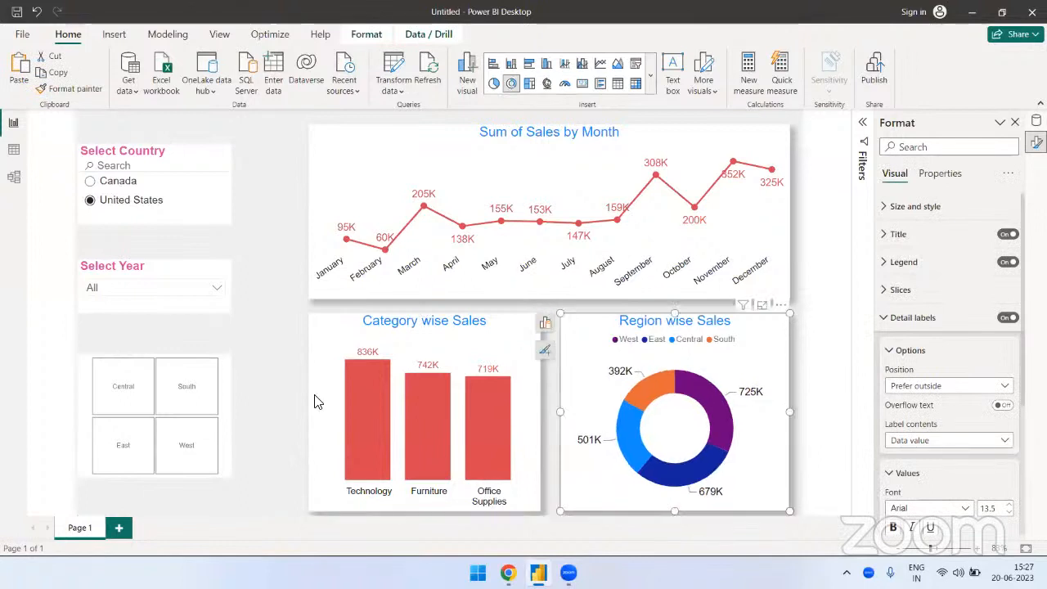
pyautogui.click(272, 391)
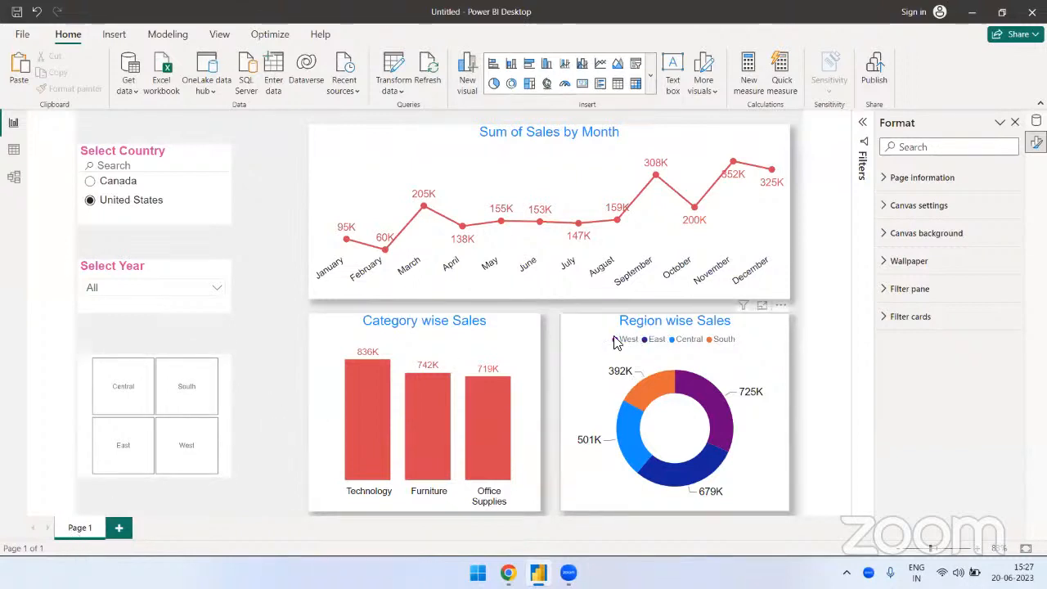
# Step: Copy the Region wise Sales donut chart to a new second page, move it toward the upper middle and enlarge it
pyautogui.click(590, 328)
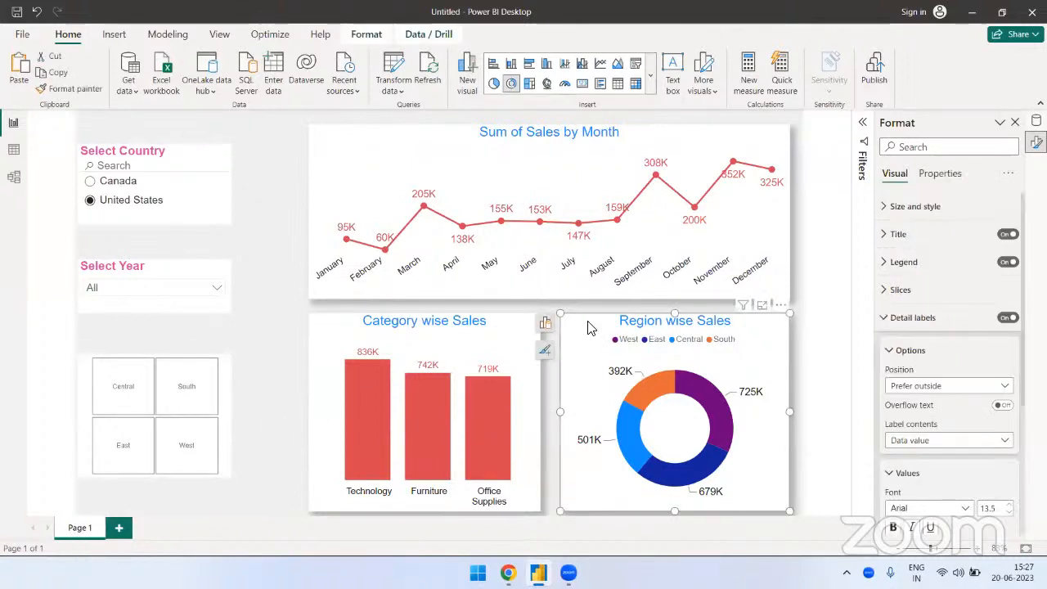
pyautogui.click(118, 527)
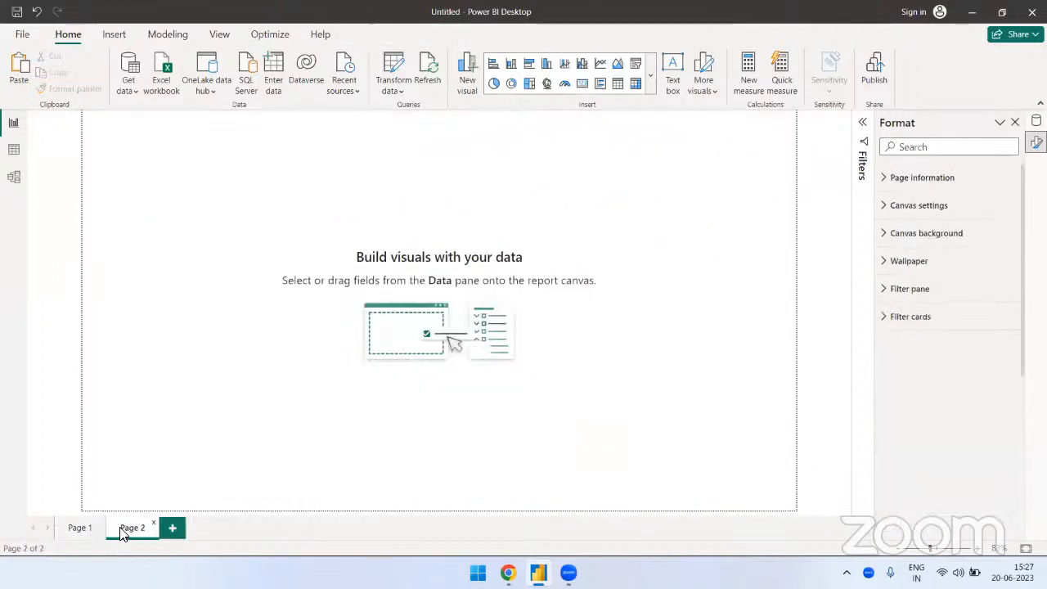
pyautogui.hotkey('ctrl', 'v')
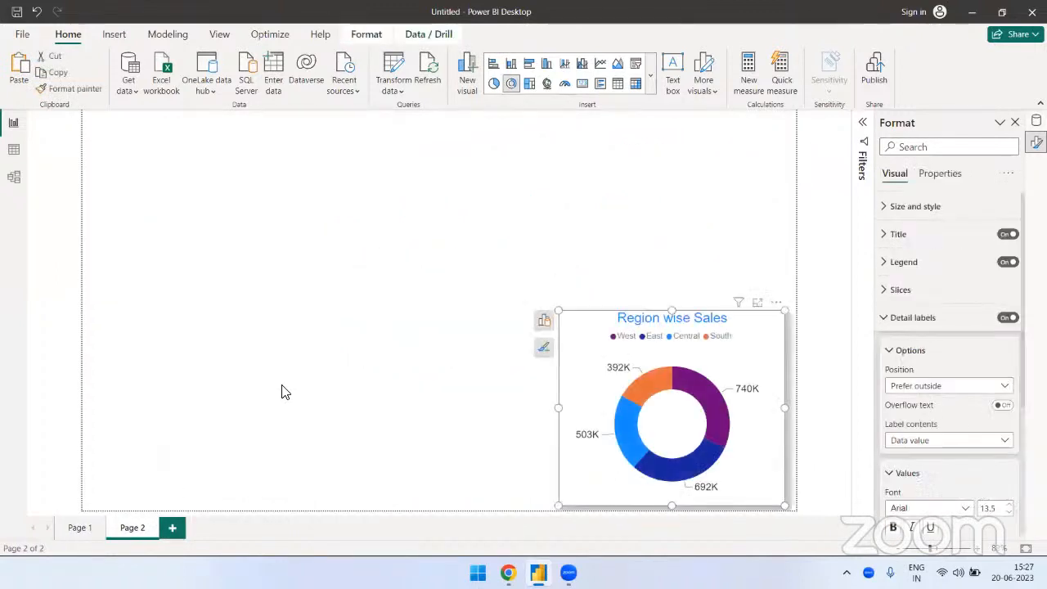
pyautogui.moveTo(782, 303); pyautogui.dragTo(463, 152)
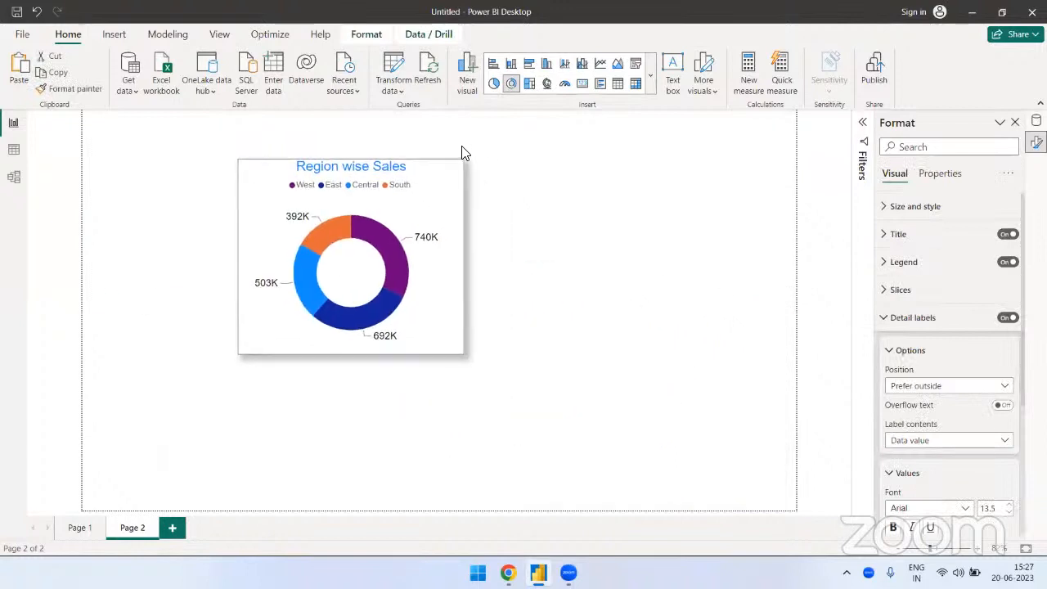
pyautogui.moveTo(469, 351); pyautogui.dragTo(677, 461)
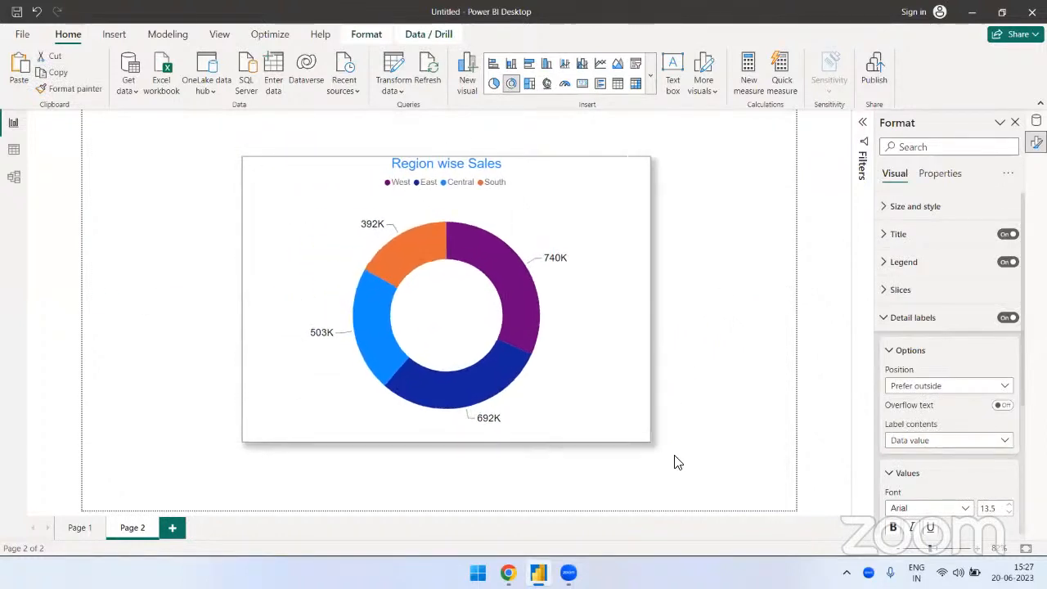
pyautogui.click(738, 371)
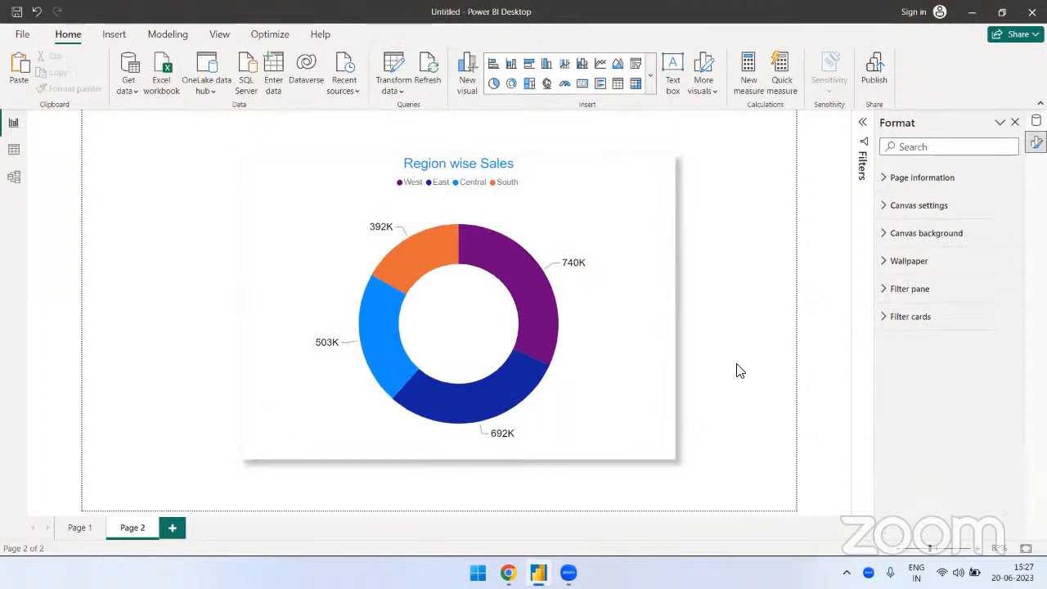
# Step: Filter Page 1 to Canada with the Select Country slicer
pyautogui.click(85, 528)
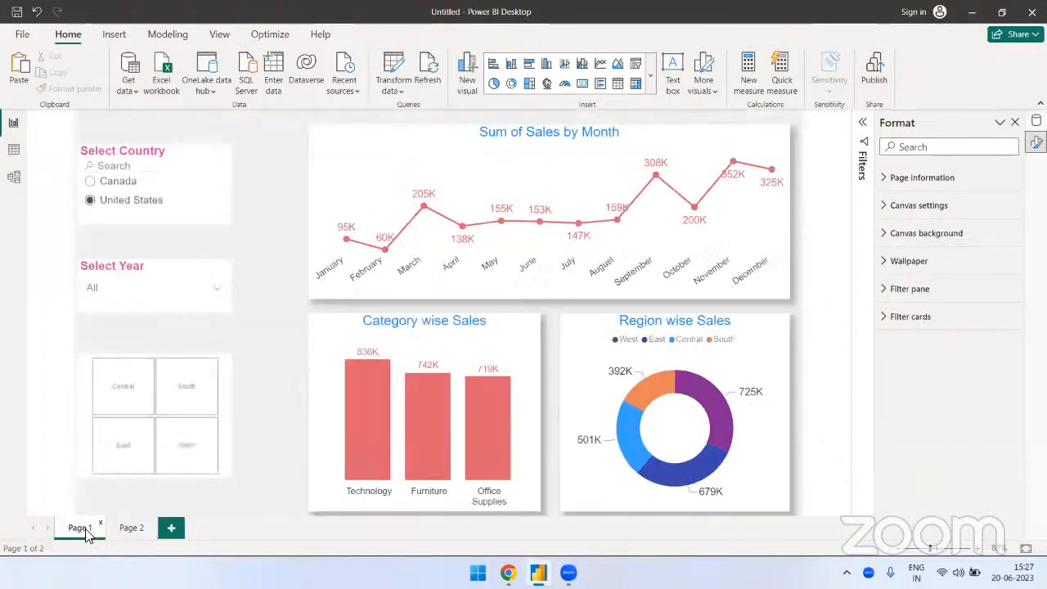
pyautogui.click(91, 183)
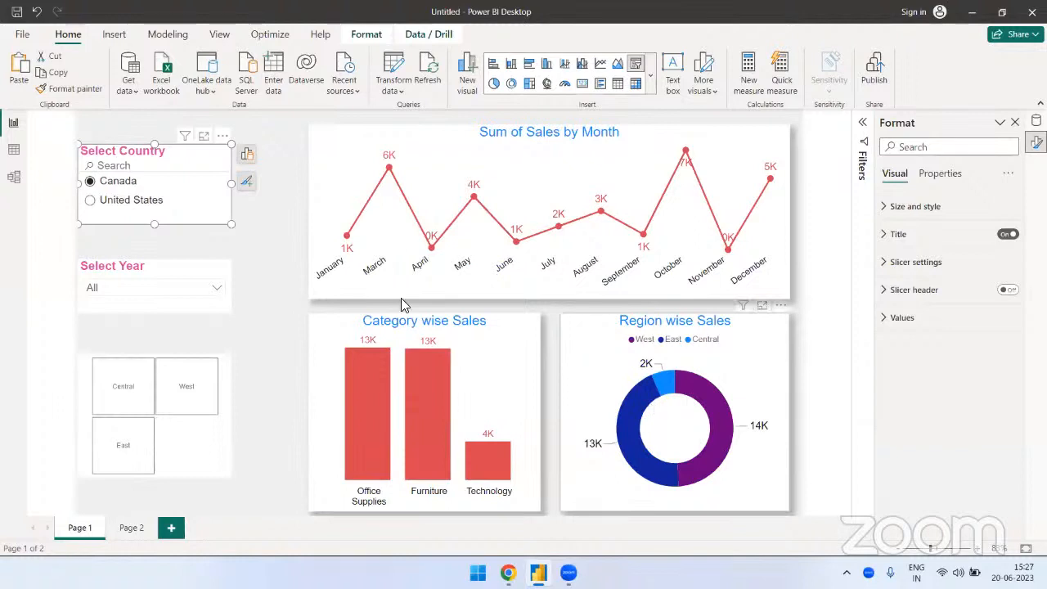
pyautogui.click(242, 270)
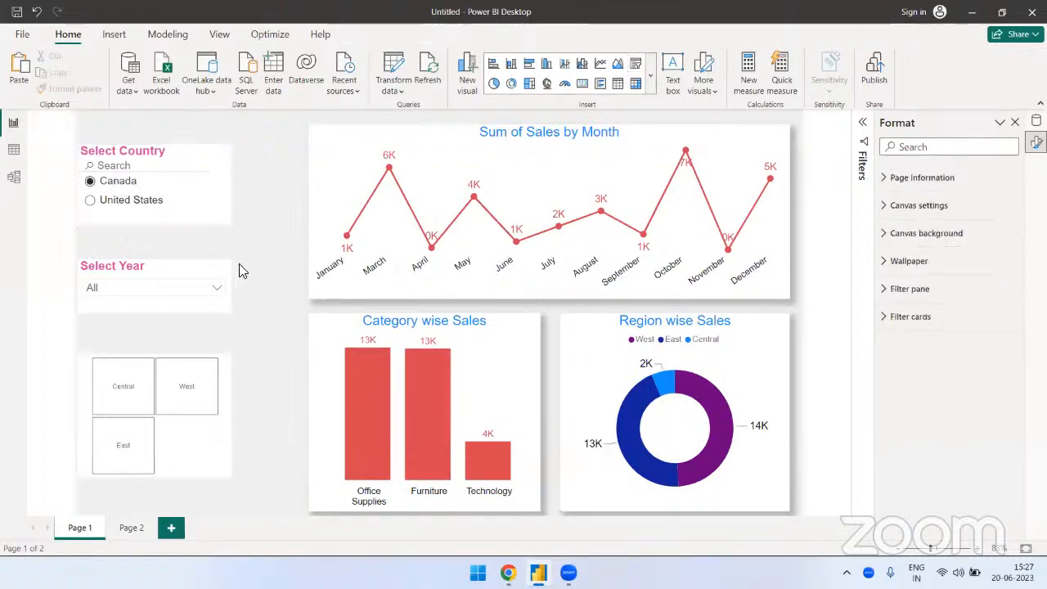
# Step: Compare the Region wise Sales charts on Page 1 and Page 2 to check whether the Canada filter carries over
pyautogui.click(134, 527)
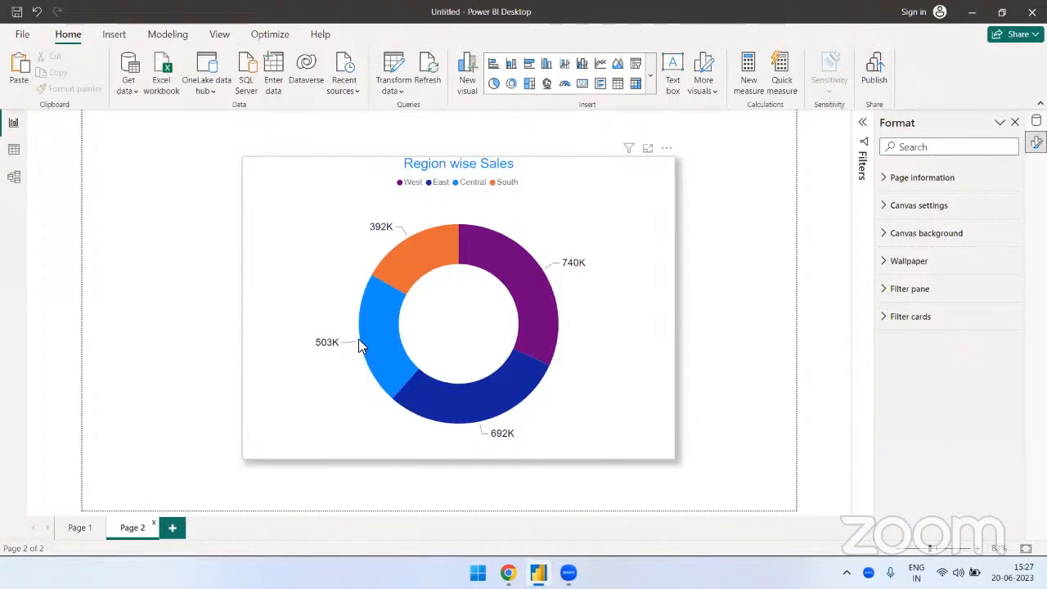
pyautogui.click(77, 528)
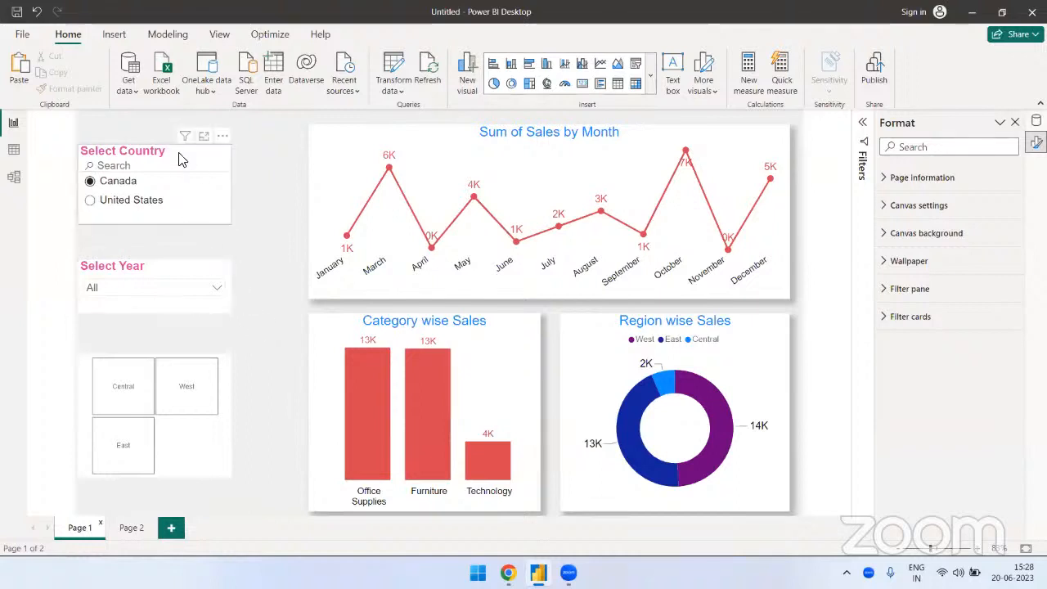
pyautogui.click(133, 527)
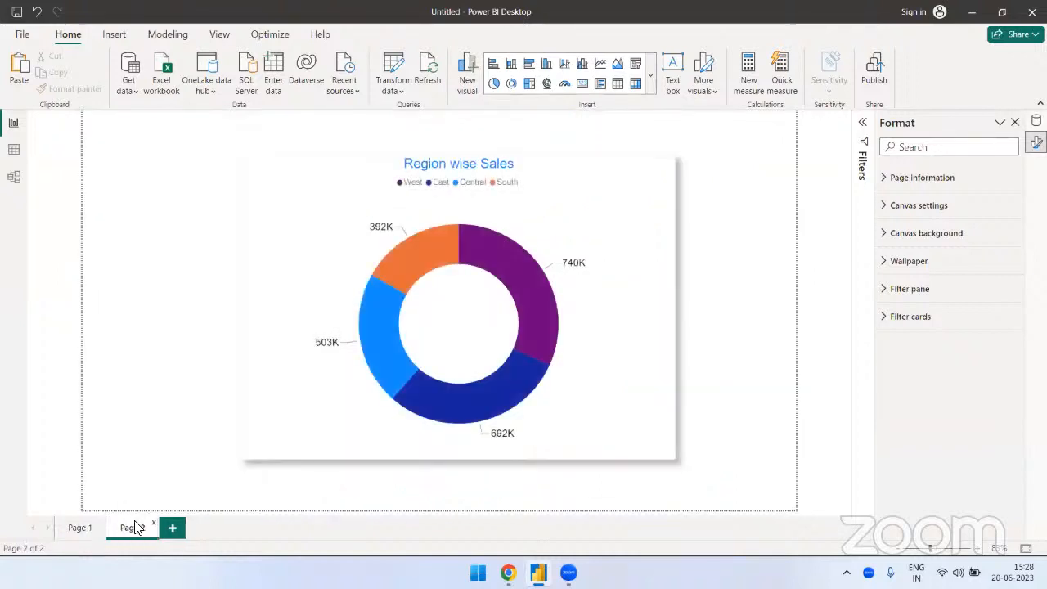
pyautogui.click(77, 530)
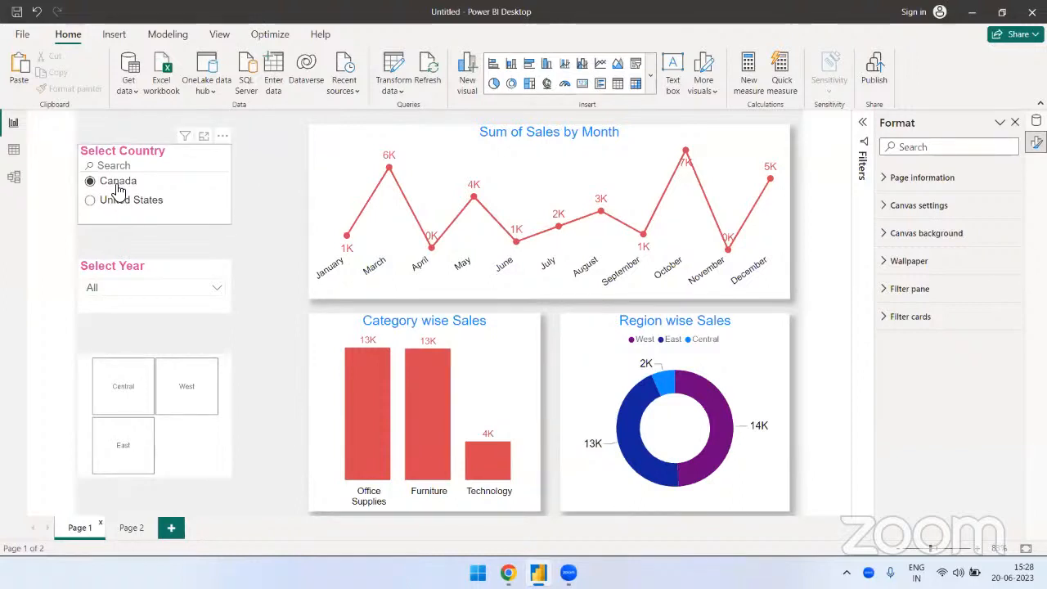
pyautogui.click(126, 530)
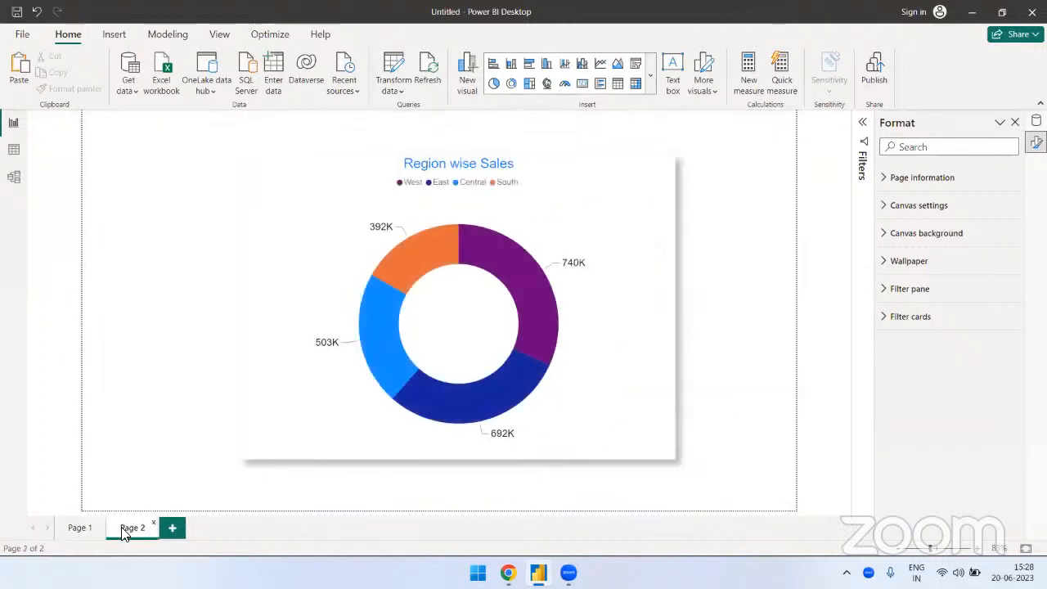
# Step: Sync the Select Country slicer across Page 1 and Page 2 and keep it visible on both pages
pyautogui.click(88, 533)
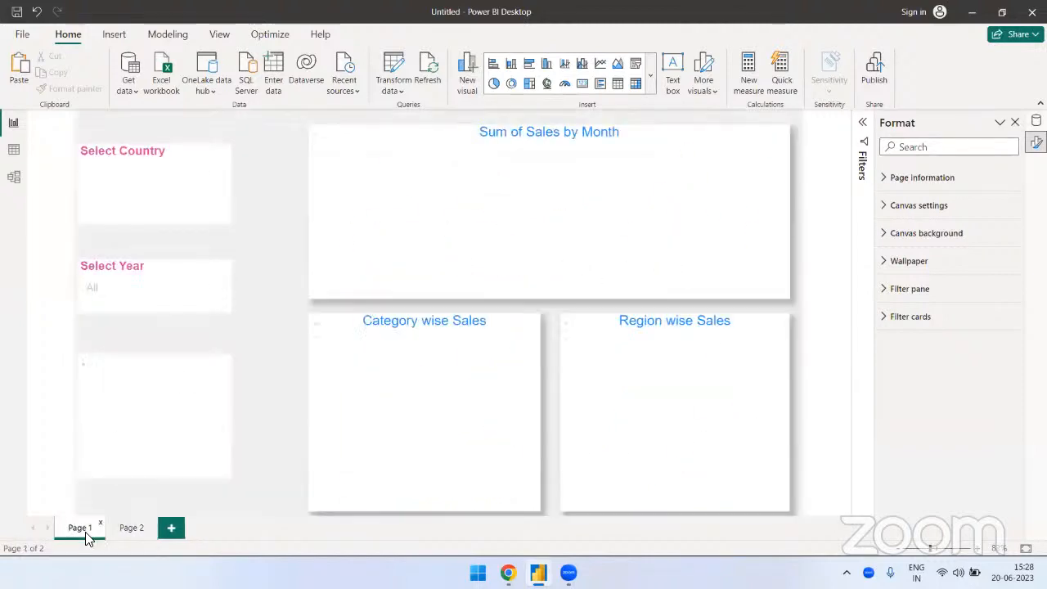
pyautogui.click(214, 39)
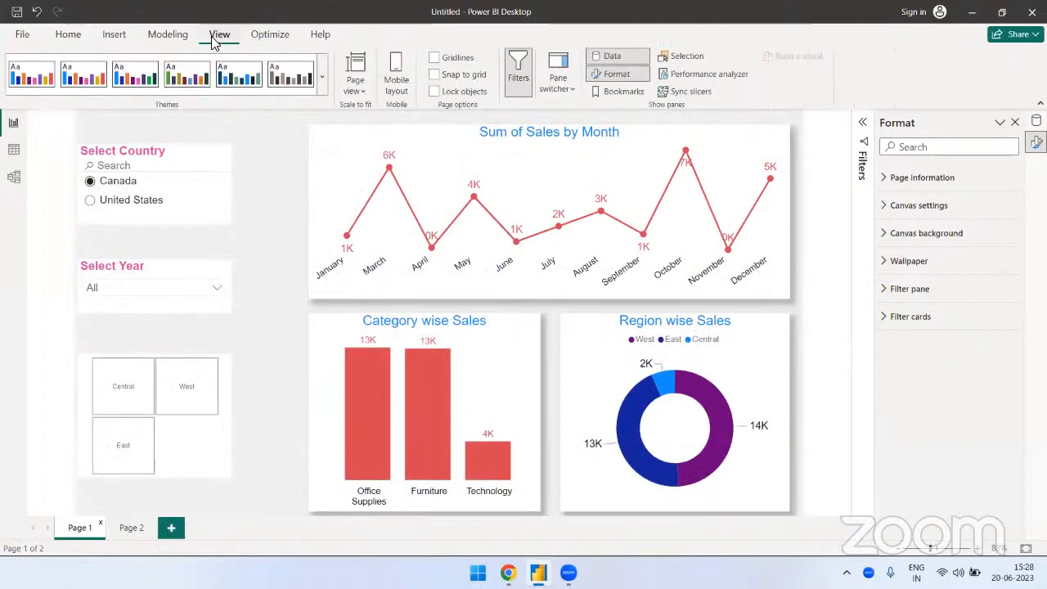
pyautogui.click(169, 36)
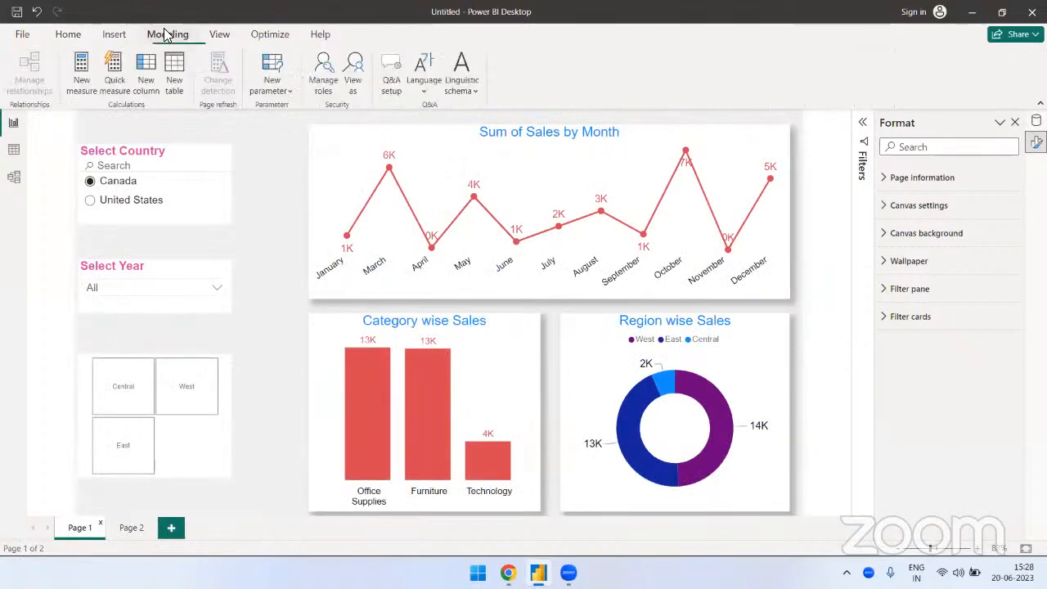
pyautogui.click(216, 36)
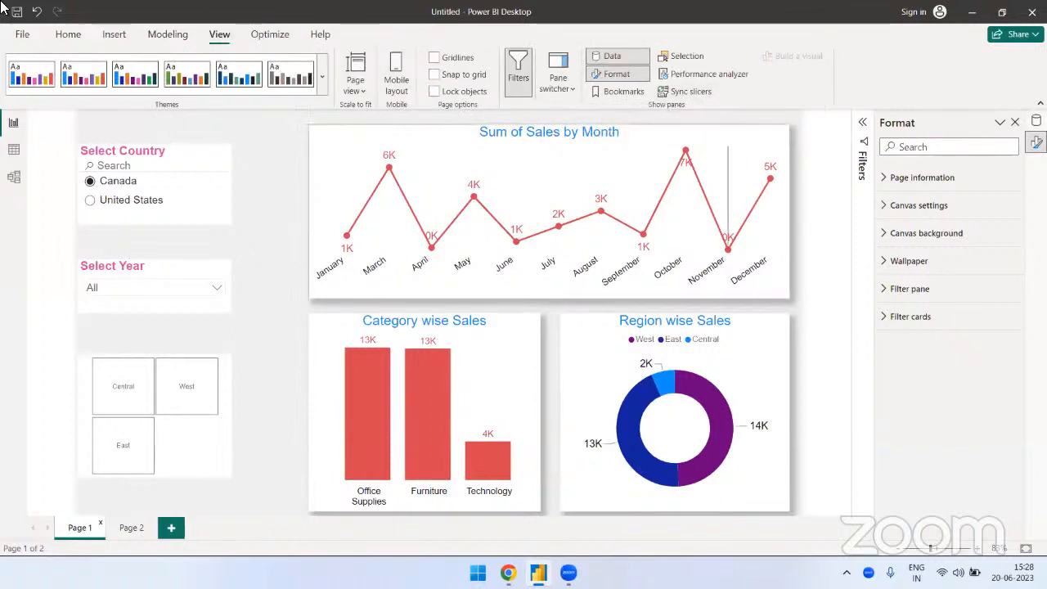
pyautogui.click(699, 97)
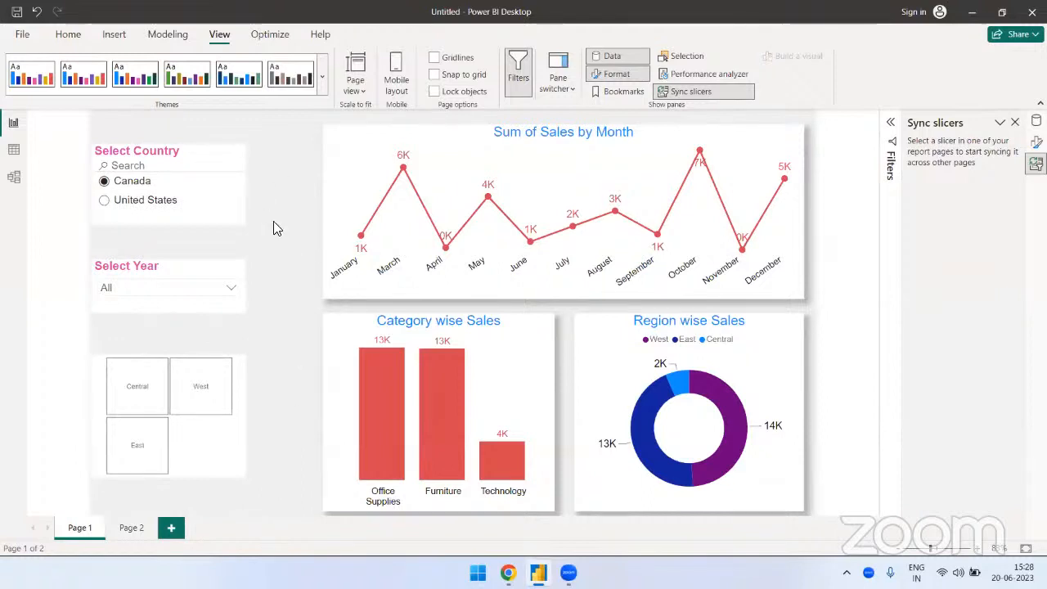
pyautogui.click(227, 156)
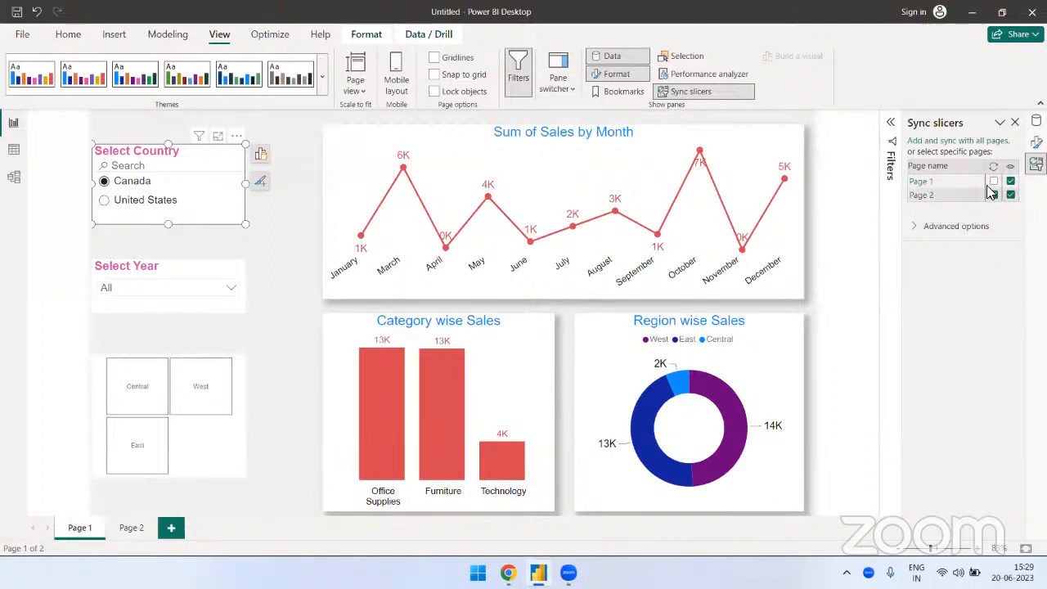
pyautogui.click(994, 195)
pyautogui.click(995, 181)
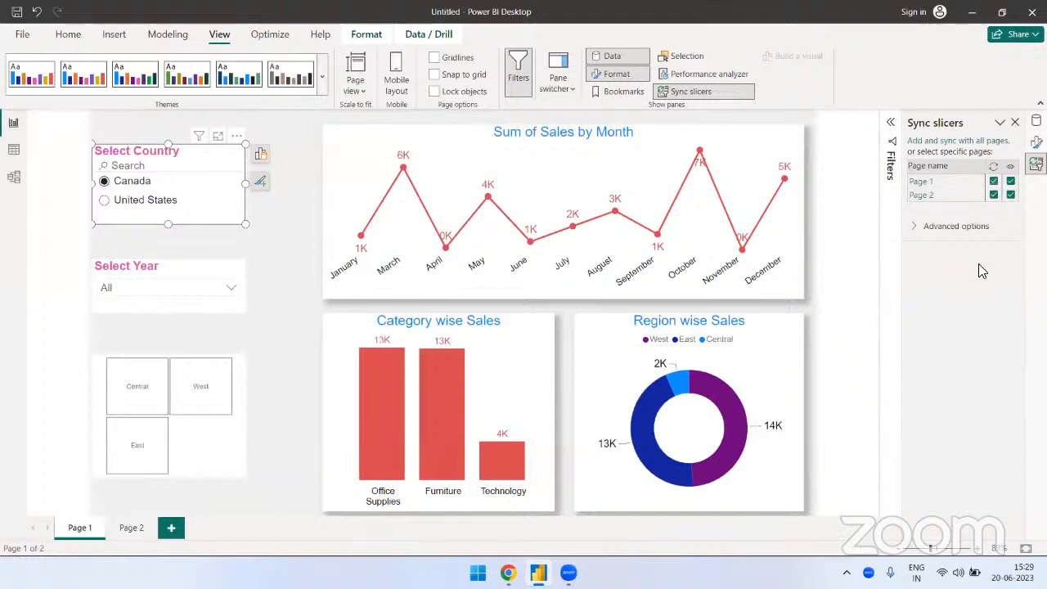
pyautogui.click(290, 245)
# Step: Check the synced country filter on Page 2 and review the Select Country slicer's sync settings on Page 1
pyautogui.click(131, 528)
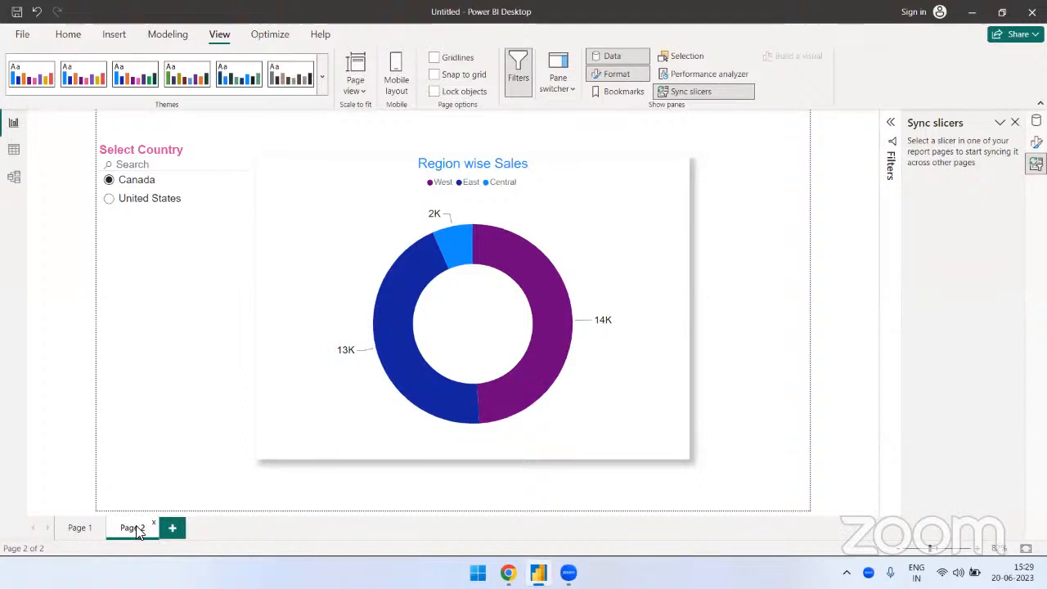
pyautogui.click(79, 528)
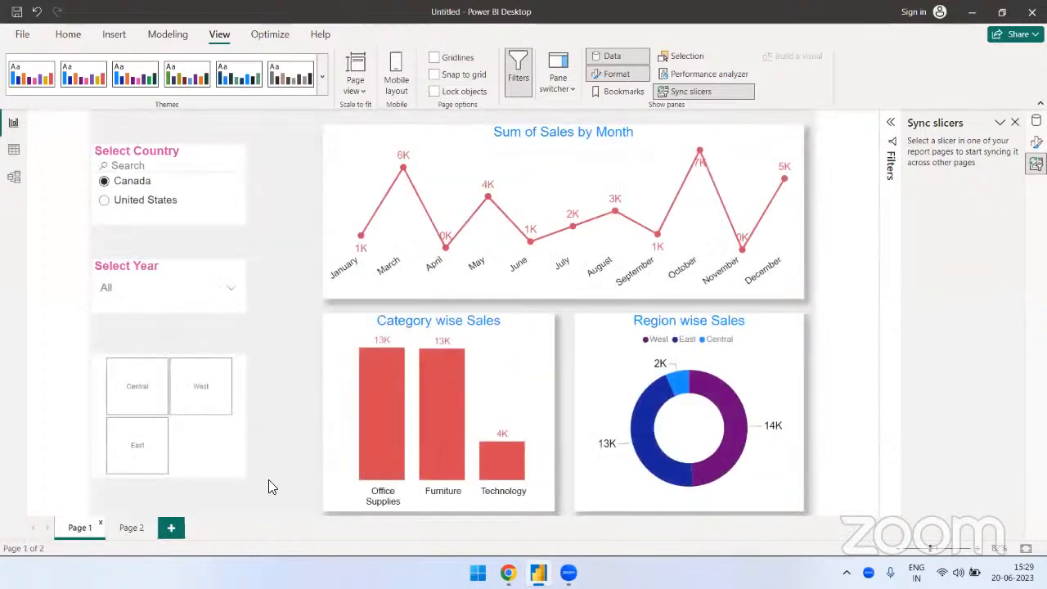
pyautogui.click(236, 221)
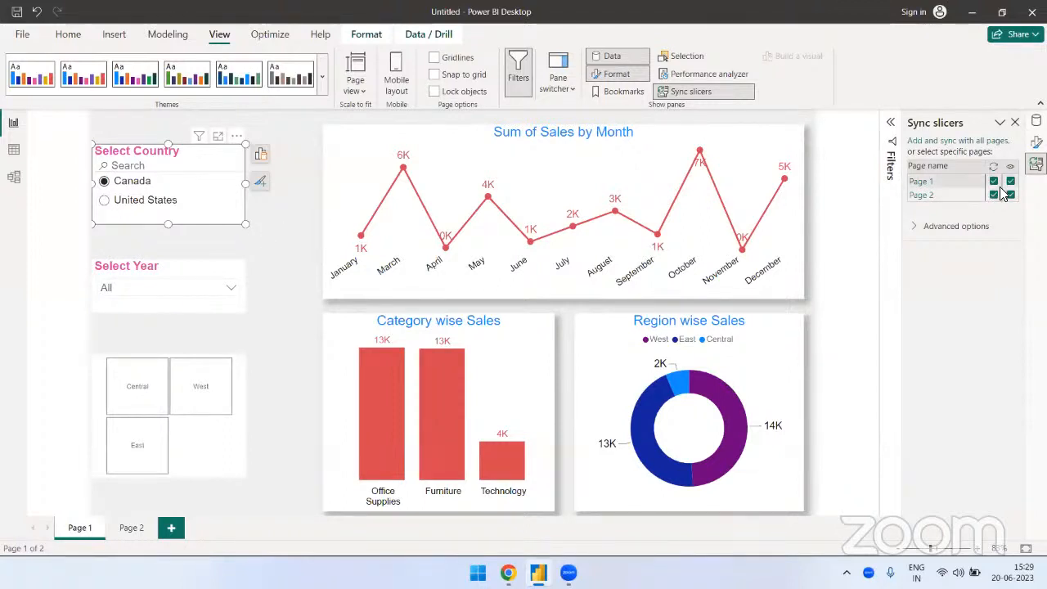
pyautogui.click(303, 286)
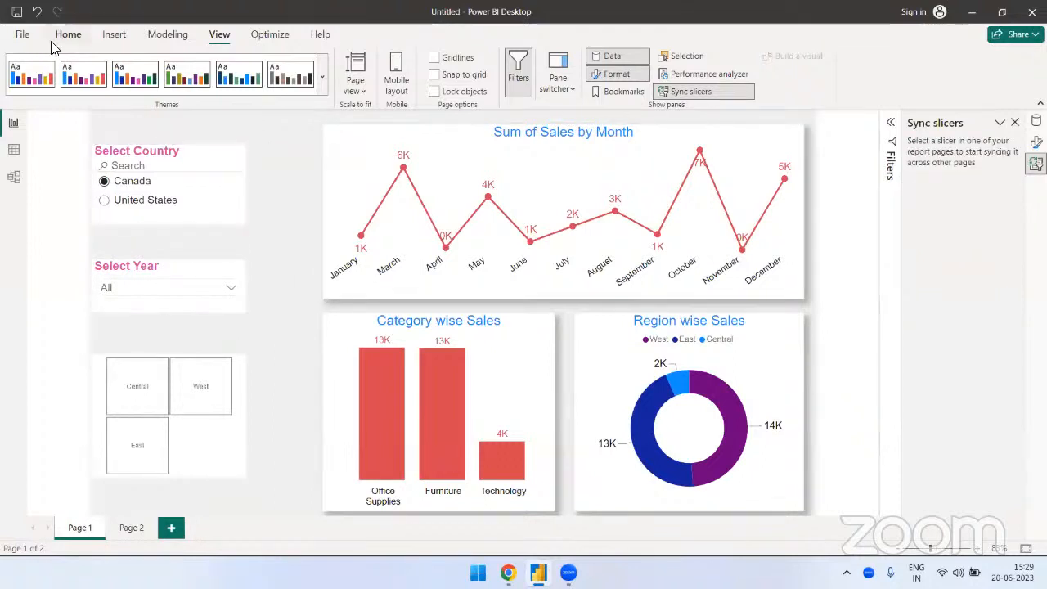
# Step: Test the slicer sync by selecting United States on Page 1 and Canada on Page 2, checking the other page each time
pyautogui.click(102, 206)
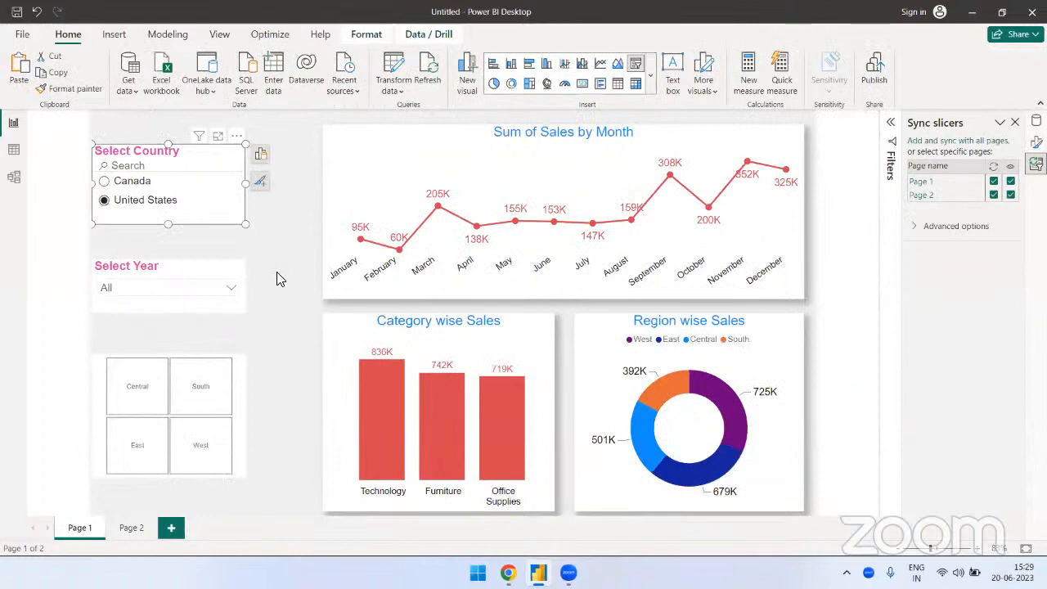
pyautogui.click(133, 527)
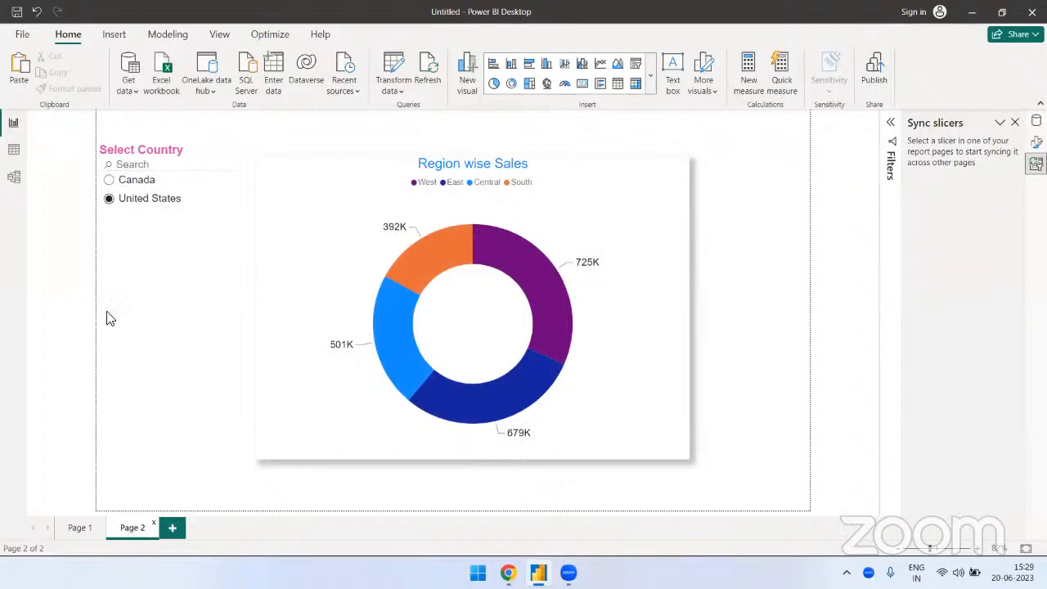
pyautogui.click(109, 180)
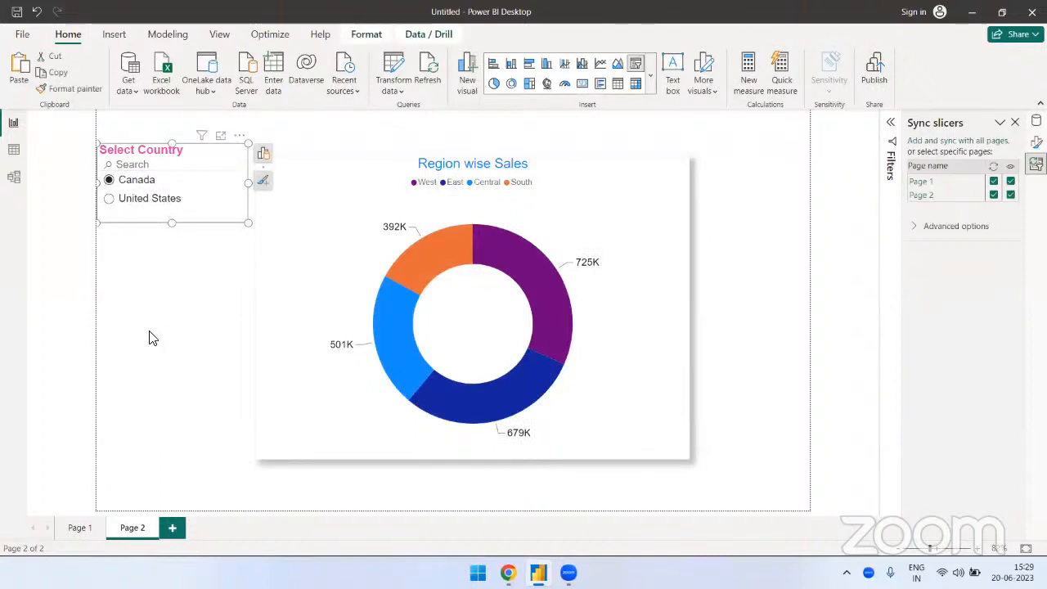
pyautogui.click(76, 529)
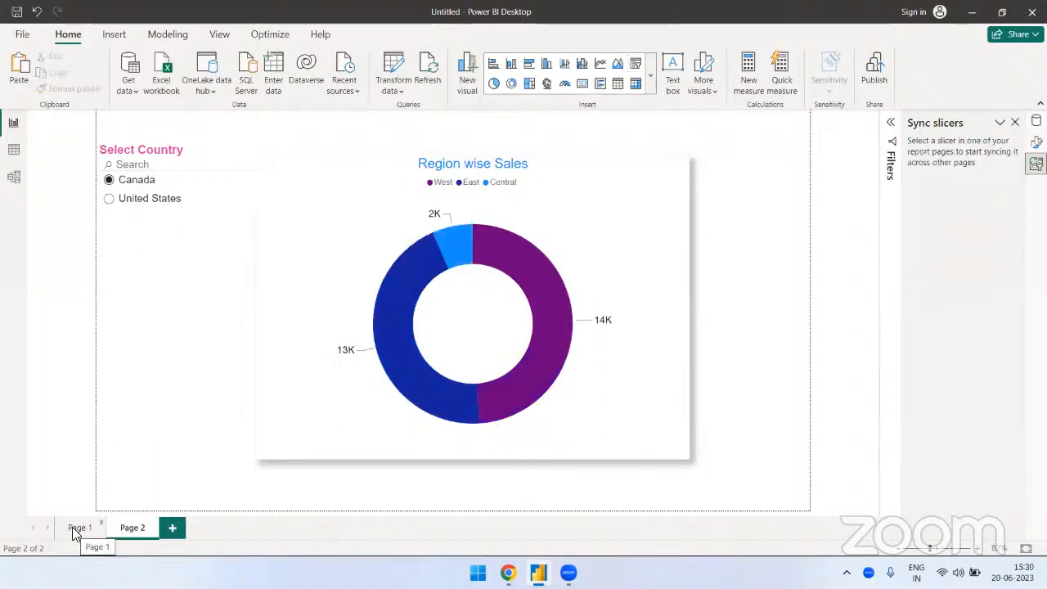
pyautogui.click(78, 529)
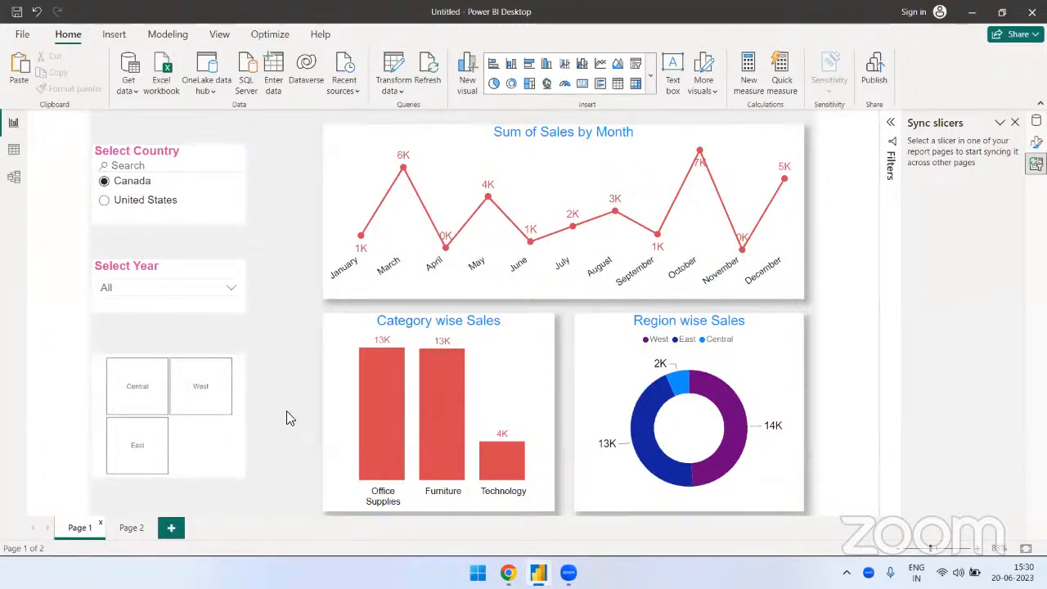
# Step: Switch the Select Country slicer on Page 1 to United States and back to Canada
pyautogui.click(104, 201)
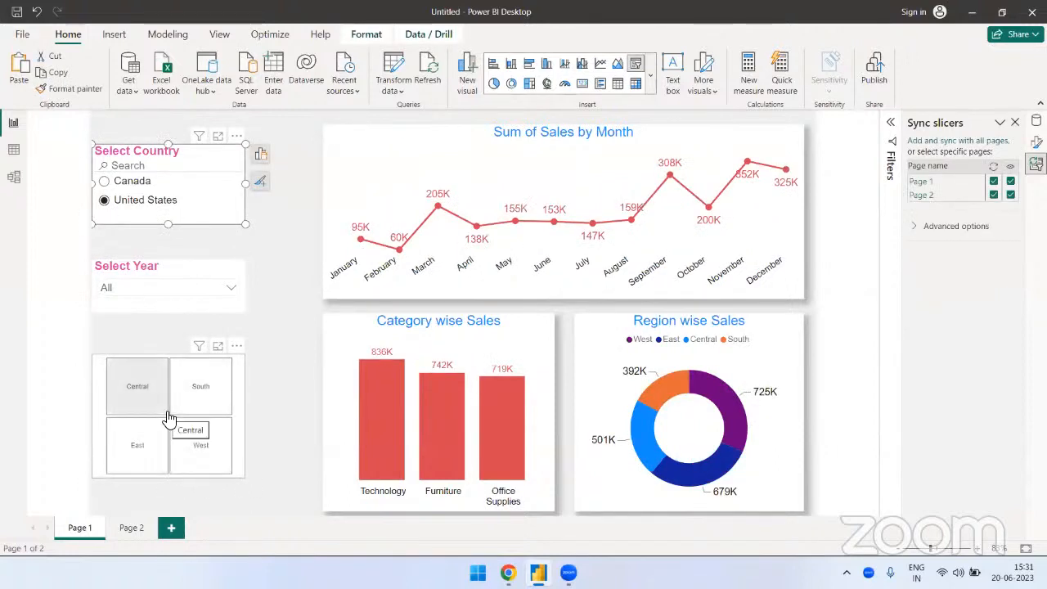
pyautogui.click(105, 182)
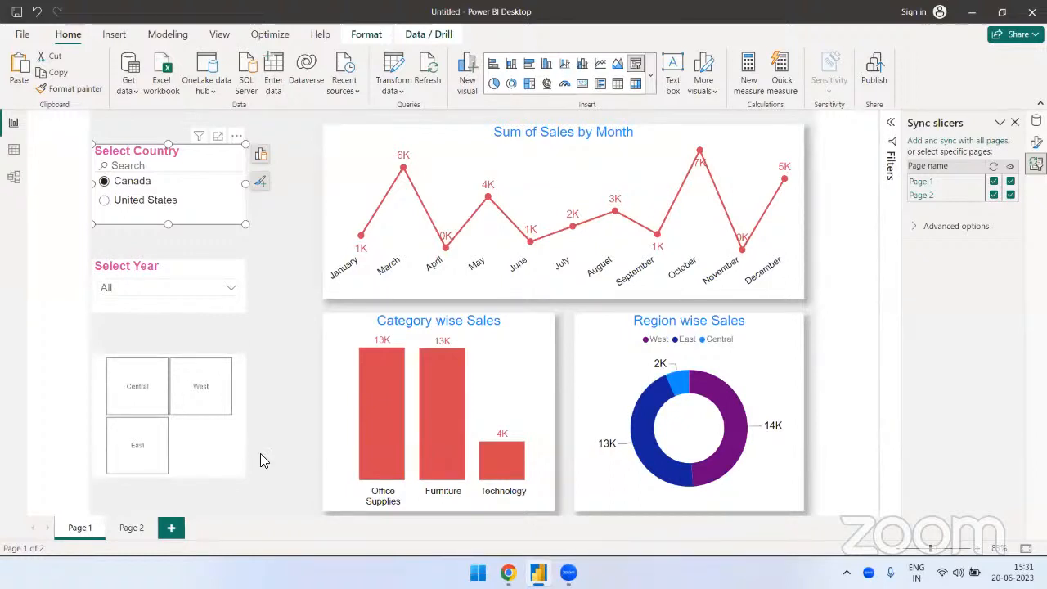
pyautogui.click(303, 358)
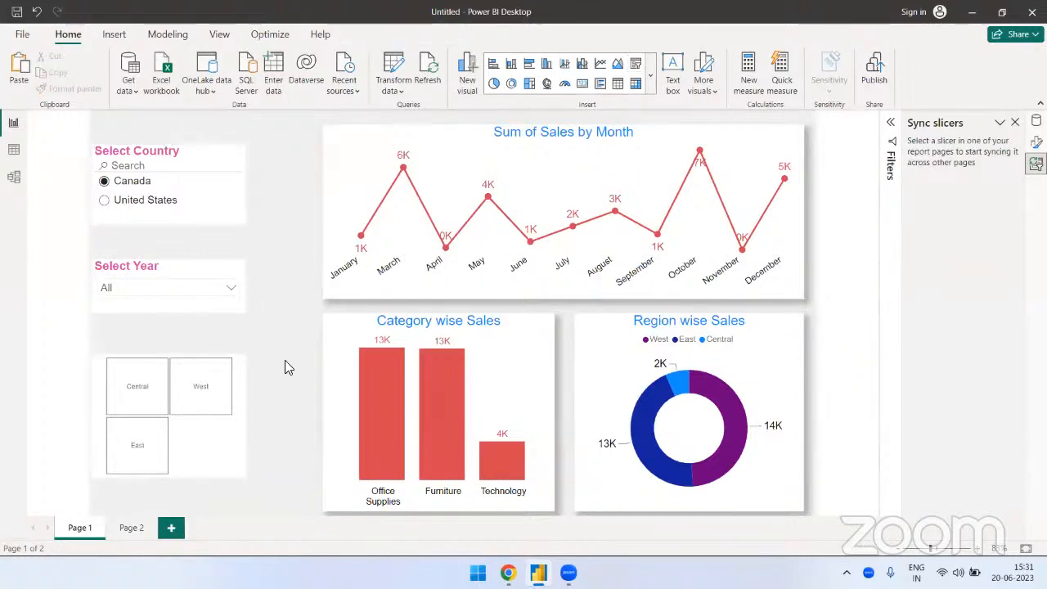
# Step: Delete the region tile slicer from Page 1
pyautogui.click(222, 458)
pyautogui.press('Delete')
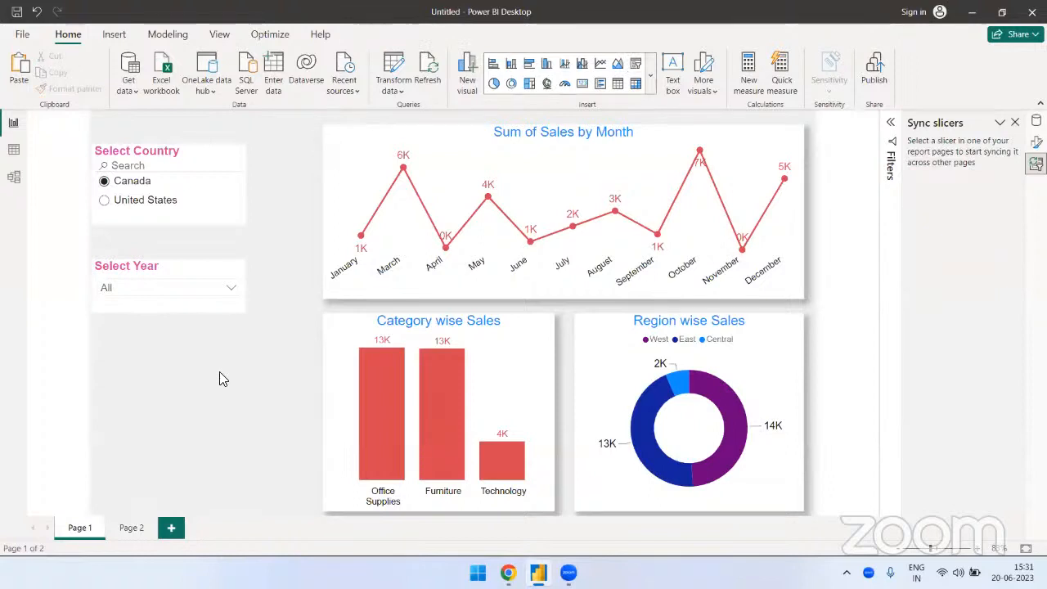
pyautogui.click(219, 162)
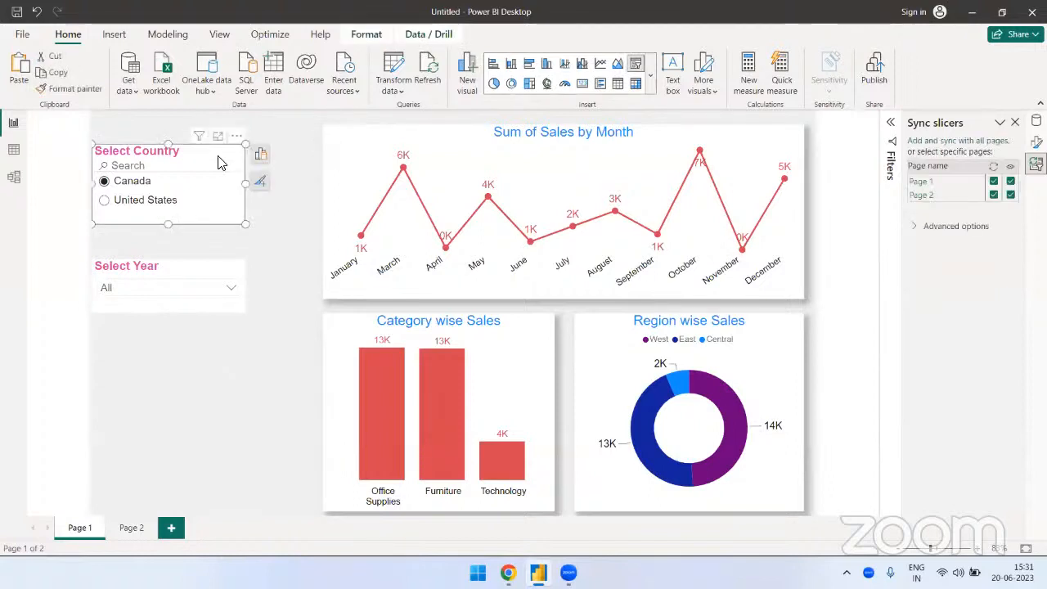
pyautogui.click(250, 375)
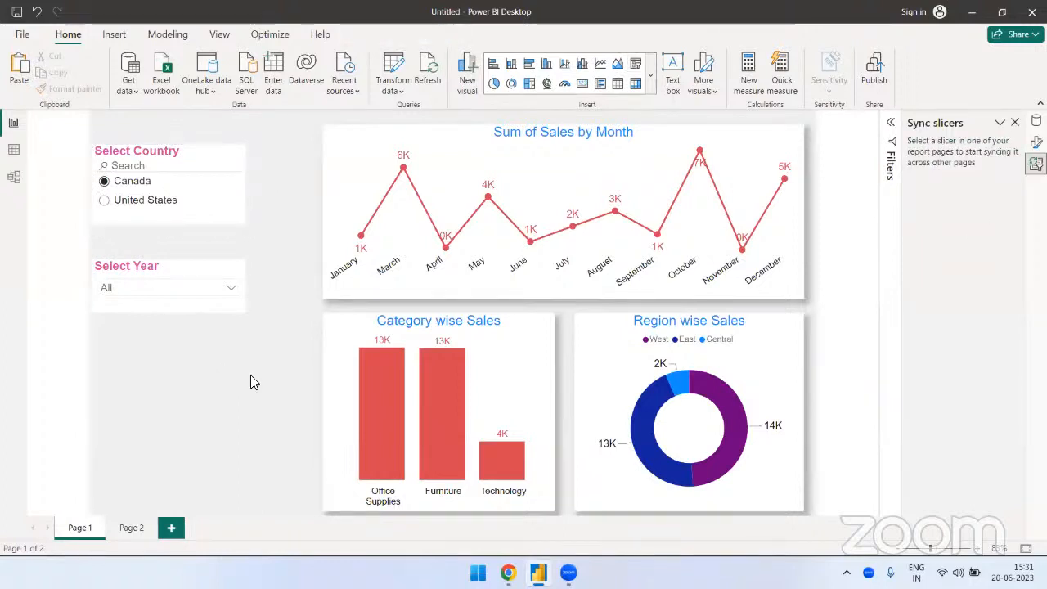
# Step: Delete Page 2 from the report and confirm the deletion
pyautogui.click(140, 528)
pyautogui.rightClick(140, 528)
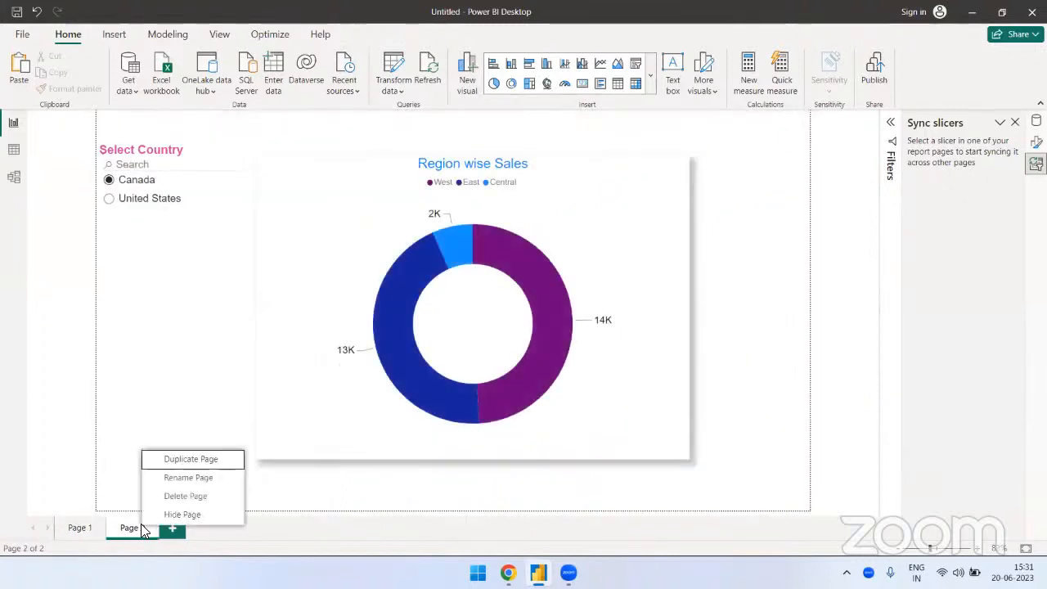
pyautogui.click(177, 497)
pyautogui.click(610, 314)
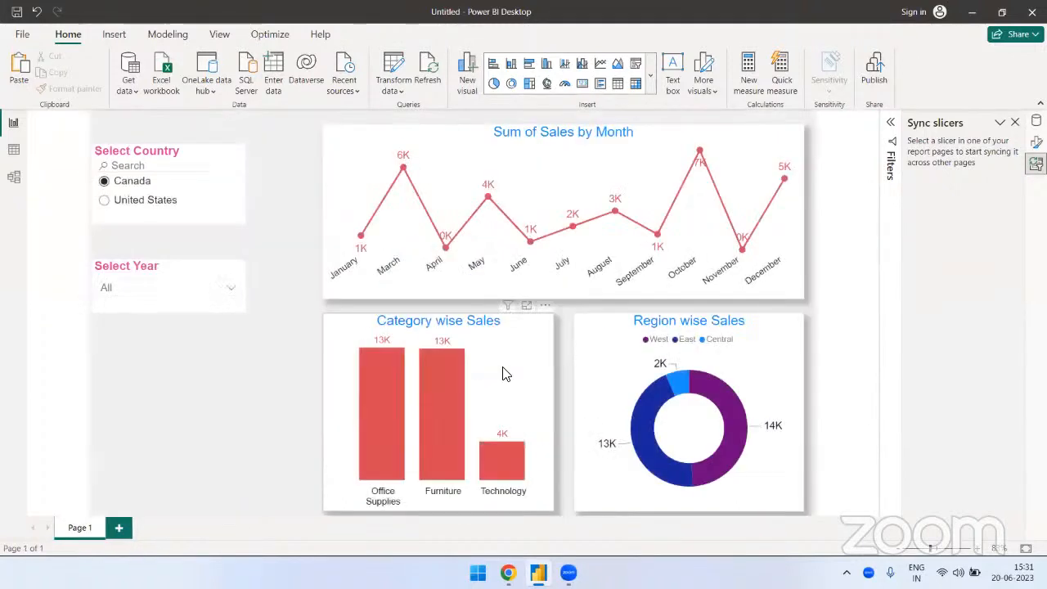
# Step: Move the Select Year slicer down to just below the upper edge level of the Category wise Sales chart
pyautogui.click(227, 290)
pyautogui.click(227, 290)
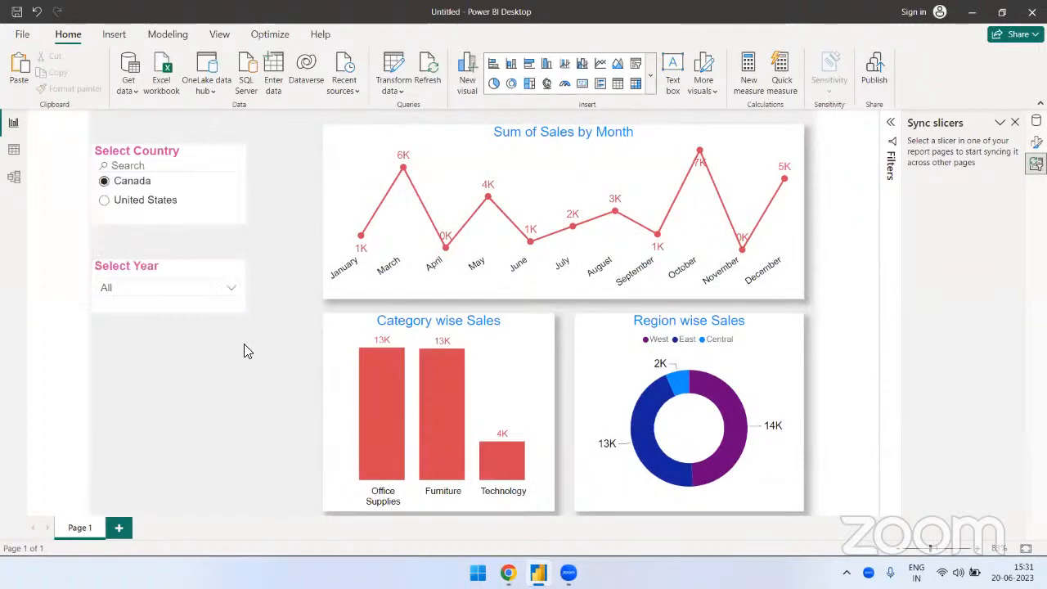
pyautogui.moveTo(240, 303); pyautogui.dragTo(241, 351)
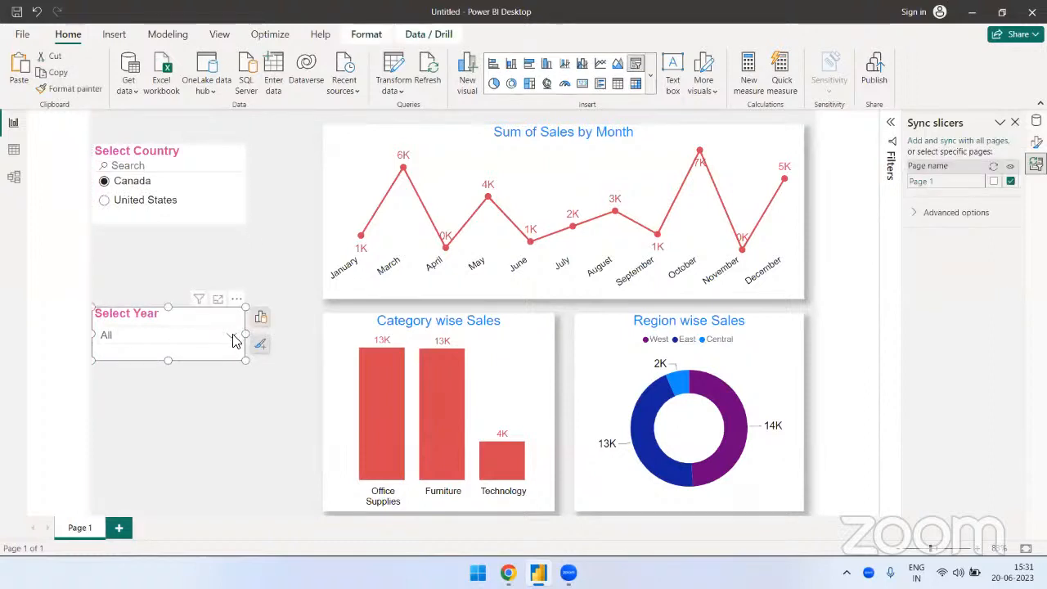
pyautogui.click(233, 340)
pyautogui.click(233, 339)
pyautogui.click(209, 409)
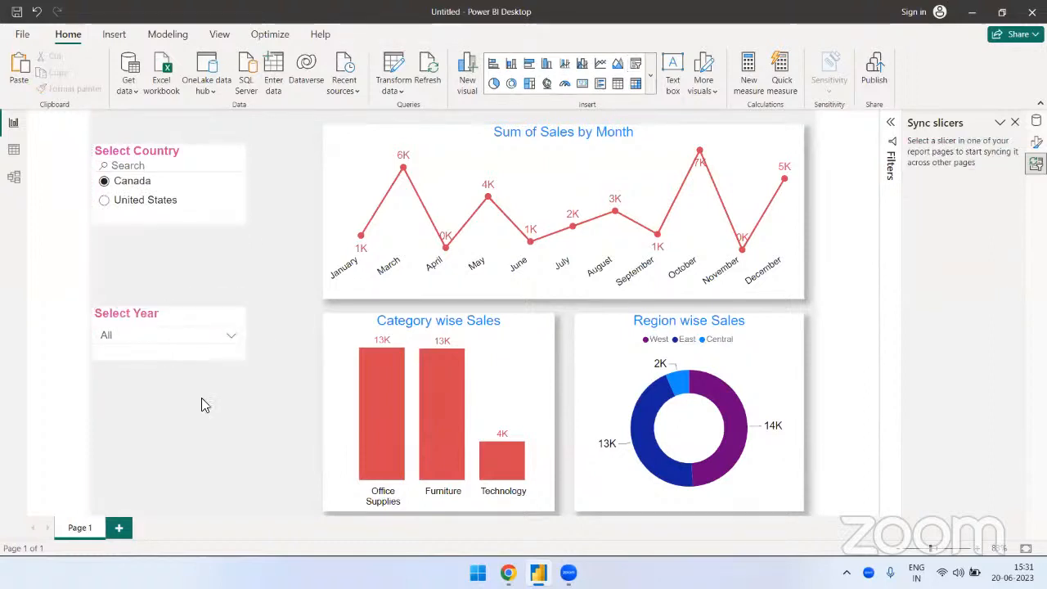
# Step: Try extending the Select Year slicer down almost to the page's lower edge and view its list of years
pyautogui.click(167, 366)
pyautogui.moveTo(167, 365); pyautogui.dragTo(191, 500)
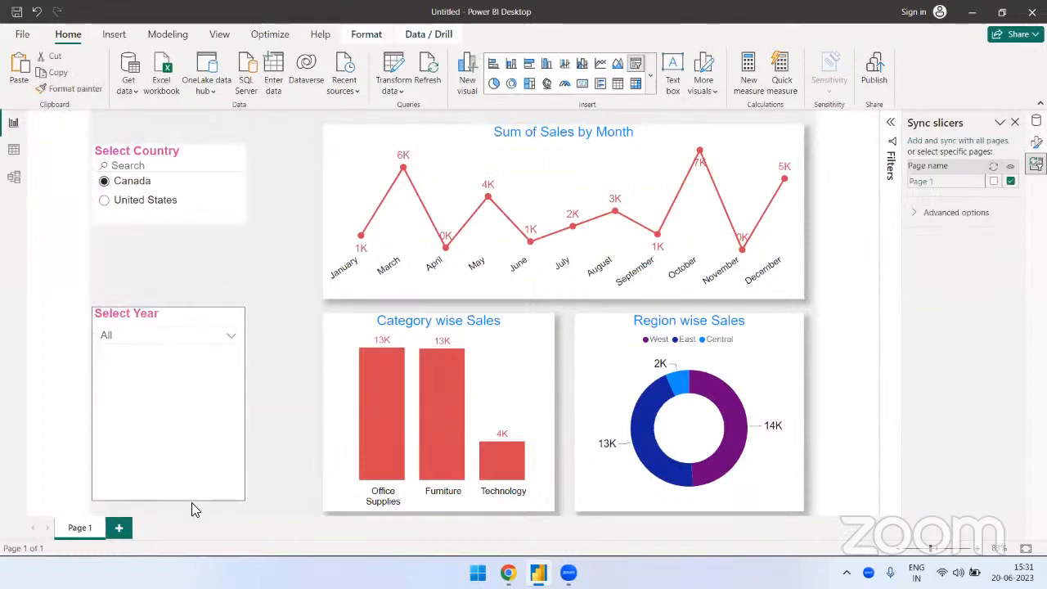
pyautogui.click(231, 336)
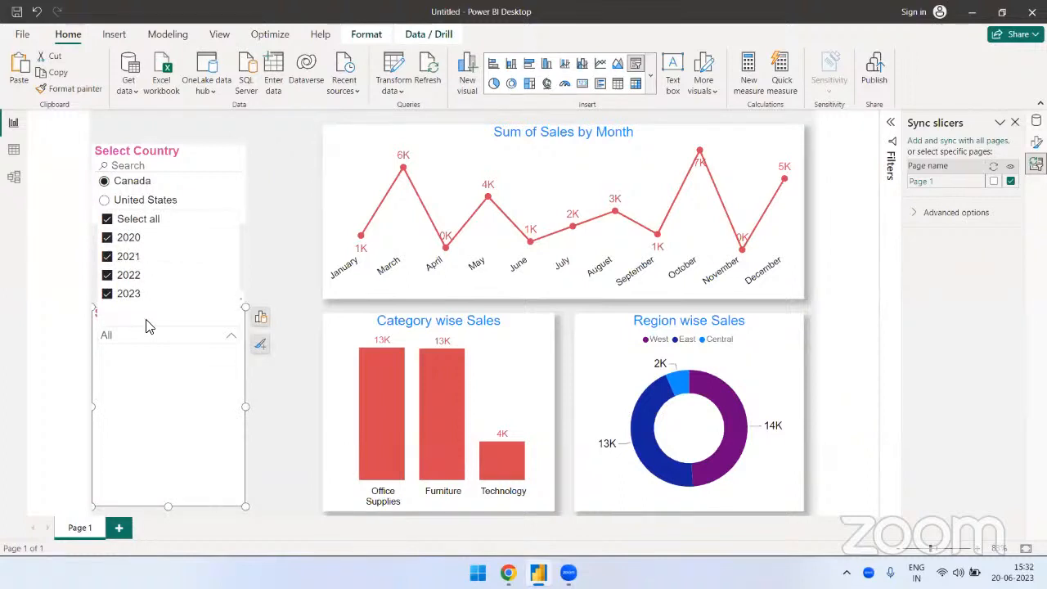
pyautogui.click(289, 400)
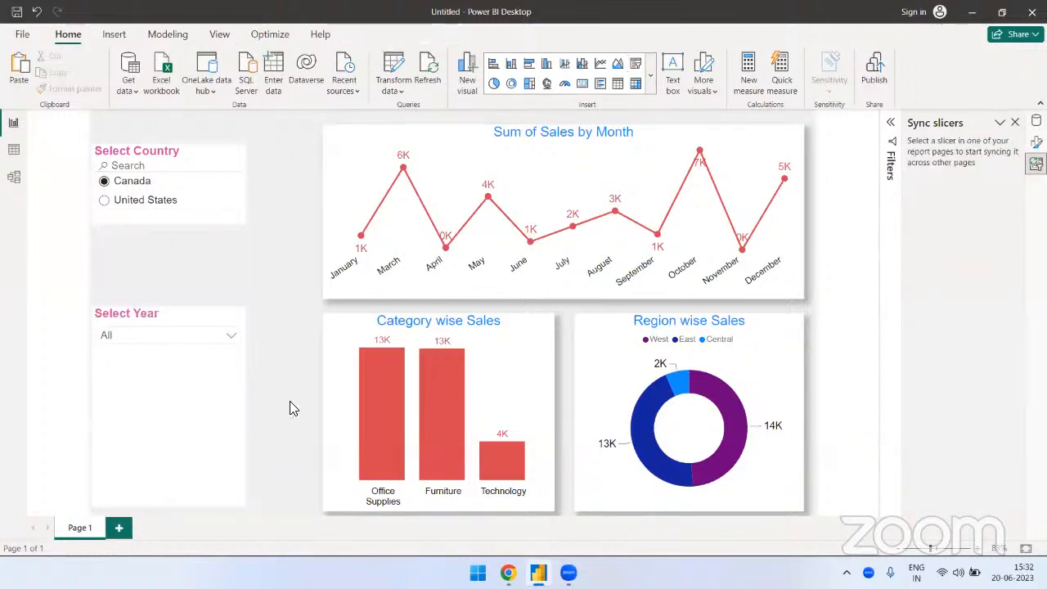
# Step: Shrink the Select Year slicer to a compact height just enclosing its dropdown and make it slightly wider
pyautogui.click(240, 502)
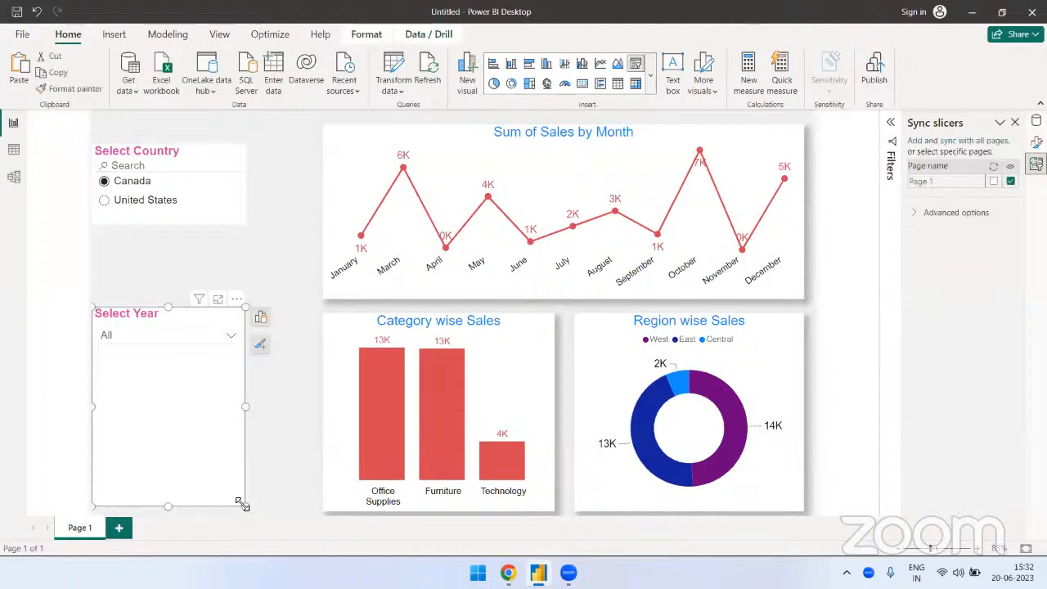
pyautogui.moveTo(240, 502); pyautogui.dragTo(246, 346)
pyautogui.click(249, 386)
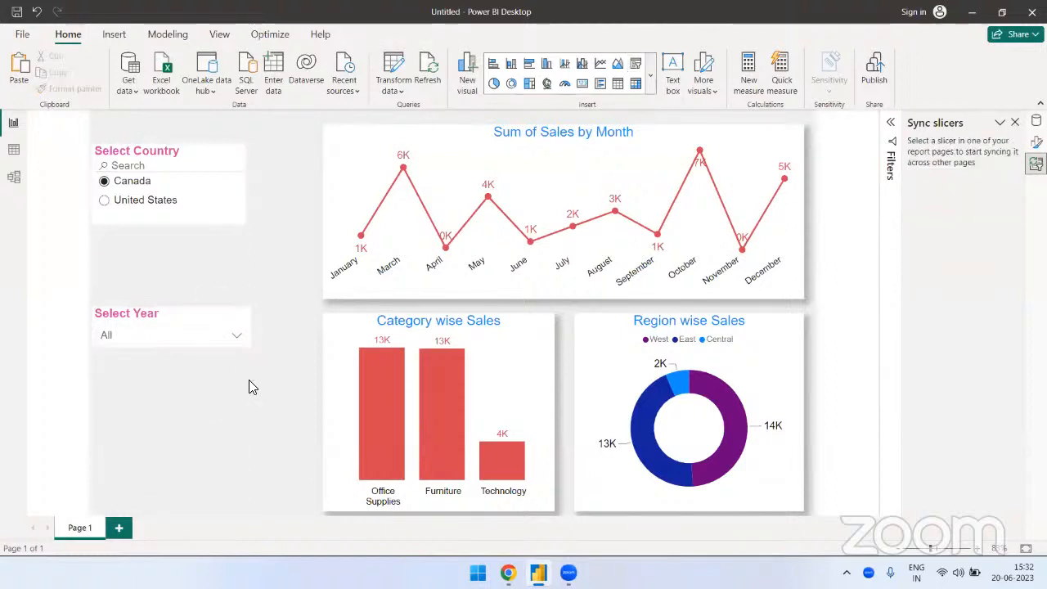
# Step: Add the Month level of Order Date below Year in the Select Year slicer's fields
pyautogui.click(1014, 122)
pyautogui.click(195, 318)
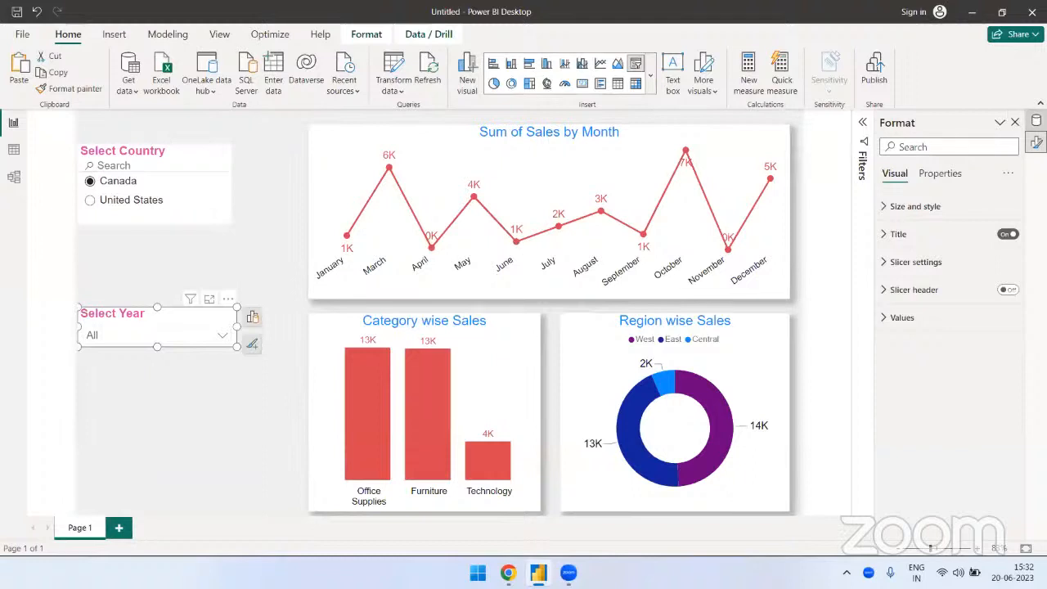
pyautogui.click(1036, 120)
pyautogui.click(895, 288)
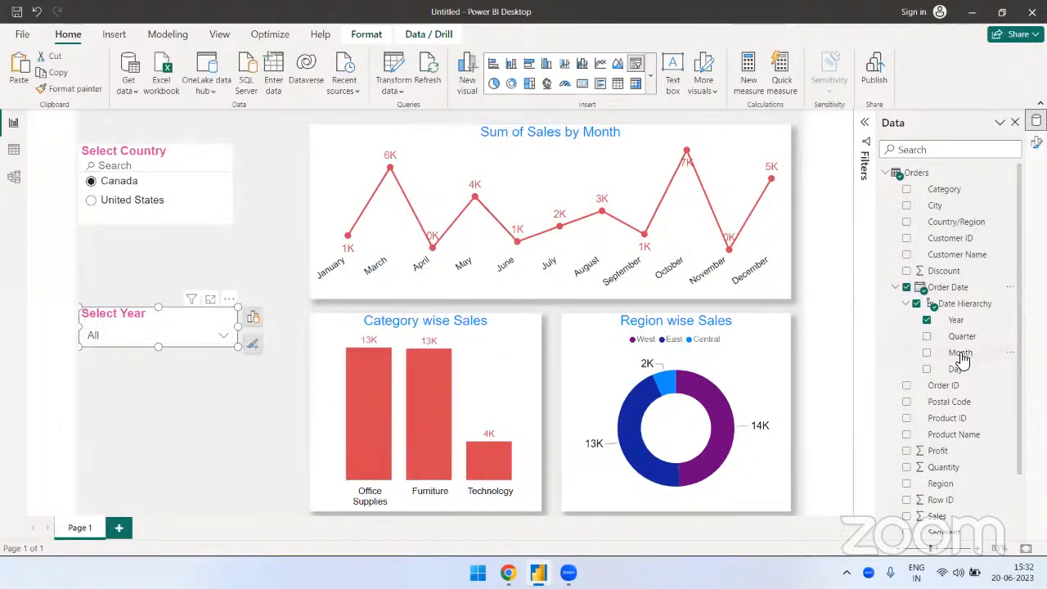
pyautogui.click(252, 316)
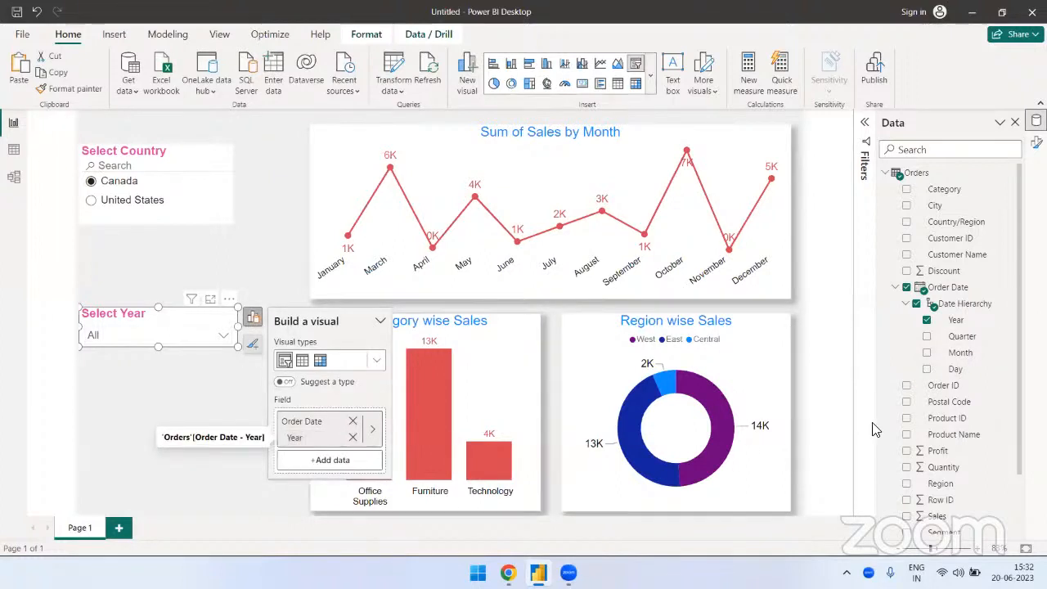
pyautogui.click(926, 352)
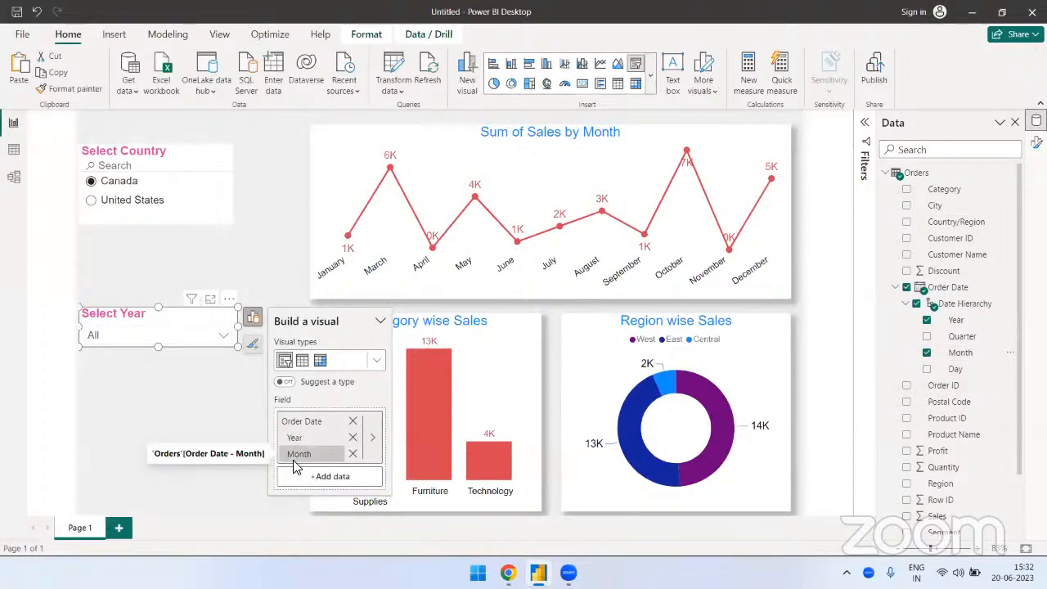
pyautogui.click(201, 423)
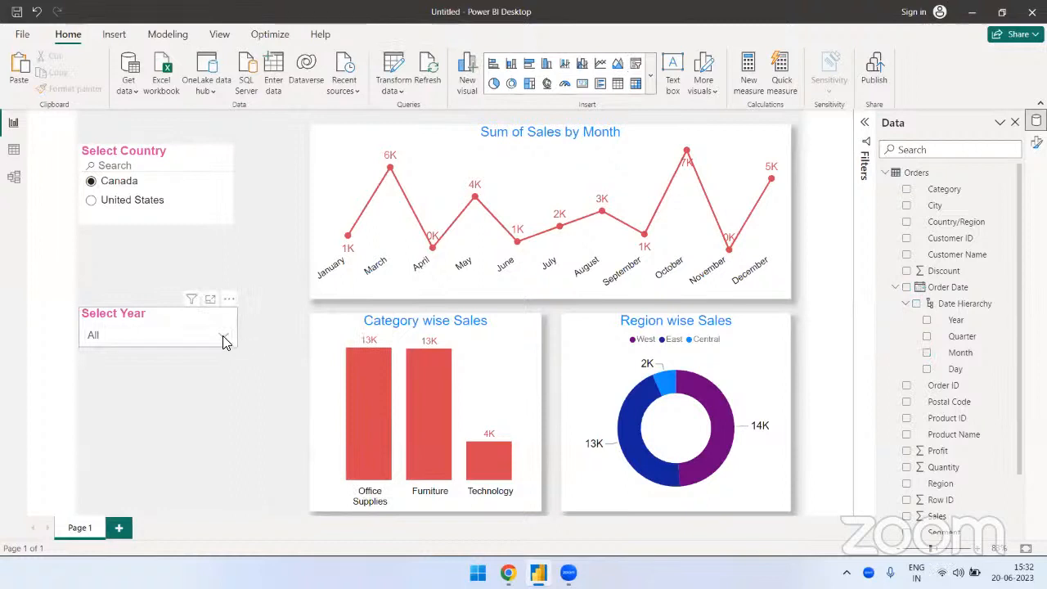
# Step: Make the Select Year slicer slightly taller and check its list of expandable years
pyautogui.click(225, 341)
pyautogui.click(167, 349)
pyautogui.click(188, 415)
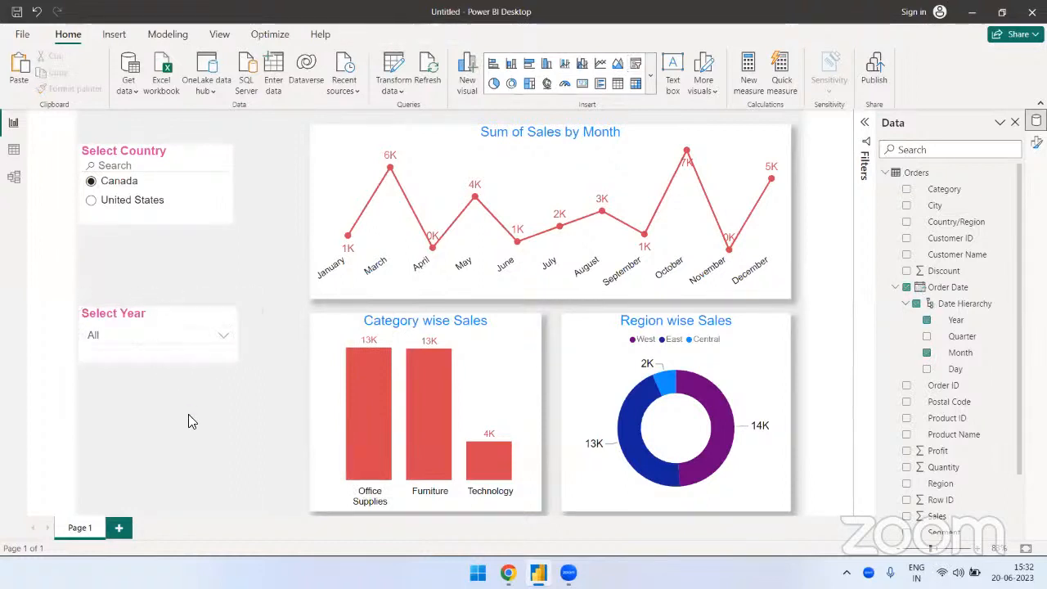
pyautogui.click(223, 338)
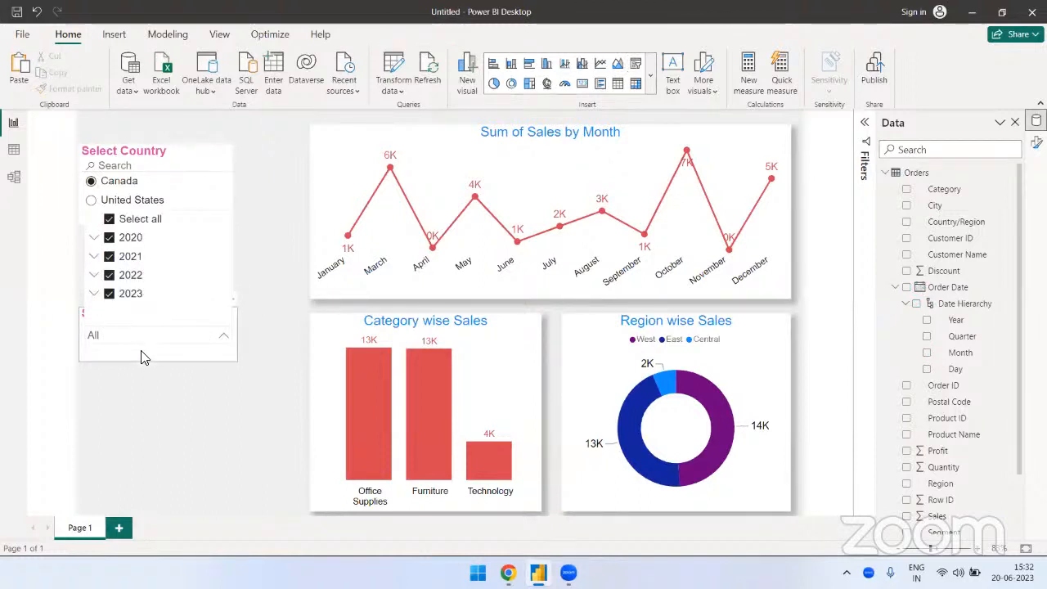
pyautogui.click(152, 411)
# Step: Swap the slicers' positions, placing Select Country near the page's lower edge and Select Year near the upper edge
pyautogui.click(220, 135)
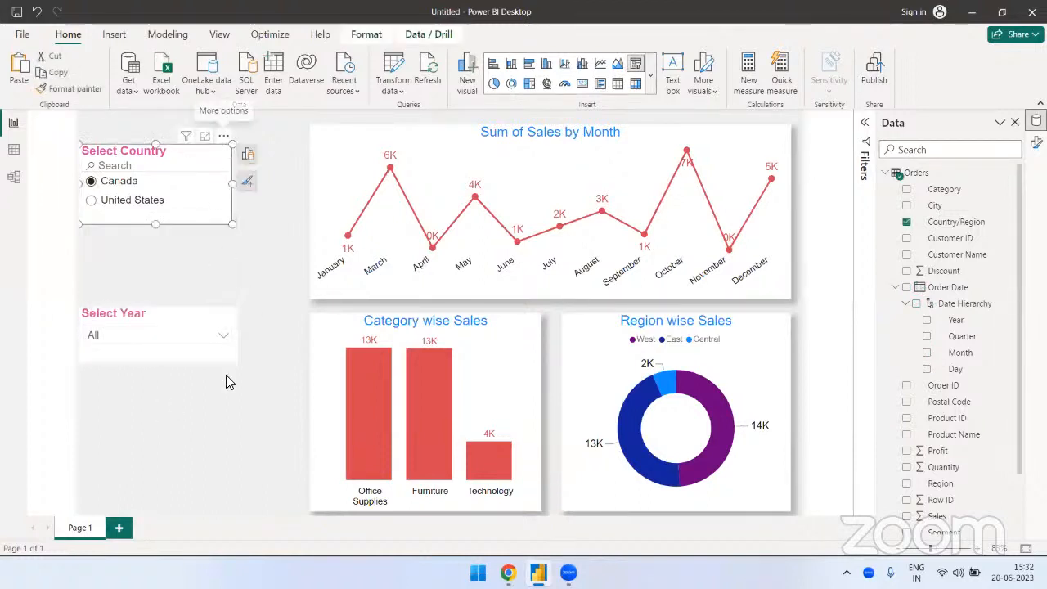
pyautogui.moveTo(220, 131); pyautogui.dragTo(230, 421)
pyautogui.moveTo(230, 309); pyautogui.dragTo(233, 116)
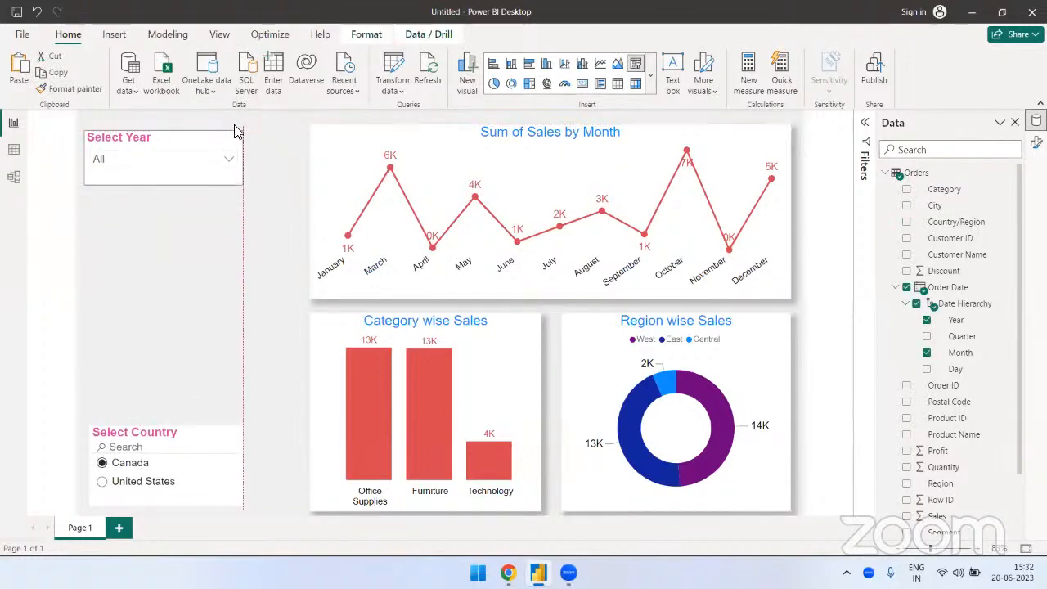
# Step: Expand 2020 in the Select Year list and extend the slicer down to just above the Category wise Sales chart's upper edge
pyautogui.click(229, 163)
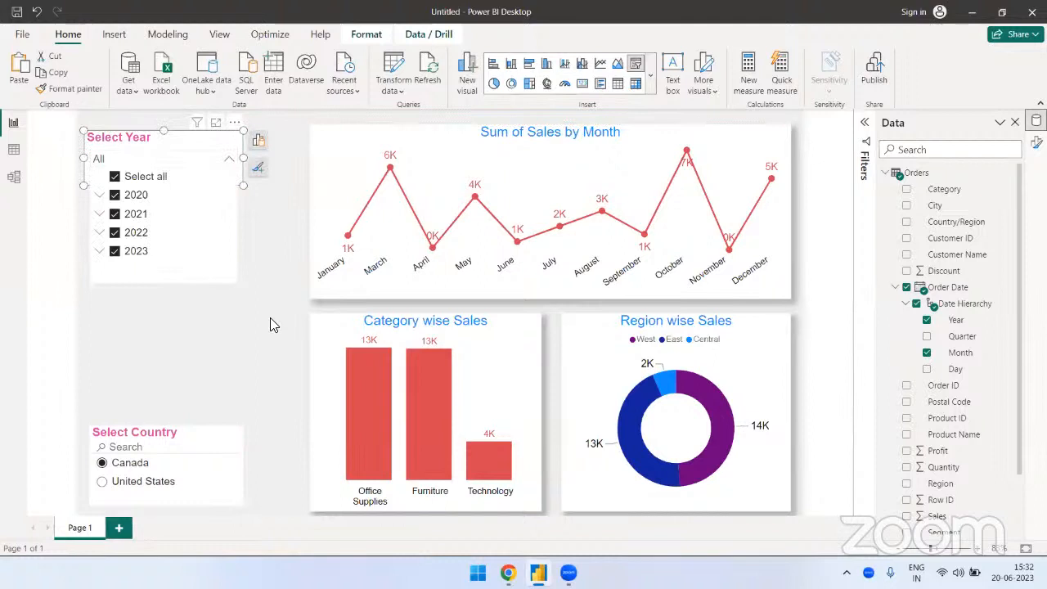
pyautogui.click(99, 194)
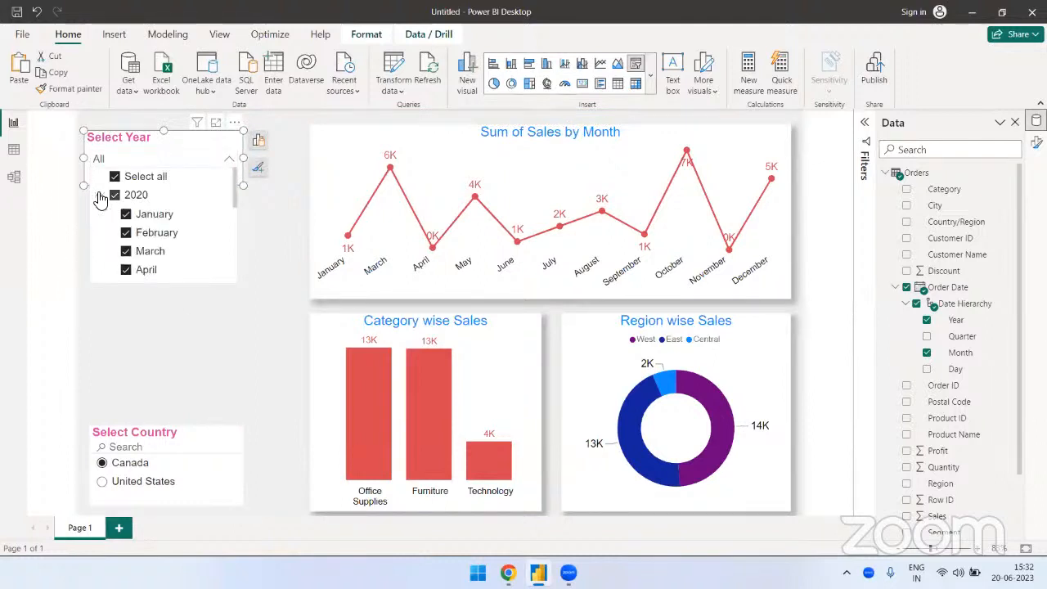
pyautogui.click(222, 270)
pyautogui.click(228, 160)
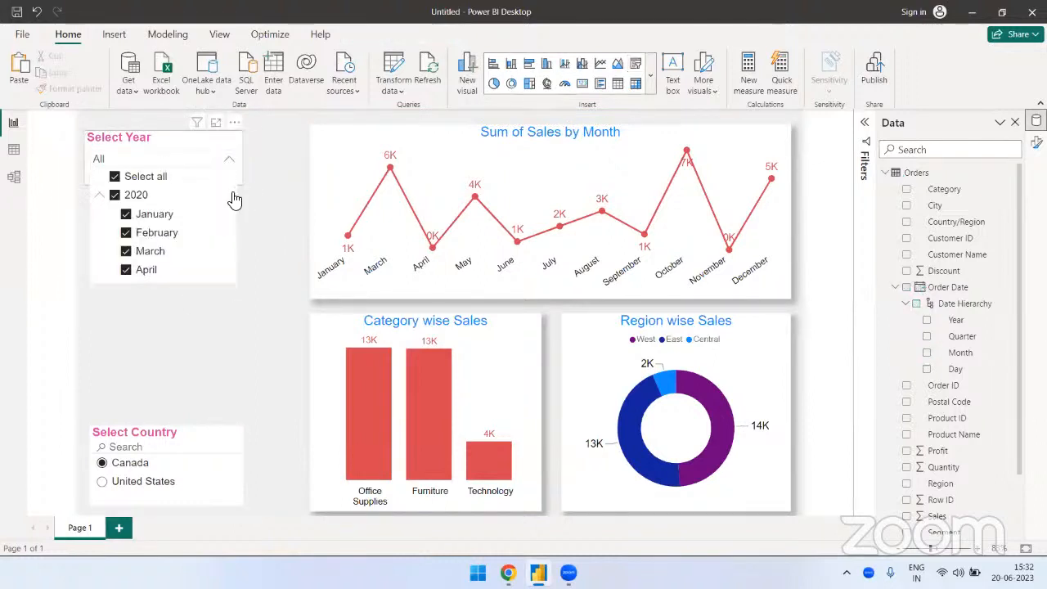
pyautogui.click(248, 237)
pyautogui.click(158, 191)
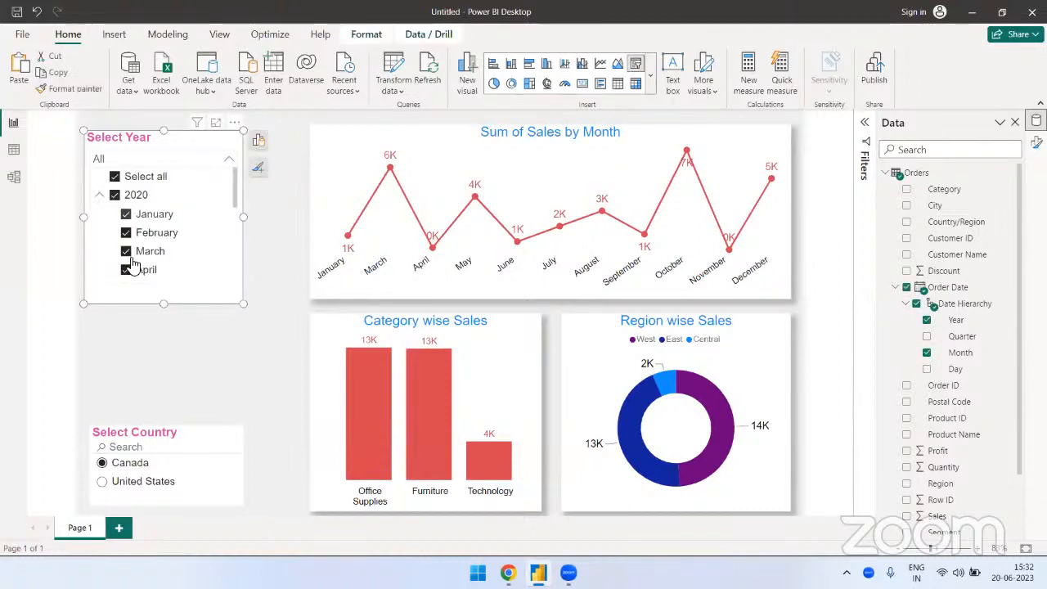
# Step: Look through the months under 2020, then collapse that year and clear all selections in the Select Year slicer
pyautogui.scroll(-5, 181, 237)
pyautogui.scroll(-2, 187, 234)
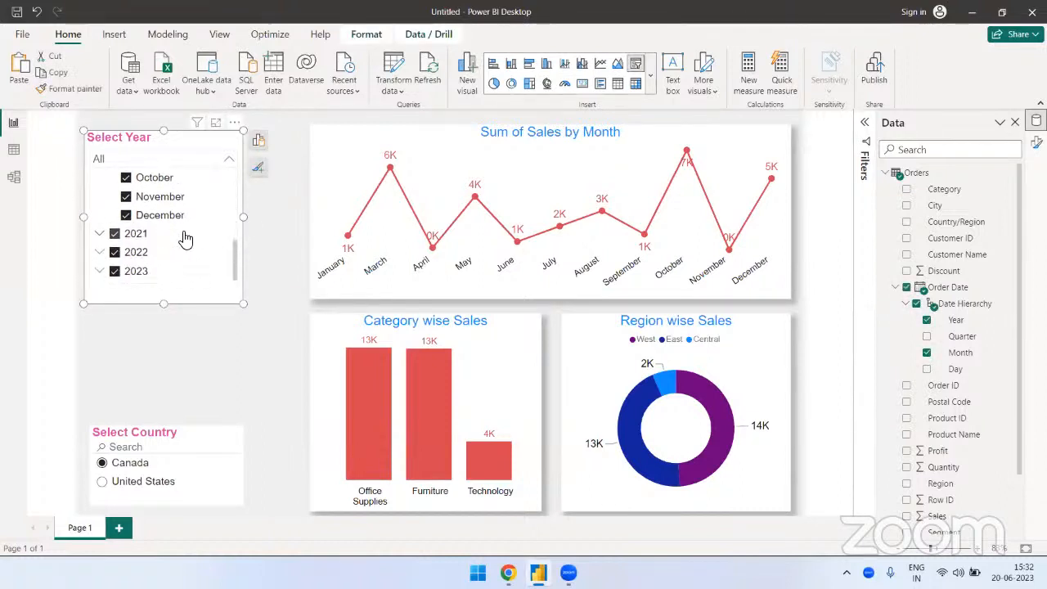
pyautogui.scroll(6, 234, 224)
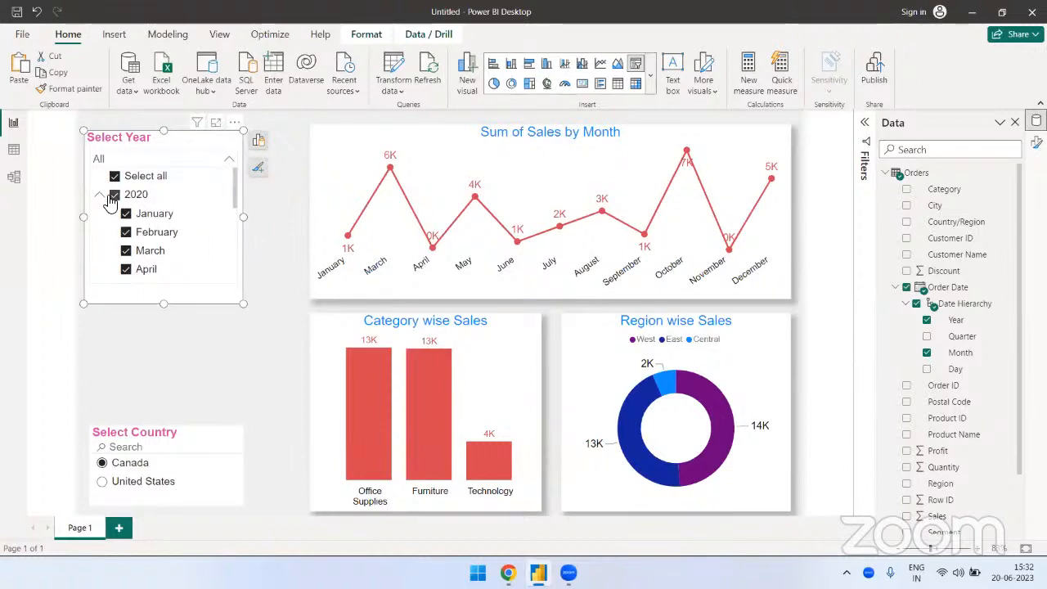
pyautogui.click(100, 195)
pyautogui.click(114, 176)
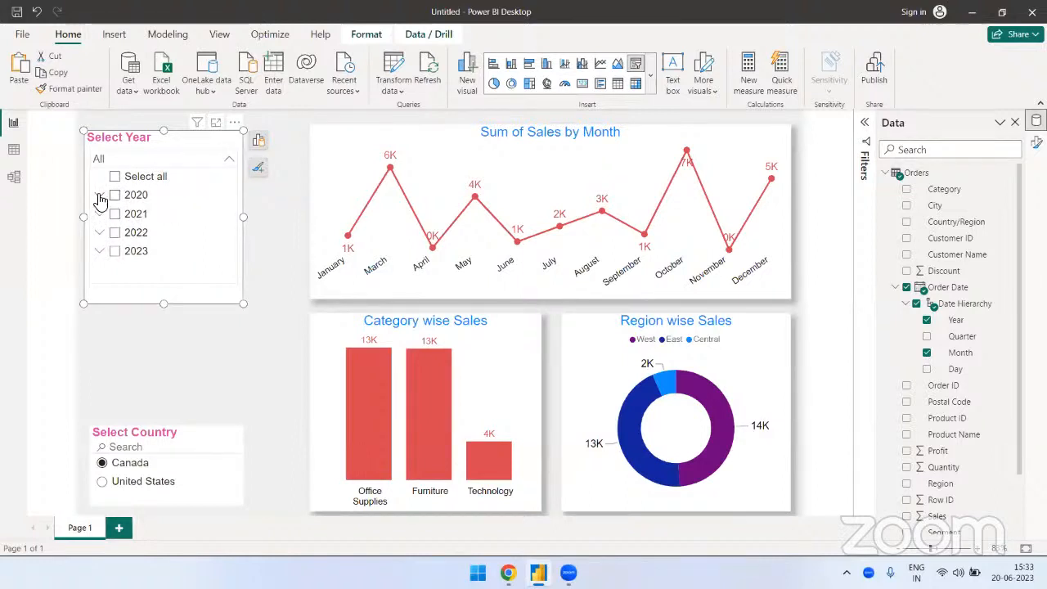
# Step: Filter the report to April 2020 with the Select Year slicer
pyautogui.click(235, 123)
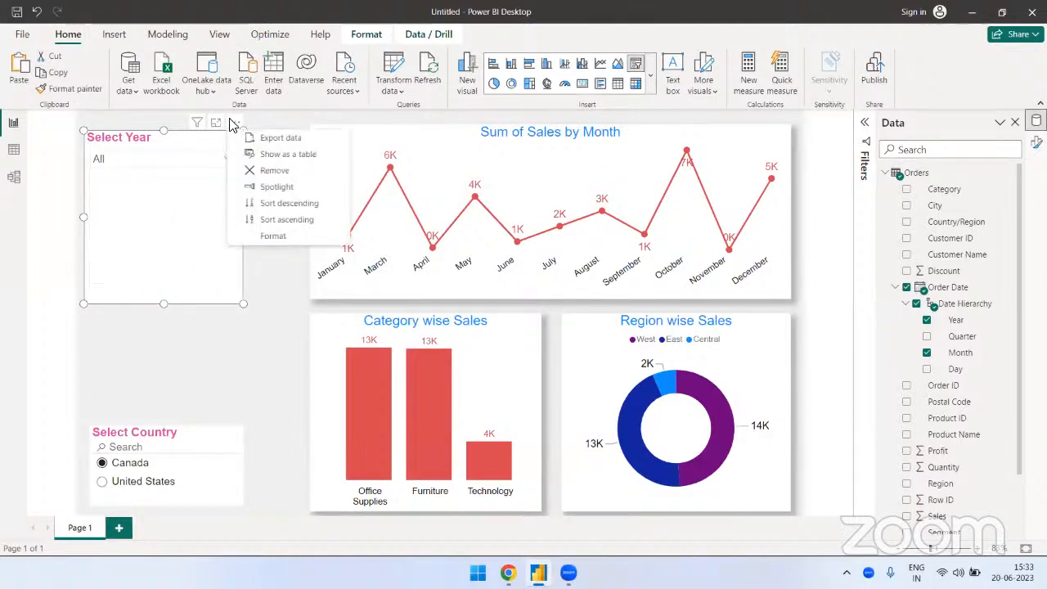
pyautogui.click(127, 165)
pyautogui.click(99, 195)
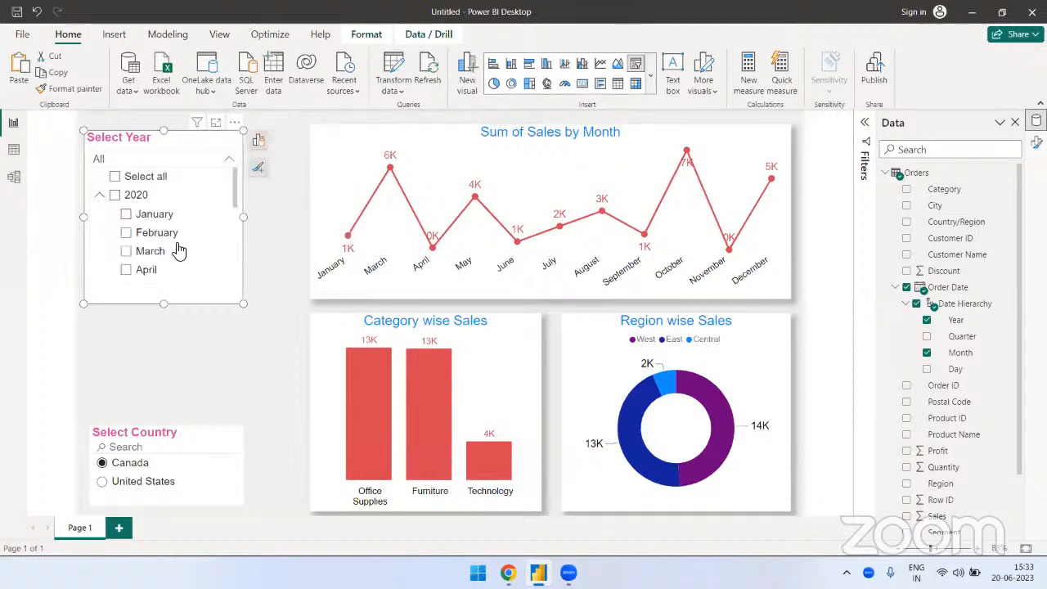
pyautogui.scroll(-1, 164, 250)
pyautogui.click(126, 253)
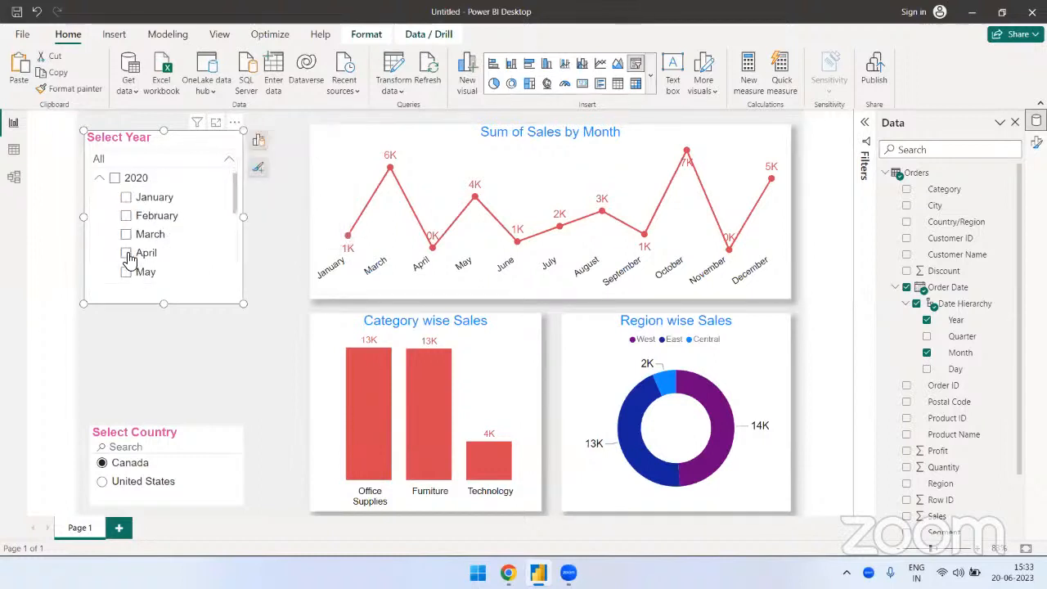
# Step: Collapse 2020 and add April 2021 to the Select Year slicer's selection
pyautogui.click(99, 178)
pyautogui.click(99, 213)
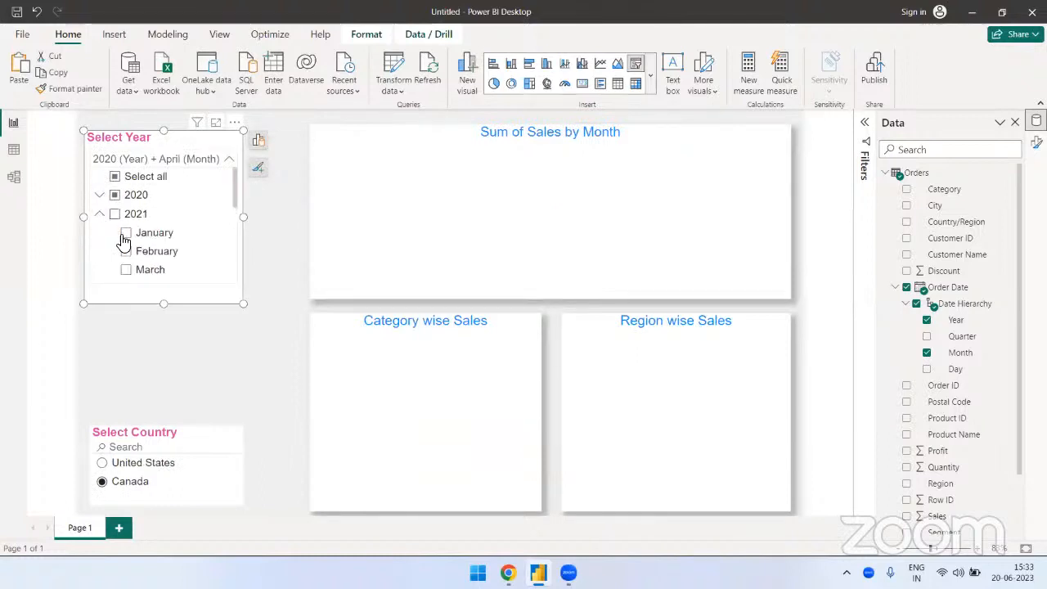
pyautogui.scroll(-1, 122, 239)
pyautogui.click(127, 255)
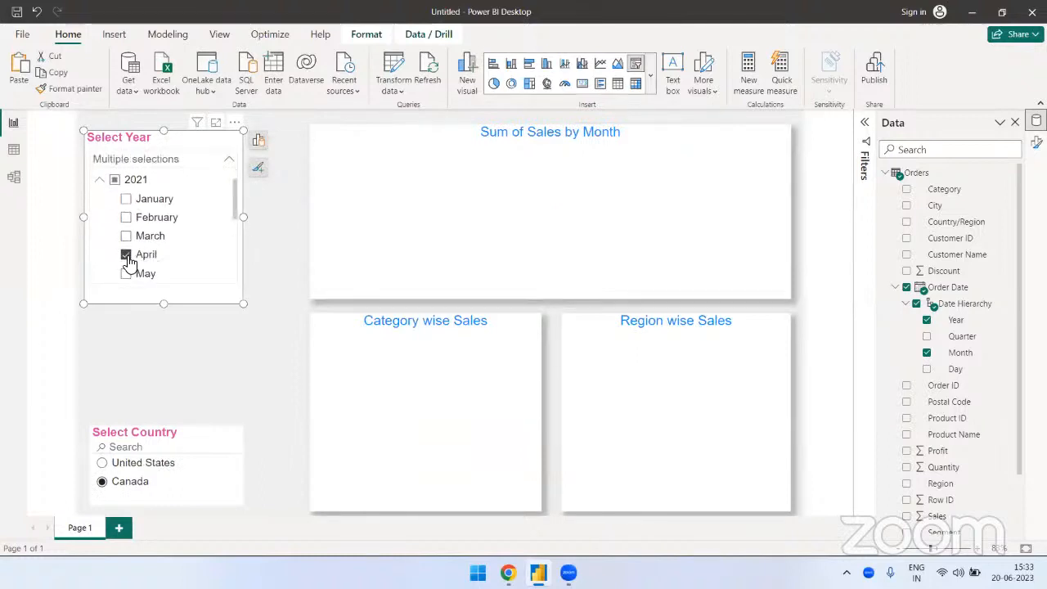
# Step: Set the country to United States and compare the charts with April 2021 cleared and reselected
pyautogui.click(104, 464)
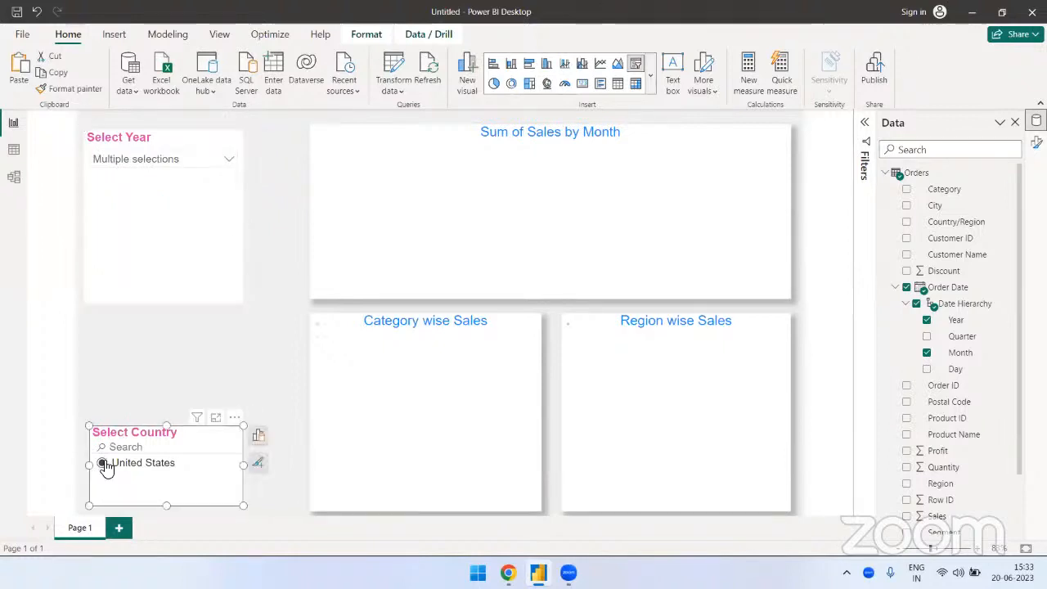
pyautogui.click(140, 163)
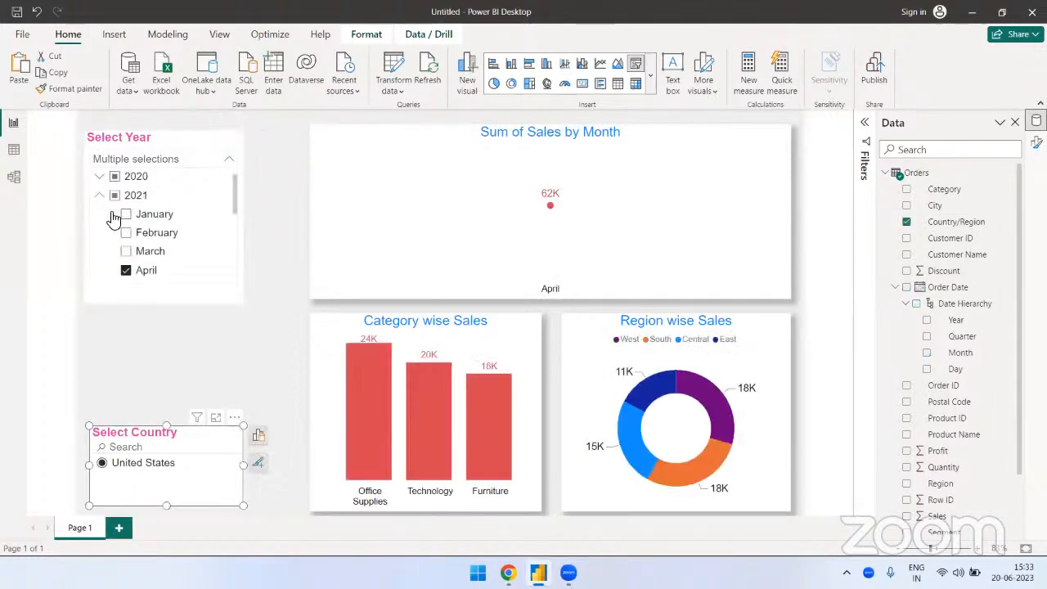
pyautogui.click(126, 213)
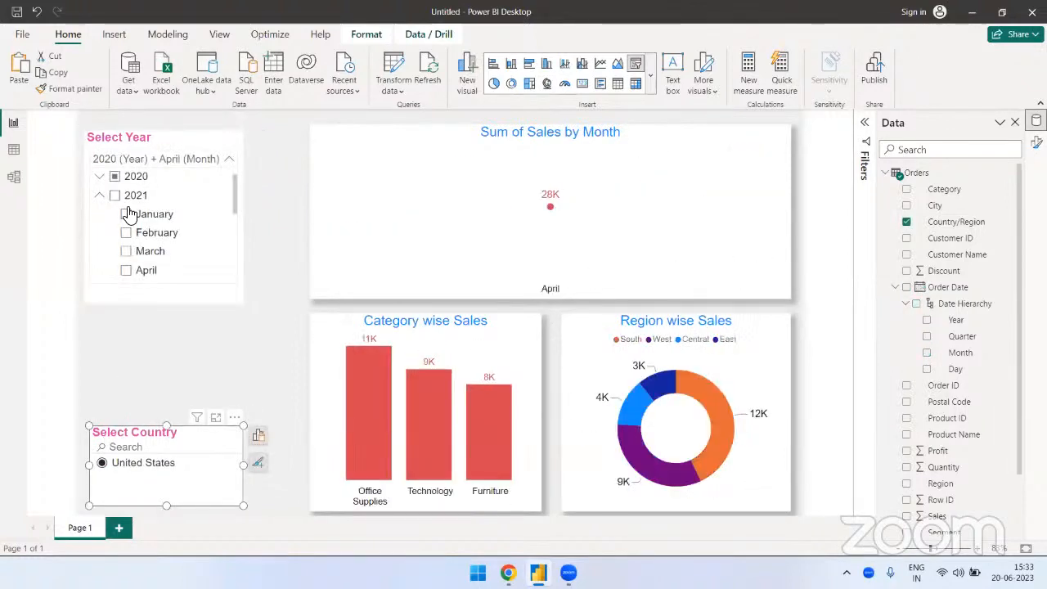
pyautogui.click(127, 271)
pyautogui.click(98, 196)
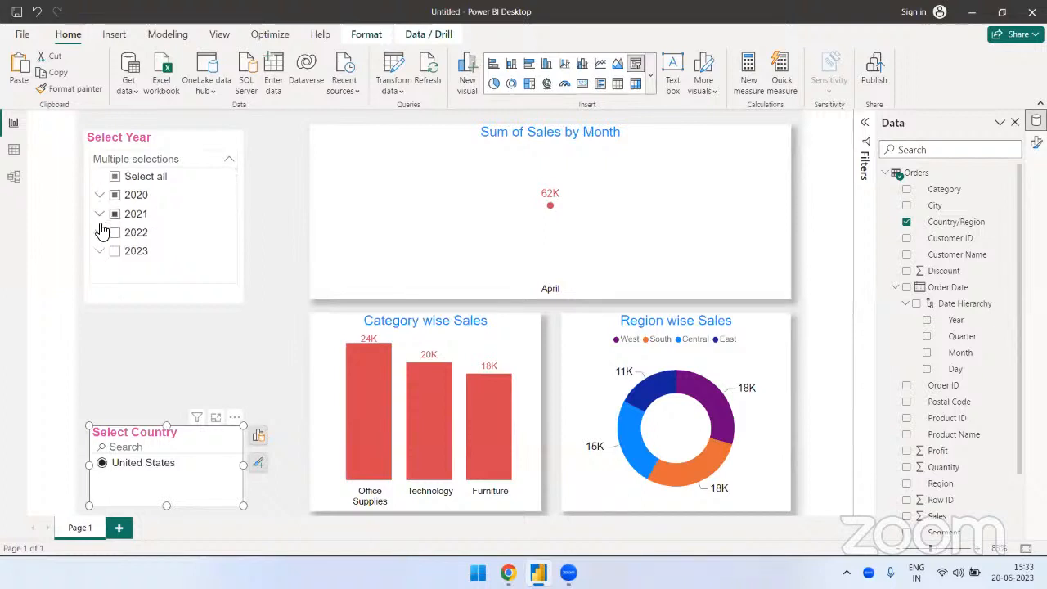
# Step: Add April 2022 and April 2023 to the months selected in the Select Year slicer
pyautogui.click(99, 232)
pyautogui.scroll(-1, 140, 262)
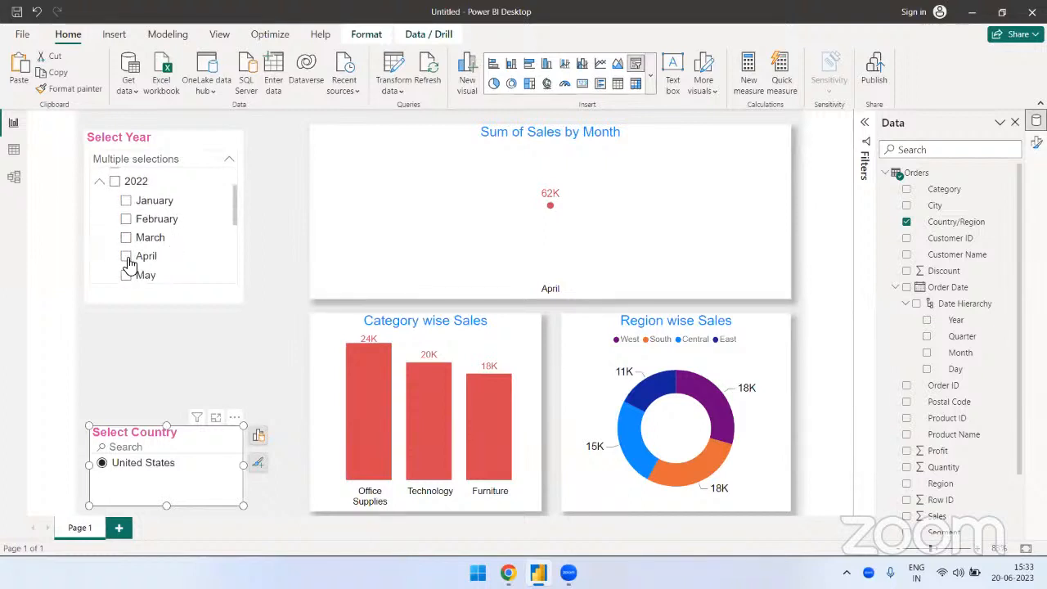
pyautogui.click(125, 258)
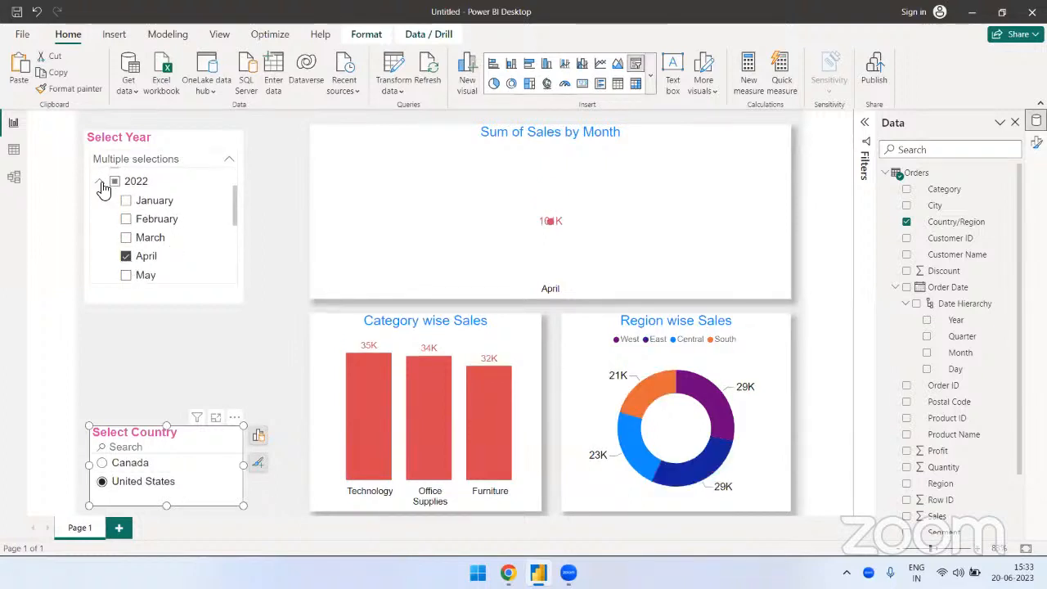
pyautogui.click(99, 182)
pyautogui.click(99, 250)
pyautogui.scroll(-1, 184, 250)
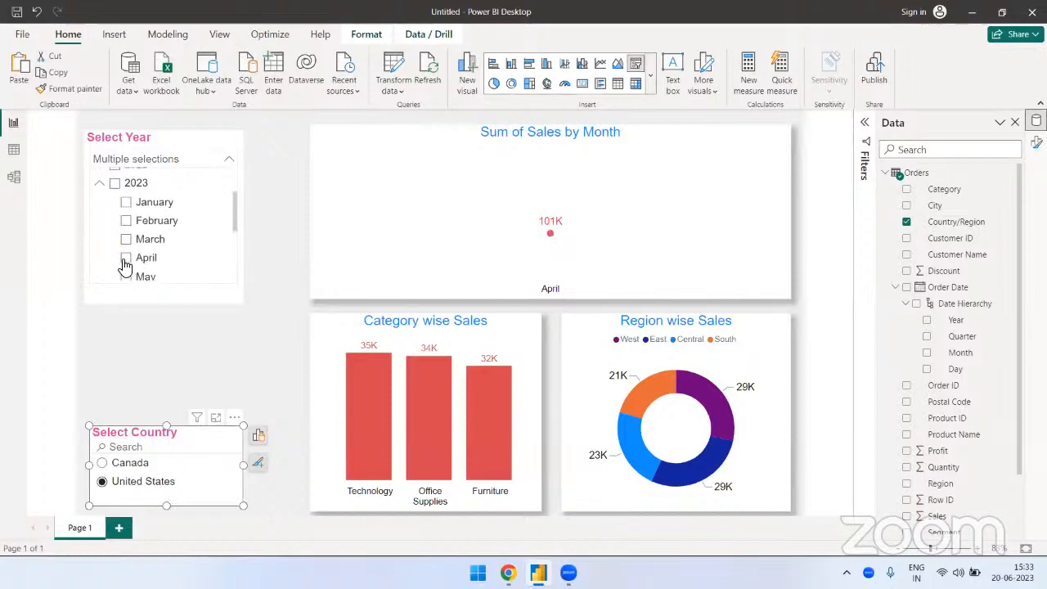
pyautogui.click(125, 258)
pyautogui.press('Escape')
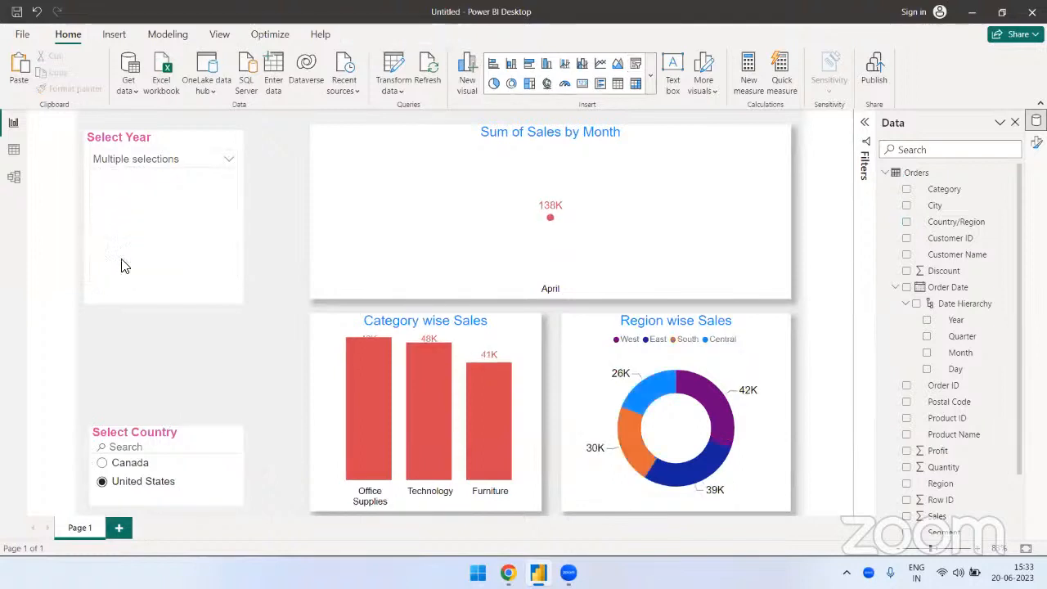
# Step: Drill the monthly sales line chart up through quarter to the year level
pyautogui.click(666, 117)
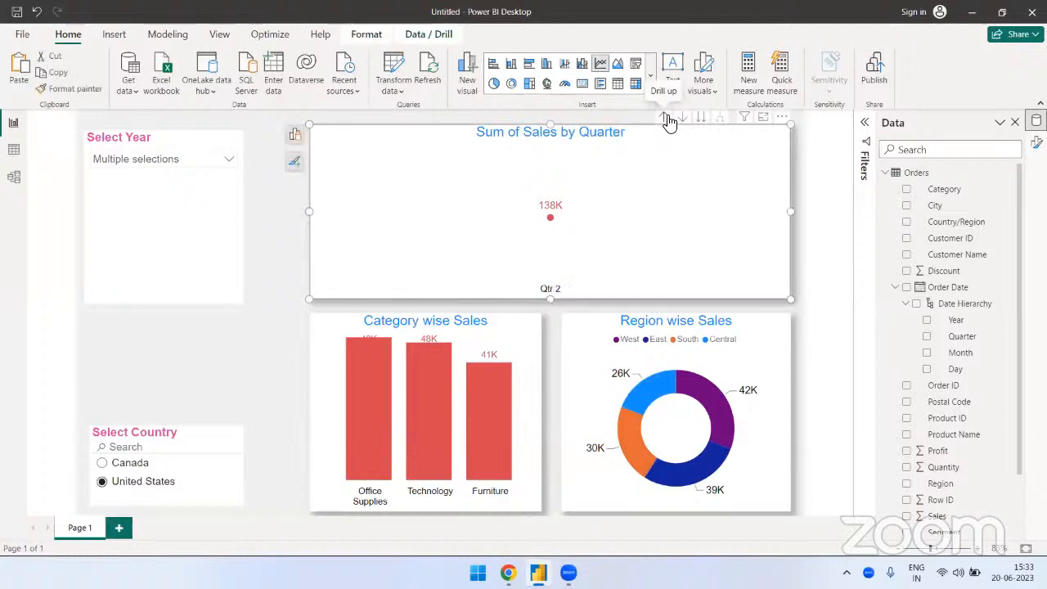
pyautogui.click(667, 117)
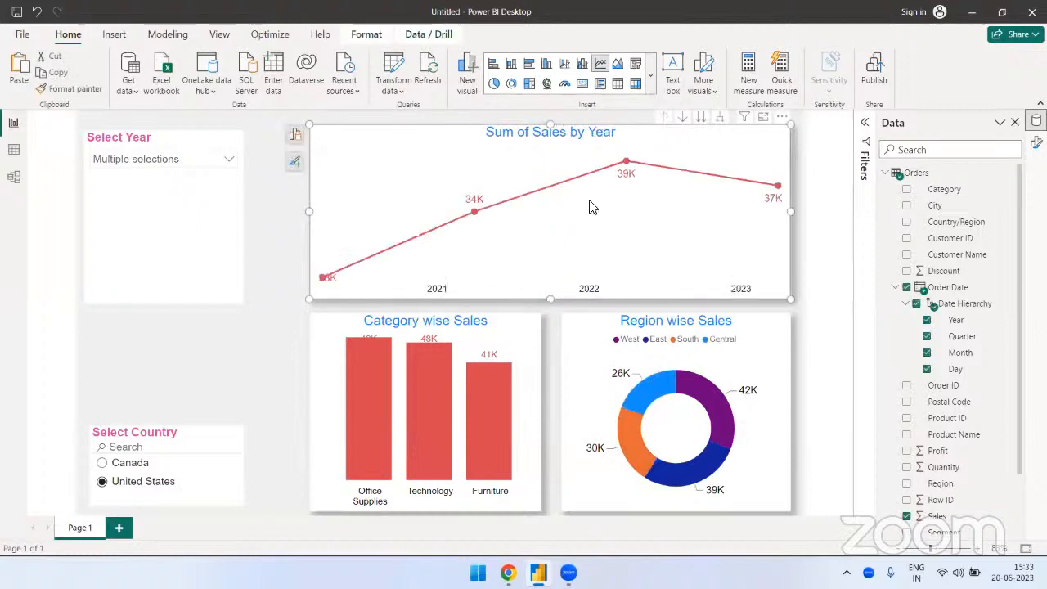
pyautogui.click(264, 363)
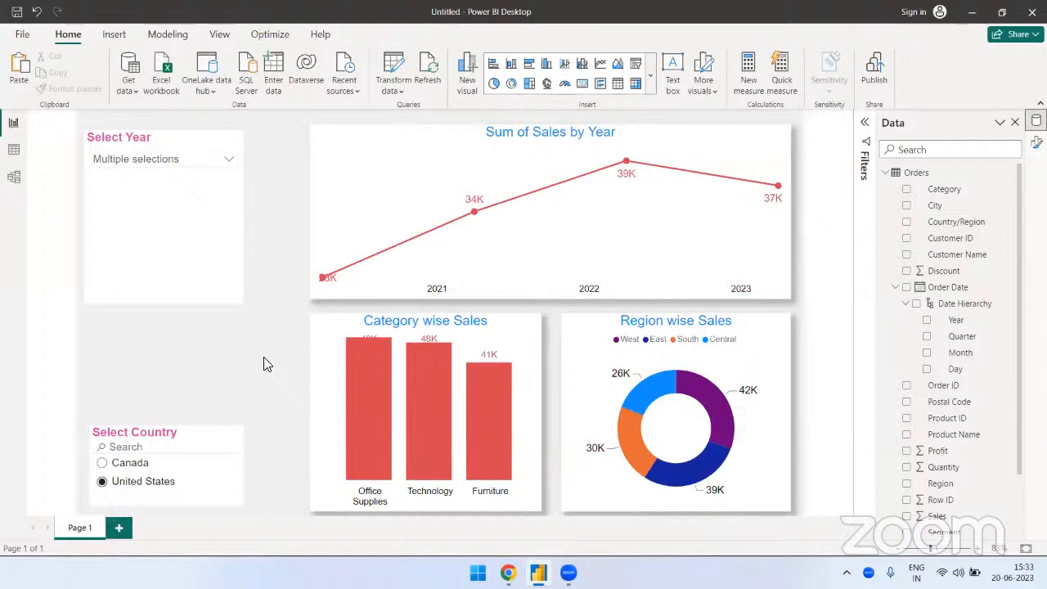
# Step: Select all years in the Select Year slicer
pyautogui.click(228, 164)
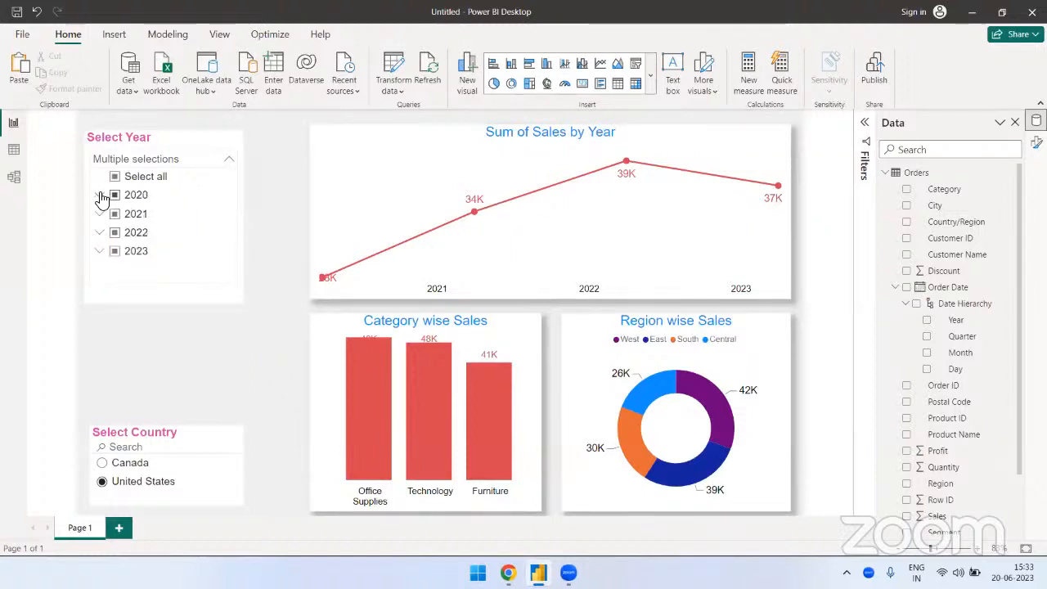
pyautogui.click(114, 176)
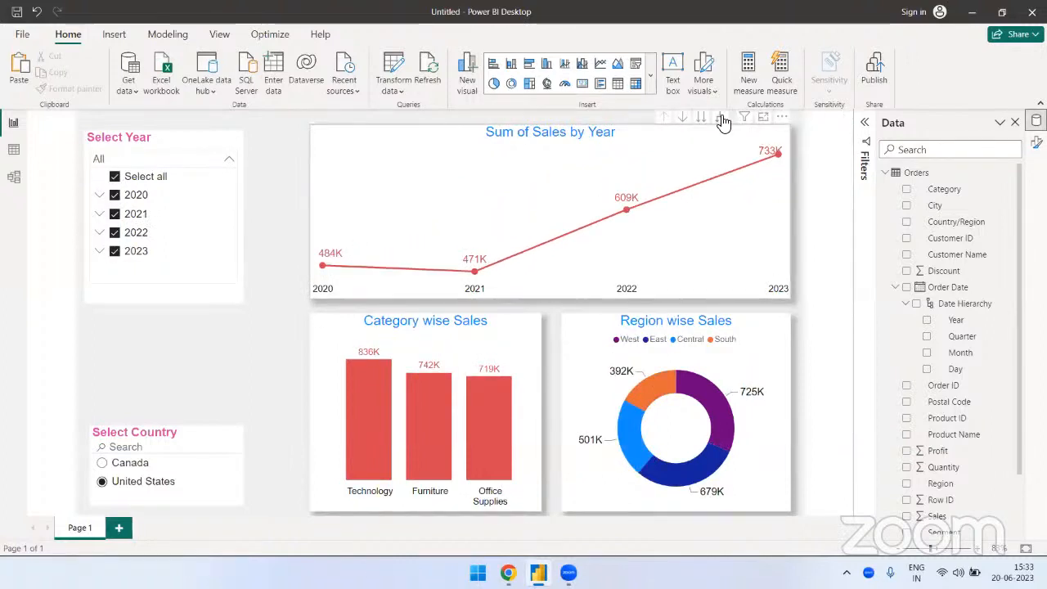
# Step: Expand the sales line chart down to Year, Quarter and Month, and drill it back up to years
pyautogui.doubleClick(721, 119)
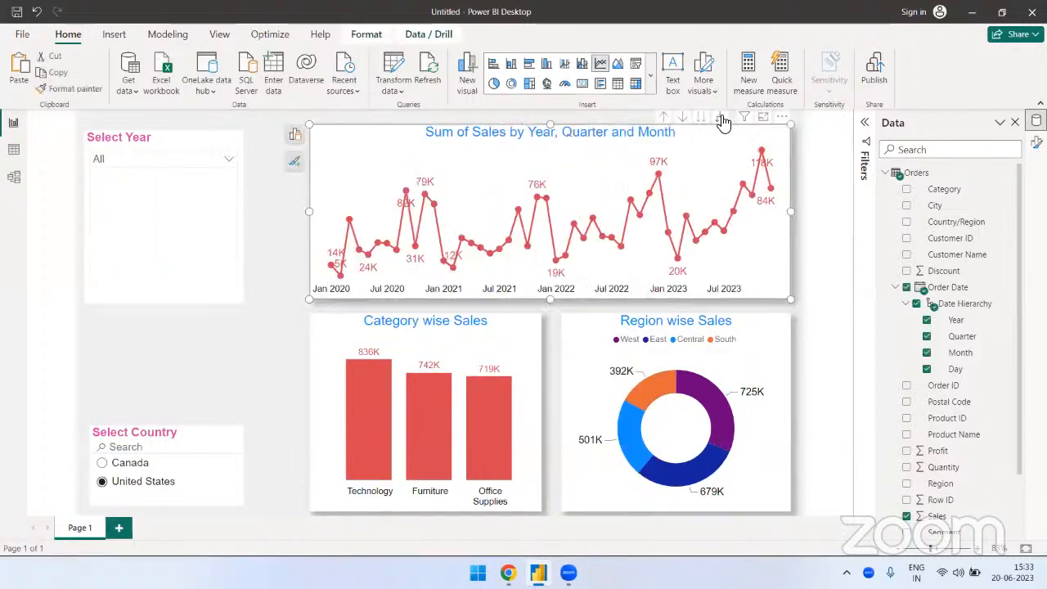
pyautogui.click(666, 118)
pyautogui.click(667, 119)
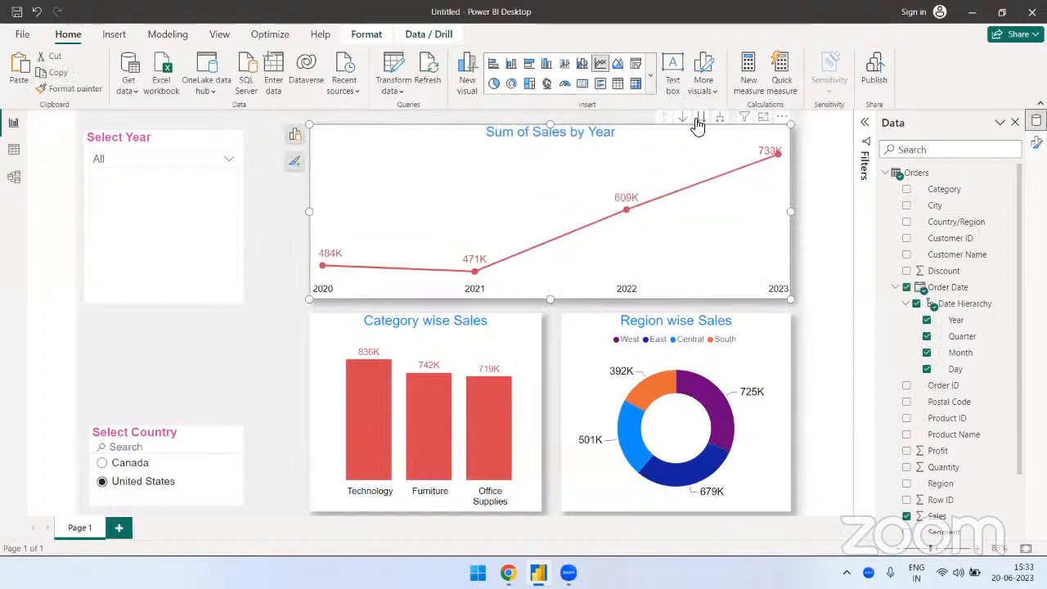
# Step: Move the sales line chart down the date hierarchy to show combined sales by month
pyautogui.click(699, 119)
pyautogui.click(699, 119)
pyautogui.click(195, 347)
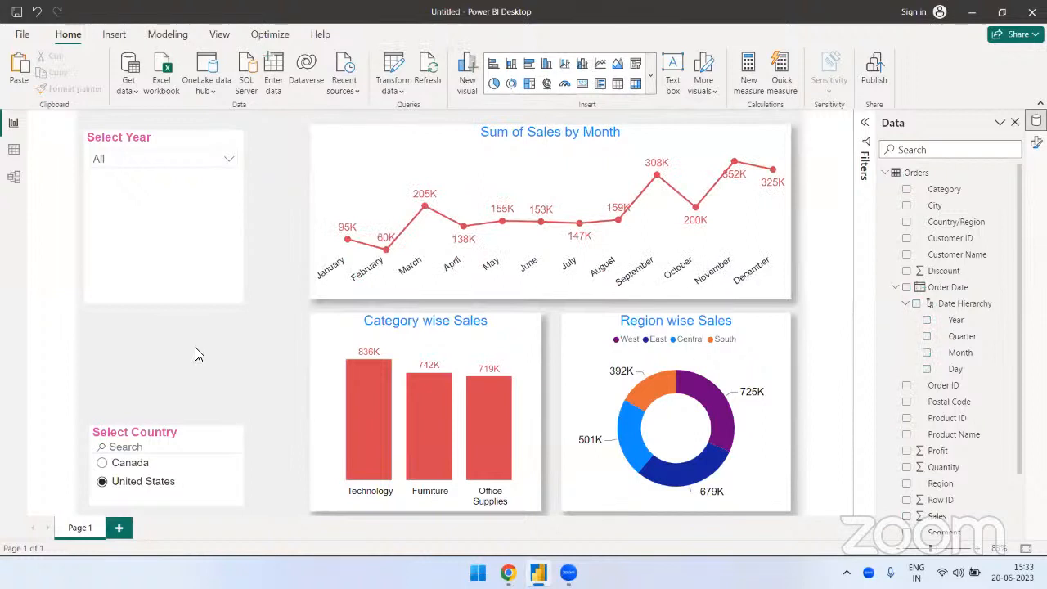
# Step: Reduce the height of the Select Year slicer so it just fits its title and dropdown
pyautogui.click(164, 305)
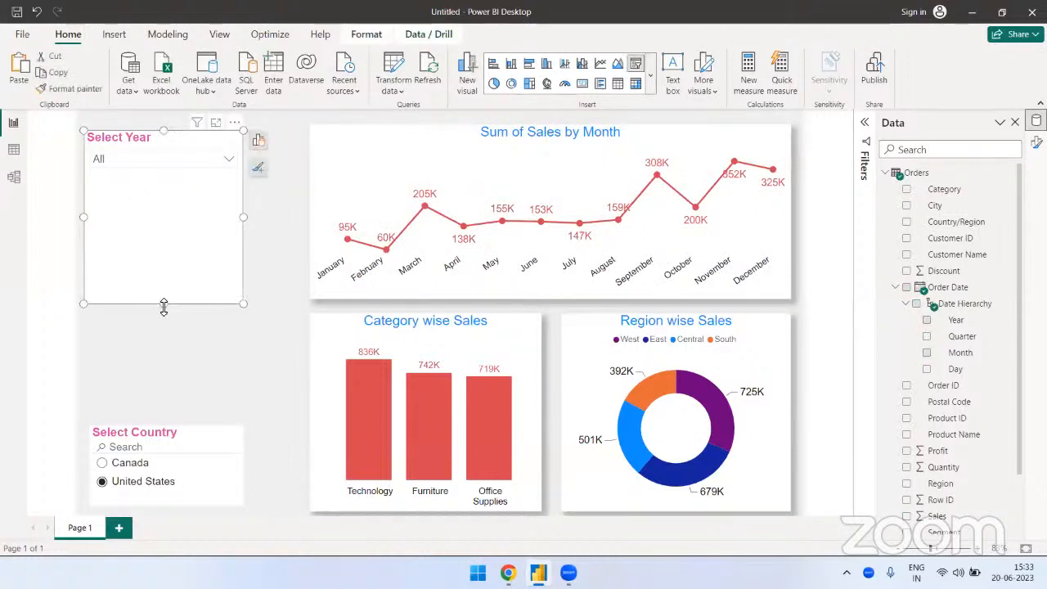
pyautogui.moveTo(161, 302); pyautogui.dragTo(183, 223)
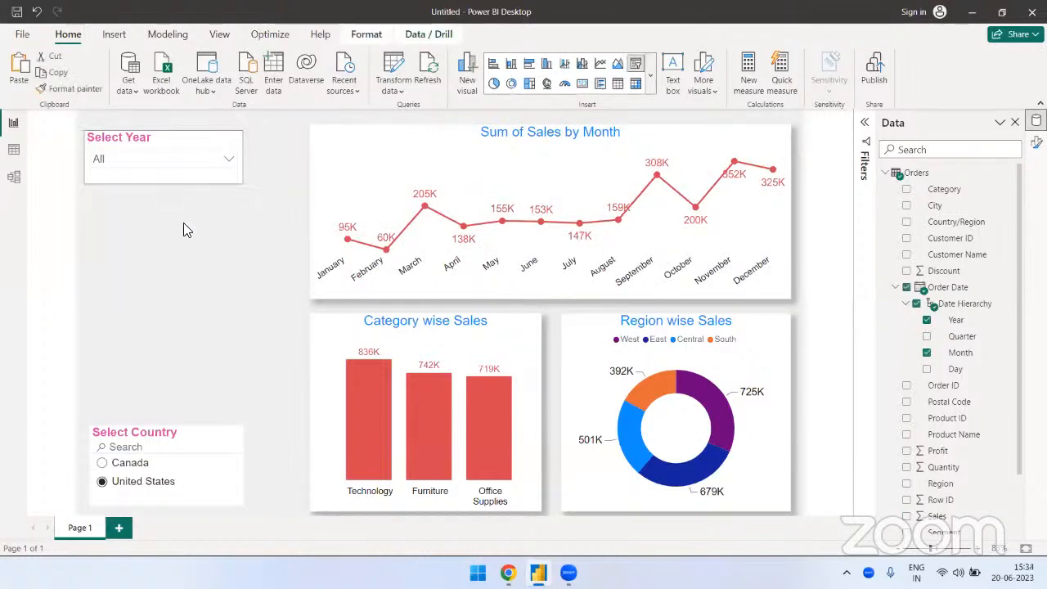
pyautogui.click(186, 233)
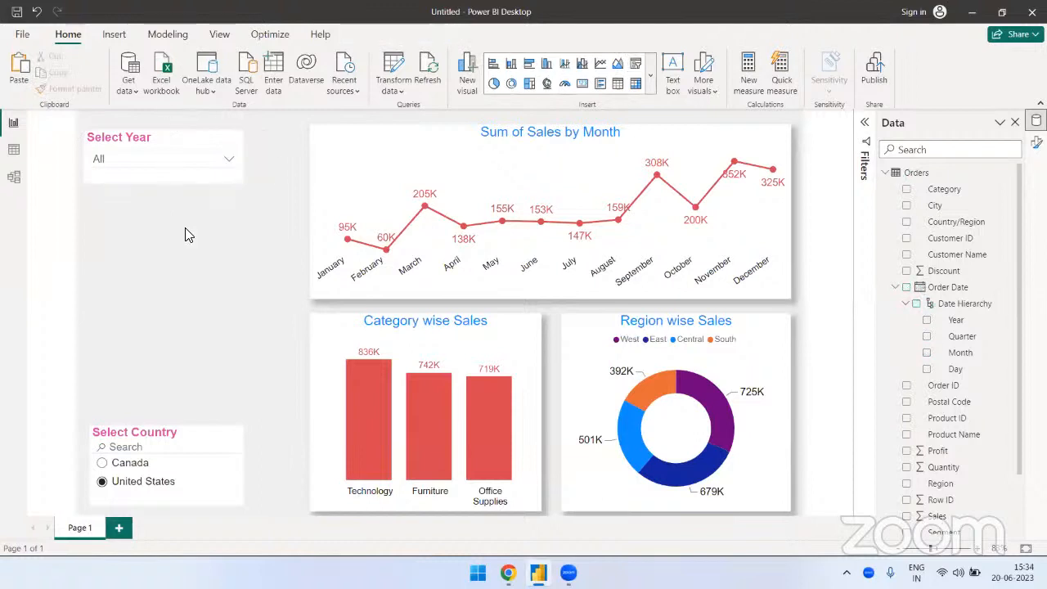
# Step: Open the Hierarchy formatting options of the Select Year slicer and compare them with its list of years
pyautogui.click(896, 287)
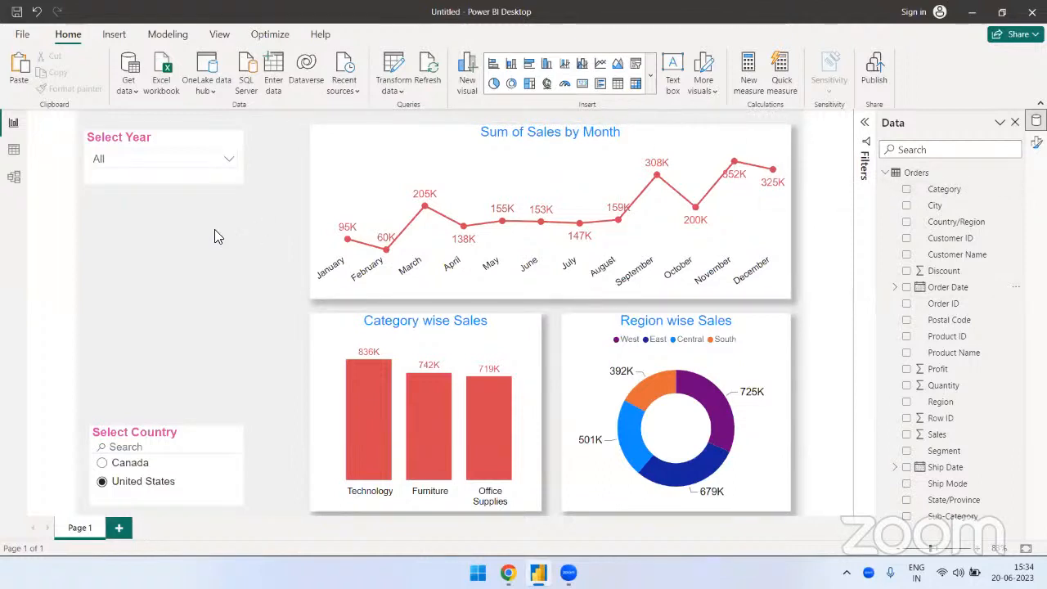
pyautogui.click(227, 162)
pyautogui.click(227, 160)
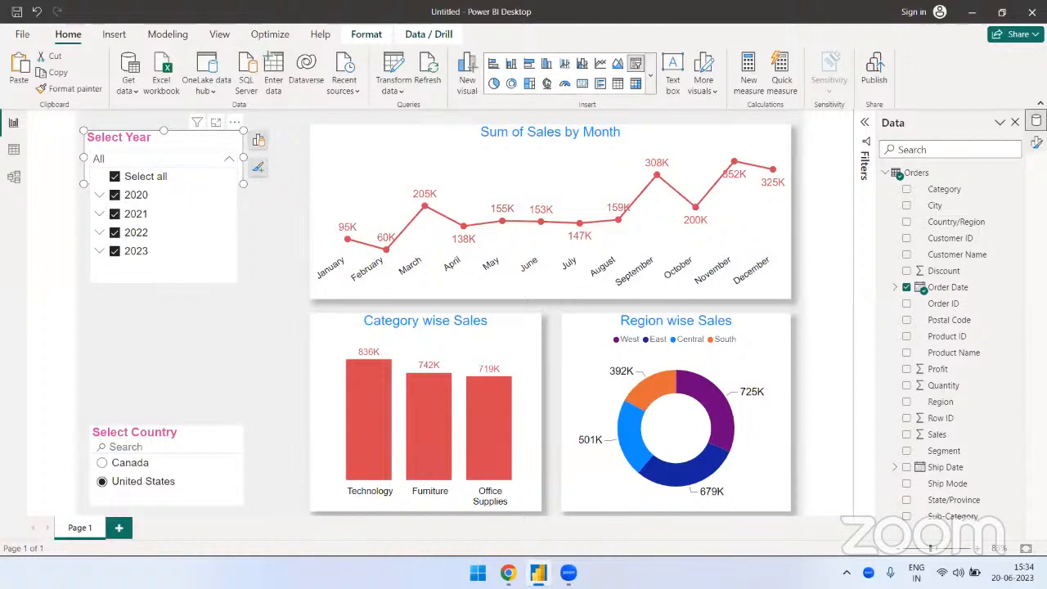
pyautogui.click(909, 354)
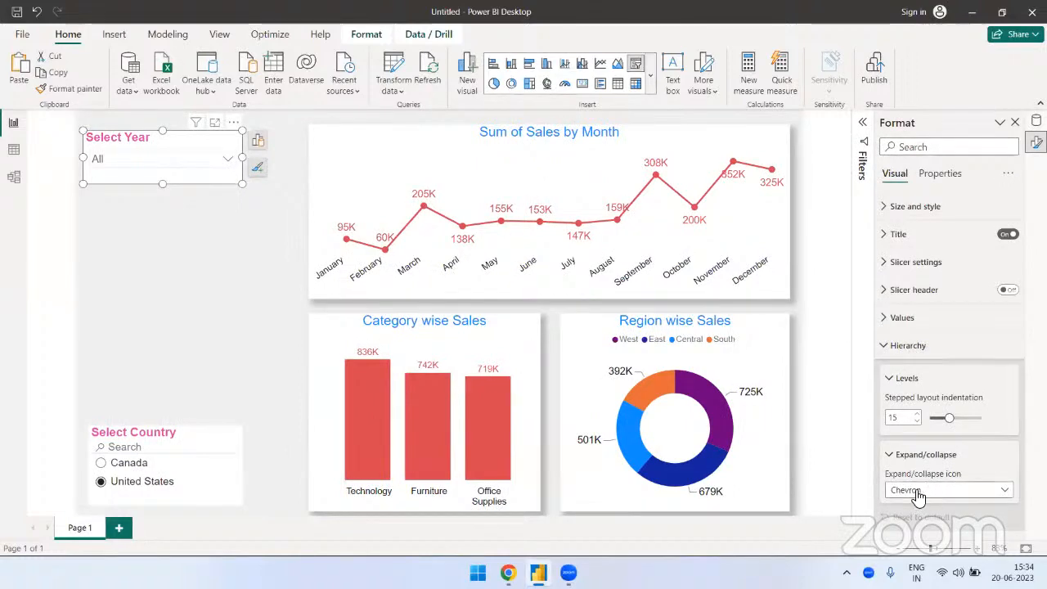
pyautogui.click(203, 168)
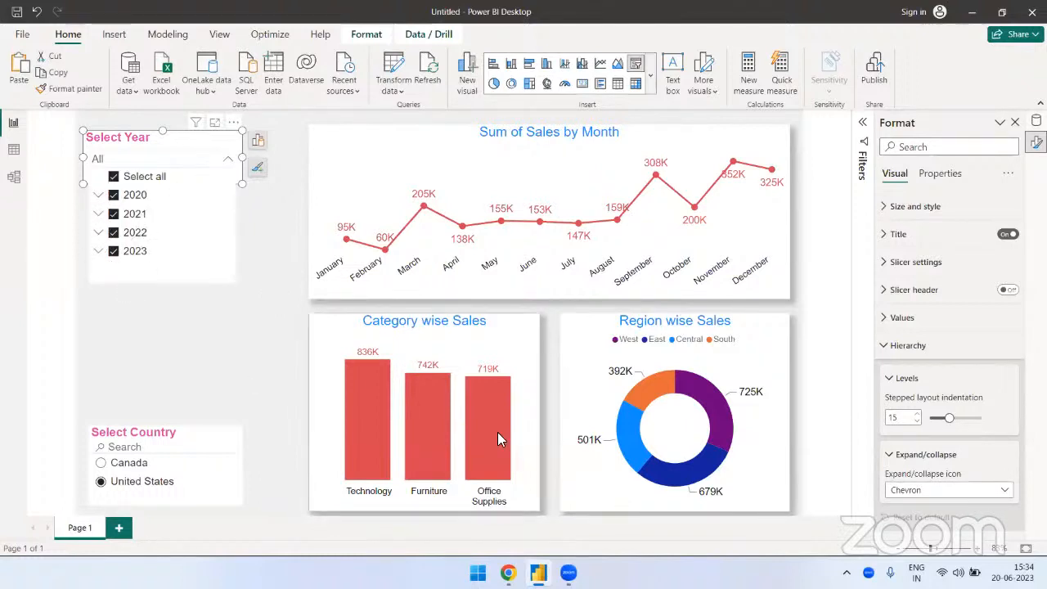
# Step: Set the Select Year slicer's expand/collapse icon to Plus/minus and try it by expanding and collapsing 2020
pyautogui.click(894, 491)
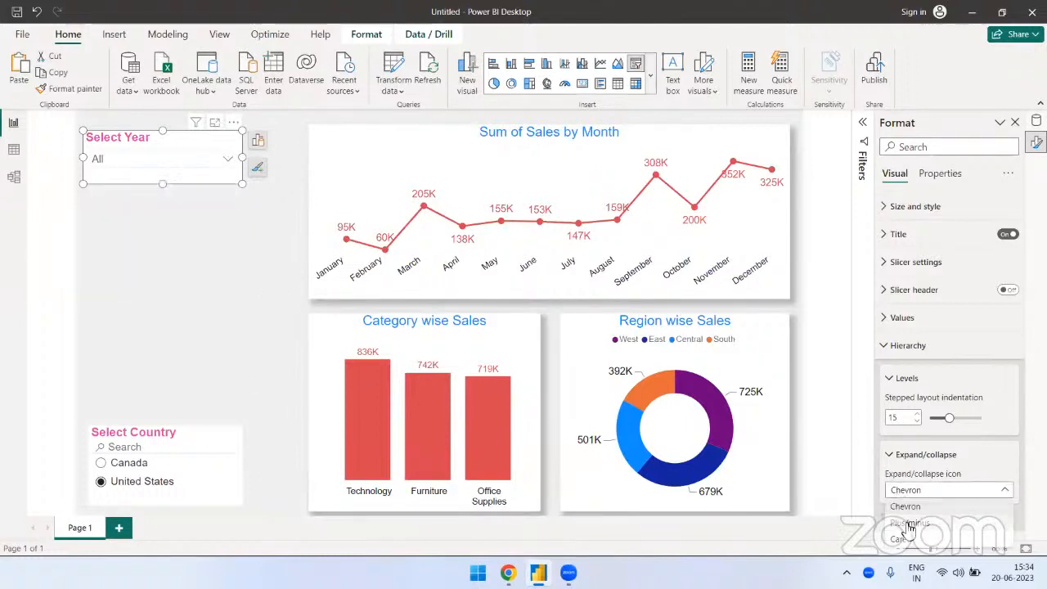
pyautogui.click(910, 523)
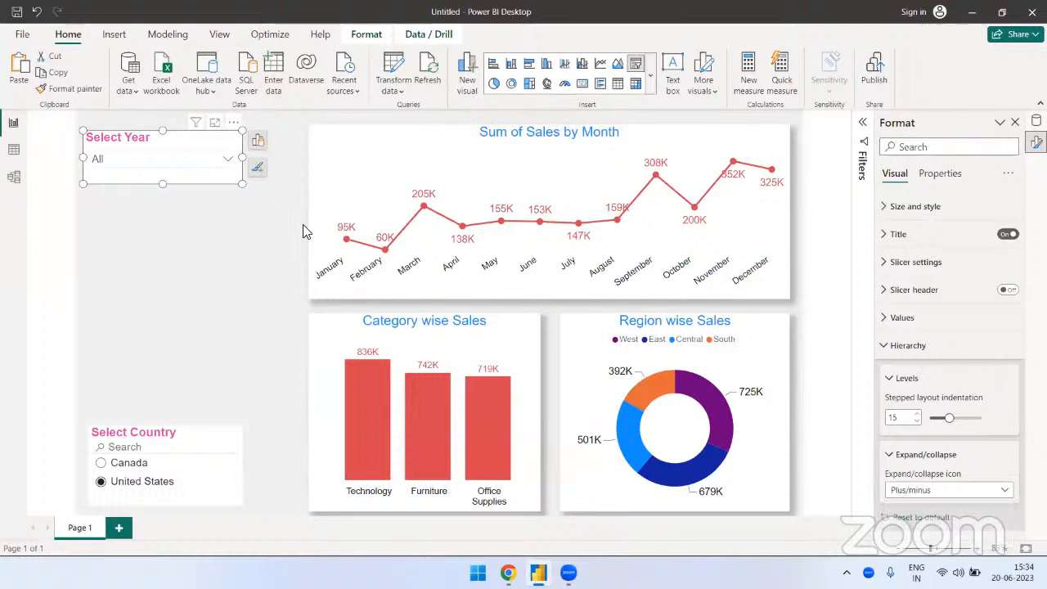
pyautogui.click(167, 167)
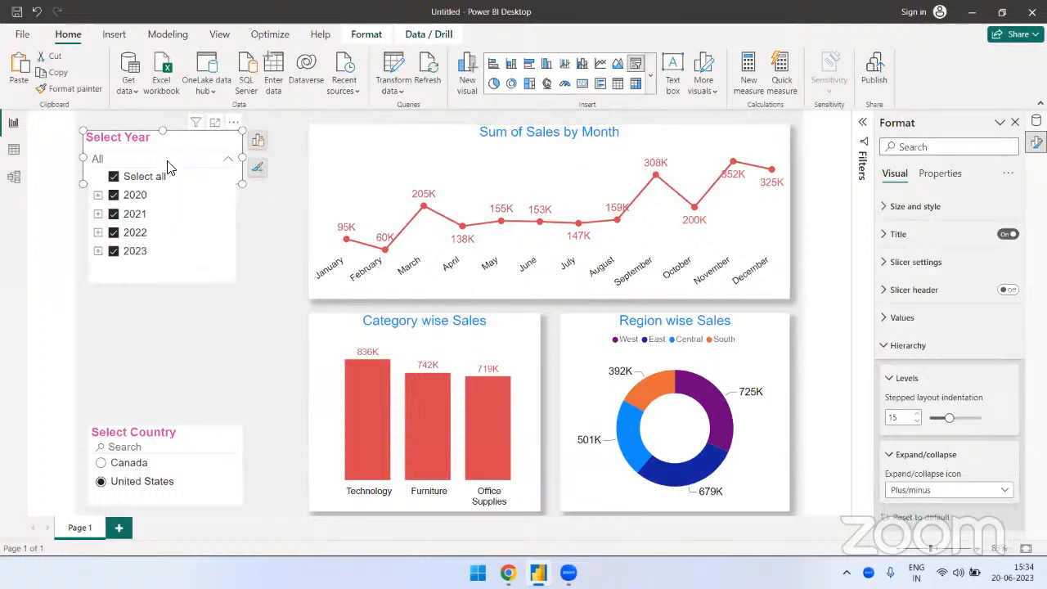
pyautogui.click(99, 197)
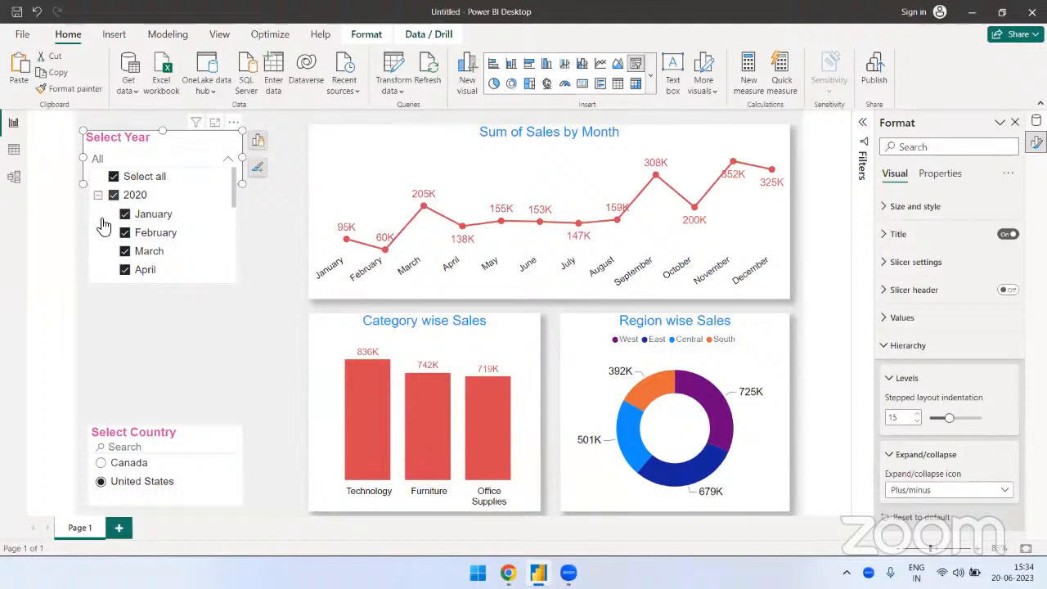
pyautogui.scroll(-2, 182, 236)
pyautogui.scroll(-2, 185, 237)
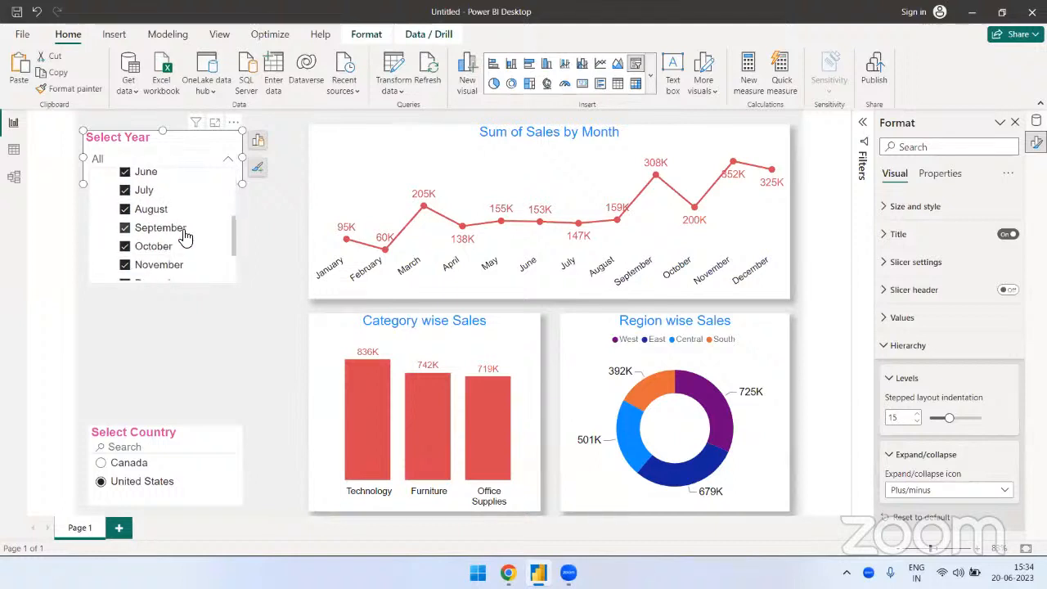
pyautogui.scroll(4, 187, 234)
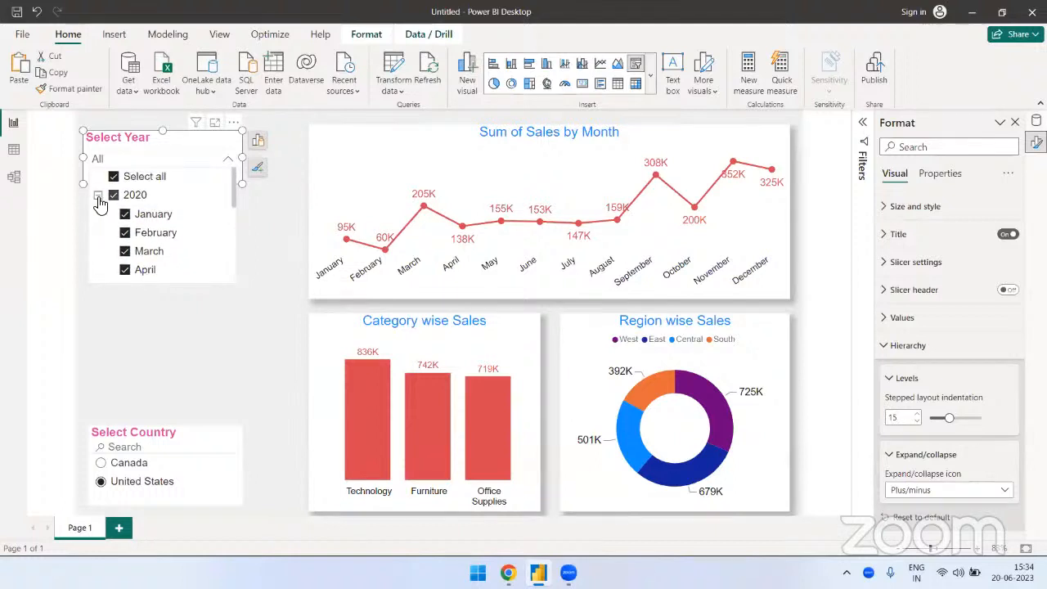
pyautogui.click(98, 197)
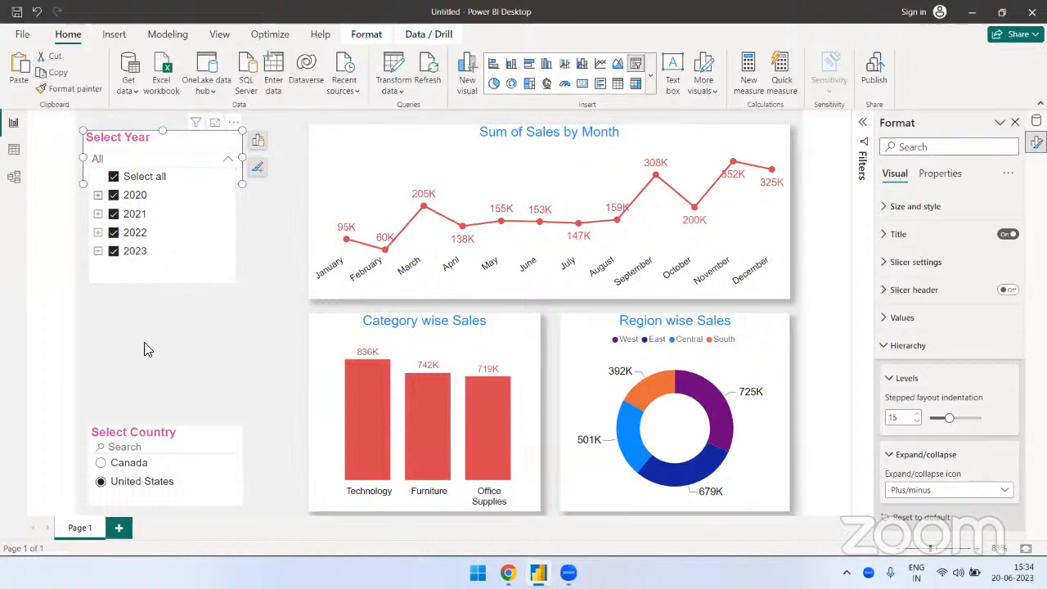
# Step: Set the Select Year slicer's expand/collapse icon to Caret and test it by expanding and collapsing 2020
pyautogui.click(908, 489)
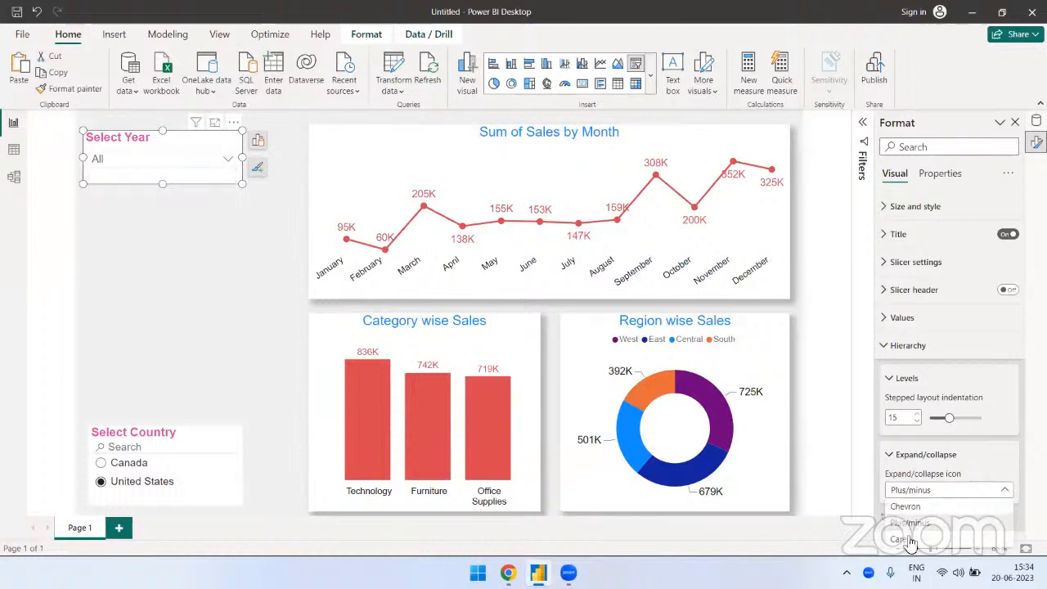
pyautogui.click(906, 540)
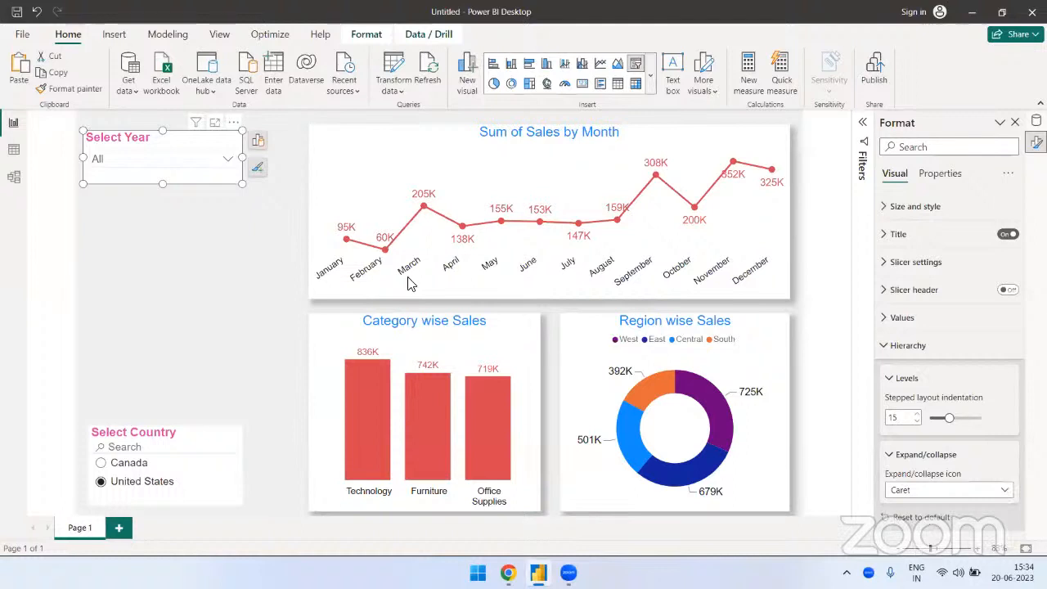
pyautogui.click(193, 162)
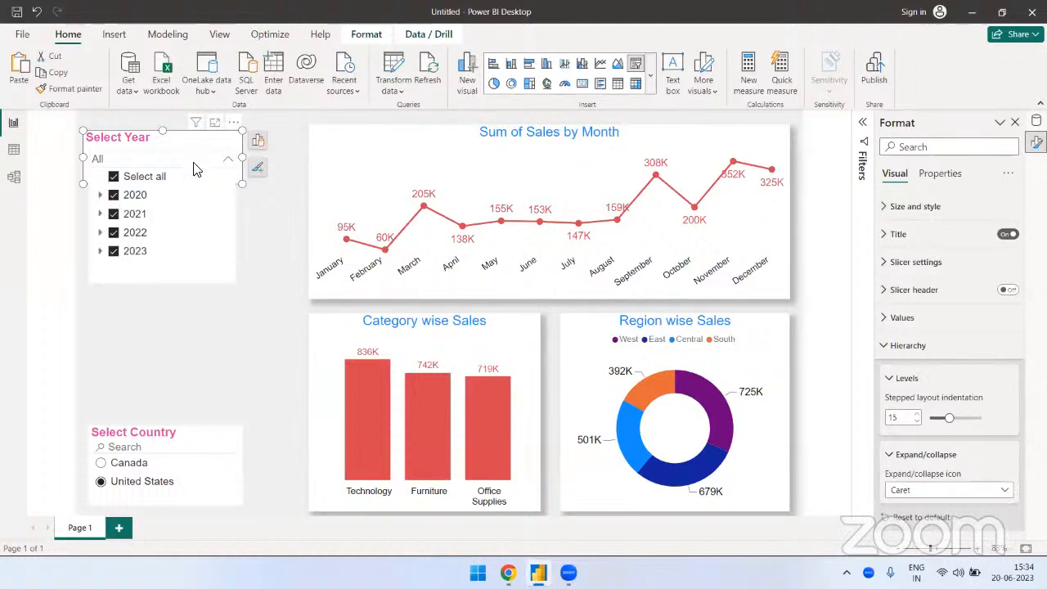
pyautogui.click(100, 196)
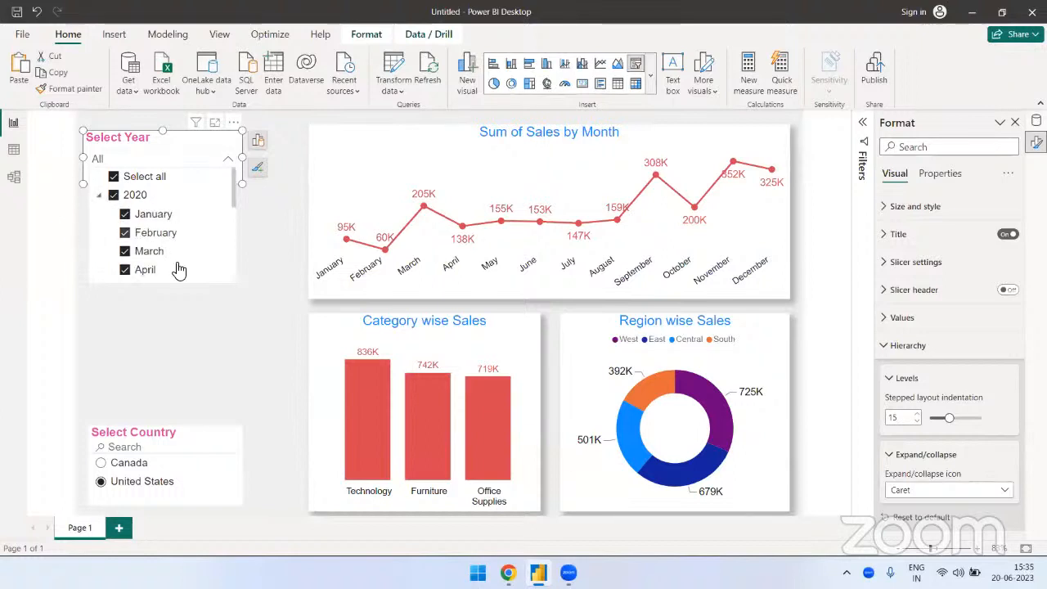
pyautogui.click(99, 196)
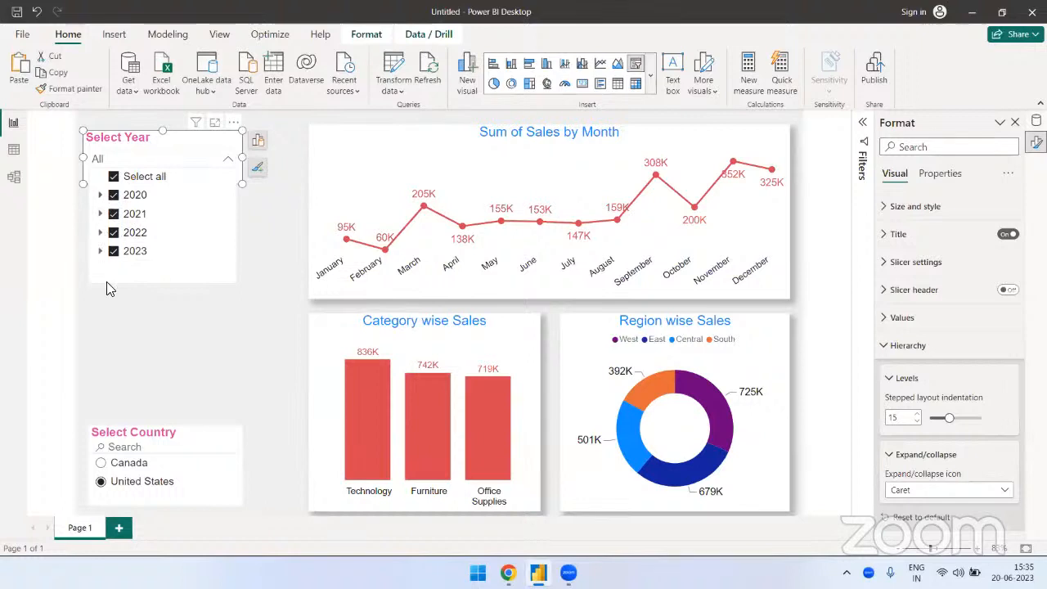
pyautogui.click(187, 359)
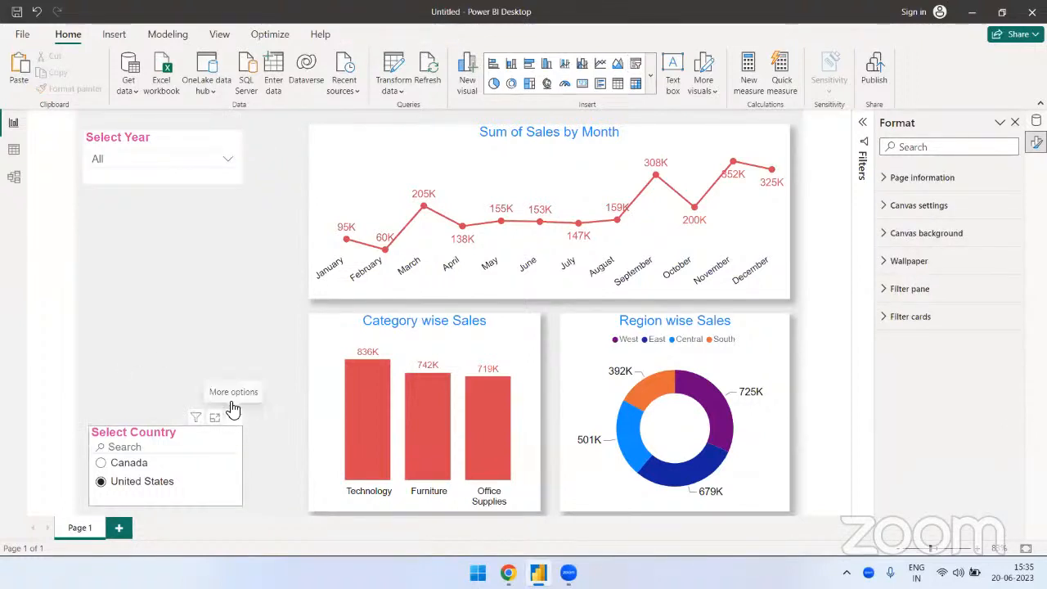
# Step: Move the Select Country slicer up and the Select Year slicer slightly down, aligning both beside the charts at matching widths
pyautogui.moveTo(221, 398); pyautogui.dragTo(225, 280)
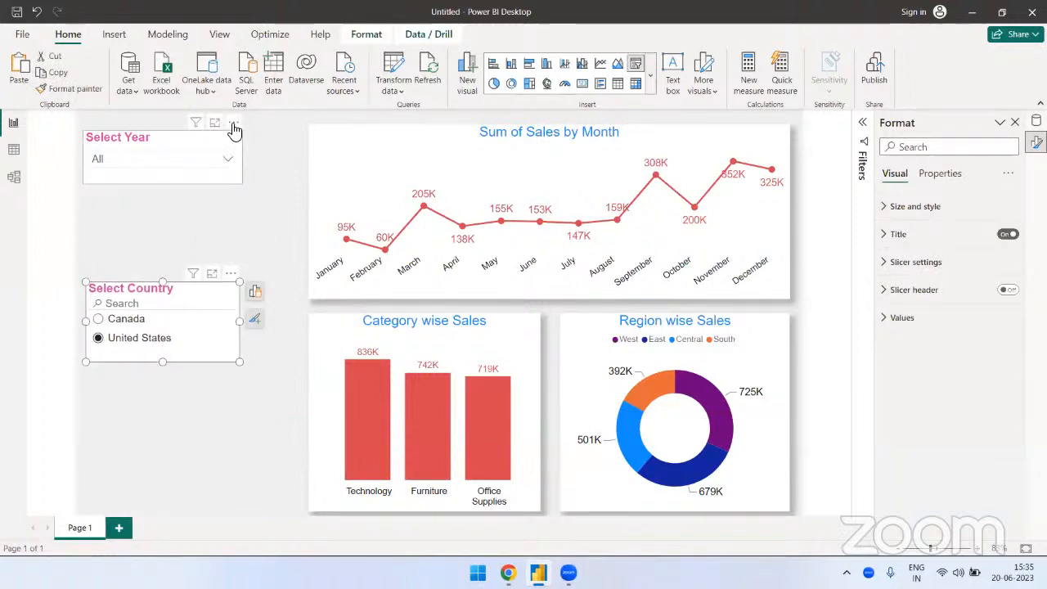
pyautogui.moveTo(237, 159); pyautogui.dragTo(235, 175)
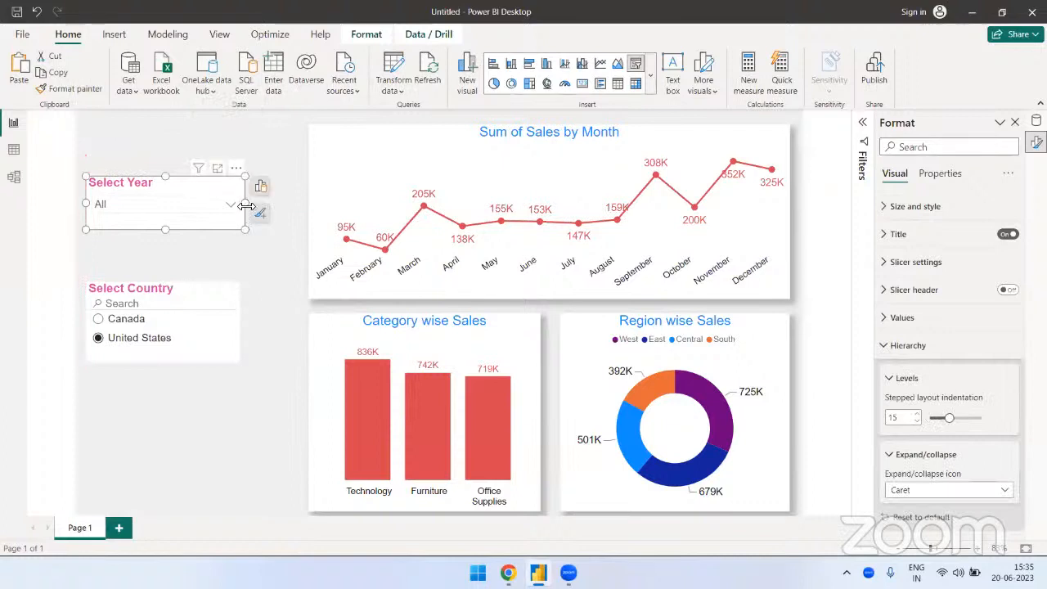
pyautogui.click(211, 444)
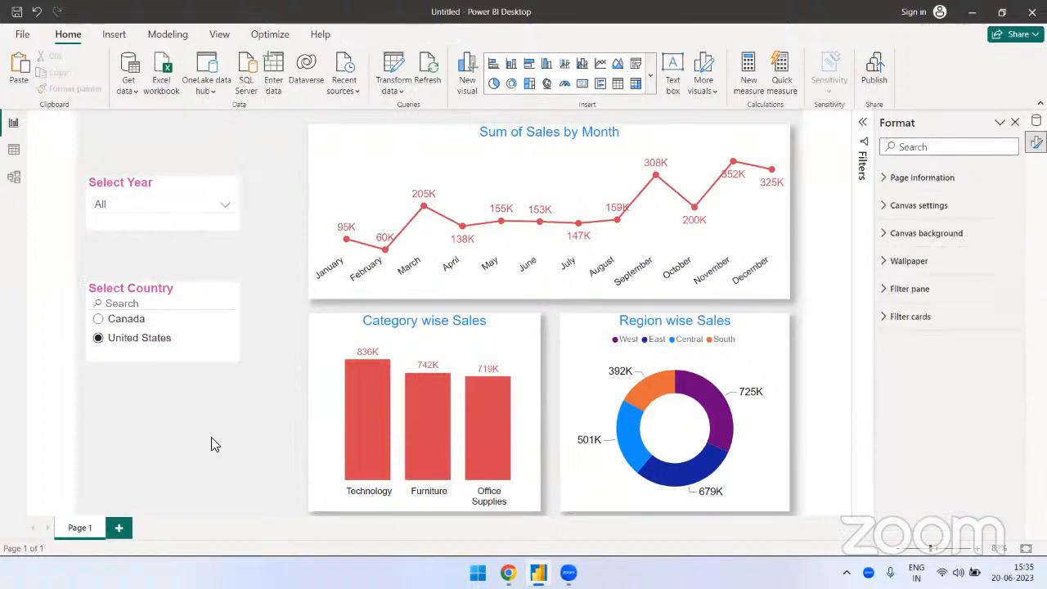
# Step: Add a new report page and review the shapes and button types available for insertion
pyautogui.click(118, 527)
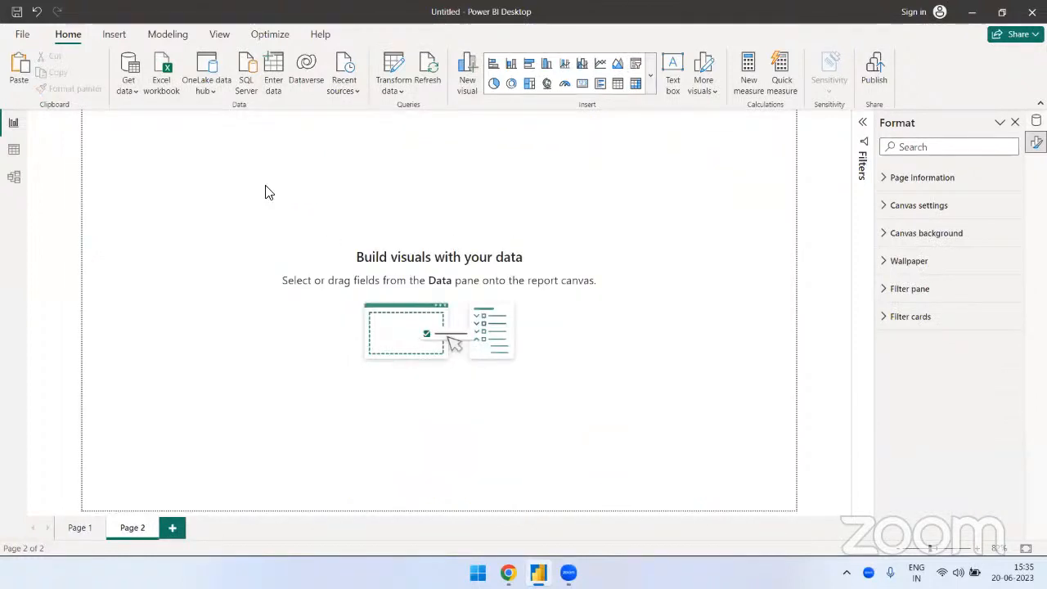
pyautogui.click(113, 33)
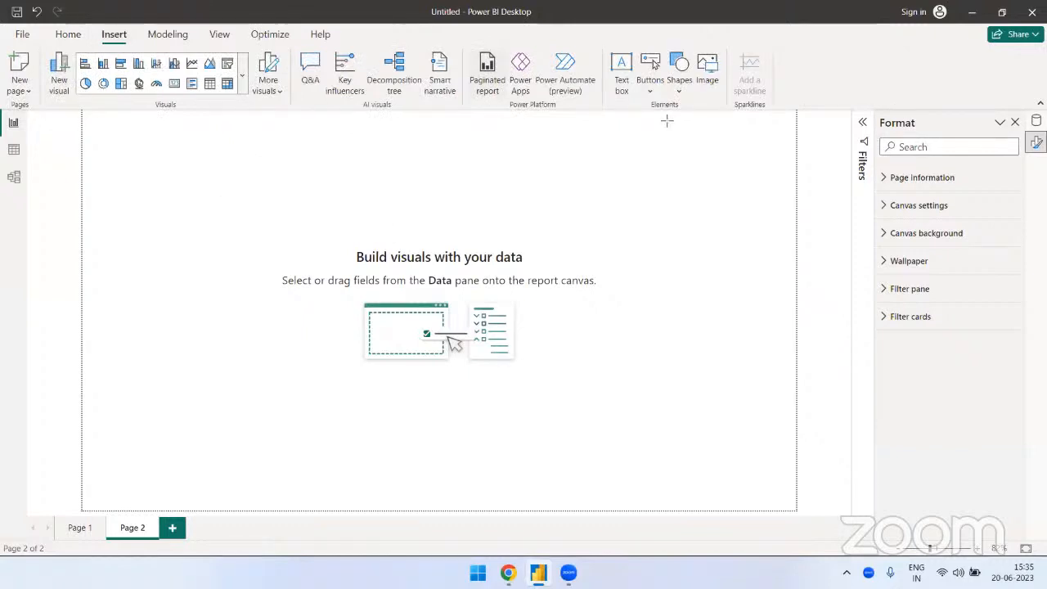
pyautogui.moveTo(645, 97); pyautogui.dragTo(689, 115)
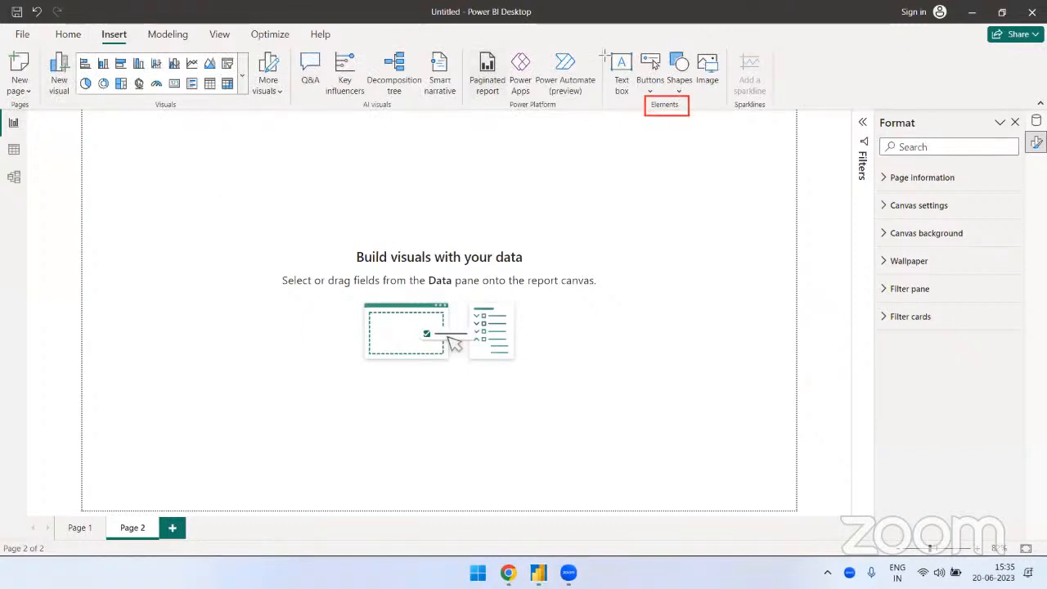
pyautogui.moveTo(603, 41); pyautogui.dragTo(730, 95)
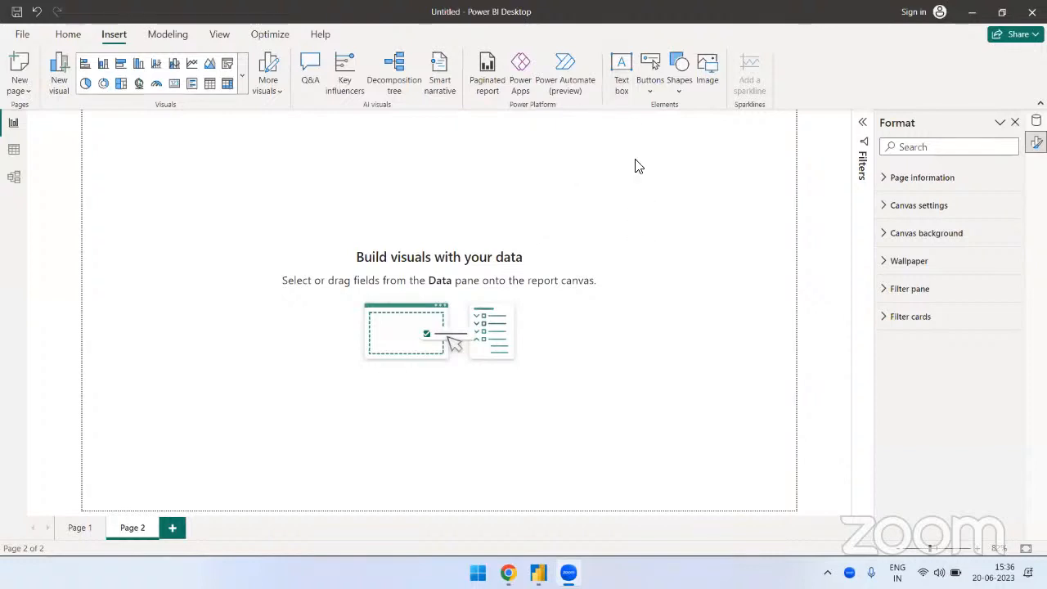
pyautogui.click(677, 90)
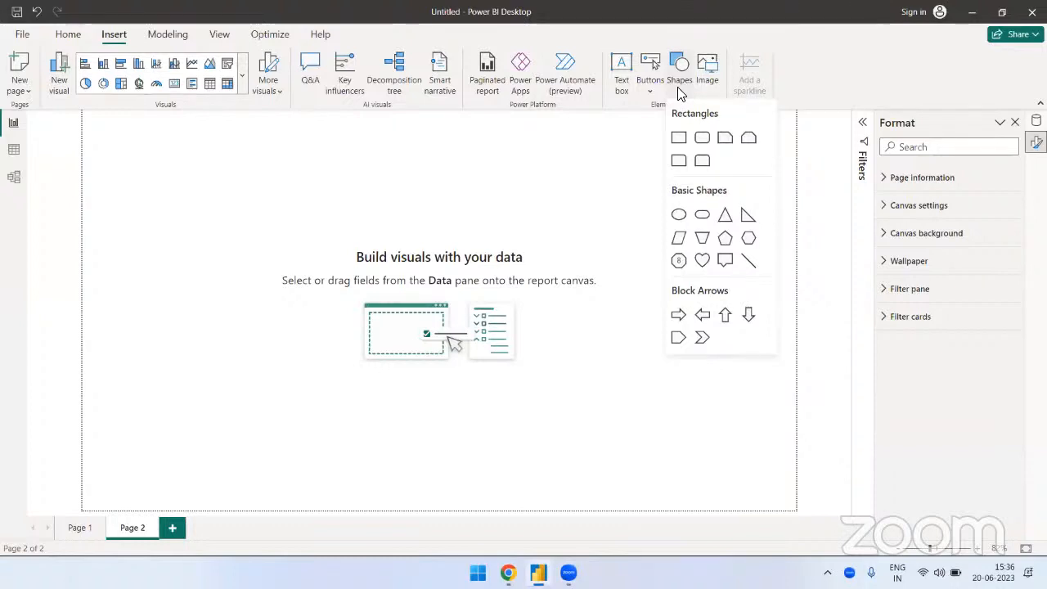
pyautogui.click(650, 90)
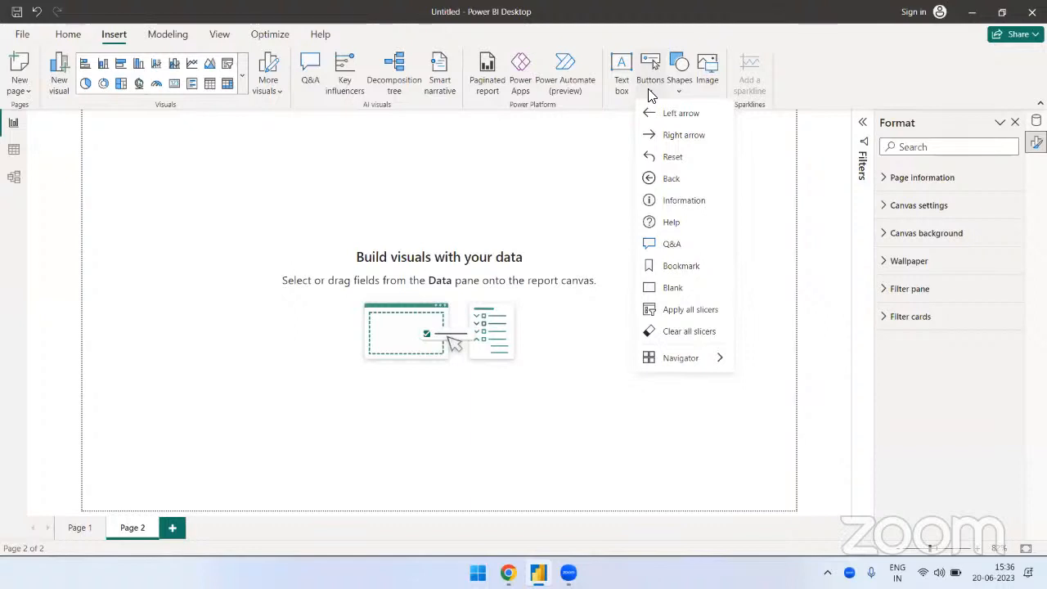
pyautogui.click(648, 88)
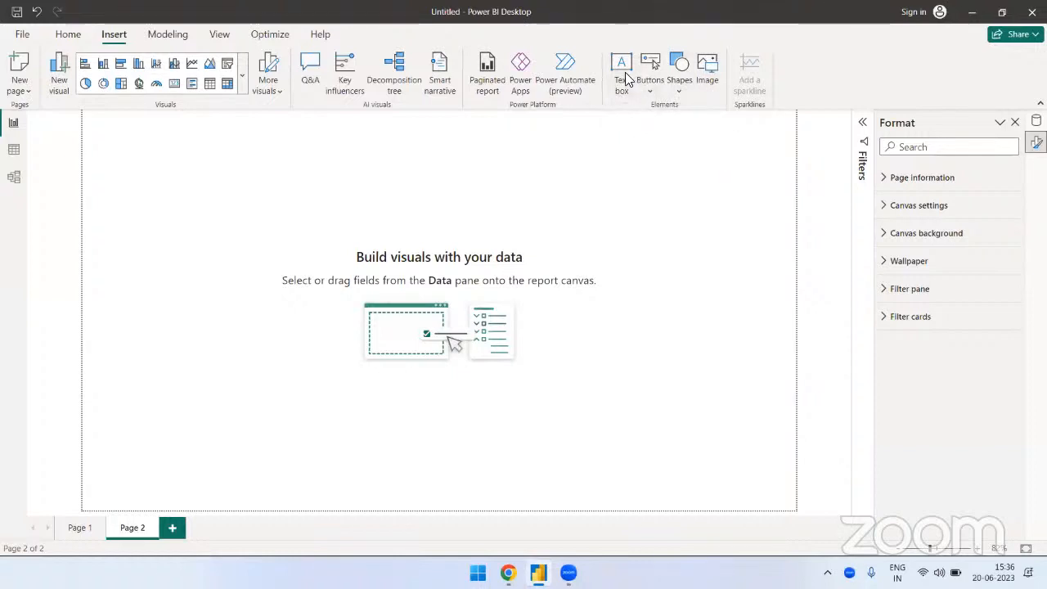
# Step: Insert a text box stretched across the top of the new page and enter "Sales Dashboard" in it
pyautogui.click(626, 78)
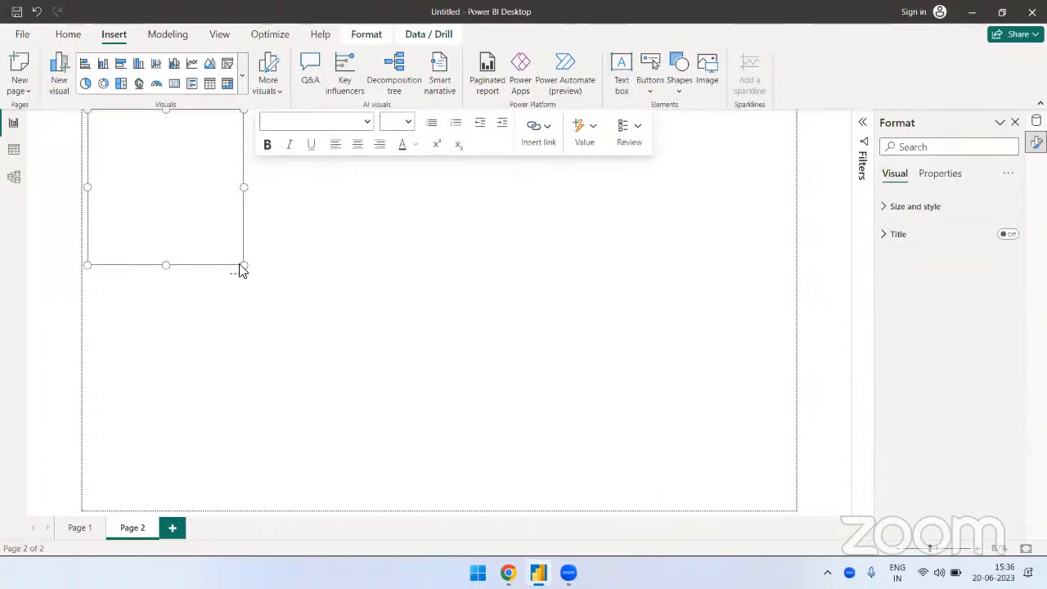
pyautogui.moveTo(244, 264); pyautogui.dragTo(477, 231)
pyautogui.moveTo(594, 221); pyautogui.dragTo(769, 192)
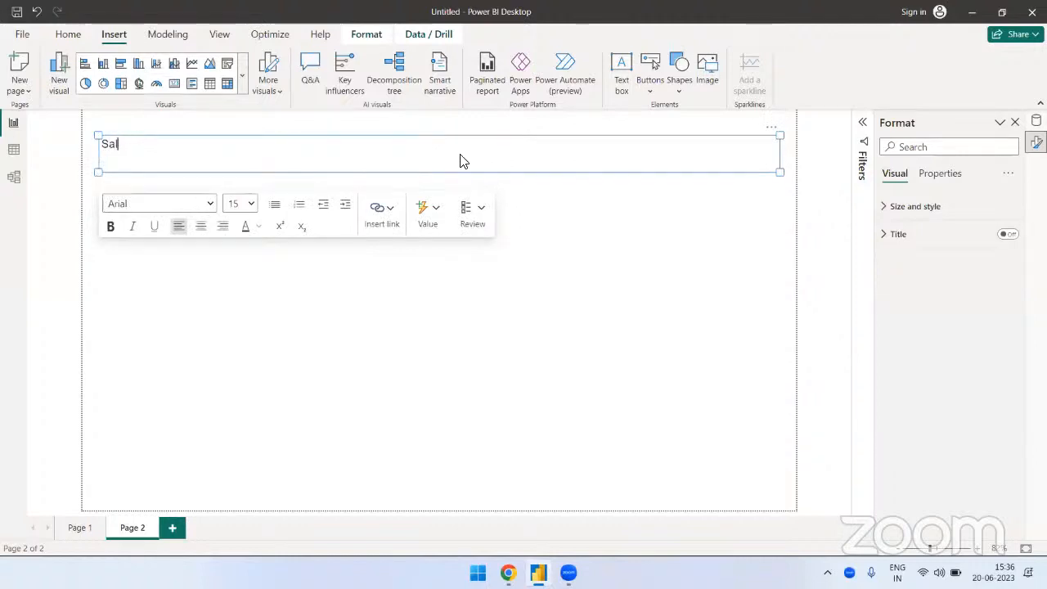
pyautogui.write('es Dashboard')
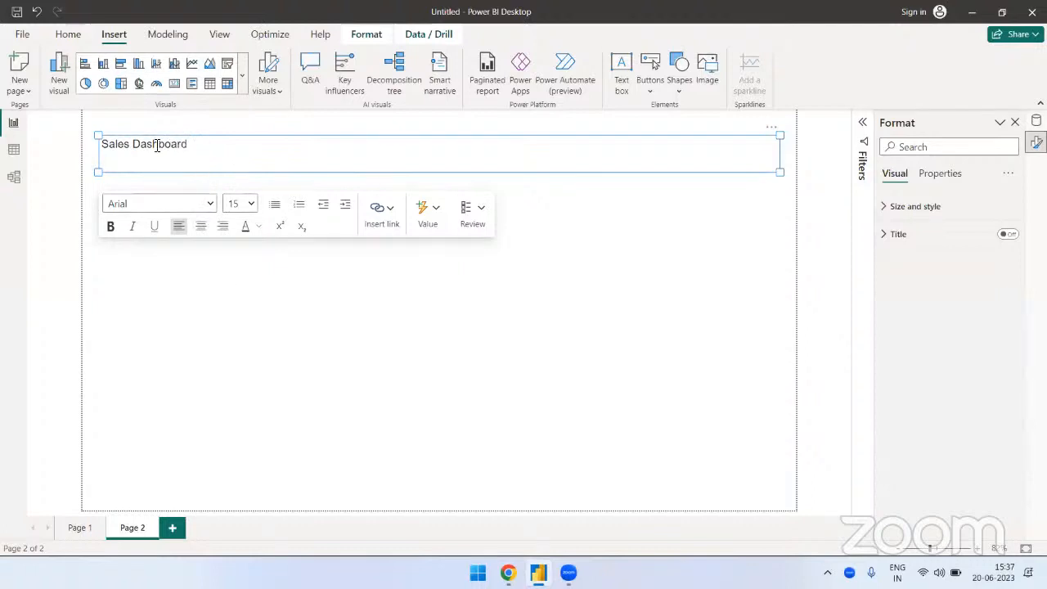
# Step: Set the "Sales Dashboard" title to font size 40 and center it in the text box
pyautogui.moveTo(187, 146); pyautogui.dragTo(80, 143)
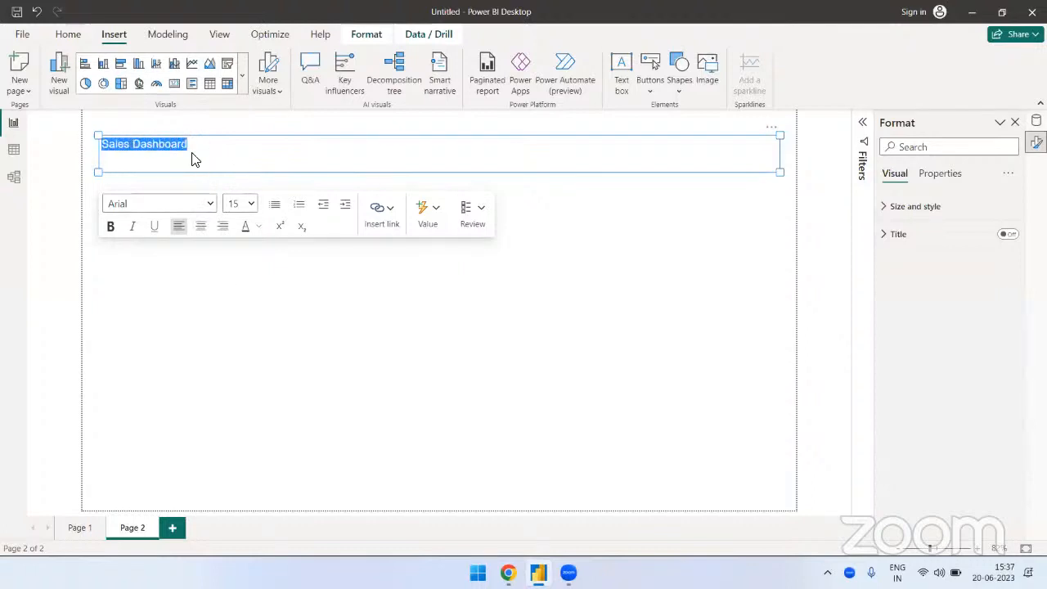
pyautogui.click(250, 204)
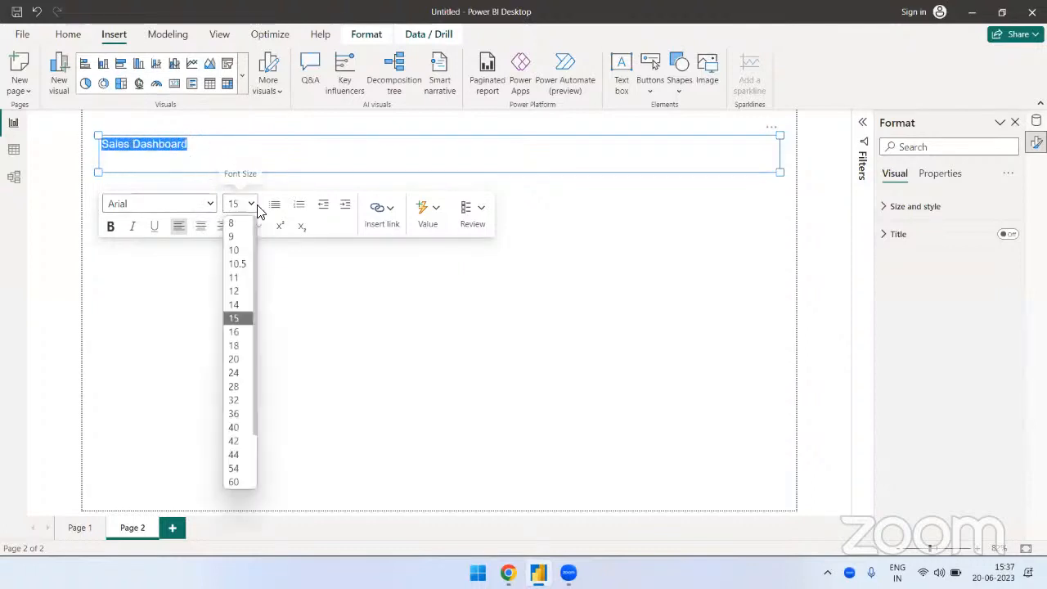
pyautogui.click(235, 426)
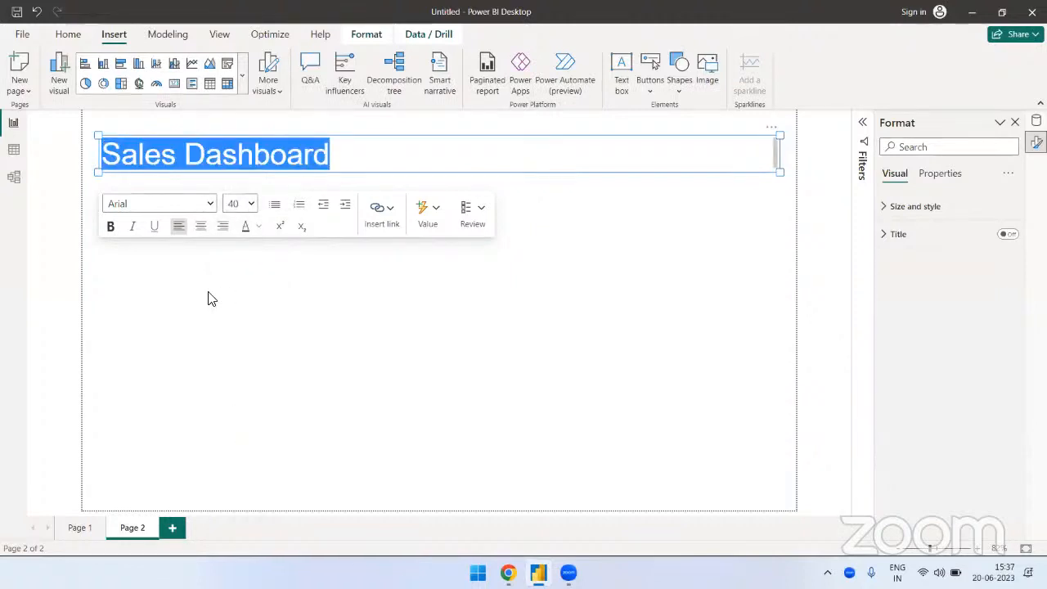
pyautogui.click(200, 225)
pyautogui.click(573, 154)
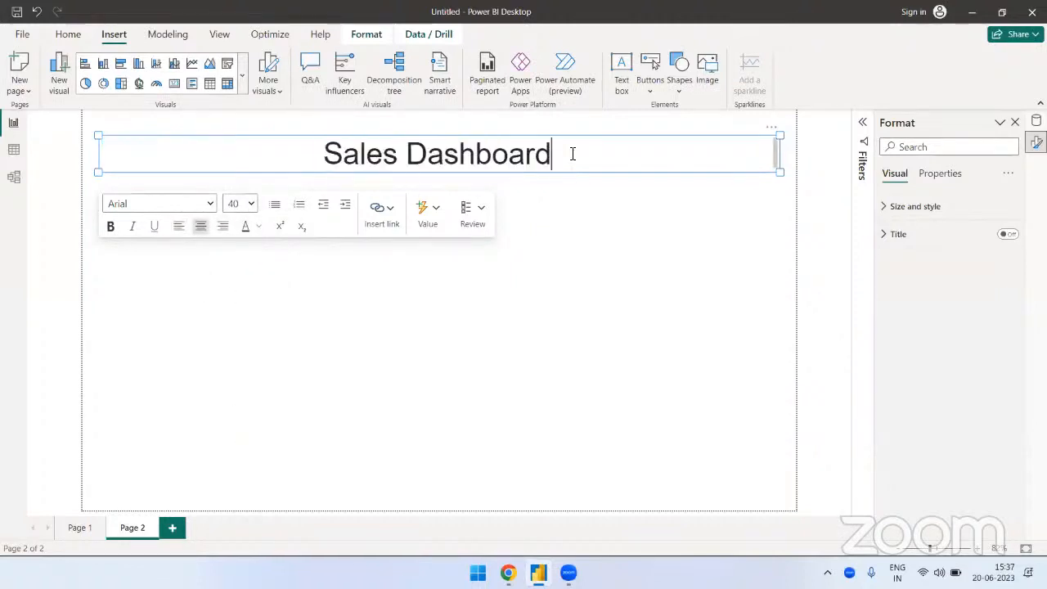
# Step: Make the "Sales Dashboard" title bold and make its text box slightly taller to fit the text
pyautogui.moveTo(573, 154); pyautogui.dragTo(302, 144)
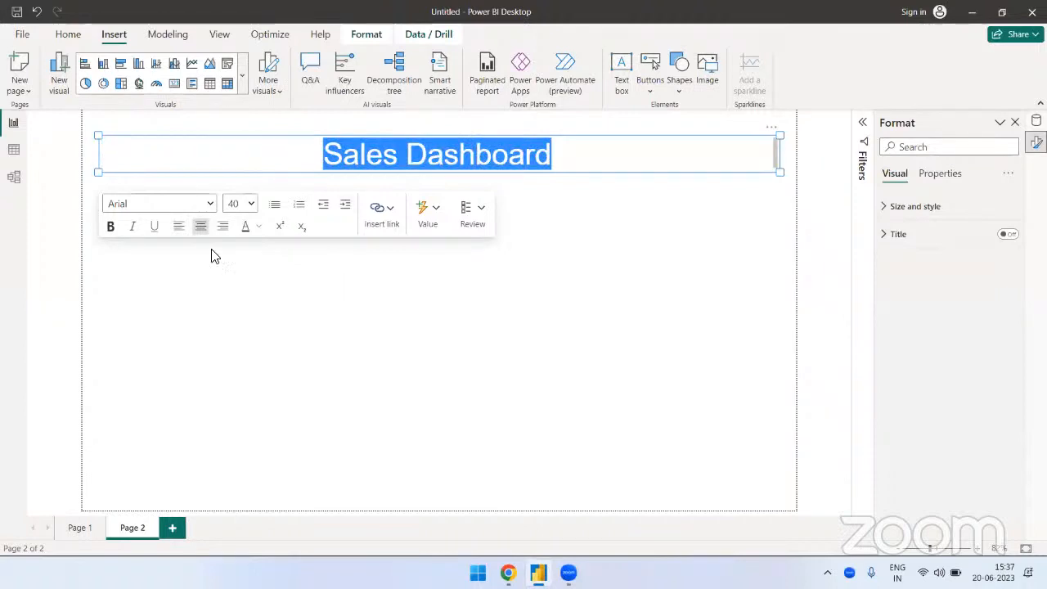
pyautogui.click(110, 225)
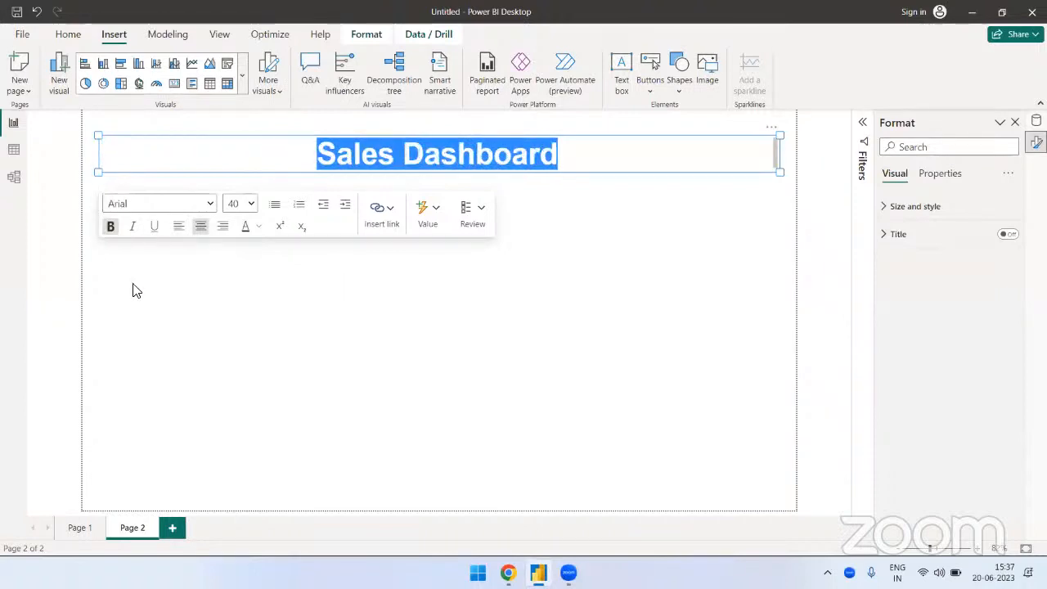
pyautogui.click(621, 147)
pyautogui.click(522, 180)
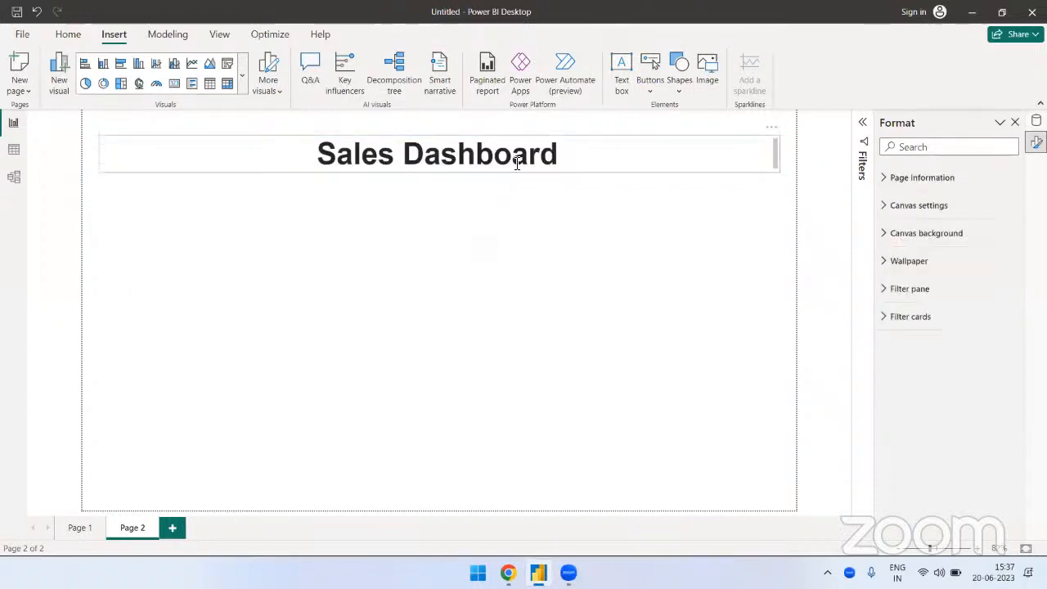
pyautogui.click(516, 162)
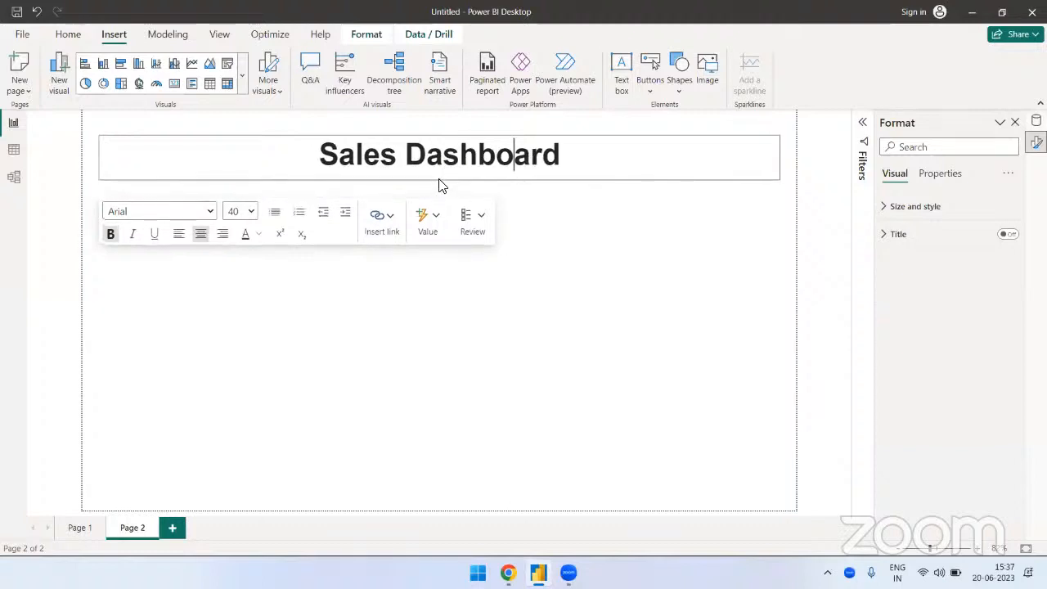
pyautogui.moveTo(439, 180); pyautogui.dragTo(444, 180)
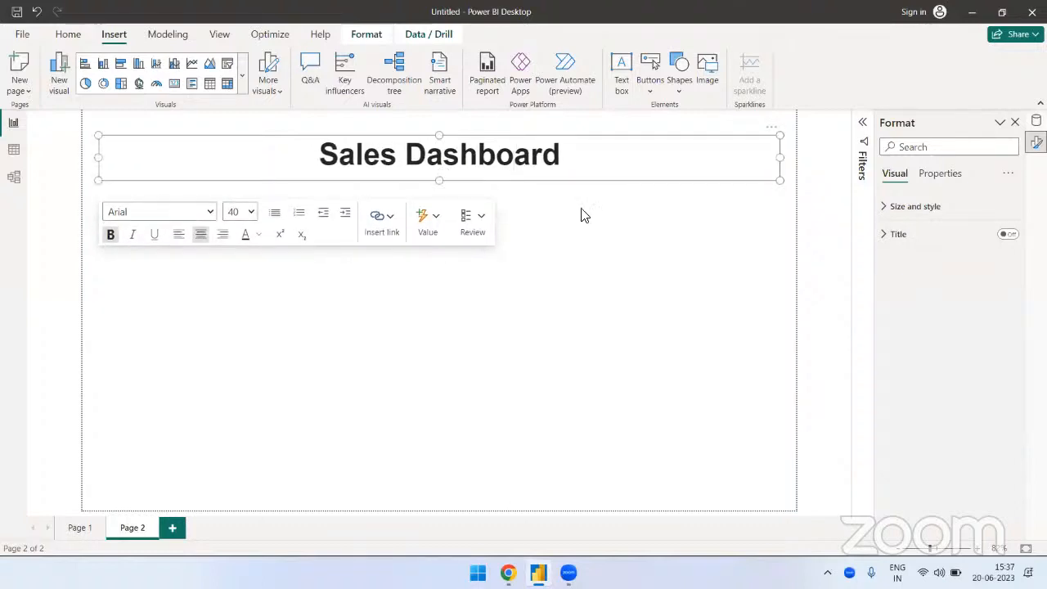
# Step: Color the whole "Sales Dashboard" title text with the pink theme color
pyautogui.click(258, 234)
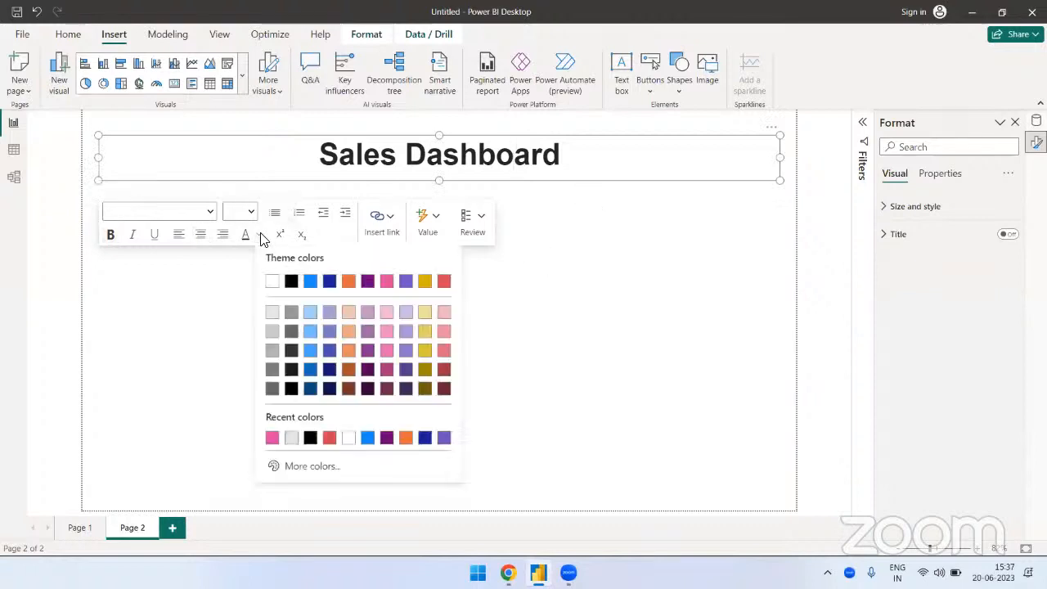
pyautogui.click(398, 286)
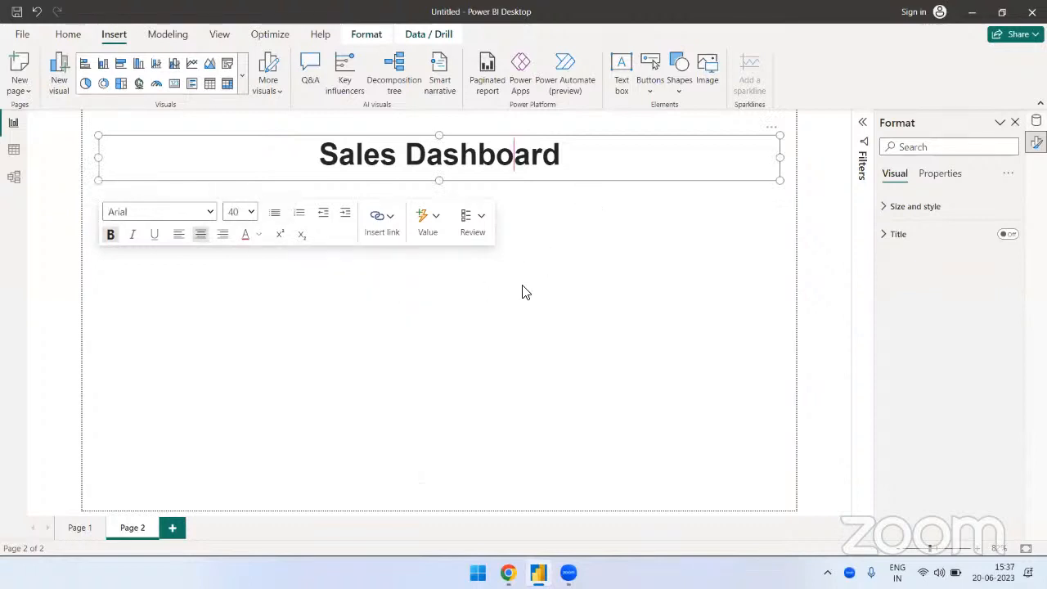
pyautogui.hotkey('ctrl', 'a')
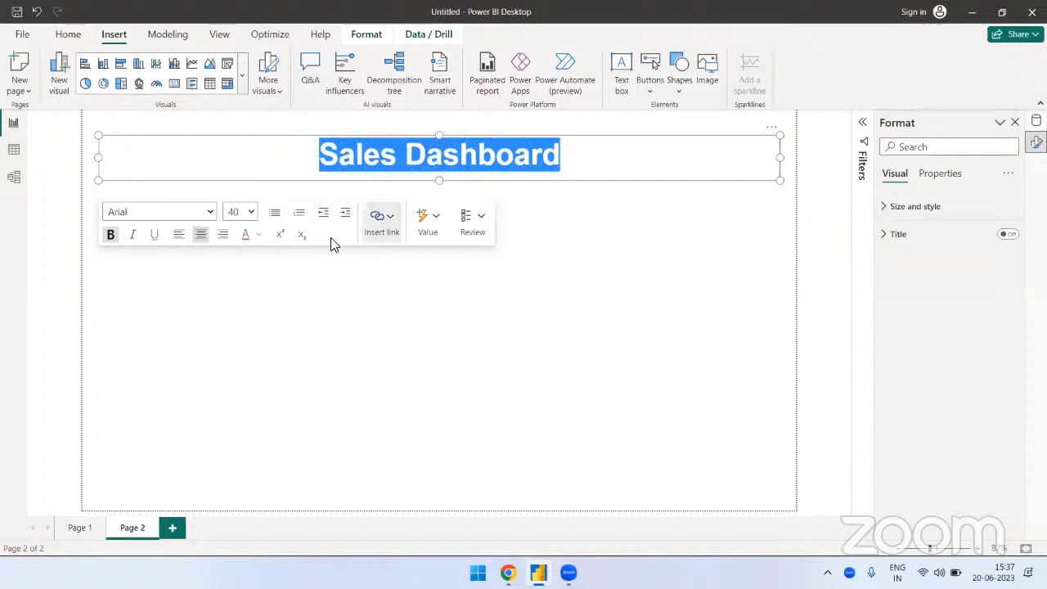
pyautogui.click(353, 326)
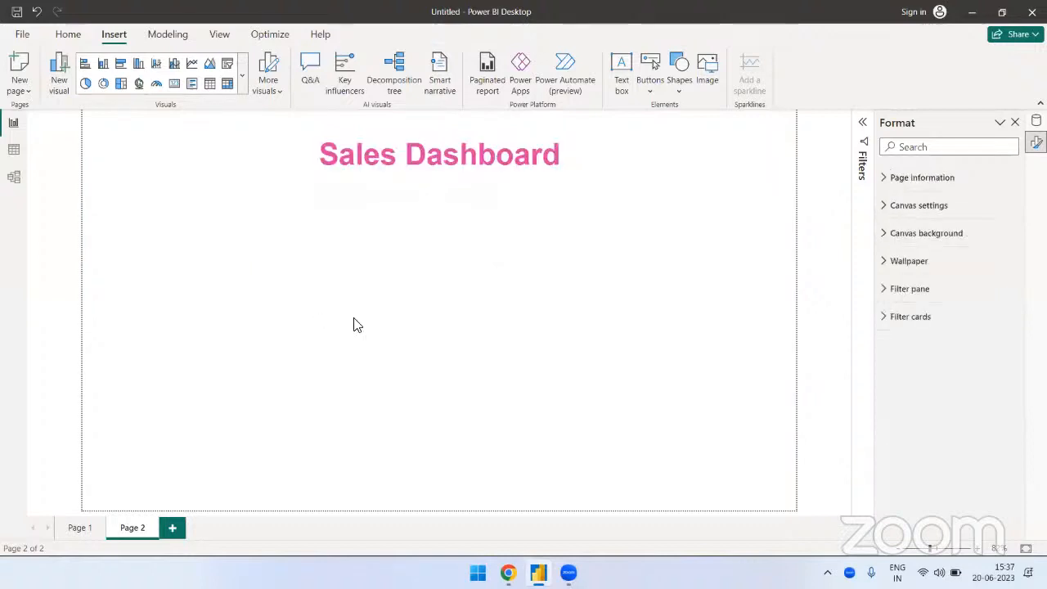
# Step: Add a blank line below the "Sales Dashboard" title and extend the text box downward to make room for it
pyautogui.click(472, 173)
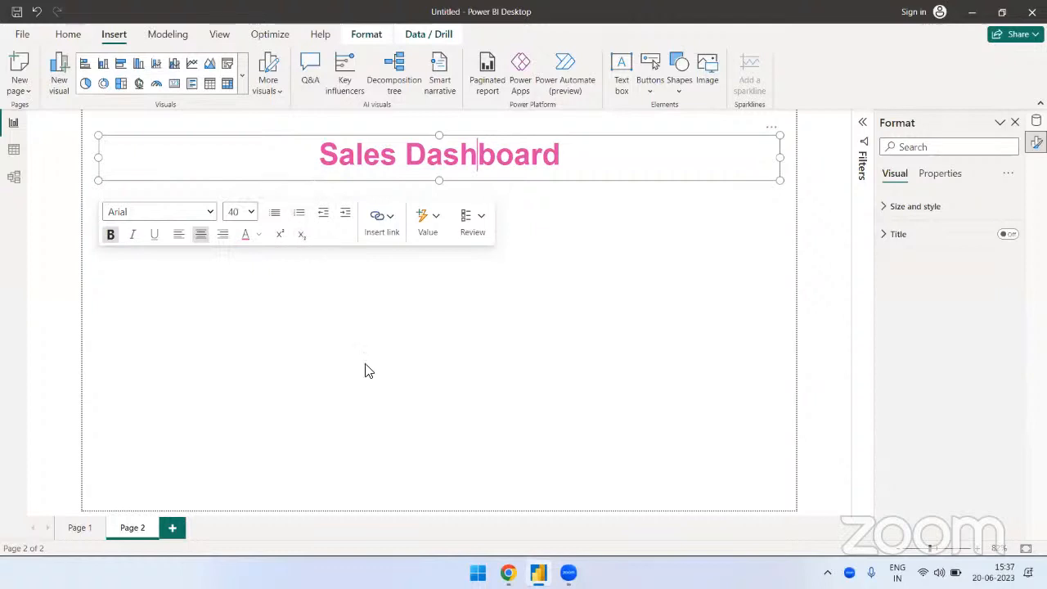
pyautogui.press('Return')
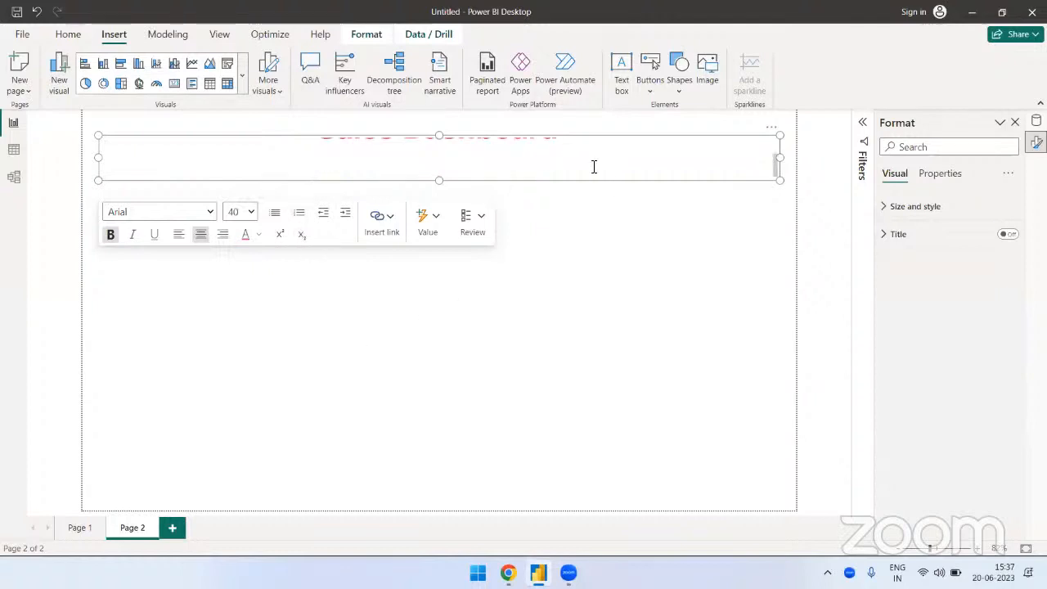
pyautogui.moveTo(439, 181); pyautogui.dragTo(460, 294)
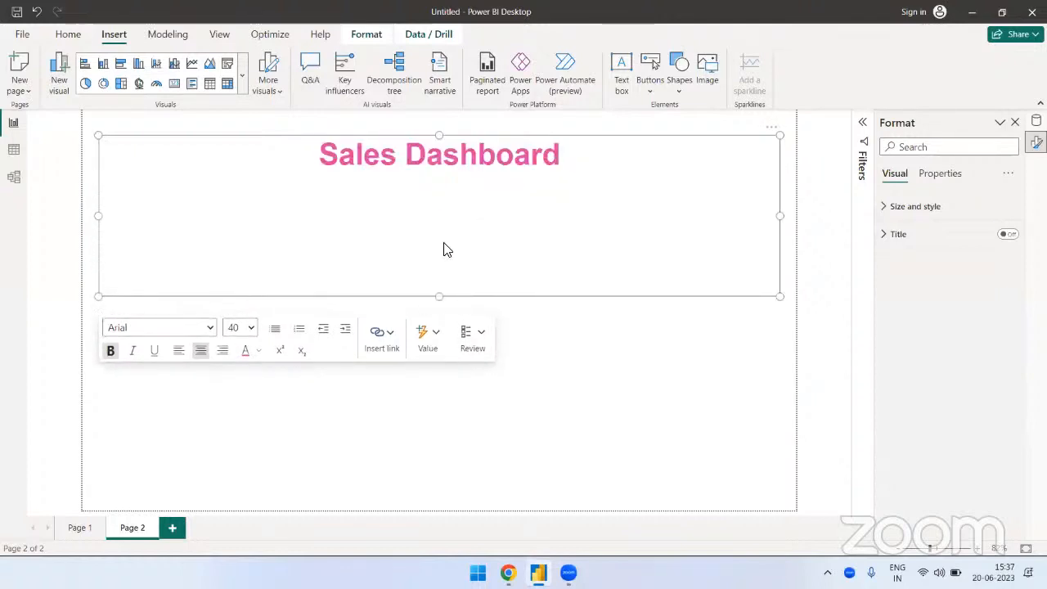
# Step: Set the blank line below the title to font size 15 and a gray font color
pyautogui.click(250, 328)
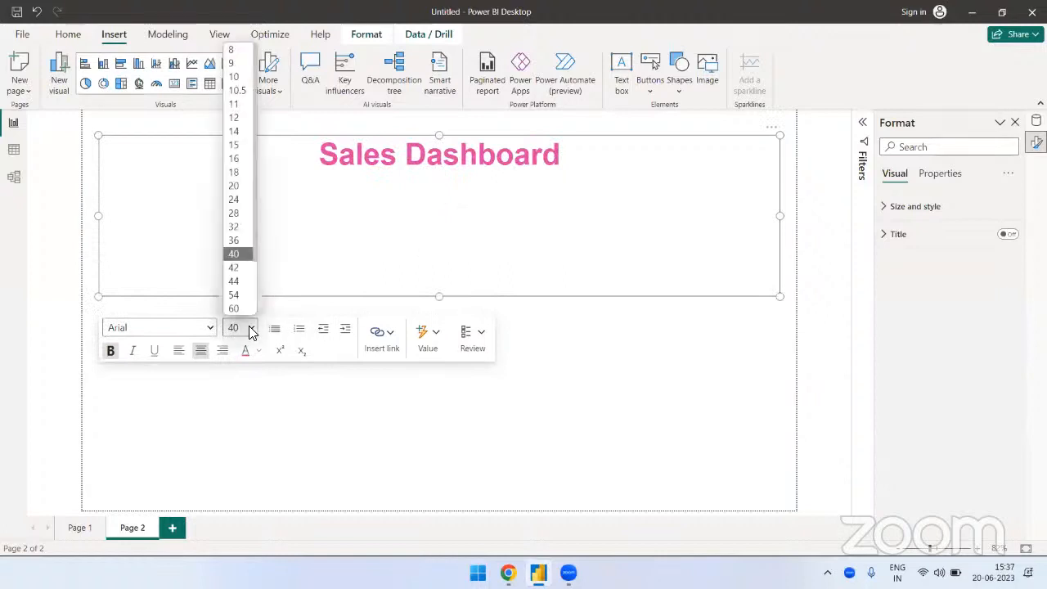
pyautogui.click(233, 157)
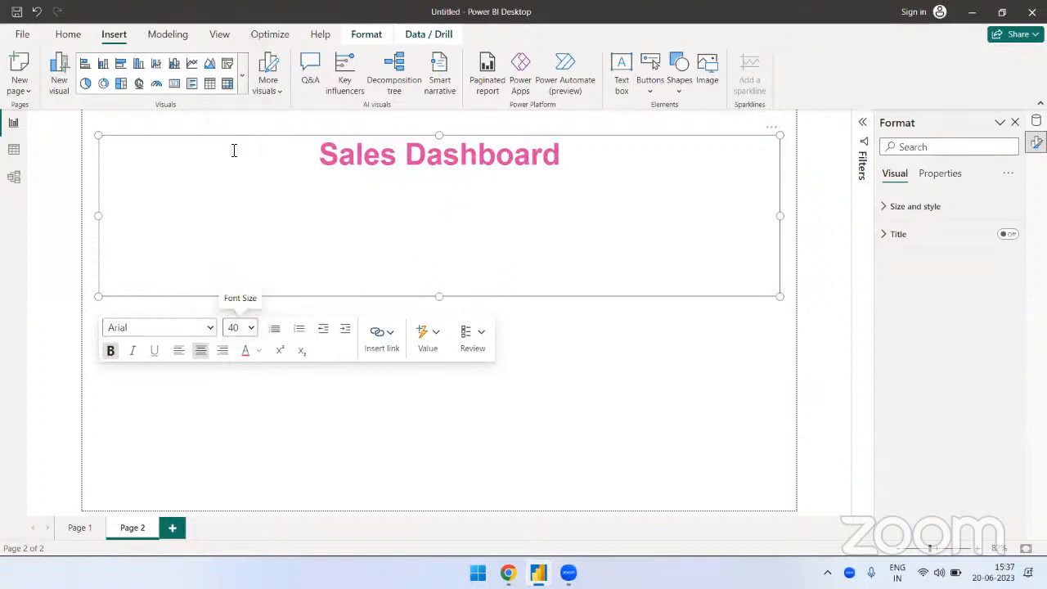
pyautogui.click(260, 353)
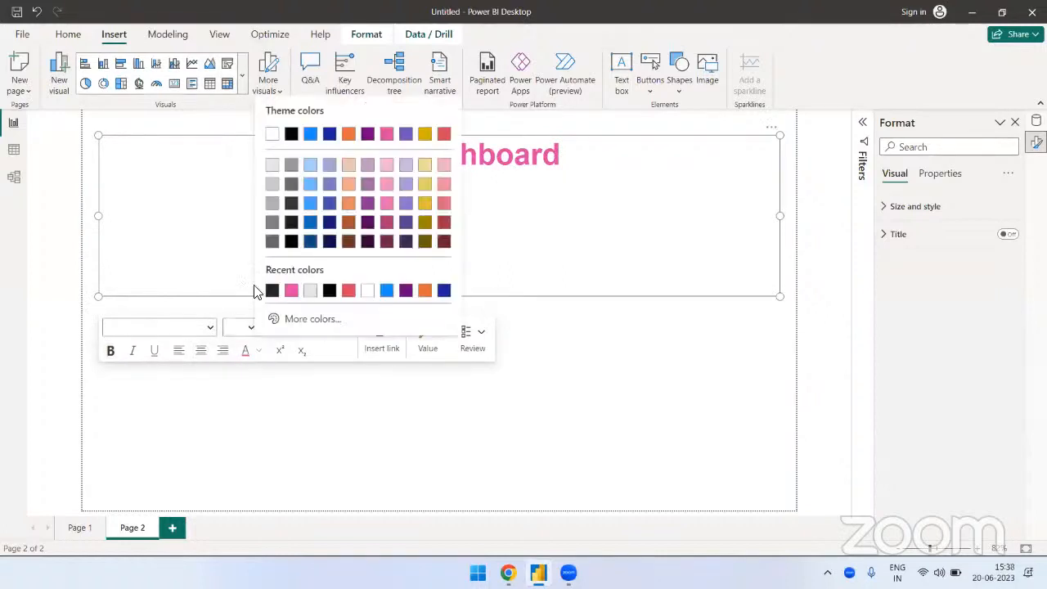
pyautogui.click(272, 203)
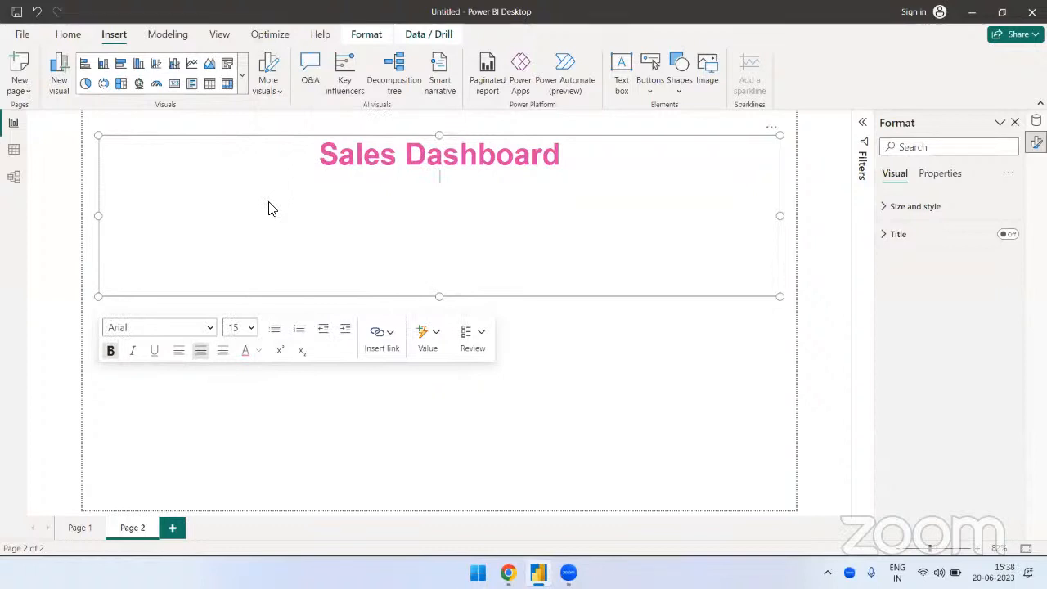
# Step: Make the line below the title a bullet point reading "Last Refresh Date: 20th June 2023"
pyautogui.click(276, 331)
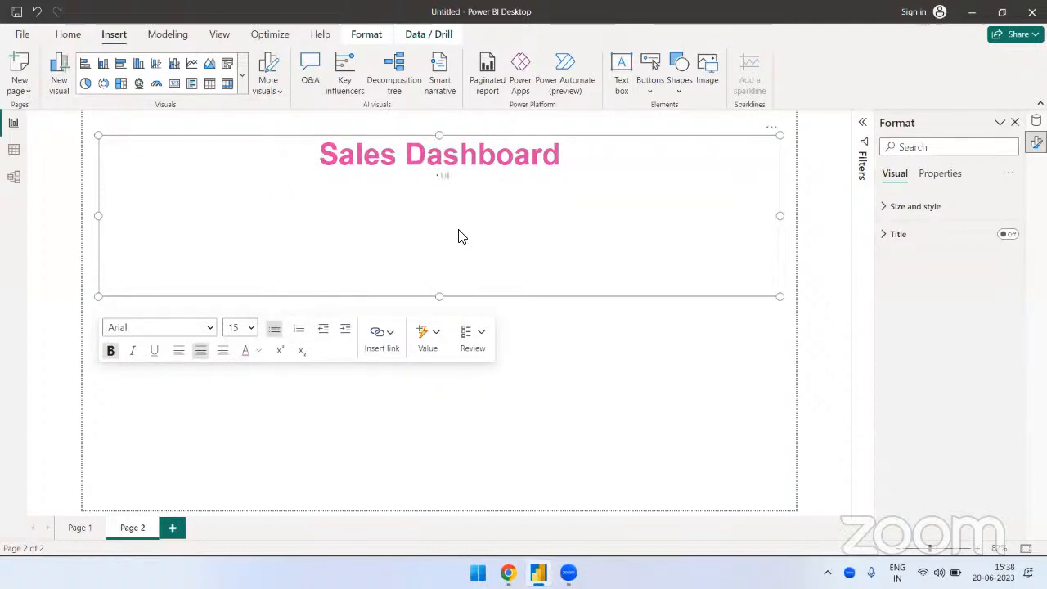
pyautogui.write('Last Refresh Date: 20th')
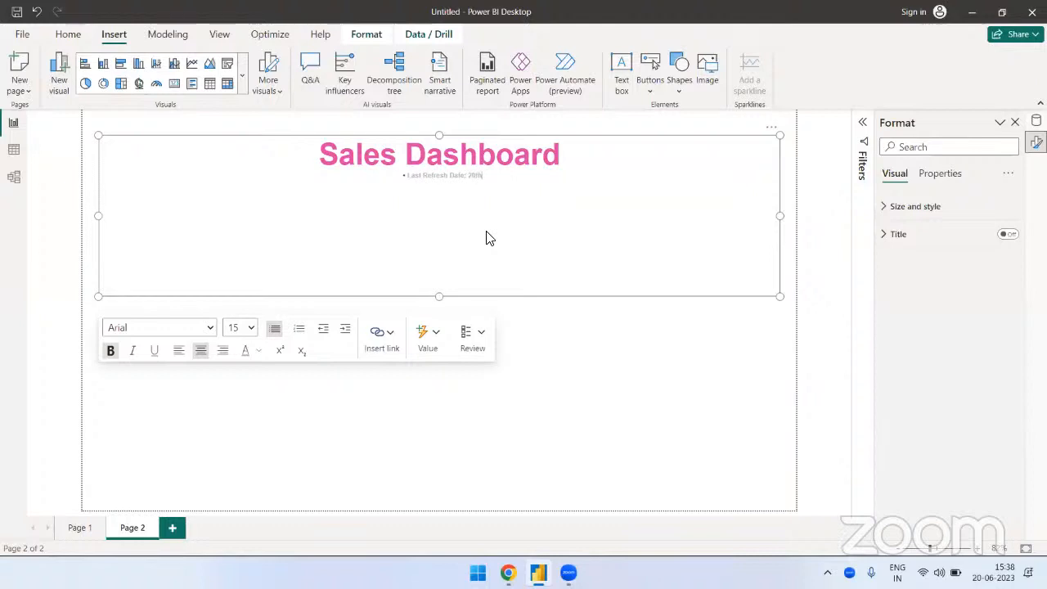
pyautogui.write(' June 2023')
# Step: Remove the bold from the last refresh date line and set its font size to 14
pyautogui.hotkey('shift', 'Home')
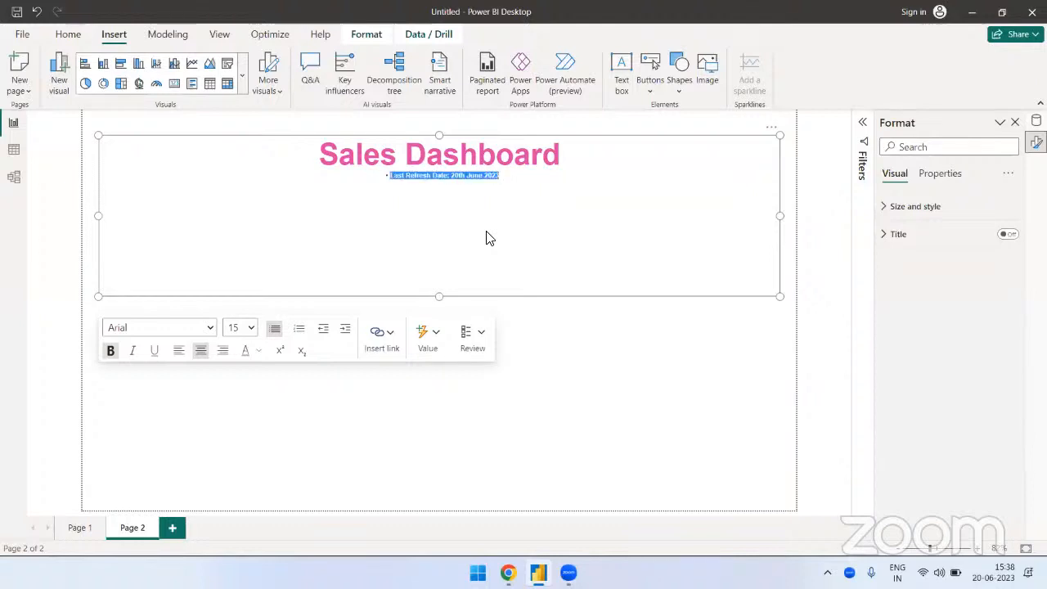
pyautogui.click(110, 350)
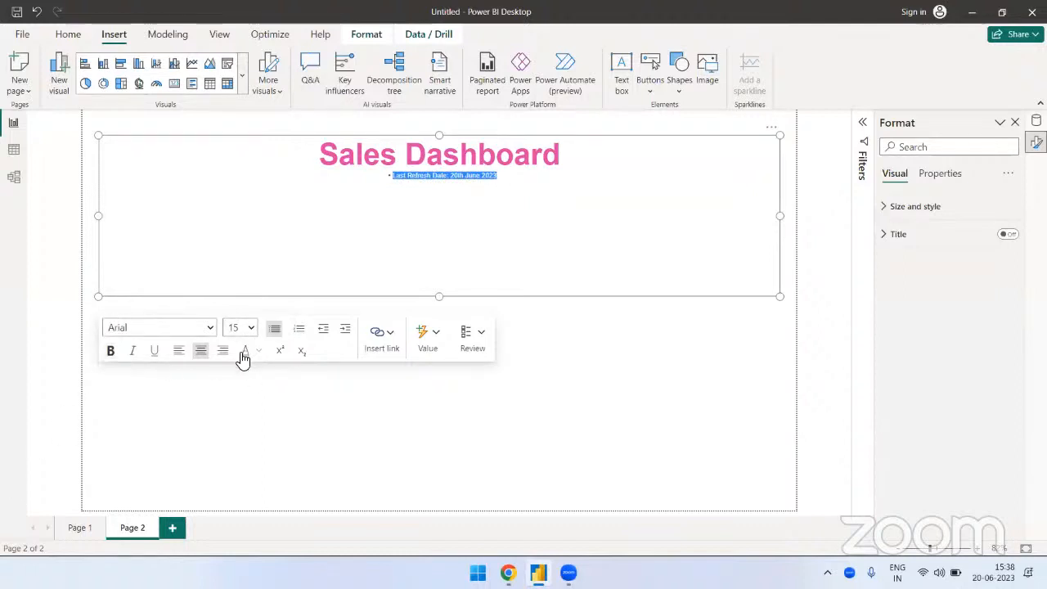
pyautogui.click(249, 328)
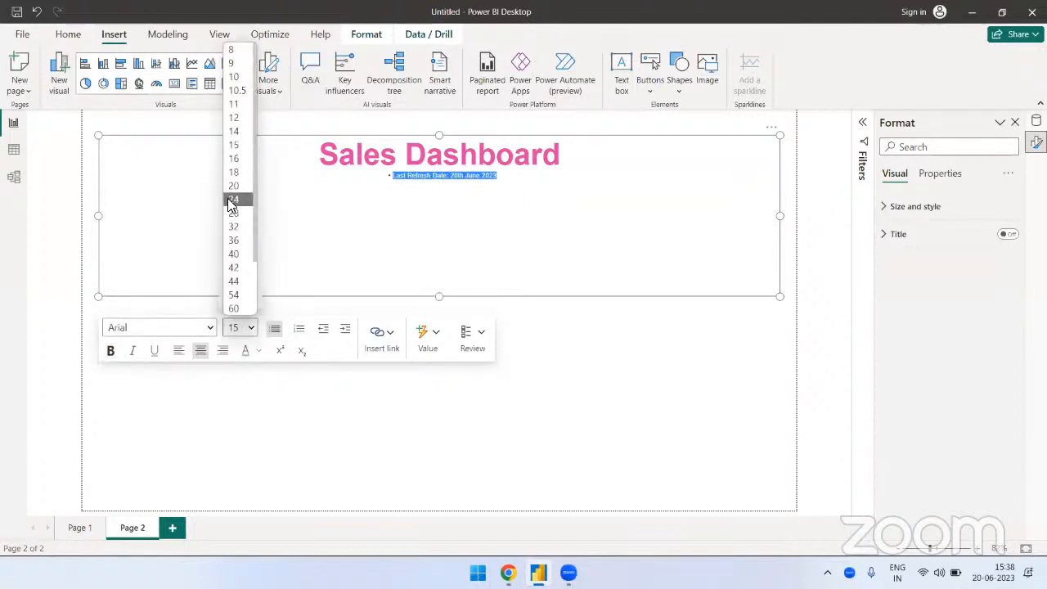
pyautogui.click(232, 199)
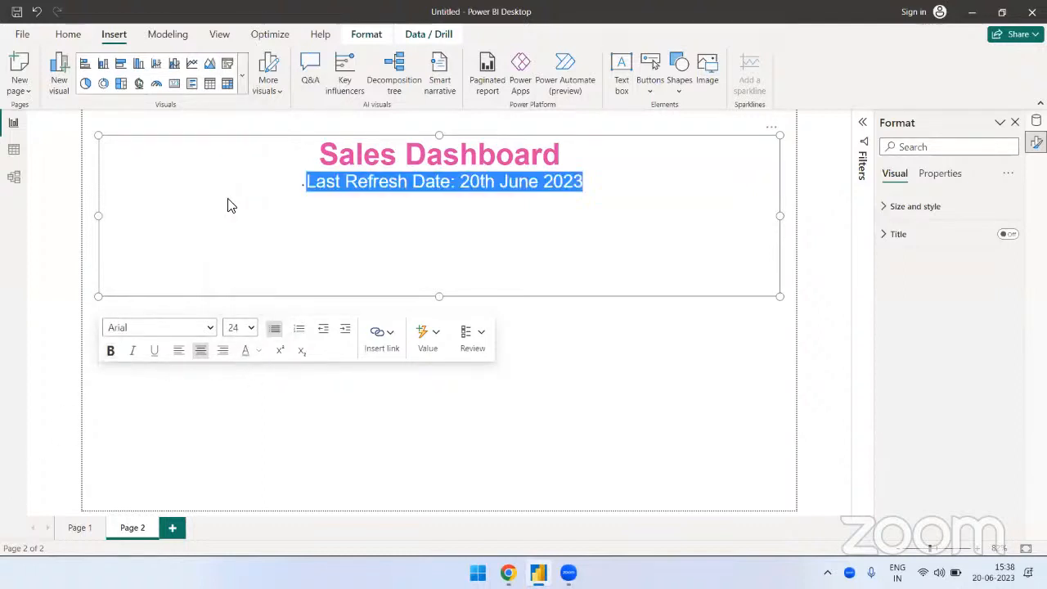
pyautogui.click(249, 328)
pyautogui.click(239, 151)
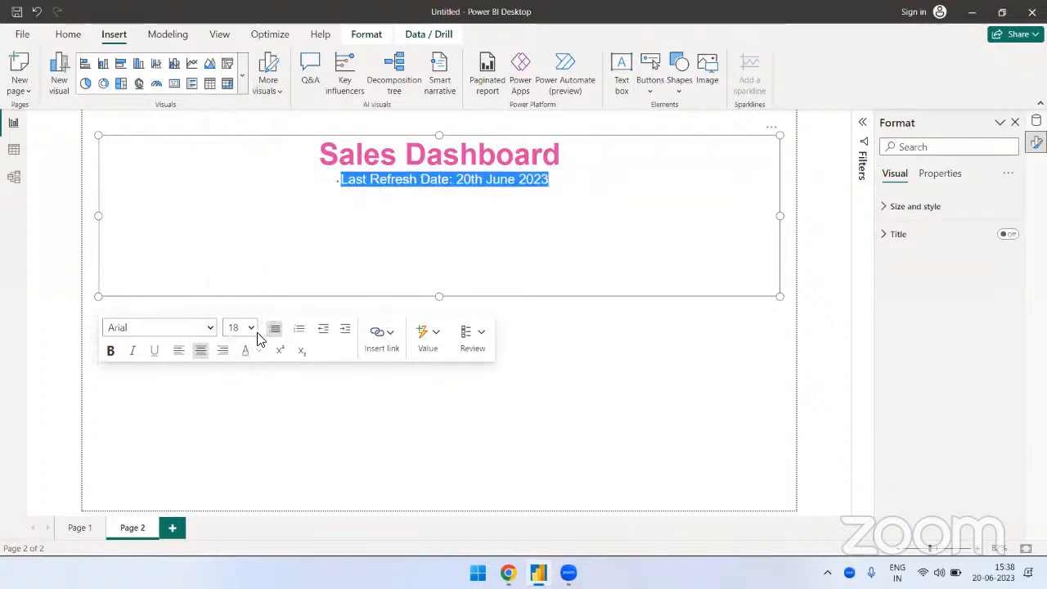
pyautogui.click(255, 334)
pyautogui.click(235, 136)
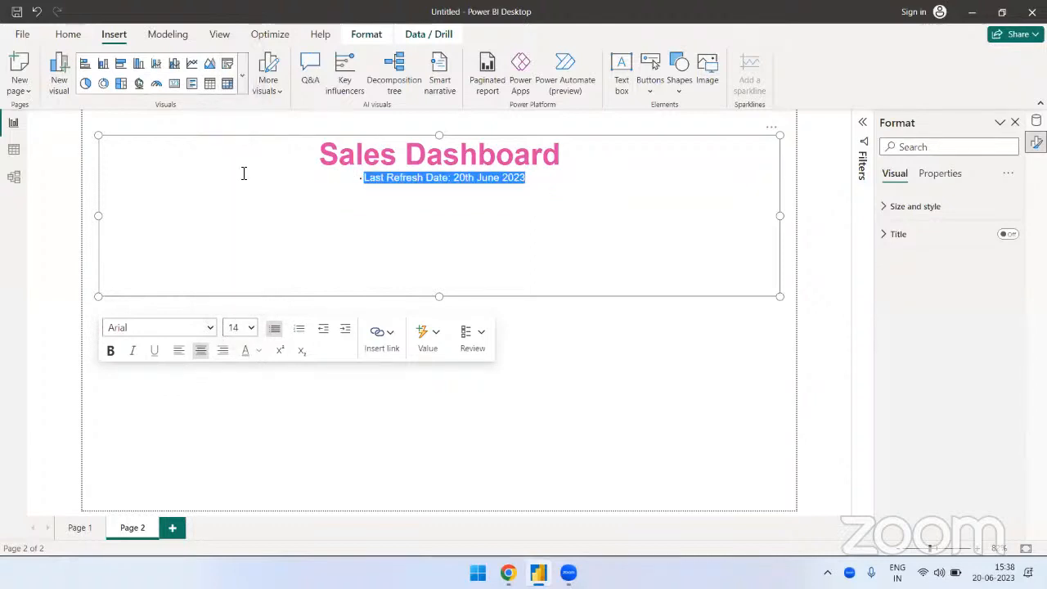
pyautogui.click(596, 194)
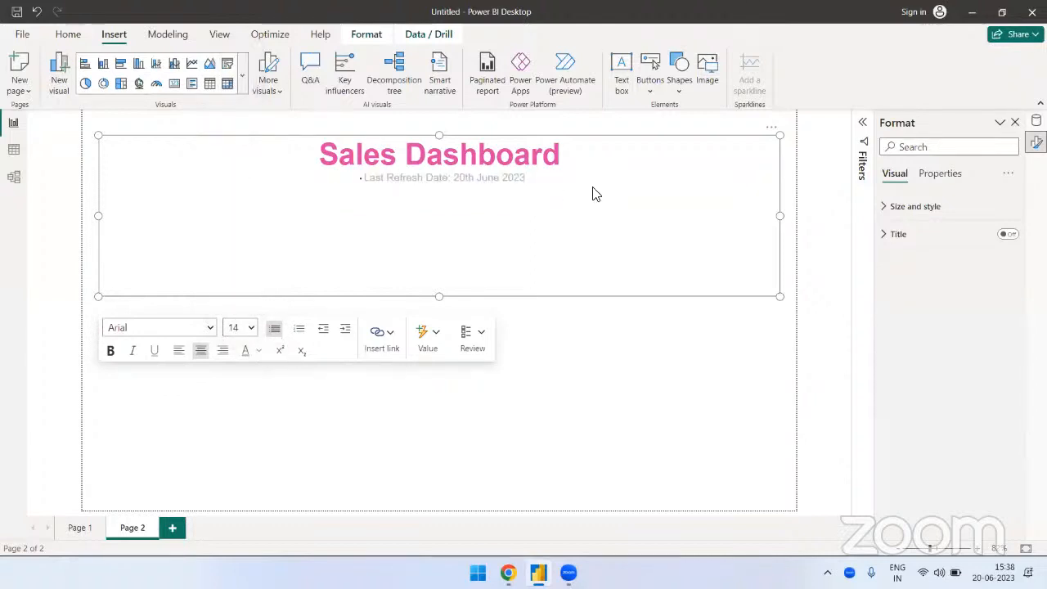
# Step: Try numbering on the last refresh date line, and remove the list formatting to leave it as plain text
pyautogui.moveTo(527, 178); pyautogui.dragTo(363, 178)
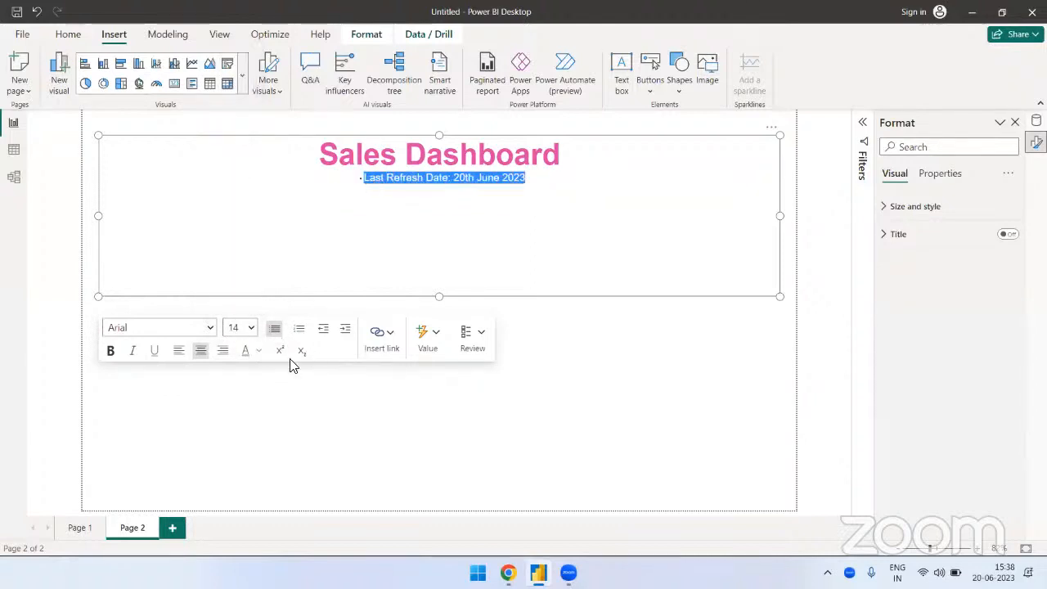
pyautogui.click(299, 328)
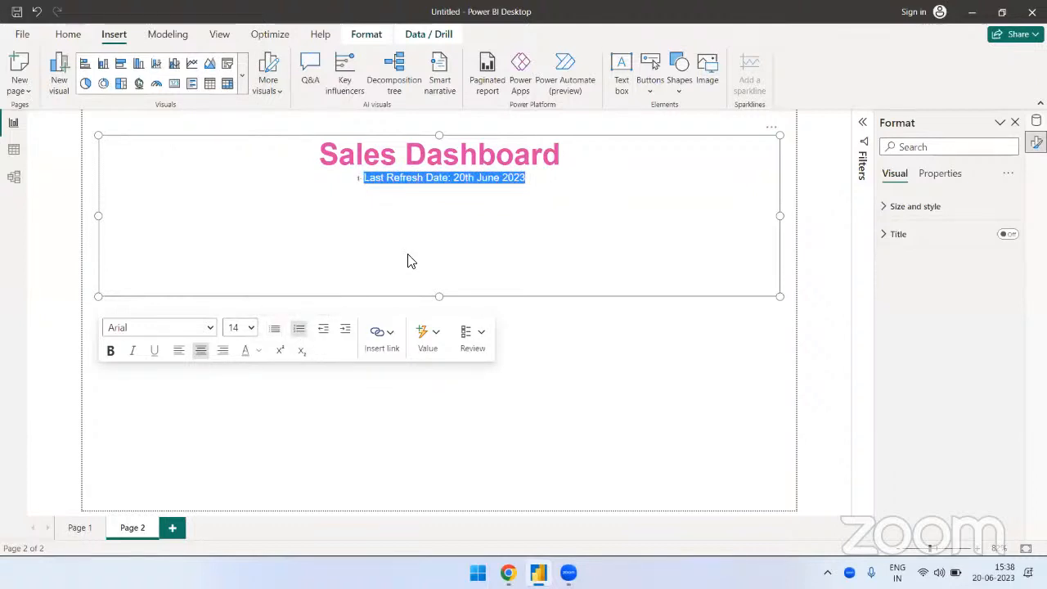
pyautogui.click(412, 261)
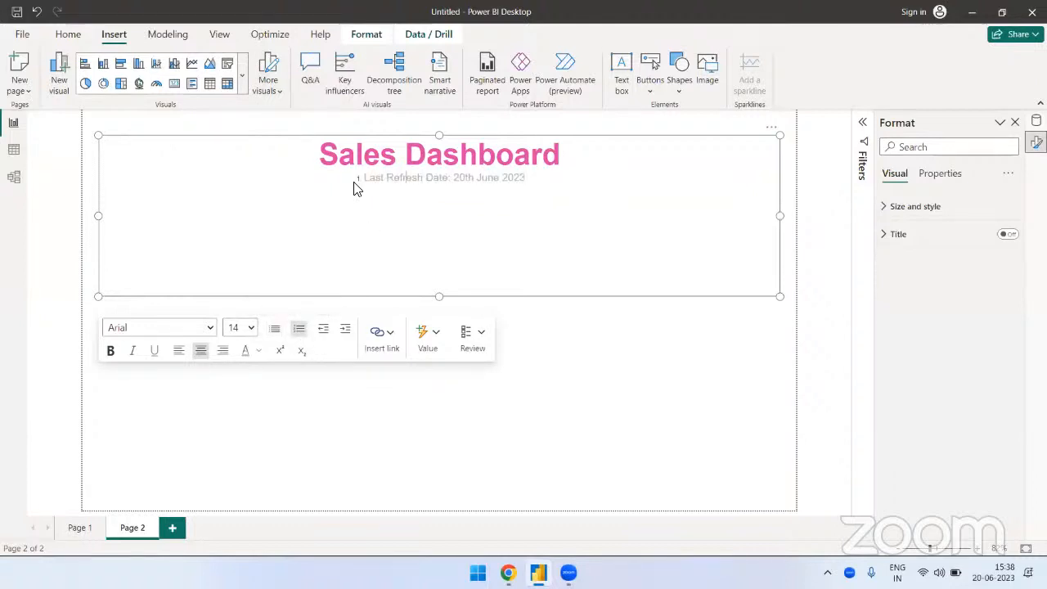
pyautogui.click(298, 328)
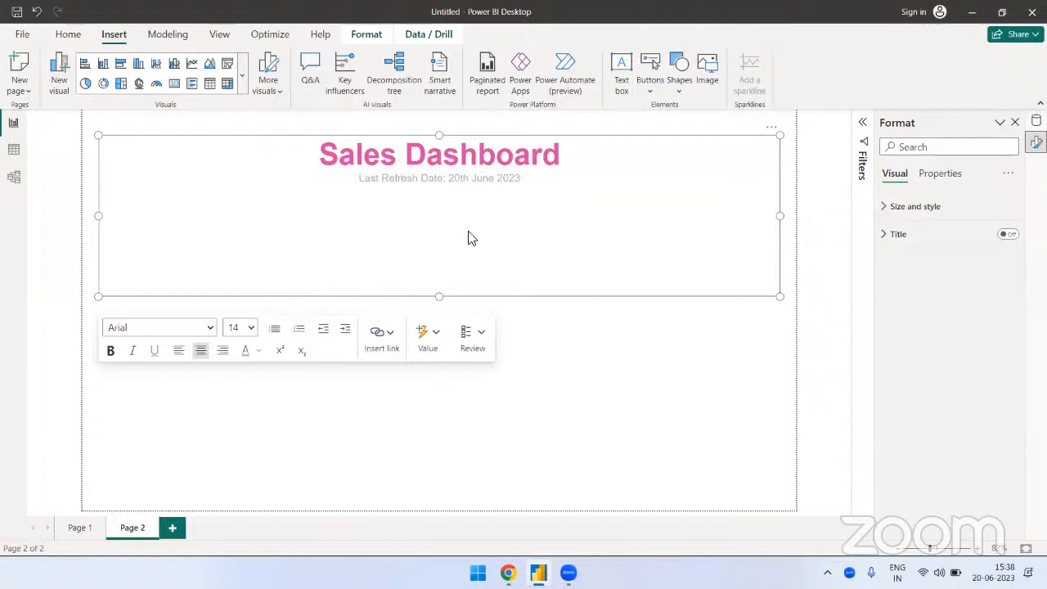
# Step: Color the whole last refresh date line with a darker gray theme shade
pyautogui.moveTo(528, 178); pyautogui.dragTo(359, 179)
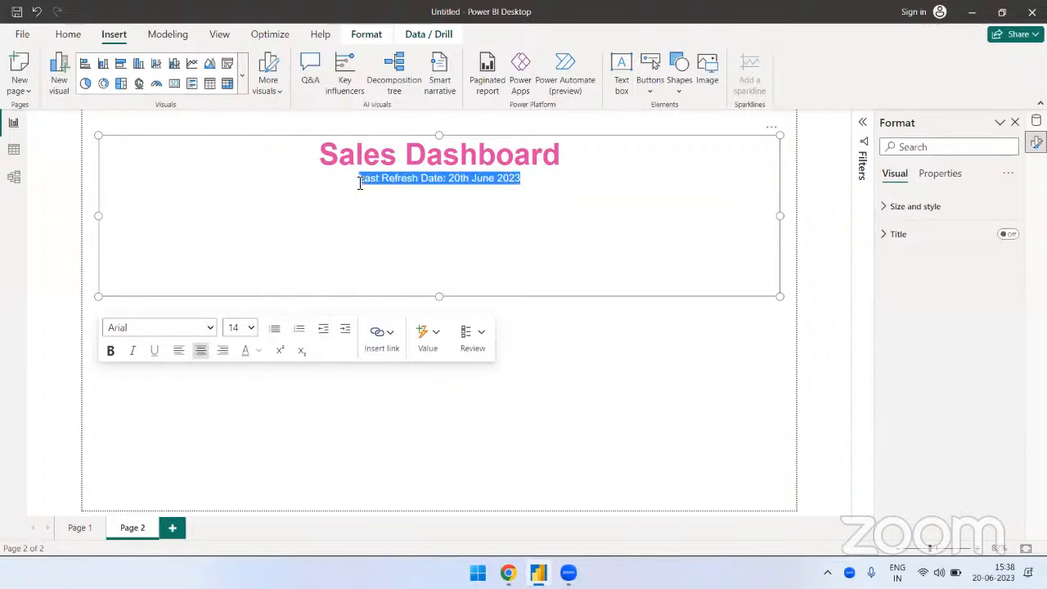
pyautogui.click(258, 352)
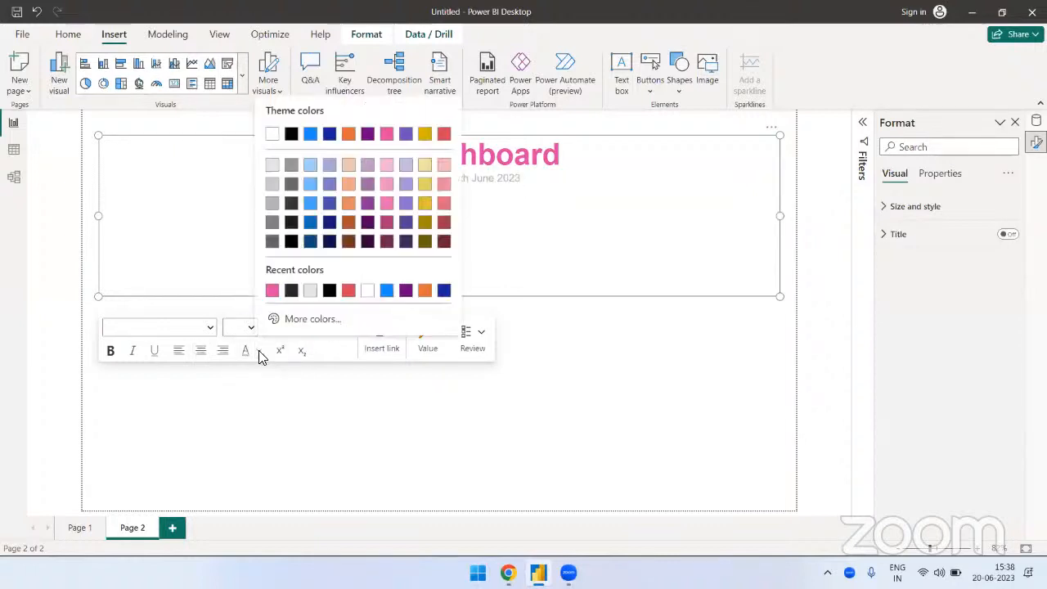
pyautogui.click(291, 185)
pyautogui.click(419, 260)
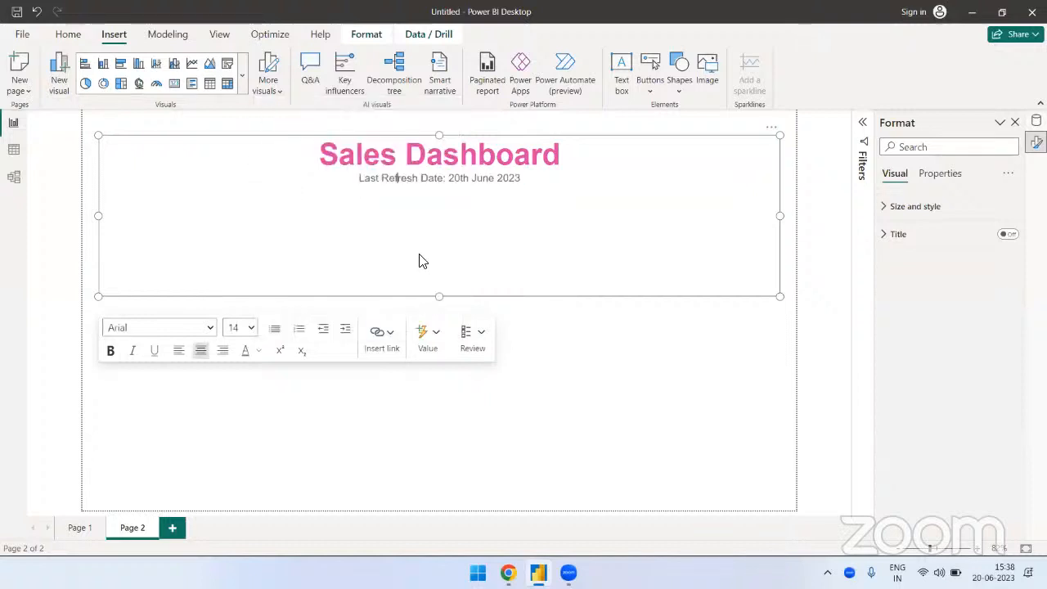
pyautogui.click(565, 450)
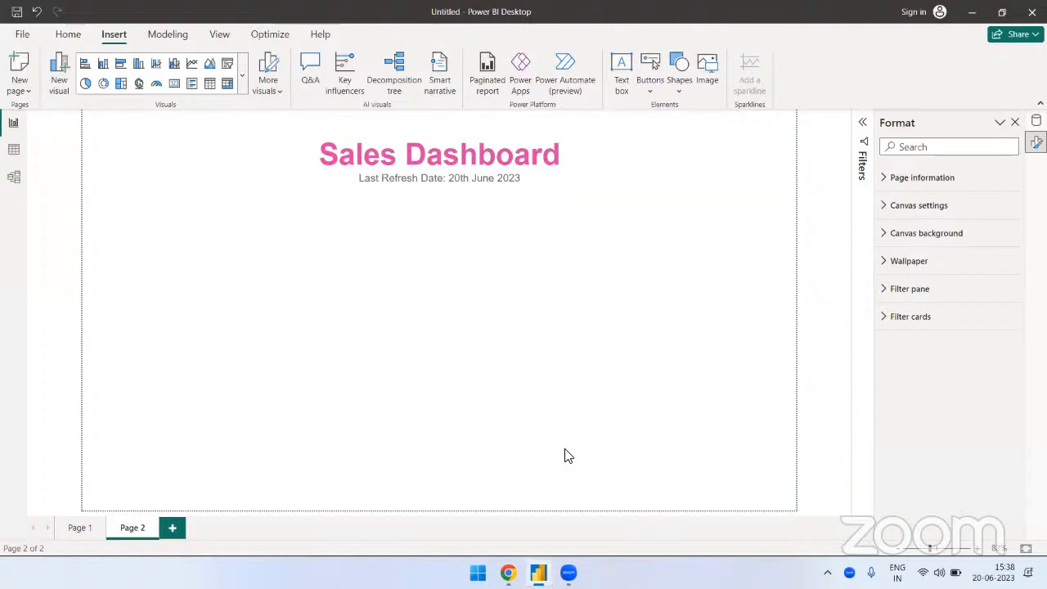
# Step: Shrink the title text box around its two lines to a height of about 102 and move it up to a vertical position of about 22
pyautogui.click(563, 266)
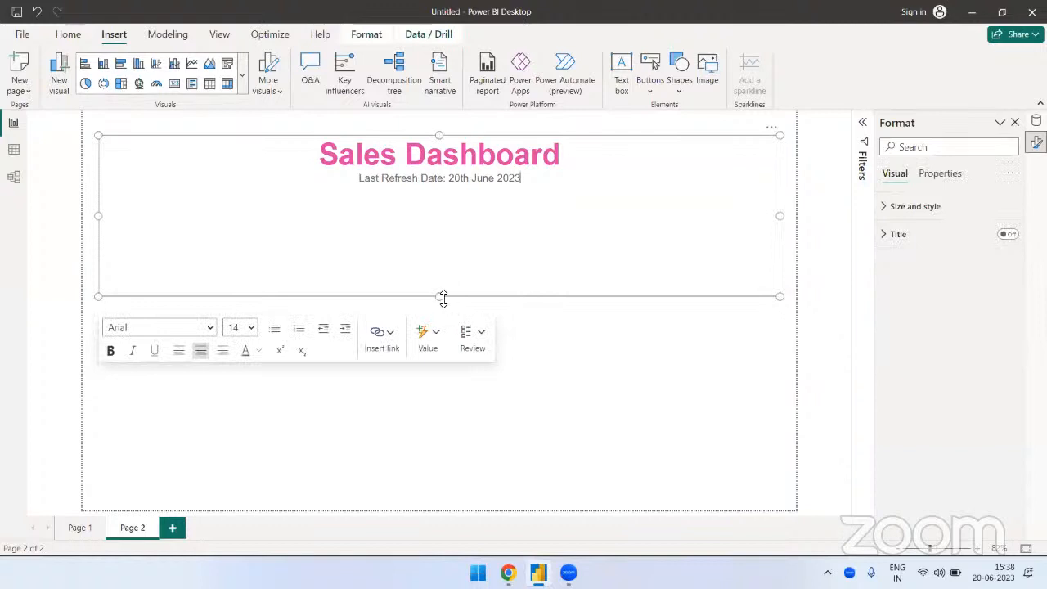
pyautogui.moveTo(442, 300); pyautogui.dragTo(439, 194)
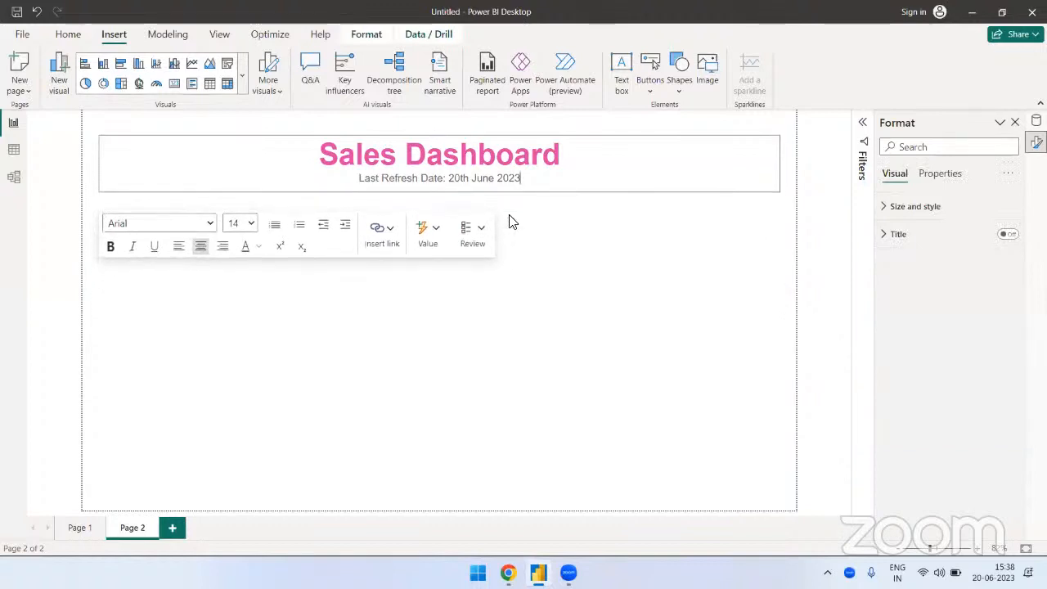
pyautogui.moveTo(774, 128); pyautogui.dragTo(766, 121)
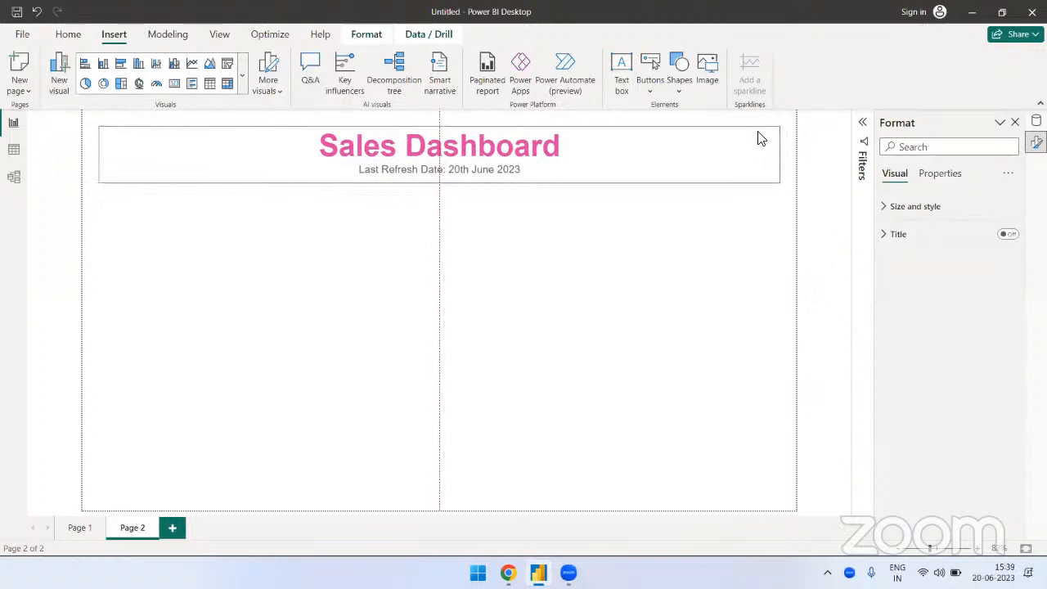
pyautogui.press('Escape')
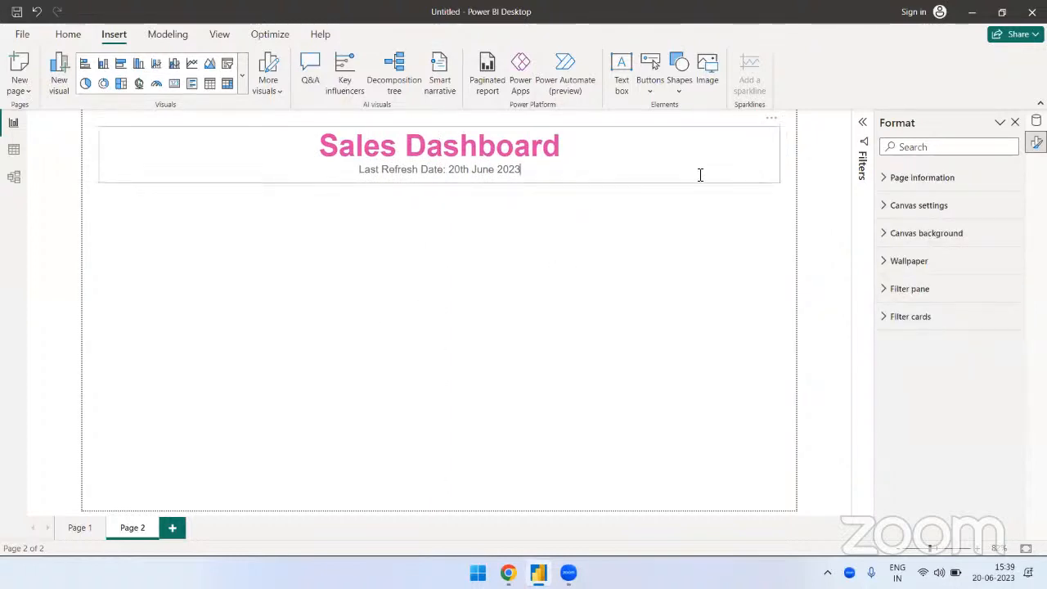
pyautogui.click(769, 152)
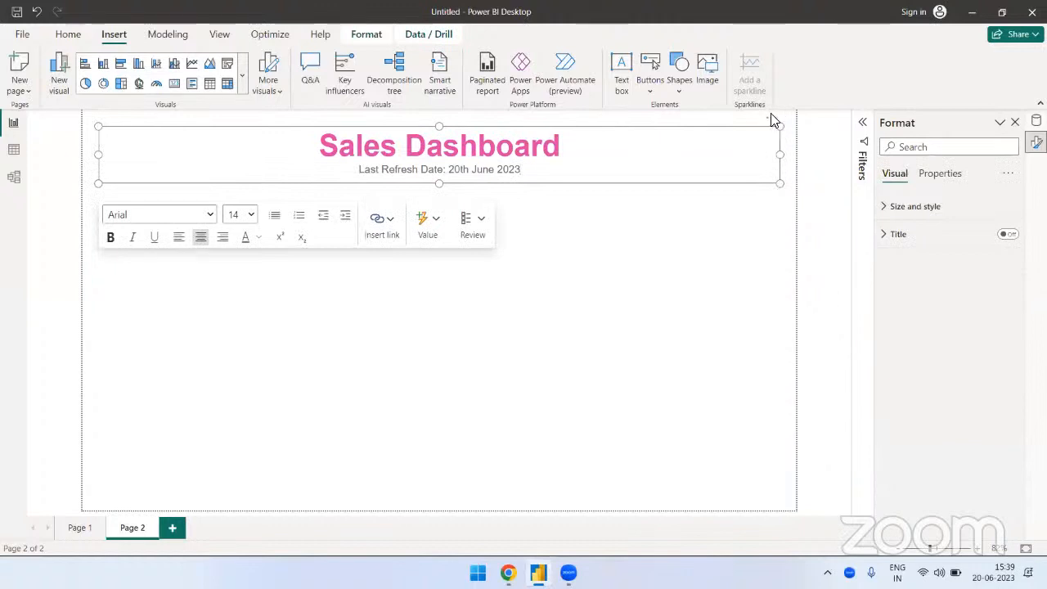
pyautogui.click(773, 121)
# Step: Collapse the size and style subsections of the title text box and turn on its visual border
pyautogui.click(914, 210)
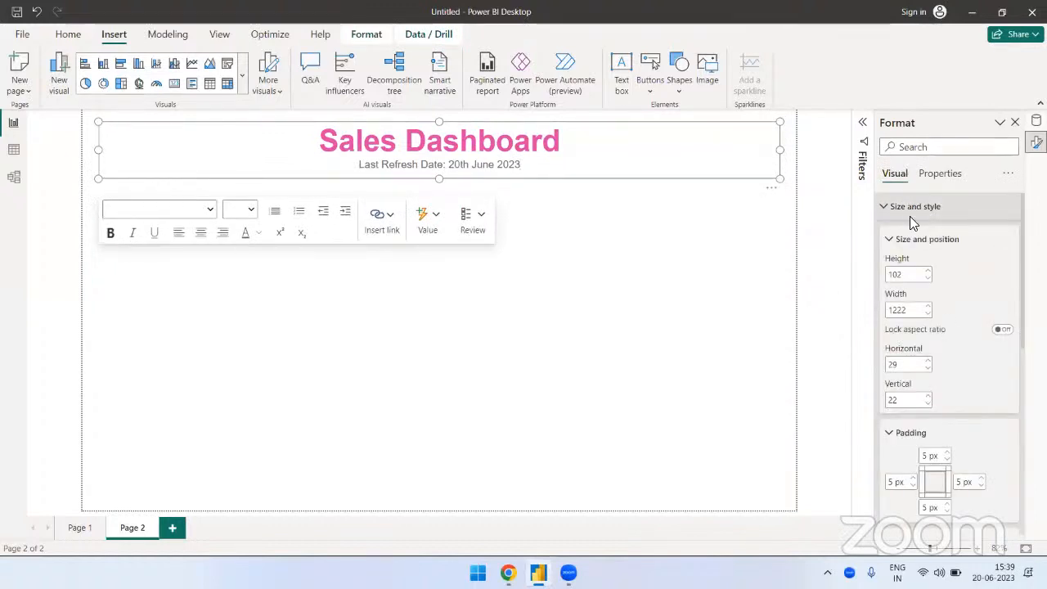
pyautogui.click(918, 237)
pyautogui.click(904, 278)
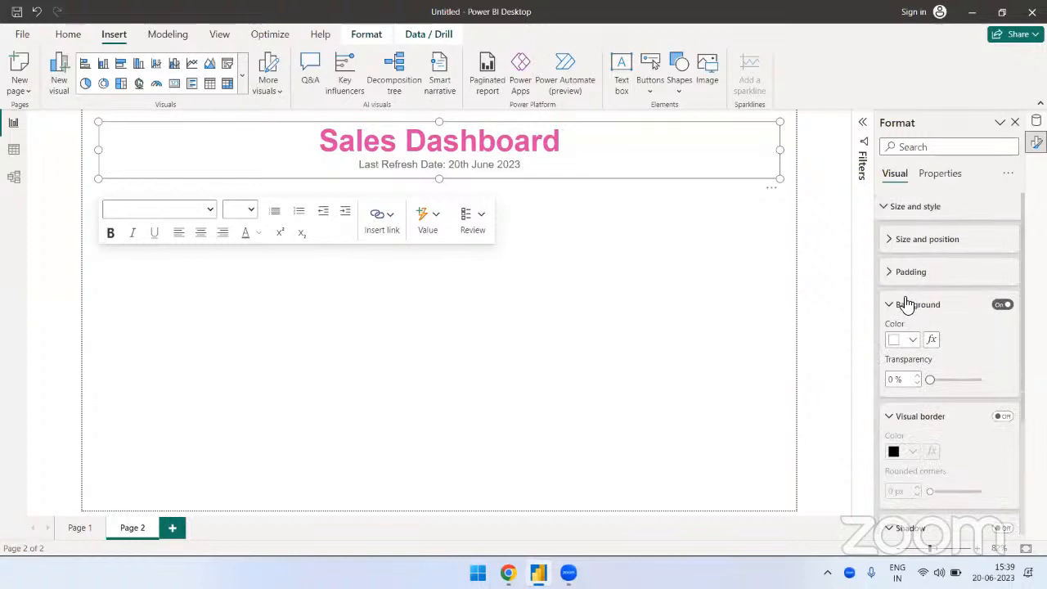
pyautogui.click(906, 304)
pyautogui.click(908, 336)
pyautogui.click(908, 372)
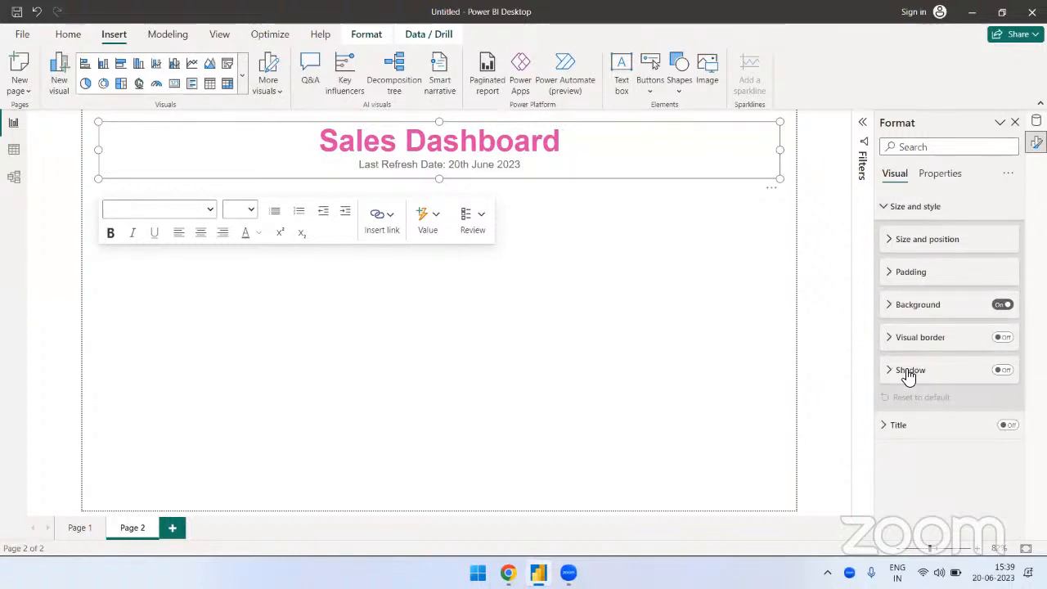
pyautogui.click(1003, 336)
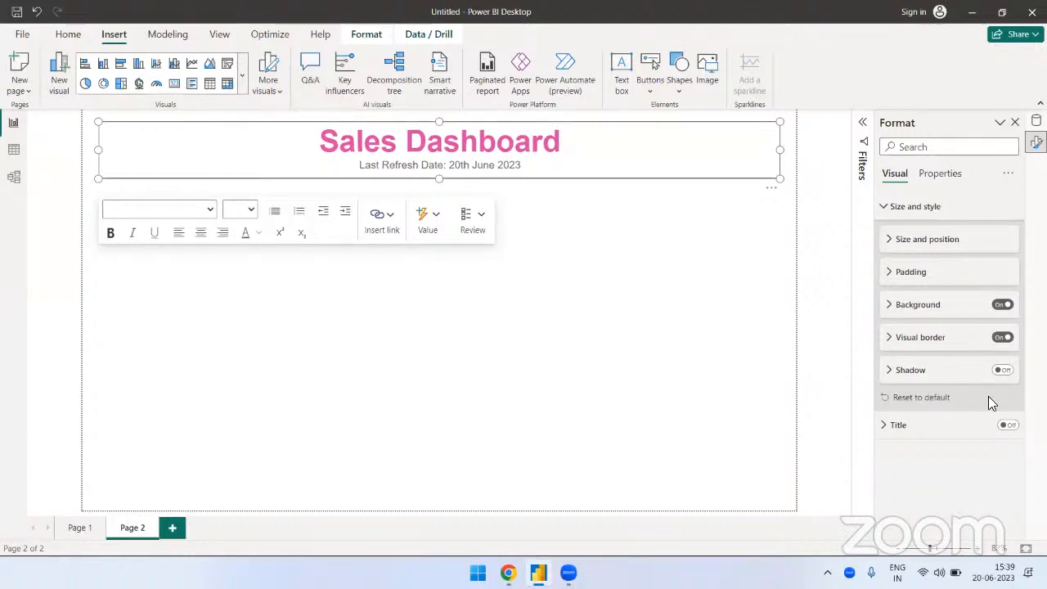
# Step: Set the title text box's background color to black
pyautogui.click(892, 306)
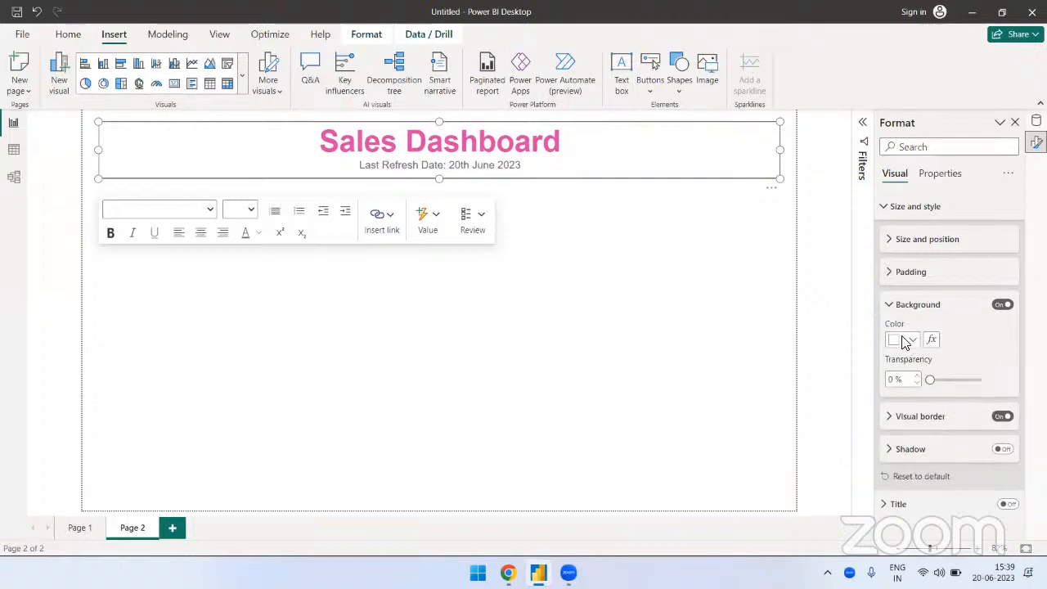
pyautogui.click(906, 339)
pyautogui.click(833, 124)
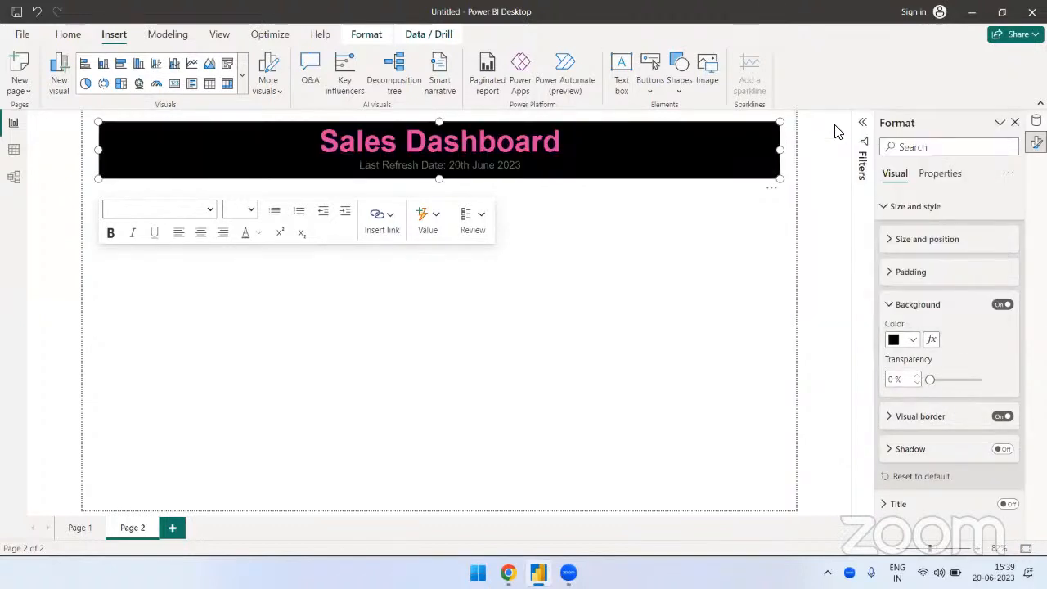
pyautogui.click(693, 284)
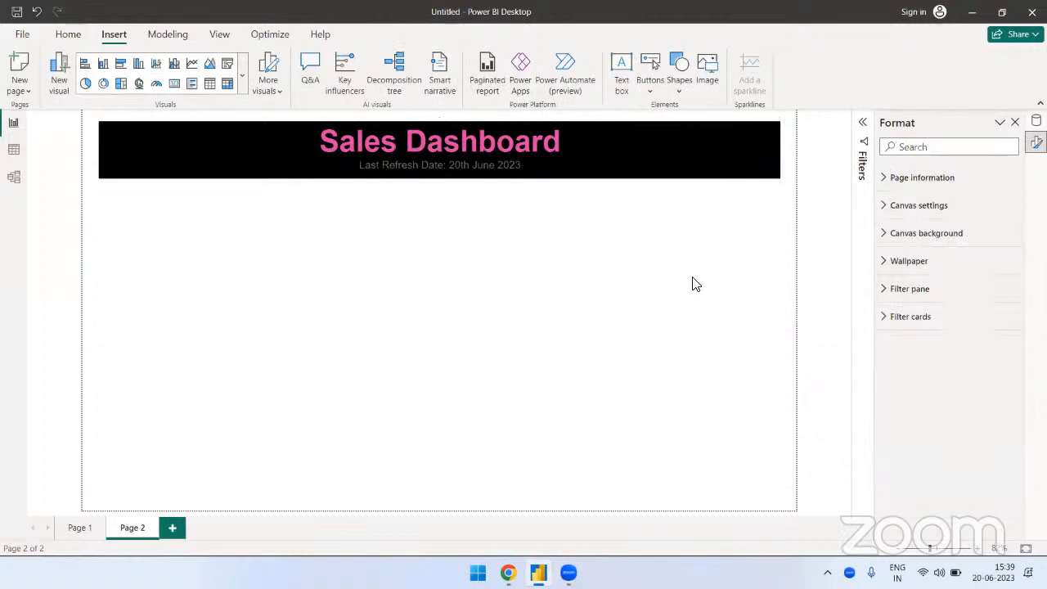
# Step: Color the last refresh date line in the title text box white
pyautogui.click(536, 164)
pyautogui.moveTo(522, 164); pyautogui.dragTo(357, 171)
pyautogui.click(258, 234)
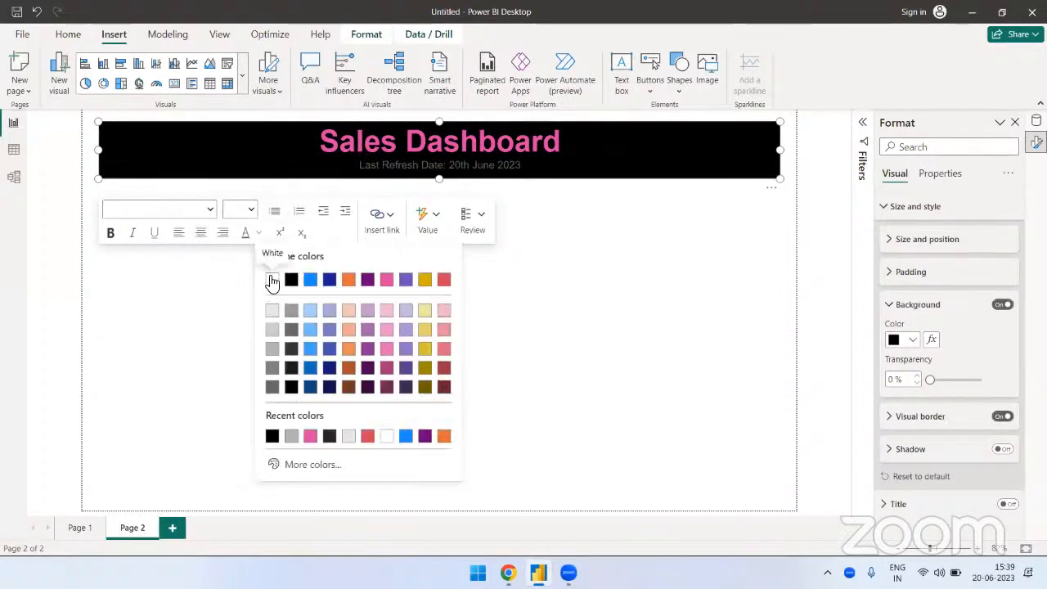
pyautogui.click(271, 282)
pyautogui.click(605, 353)
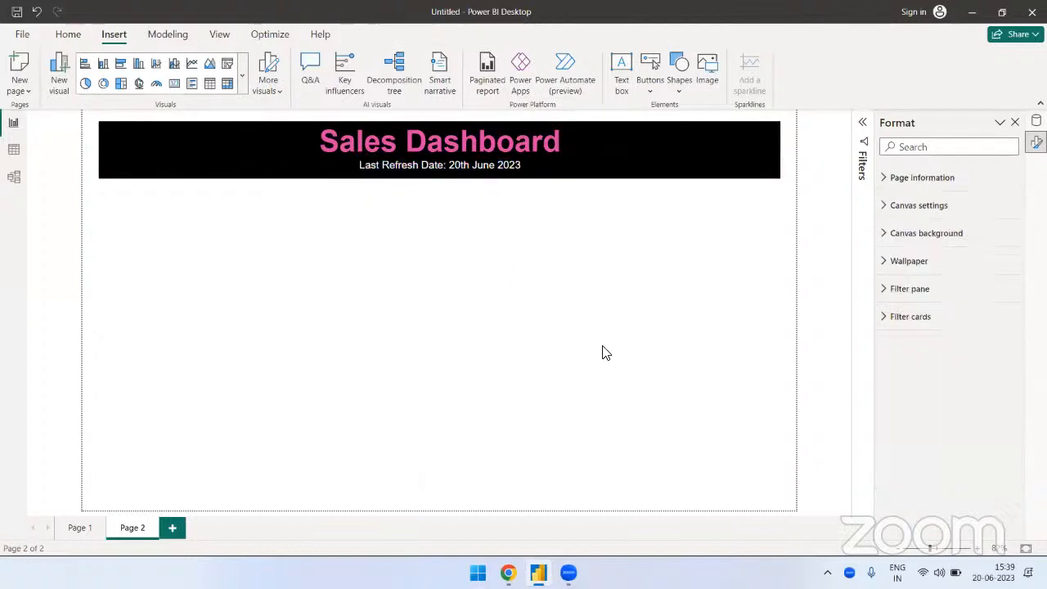
# Step: Set the font size of the "Sales Dashboard" title to 54
pyautogui.click(562, 145)
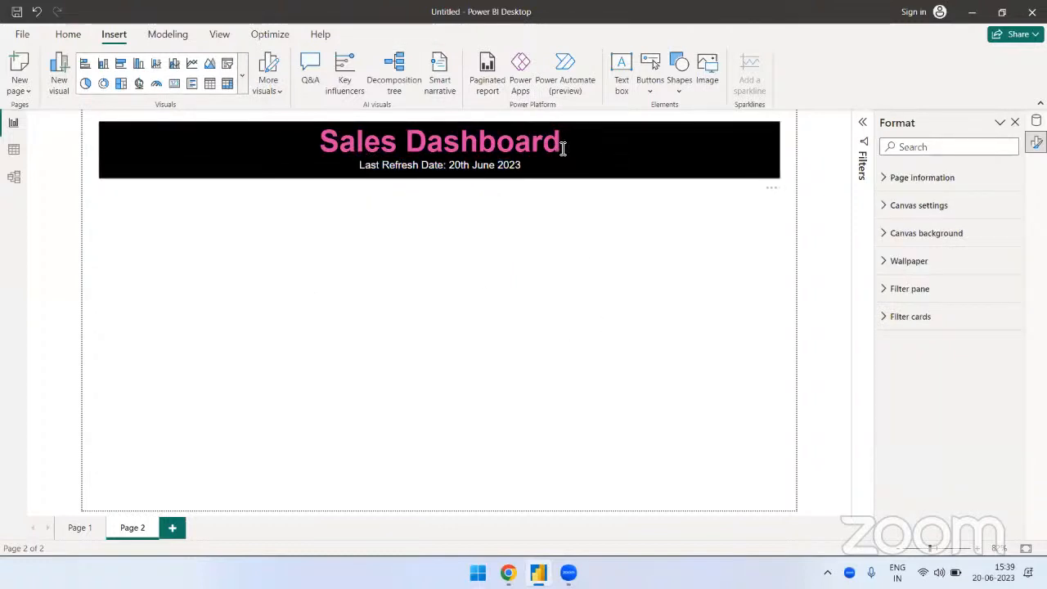
pyautogui.moveTo(563, 145); pyautogui.dragTo(318, 141)
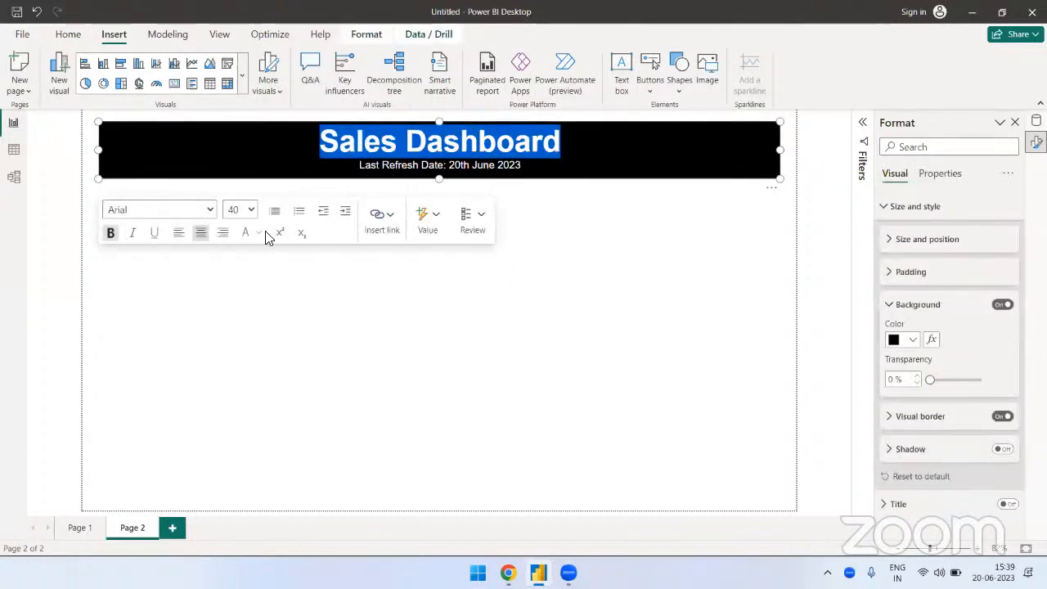
pyautogui.click(251, 209)
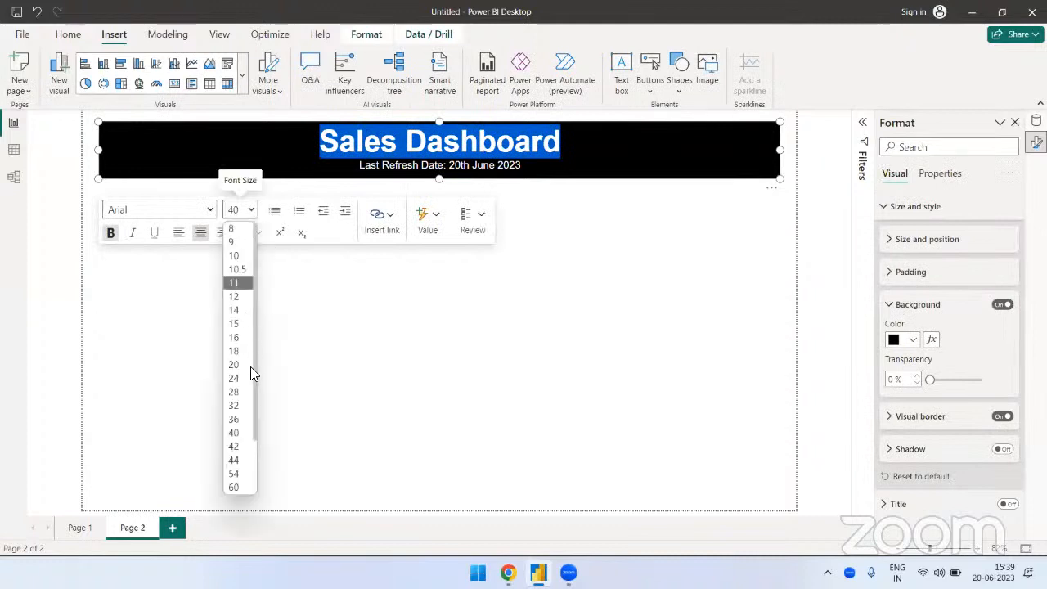
pyautogui.click(234, 473)
pyautogui.click(528, 236)
# Step: Extend the title text box slightly downward so that the last refresh date line fits fully below the title
pyautogui.click(538, 147)
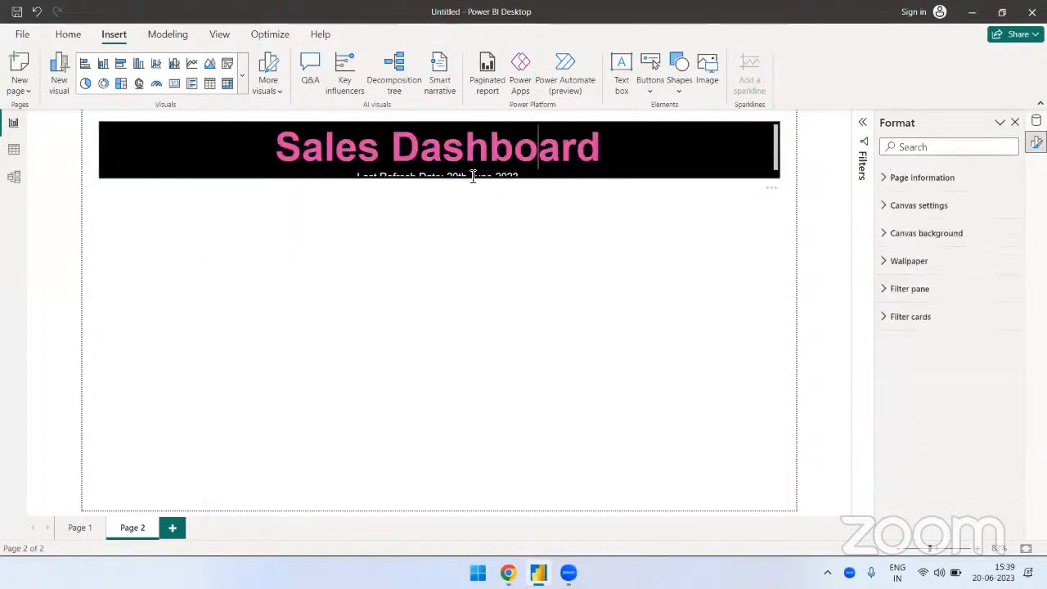
pyautogui.click(433, 184)
pyautogui.click(441, 175)
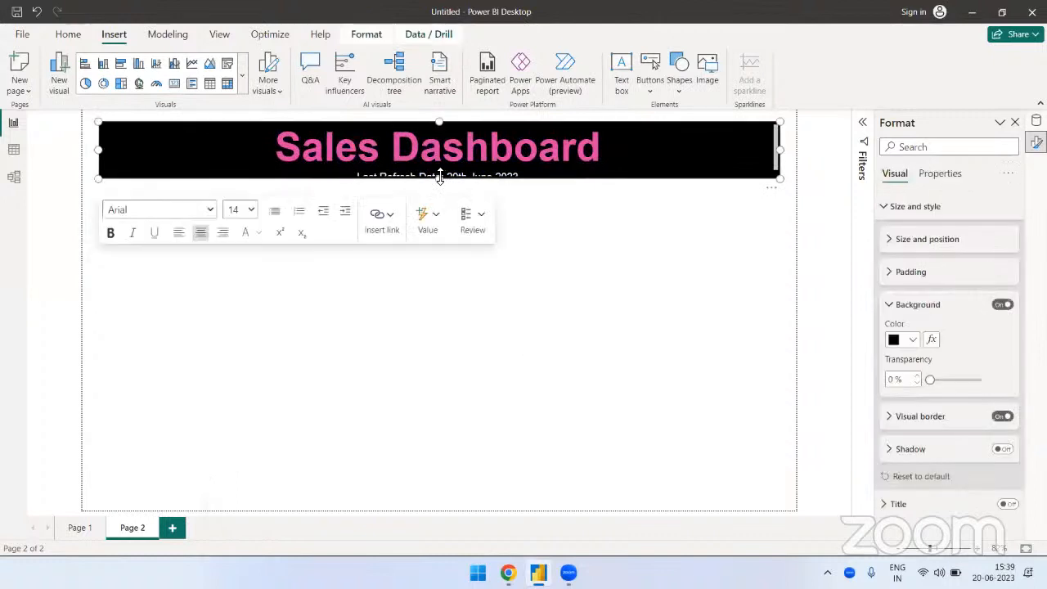
pyautogui.moveTo(439, 177); pyautogui.dragTo(442, 184)
pyautogui.click(718, 348)
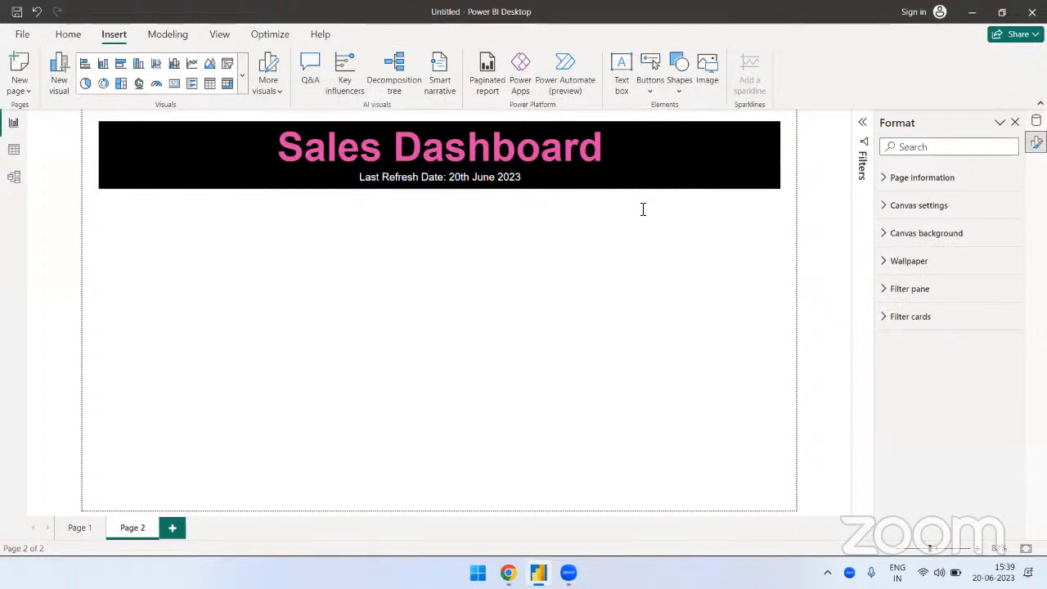
pyautogui.moveTo(605, 147); pyautogui.dragTo(278, 146)
pyautogui.click(478, 276)
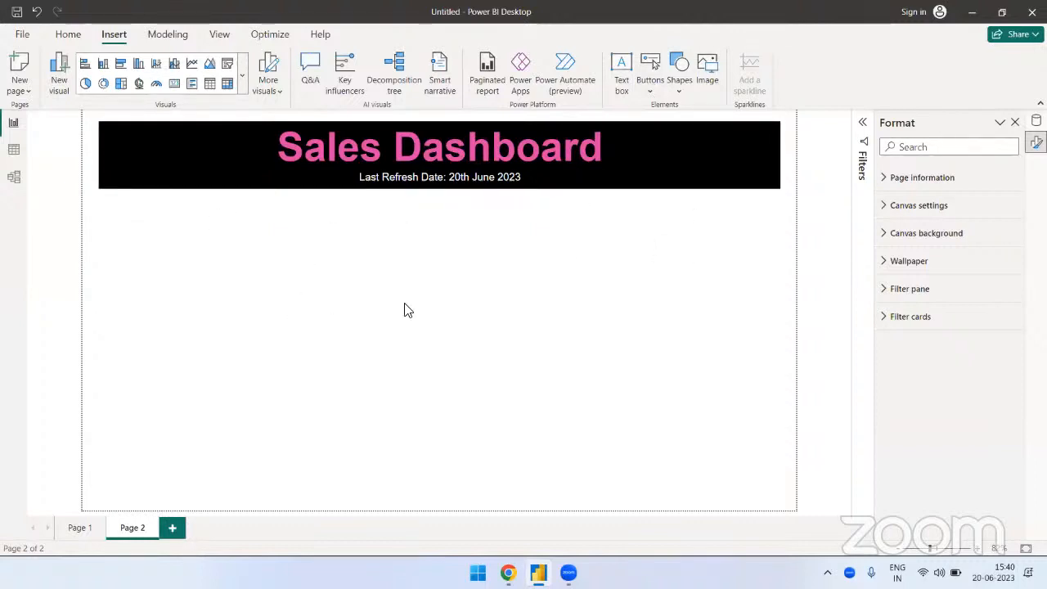
# Step: Insert a line shape on the page below the title banner
pyautogui.click(678, 69)
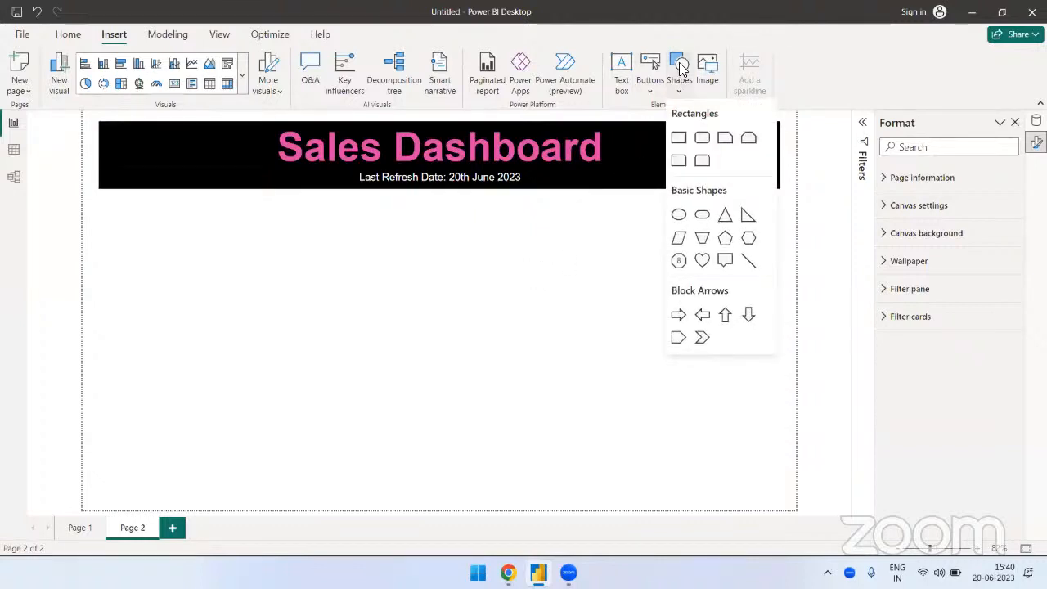
pyautogui.click(518, 245)
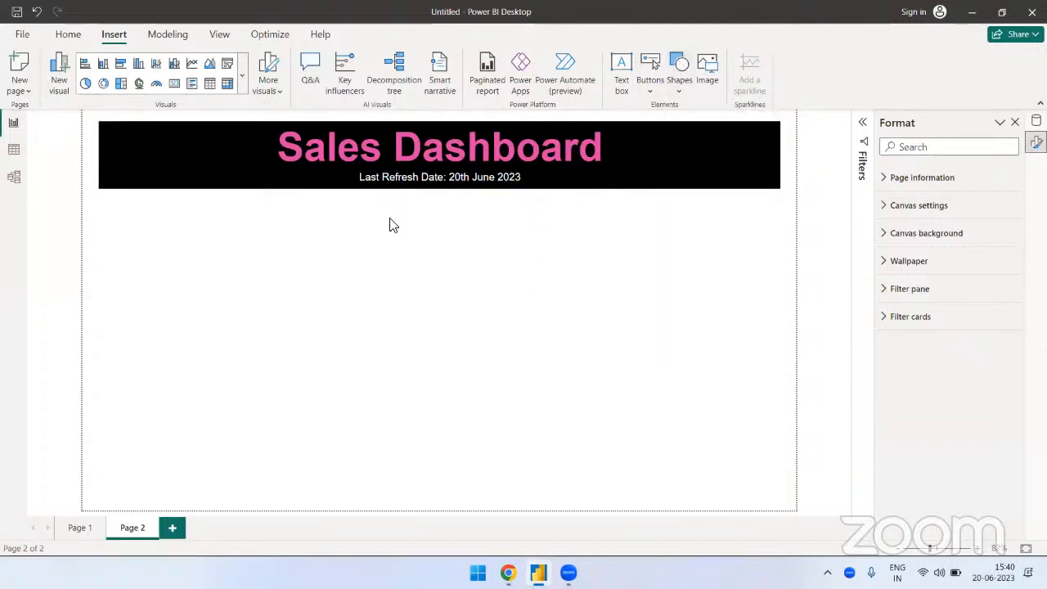
pyautogui.click(681, 86)
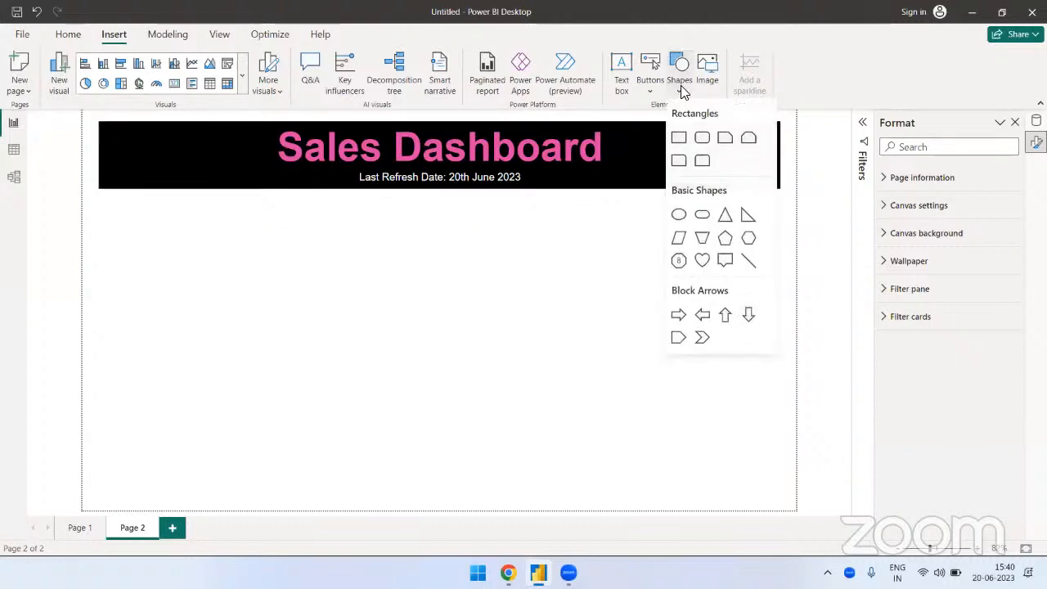
pyautogui.click(748, 261)
pyautogui.click(414, 396)
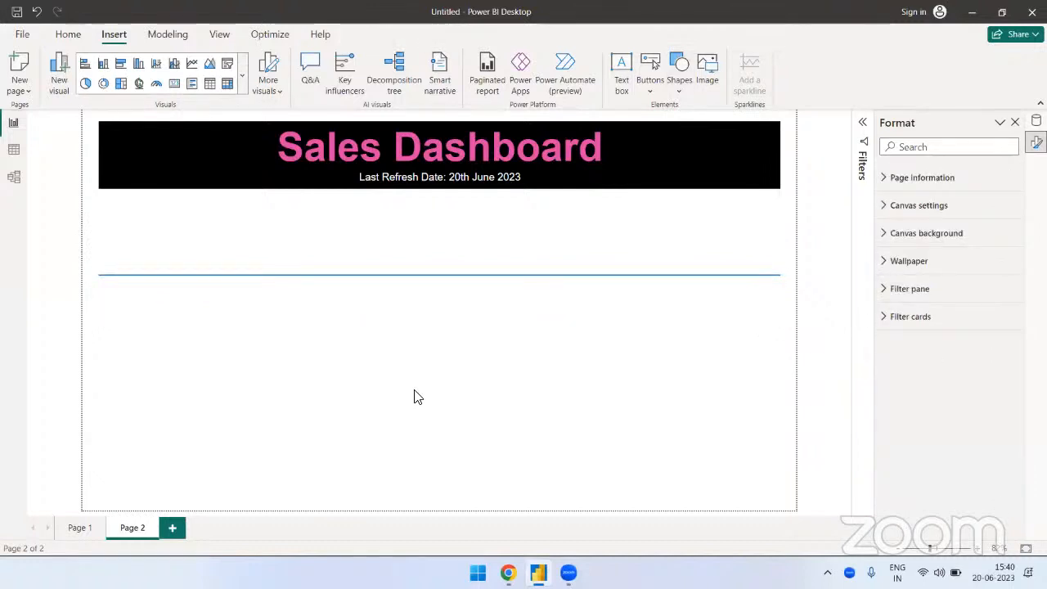
# Step: Reduce the height of the line shape's frame and move it directly beneath the title banner at the banner's width
pyautogui.click(436, 315)
pyautogui.moveTo(437, 316); pyautogui.dragTo(439, 249)
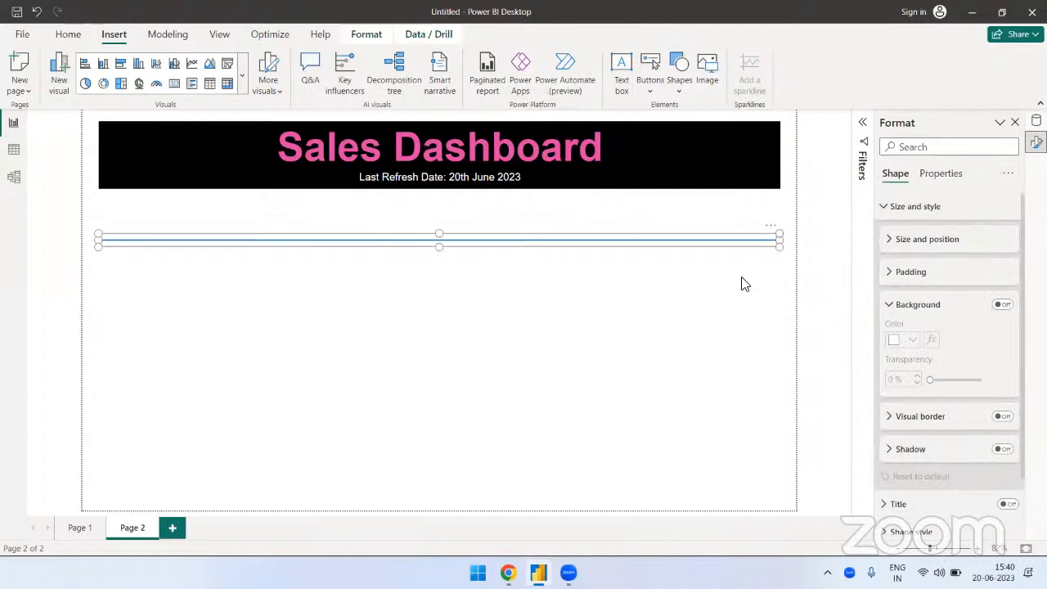
pyautogui.moveTo(771, 215); pyautogui.dragTo(770, 186)
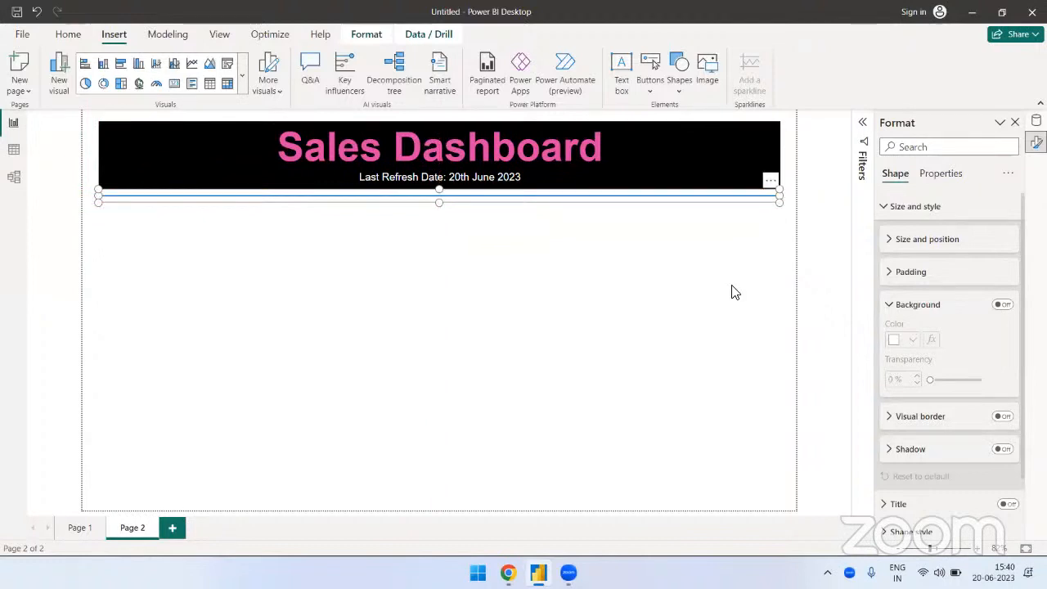
pyautogui.click(733, 292)
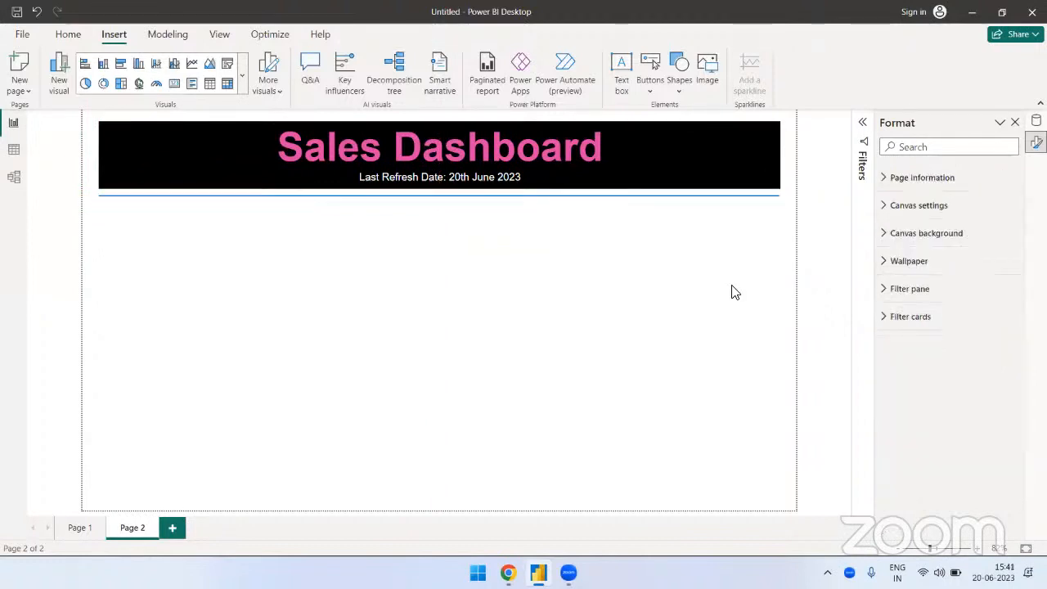
# Step: Set the line shape's border color to the pink theme color used by the title
pyautogui.click(628, 197)
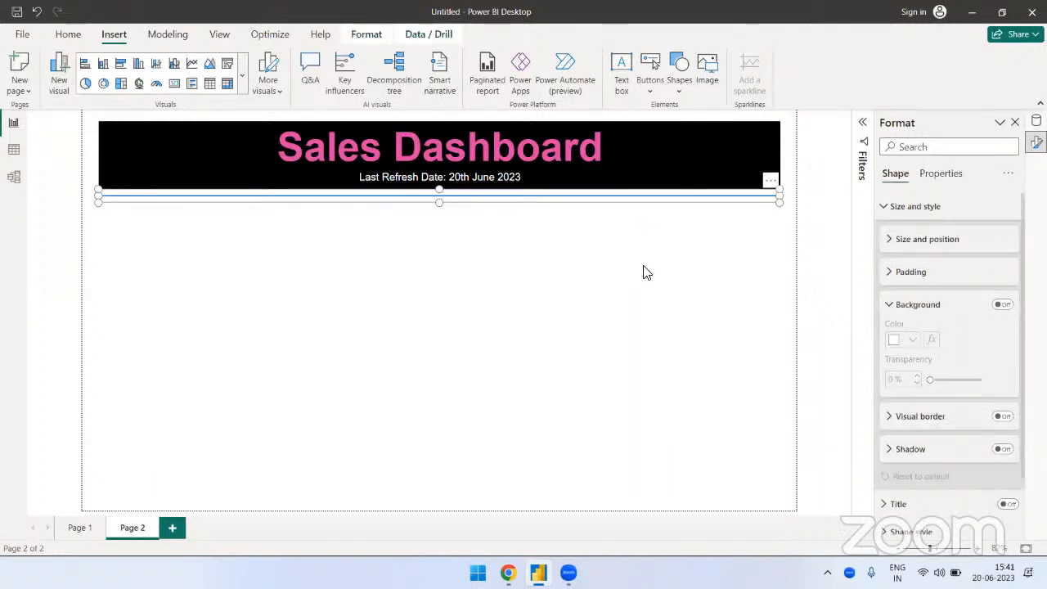
pyautogui.click(897, 210)
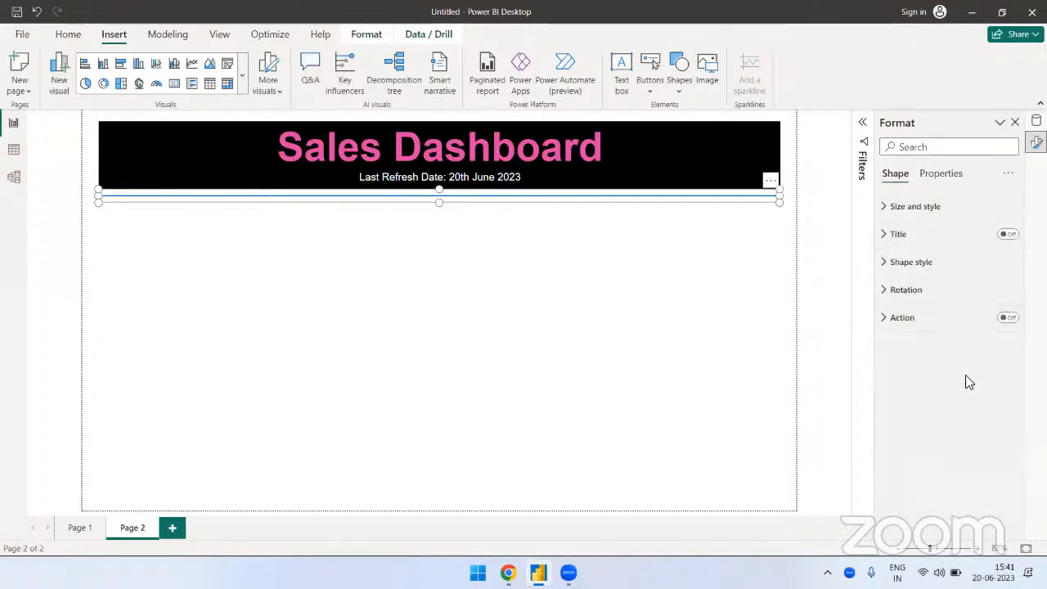
pyautogui.click(913, 268)
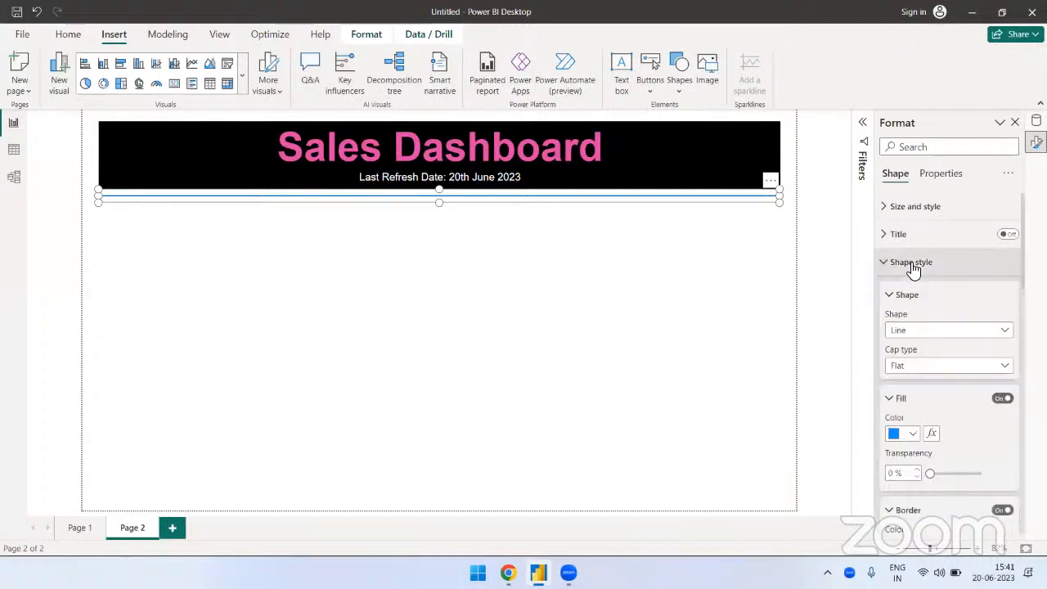
pyautogui.click(910, 296)
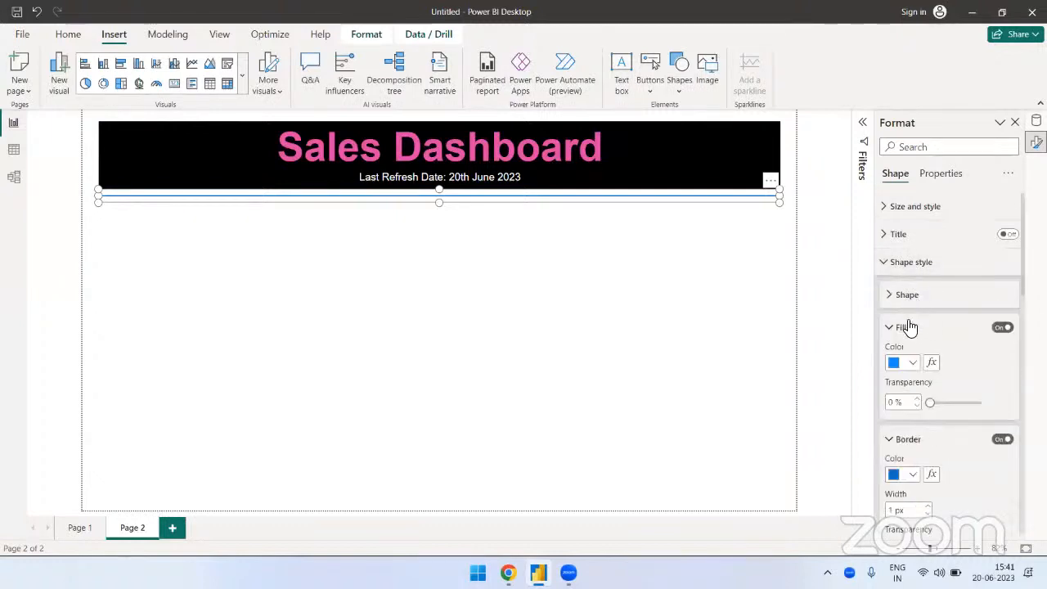
pyautogui.click(905, 335)
pyautogui.click(905, 360)
pyautogui.click(903, 393)
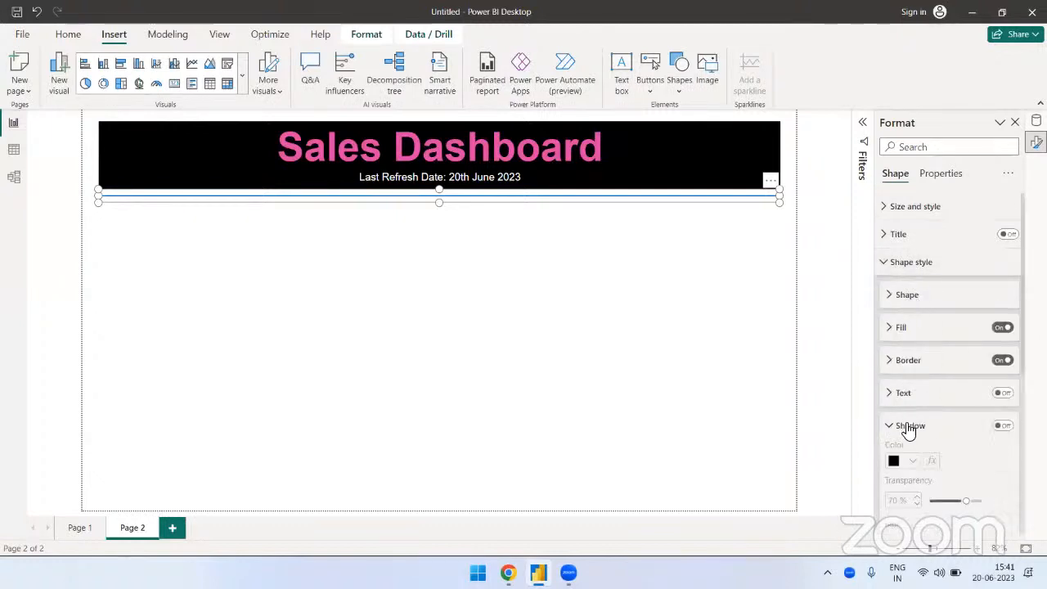
pyautogui.click(906, 426)
pyautogui.click(906, 459)
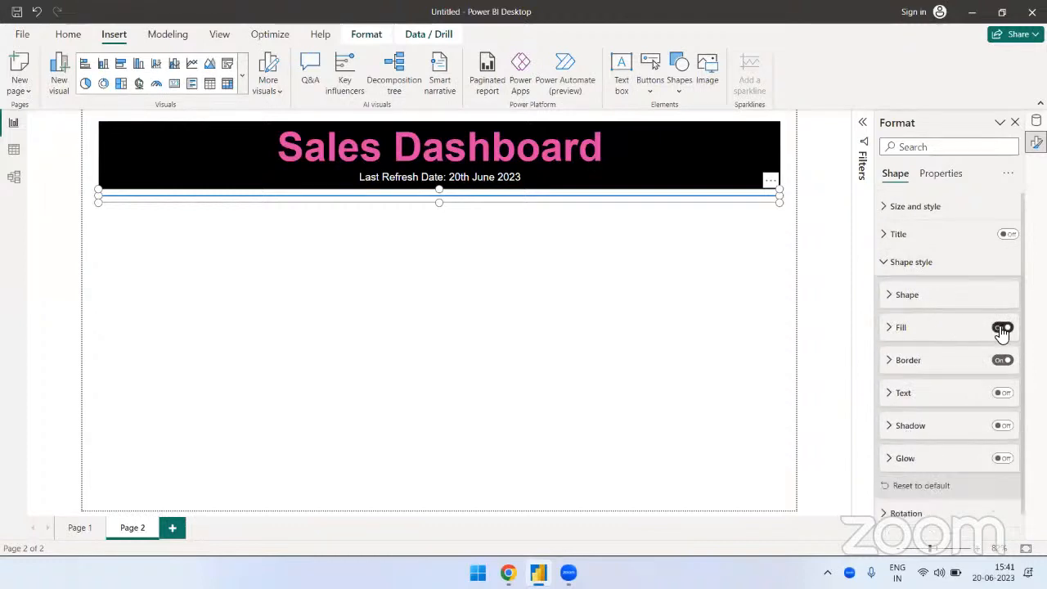
pyautogui.click(919, 332)
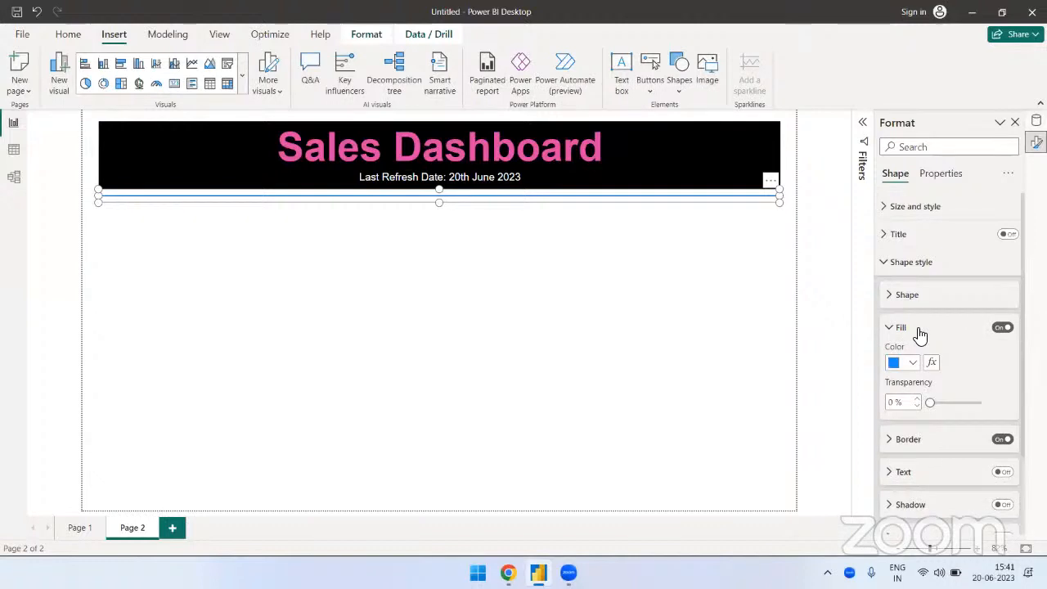
pyautogui.click(919, 331)
pyautogui.click(940, 361)
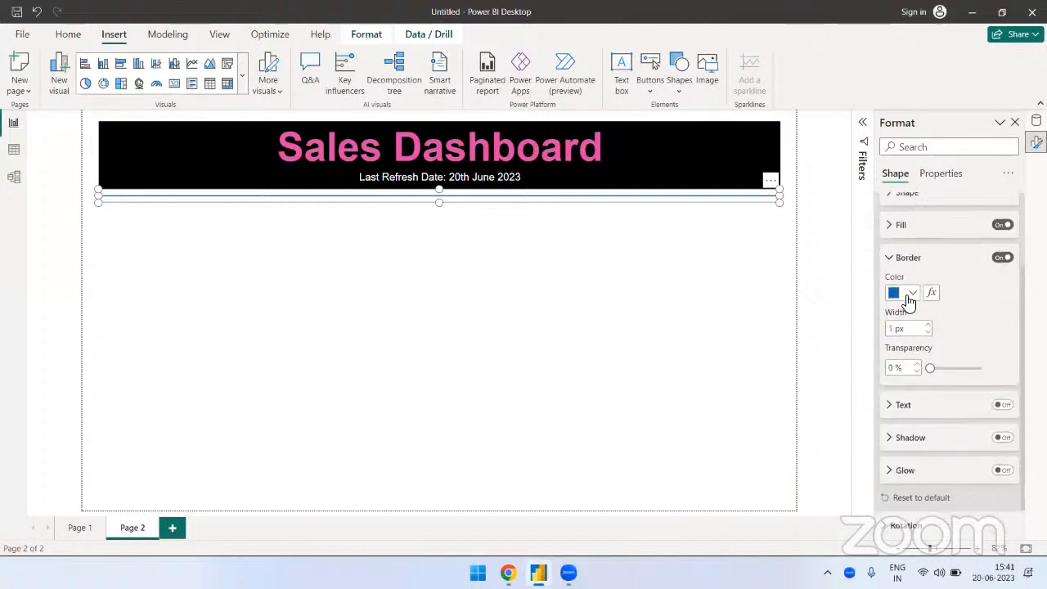
pyautogui.click(907, 296)
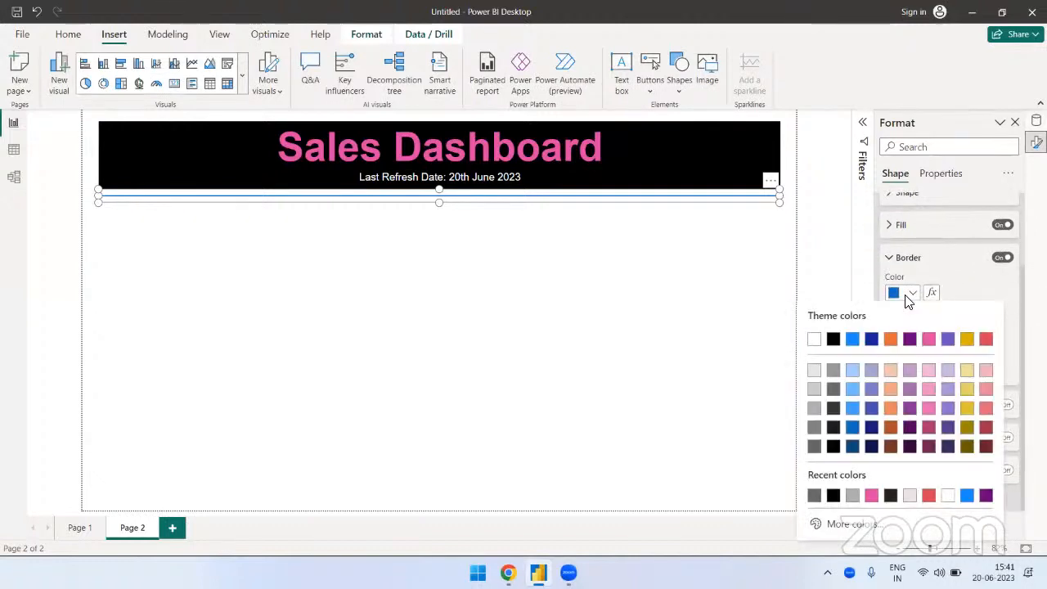
pyautogui.click(928, 339)
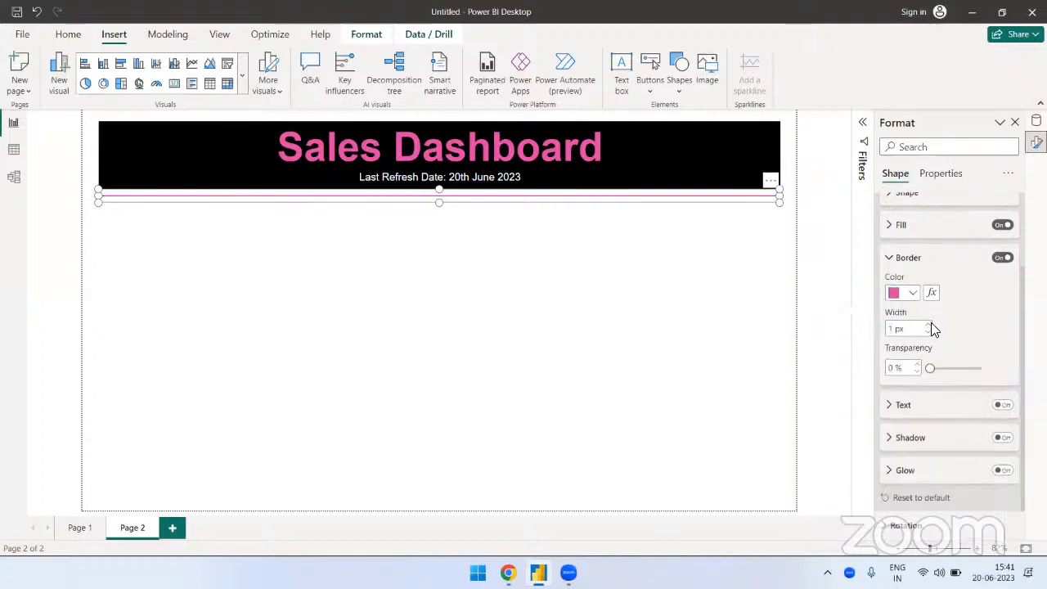
# Step: Enlarge the line shape's frame downward and set its border width to 3 px
pyautogui.click(933, 329)
pyautogui.moveTo(440, 206); pyautogui.dragTo(440, 233)
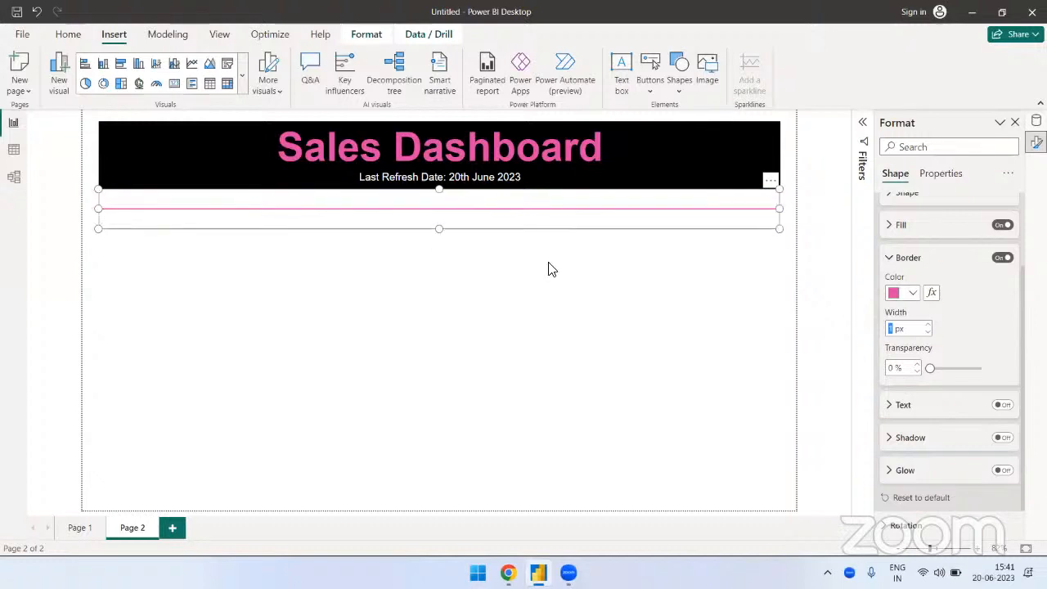
pyautogui.click(927, 326)
pyautogui.click(927, 326)
pyautogui.click(927, 326)
pyautogui.click(927, 326)
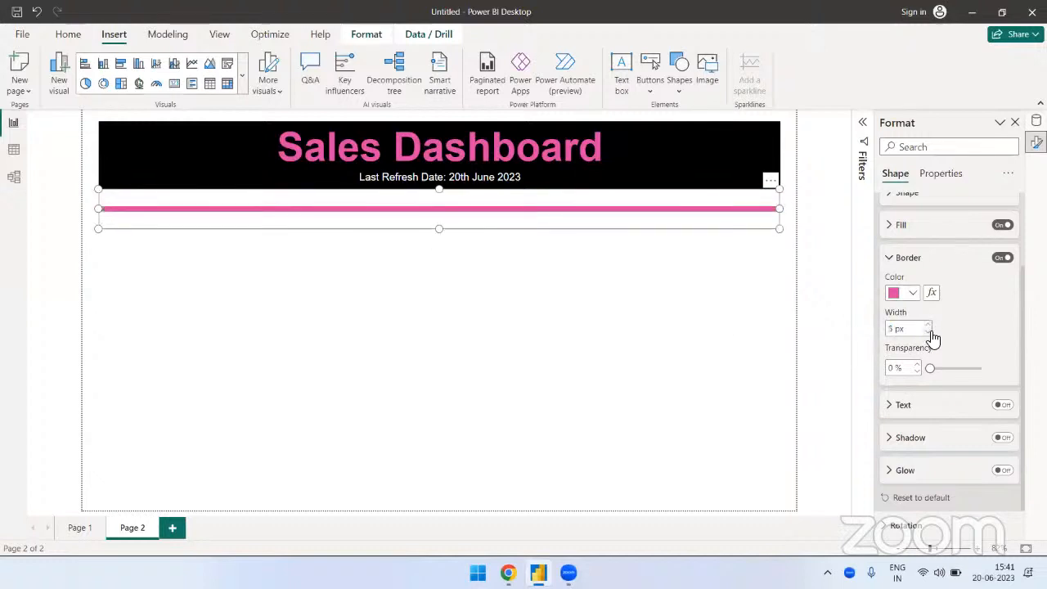
pyautogui.click(928, 331)
pyautogui.click(928, 331)
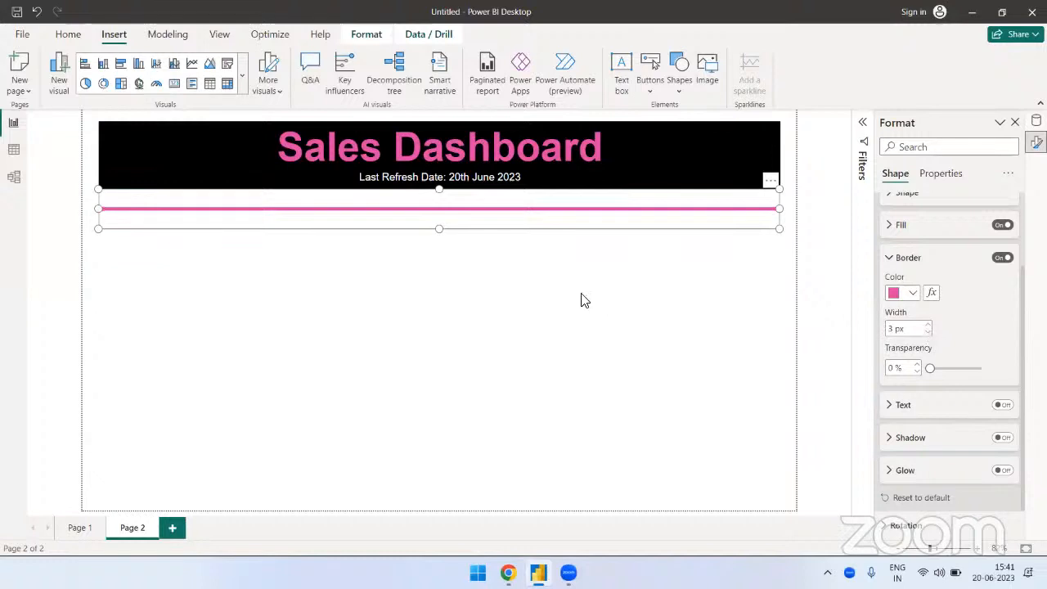
pyautogui.click(618, 349)
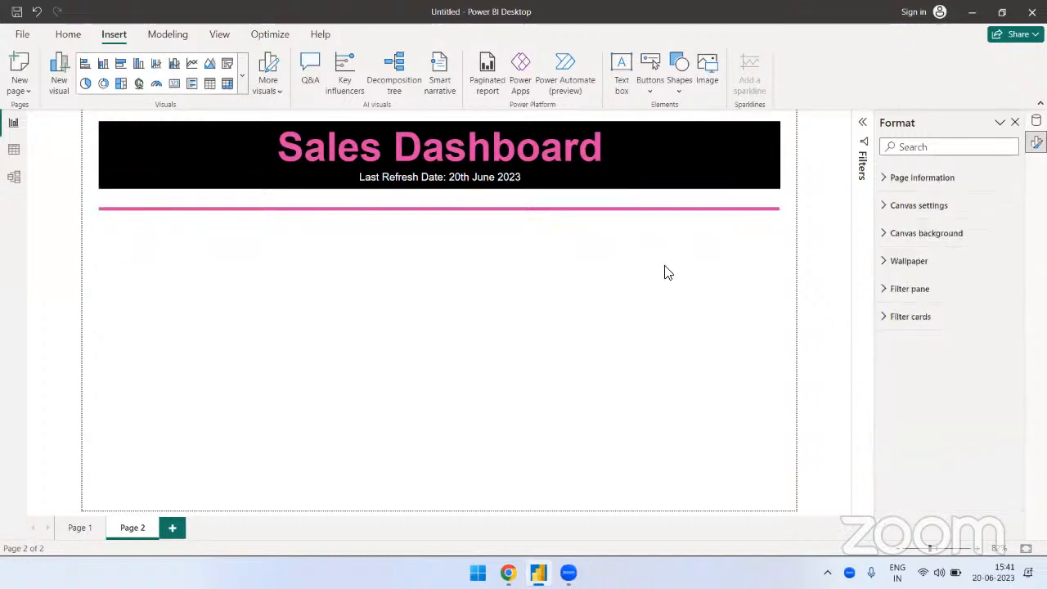
# Step: Shrink the line shape's frame from below so that the pink line sits close beneath the title banner
pyautogui.click(444, 227)
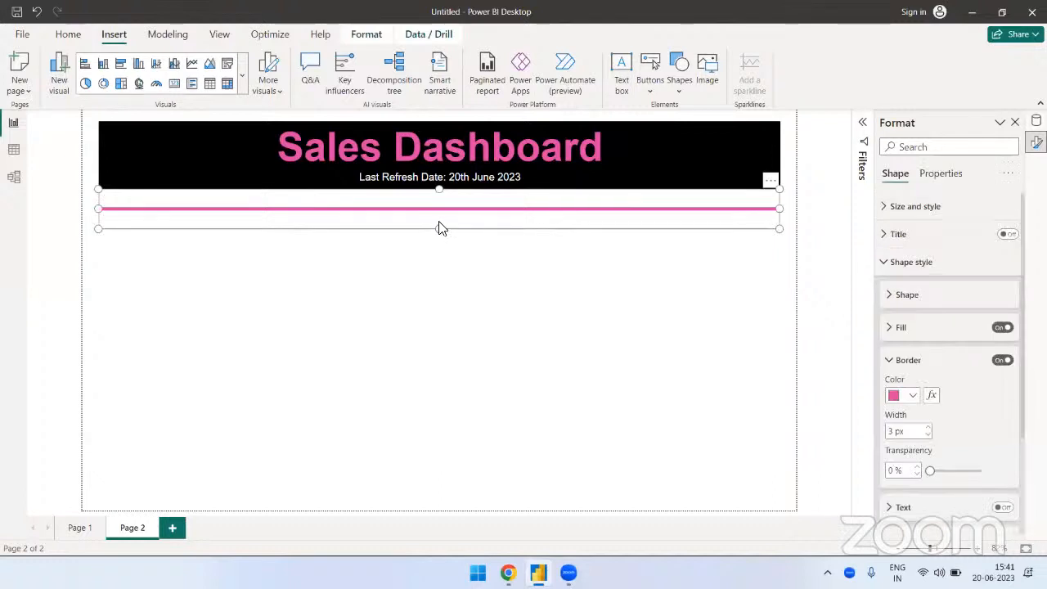
pyautogui.moveTo(439, 227); pyautogui.dragTo(445, 211)
pyautogui.click(518, 334)
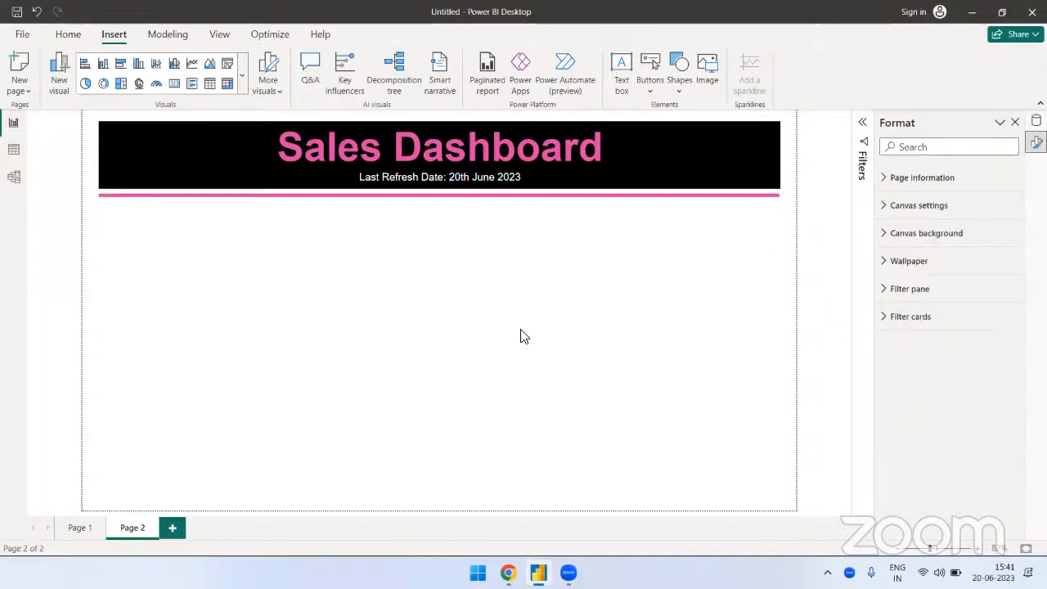
# Step: Insert a blue pill shape, make it narrower and flatter, and place it near the page's middle below the pink line
pyautogui.click(672, 85)
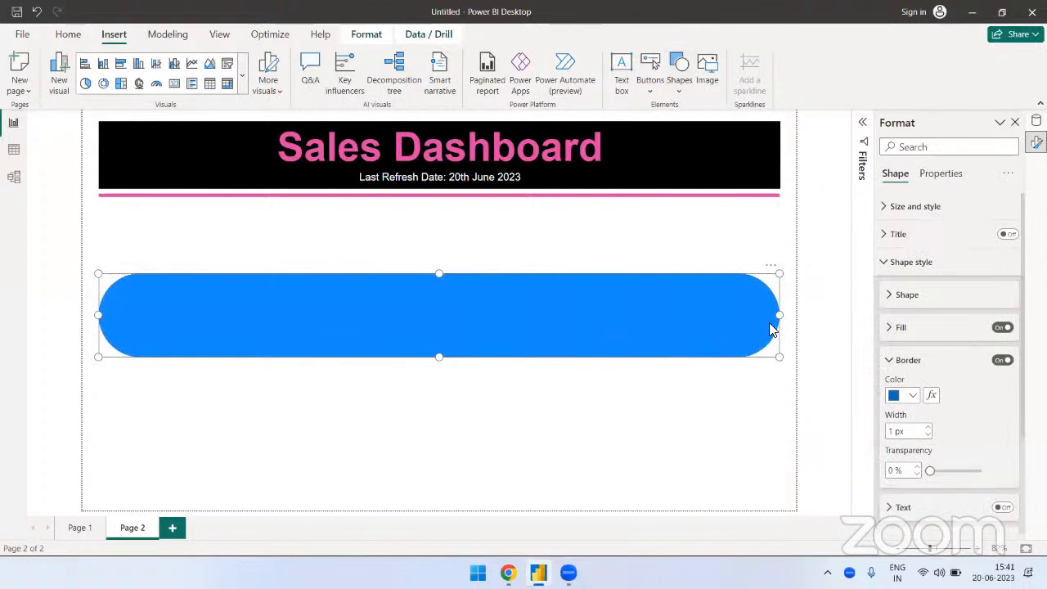
pyautogui.moveTo(777, 317); pyautogui.dragTo(396, 301)
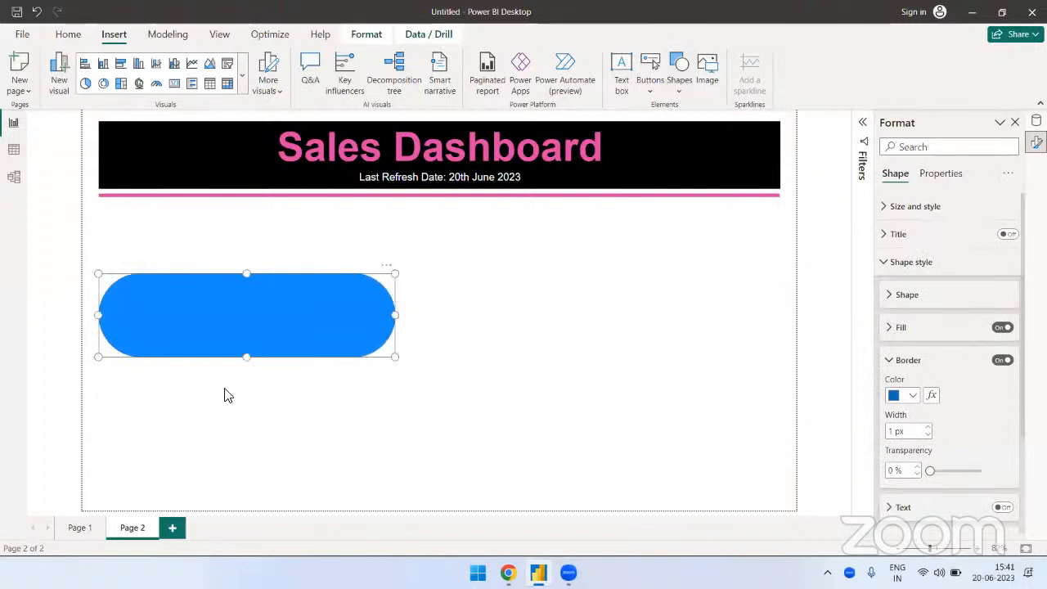
pyautogui.moveTo(246, 357); pyautogui.dragTo(249, 332)
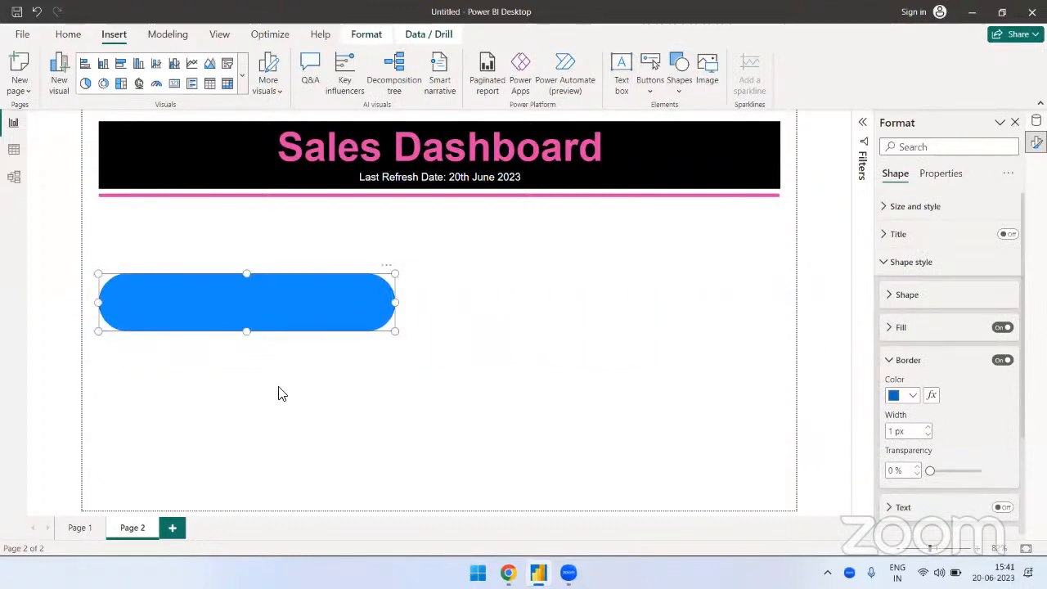
pyautogui.click(317, 420)
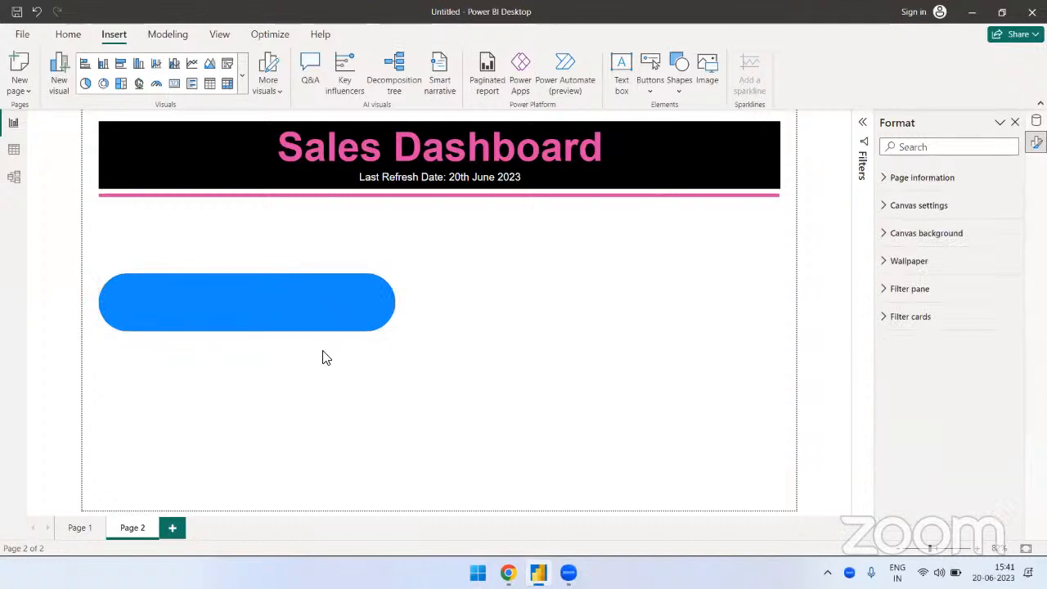
pyautogui.click(390, 301)
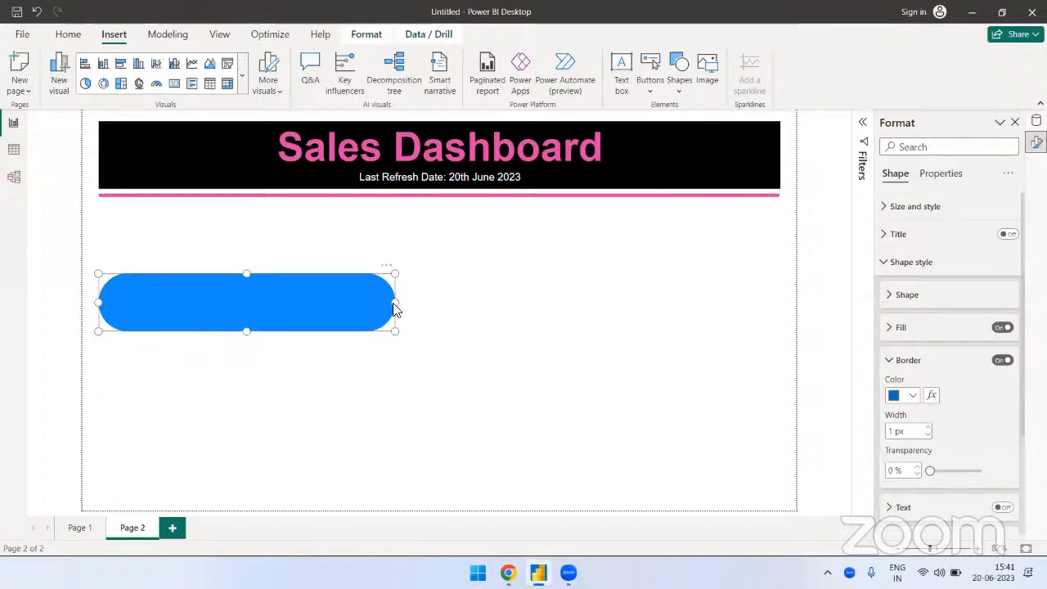
pyautogui.moveTo(395, 302); pyautogui.dragTo(558, 211)
pyautogui.click(517, 350)
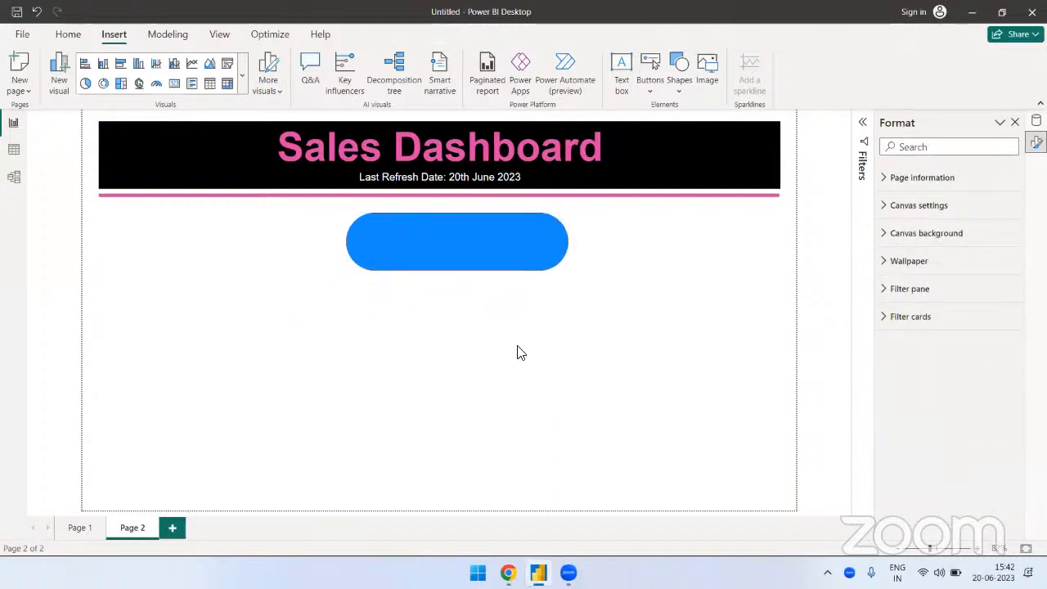
# Step: Delete the blue pill shape below the pink line
pyautogui.click(501, 262)
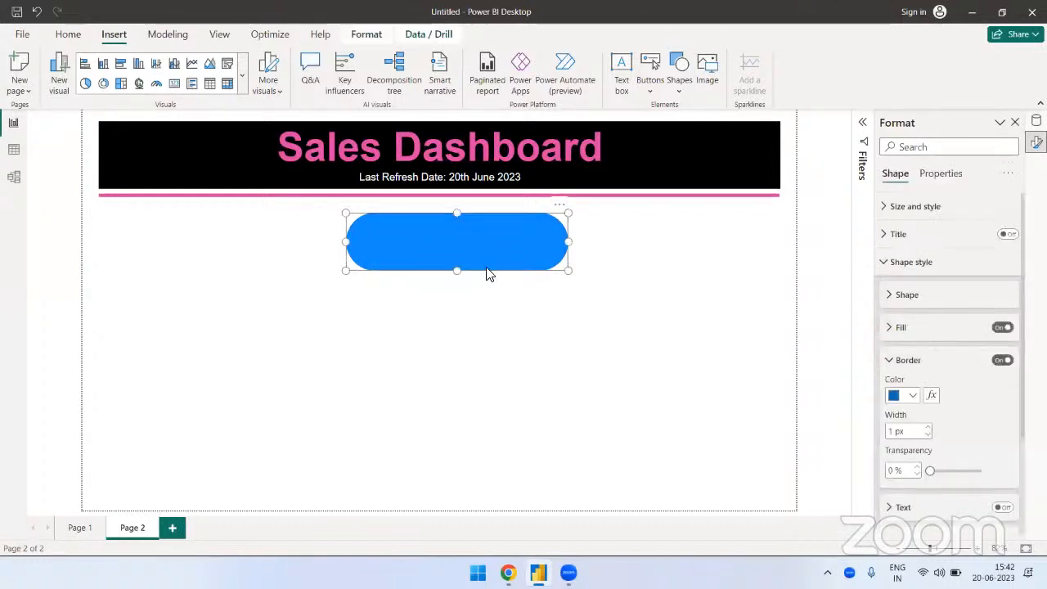
pyautogui.press('Delete')
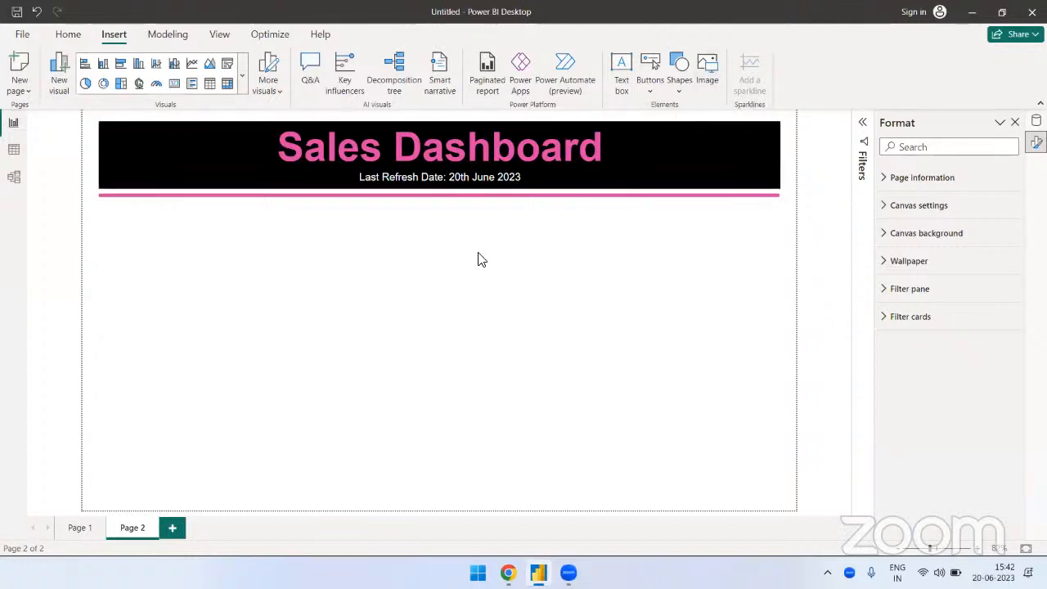
# Step: Insert the LinkedIn picture from the Images folder in Desktop > Power BI onto Page 2
pyautogui.click(707, 82)
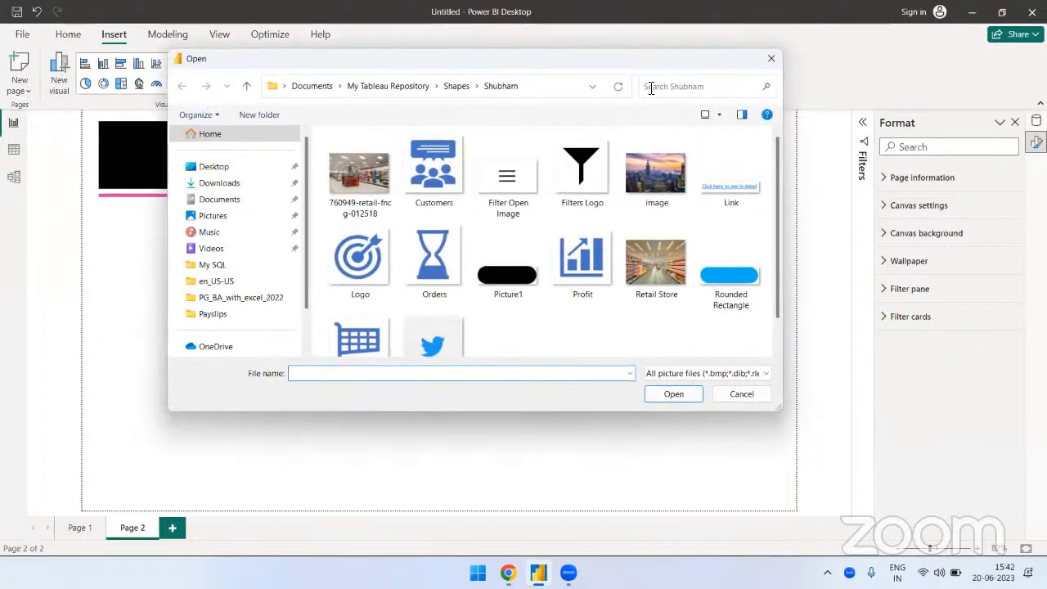
pyautogui.click(360, 86)
pyautogui.click(294, 87)
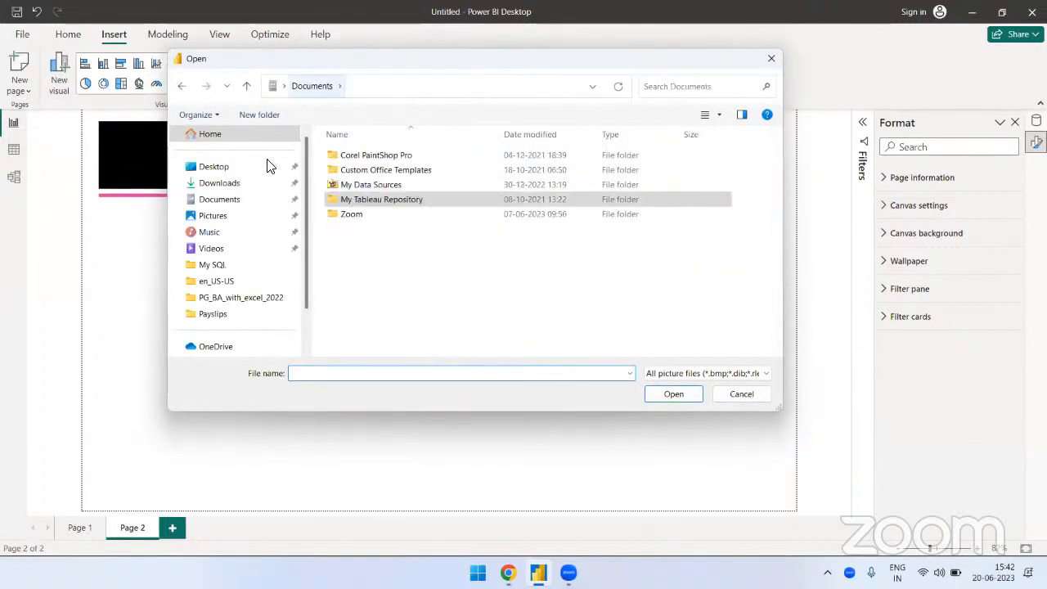
pyautogui.click(233, 173)
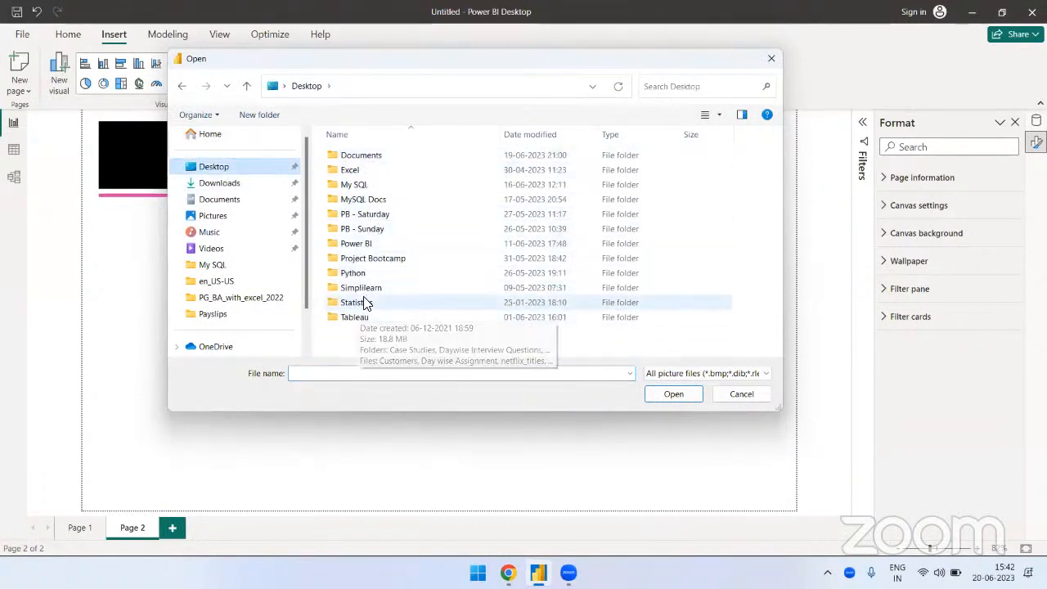
pyautogui.click(363, 246)
pyautogui.doubleClick(363, 245)
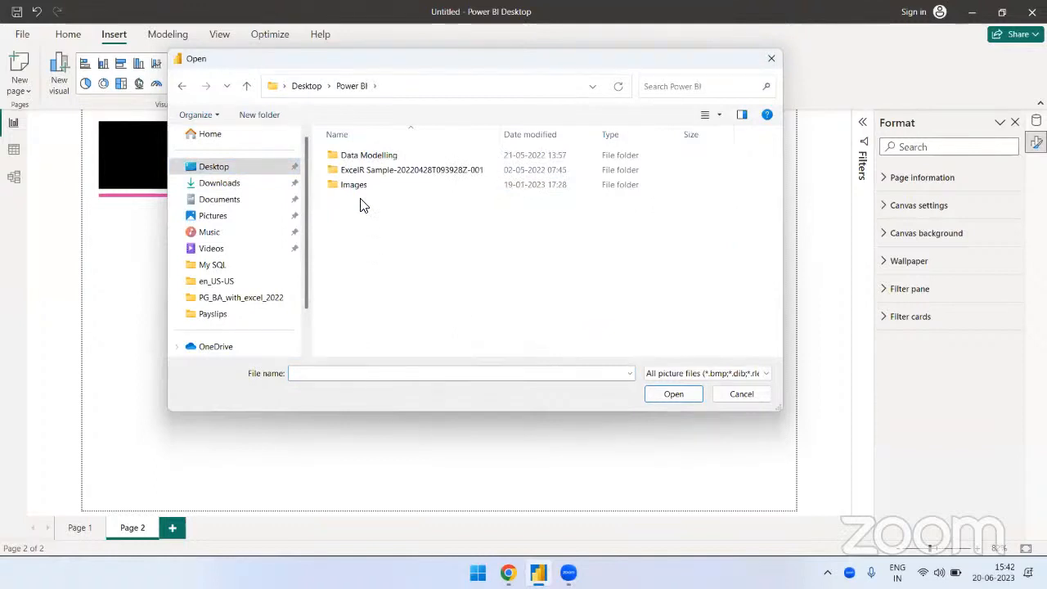
pyautogui.doubleClick(364, 185)
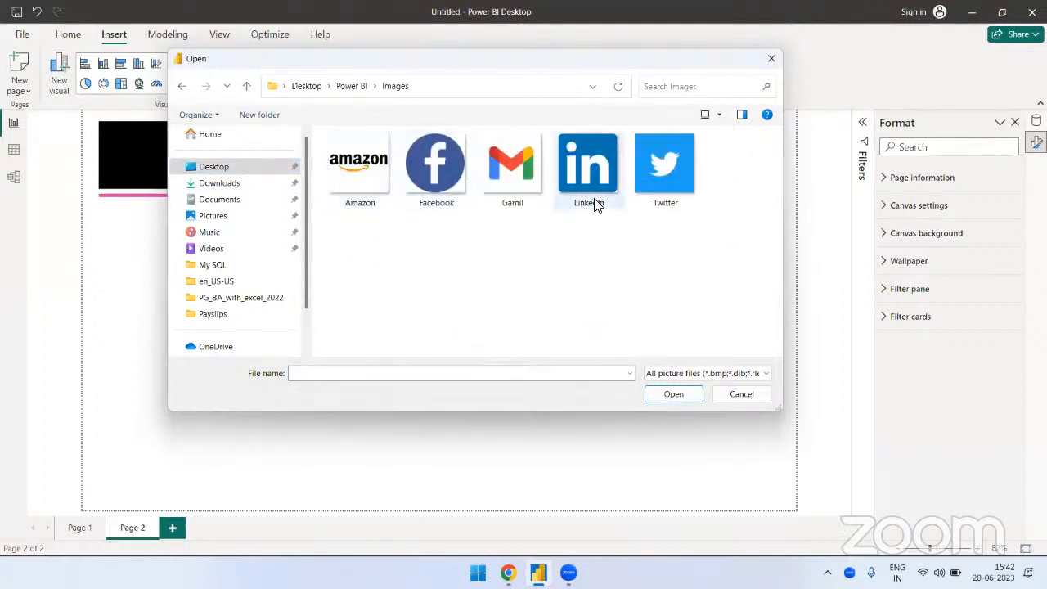
pyautogui.click(597, 174)
pyautogui.click(651, 177)
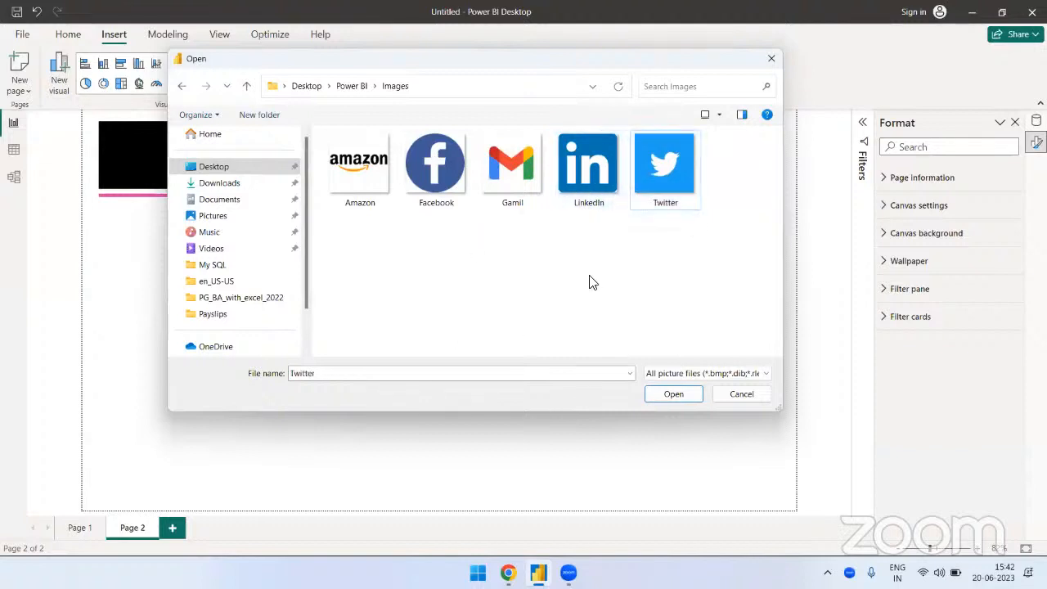
pyautogui.click(586, 181)
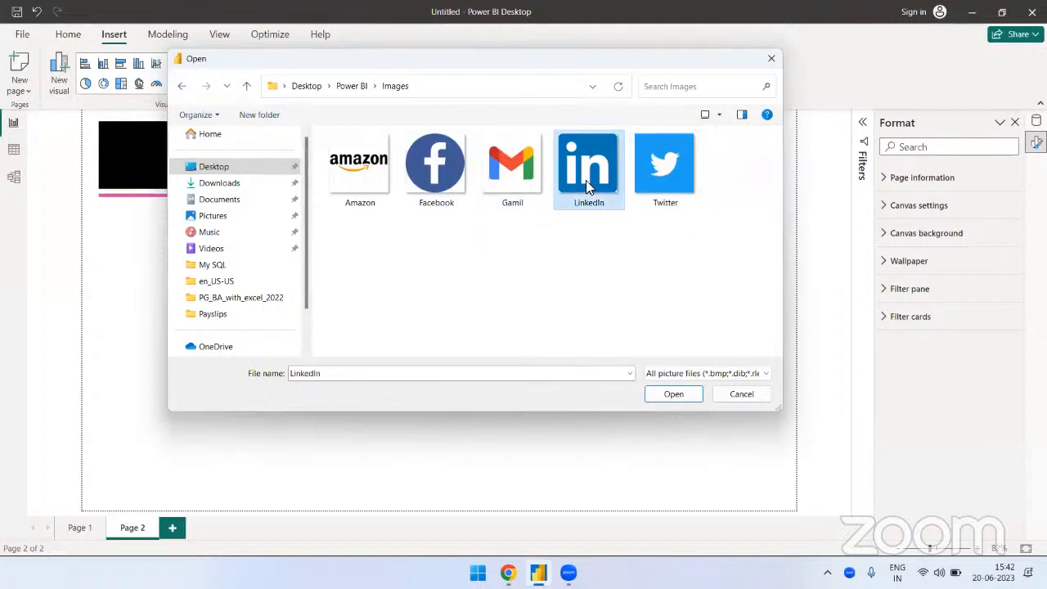
pyautogui.click(681, 391)
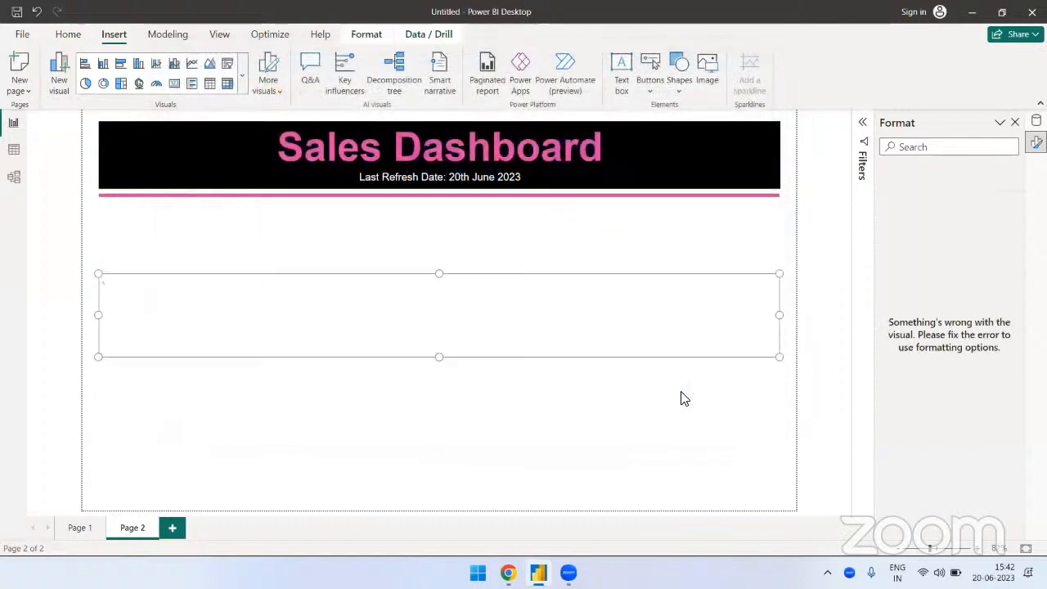
pyautogui.click(681, 400)
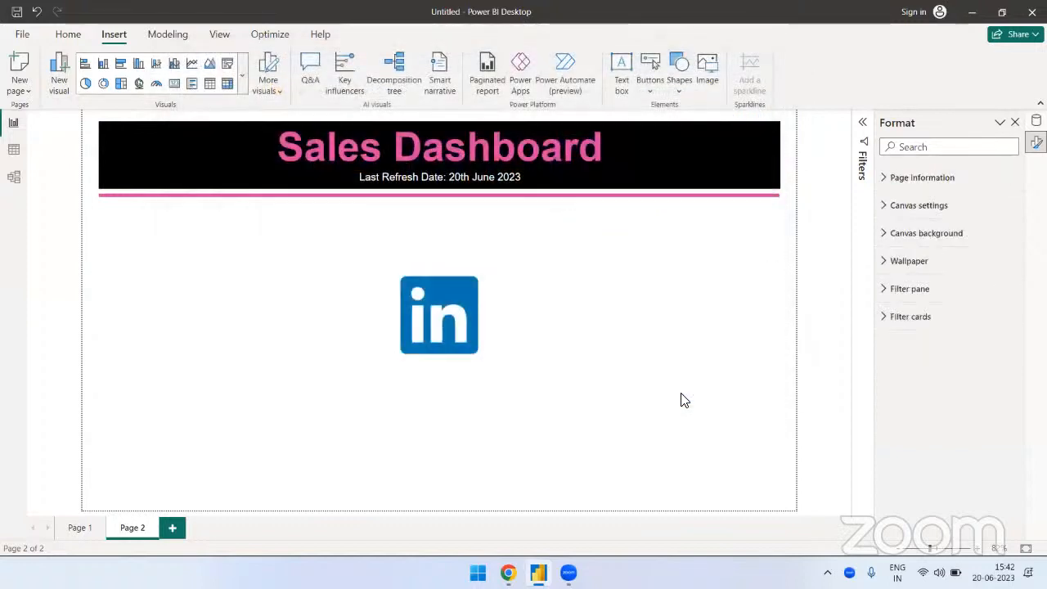
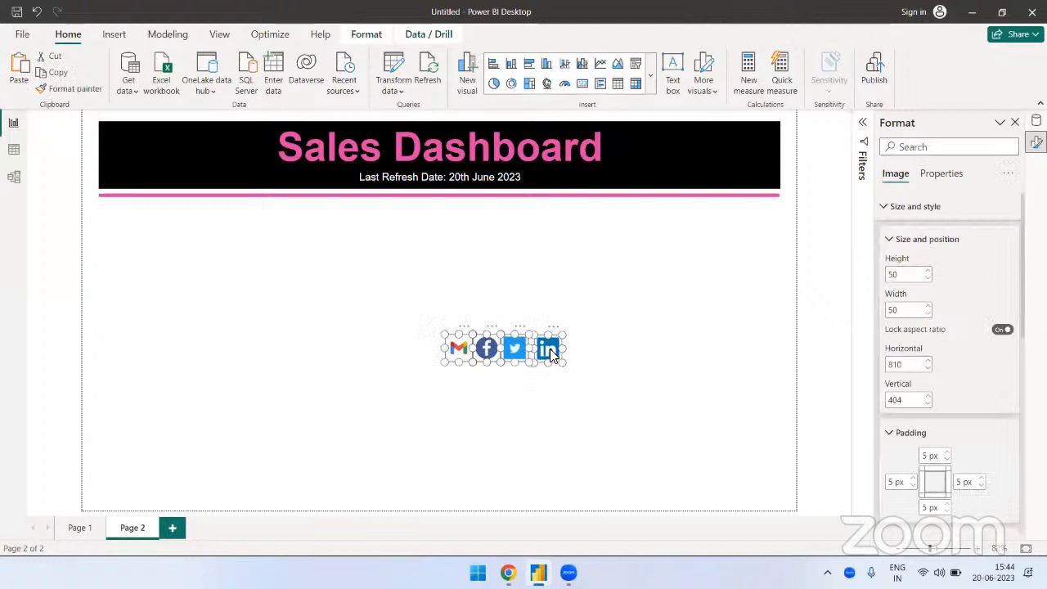
# Step: Group the Gmail, Facebook, Twitter and LinkedIn icons and move the group to the page's lower-right corner
pyautogui.rightClick(550, 353)
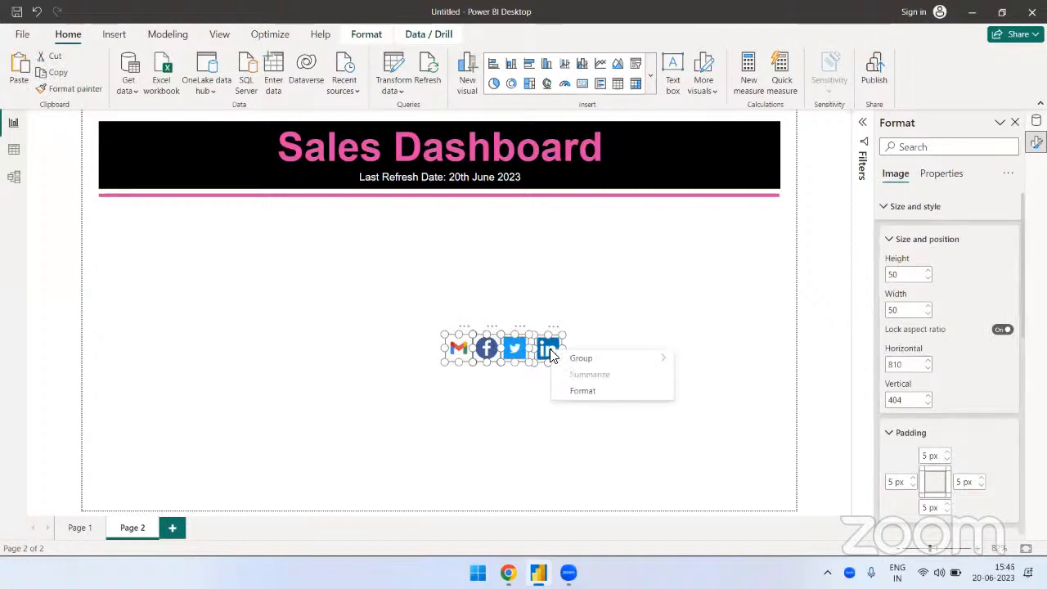
pyautogui.moveTo(654, 360)
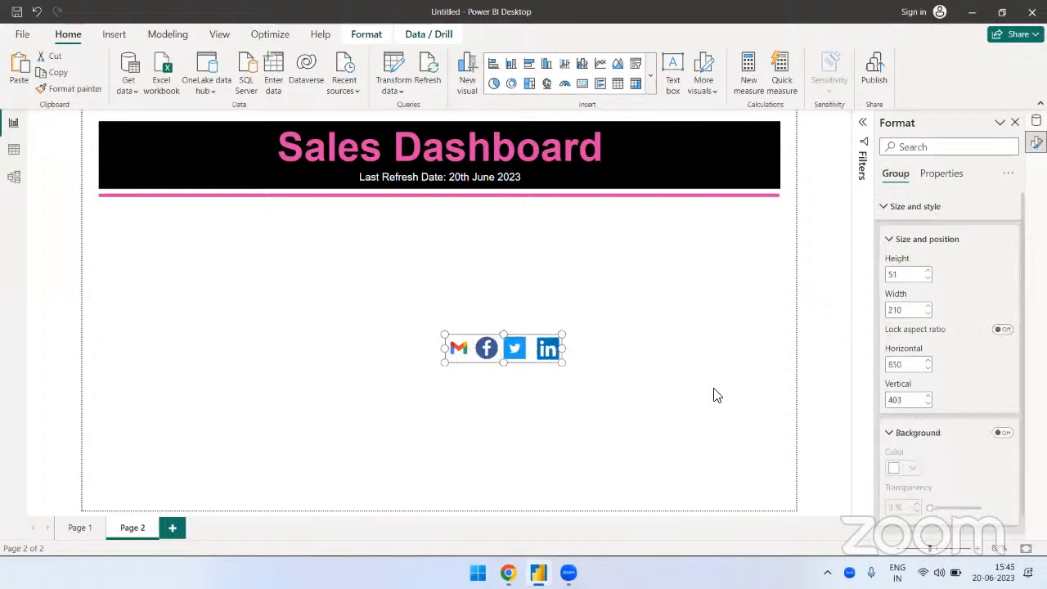
pyautogui.click(507, 418)
pyautogui.click(536, 347)
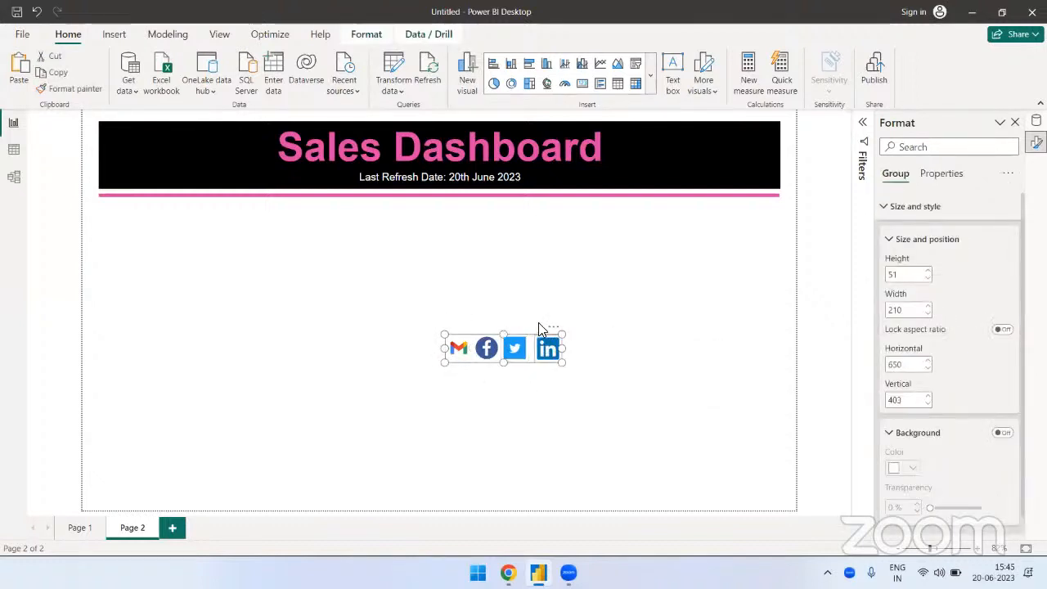
pyautogui.moveTo(544, 332); pyautogui.dragTo(691, 401)
pyautogui.moveTo(781, 462)
pyautogui.mouseDown()
pyautogui.moveTo(769, 469)
pyautogui.moveTo(776, 467)
pyautogui.mouseUp()
pyautogui.click(638, 403)
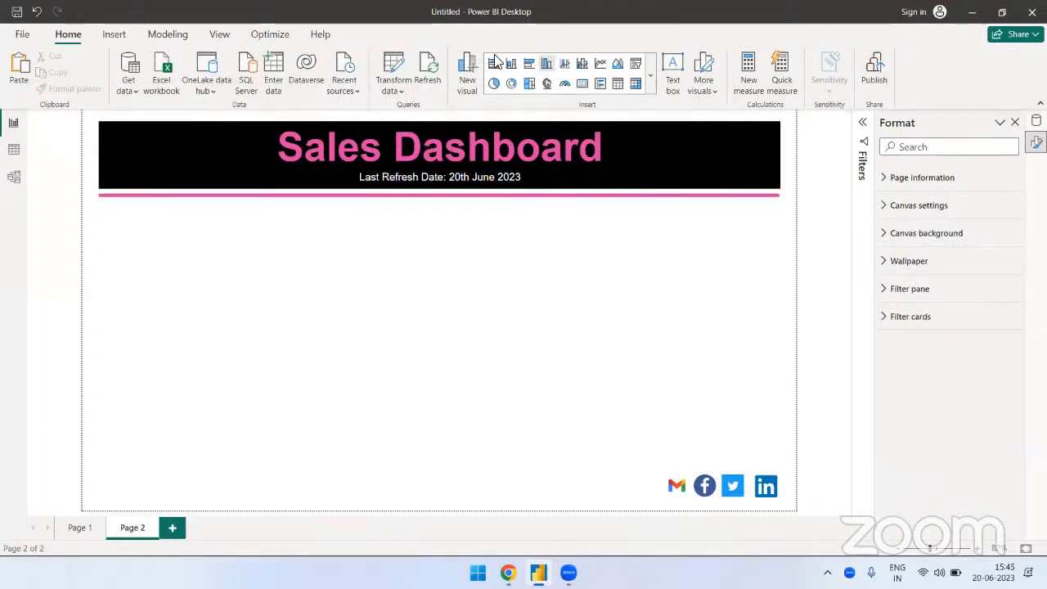
# Step: Insert a line shape on Page 2 and set its border color to medium gray
pyautogui.click(109, 35)
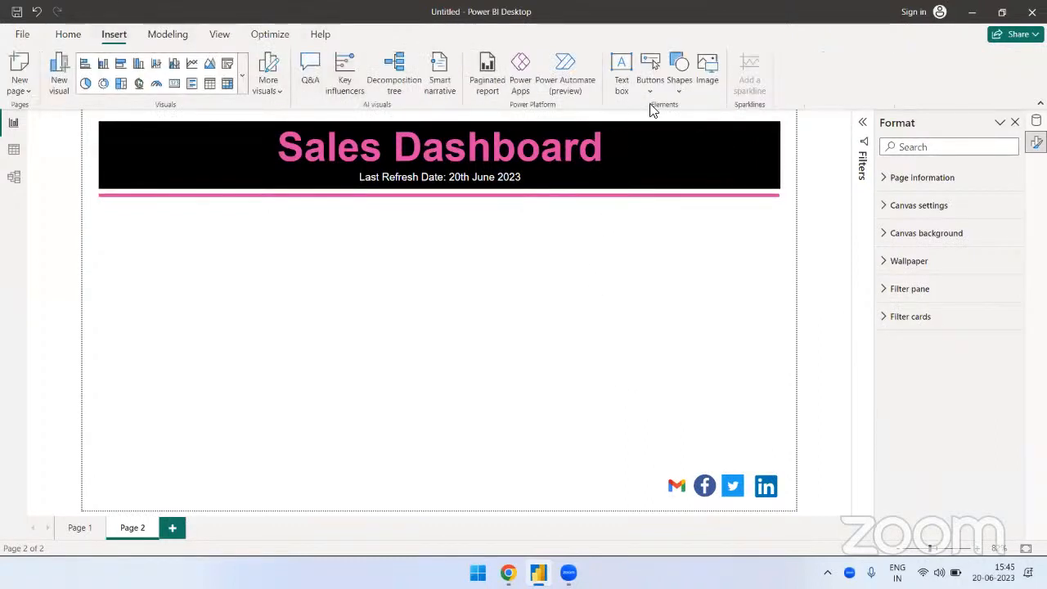
pyautogui.click(679, 73)
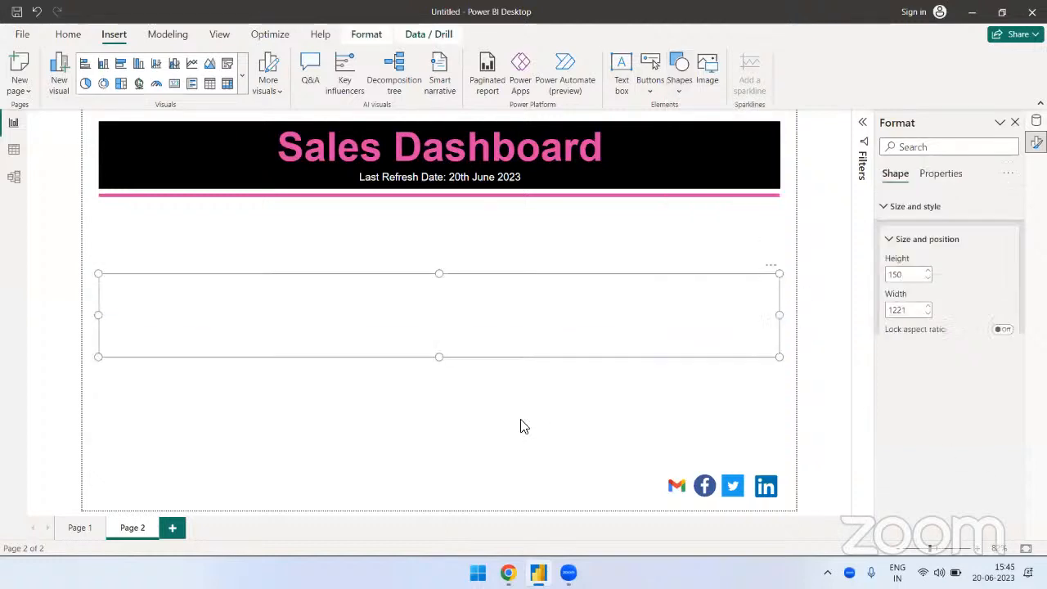
pyautogui.click(896, 207)
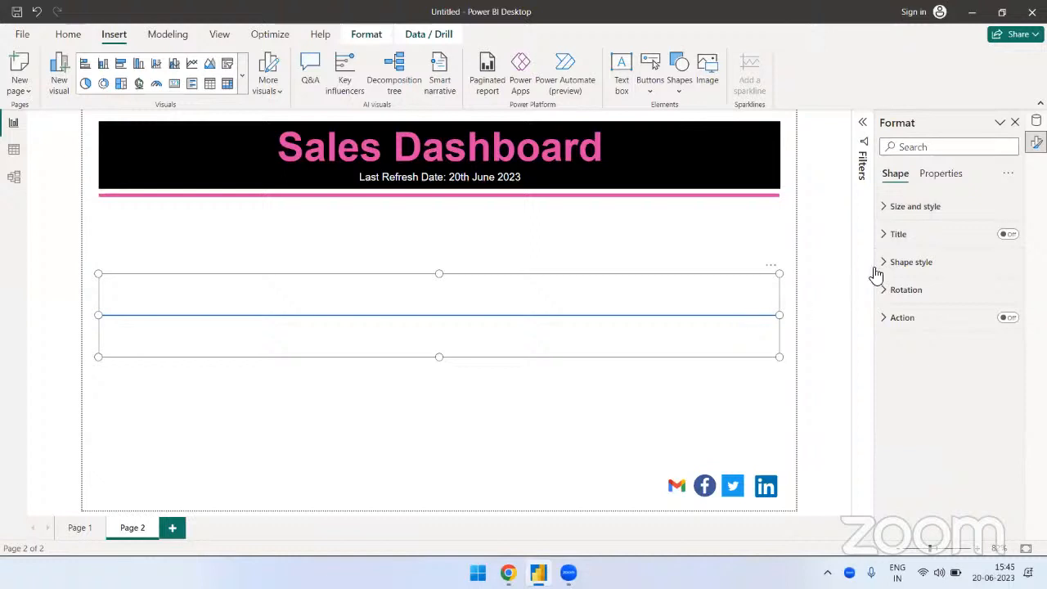
pyautogui.click(892, 261)
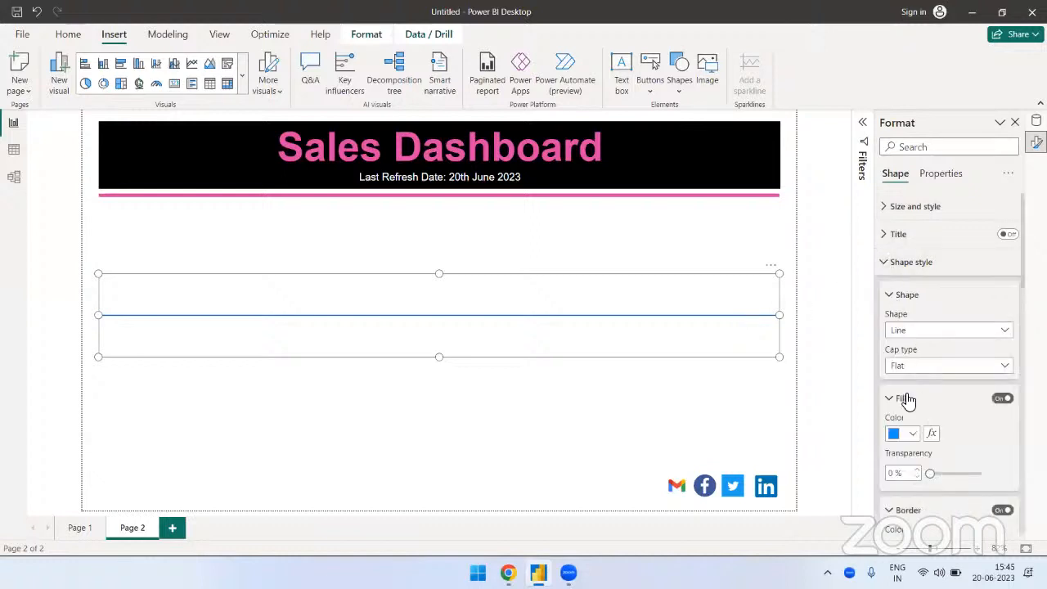
pyautogui.scroll(-1, 908, 393)
pyautogui.click(906, 298)
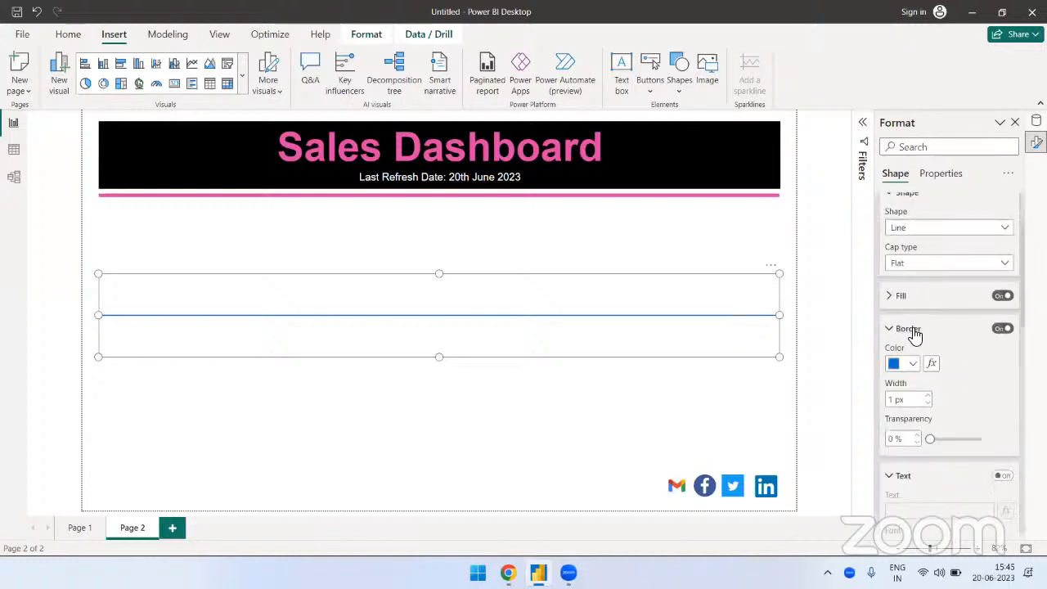
pyautogui.click(906, 365)
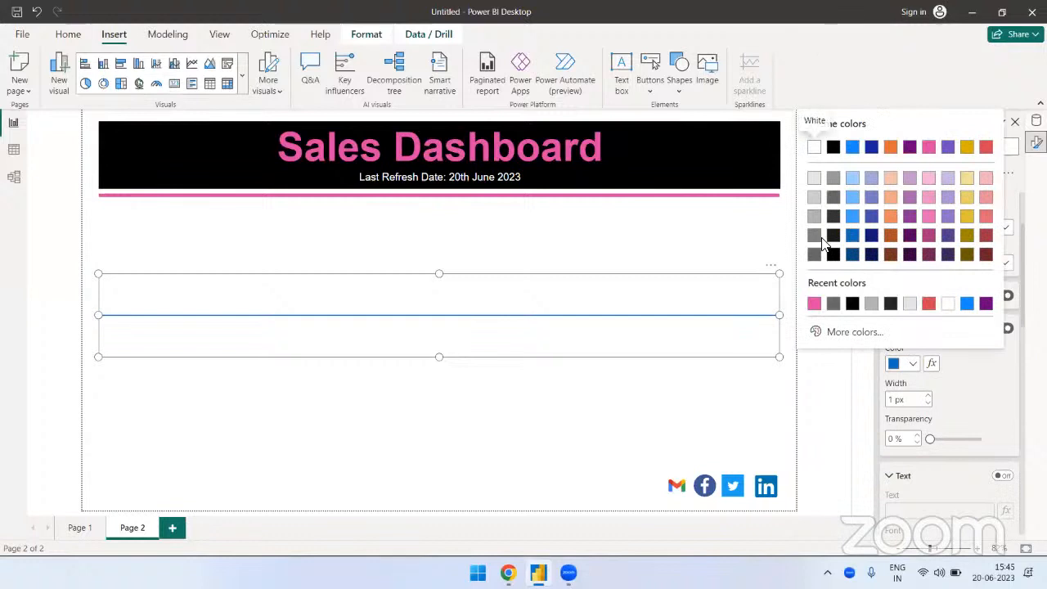
pyautogui.click(833, 197)
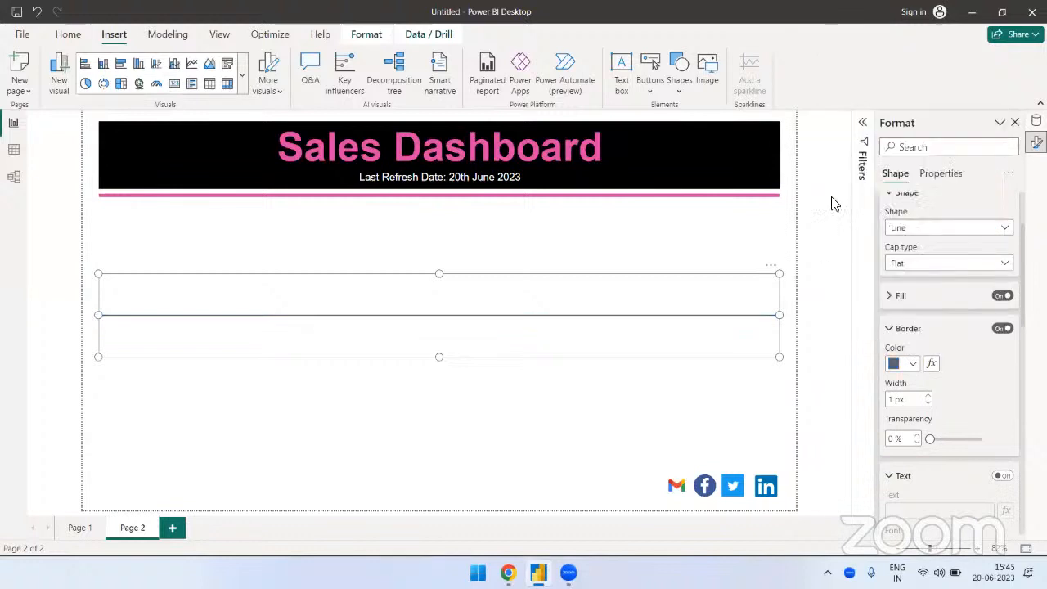
pyautogui.click(906, 365)
pyautogui.click(815, 235)
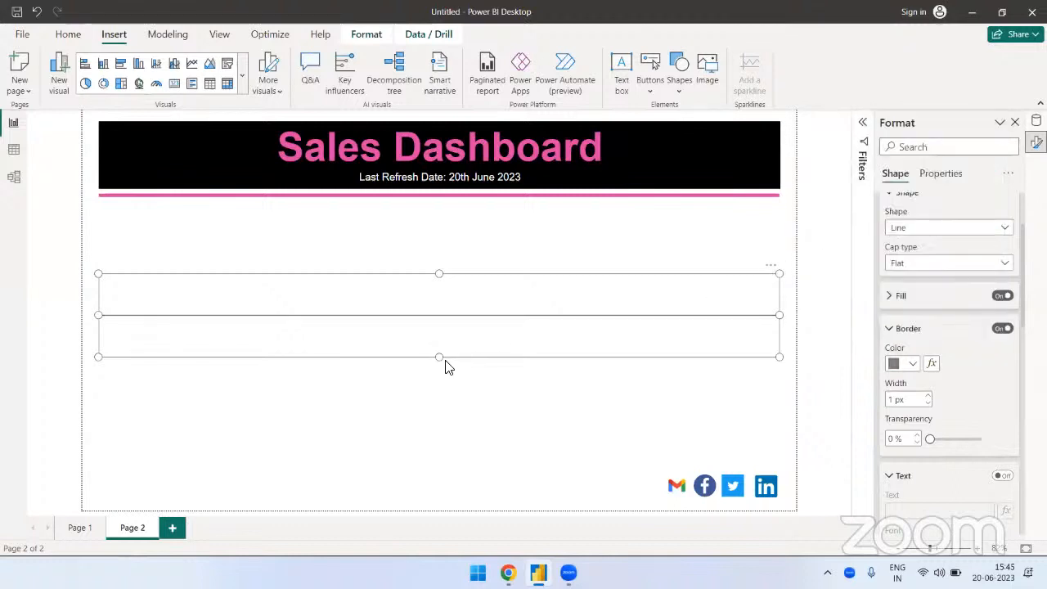
# Step: Flatten the gray line's frame, place it just above the social media icons, and extend it to the page's left margin
pyautogui.moveTo(440, 276); pyautogui.dragTo(454, 342)
pyautogui.moveTo(764, 337); pyautogui.dragTo(770, 447)
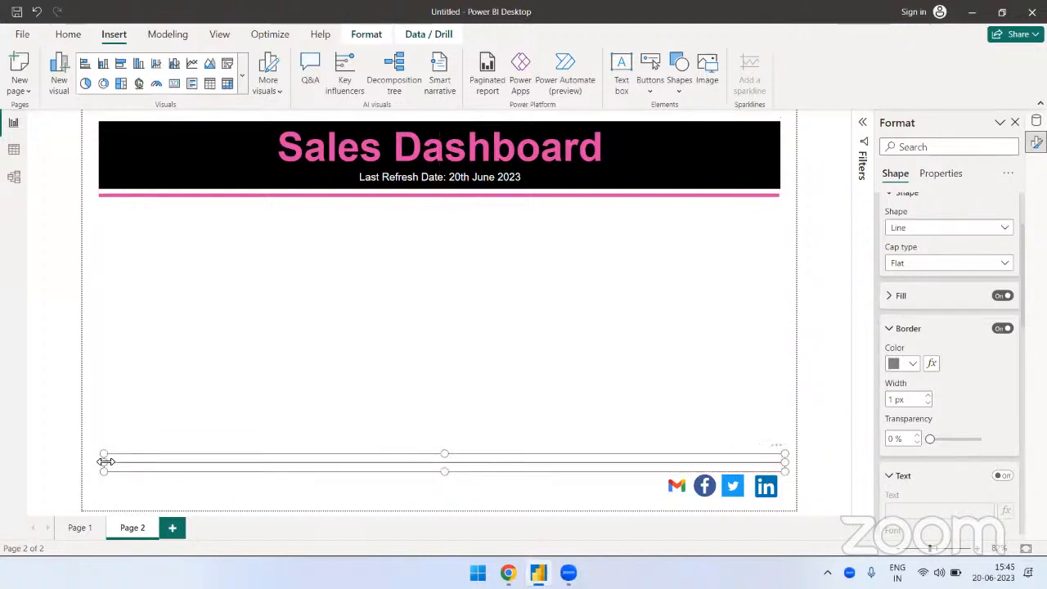
pyautogui.moveTo(92, 466); pyautogui.dragTo(94, 462)
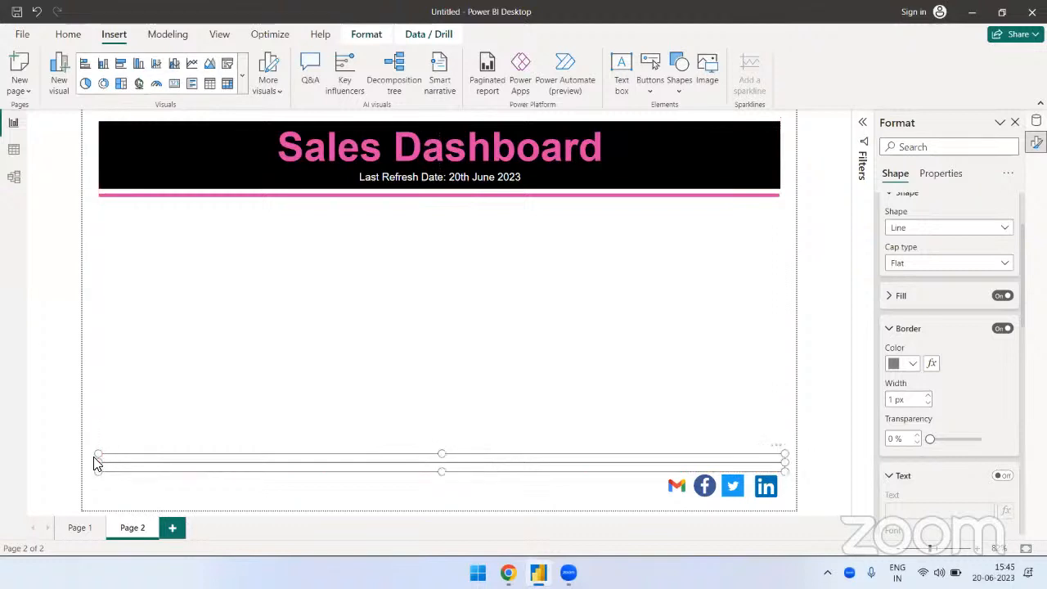
pyautogui.click(375, 305)
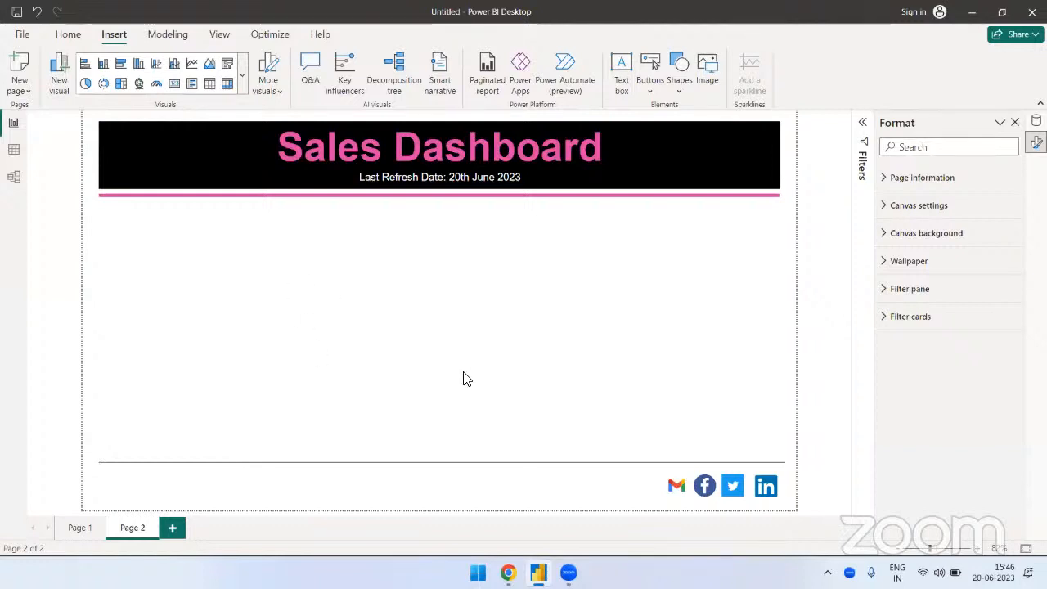
# Step: Copy the Sum of Sales by Month, Category wise Sales and Region wise Sales charts from Page 1 to Page 2
pyautogui.click(68, 531)
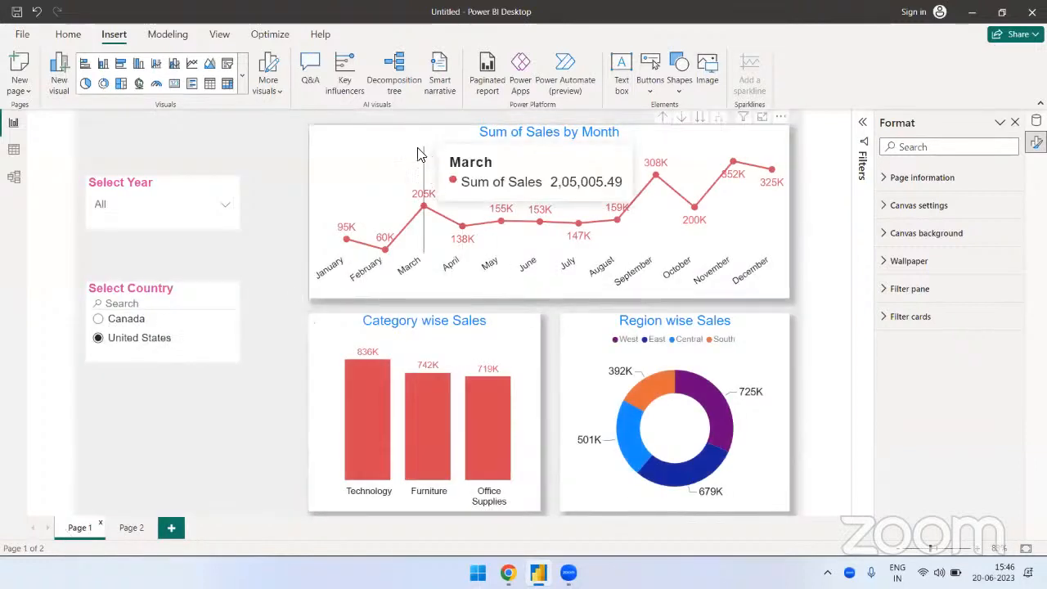
pyautogui.click(418, 156)
pyautogui.keyDown('ctrl'); pyautogui.click(526, 327); pyautogui.keyUp('ctrl')
pyautogui.keyDown('ctrl'); pyautogui.click(587, 330); pyautogui.keyUp('ctrl')
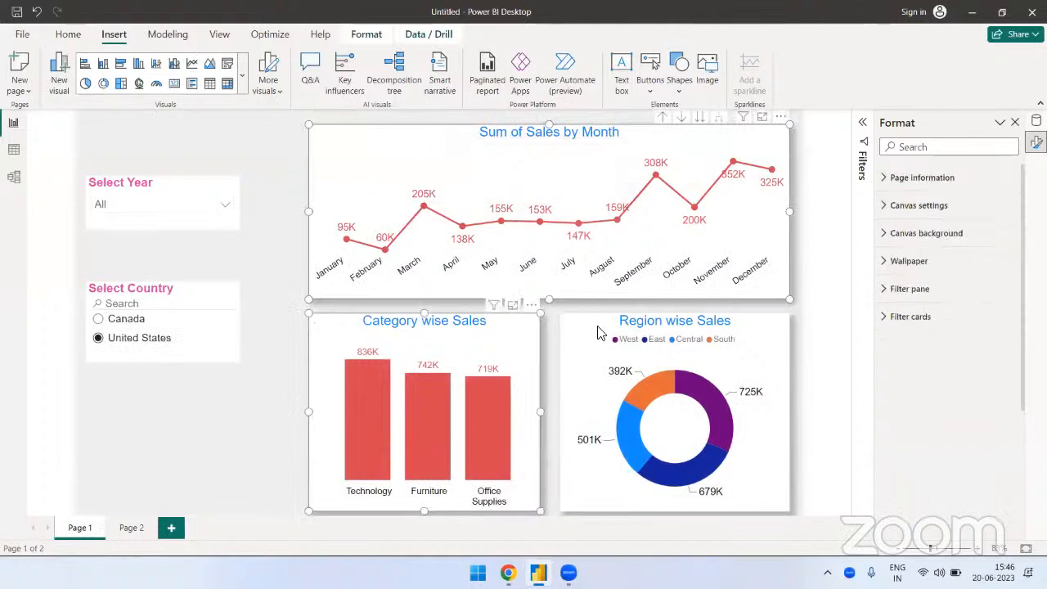
pyautogui.click(128, 527)
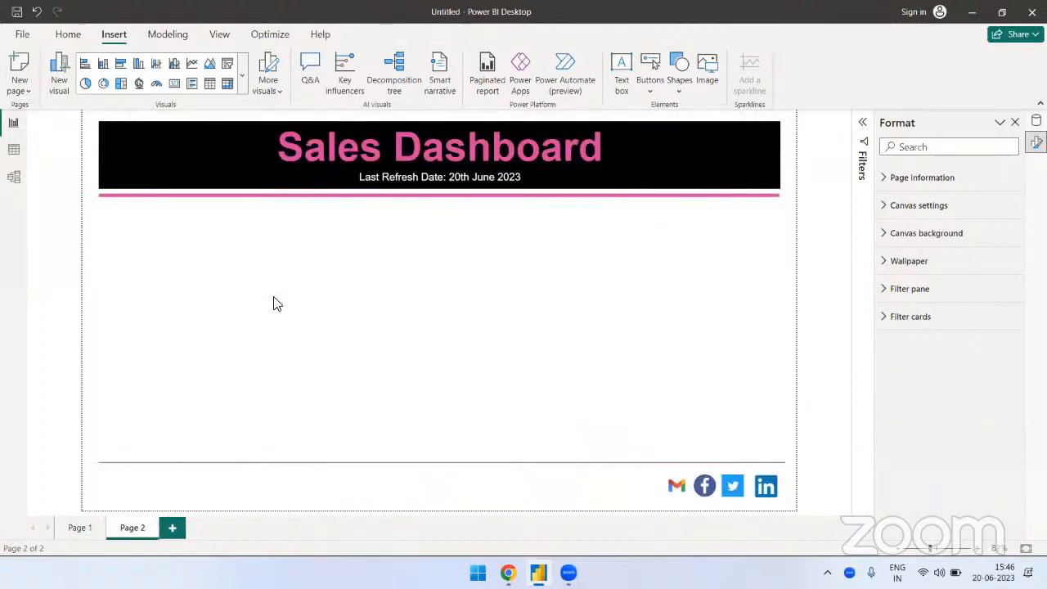
pyautogui.hotkey('ctrl', 'v')
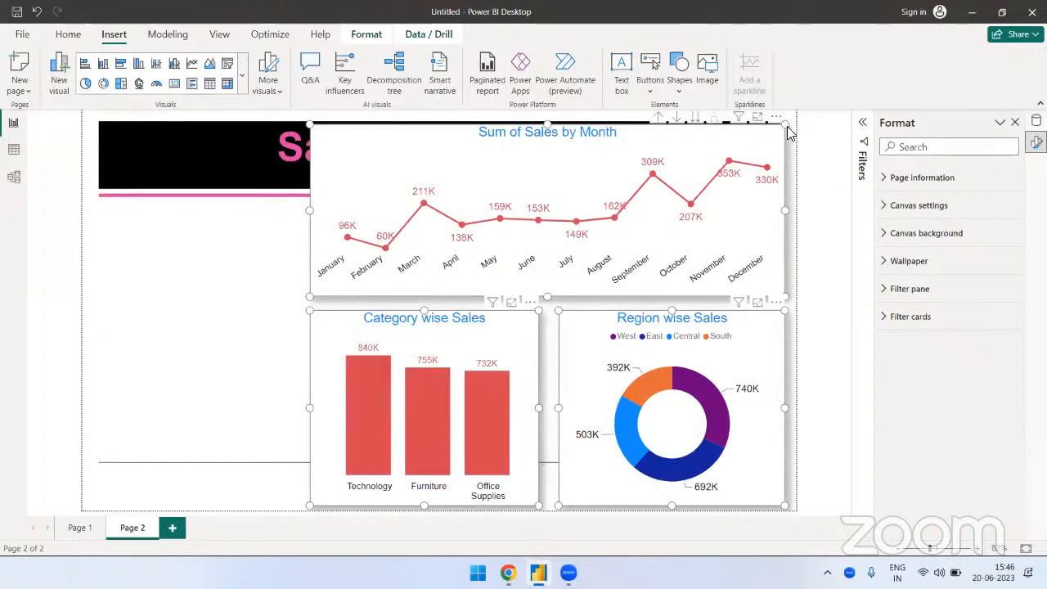
# Step: Shrink the three pasted charts to fit between the pink line under the banner and the gray footer line
pyautogui.moveTo(787, 131); pyautogui.dragTo(713, 194)
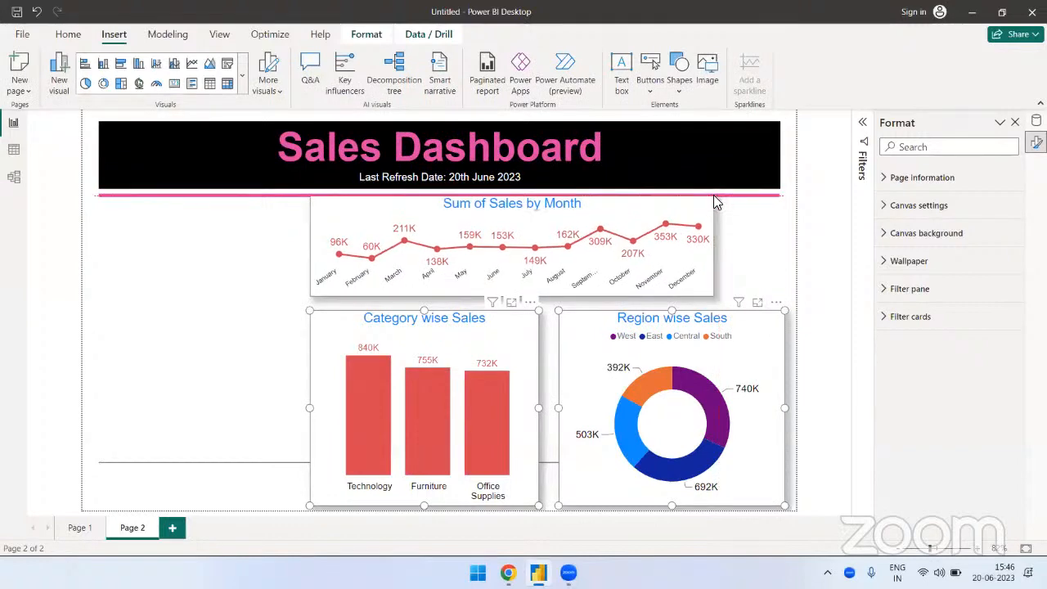
pyautogui.click(531, 502)
pyautogui.moveTo(538, 508); pyautogui.dragTo(521, 453)
pyautogui.click(777, 335)
pyautogui.moveTo(782, 504); pyautogui.dragTo(753, 457)
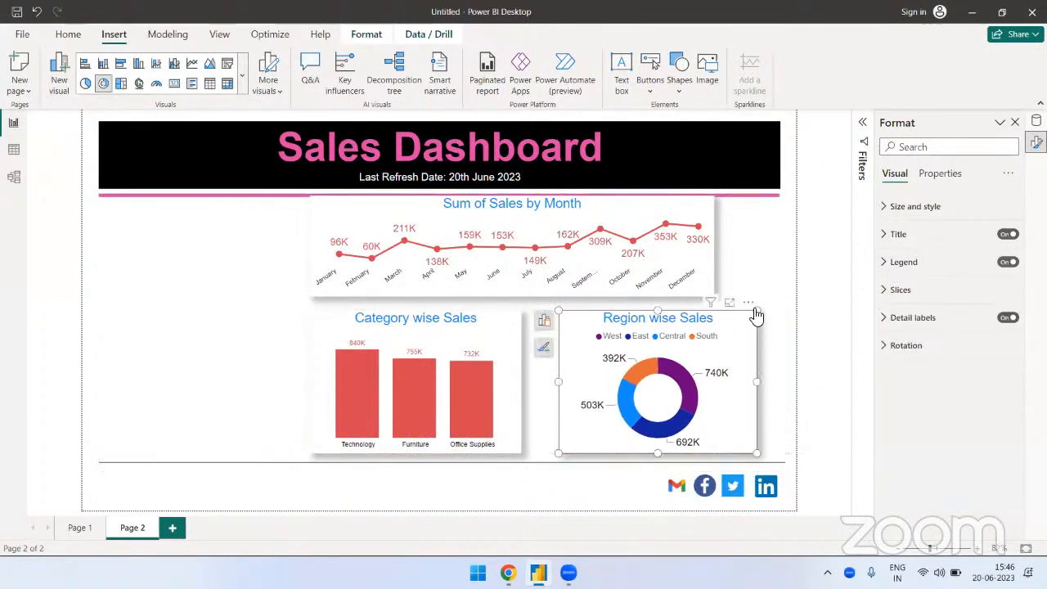
# Step: Align the monthly sales and region charts to the right margin, leave a gap below the pink line, and widen the region chart leftward
pyautogui.moveTo(745, 305); pyautogui.dragTo(767, 306)
pyautogui.moveTo(710, 246); pyautogui.dragTo(776, 251)
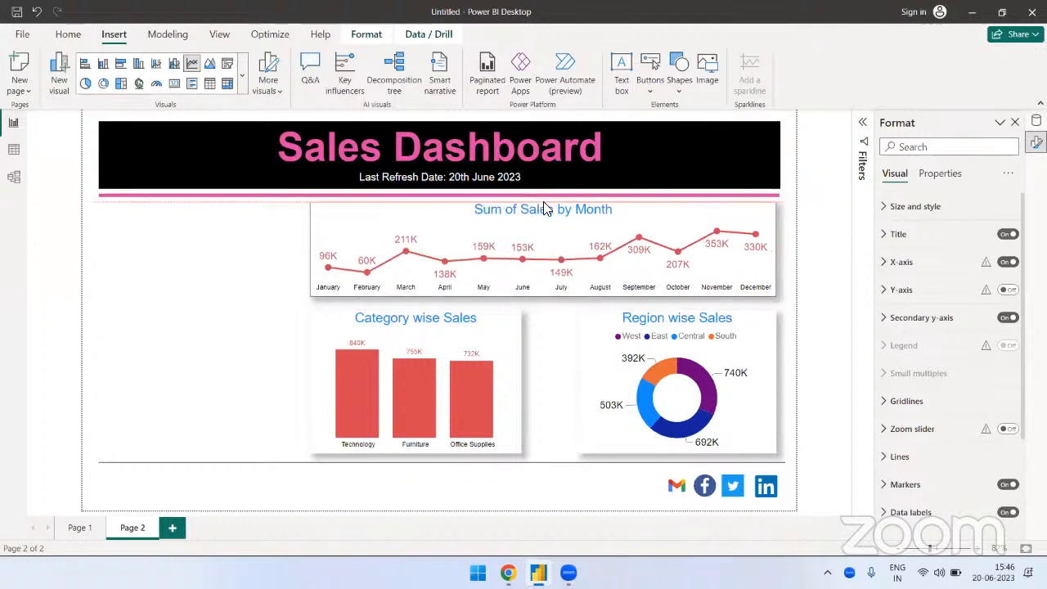
pyautogui.click(584, 381)
pyautogui.moveTo(580, 382); pyautogui.dragTo(549, 390)
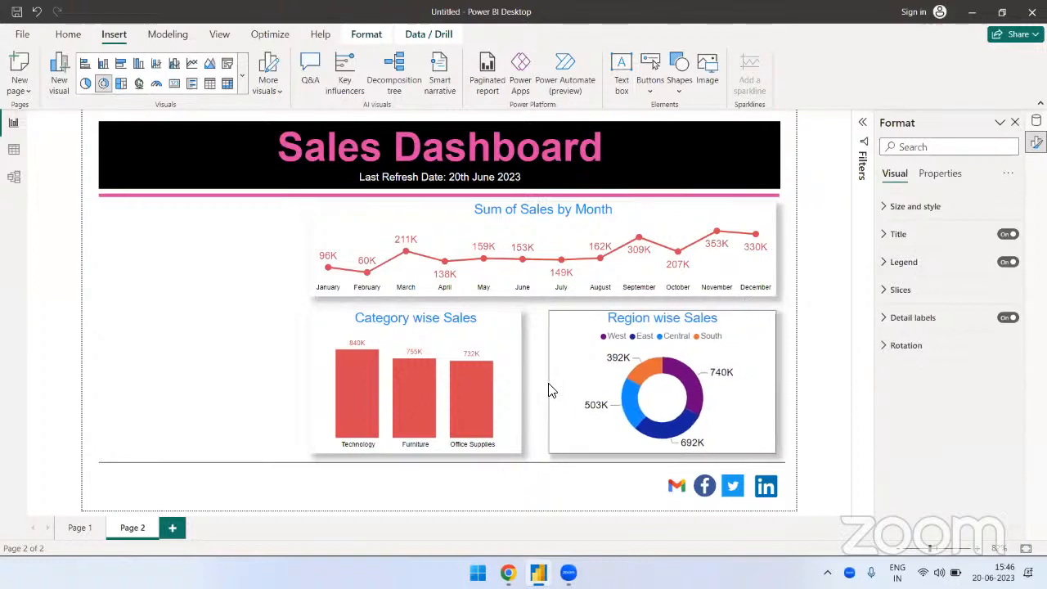
pyautogui.click(493, 498)
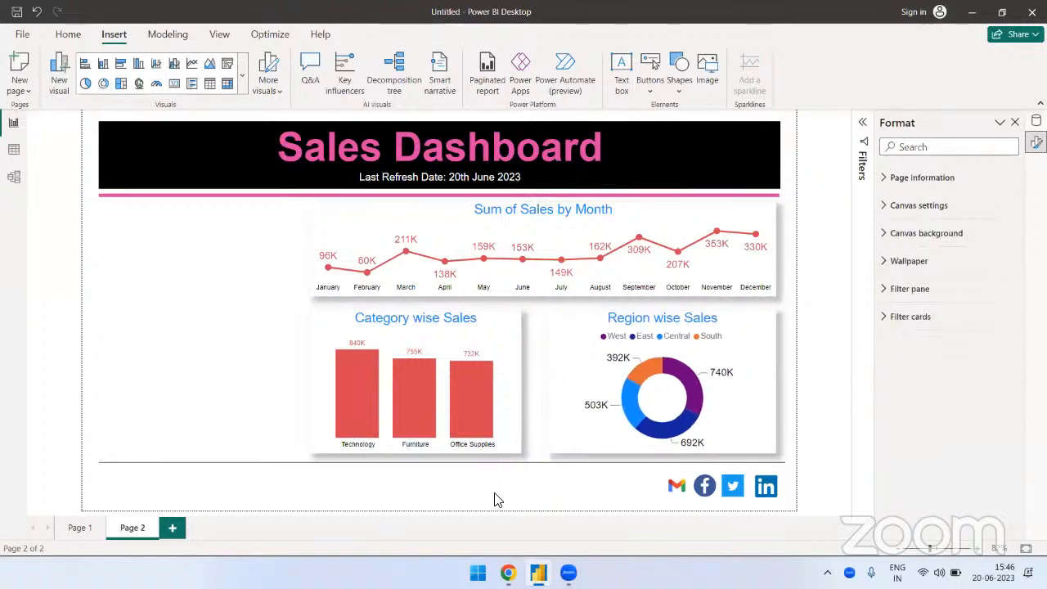
# Step: Move the social media icon group down and slightly right, to the page's bottom-right corner
pyautogui.click(672, 483)
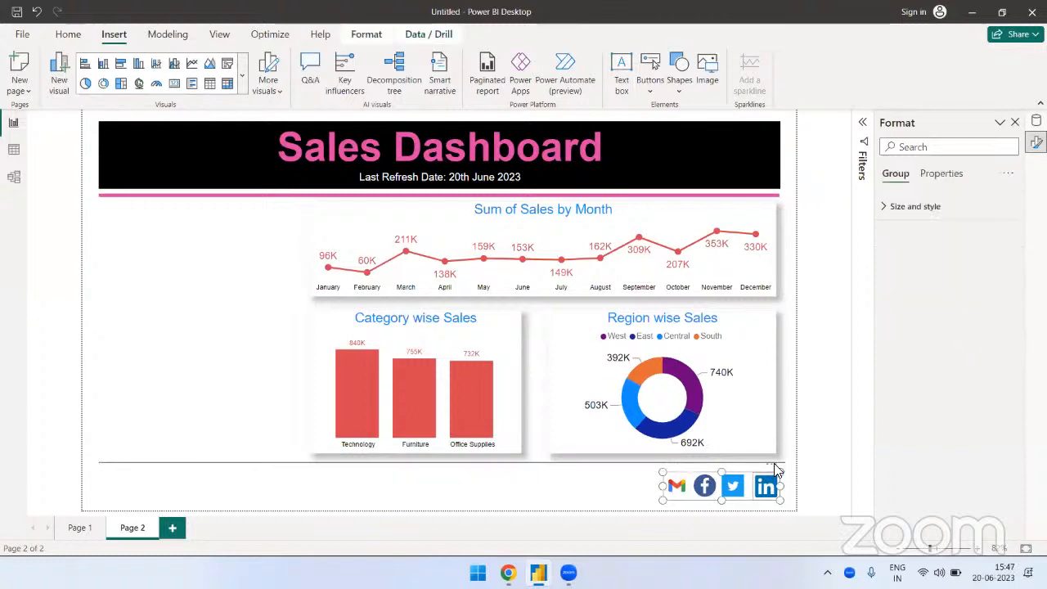
pyautogui.click(685, 494)
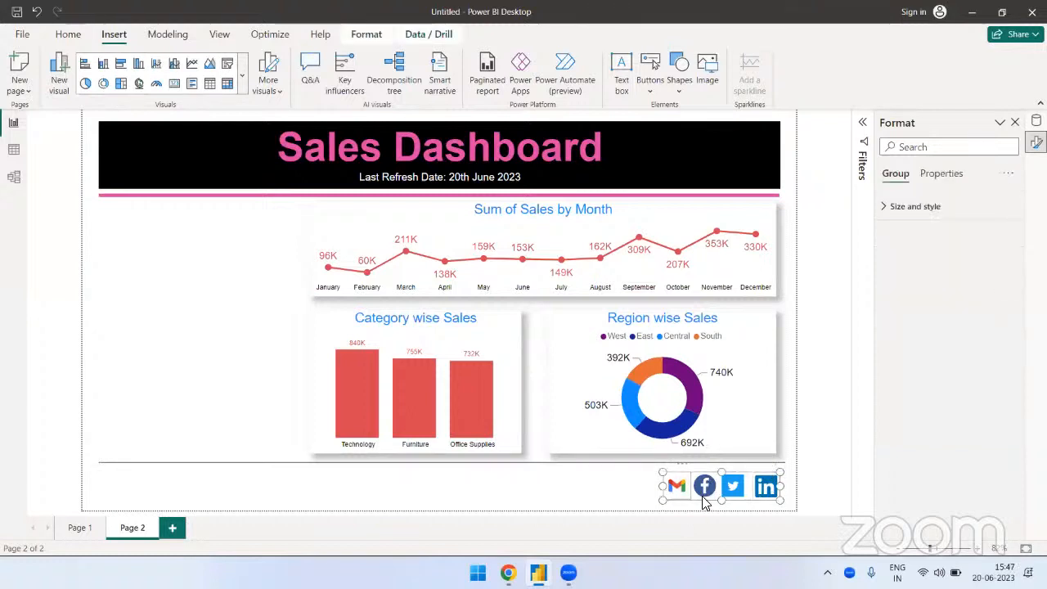
pyautogui.click(733, 485)
pyautogui.moveTo(735, 485); pyautogui.dragTo(740, 489)
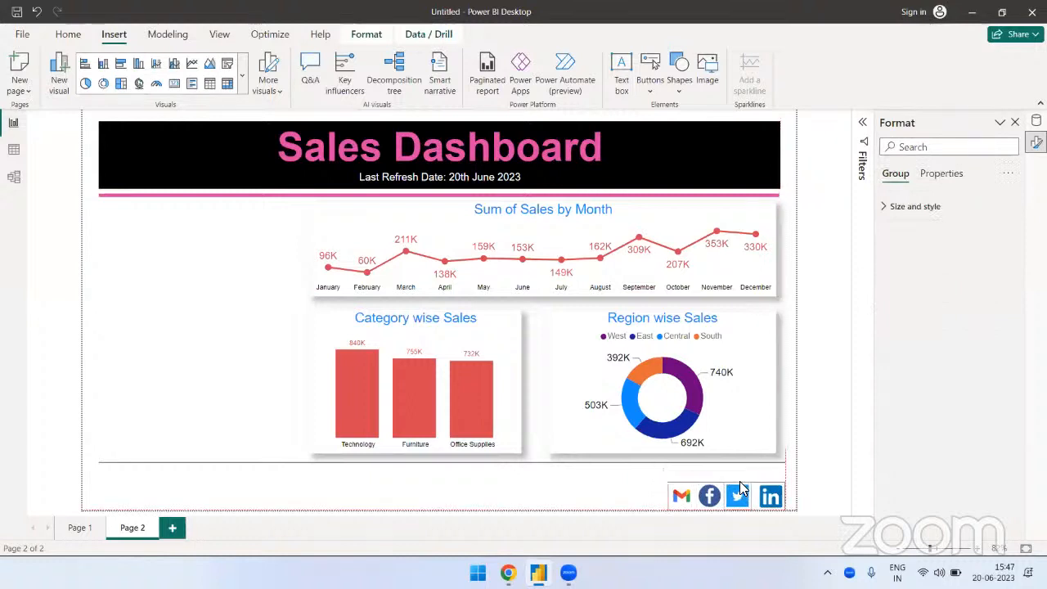
pyautogui.click(597, 495)
# Step: Lower the gray footer line to just above the social media icons
pyautogui.click(593, 466)
pyautogui.moveTo(606, 475); pyautogui.dragTo(594, 489)
pyautogui.click(185, 391)
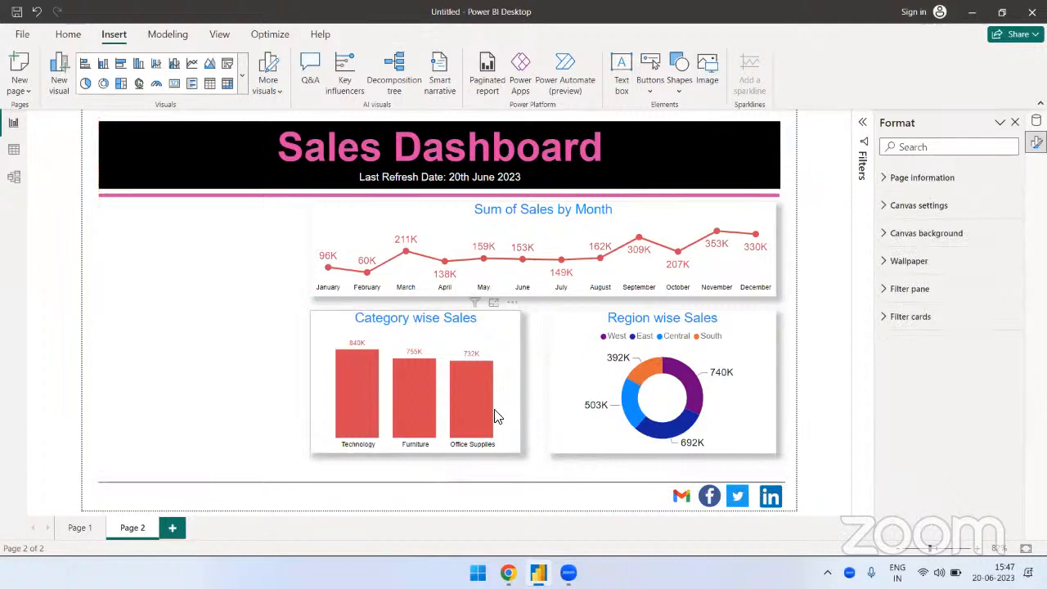
# Step: Move the category and region charts down to just above the footer line, and stretch all three charts vertically to fill the gap between the rows
pyautogui.moveTo(517, 313); pyautogui.dragTo(517, 332)
pyautogui.moveTo(771, 311); pyautogui.dragTo(764, 325)
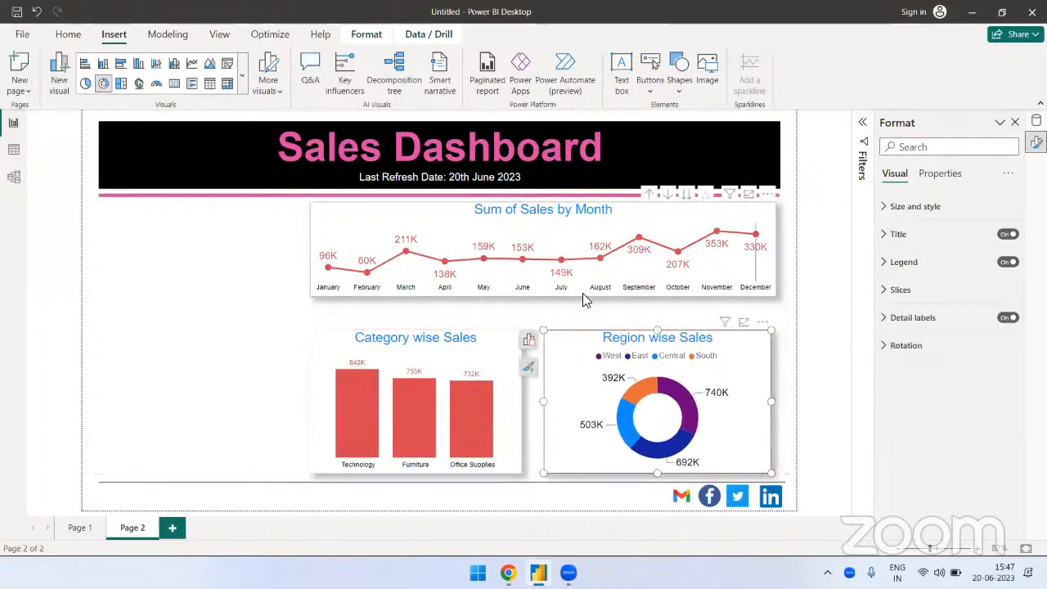
pyautogui.click(544, 298)
pyautogui.moveTo(544, 299); pyautogui.dragTo(545, 311)
pyautogui.click(417, 342)
pyautogui.moveTo(416, 330); pyautogui.dragTo(421, 322)
pyautogui.click(659, 337)
pyautogui.moveTo(663, 321); pyautogui.dragTo(662, 321)
pyautogui.click(253, 285)
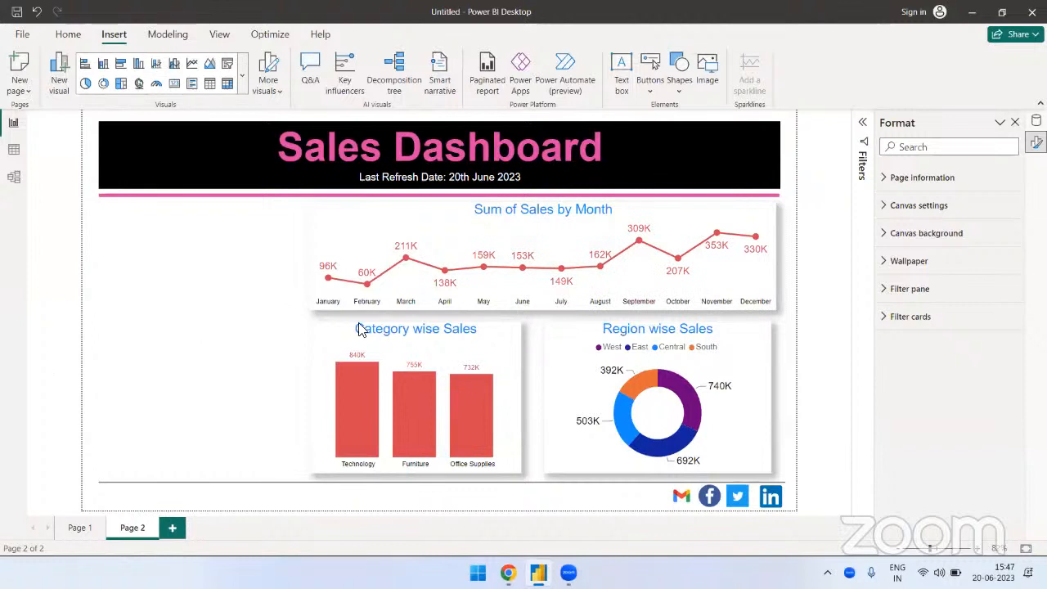
# Step: Widen the Region wise Sales chart so its right edge aligns with the monthly sales chart
pyautogui.click(771, 397)
pyautogui.moveTo(773, 398); pyautogui.dragTo(776, 405)
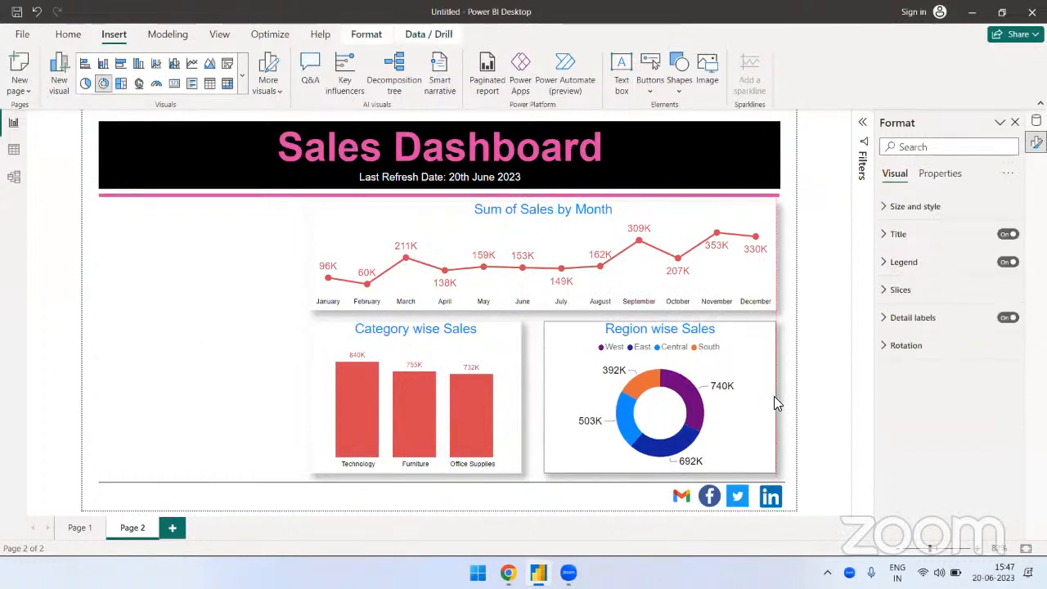
pyautogui.click(775, 400)
pyautogui.click(162, 309)
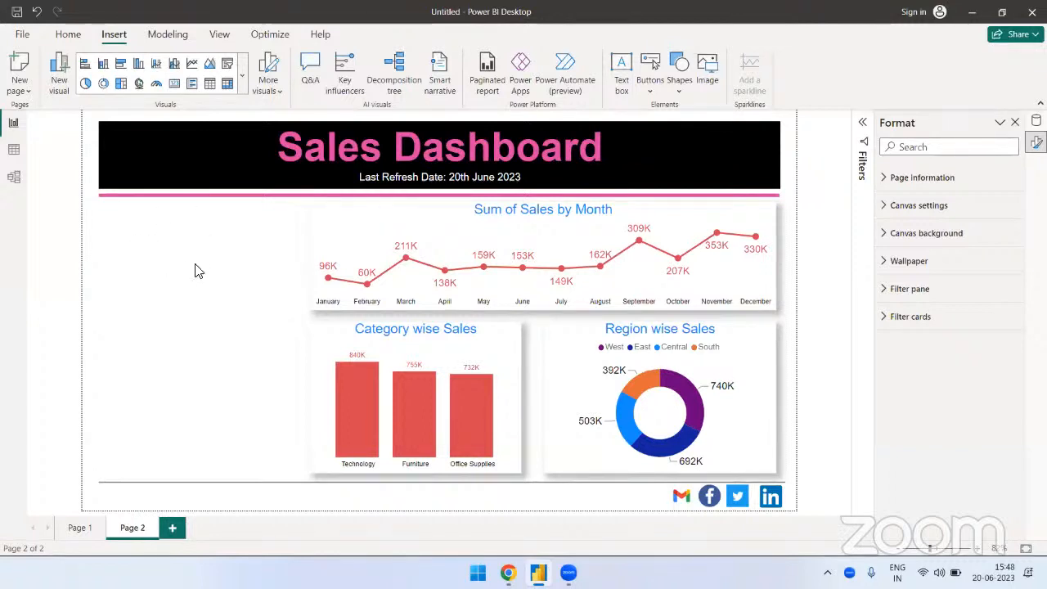
# Step: Insert a card visual beside the monthly sales chart and shrink it to leave a gap between them
pyautogui.click(65, 36)
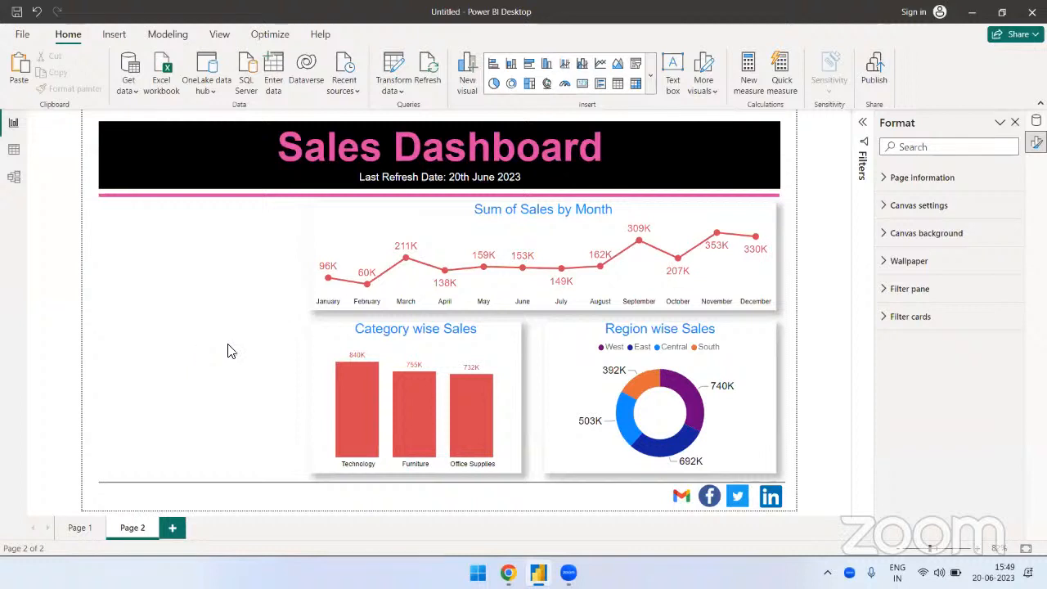
pyautogui.click(651, 79)
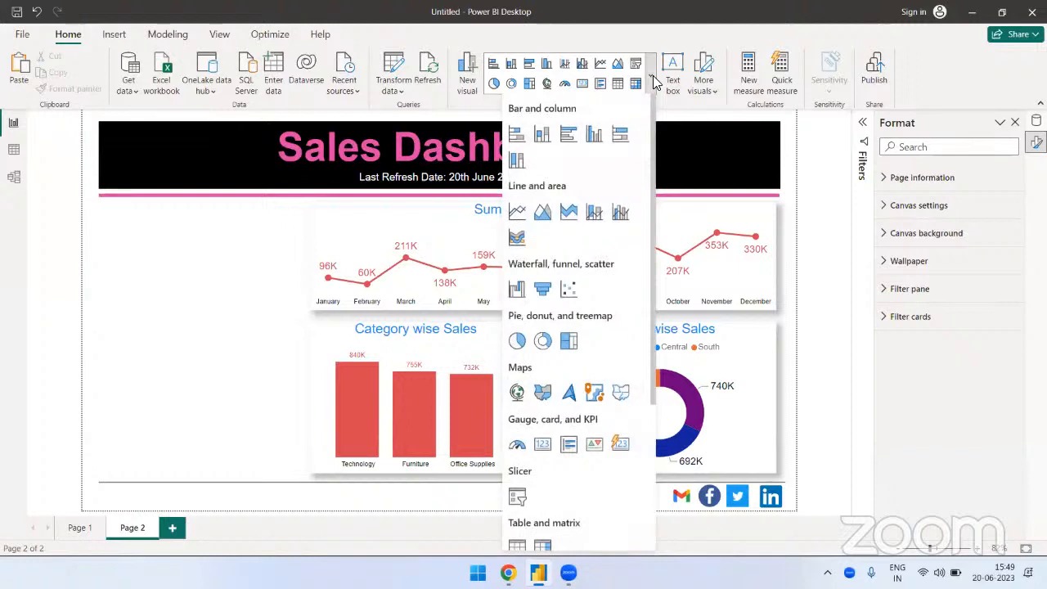
pyautogui.scroll(-5, 629, 290)
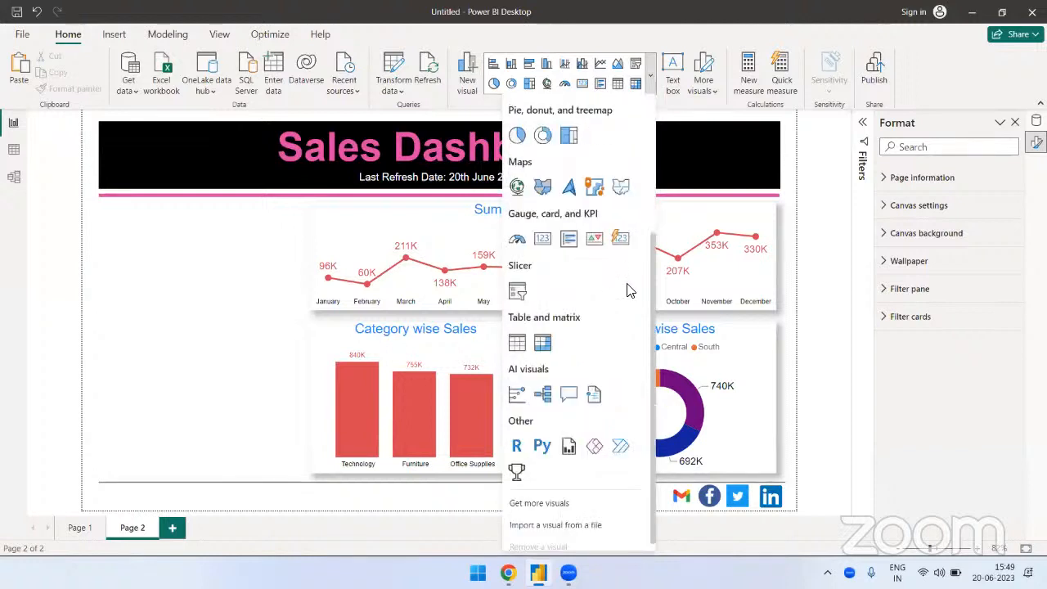
pyautogui.click(540, 245)
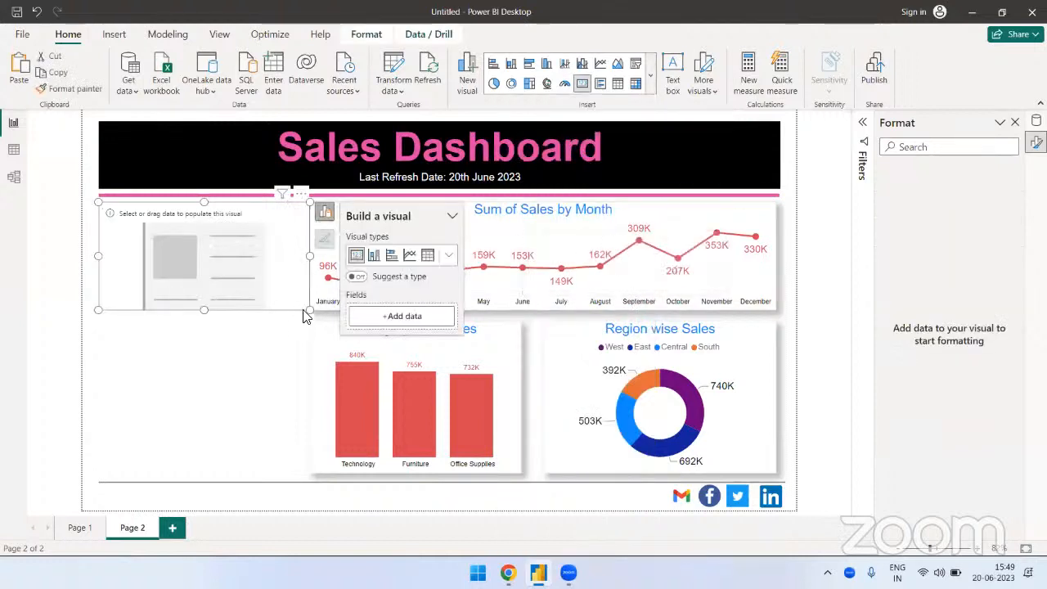
pyautogui.moveTo(309, 310); pyautogui.dragTo(281, 303)
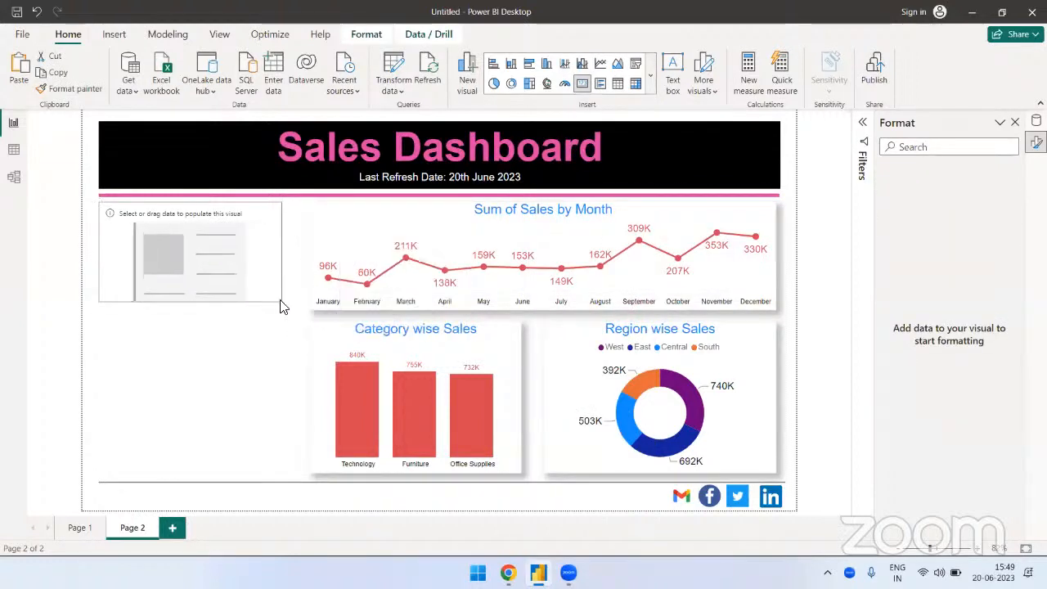
pyautogui.click(256, 338)
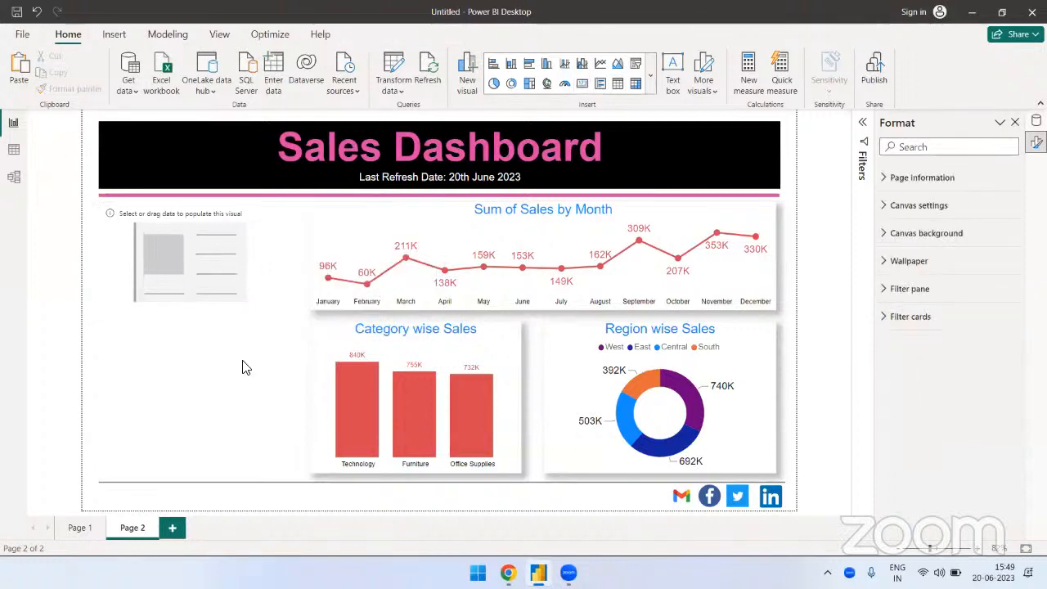
# Step: Add the Sales field from the Orders table to the empty card
pyautogui.click(204, 262)
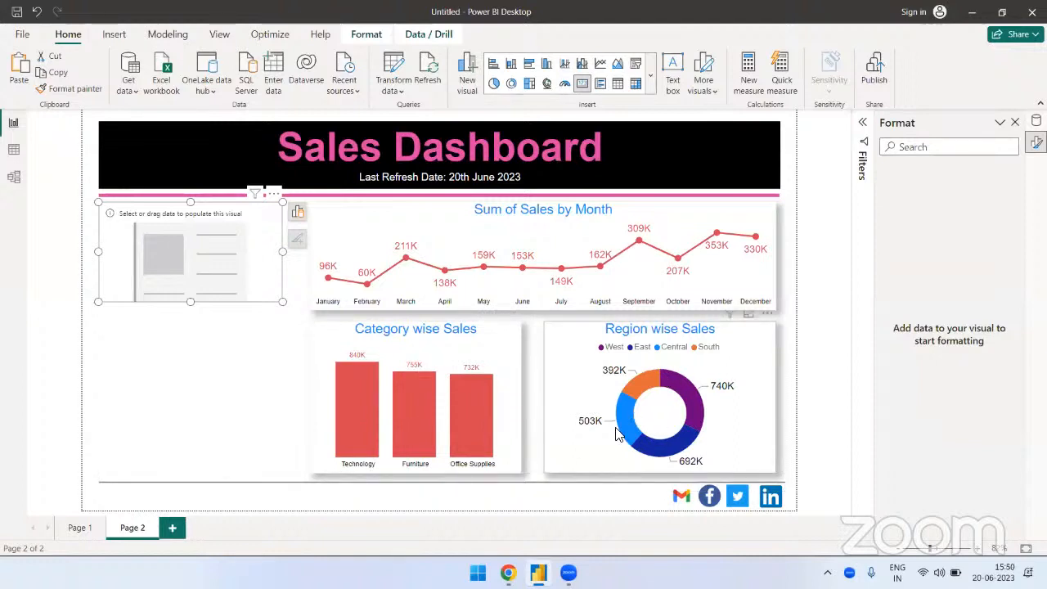
pyautogui.click(211, 380)
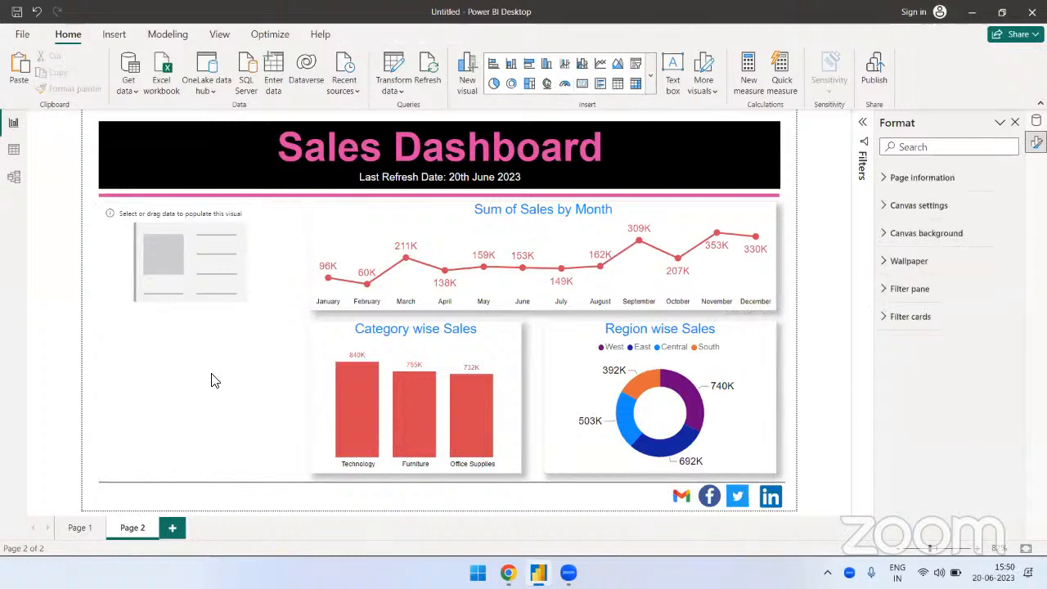
pyautogui.click(218, 254)
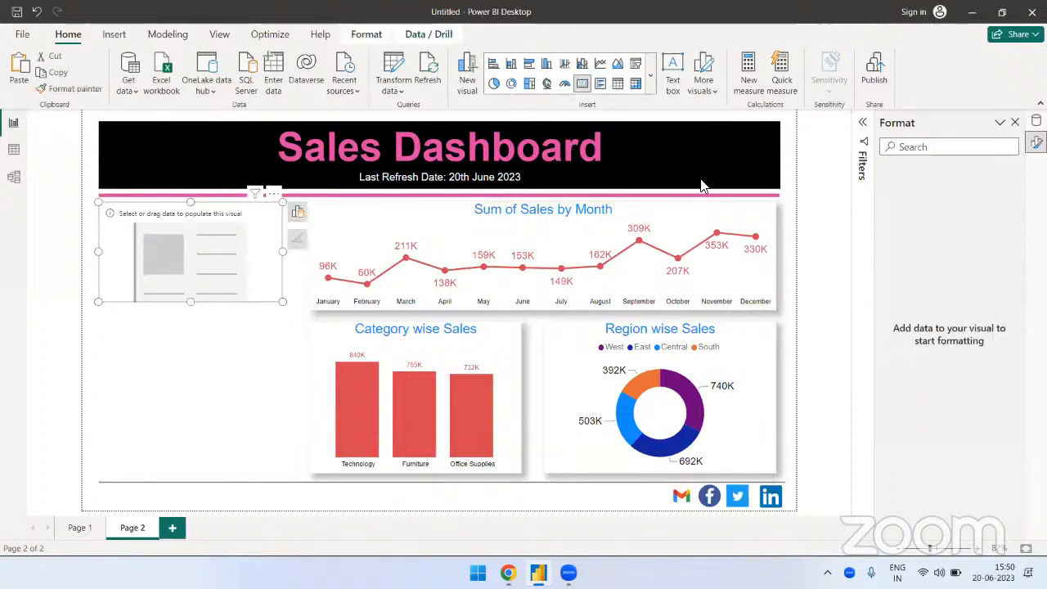
pyautogui.click(1036, 121)
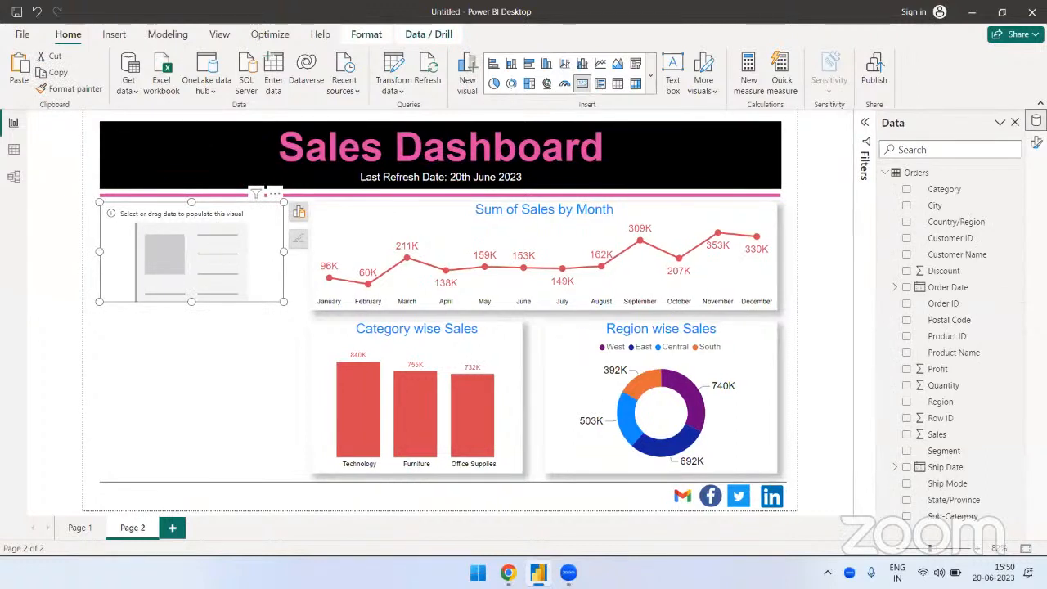
pyautogui.click(907, 435)
pyautogui.click(221, 362)
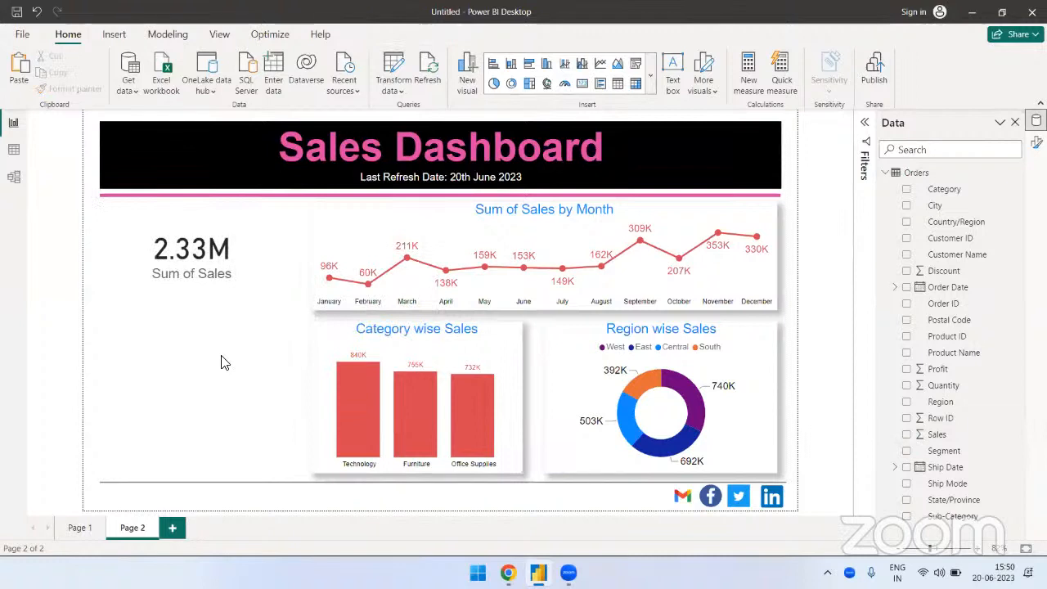
# Step: Turn off the card's category label and turn on its title with the text "Total Sales"
pyautogui.click(184, 292)
pyautogui.click(1036, 142)
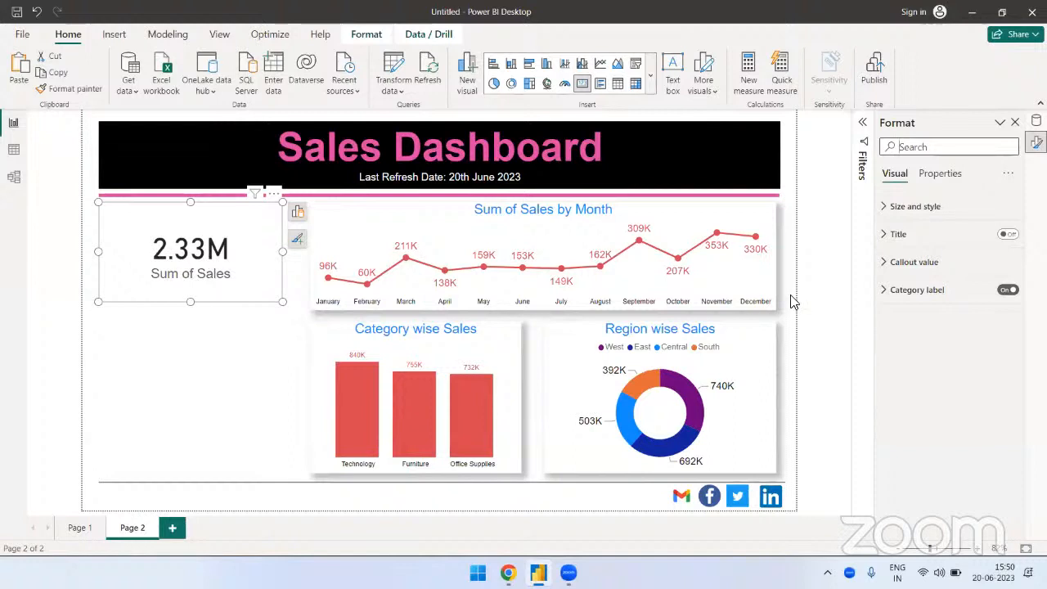
pyautogui.click(1006, 290)
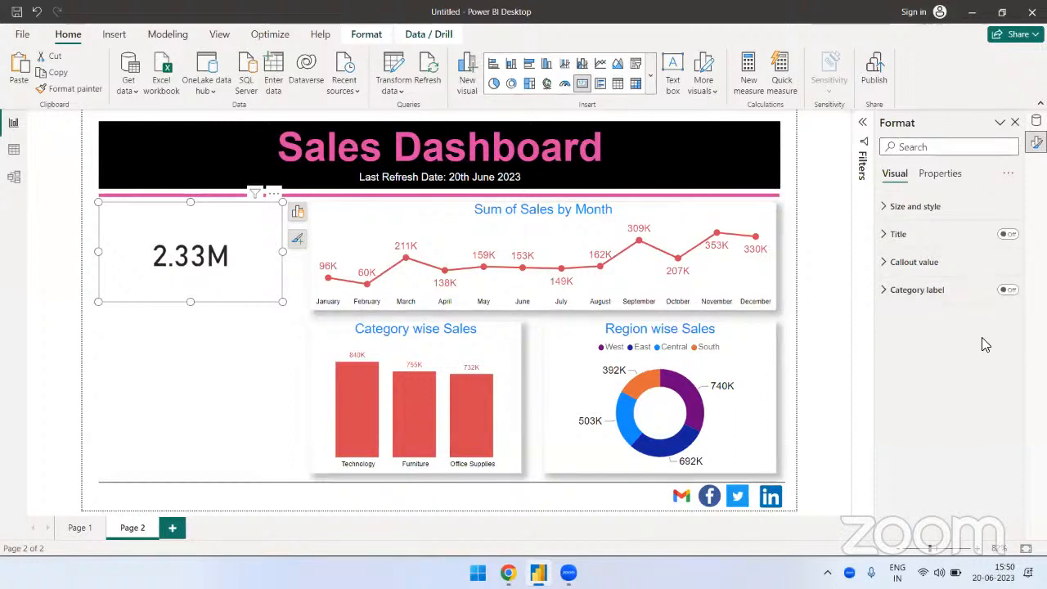
pyautogui.click(1004, 235)
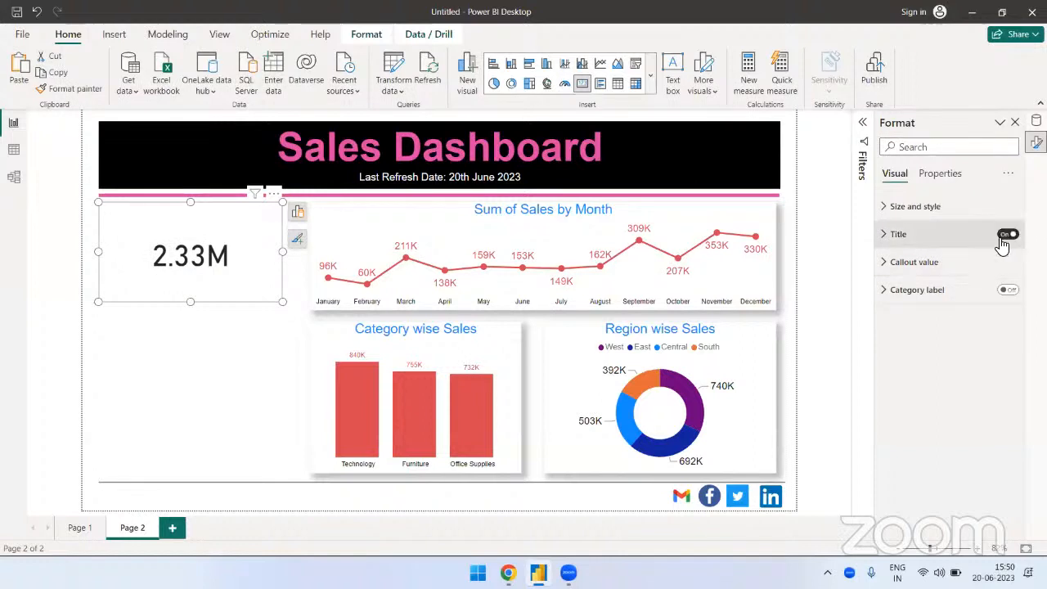
pyautogui.click(948, 239)
pyautogui.click(929, 298)
pyautogui.write('Total Sales')
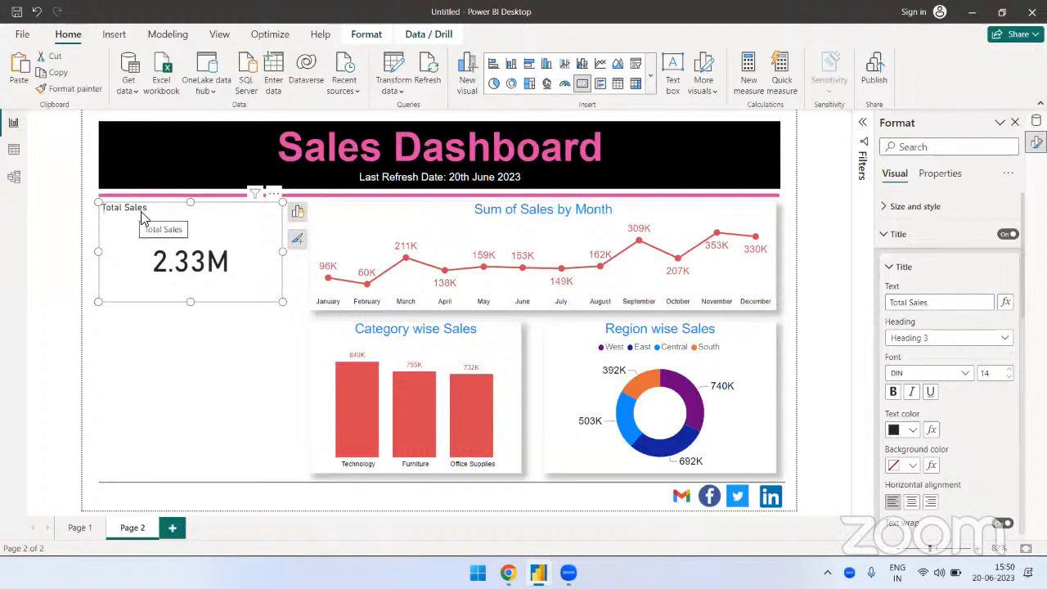
# Step: Set the card title's font to Arial at size 17
pyautogui.click(902, 373)
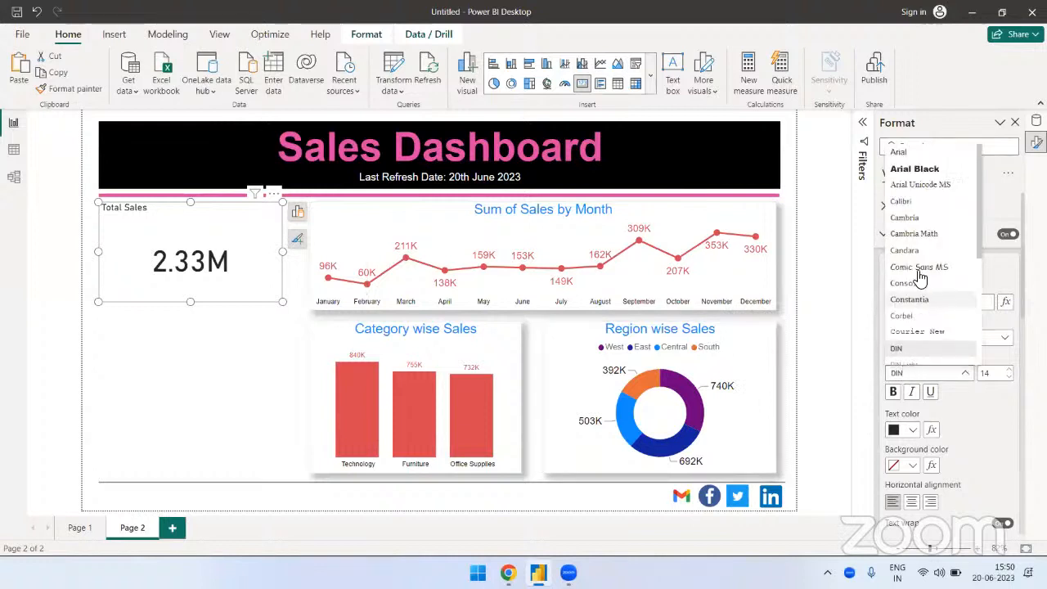
pyautogui.click(920, 152)
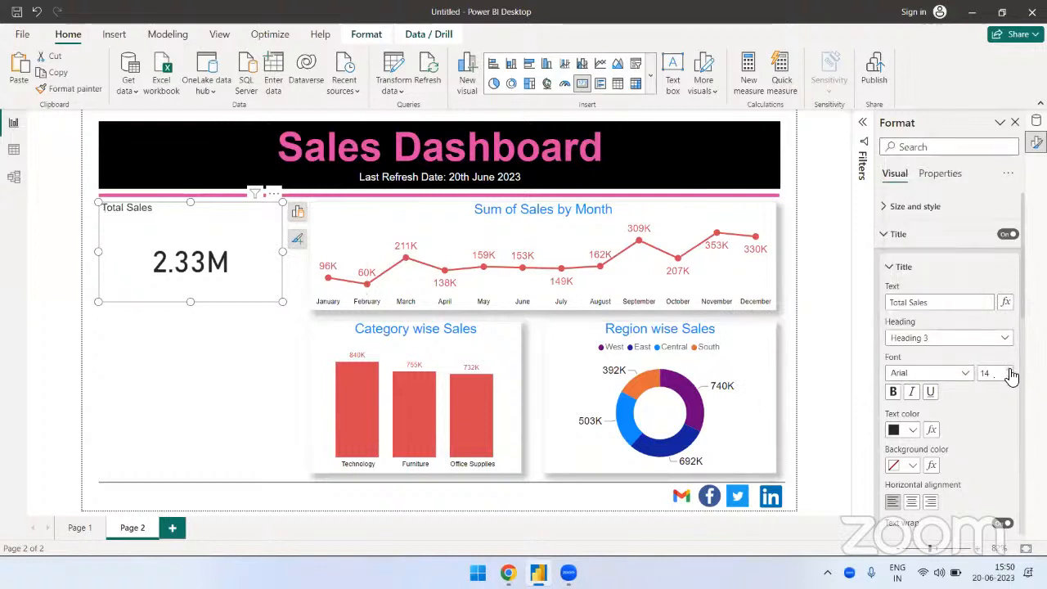
pyautogui.click(1010, 370)
pyautogui.click(1010, 370)
pyautogui.click(1010, 370)
pyautogui.click(1010, 370)
pyautogui.click(1009, 370)
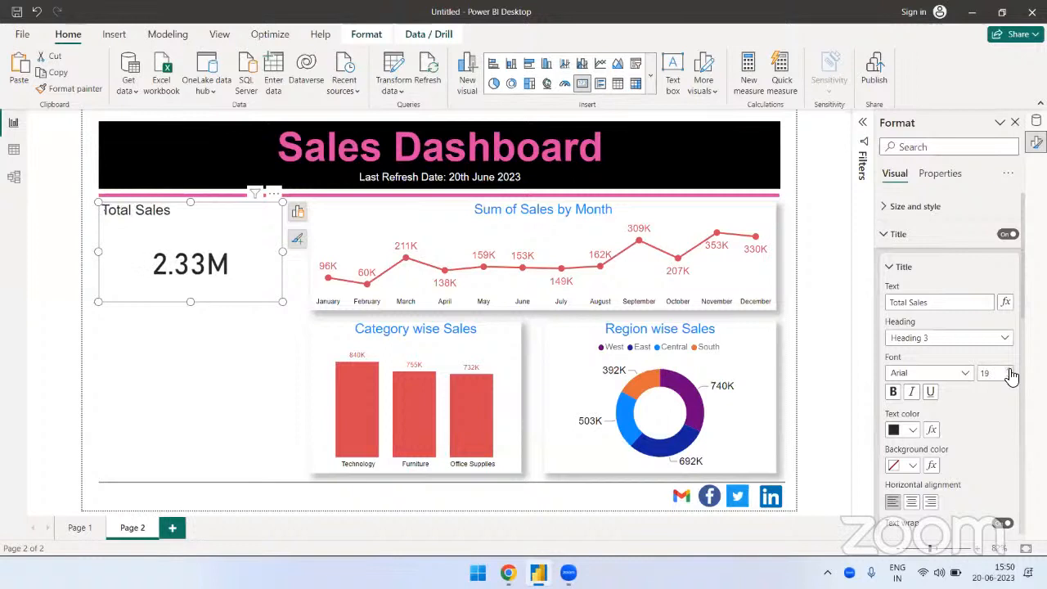
pyautogui.click(1010, 369)
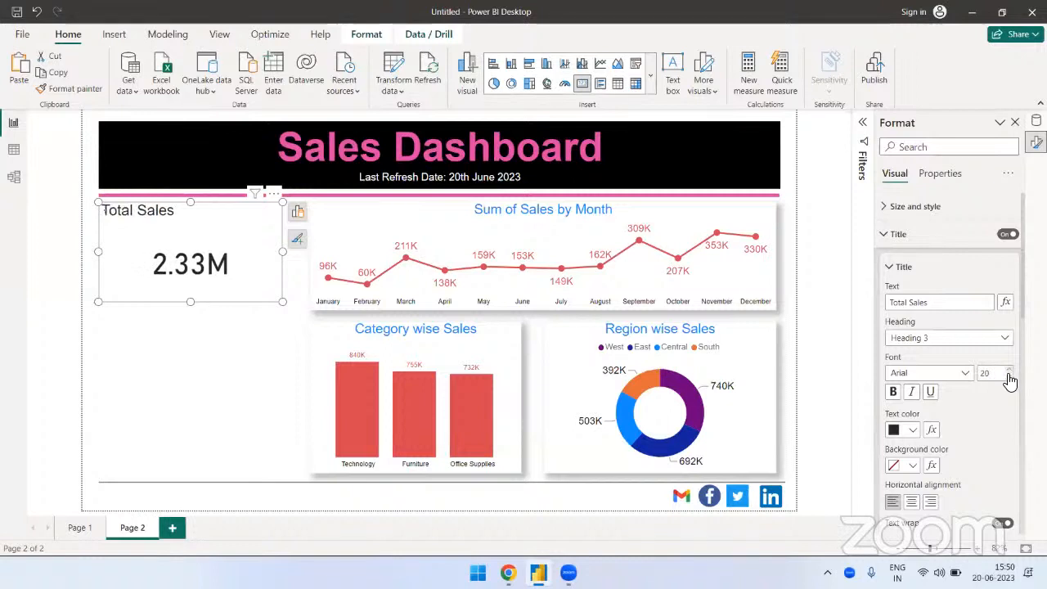
pyautogui.click(1010, 378)
pyautogui.click(1010, 377)
pyautogui.click(1009, 377)
pyautogui.click(1010, 377)
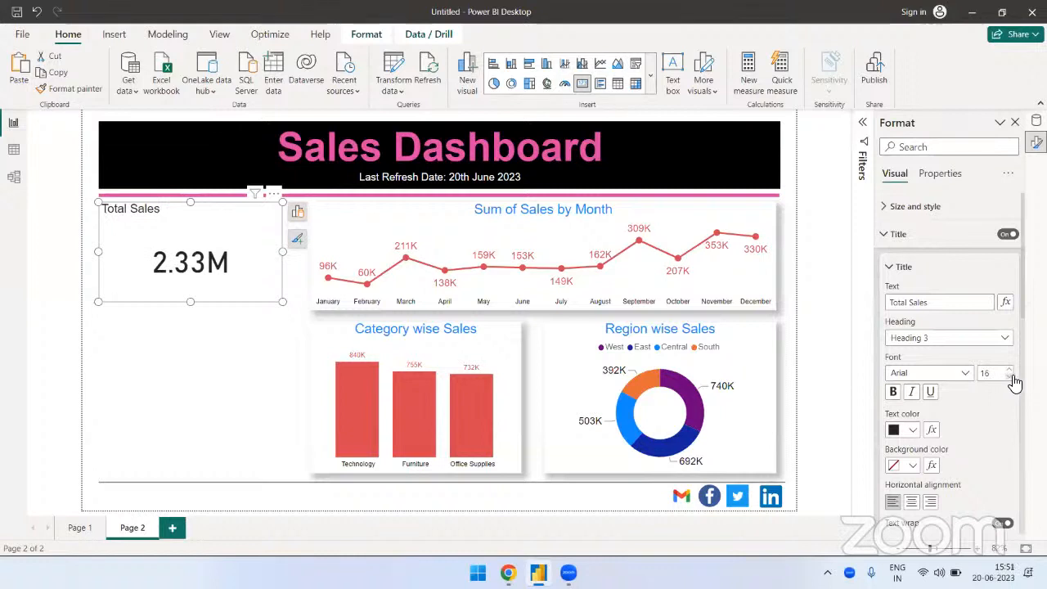
pyautogui.click(1009, 371)
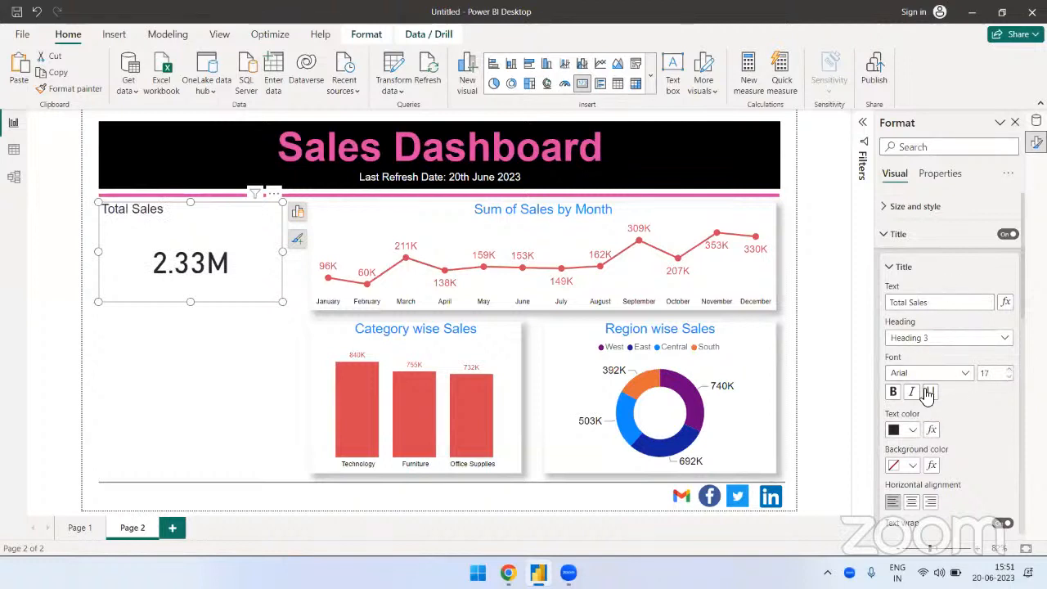
# Step: Set the Total Sales title's text color to white and its background to the light blue theme color
pyautogui.click(912, 465)
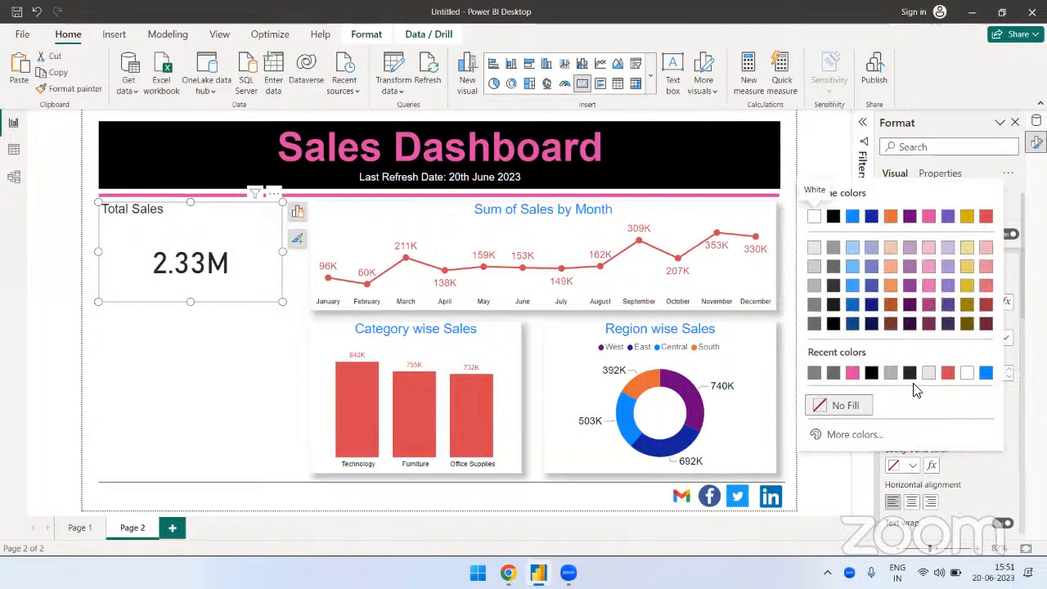
pyautogui.click(833, 216)
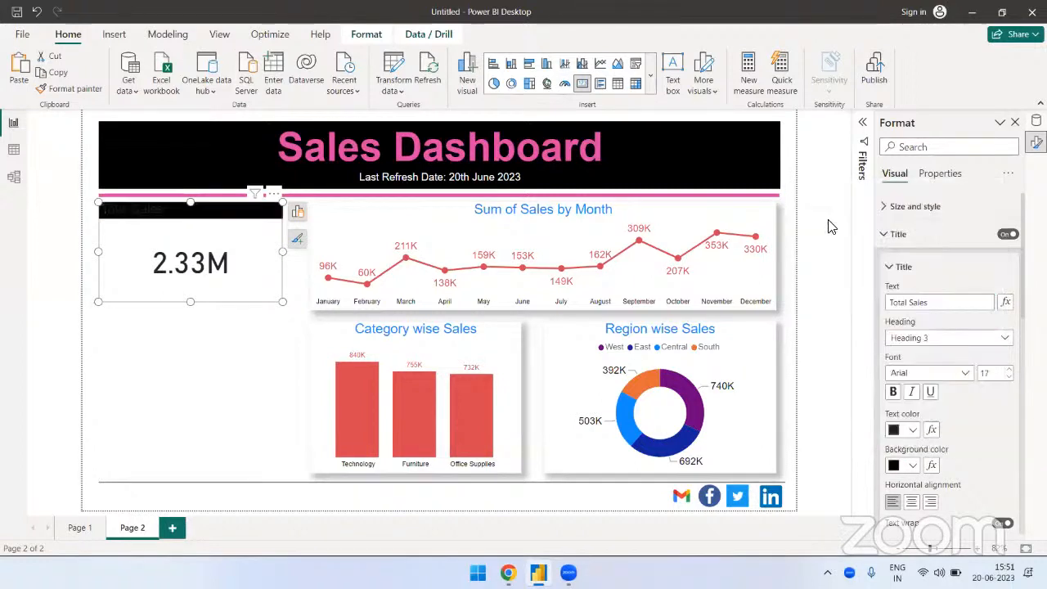
pyautogui.click(912, 429)
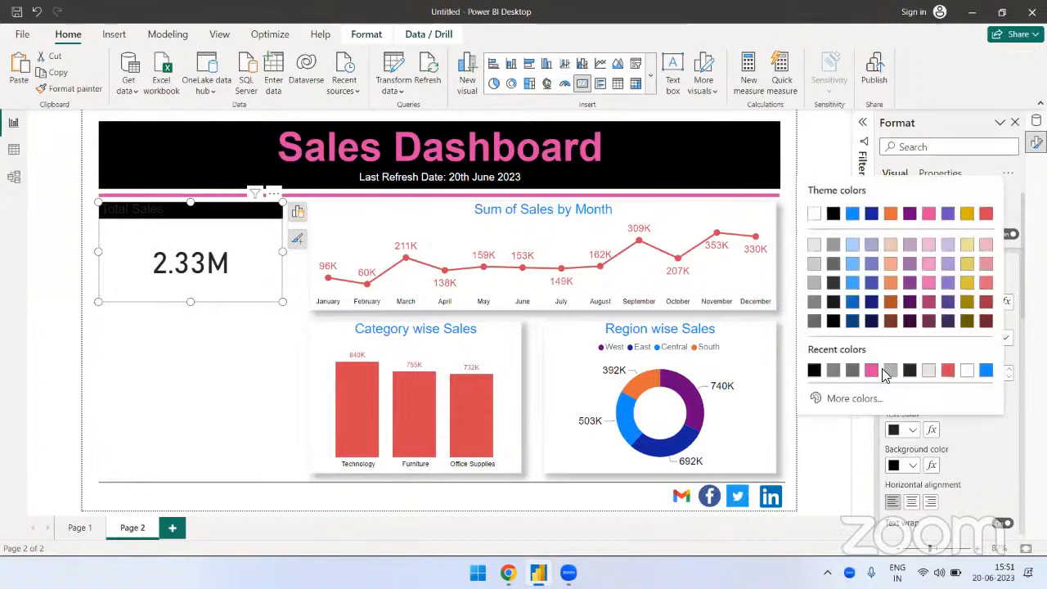
pyautogui.click(814, 215)
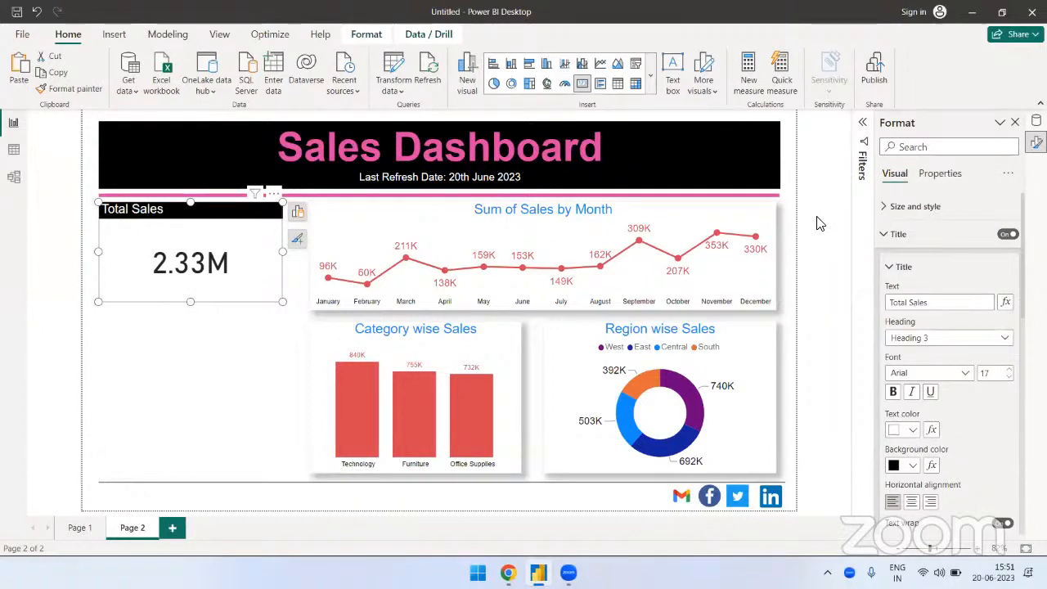
pyautogui.click(913, 465)
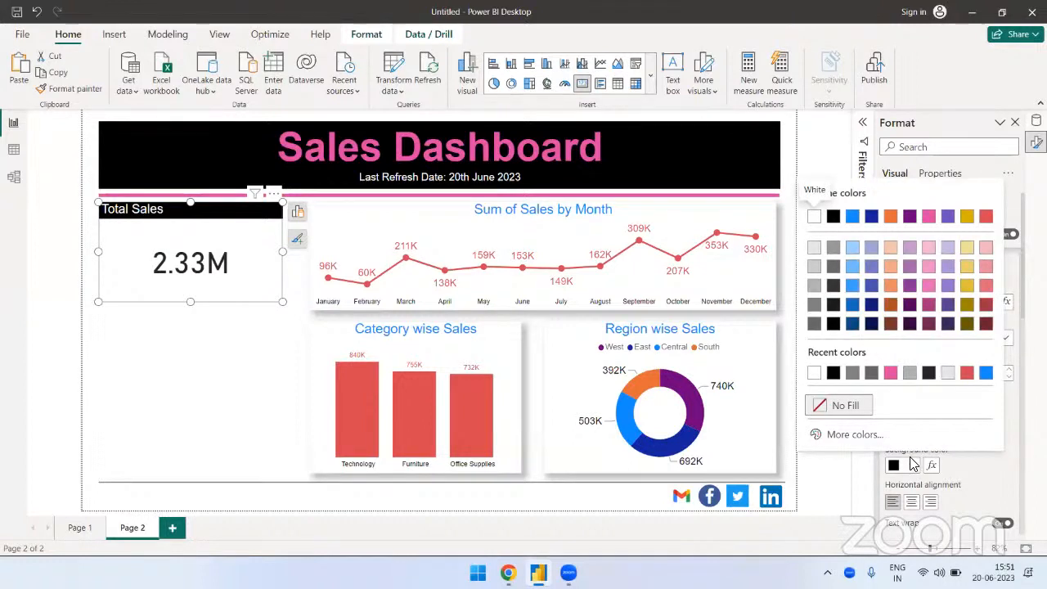
pyautogui.click(852, 216)
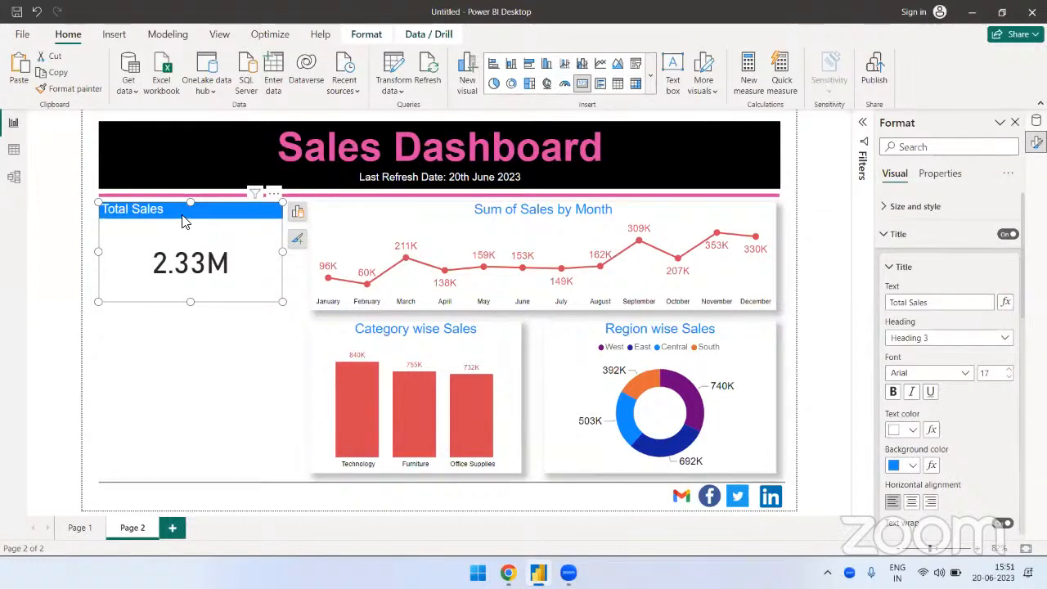
# Step: Try a yellow background with black text for the Total Sales card title
pyautogui.click(895, 466)
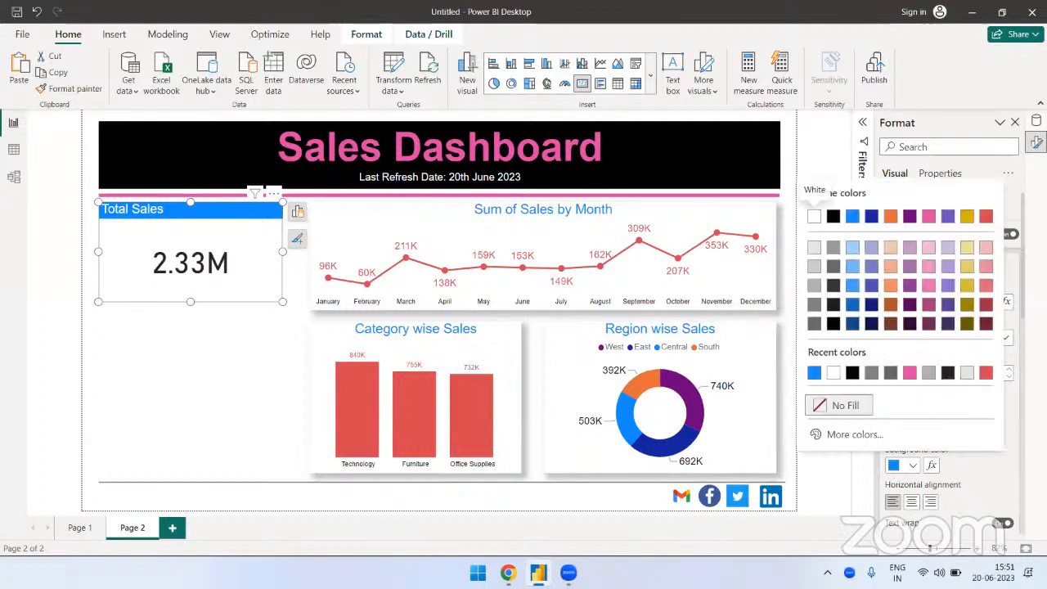
pyautogui.click(966, 267)
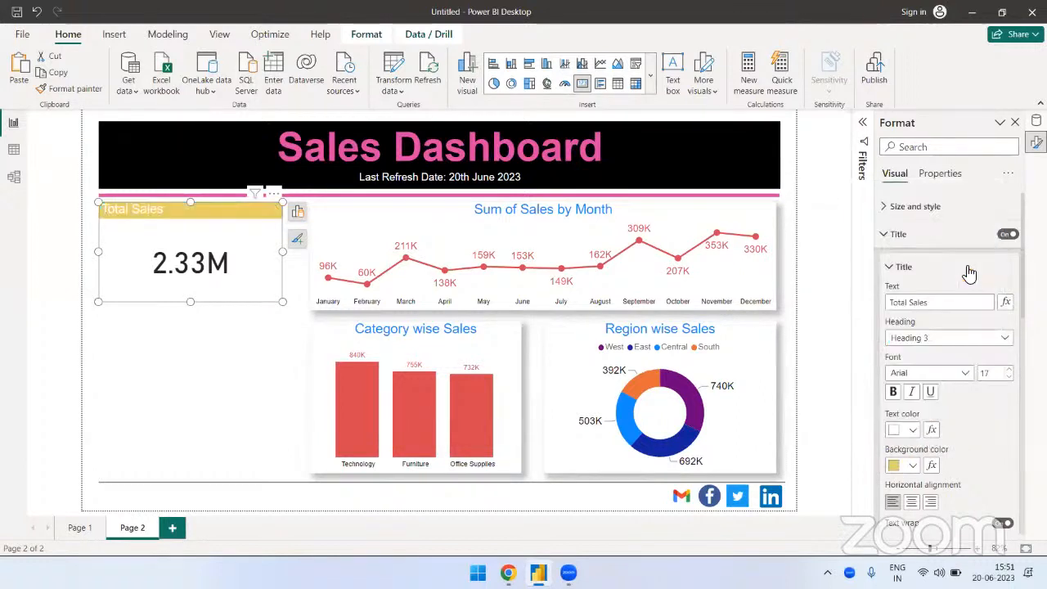
pyautogui.click(913, 429)
pyautogui.click(833, 216)
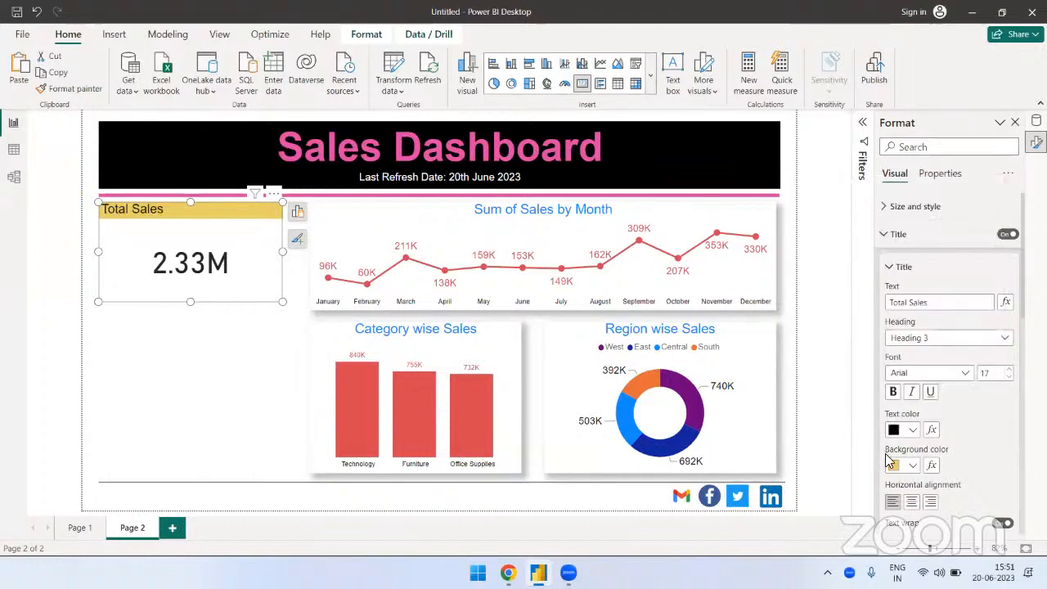
# Step: Restore the Total Sales title's light blue theme background and white text
pyautogui.click(913, 464)
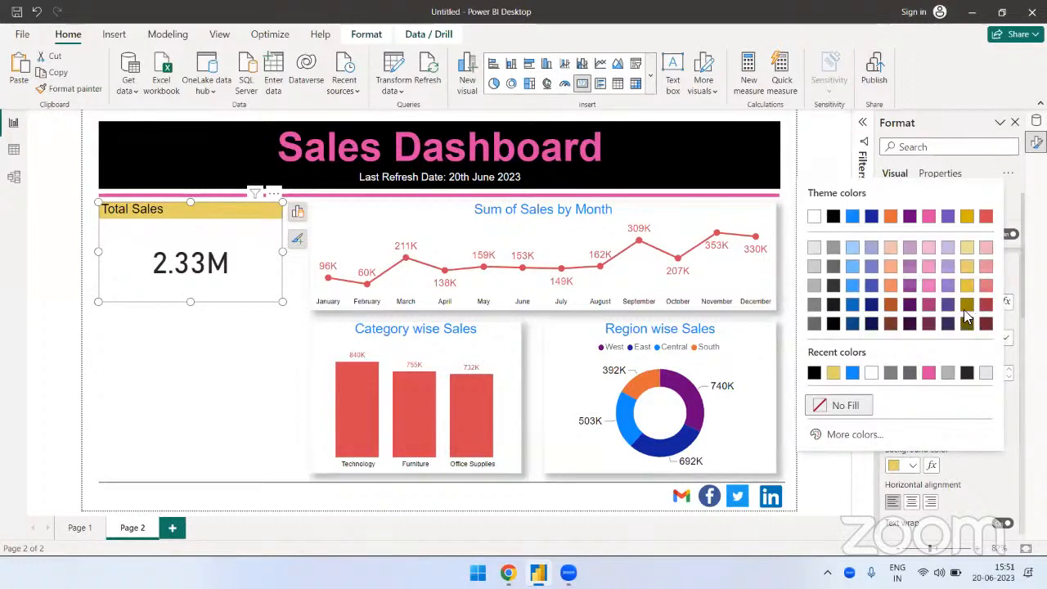
pyautogui.click(851, 219)
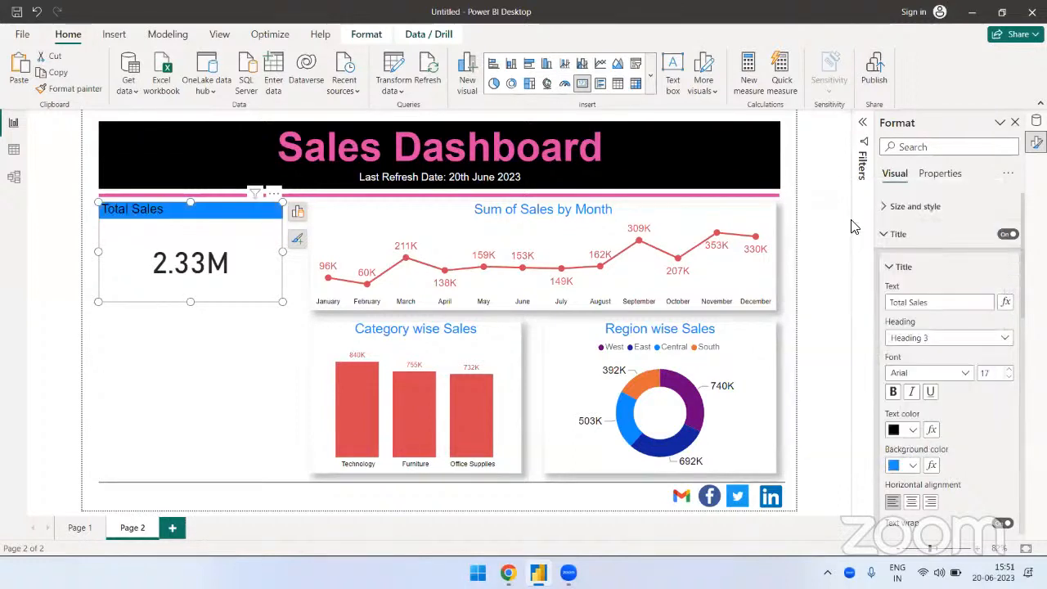
pyautogui.click(912, 430)
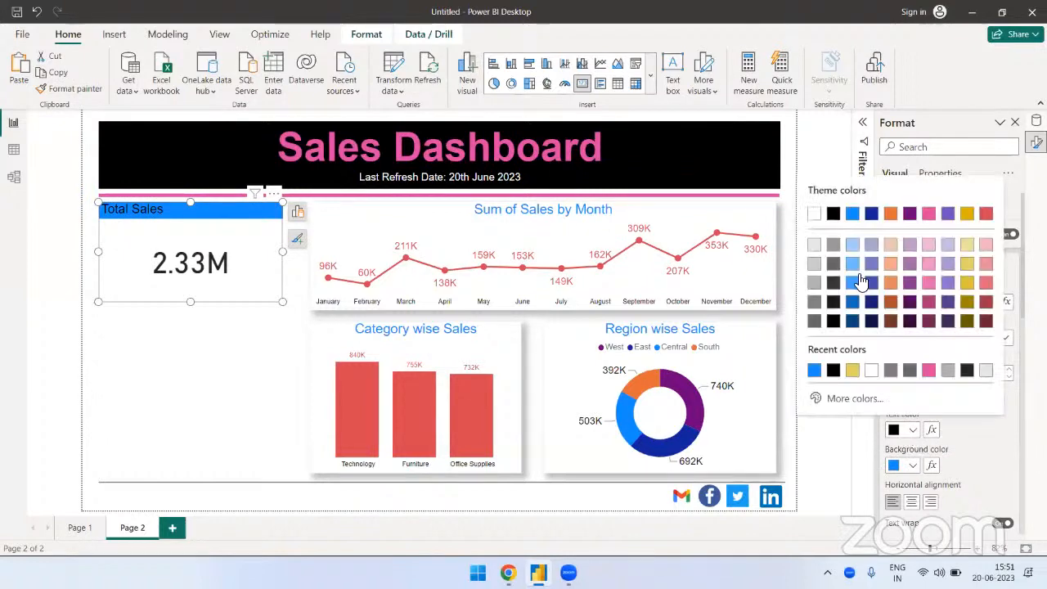
pyautogui.click(815, 214)
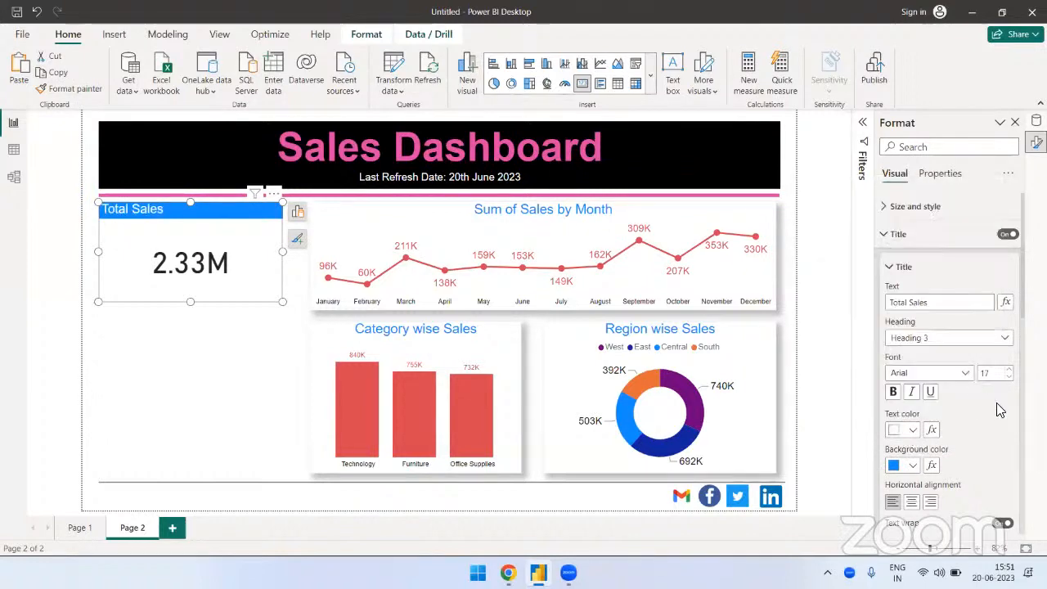
# Step: Set the card's callout value font to Arial and show it in thousands with 0 decimal places
pyautogui.click(898, 235)
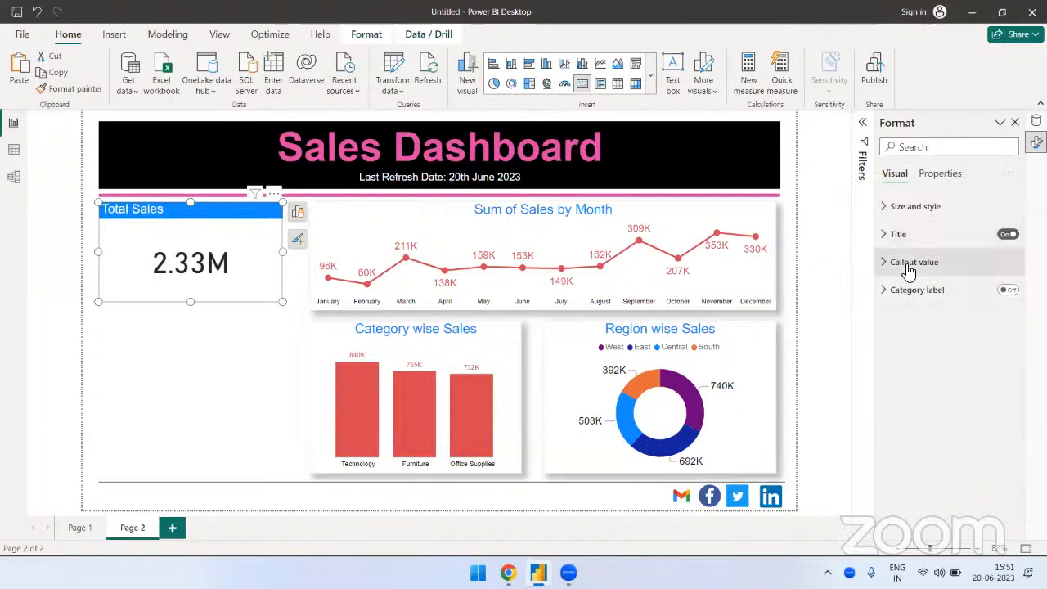
pyautogui.click(906, 262)
pyautogui.click(932, 308)
pyautogui.click(932, 327)
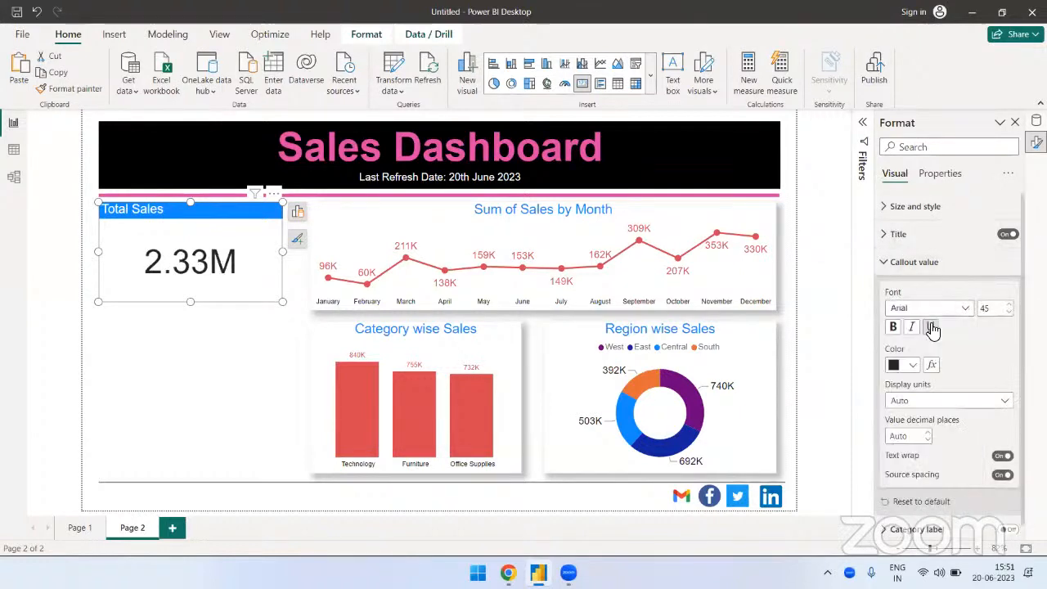
pyautogui.click(921, 401)
pyautogui.click(919, 451)
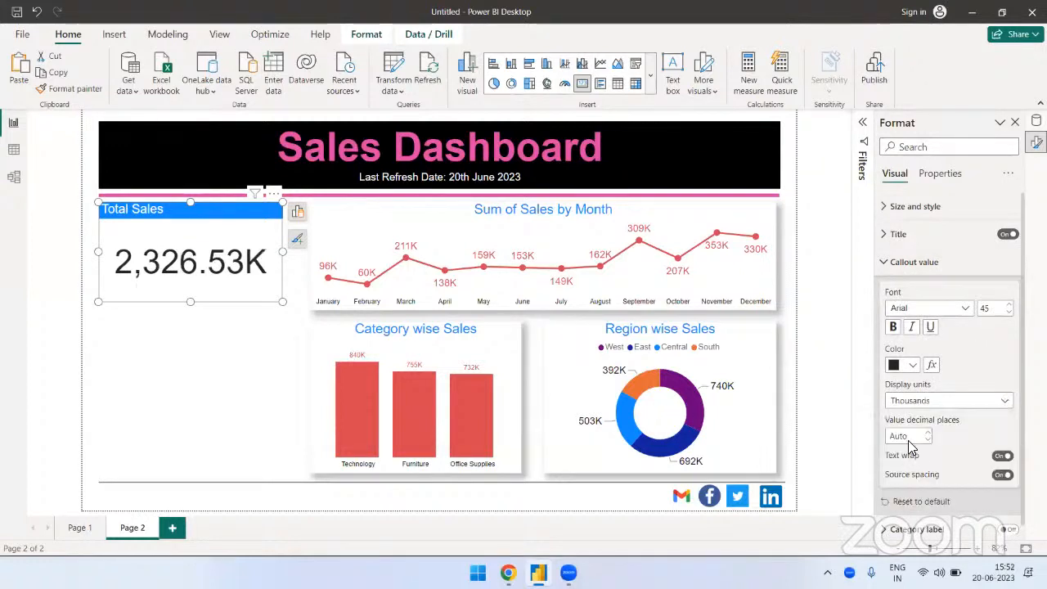
pyautogui.write('0')
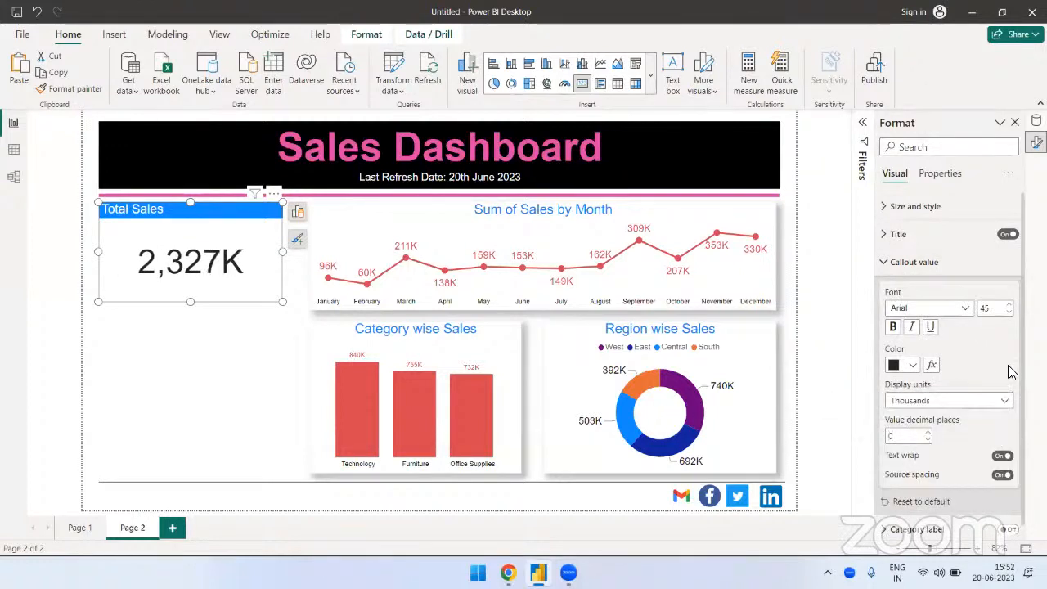
# Step: Color the callout value the same light blue as the title background and center the Total Sales title
pyautogui.click(913, 365)
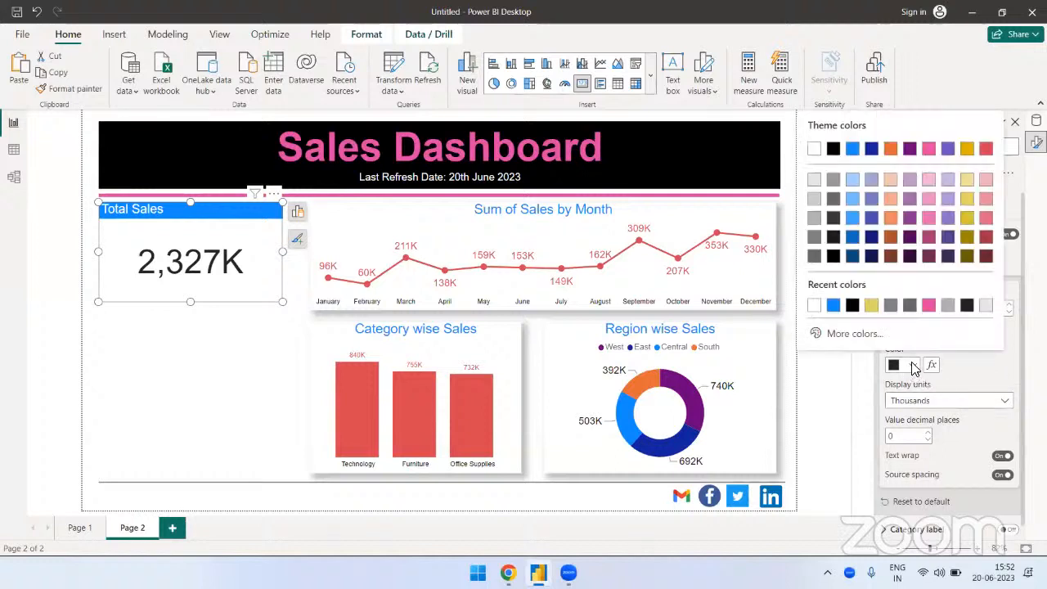
pyautogui.click(834, 305)
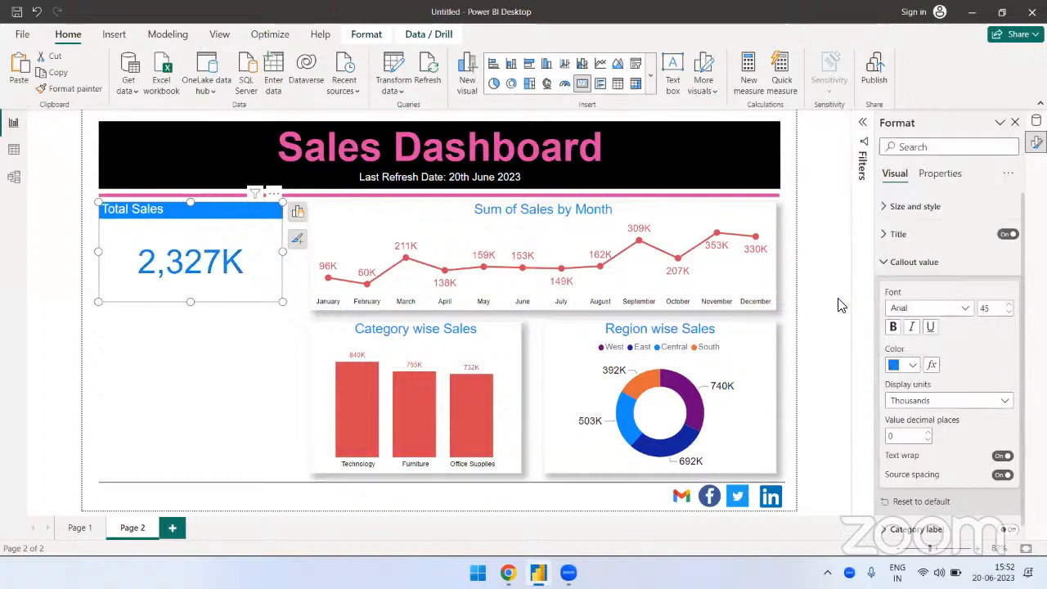
pyautogui.click(897, 261)
pyautogui.click(901, 235)
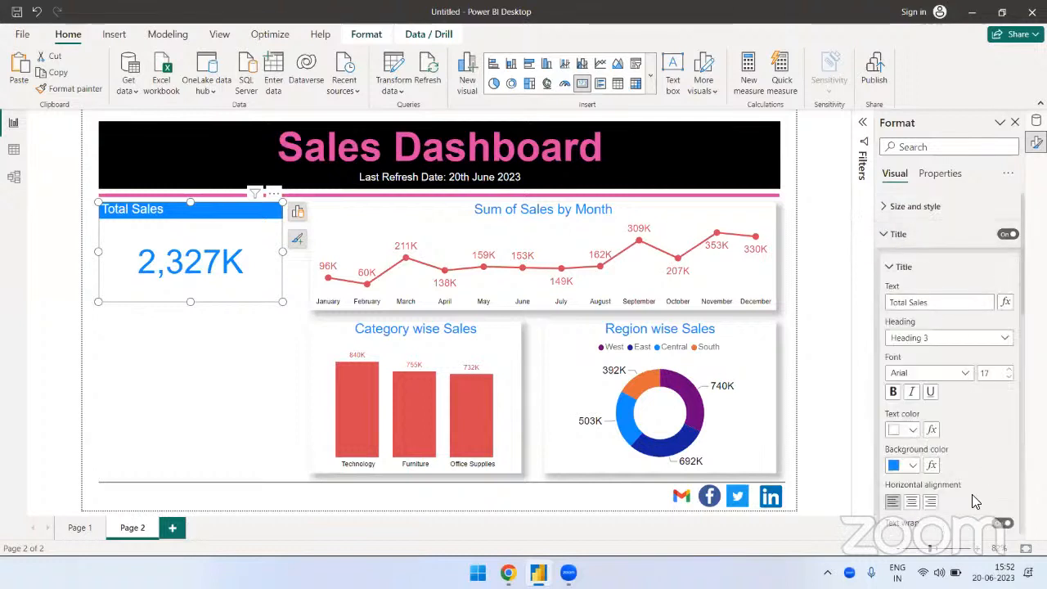
pyautogui.click(911, 501)
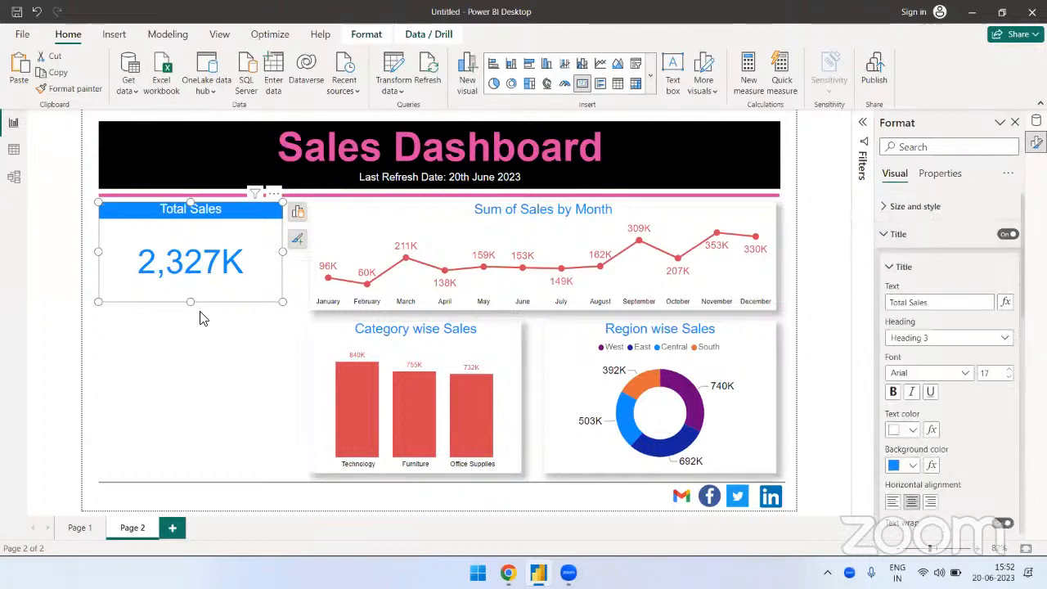
pyautogui.click(219, 377)
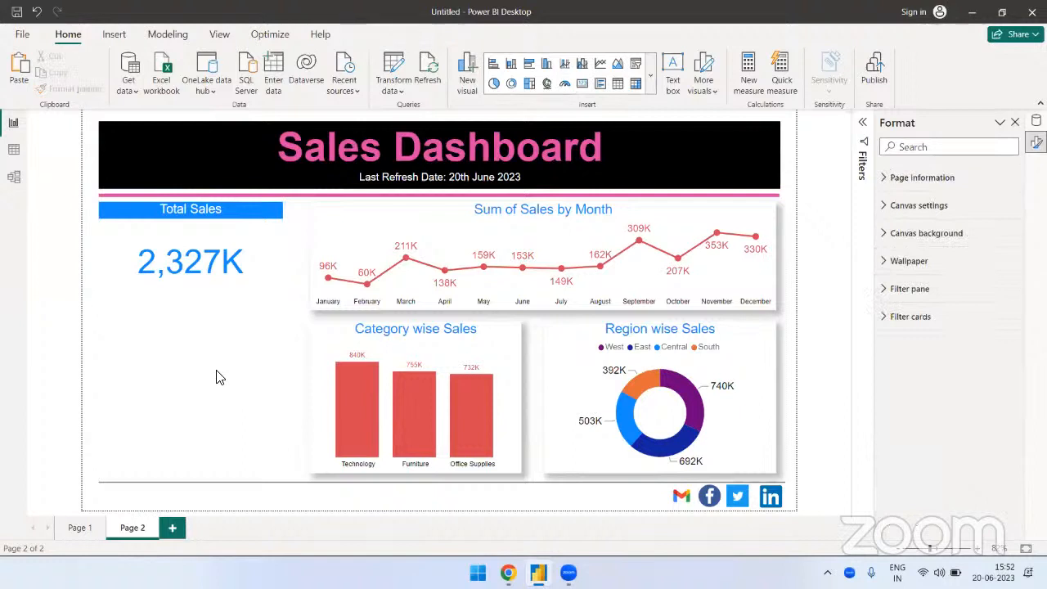
# Step: Shrink the Total Sales card to about 251 wide and 135 high
pyautogui.click(255, 270)
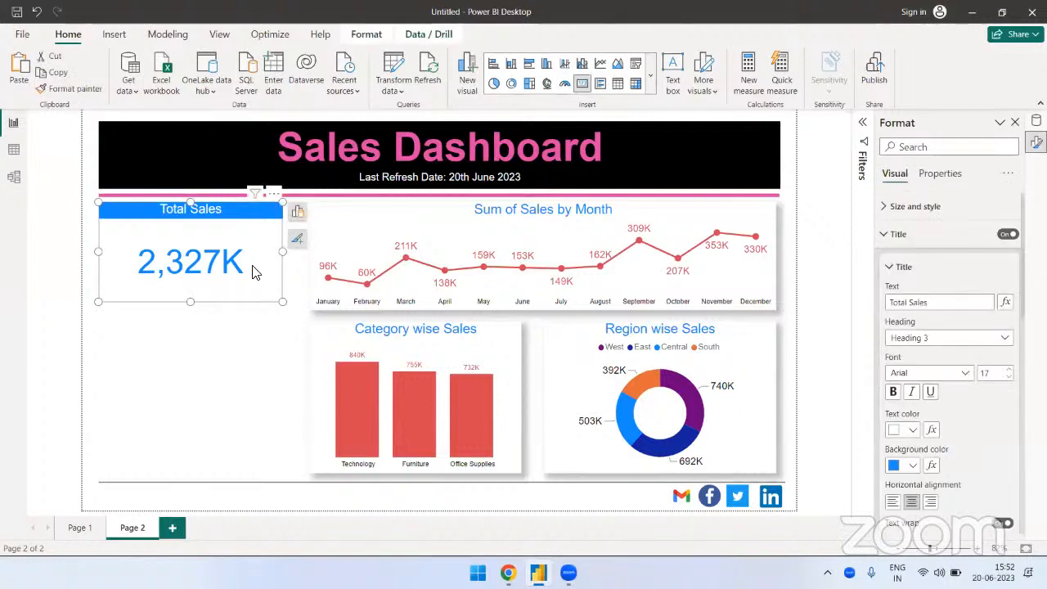
pyautogui.moveTo(190, 304); pyautogui.dragTo(190, 278)
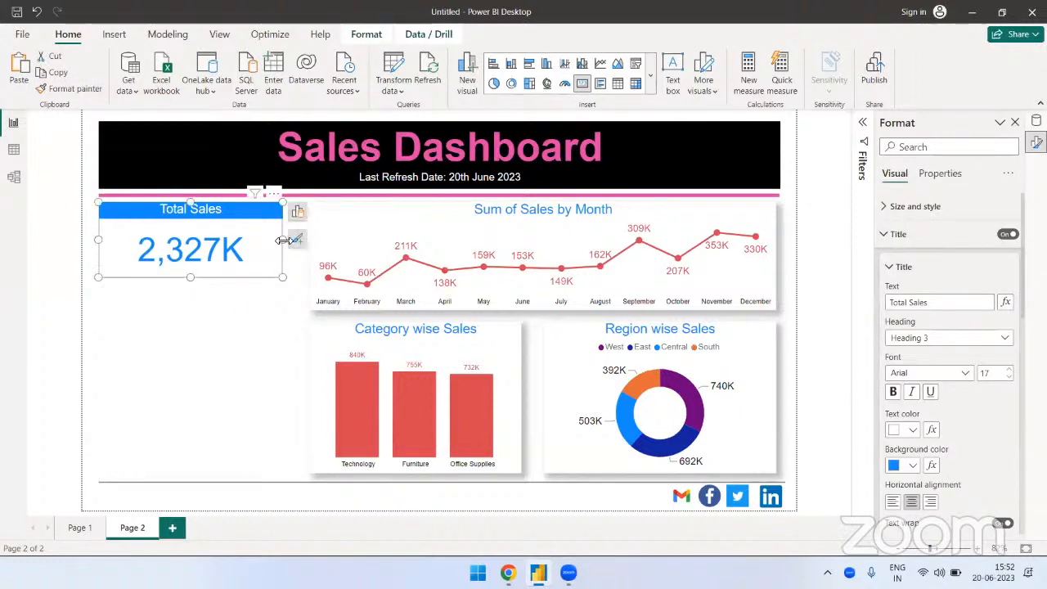
pyautogui.moveTo(282, 240); pyautogui.dragTo(239, 246)
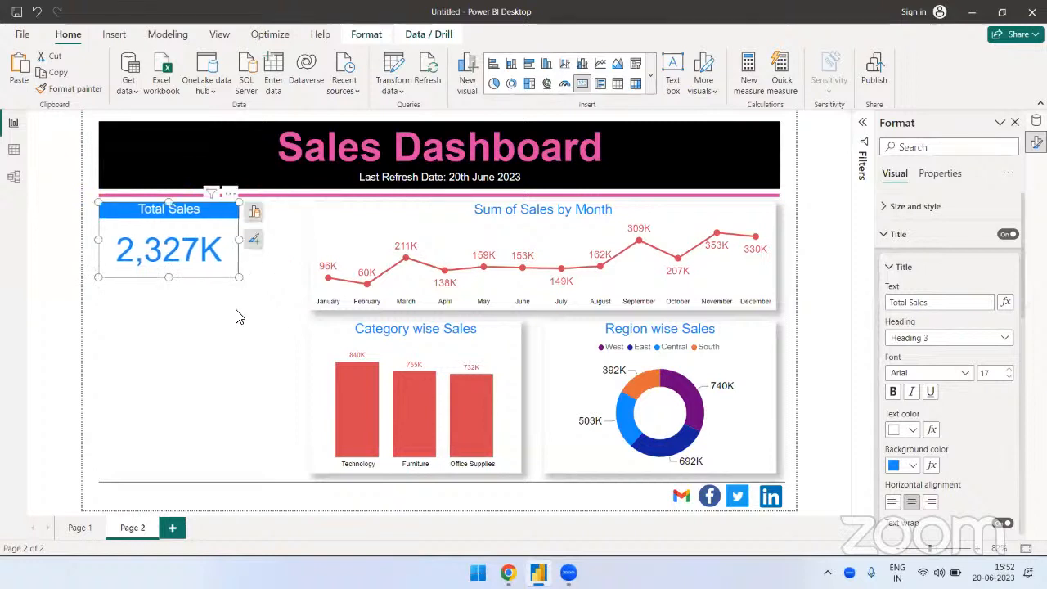
# Step: Turn on the Total Sales card's visual border with 30 px rounded corners
pyautogui.click(900, 208)
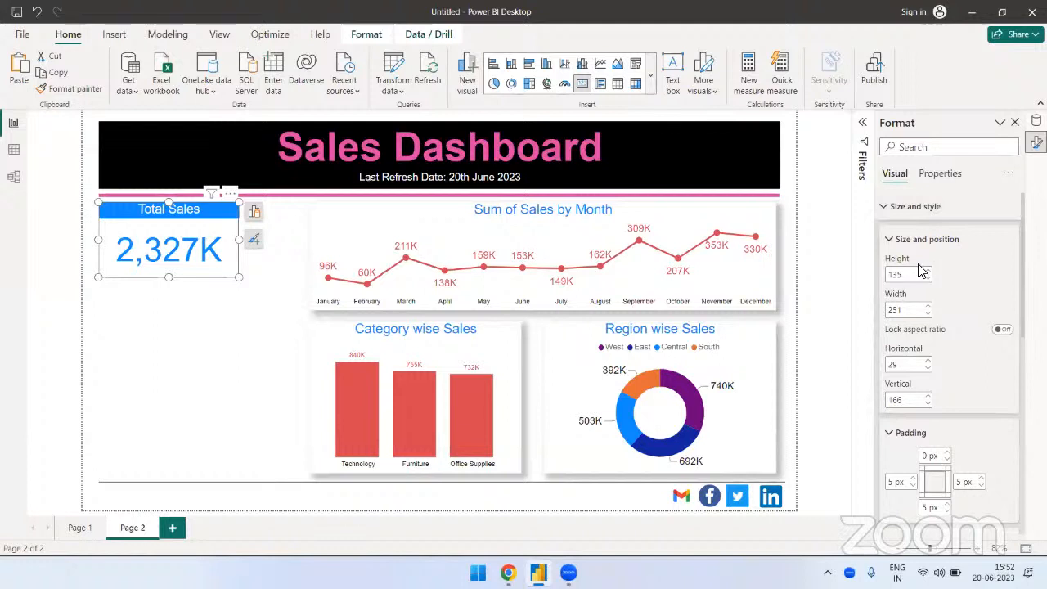
pyautogui.click(1003, 337)
pyautogui.moveTo(929, 412); pyautogui.dragTo(981, 412)
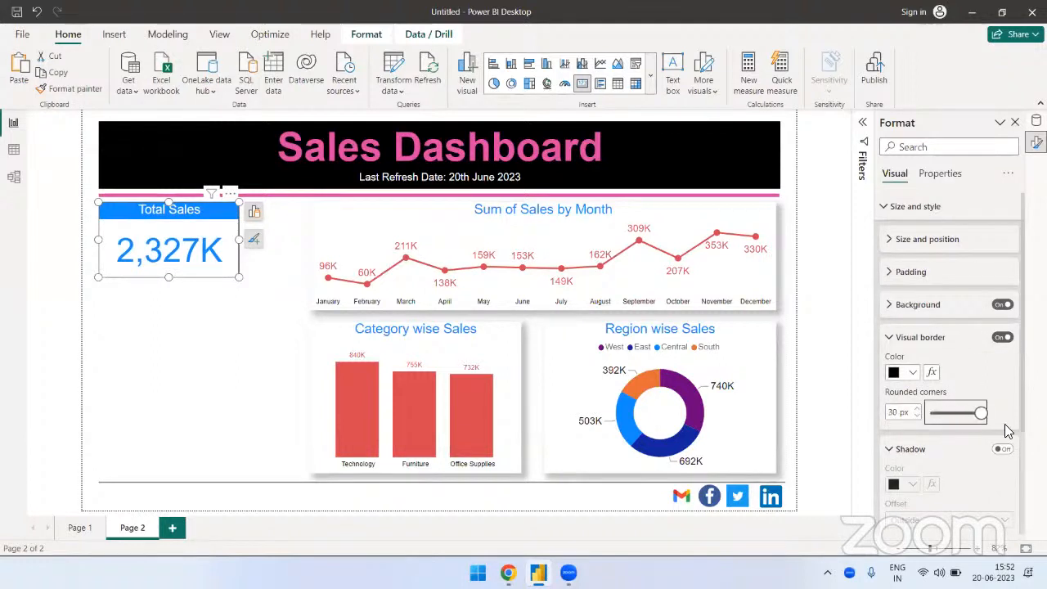
pyautogui.click(242, 342)
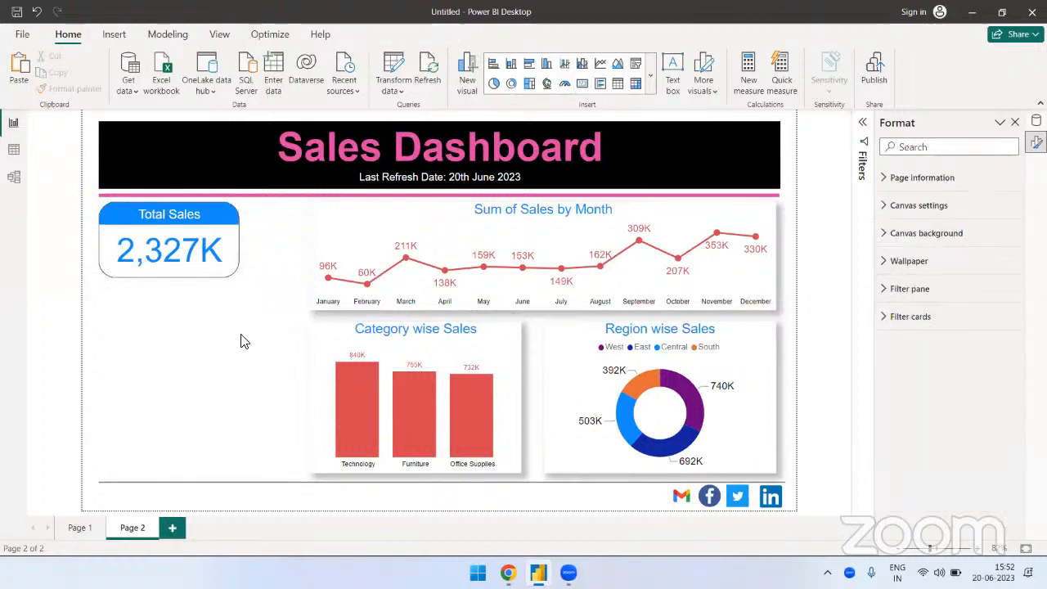
# Step: Enlarge the rounded Total Sales card slightly in height and width
pyautogui.click(211, 256)
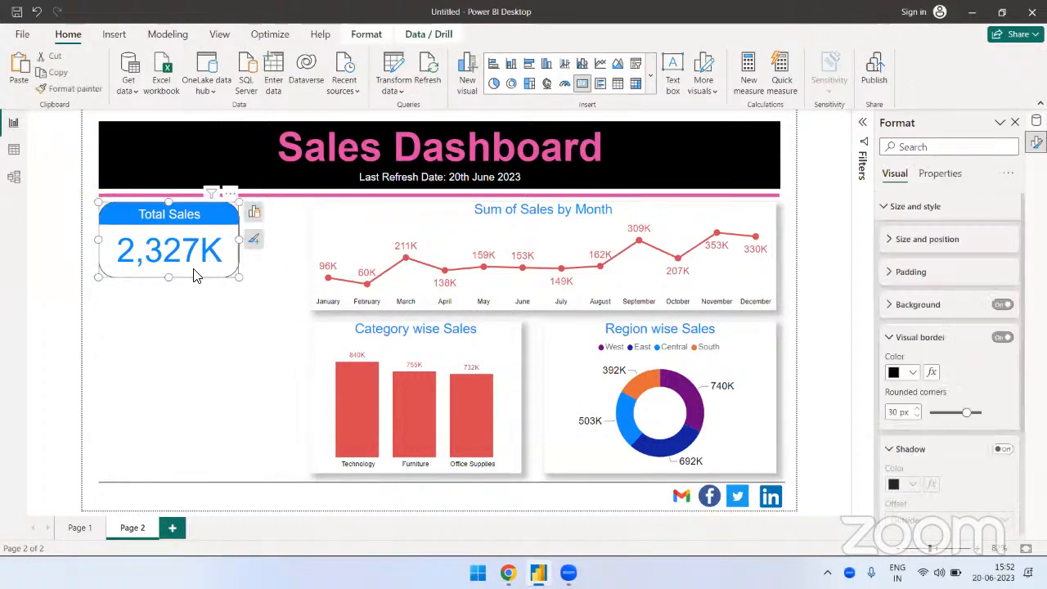
pyautogui.moveTo(170, 278); pyautogui.dragTo(170, 292)
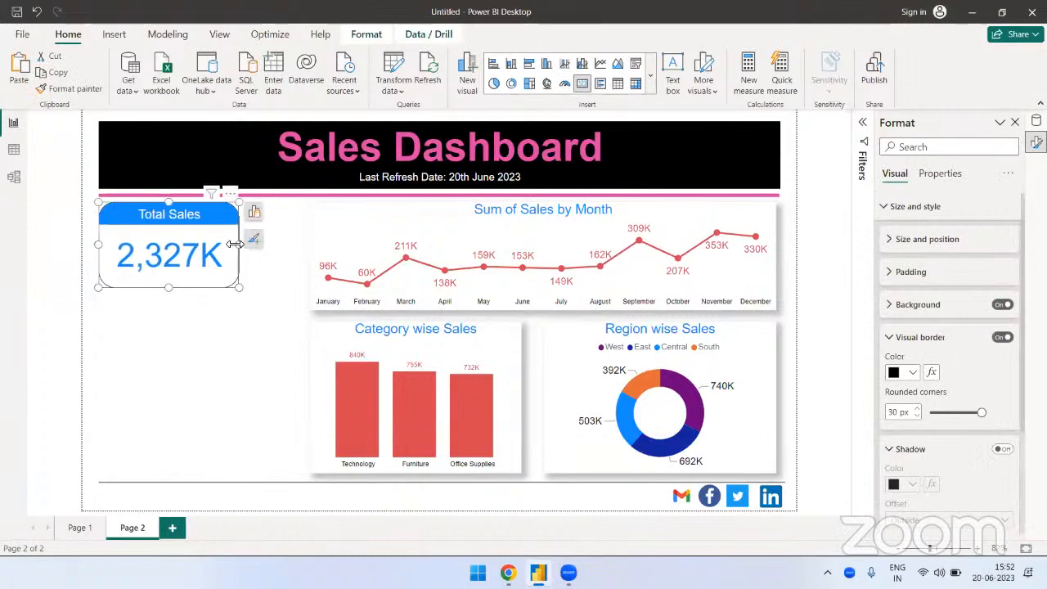
pyautogui.moveTo(243, 244); pyautogui.dragTo(252, 242)
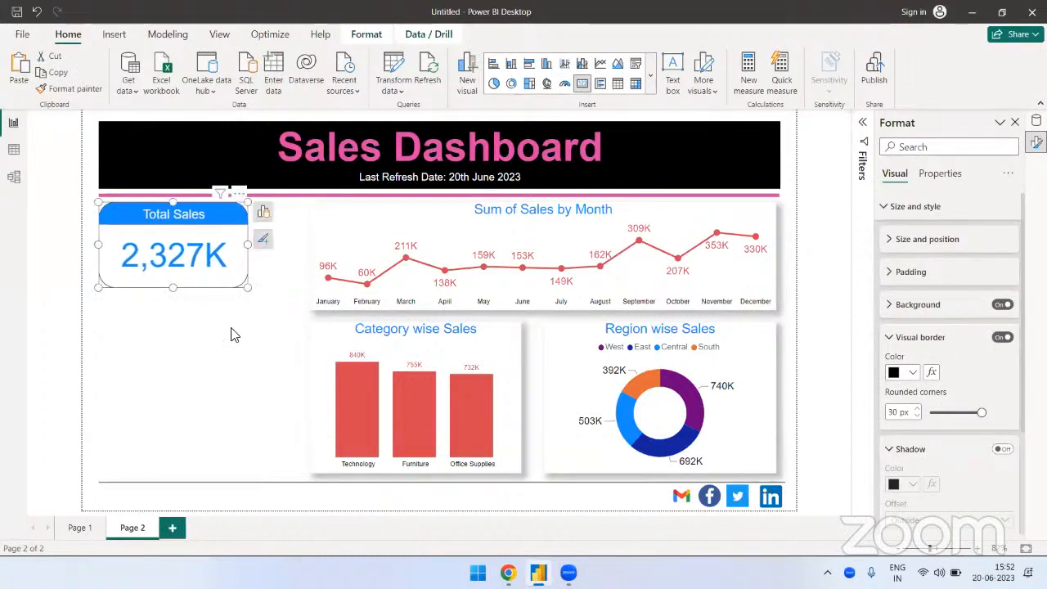
pyautogui.click(231, 334)
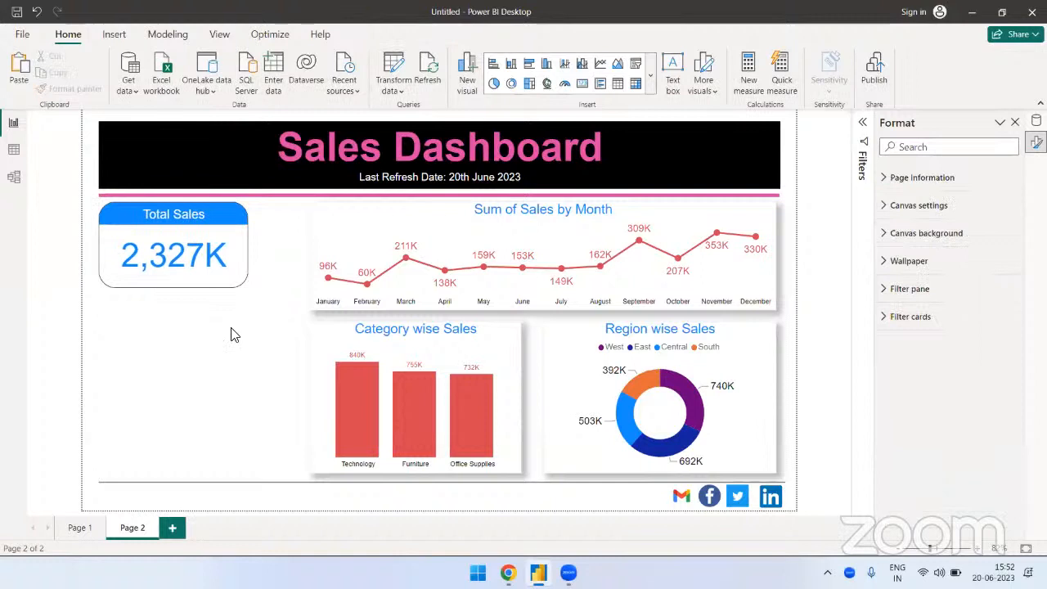
# Step: Set the Total Sales card border's rounded corners to 0 px
pyautogui.click(218, 250)
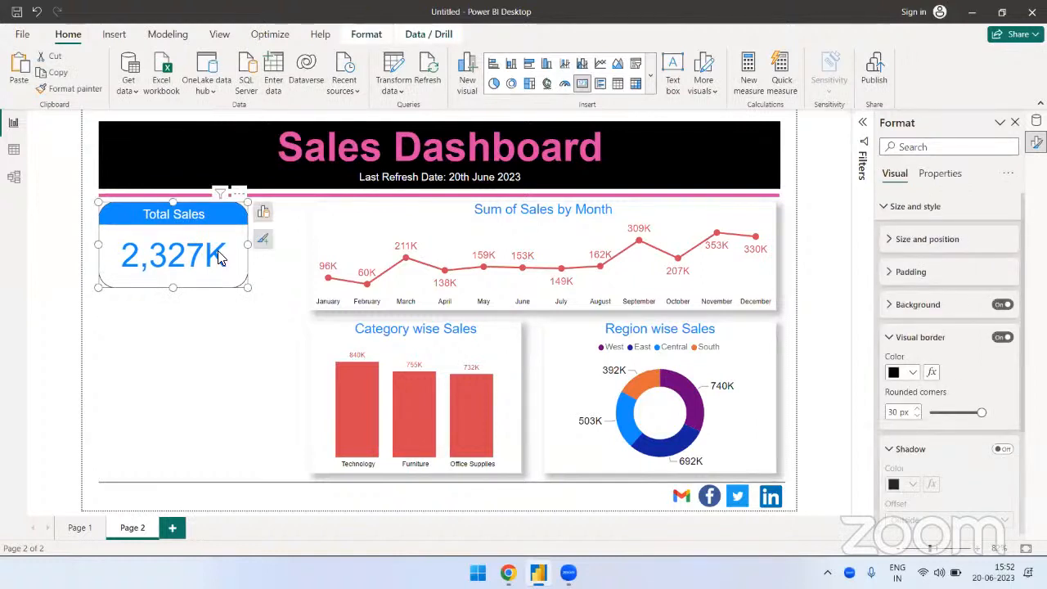
pyautogui.moveTo(980, 414); pyautogui.dragTo(918, 413)
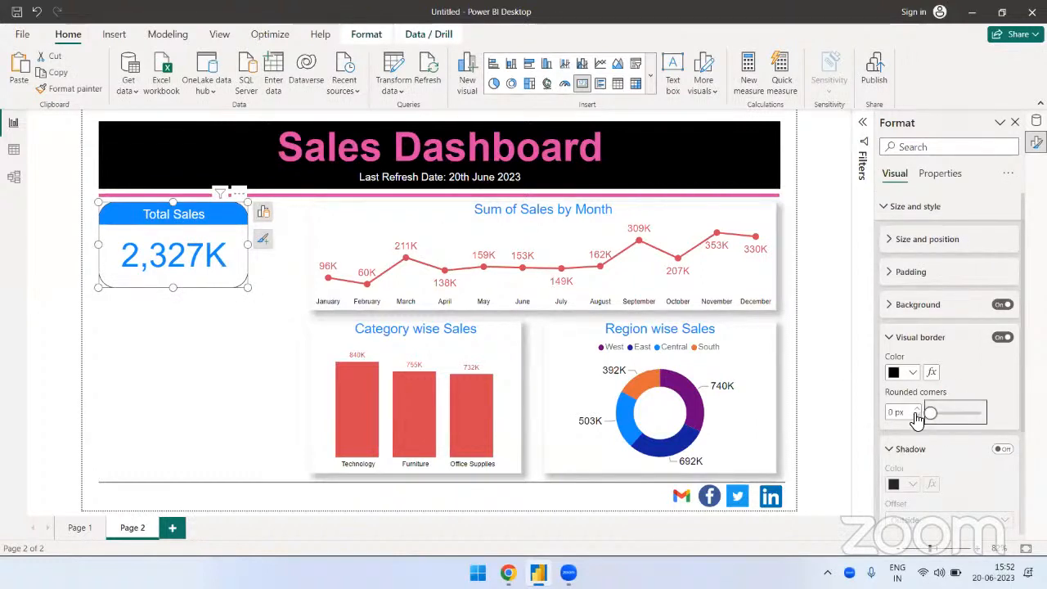
pyautogui.click(262, 350)
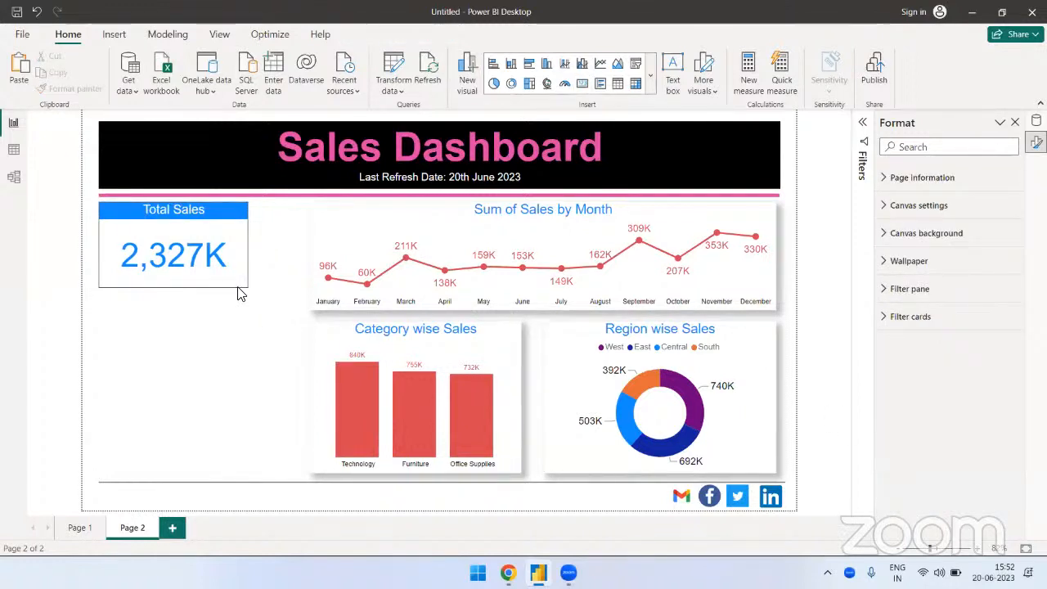
# Step: Reduce the Total Sales card's height and width so it fits closely around its value
pyautogui.click(198, 278)
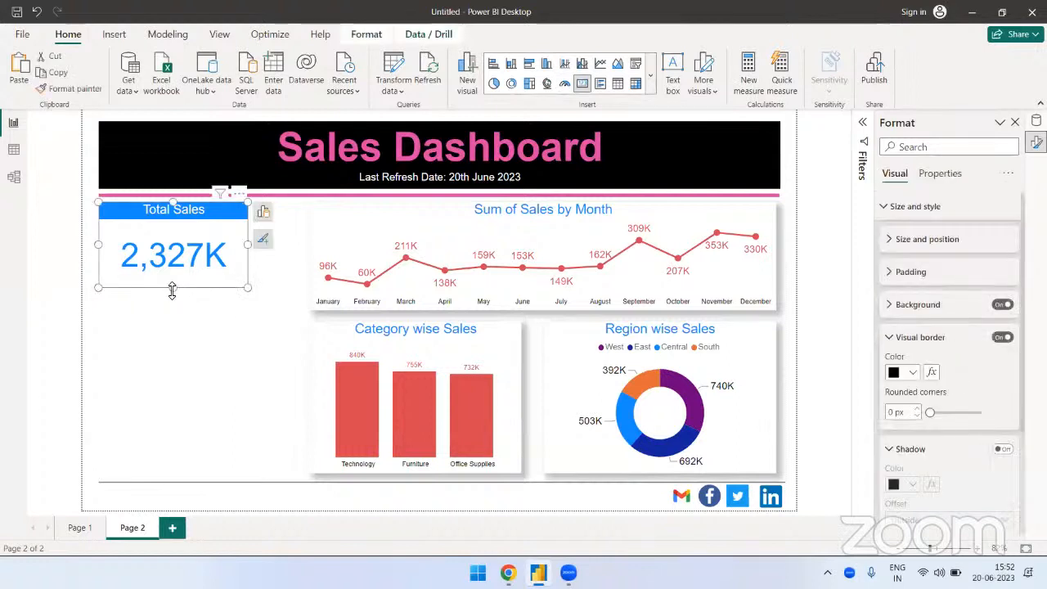
pyautogui.moveTo(179, 285); pyautogui.dragTo(176, 274)
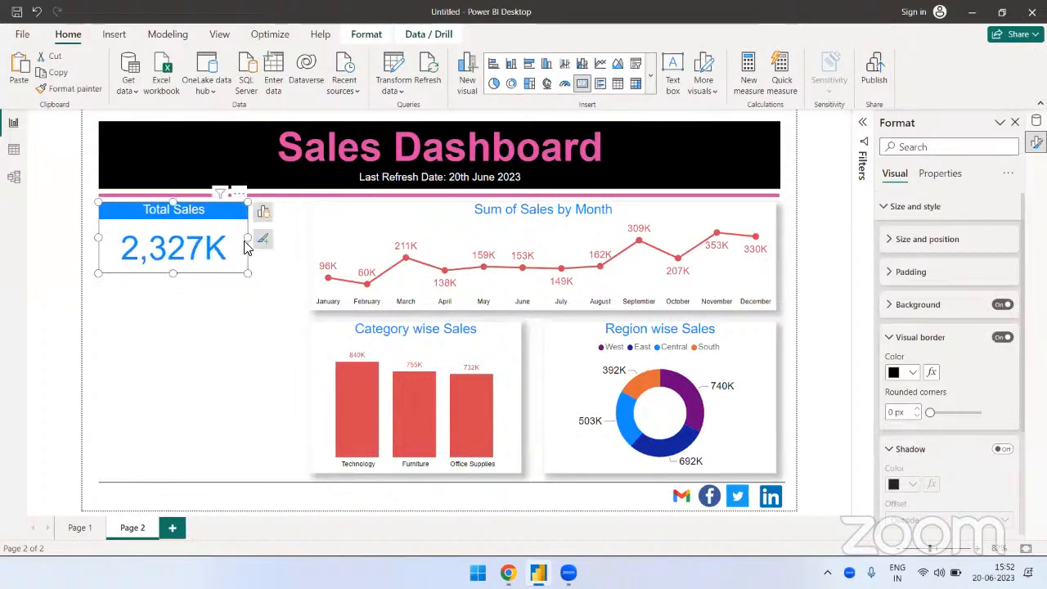
pyautogui.moveTo(255, 236); pyautogui.dragTo(227, 237)
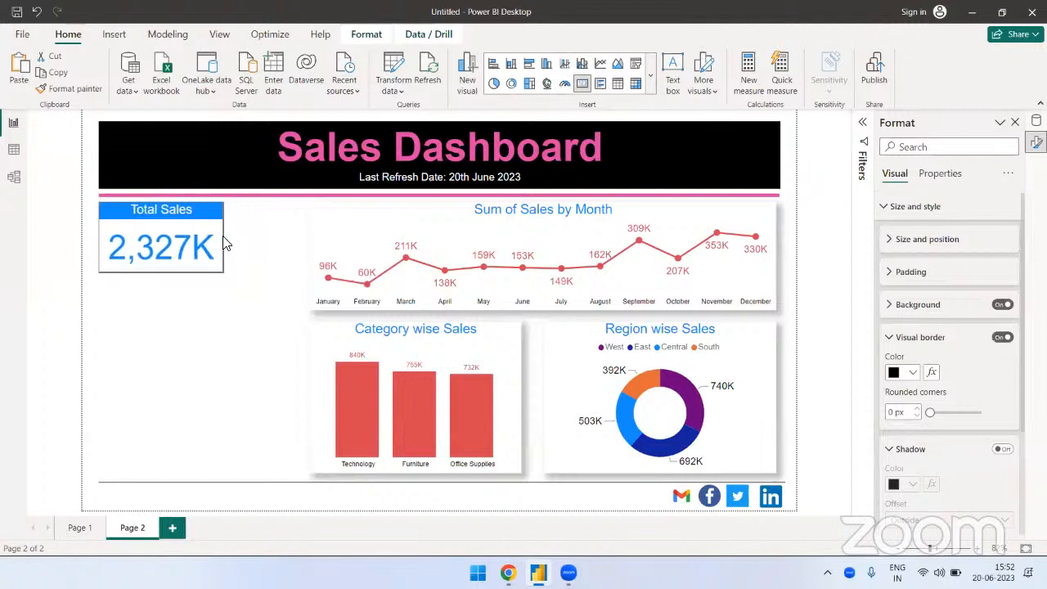
pyautogui.click(251, 320)
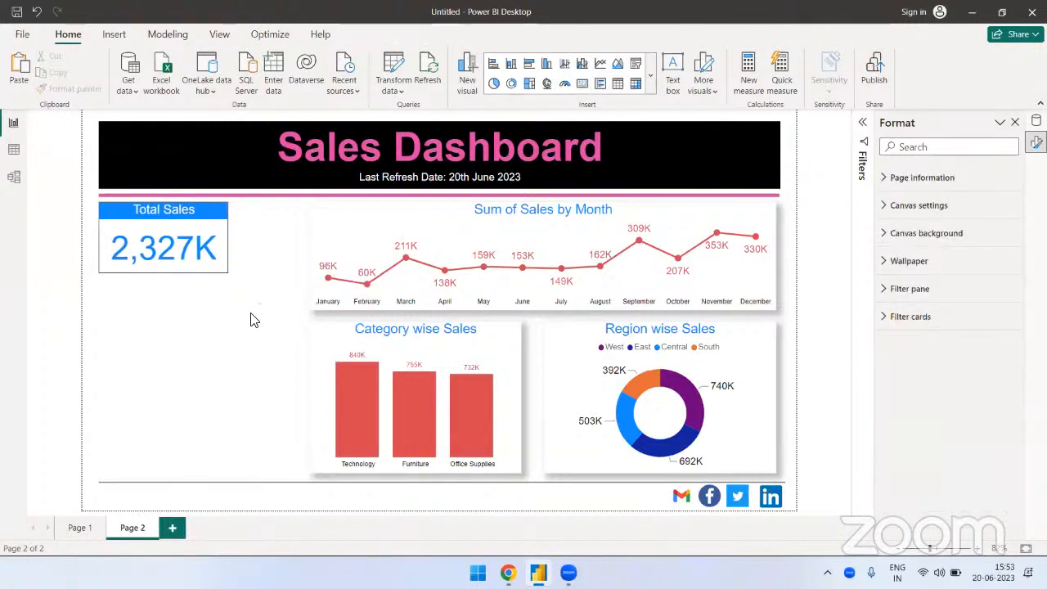
# Step: Turn on the shadow for the Total Sales card
pyautogui.click(214, 266)
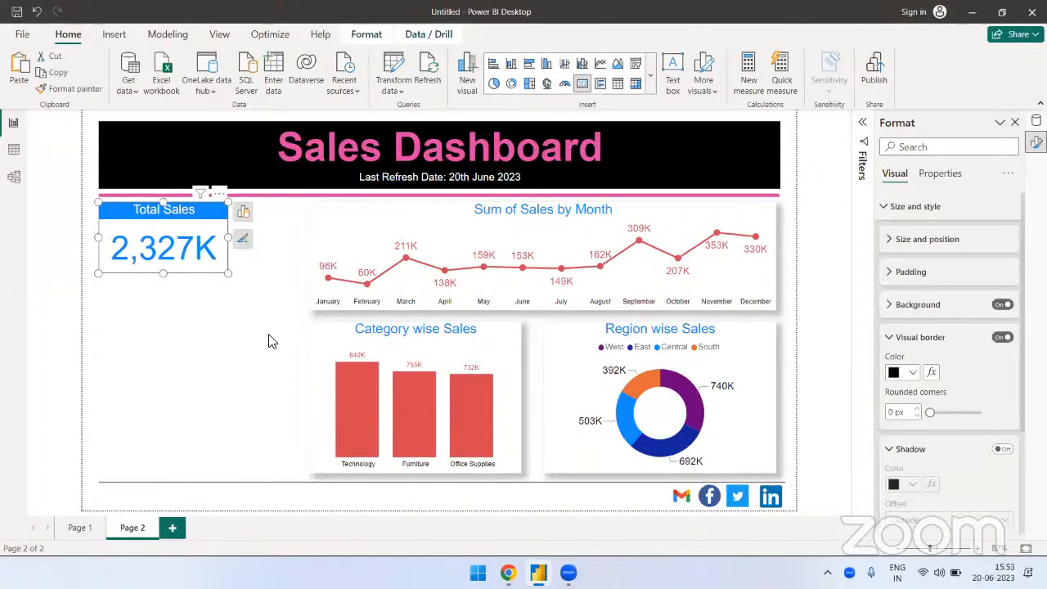
pyautogui.click(922, 352)
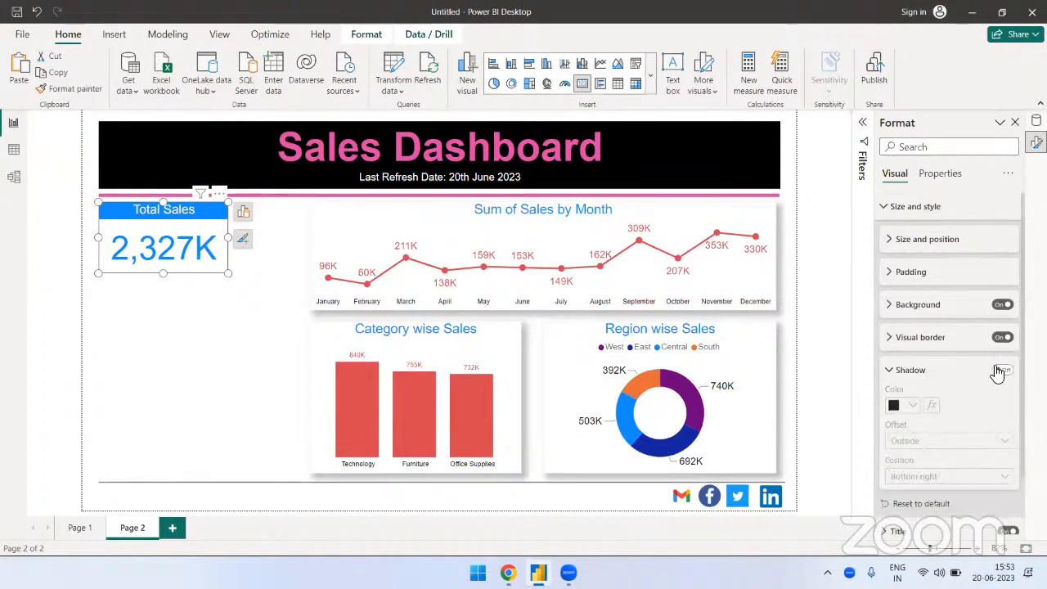
pyautogui.click(1003, 370)
pyautogui.click(248, 303)
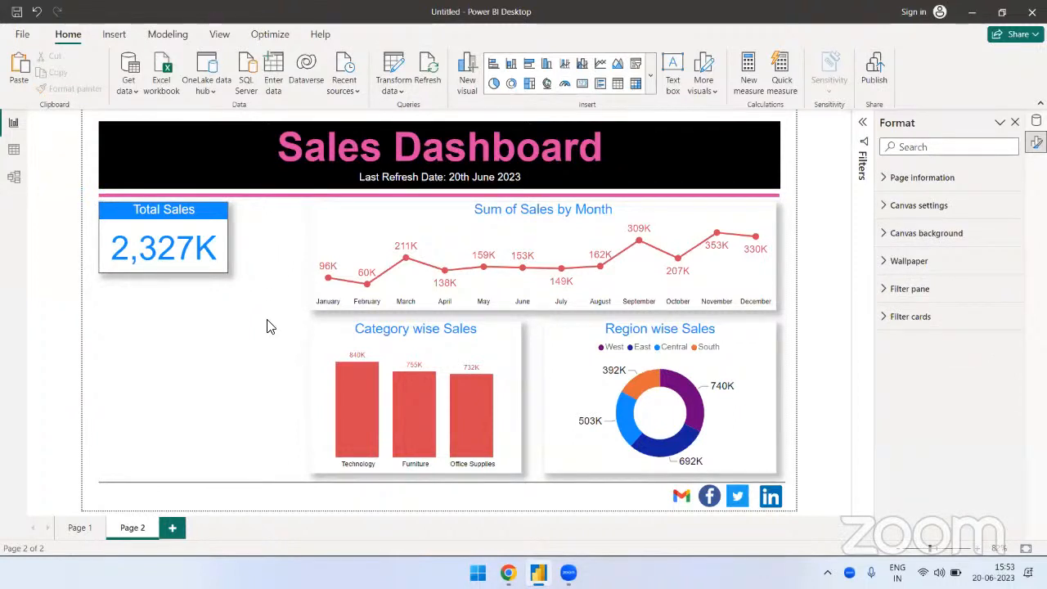
# Step: Turn off the Total Sales card's visual border and compare its style settings with the monthly sales line chart
pyautogui.click(219, 246)
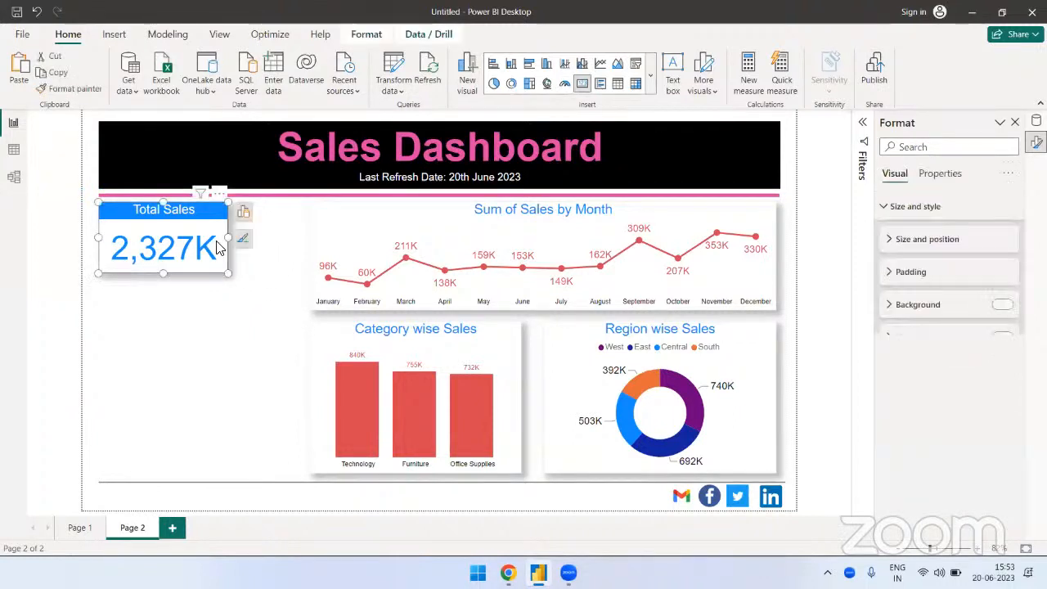
pyautogui.click(1002, 337)
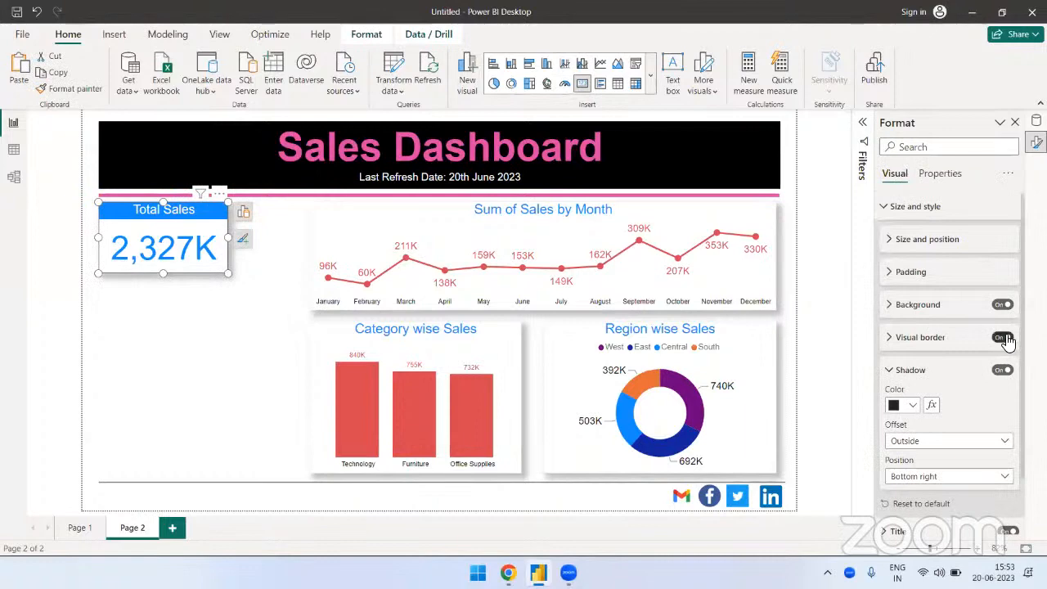
pyautogui.click(229, 362)
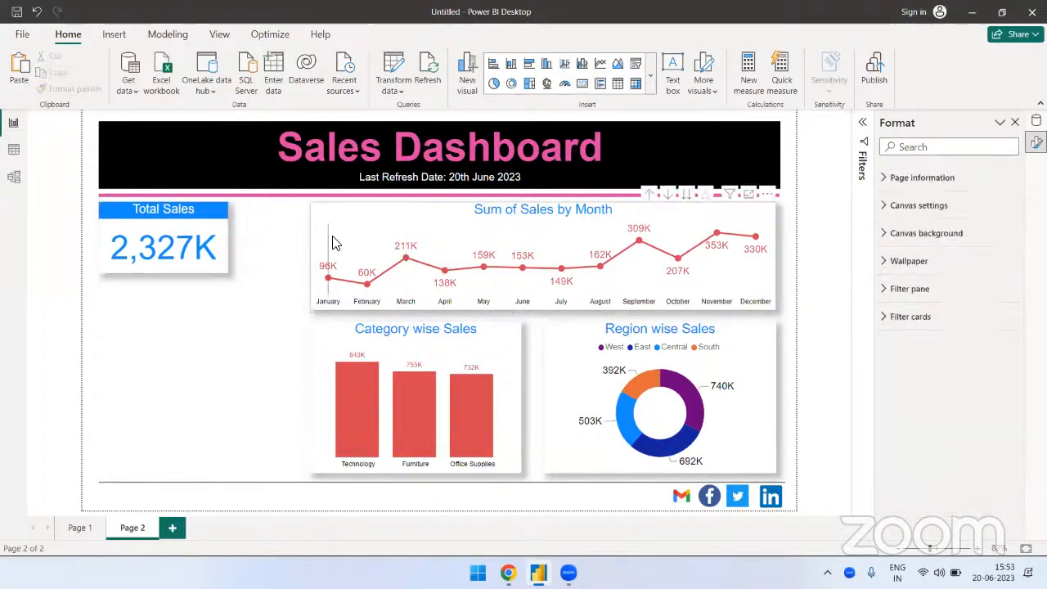
pyautogui.click(769, 235)
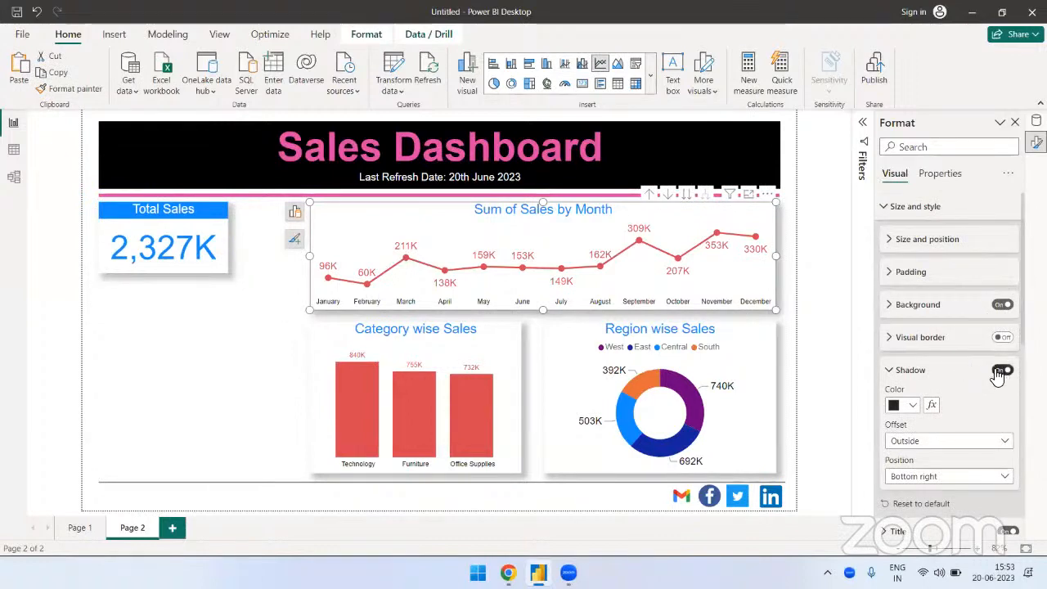
pyautogui.click(223, 351)
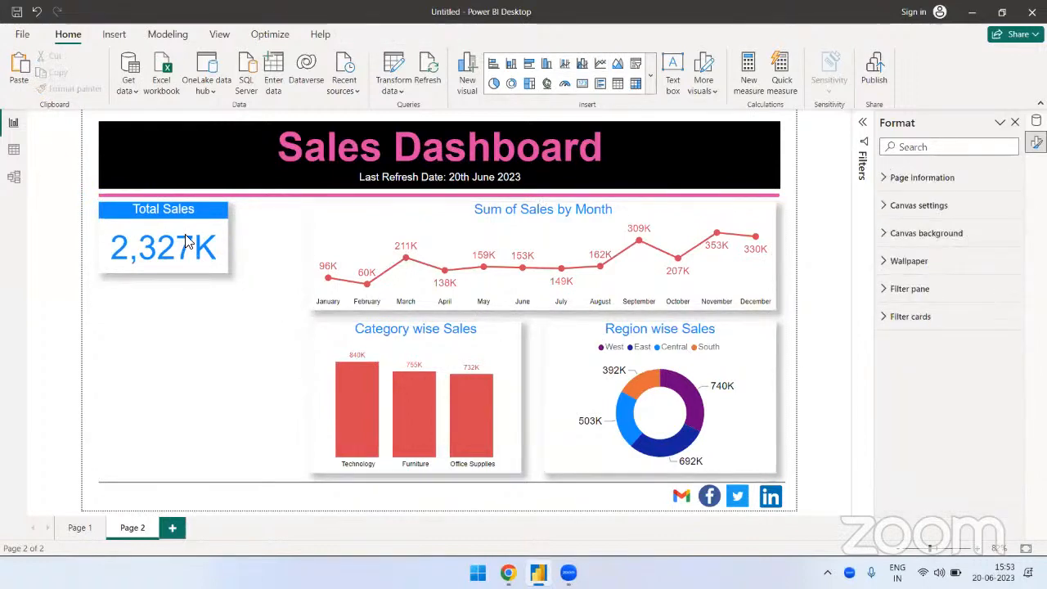
# Step: Duplicate the Total Sales card and place the copy directly below it, aligned with its edges
pyautogui.click(183, 227)
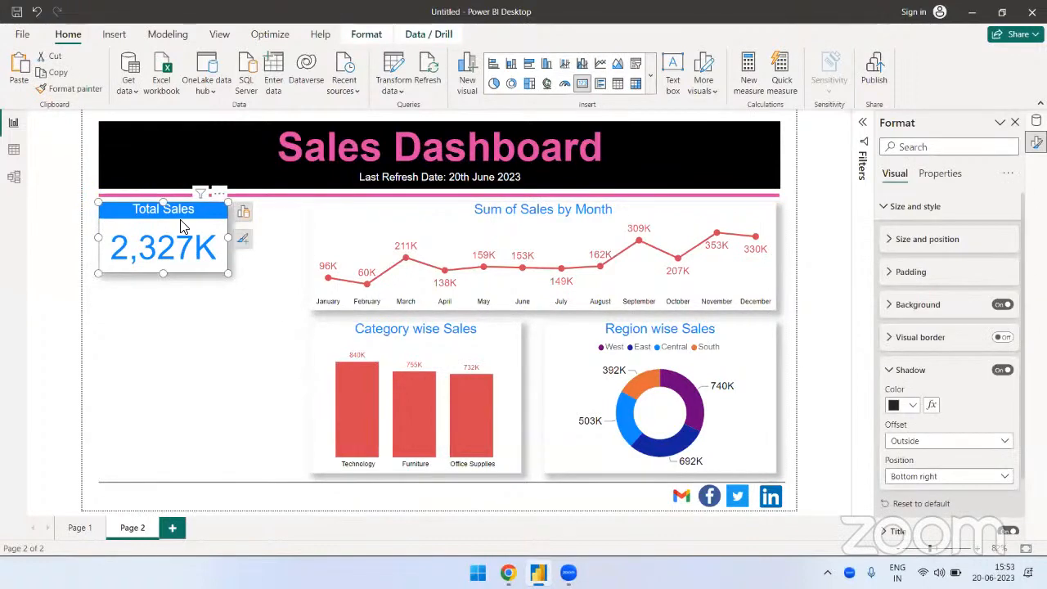
pyautogui.hotkey('ctrl', 'c')
pyautogui.hotkey('ctrl', 'v')
pyautogui.moveTo(196, 245); pyautogui.dragTo(219, 297)
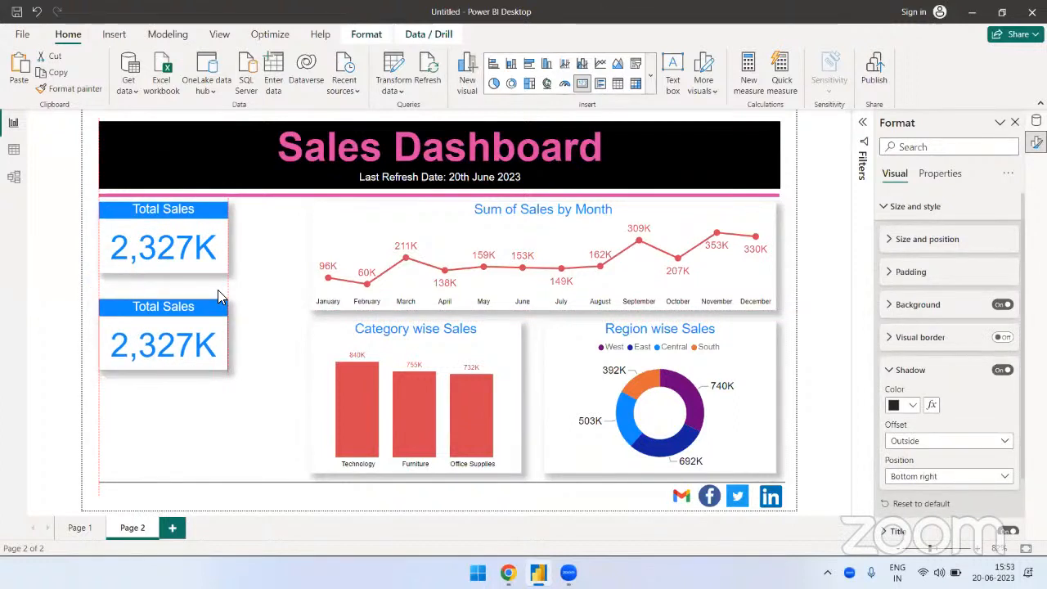
# Step: Replace the Sales field with Profit in the duplicated card
pyautogui.click(1036, 120)
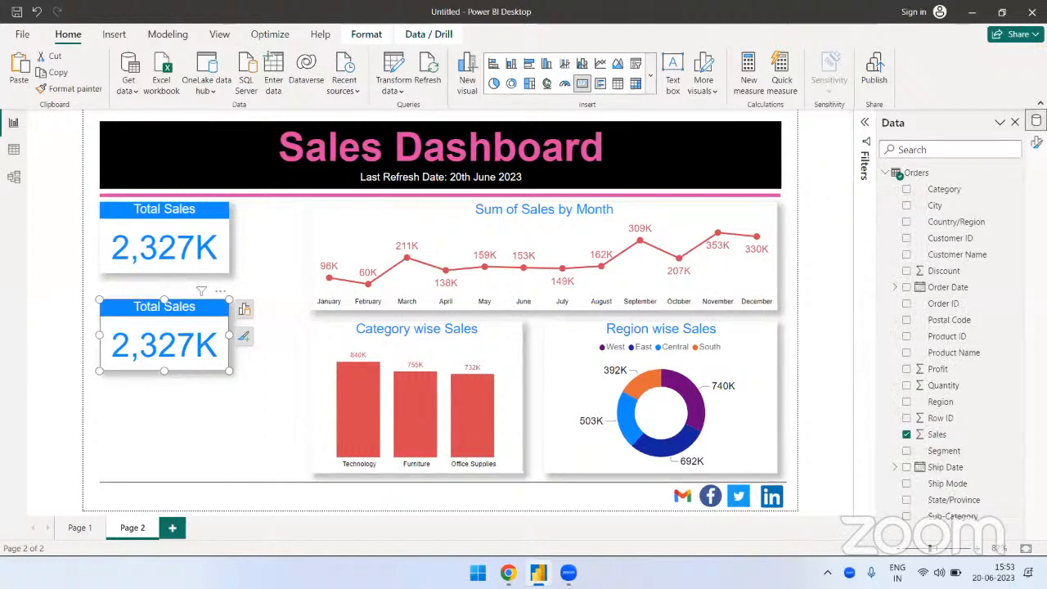
pyautogui.click(906, 434)
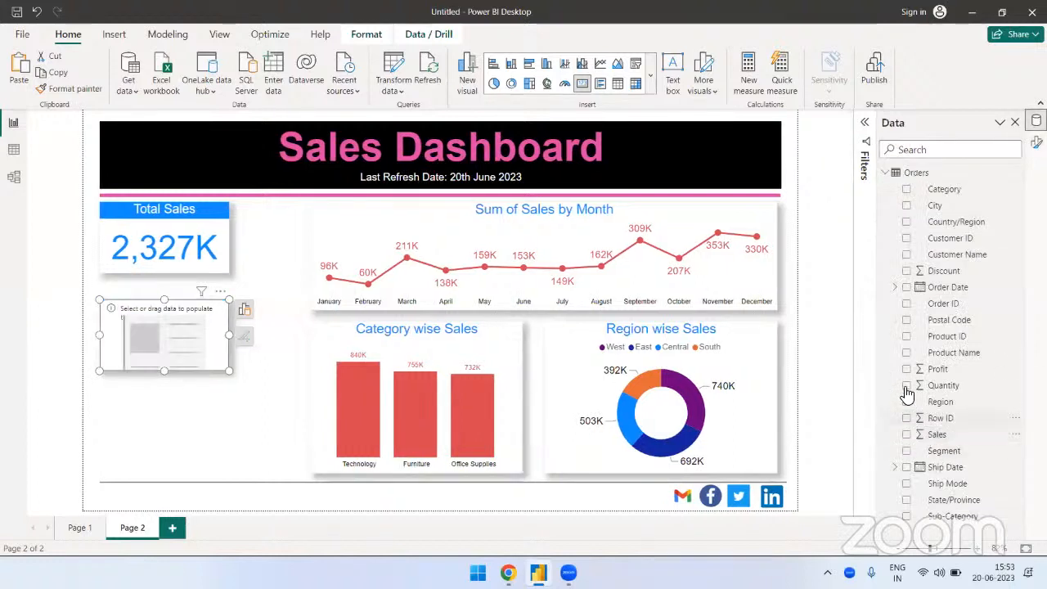
pyautogui.click(906, 369)
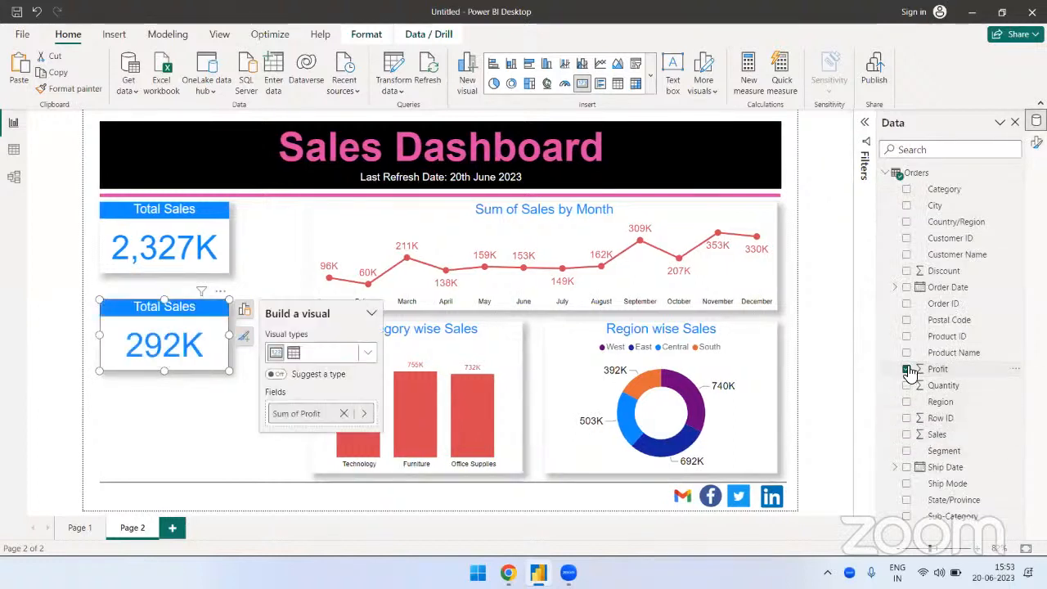
# Step: Change the second card's title text to Total Profit
pyautogui.click(1035, 143)
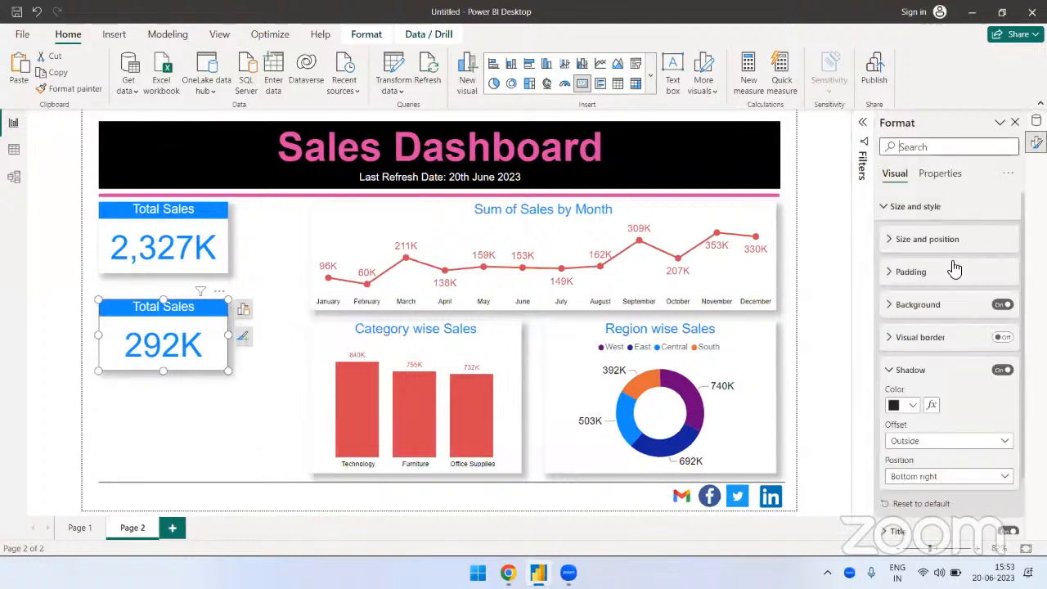
pyautogui.click(915, 210)
pyautogui.click(909, 235)
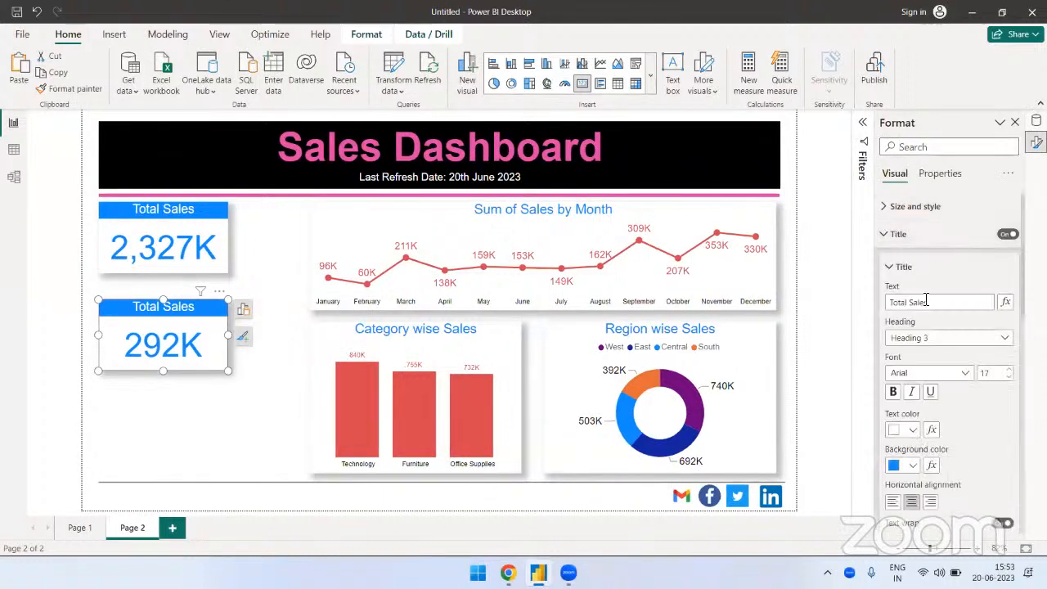
pyautogui.doubleClick(925, 302)
pyautogui.write('Profit')
pyautogui.click(265, 431)
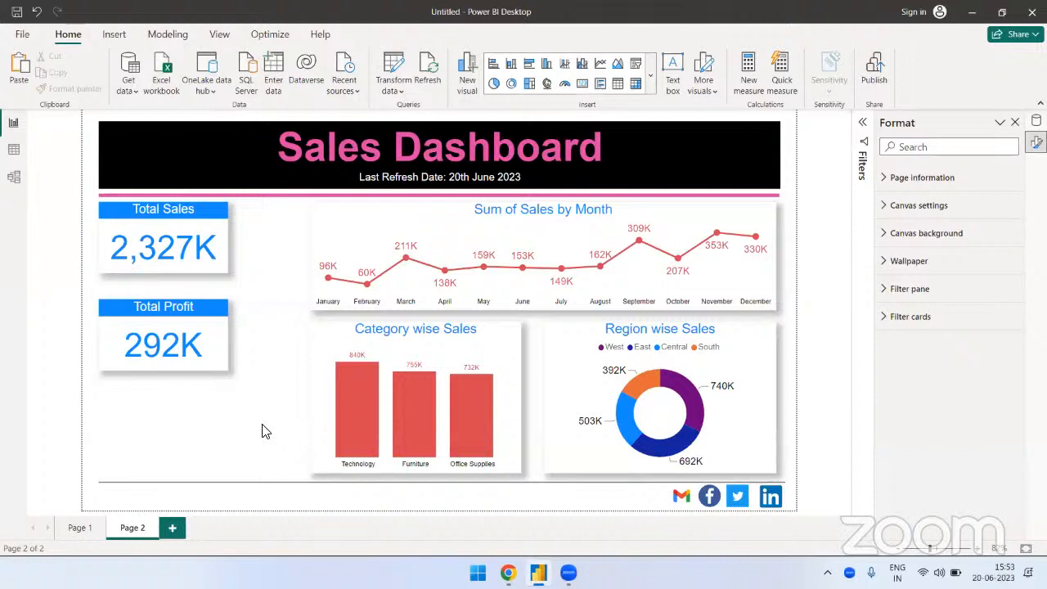
# Step: Duplicate the Total Profit card and align the copy beneath it, above the footer line
pyautogui.click(219, 319)
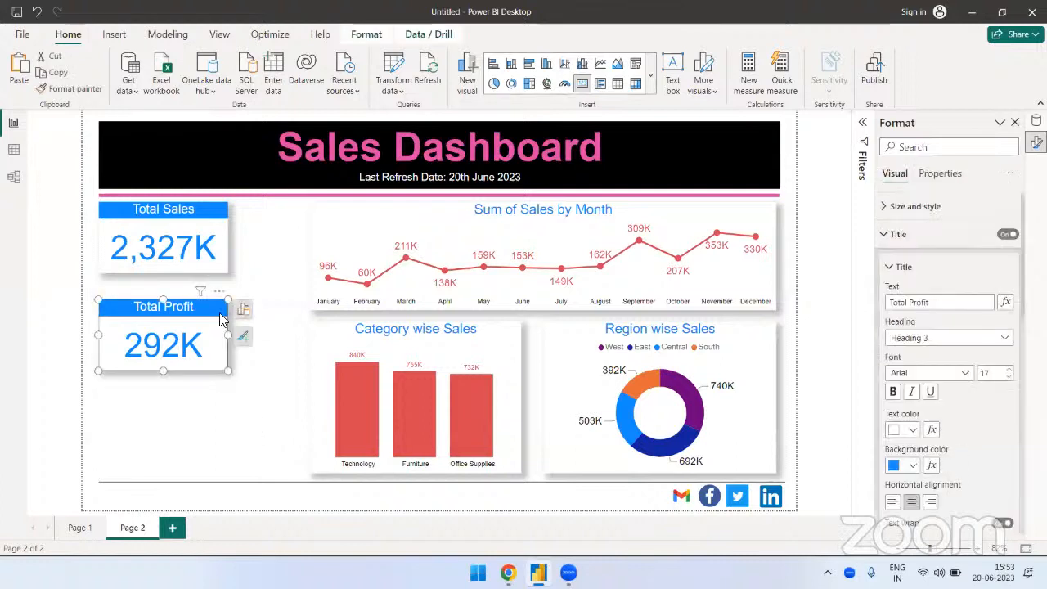
pyautogui.hotkey('ctrl', 'c')
pyautogui.hotkey('ctrl', 'v')
pyautogui.moveTo(223, 315); pyautogui.dragTo(219, 383)
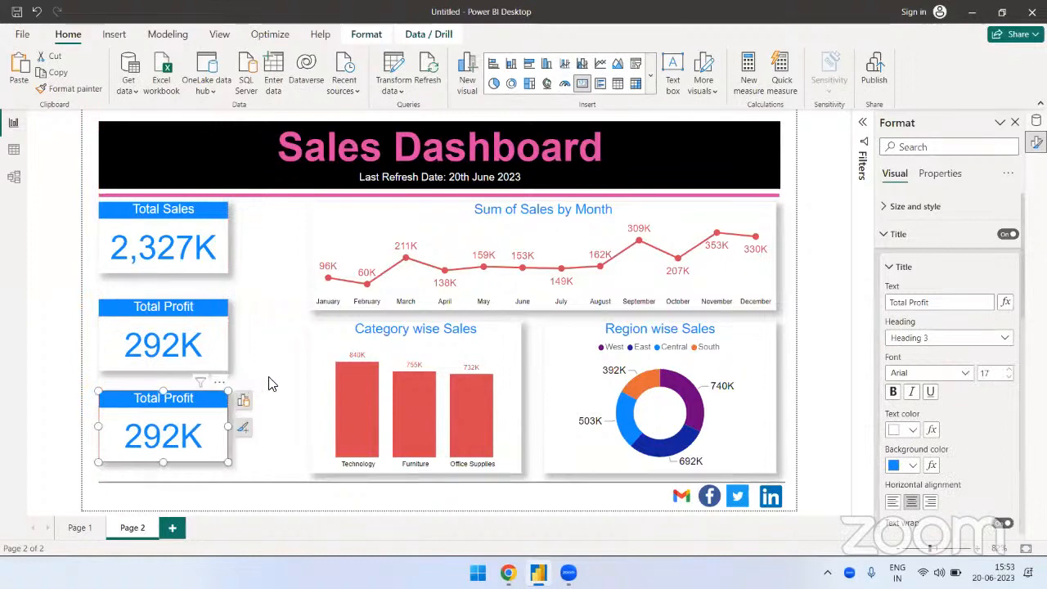
pyautogui.click(269, 386)
pyautogui.click(225, 401)
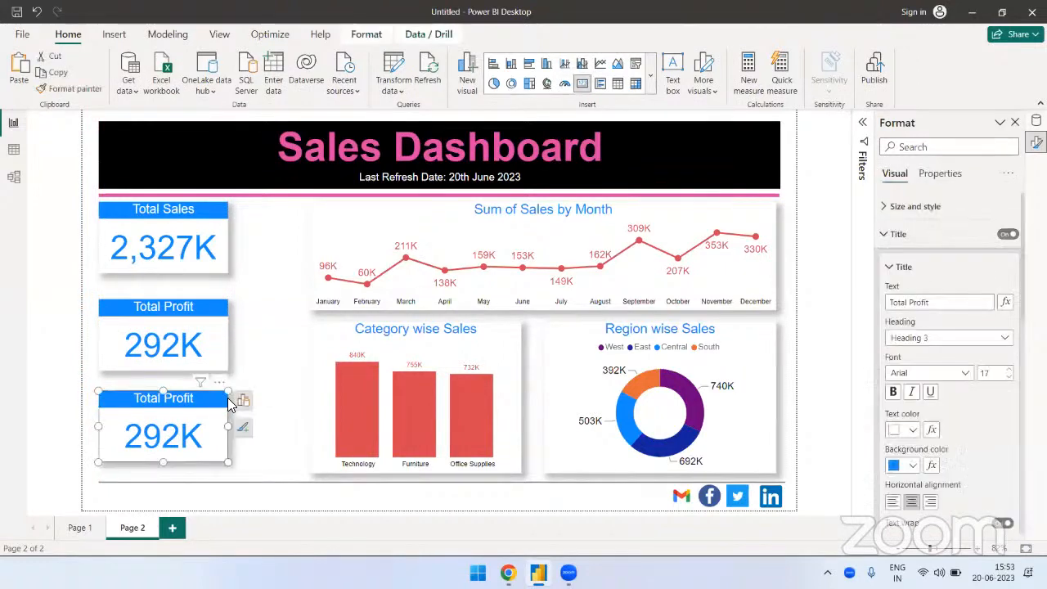
# Step: Replace Profit with Order ID in the third card and set its aggregation to Count (Distinct)
pyautogui.click(1036, 120)
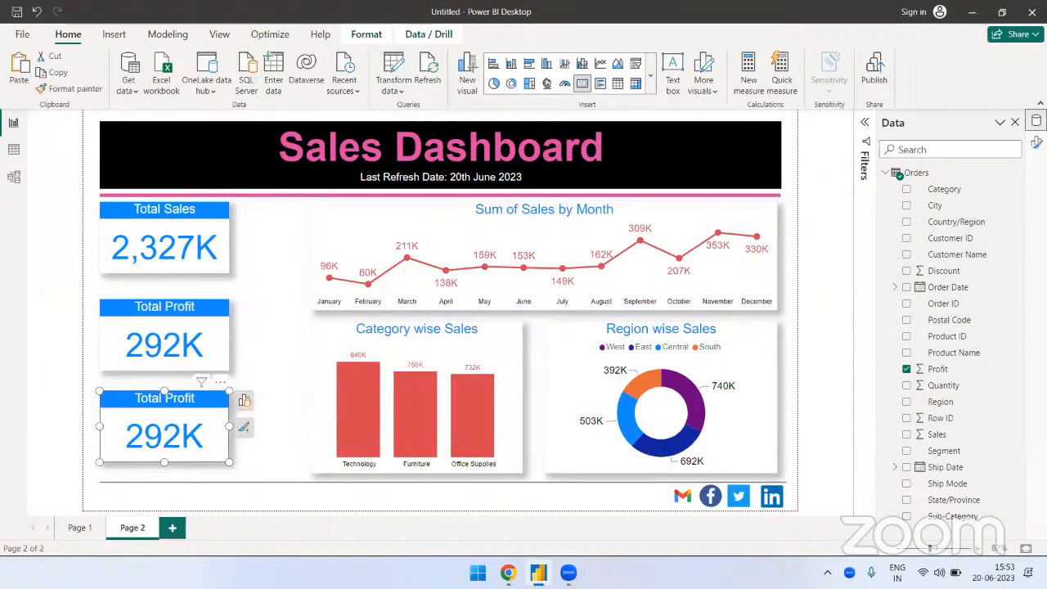
pyautogui.click(906, 369)
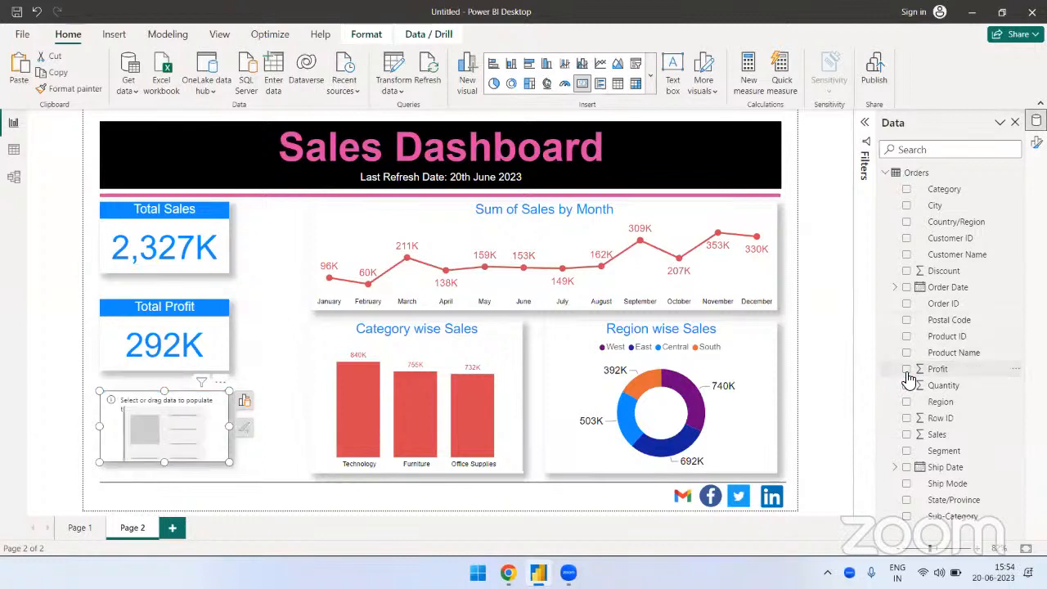
pyautogui.click(906, 303)
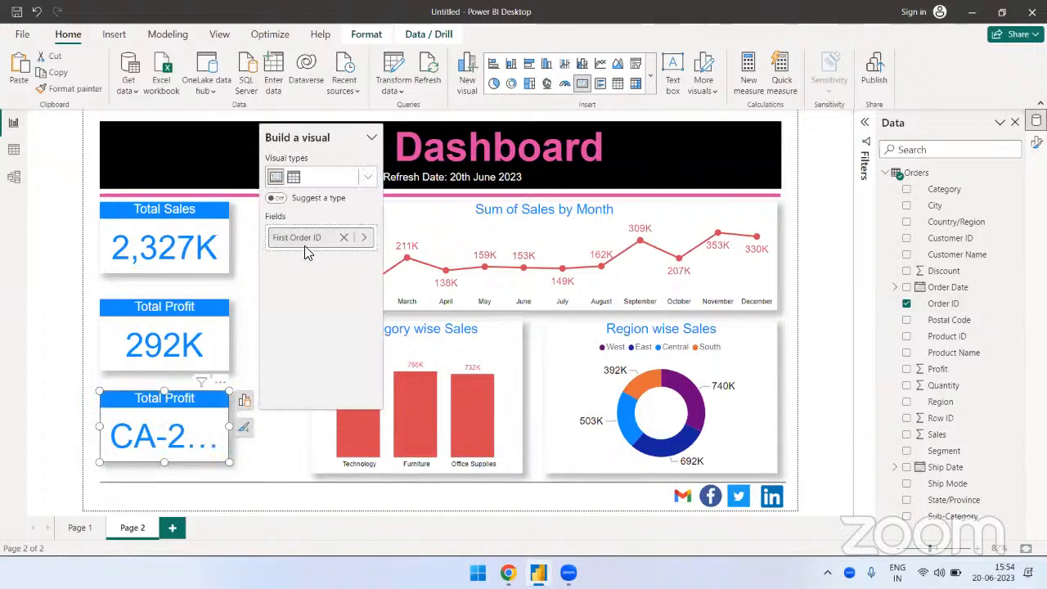
pyautogui.click(365, 237)
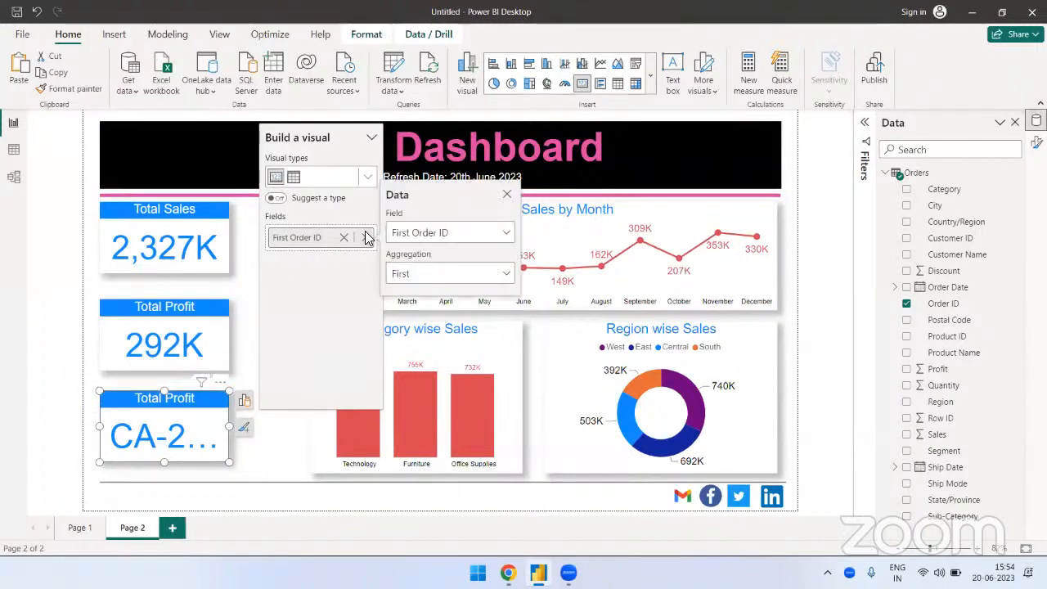
pyautogui.click(424, 277)
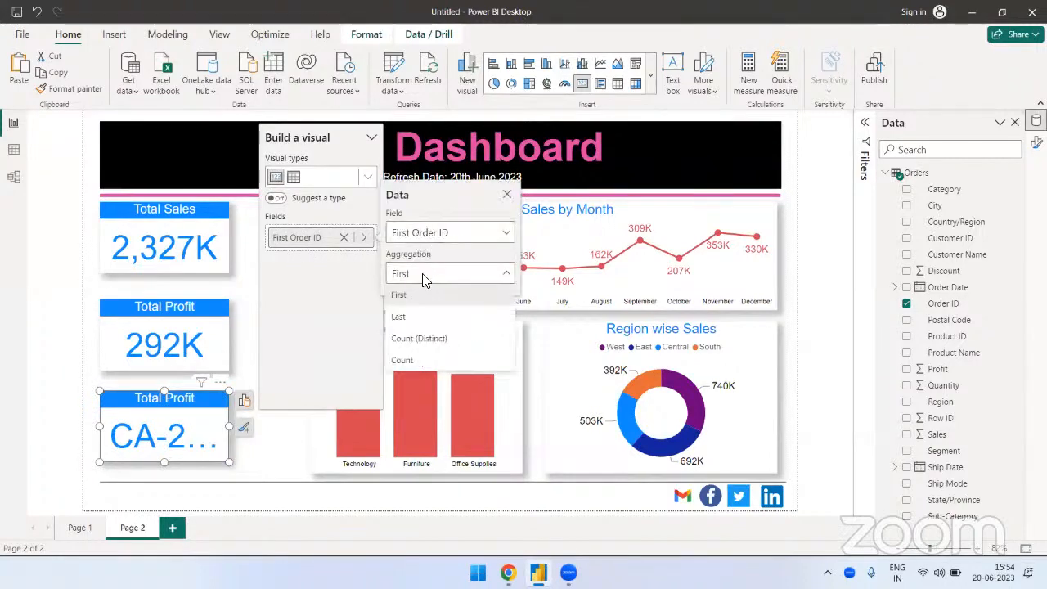
pyautogui.click(424, 345)
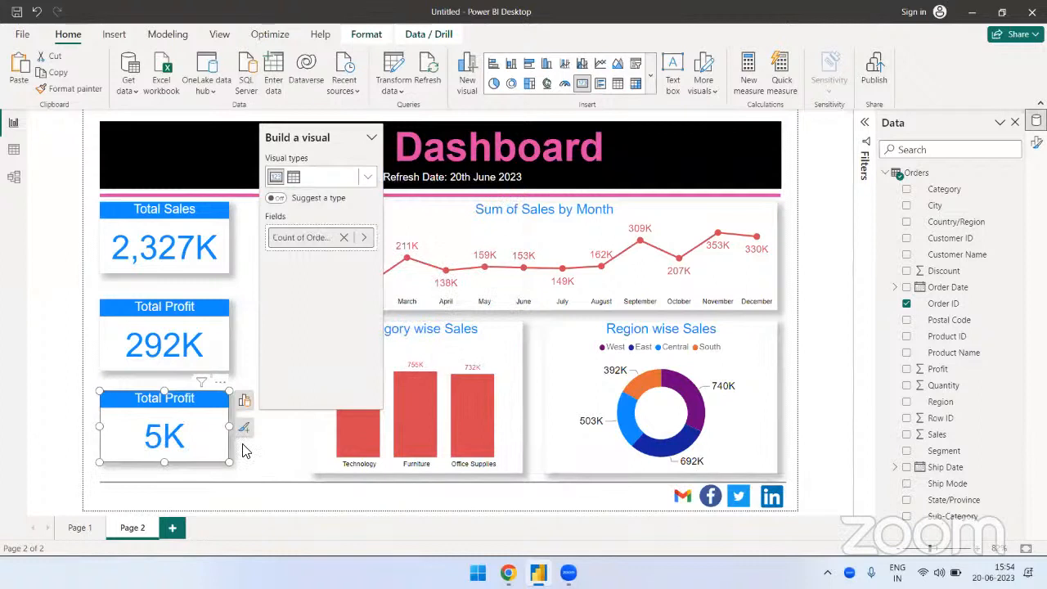
pyautogui.click(283, 465)
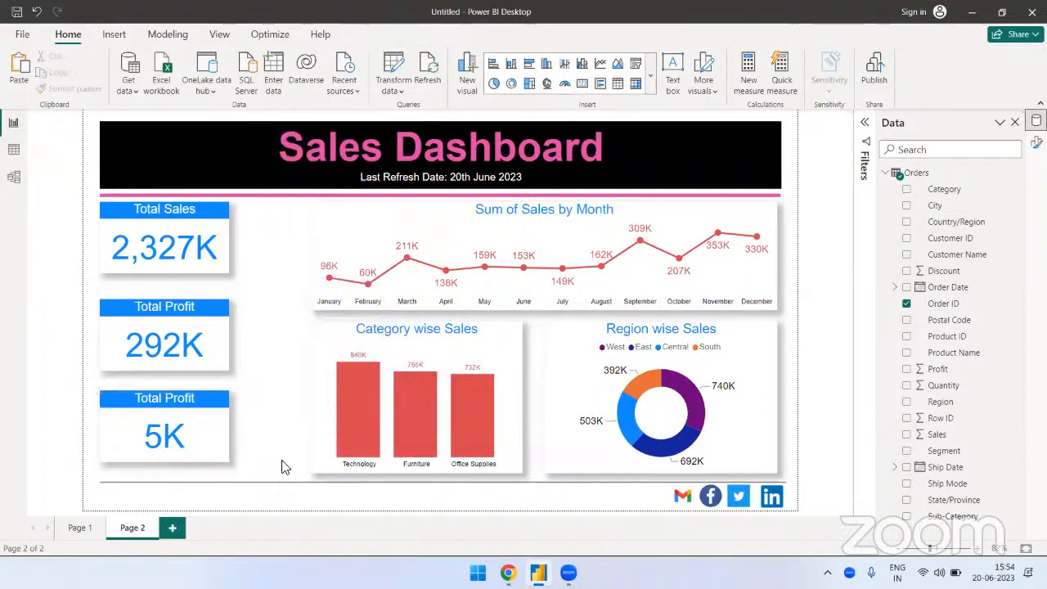
# Step: Set the third card's callout value display units to None
pyautogui.click(194, 445)
pyautogui.rightClick(195, 445)
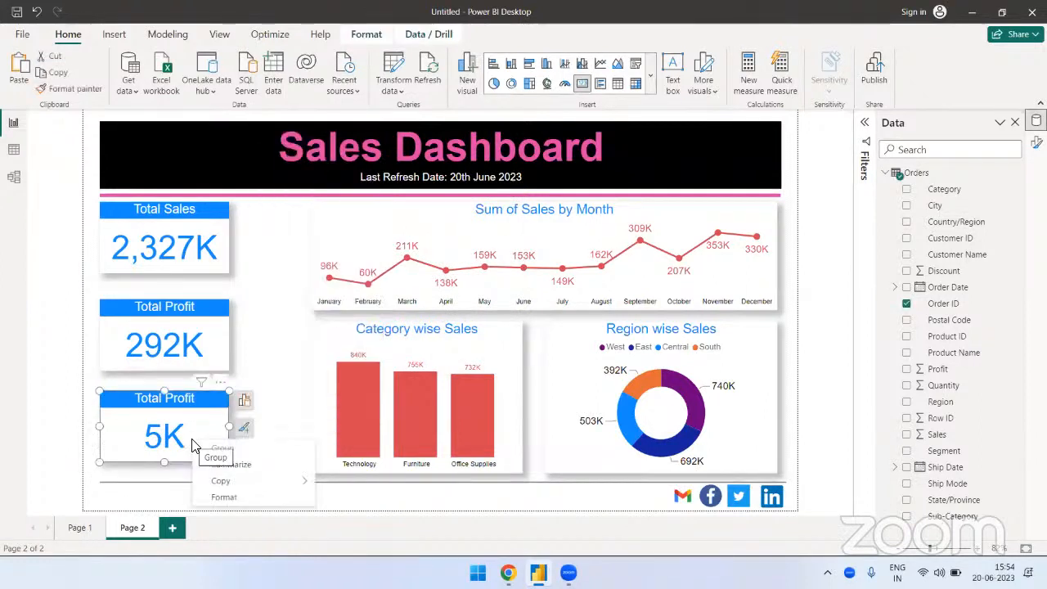
pyautogui.click(224, 497)
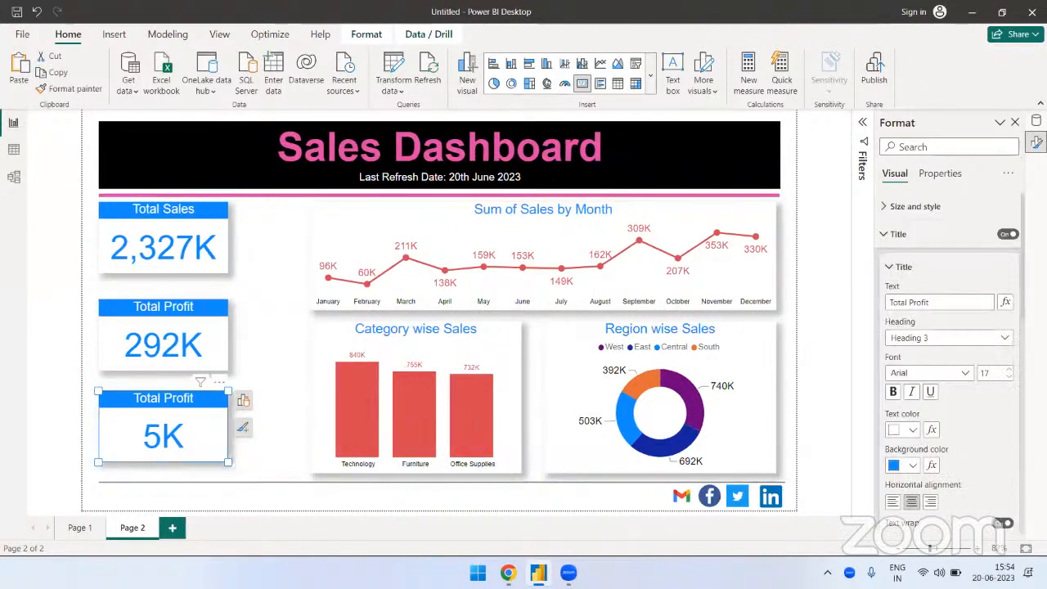
pyautogui.click(928, 239)
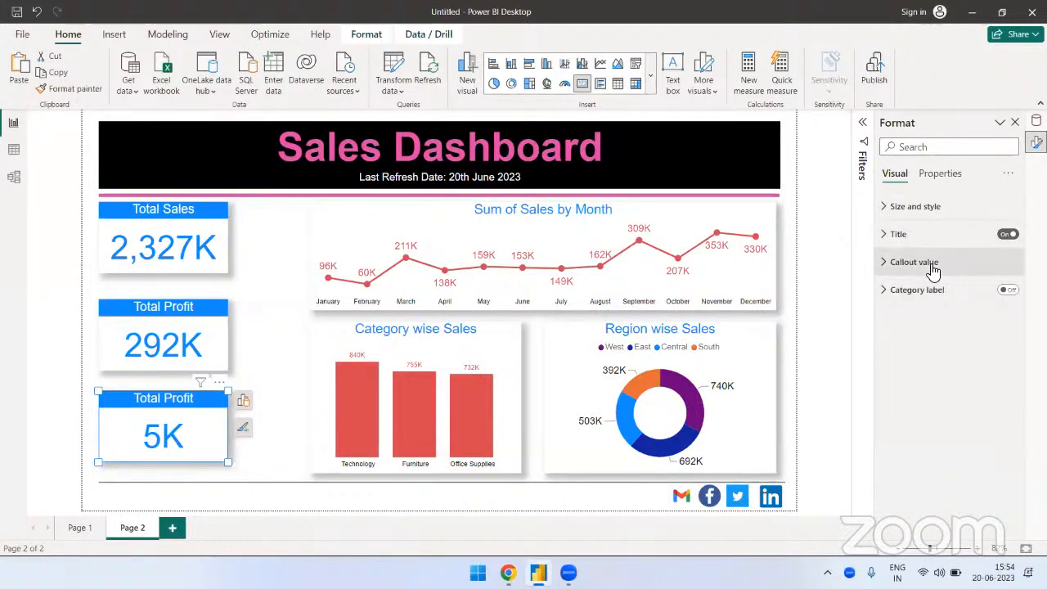
pyautogui.click(929, 263)
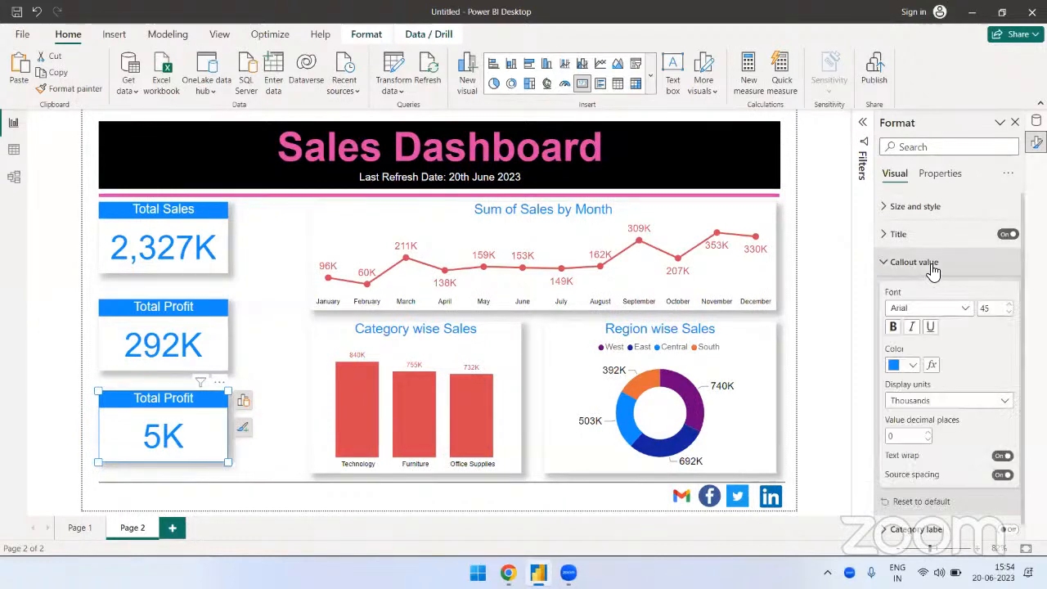
pyautogui.click(940, 392)
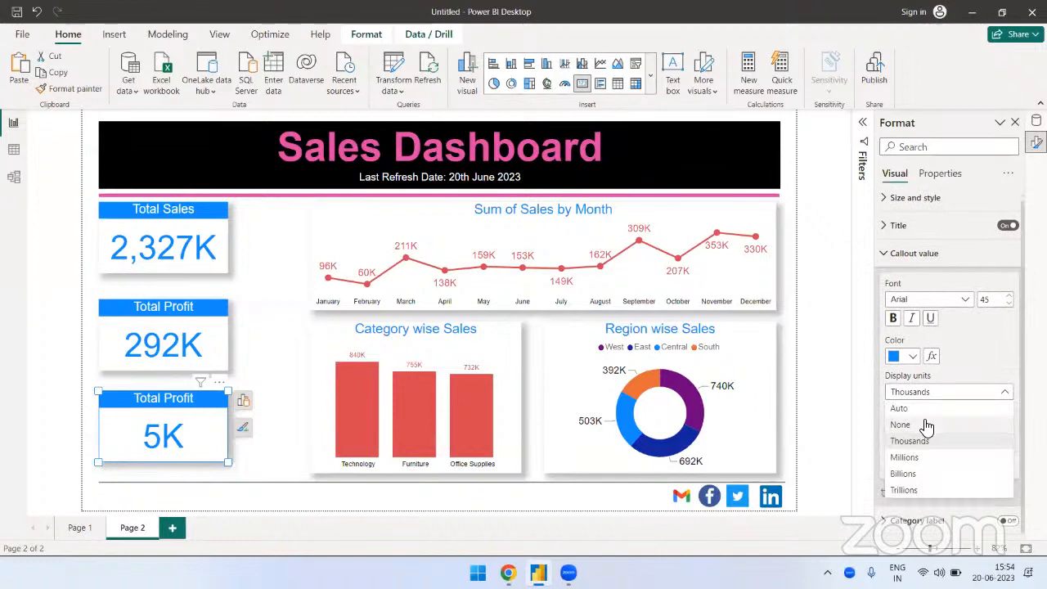
pyautogui.click(925, 423)
pyautogui.click(286, 458)
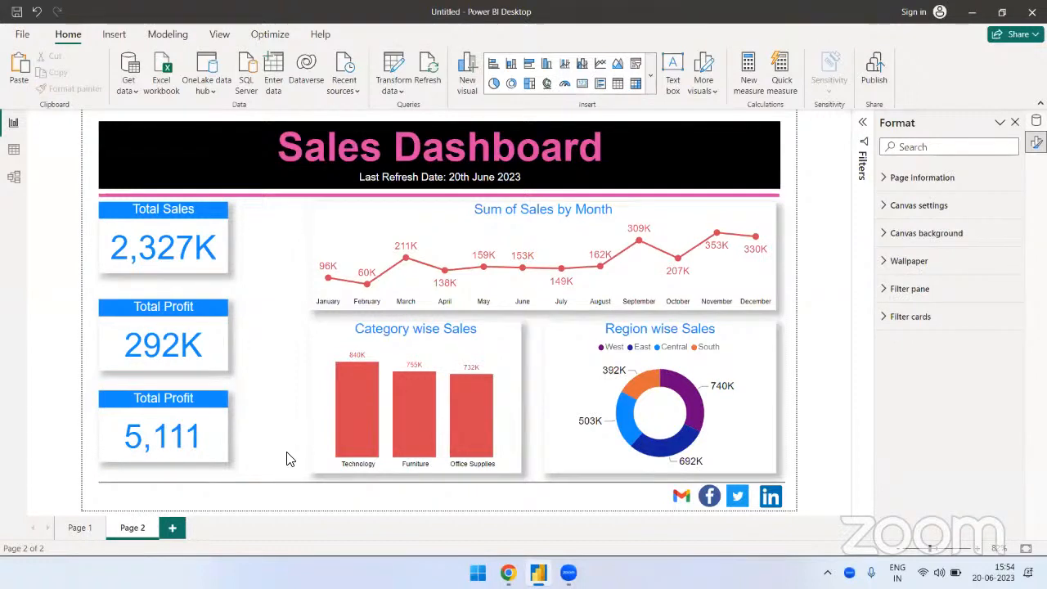
# Step: Move the Sales Dashboard banner up slightly and shift the pink divider line up to sit just beneath it
pyautogui.click(712, 135)
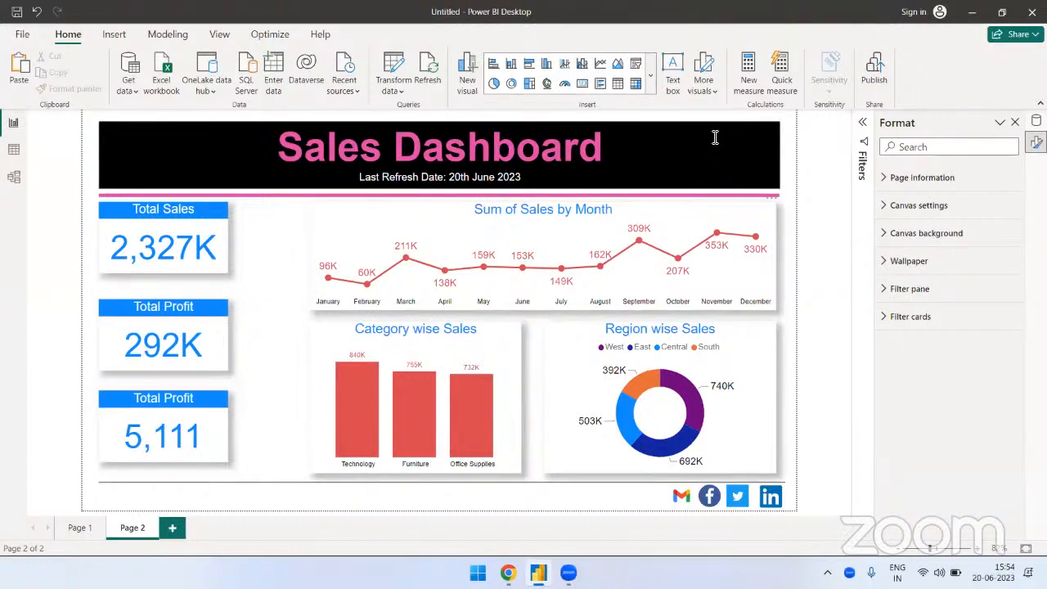
pyautogui.click(761, 123)
pyautogui.click(773, 197)
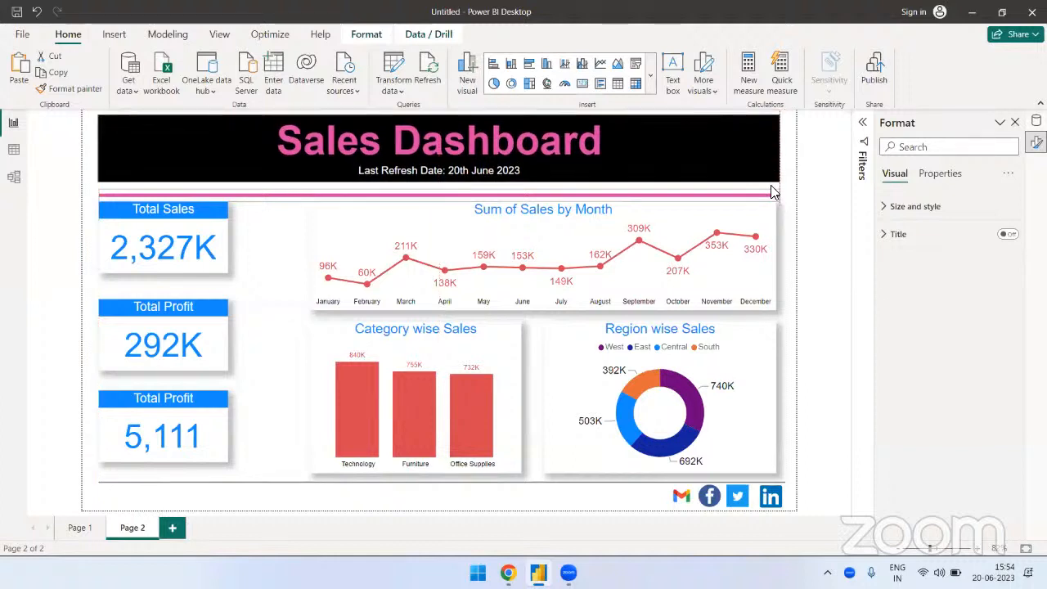
pyautogui.moveTo(740, 200); pyautogui.dragTo(774, 172)
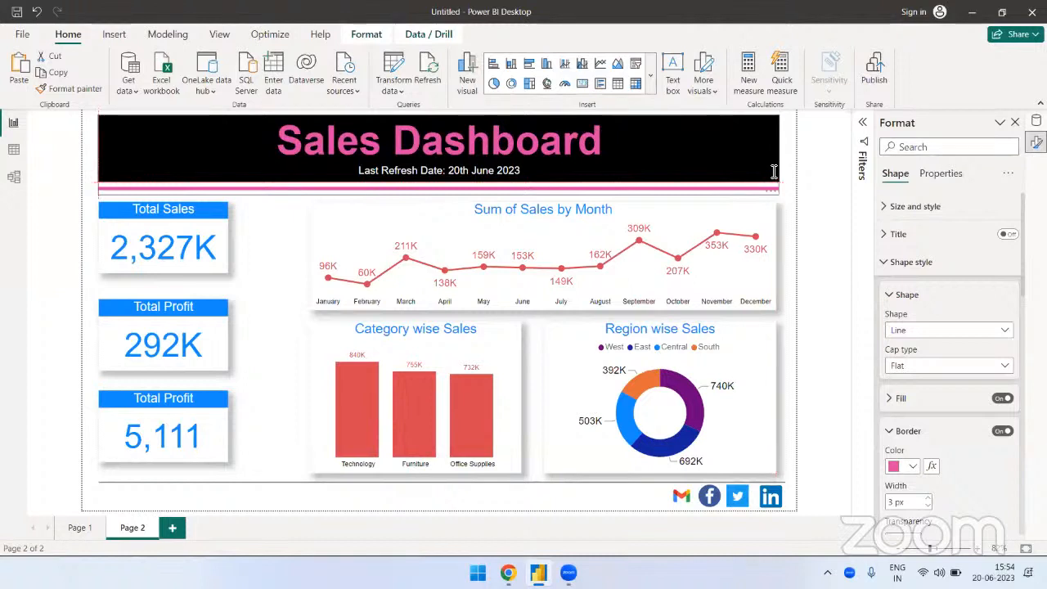
# Step: Extend the Sum of Sales by Month chart upward, leaving a small gap beneath the pink divider line
pyautogui.click(789, 214)
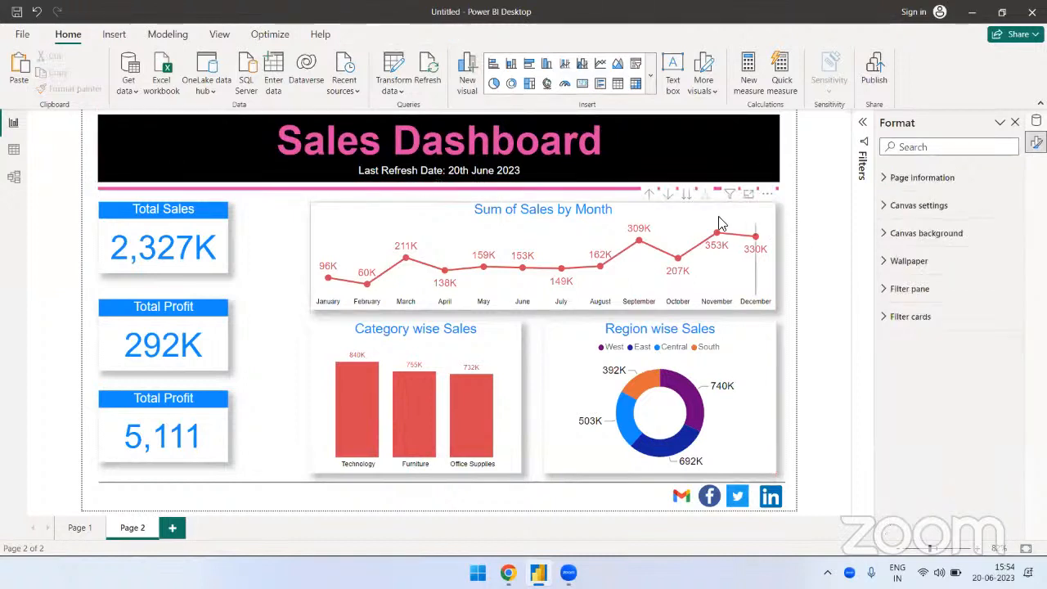
pyautogui.click(541, 215)
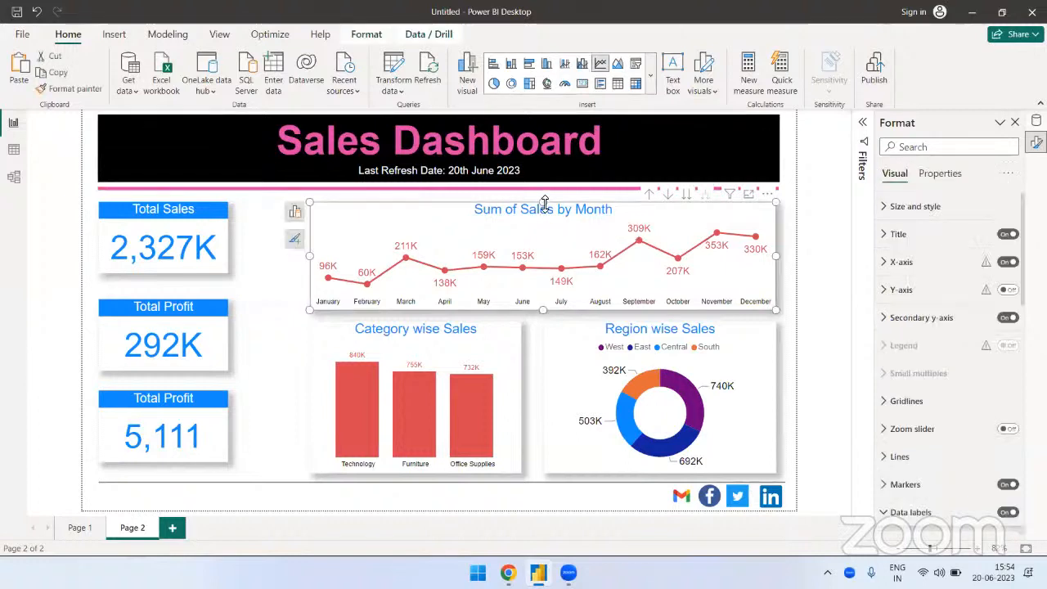
pyautogui.moveTo(549, 207); pyautogui.dragTo(542, 201)
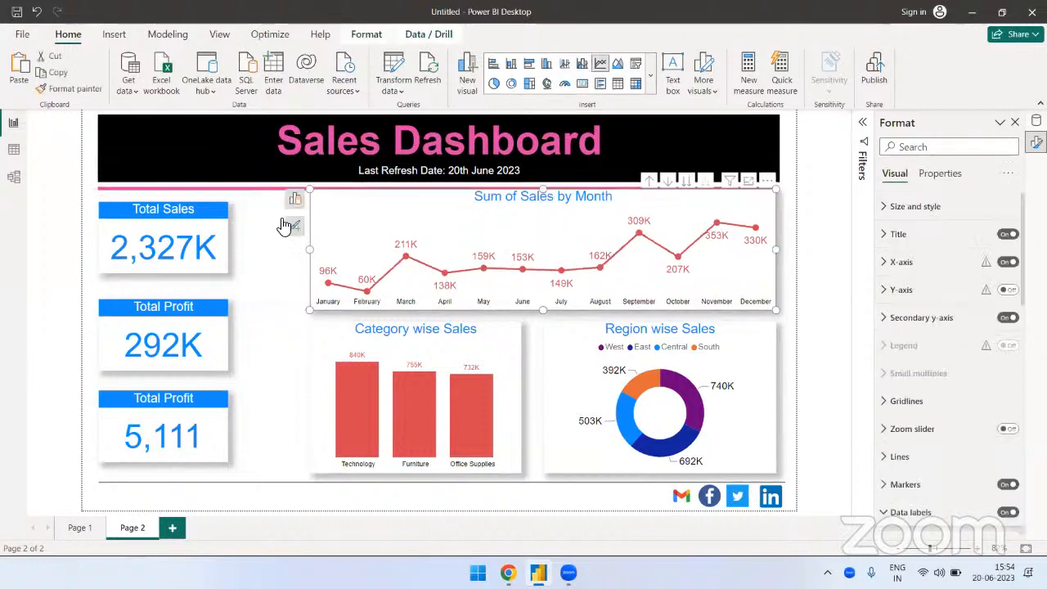
pyautogui.click(164, 208)
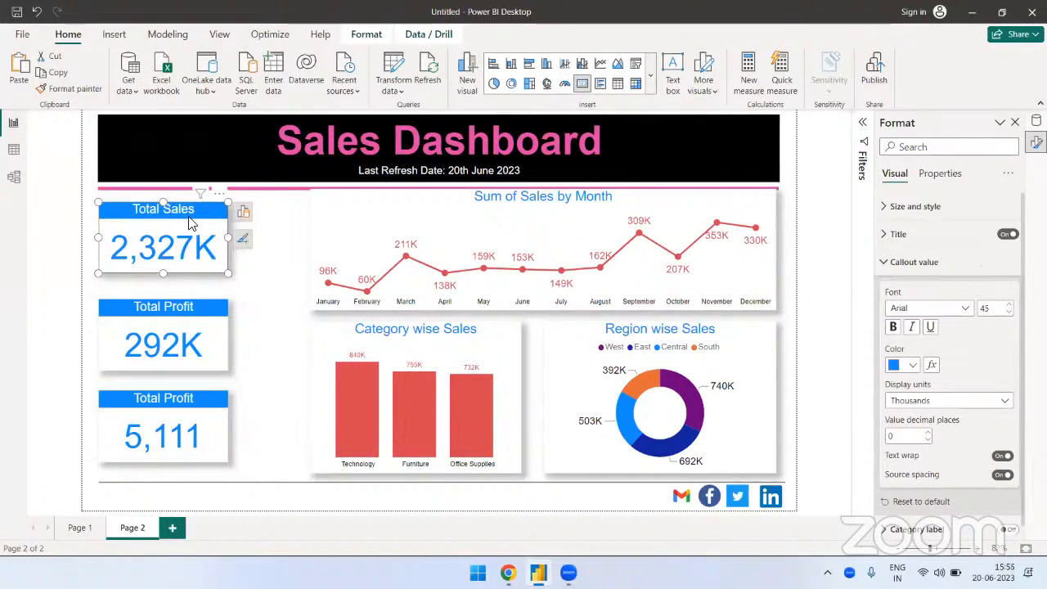
pyautogui.click(275, 322)
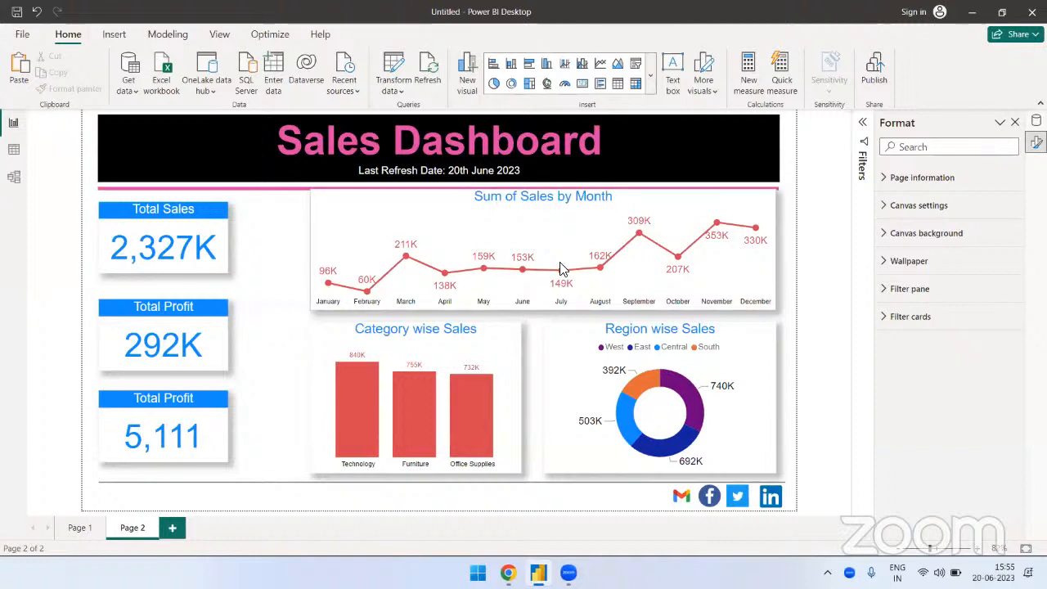
pyautogui.click(538, 199)
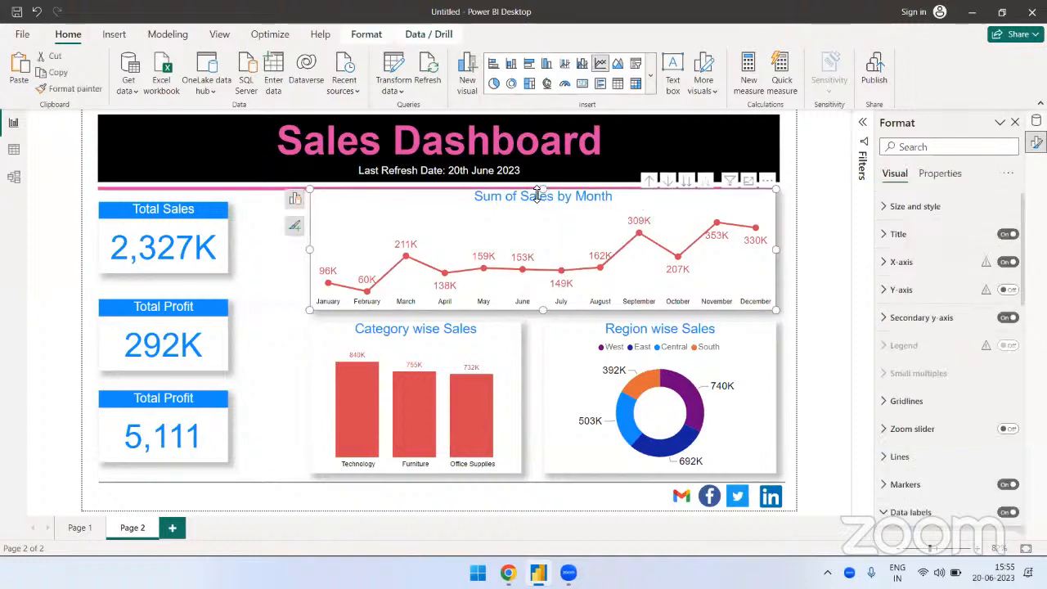
pyautogui.moveTo(545, 197); pyautogui.dragTo(546, 203)
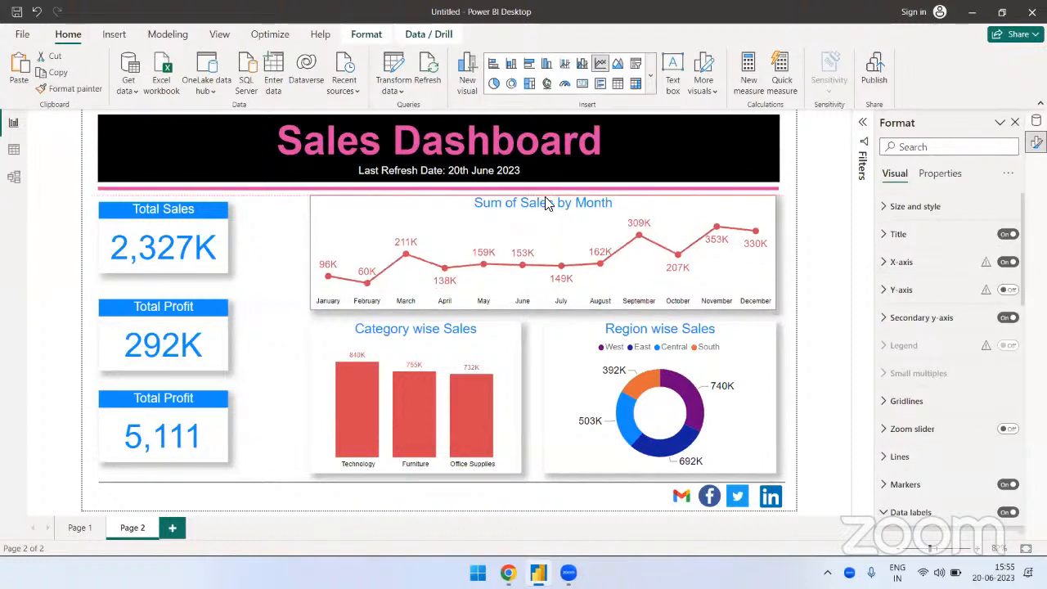
pyautogui.click(283, 314)
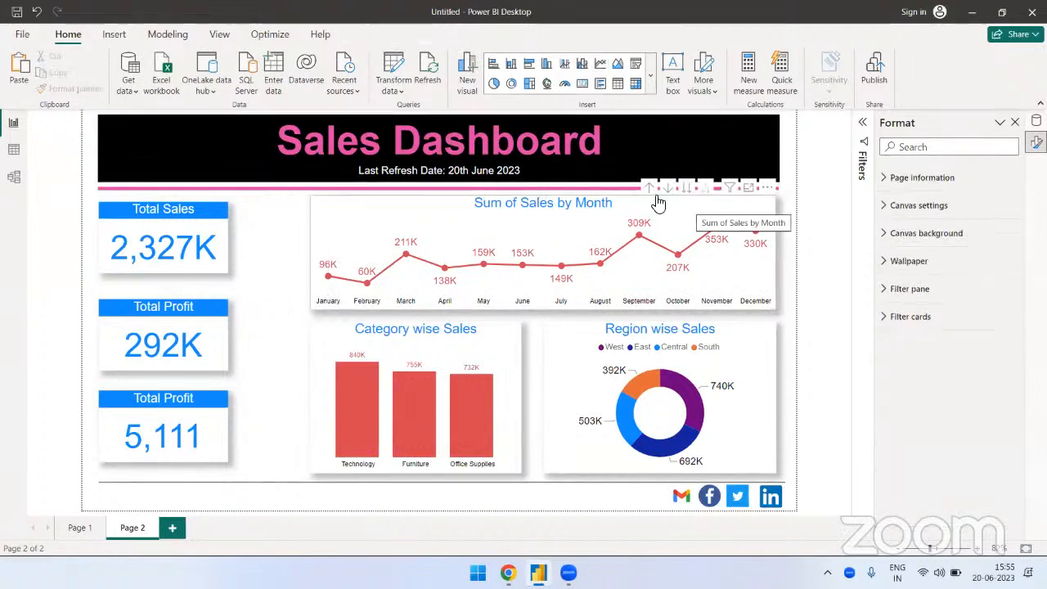
# Step: Drill the monthly sales line chart up to the year level and expand it to show year and quarter
pyautogui.click(654, 189)
pyautogui.click(654, 189)
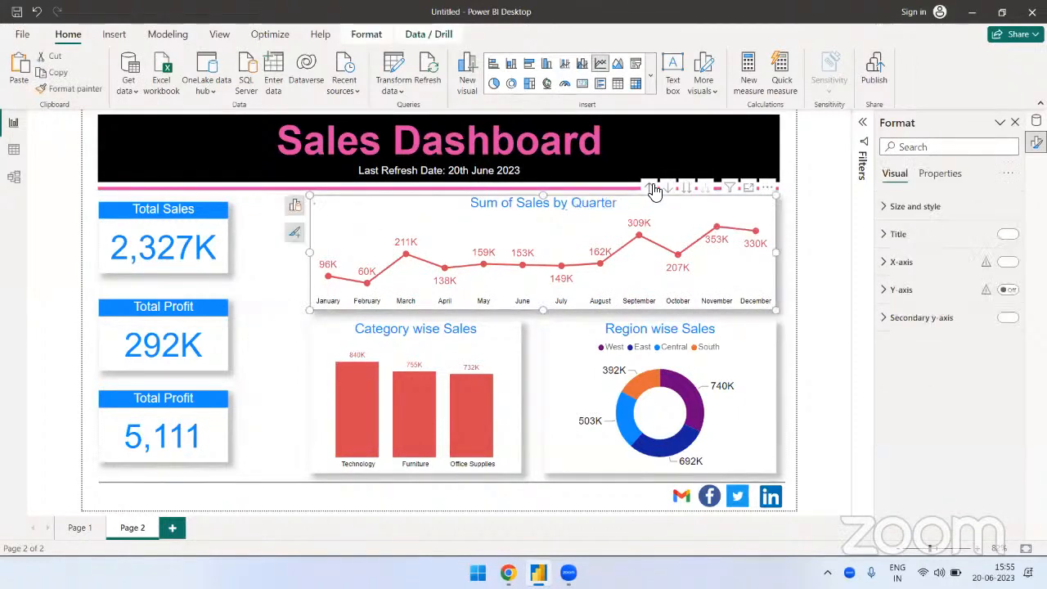
pyautogui.click(275, 294)
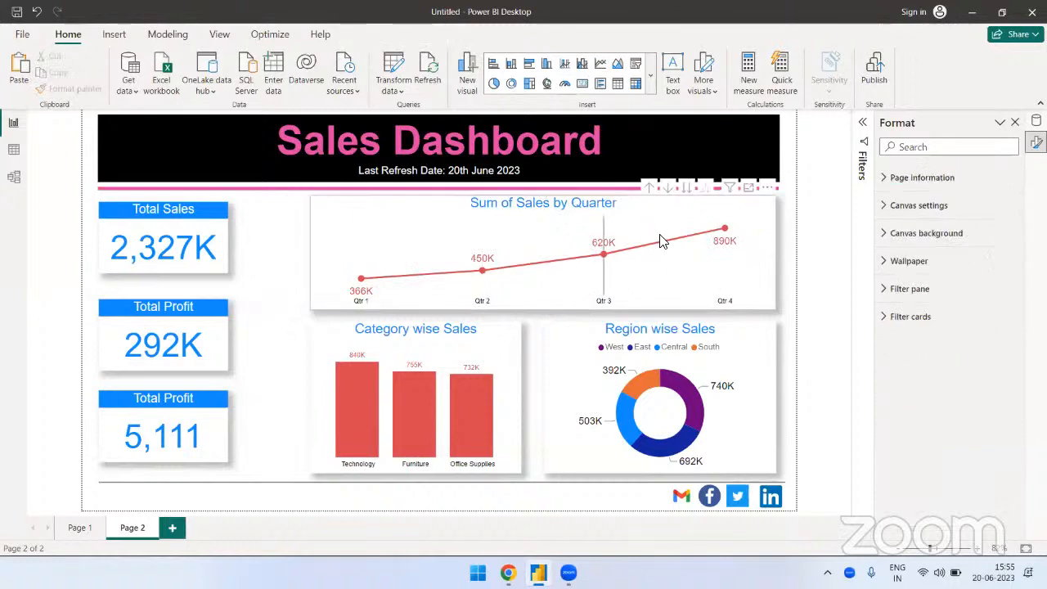
pyautogui.click(253, 275)
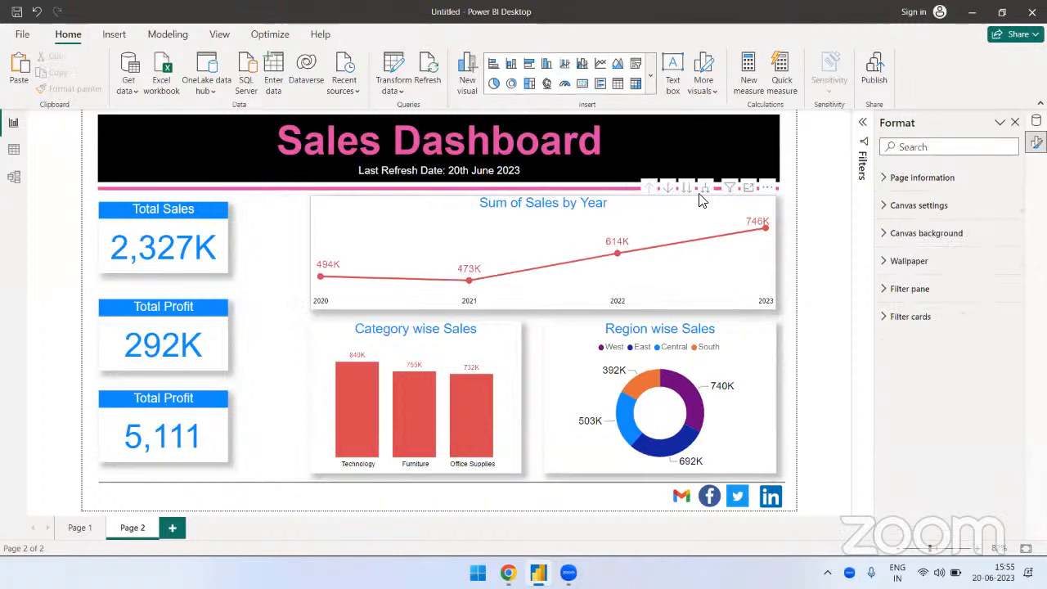
pyautogui.click(705, 190)
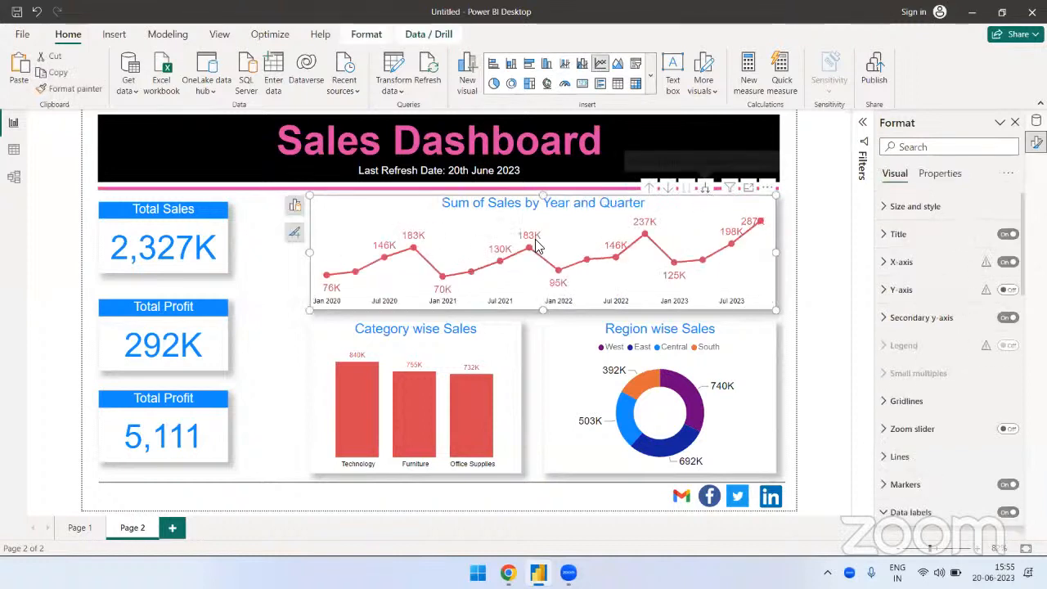
pyautogui.click(274, 276)
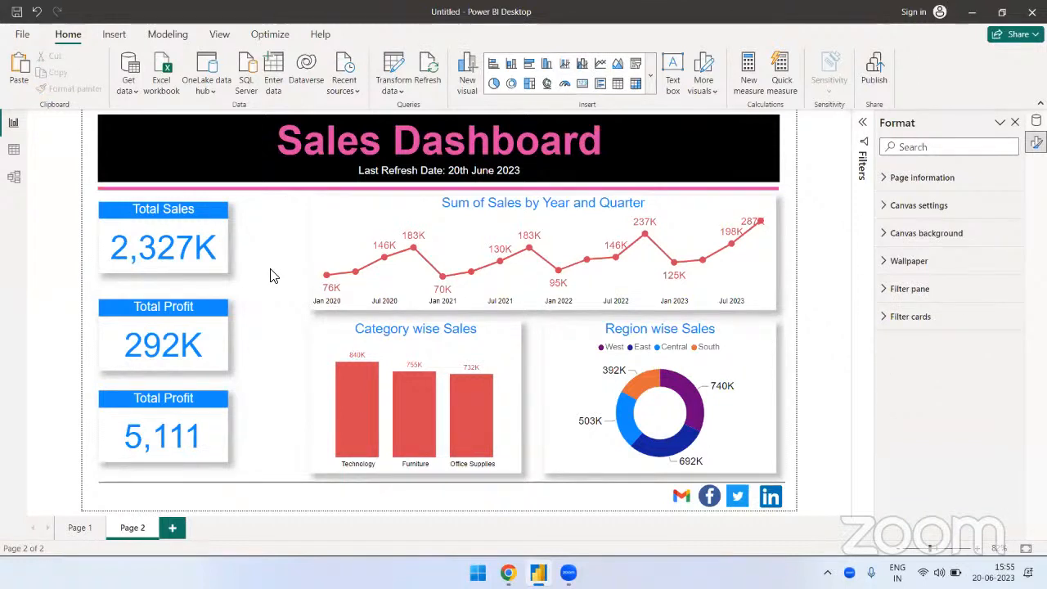
# Step: Cross-filter the page by the Technology category and change the third card's title to "# Orders"
pyautogui.click(366, 411)
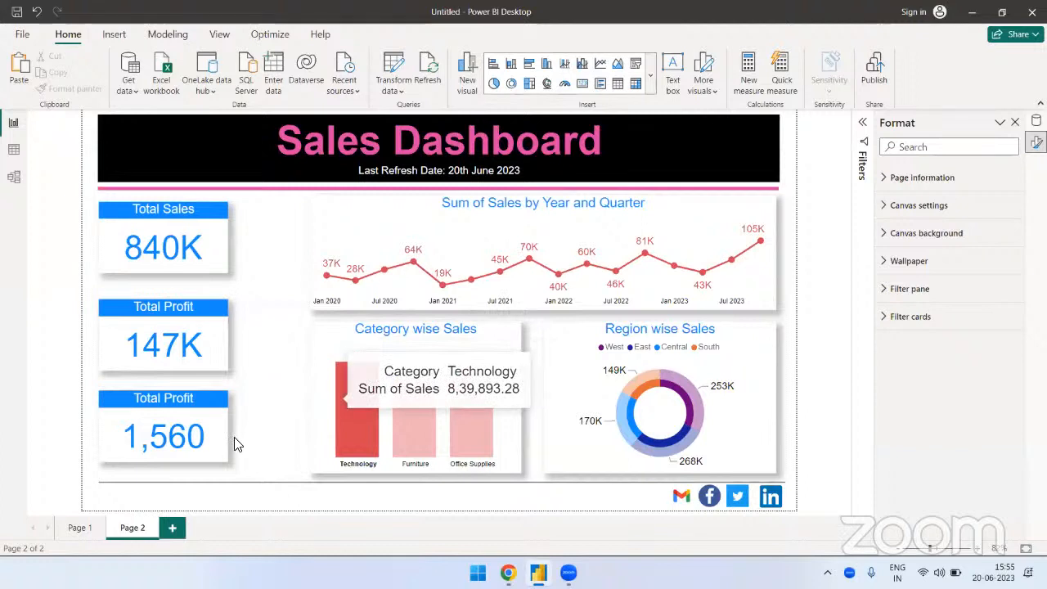
pyautogui.click(185, 406)
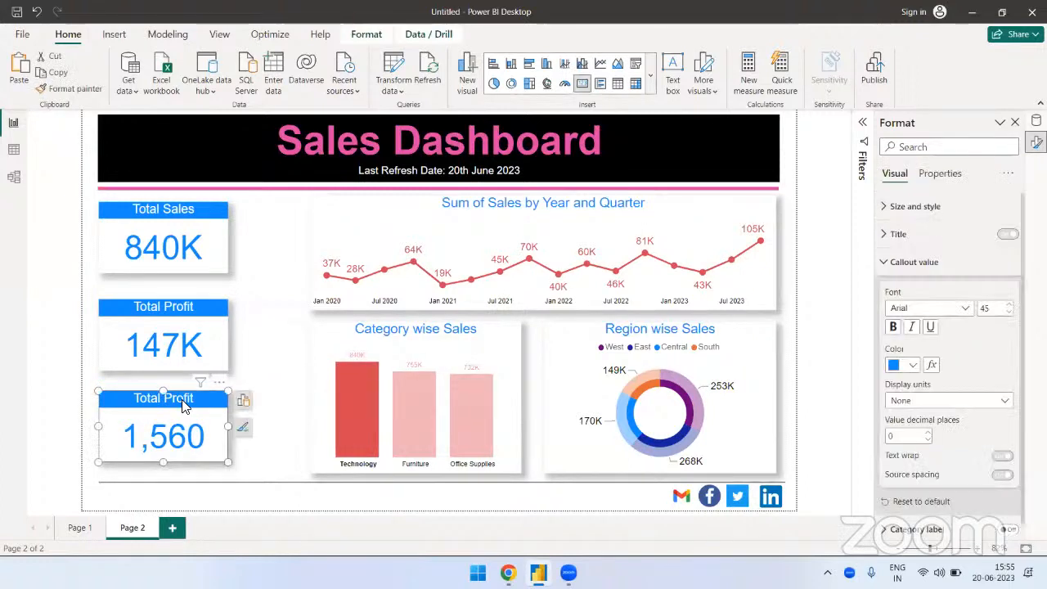
pyautogui.click(908, 243)
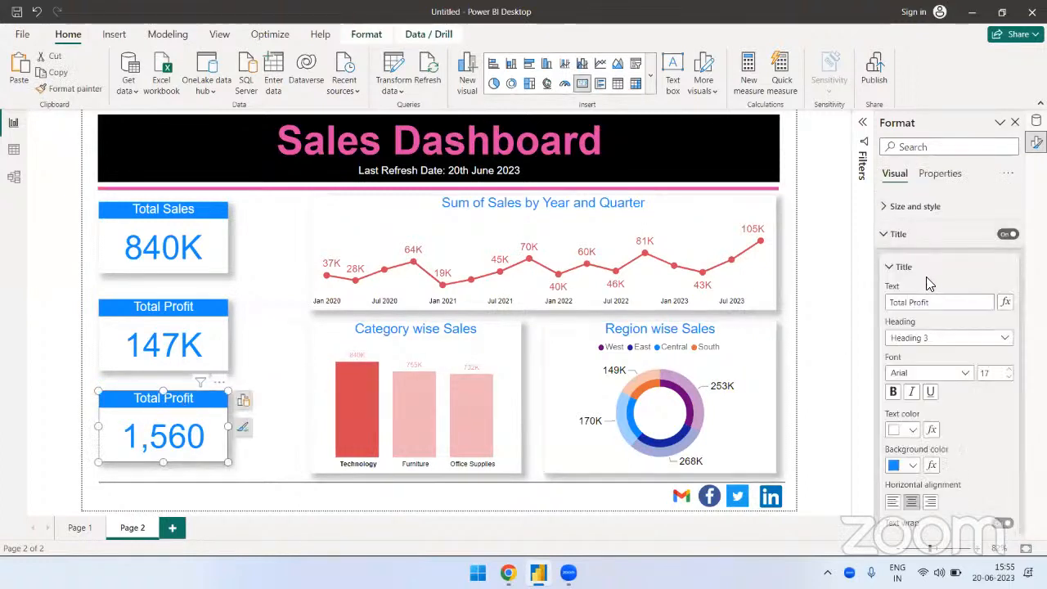
pyautogui.moveTo(937, 302); pyautogui.dragTo(869, 303)
pyautogui.press('BackSpace')
pyautogui.write('# Orders')
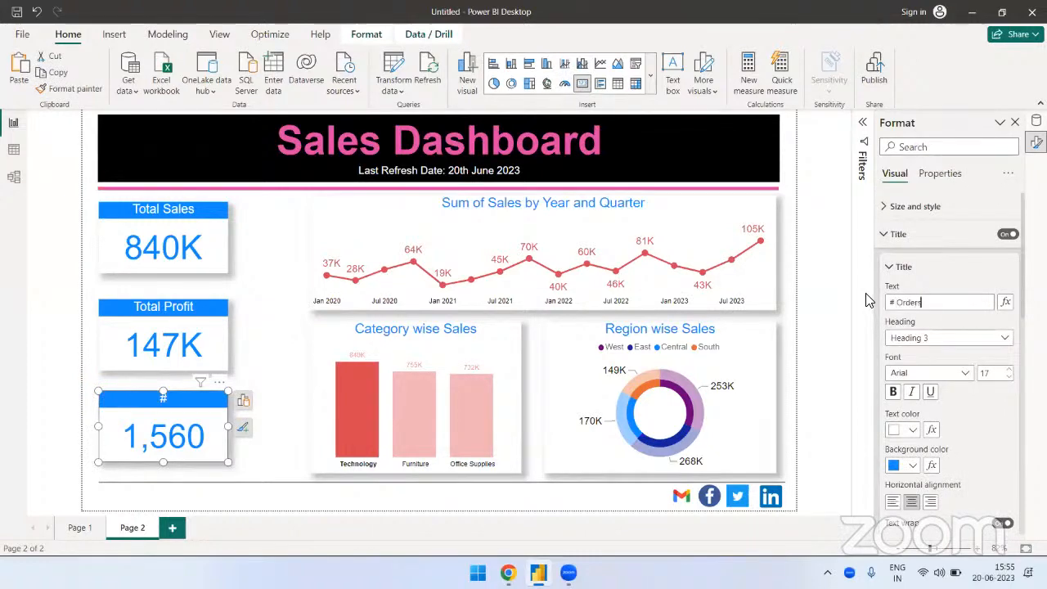
pyautogui.click(276, 397)
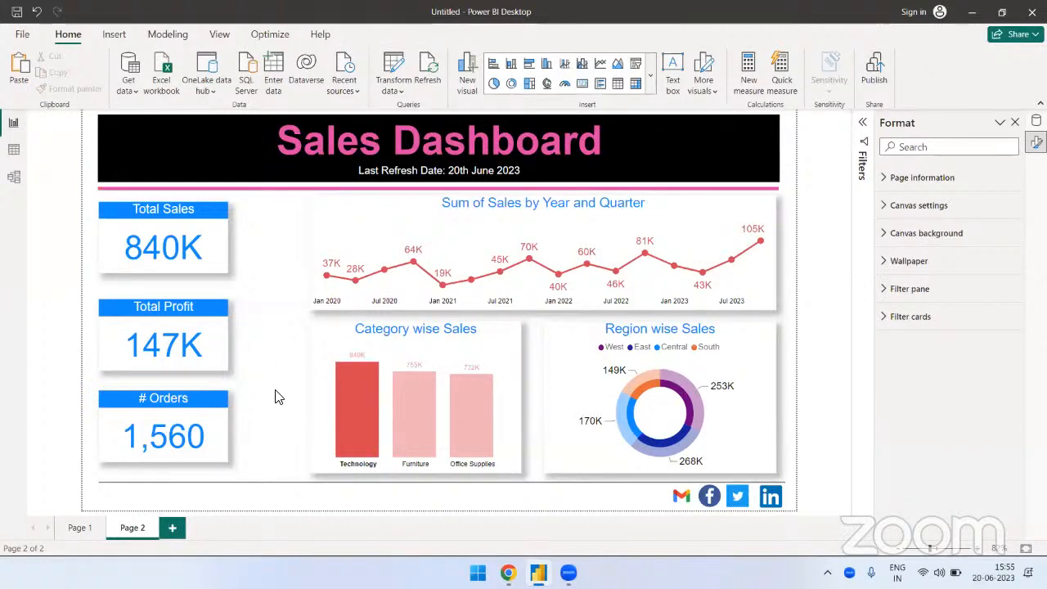
# Step: Check how the visuals respond to the Furniture and Office Supplies categories, and clear the category selection
pyautogui.click(419, 394)
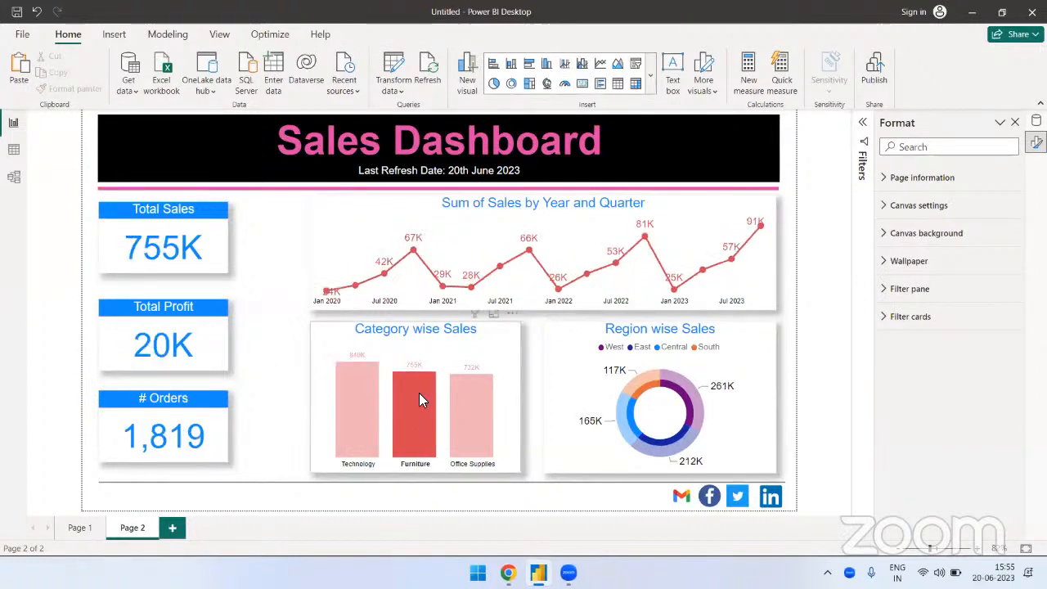
pyautogui.click(473, 412)
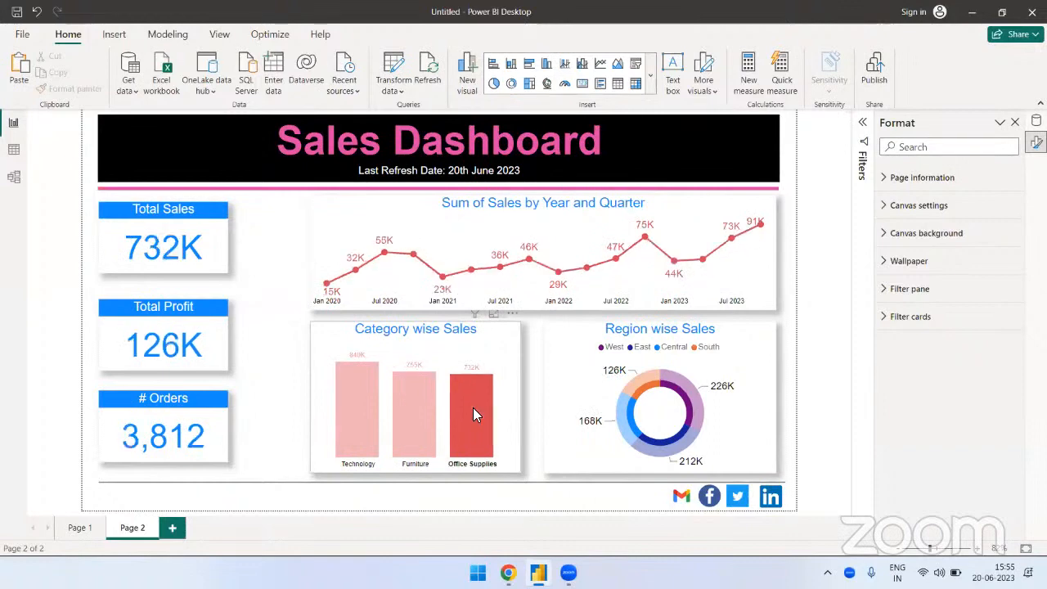
pyautogui.click(471, 409)
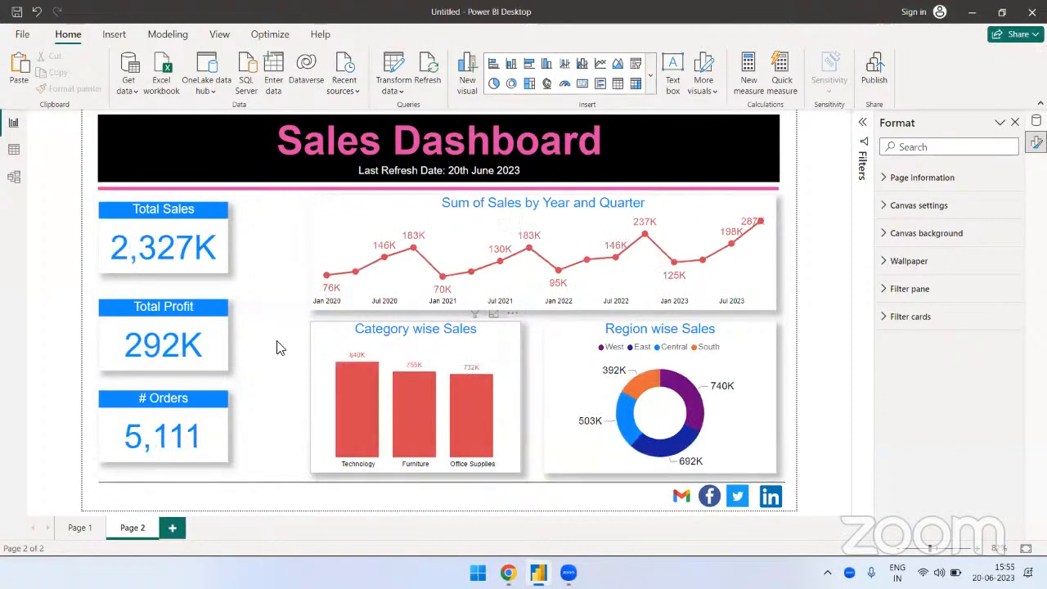
# Step: Check how the cards and charts respond to the West, East, Central and South regions, and clear the region selection
pyautogui.click(694, 391)
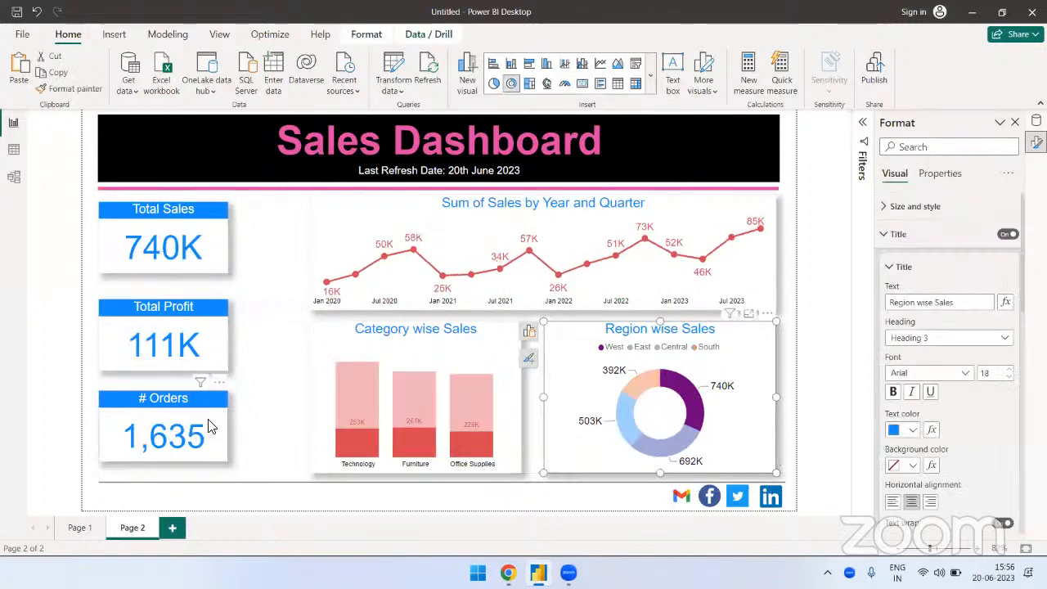
pyautogui.click(663, 454)
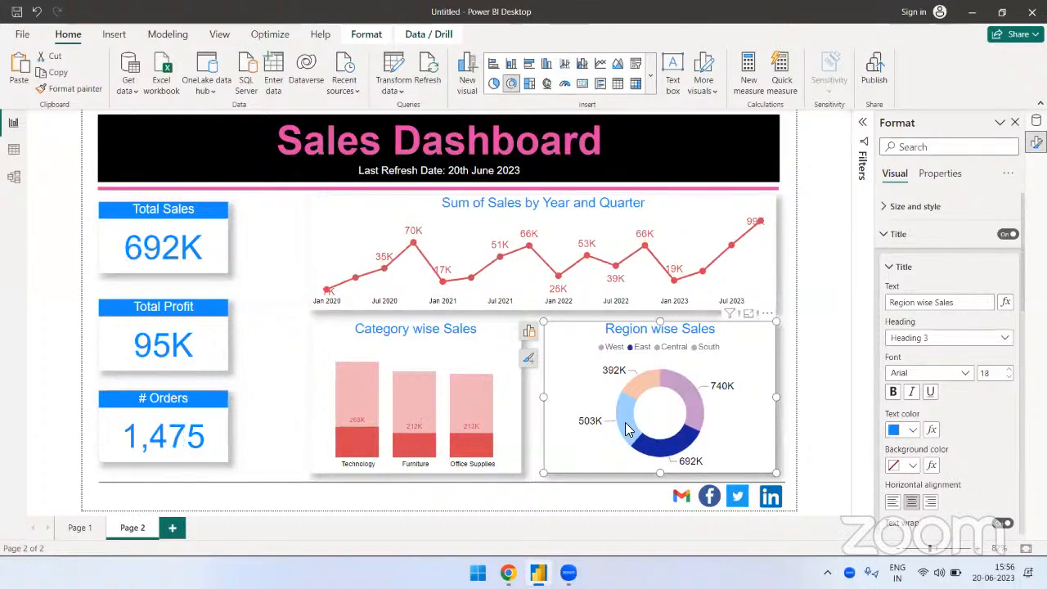
pyautogui.click(630, 435)
pyautogui.click(641, 383)
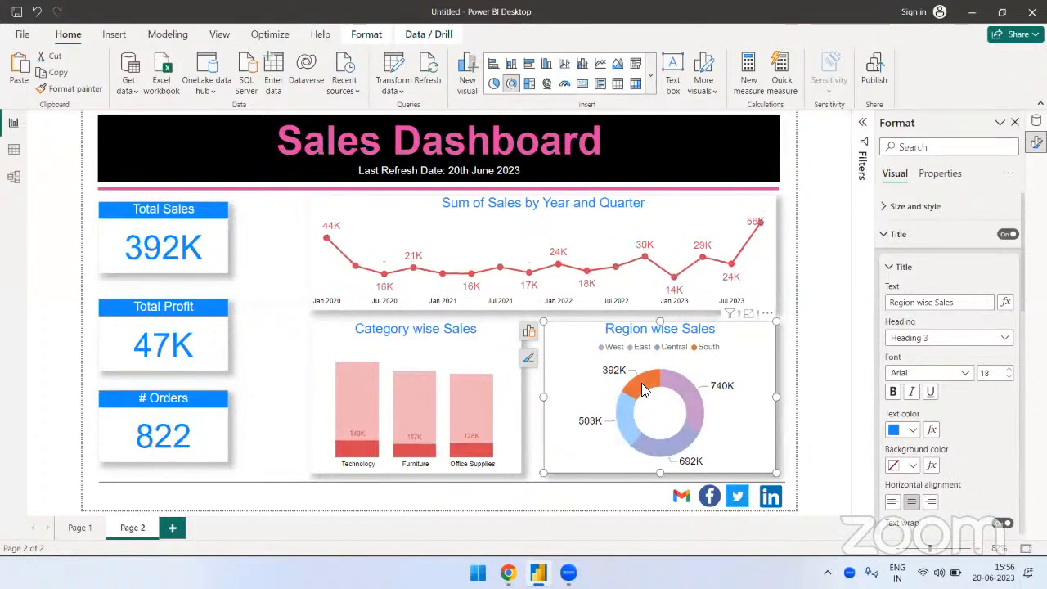
pyautogui.click(280, 325)
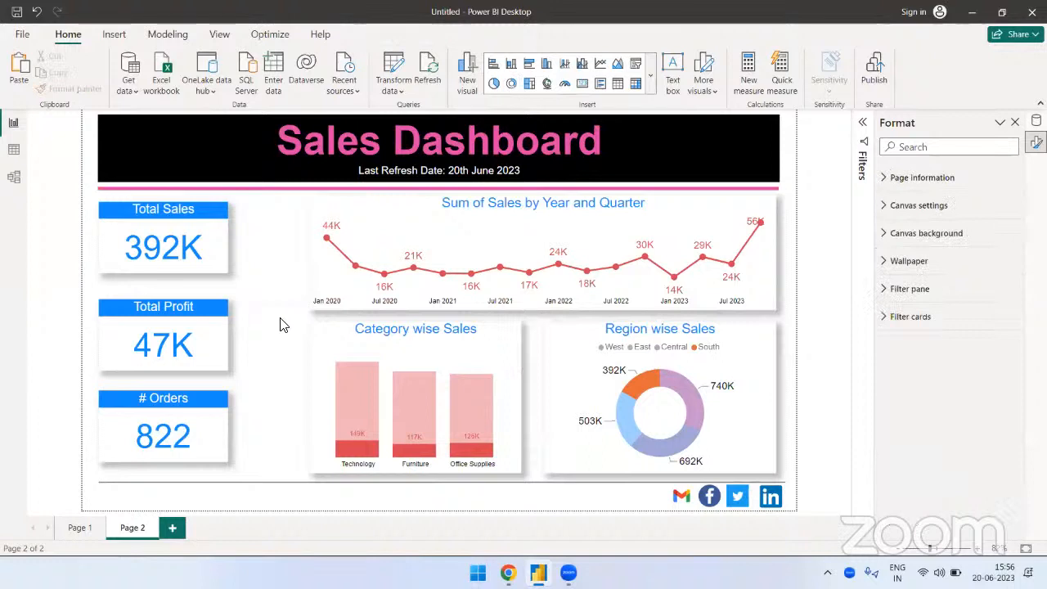
pyautogui.click(641, 381)
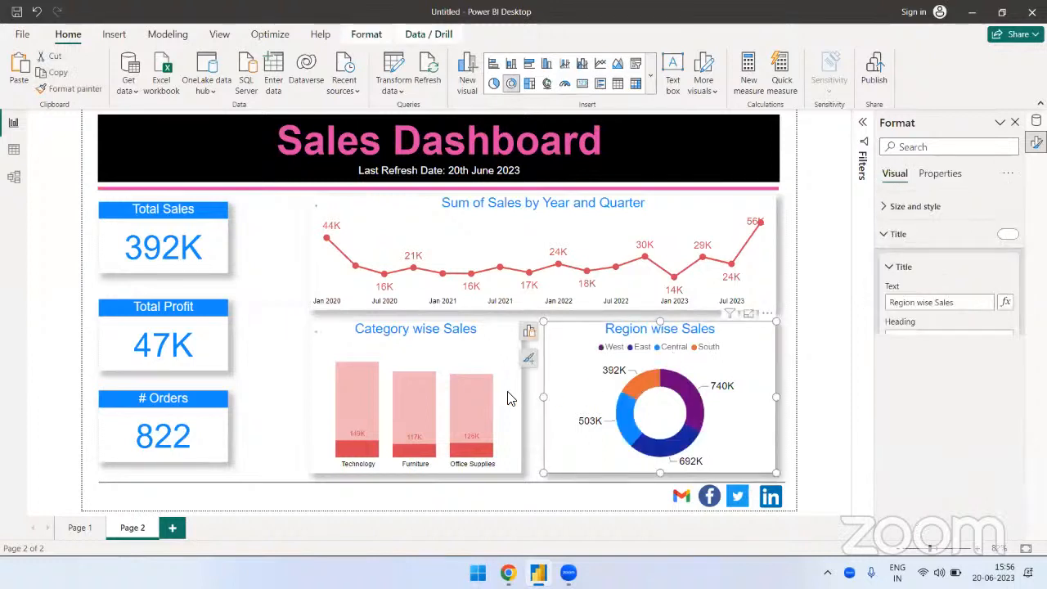
pyautogui.click(276, 325)
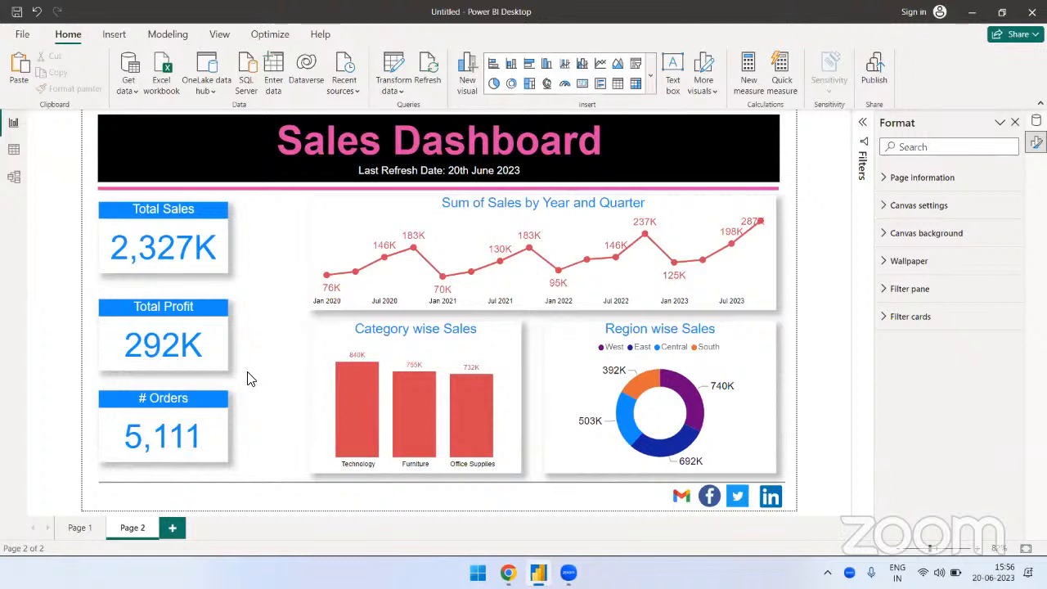
# Step: On Page 1, replace Order Date with Ship Date in the Sum of Sales by Month line chart
pyautogui.click(75, 531)
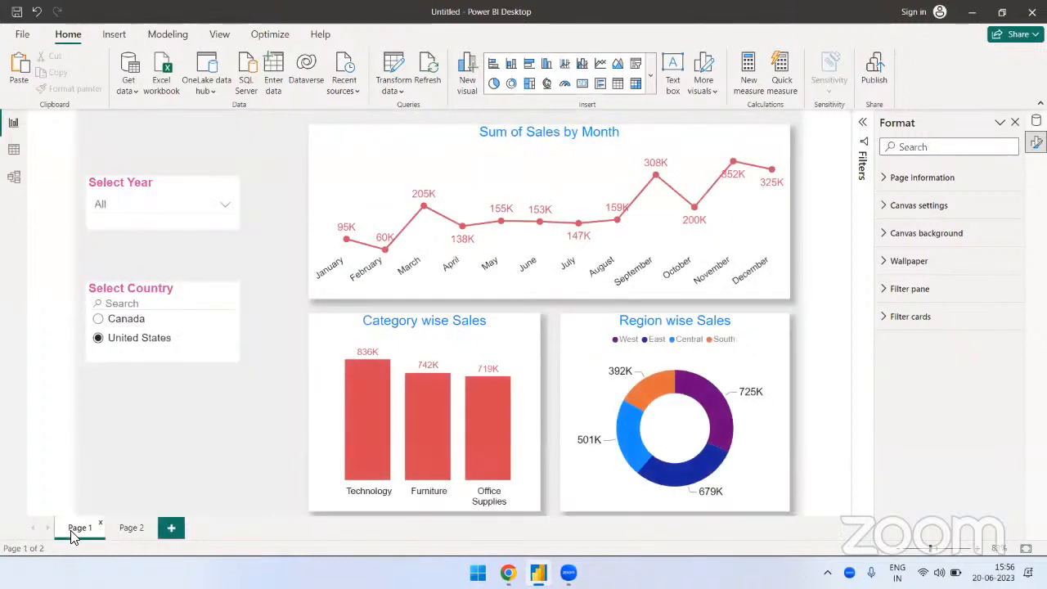
pyautogui.click(743, 137)
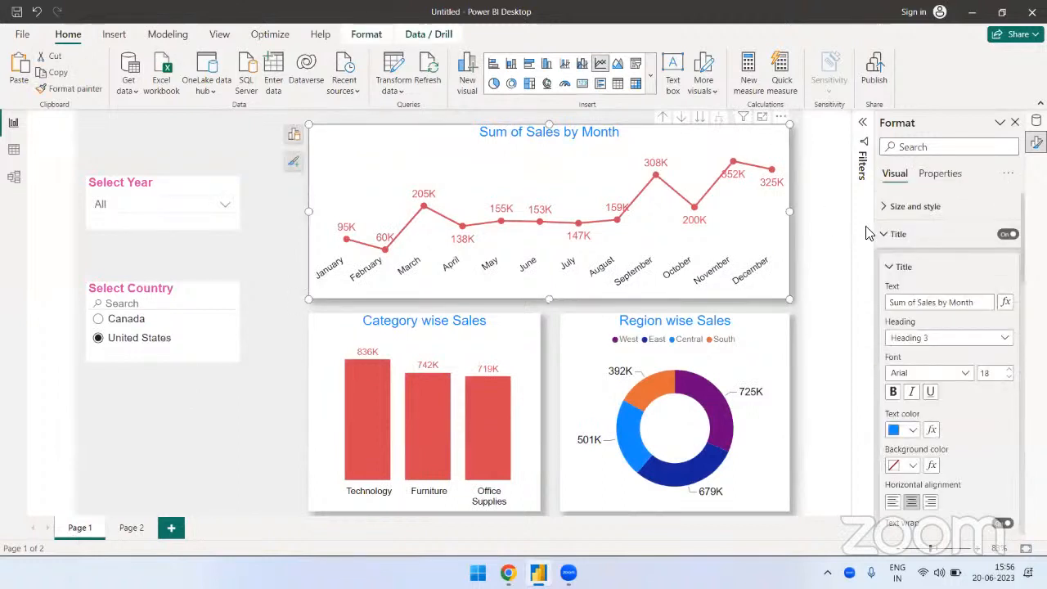
pyautogui.click(886, 234)
pyautogui.click(1036, 120)
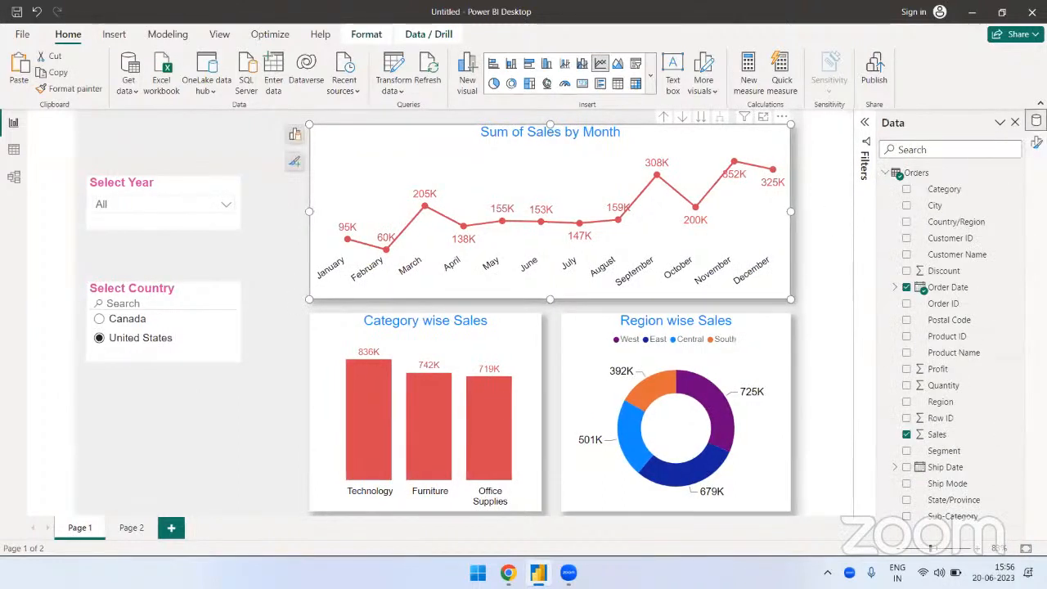
pyautogui.click(906, 287)
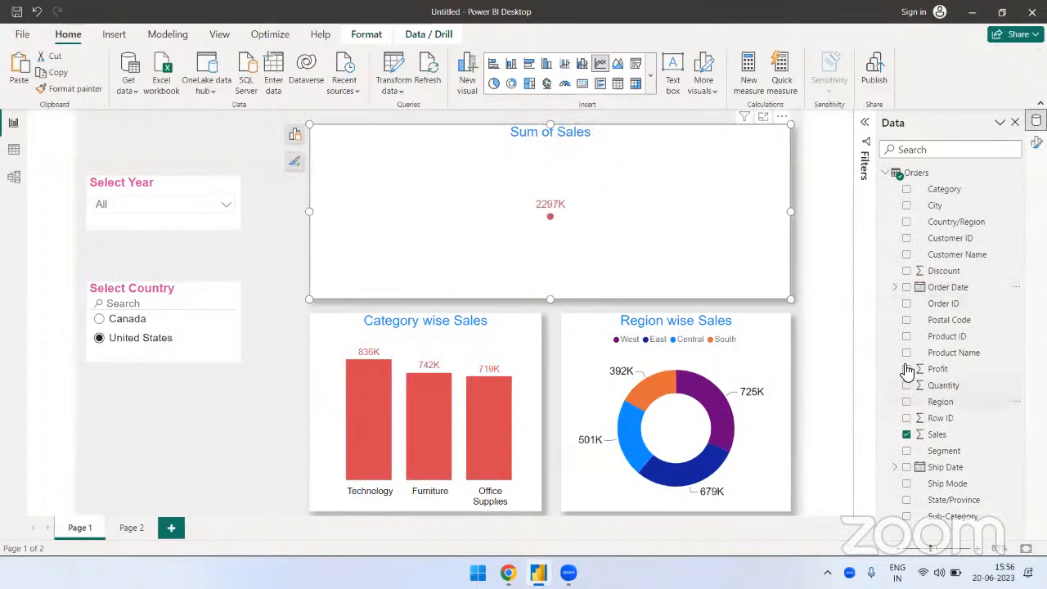
pyautogui.click(906, 468)
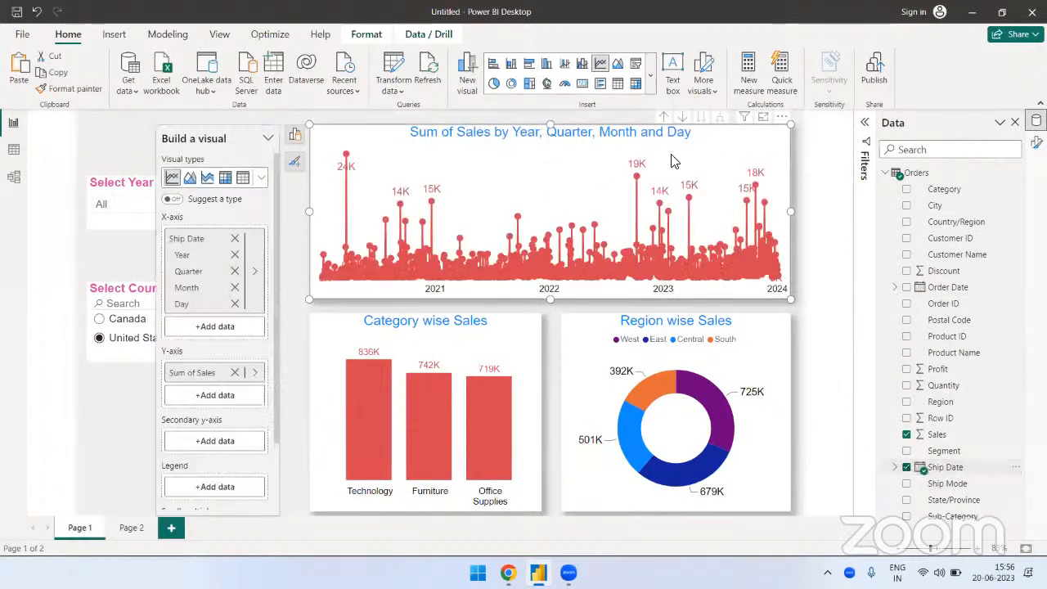
# Step: Drill the Ship Date line chart up to the year level and move it to the quarter level of the hierarchy
pyautogui.click(663, 119)
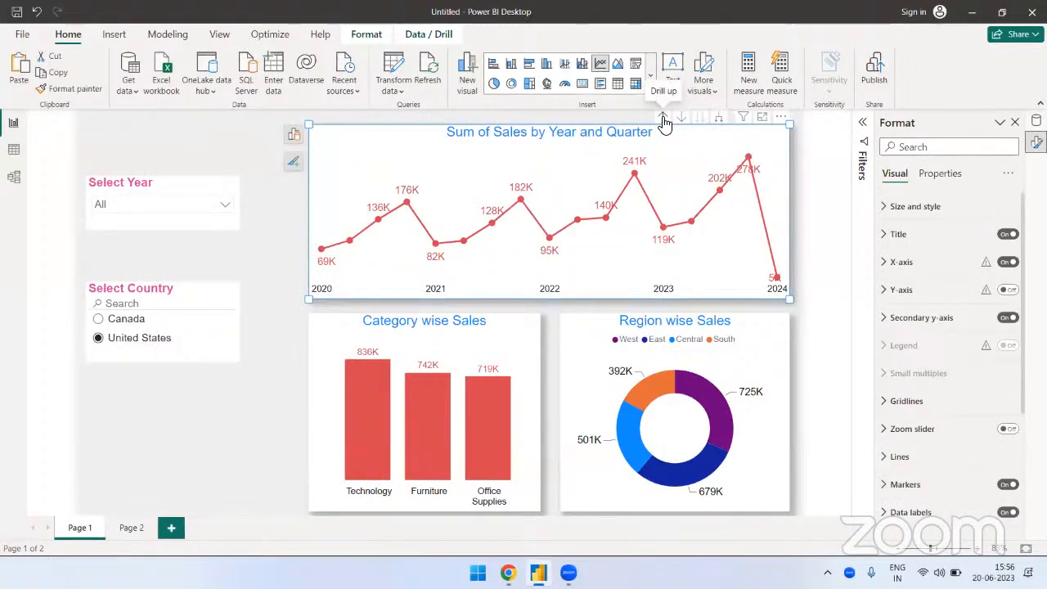
pyautogui.click(663, 119)
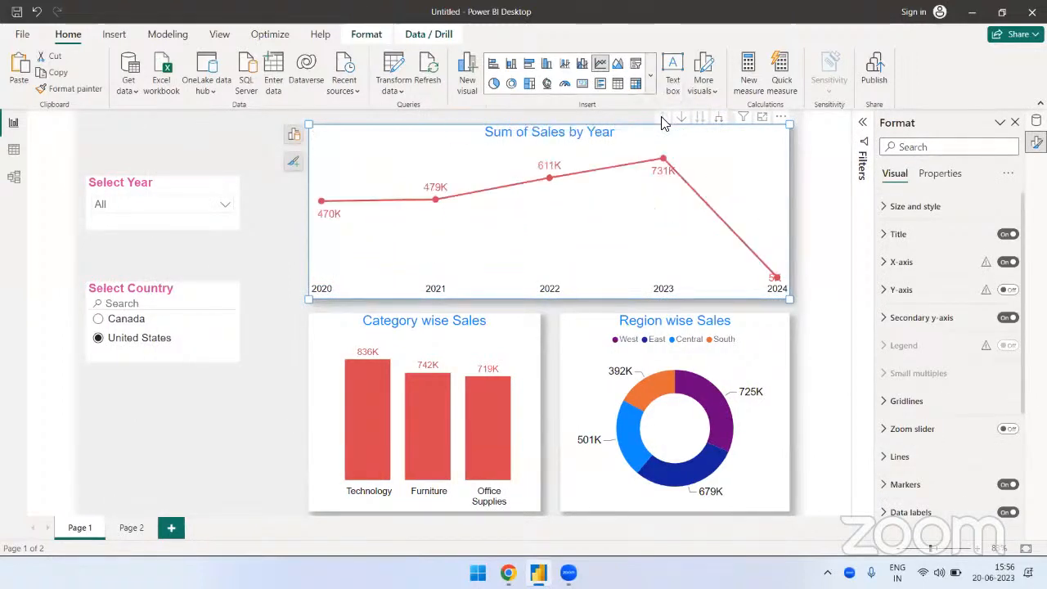
pyautogui.click(705, 118)
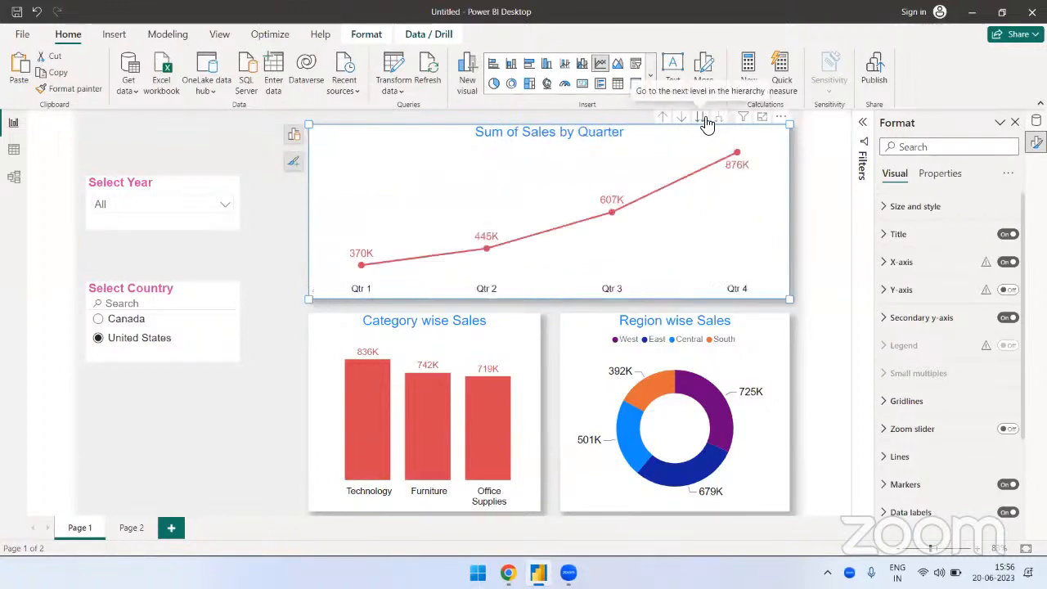
# Step: Move the Ship Date line chart on to the month level of the hierarchy
pyautogui.click(705, 120)
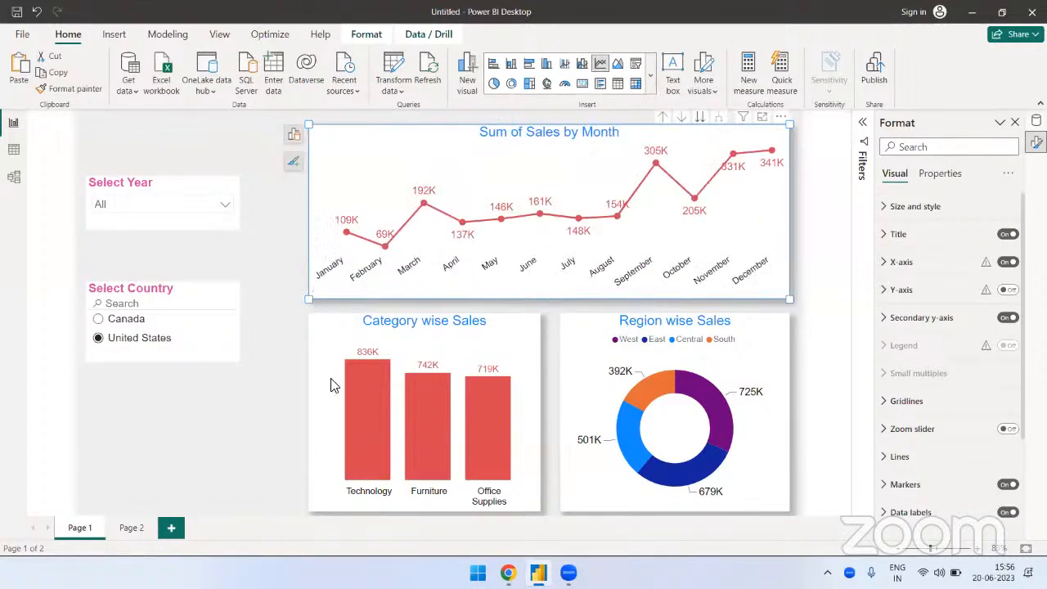
pyautogui.click(262, 392)
# Step: In the Category wise Sales column chart, replace the Category field with Segment, removing and re-adding Sales
pyautogui.click(496, 331)
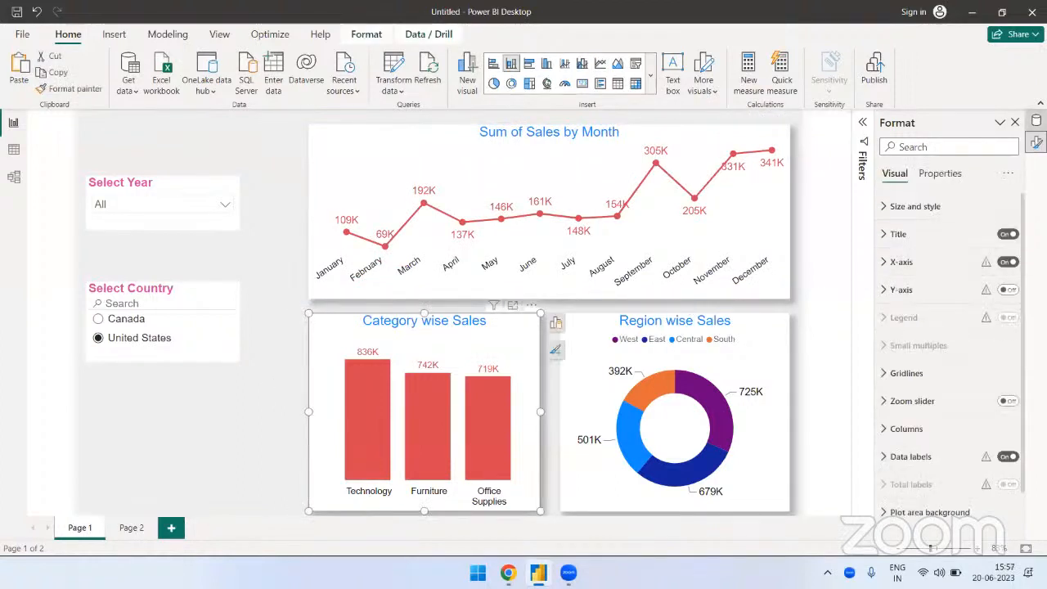
pyautogui.click(1036, 120)
pyautogui.click(907, 436)
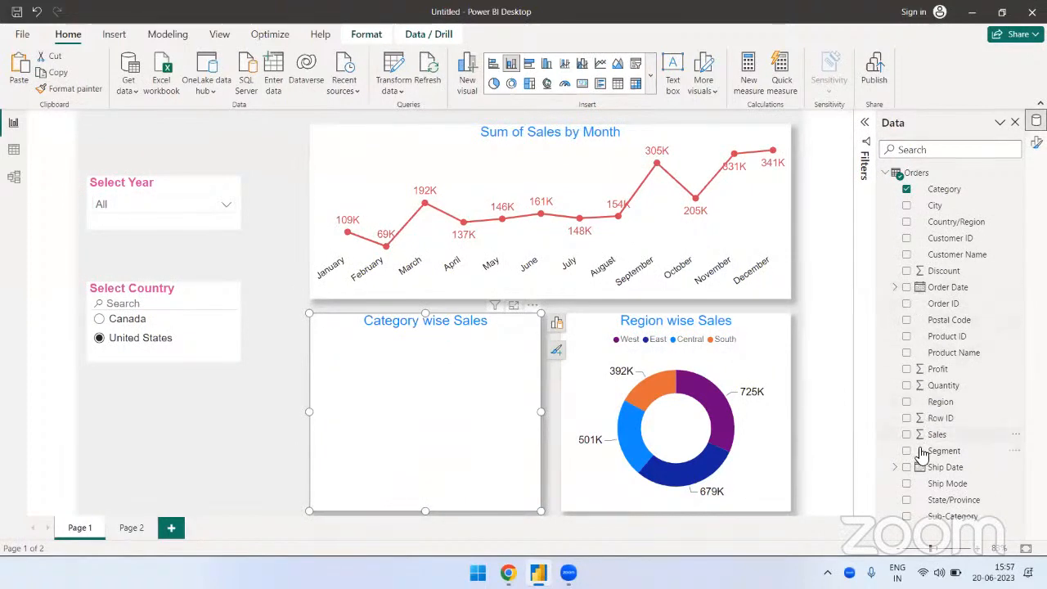
pyautogui.click(907, 450)
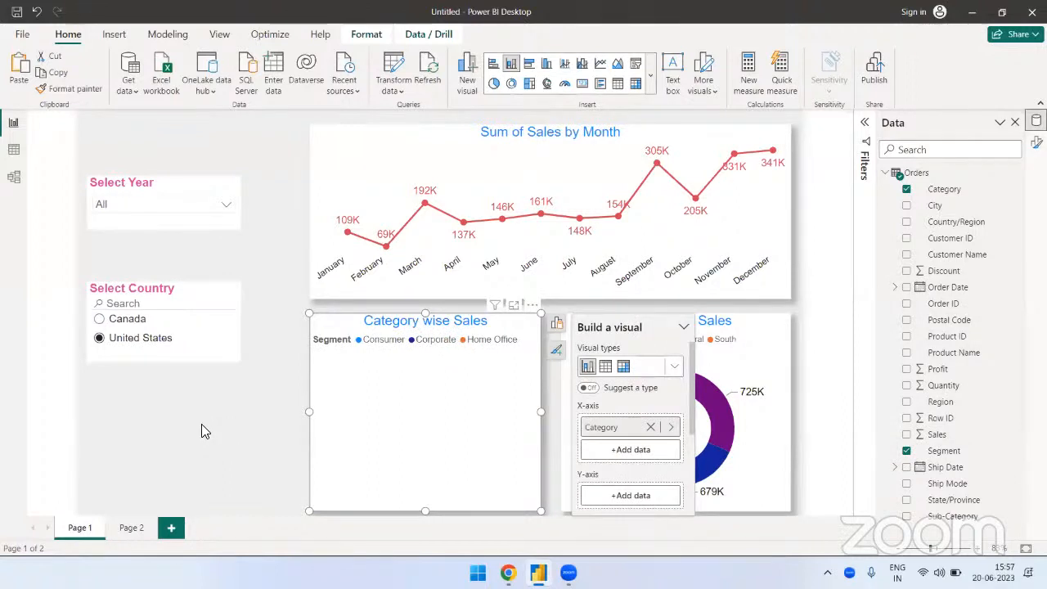
pyautogui.click(907, 189)
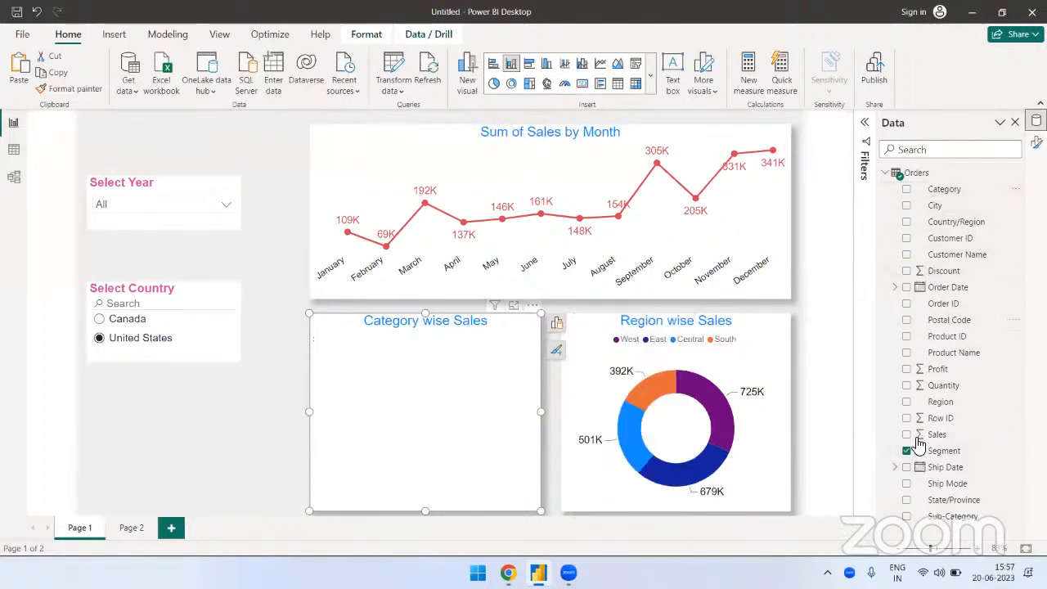
pyautogui.click(906, 434)
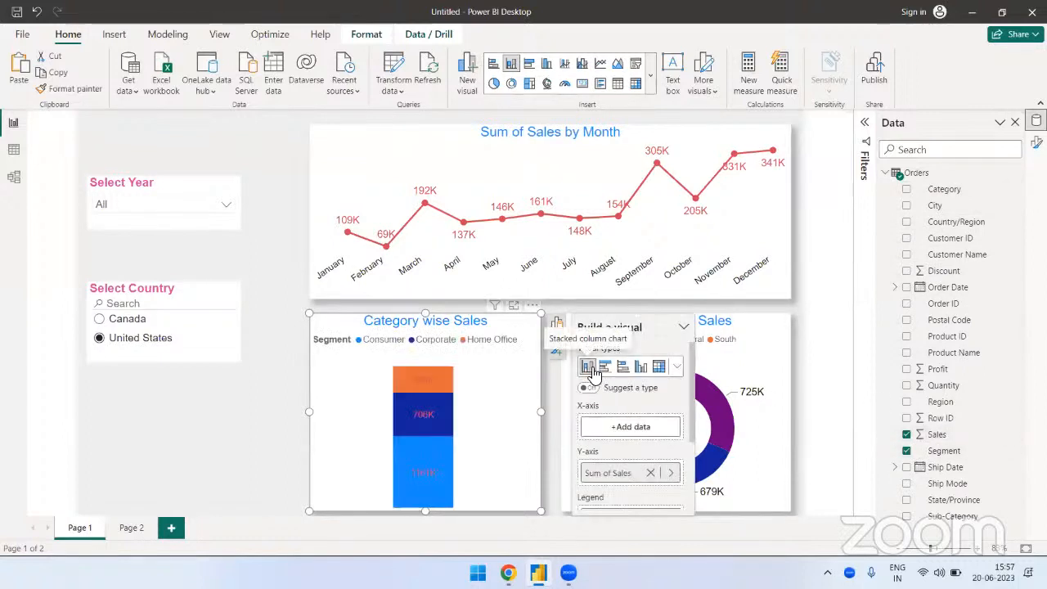
# Step: Remove Segment from the column chart's legend and assign it to the X-axis
pyautogui.scroll(-3, 642, 454)
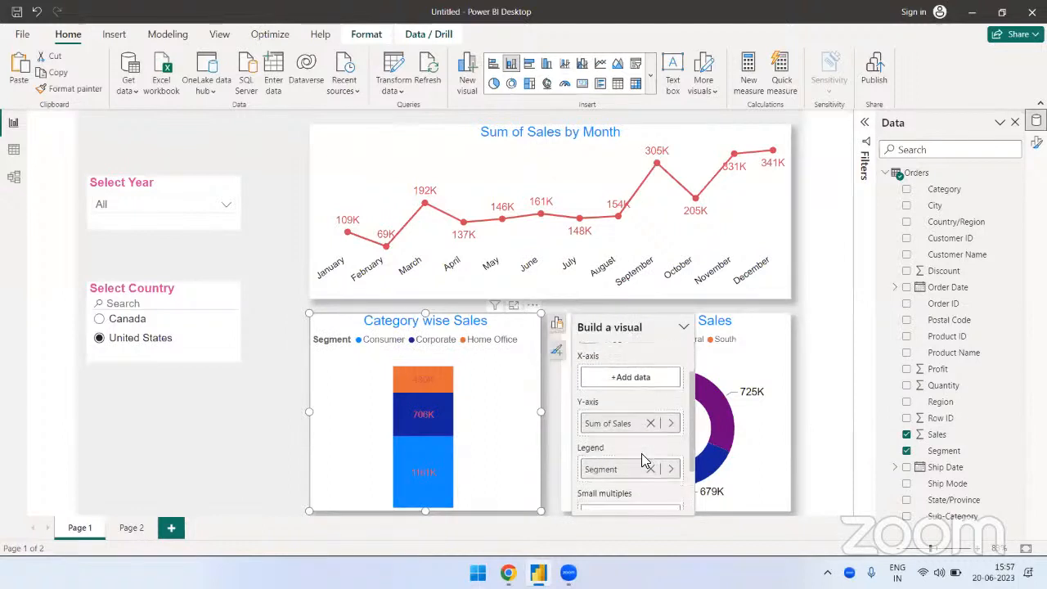
pyautogui.scroll(-1, 642, 460)
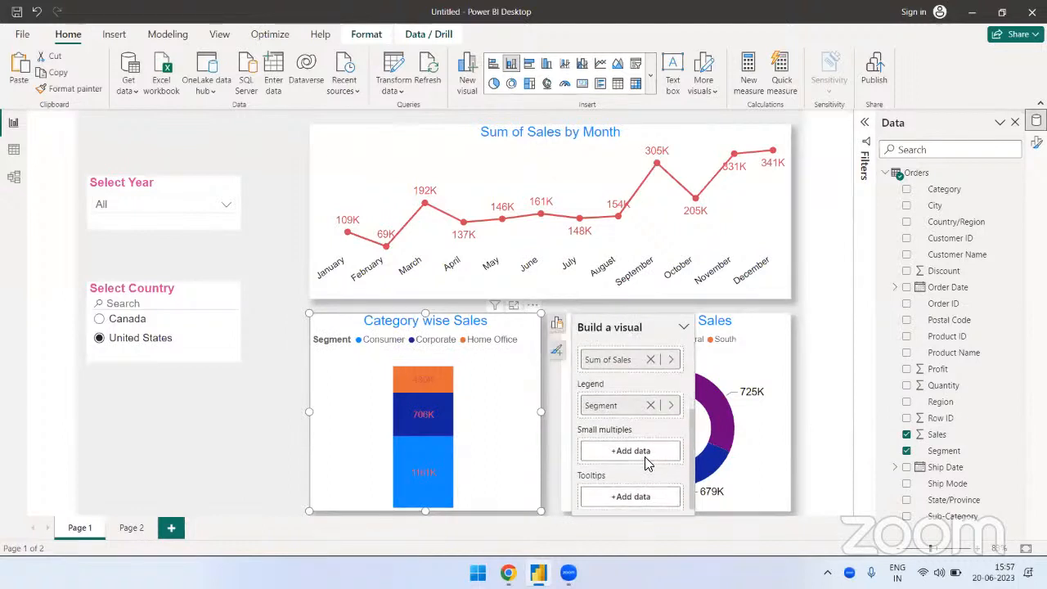
pyautogui.scroll(3, 646, 479)
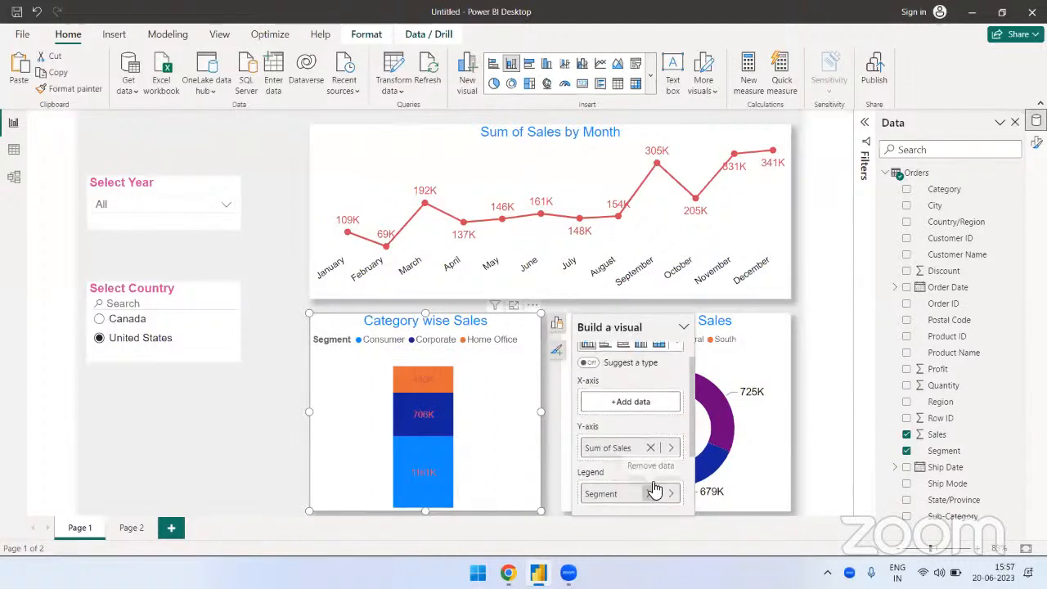
pyautogui.click(650, 493)
pyautogui.click(631, 402)
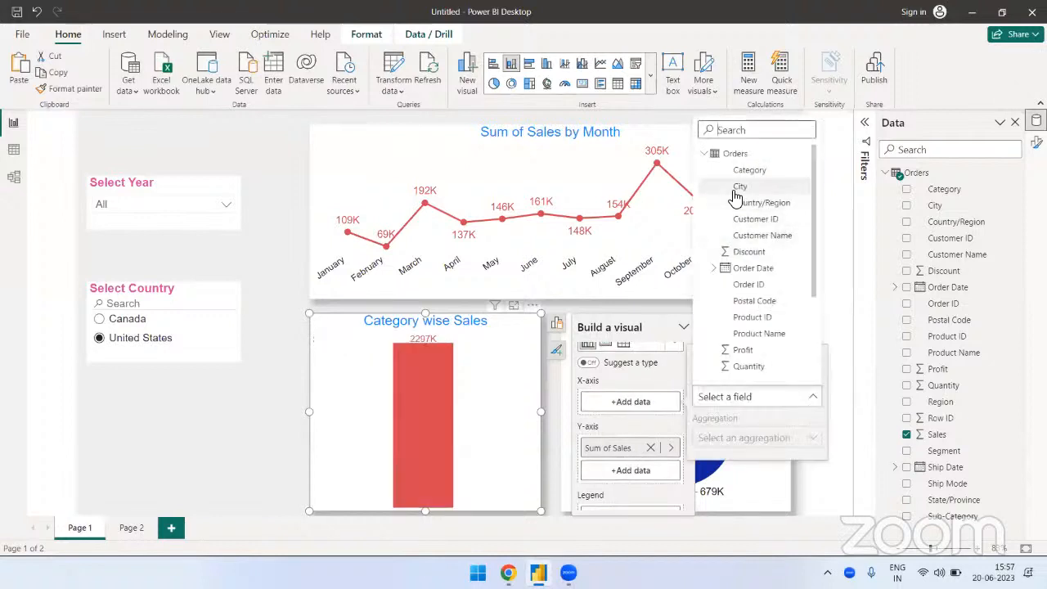
pyautogui.write('segm')
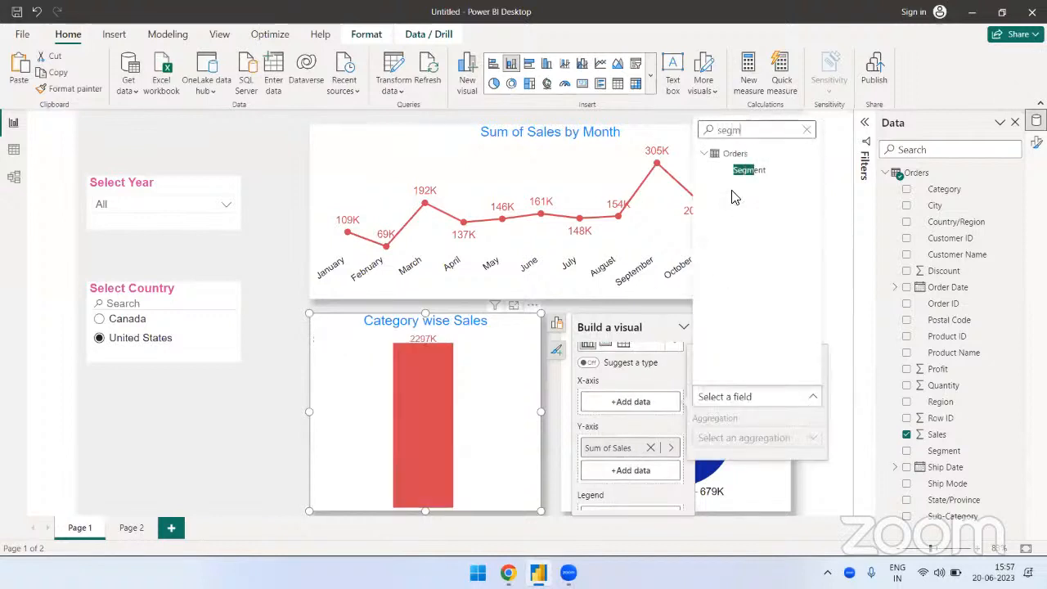
pyautogui.click(749, 169)
pyautogui.click(254, 412)
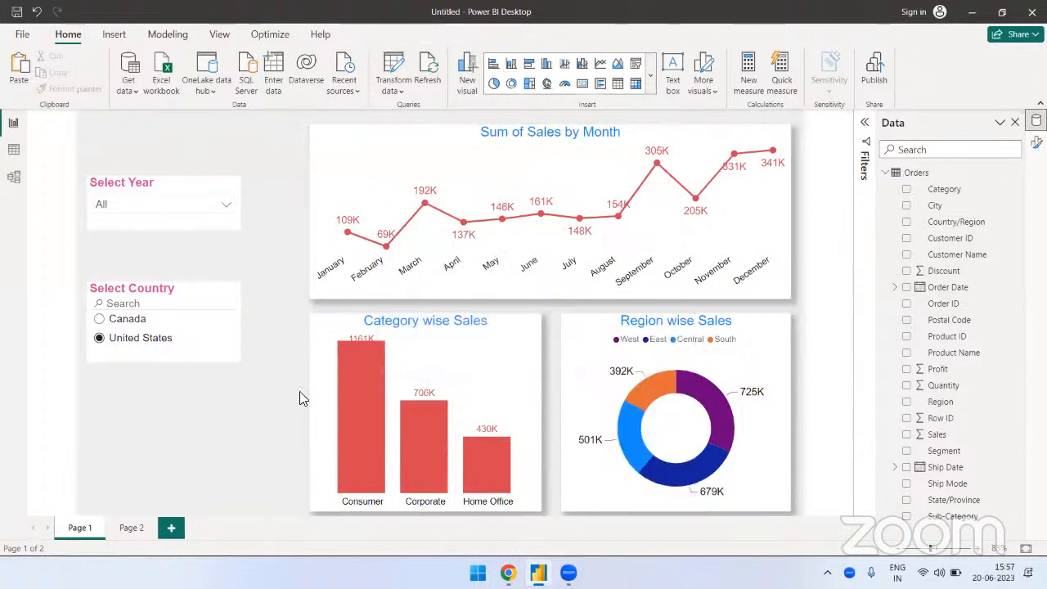
# Step: Retitle the column chart as "Segment wise Sales"
pyautogui.click(393, 327)
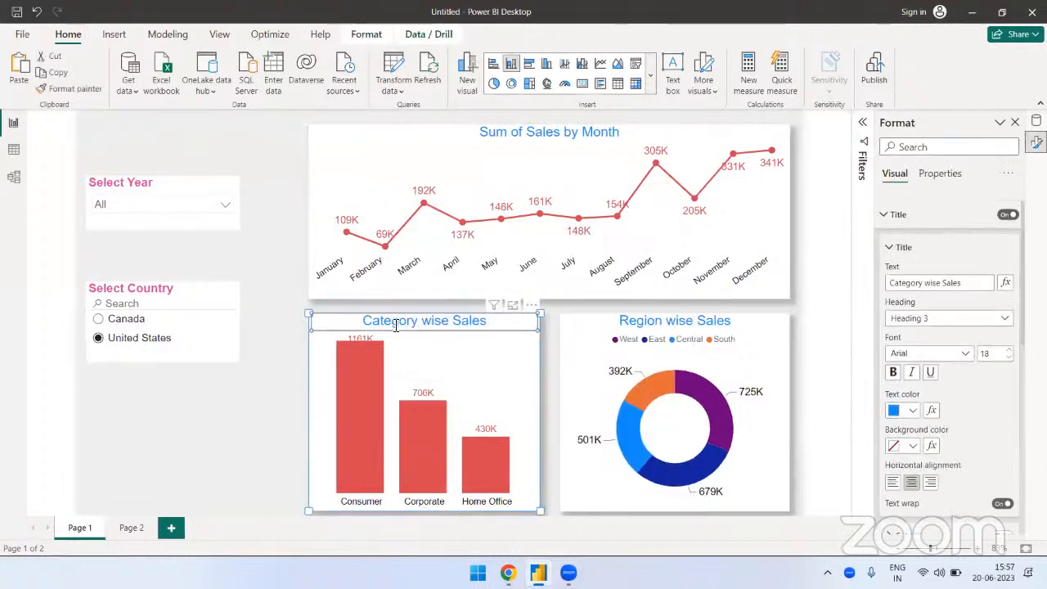
pyautogui.doubleClick(342, 319)
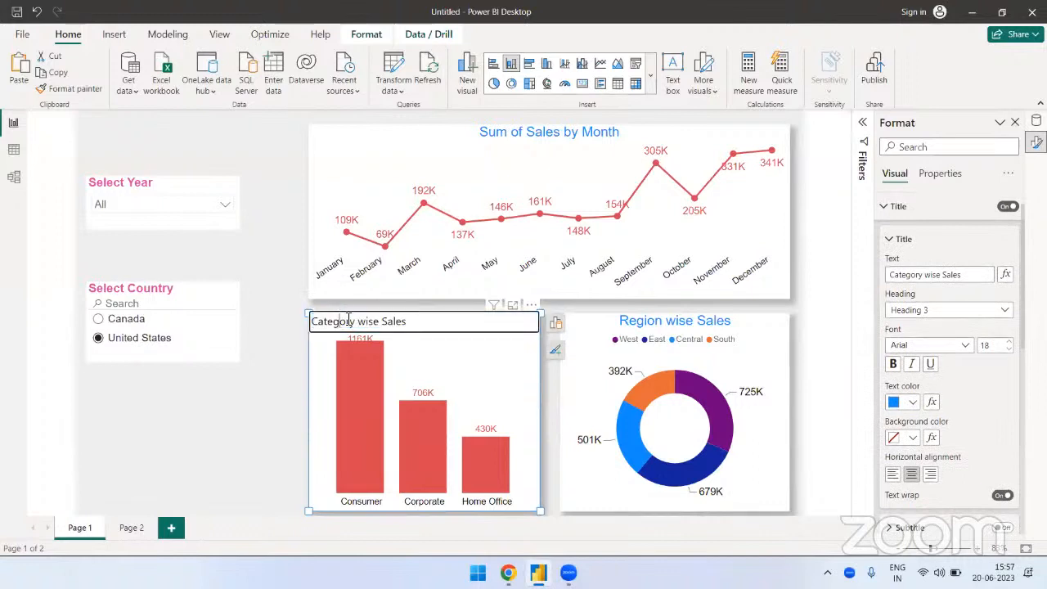
pyautogui.doubleClick(349, 322)
pyautogui.write('Segmen')
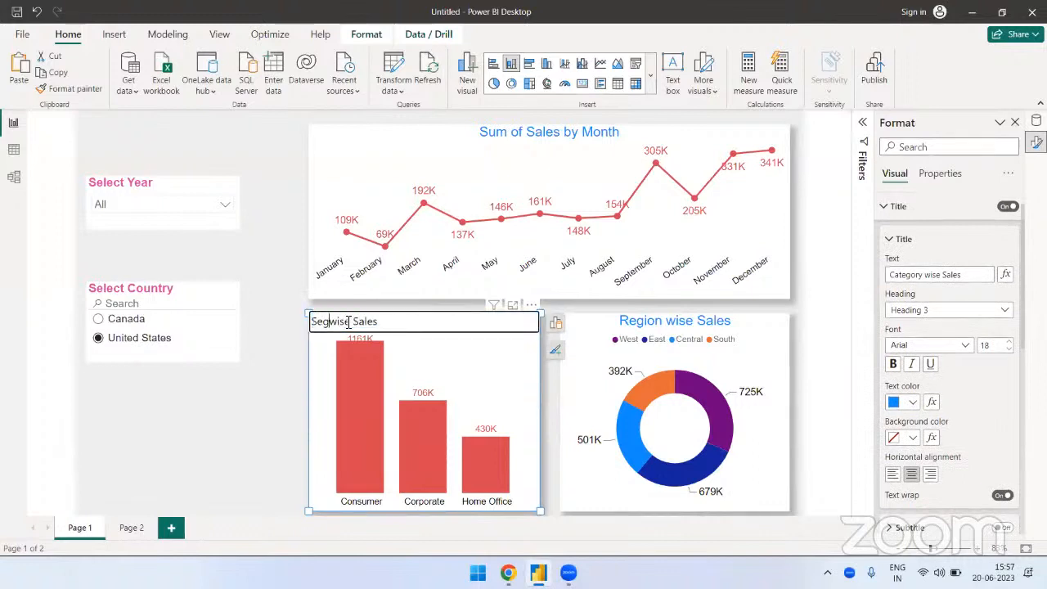
pyautogui.write('t')
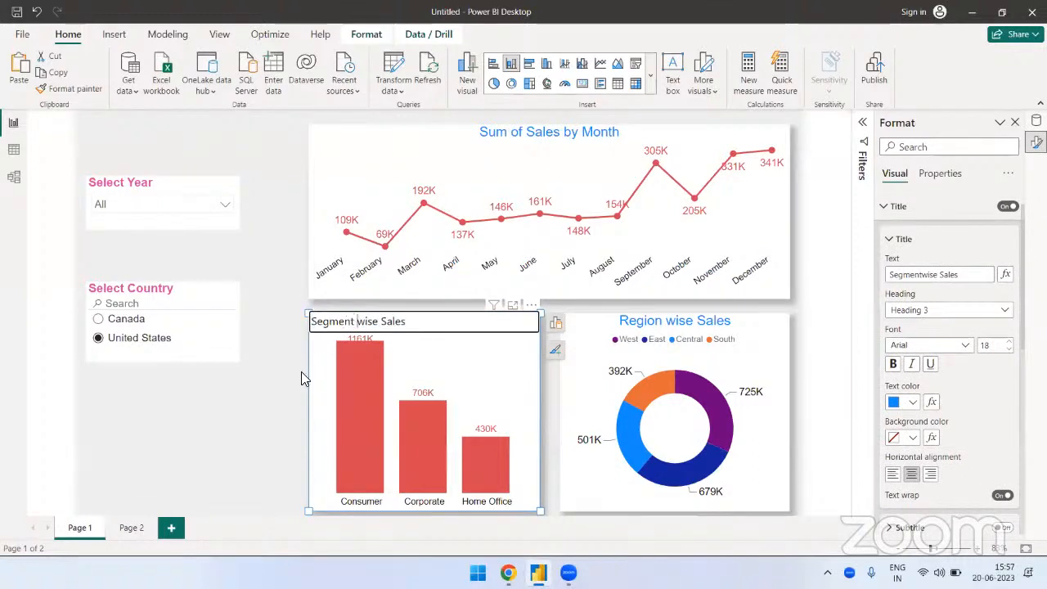
pyautogui.click(260, 428)
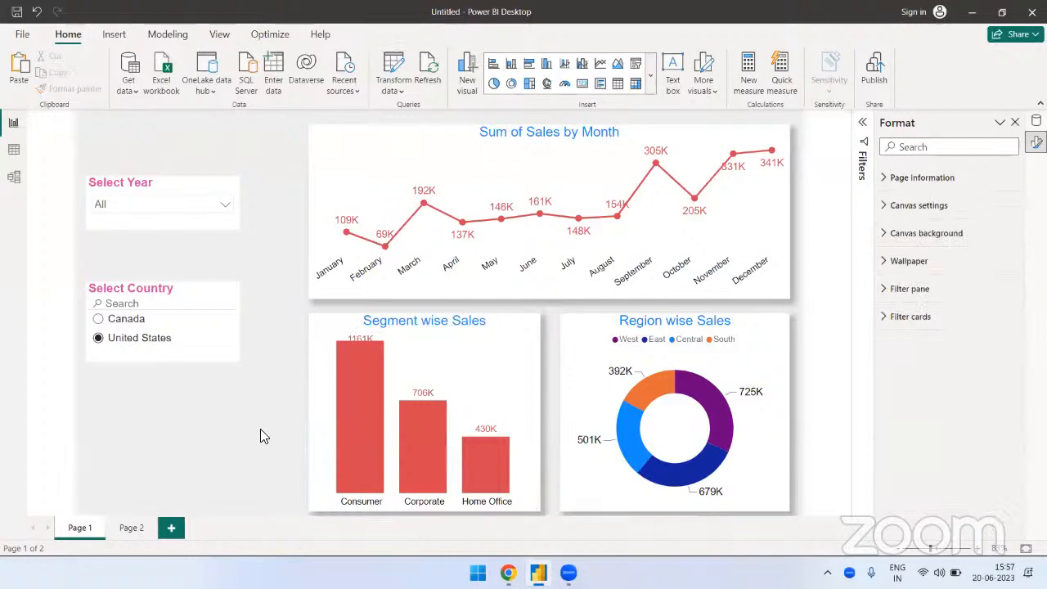
# Step: Replace Region with Ship Mode in the Region wise Sales donut chart
pyautogui.click(785, 325)
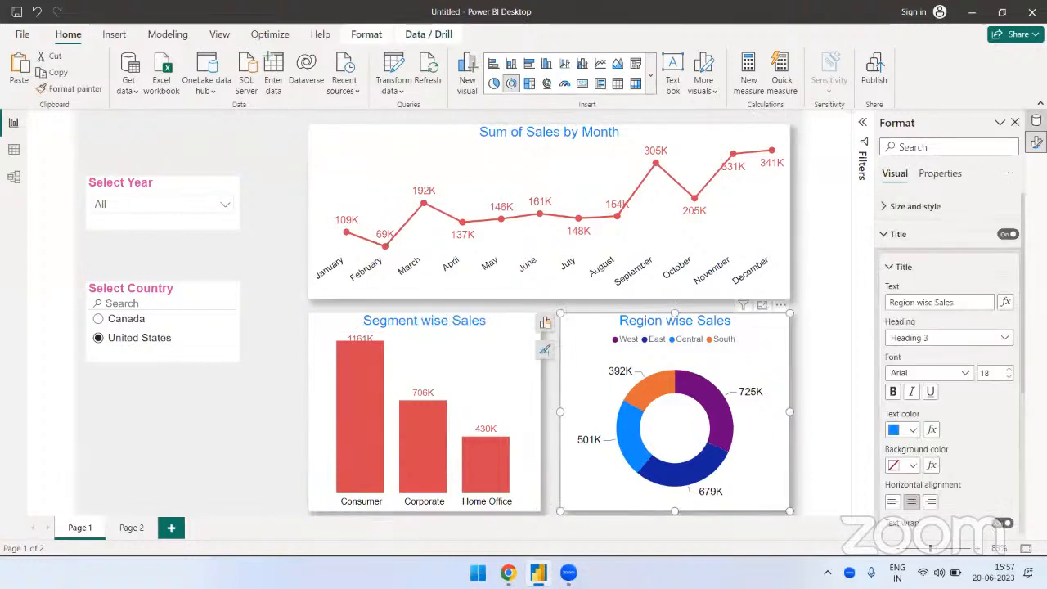
pyautogui.click(1036, 121)
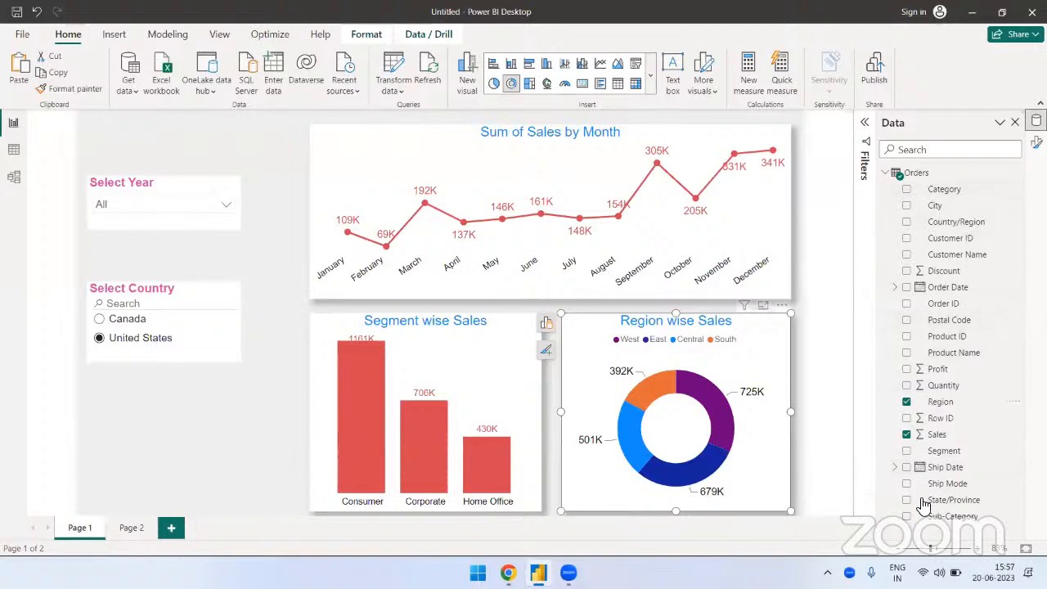
pyautogui.click(907, 402)
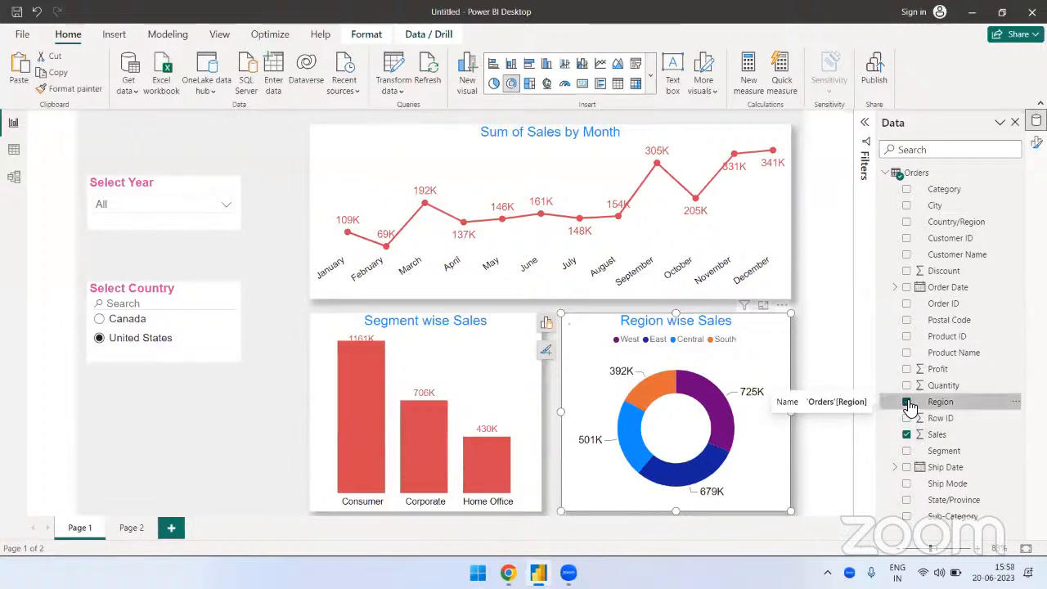
pyautogui.click(907, 483)
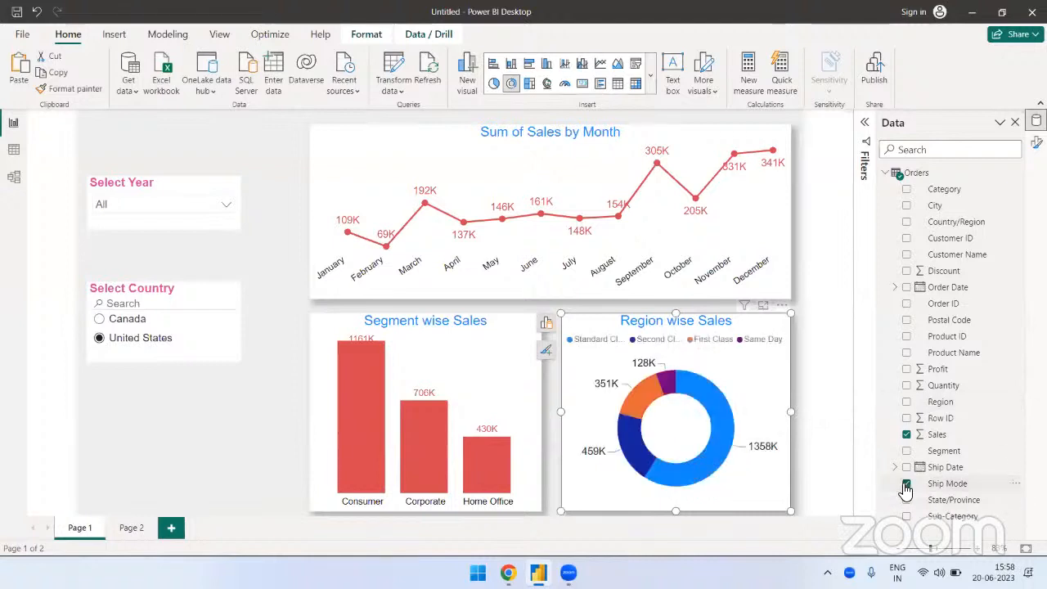
pyautogui.click(217, 446)
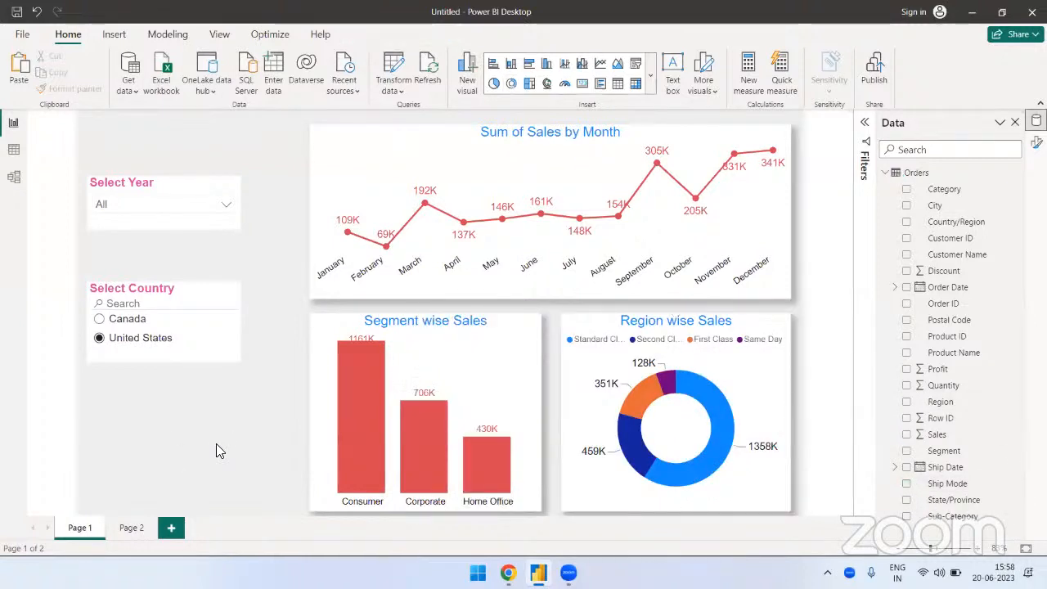
# Step: Retitle the donut chart as "Shipment Mode wise Sales"
pyautogui.click(645, 322)
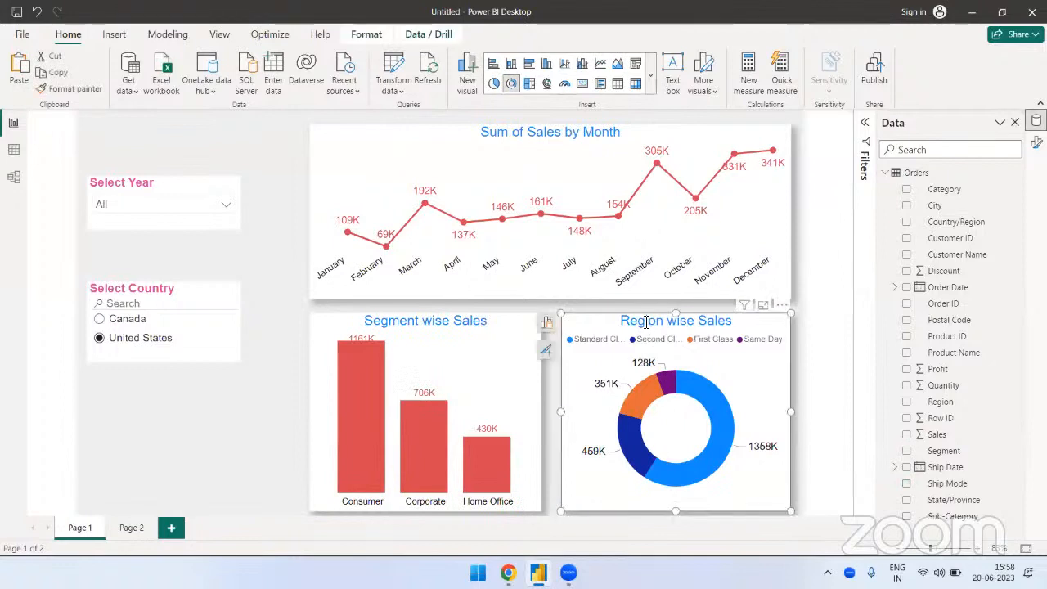
pyautogui.doubleClick(646, 323)
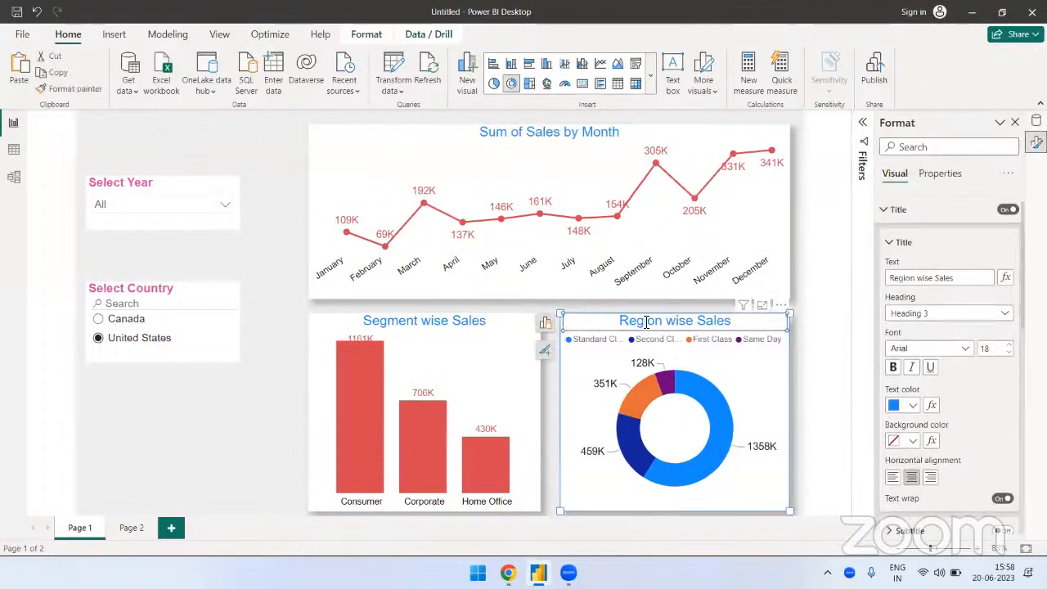
pyautogui.doubleClick(589, 321)
pyautogui.write('Ship')
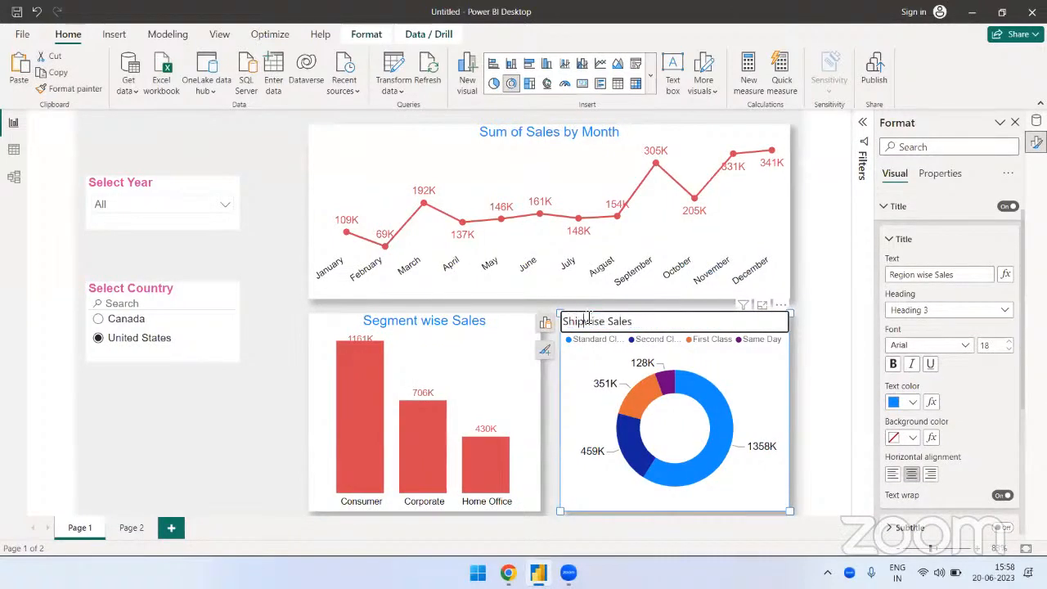
pyautogui.write('ment Mode')
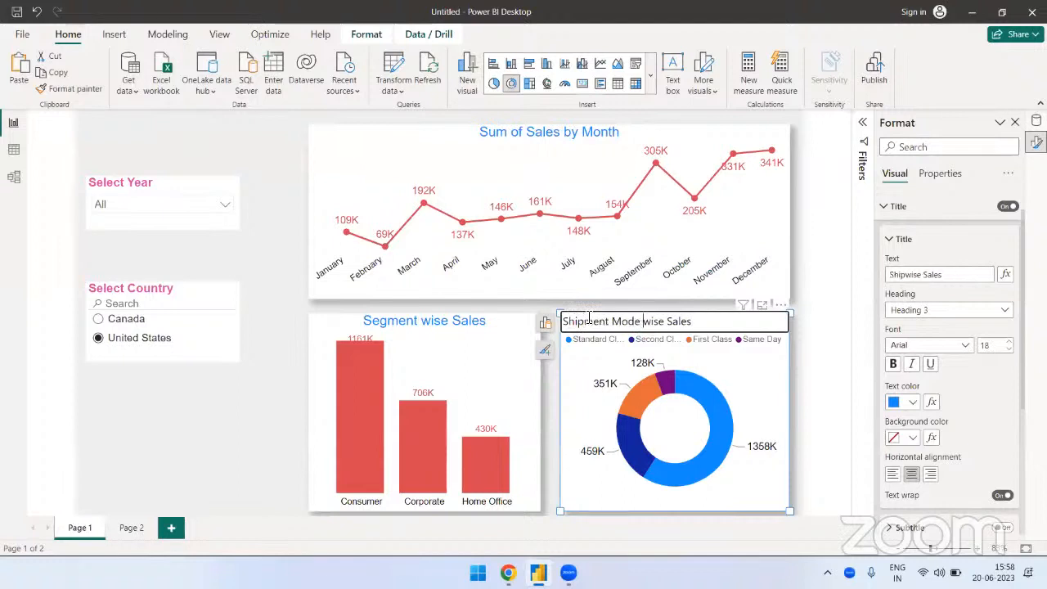
pyautogui.press('Return')
pyautogui.click(258, 395)
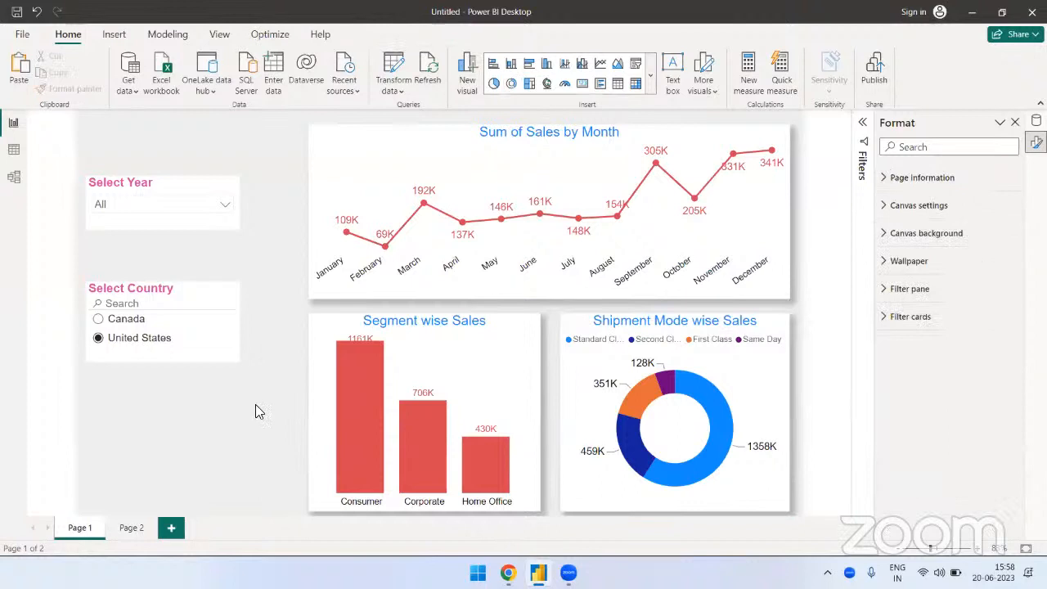
# Step: Move the Select Year and Select Country slicers up and closer together along the left edge of Page 1
pyautogui.moveTo(234, 164); pyautogui.dragTo(227, 123)
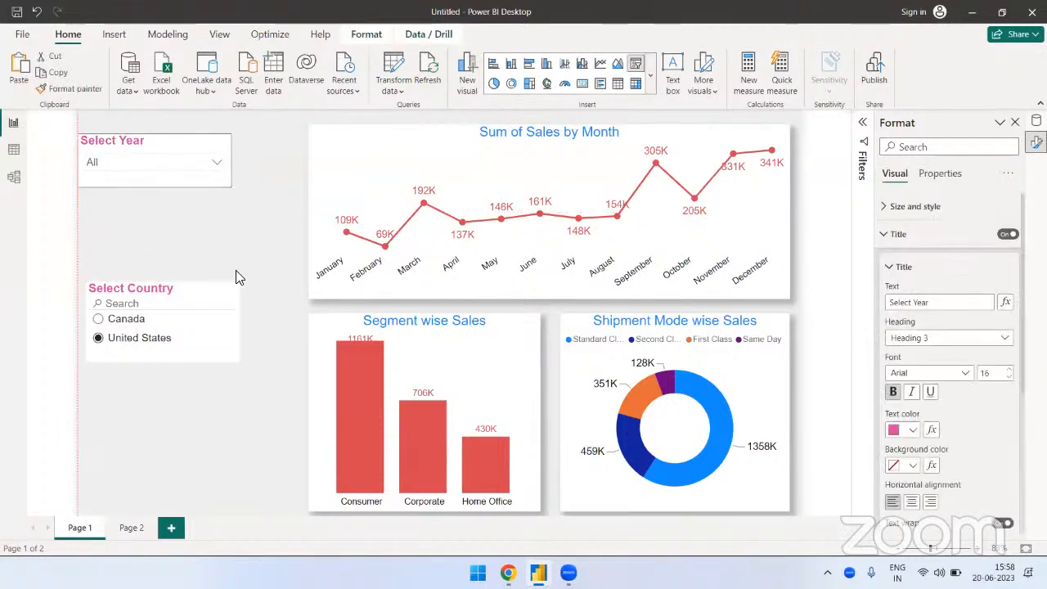
pyautogui.moveTo(231, 279); pyautogui.dragTo(220, 214)
pyautogui.click(216, 311)
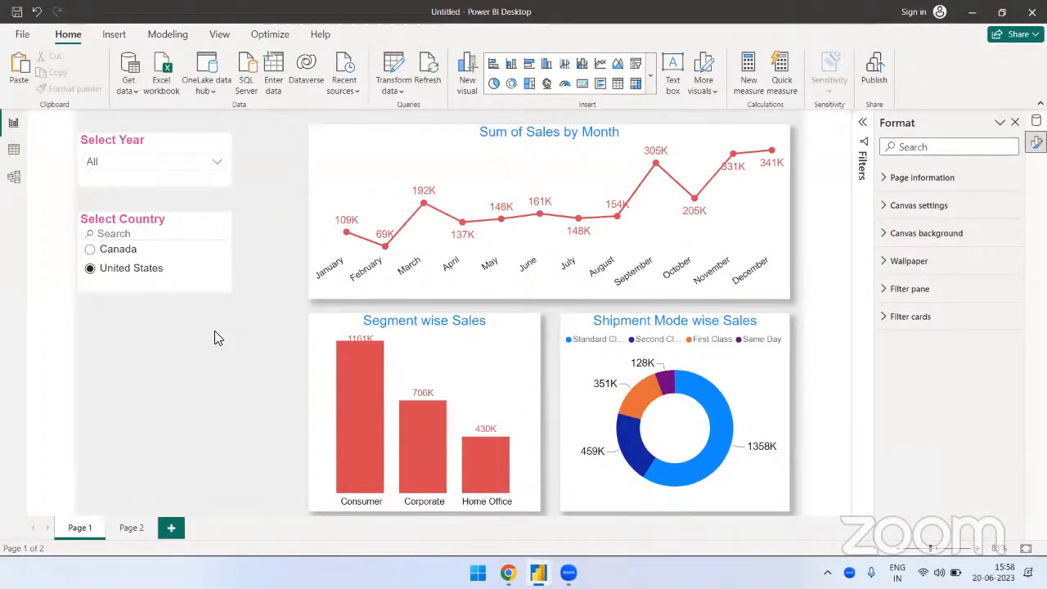
# Step: Insert a right arrow button on Page 1 and place it below the Select Country slicer
pyautogui.click(119, 35)
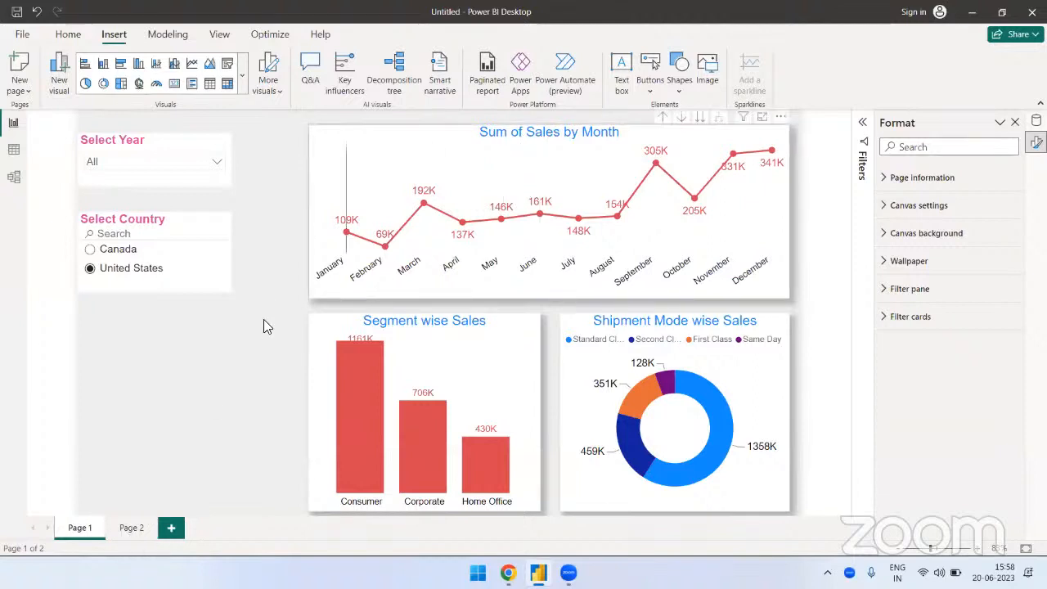
pyautogui.click(129, 529)
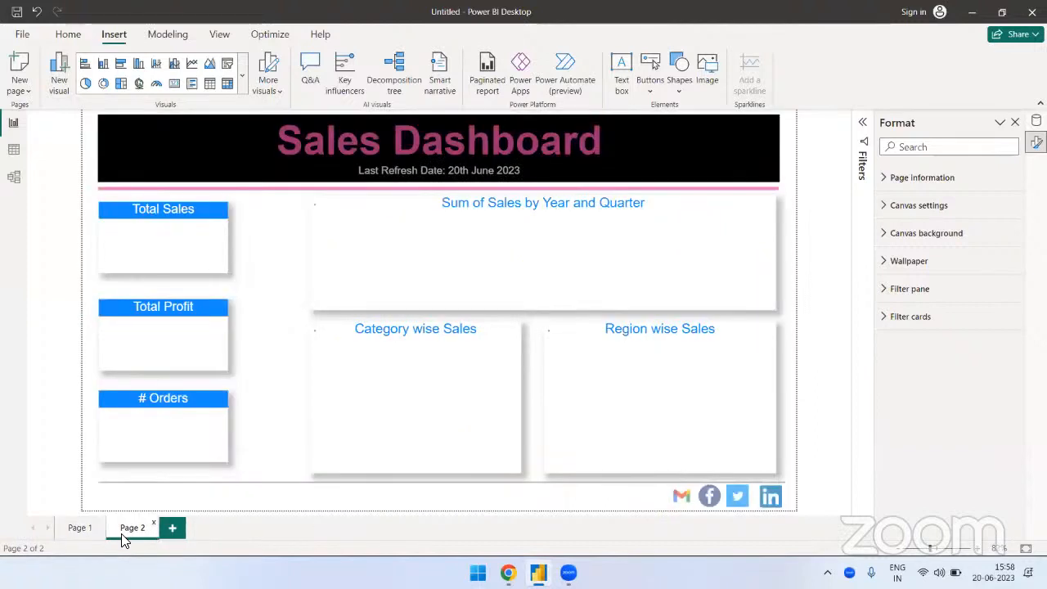
pyautogui.click(80, 530)
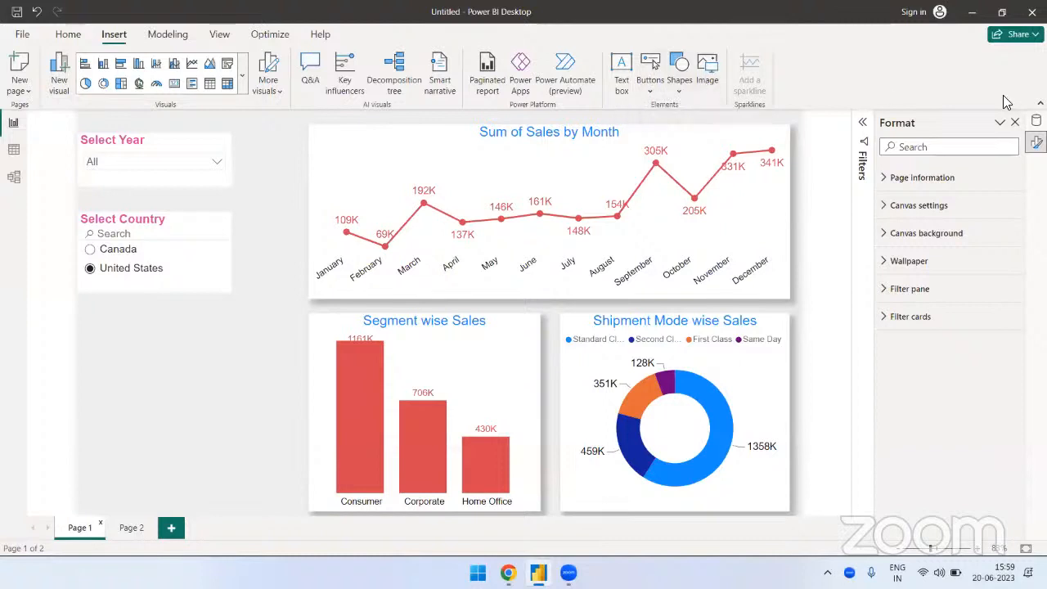
pyautogui.click(654, 88)
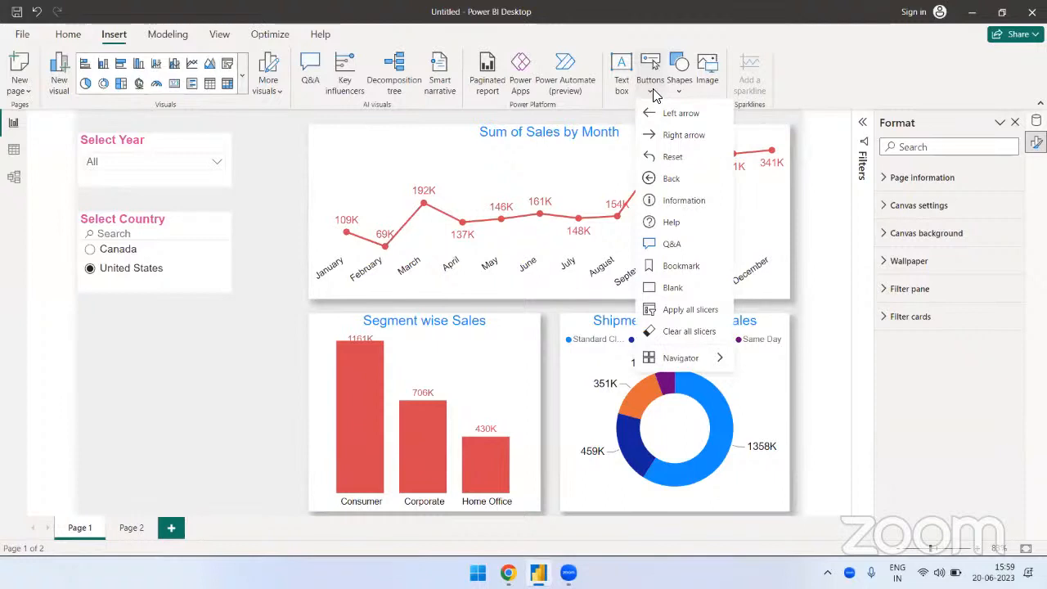
pyautogui.click(675, 135)
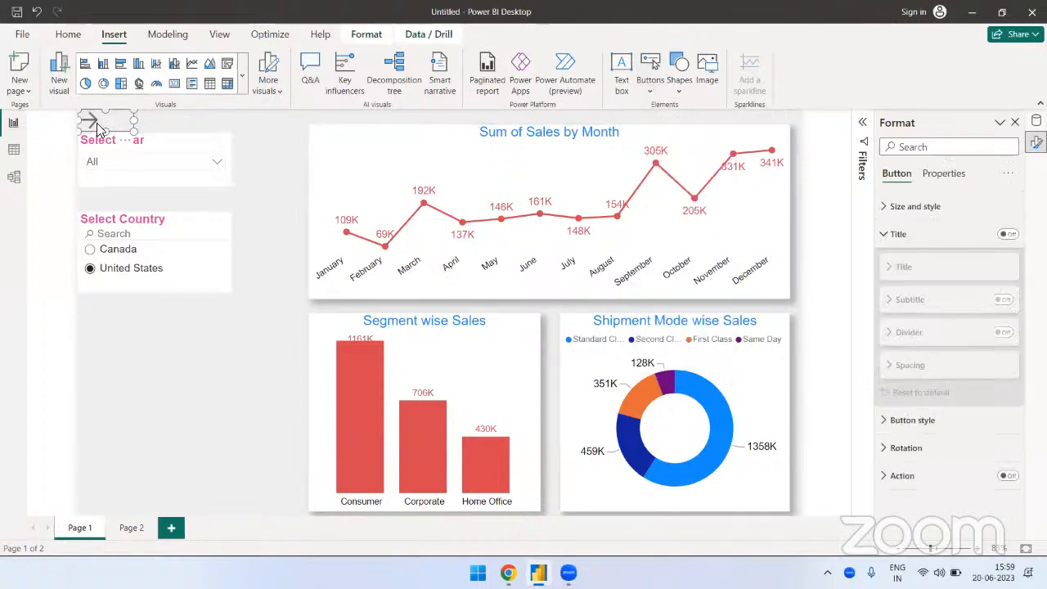
pyautogui.moveTo(111, 124); pyautogui.dragTo(126, 338)
pyautogui.click(185, 400)
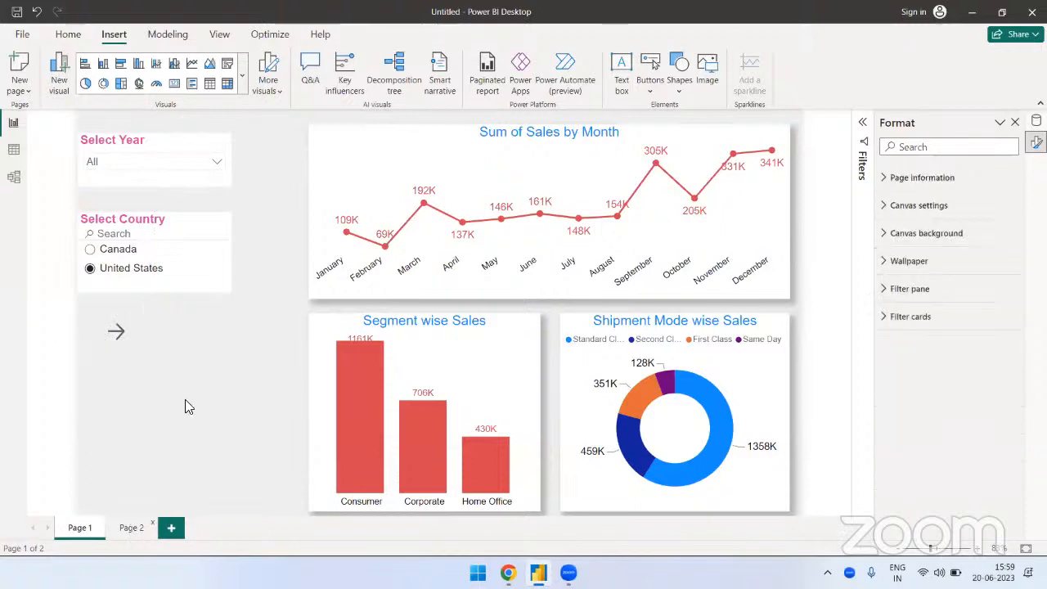
# Step: Resize the right arrow button below the Select Country slicer to a compact box around the arrow
pyautogui.click(123, 331)
pyautogui.moveTo(160, 343); pyautogui.dragTo(135, 338)
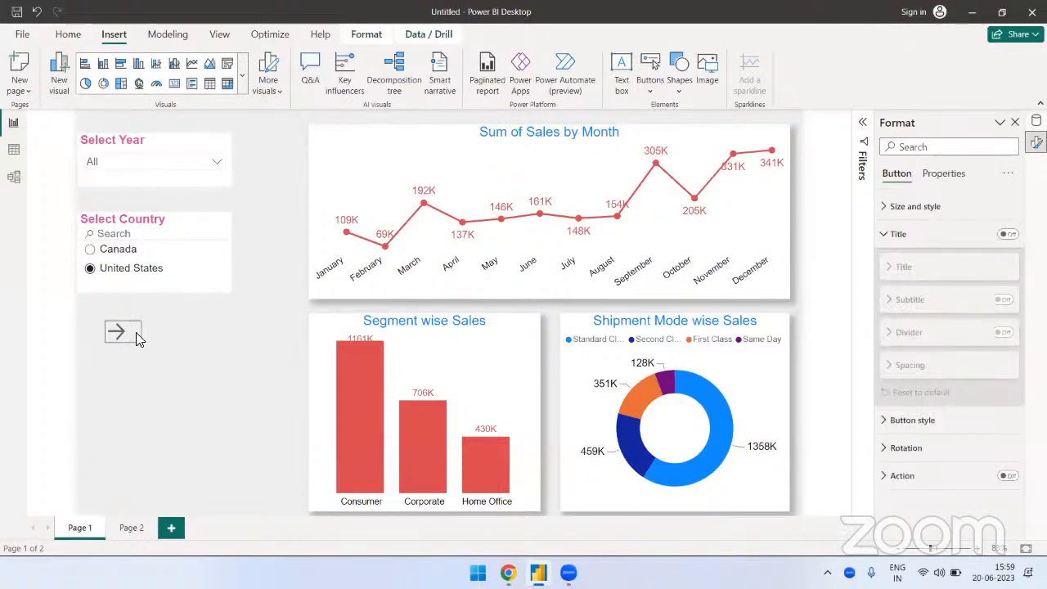
pyautogui.click(126, 362)
pyautogui.click(124, 320)
pyautogui.moveTo(139, 345); pyautogui.dragTo(150, 356)
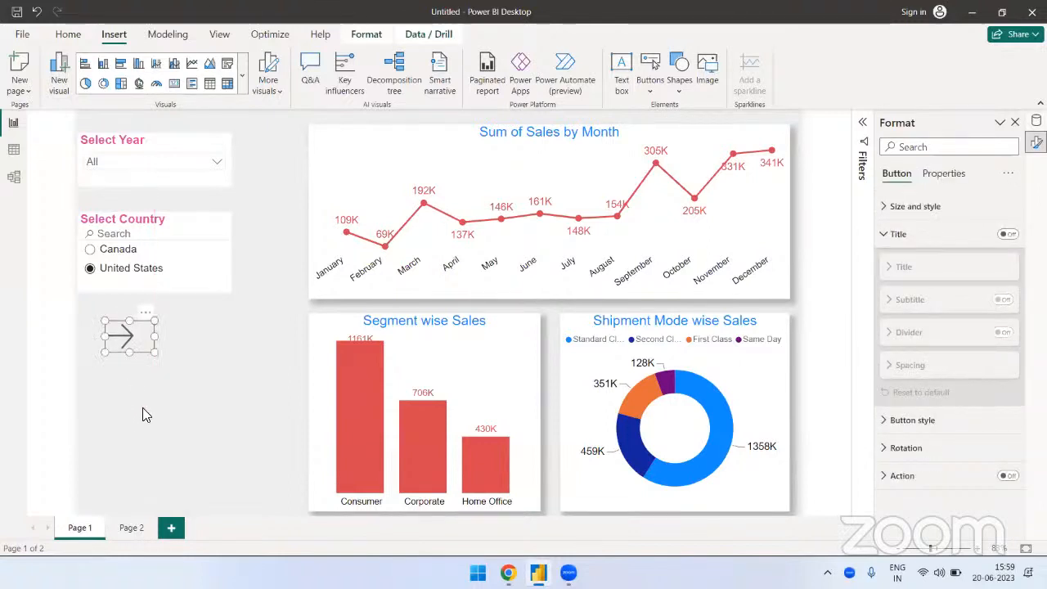
pyautogui.click(127, 363)
pyautogui.click(126, 335)
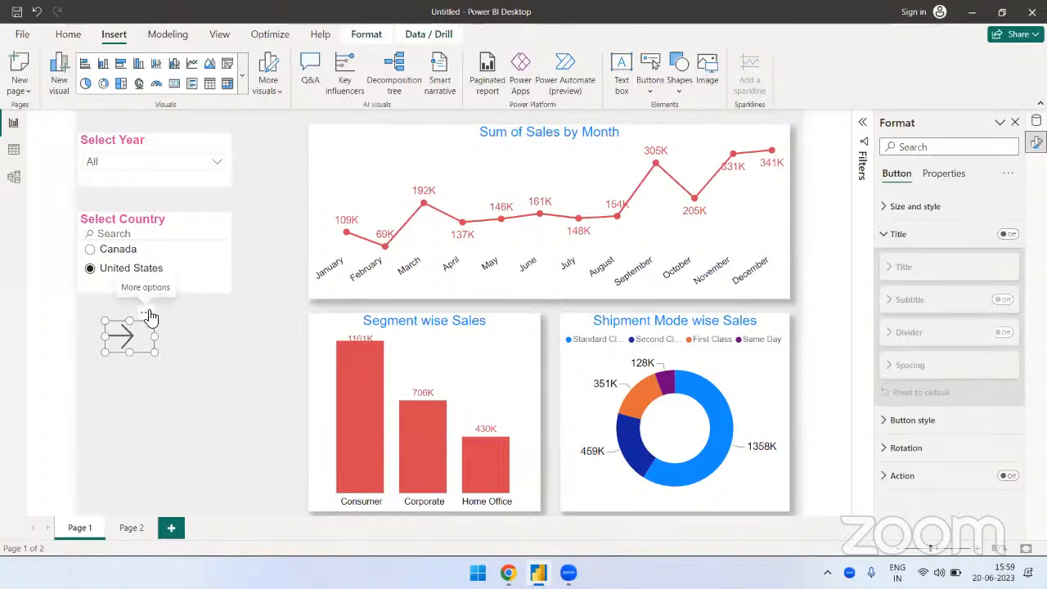
# Step: Move the arrow button into the upper-right corner of the Sum of Sales by Month chart and narrow it to fit
pyautogui.moveTo(153, 308); pyautogui.dragTo(783, 154)
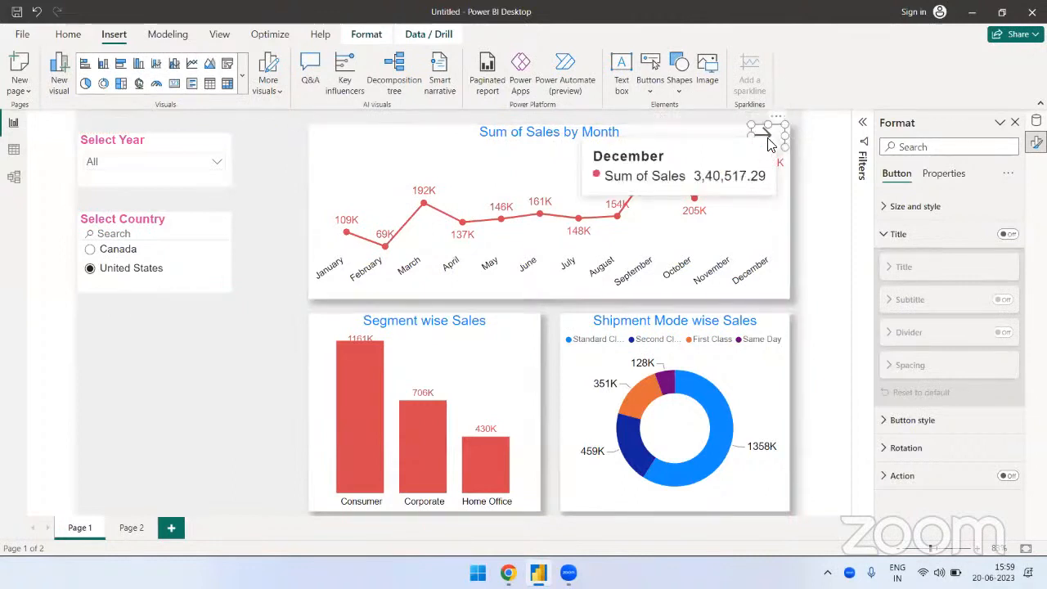
pyautogui.moveTo(751, 134)
pyautogui.mouseDown()
pyautogui.moveTo(790, 138)
pyautogui.moveTo(767, 141)
pyautogui.mouseUp()
pyautogui.click(239, 365)
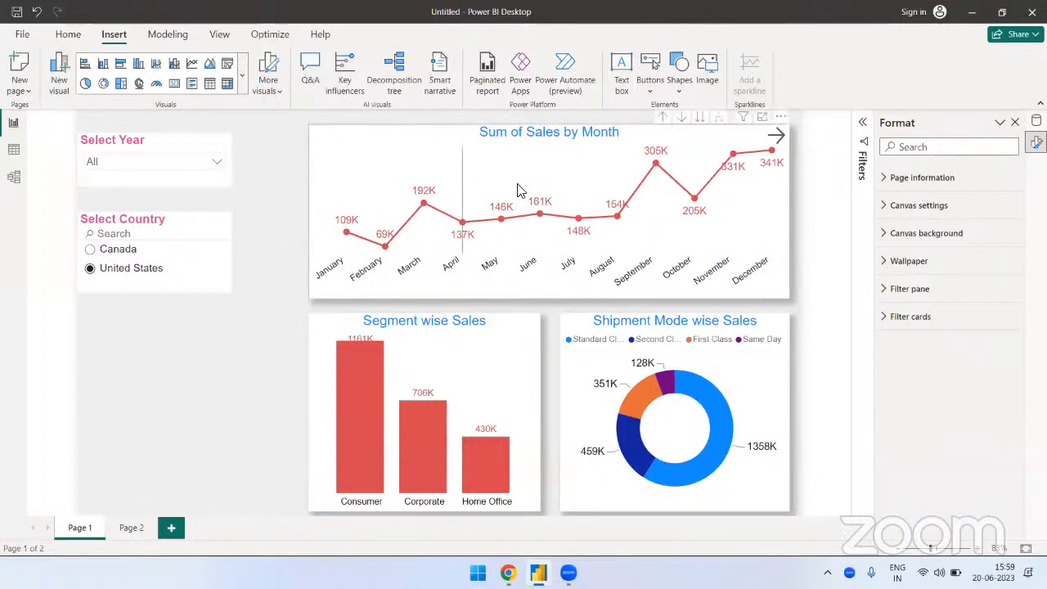
# Step: Set the arrow button's icon line color to blue #118DFF (Theme color 1)
pyautogui.moveTo(564, 193)
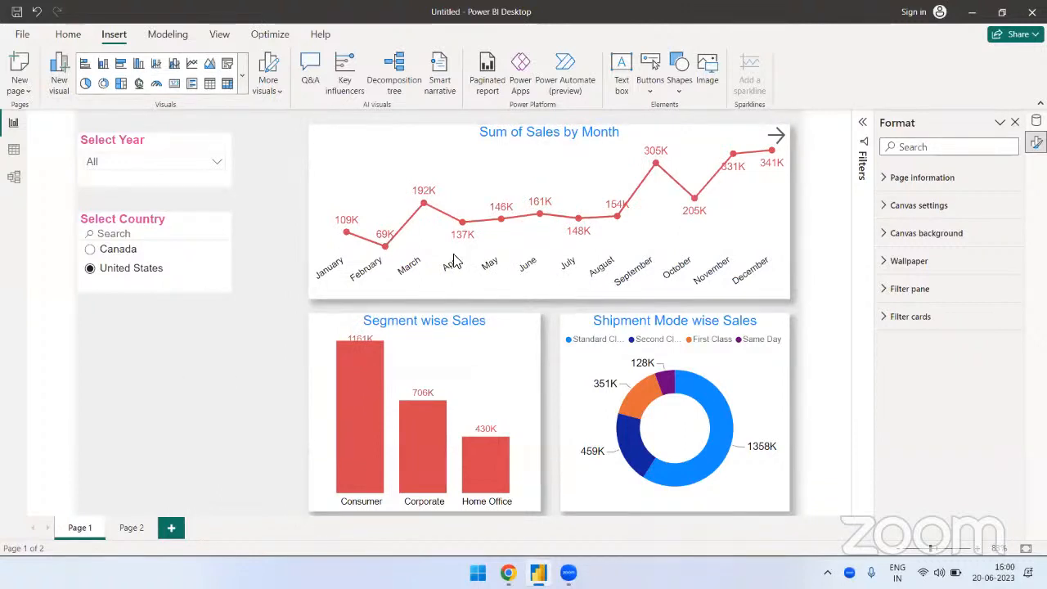
pyautogui.click(774, 138)
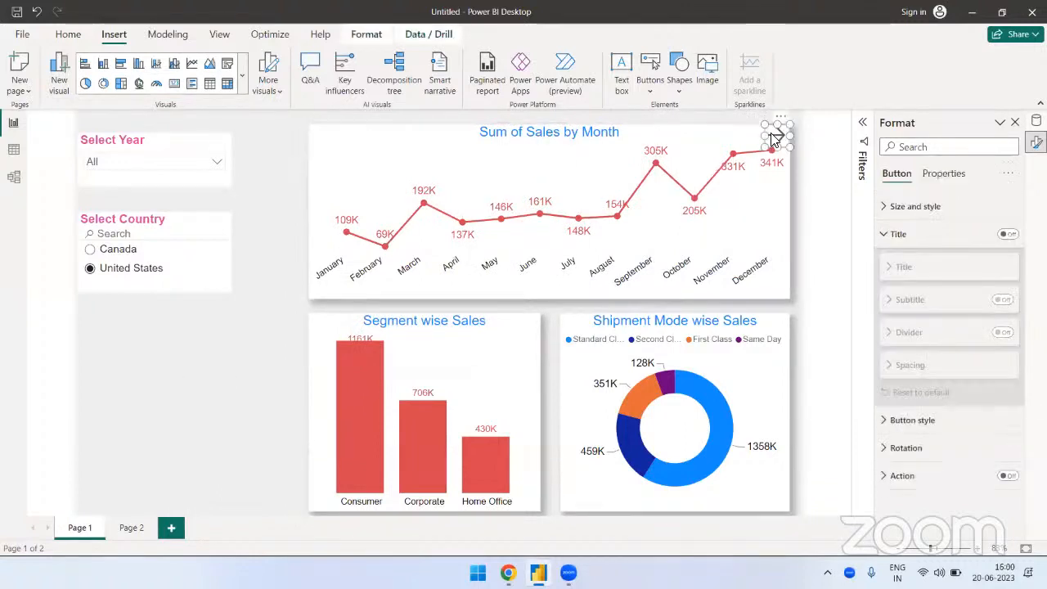
pyautogui.click(885, 234)
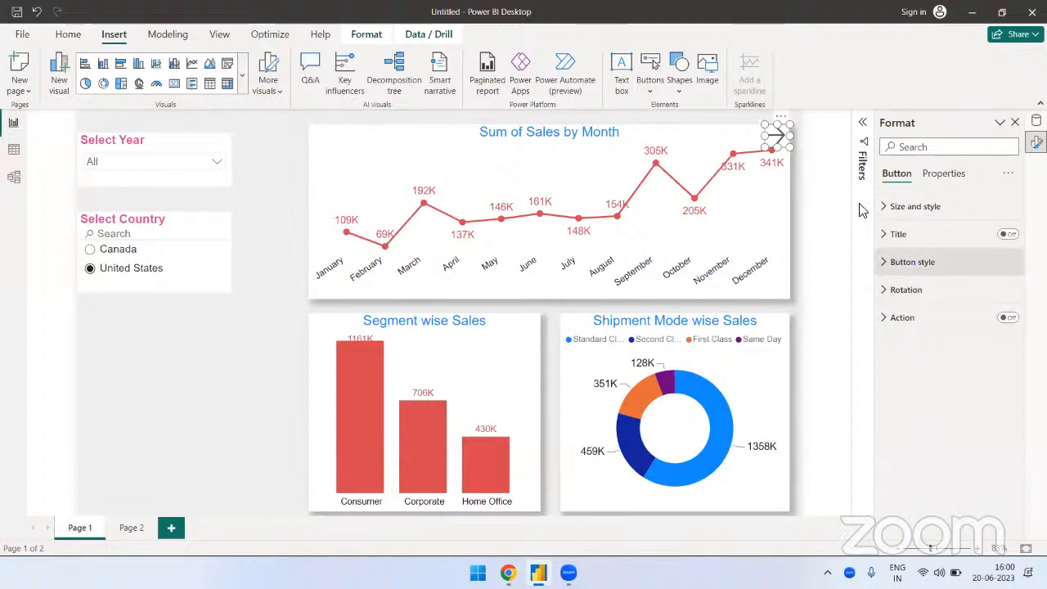
pyautogui.click(906, 262)
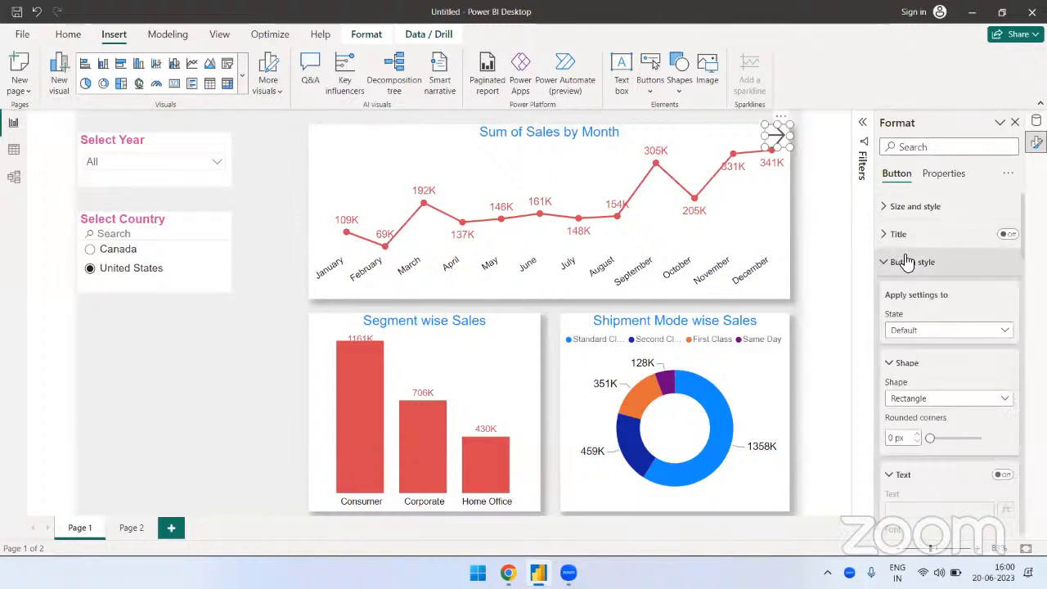
pyautogui.scroll(-2, 1006, 413)
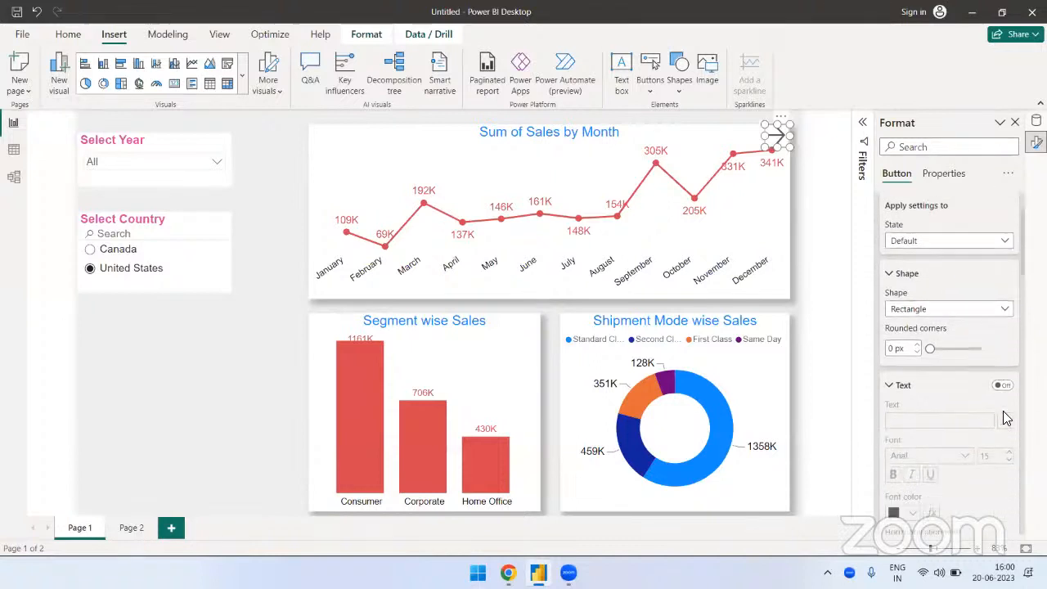
pyautogui.scroll(1, 1006, 417)
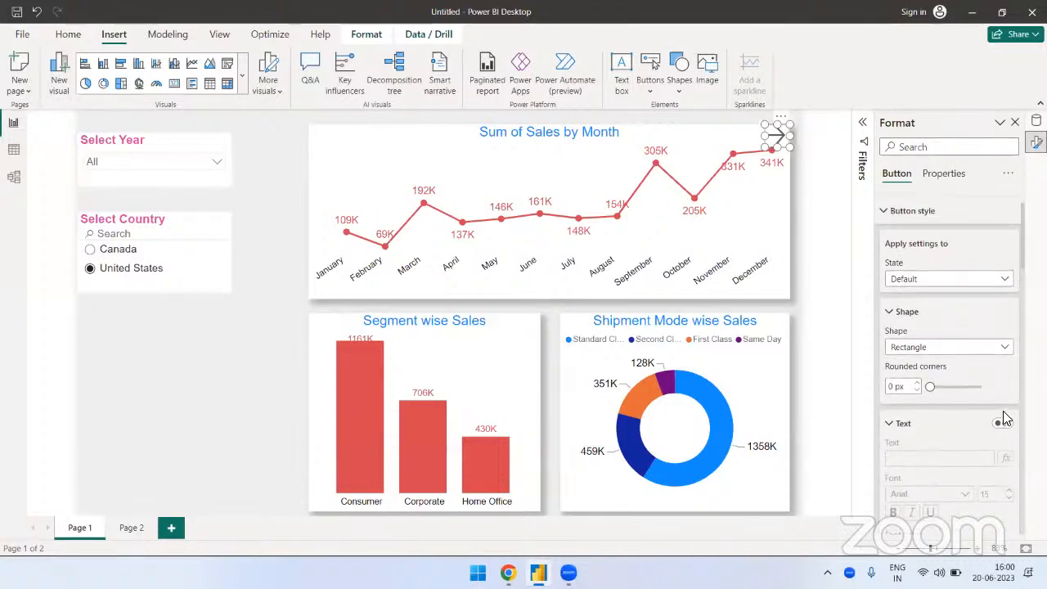
pyautogui.scroll(-1, 1007, 419)
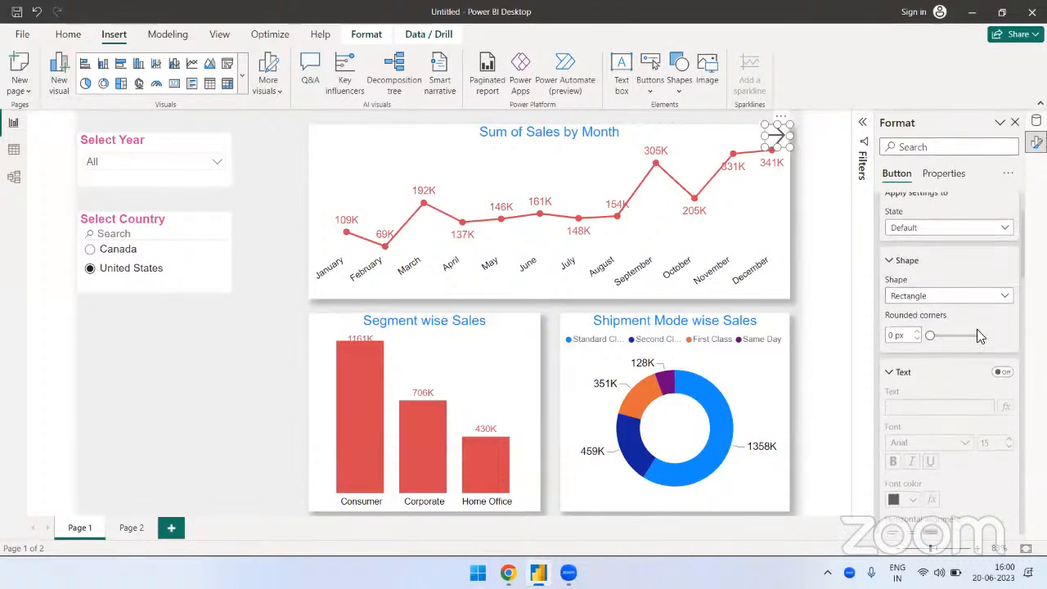
pyautogui.scroll(-1, 977, 329)
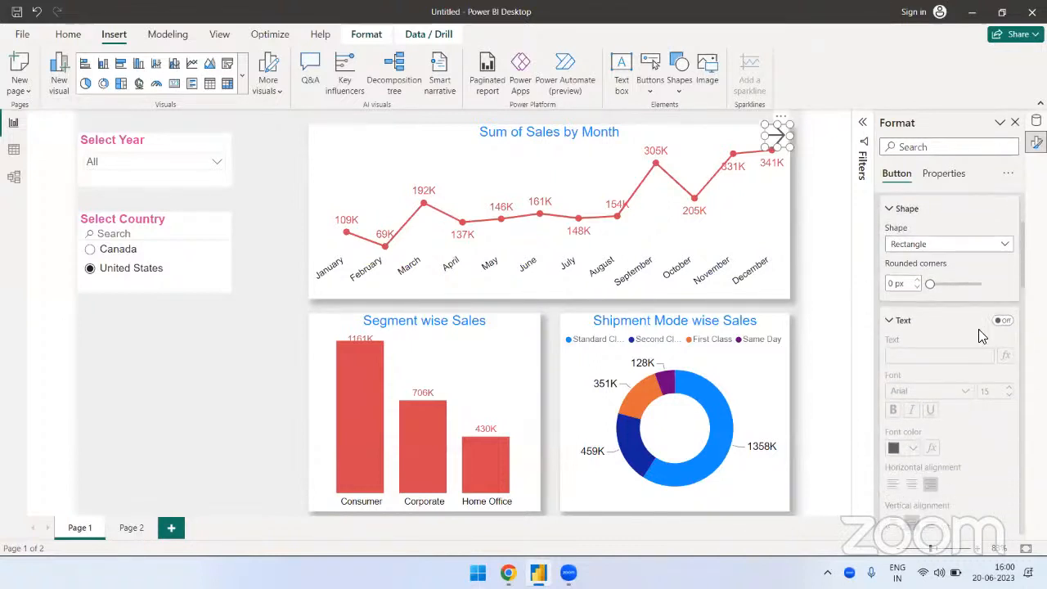
pyautogui.click(936, 321)
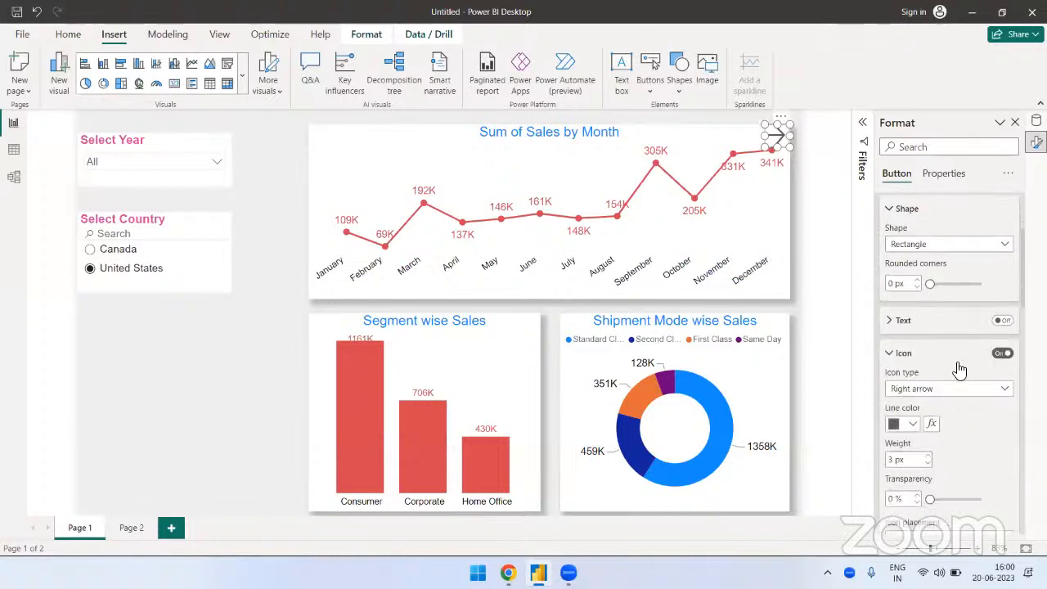
pyautogui.scroll(-1, 901, 372)
pyautogui.click(900, 372)
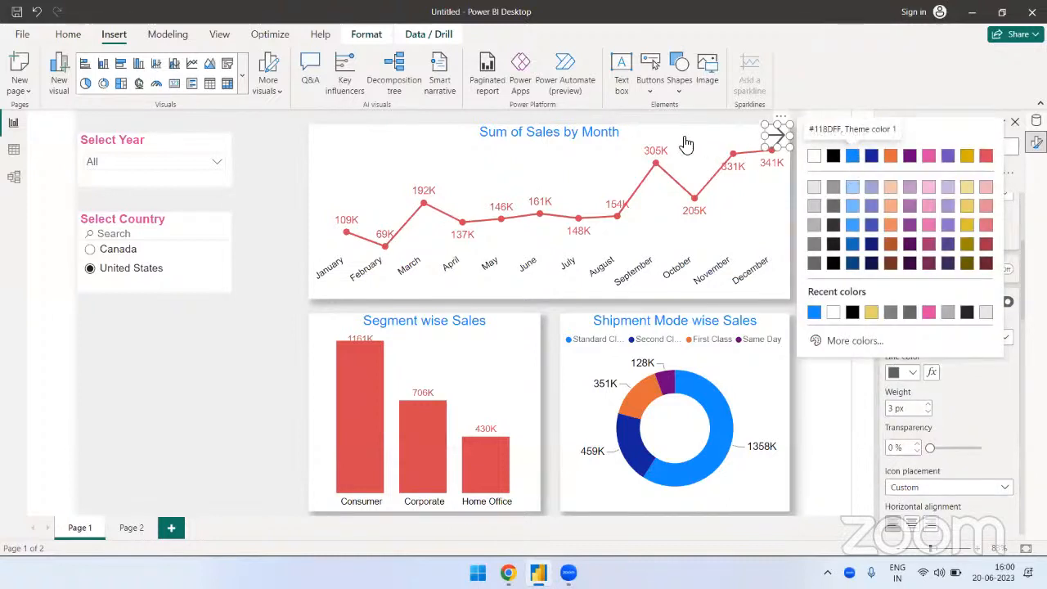
pyautogui.click(852, 156)
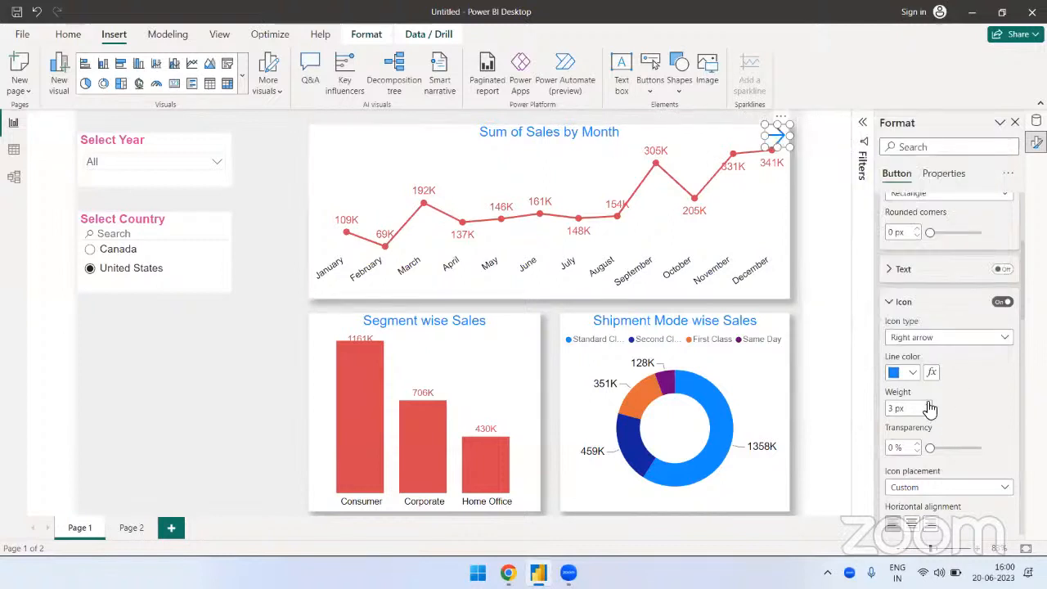
pyautogui.click(837, 278)
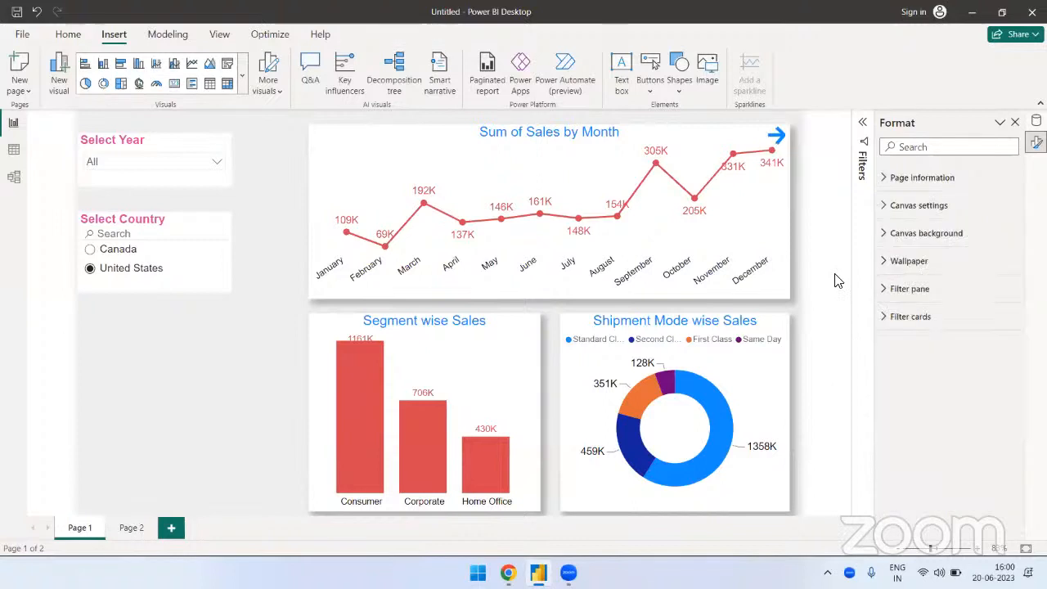
# Step: Set the arrow icon's line weight to 3 px
pyautogui.click(775, 136)
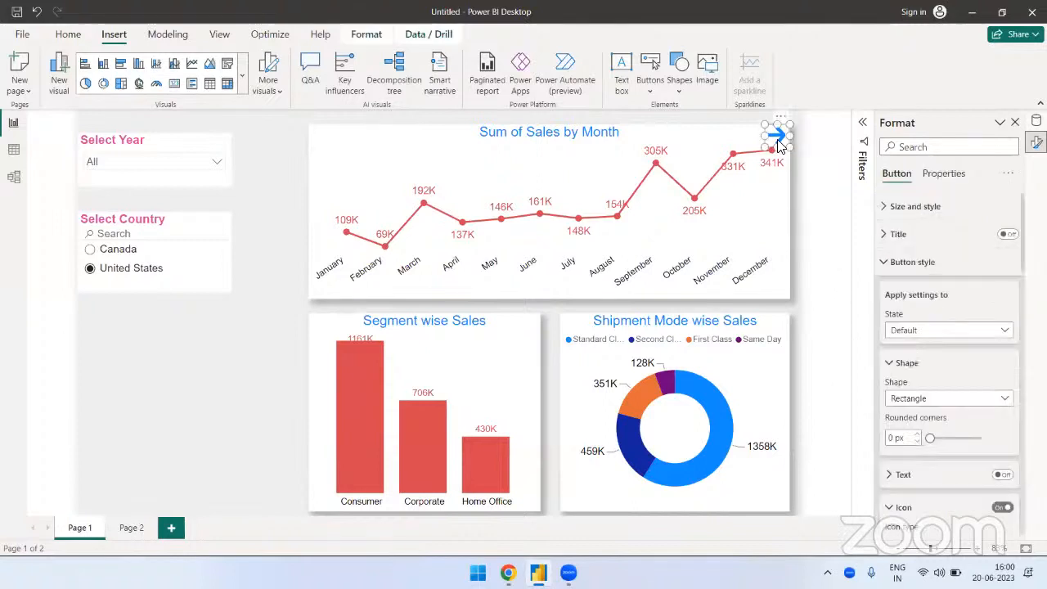
pyautogui.scroll(-3, 973, 428)
pyautogui.scroll(-1, 948, 417)
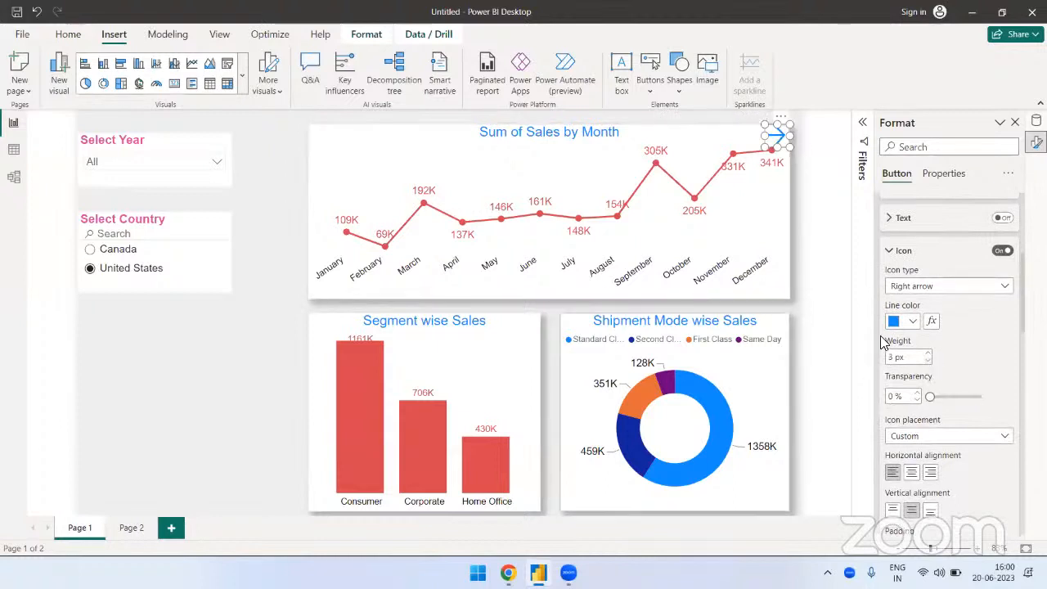
pyautogui.click(925, 361)
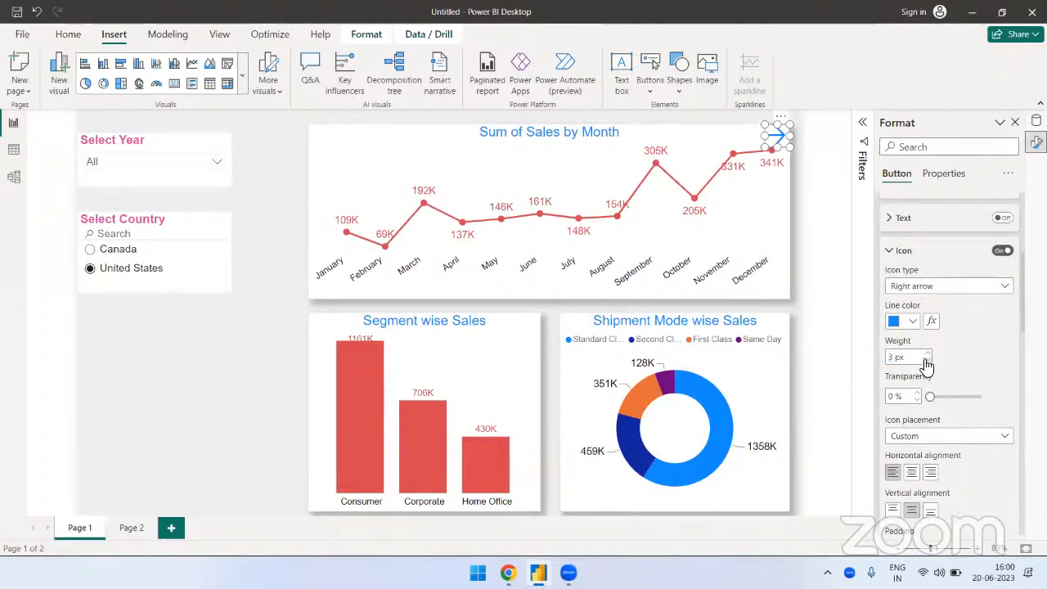
pyautogui.click(278, 345)
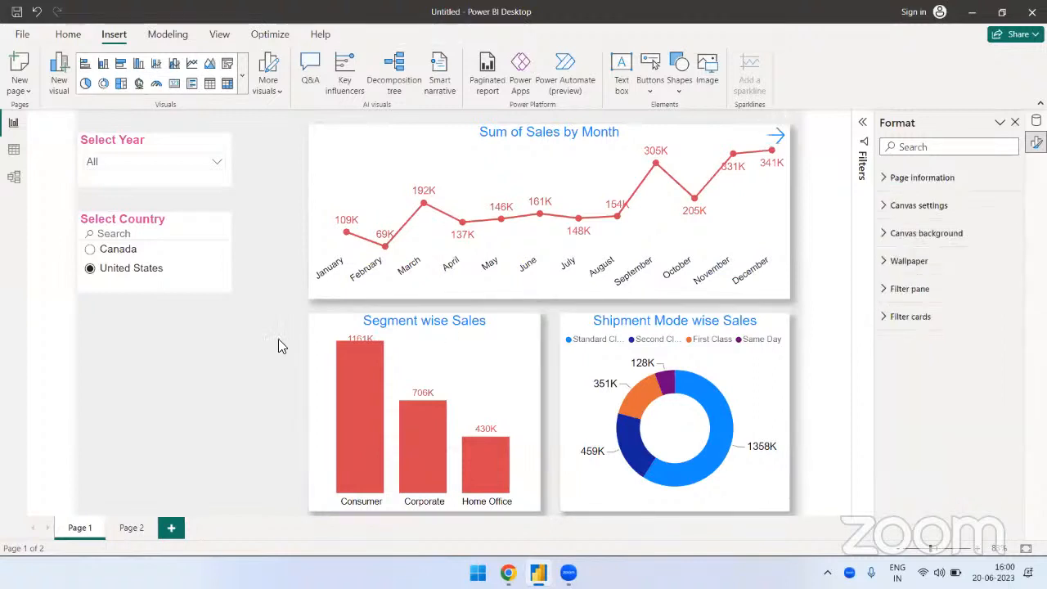
# Step: Adjust the arrow button's size so it sits slightly smaller in the corner of the Sum of Sales by Month chart
pyautogui.click(775, 141)
pyautogui.moveTo(777, 147); pyautogui.dragTo(777, 145)
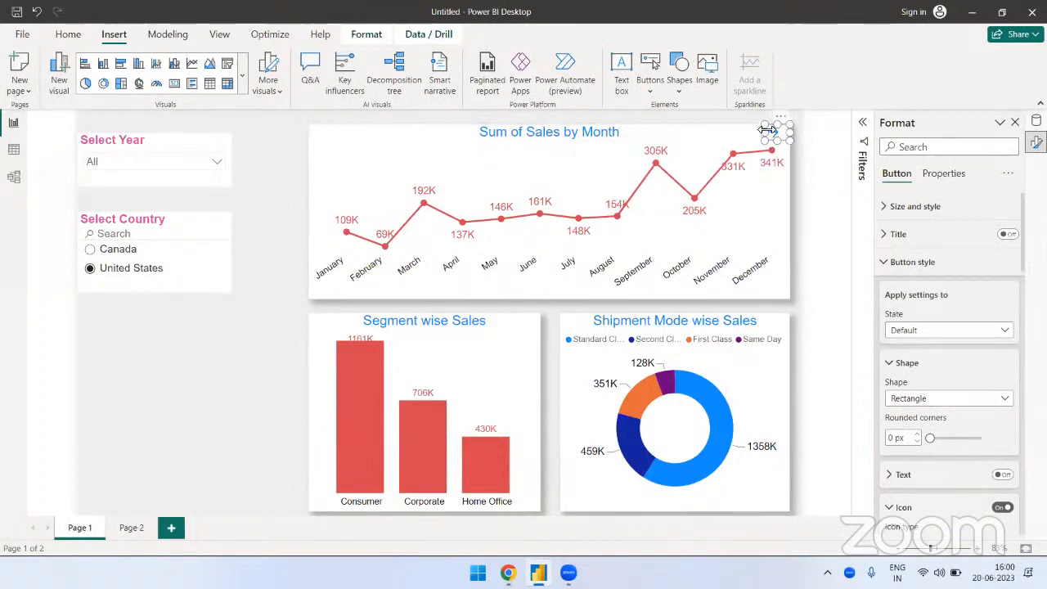
pyautogui.click(775, 137)
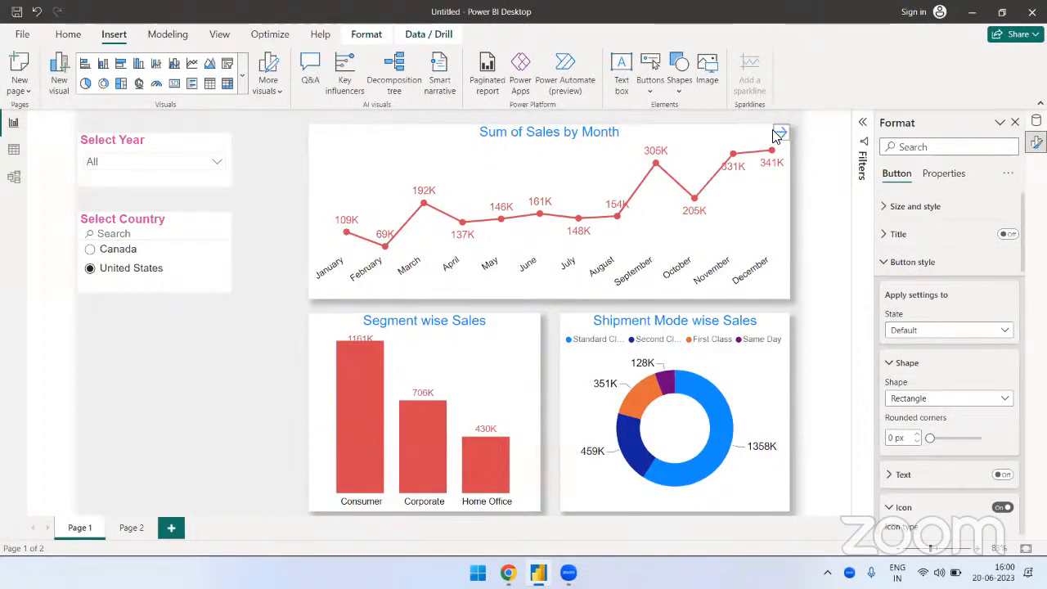
pyautogui.click(825, 234)
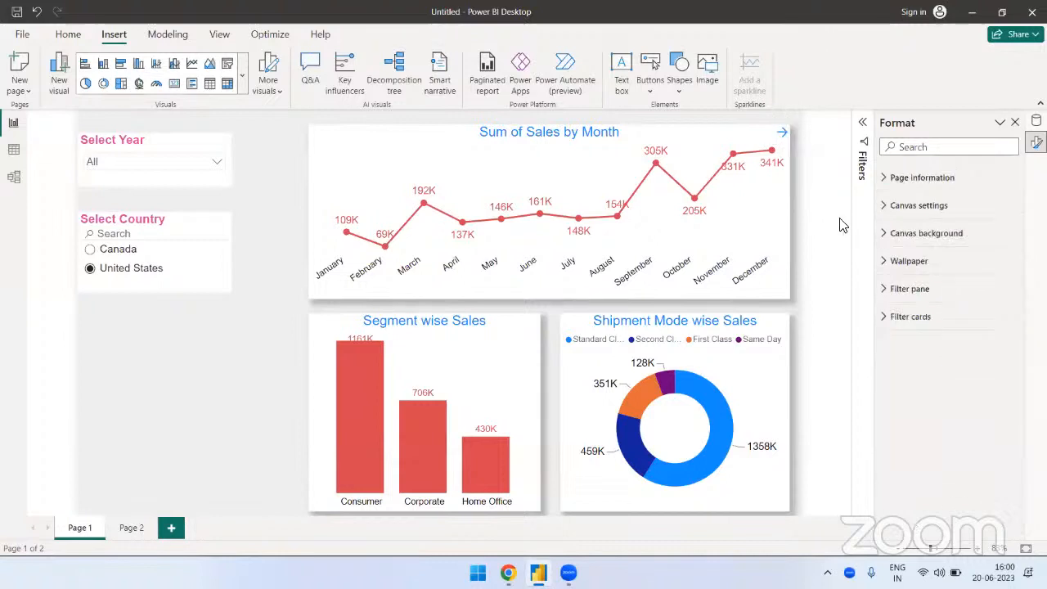
pyautogui.click(775, 136)
pyautogui.moveTo(772, 140); pyautogui.dragTo(765, 147)
pyautogui.click(833, 190)
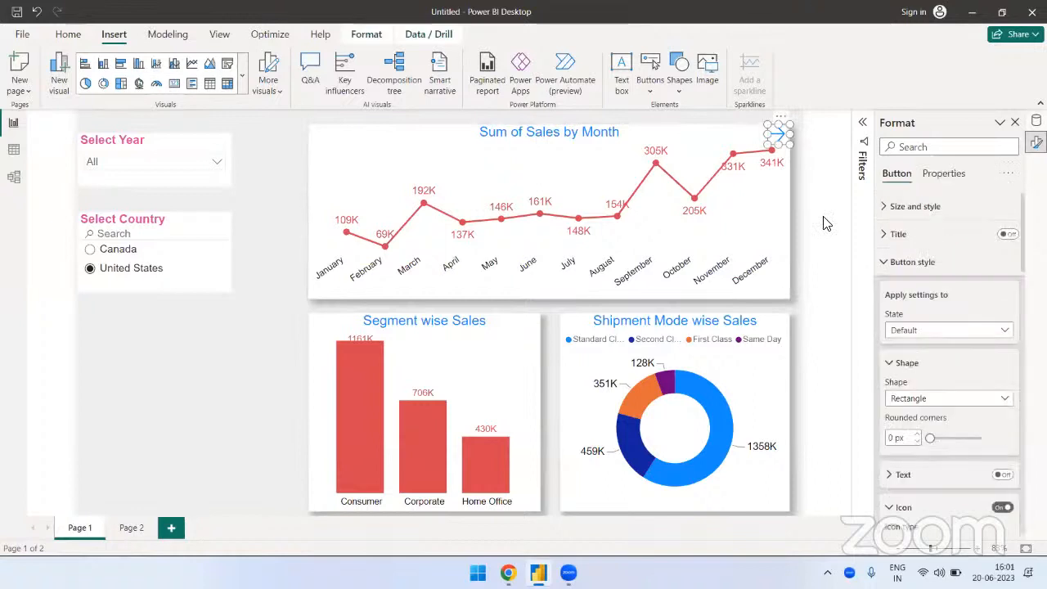
# Step: Turn on the arrow button's action, with type Page navigation and destination Page 2
pyautogui.click(909, 263)
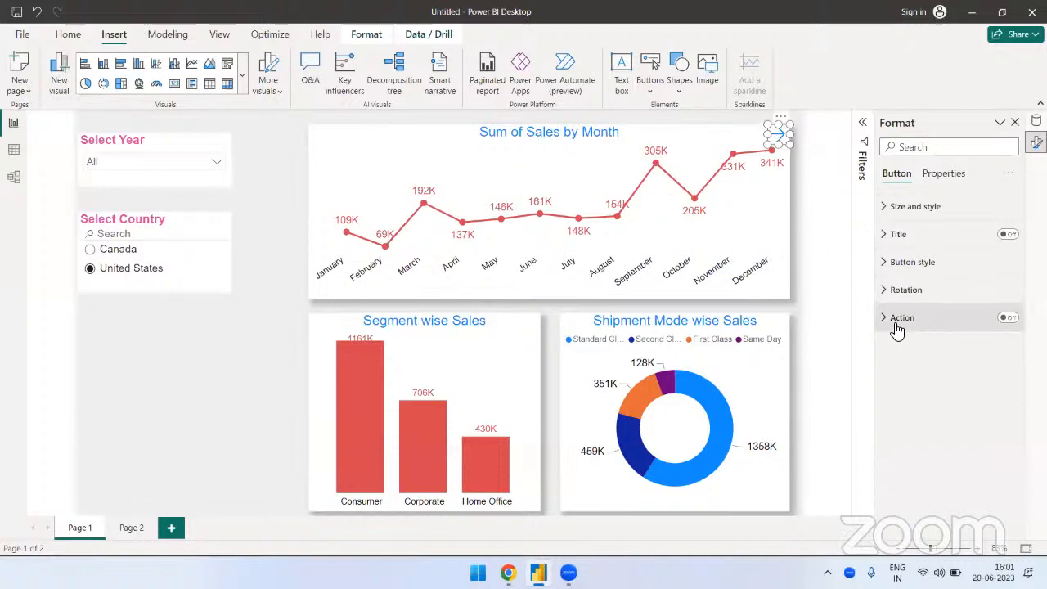
pyautogui.click(1011, 318)
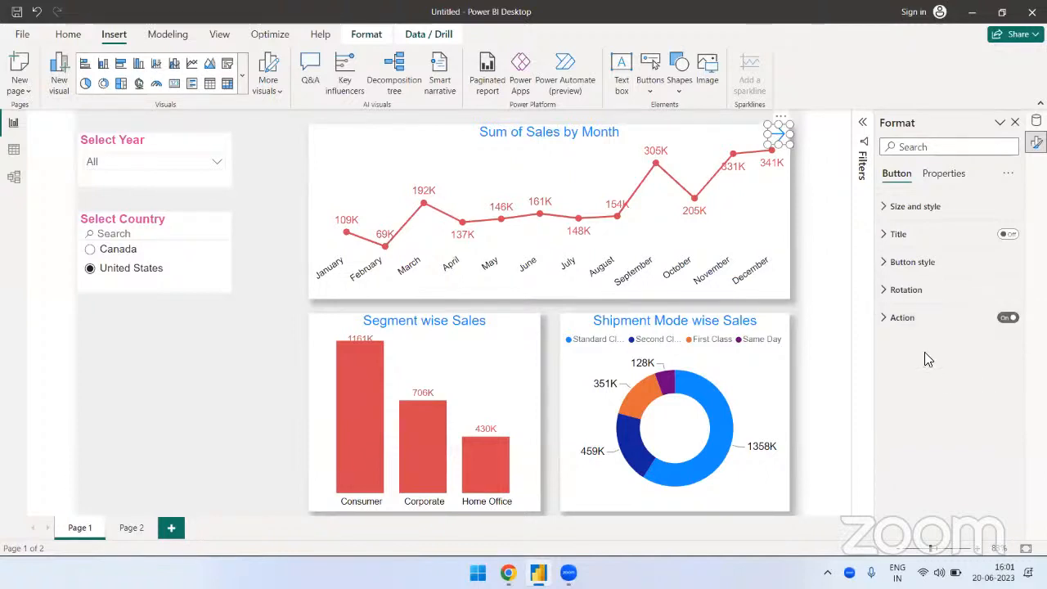
pyautogui.click(901, 317)
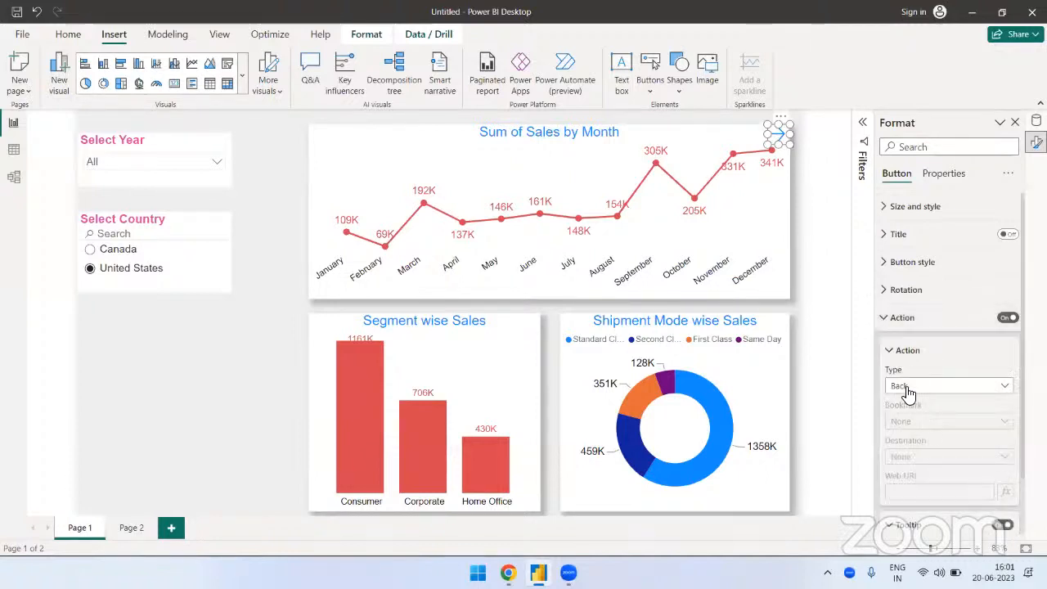
pyautogui.scroll(-1, 942, 399)
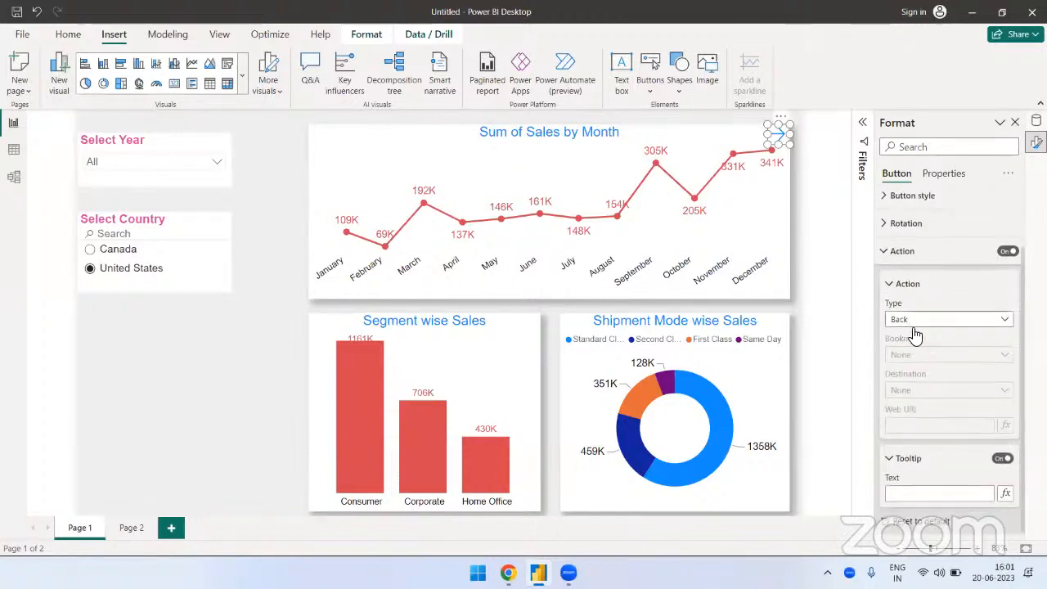
pyautogui.click(987, 318)
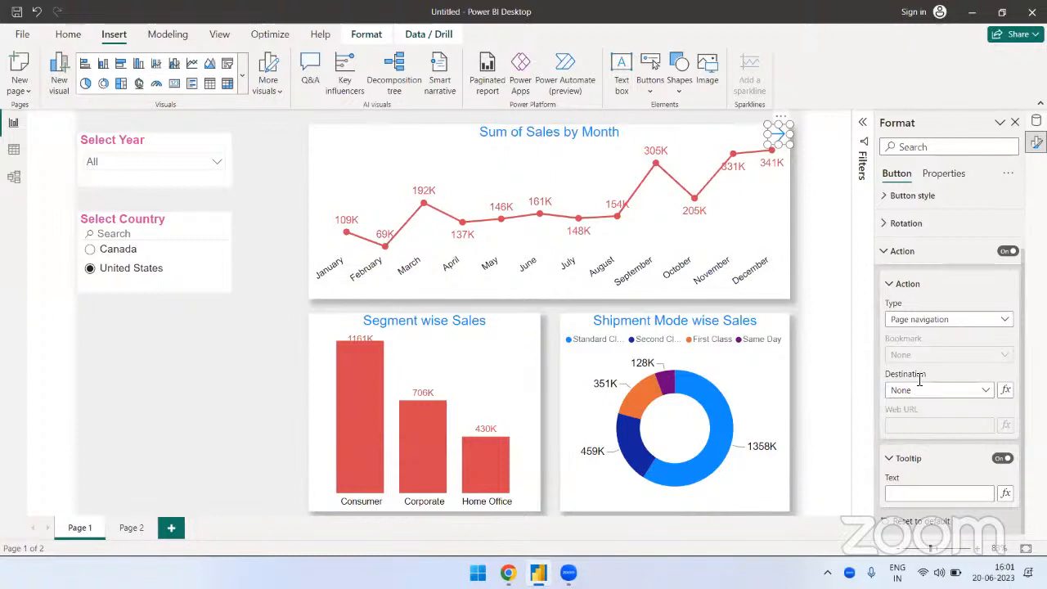
pyautogui.click(985, 396)
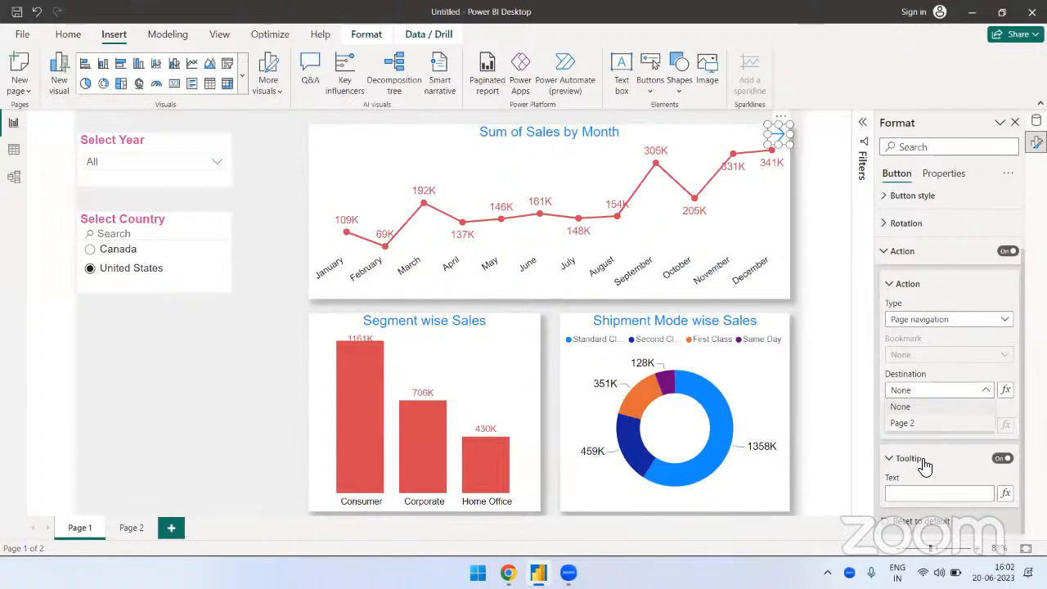
pyautogui.click(902, 423)
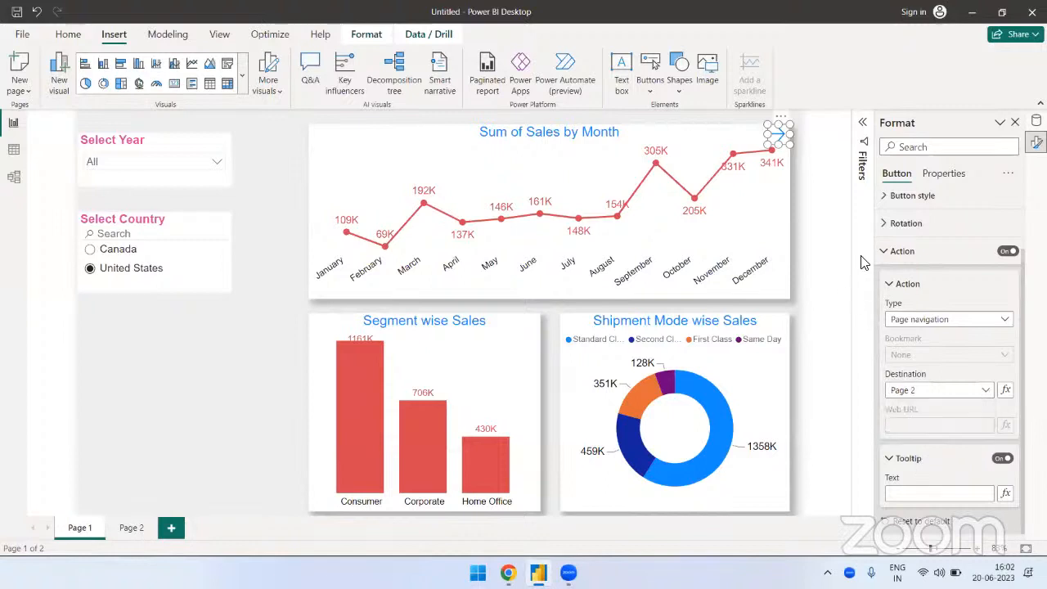
pyautogui.click(822, 200)
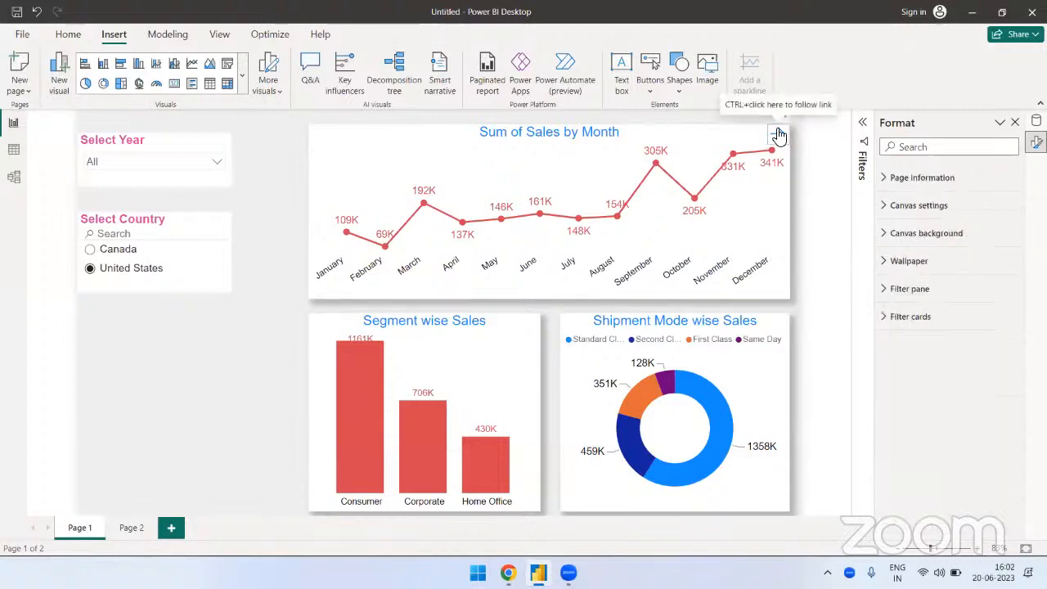
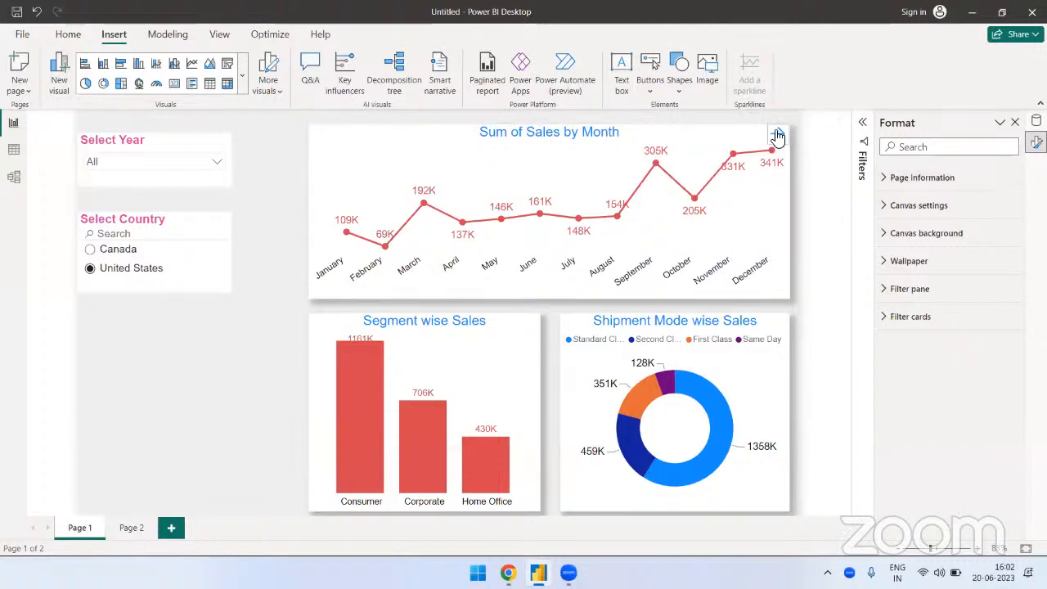
# Step: Set the tooltip text of the Page 1 arrow button to "Click here to go to main dashboard"
pyautogui.click(776, 137)
pyautogui.scroll(-2, 956, 471)
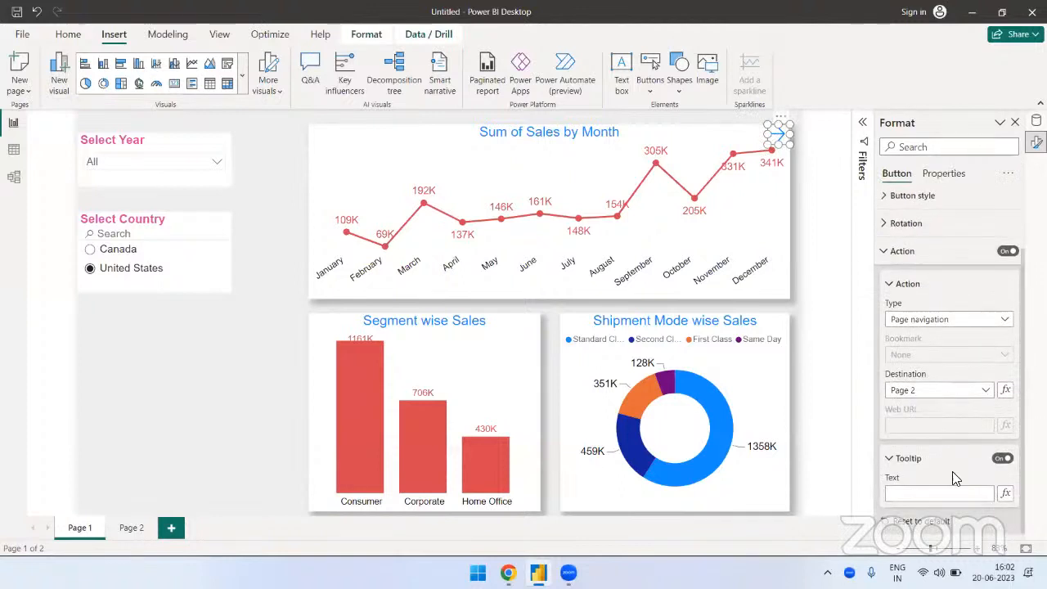
pyautogui.click(930, 493)
pyautogui.write('Click here to go')
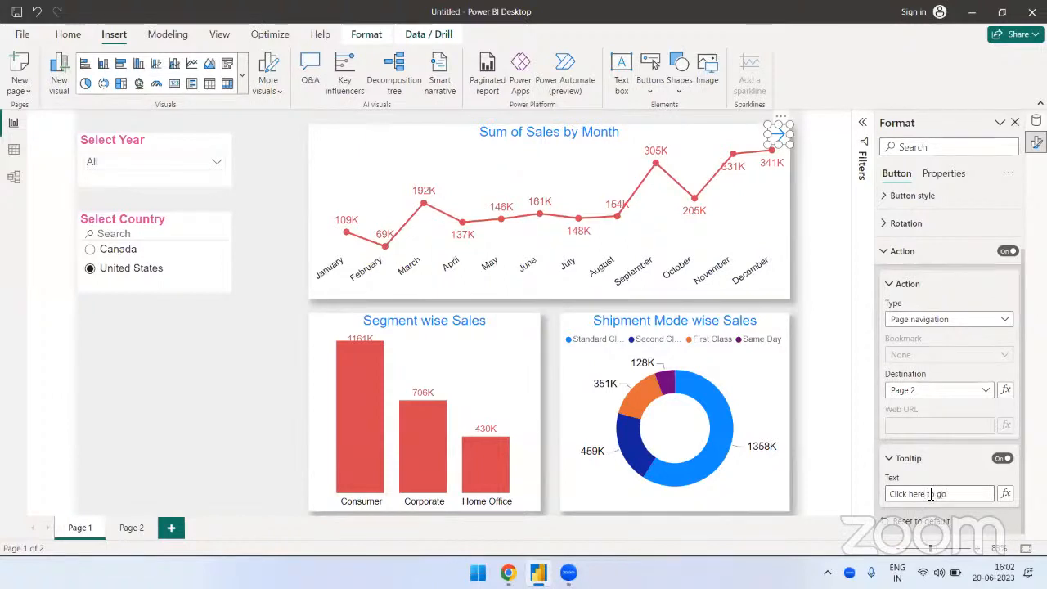
pyautogui.write(' to main dashboard')
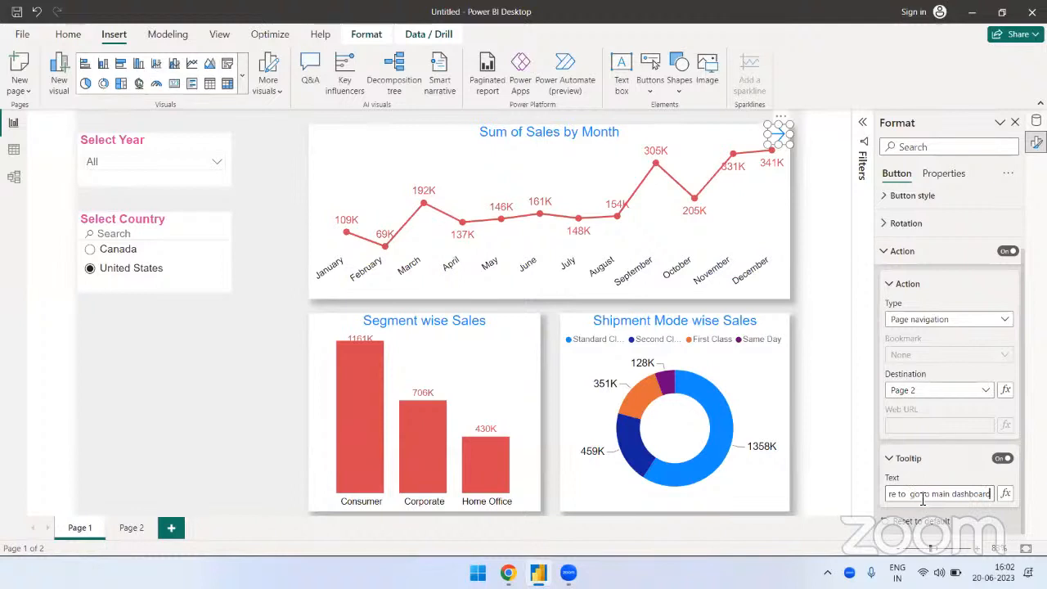
pyautogui.press('BackSpace')
pyautogui.press('BackSpace')
pyautogui.press('BackSpace')
pyautogui.press('BackSpace')
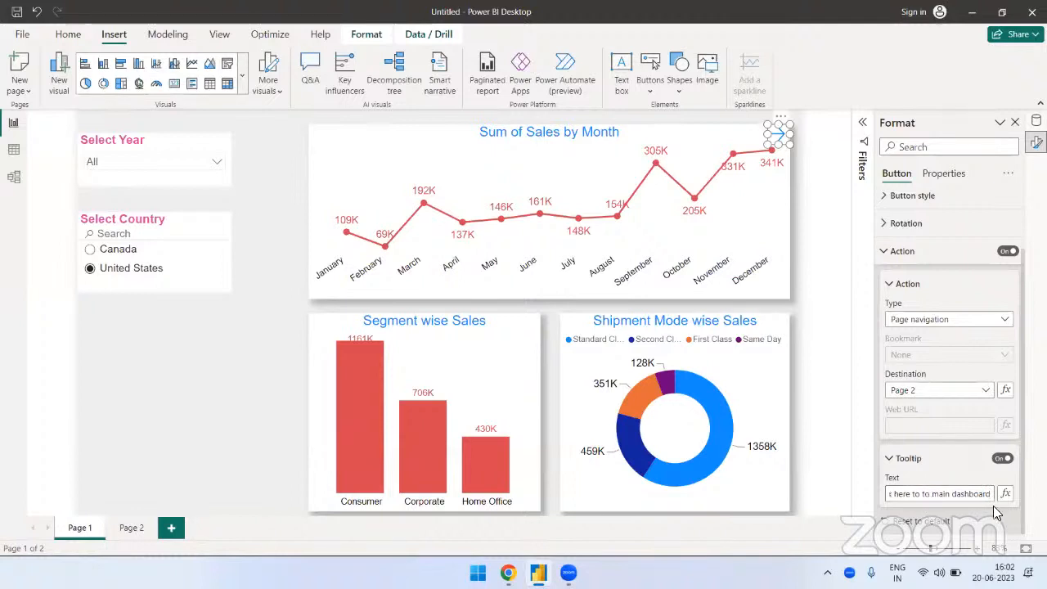
pyautogui.click(927, 498)
pyautogui.press('BackSpace')
pyautogui.write('g')
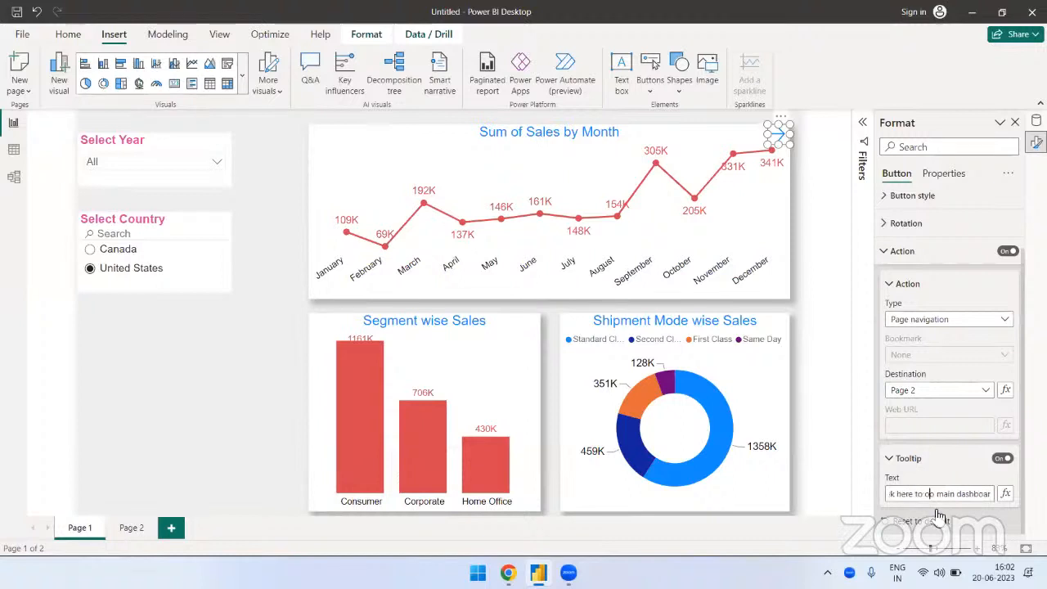
pyautogui.press('BackSpace')
pyautogui.write('go t')
pyautogui.click(200, 386)
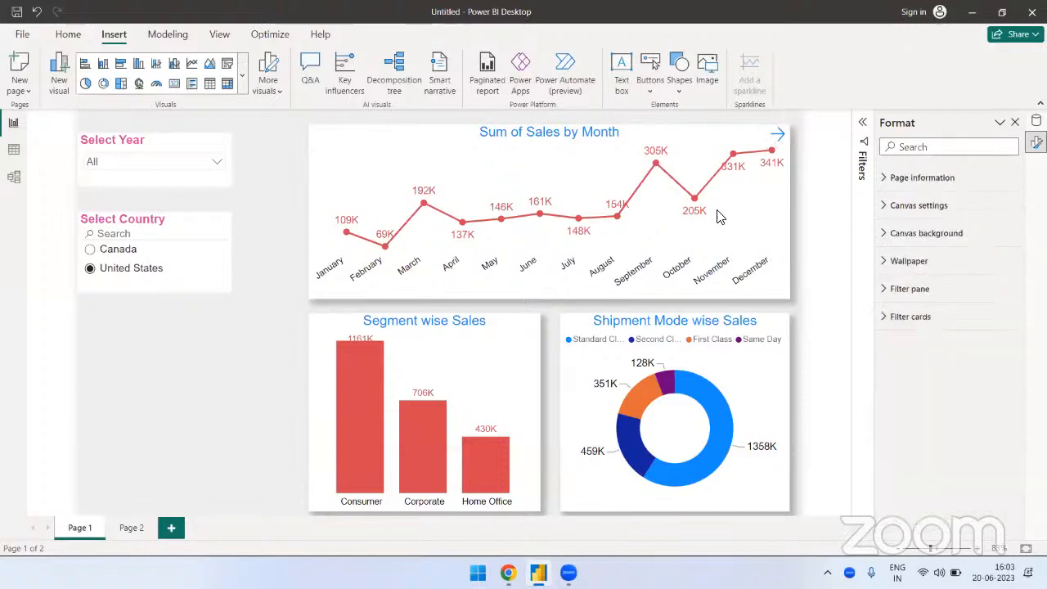
# Step: Follow the arrow button to Page 2, insert a left arrow button there and make it slightly taller
pyautogui.keyDown('ctrl'); pyautogui.click(781, 137); pyautogui.keyUp('ctrl')
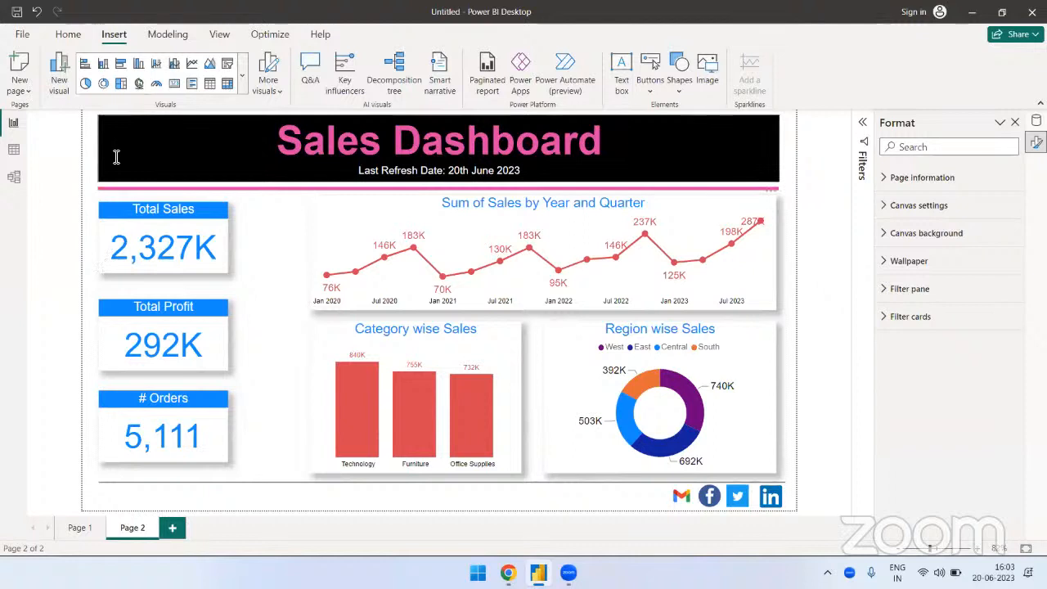
pyautogui.click(652, 85)
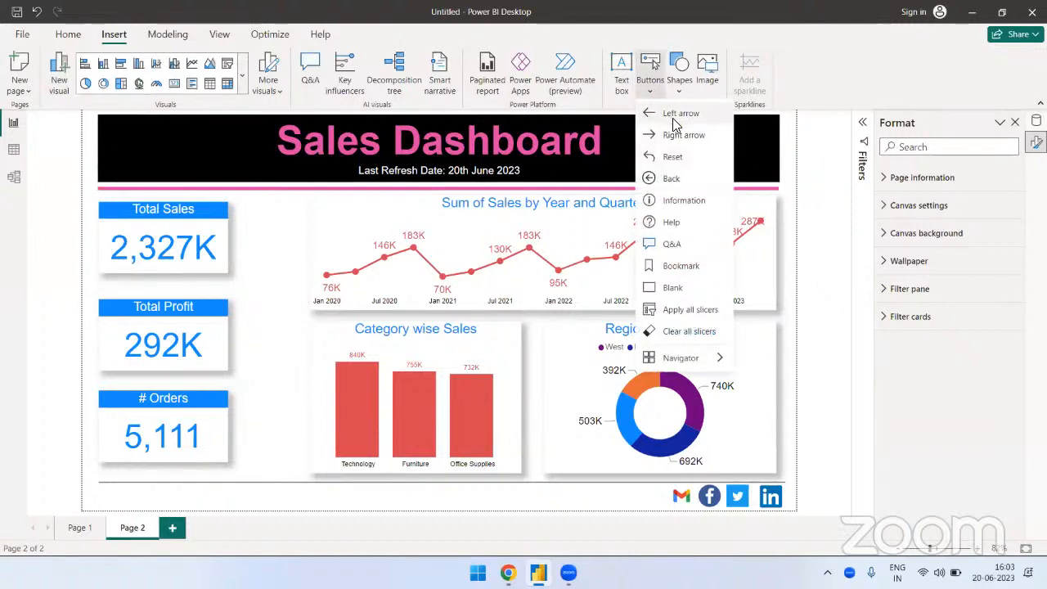
pyautogui.click(675, 116)
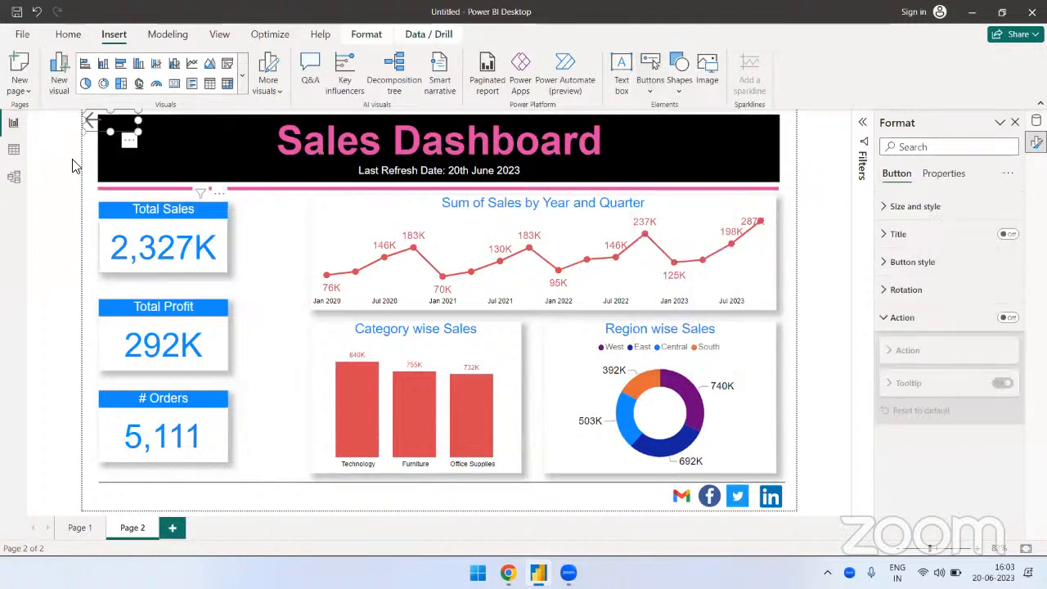
pyautogui.moveTo(107, 161); pyautogui.dragTo(142, 173)
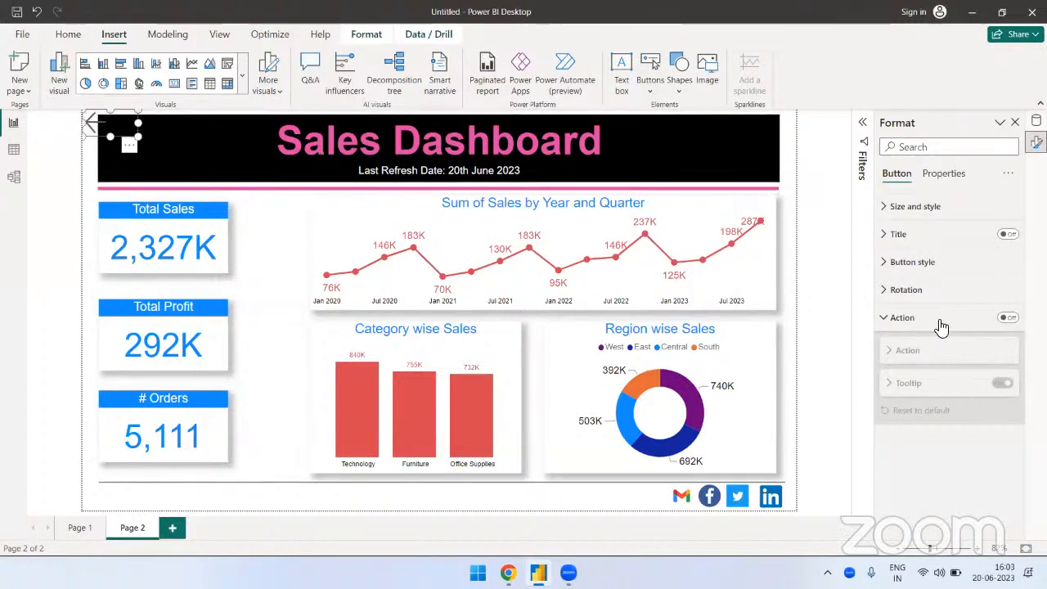
# Step: Turn on the left arrow button's action, with type Page navigation and destination Page 1
pyautogui.click(1008, 317)
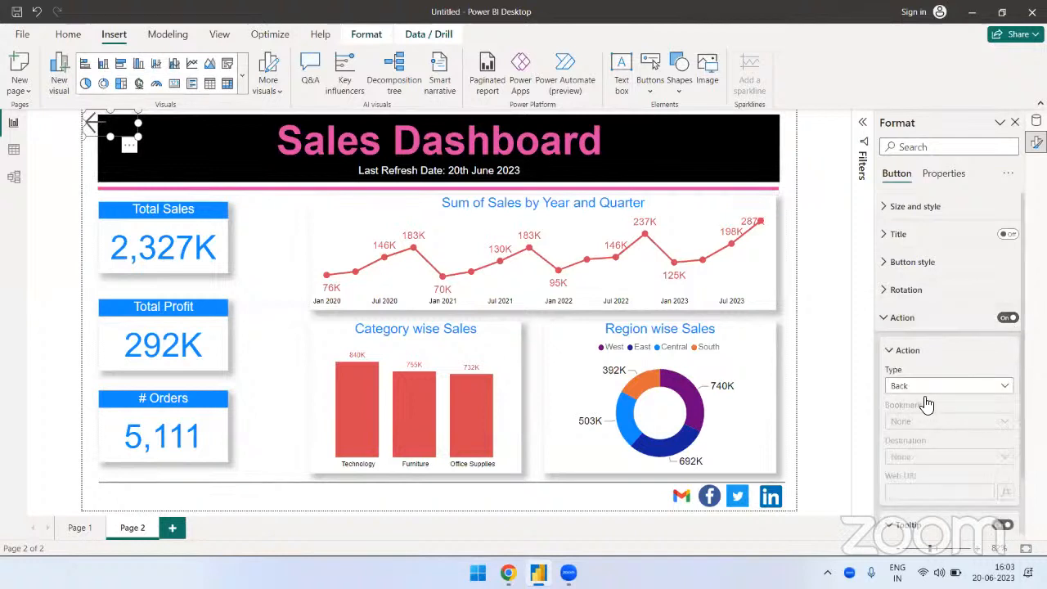
pyautogui.click(926, 386)
pyautogui.click(918, 451)
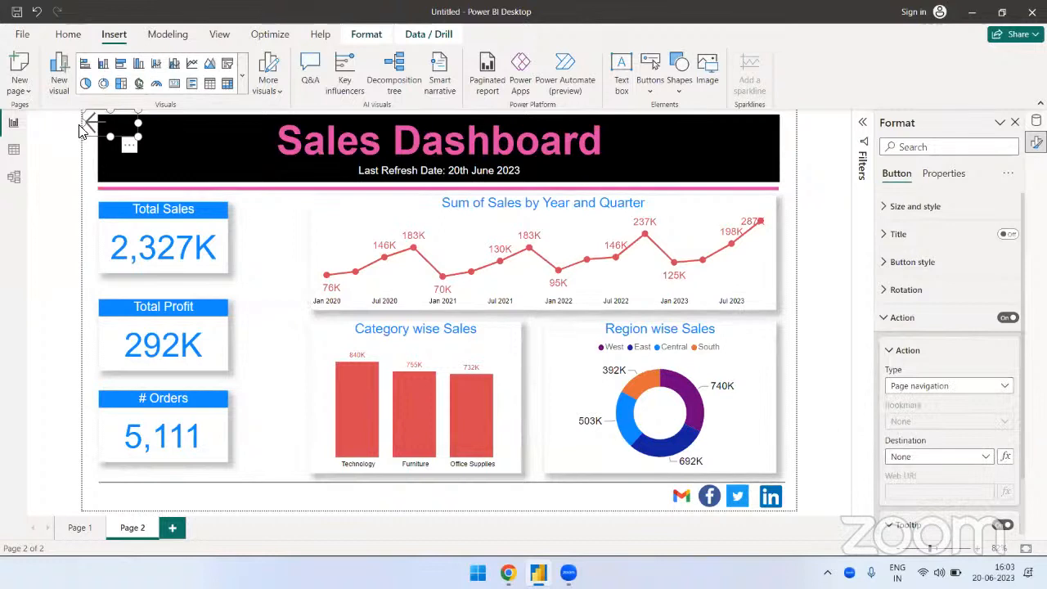
pyautogui.scroll(-2, 935, 473)
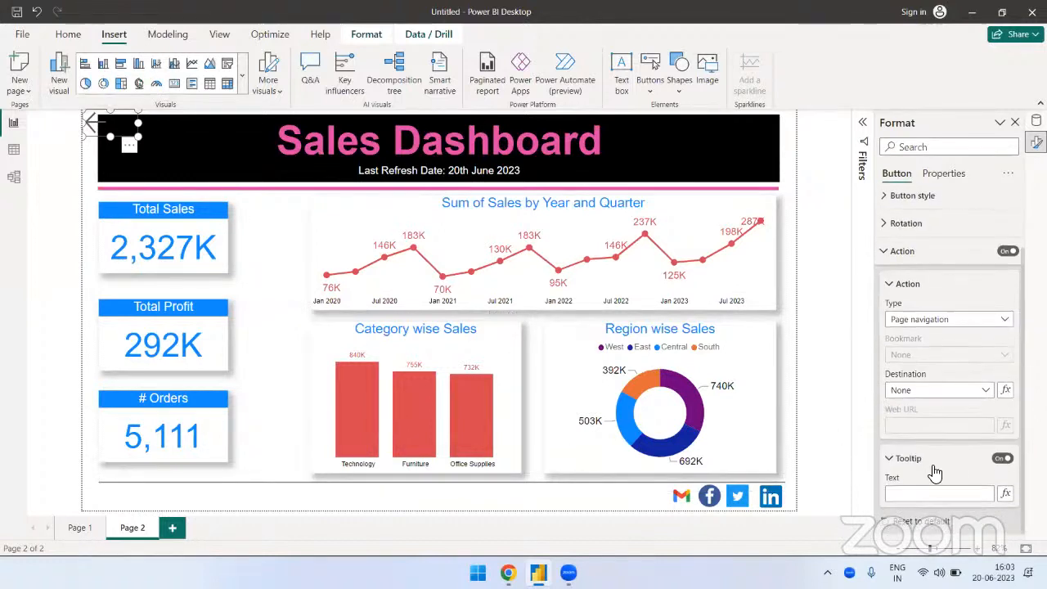
pyautogui.click(917, 392)
pyautogui.click(915, 423)
# Step: Set the left arrow button's tooltip text to "Go to Page 1"
pyautogui.click(928, 495)
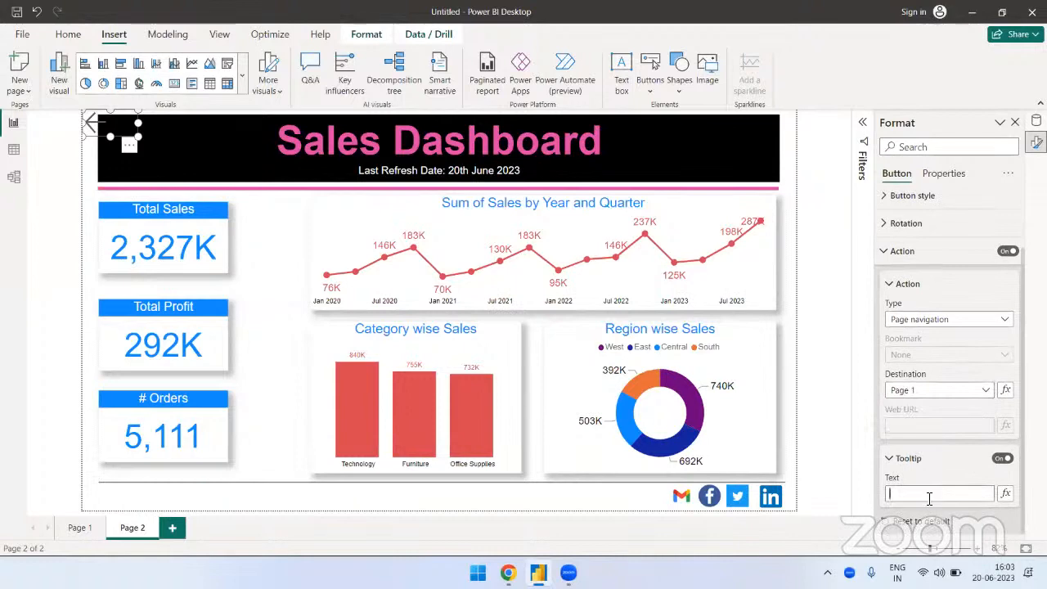
pyautogui.write('Go to Page 1')
pyautogui.click(927, 255)
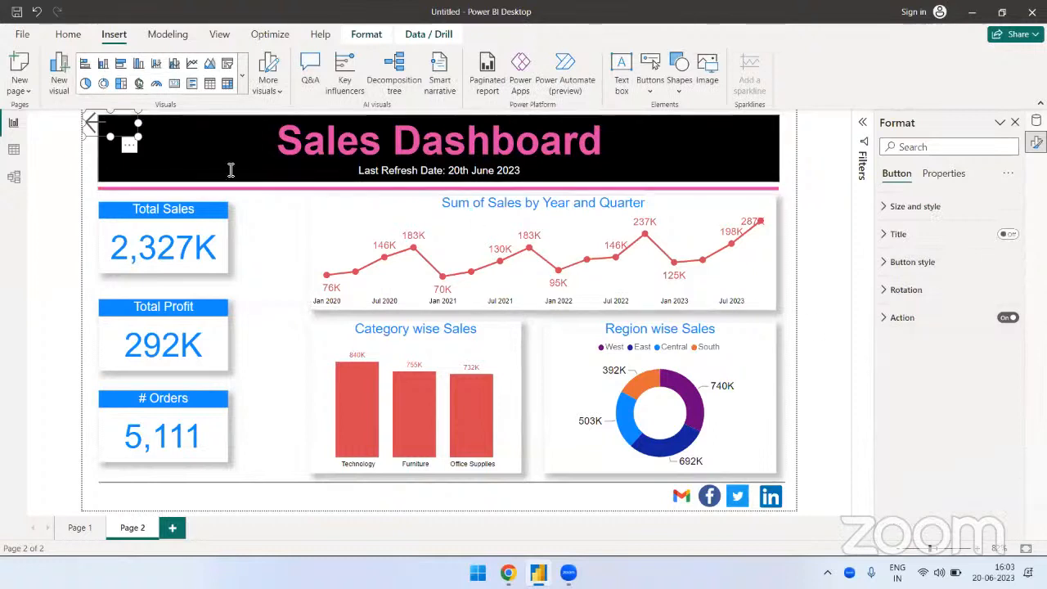
# Step: Move the left arrow button into the black Sales Dashboard banner and set its icon line color to the pink theme color
pyautogui.click(150, 168)
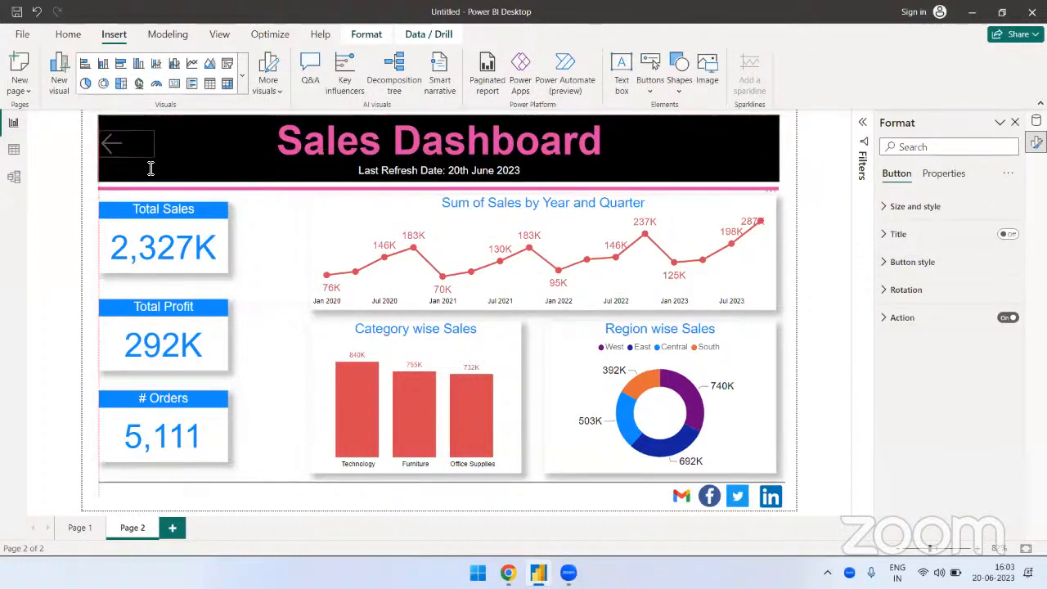
pyautogui.click(140, 144)
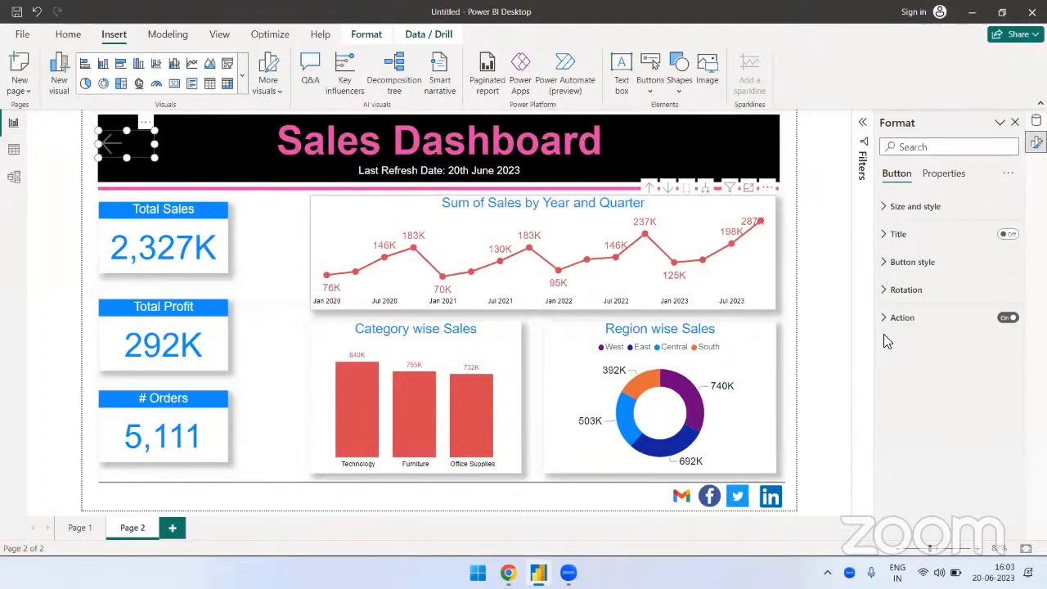
pyautogui.click(926, 261)
pyautogui.scroll(-5, 925, 384)
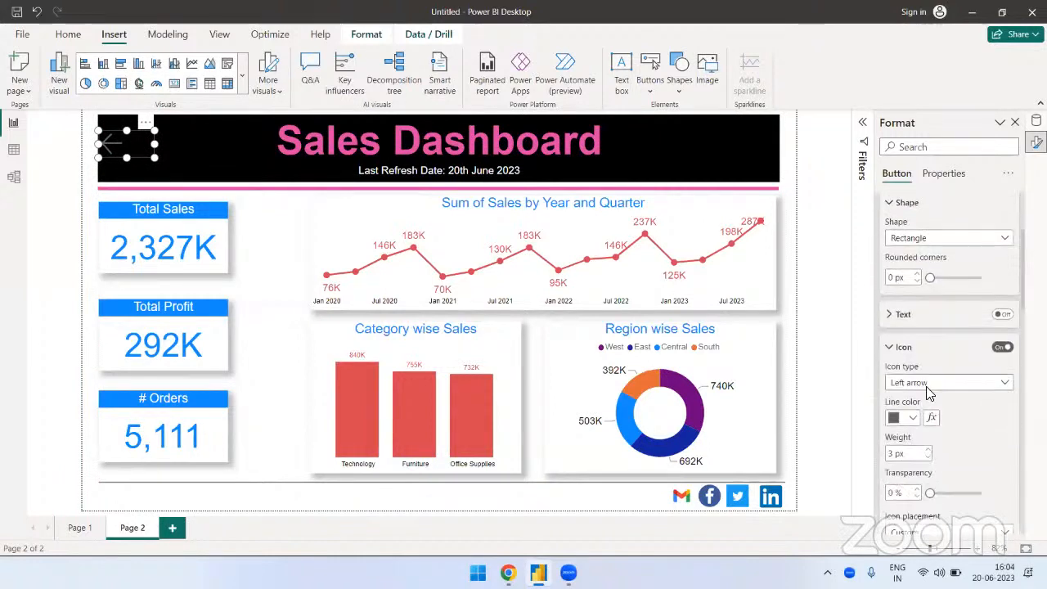
pyautogui.click(903, 322)
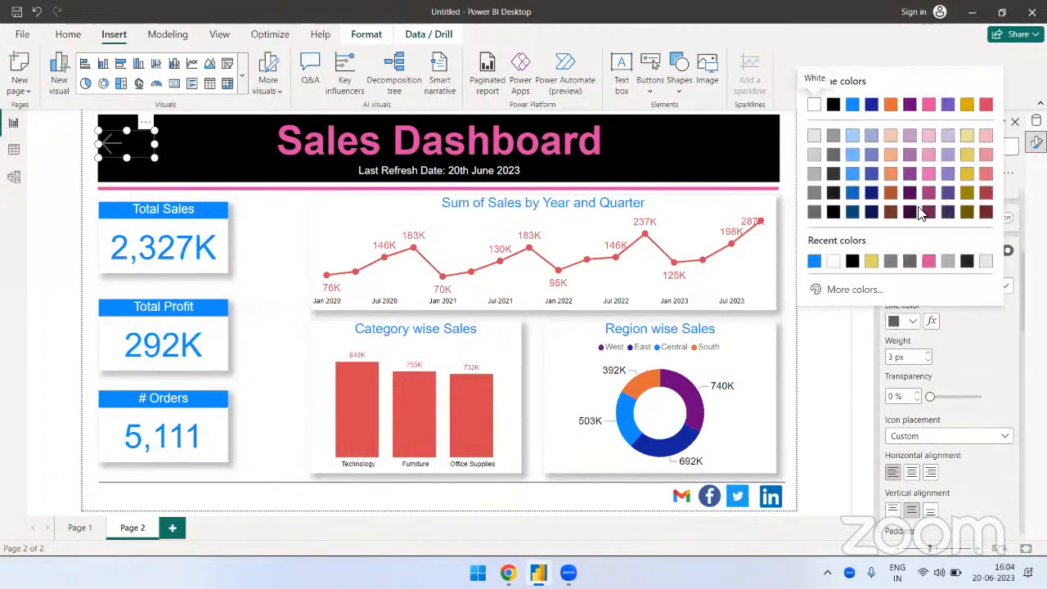
pyautogui.click(929, 104)
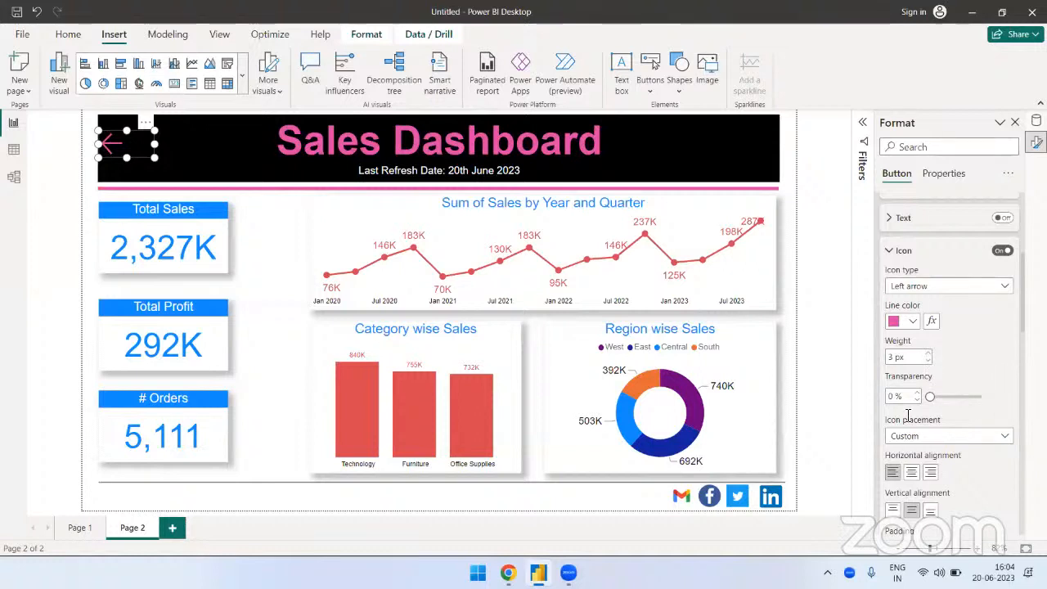
pyautogui.scroll(-2, 928, 343)
pyautogui.click(924, 333)
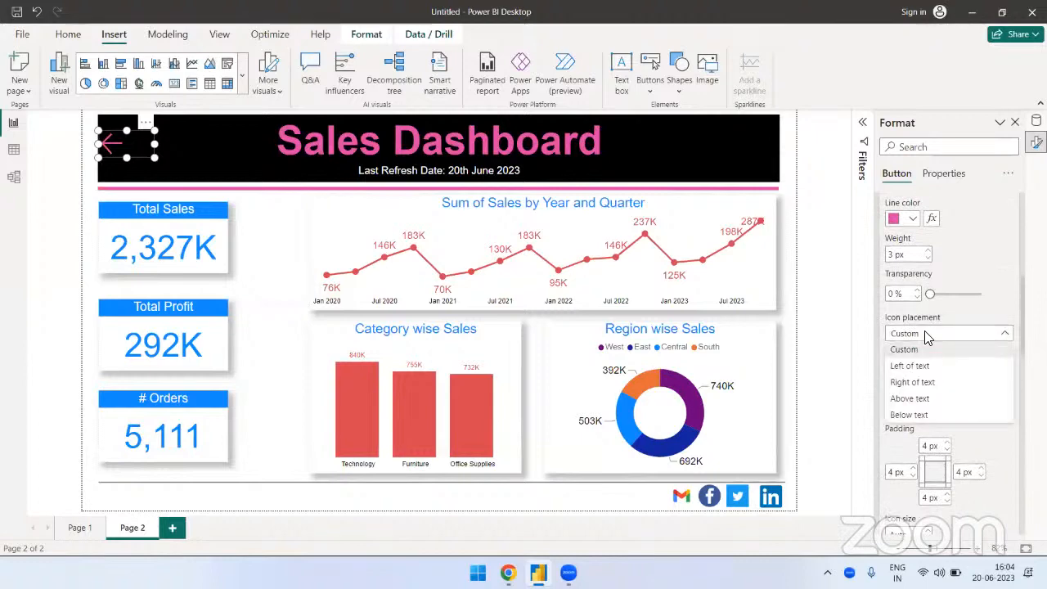
pyautogui.click(955, 319)
pyautogui.scroll(-3, 1002, 382)
pyautogui.scroll(10, 905, 268)
pyautogui.click(906, 262)
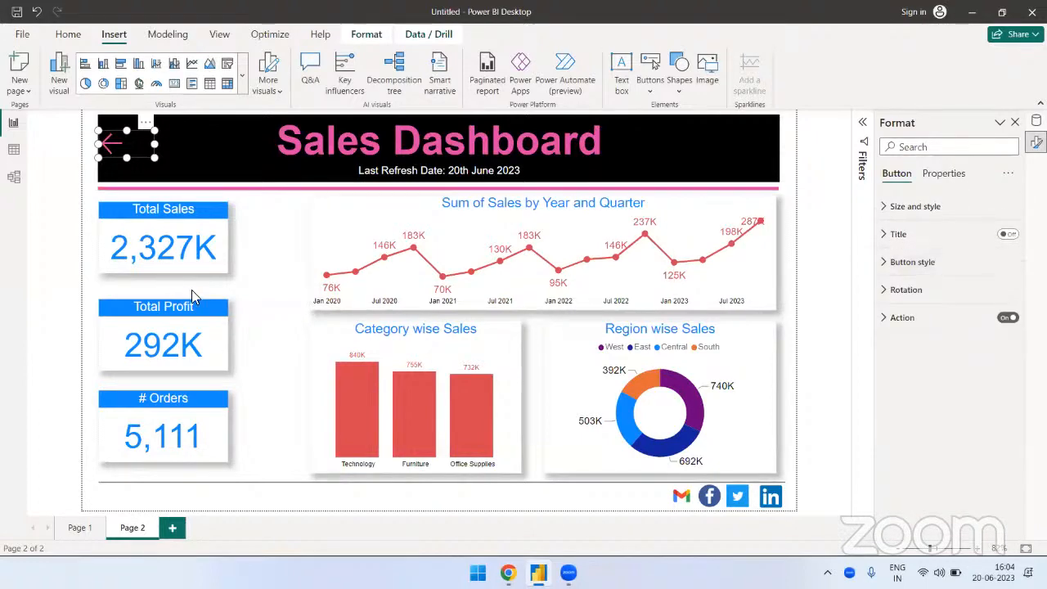
pyautogui.click(260, 322)
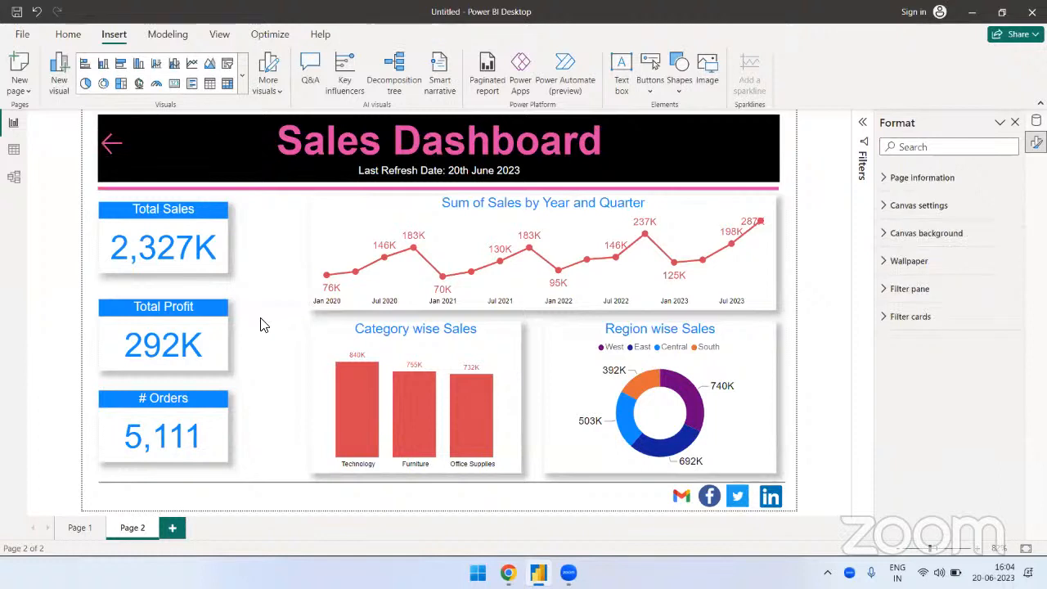
# Step: Shrink the left arrow button and reposition it at the left edge of the Sales Dashboard banner
pyautogui.click(145, 156)
pyautogui.moveTo(143, 156); pyautogui.dragTo(136, 131)
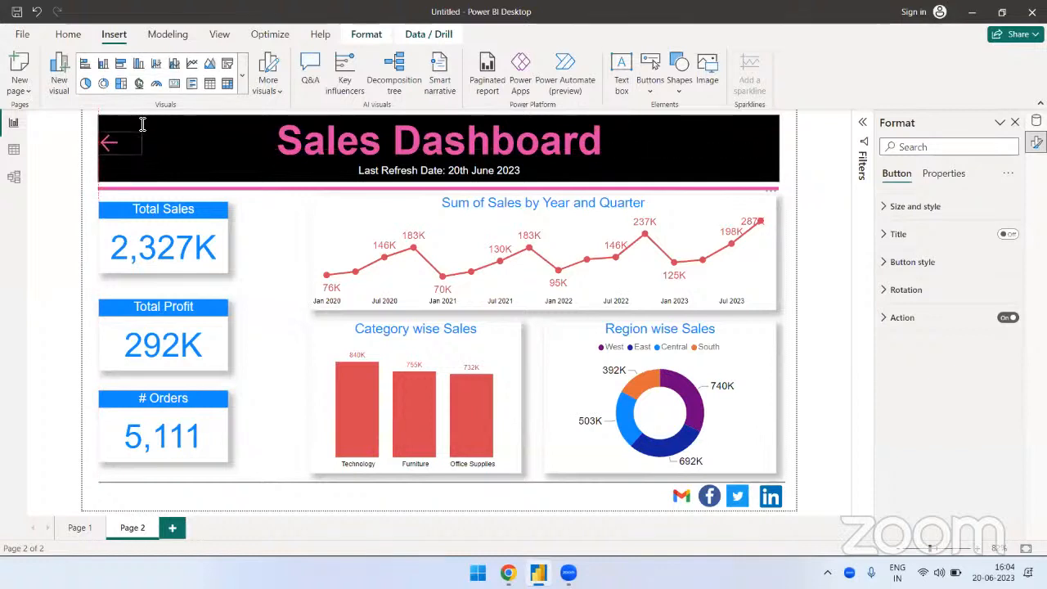
# Step: Test the header's back arrow, then compare Page 1 and Page 2, returning to Page 2
pyautogui.click(270, 326)
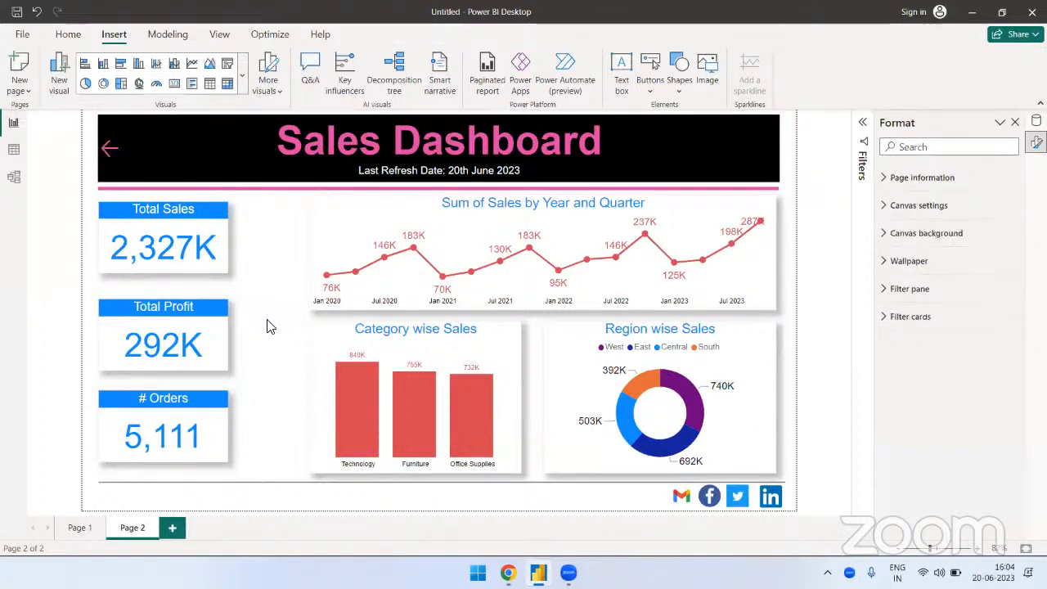
pyautogui.keyDown('ctrl'); pyautogui.click(106, 154); pyautogui.keyUp('ctrl')
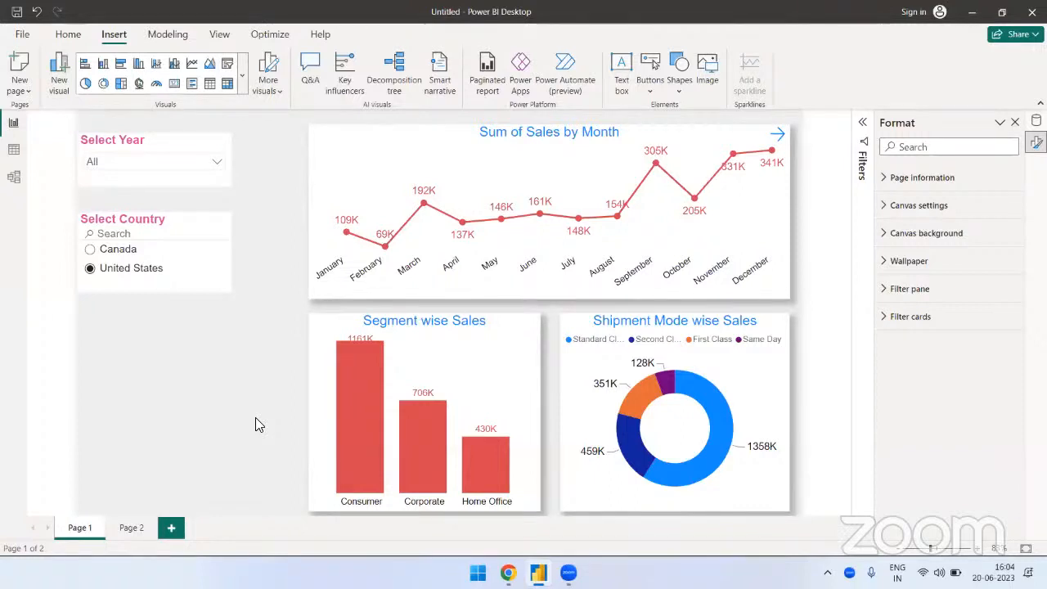
pyautogui.click(132, 528)
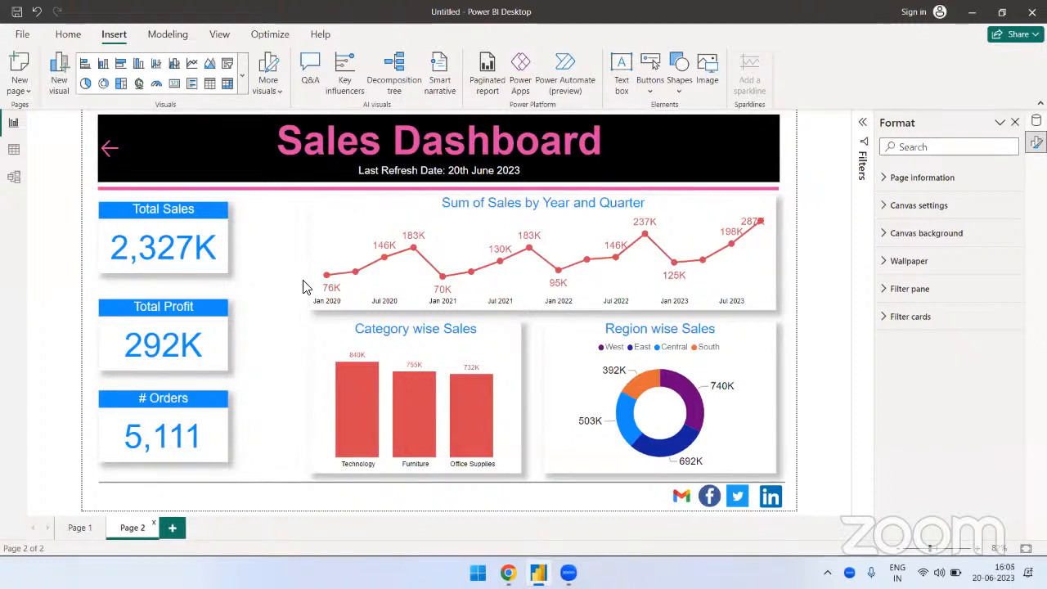
pyautogui.click(89, 533)
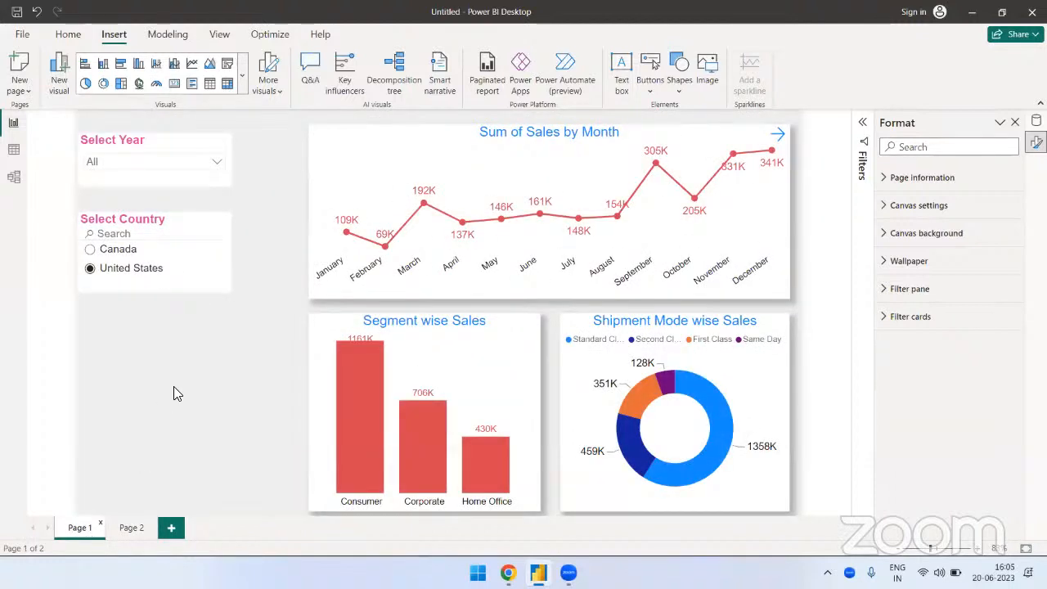
pyautogui.click(129, 531)
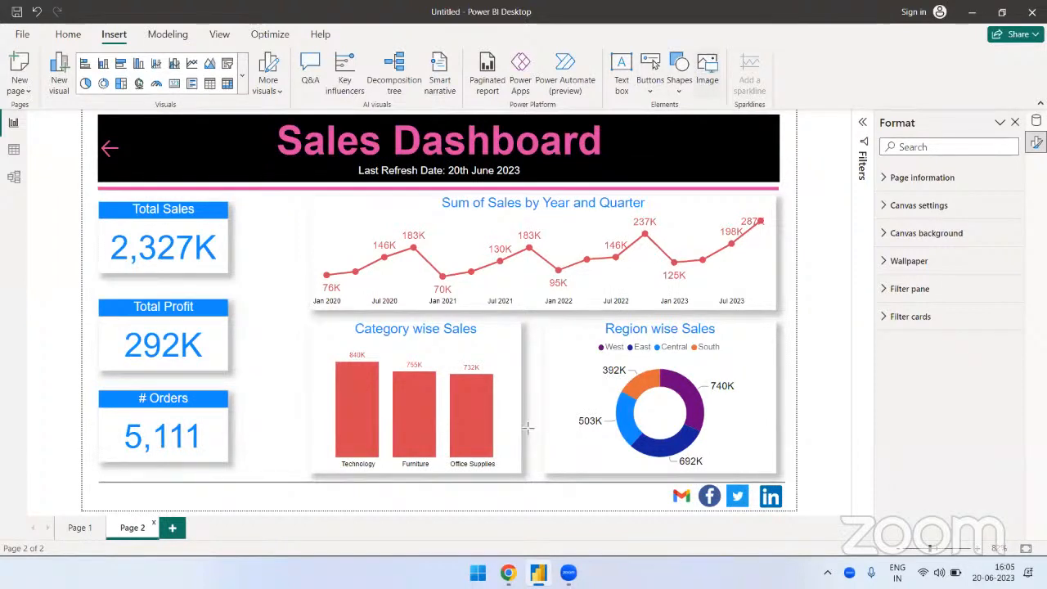
pyautogui.moveTo(647, 462); pyautogui.dragTo(795, 527)
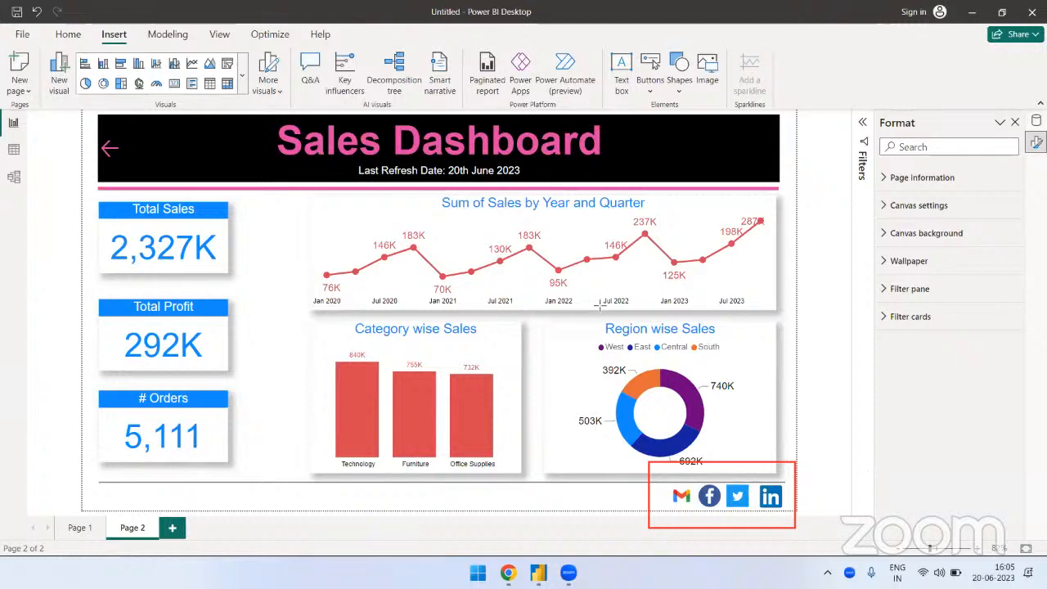
pyautogui.moveTo(756, 475); pyautogui.dragTo(787, 518)
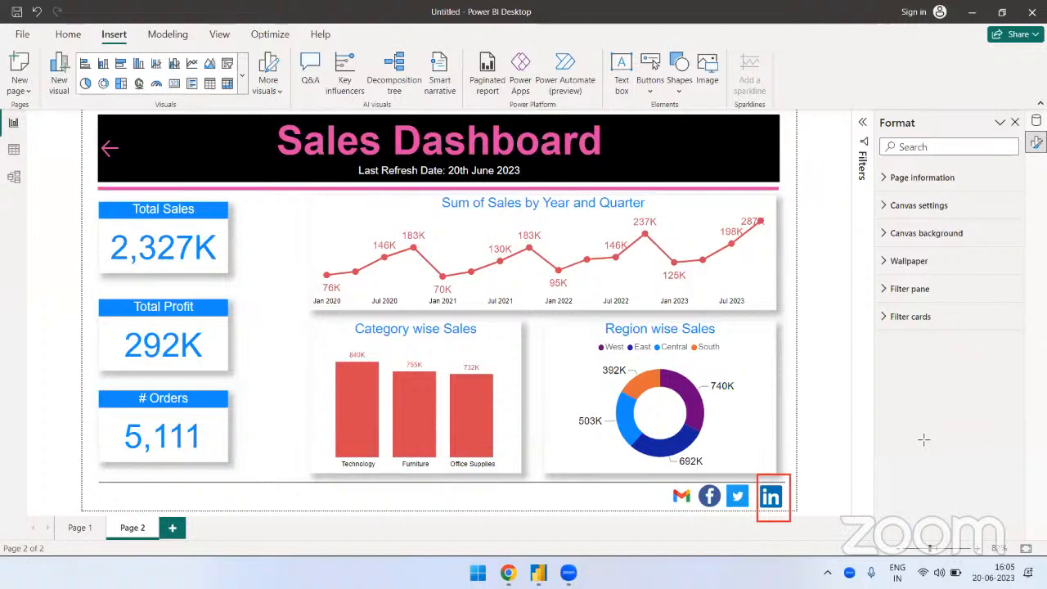
pyautogui.moveTo(718, 468); pyautogui.dragTo(751, 517)
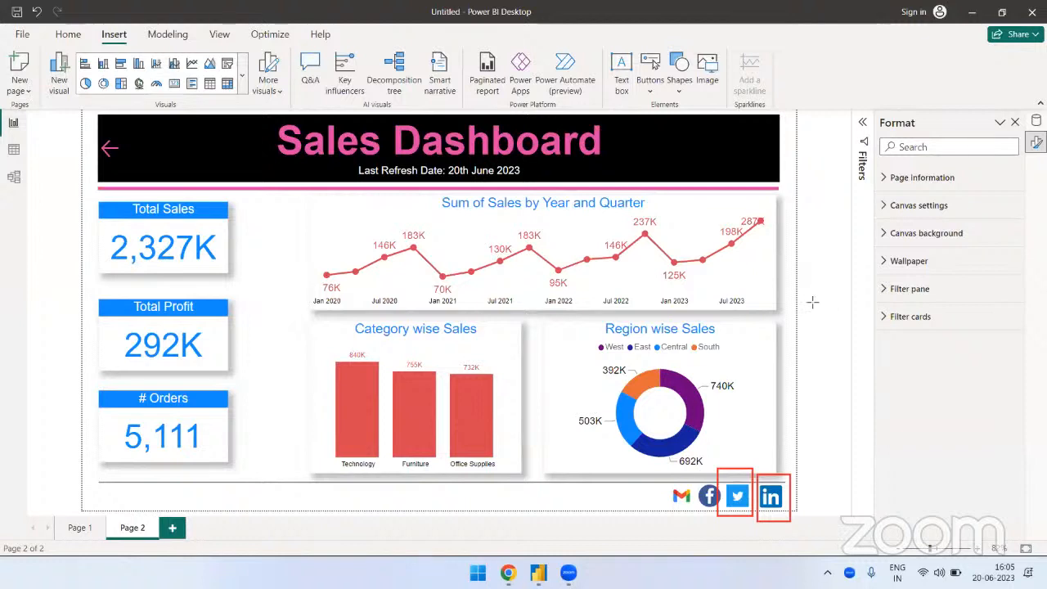
pyautogui.press('e')
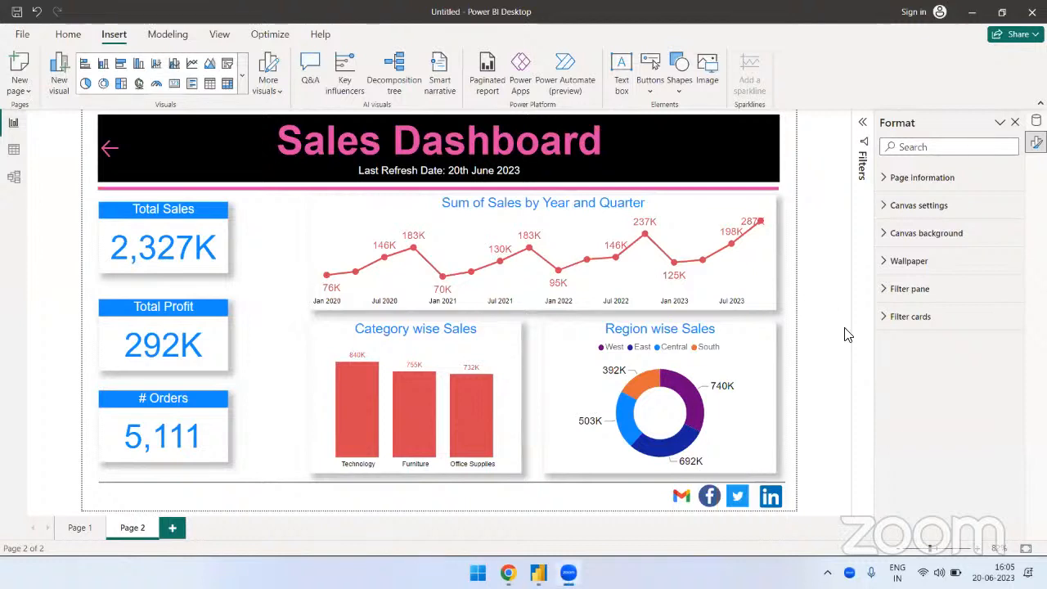
# Step: Shift the grouped social media icons in the footer slightly to the left
pyautogui.click(770, 506)
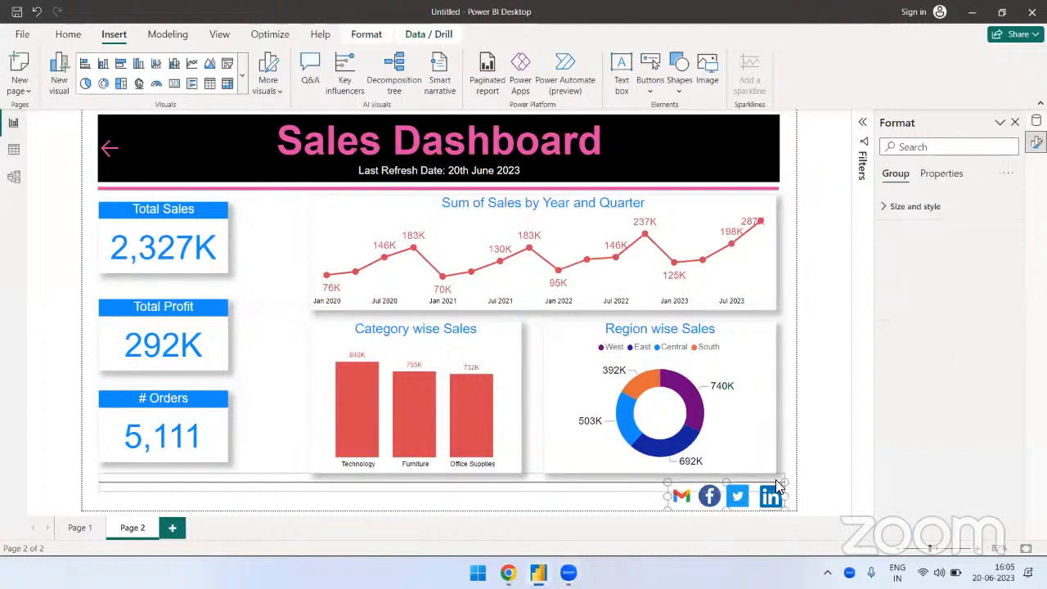
pyautogui.moveTo(777, 498); pyautogui.dragTo(737, 496)
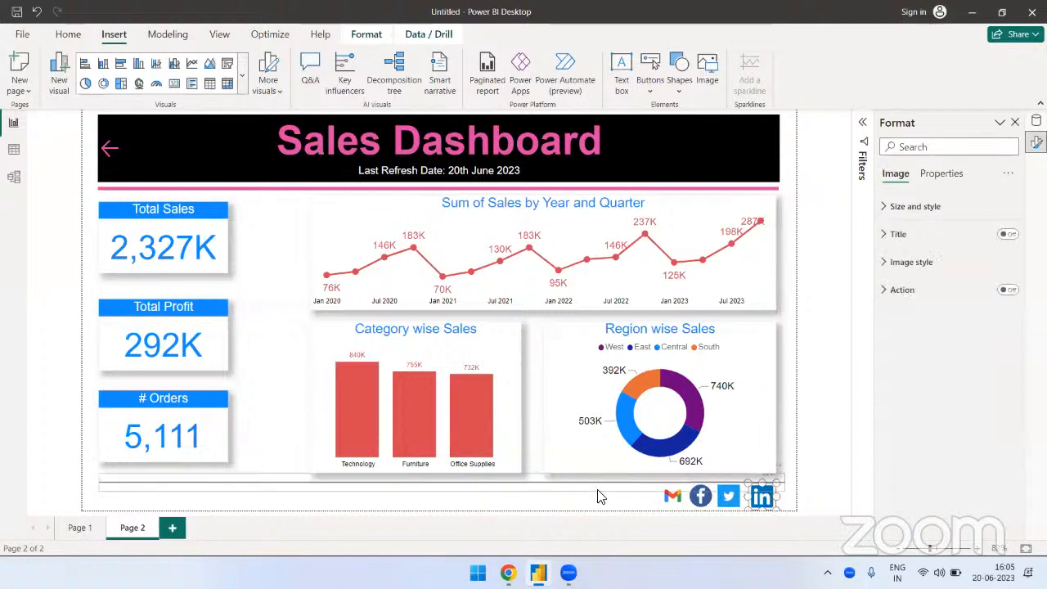
pyautogui.click(757, 520)
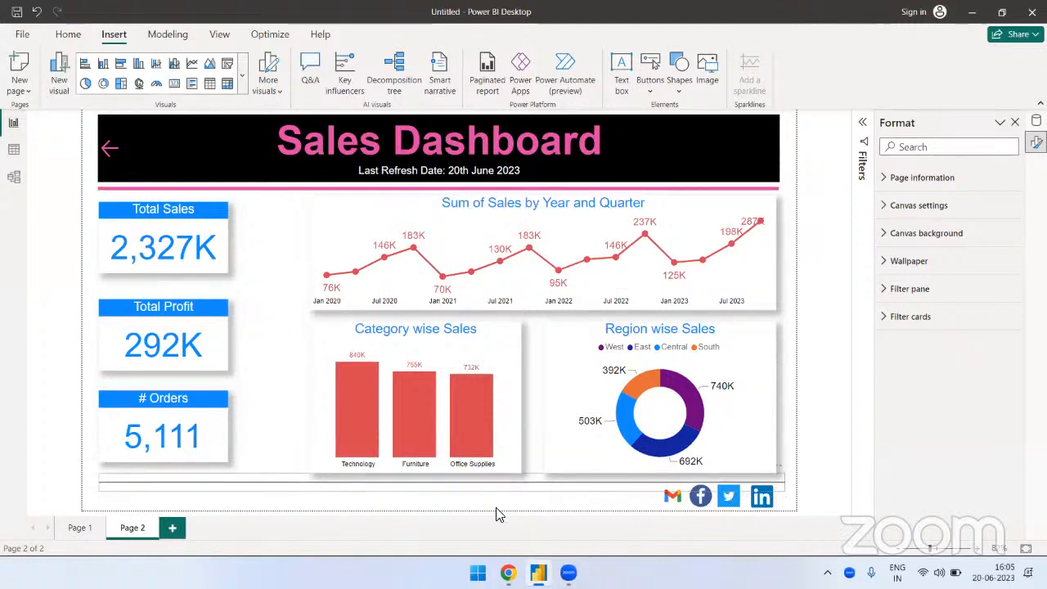
# Step: Adjust the vertical position of the horizontal footer line between the charts and the social media icons
pyautogui.click(443, 489)
pyautogui.moveTo(443, 491); pyautogui.dragTo(444, 480)
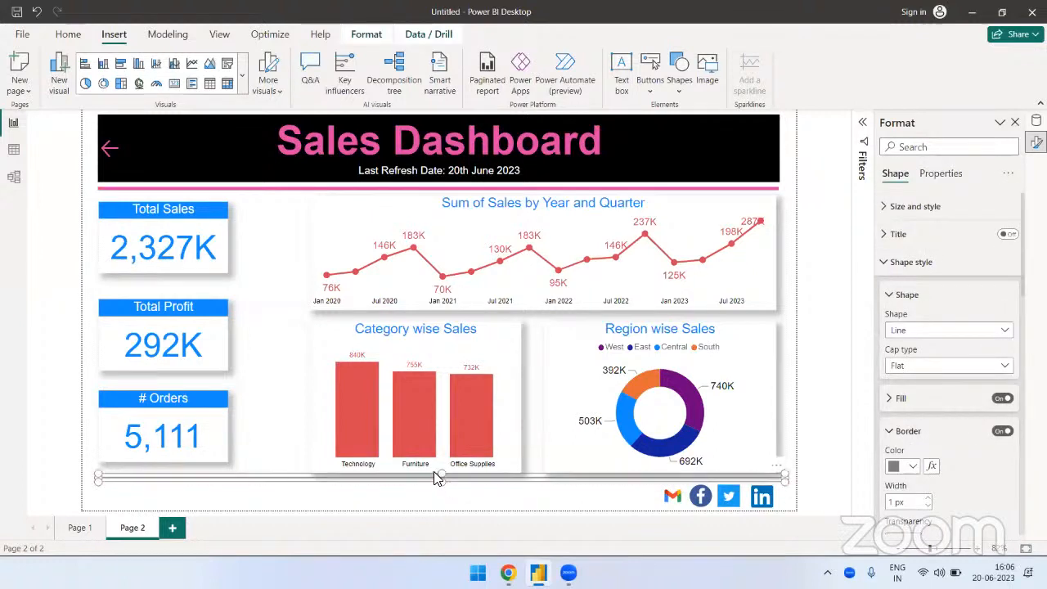
pyautogui.moveTo(439, 475); pyautogui.dragTo(442, 497)
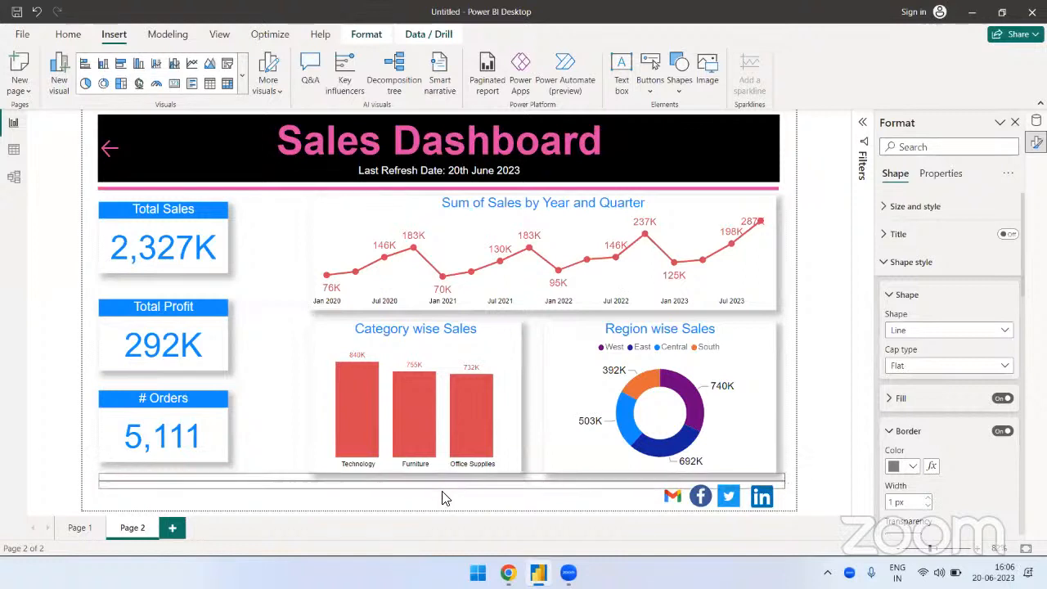
pyautogui.click(789, 507)
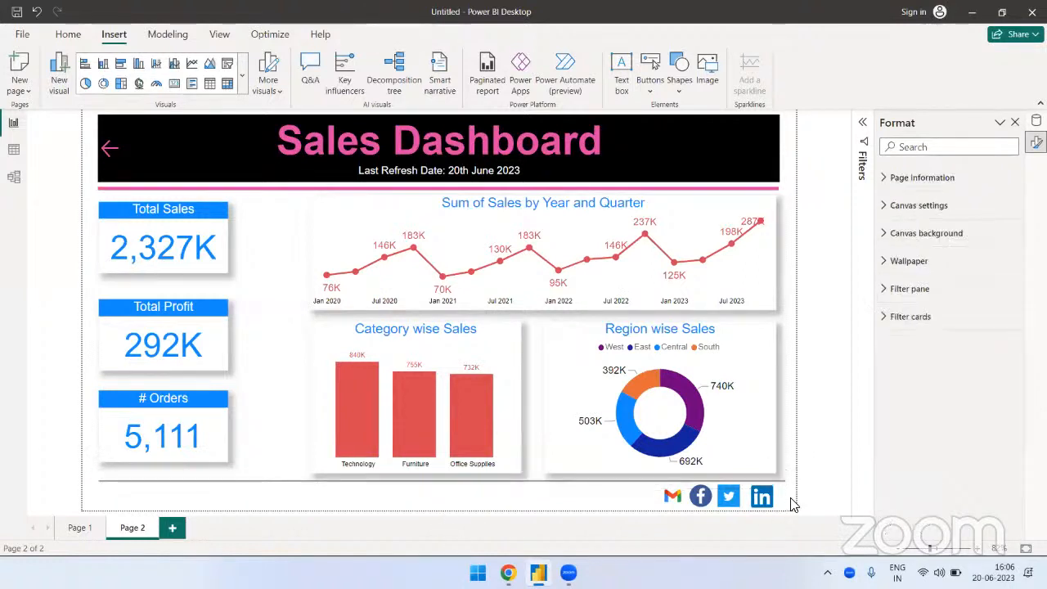
# Step: Inspect the grouping options for the social media icon group and deselect it
pyautogui.click(768, 506)
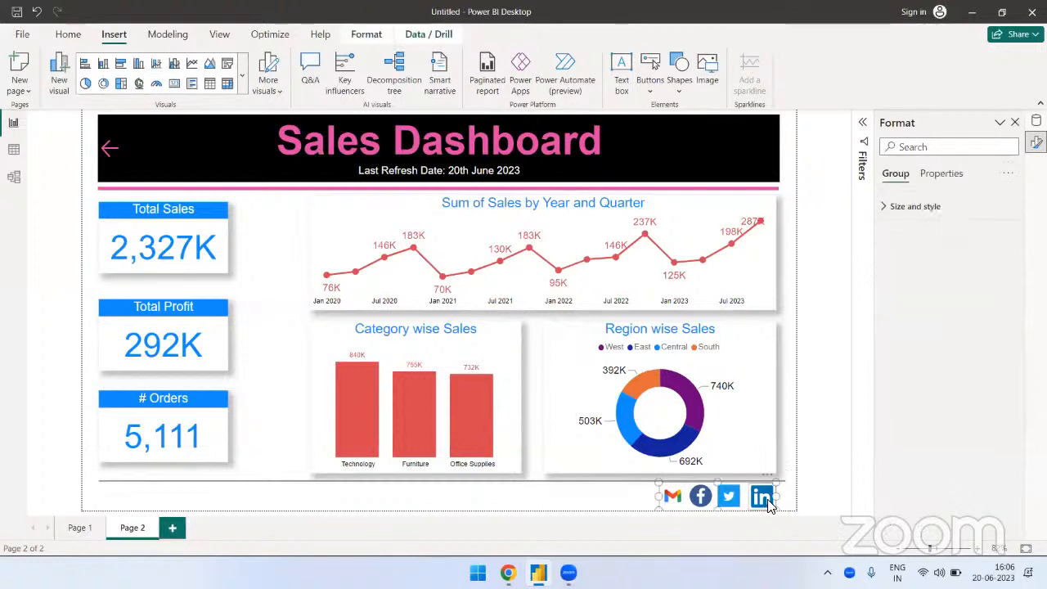
pyautogui.rightClick(768, 506)
pyautogui.moveTo(879, 512)
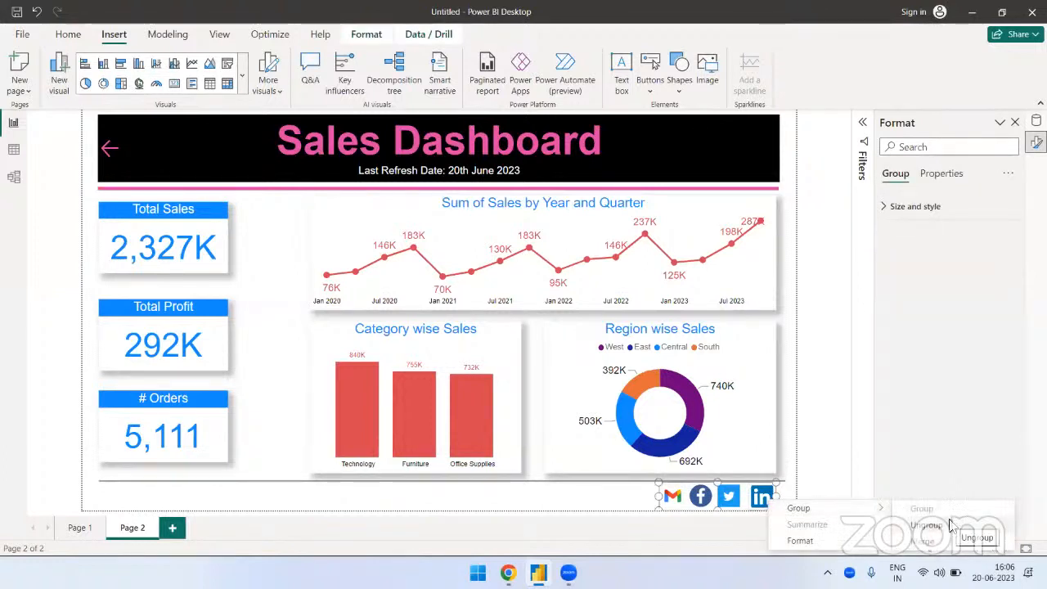
pyautogui.click(646, 512)
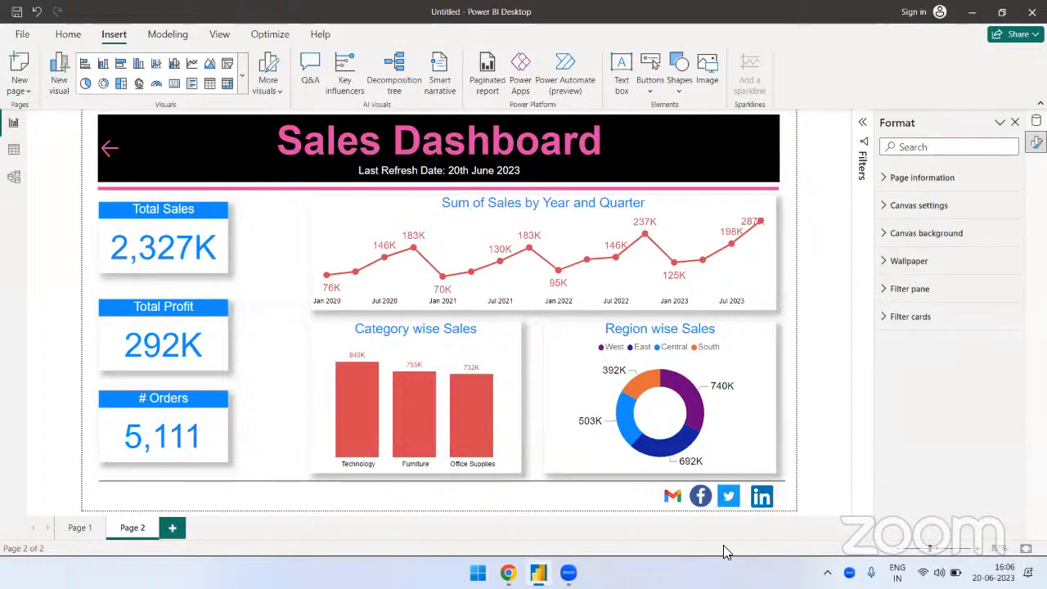
# Step: Enable the action on the LinkedIn icon and set its type to Web URL
pyautogui.click(764, 499)
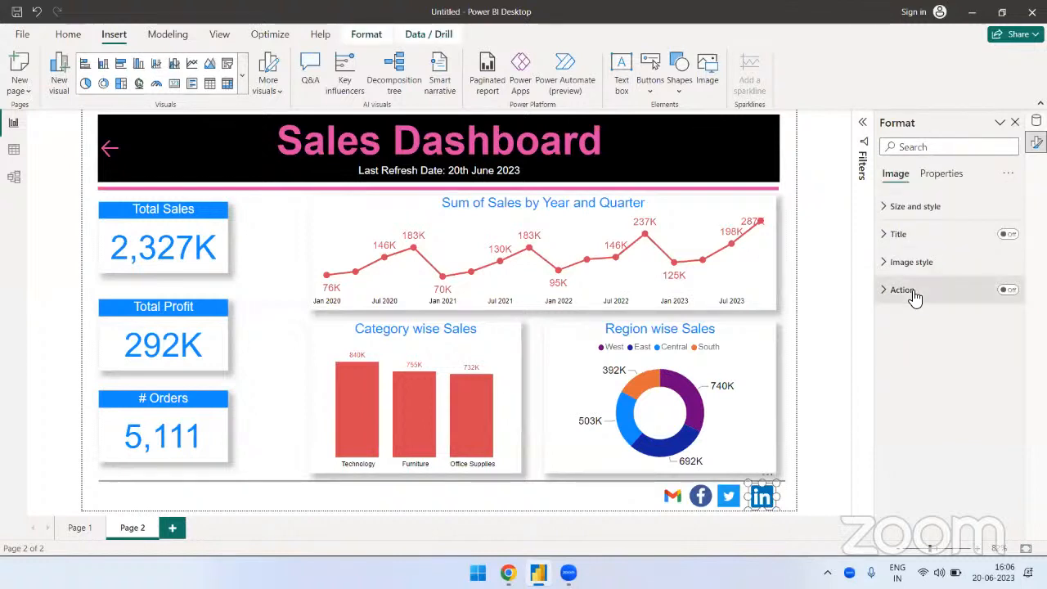
pyautogui.click(1008, 289)
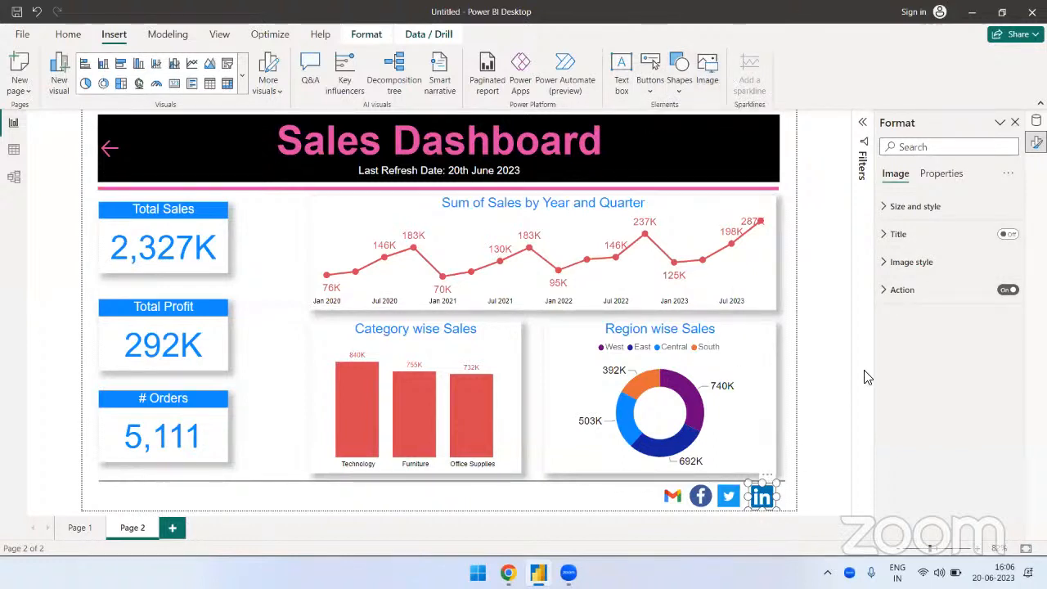
pyautogui.click(893, 293)
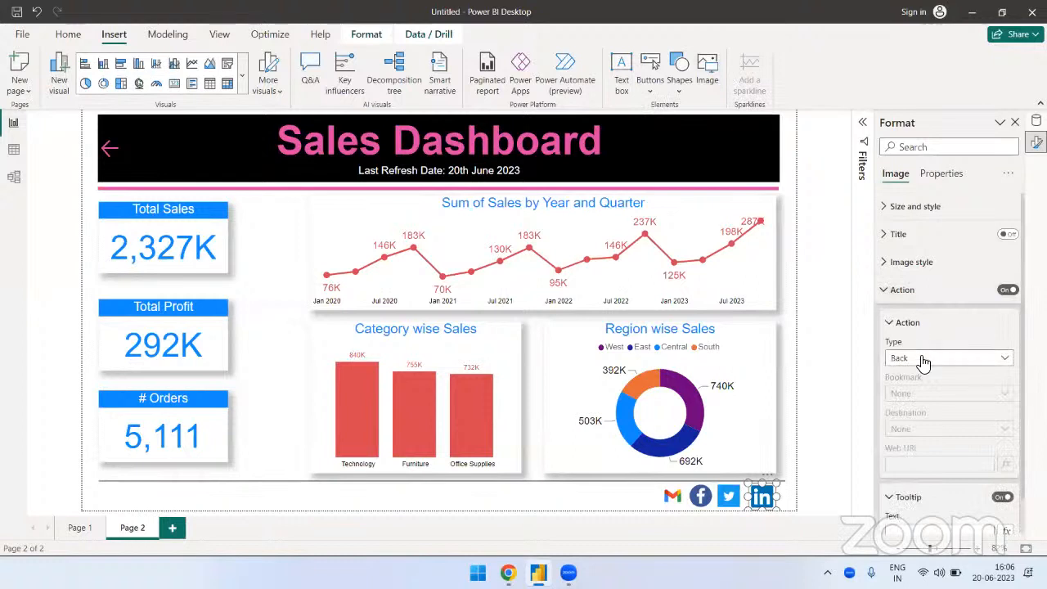
pyautogui.click(922, 359)
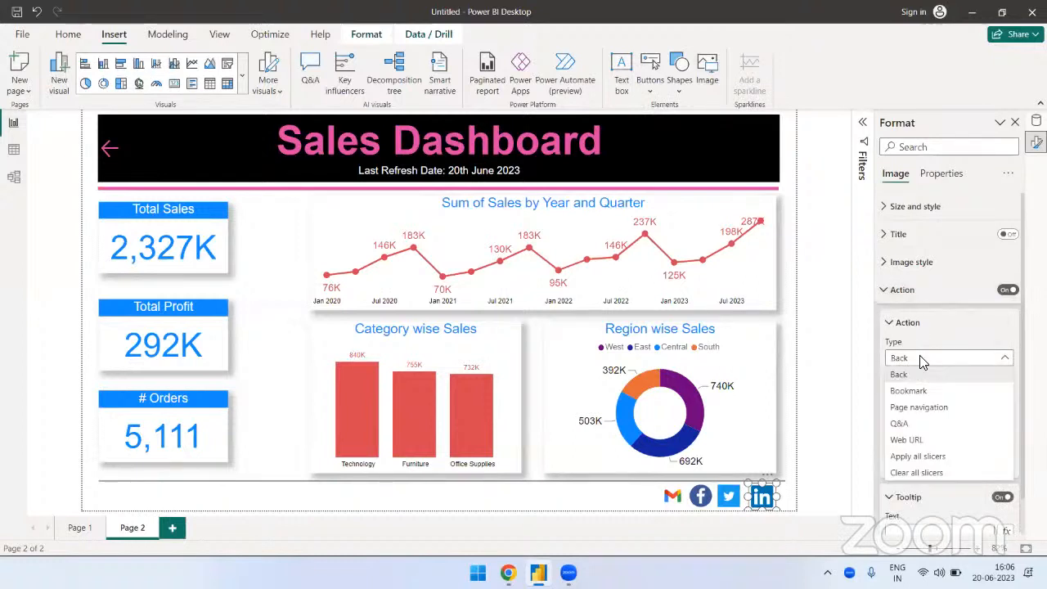
pyautogui.click(904, 441)
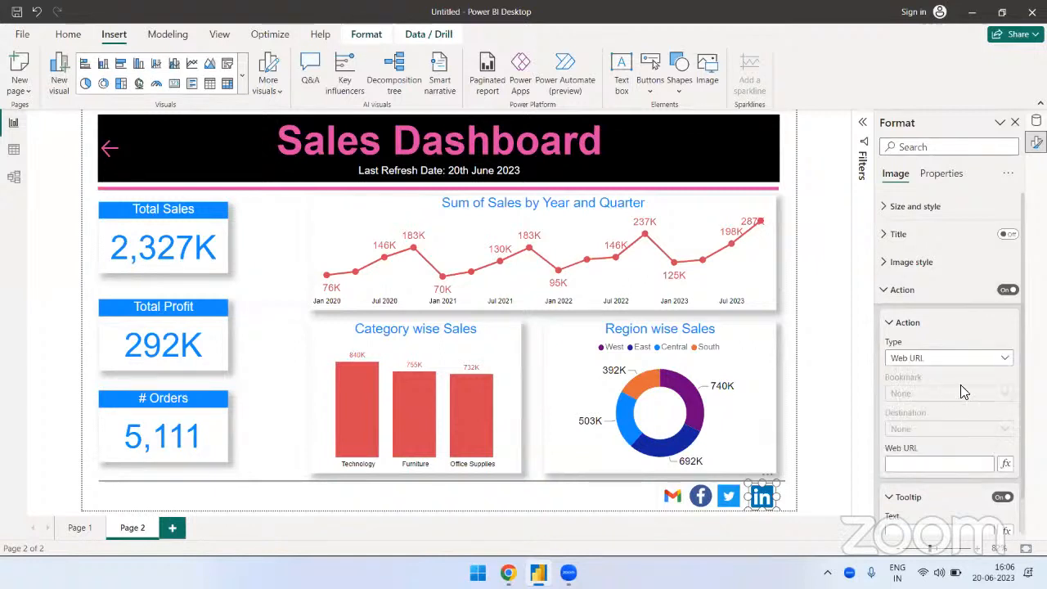
pyautogui.scroll(-1, 968, 383)
pyautogui.click(948, 426)
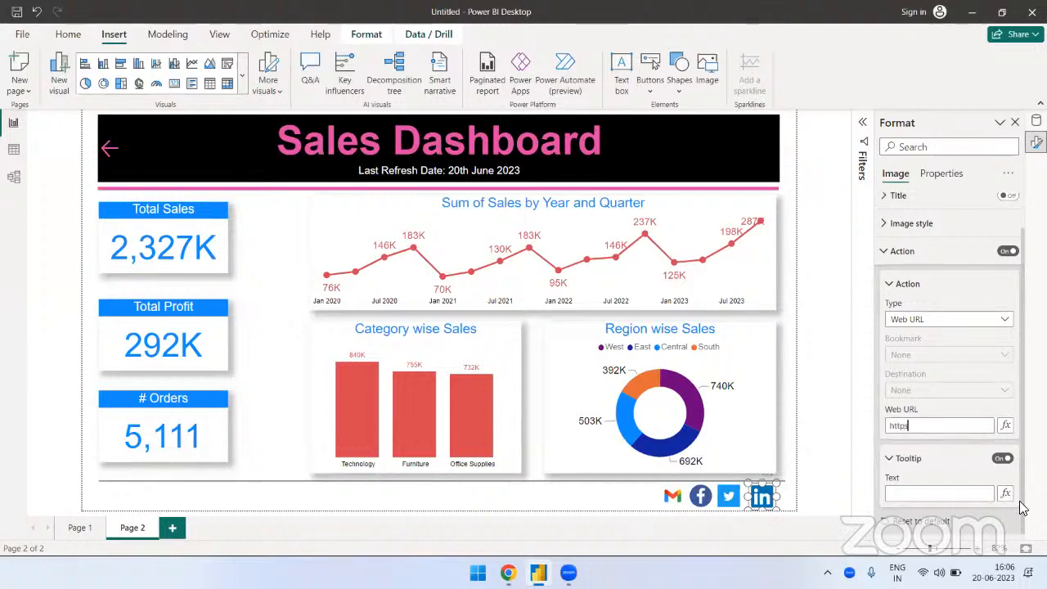
pyautogui.write('https://www.linkedin.com')
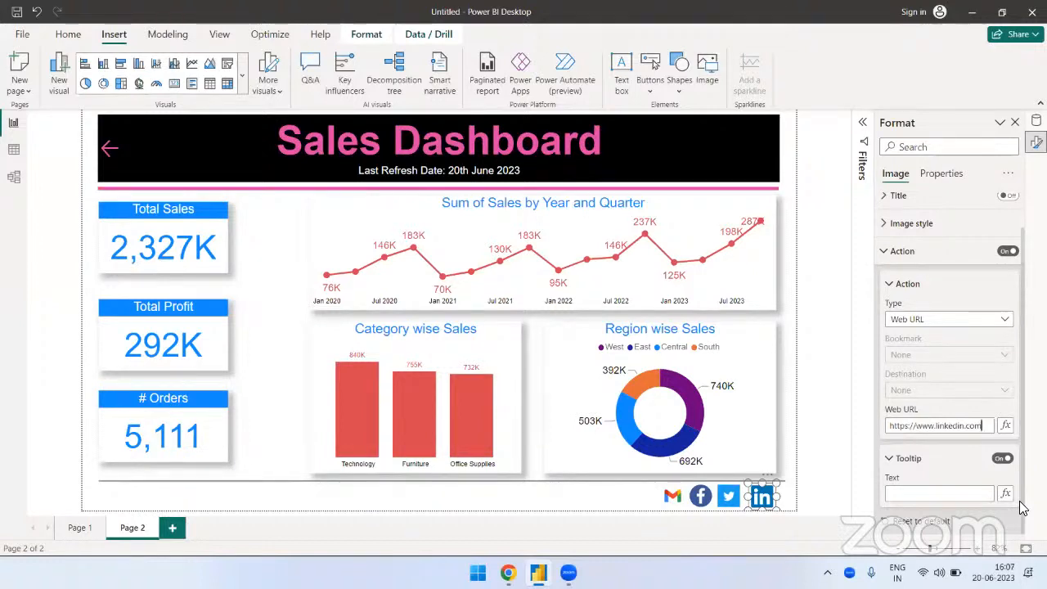
pyautogui.moveTo(990, 430); pyautogui.dragTo(890, 433)
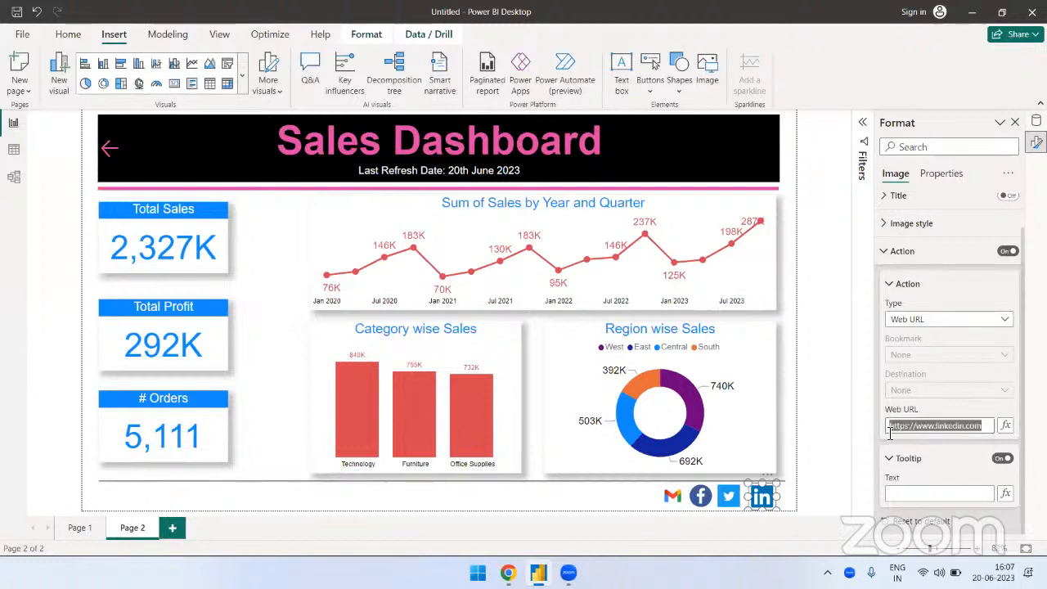
pyautogui.click(987, 427)
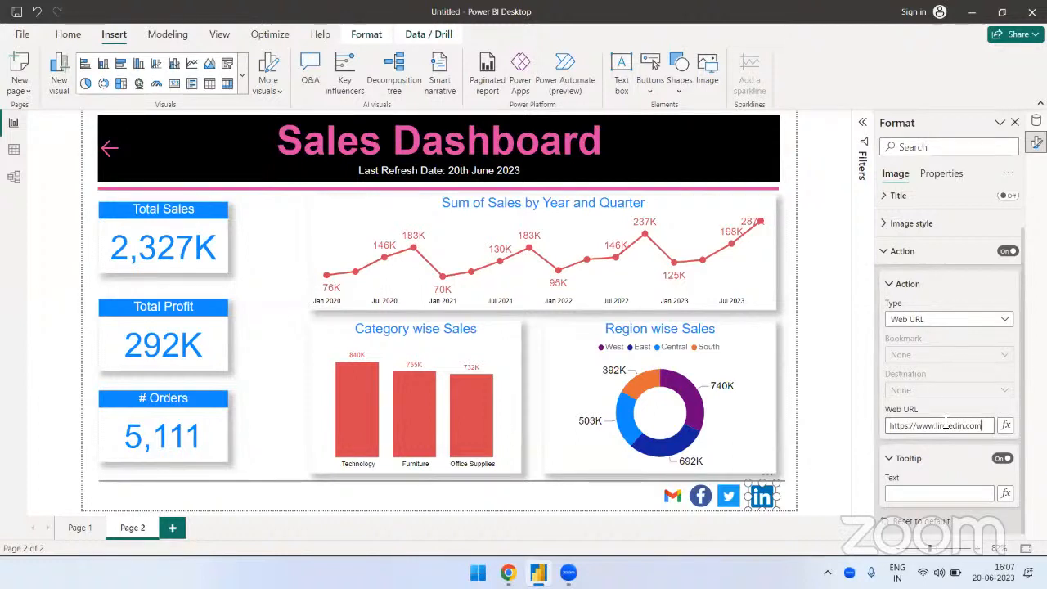
pyautogui.click(968, 493)
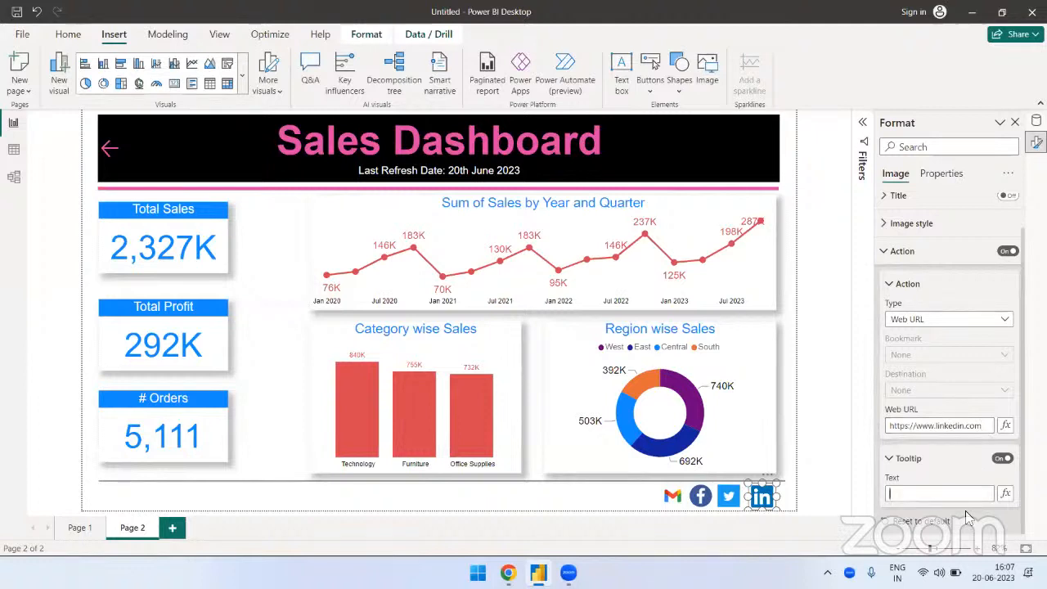
pyautogui.write('LinkedIn')
# Step: Enable the action on the Twitter icon and set its type to Web URL
pyautogui.click(726, 499)
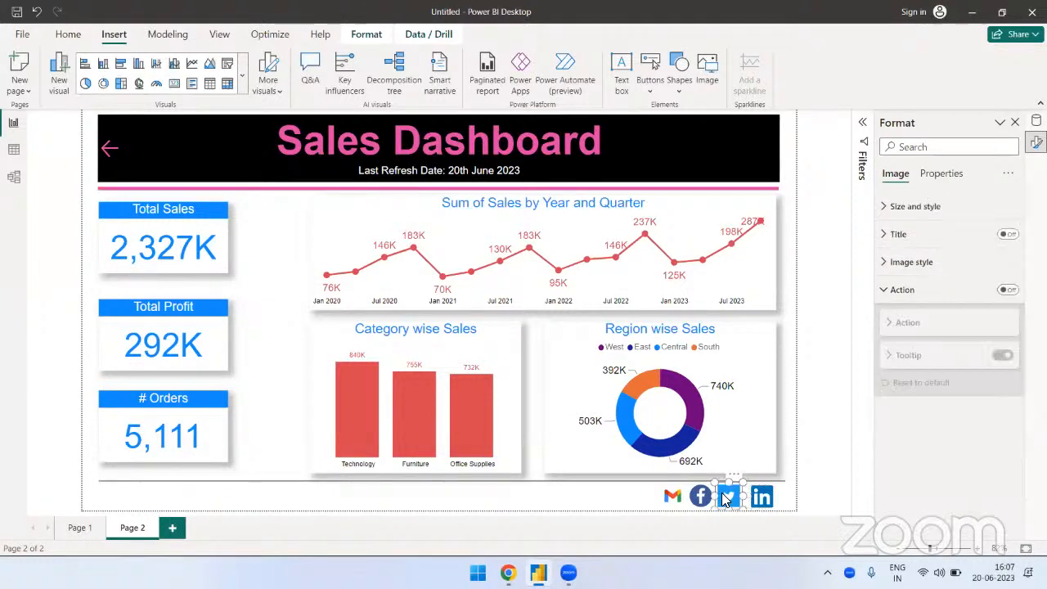
pyautogui.click(1007, 289)
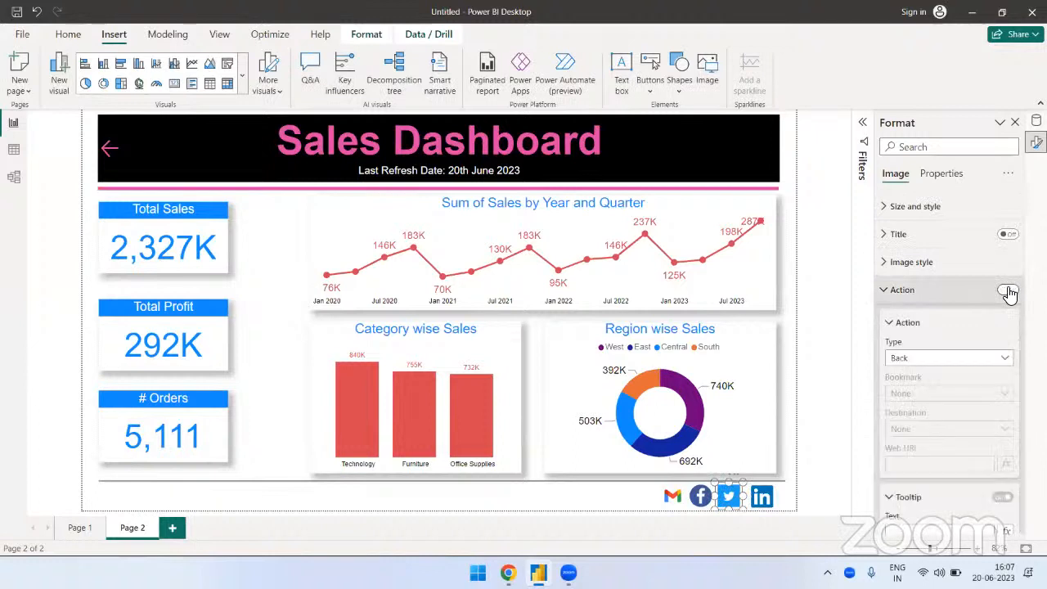
pyautogui.click(945, 358)
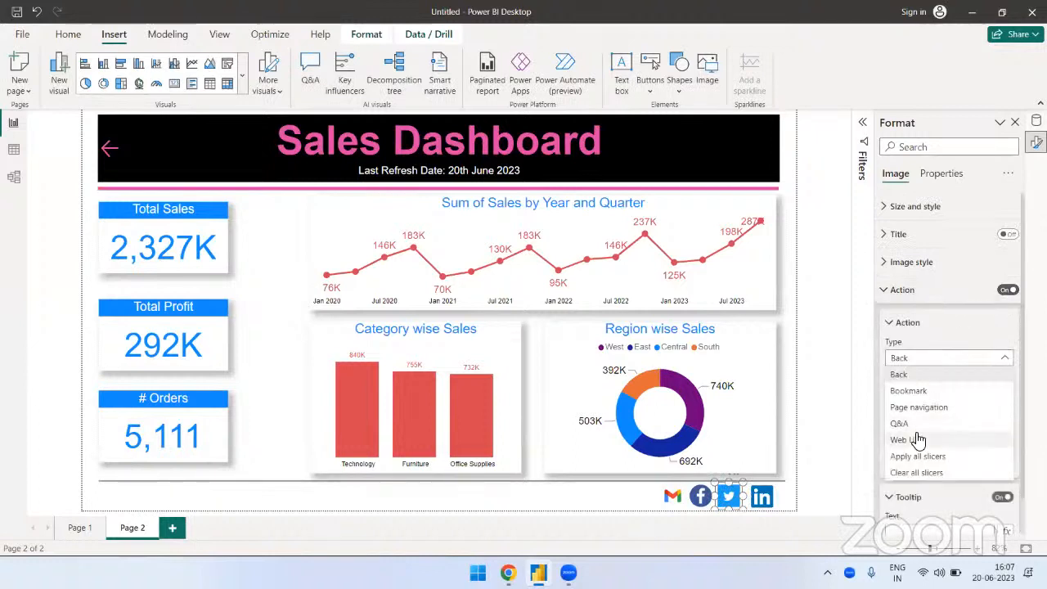
pyautogui.click(917, 437)
pyautogui.click(944, 471)
pyautogui.write('https')
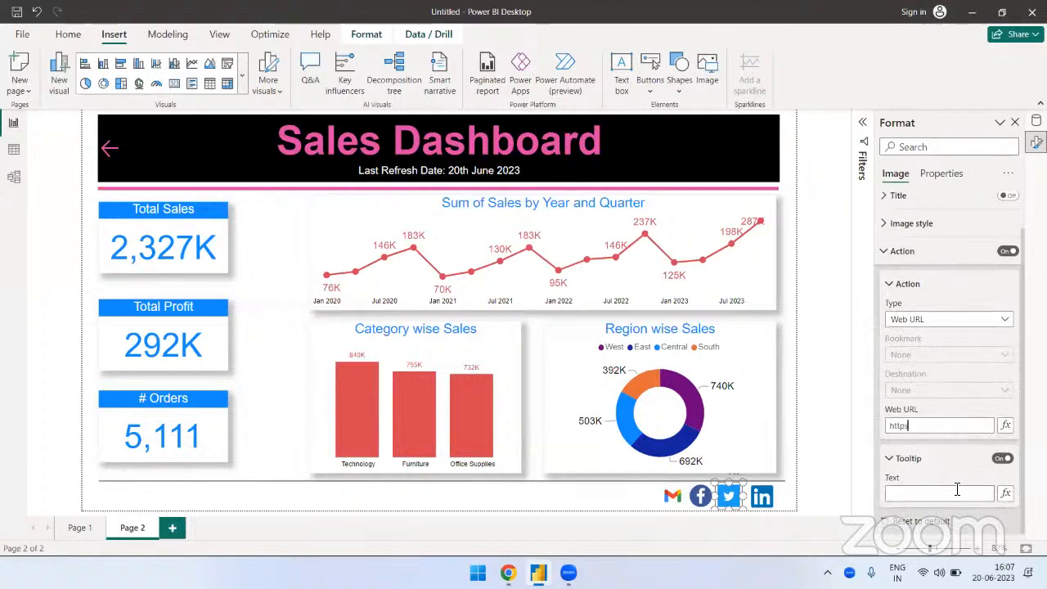
pyautogui.write('://www.twitter.com')
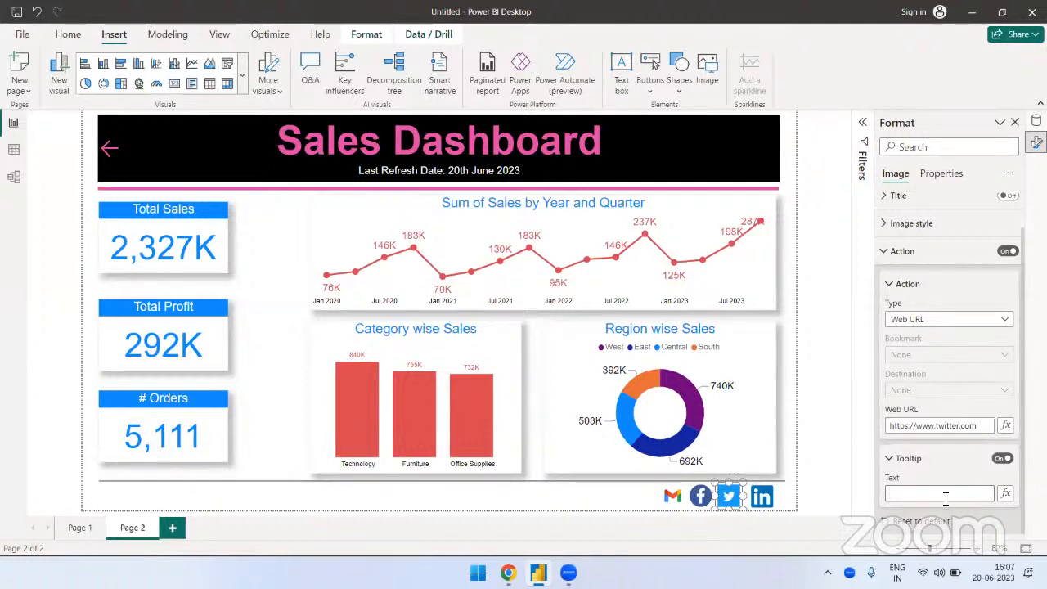
pyautogui.click(946, 498)
pyautogui.write('Twitt')
pyautogui.click(251, 447)
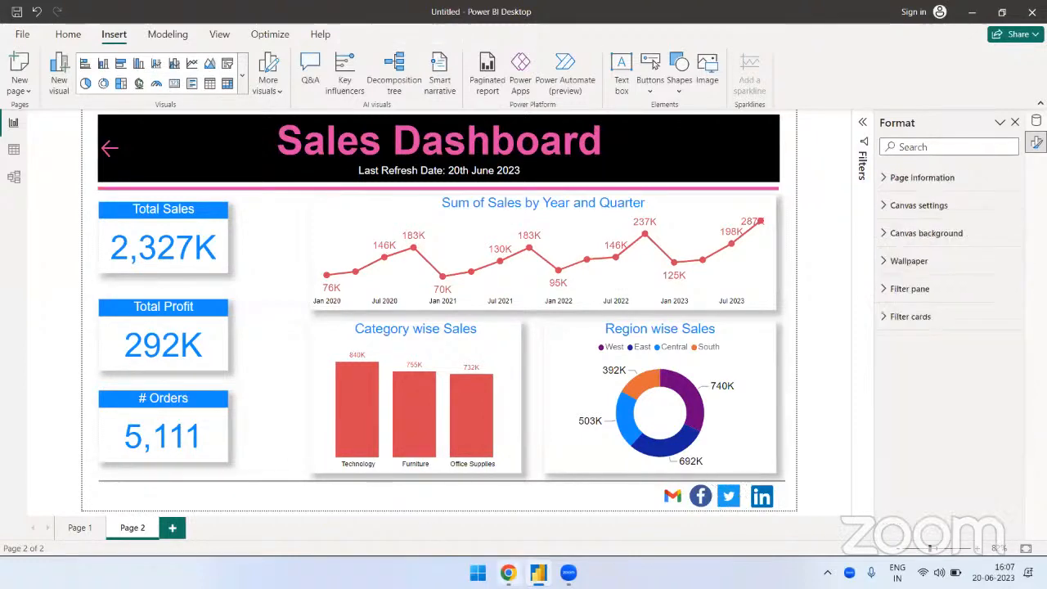
# Step: Test the footer's LinkedIn icon by following its web link to Chrome and looking over the LinkedIn feed
pyautogui.click(508, 572)
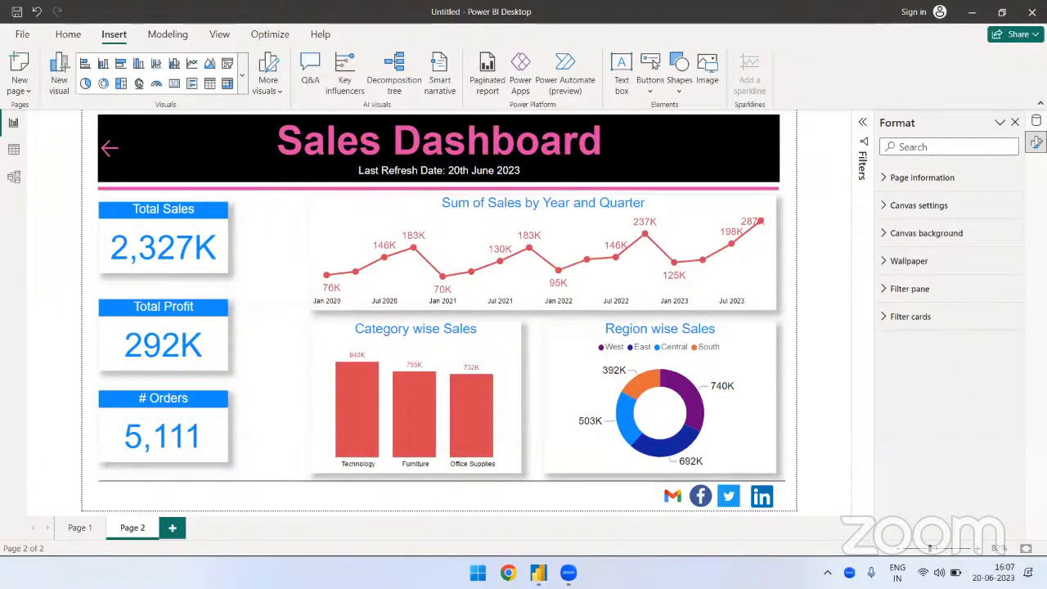
pyautogui.keyDown('ctrl'); pyautogui.click(760, 496); pyautogui.keyUp('ctrl')
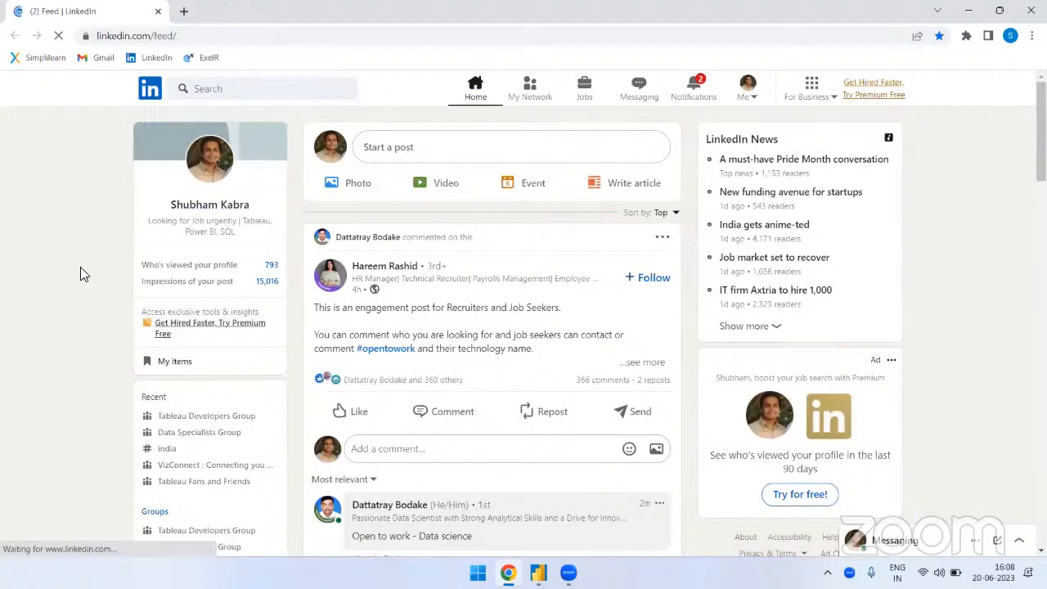
pyautogui.scroll(-9, 420, 368)
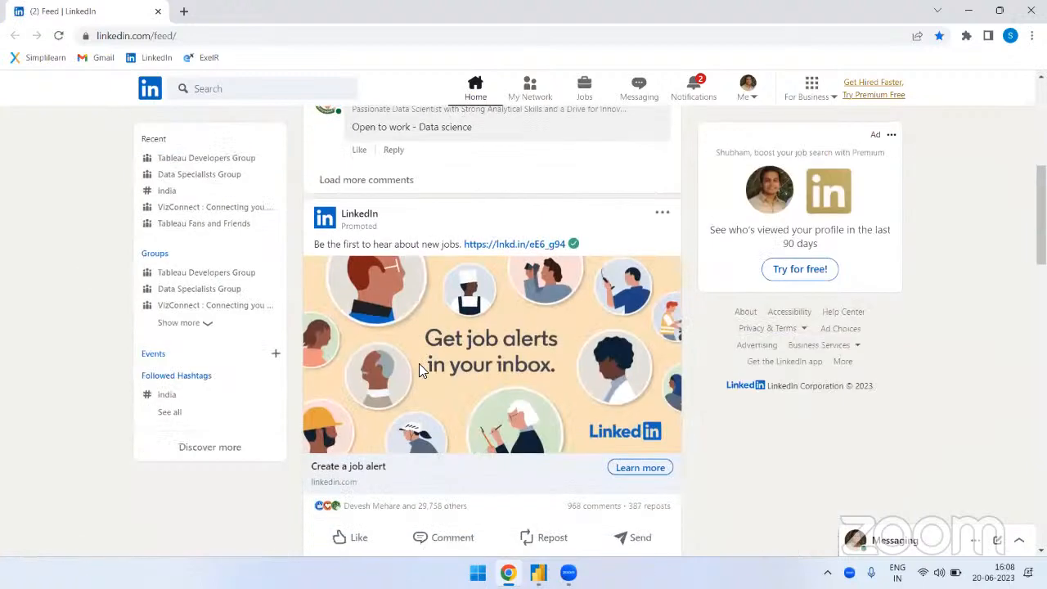
pyautogui.scroll(-15, 420, 369)
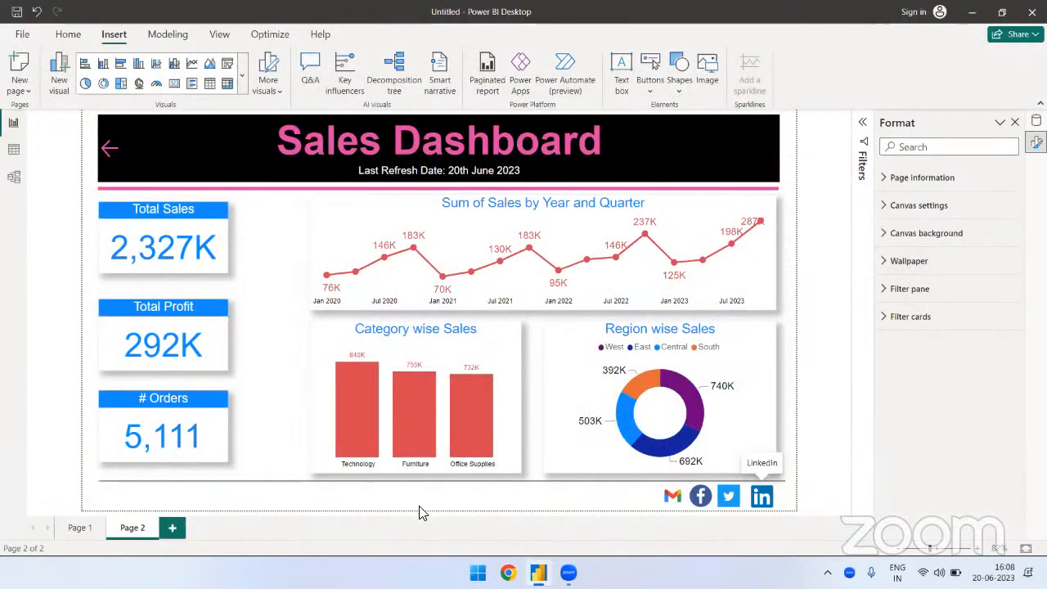
# Step: Test the footer's Twitter icon by following its web link, dismiss the Google sign-in prompt and look over the Explore feed
pyautogui.keyDown('ctrl'); pyautogui.click(731, 496); pyautogui.keyUp('ctrl')
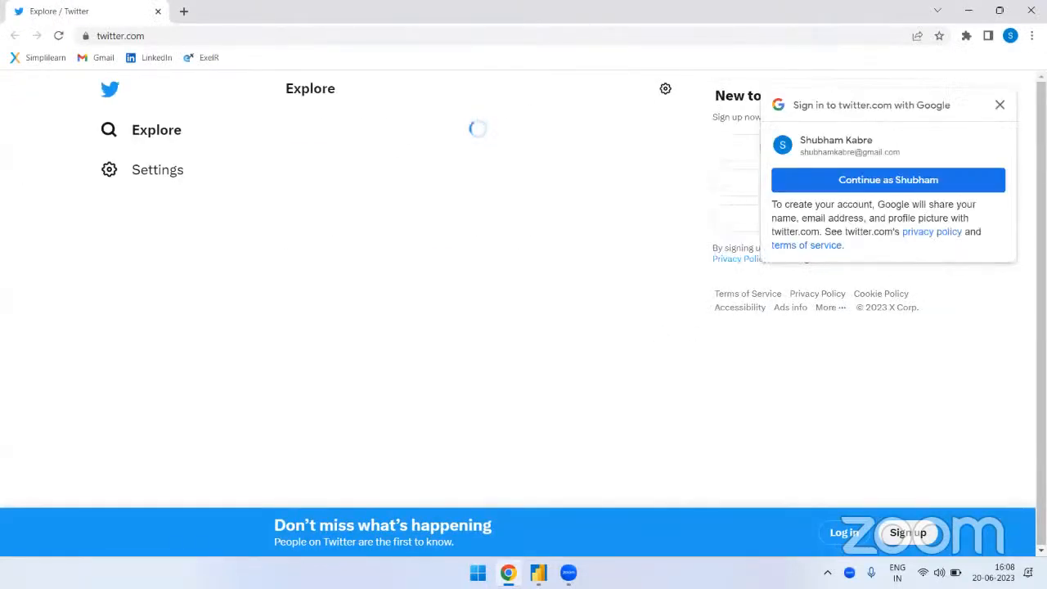
pyautogui.click(999, 105)
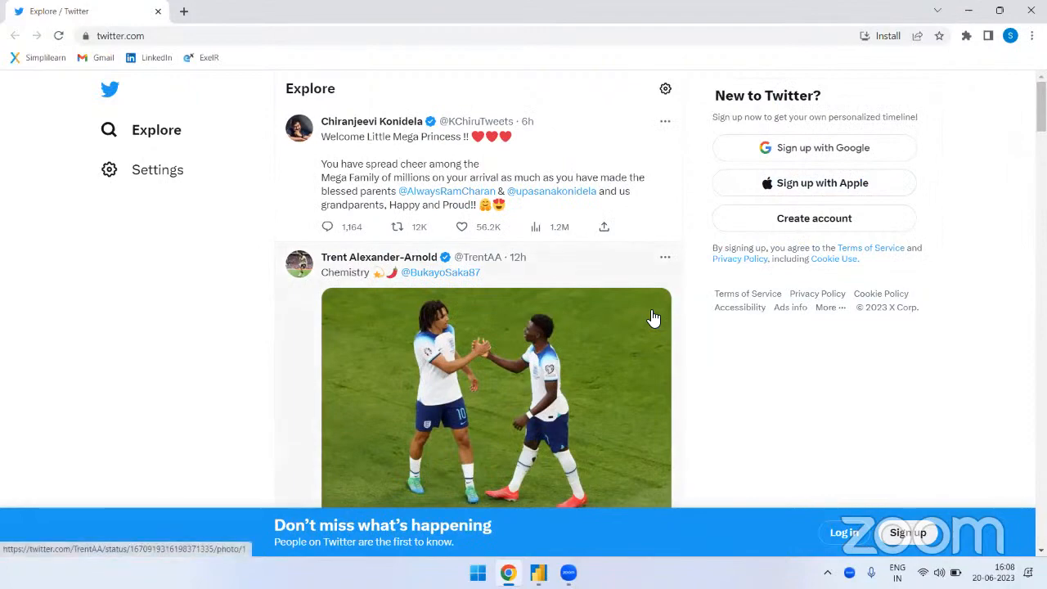
pyautogui.scroll(-10, 652, 317)
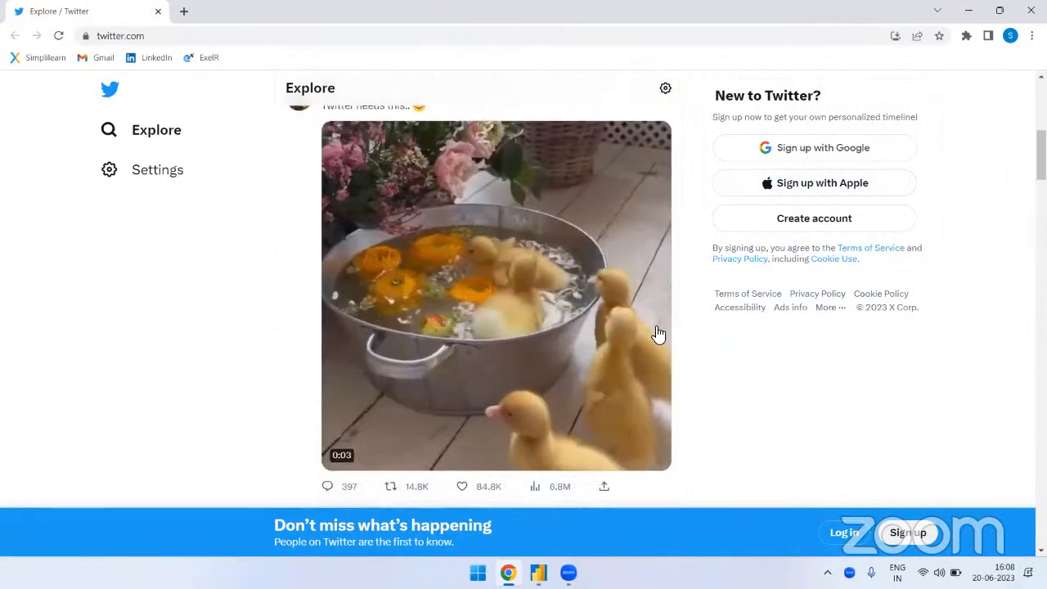
pyautogui.scroll(-3, 659, 335)
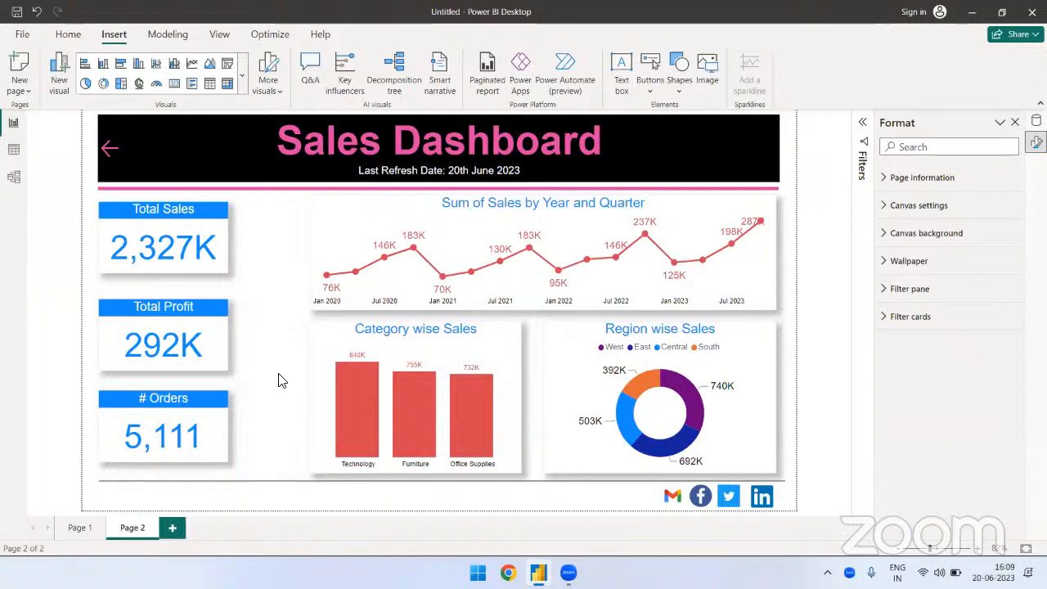
pyautogui.click(68, 34)
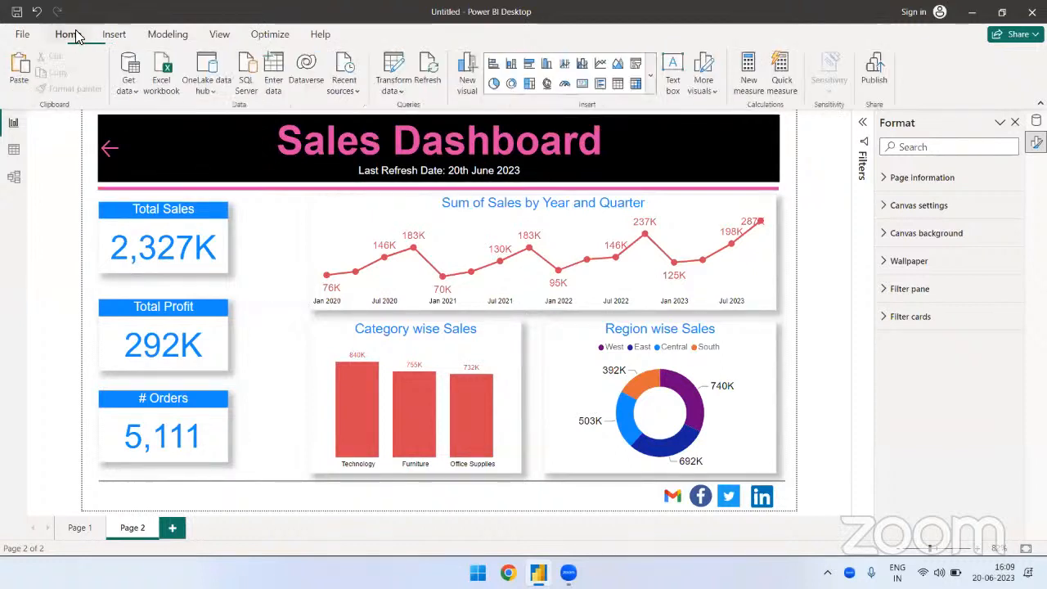
pyautogui.click(635, 82)
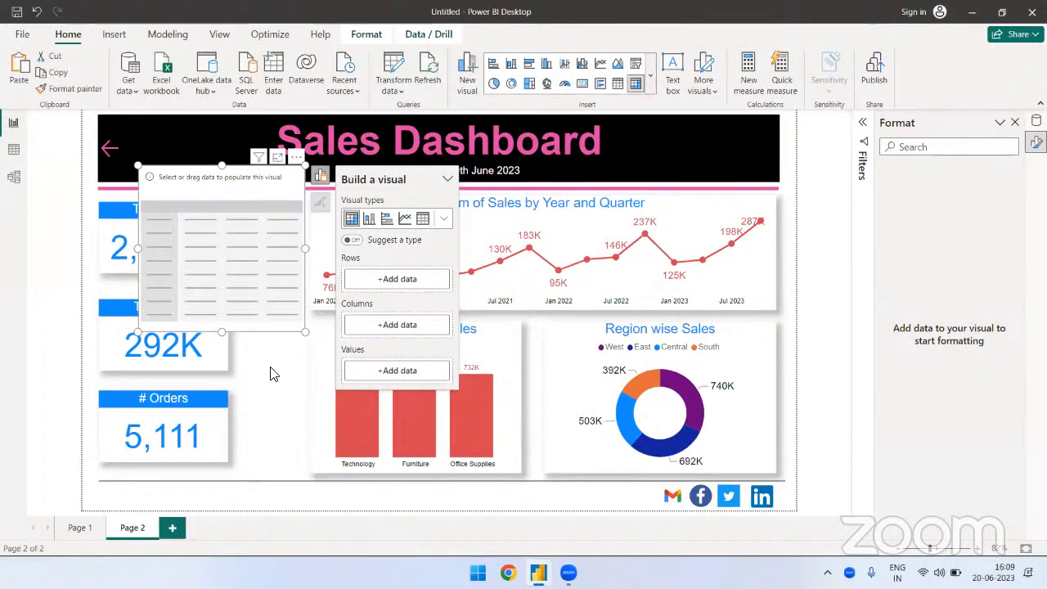
pyautogui.hotkey('ctrl', 'z')
pyautogui.click(650, 76)
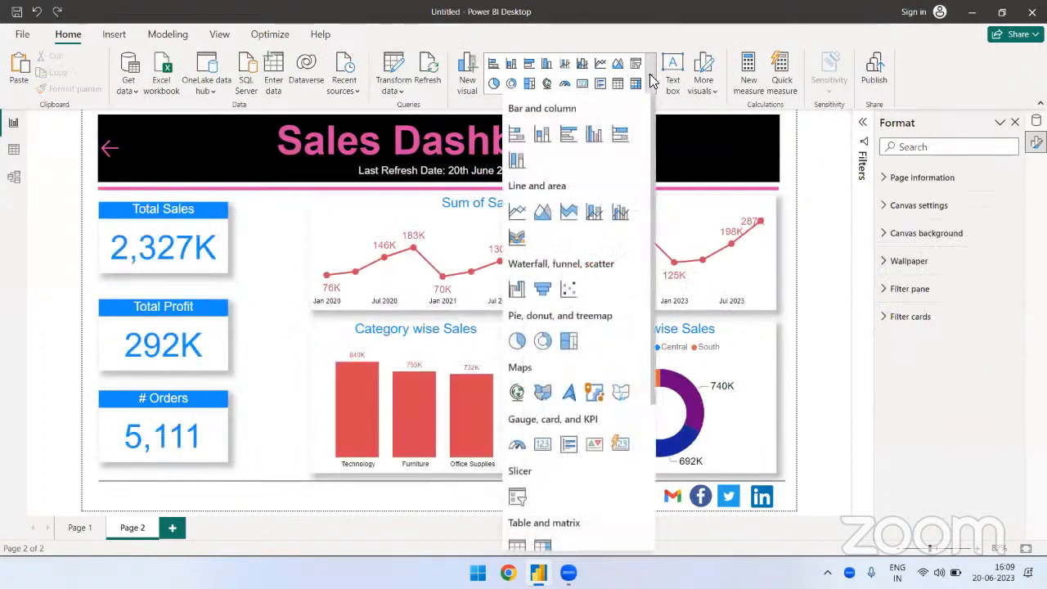
pyautogui.scroll(-3, 614, 343)
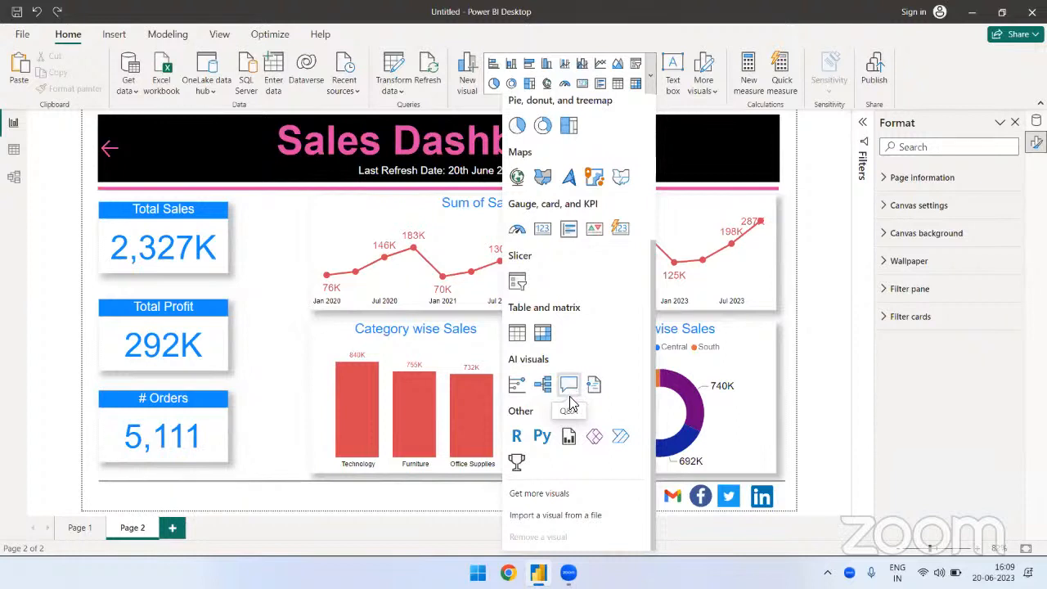
pyautogui.click(262, 351)
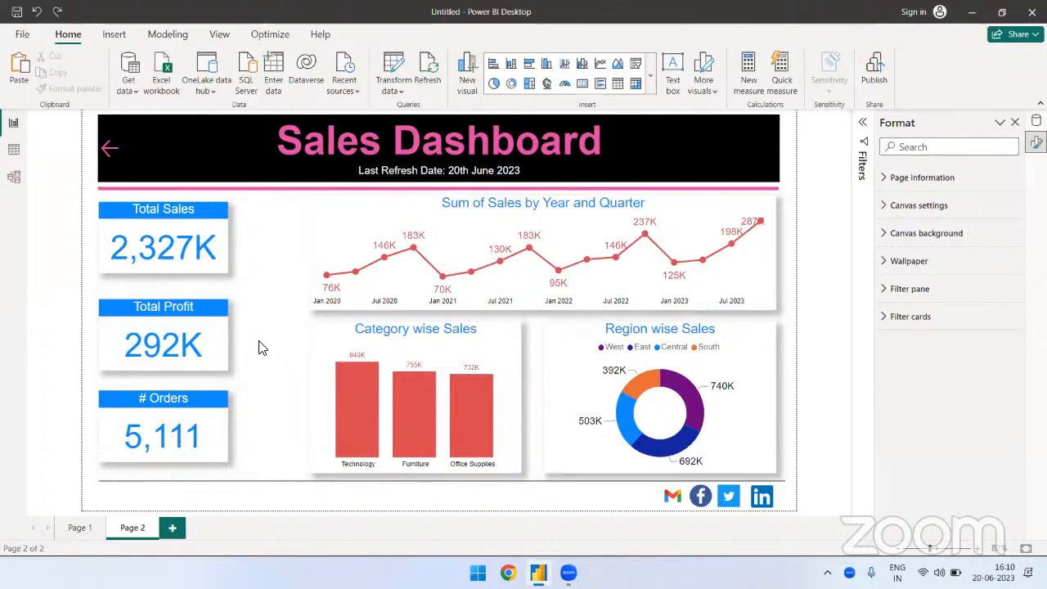
# Step: Insert an Information button on Page 2 and fit it into the right end of the black title banner
pyautogui.click(114, 34)
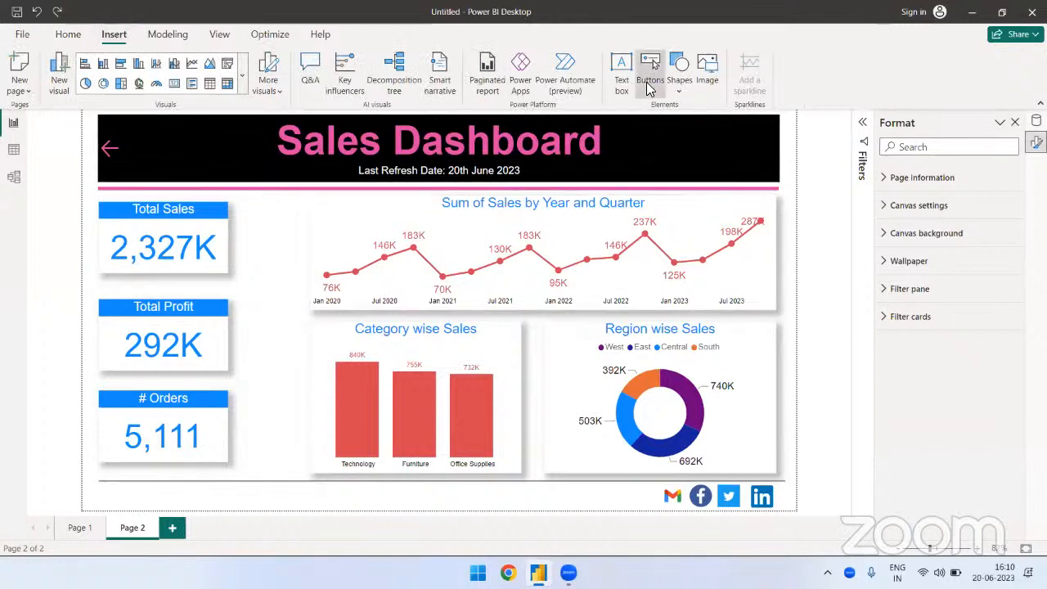
pyautogui.click(649, 83)
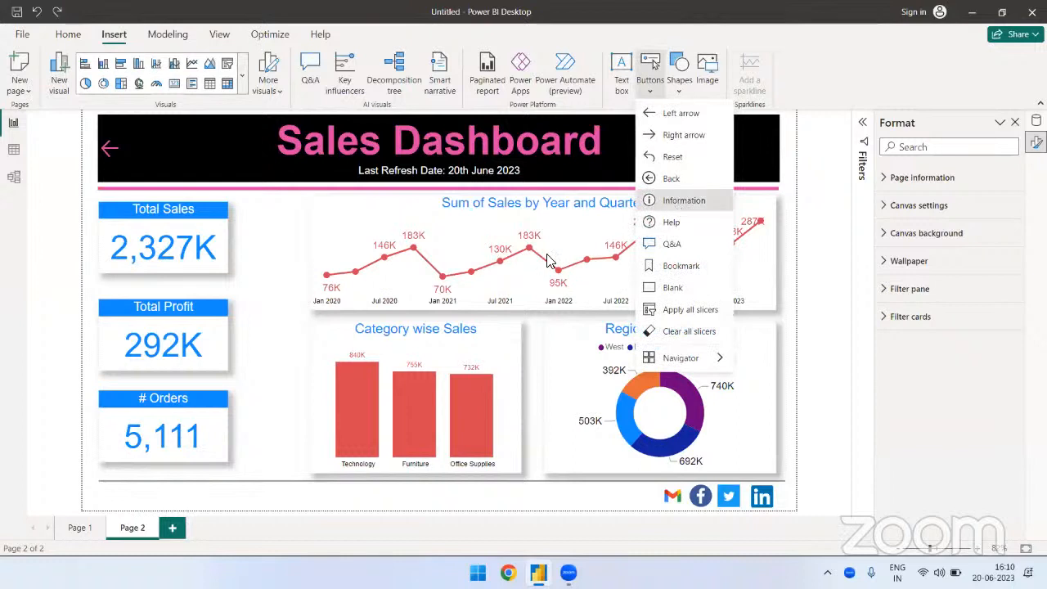
pyautogui.click(683, 199)
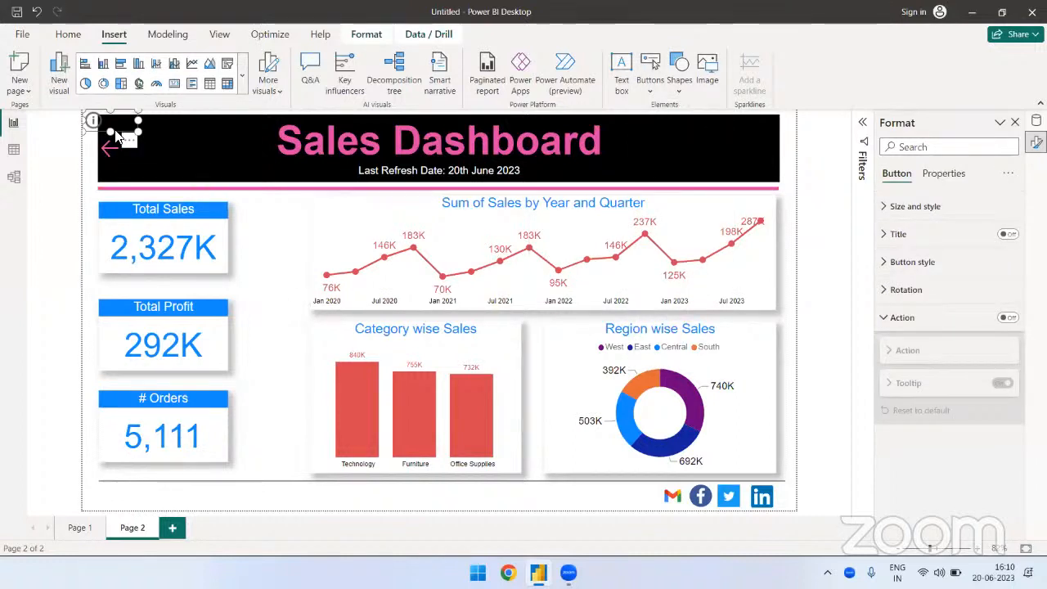
pyautogui.moveTo(115, 131); pyautogui.dragTo(779, 124)
pyautogui.click(781, 152)
pyautogui.click(779, 149)
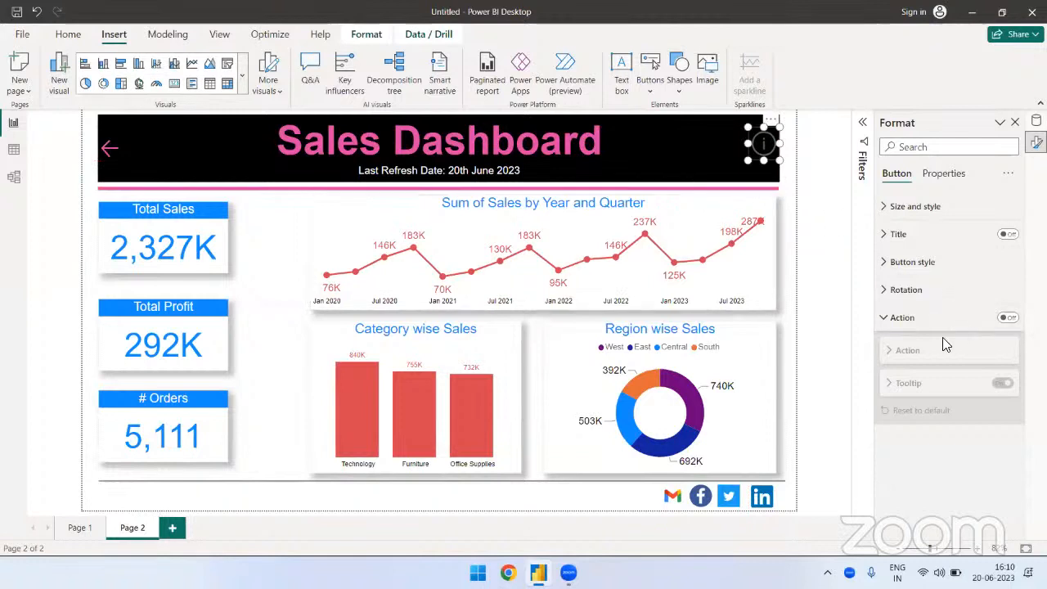
# Step: Set the line color of the Information button's icon to white in its default state
pyautogui.click(917, 275)
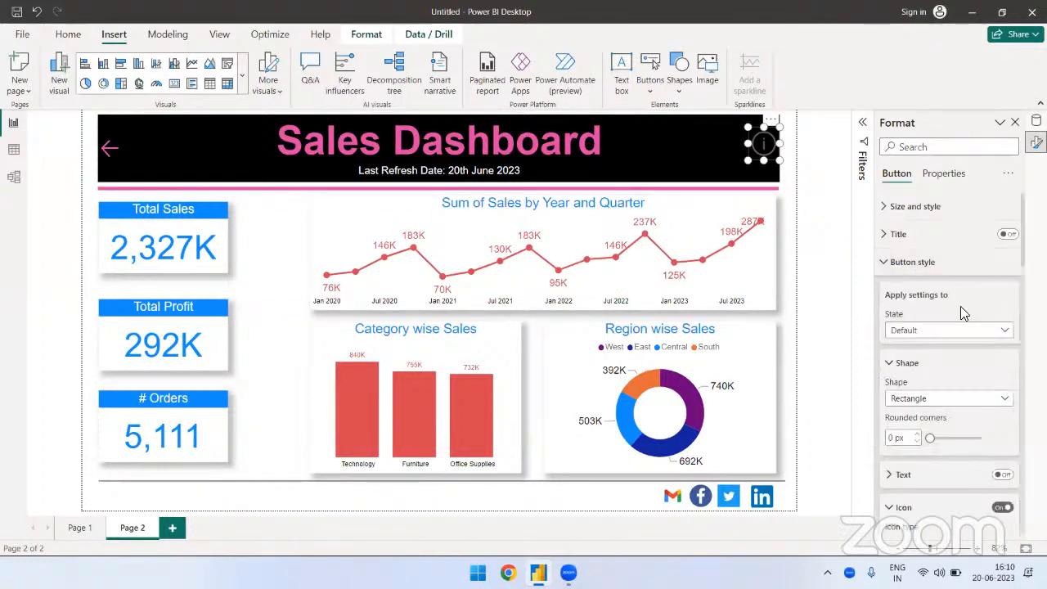
pyautogui.scroll(-3, 965, 380)
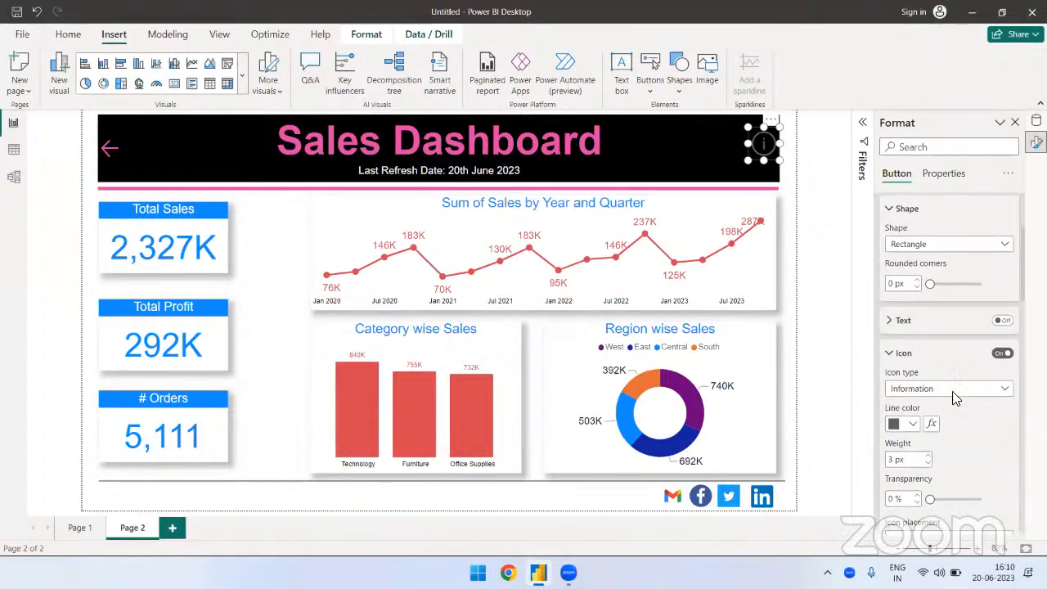
pyautogui.scroll(-2, 953, 395)
pyautogui.click(903, 324)
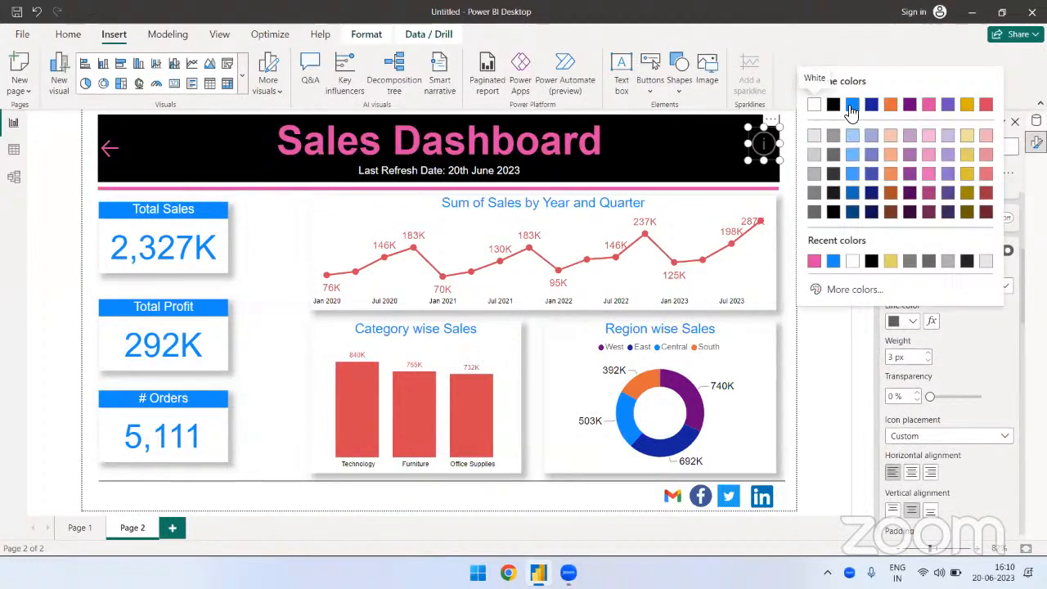
pyautogui.click(814, 105)
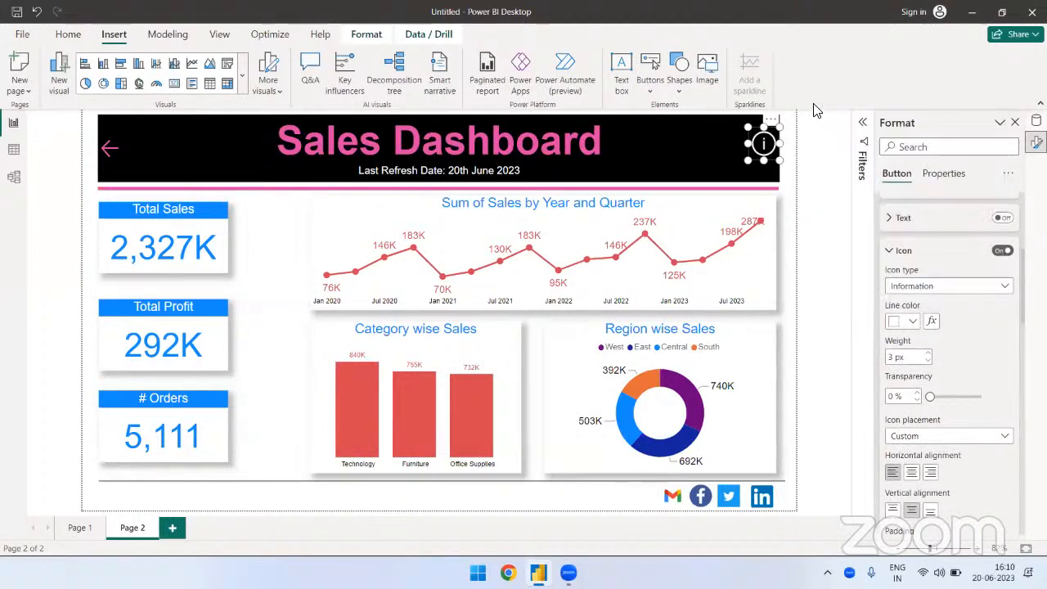
pyautogui.click(793, 248)
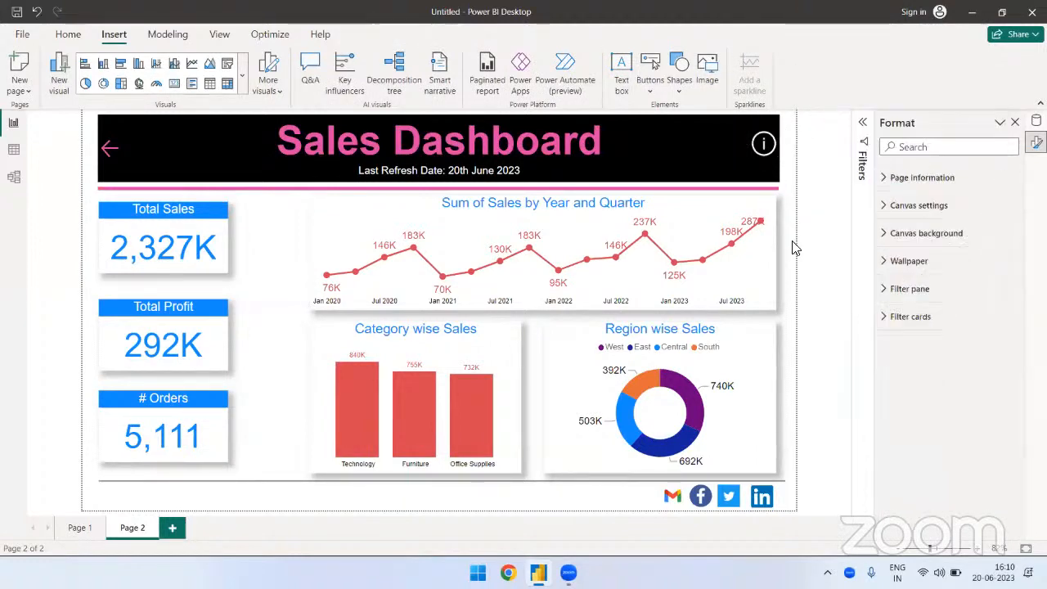
# Step: Enable the action on the Information button and set its type to Q&A
pyautogui.click(760, 149)
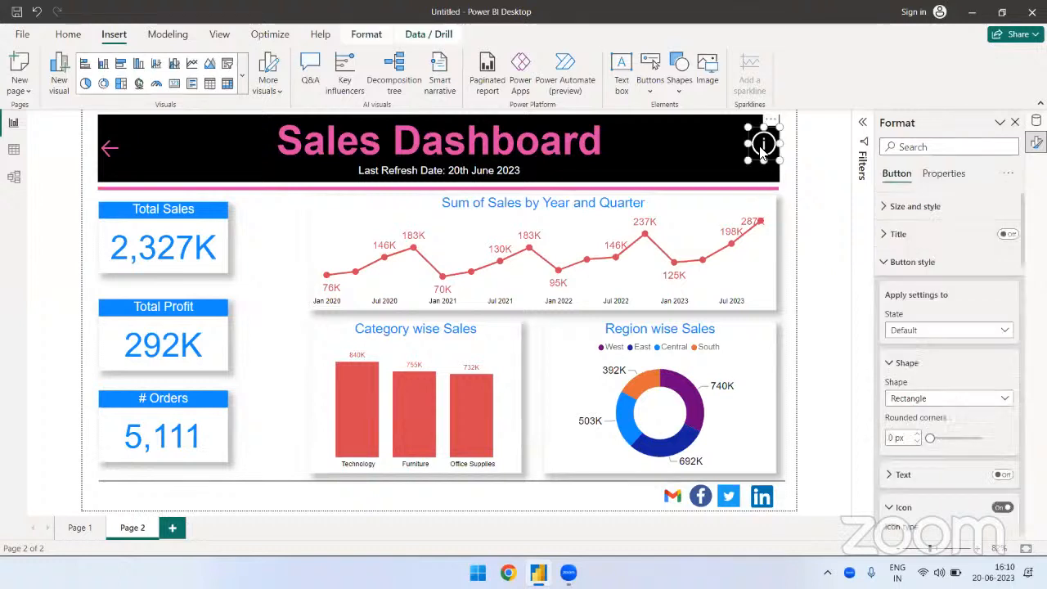
pyautogui.click(906, 260)
pyautogui.click(1012, 322)
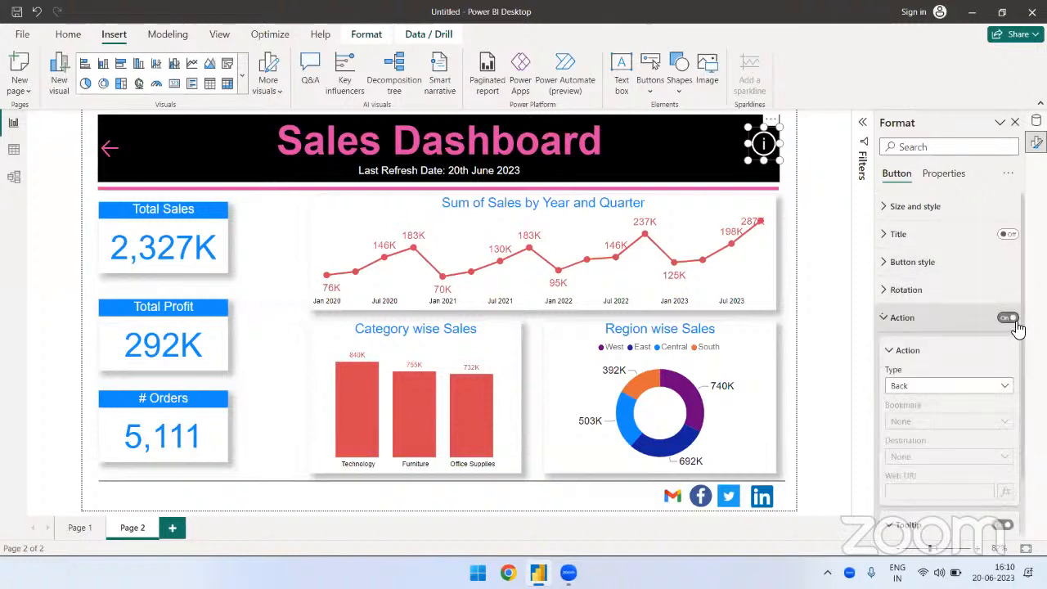
pyautogui.click(922, 389)
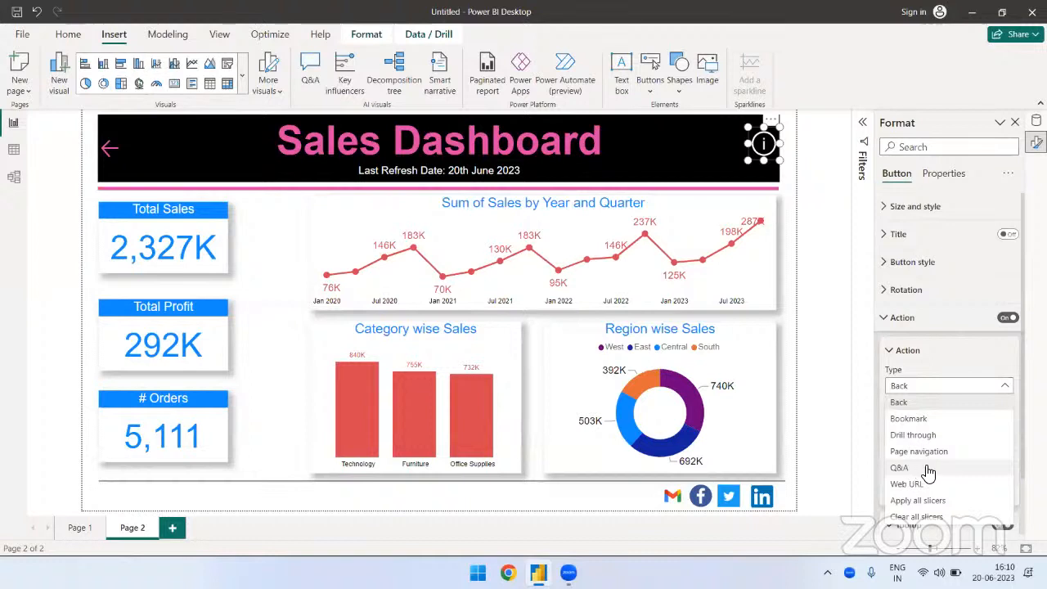
pyautogui.click(972, 460)
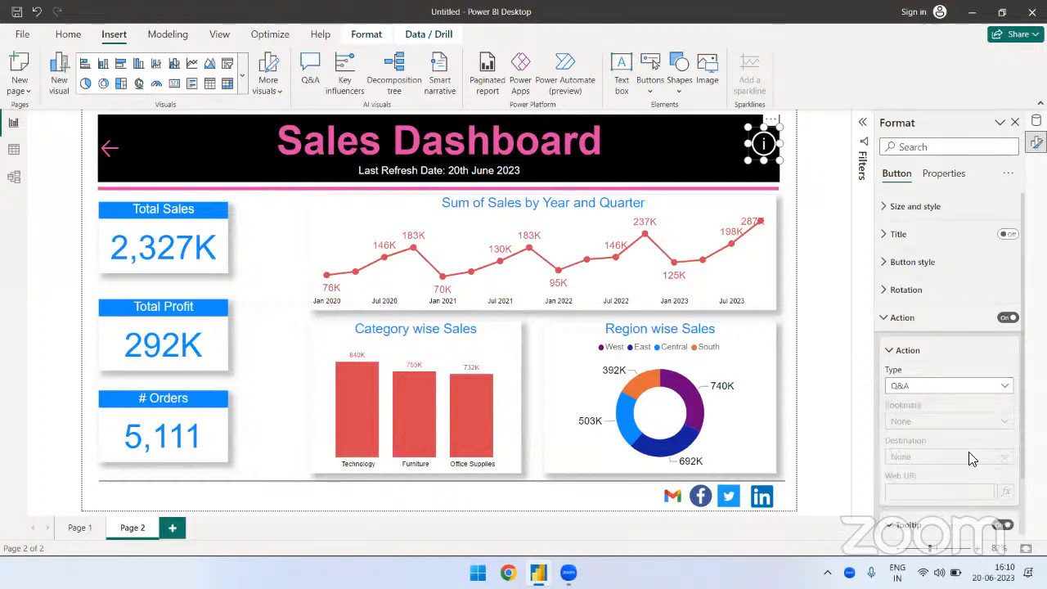
# Step: Set the Information button's tooltip text to "Click here"
pyautogui.scroll(-2, 948, 482)
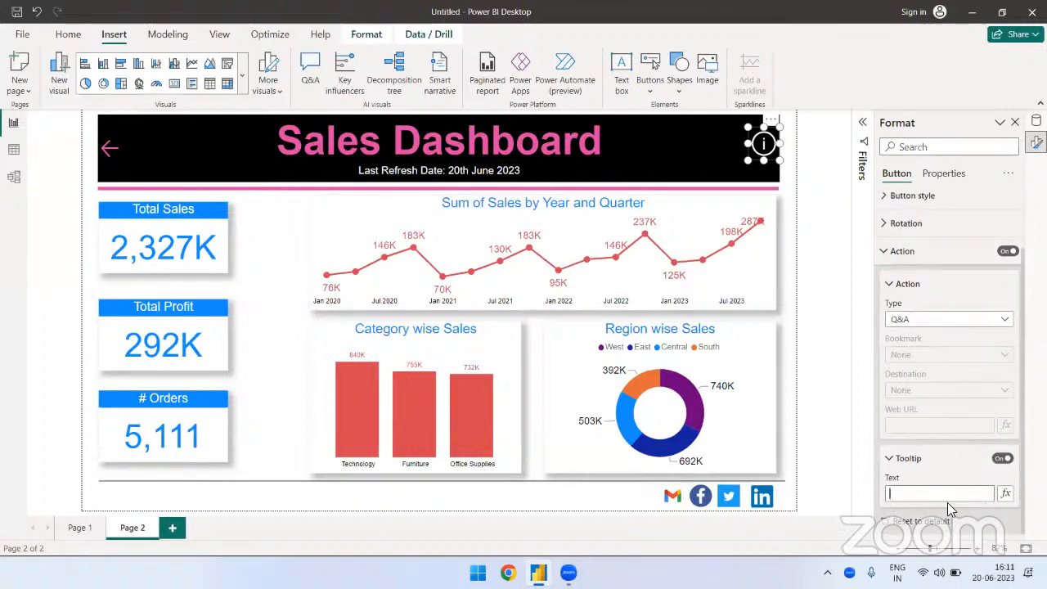
pyautogui.click(947, 500)
pyautogui.write('Clic')
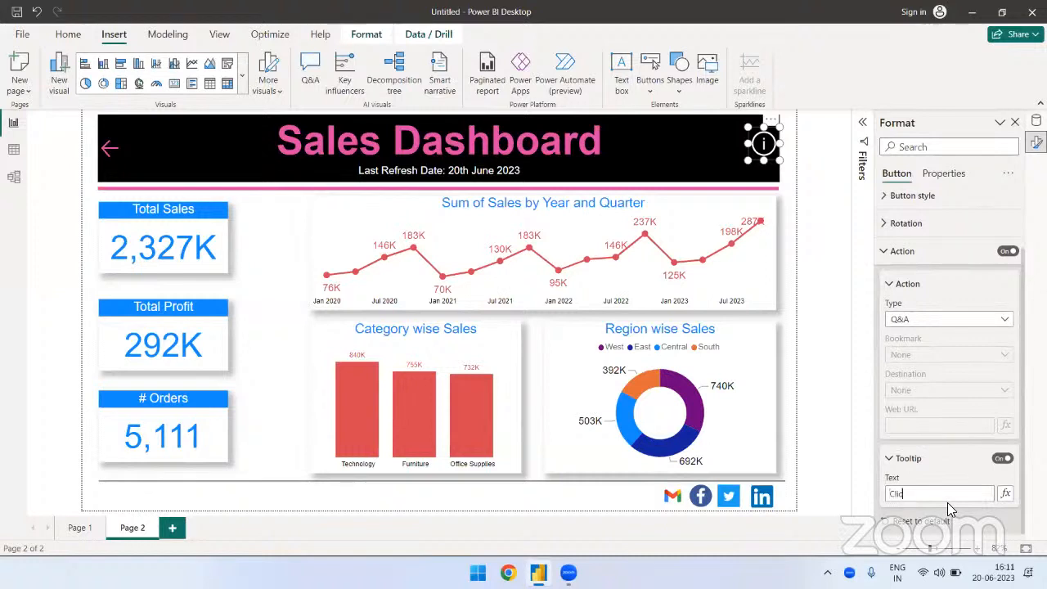
pyautogui.write('k here')
pyautogui.click(812, 385)
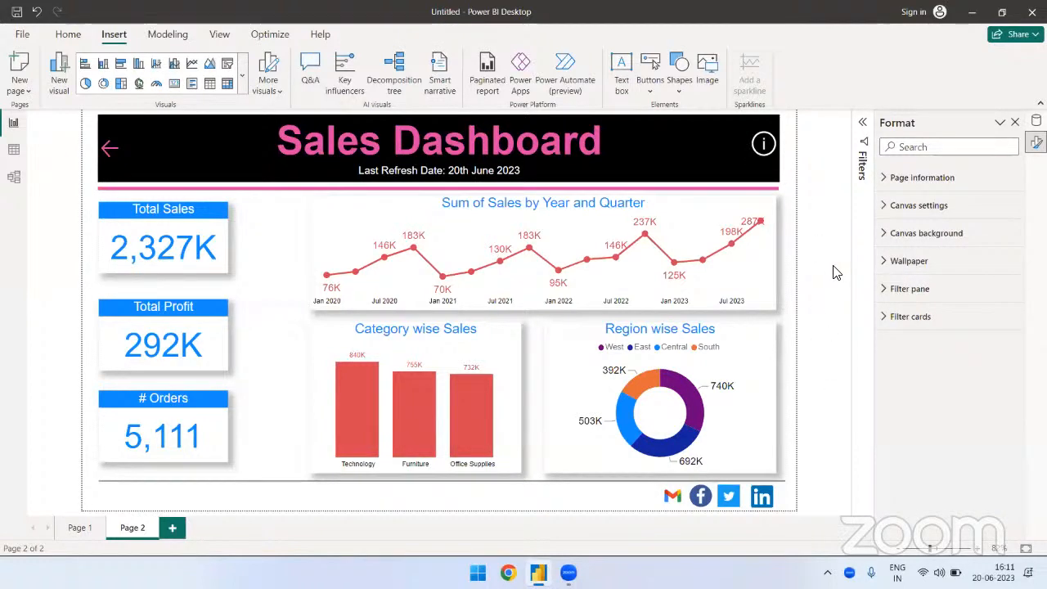
# Step: Test the Information button by opening its Q&A window and asking for "Total sales in year 2023"
pyautogui.keyDown('ctrl'); pyautogui.click(767, 146); pyautogui.keyUp('ctrl')
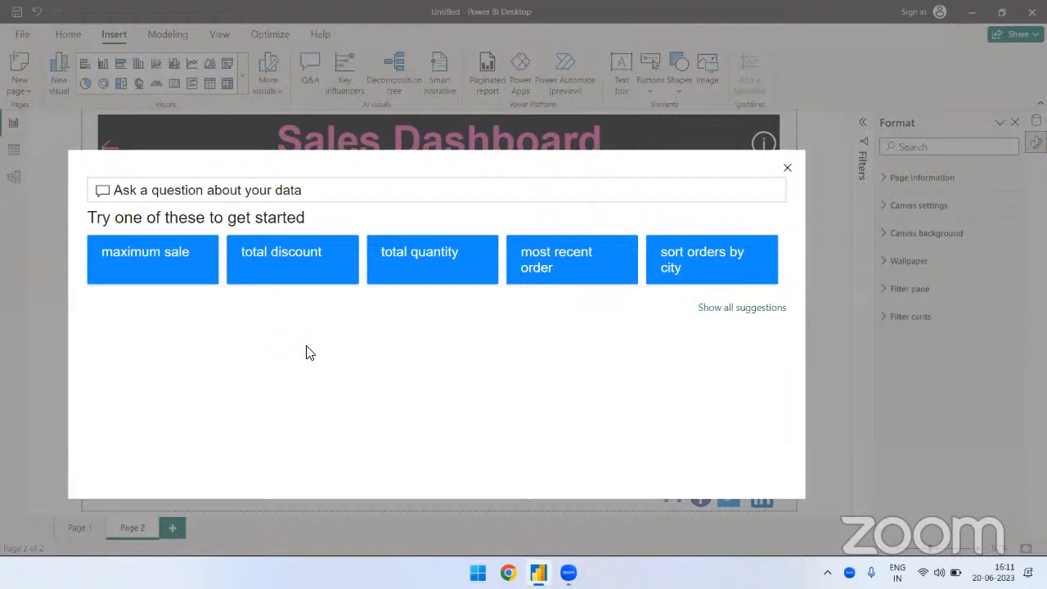
pyautogui.write('Total sal')
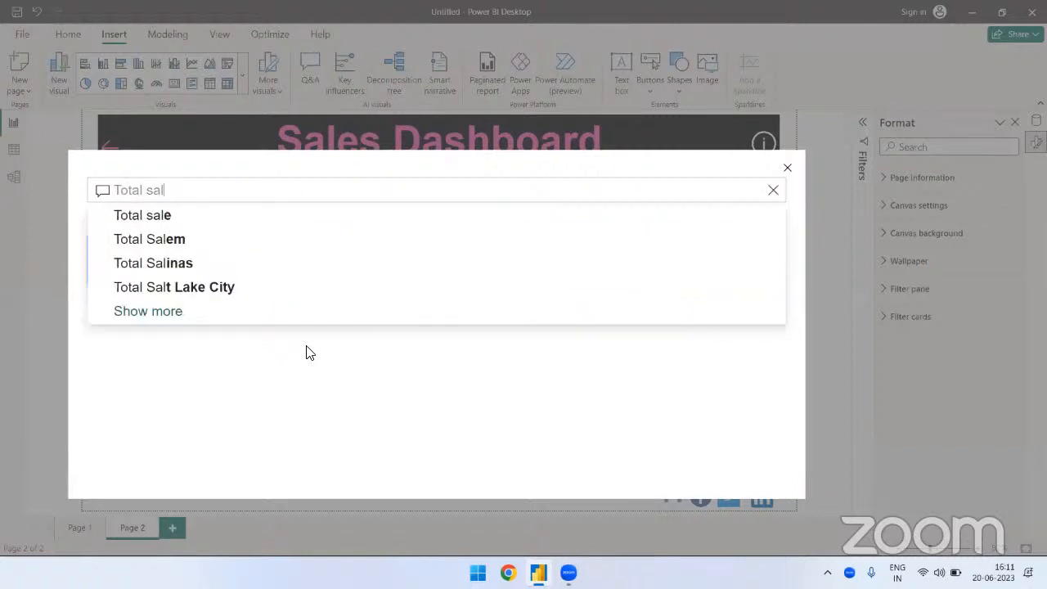
pyautogui.write('es in')
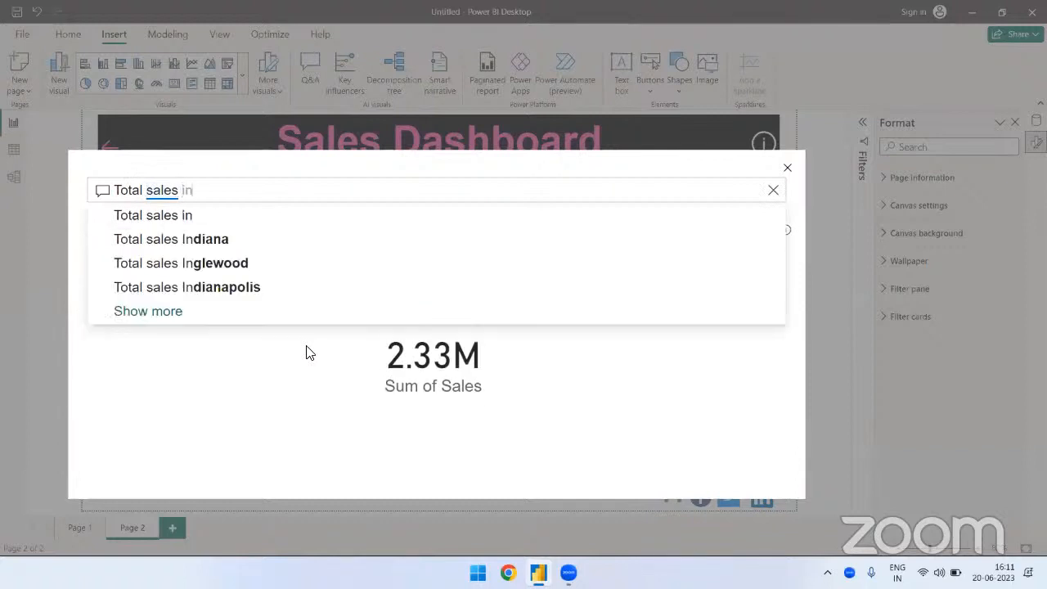
pyautogui.write('year')
pyautogui.press('BackSpace')
pyautogui.press('BackSpace')
pyautogui.press('BackSpace')
pyautogui.press('BackSpace')
pyautogui.write('n year ')
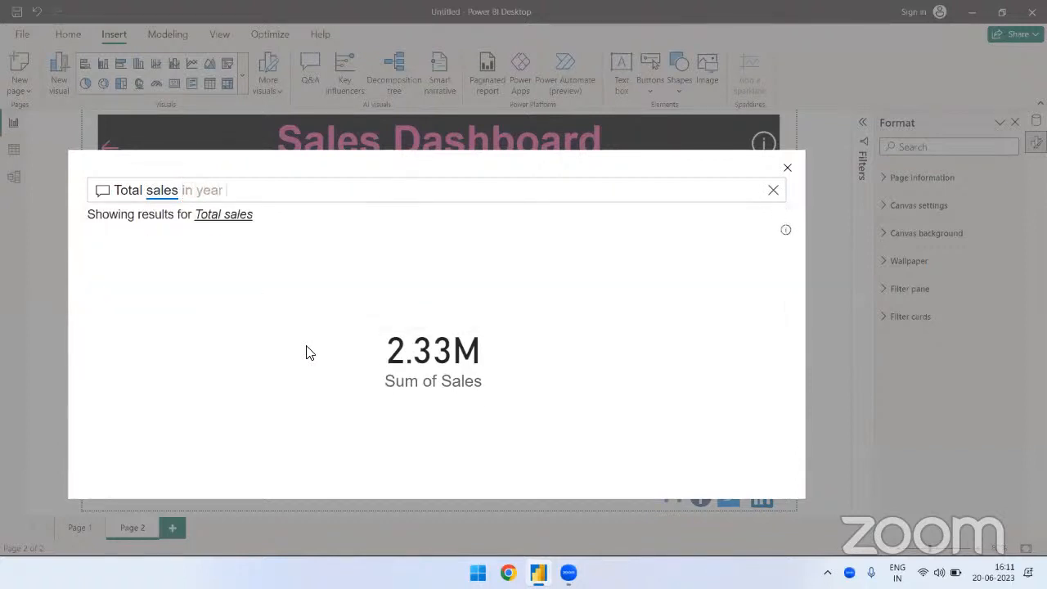
pyautogui.write('2023')
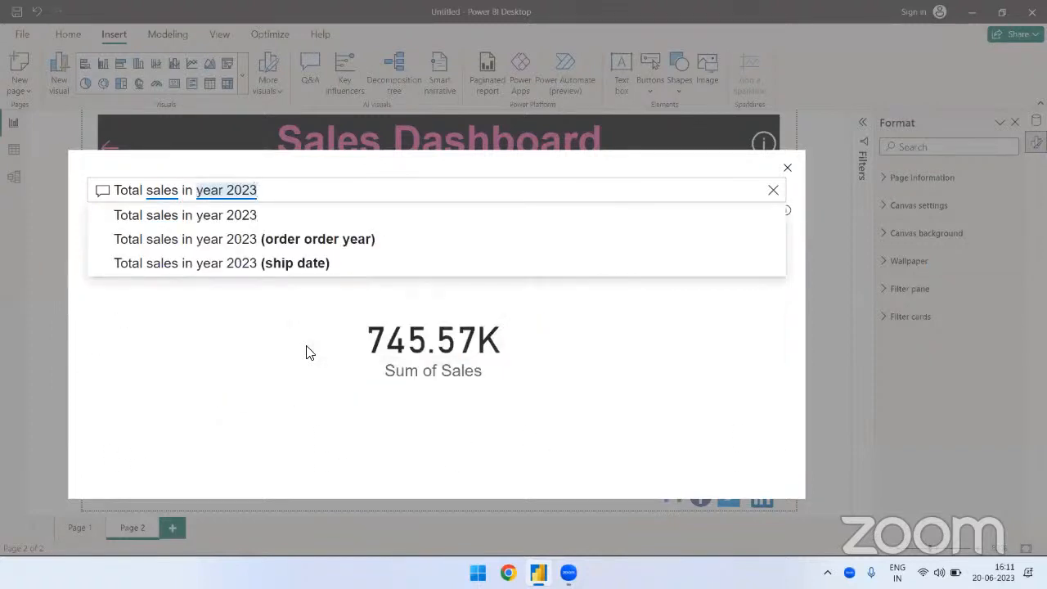
pyautogui.click(185, 216)
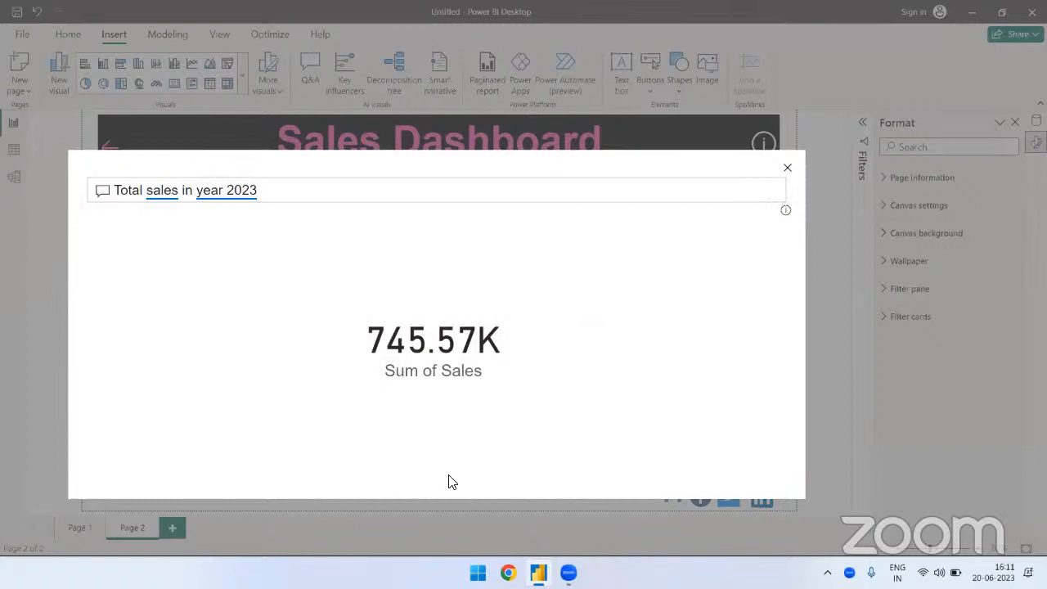
# Step: Clear the previous question and ask Q&A for "Top 1 customer name sum of sales"
pyautogui.click(409, 194)
pyautogui.click(774, 191)
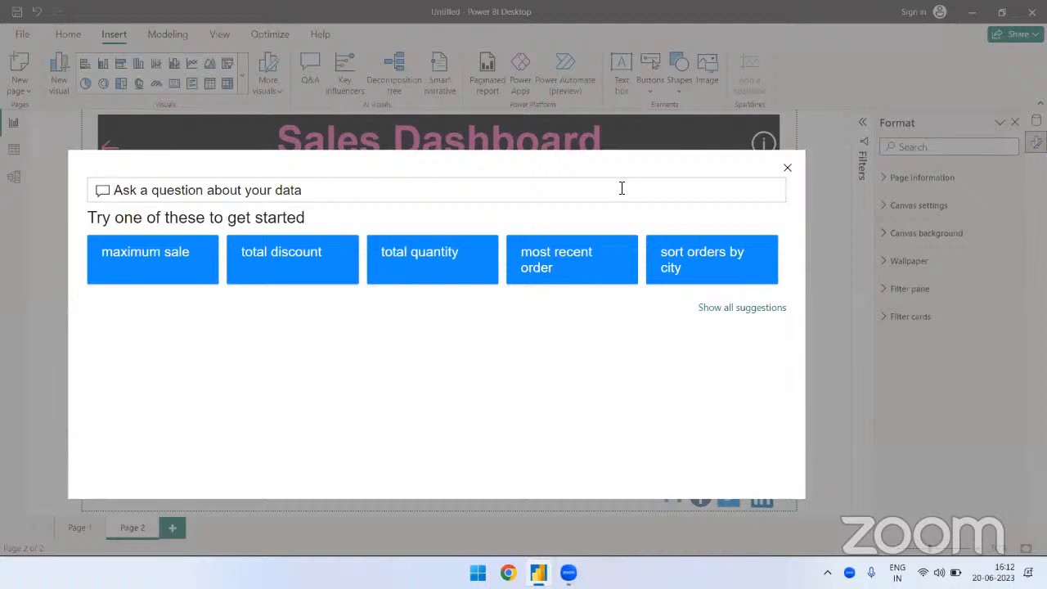
pyautogui.write('Top 1 customer')
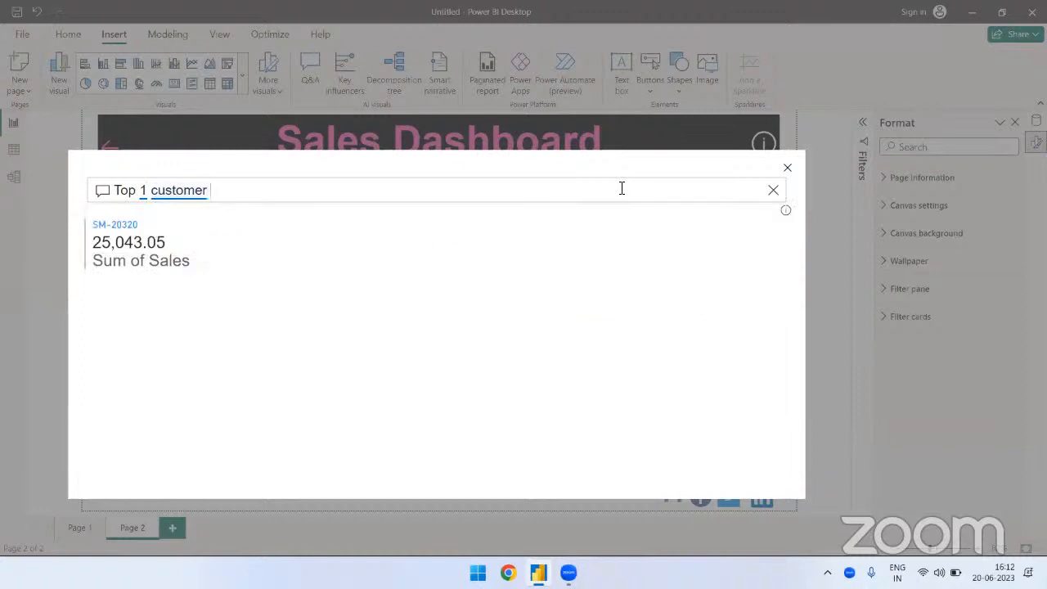
pyautogui.write(' name ')
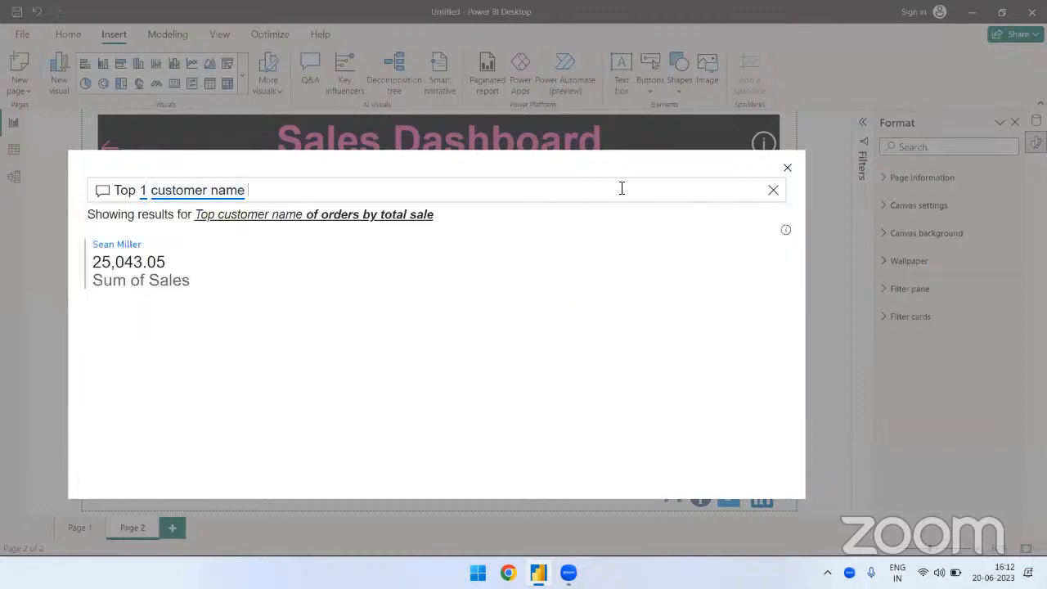
pyautogui.write('sum of ')
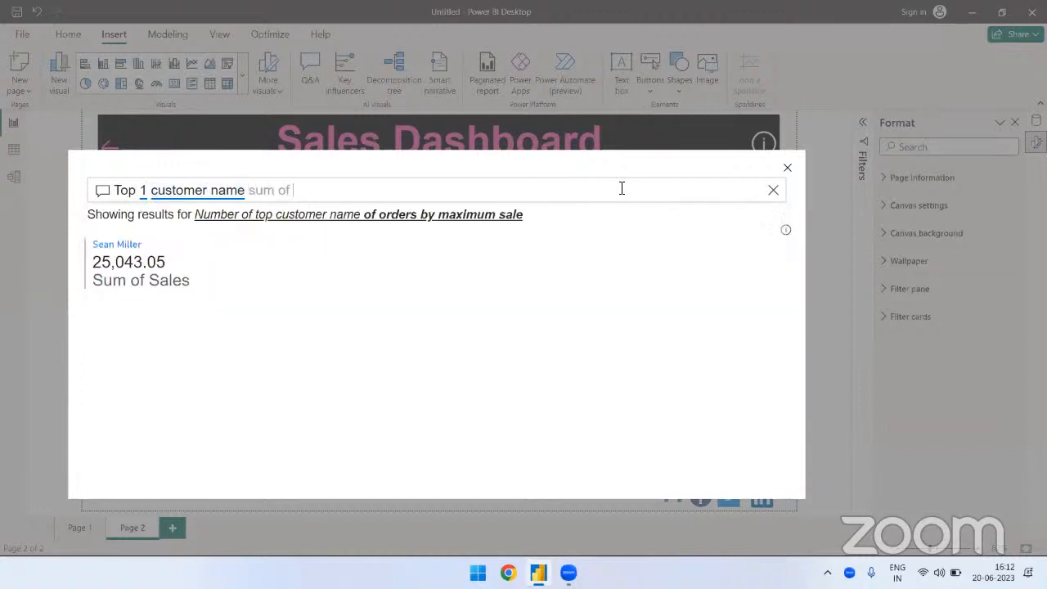
pyautogui.write('sales')
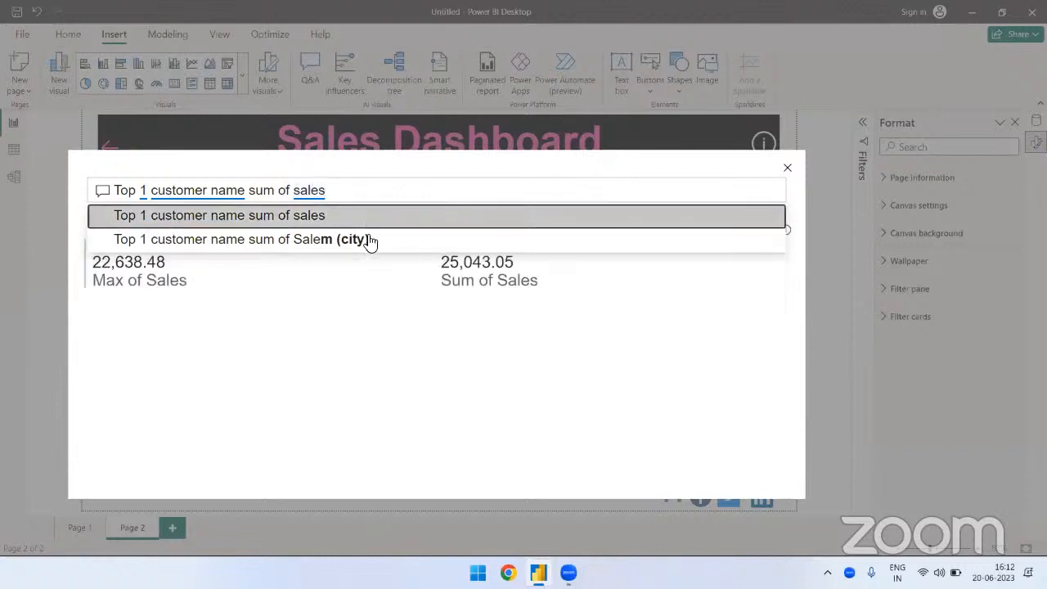
pyautogui.click(369, 216)
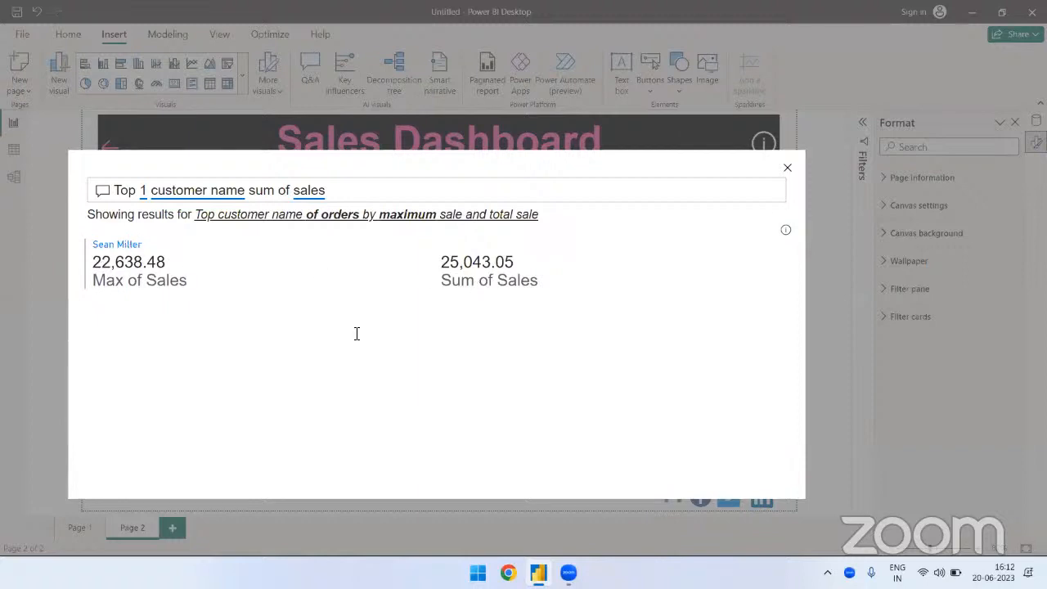
# Step: Replace the question with "Total profit in year 2022" in the Q&A window
pyautogui.click(771, 193)
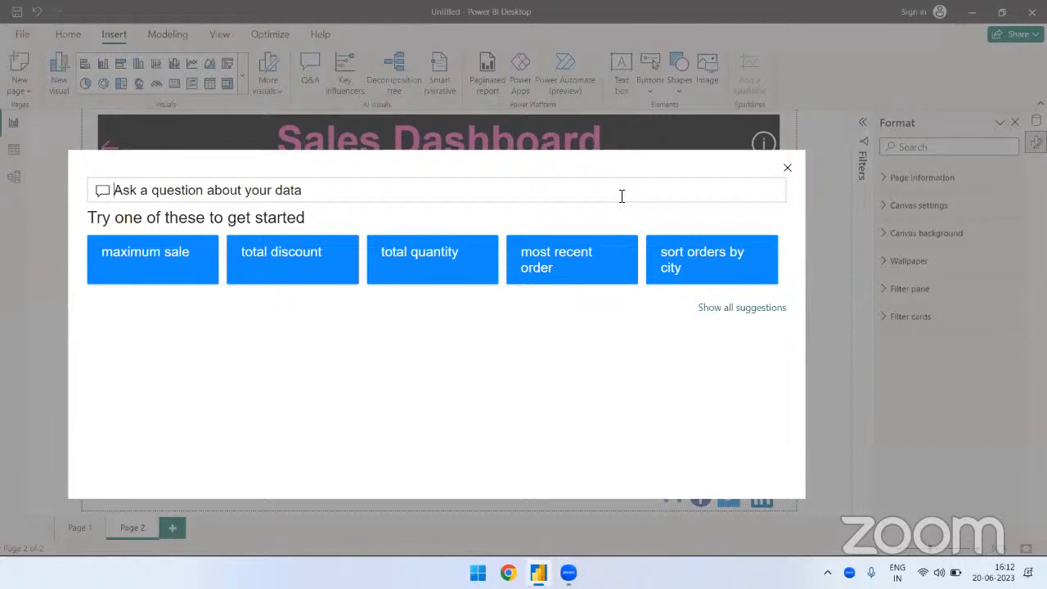
pyautogui.write('totl profit')
pyautogui.hotkey('ctrl', 'a')
pyautogui.press('BackSpace')
pyautogui.write('Ttal pro')
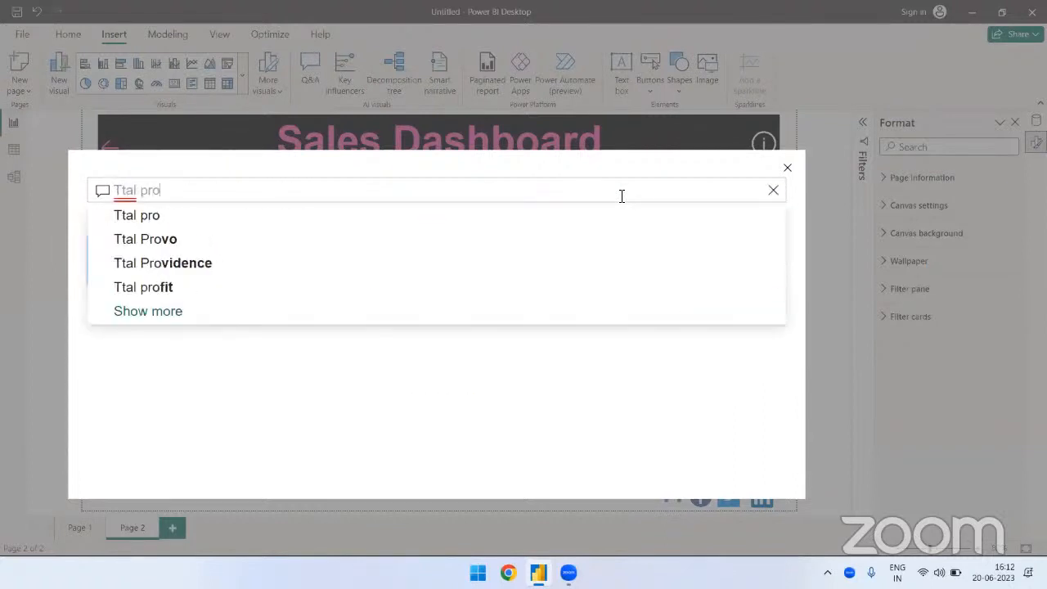
pyautogui.write('fit')
pyautogui.hotkey('ctrl', 'a')
pyautogui.press('BackSpace')
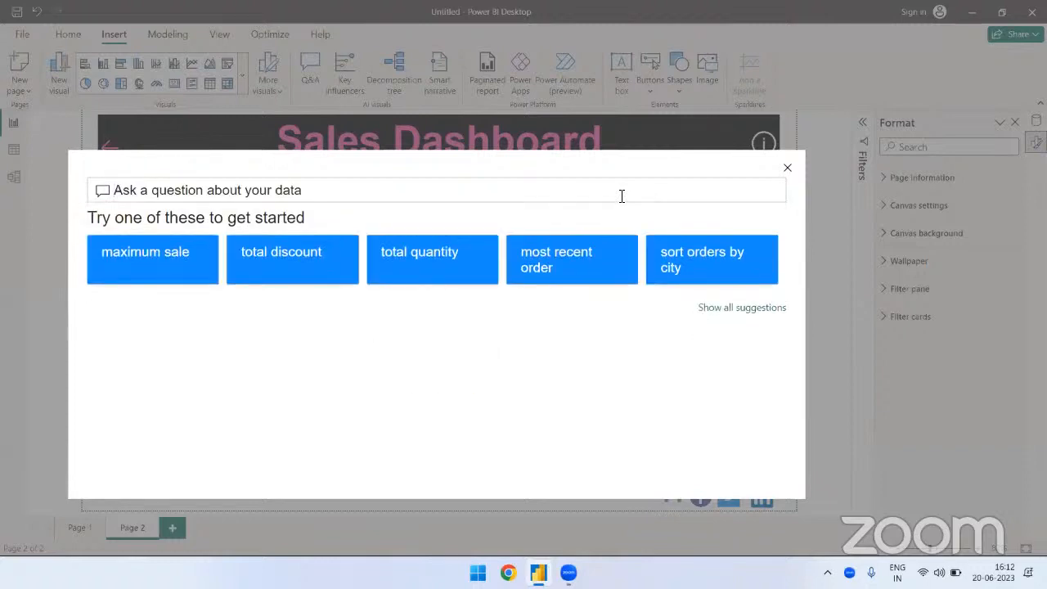
pyautogui.write('Total profit')
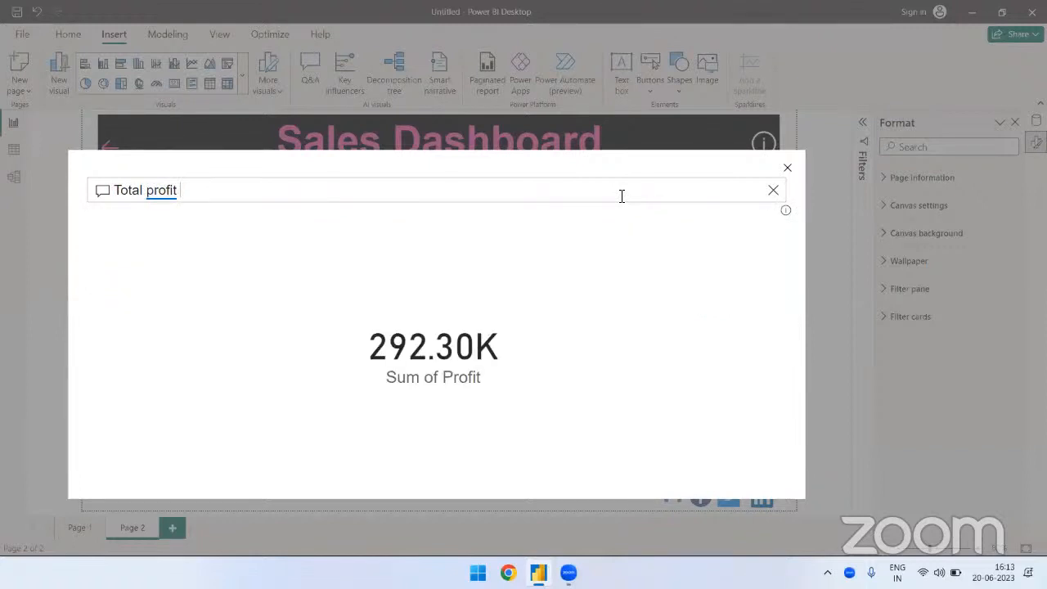
pyautogui.write('in y')
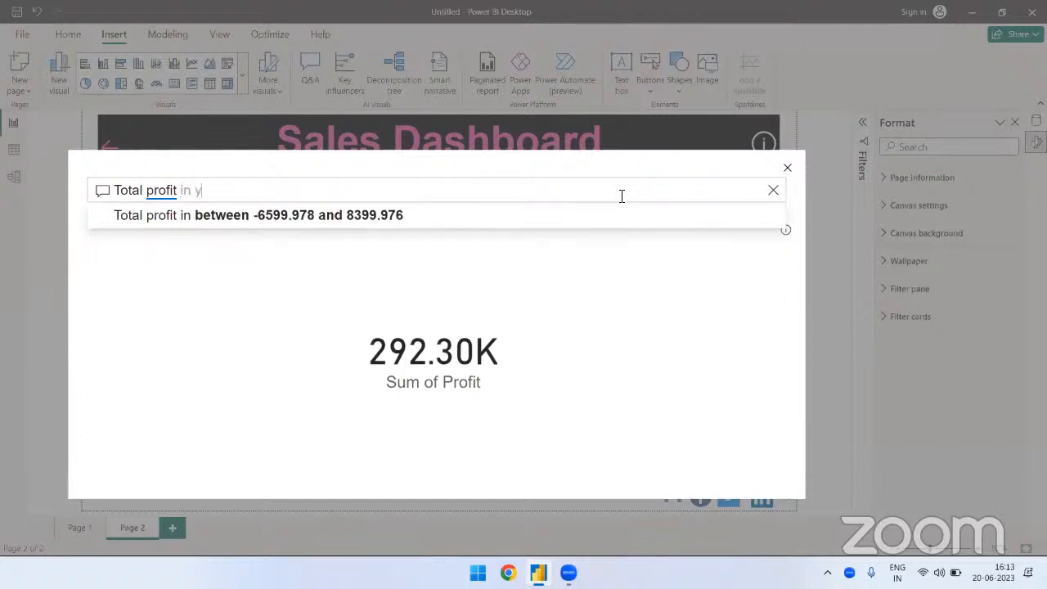
pyautogui.write('ear 2')
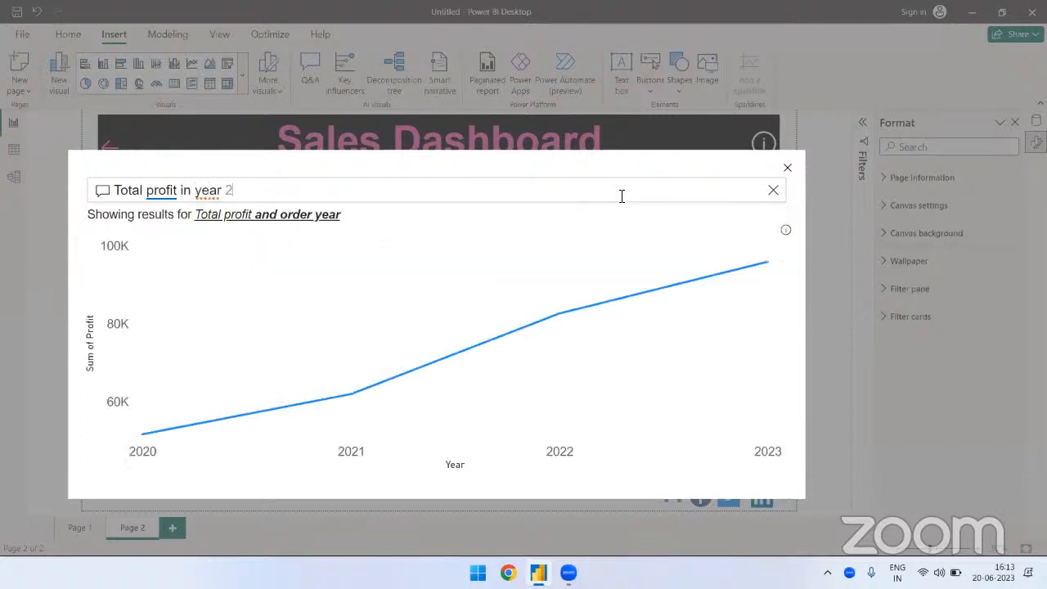
pyautogui.write('022')
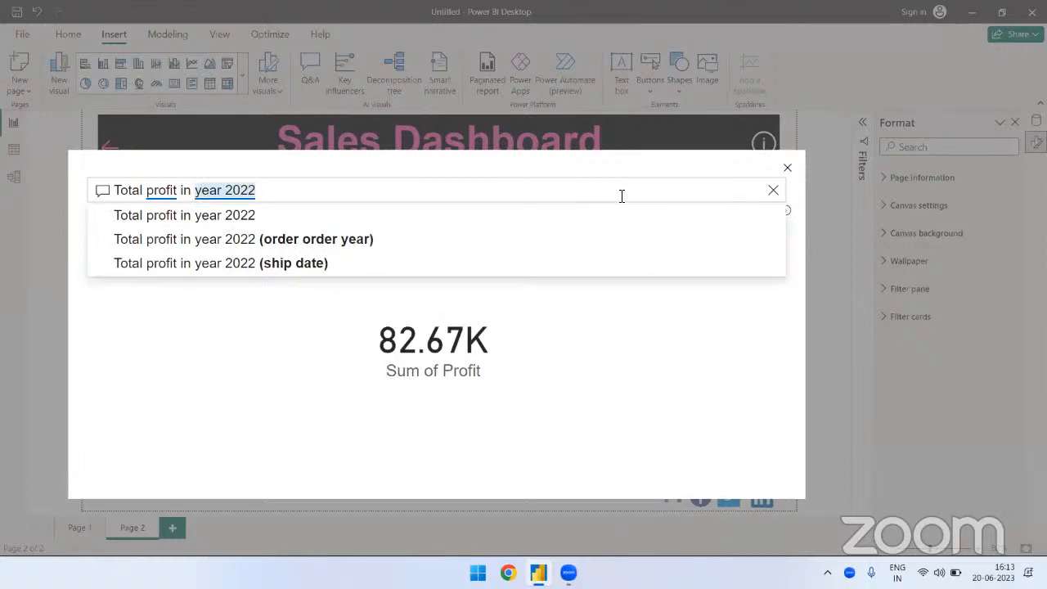
pyautogui.press('Return')
# Step: Extend the question to "Total profit in year 2022 and quarter 1 and 2" and inspect the plotted data point
pyautogui.write('an')
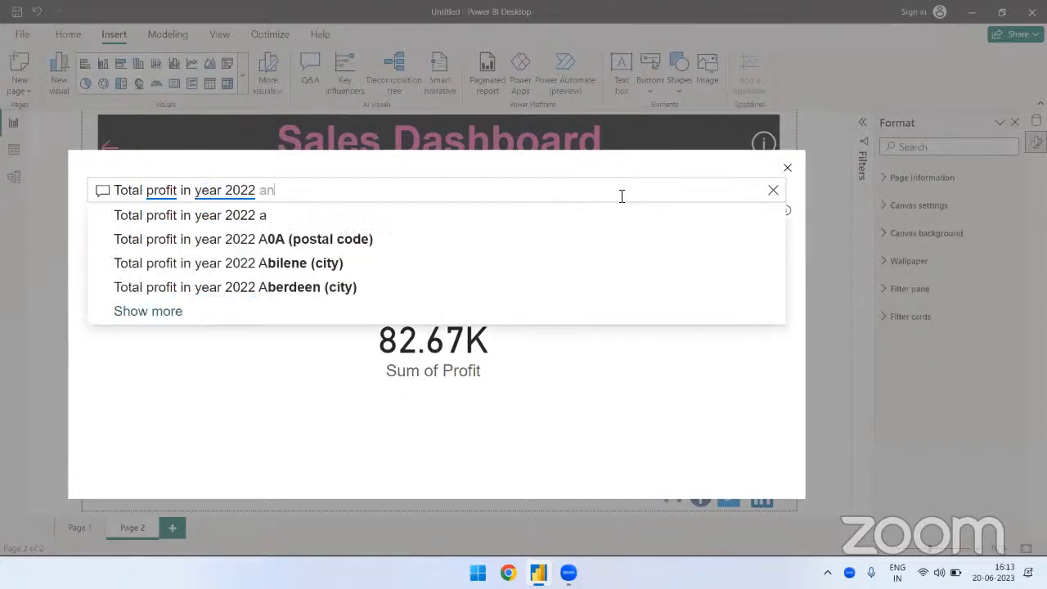
pyautogui.write('d month')
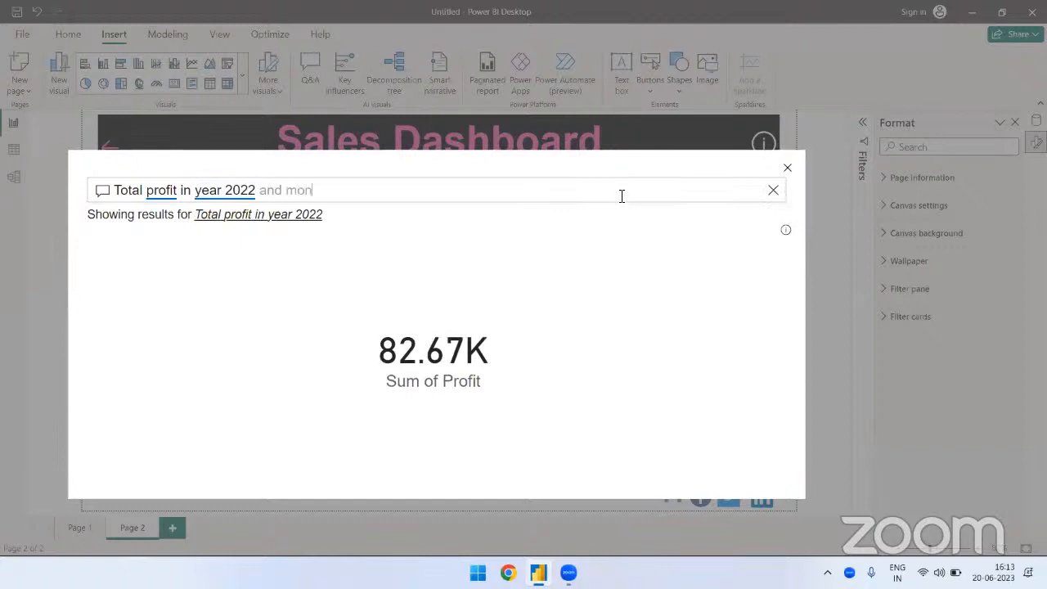
pyautogui.press('BackSpace')
pyautogui.press('BackSpace')
pyautogui.press('BackSpace')
pyautogui.press('BackSpace')
pyautogui.press('BackSpace')
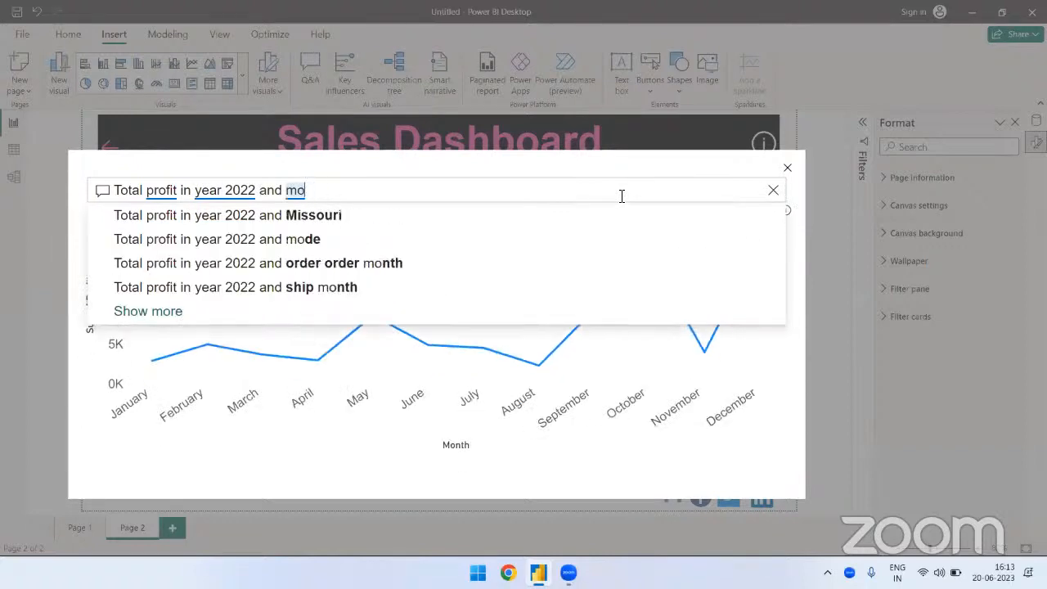
pyautogui.write('quarte')
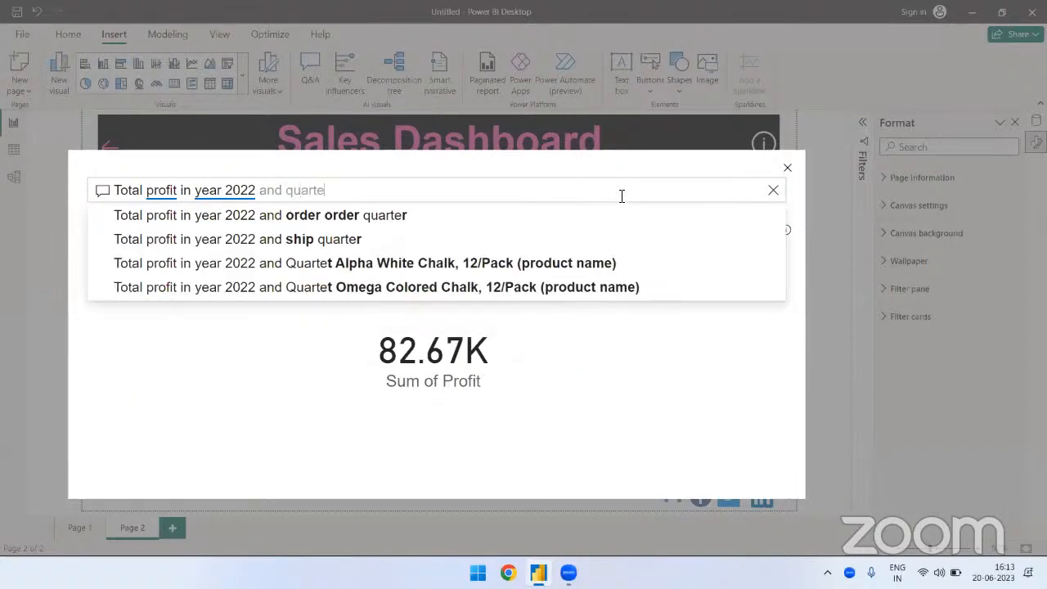
pyautogui.write('r 1 and 2')
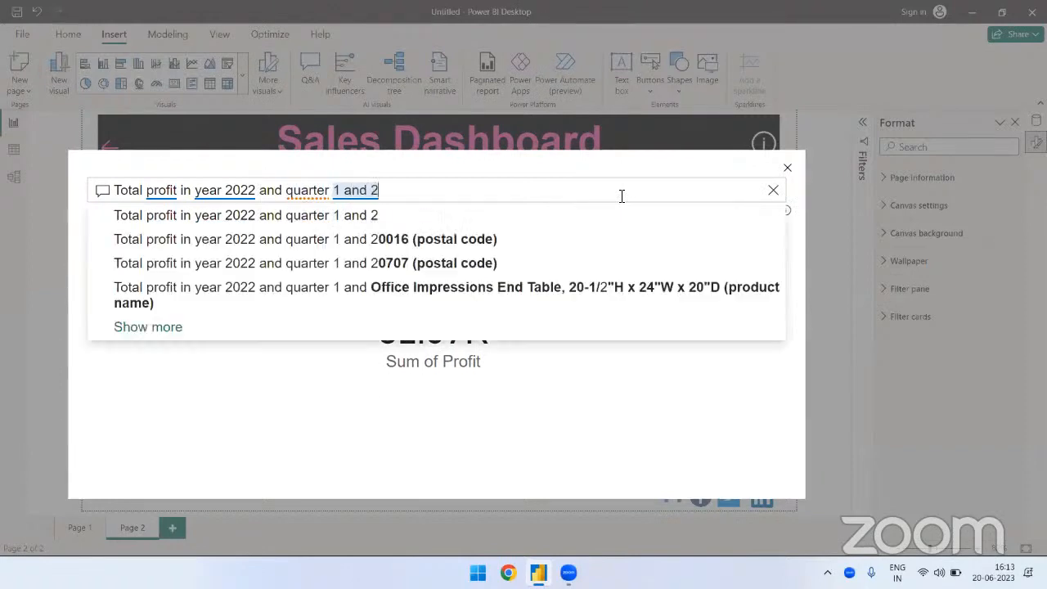
pyautogui.click(340, 225)
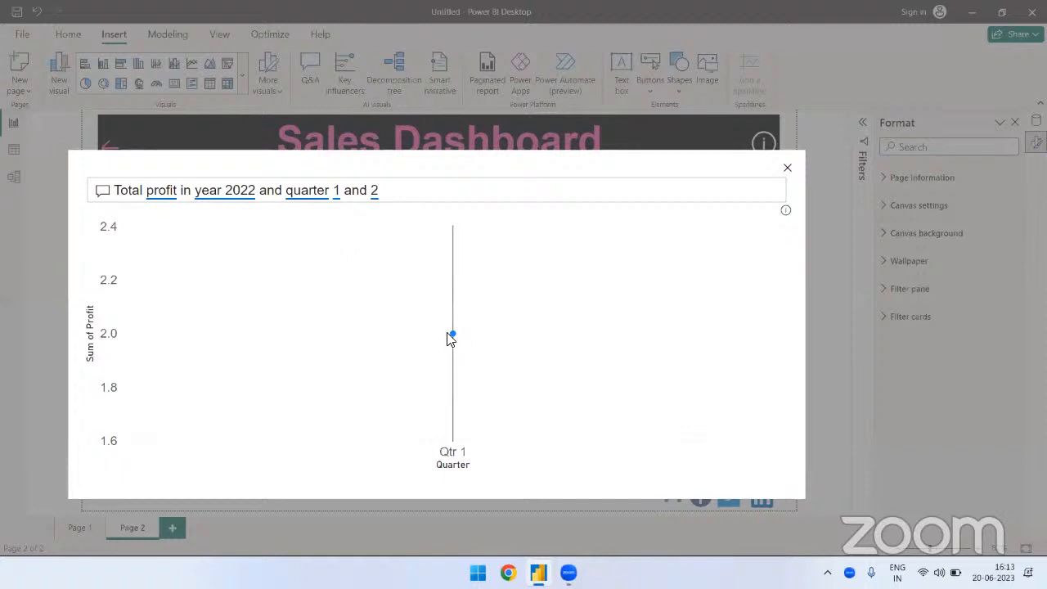
pyautogui.moveTo(448, 335)
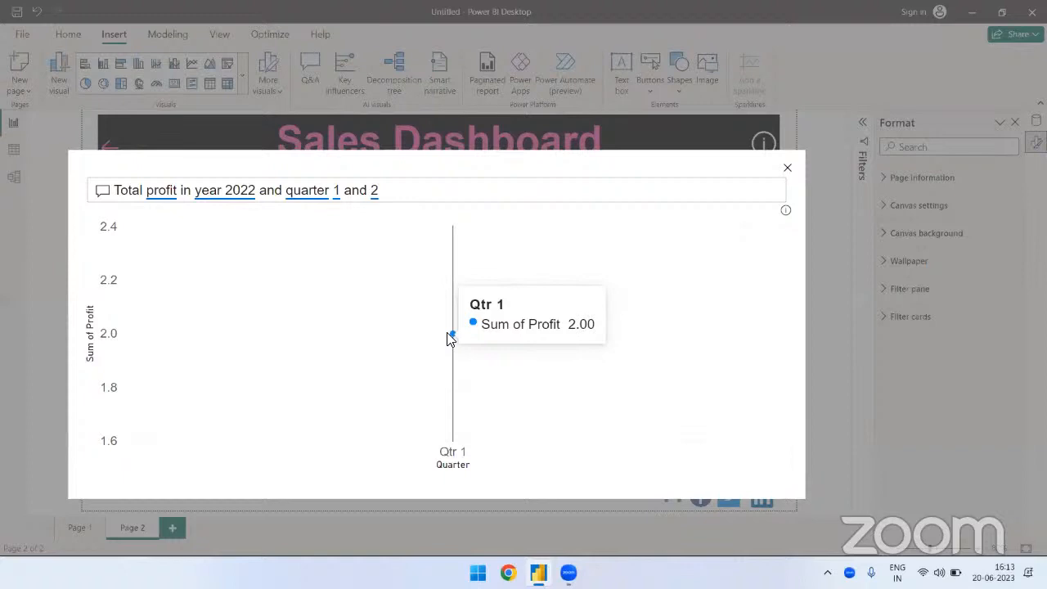
# Step: Shorten the question back to "Total profit in year 2022" by removing the quarter condition
pyautogui.press('BackSpace')
pyautogui.press('BackSpace')
pyautogui.press('BackSpace')
pyautogui.press('BackSpace')
pyautogui.press('BackSpace')
pyautogui.press('BackSpace')
pyautogui.press('BackSpace')
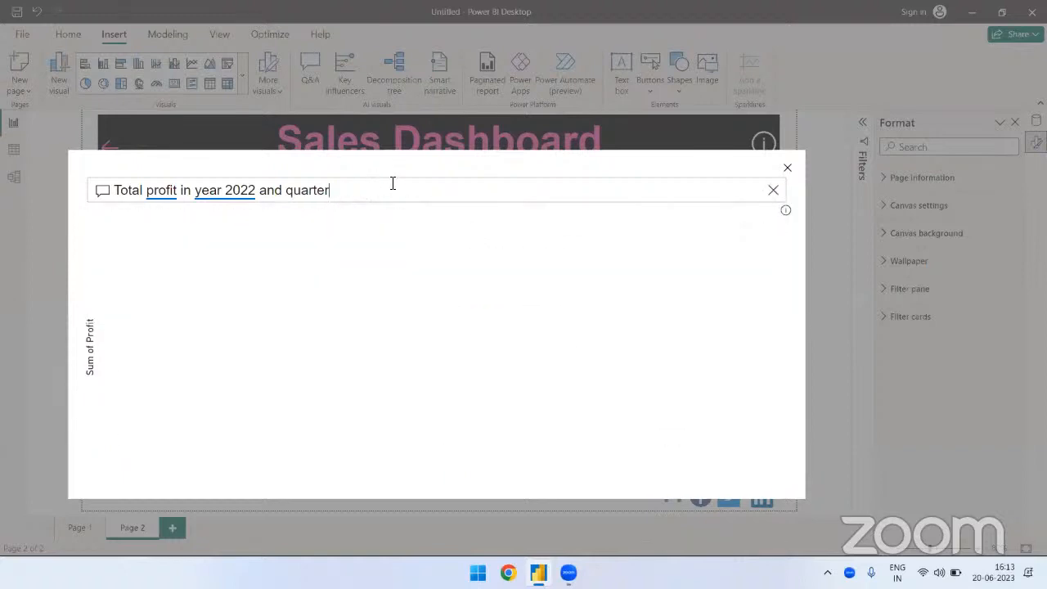
pyautogui.press('BackSpace')
pyautogui.press('BackSpace')
pyautogui.press('BackSpace')
pyautogui.press('BackSpace')
pyautogui.press('BackSpace')
pyautogui.press('BackSpace')
pyautogui.press('BackSpace')
pyautogui.press('BackSpace')
pyautogui.press('BackSpace')
pyautogui.press('BackSpace')
pyautogui.press('BackSpace')
pyautogui.press('BackSpace')
pyautogui.press('BackSpace')
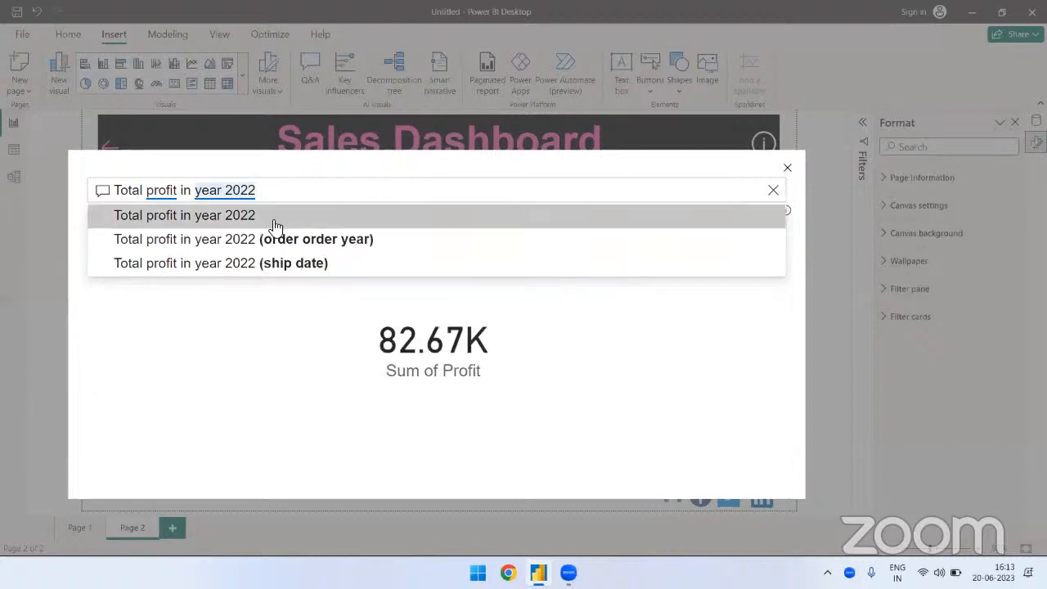
pyautogui.click(293, 217)
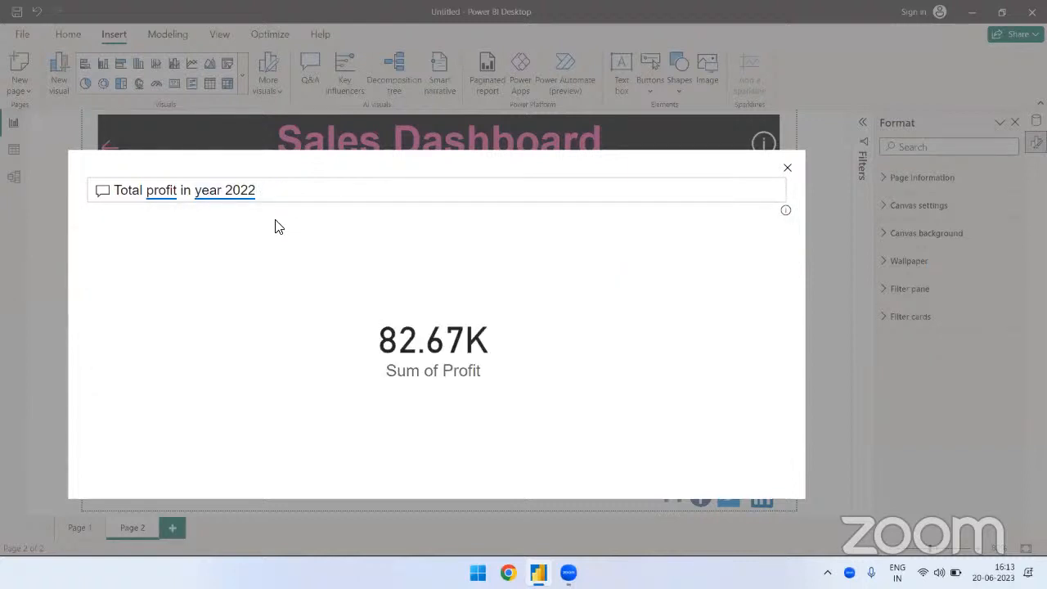
# Step: Run the suggested question "most recent order", examine all columns of its table through Order Date, and close the Q&A window
pyautogui.click(772, 191)
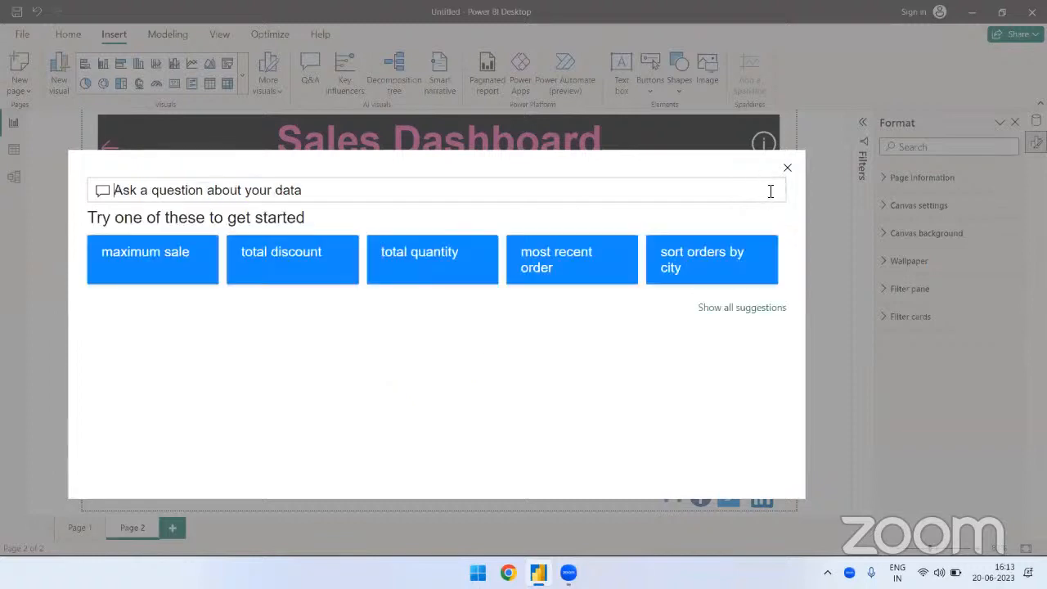
pyautogui.click(544, 269)
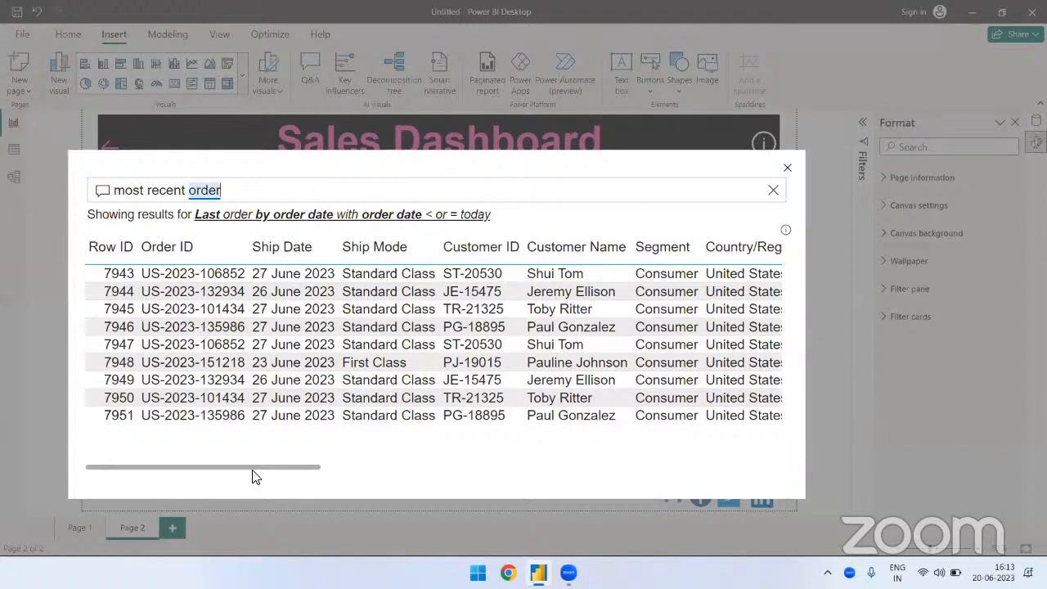
pyautogui.hscroll(1, 373, 463)
pyautogui.hscroll(15, 372, 462)
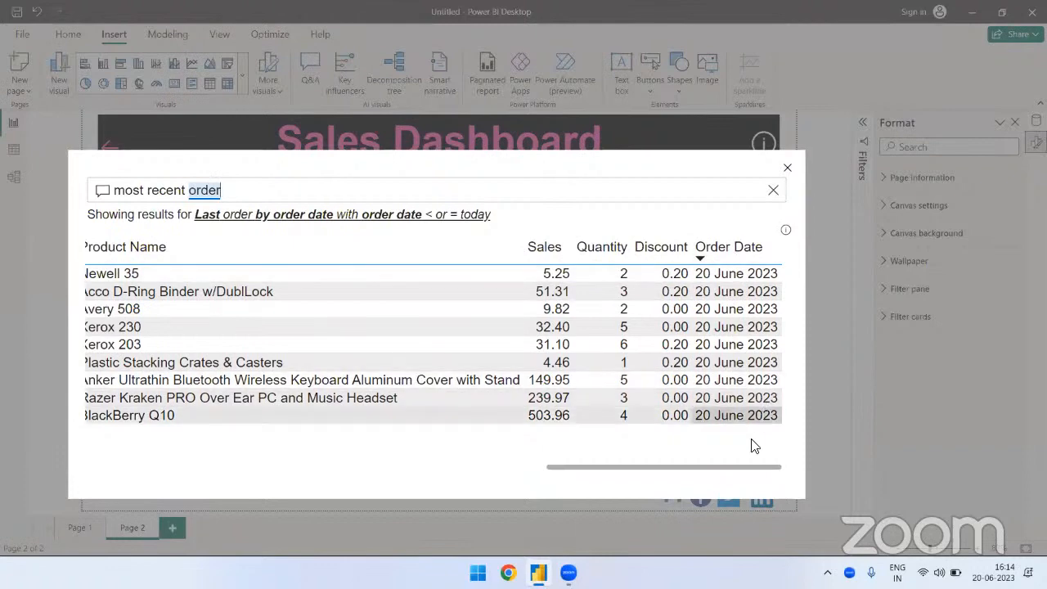
pyautogui.moveTo(736, 467); pyautogui.dragTo(164, 468)
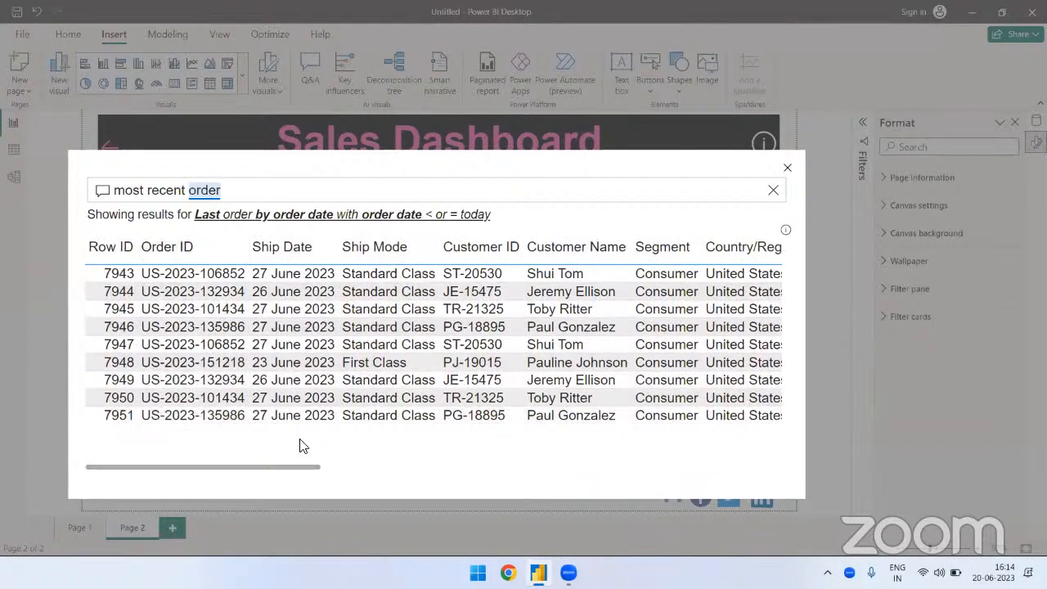
pyautogui.click(786, 172)
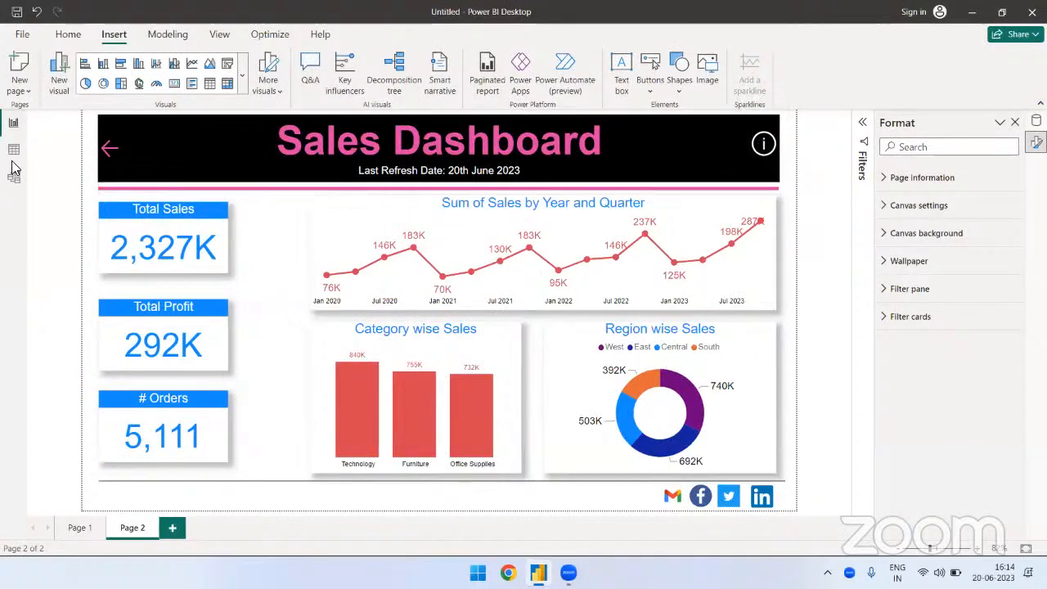
# Step: Move the left arrow button slightly higher in the Page 2 header, roughly level with the Information button
pyautogui.click(111, 150)
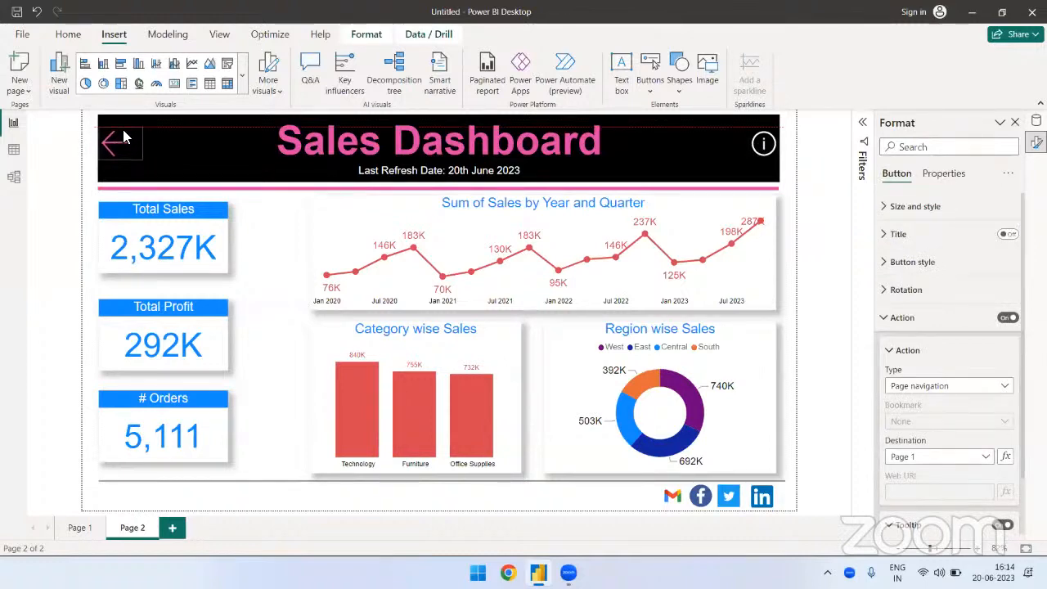
pyautogui.click(118, 146)
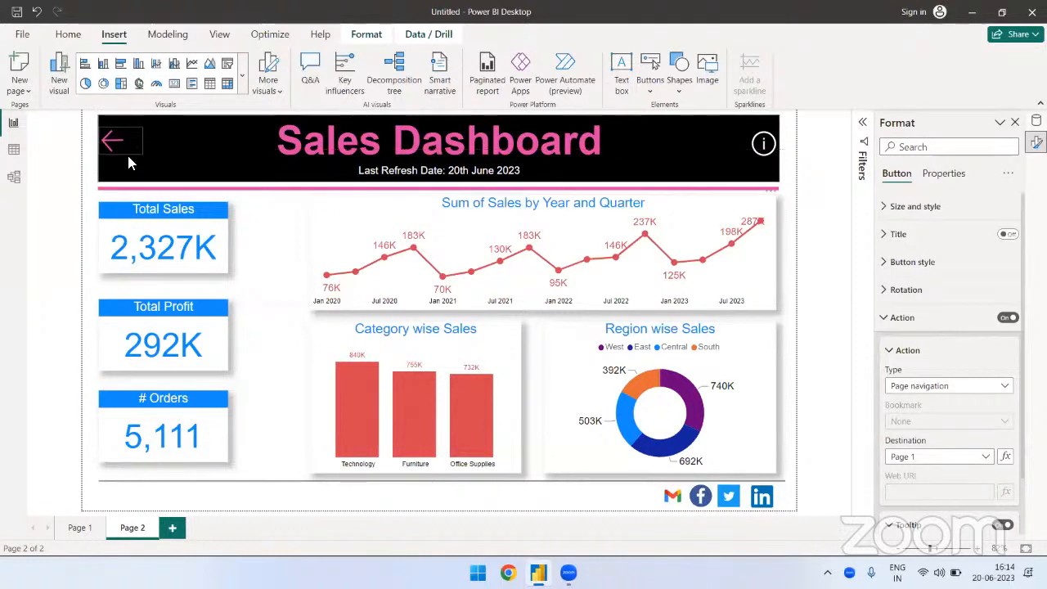
pyautogui.click(135, 157)
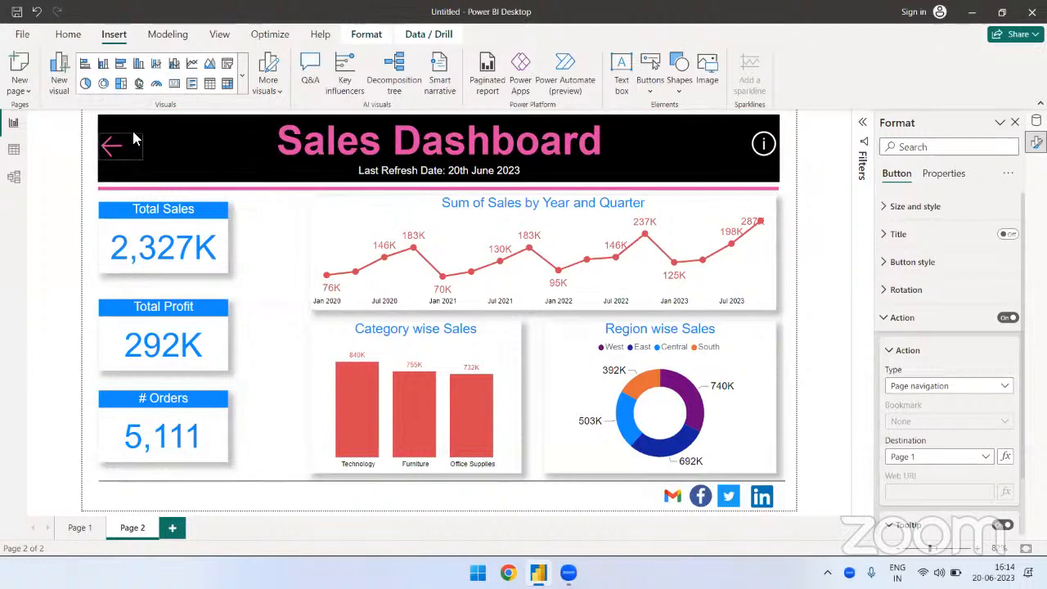
pyautogui.click(273, 268)
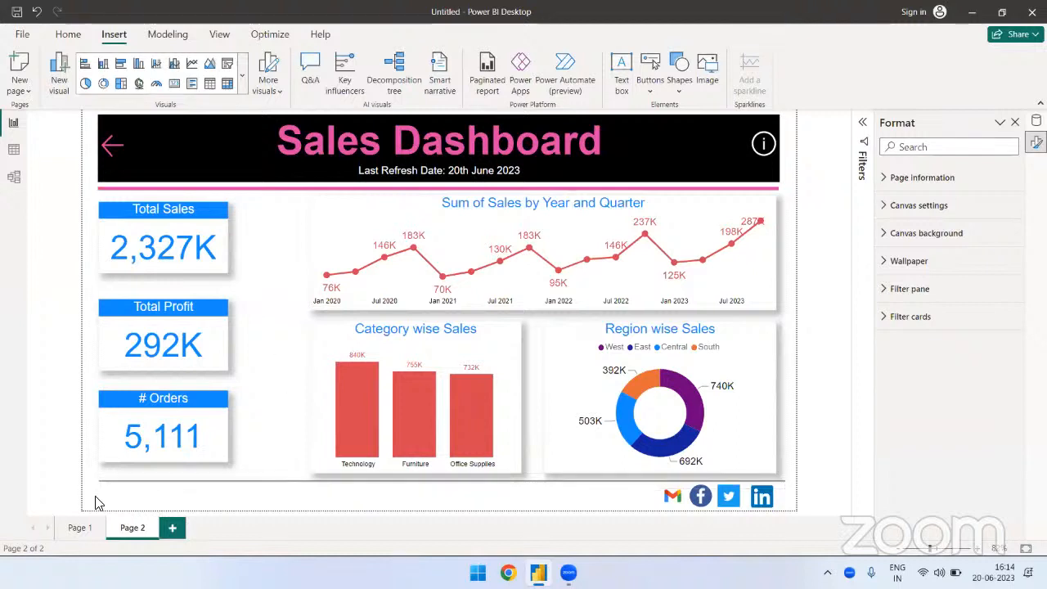
# Step: Review Page 1, return to Page 2 and look through the button types available for insertion
pyautogui.click(80, 528)
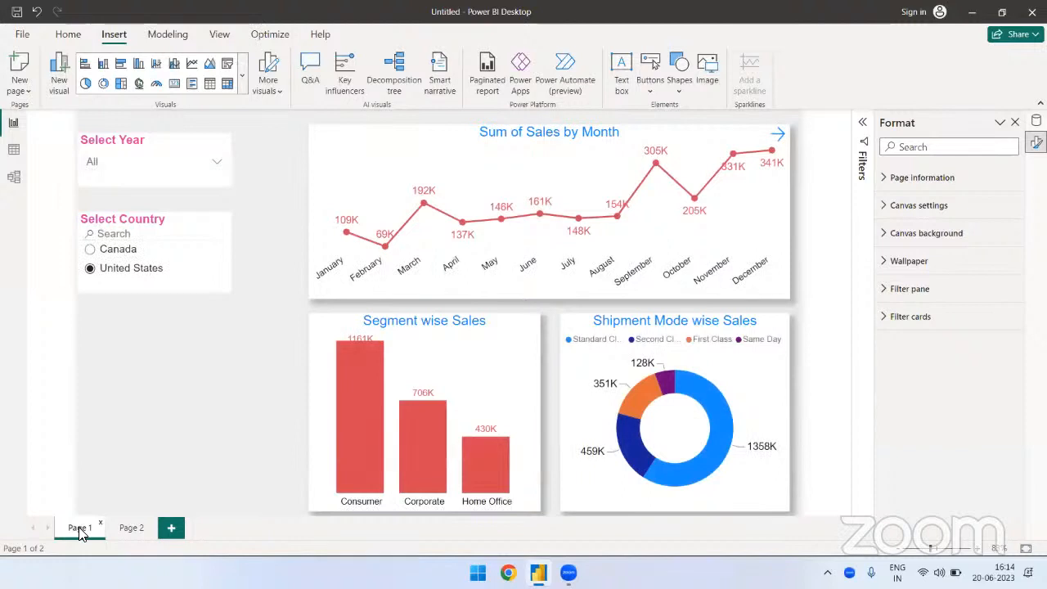
pyautogui.click(138, 533)
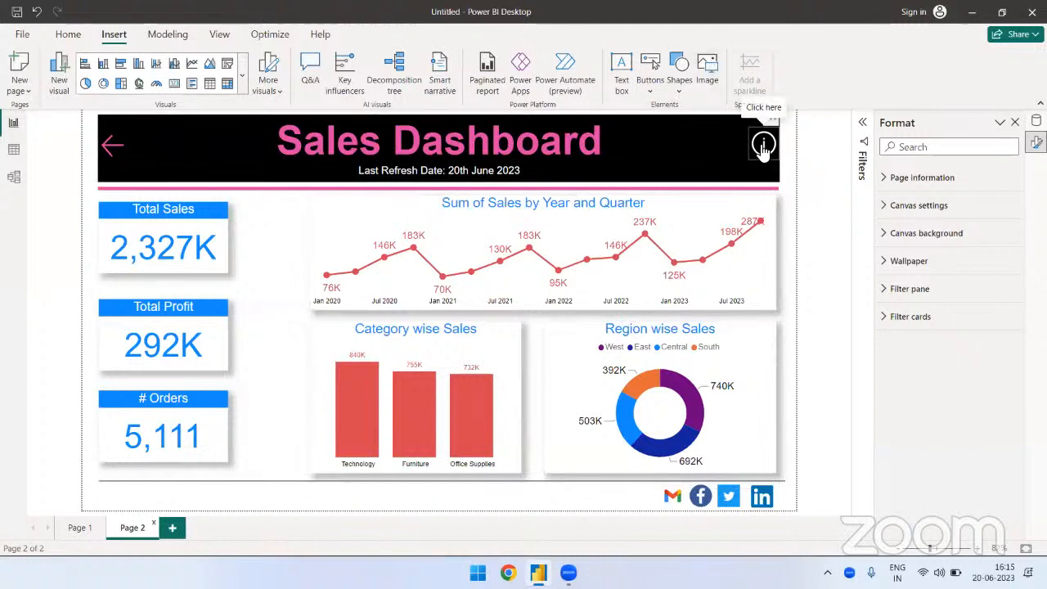
pyautogui.click(654, 88)
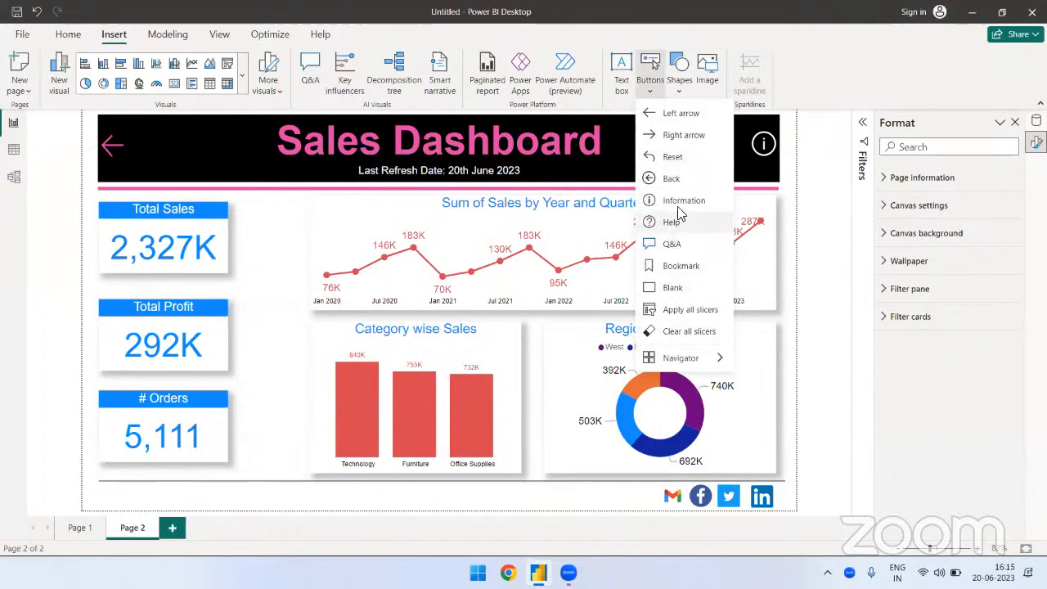
pyautogui.click(138, 149)
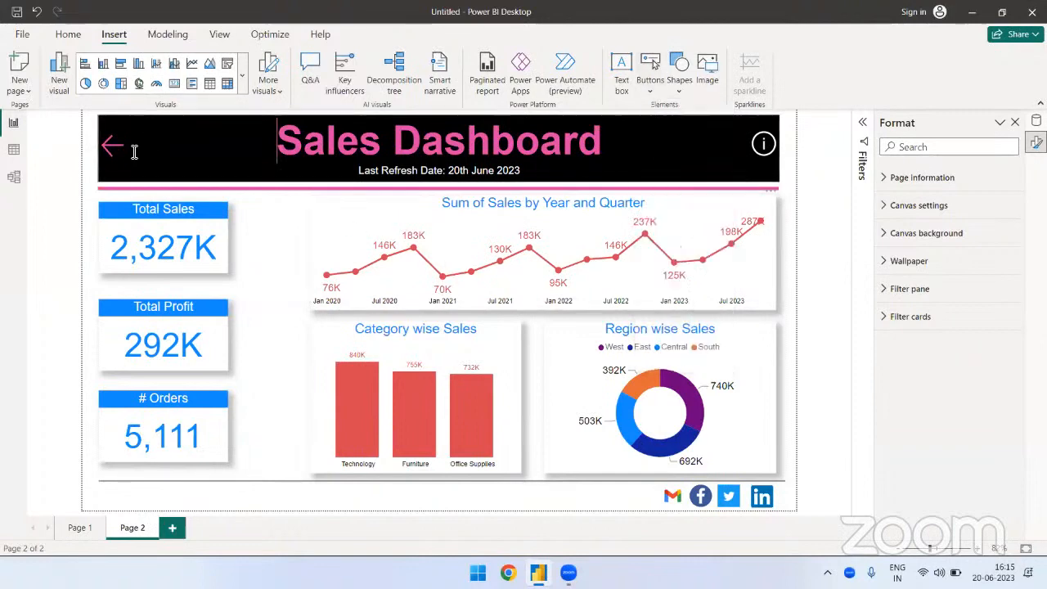
pyautogui.click(107, 155)
pyautogui.click(81, 216)
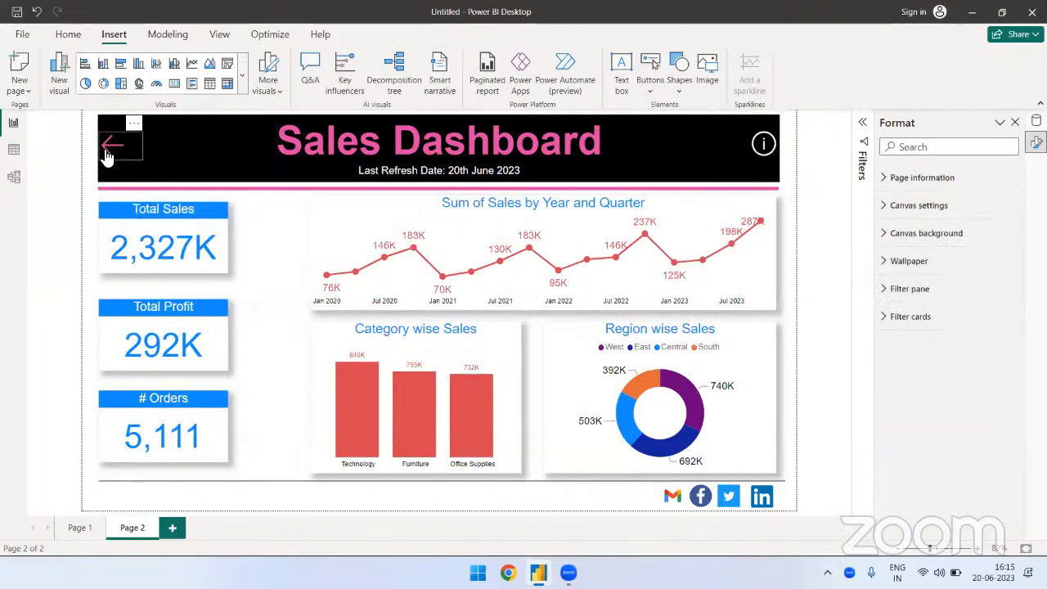
pyautogui.click(651, 78)
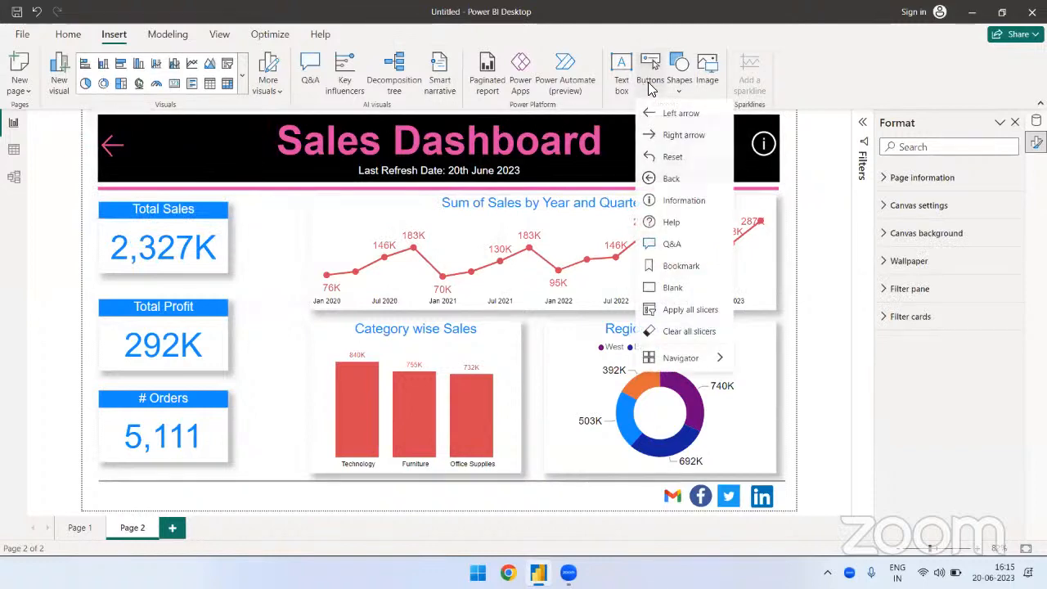
pyautogui.click(270, 292)
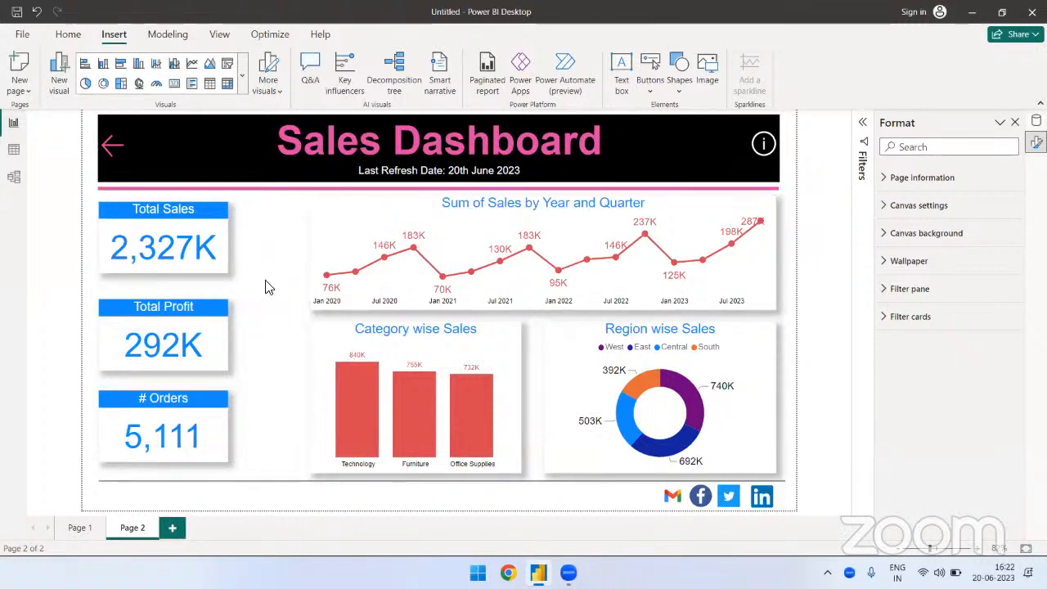
pyautogui.click(77, 528)
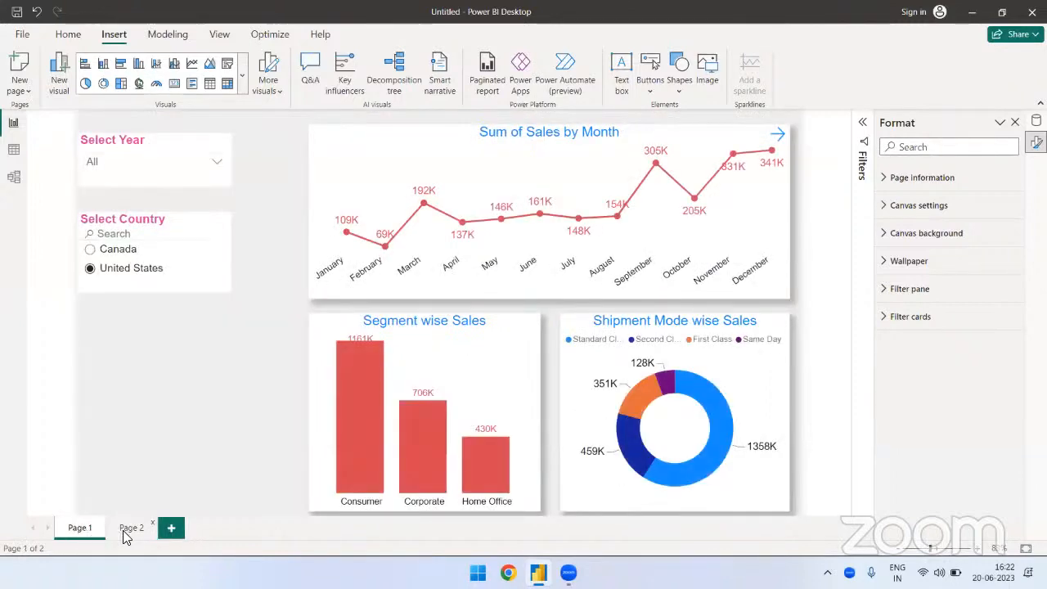
pyautogui.click(124, 534)
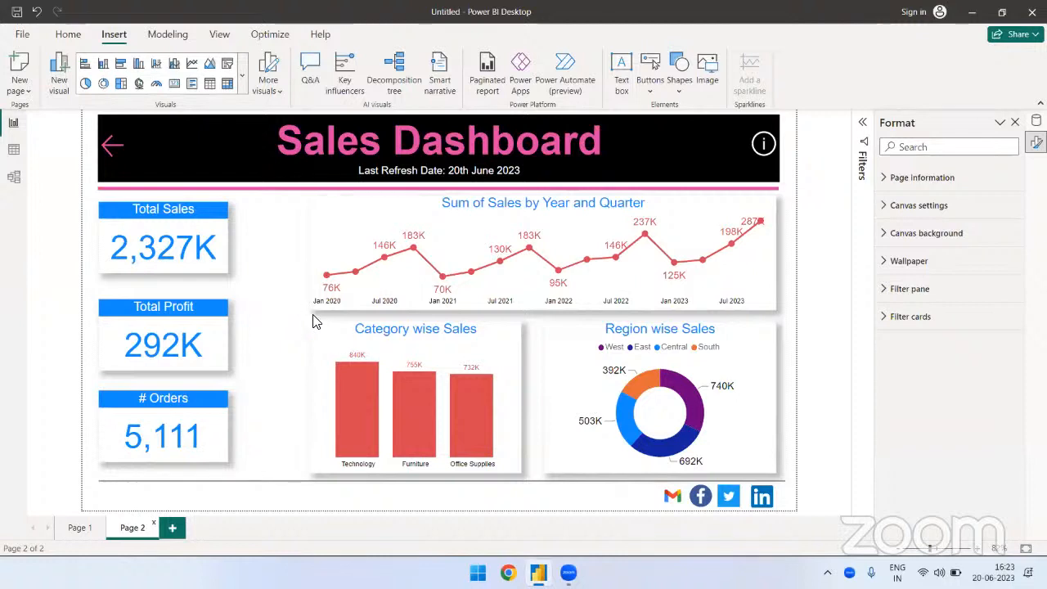
# Step: Open the publishing save prompt and the account sign-in dialog, dismissing each without saving or signing in
pyautogui.click(68, 34)
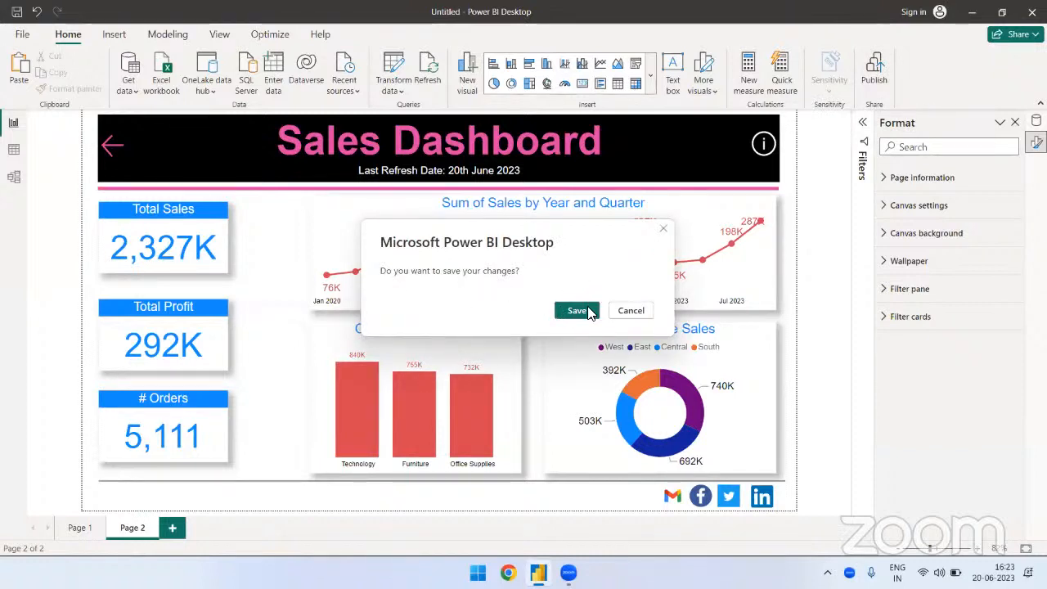
pyautogui.click(663, 229)
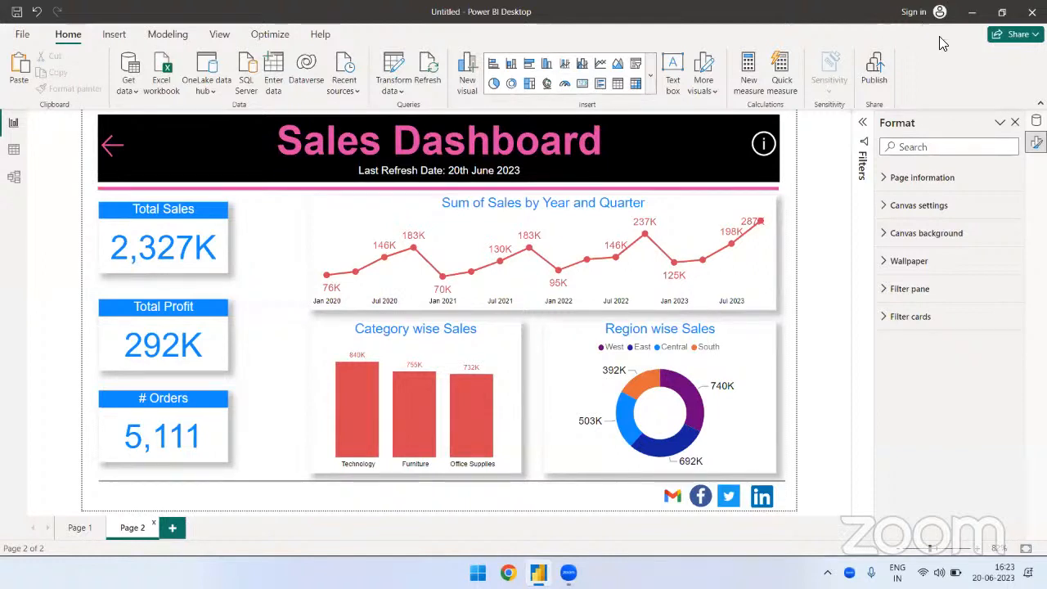
pyautogui.click(916, 12)
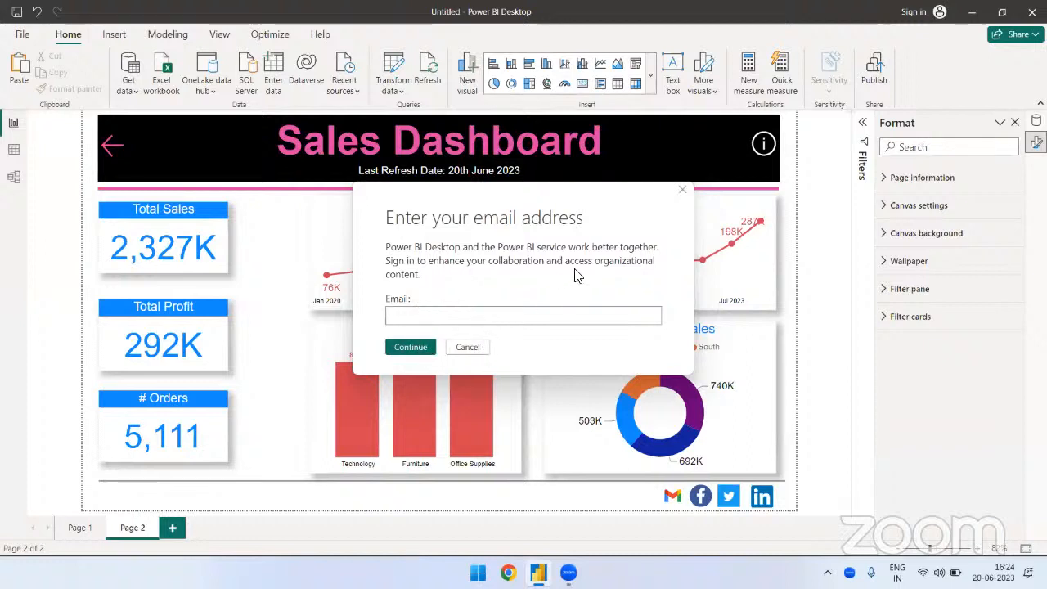
pyautogui.click(682, 191)
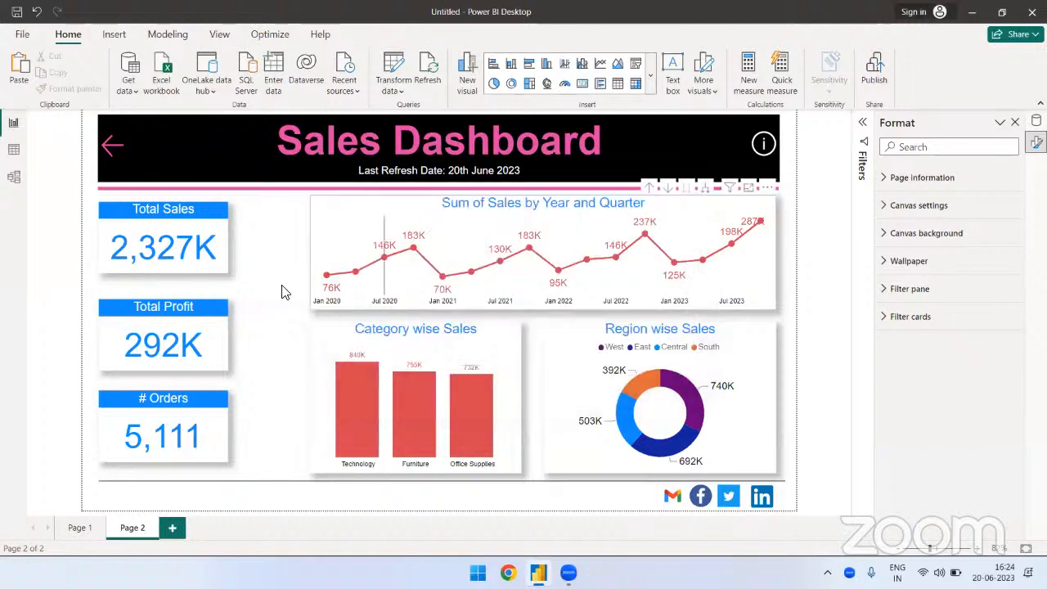
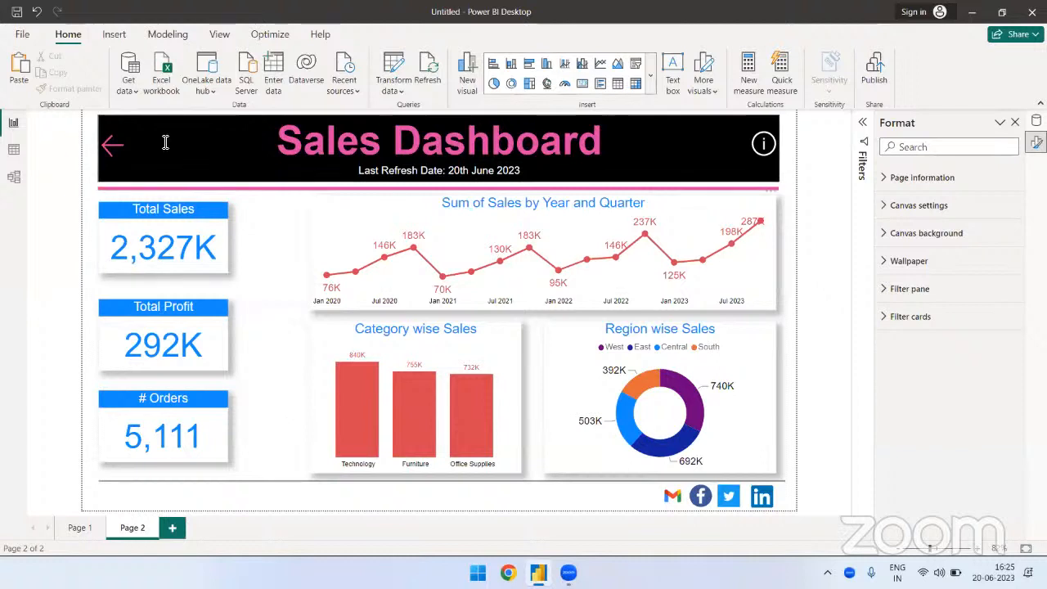
# Step: Create a new security role named "West Region"
pyautogui.click(168, 35)
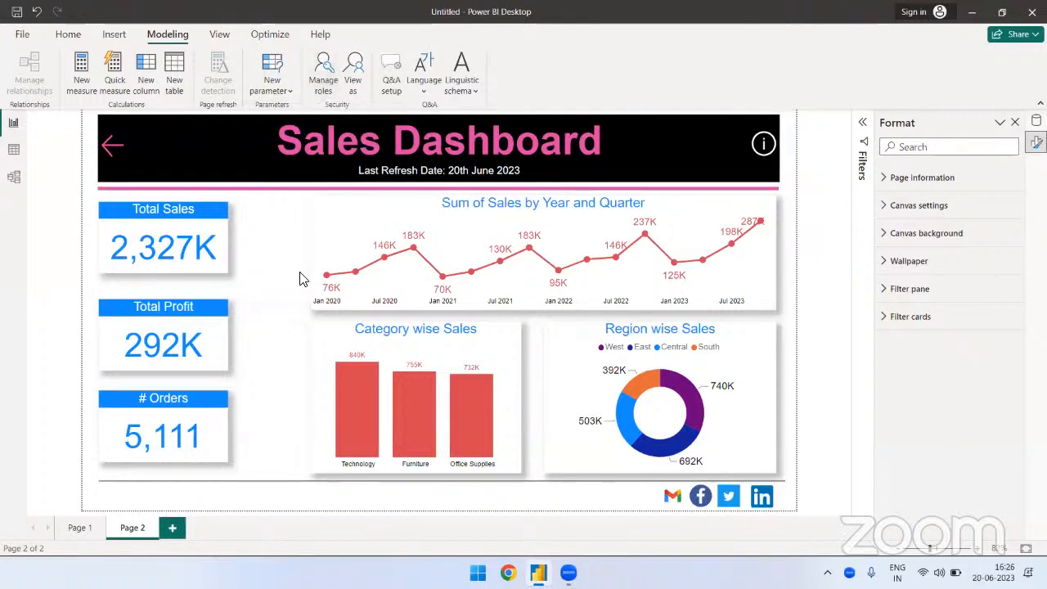
pyautogui.click(323, 72)
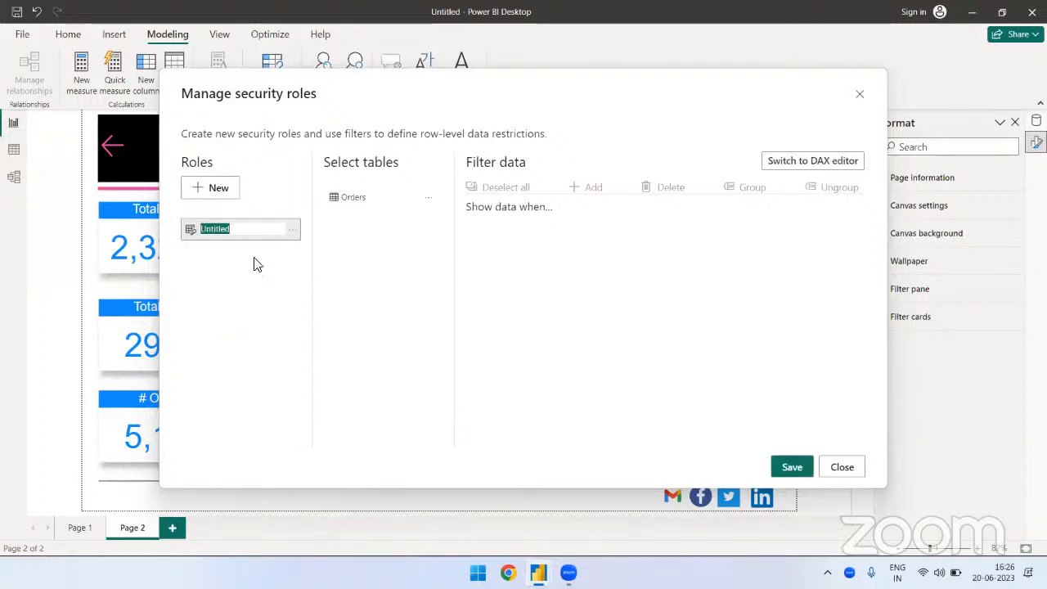
pyautogui.write('West Region')
pyautogui.press('Return')
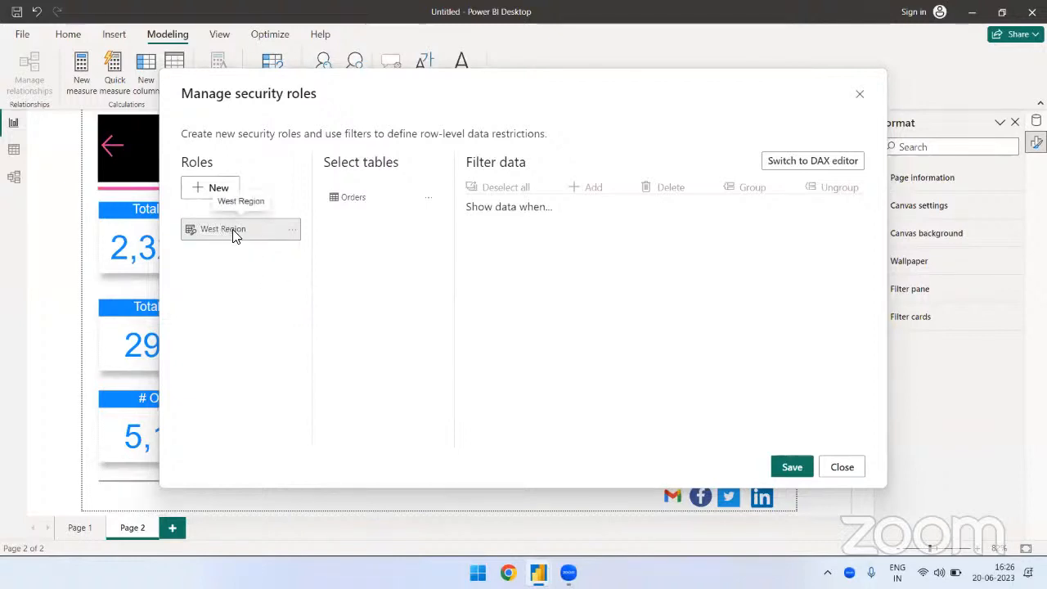
# Step: Restrict the West Region role to rows of the Orders table where Region equals West, and save the role
pyautogui.click(357, 203)
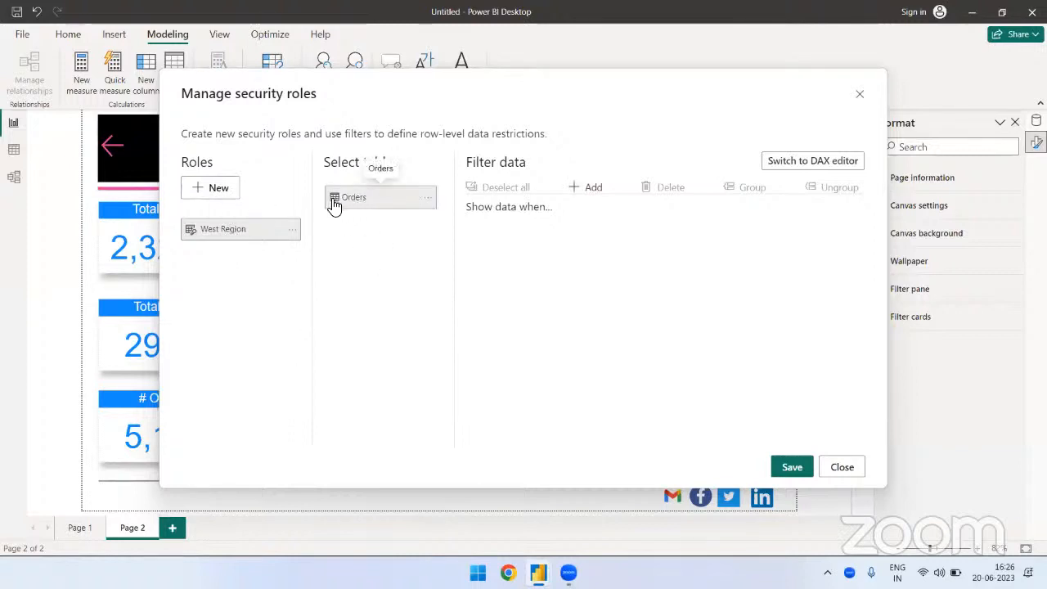
pyautogui.click(593, 187)
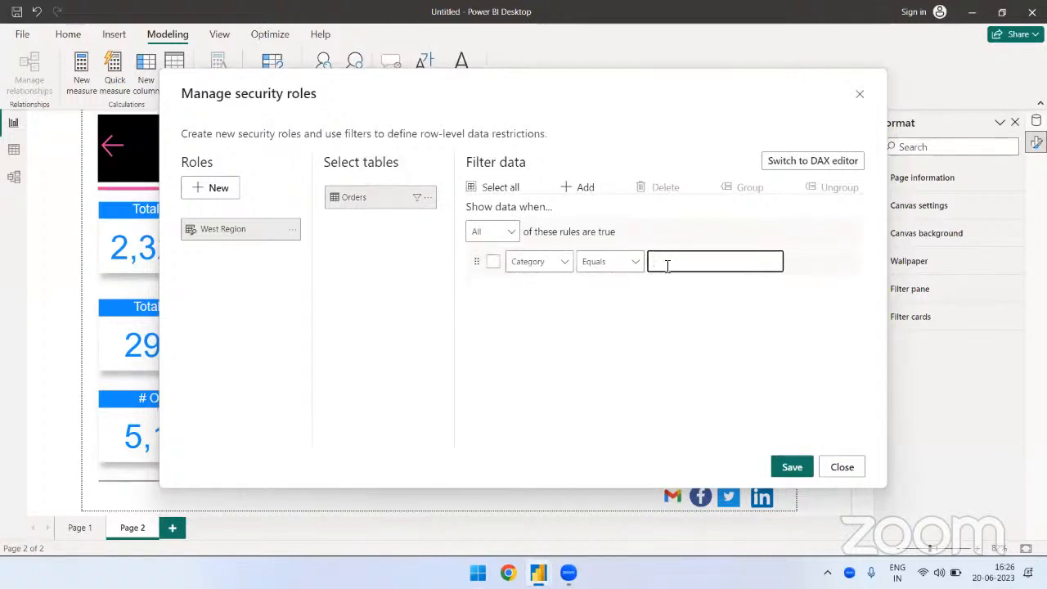
pyautogui.click(558, 265)
pyautogui.scroll(-3, 500, 400)
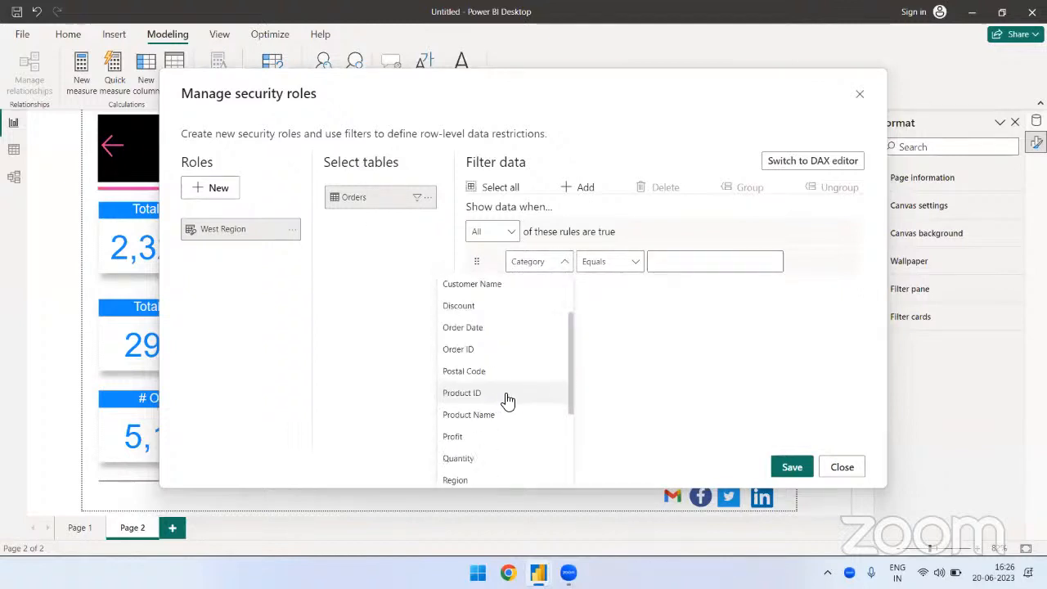
pyautogui.scroll(-2, 496, 425)
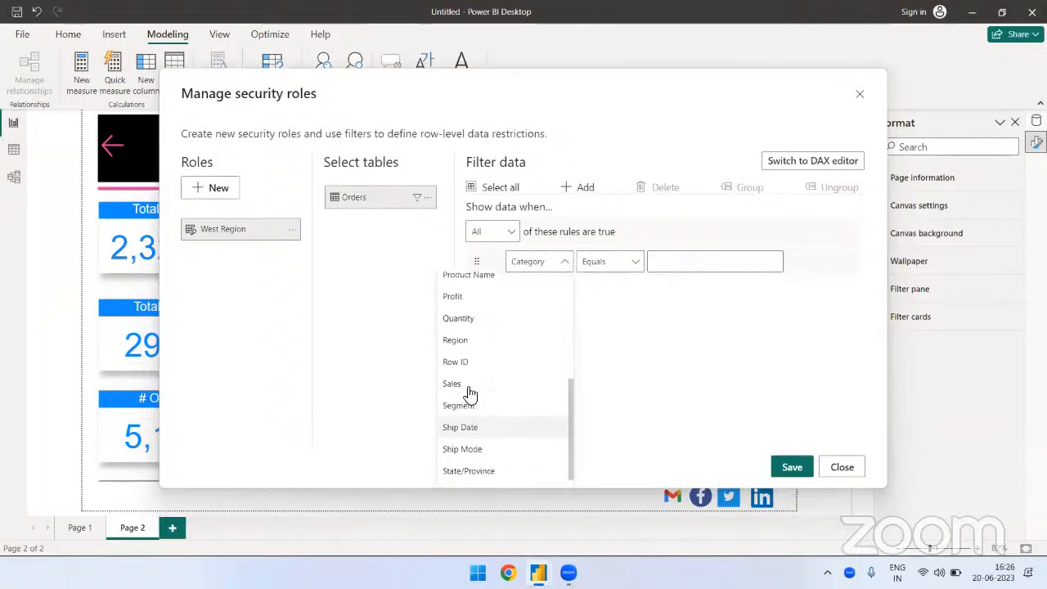
pyautogui.click(455, 345)
pyautogui.click(678, 261)
pyautogui.write('West')
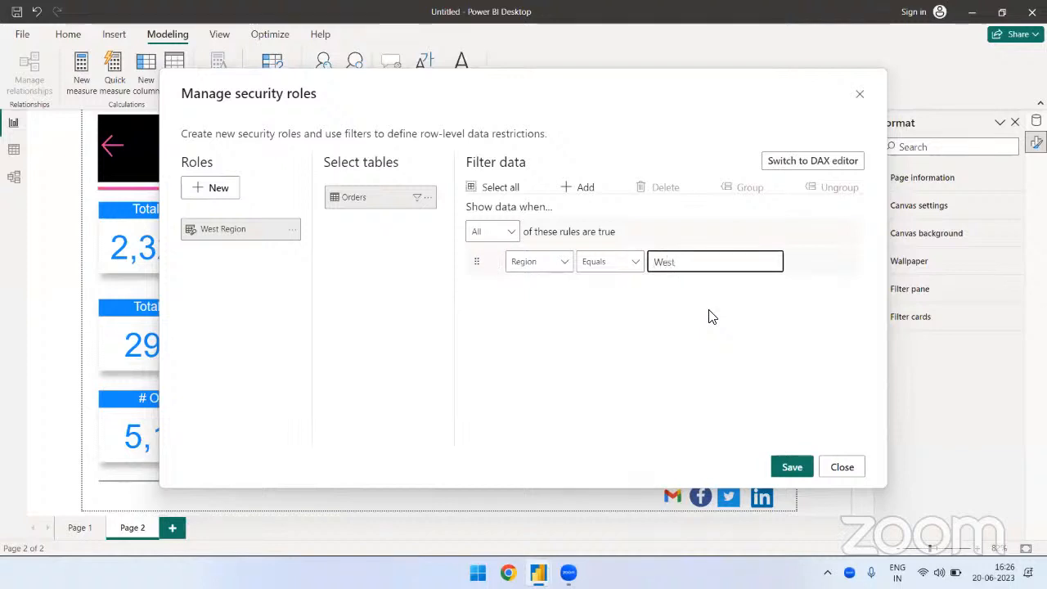
pyautogui.click(582, 282)
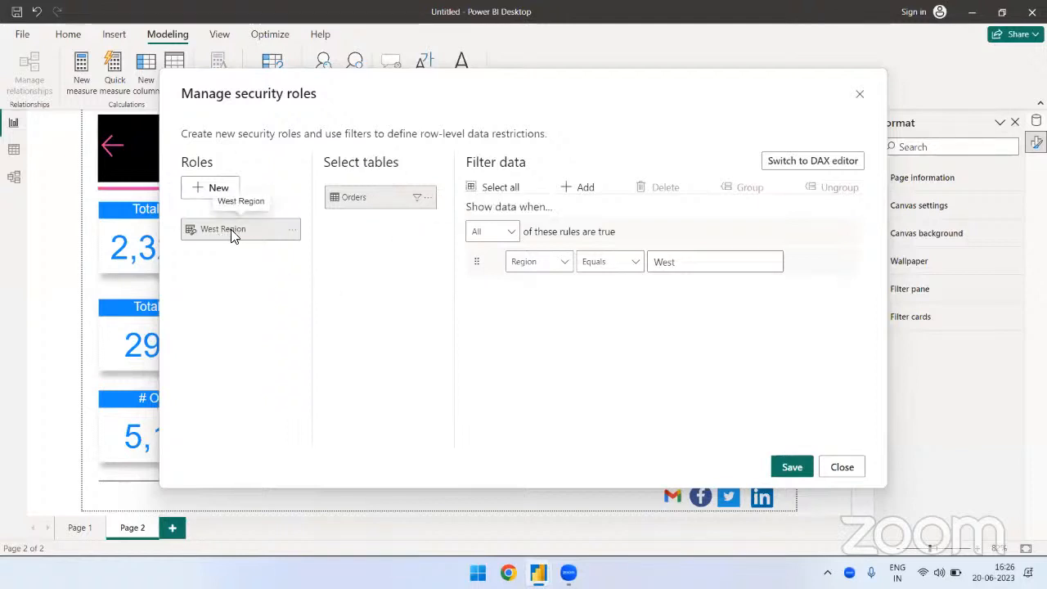
pyautogui.click(790, 468)
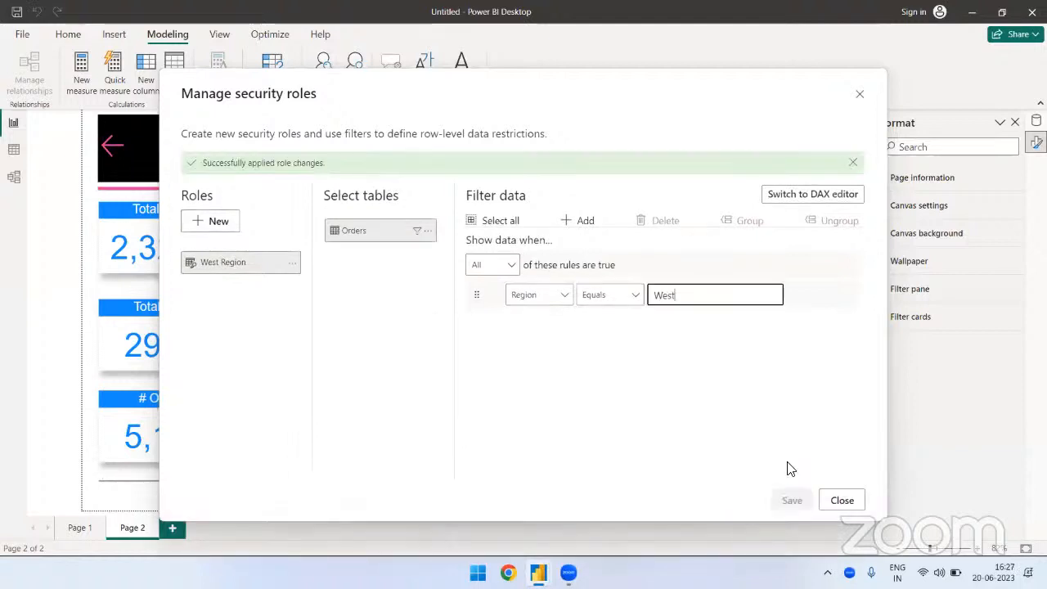
pyautogui.moveTo(177, 146); pyautogui.dragTo(334, 185)
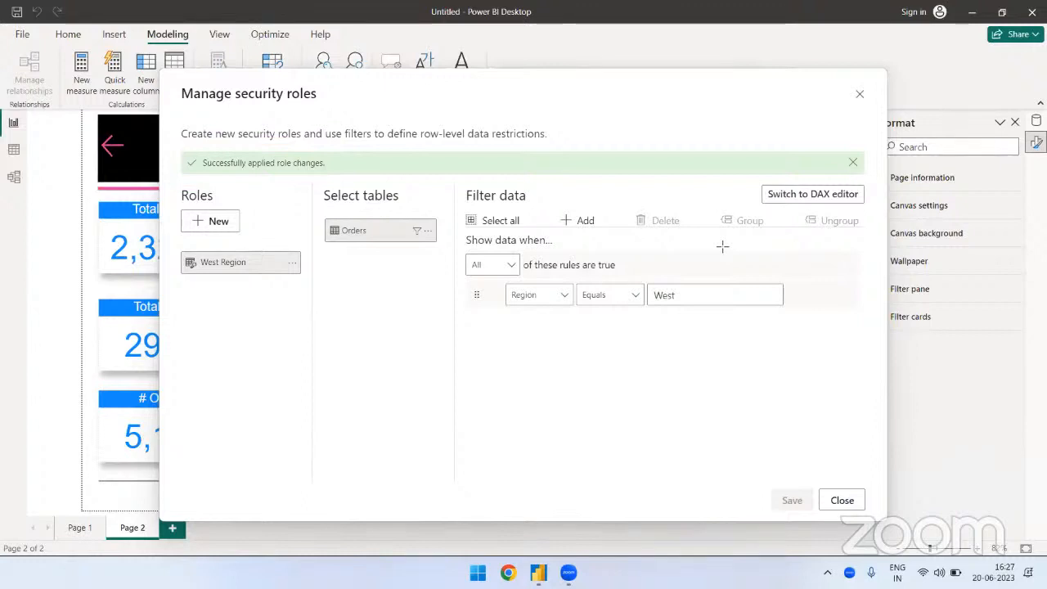
pyautogui.click(861, 97)
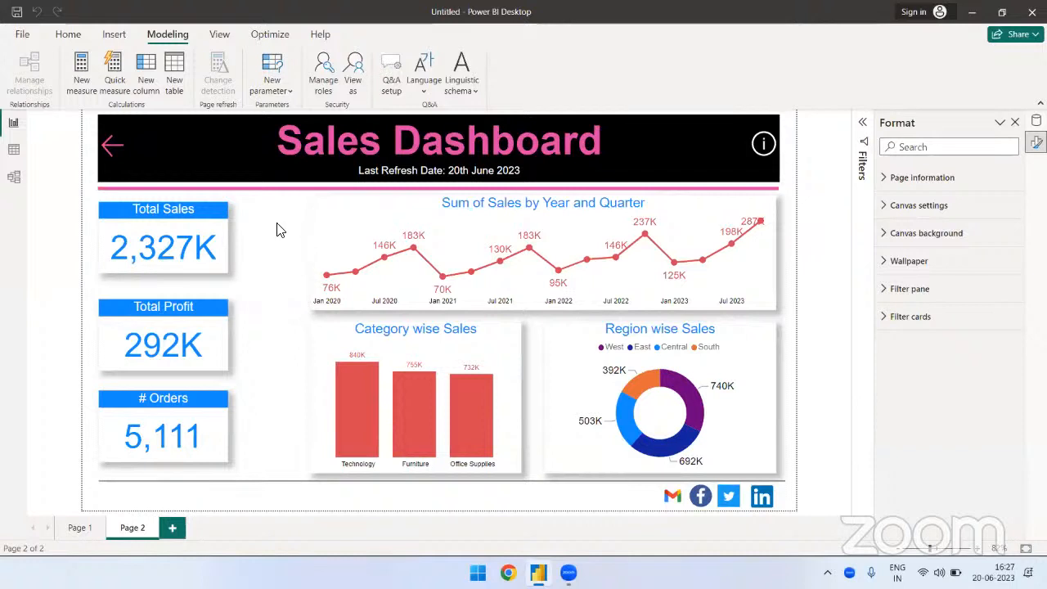
# Step: Preview both report pages as the West Region role, and leave the role view on Page 2
pyautogui.click(354, 73)
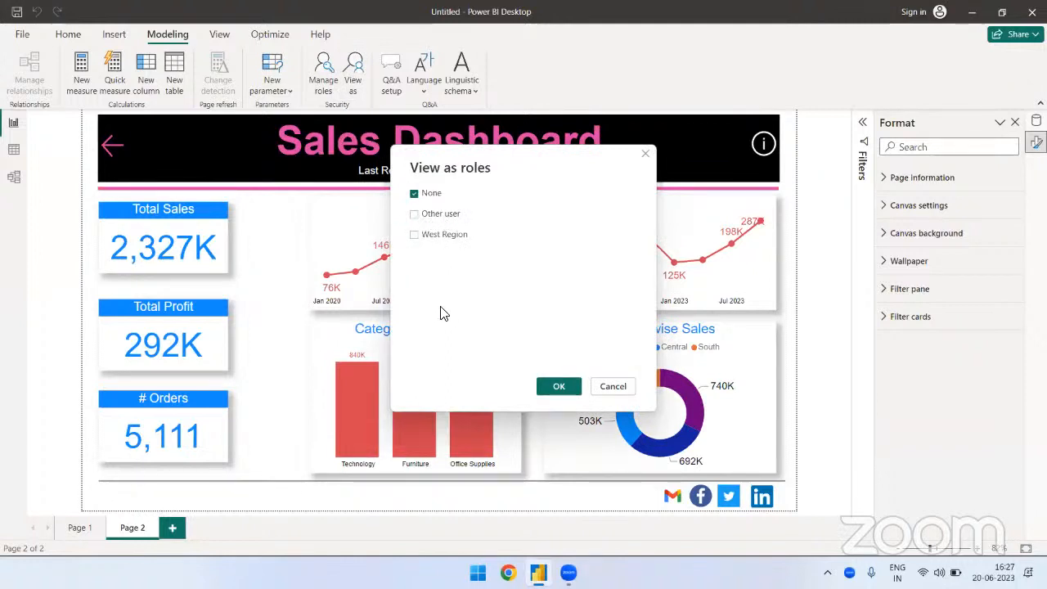
pyautogui.click(413, 235)
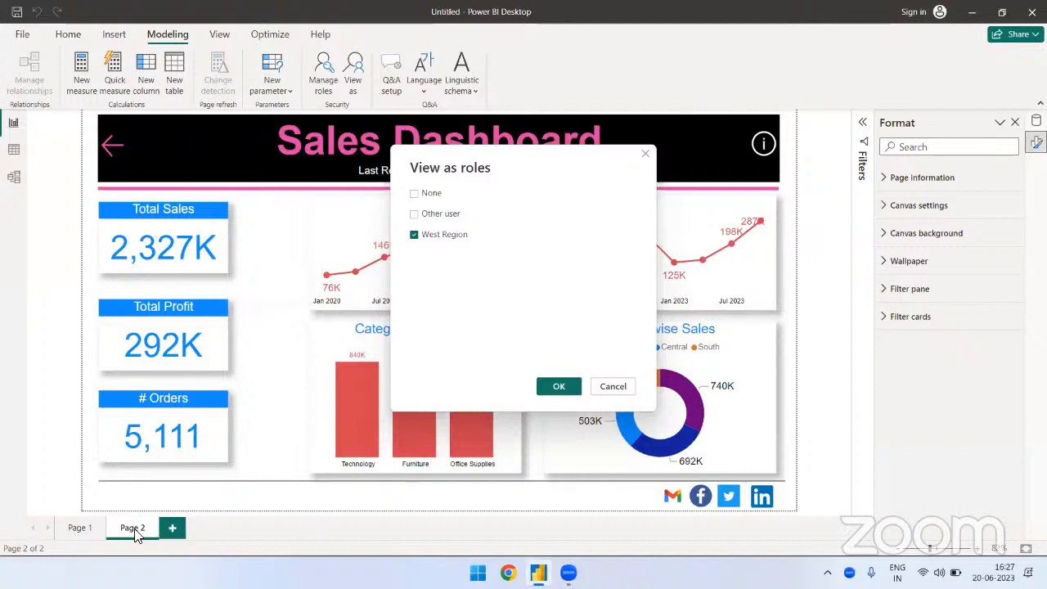
pyautogui.click(558, 386)
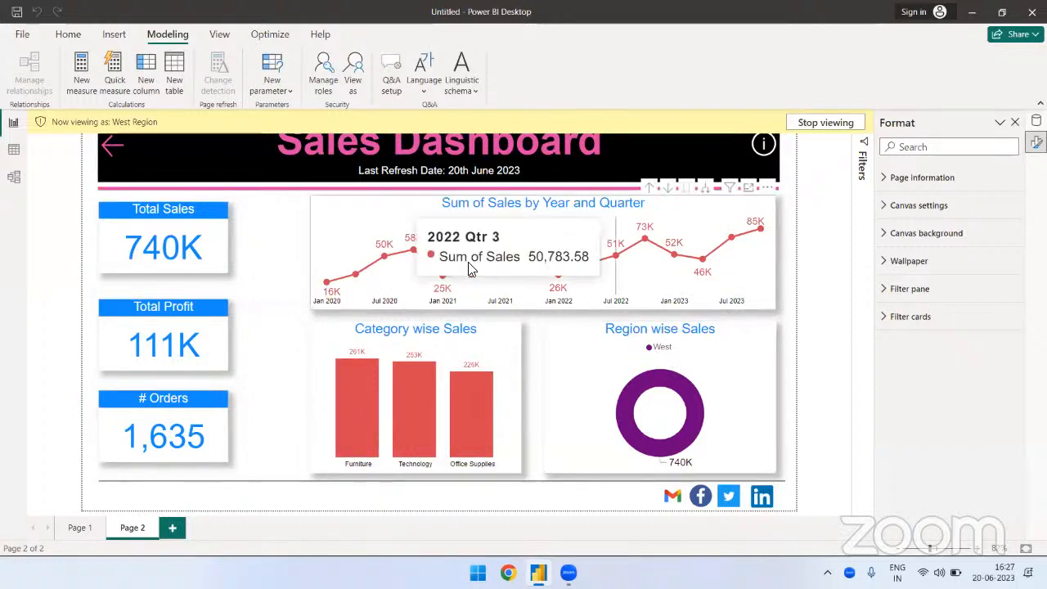
pyautogui.click(82, 528)
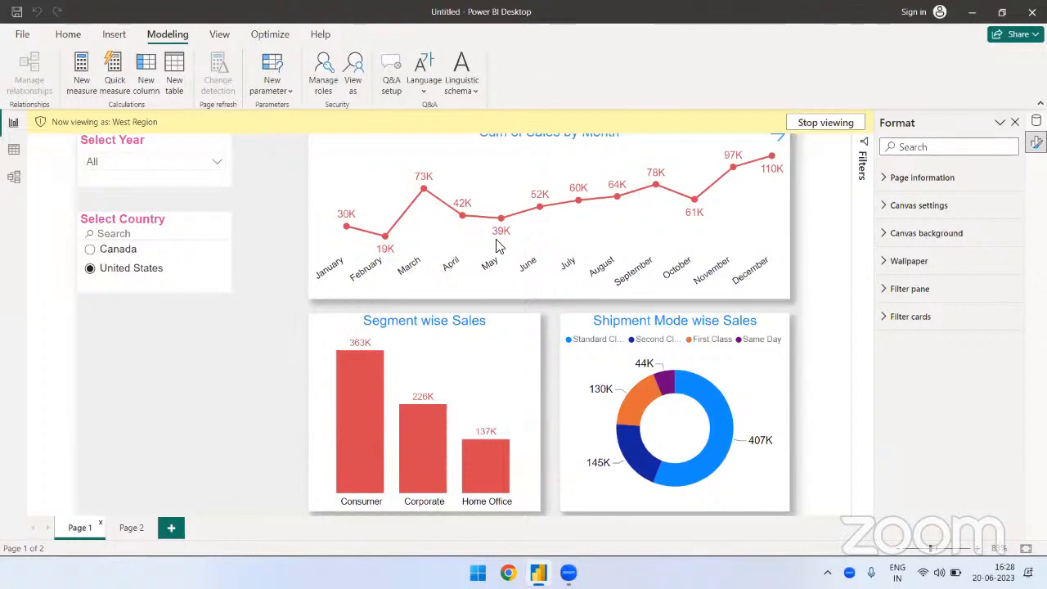
pyautogui.click(131, 528)
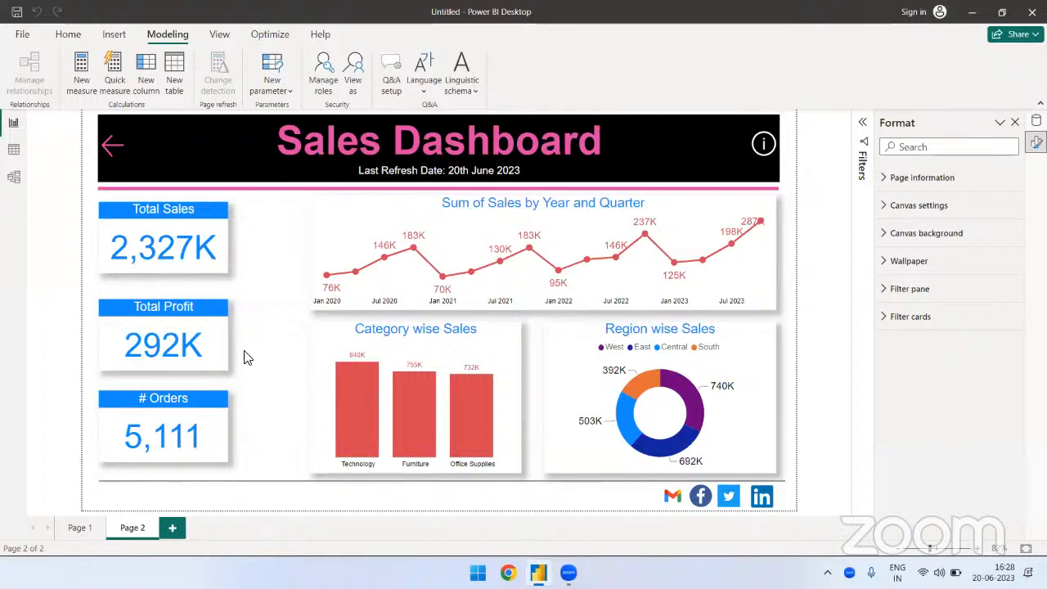
pyautogui.click(89, 526)
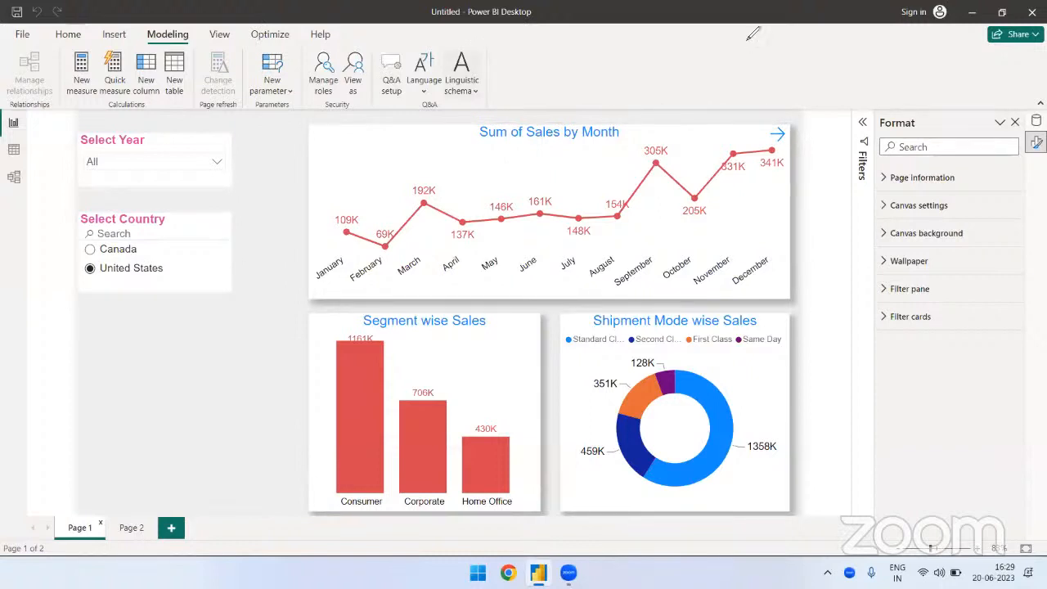
pyautogui.moveTo(136, 194)
pyautogui.mouseDown()
pyautogui.moveTo(270, 373)
pyautogui.moveTo(286, 485)
pyautogui.mouseUp()
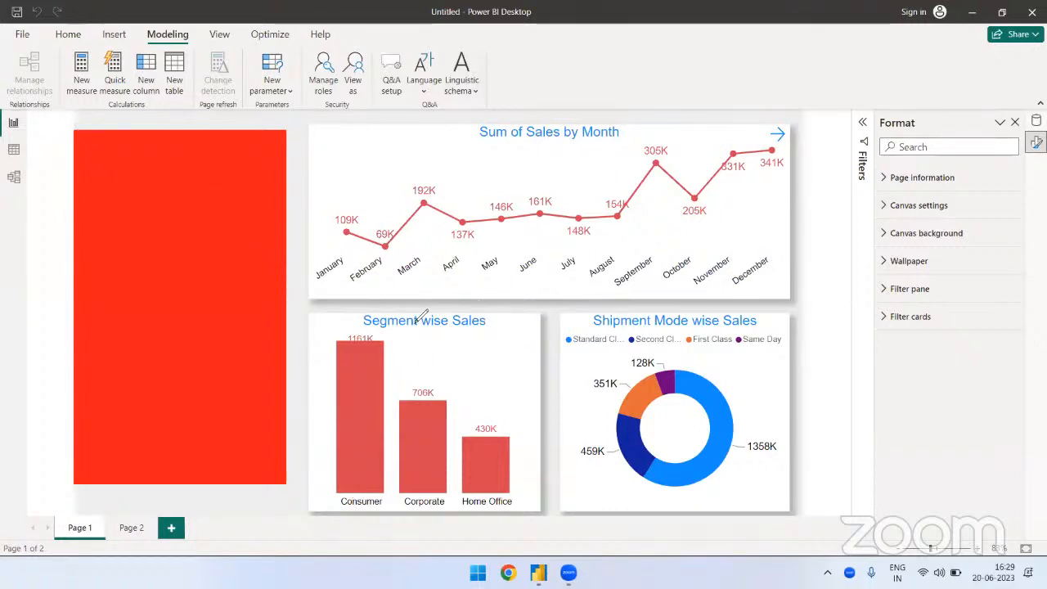
pyautogui.moveTo(76, 315); pyautogui.dragTo(116, 307)
pyautogui.moveTo(180, 280); pyautogui.dragTo(140, 275)
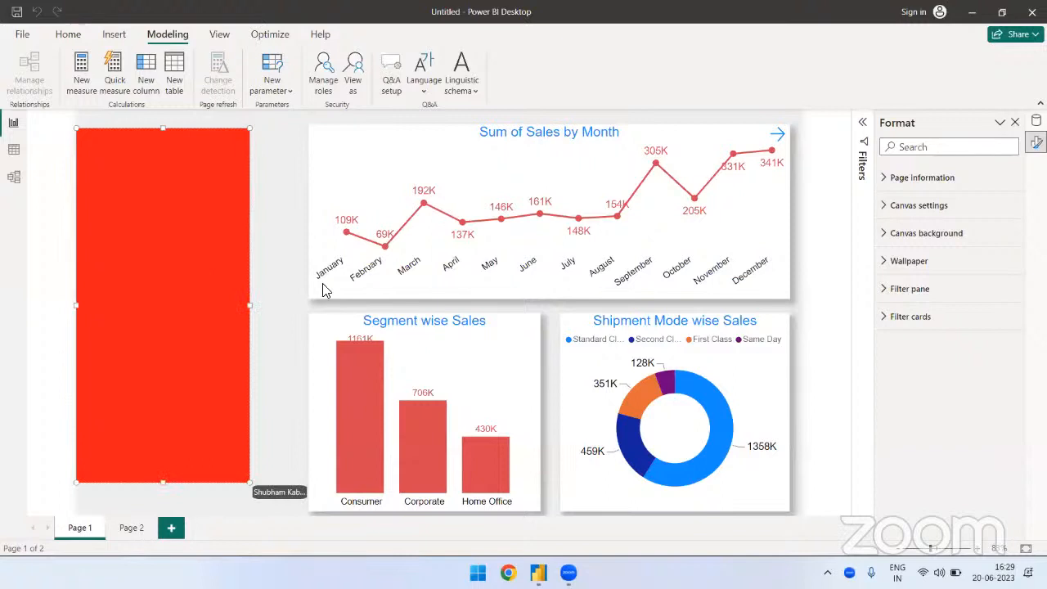
pyautogui.click(323, 290)
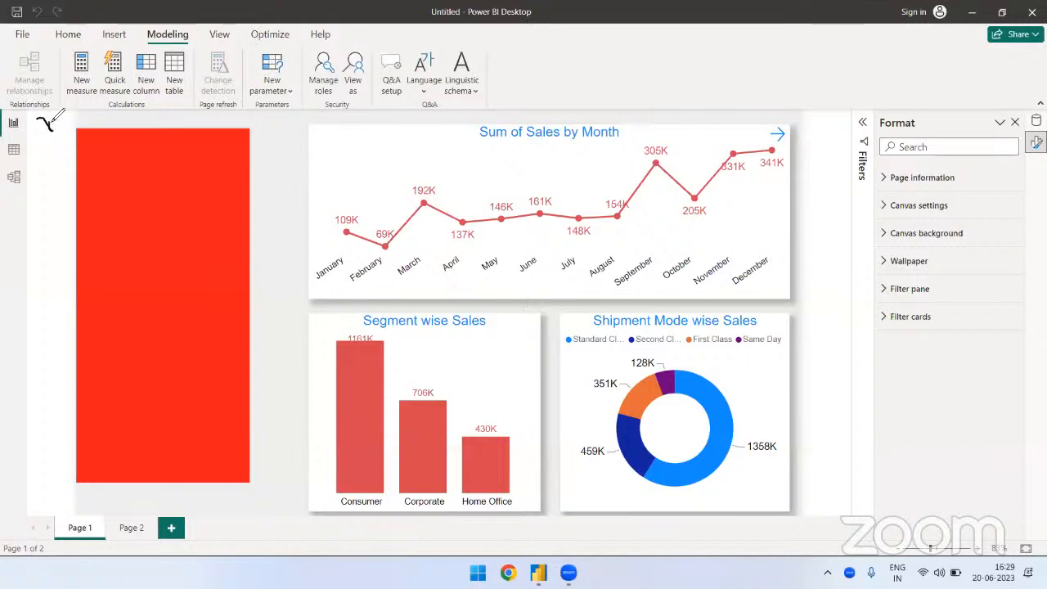
pyautogui.moveTo(35, 119); pyautogui.dragTo(57, 117)
pyautogui.moveTo(47, 168); pyautogui.dragTo(50, 131)
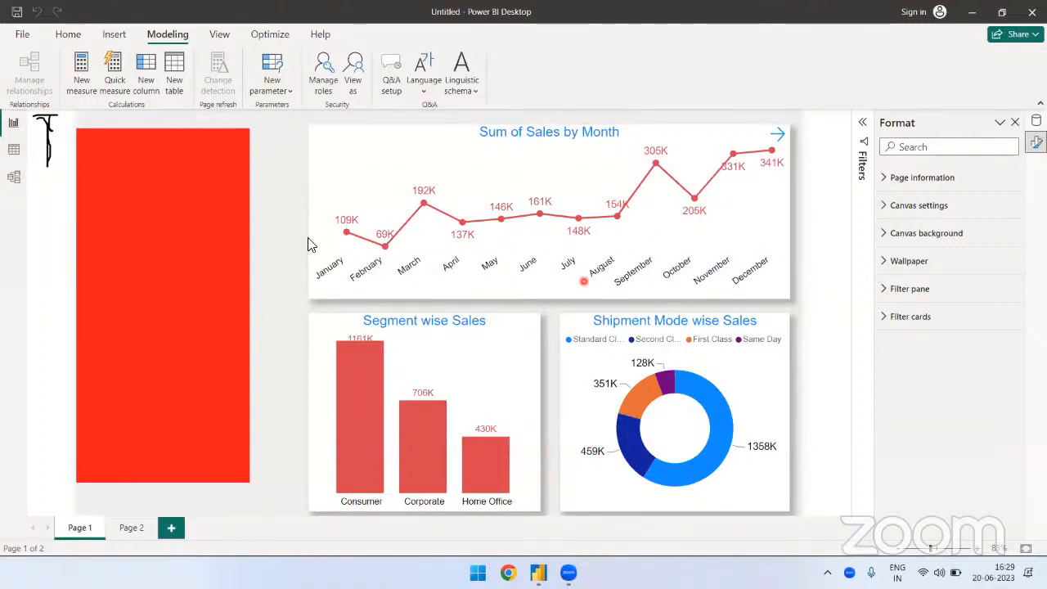
pyautogui.moveTo(85, 155); pyautogui.dragTo(232, 185)
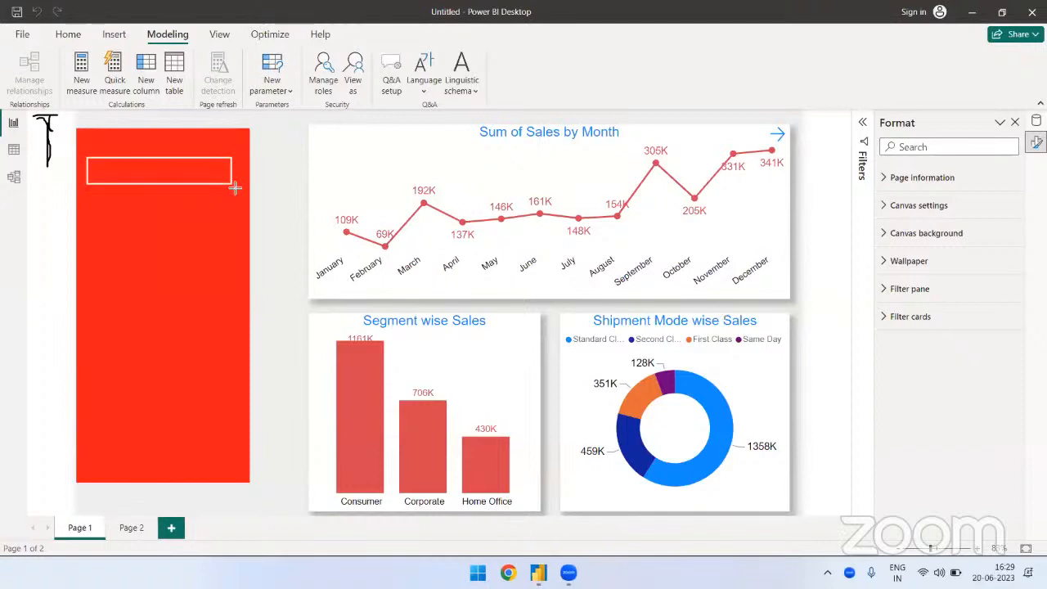
pyautogui.moveTo(92, 210)
pyautogui.mouseDown()
pyautogui.moveTo(234, 231)
pyautogui.moveTo(226, 239)
pyautogui.mouseUp()
pyautogui.moveTo(94, 262); pyautogui.dragTo(229, 287)
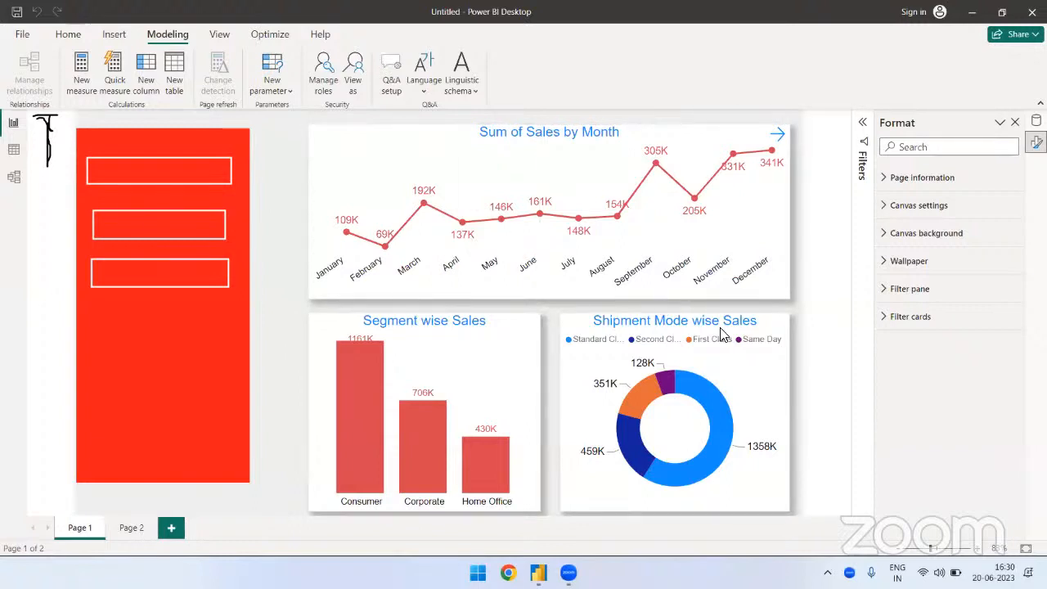
pyautogui.moveTo(227, 131)
pyautogui.mouseDown()
pyautogui.moveTo(242, 145)
pyautogui.moveTo(226, 147)
pyautogui.mouseUp()
pyautogui.keyDown('ctrl'); pyautogui.click(234, 139); pyautogui.keyUp('ctrl')
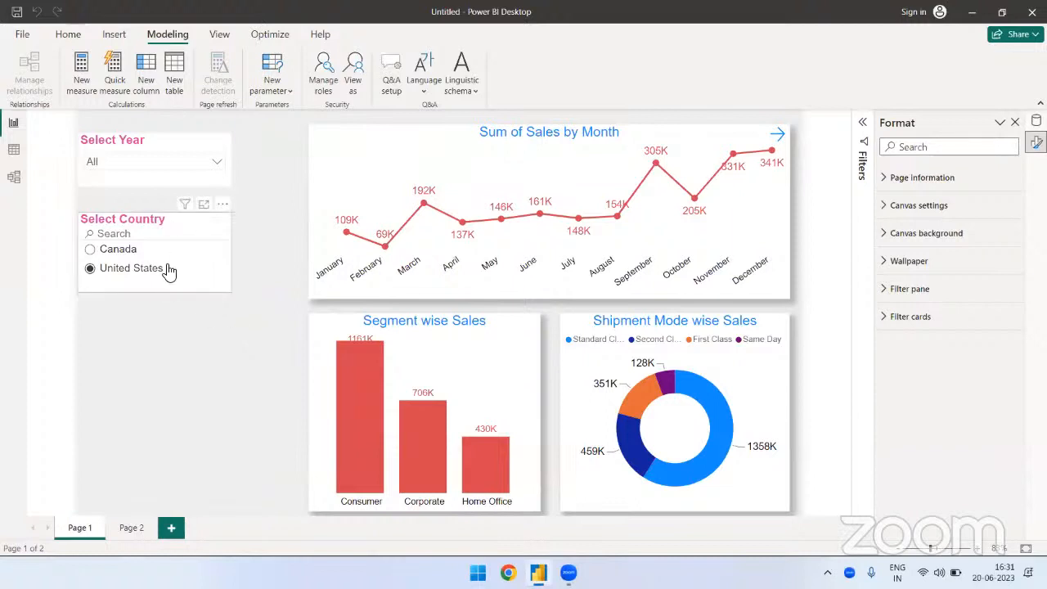
# Step: Copy the Select Year slicer's formatting onto the Select Country slicer and enlarge the country slicer until both countries show
pyautogui.click(204, 282)
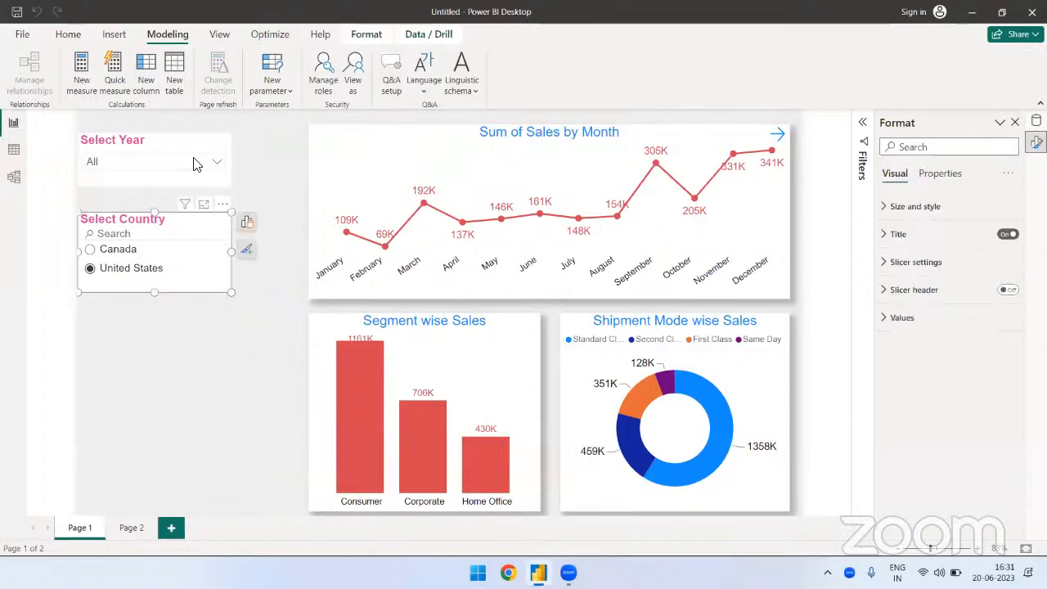
pyautogui.click(188, 154)
pyautogui.click(68, 34)
pyautogui.click(70, 88)
pyautogui.click(196, 282)
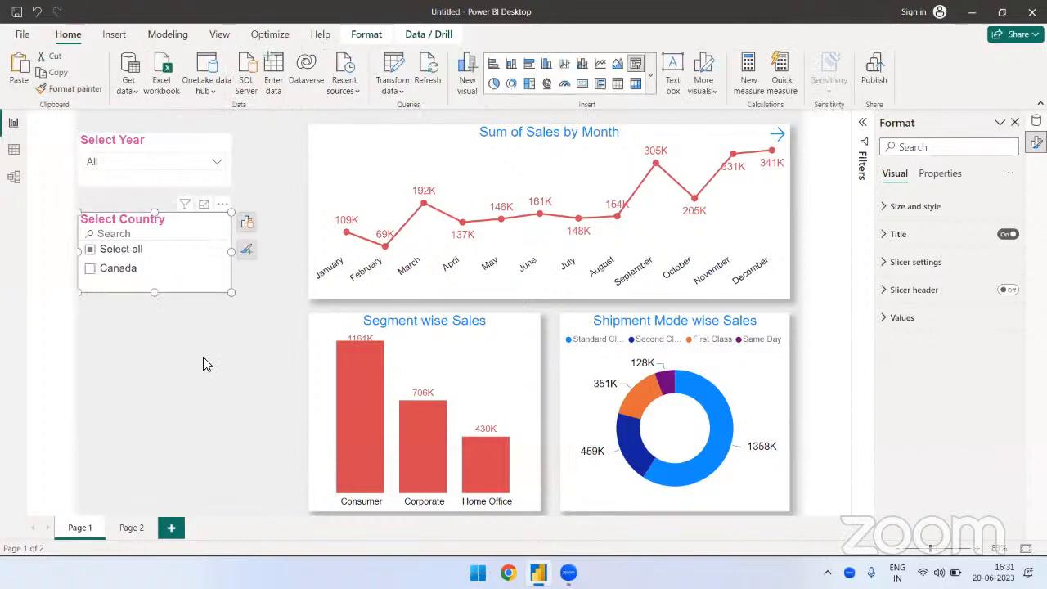
pyautogui.moveTo(151, 293); pyautogui.dragTo(153, 300)
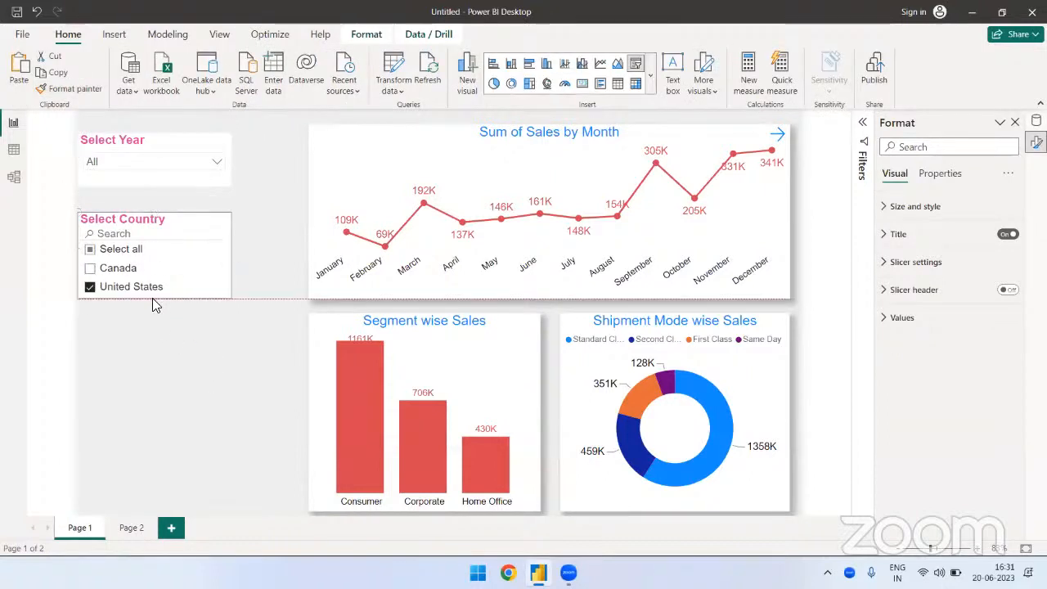
pyautogui.click(177, 384)
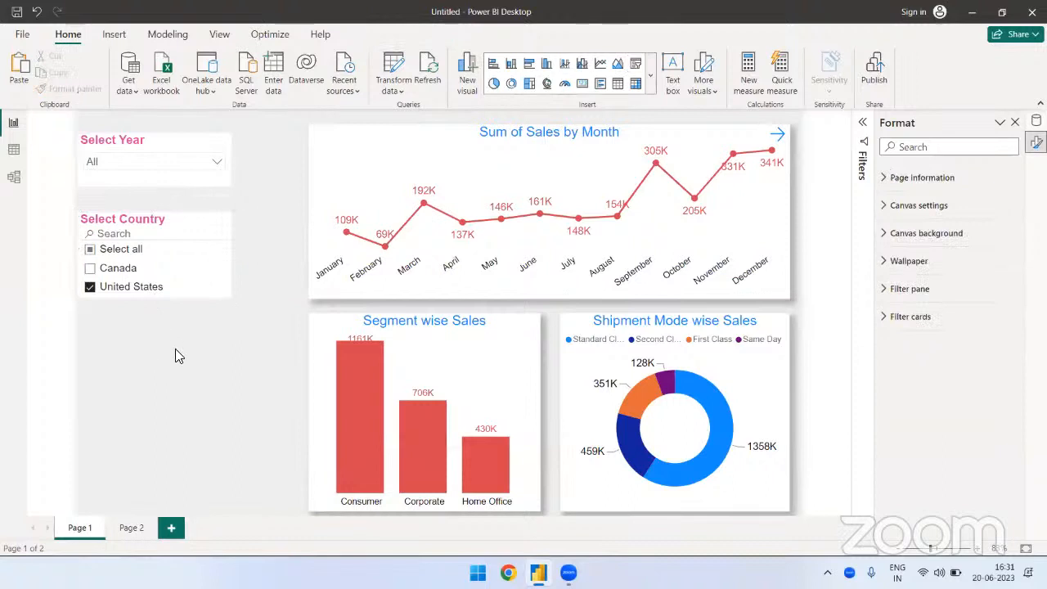
# Step: Remove the search box and the "Select all" option from the Select Country slicer
pyautogui.click(225, 214)
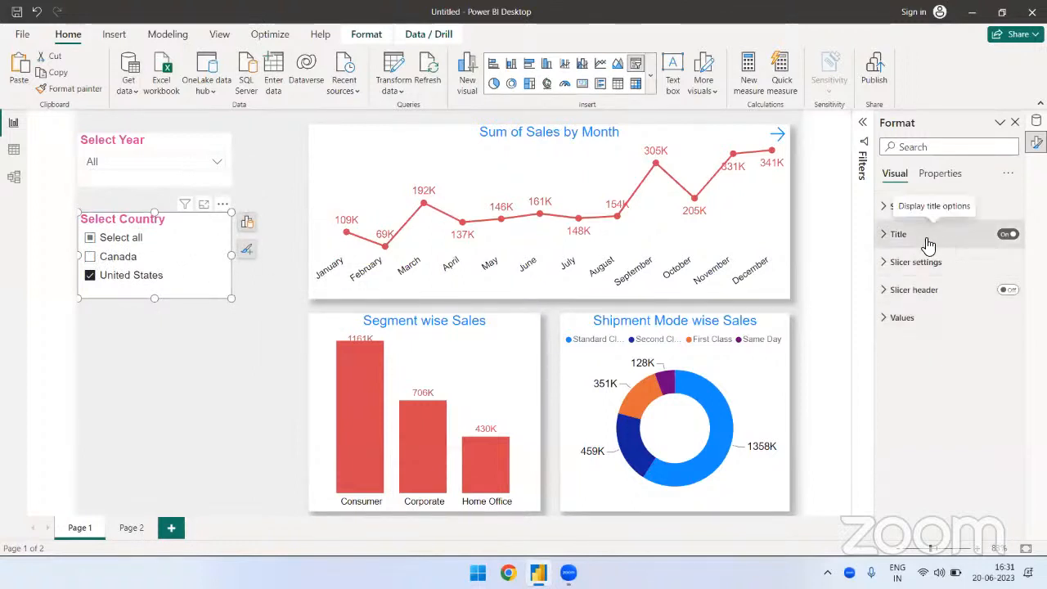
pyautogui.click(909, 264)
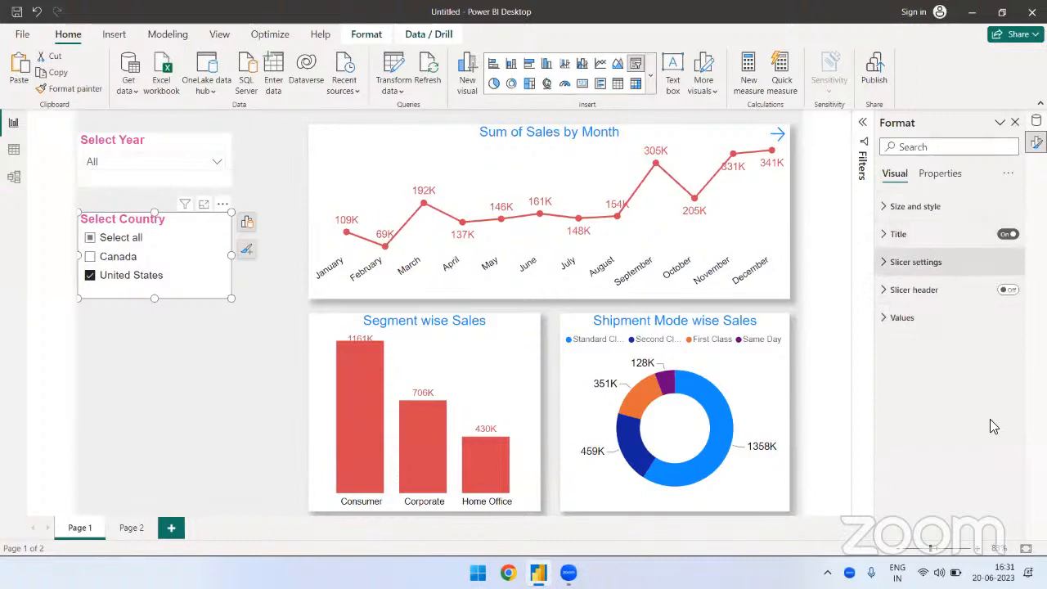
pyautogui.click(1000, 421)
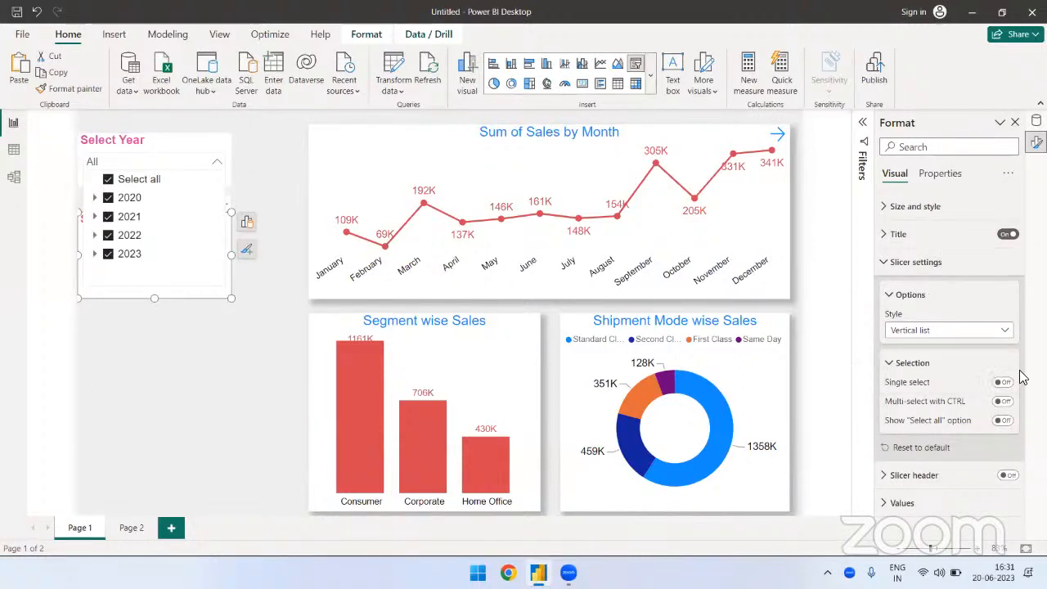
# Step: Clear the ticked years in the Select Year slicer and turn off its "Select all" option
pyautogui.click(109, 181)
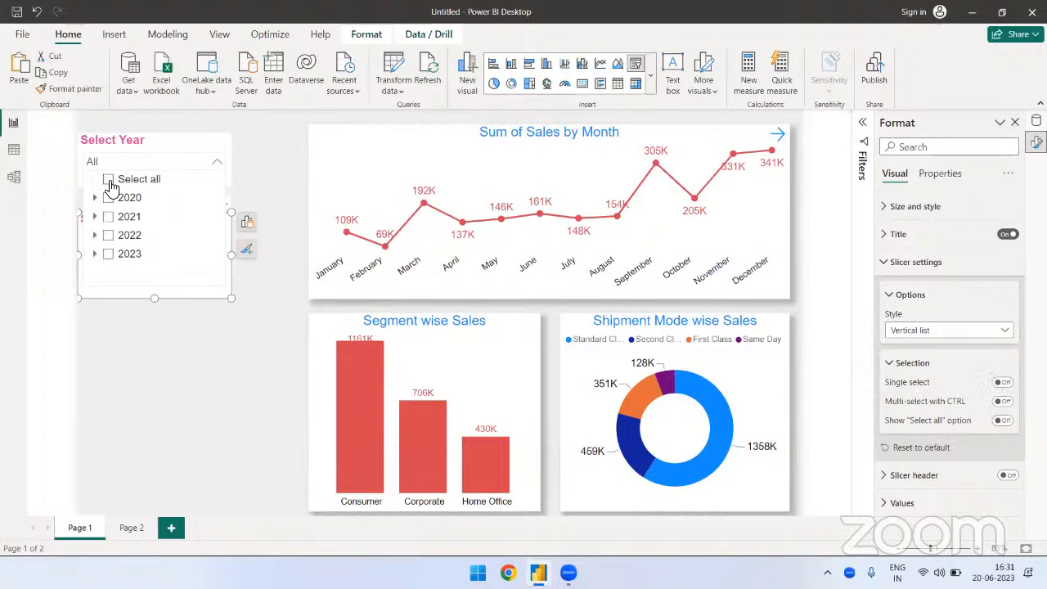
pyautogui.click(163, 143)
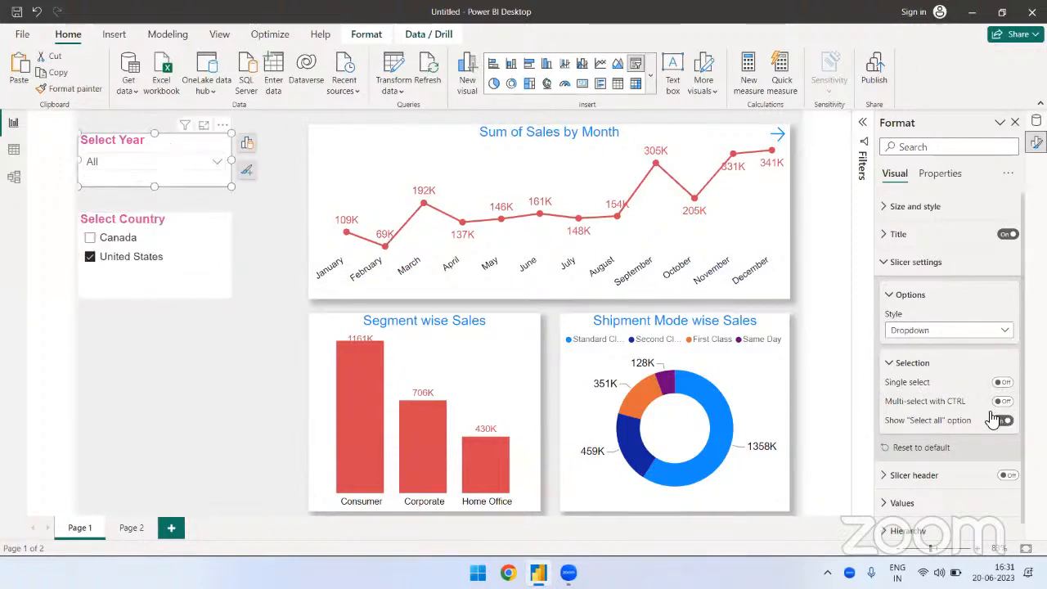
pyautogui.click(199, 167)
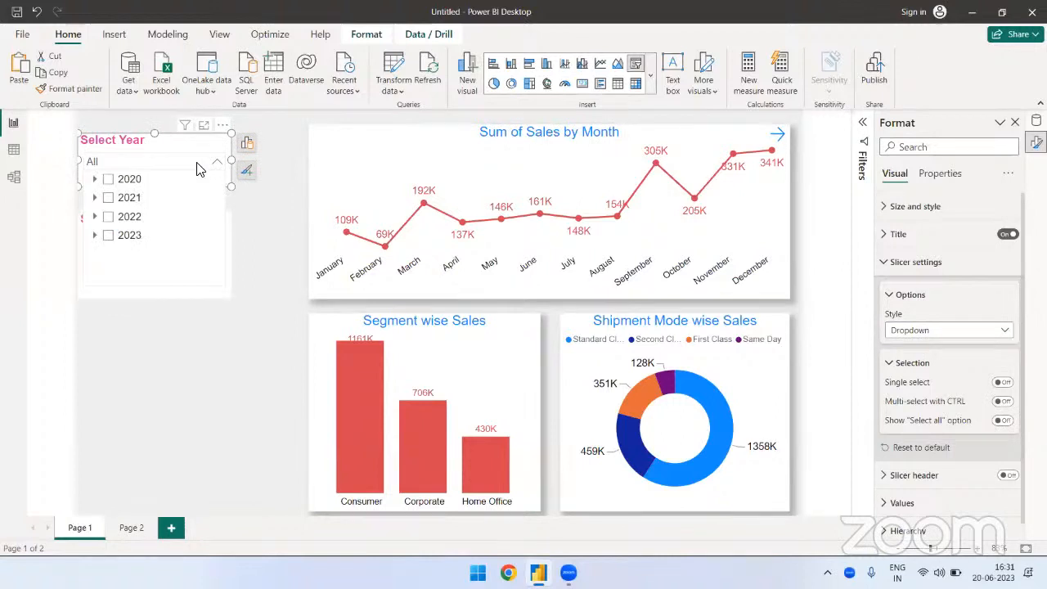
pyautogui.click(198, 168)
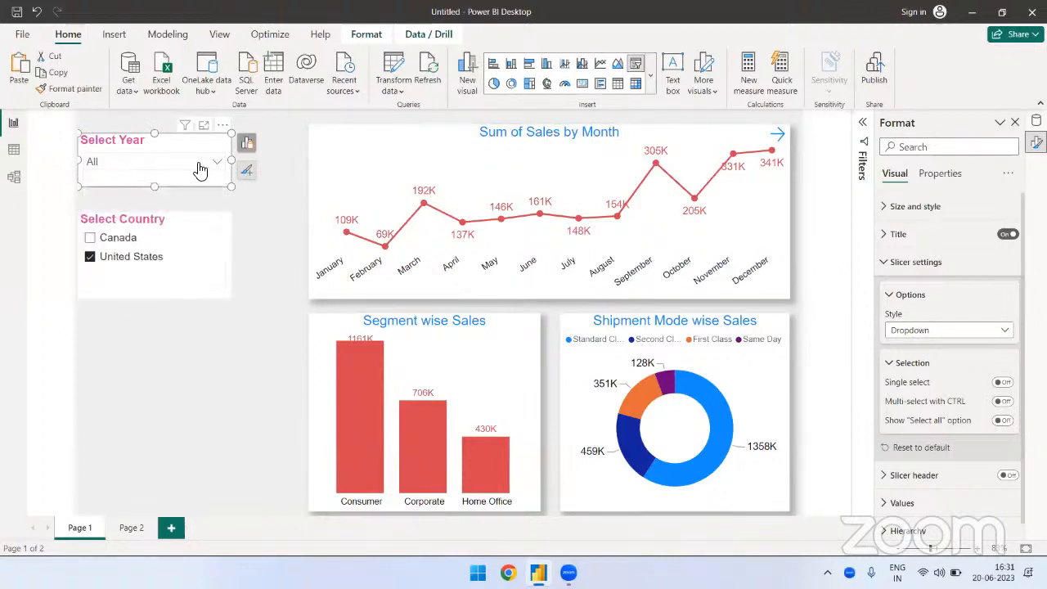
# Step: Remove the Month level from the Select Year slicer's Order Date field so it lists only years
pyautogui.click(249, 145)
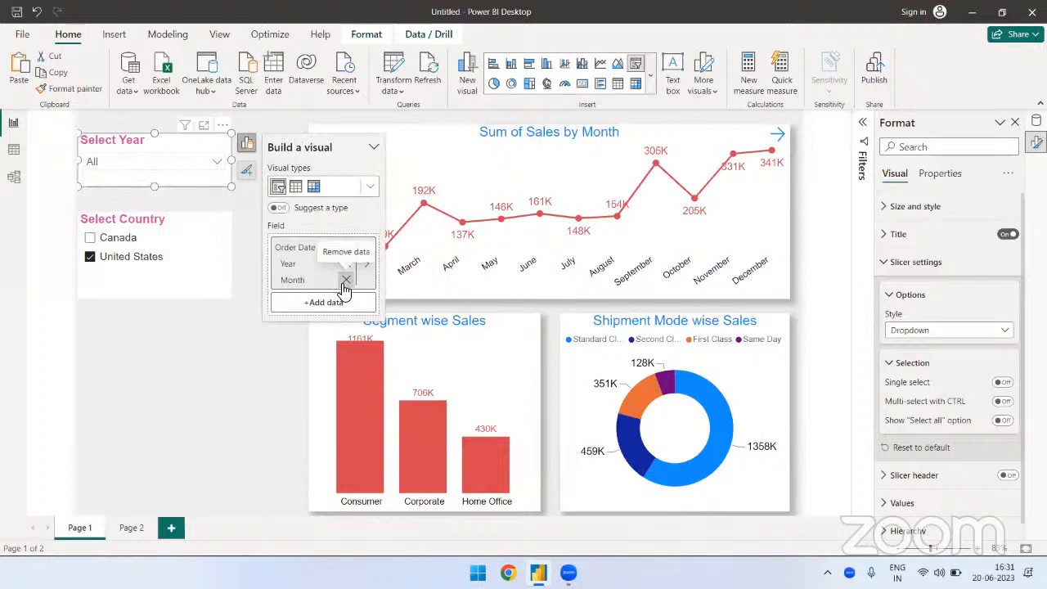
pyautogui.click(219, 164)
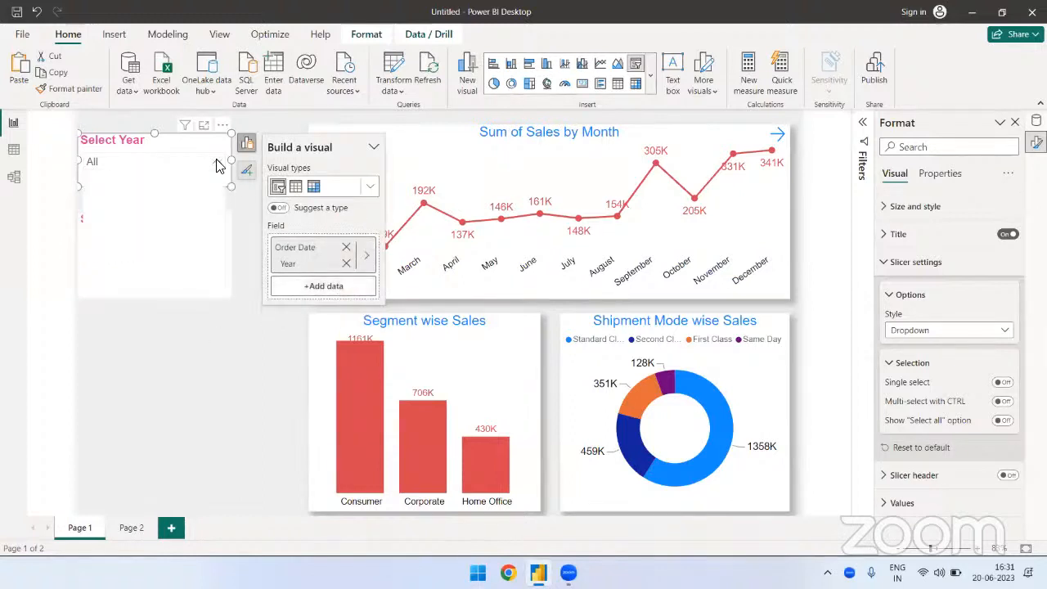
pyautogui.click(192, 353)
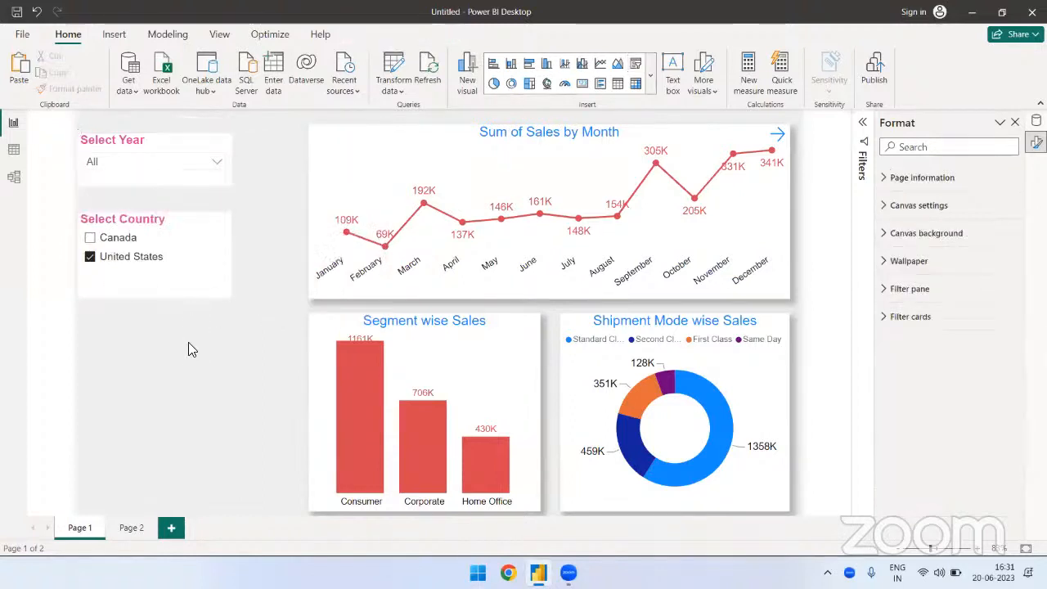
# Step: Shorten the Select Country slicer to fit its two entries and clear the United States selection
pyautogui.click(210, 297)
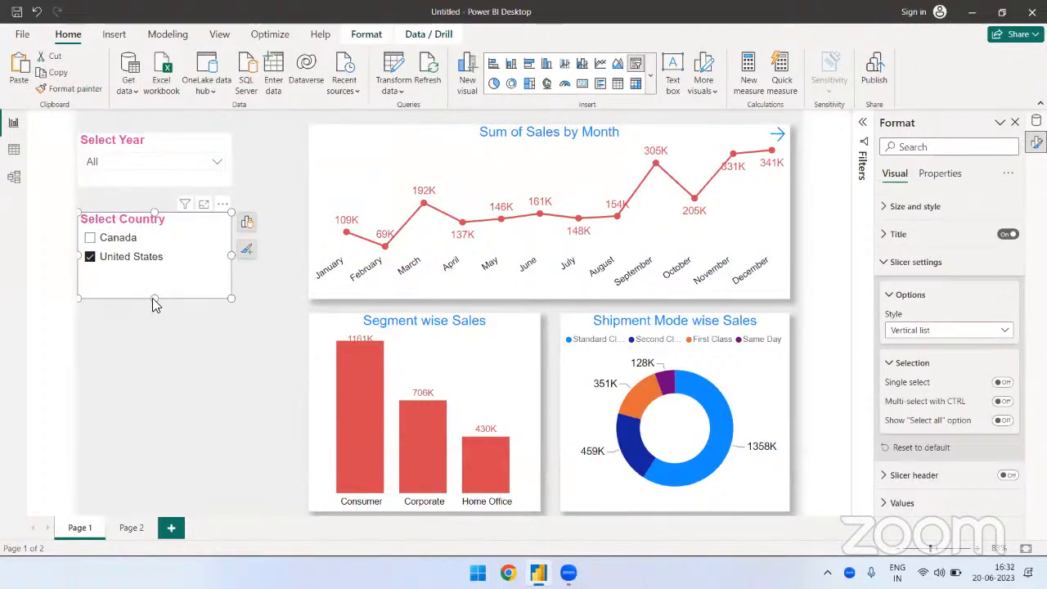
pyautogui.click(189, 317)
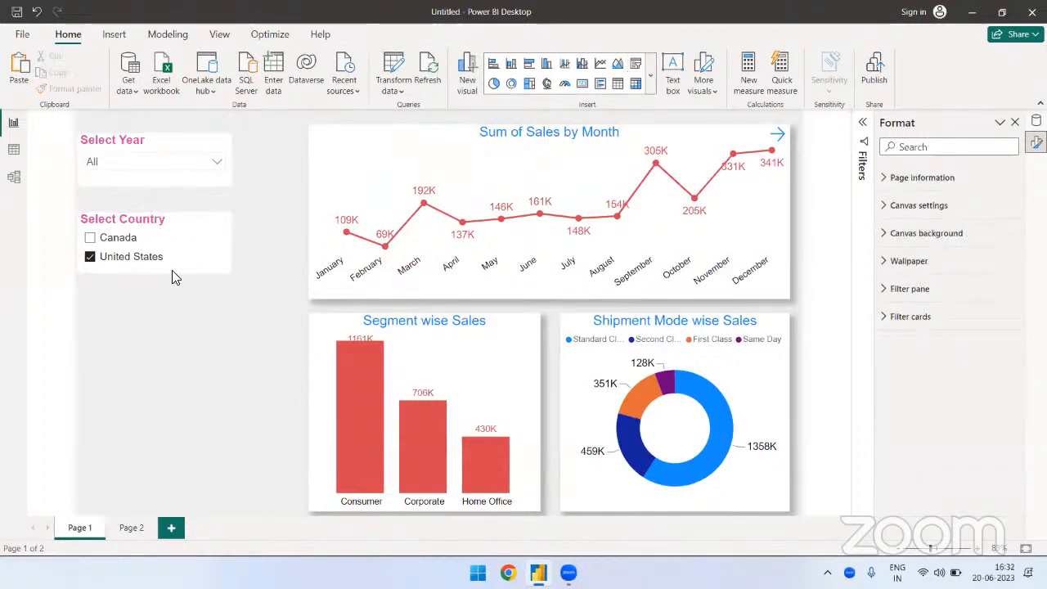
pyautogui.click(90, 256)
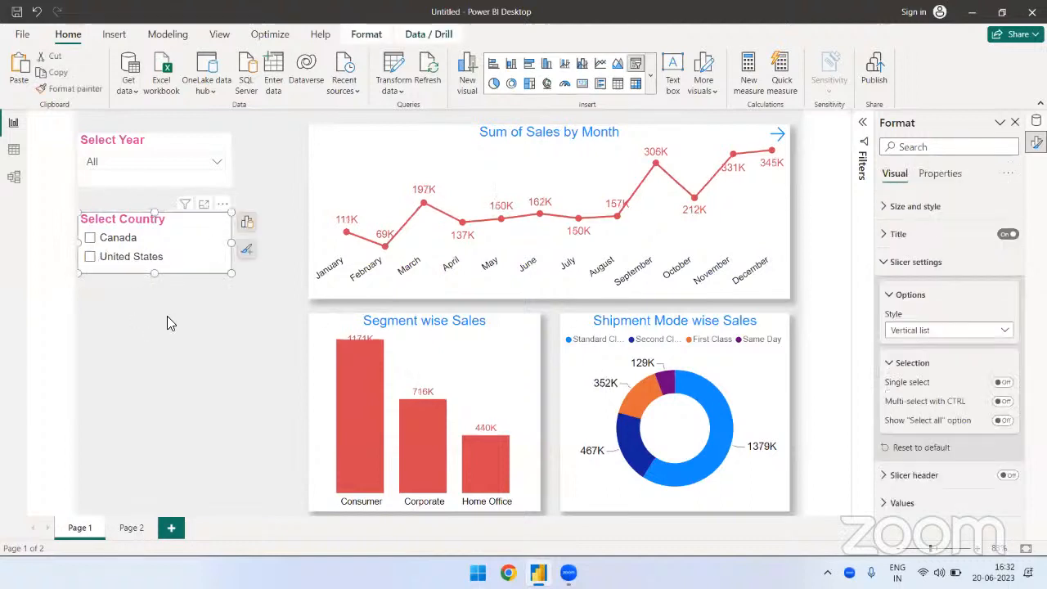
pyautogui.click(166, 318)
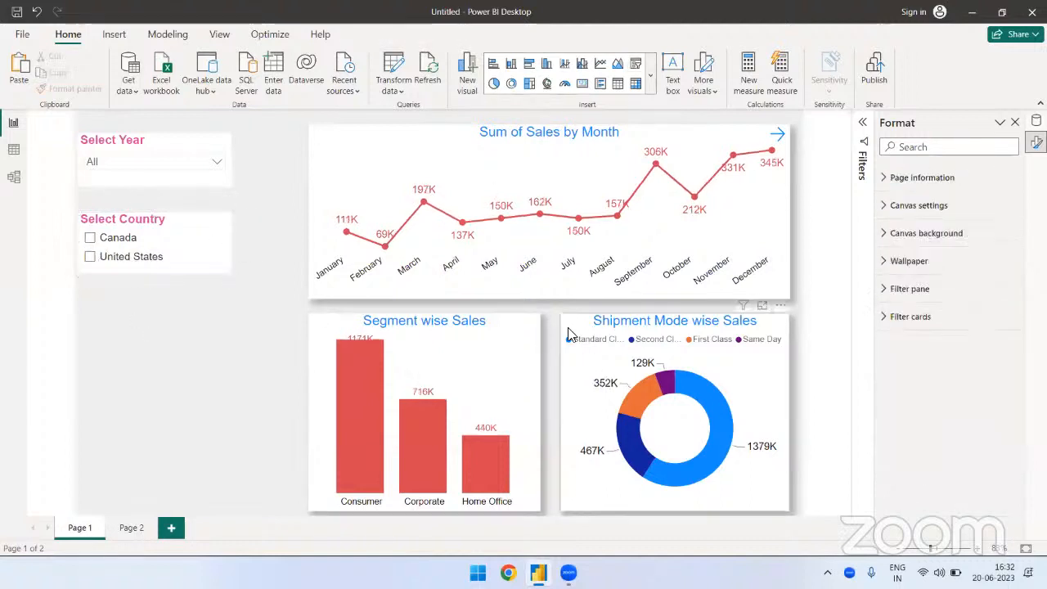
# Step: Duplicate the Select Country slicer and place the copy directly below the original
pyautogui.click(228, 238)
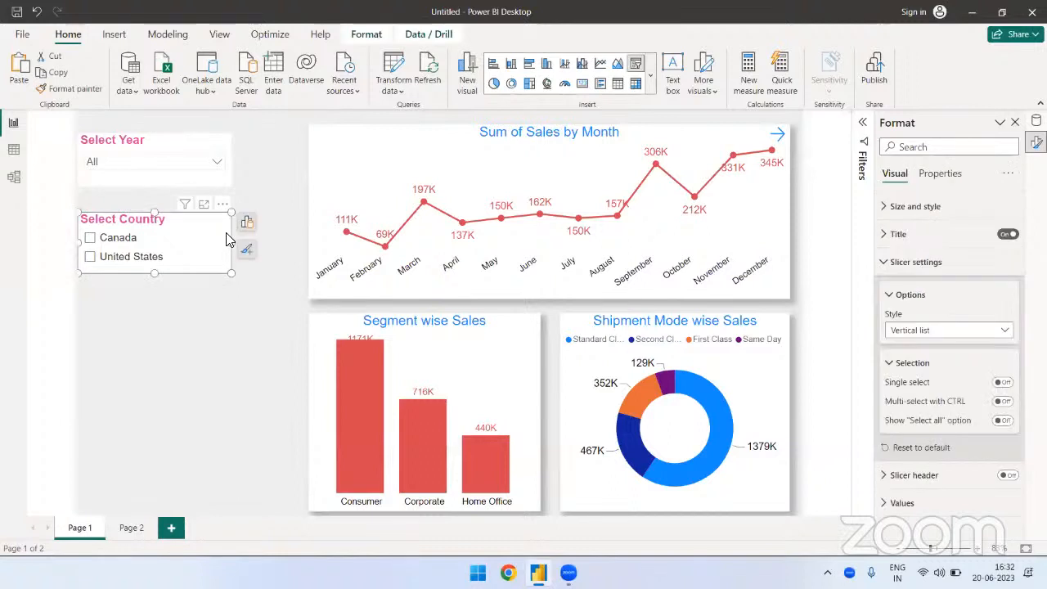
pyautogui.hotkey('ctrl', 'c')
pyautogui.hotkey('ctrl', 'v')
pyautogui.moveTo(217, 217); pyautogui.dragTo(229, 294)
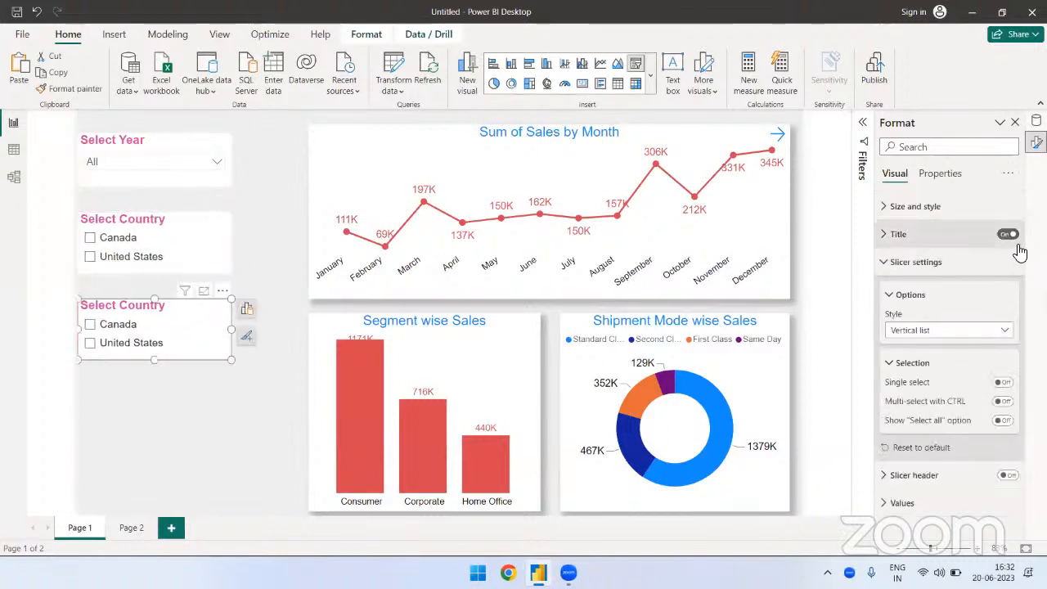
# Step: Retitle the copied slicer "Select Region" and replace its Country/Region field with Region
pyautogui.click(944, 238)
pyautogui.doubleClick(926, 302)
pyautogui.write('Region')
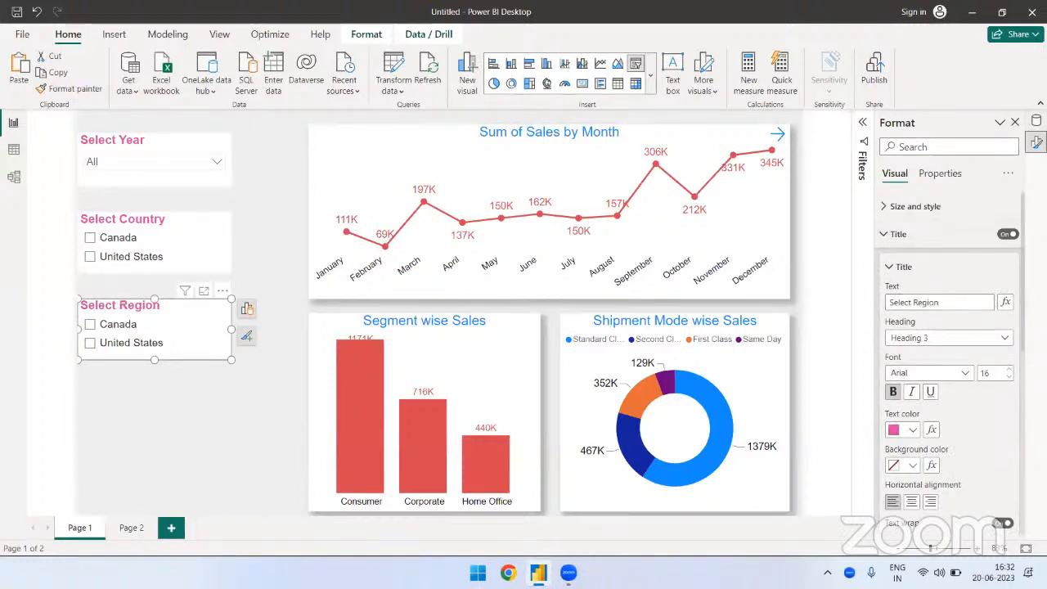
pyautogui.click(1035, 121)
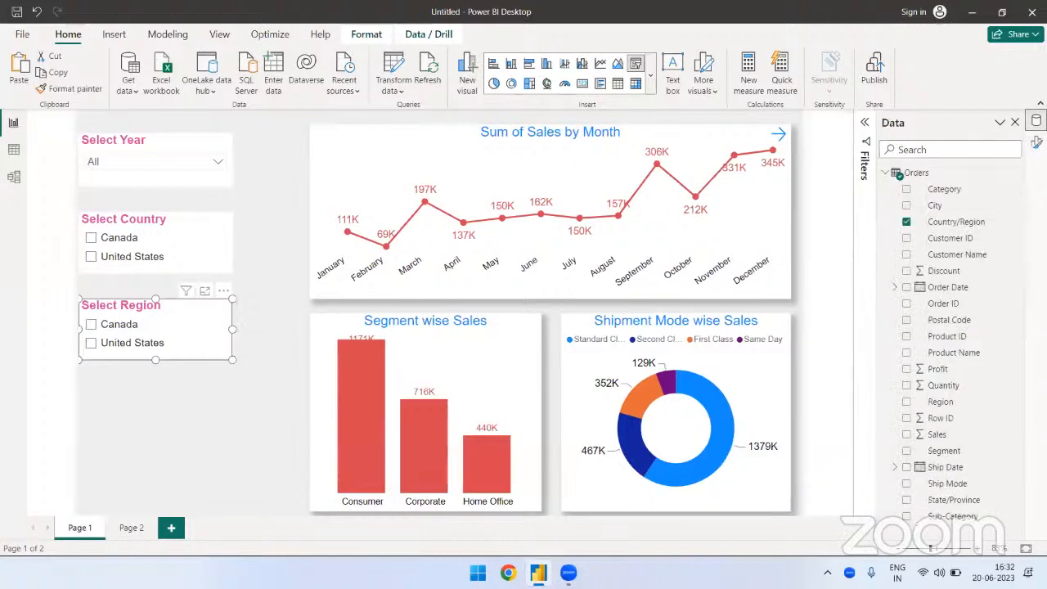
pyautogui.click(906, 222)
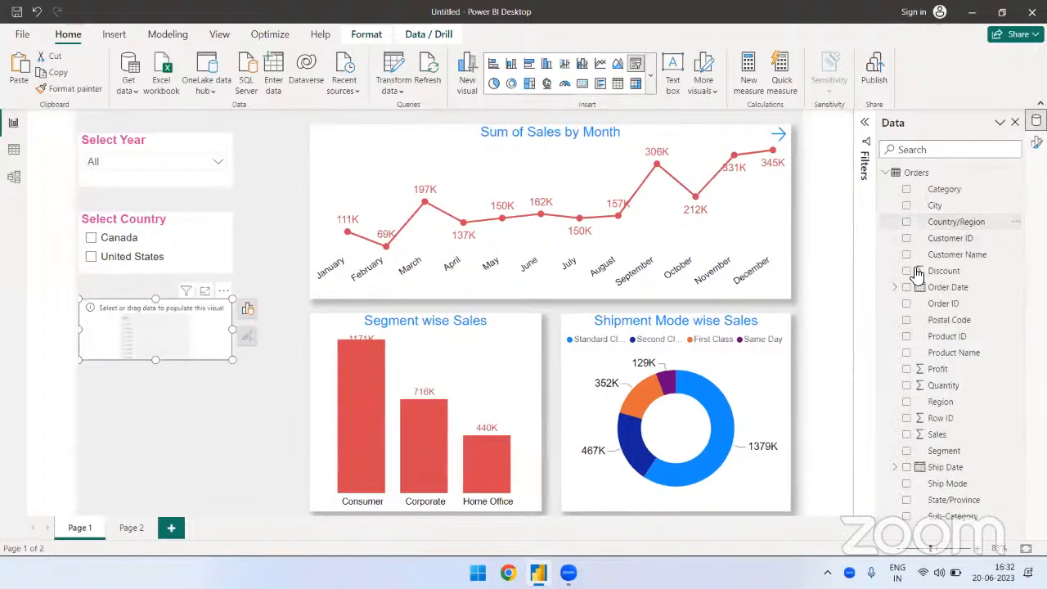
pyautogui.click(908, 403)
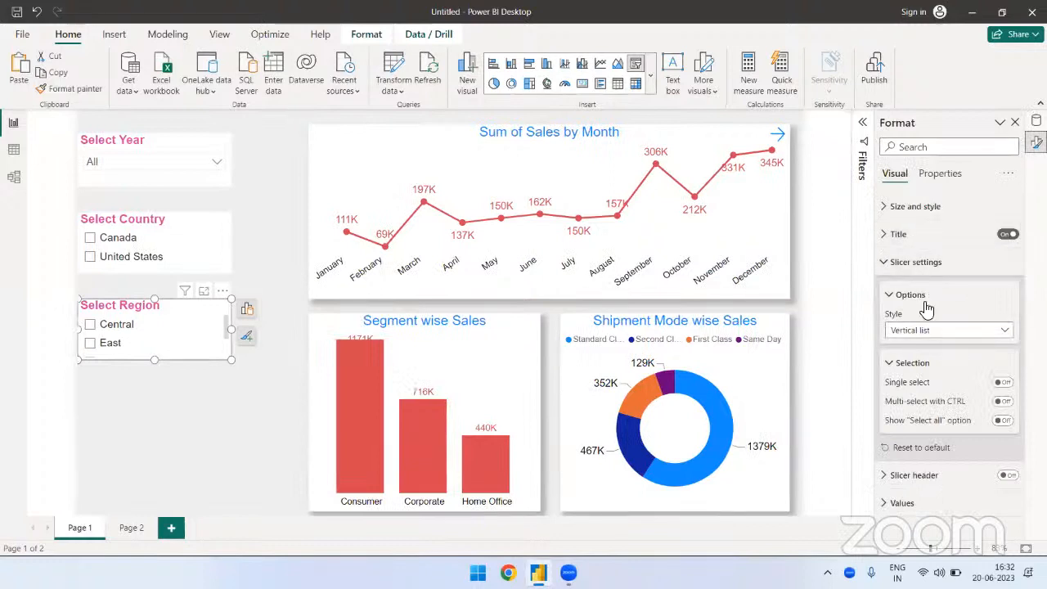
# Step: Set the style of the Select Region and Select Country slicers to Dropdown
pyautogui.click(927, 332)
pyautogui.click(929, 378)
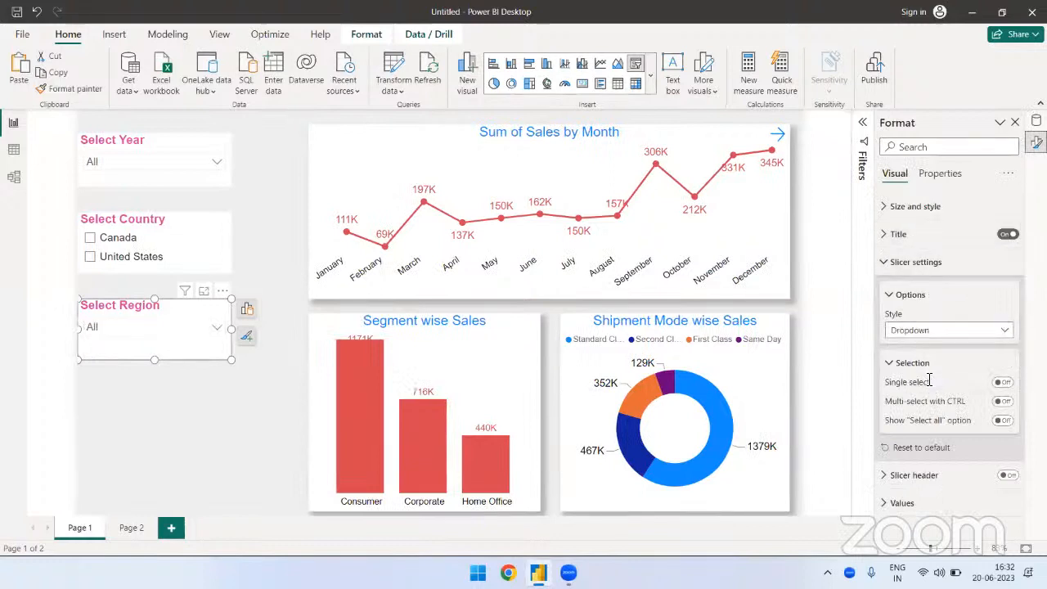
pyautogui.click(193, 238)
pyautogui.click(964, 336)
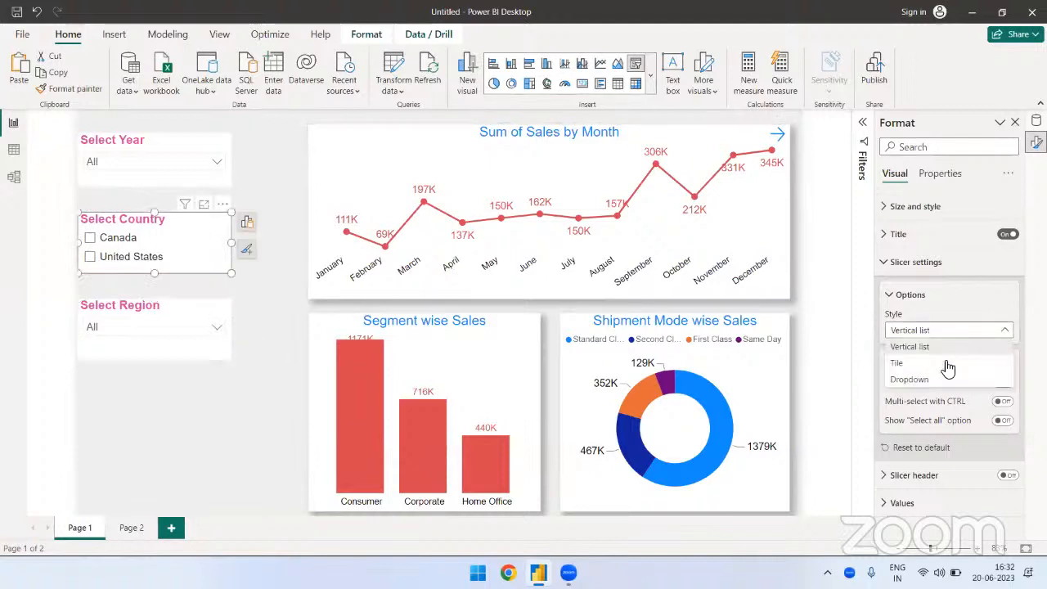
pyautogui.click(932, 381)
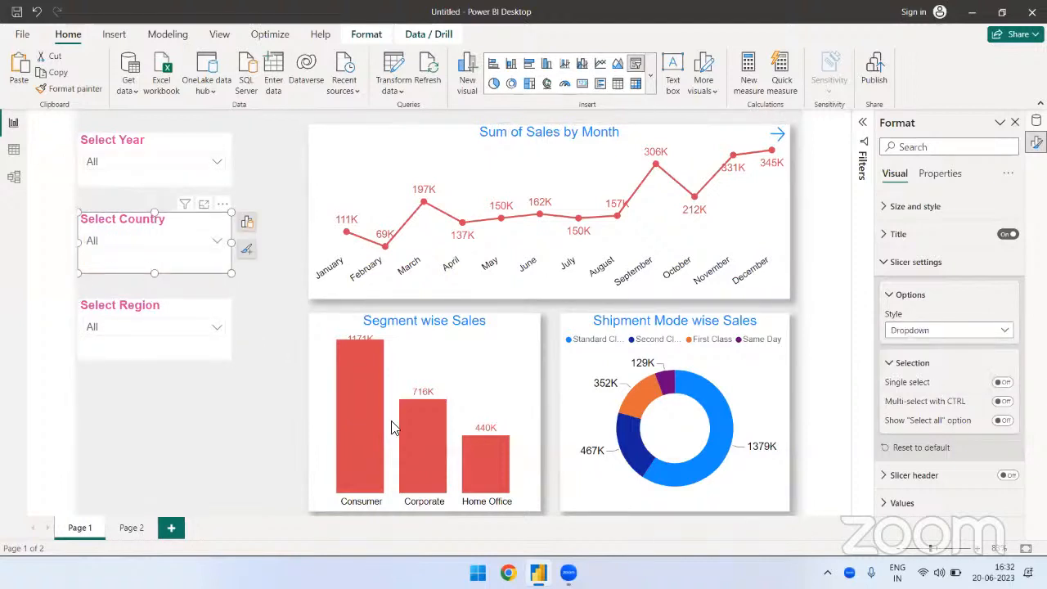
pyautogui.click(197, 432)
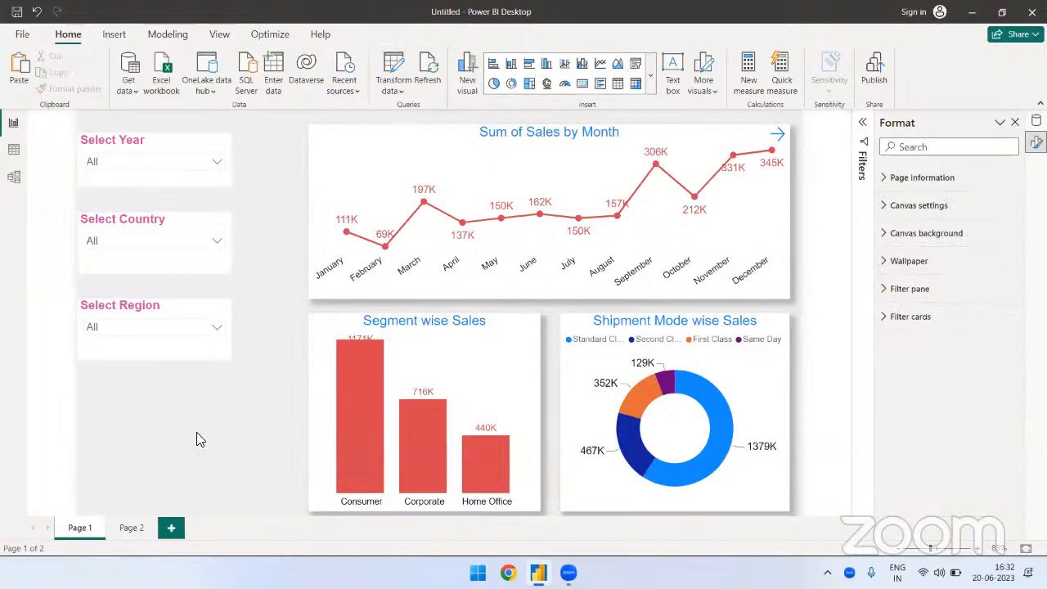
# Step: Check the options listed in the year, country and region slicer dropdowns
pyautogui.click(217, 162)
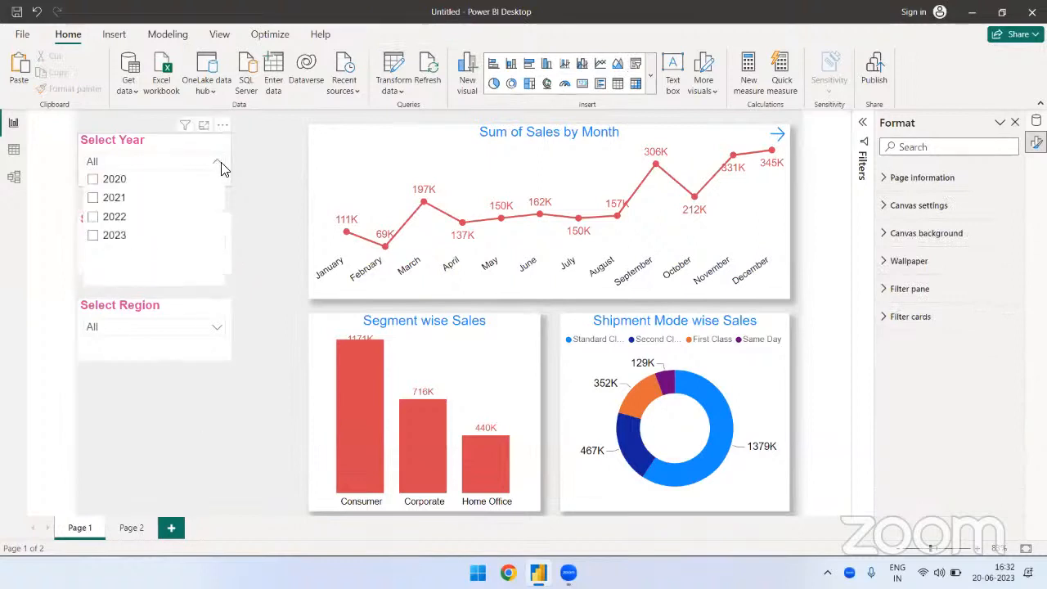
pyautogui.click(212, 242)
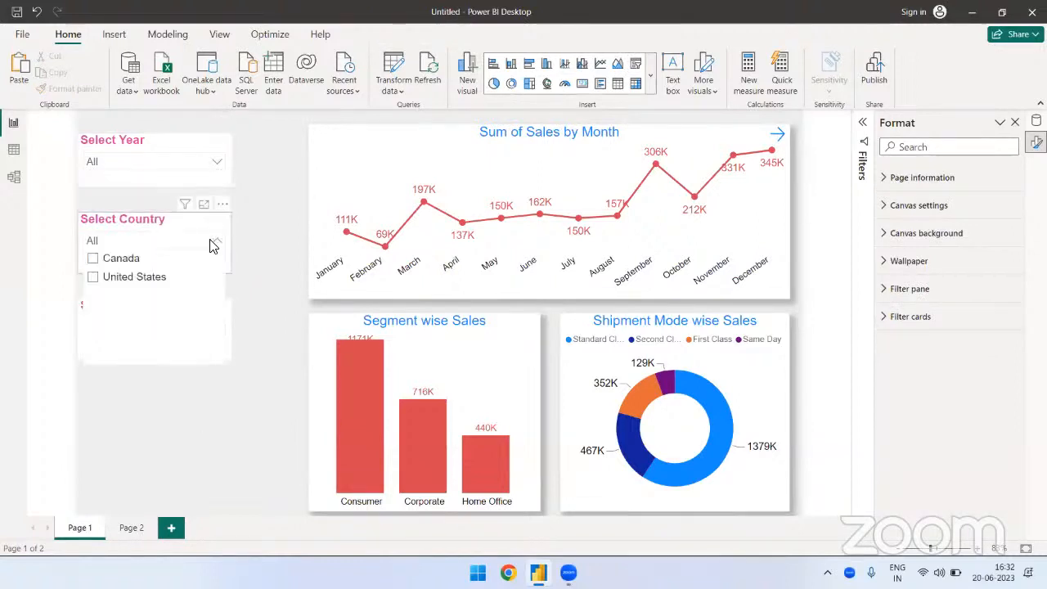
pyautogui.click(208, 326)
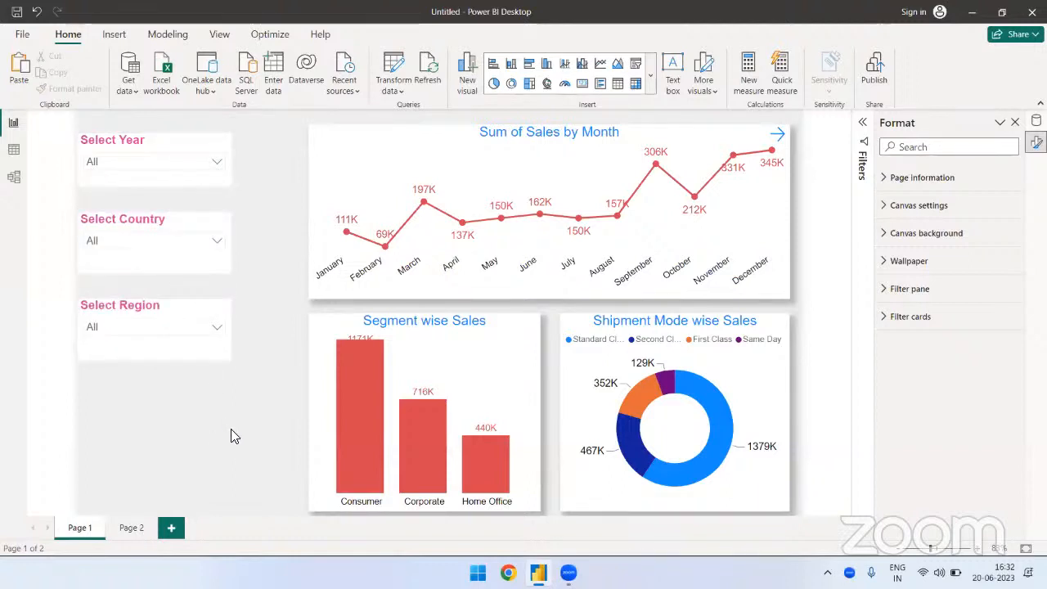
# Step: Try moving all three slicers together over the charts, and undo the move
pyautogui.moveTo(249, 403); pyautogui.dragTo(76, 119)
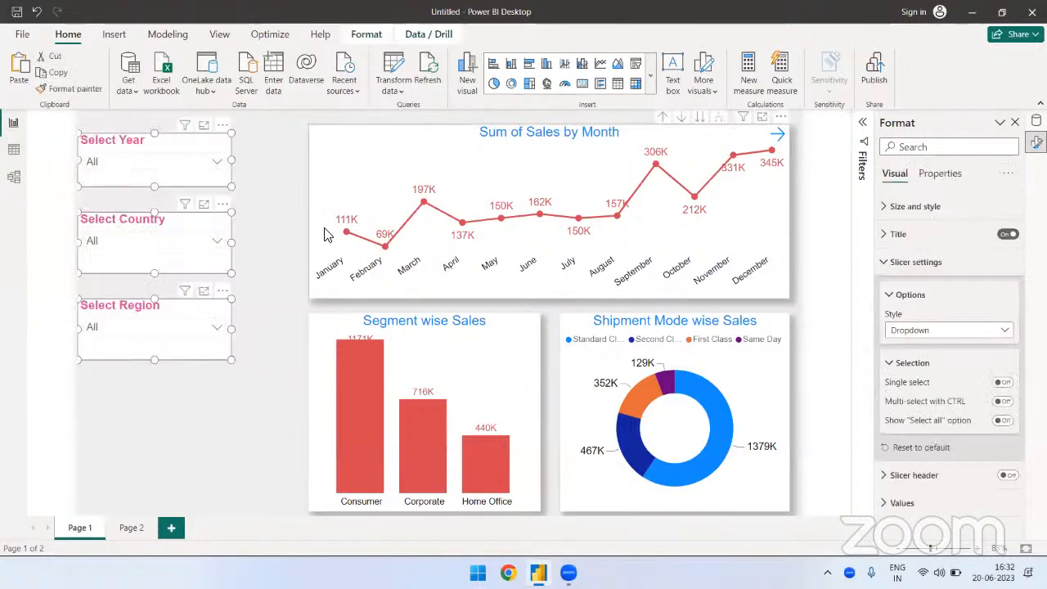
pyautogui.moveTo(229, 129); pyautogui.dragTo(425, 229)
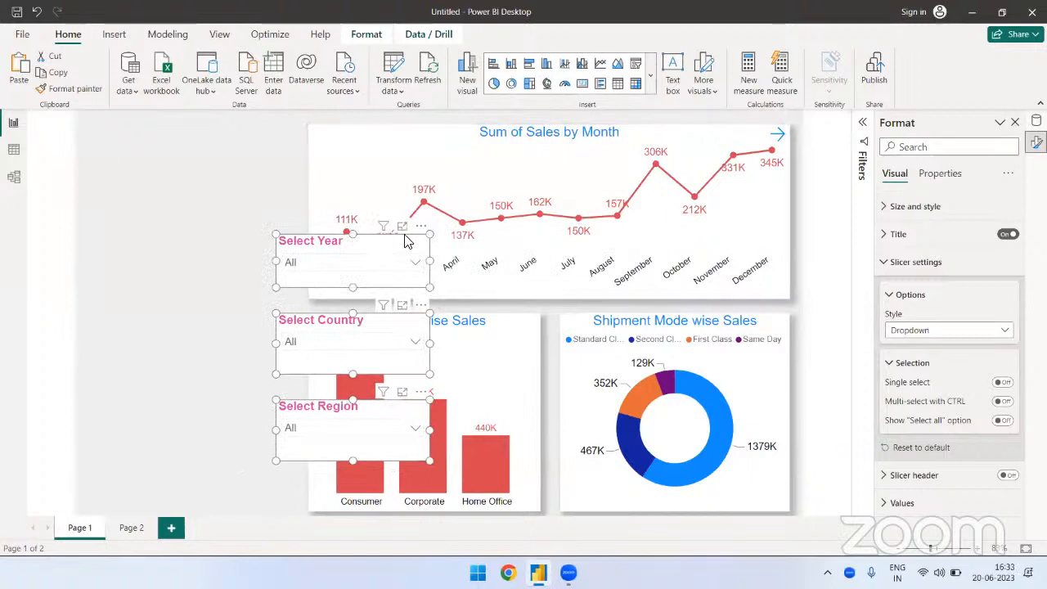
pyautogui.hotkey('ctrl', 'z')
pyautogui.hotkey('ctrl', 'z')
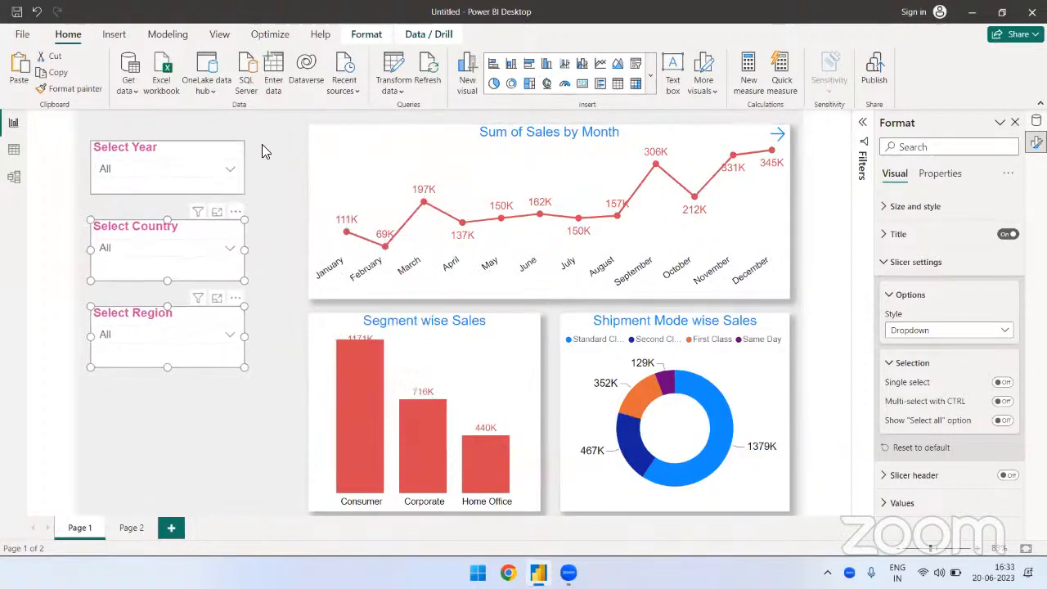
# Step: Undo the last joint move of the three slicers and deselect them
pyautogui.hotkey('ctrl', 'z')
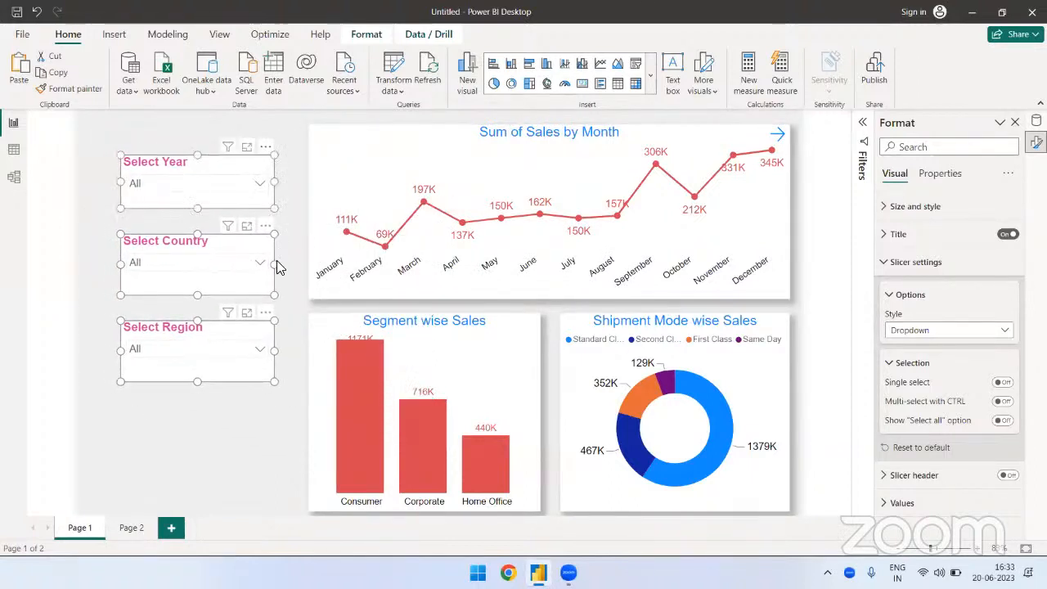
pyautogui.moveTo(274, 263)
pyautogui.mouseDown()
pyautogui.moveTo(262, 264)
pyautogui.moveTo(274, 259)
pyautogui.mouseUp()
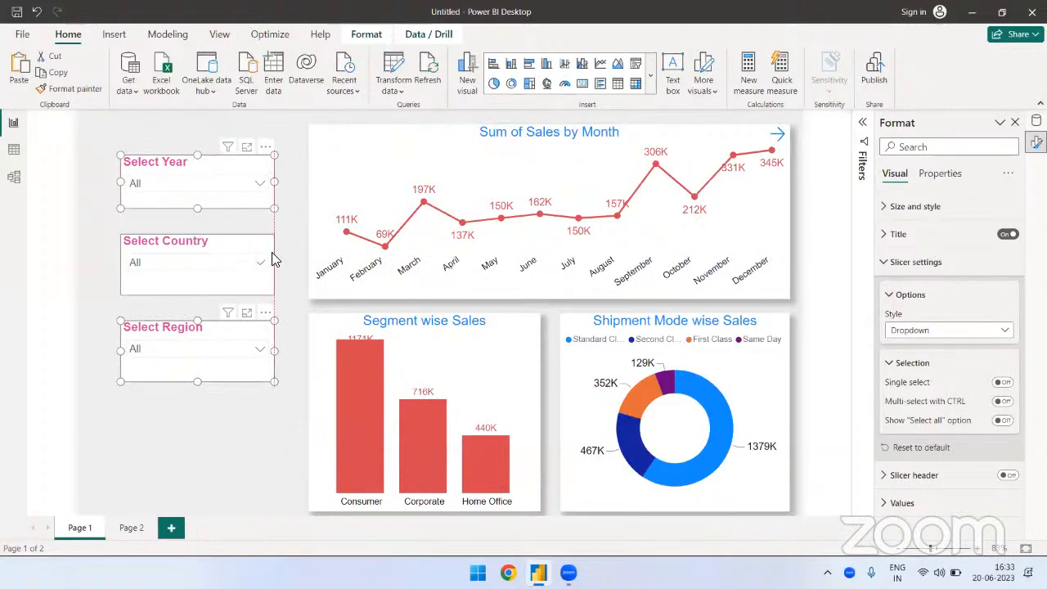
pyautogui.click(228, 432)
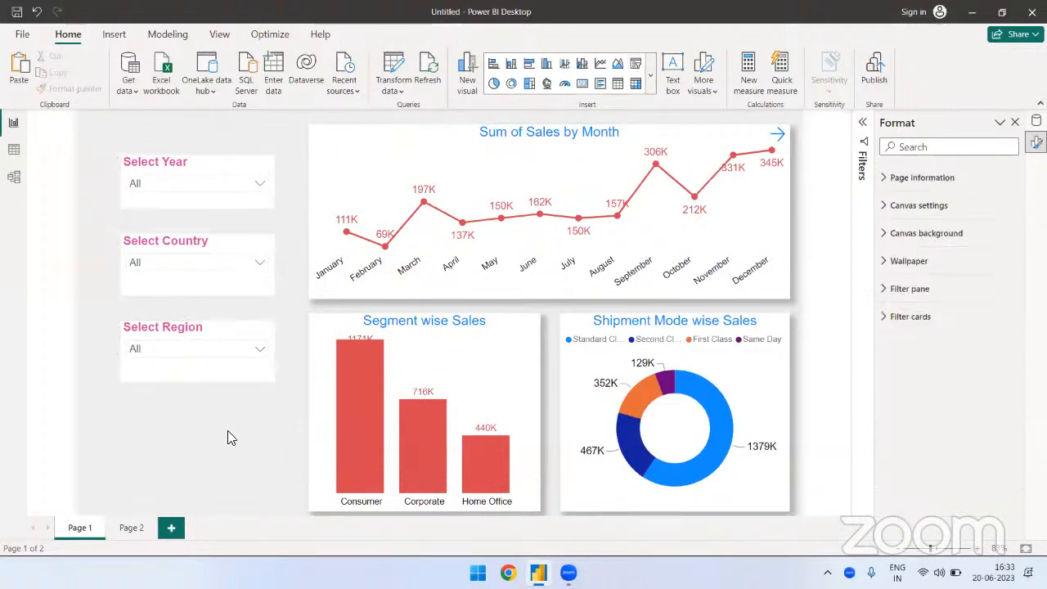
# Step: Move the Select Country and Select Region slicers up so they stack directly beneath the Select Year slicer
pyautogui.moveTo(270, 231); pyautogui.dragTo(265, 208)
pyautogui.moveTo(262, 326); pyautogui.dragTo(263, 276)
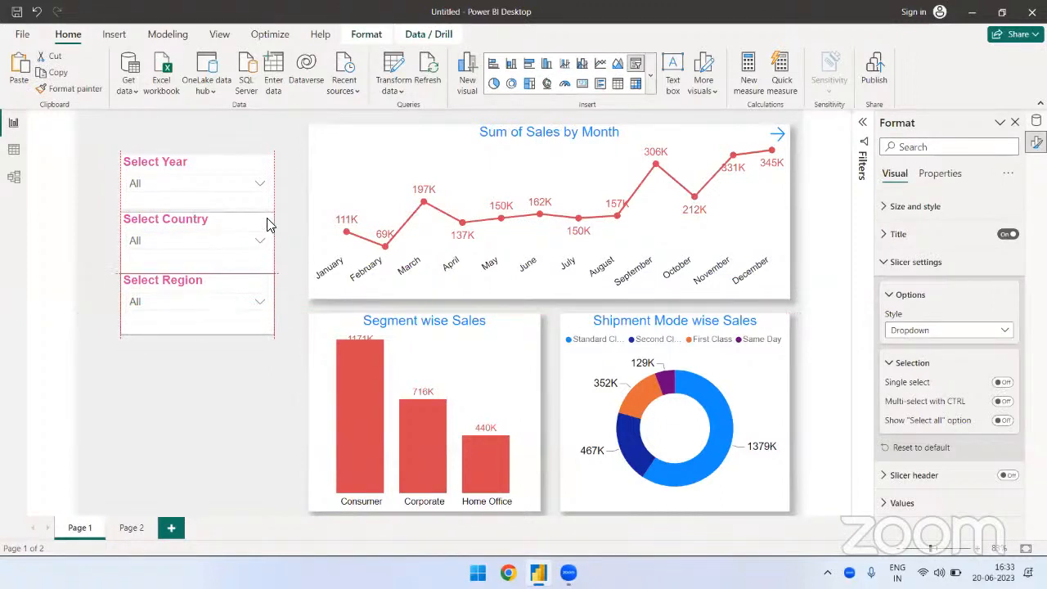
pyautogui.click(304, 245)
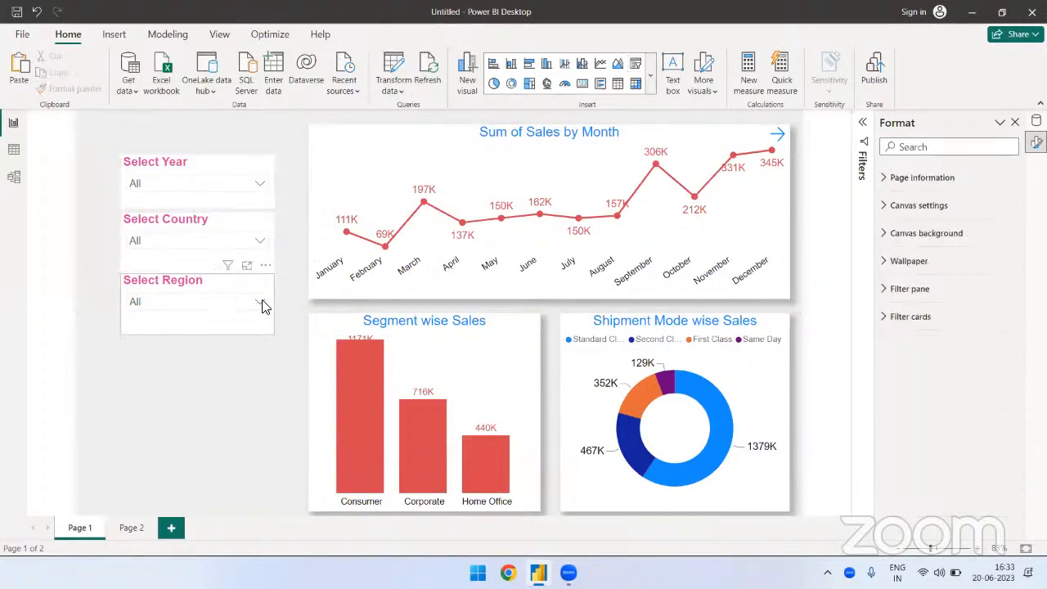
pyautogui.click(253, 239)
pyautogui.moveTo(268, 212); pyautogui.dragTo(263, 207)
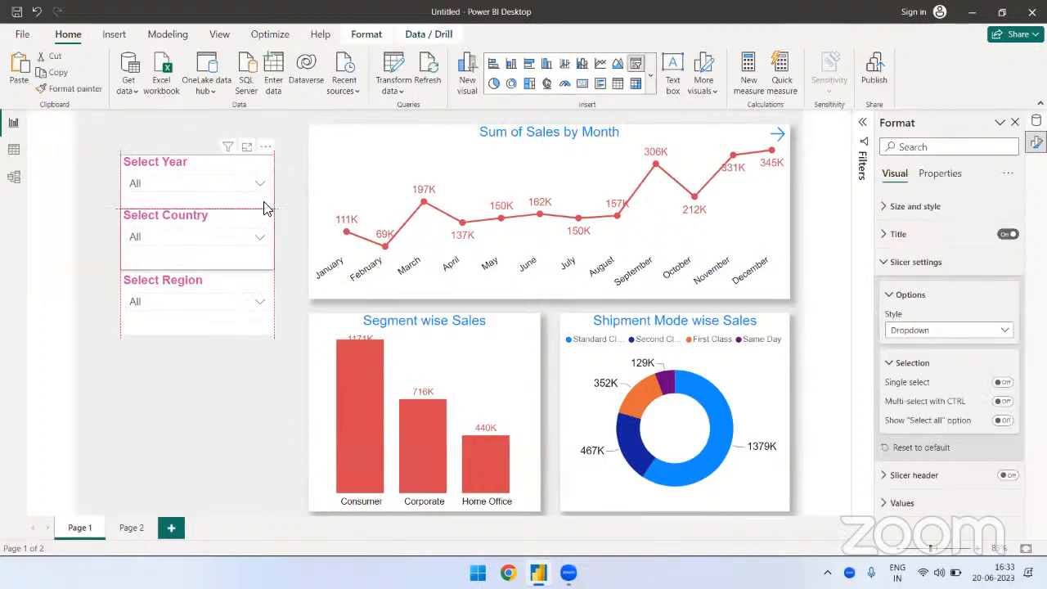
pyautogui.click(250, 293)
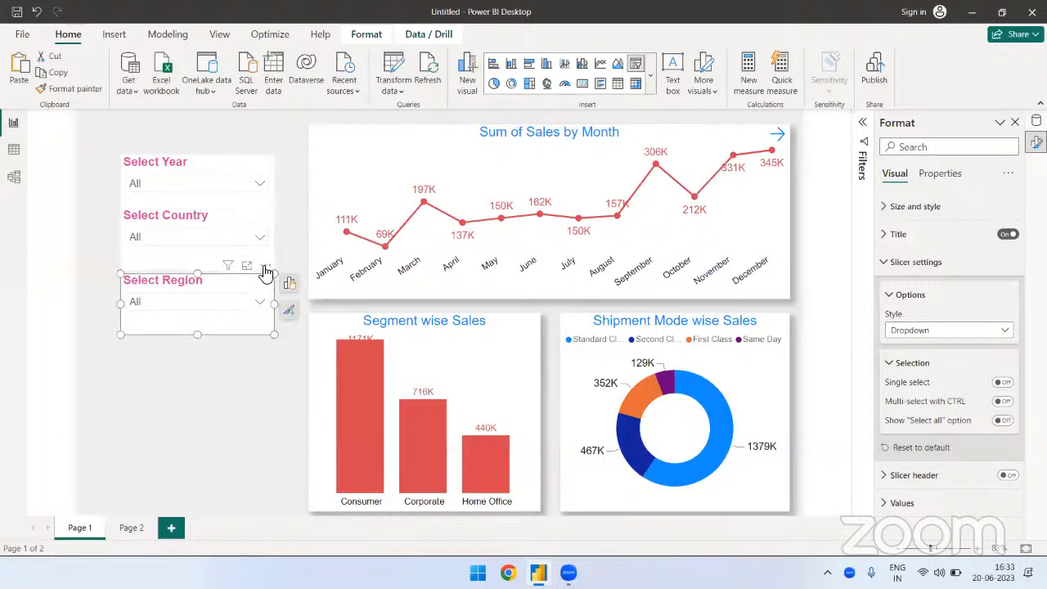
pyautogui.moveTo(267, 272); pyautogui.dragTo(257, 264)
pyautogui.click(211, 399)
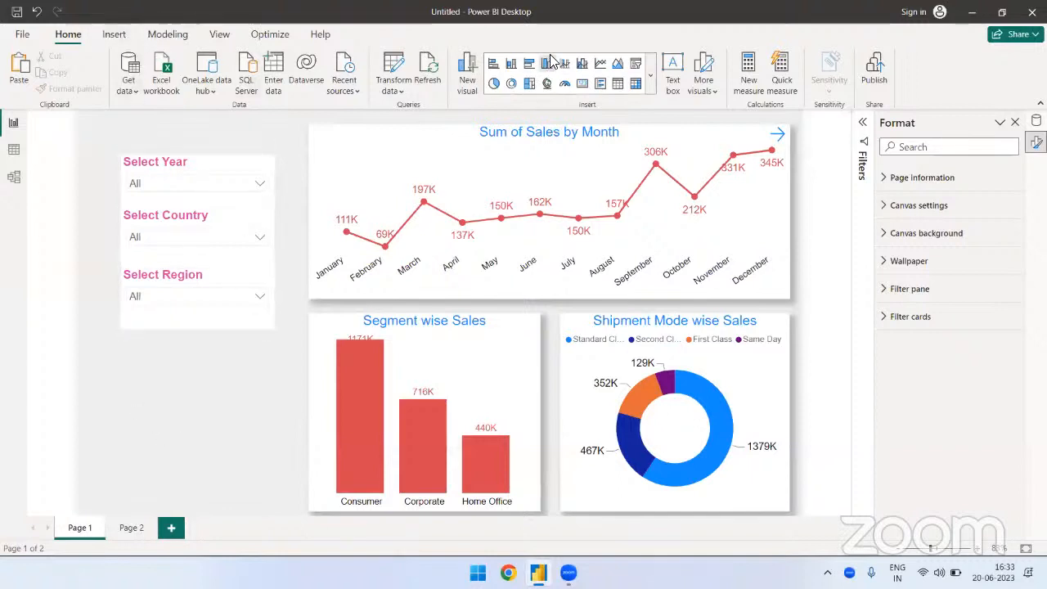
# Step: Insert a rectangle shape, move it over the three slicers, and enlarge it to cover them all
pyautogui.click(122, 35)
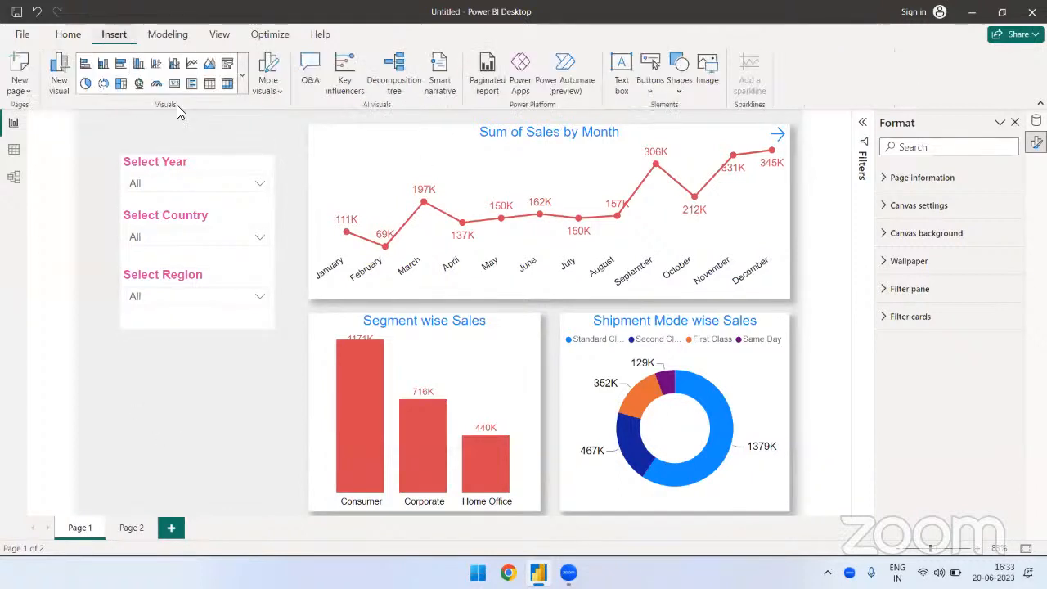
pyautogui.click(677, 85)
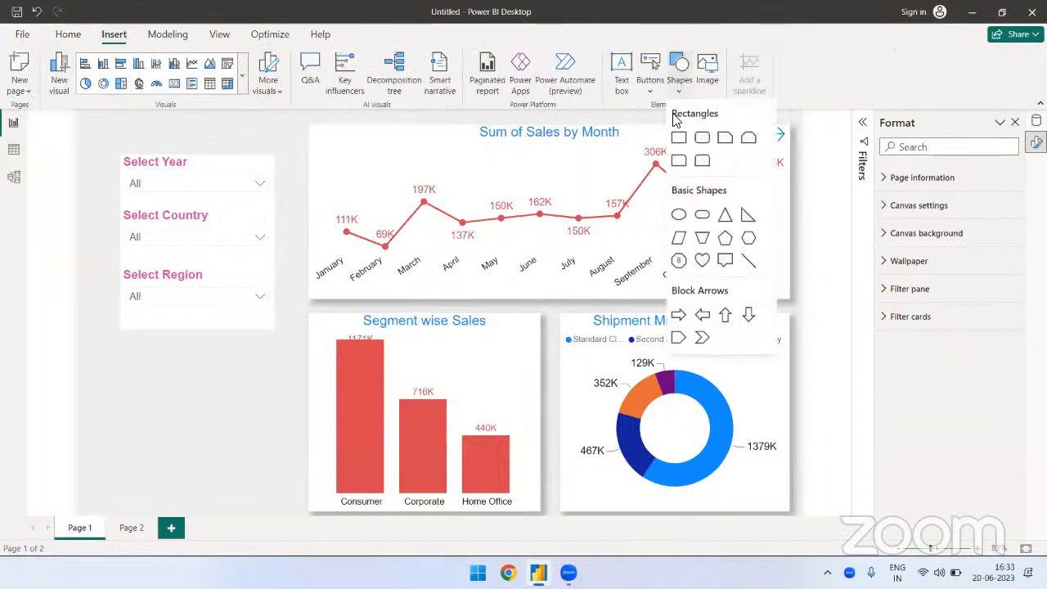
pyautogui.click(678, 140)
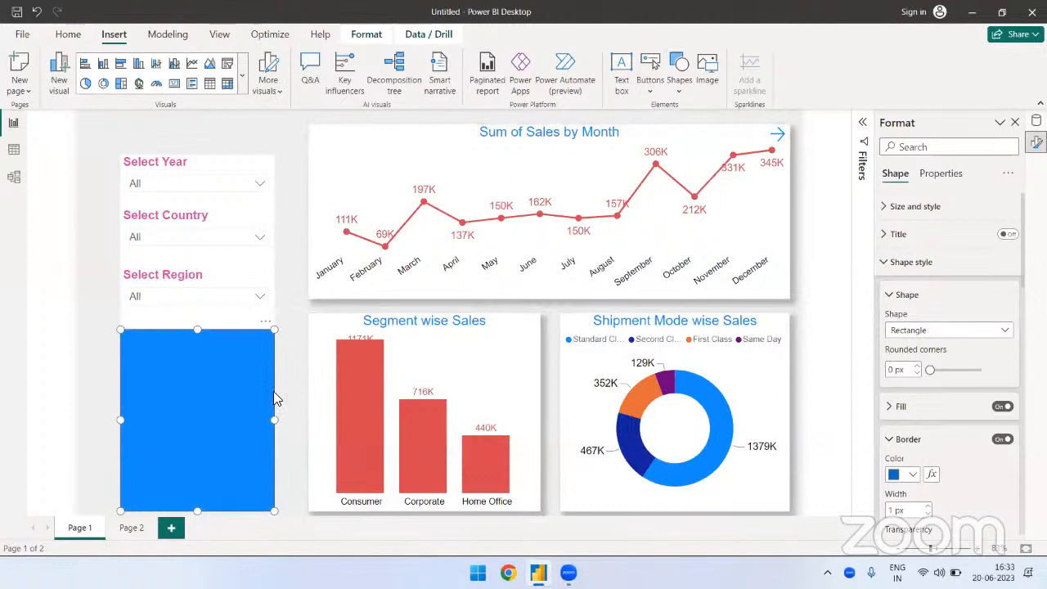
pyautogui.moveTo(269, 327); pyautogui.dragTo(270, 161)
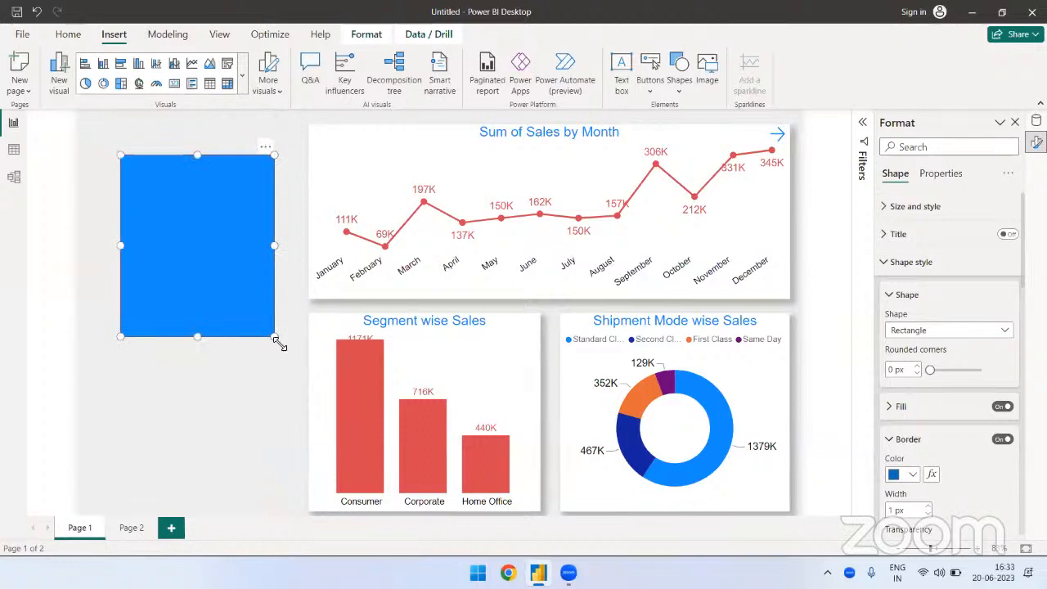
pyautogui.moveTo(276, 342); pyautogui.dragTo(284, 403)
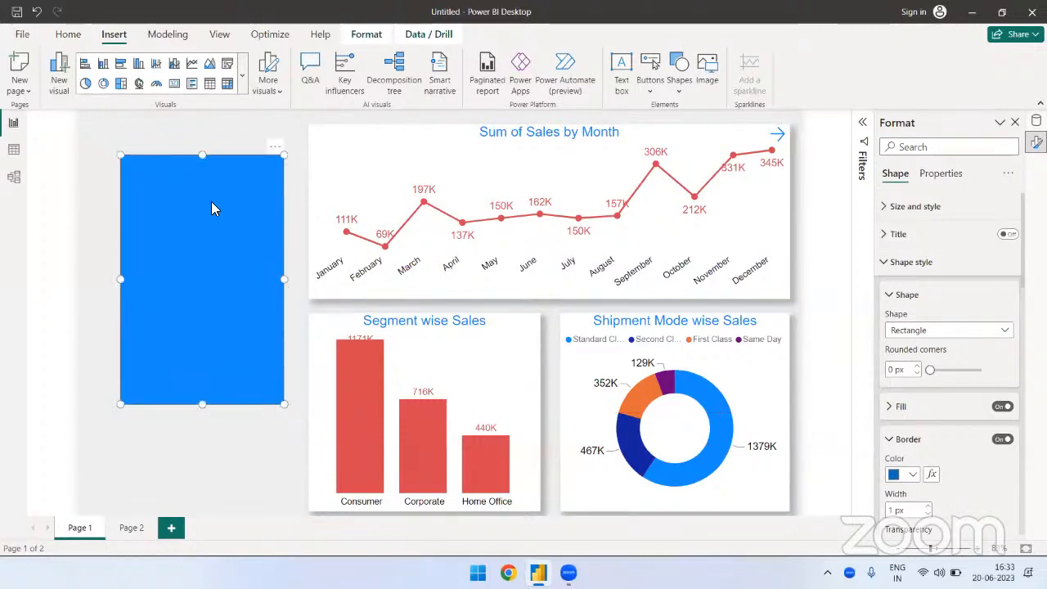
pyautogui.moveTo(202, 155)
pyautogui.mouseDown()
pyautogui.moveTo(203, 145)
pyautogui.moveTo(201, 154)
pyautogui.mouseUp()
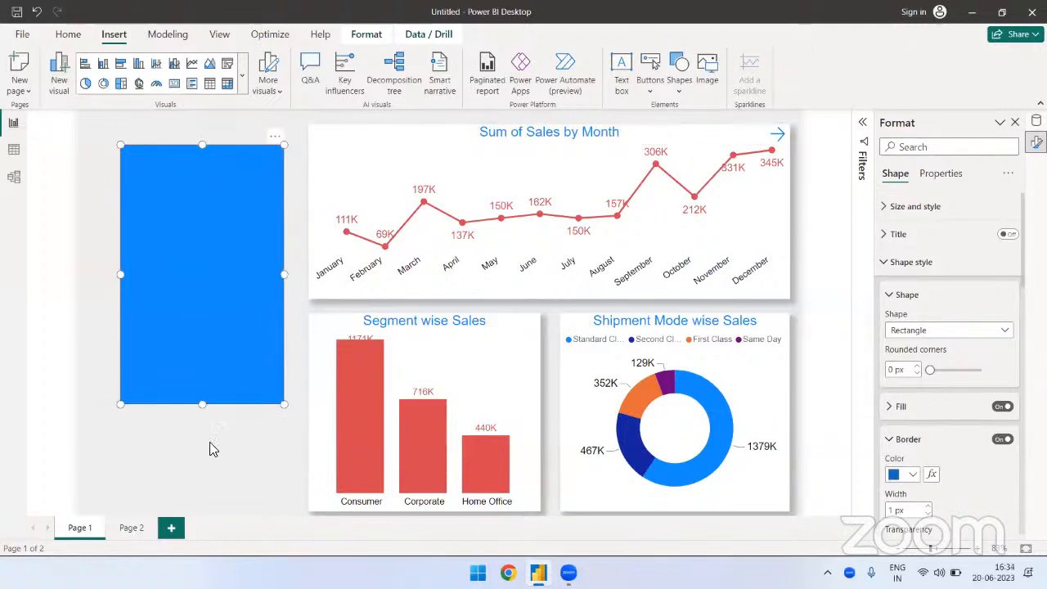
# Step: Try to put the blue rectangle behind the slicers by sending it backward
pyautogui.rightClick(177, 242)
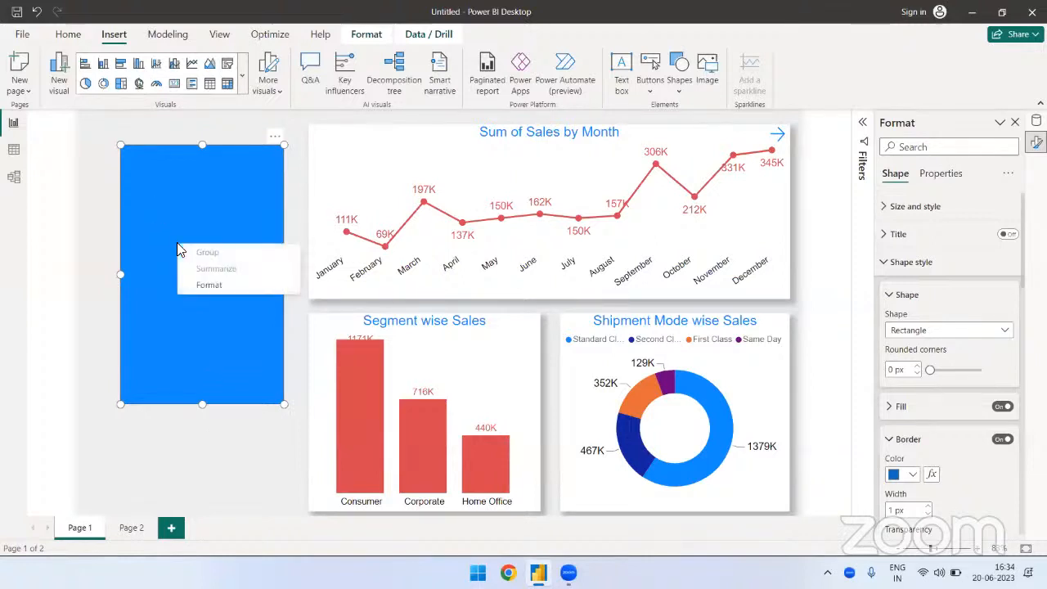
pyautogui.press('Escape')
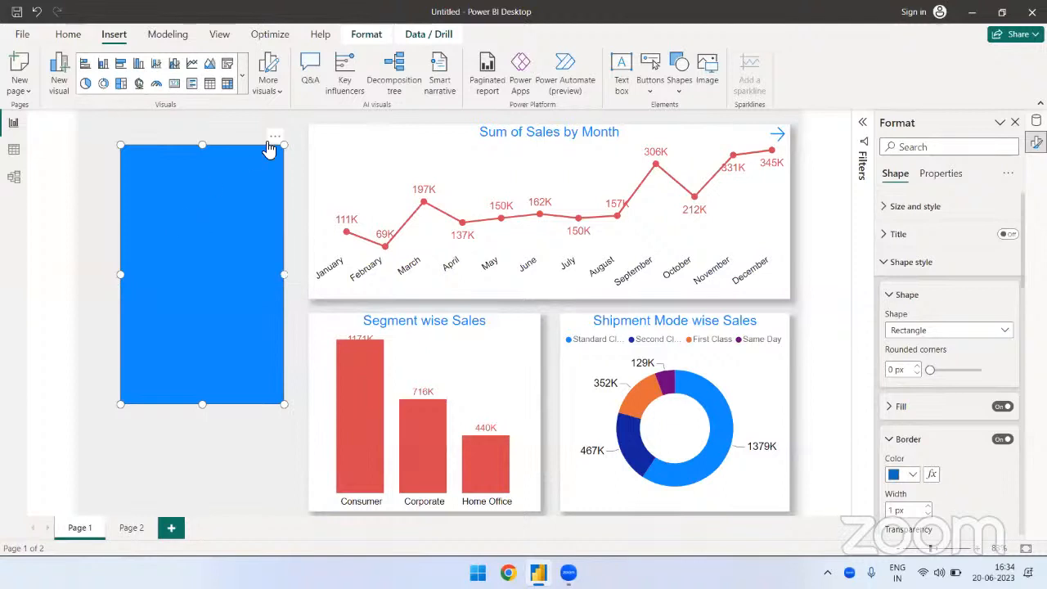
pyautogui.click(366, 34)
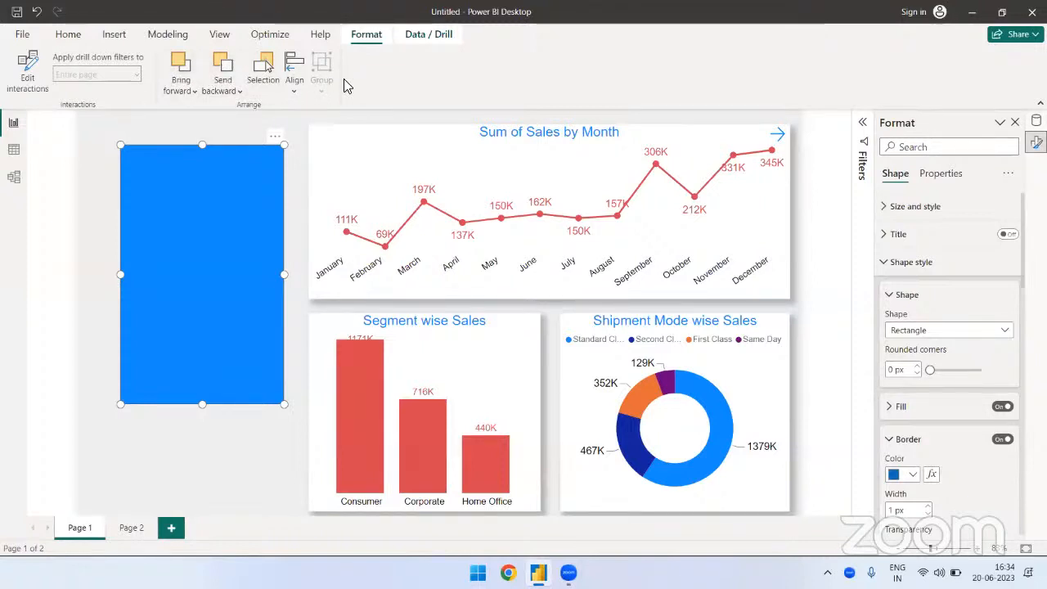
pyautogui.click(222, 64)
pyautogui.click(202, 179)
pyautogui.click(234, 434)
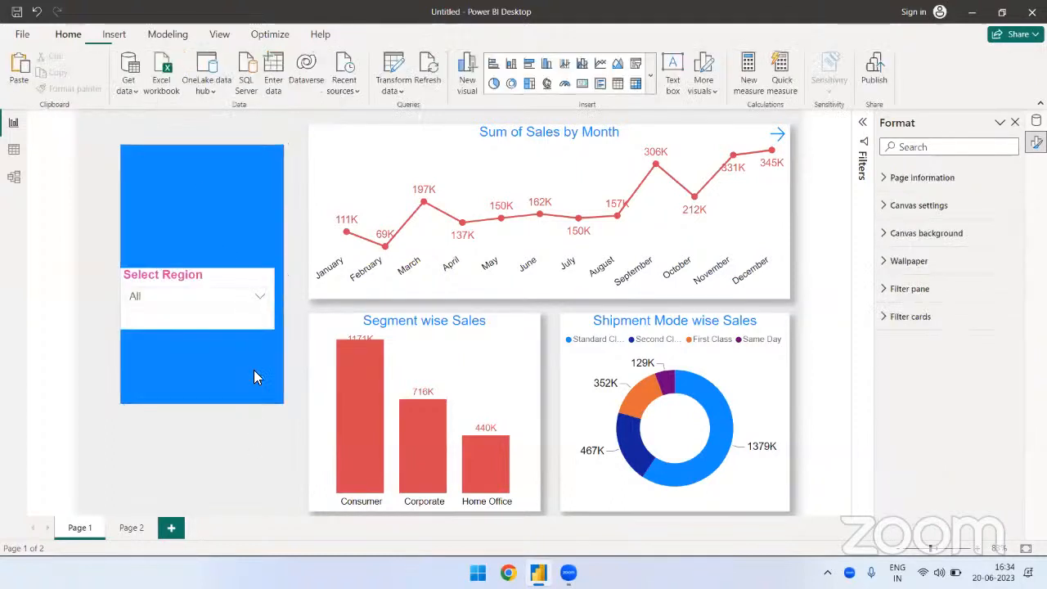
pyautogui.click(272, 391)
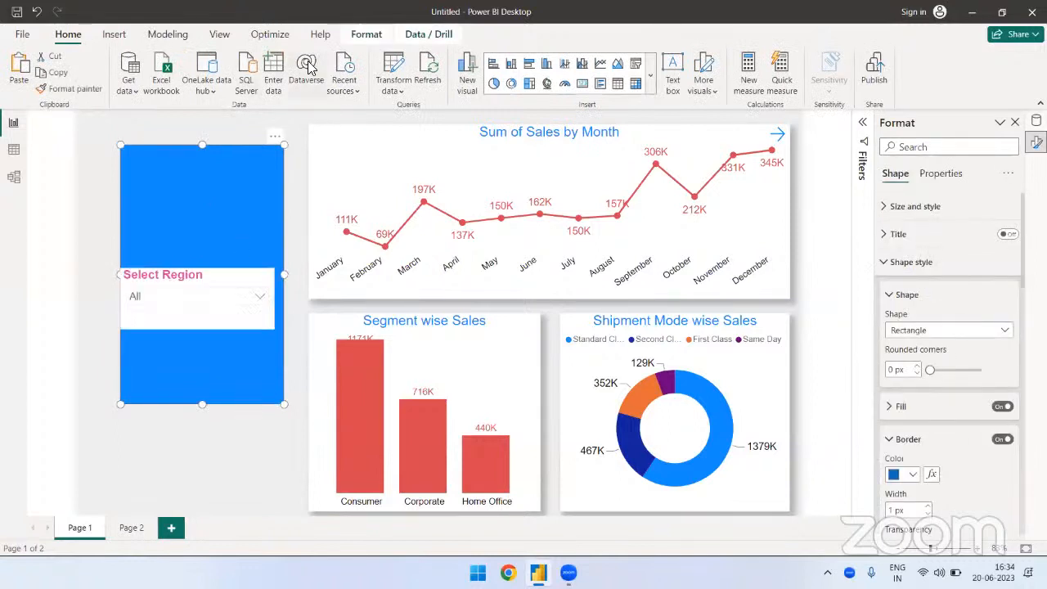
pyautogui.click(366, 35)
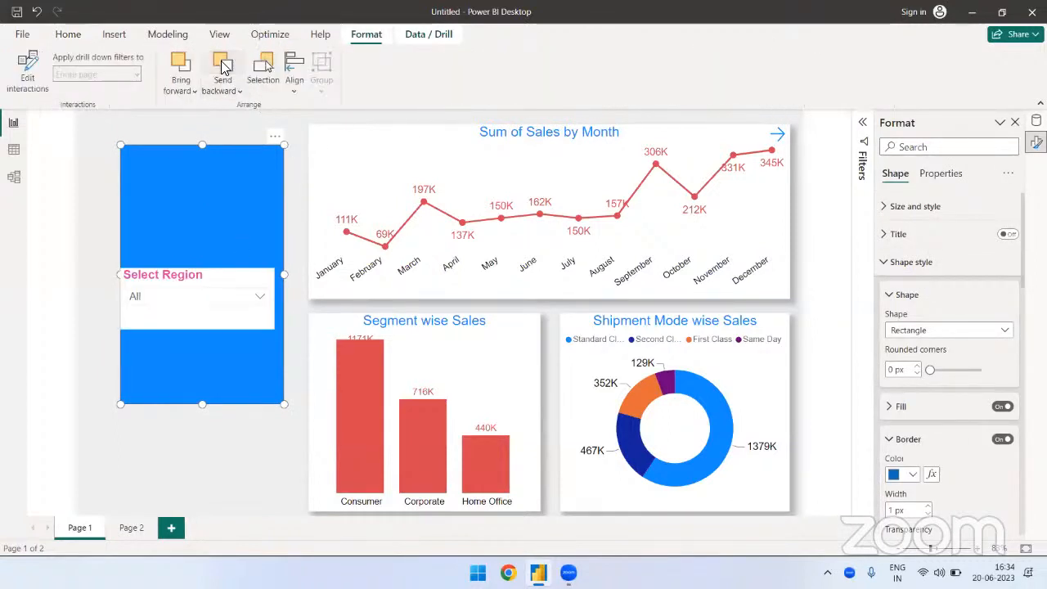
pyautogui.click(210, 189)
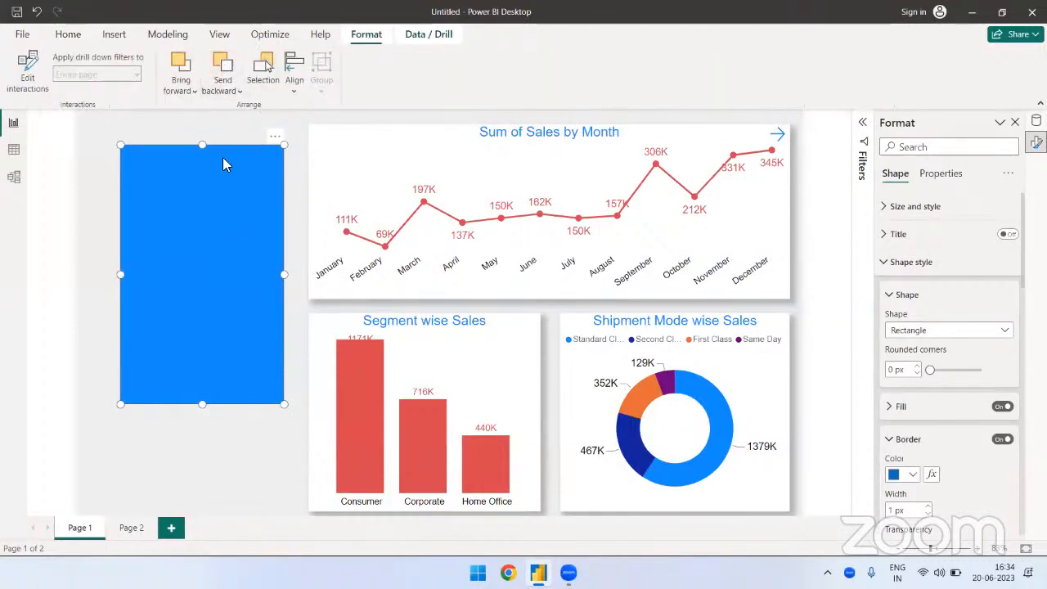
pyautogui.click(299, 219)
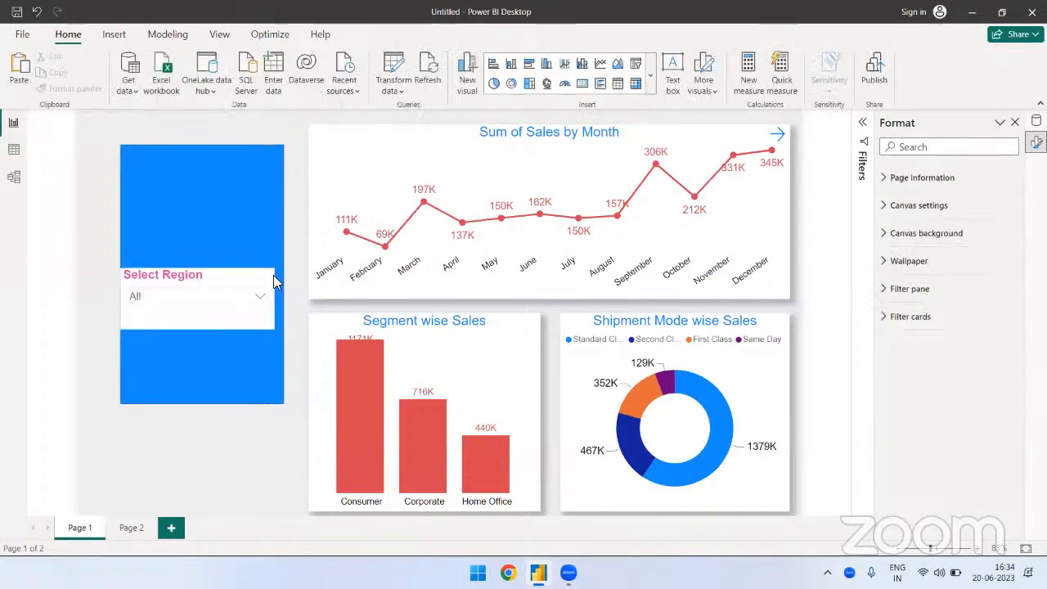
# Step: Send the blue rectangle to the back, behind all three slicers
pyautogui.click(243, 275)
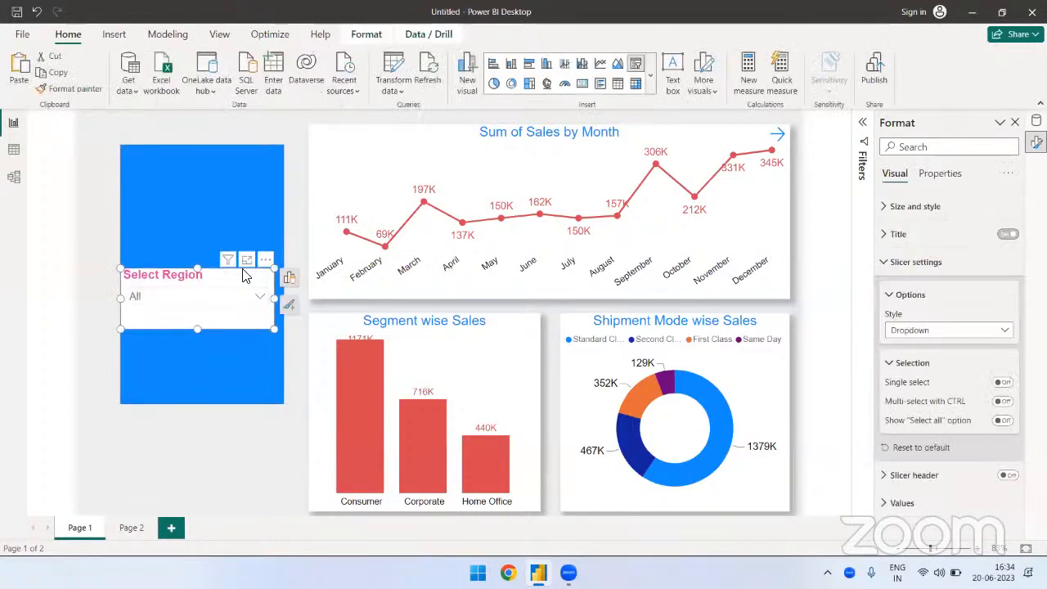
pyautogui.click(213, 227)
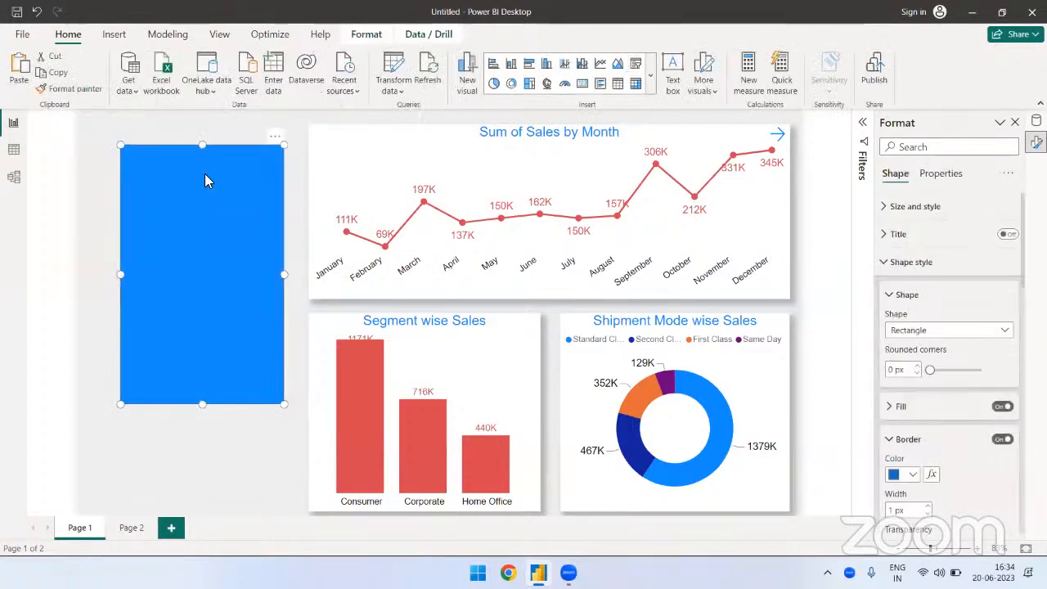
pyautogui.click(367, 33)
pyautogui.click(232, 93)
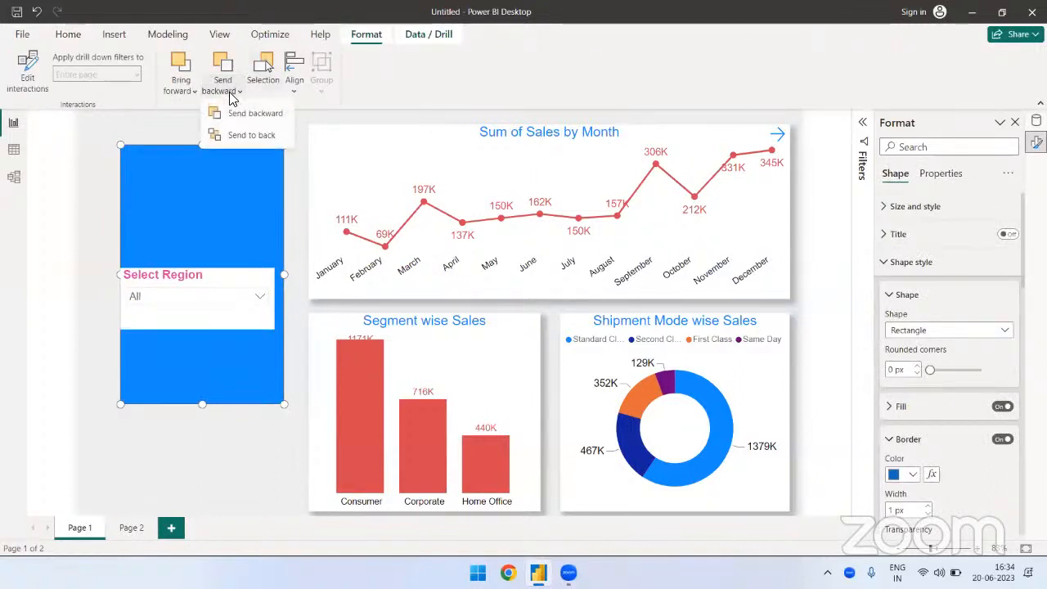
pyautogui.click(247, 136)
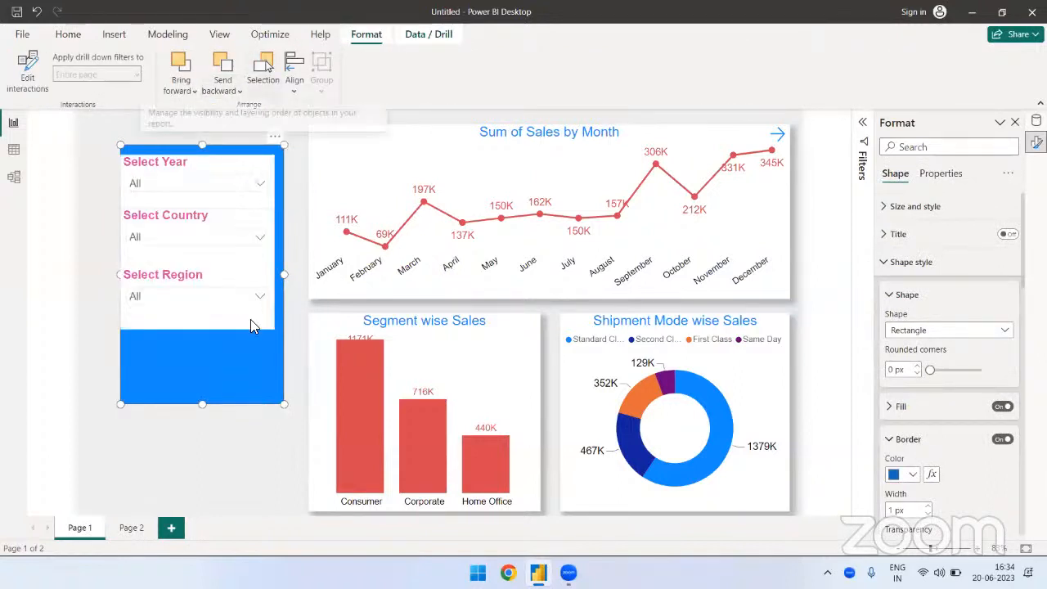
pyautogui.click(83, 482)
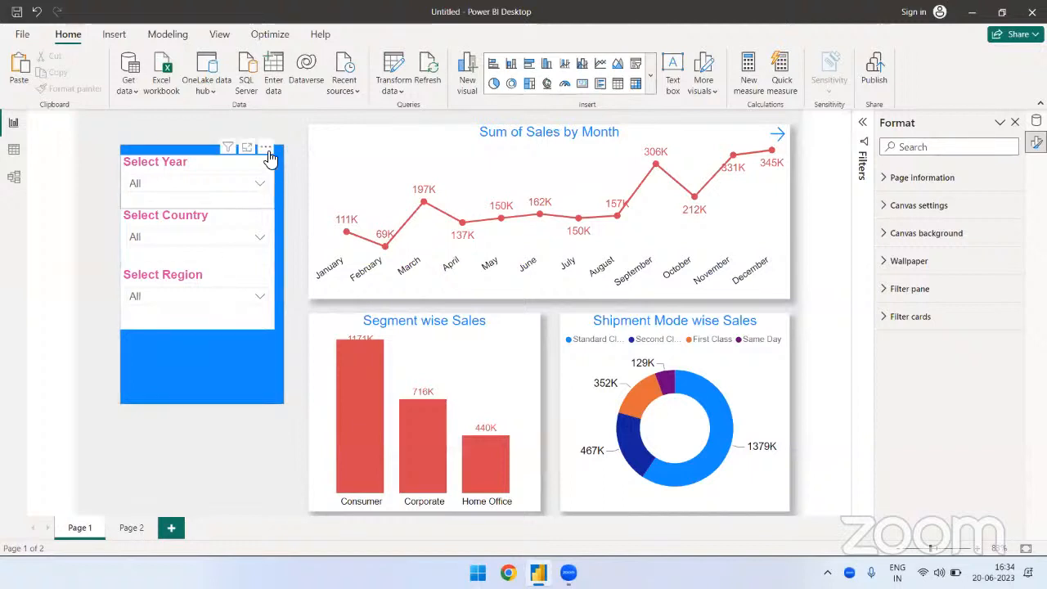
# Step: Group the year, country and region slicers and move the group slightly down on the blue rectangle
pyautogui.click(268, 153)
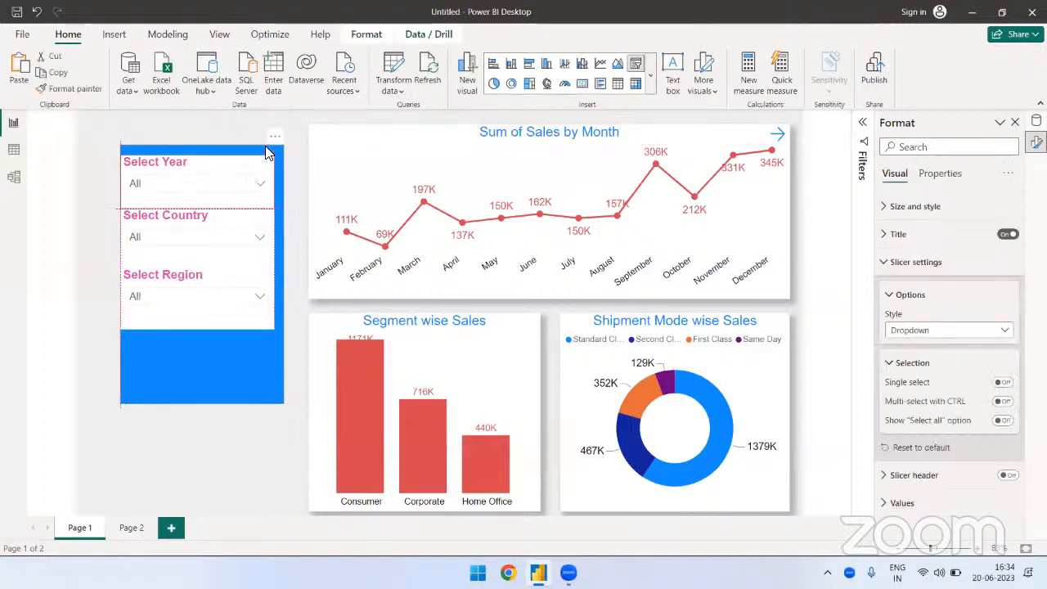
pyautogui.click(226, 320)
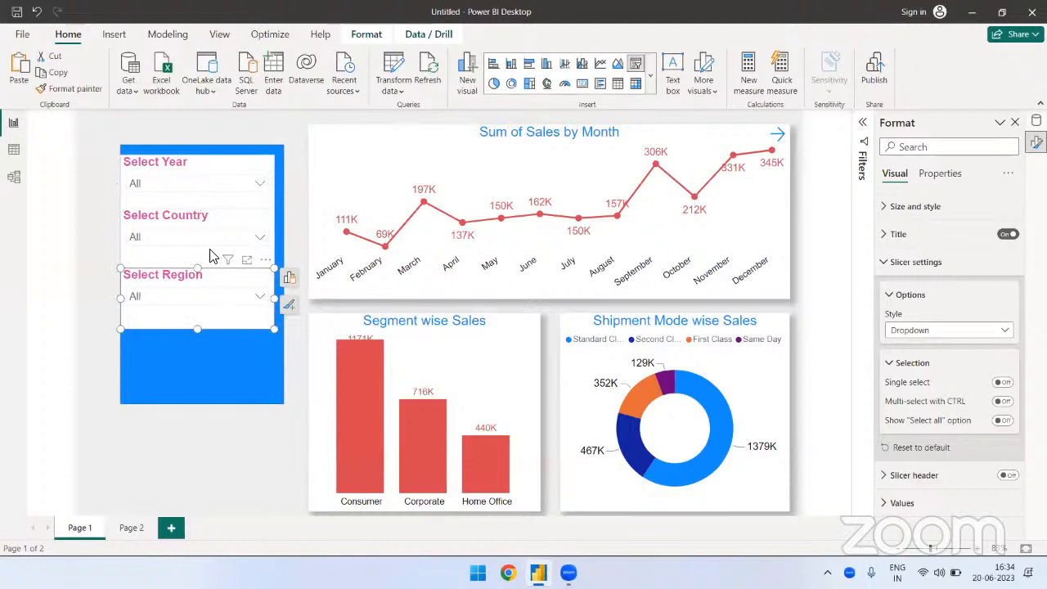
pyautogui.keyDown('ctrl'); pyautogui.click(226, 221); pyautogui.keyUp('ctrl')
pyautogui.keyDown('ctrl'); pyautogui.click(226, 169); pyautogui.keyUp('ctrl')
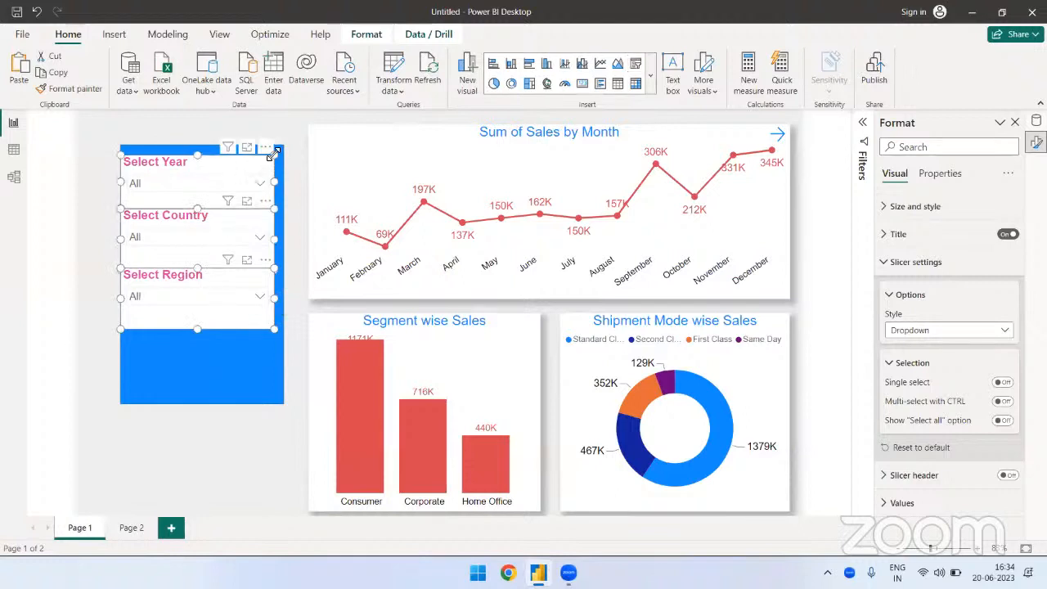
pyautogui.rightClick(263, 171)
pyautogui.moveTo(327, 193)
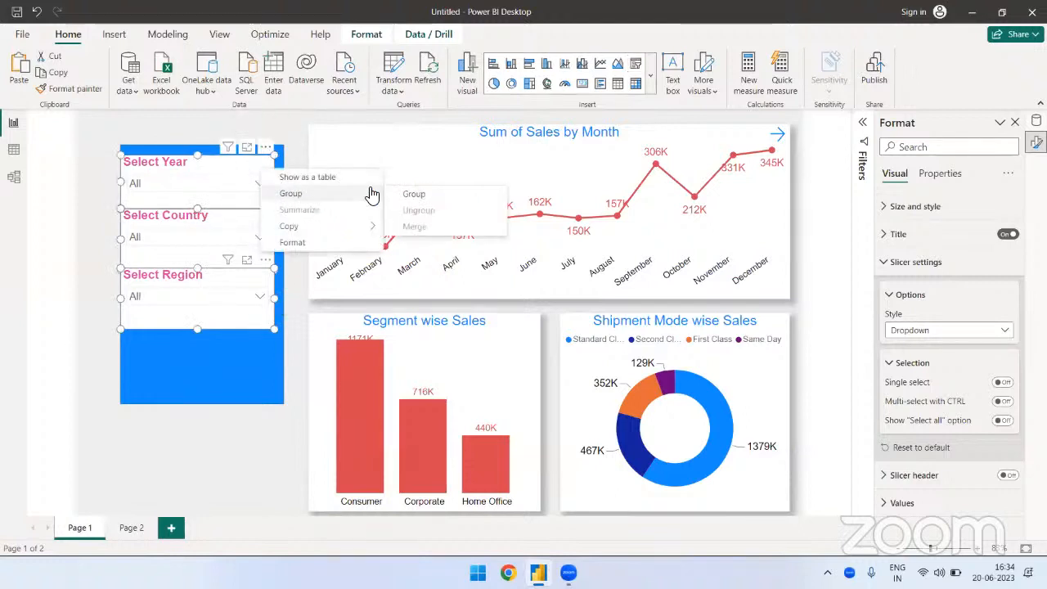
pyautogui.click(414, 194)
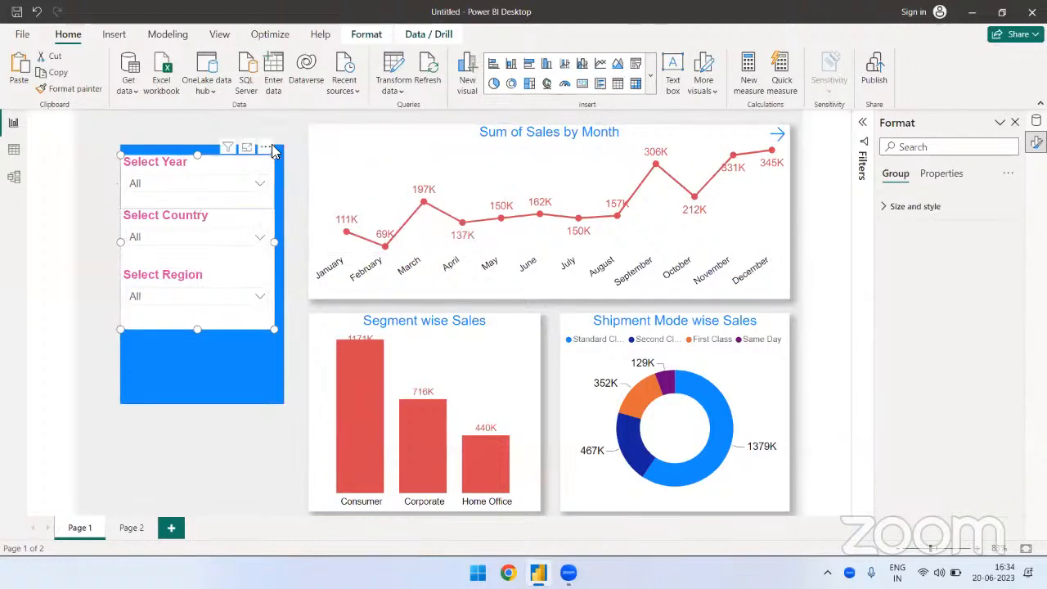
pyautogui.moveTo(278, 163); pyautogui.dragTo(274, 166)
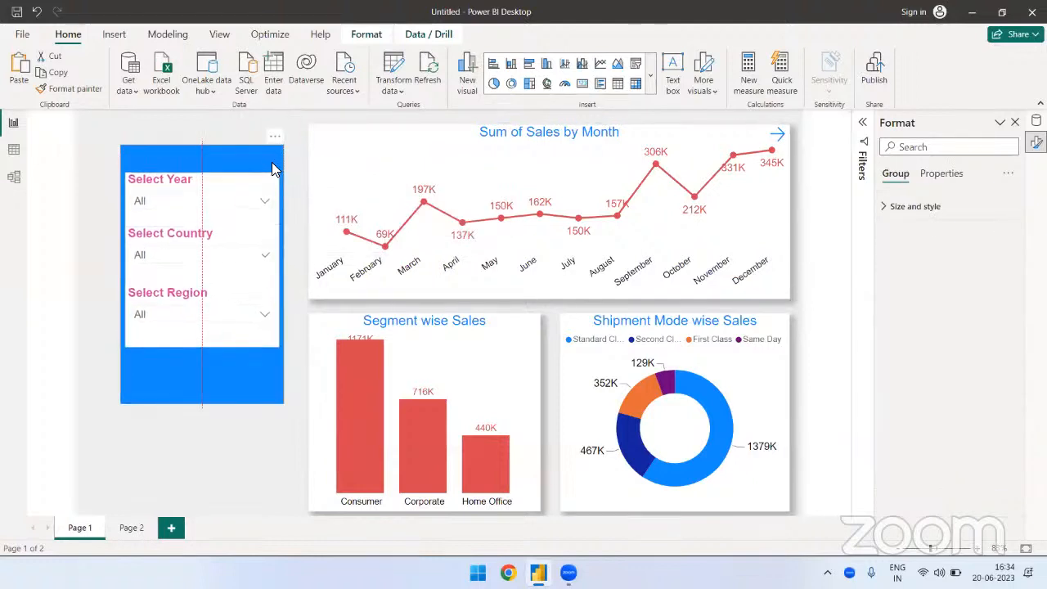
pyautogui.moveTo(272, 163); pyautogui.dragTo(270, 163)
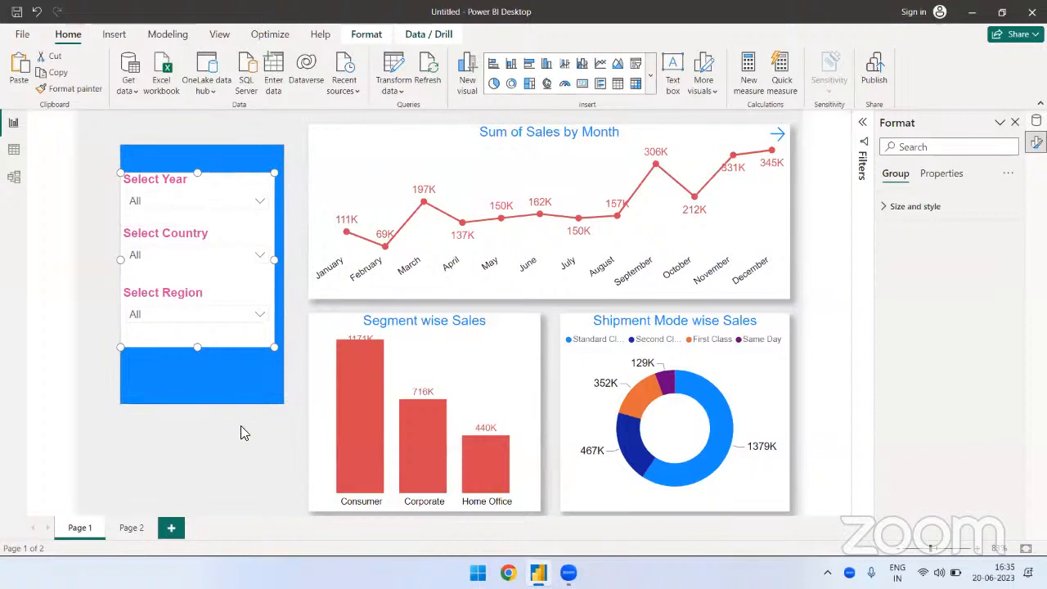
# Step: Turn off the background of the year, country and region slicers
pyautogui.click(933, 210)
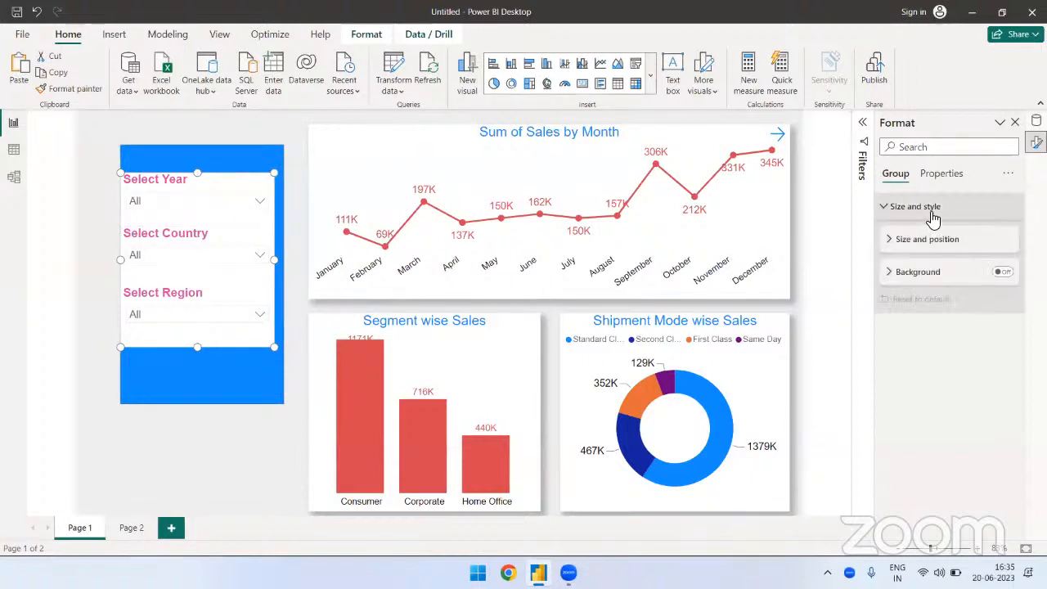
pyautogui.click(207, 188)
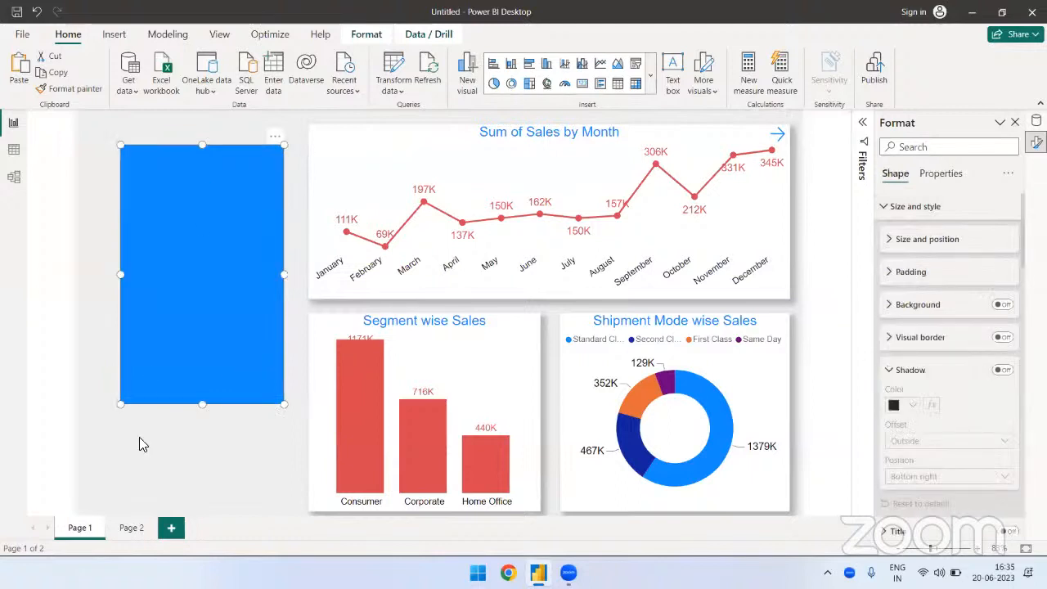
pyautogui.click(139, 444)
pyautogui.click(229, 198)
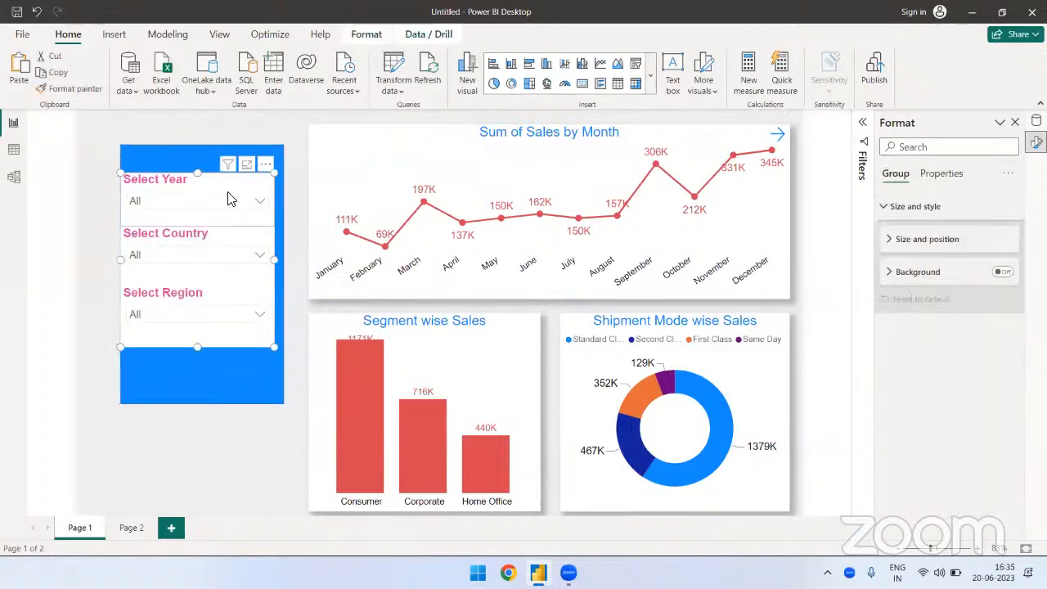
pyautogui.click(1002, 304)
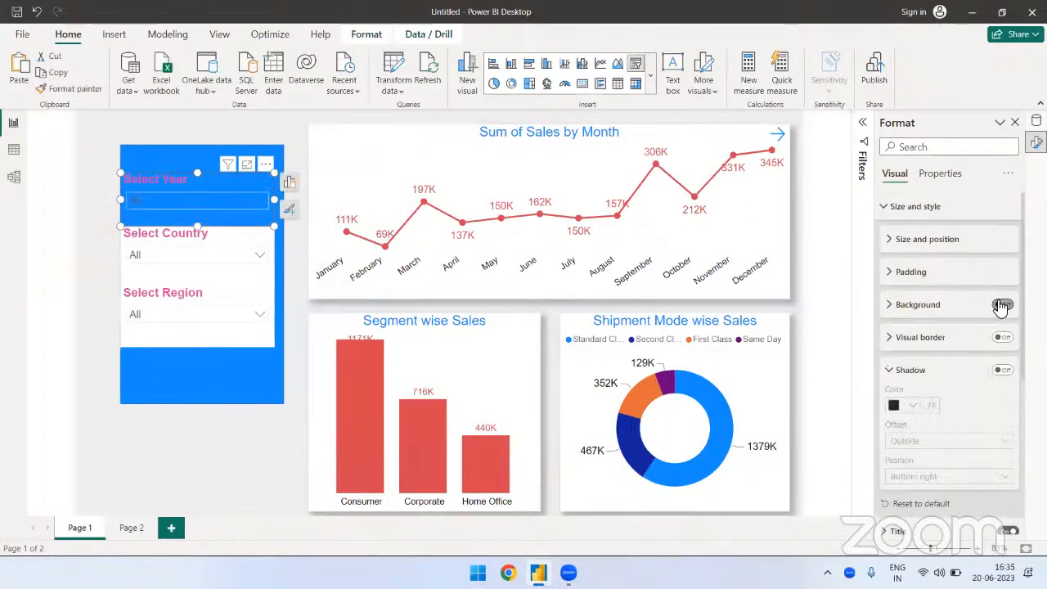
pyautogui.click(237, 244)
pyautogui.click(1001, 304)
pyautogui.click(215, 340)
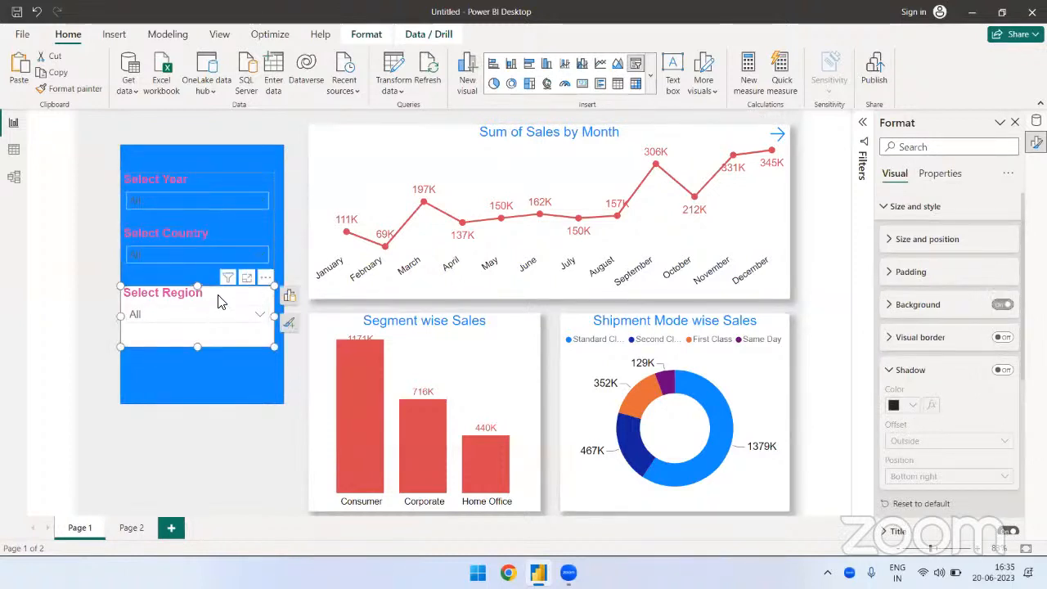
pyautogui.click(1002, 304)
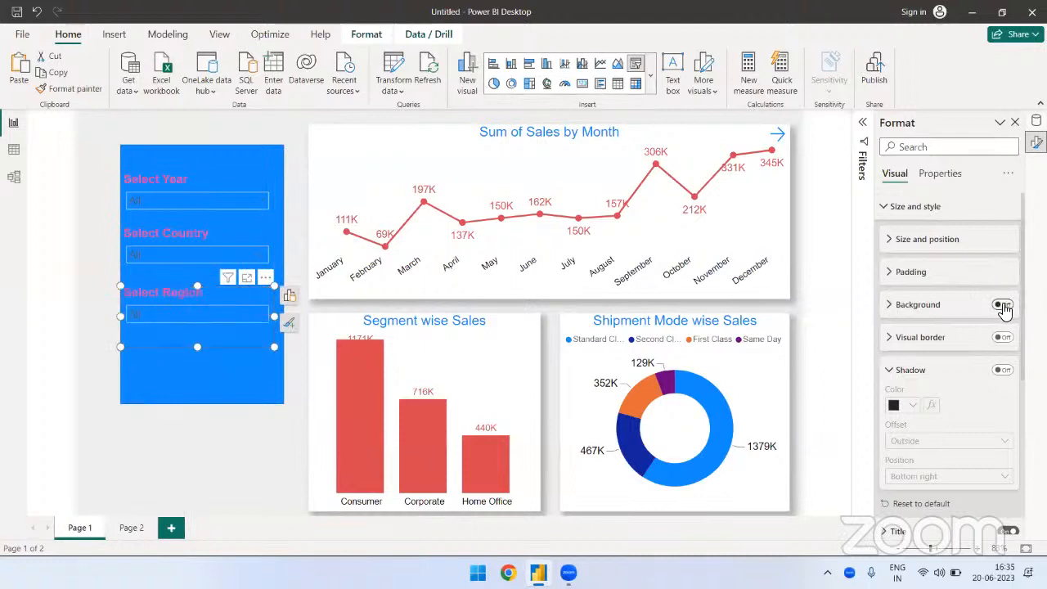
# Step: Set the fill transparency of the blue rectangle behind the slicers to 85%
pyautogui.click(215, 386)
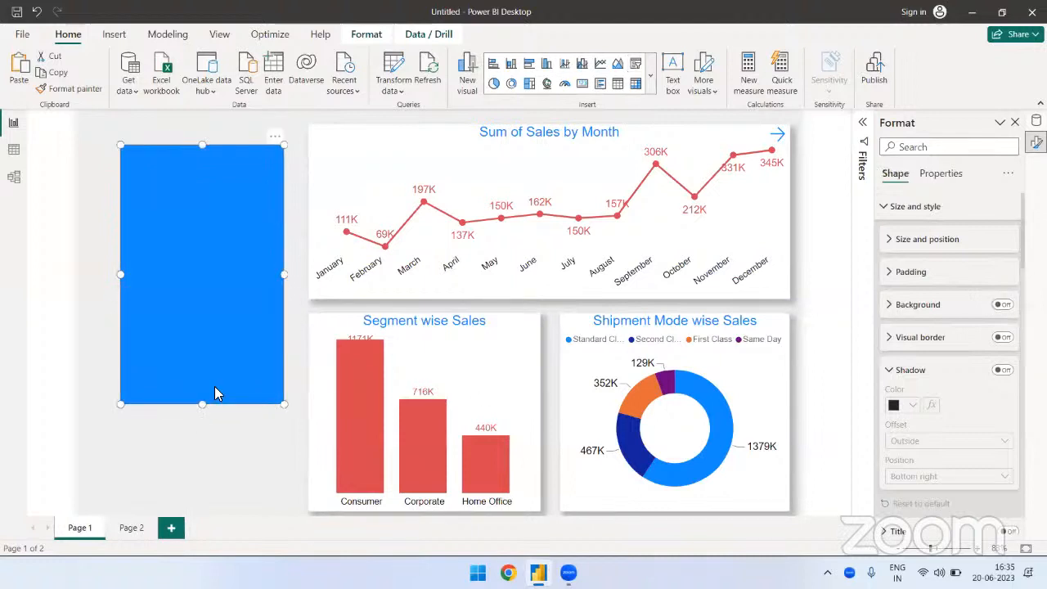
pyautogui.click(935, 211)
pyautogui.click(922, 442)
pyautogui.scroll(-2, 924, 446)
pyautogui.click(917, 358)
pyautogui.scroll(-1, 904, 344)
pyautogui.moveTo(929, 327); pyautogui.dragTo(975, 327)
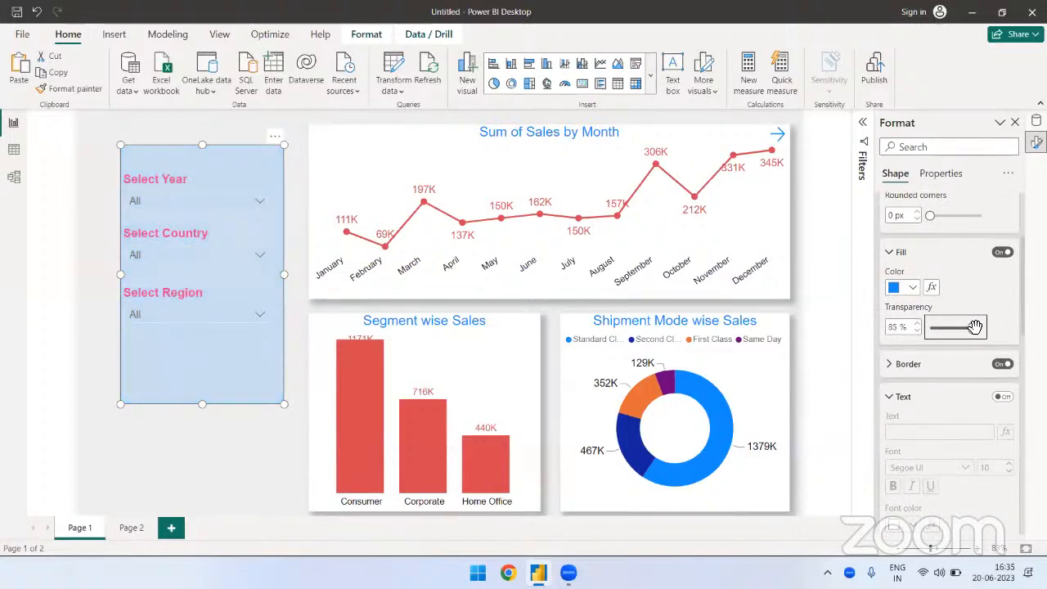
pyautogui.click(211, 432)
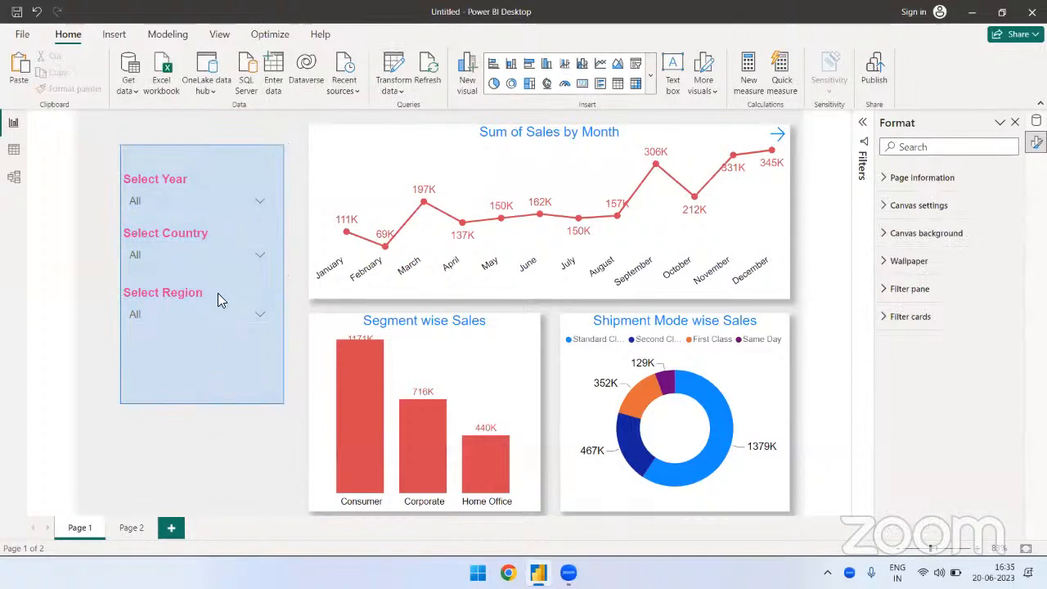
pyautogui.click(255, 201)
pyautogui.click(253, 201)
# Step: Change the rectangle's fill color to pink and shorten it so it ends just below the region slicer
pyautogui.click(229, 389)
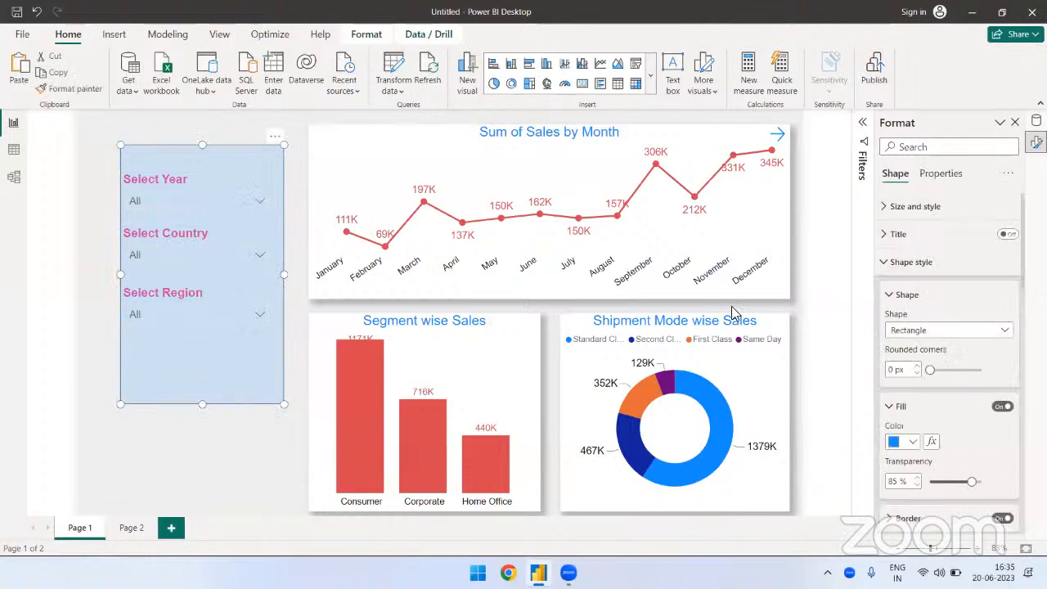
pyautogui.click(911, 442)
pyautogui.click(928, 225)
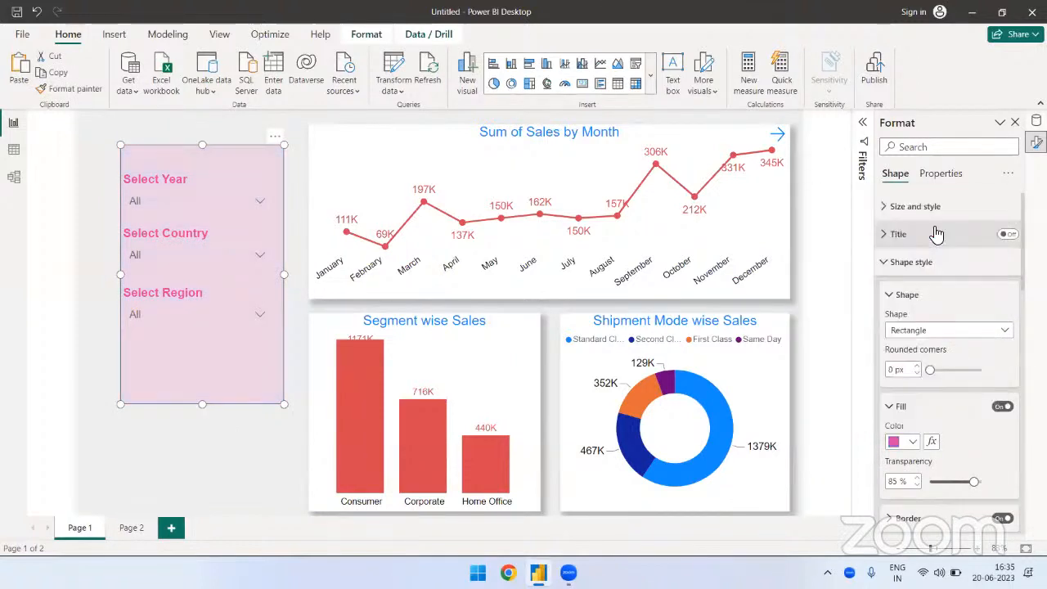
pyautogui.click(974, 483)
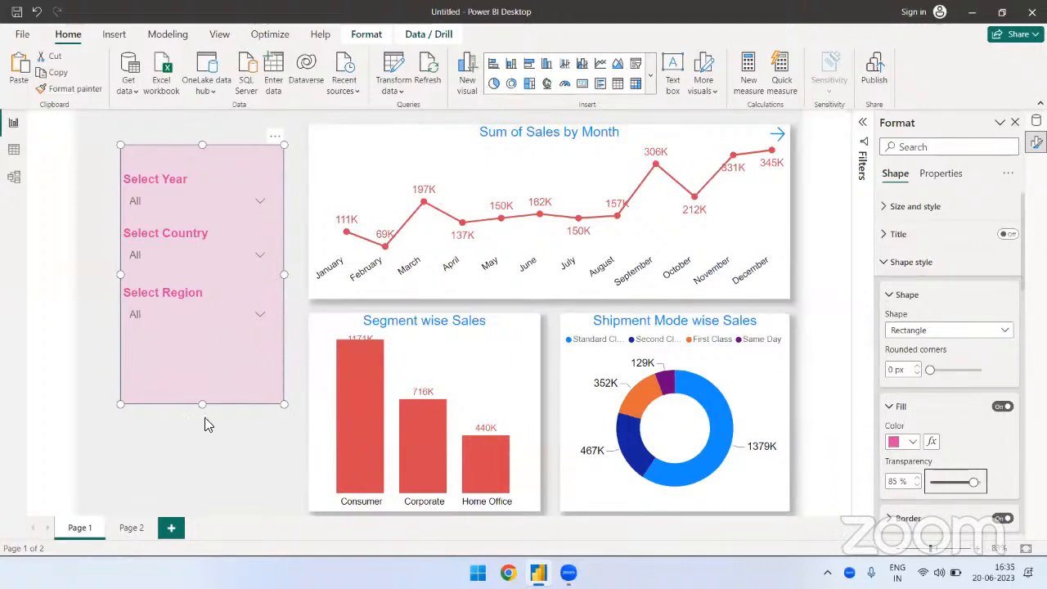
pyautogui.moveTo(203, 406); pyautogui.dragTo(212, 342)
pyautogui.click(229, 409)
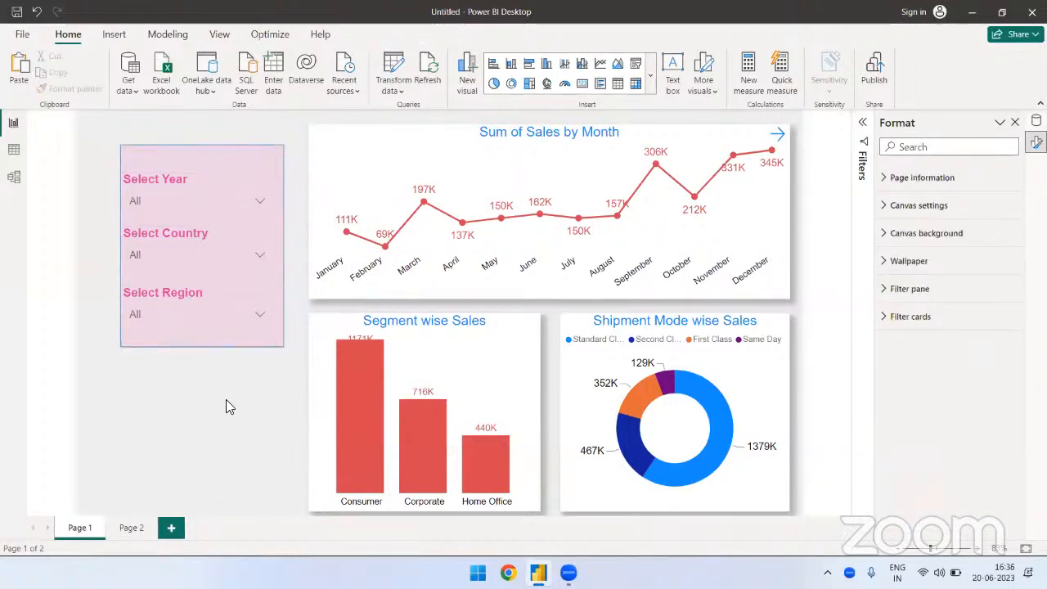
# Step: Group the three-slicer group together with the pink background rectangle
pyautogui.click(205, 182)
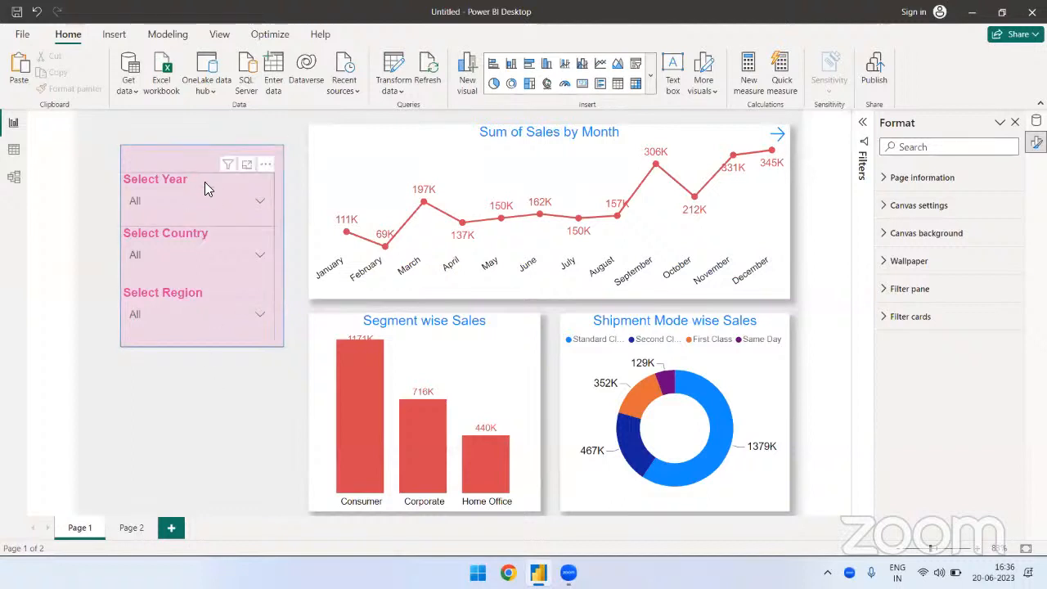
pyautogui.click(172, 156)
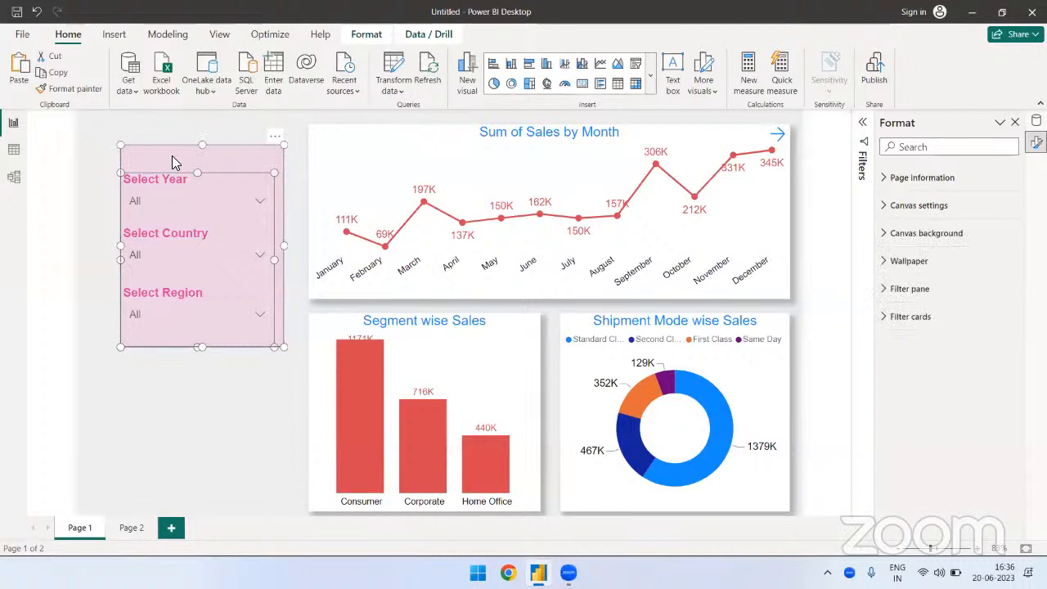
pyautogui.rightClick(172, 156)
pyautogui.moveTo(236, 166)
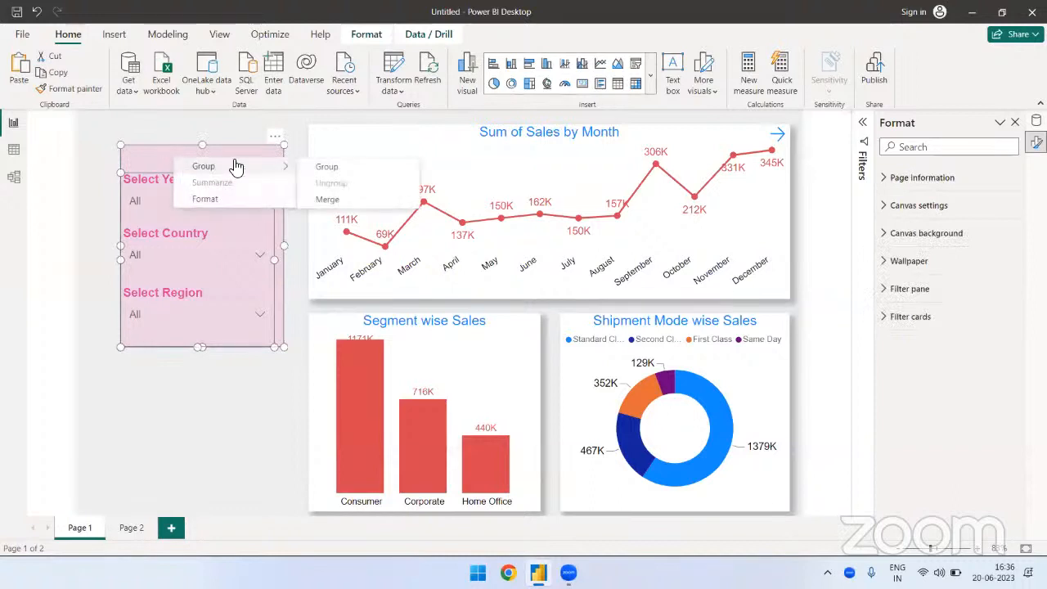
pyautogui.click(322, 169)
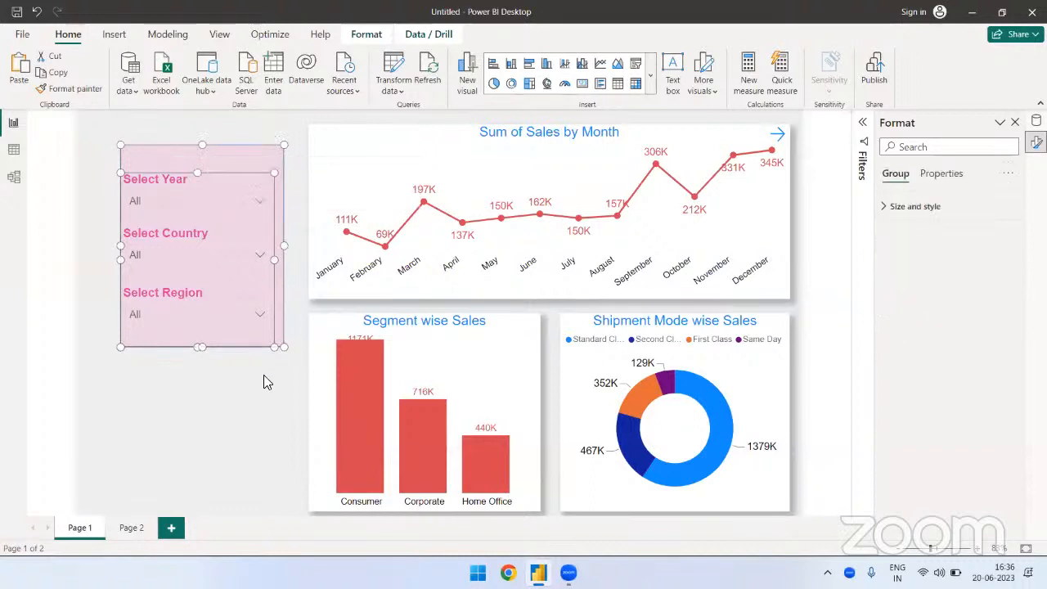
pyautogui.click(263, 375)
# Step: Move the combined slicer and rectangle group slightly left and down on the page
pyautogui.click(233, 151)
pyautogui.moveTo(257, 153)
pyautogui.mouseDown()
pyautogui.moveTo(254, 138)
pyautogui.moveTo(269, 146)
pyautogui.mouseUp()
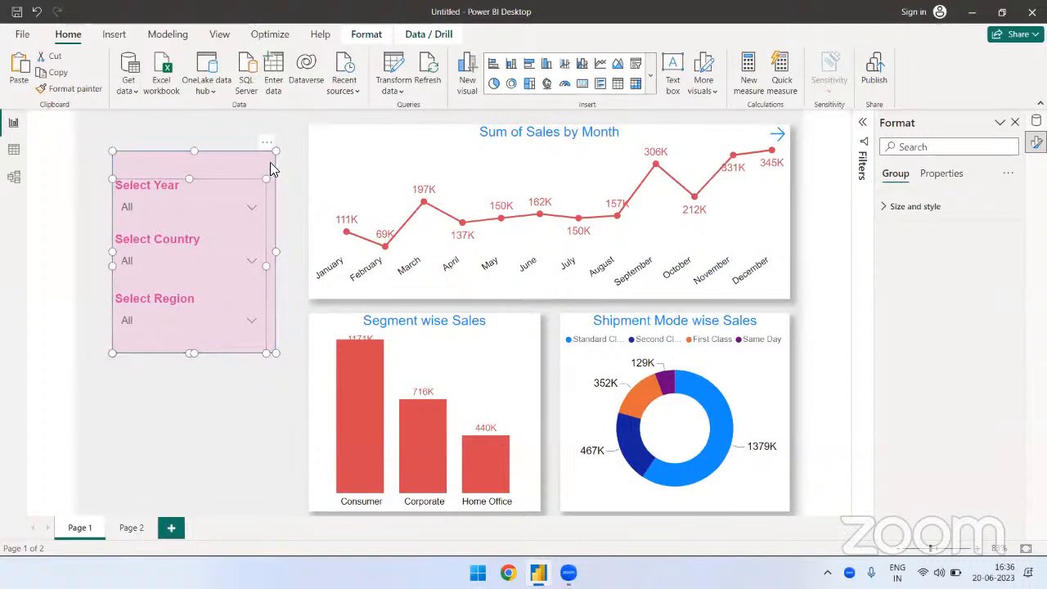
pyautogui.click(196, 416)
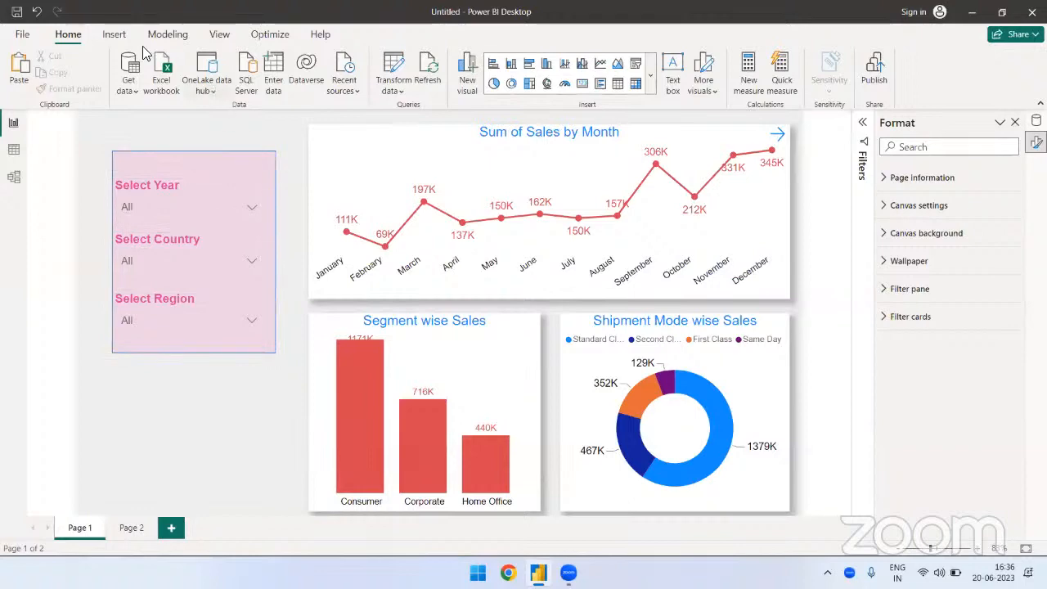
# Step: Insert the Filters Logo image from the custom shapes subfolder of Documents > My Tableau Repository > Shapes
pyautogui.click(117, 38)
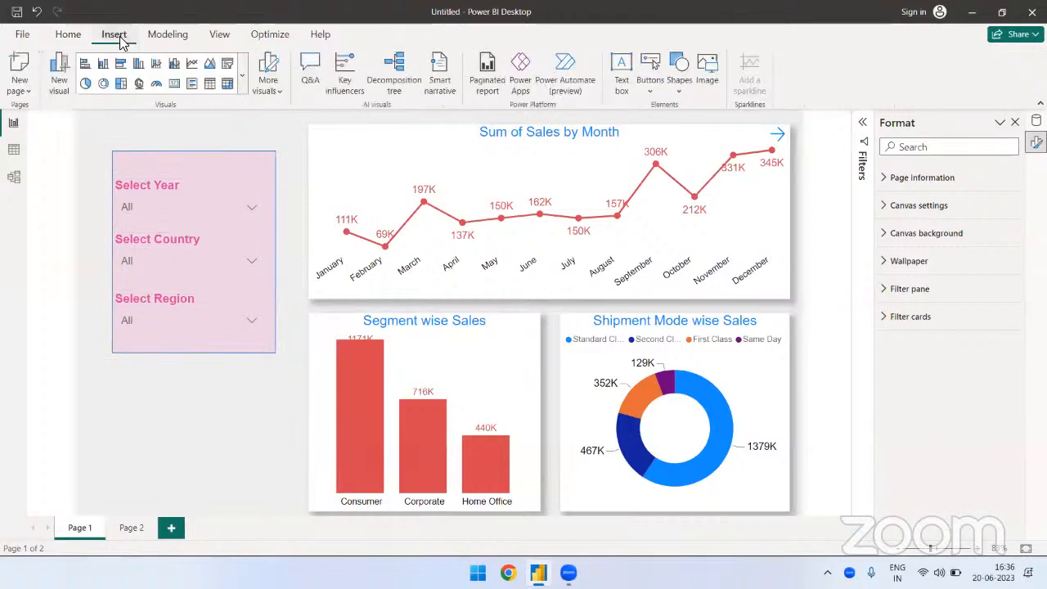
pyautogui.click(706, 69)
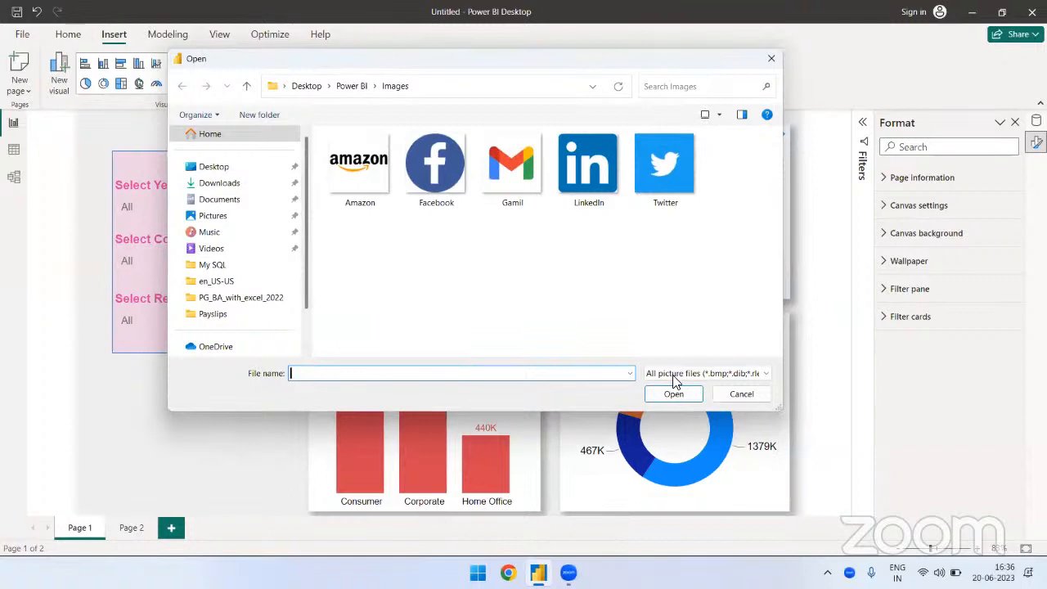
pyautogui.moveTo(781, 409); pyautogui.dragTo(869, 482)
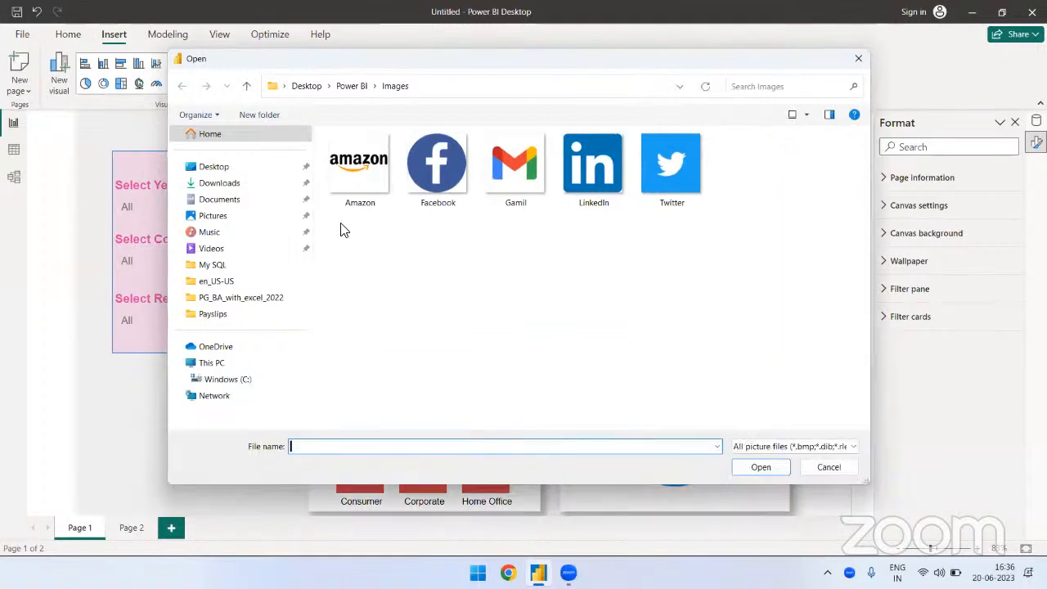
pyautogui.click(221, 184)
pyautogui.click(223, 200)
pyautogui.click(380, 203)
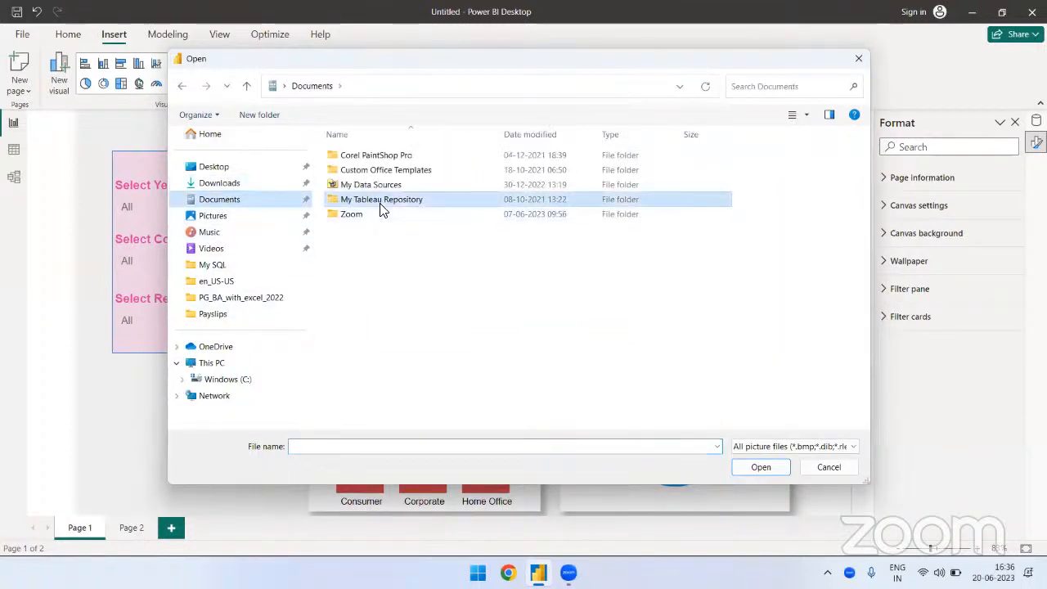
pyautogui.doubleClick(380, 203)
pyautogui.doubleClick(360, 273)
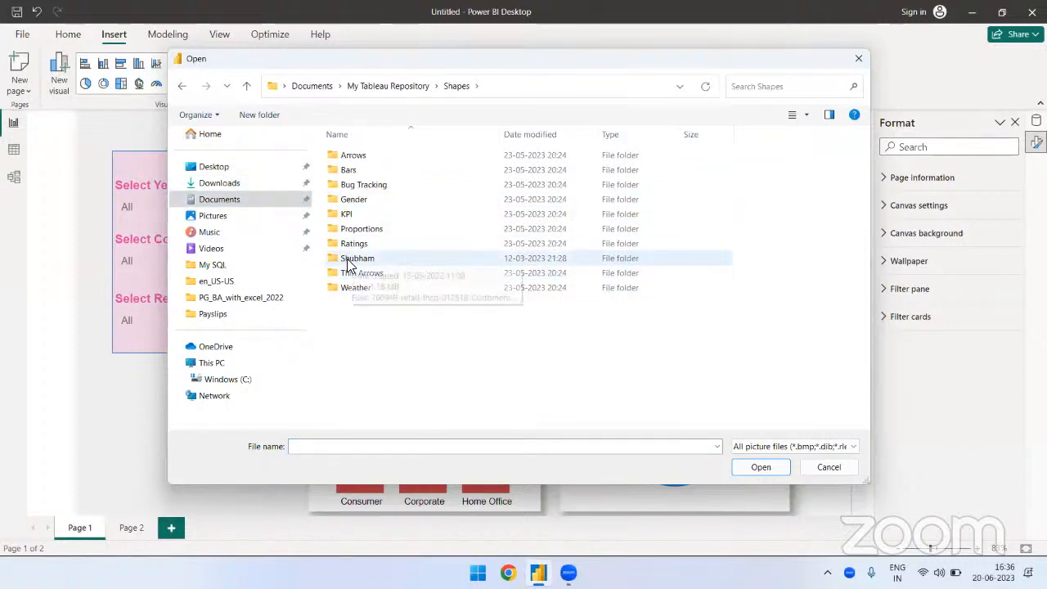
pyautogui.doubleClick(347, 258)
pyautogui.click(571, 198)
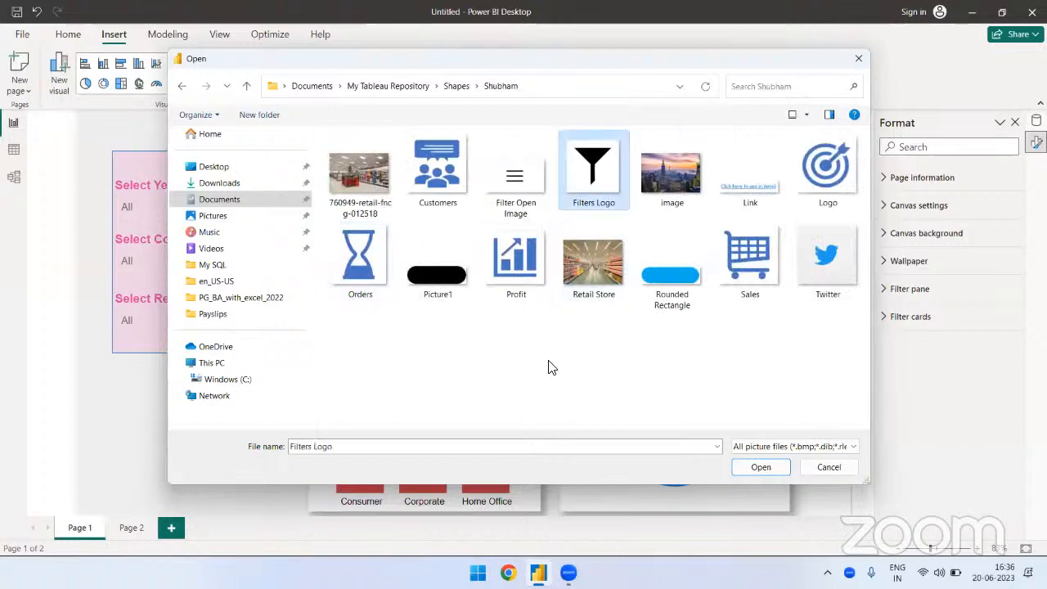
pyautogui.scroll(-2, 598, 356)
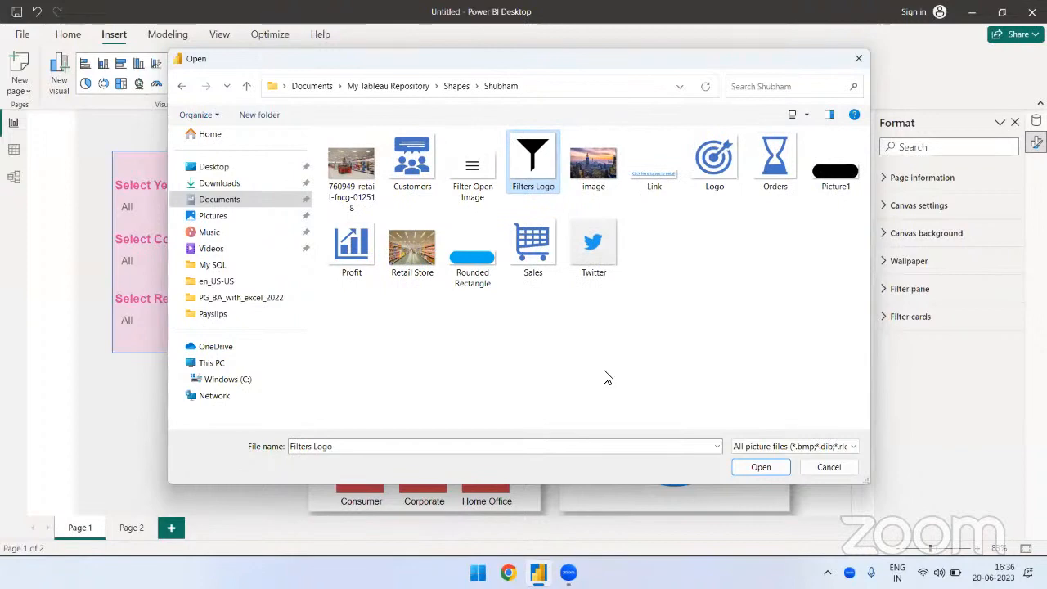
pyautogui.click(761, 467)
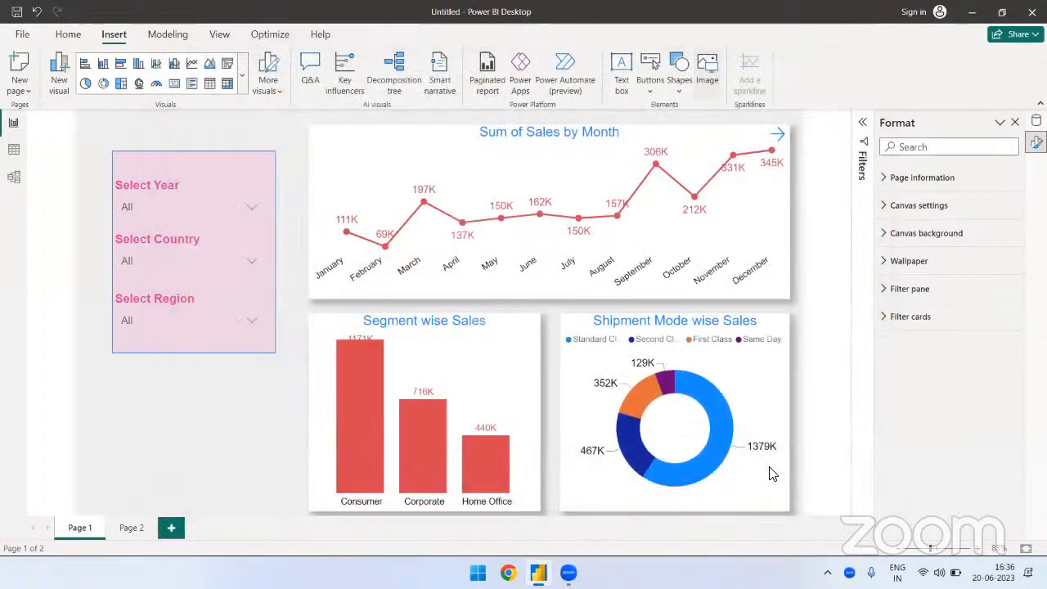
# Step: Shrink the filter image to a small icon and place it in the upper-left corner of the report page
pyautogui.moveTo(241, 510); pyautogui.dragTo(88, 348)
pyautogui.moveTo(83, 305); pyautogui.dragTo(83, 117)
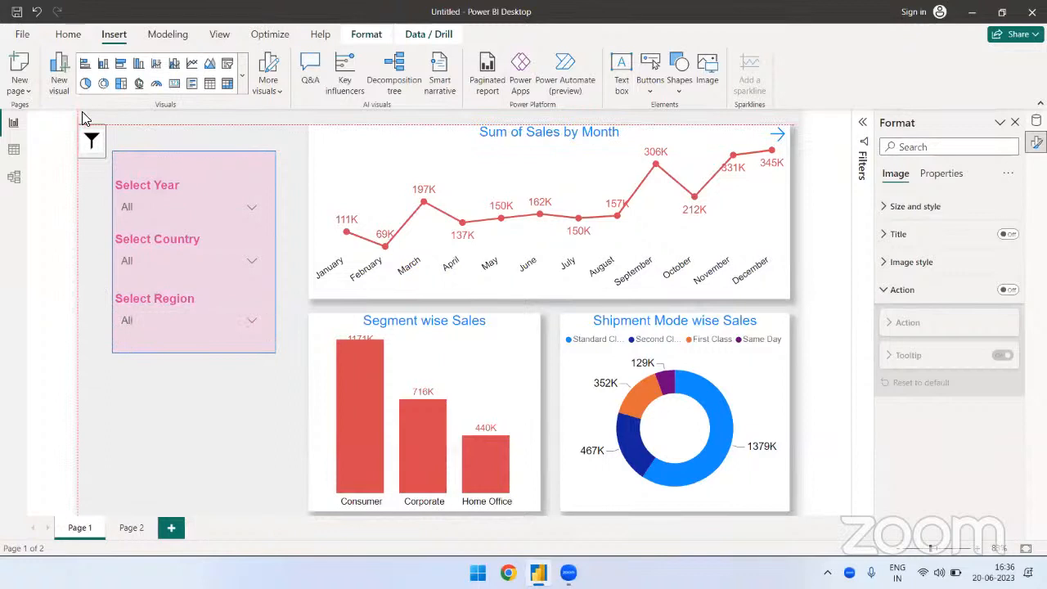
pyautogui.click(90, 272)
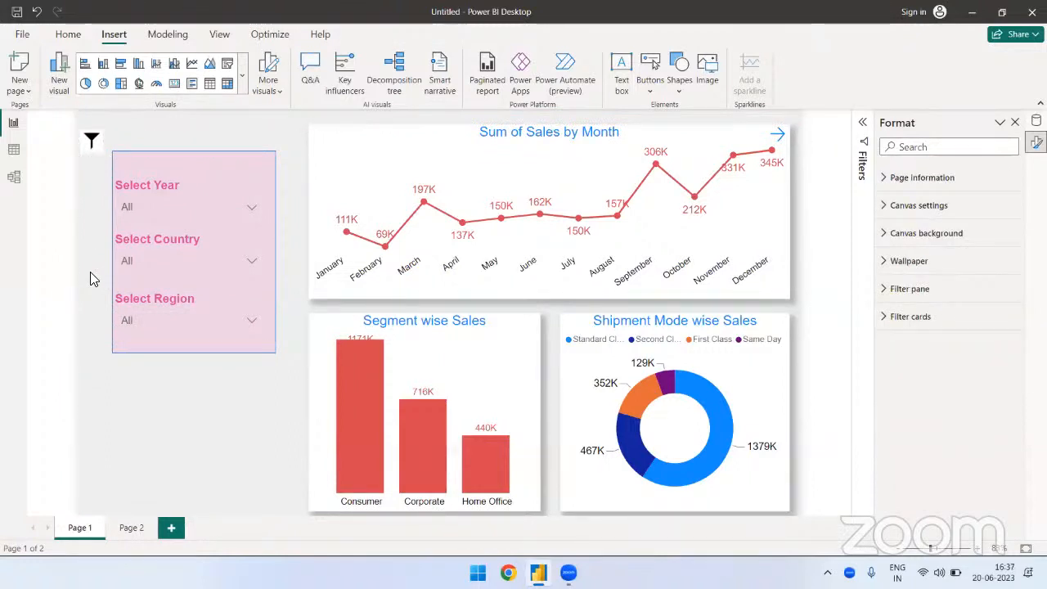
# Step: Review the size and position settings of the combined slicer group
pyautogui.click(96, 142)
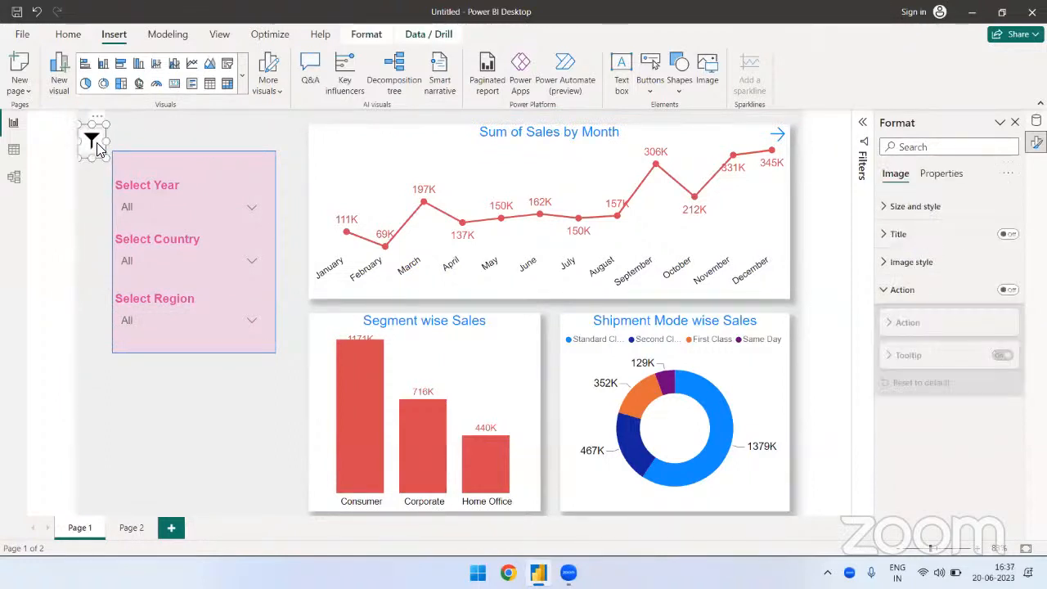
pyautogui.click(247, 155)
pyautogui.click(936, 215)
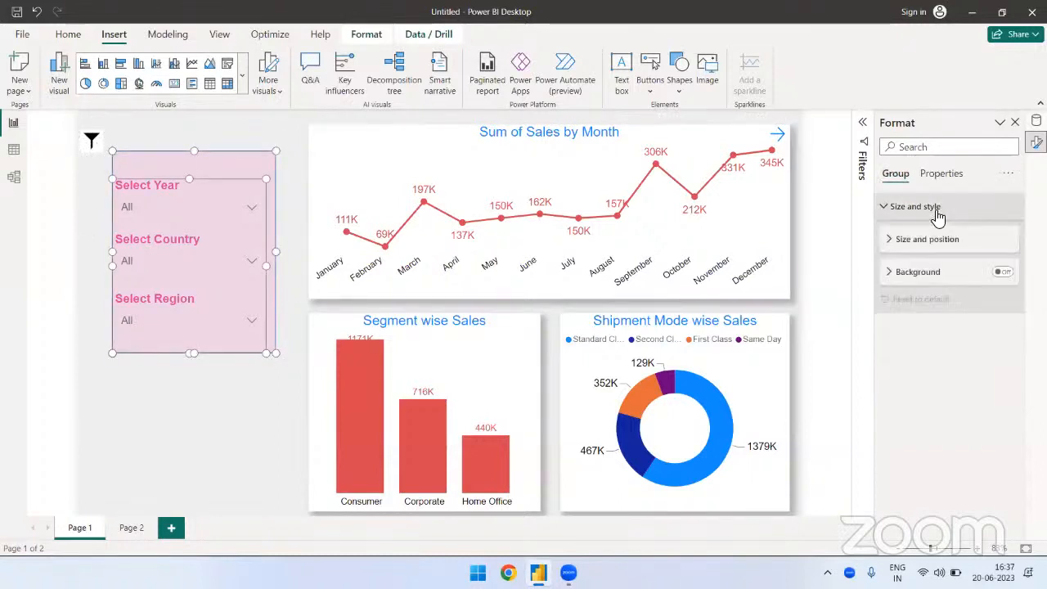
pyautogui.click(932, 239)
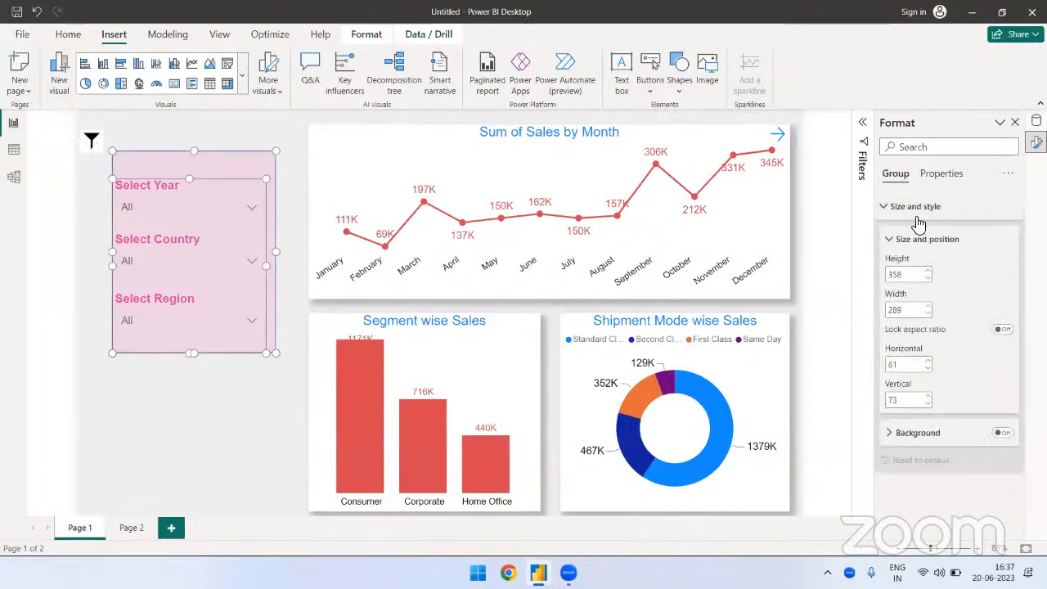
pyautogui.click(926, 206)
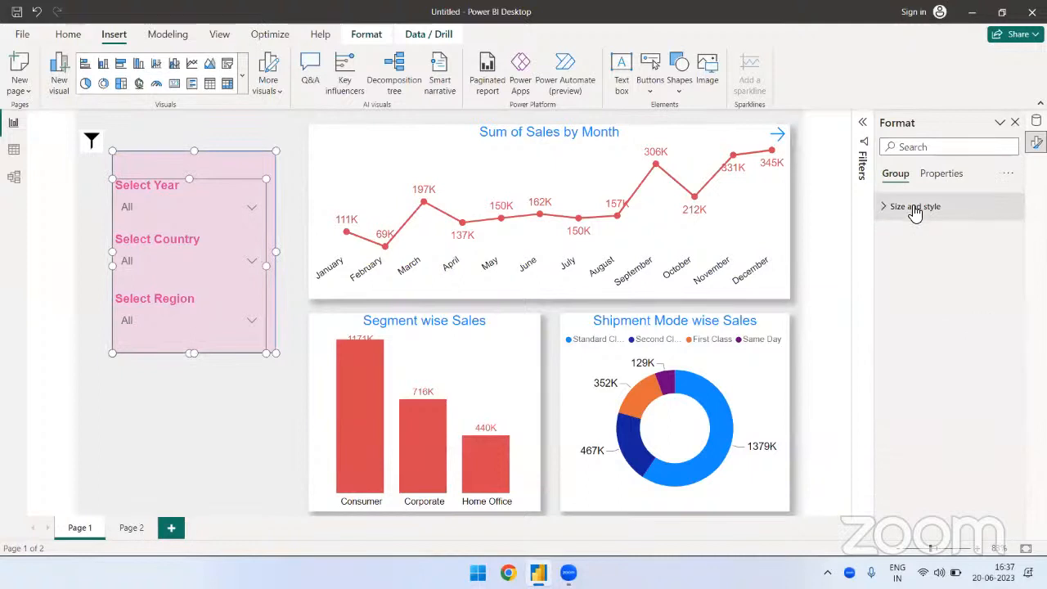
# Step: Turn off the border of the pink rectangle behind the slicers
pyautogui.click(228, 397)
pyautogui.click(261, 350)
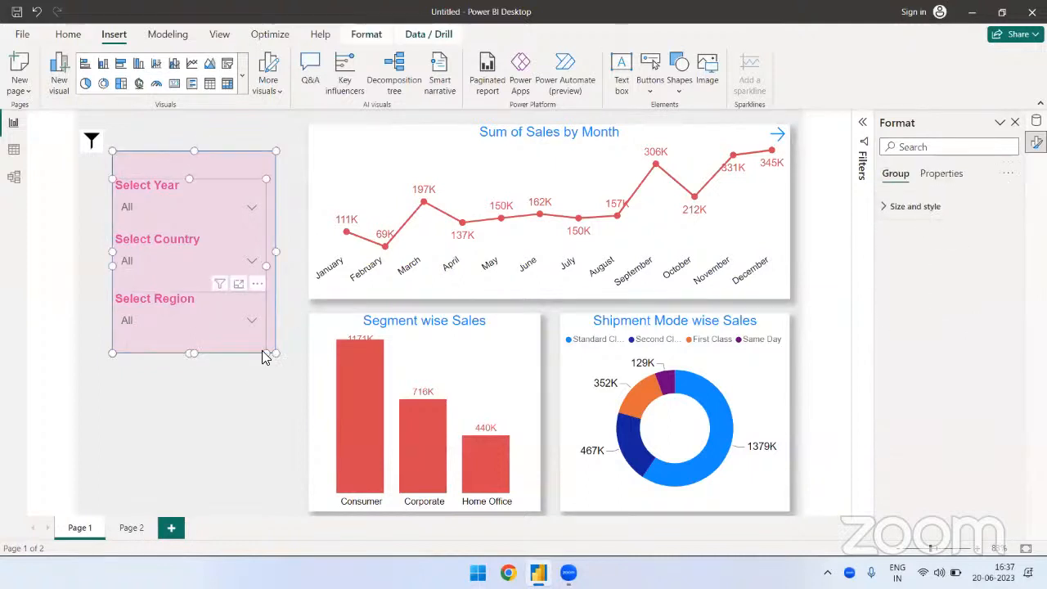
pyautogui.click(267, 161)
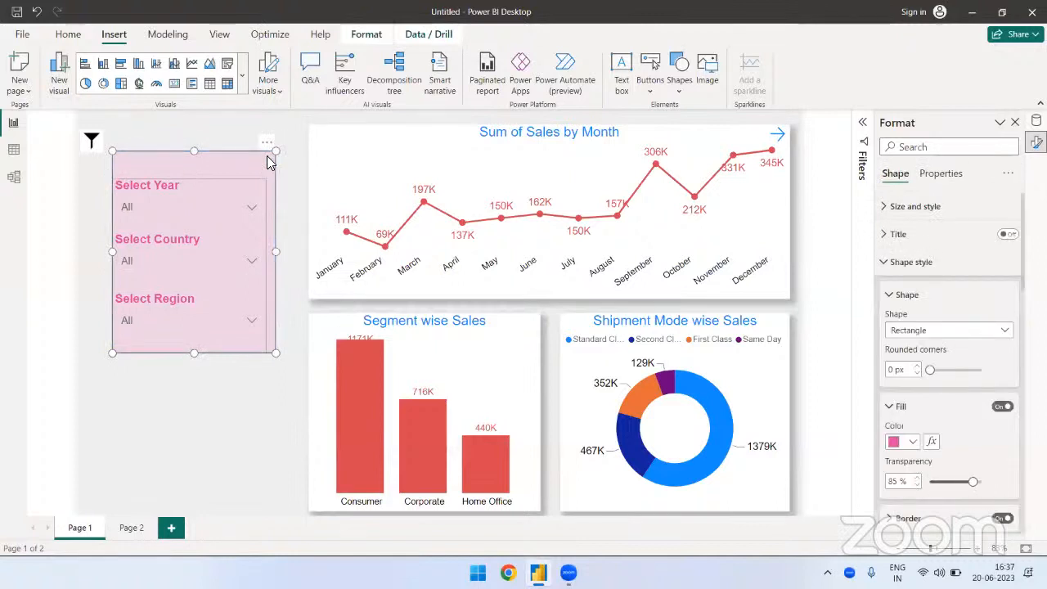
pyautogui.click(914, 296)
pyautogui.click(912, 330)
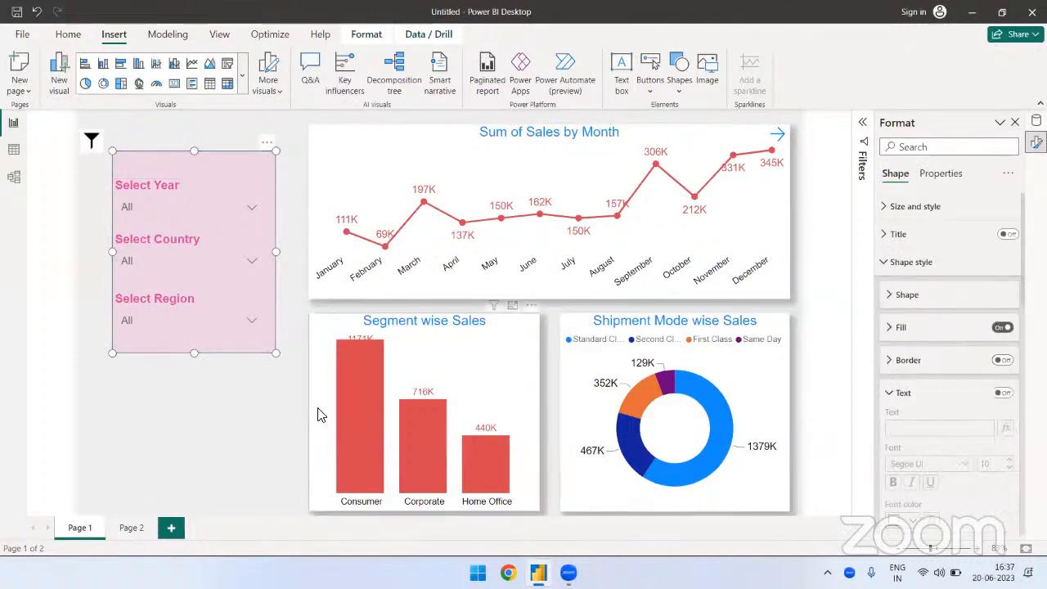
pyautogui.click(273, 427)
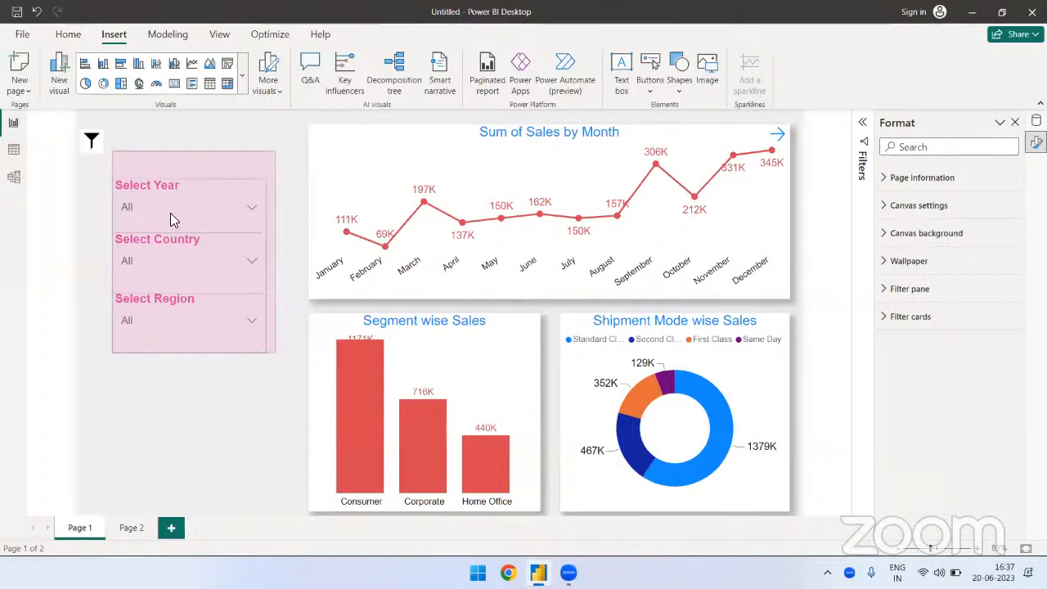
# Step: Move the filter icon down so it sits beside the upper-left corner of the pink rectangle
pyautogui.click(93, 139)
pyautogui.moveTo(96, 127); pyautogui.dragTo(96, 147)
pyautogui.click(125, 384)
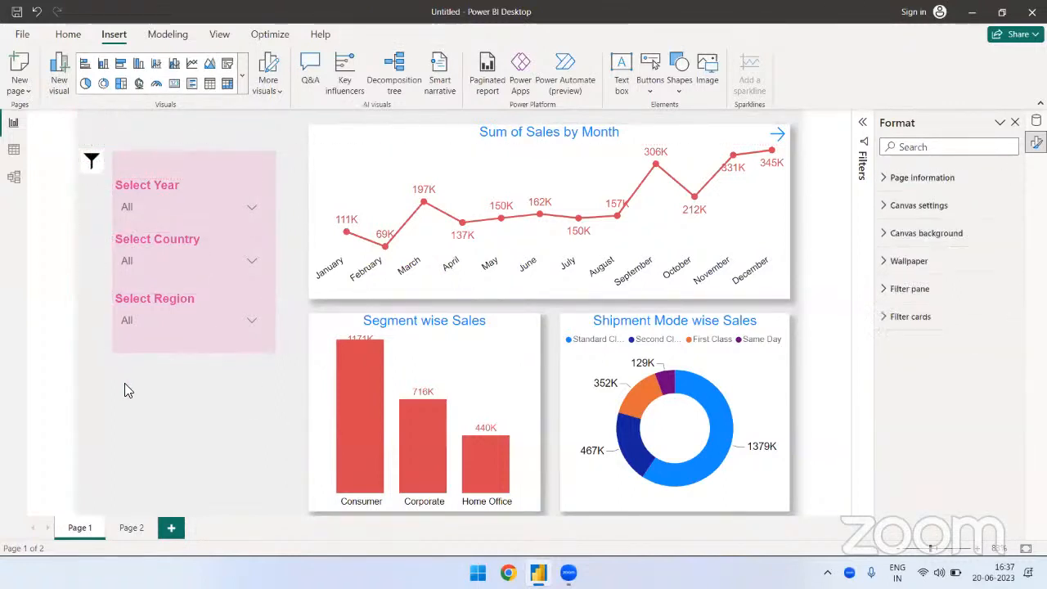
# Step: Insert image 03, the black cross, from the Shapes > KPI folder and place it as a small icon in the pink rectangle's upper-right corner
pyautogui.click(708, 75)
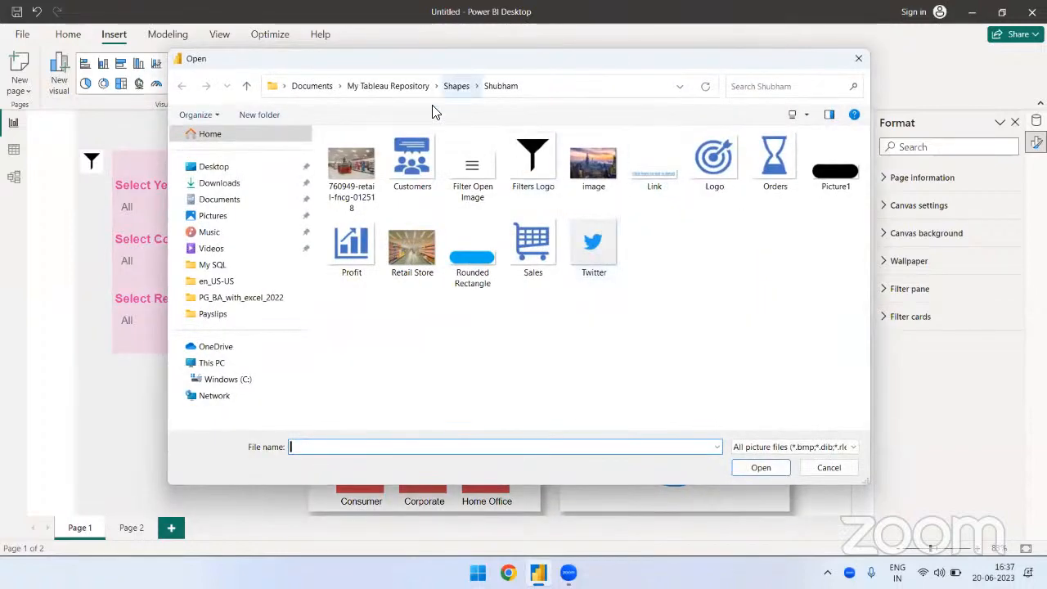
pyautogui.click(449, 89)
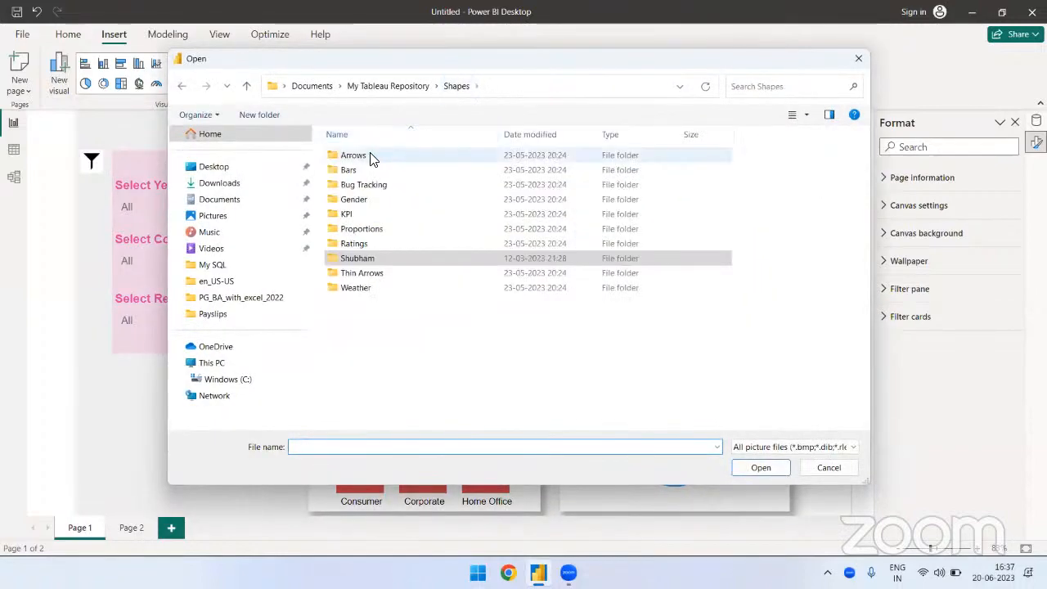
pyautogui.doubleClick(365, 214)
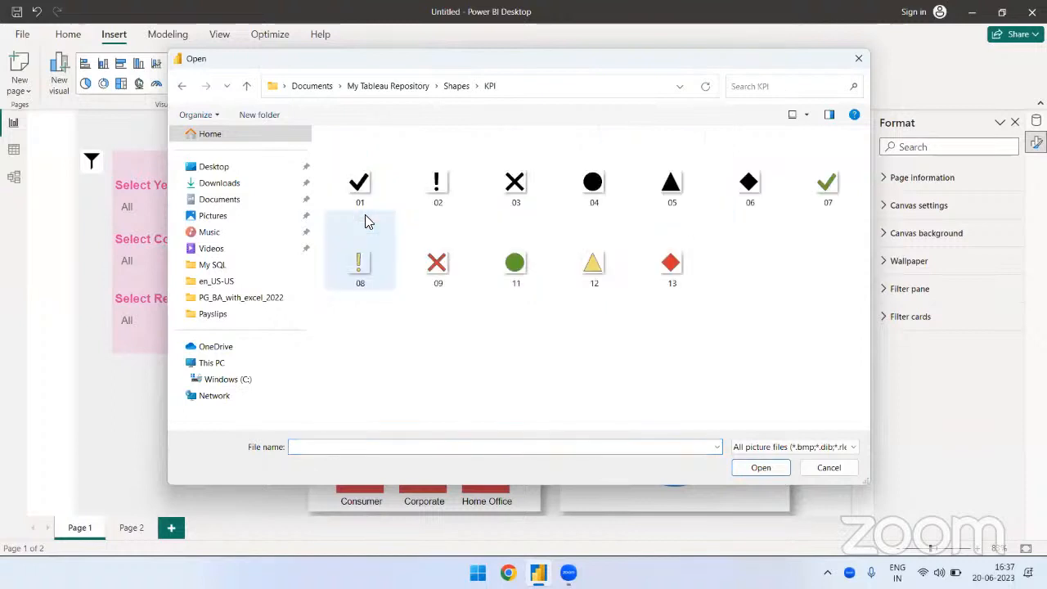
pyautogui.click(515, 187)
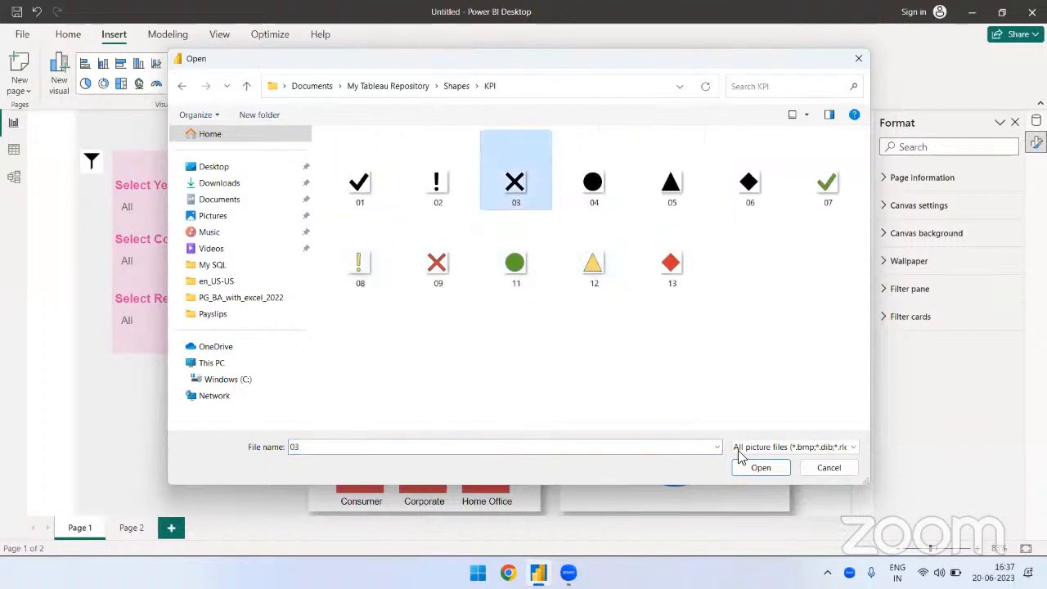
pyautogui.click(760, 467)
pyautogui.moveTo(239, 509); pyautogui.dragTo(269, 131)
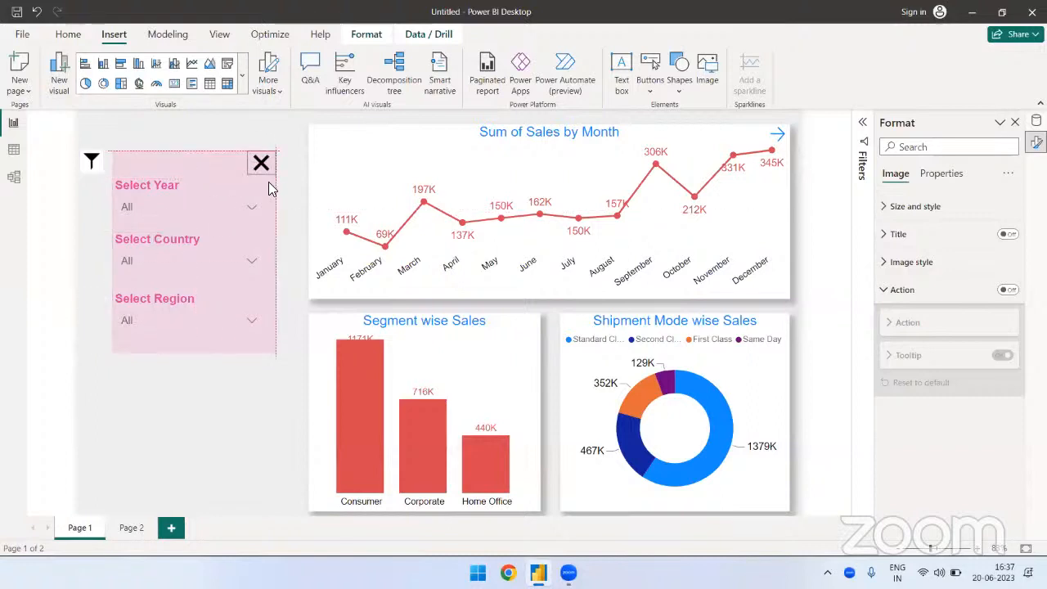
pyautogui.click(296, 240)
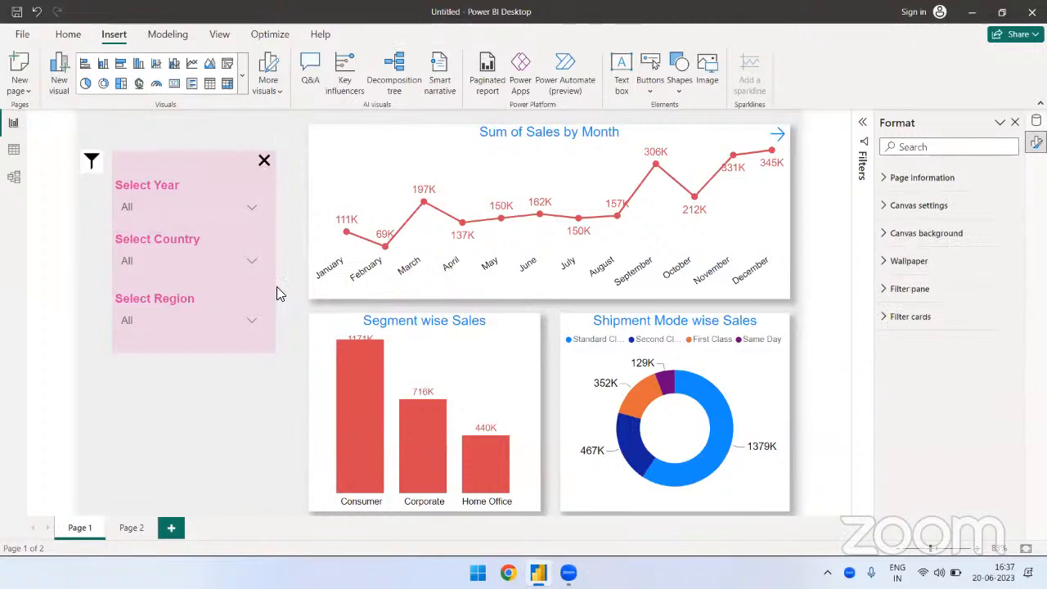
pyautogui.click(144, 155)
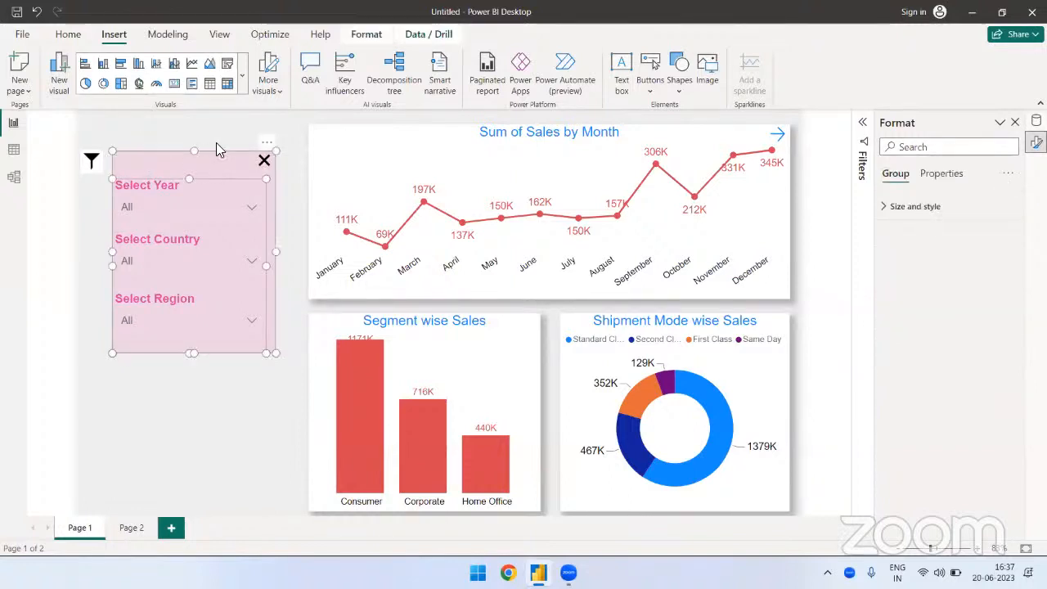
pyautogui.click(92, 160)
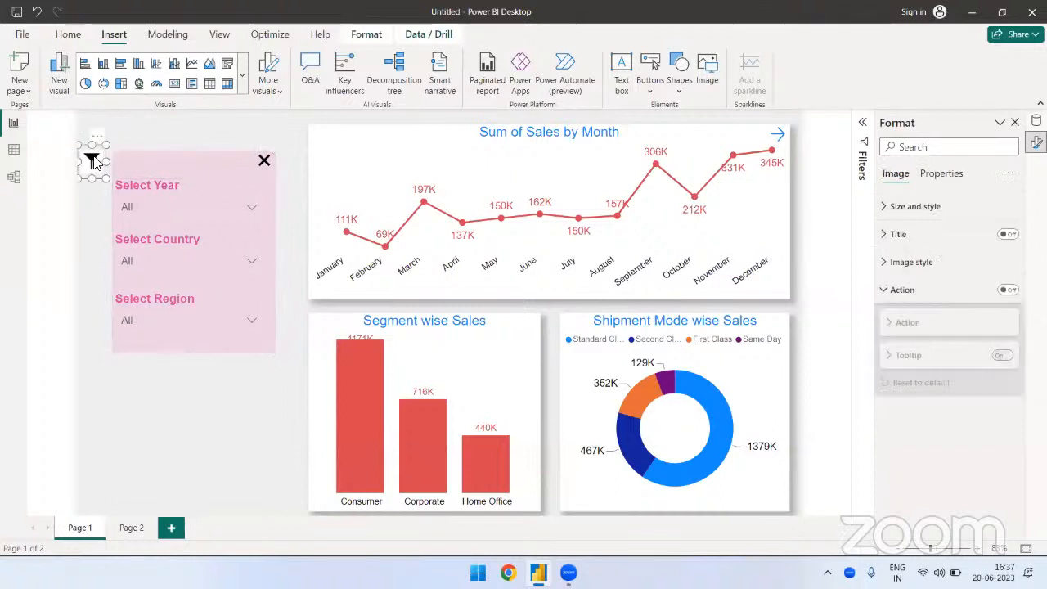
pyautogui.click(895, 263)
pyautogui.click(895, 263)
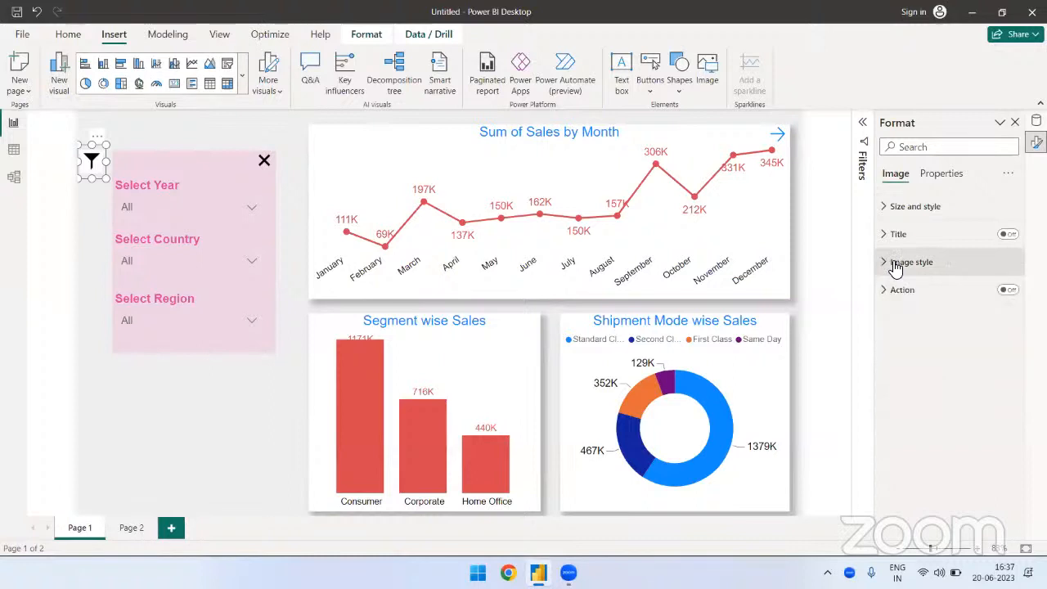
pyautogui.click(167, 398)
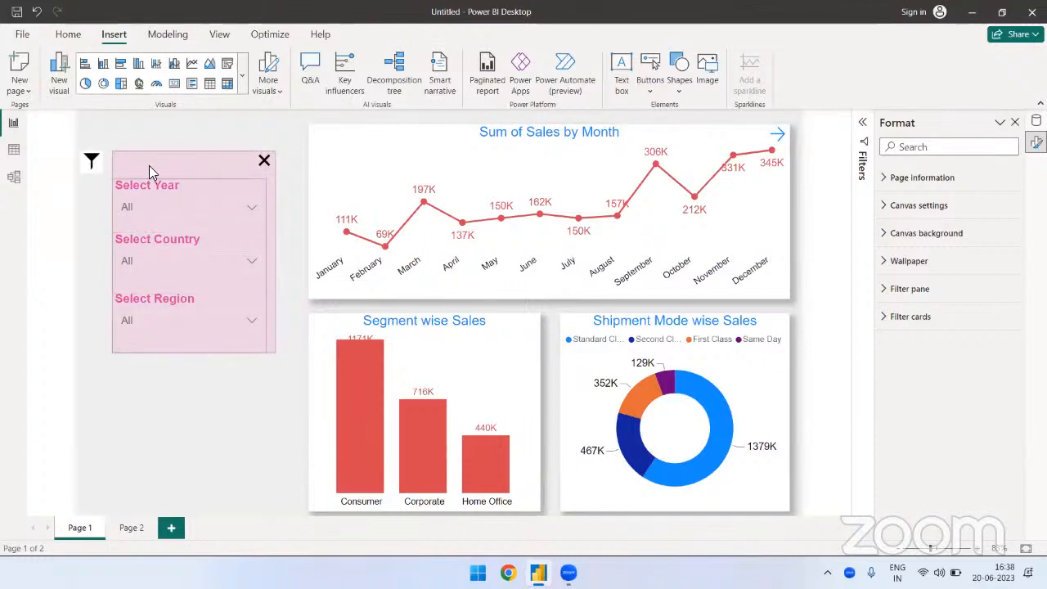
pyautogui.click(193, 166)
pyautogui.click(260, 157)
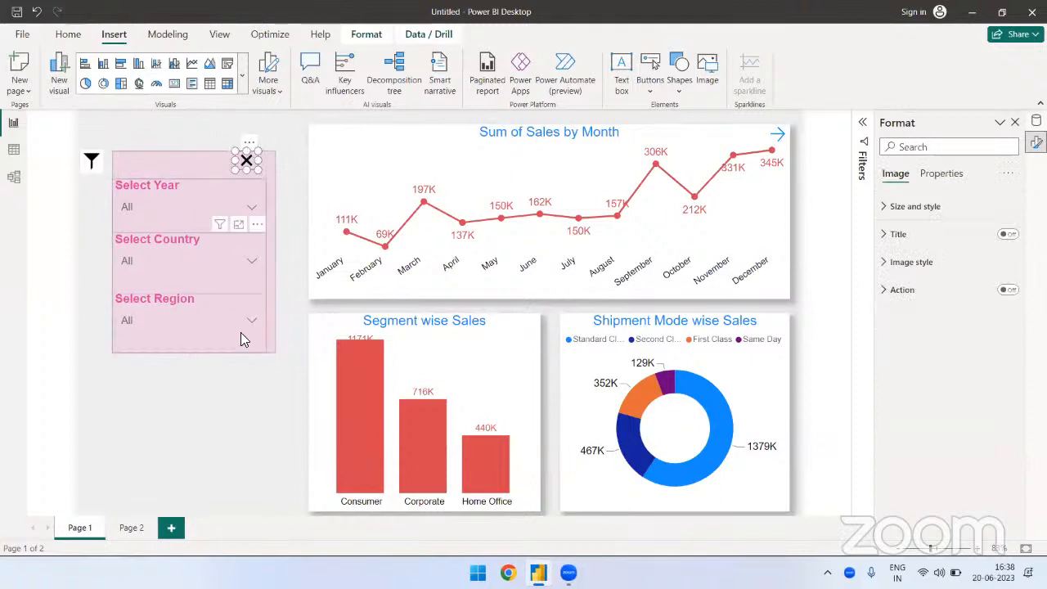
pyautogui.hotkey('ctrl', 'z')
pyautogui.click(176, 405)
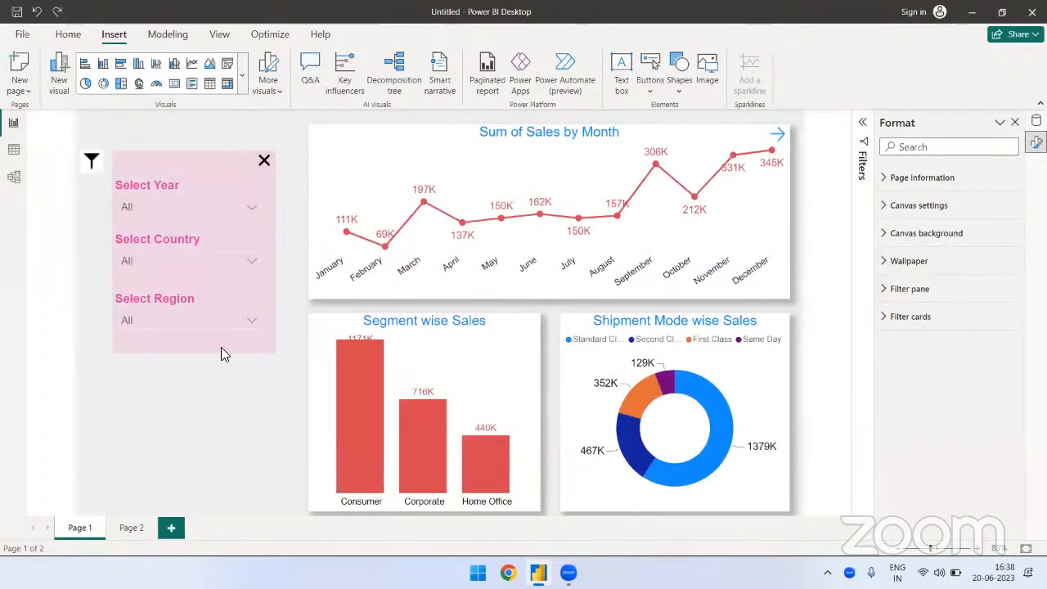
# Step: Move the combined slicer and rectangle group slightly left so it sits against the filter icon
pyautogui.click(221, 347)
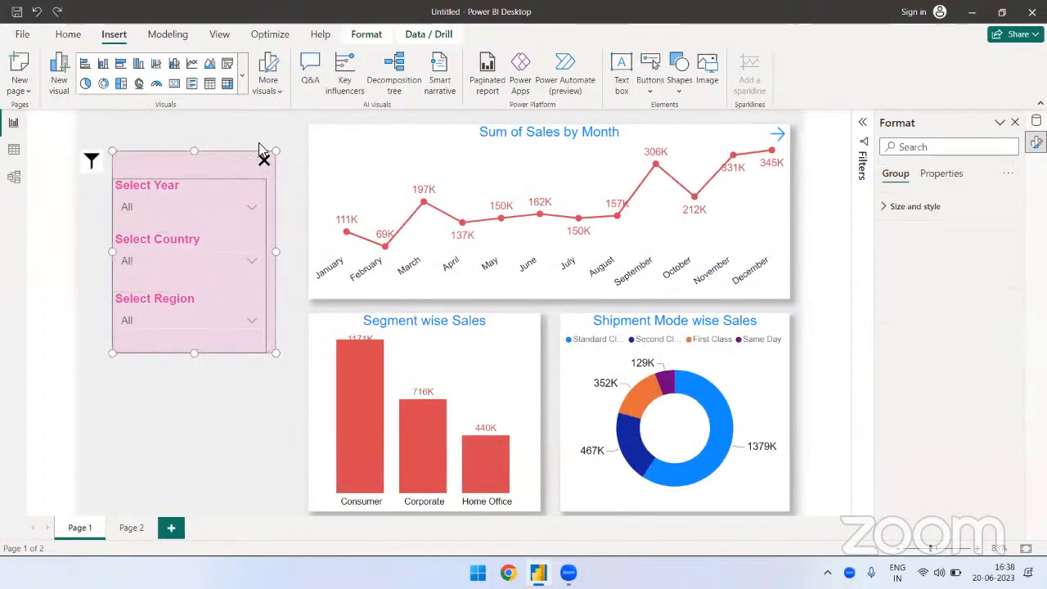
pyautogui.moveTo(217, 160); pyautogui.dragTo(211, 164)
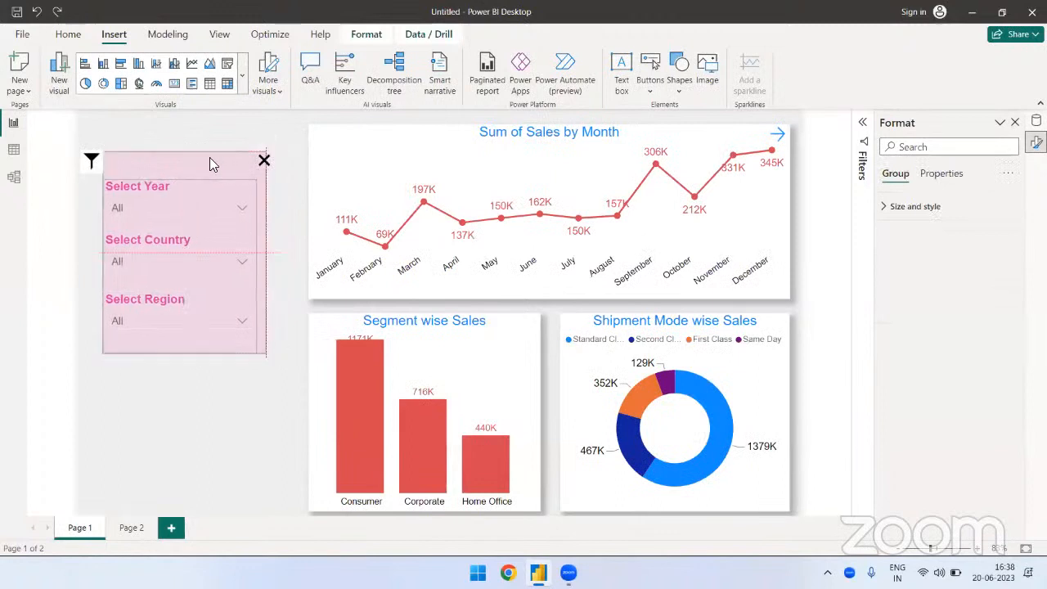
pyautogui.moveTo(158, 316); pyautogui.dragTo(158, 317)
pyautogui.click(187, 407)
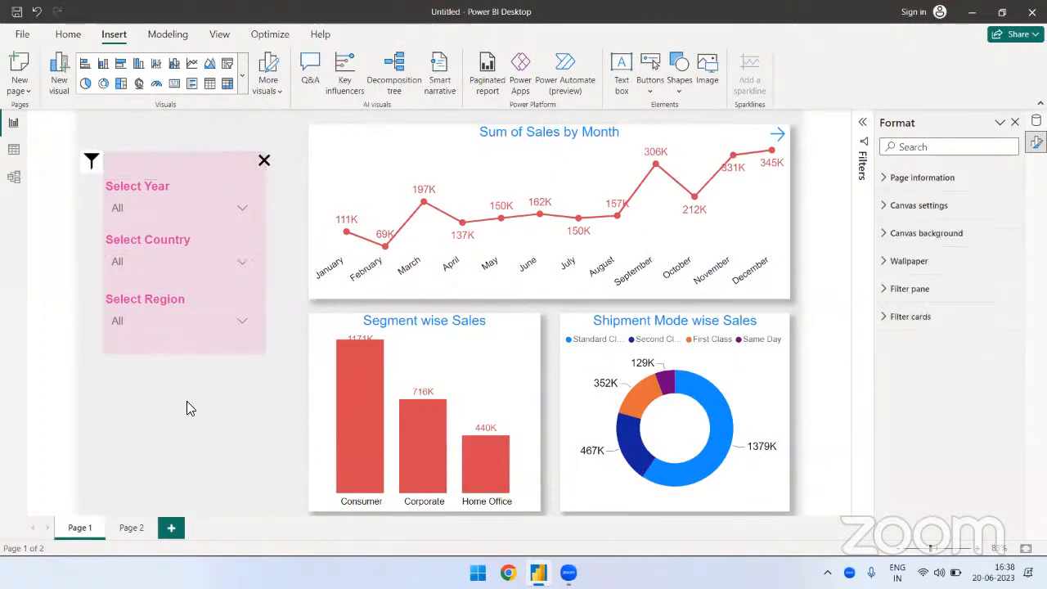
# Step: Move the cross icon slightly left into the upper-right corner of the shifted pink rectangle
pyautogui.click(263, 159)
pyautogui.moveTo(256, 153); pyautogui.dragTo(260, 150)
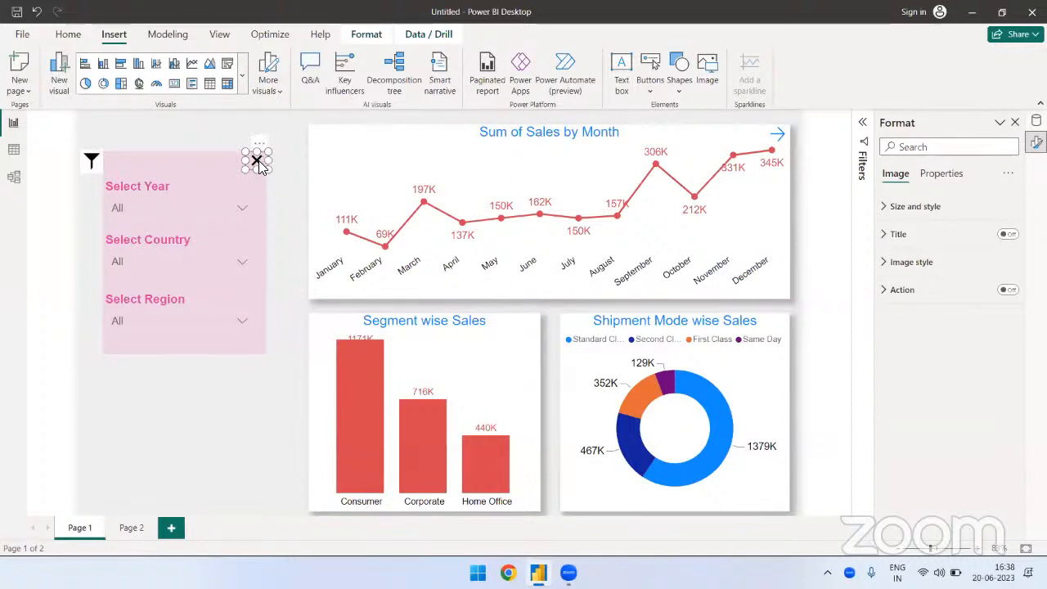
pyautogui.moveTo(247, 160); pyautogui.dragTo(249, 161)
pyautogui.click(286, 234)
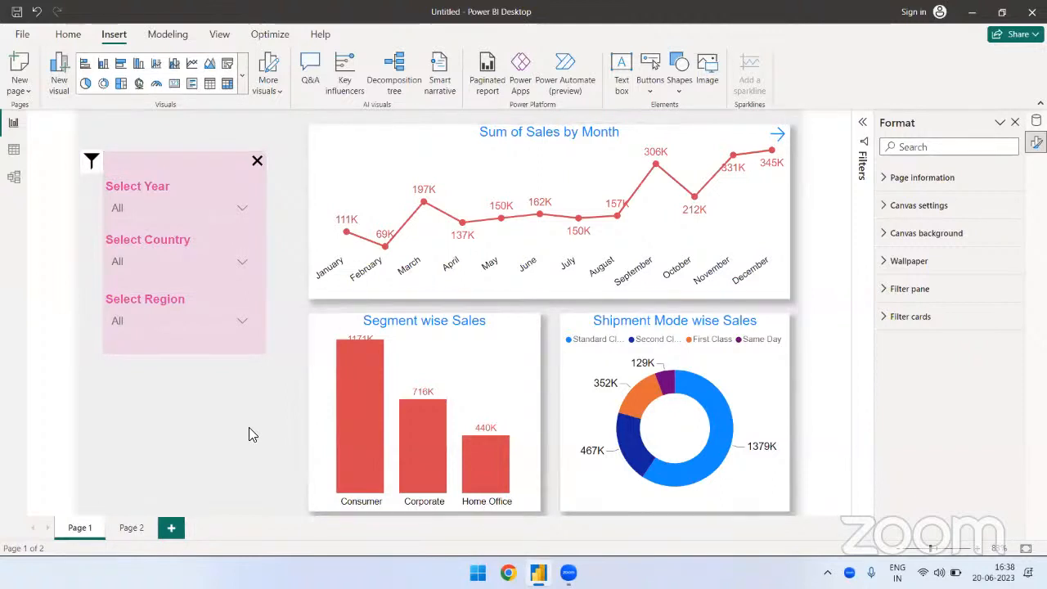
# Step: Hide the Format pane, show the Bookmarks and Selection panes, and widen the pane area to fit the full layer names
pyautogui.click(69, 33)
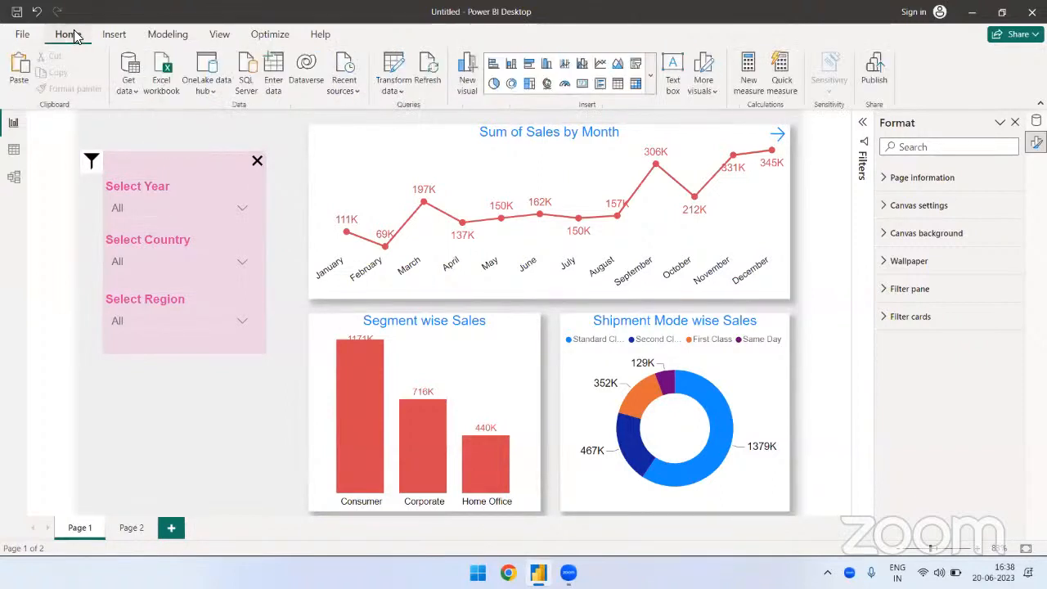
pyautogui.click(218, 35)
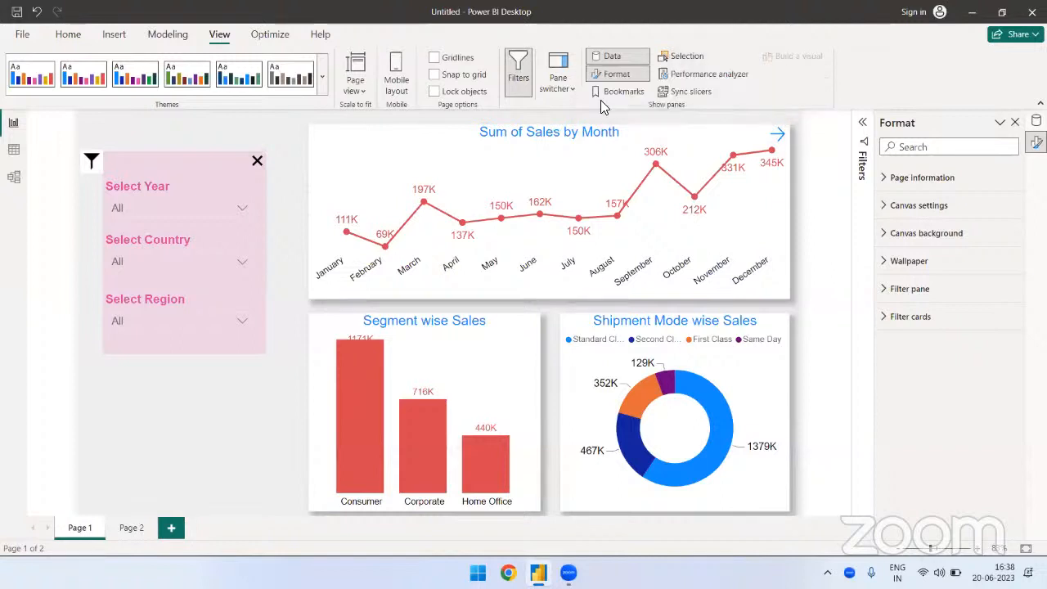
pyautogui.click(1014, 122)
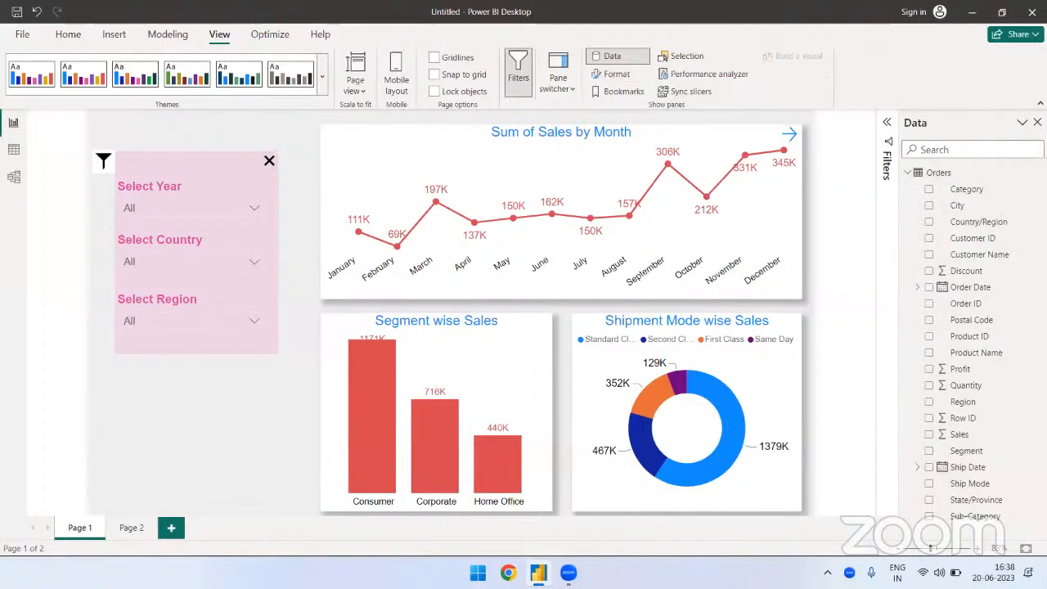
pyautogui.click(623, 91)
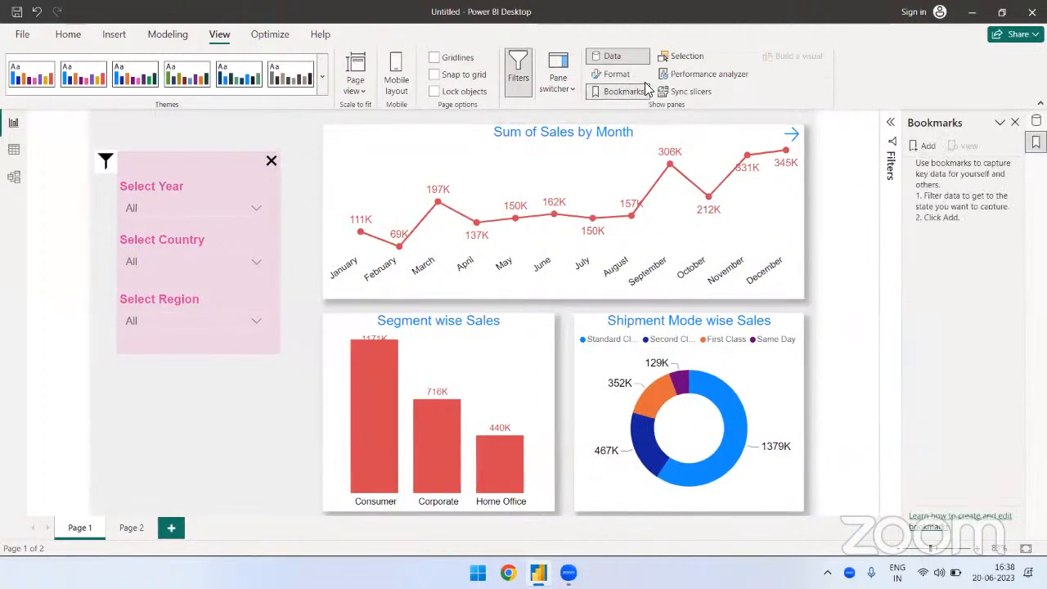
pyautogui.click(684, 57)
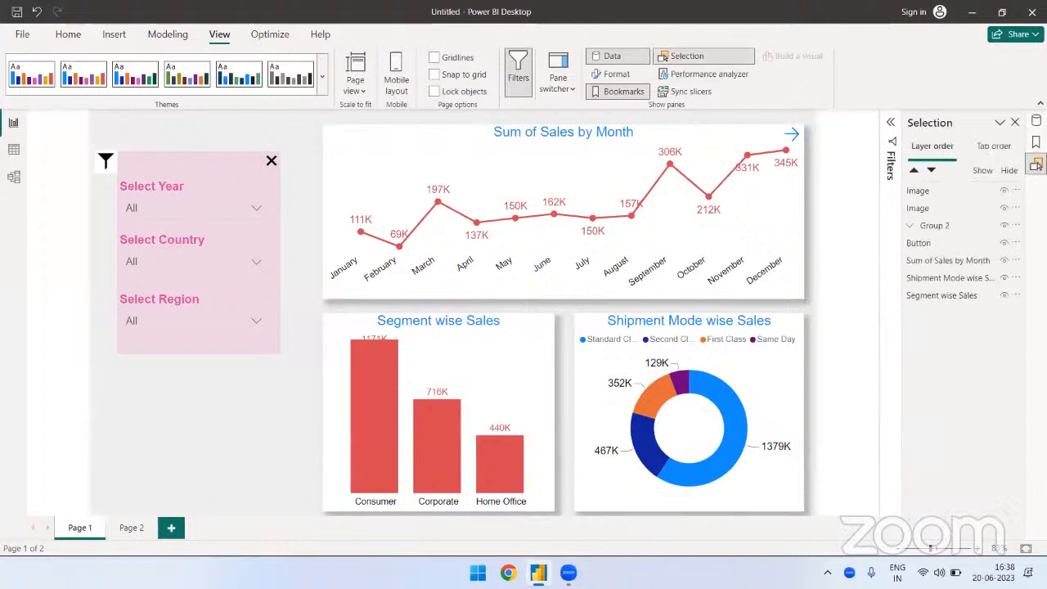
pyautogui.moveTo(899, 331); pyautogui.dragTo(873, 331)
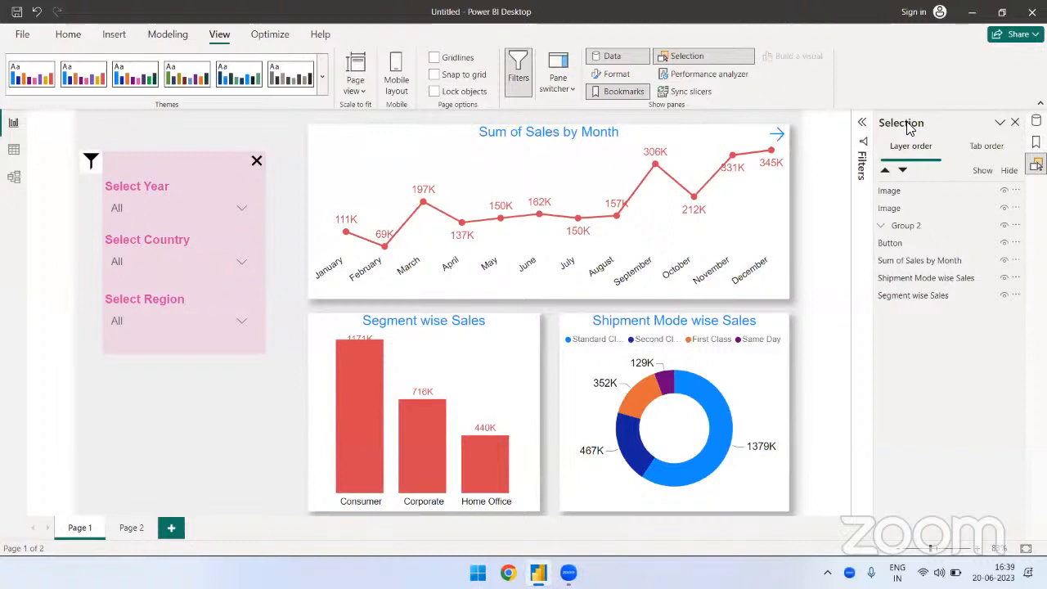
# Step: Check which page objects the two Image entries, Group 2 and Button in the layer order refer to
pyautogui.click(899, 196)
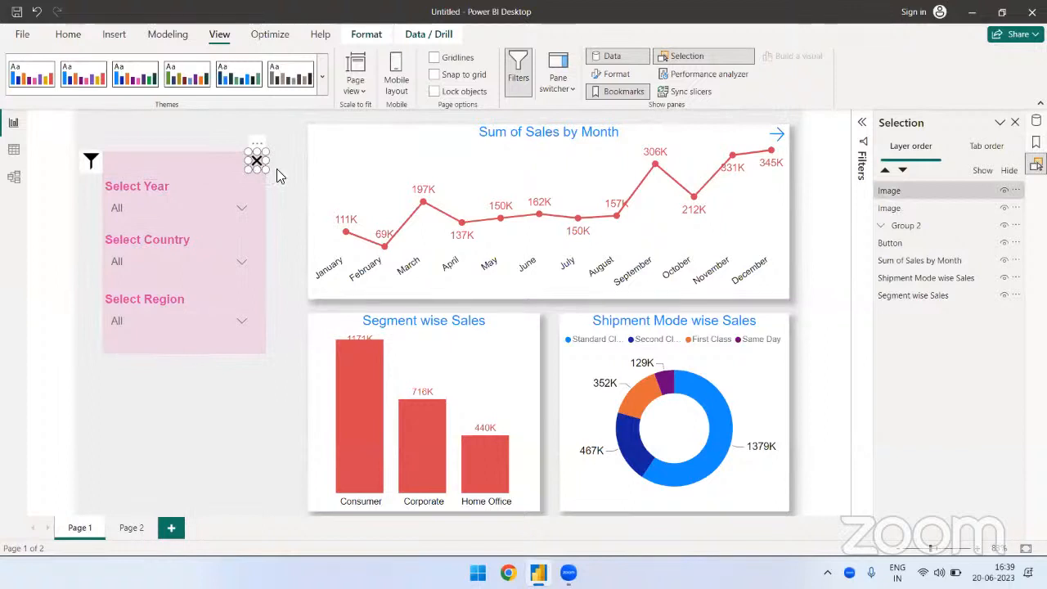
pyautogui.click(893, 211)
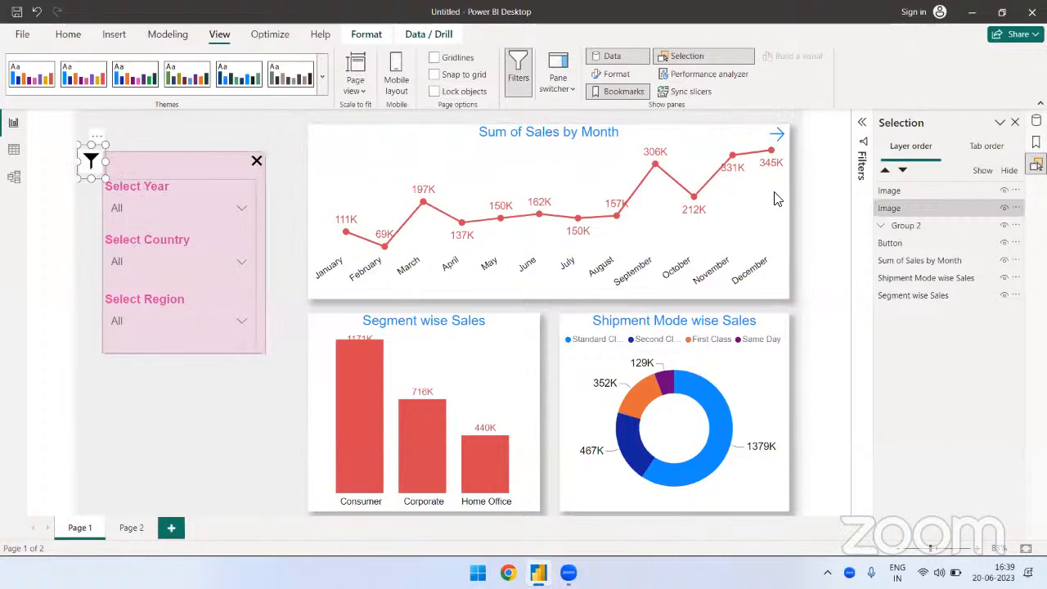
pyautogui.click(911, 229)
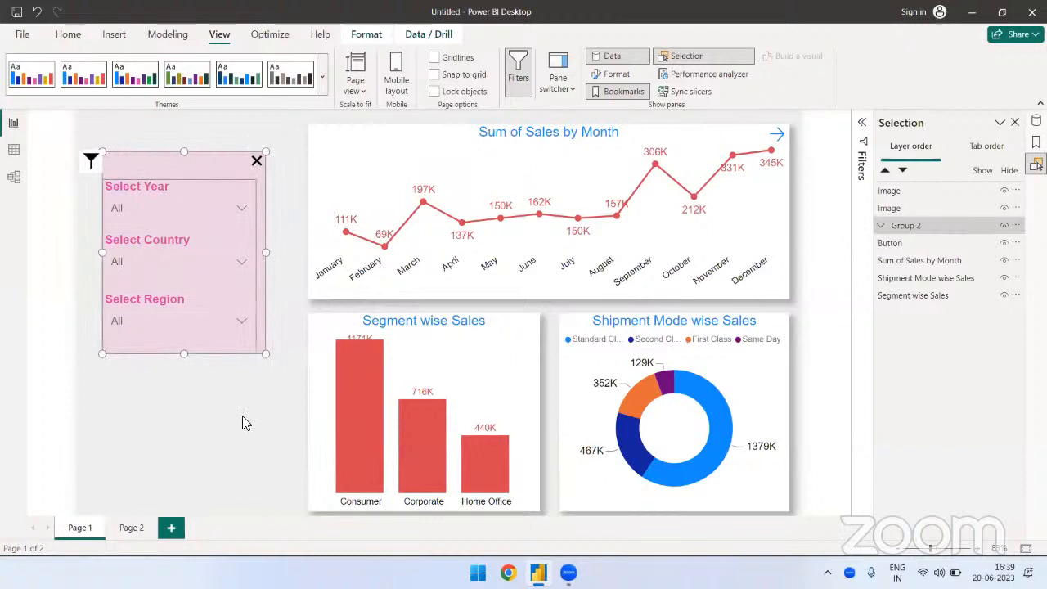
pyautogui.click(889, 243)
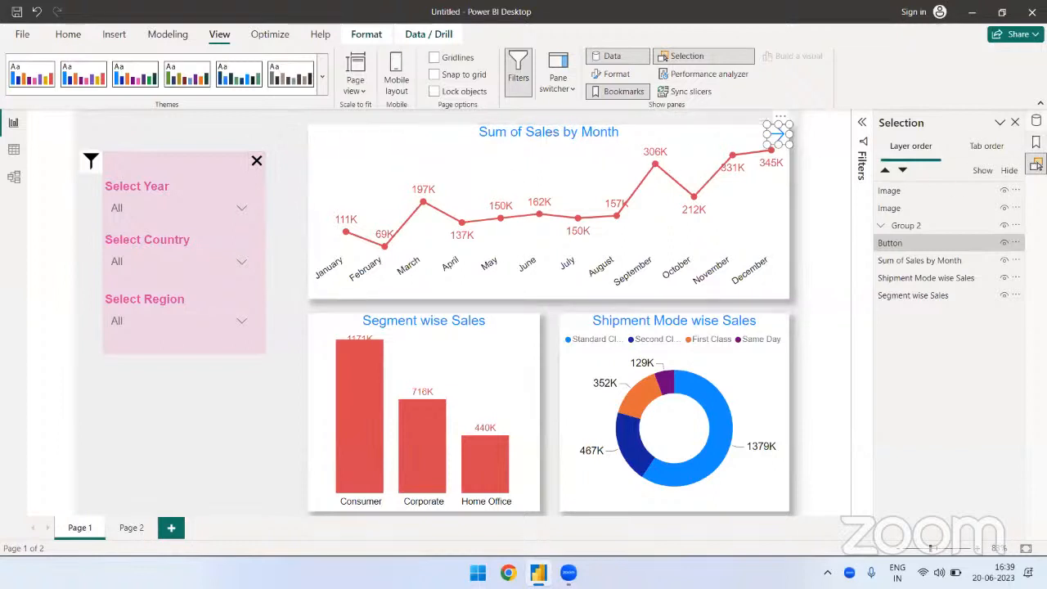
# Step: Add a bookmark that captures Page 1 with the slicer group and both icons visible
pyautogui.click(617, 91)
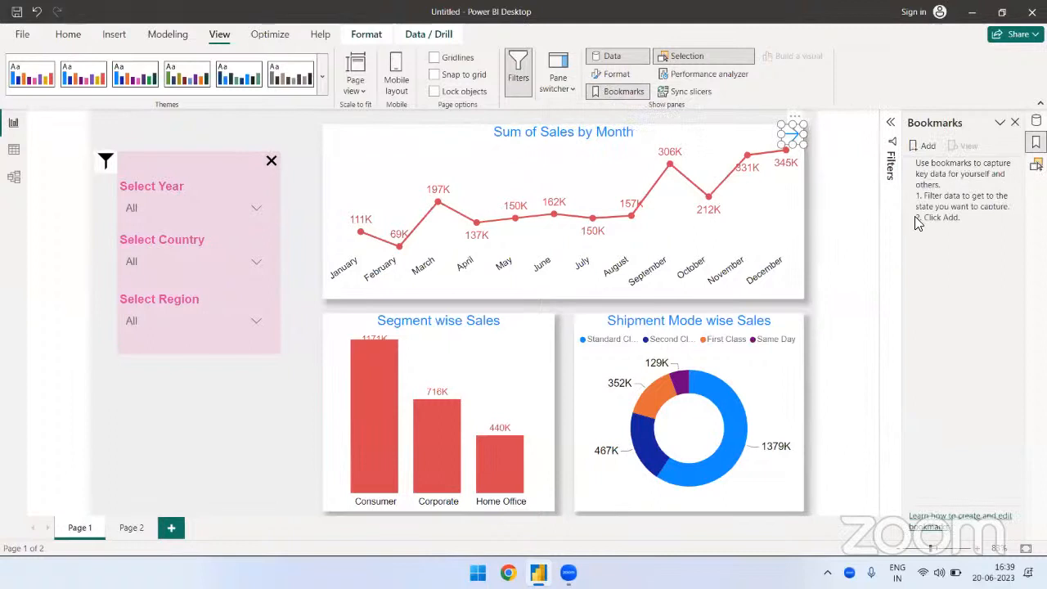
pyautogui.moveTo(900, 215); pyautogui.dragTo(889, 215)
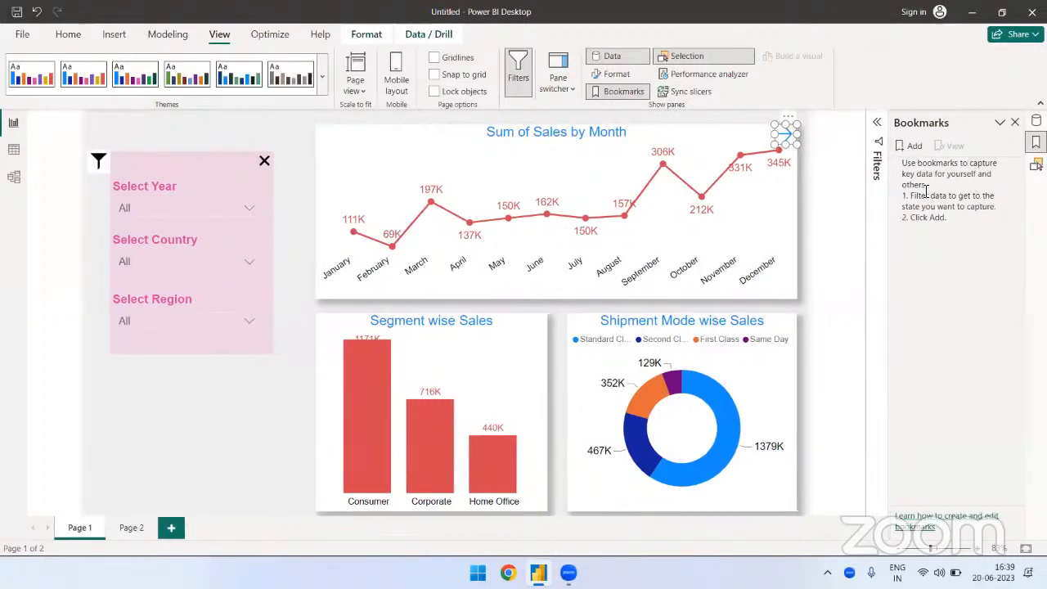
pyautogui.click(912, 146)
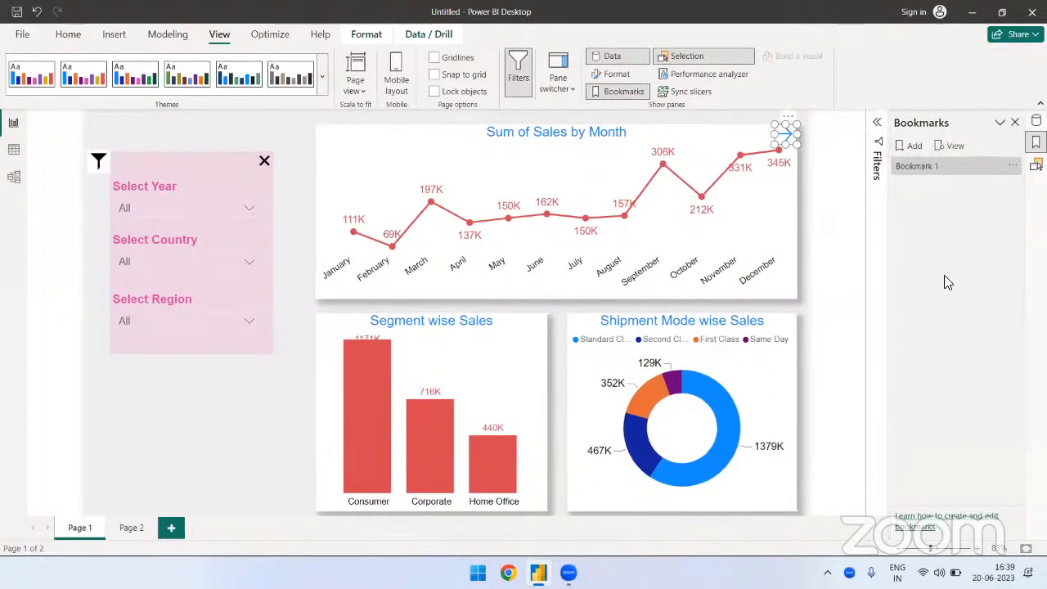
# Step: Rename the new bookmark as Show Filters and apply it to Page 1
pyautogui.doubleClick(914, 168)
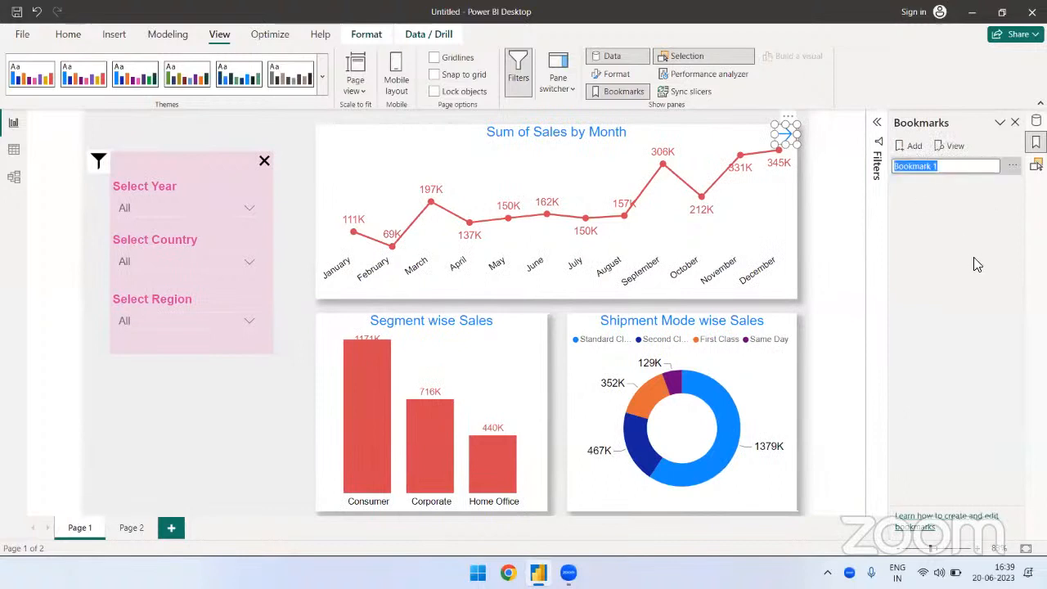
pyautogui.write('Show Filters')
pyautogui.press('Return')
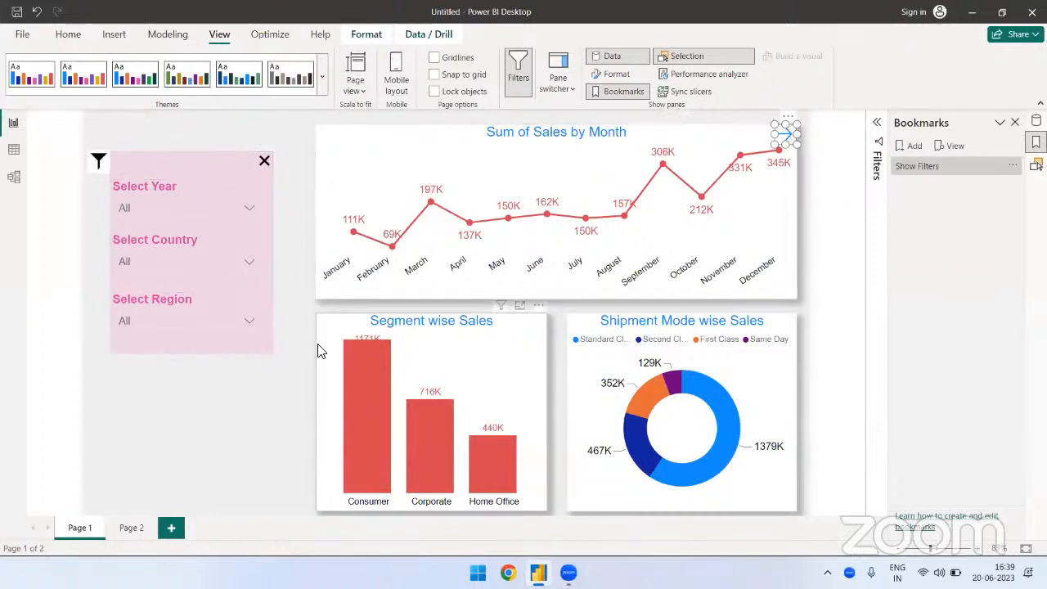
pyautogui.click(292, 386)
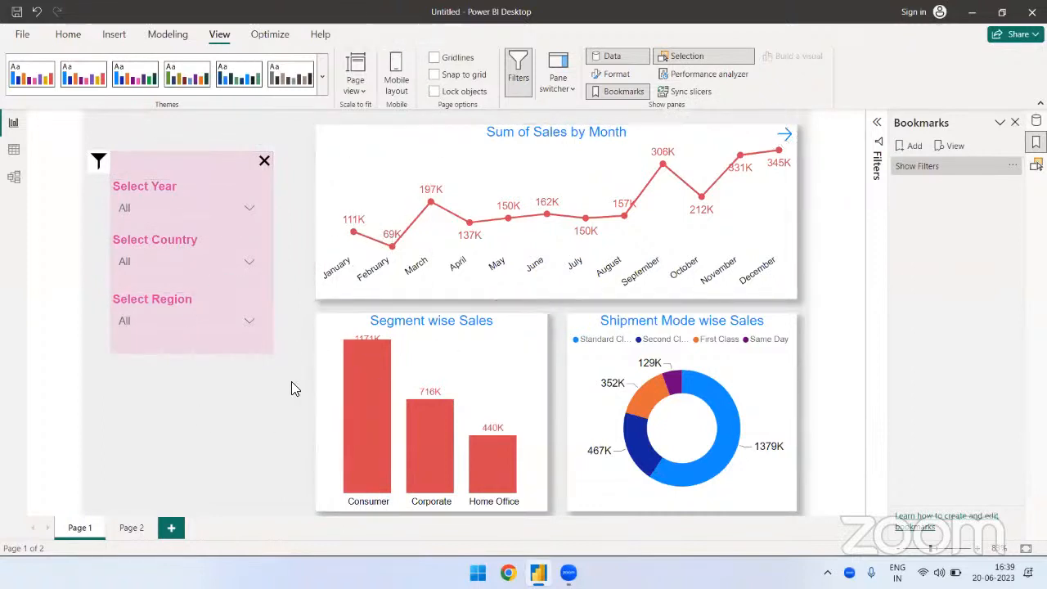
pyautogui.click(932, 168)
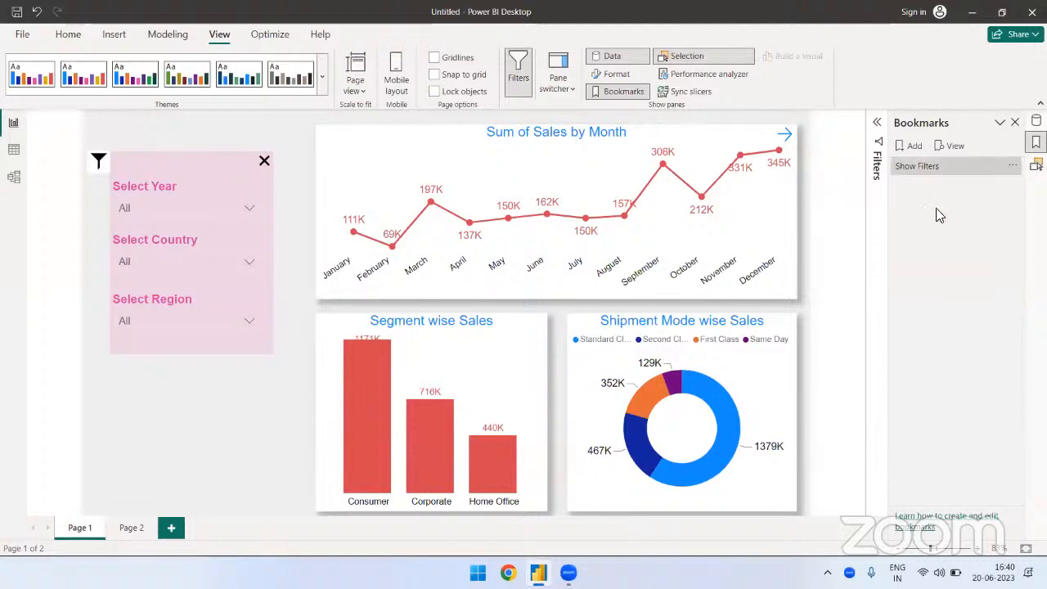
# Step: Check that all Page 1 layers are visible and update the Show Filters bookmark with the current page state
pyautogui.click(1035, 164)
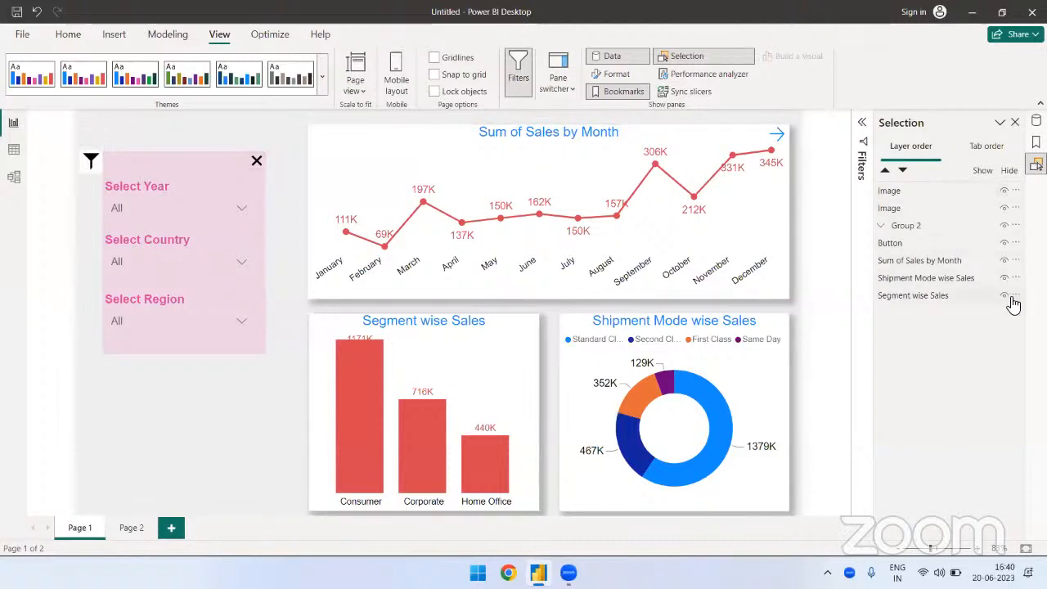
pyautogui.click(1035, 142)
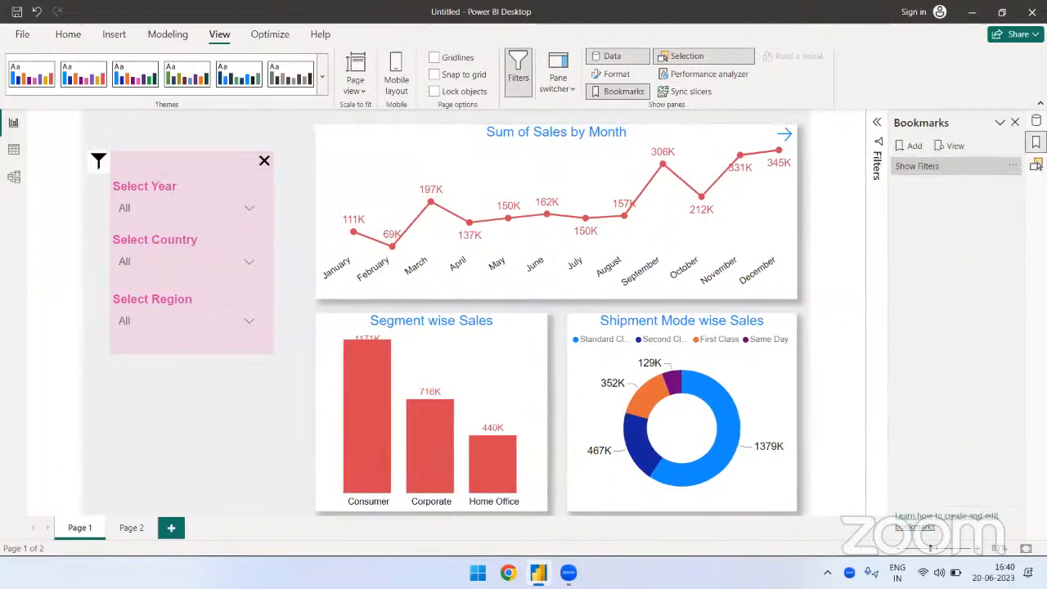
pyautogui.rightClick(913, 169)
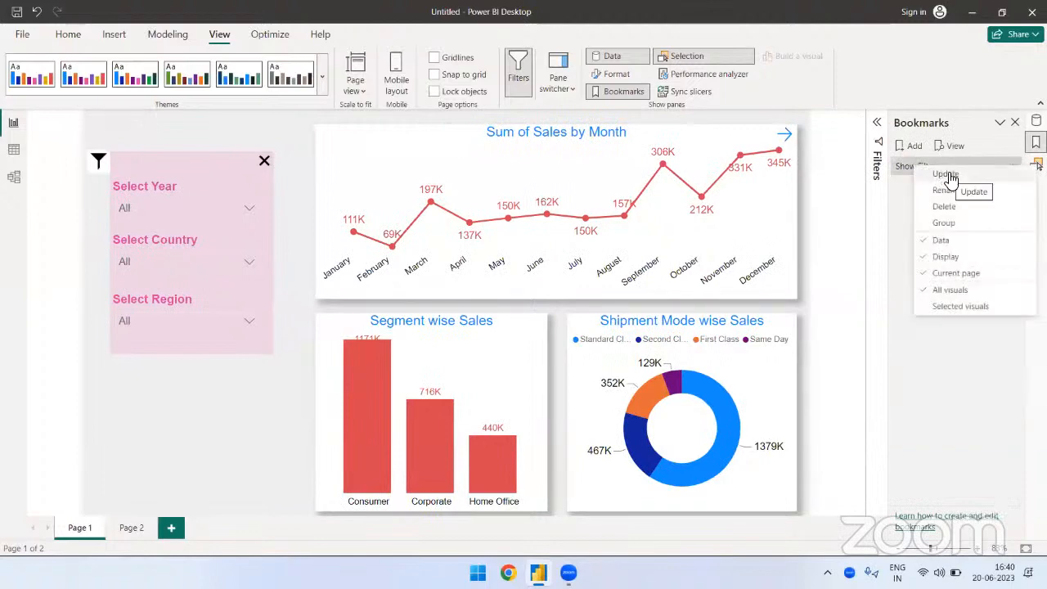
pyautogui.click(946, 175)
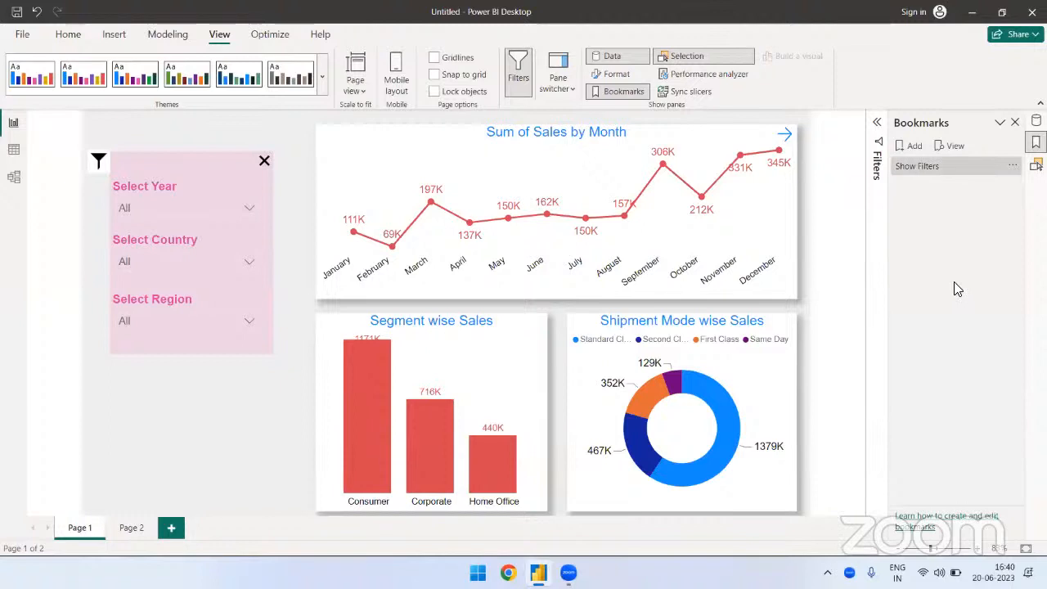
# Step: Add a second bookmark and name it Hide Filters
pyautogui.click(911, 145)
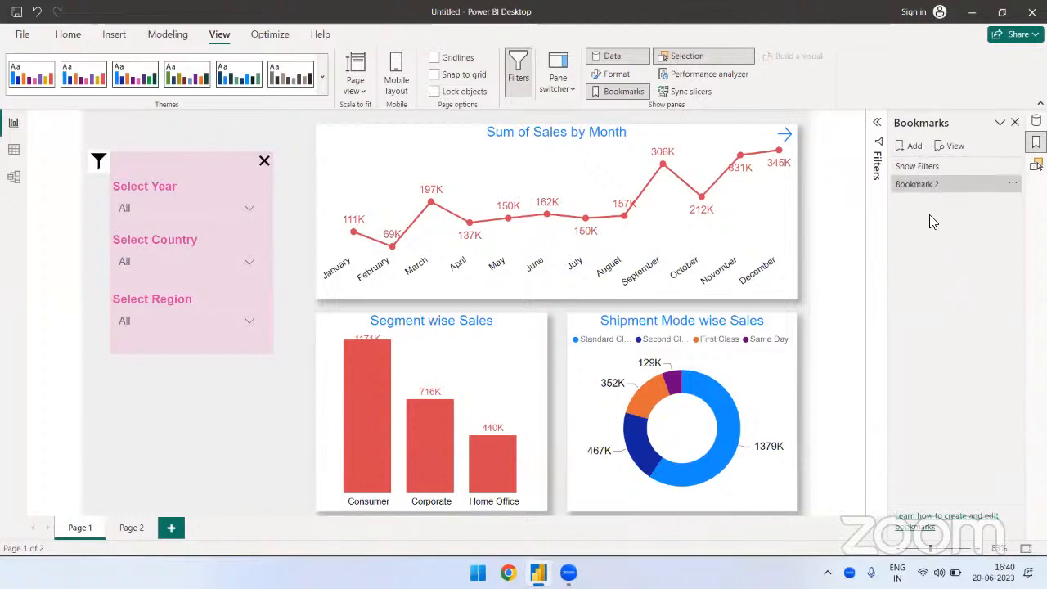
pyautogui.doubleClick(924, 183)
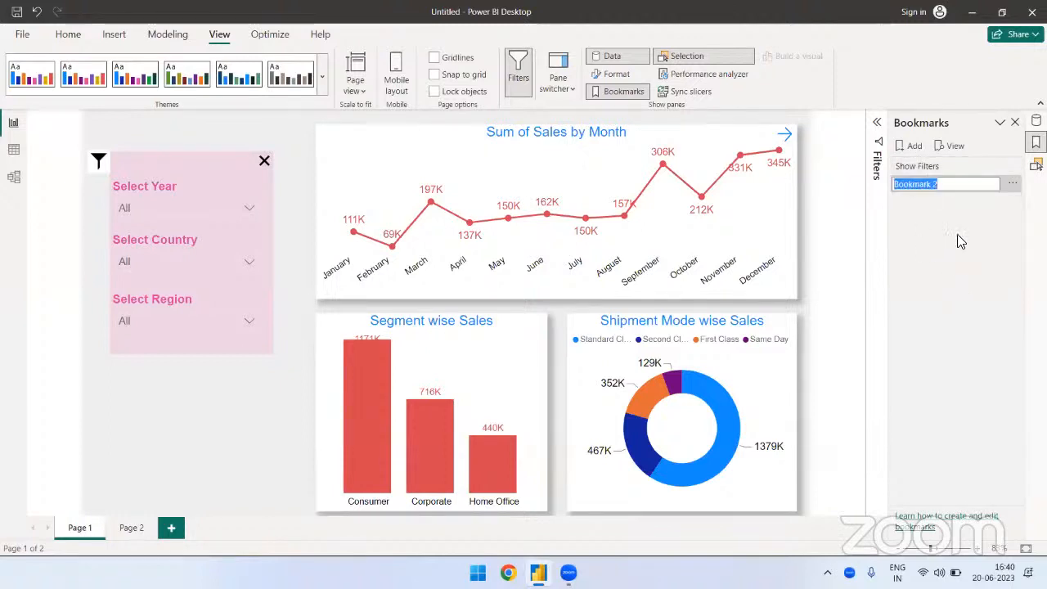
pyautogui.write('Hide Fil')
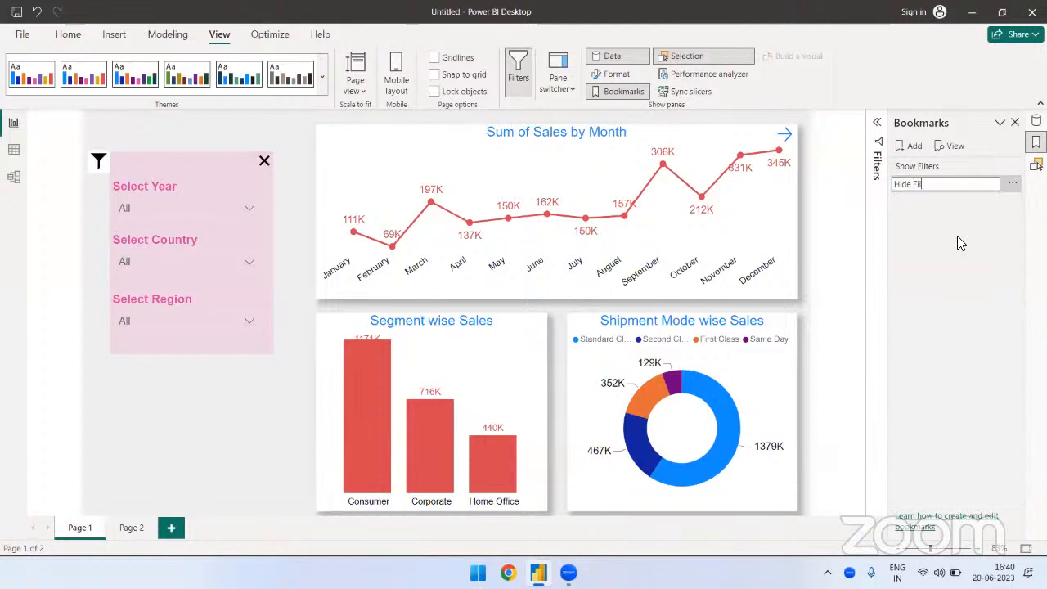
pyautogui.write('ters')
pyautogui.press('Return')
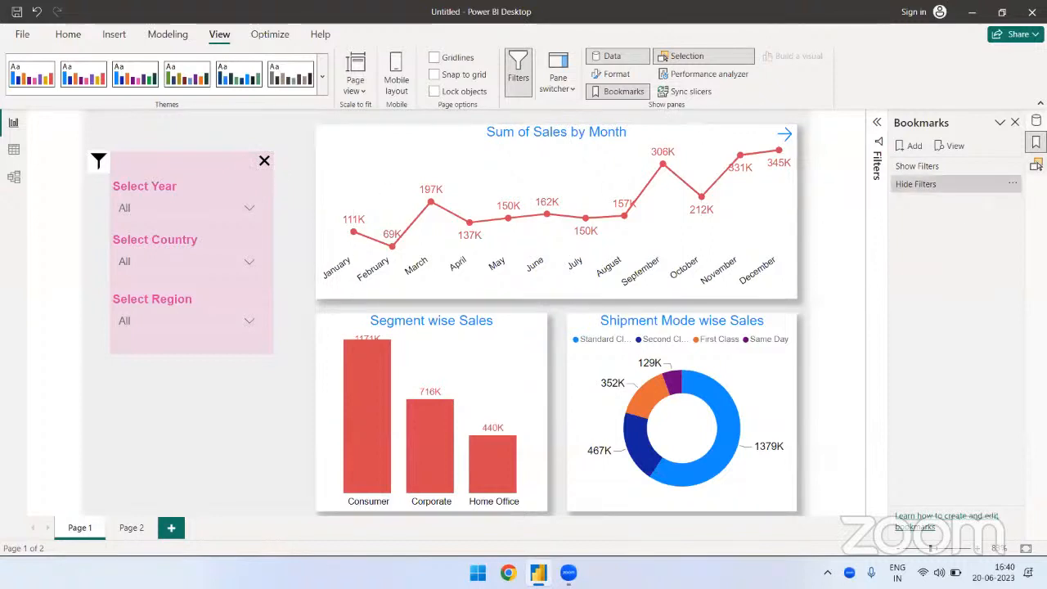
# Step: Hide the cross icon's Image layer and the slicer panel's Group 2 layer, keeping the filter icon visible
pyautogui.click(1035, 164)
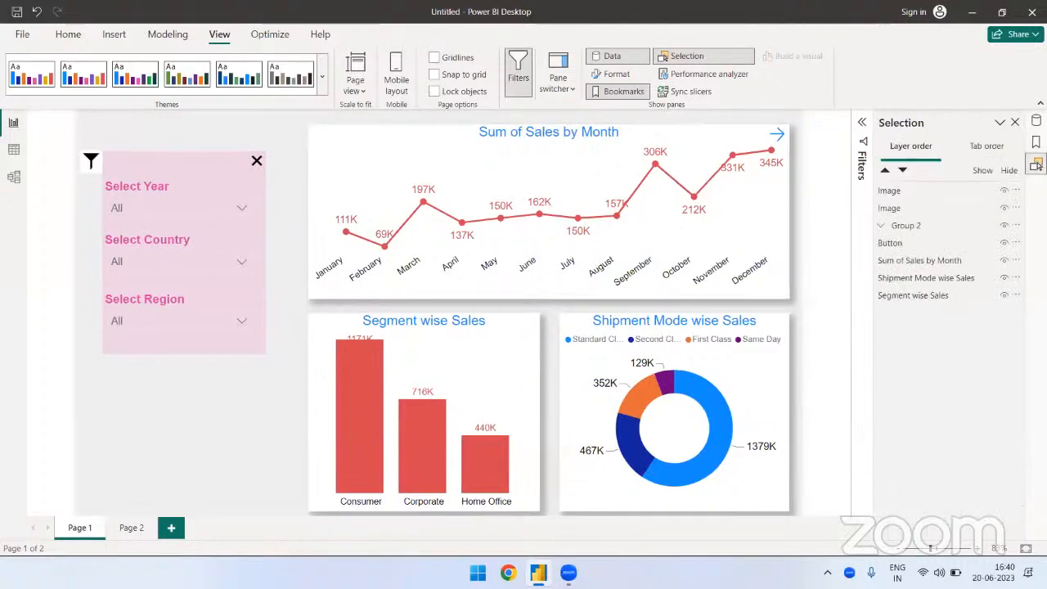
pyautogui.click(889, 191)
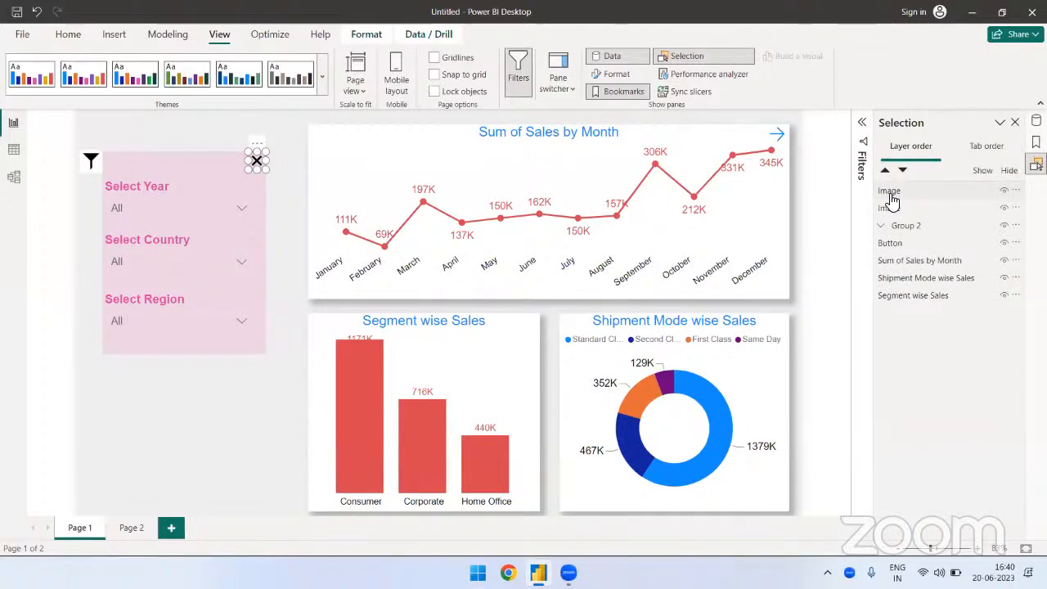
pyautogui.click(1004, 193)
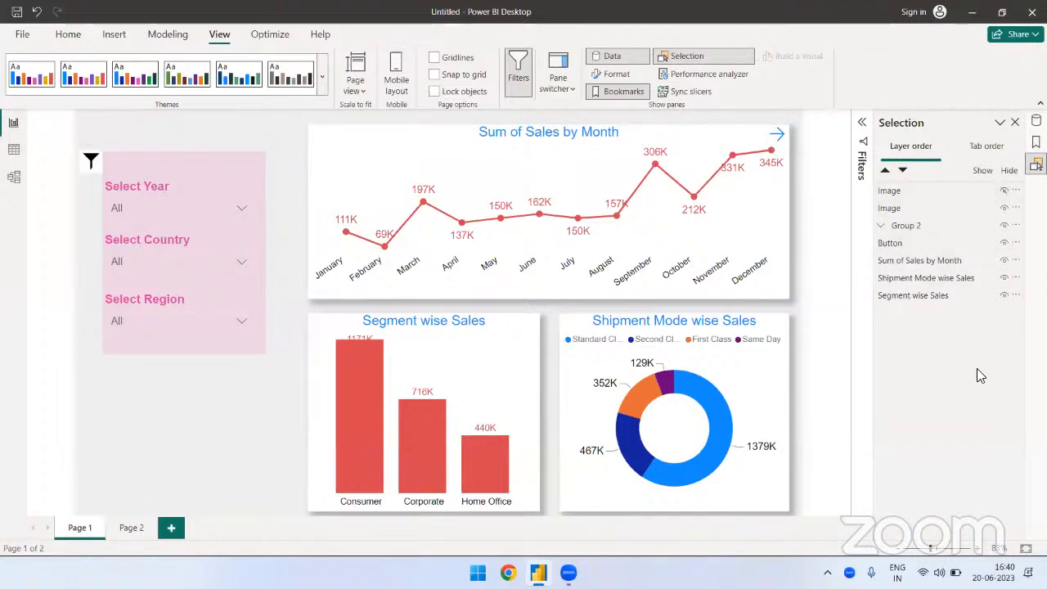
pyautogui.click(889, 209)
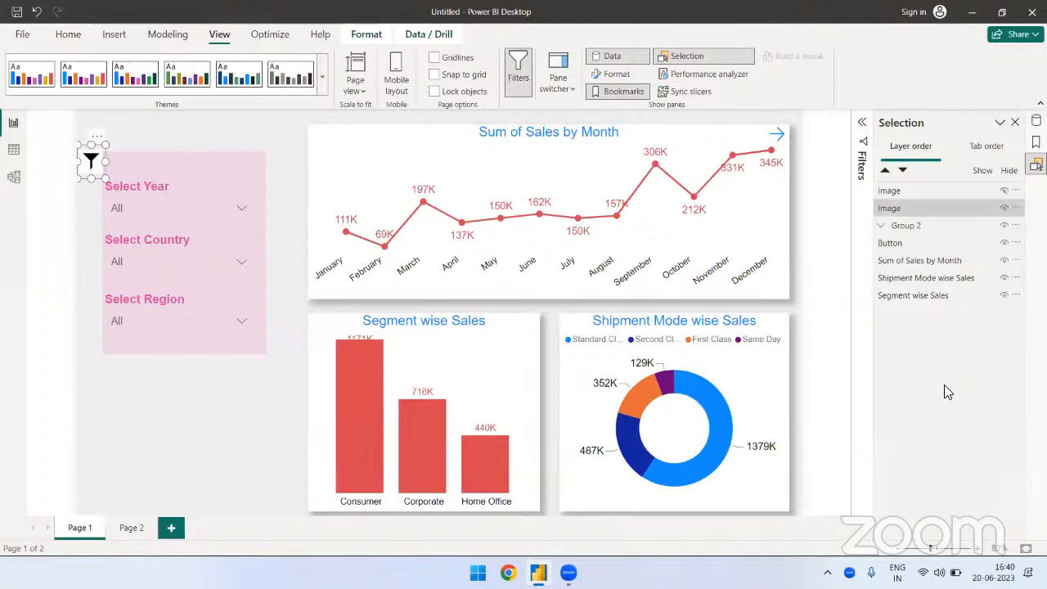
pyautogui.click(906, 228)
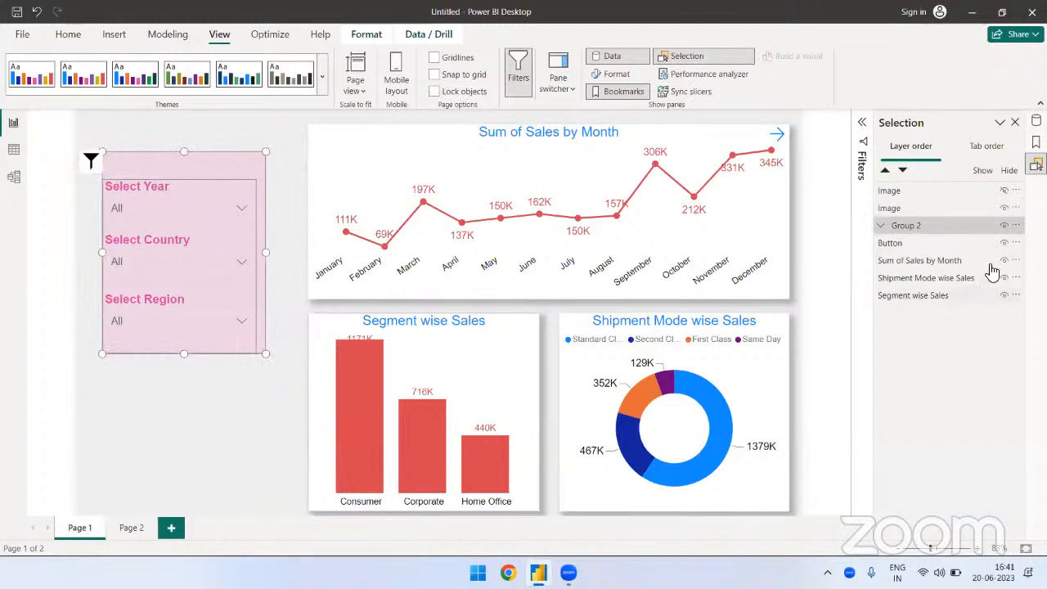
pyautogui.click(1006, 226)
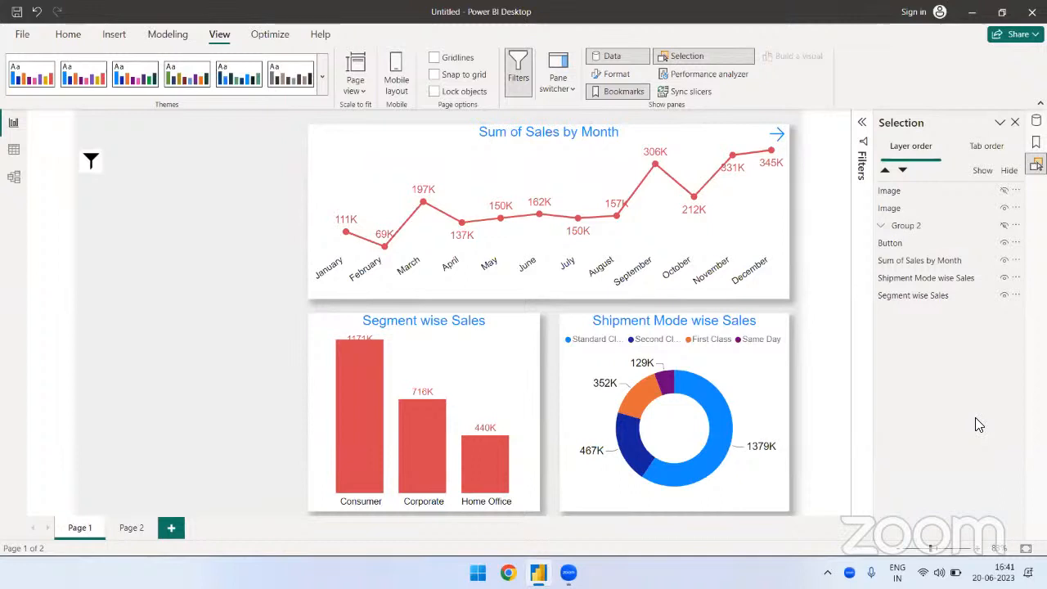
# Step: Update the Hide Filters bookmark to store the page with the slicer panel and cross icon hidden
pyautogui.click(1035, 142)
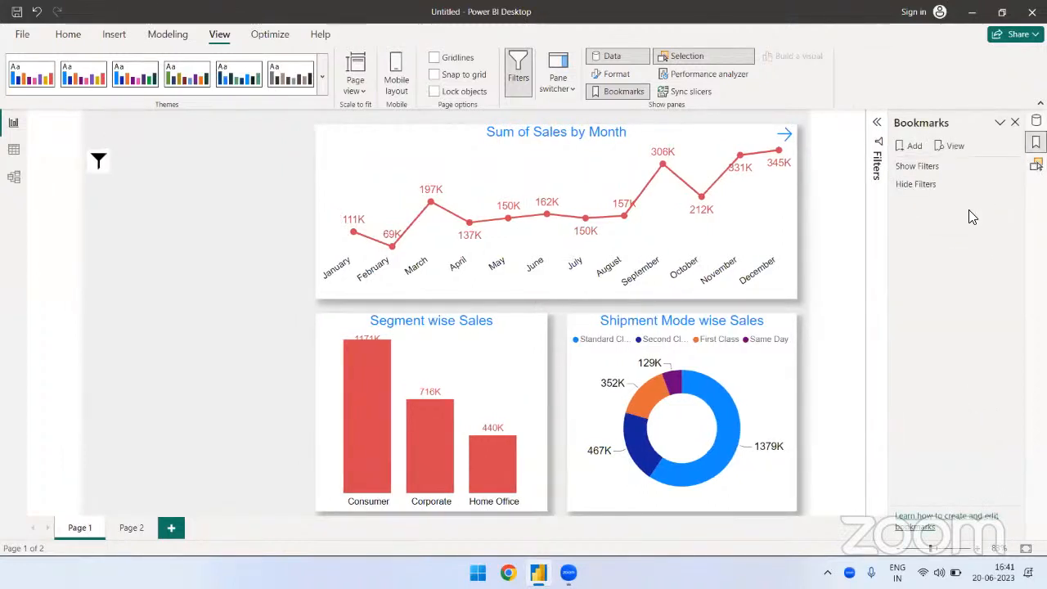
pyautogui.rightClick(967, 196)
pyautogui.click(922, 199)
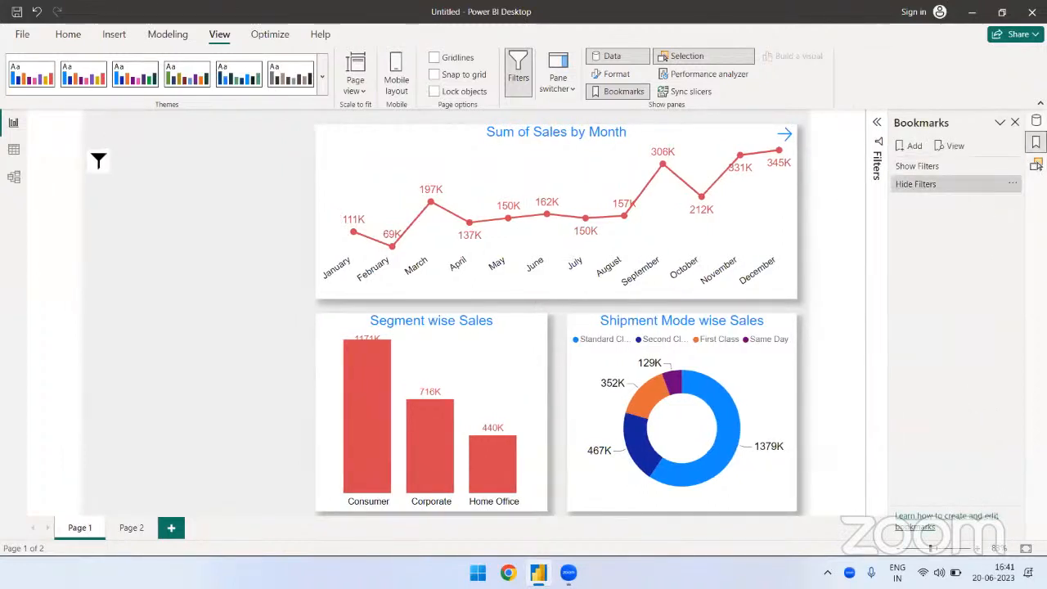
# Step: Apply the Show Filters bookmark and make Group 2 and the cross icon visible on Page 1
pyautogui.click(913, 168)
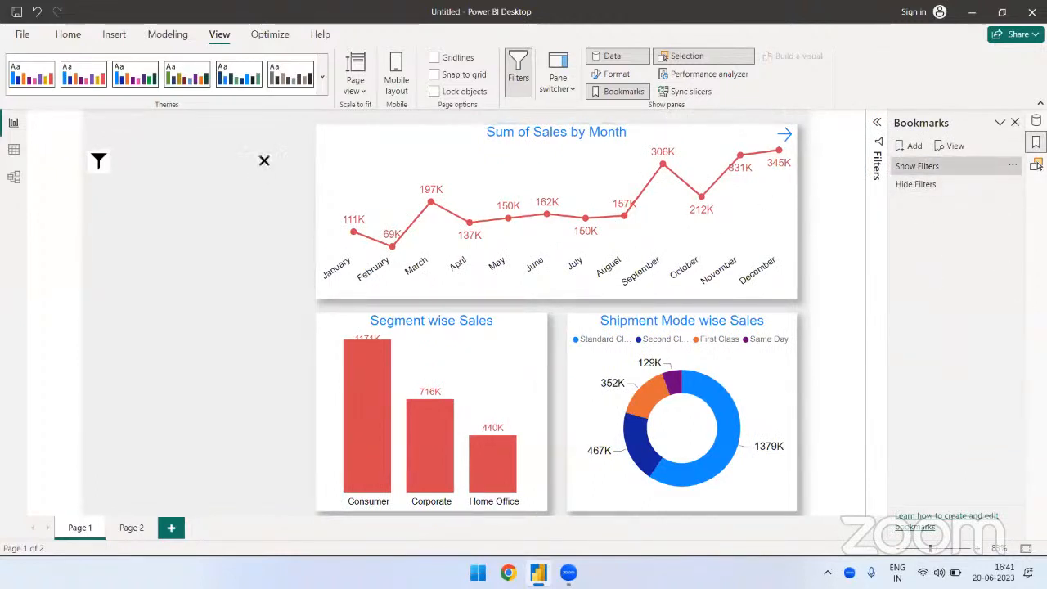
pyautogui.click(1035, 165)
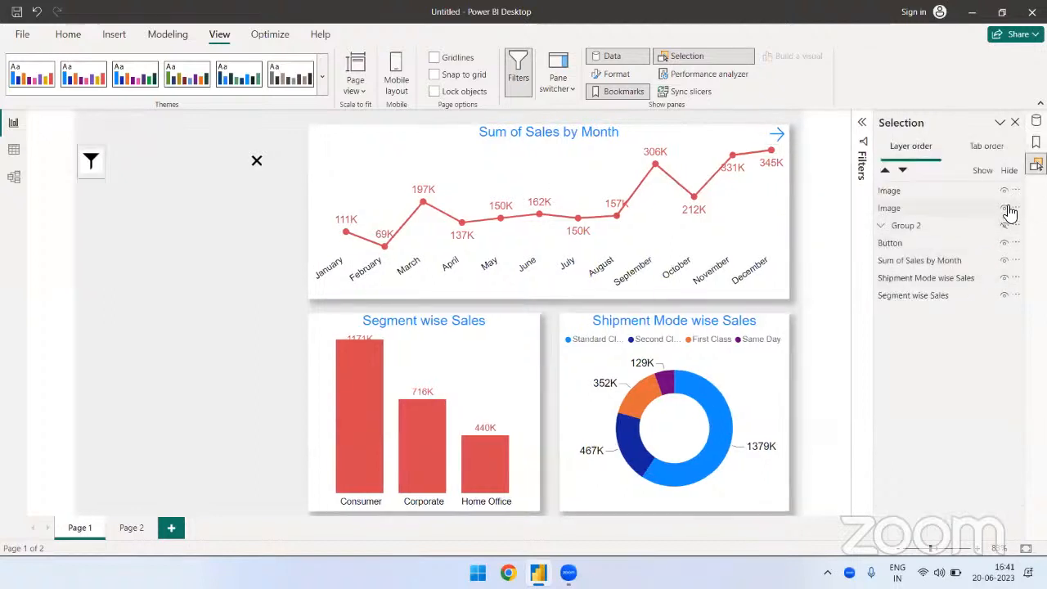
pyautogui.click(907, 196)
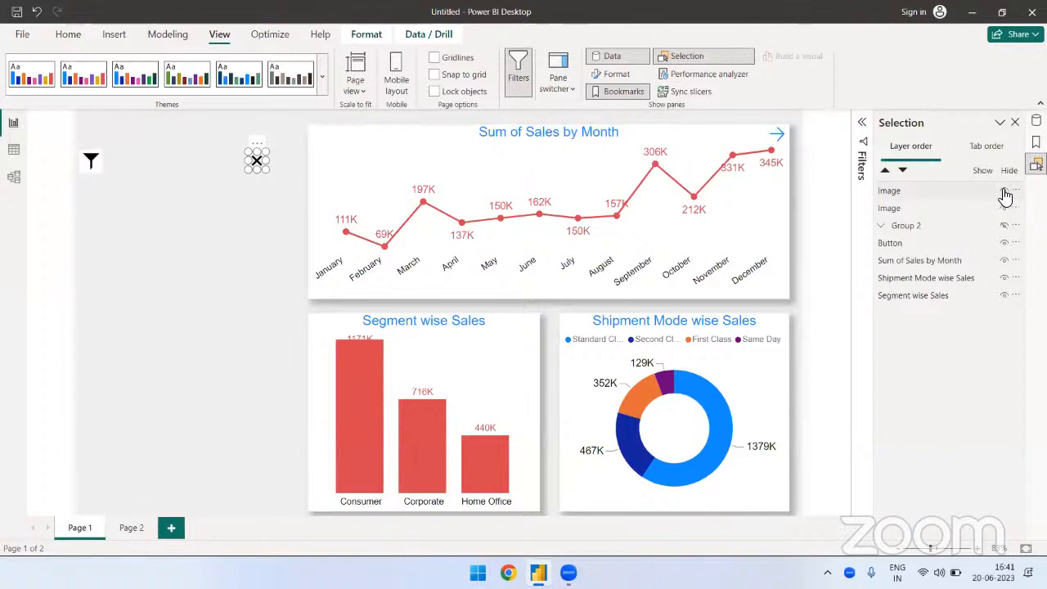
pyautogui.click(1004, 192)
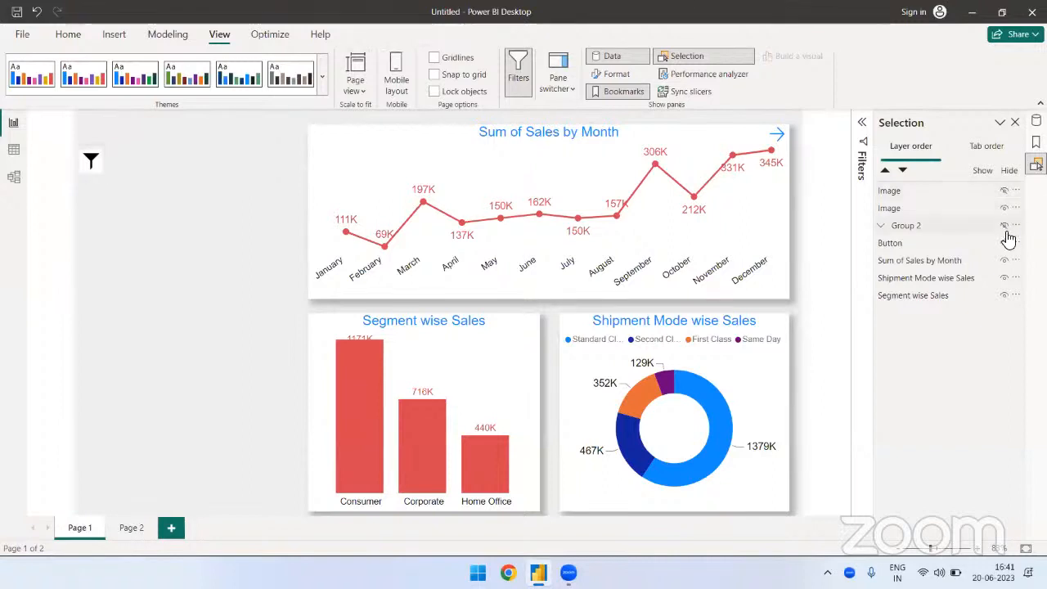
pyautogui.click(1005, 225)
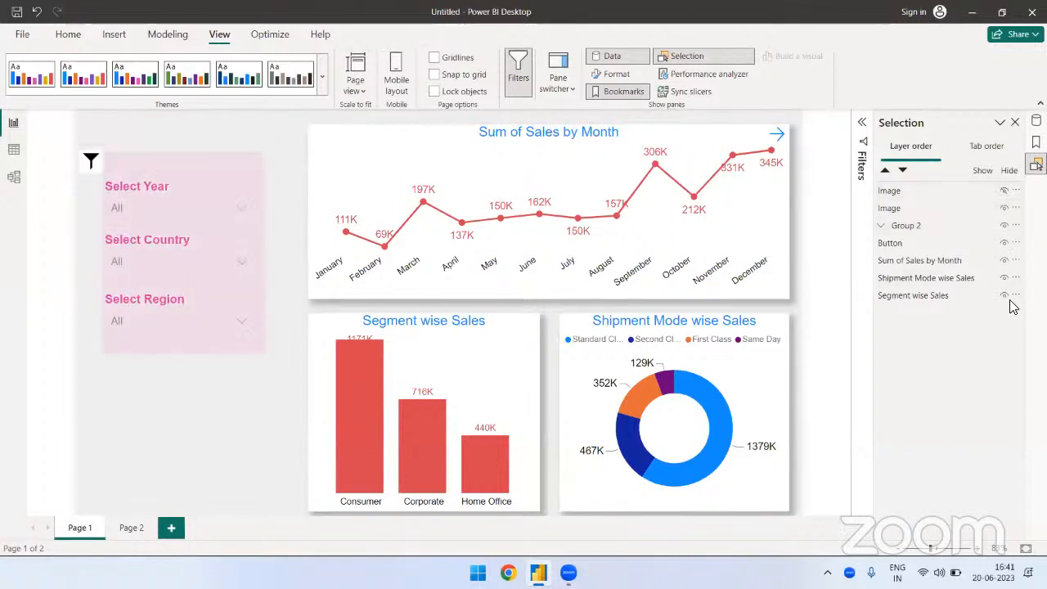
pyautogui.click(1005, 191)
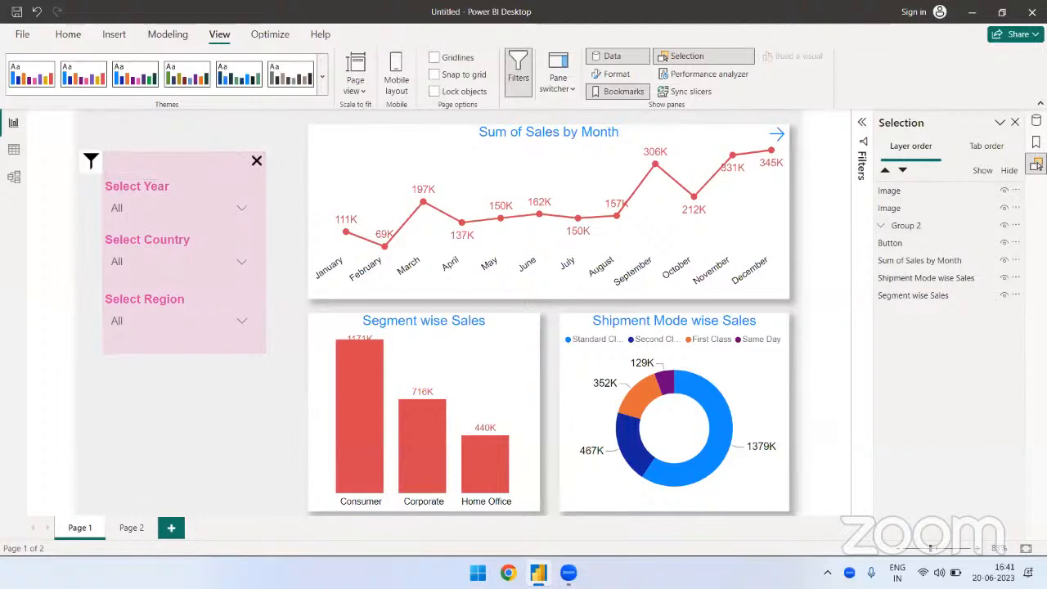
# Step: Update the Show Filters bookmark to store the page with the slicer panel and both icons visible
pyautogui.click(1035, 142)
pyautogui.rightClick(930, 170)
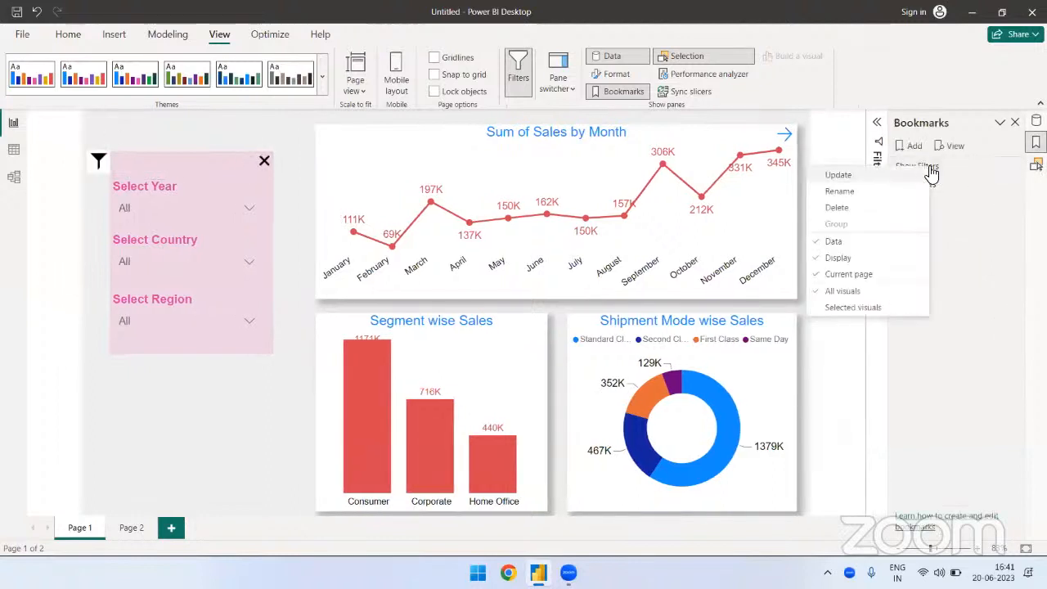
pyautogui.click(962, 214)
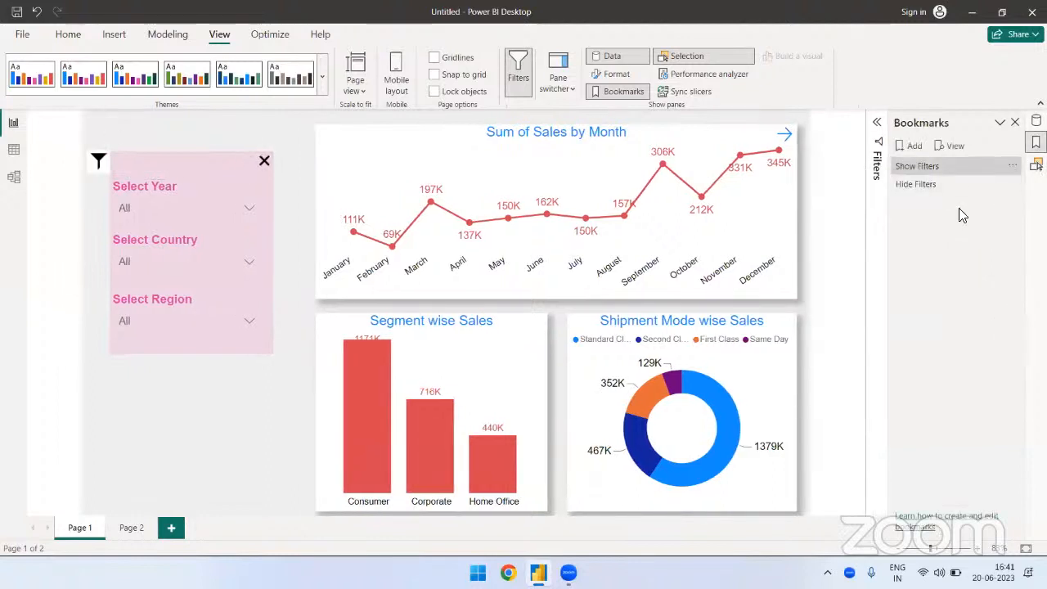
# Step: Test the Hide Filters and Show Filters bookmarks by switching between them, ending on Show Filters
pyautogui.click(921, 184)
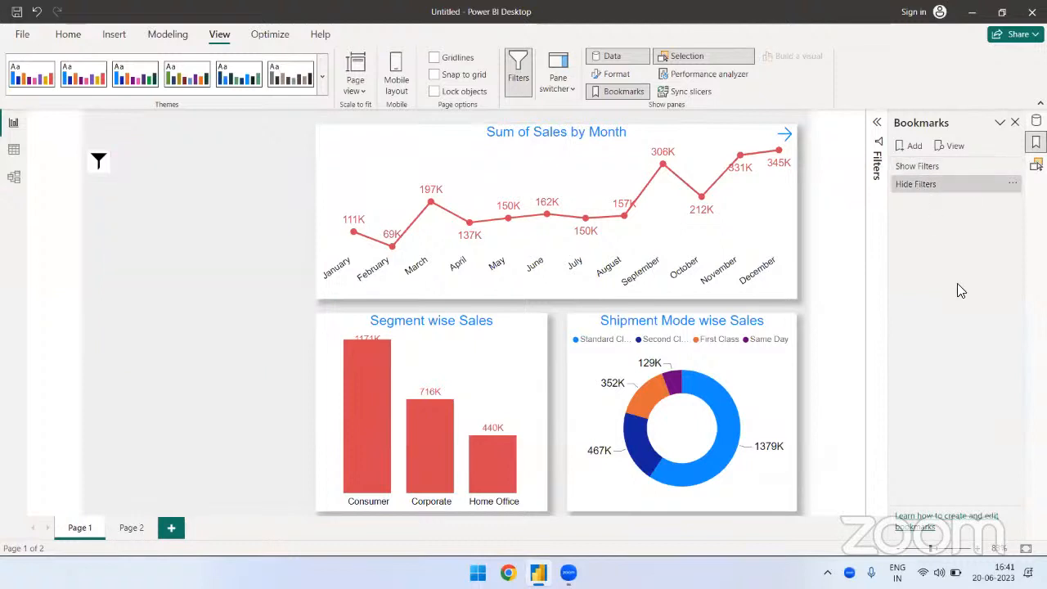
pyautogui.click(916, 166)
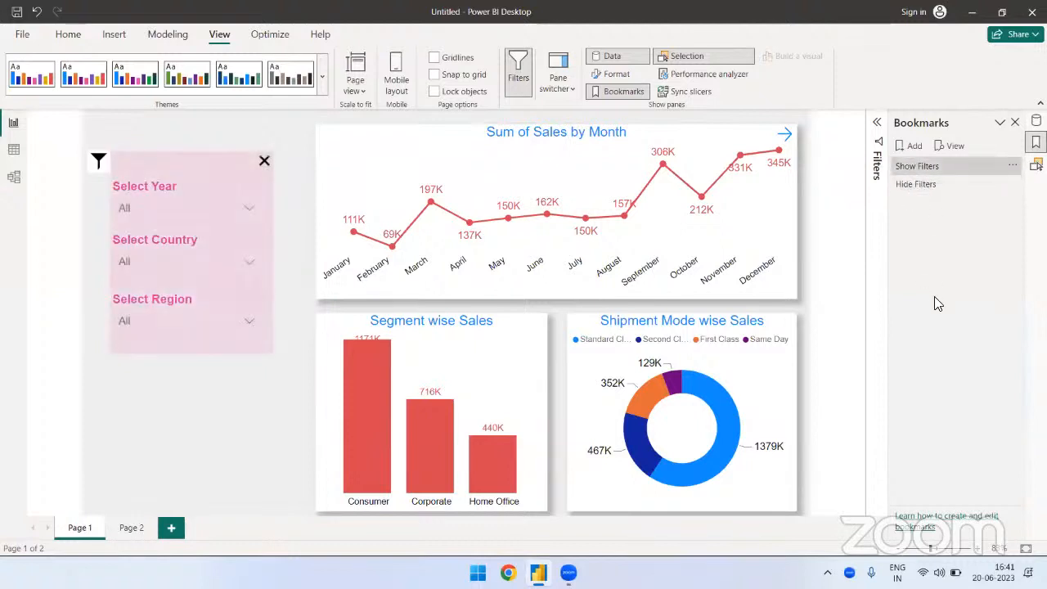
pyautogui.click(914, 185)
pyautogui.click(904, 166)
# Step: Close the Bookmarks and Selection panes, show the Format pane, and select the filter icon beside the slicer panel
pyautogui.click(1013, 123)
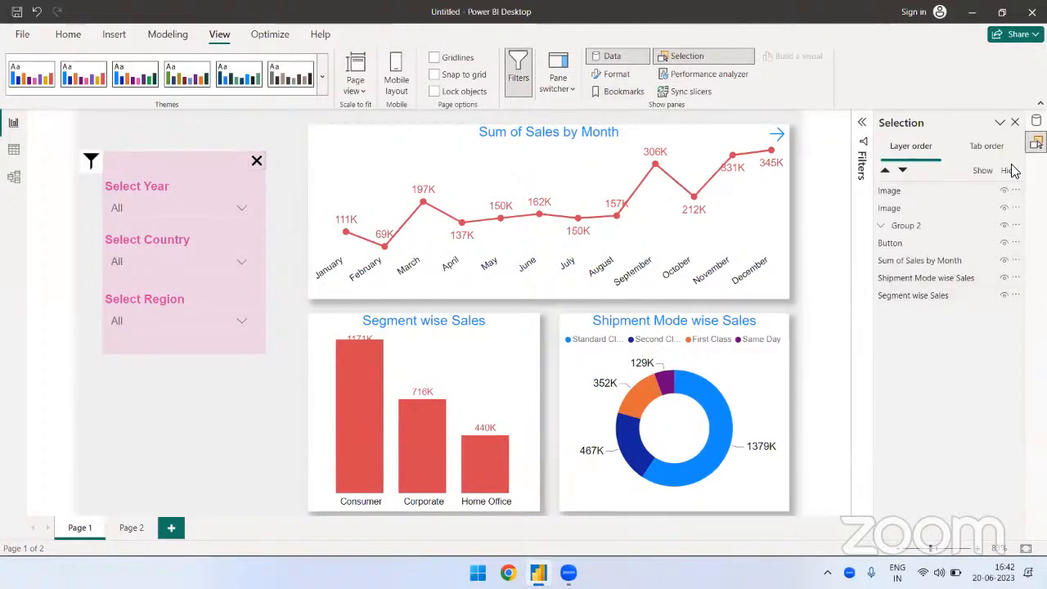
pyautogui.click(1015, 125)
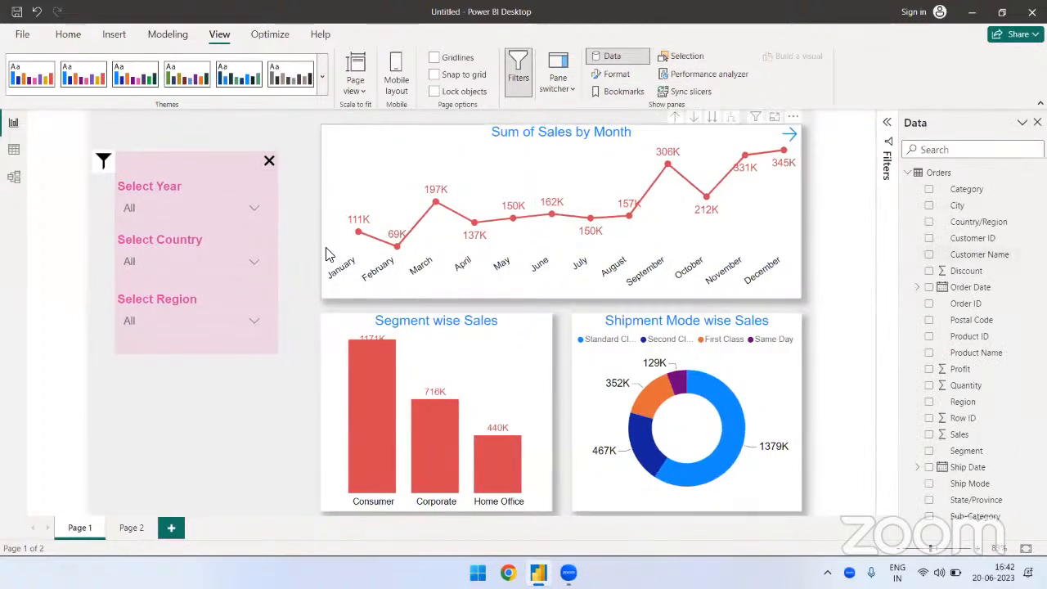
pyautogui.click(617, 75)
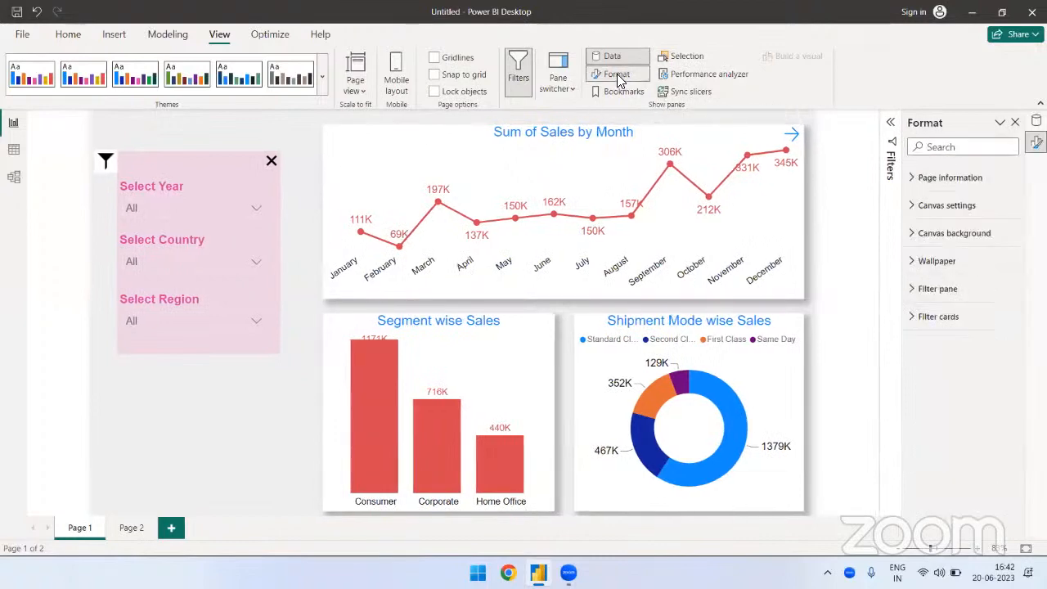
pyautogui.click(70, 35)
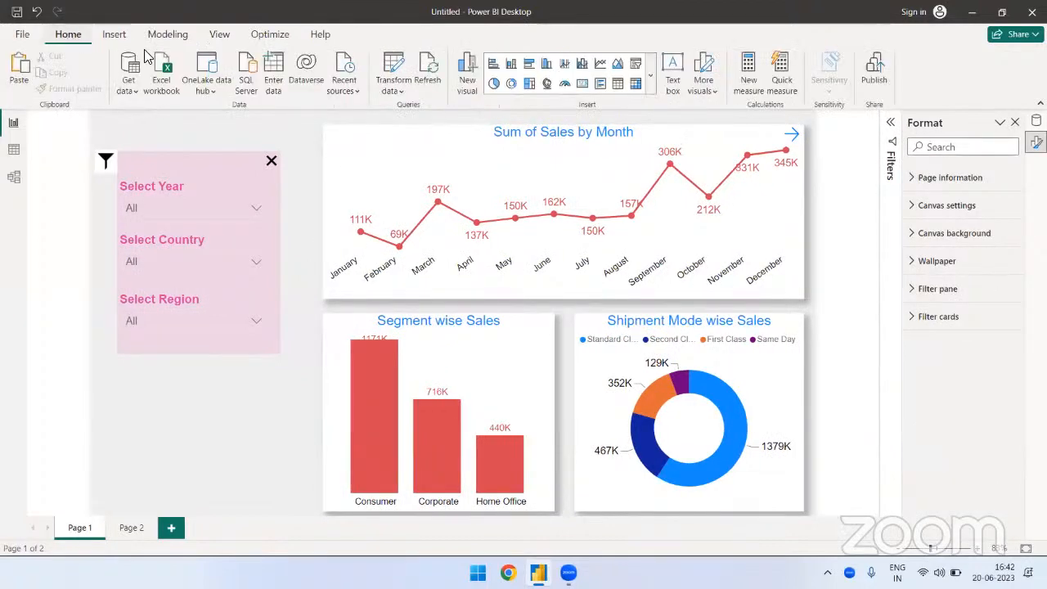
pyautogui.click(104, 161)
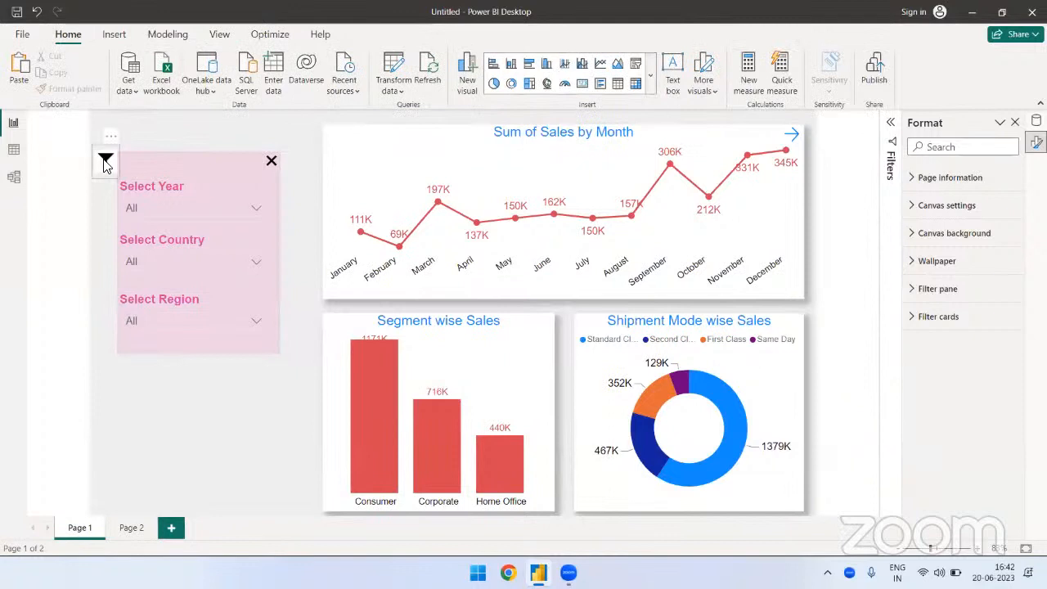
# Step: Enable the filter icon's action with type Bookmark and assign the Show Filters bookmark
pyautogui.click(1006, 291)
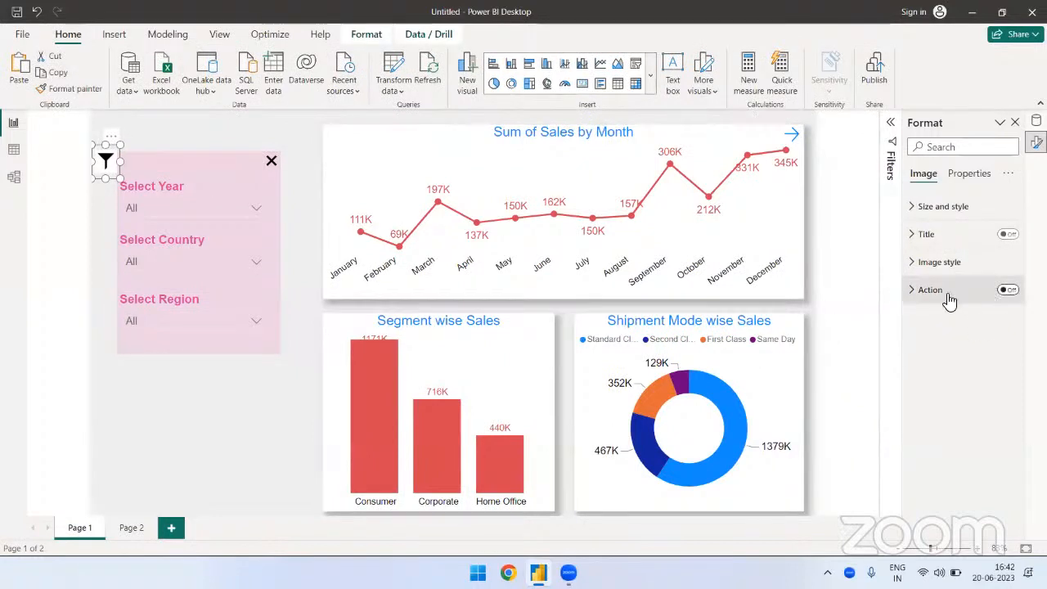
pyautogui.click(937, 300)
pyautogui.scroll(-1, 957, 393)
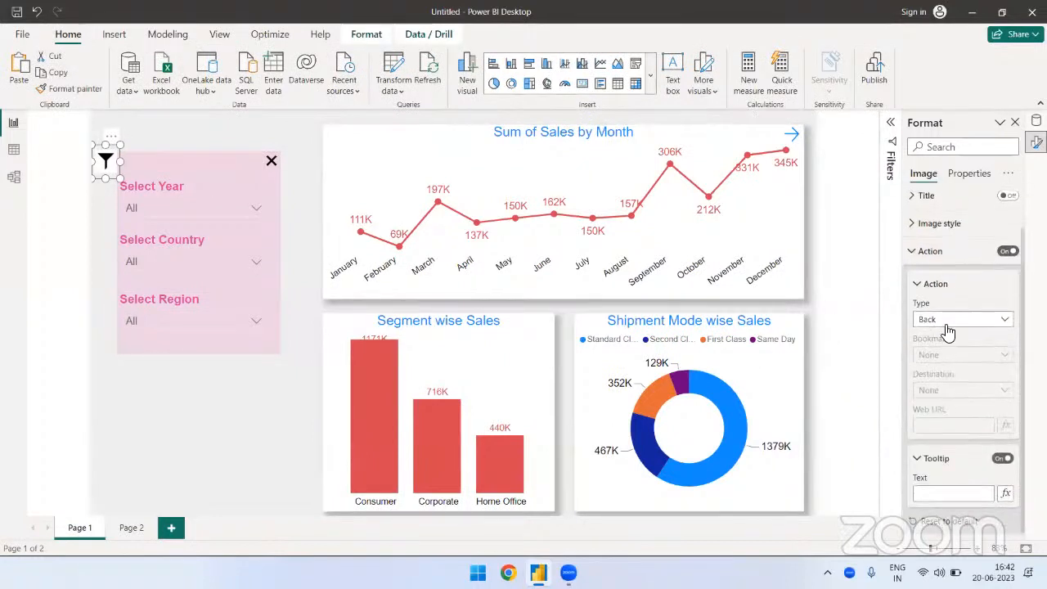
pyautogui.click(946, 321)
pyautogui.click(945, 352)
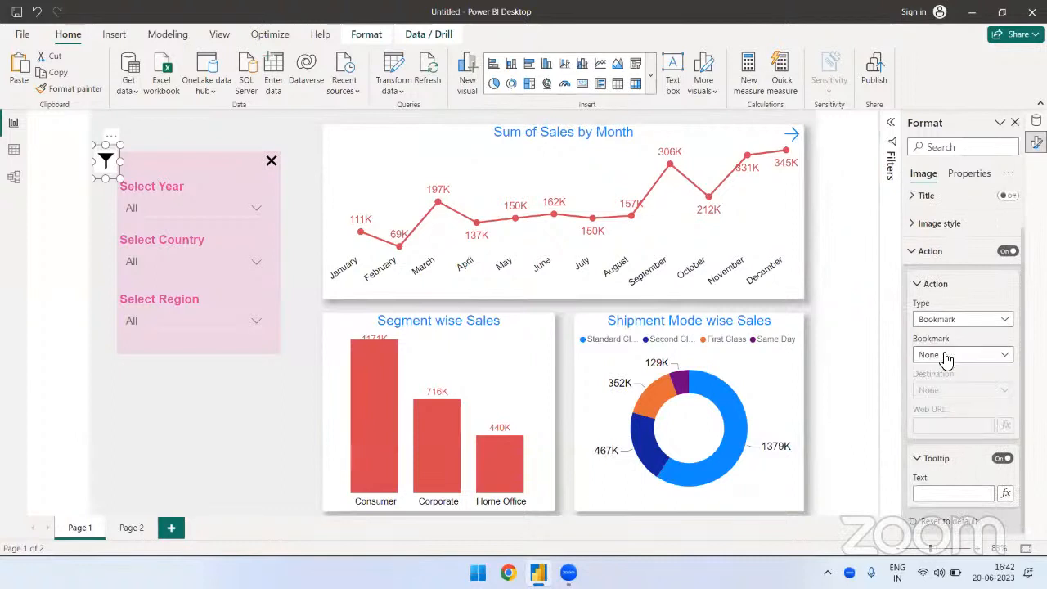
pyautogui.click(946, 356)
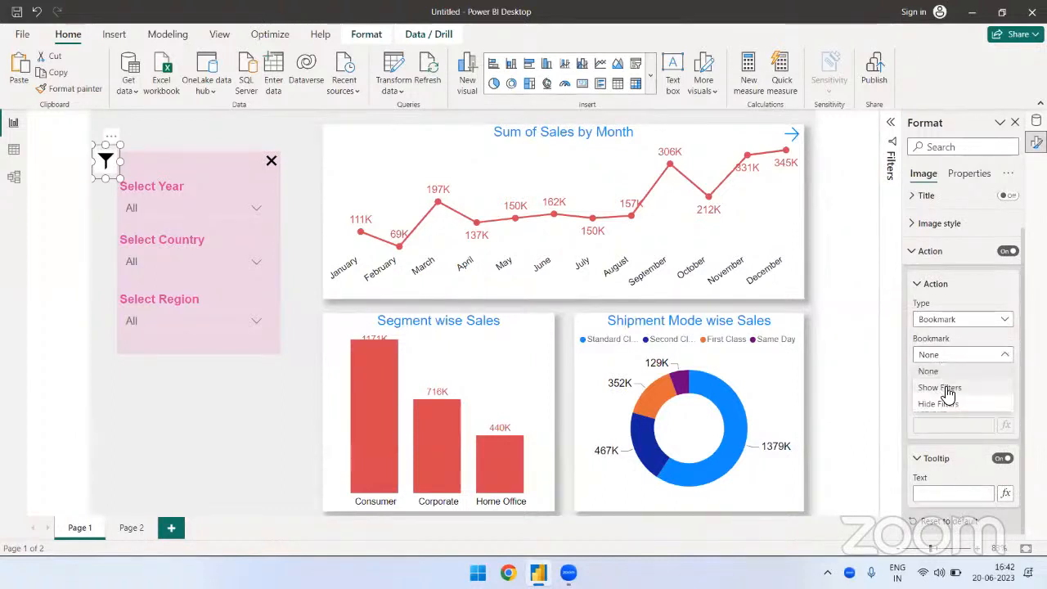
pyautogui.click(942, 388)
# Step: Enable the cross icon's action with type Bookmark and assign the Hide Filters bookmark
pyautogui.click(270, 161)
pyautogui.click(1008, 290)
pyautogui.click(944, 357)
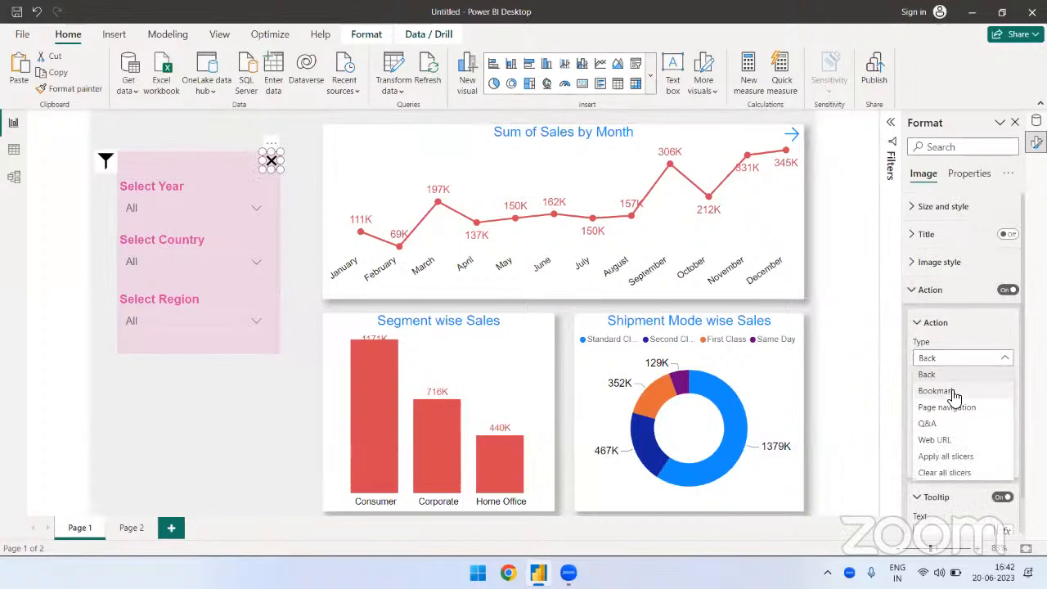
pyautogui.click(951, 391)
pyautogui.click(952, 397)
pyautogui.click(940, 442)
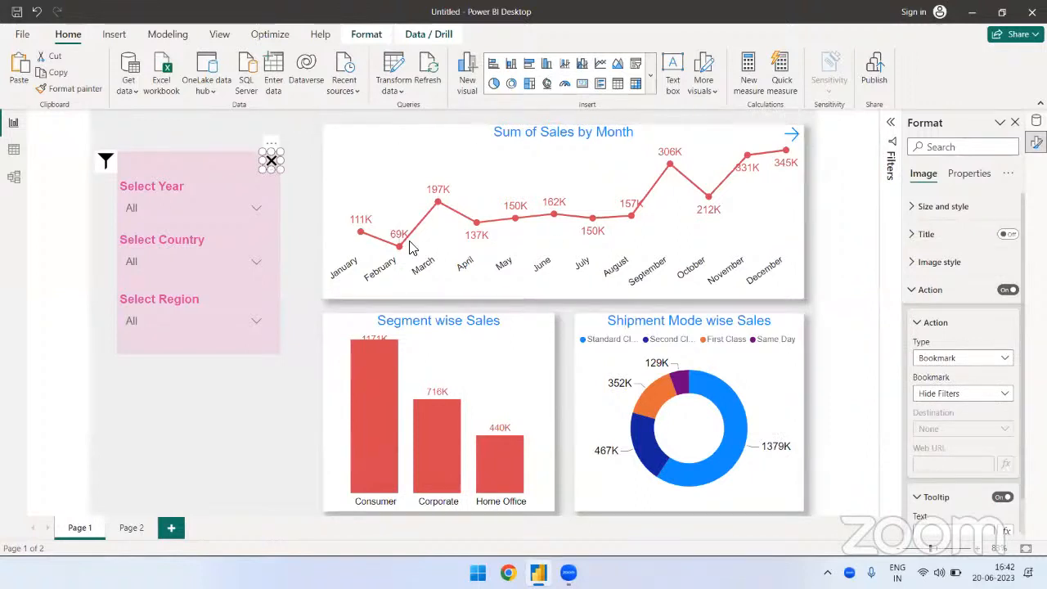
# Step: Widen the Format pane and set the cross icon's action tooltip to "Hide Filters"
pyautogui.scroll(-1, 952, 450)
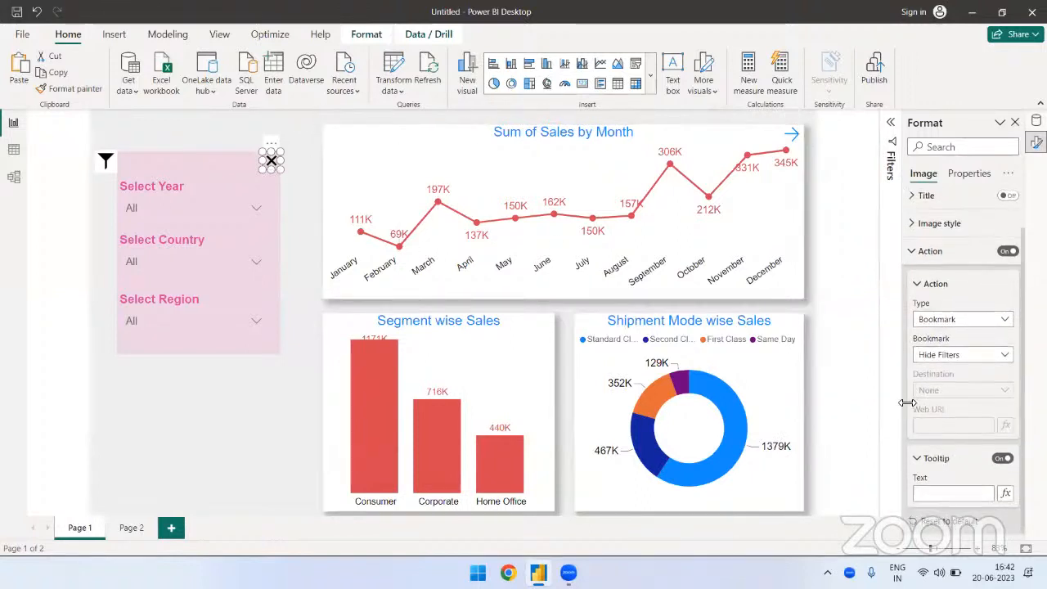
pyautogui.moveTo(907, 402); pyautogui.dragTo(878, 400)
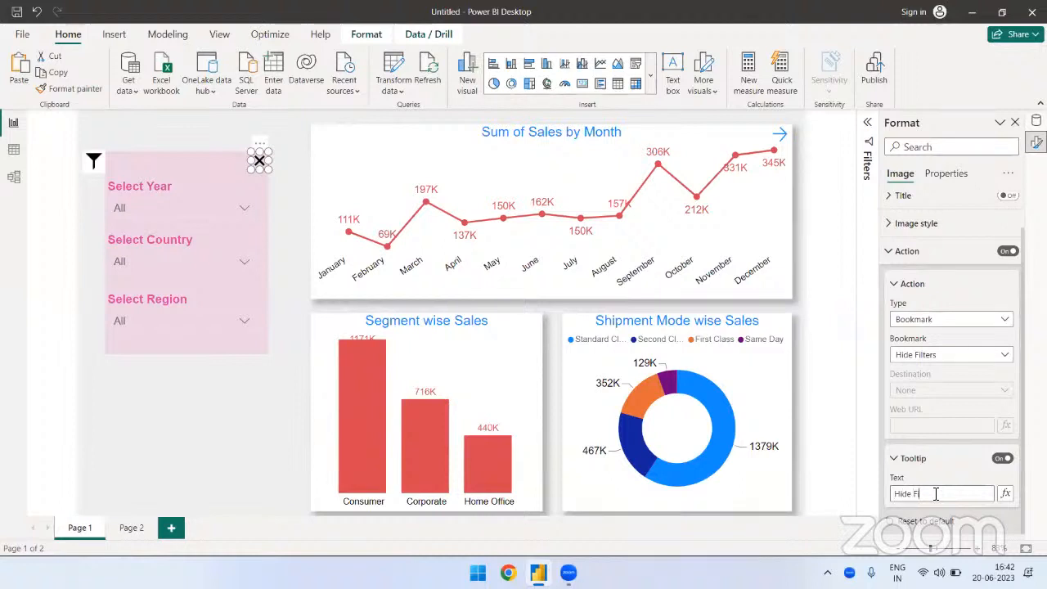
pyautogui.write('ters')
# Step: Set the filter icon's action tooltip to "Show Filters" and deselect the icon
pyautogui.click(94, 160)
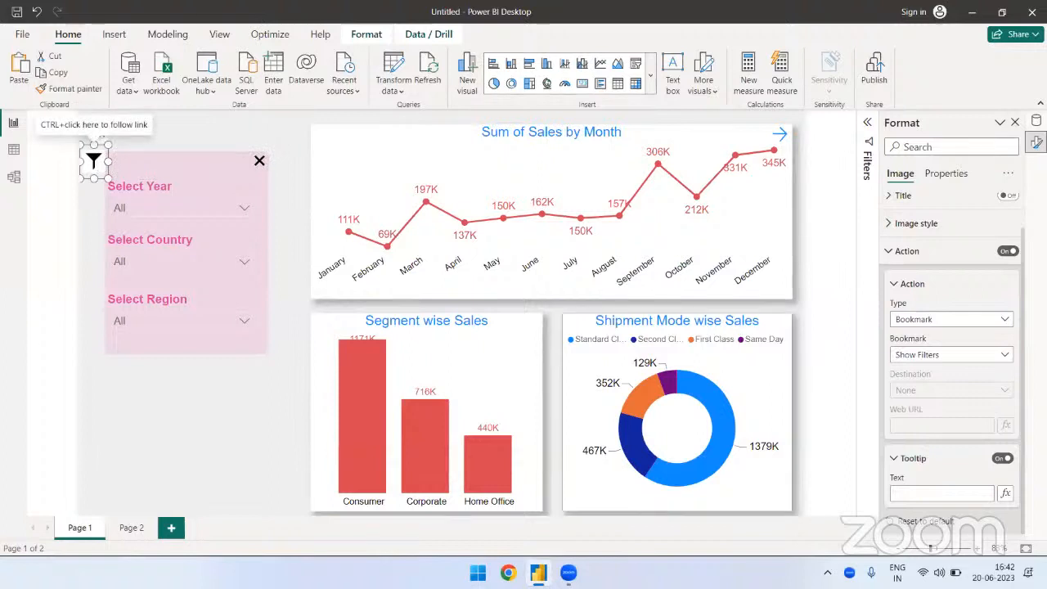
pyautogui.click(894, 494)
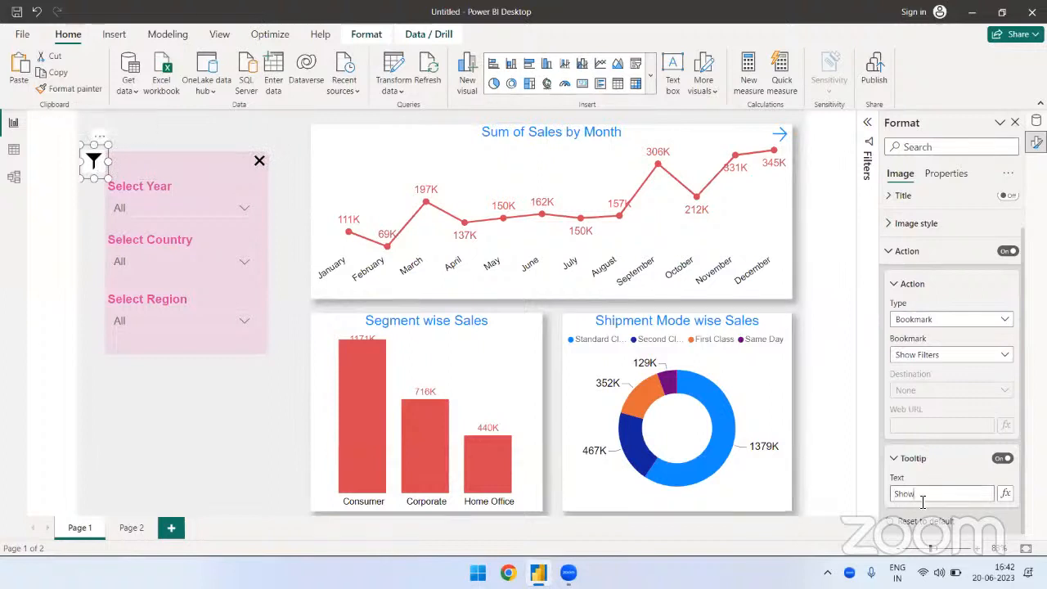
pyautogui.write('Show Filters')
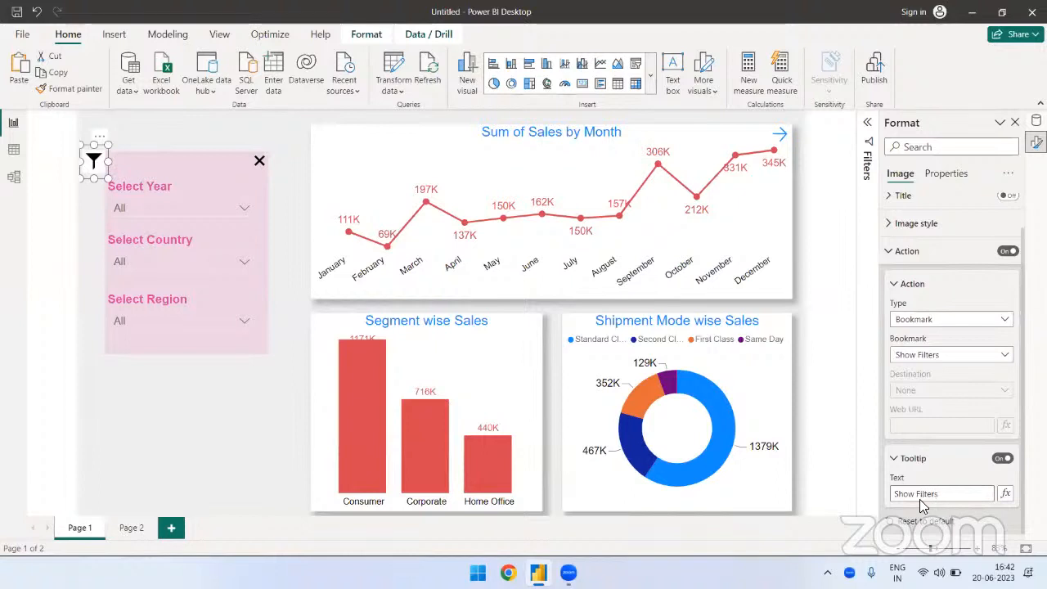
pyautogui.click(172, 411)
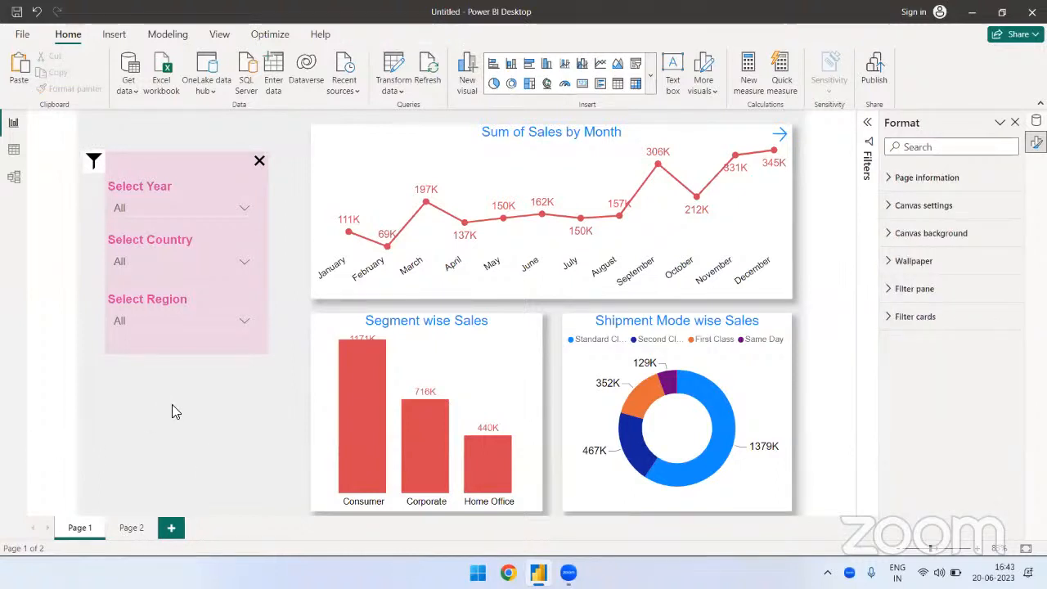
# Step: Test hiding the slicer panel with the cross icon and showing it again with the filter icon
pyautogui.keyDown('ctrl'); pyautogui.click(258, 163); pyautogui.keyUp('ctrl')
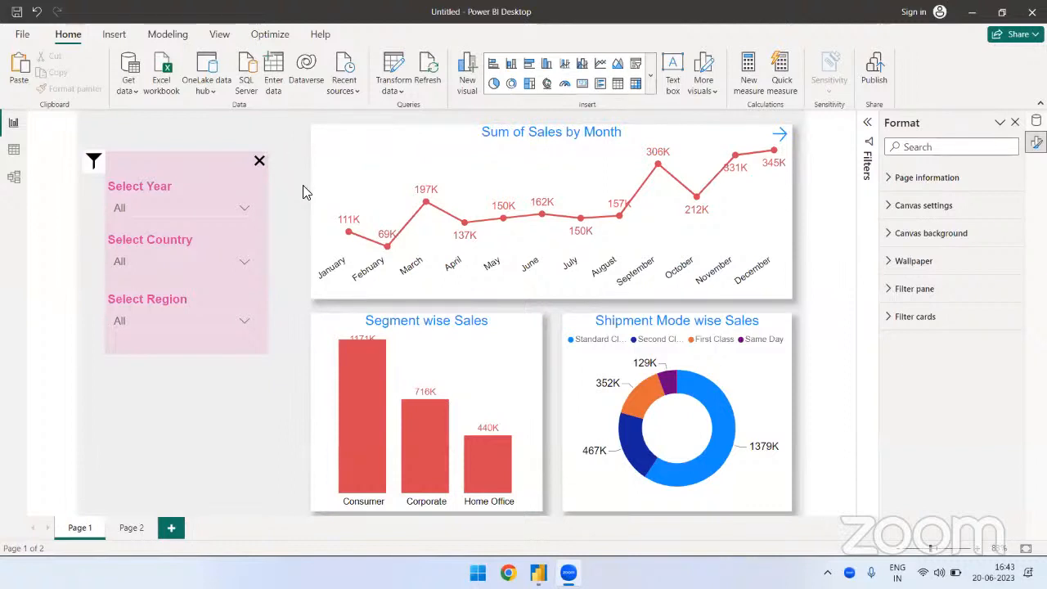
pyautogui.click(260, 161)
pyautogui.click(94, 163)
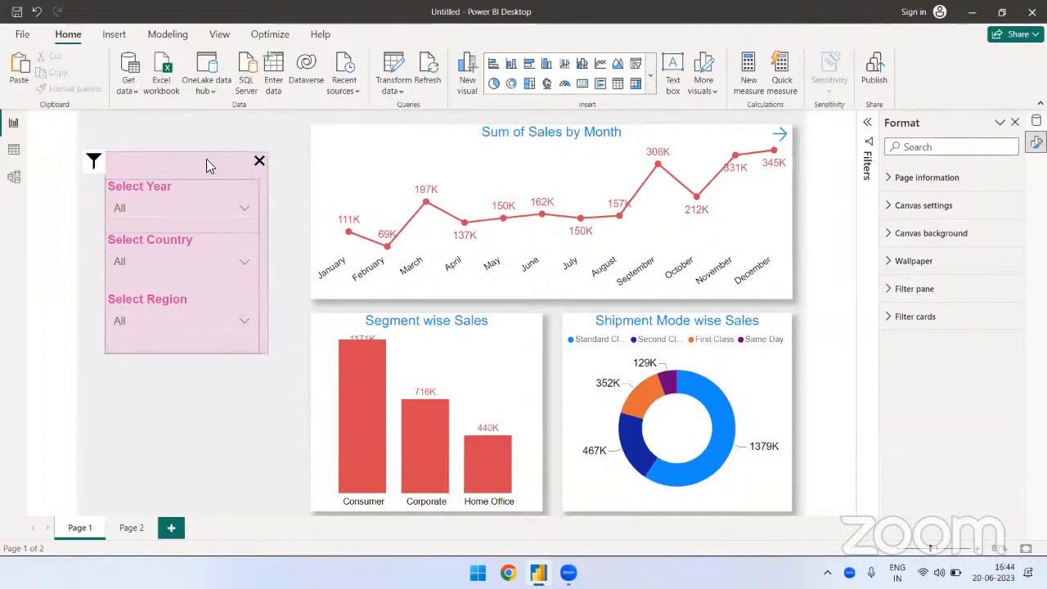
# Step: Insert a pill shape and resize it into a slim bar as wide as the slicer panel, just below it
pyautogui.click(114, 36)
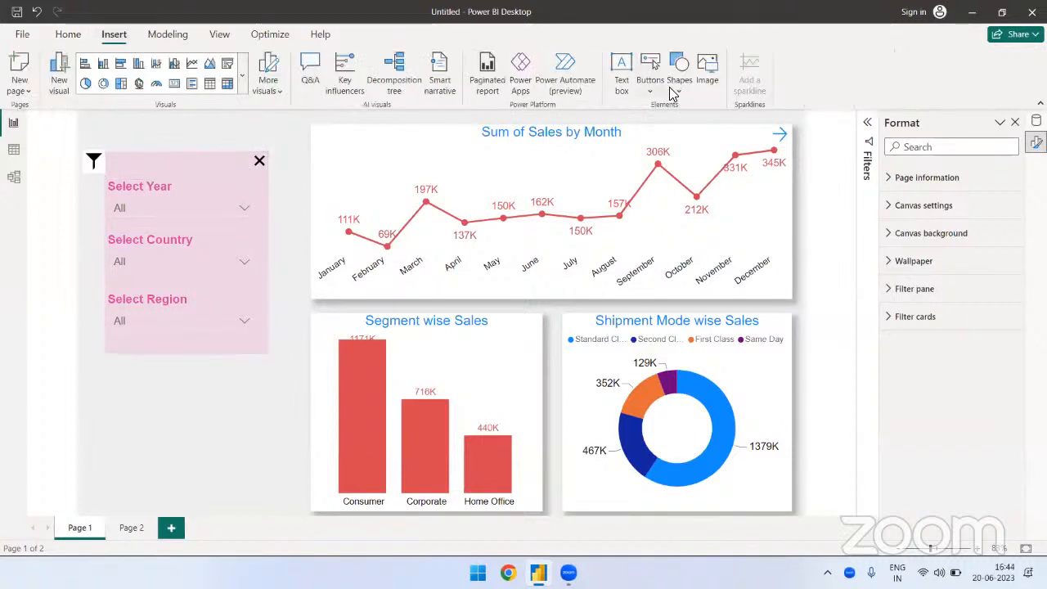
pyautogui.click(675, 89)
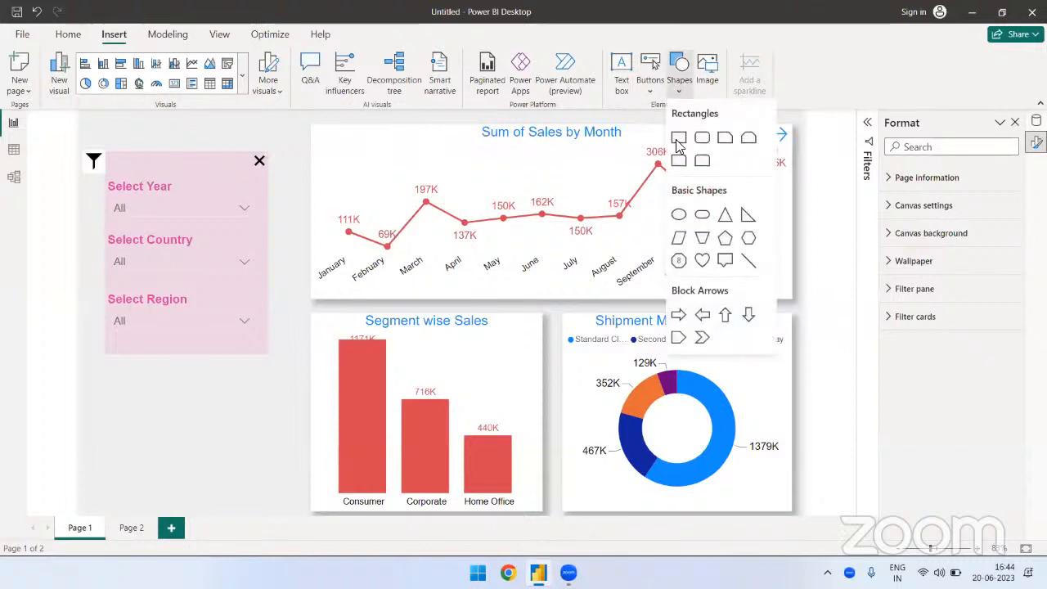
pyautogui.click(703, 215)
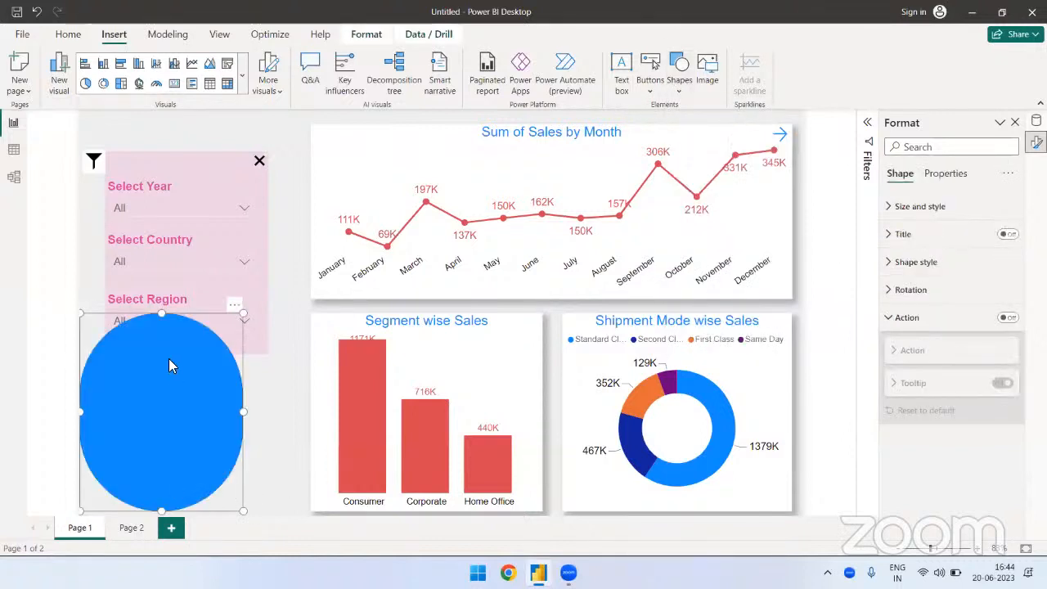
pyautogui.moveTo(160, 304); pyautogui.dragTo(260, 359)
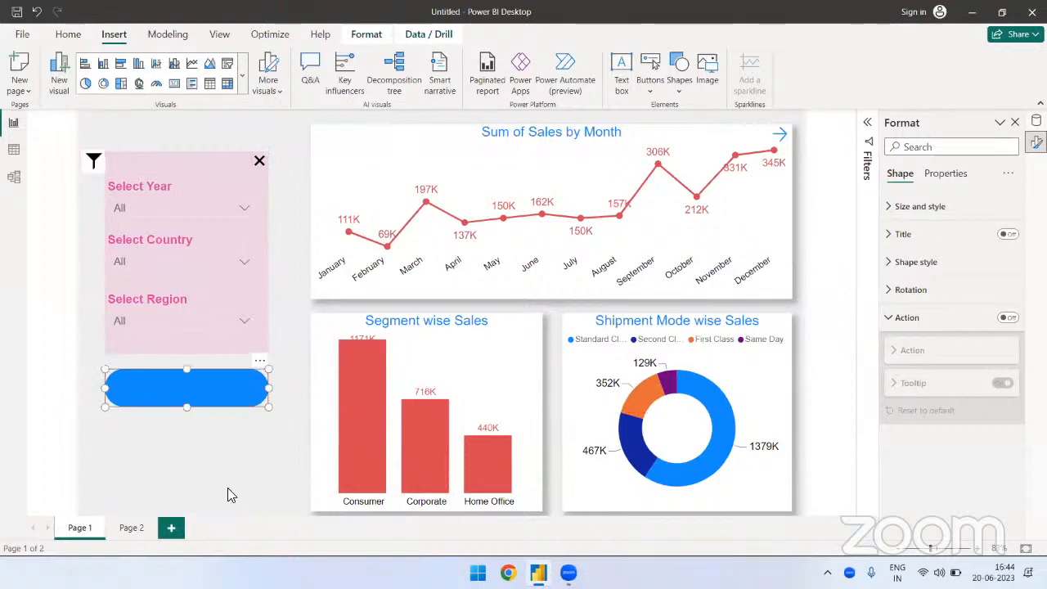
pyautogui.click(233, 446)
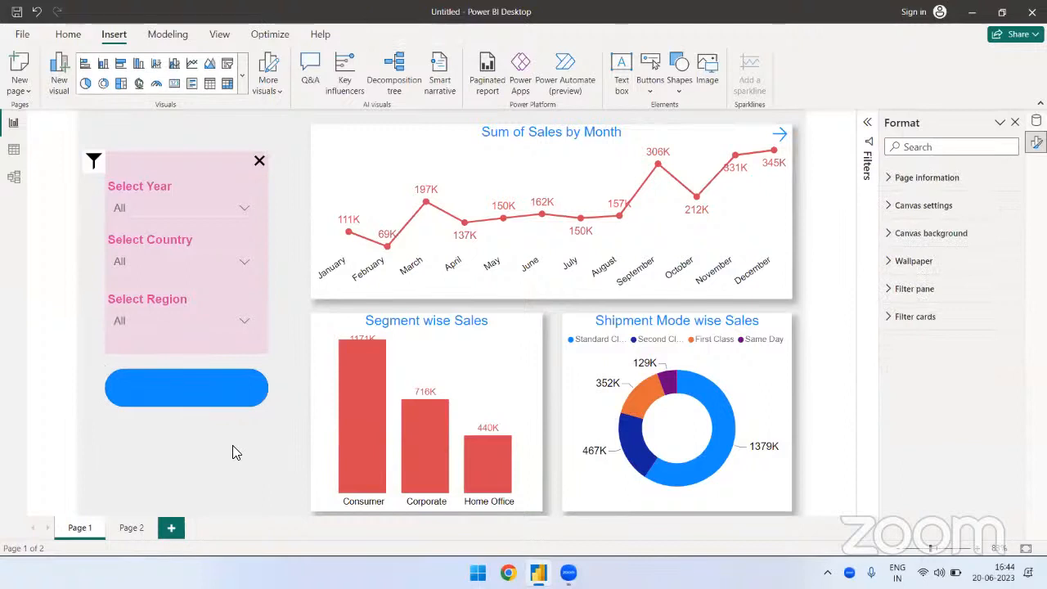
pyautogui.click(263, 396)
pyautogui.moveTo(270, 390)
pyautogui.mouseDown()
pyautogui.moveTo(190, 396)
pyautogui.moveTo(271, 391)
pyautogui.mouseUp()
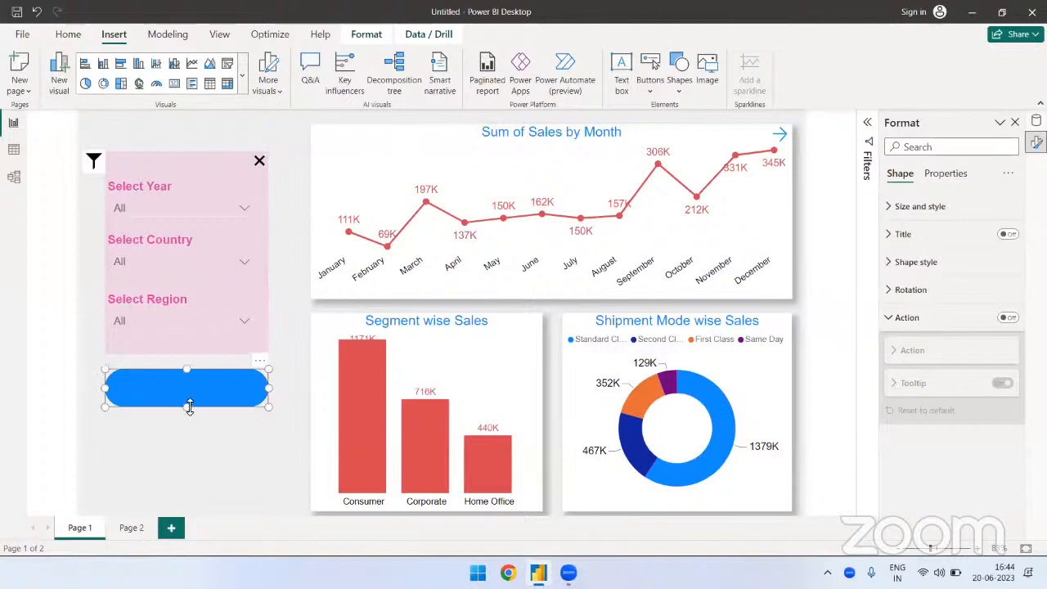
pyautogui.click(216, 435)
# Step: Duplicate the blue pill shape and place the copy below the original, aligned with it
pyautogui.click(217, 399)
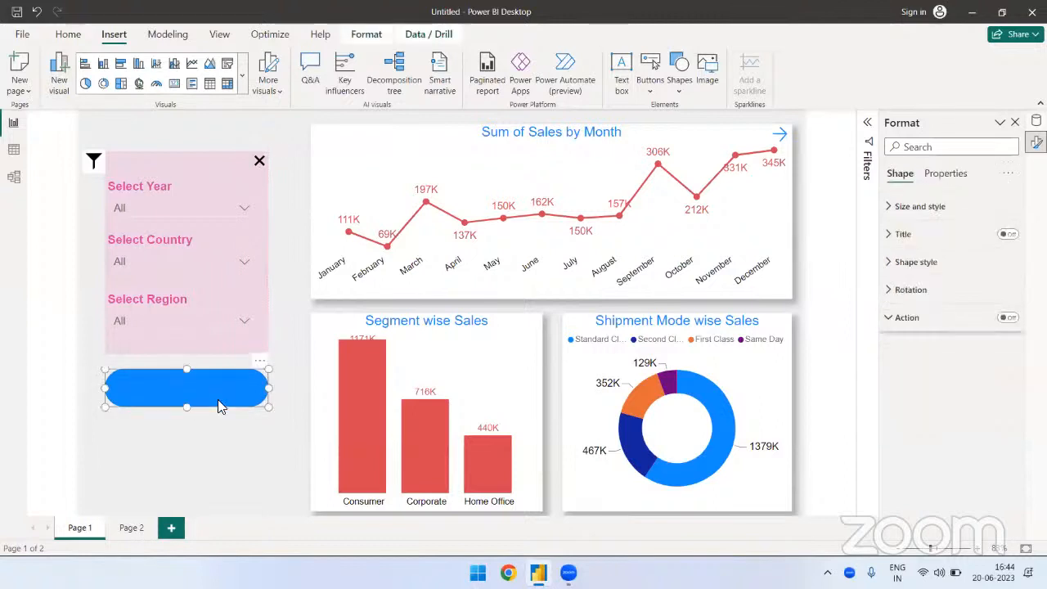
pyautogui.hotkey('ctrl', 'c')
pyautogui.hotkey('ctrl', 'v')
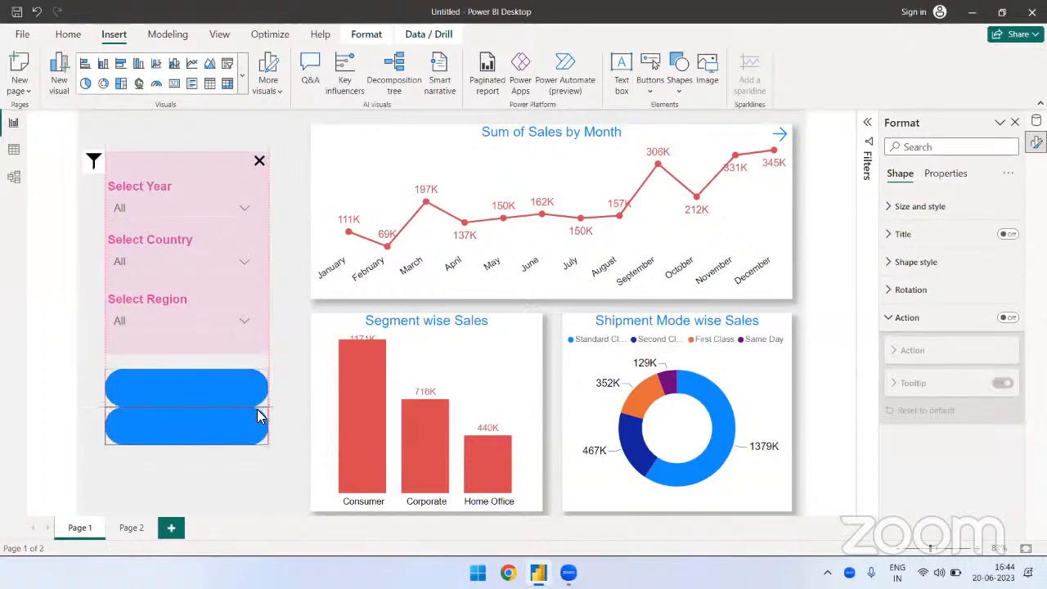
# Step: Shrink the upper pill to a narrower, shorter button centred under the slicer panel
pyautogui.click(234, 386)
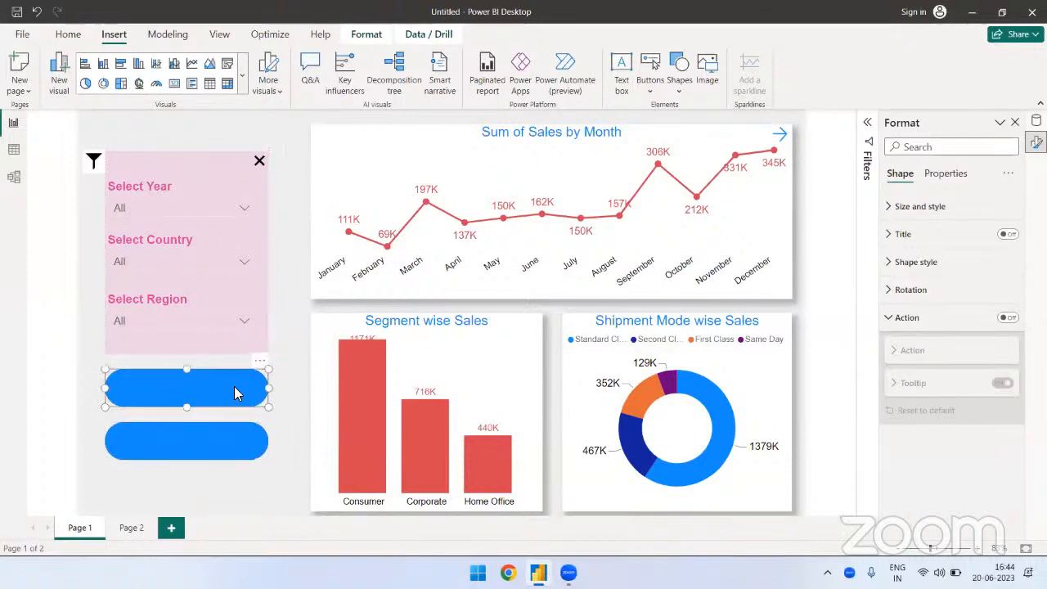
pyautogui.moveTo(105, 388); pyautogui.dragTo(136, 388)
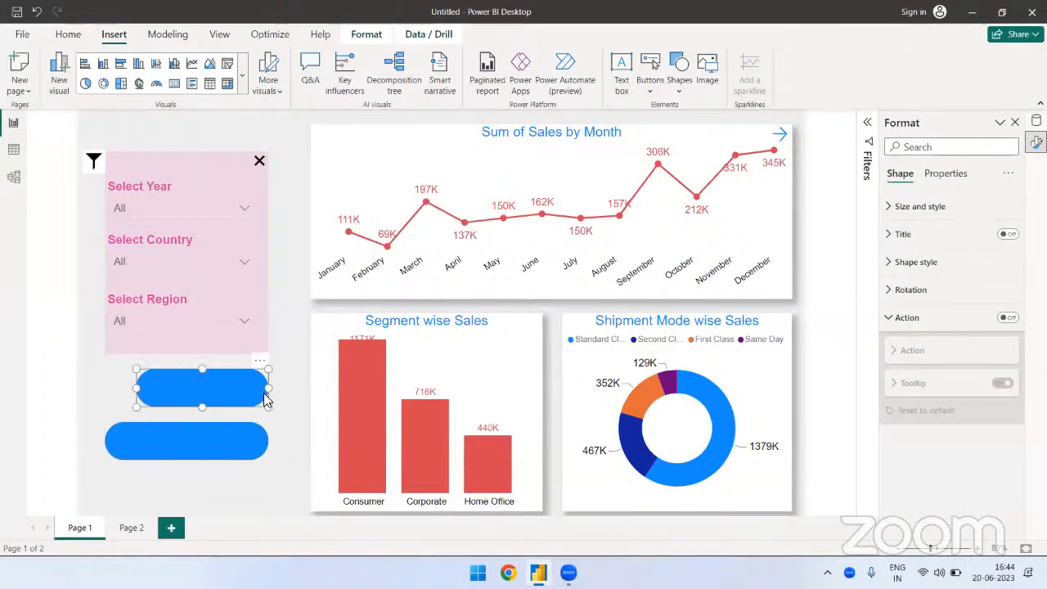
pyautogui.moveTo(268, 388); pyautogui.dragTo(188, 396)
# Step: Resize the lower pill to match the upper one and align it closely beneath it
pyautogui.click(148, 445)
pyautogui.moveTo(104, 441); pyautogui.dragTo(136, 444)
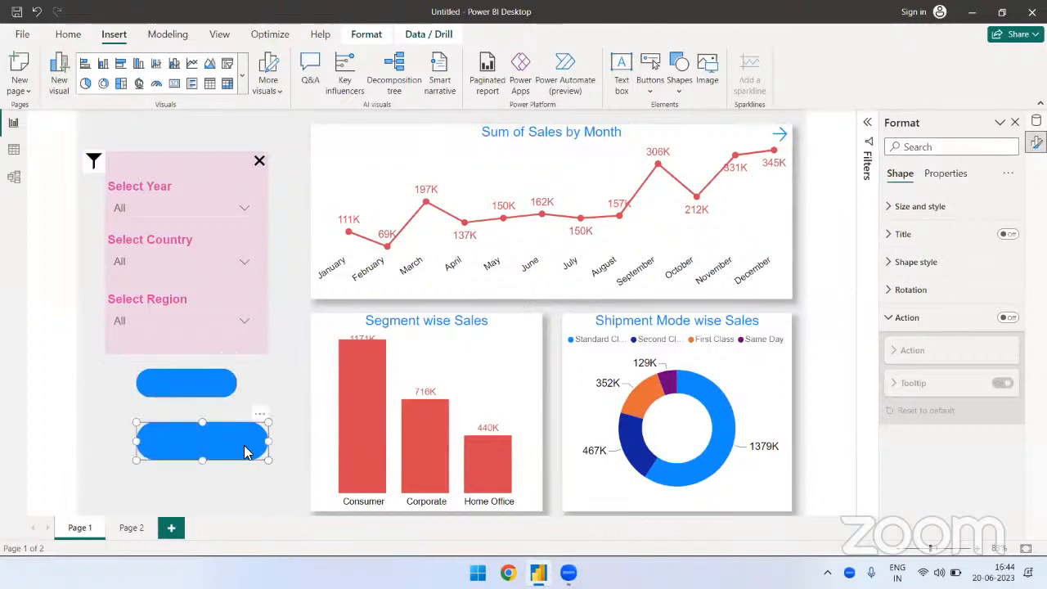
pyautogui.moveTo(235, 442); pyautogui.dragTo(232, 414)
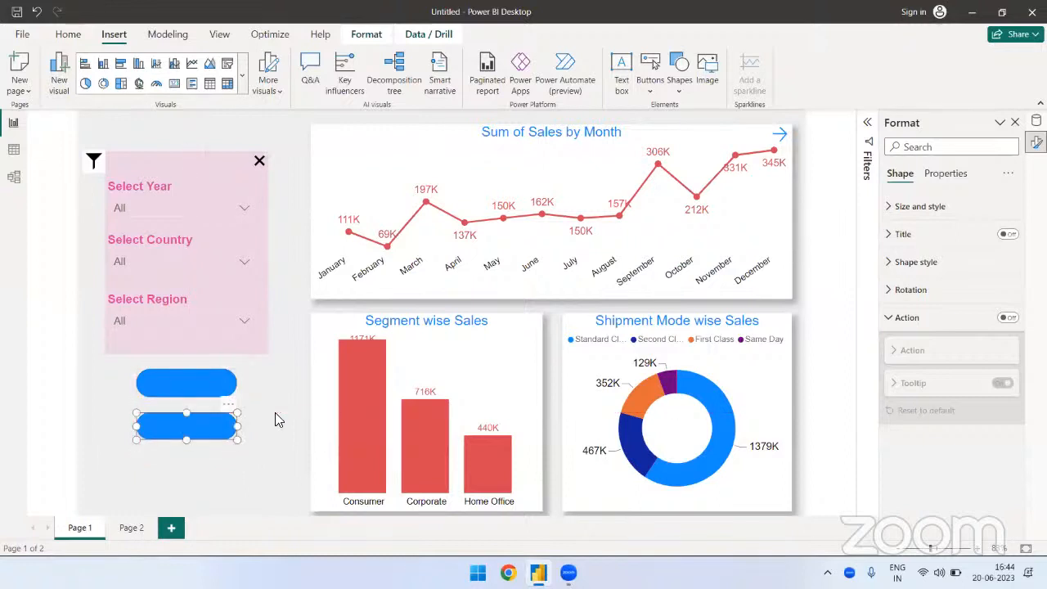
pyautogui.click(281, 427)
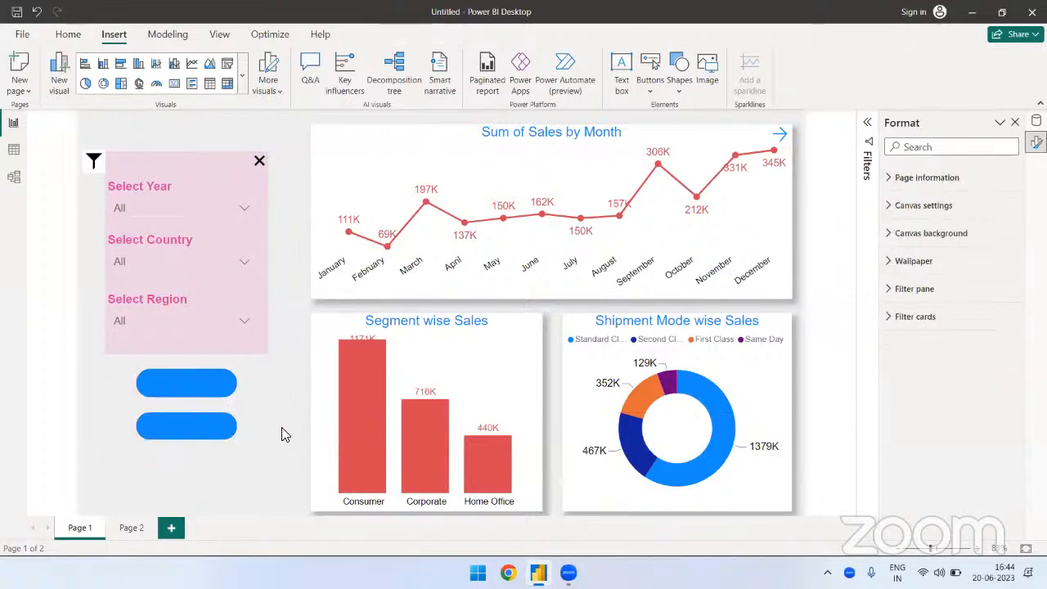
# Step: Set the upper pill's fill color to black
pyautogui.click(198, 383)
pyautogui.click(956, 266)
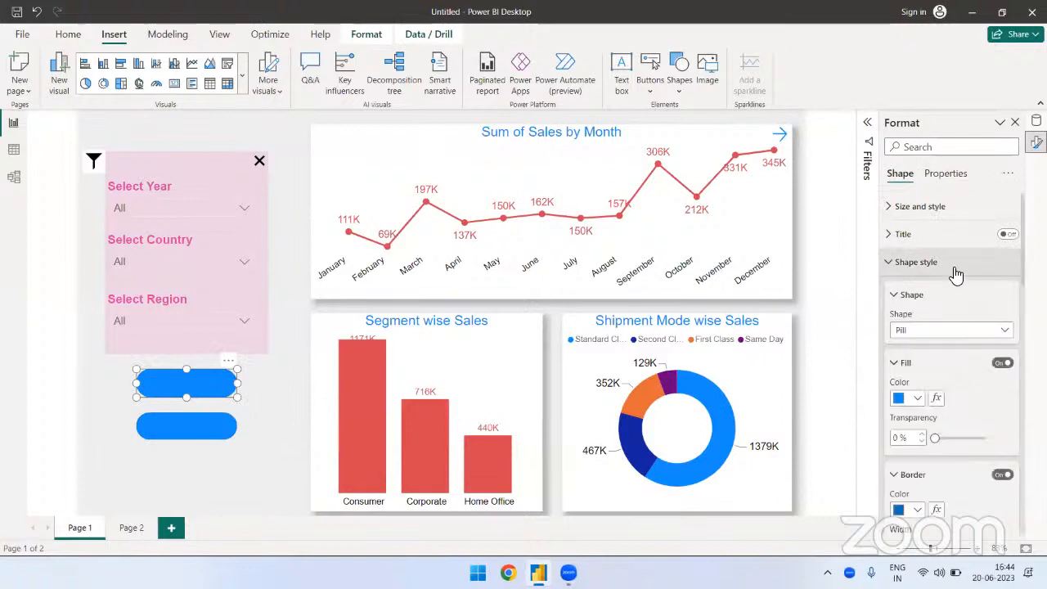
pyautogui.click(917, 397)
pyautogui.click(840, 178)
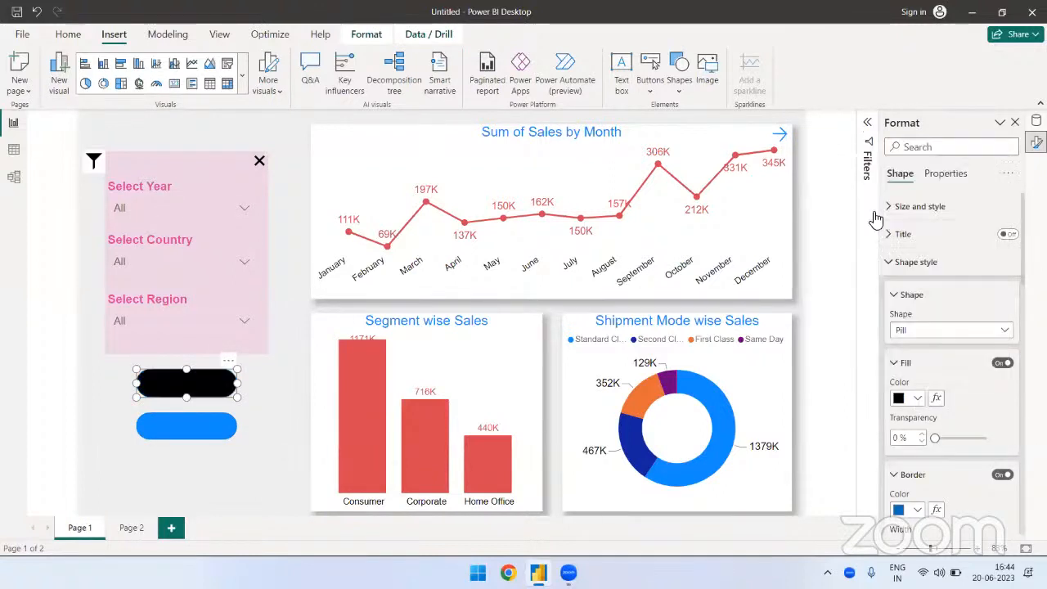
# Step: Turn off the upper pill's border and enable its text, reading "Apply"
pyautogui.click(909, 296)
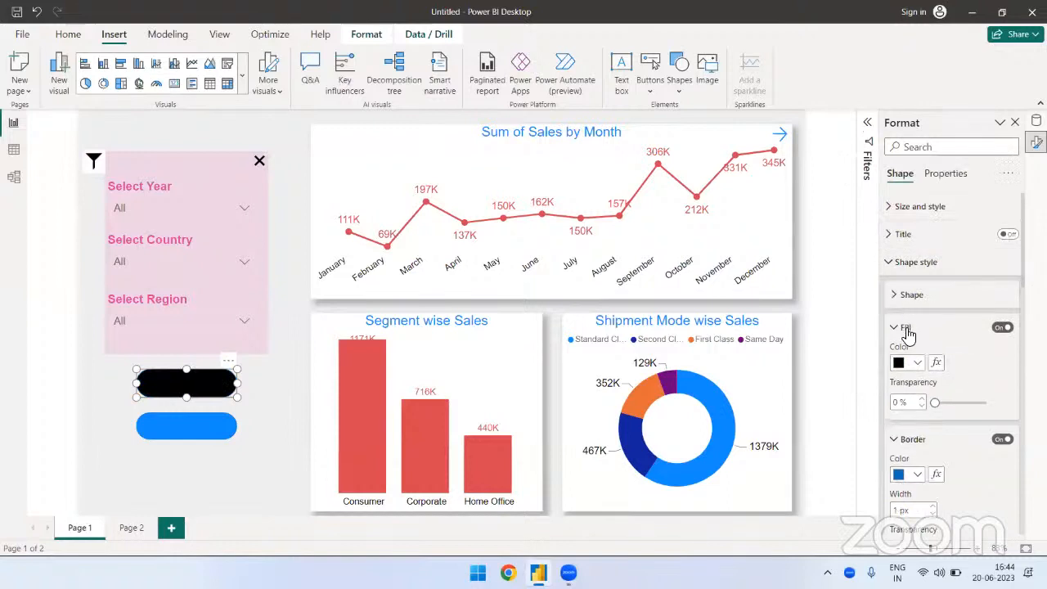
pyautogui.click(907, 329)
pyautogui.click(1003, 359)
pyautogui.click(935, 367)
pyautogui.click(1002, 393)
pyautogui.write('Apply')
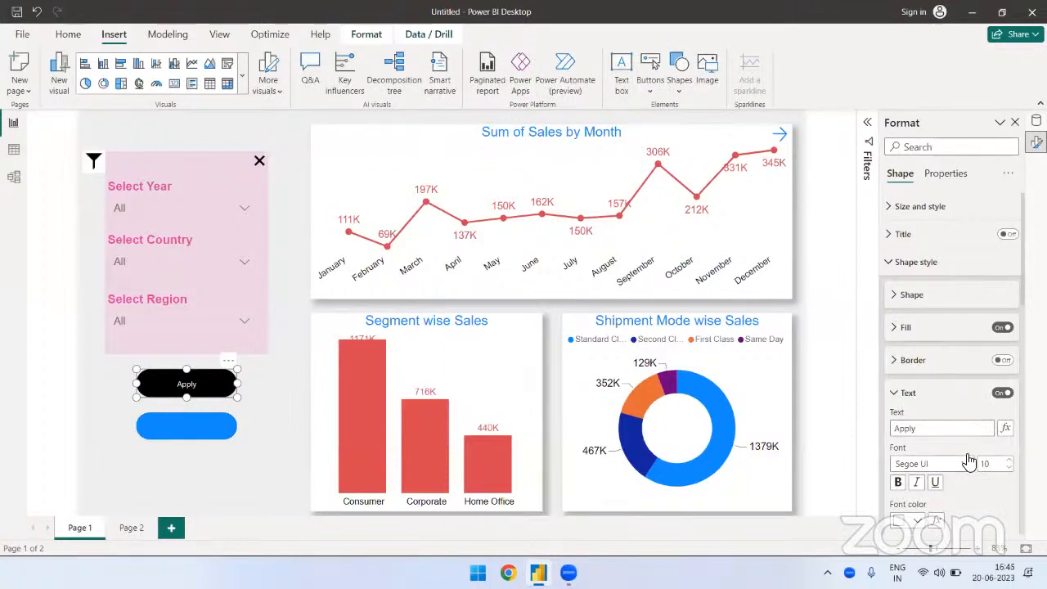
# Step: Format the "Apply" text in Arial at size 18
pyautogui.scroll(-3, 970, 462)
pyautogui.click(1006, 359)
pyautogui.click(1007, 359)
pyautogui.click(1006, 359)
pyautogui.click(1007, 359)
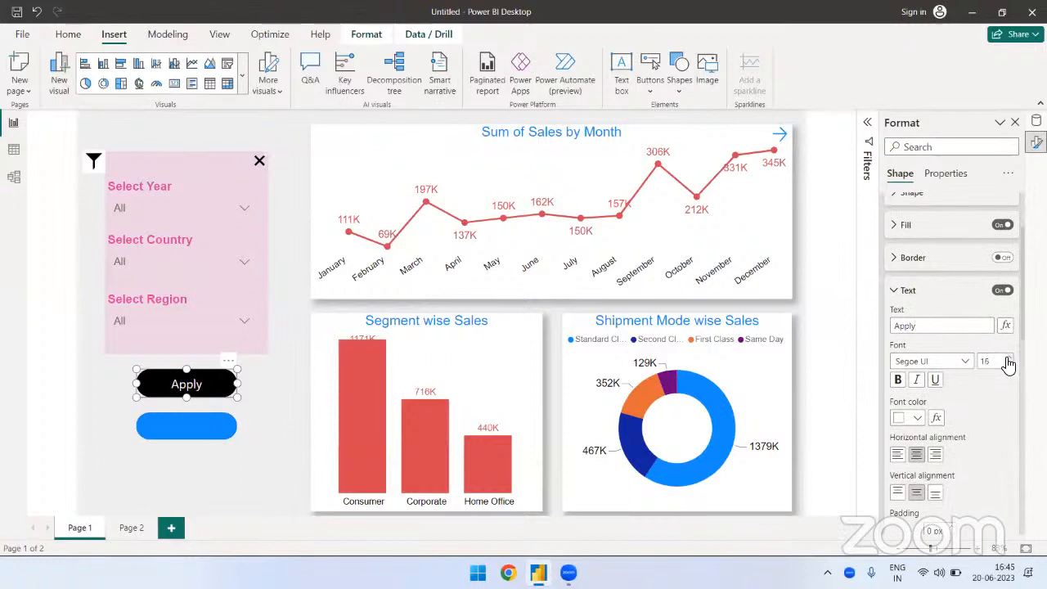
pyautogui.click(964, 361)
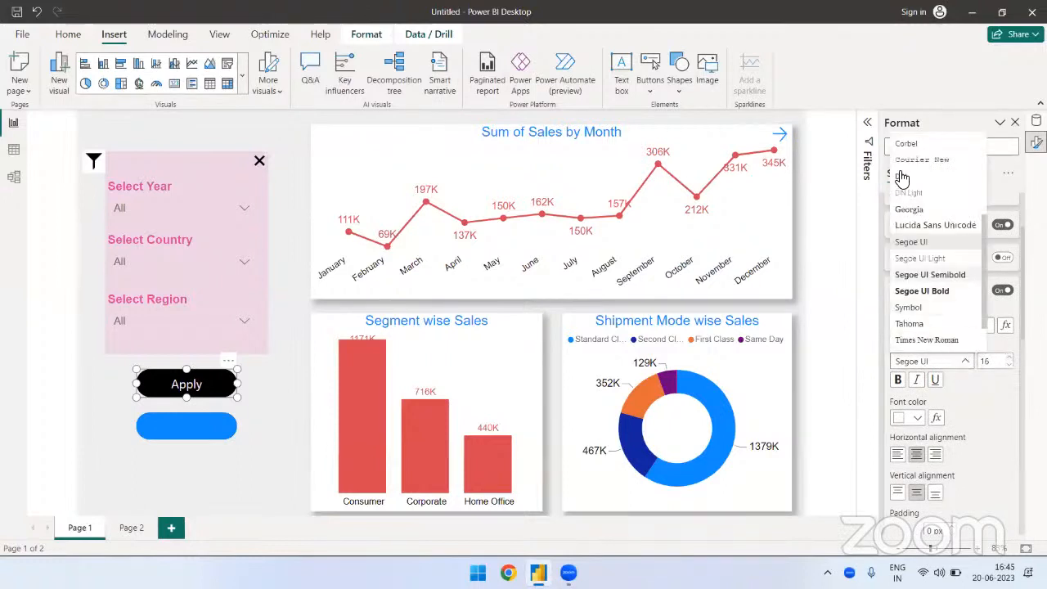
pyautogui.scroll(2, 920, 163)
pyautogui.click(916, 144)
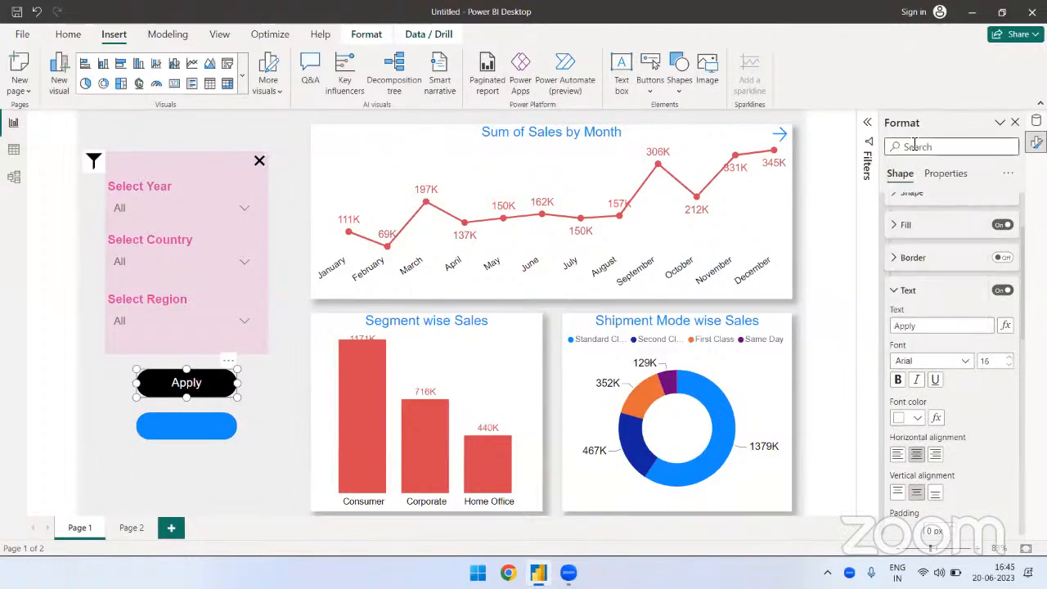
pyautogui.click(1008, 357)
pyautogui.click(1008, 357)
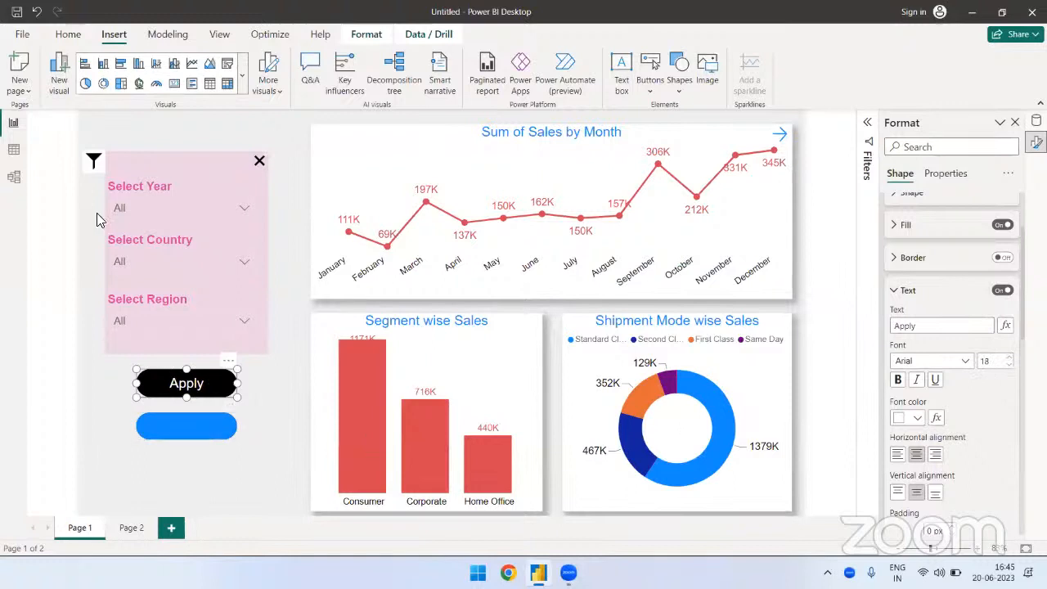
# Step: Copy the Apply pill's formatting onto the lower pill and set the lower pill's text to "Reset"
pyautogui.click(65, 33)
pyautogui.click(67, 90)
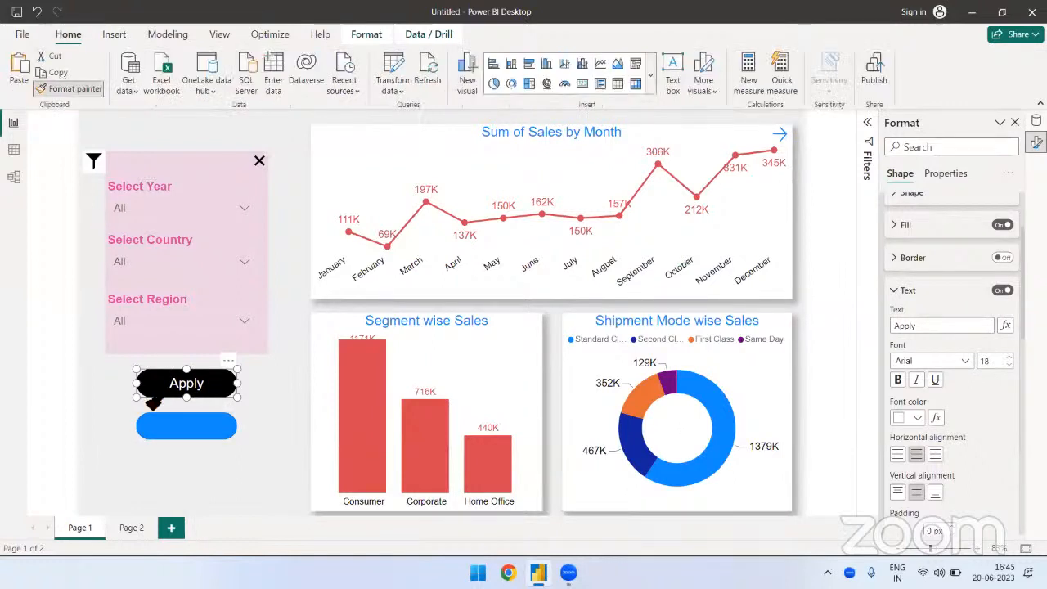
pyautogui.click(168, 425)
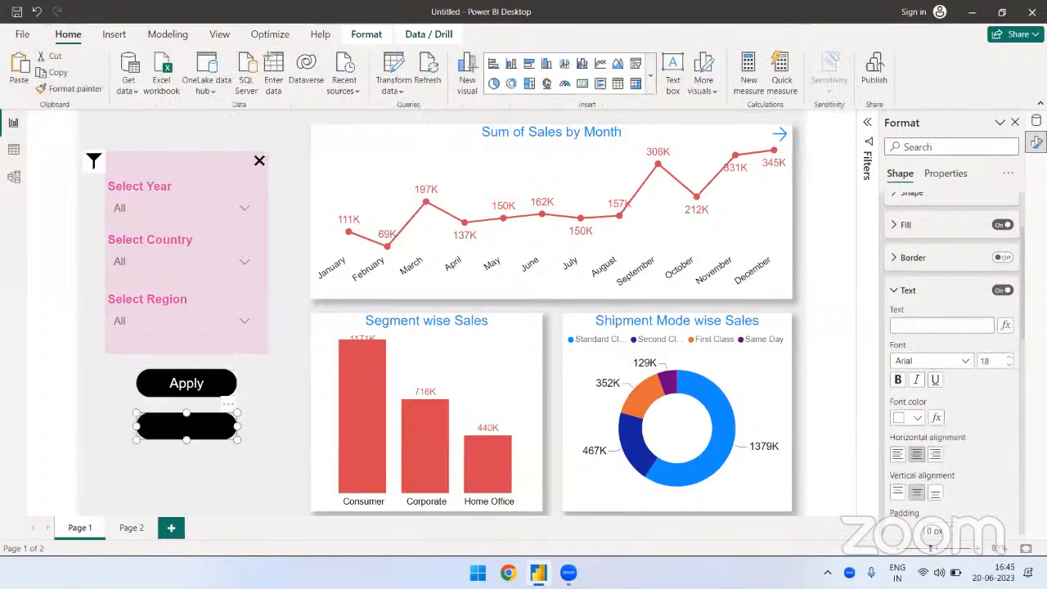
pyautogui.click(940, 324)
pyautogui.write('Reset')
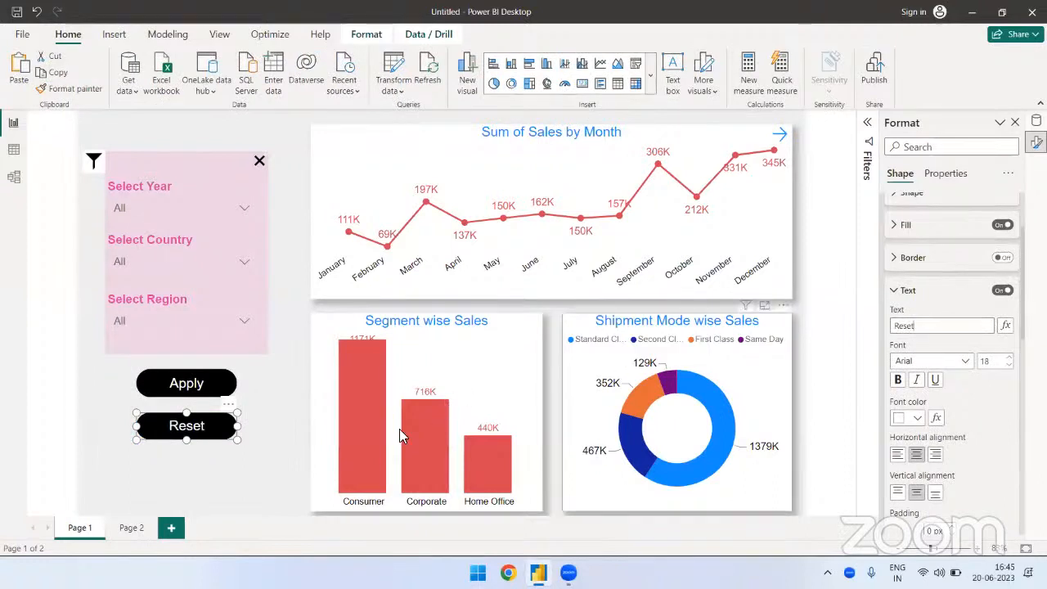
pyautogui.click(175, 504)
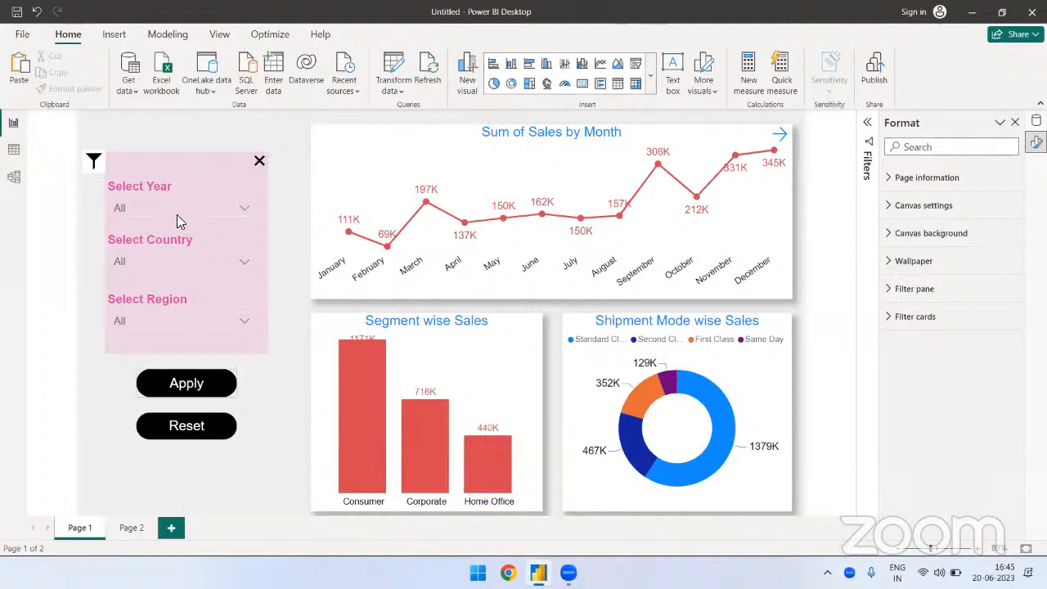
# Step: Enable an "Apply all slicers" action on the Apply pill and set its tooltip text to "Apply all slicers"
pyautogui.click(200, 388)
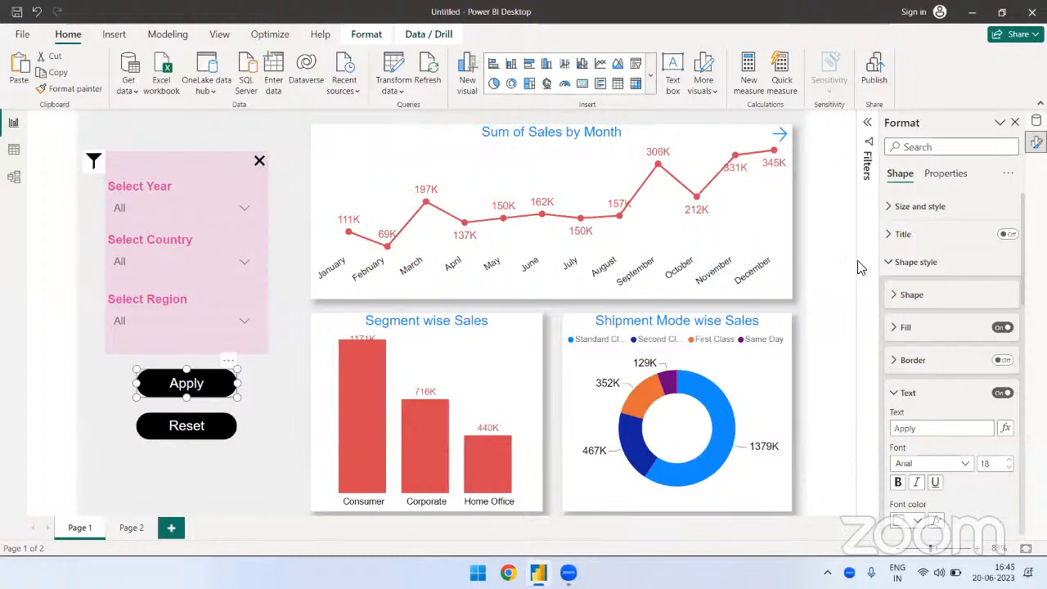
pyautogui.click(893, 262)
pyautogui.click(1007, 319)
pyautogui.click(926, 389)
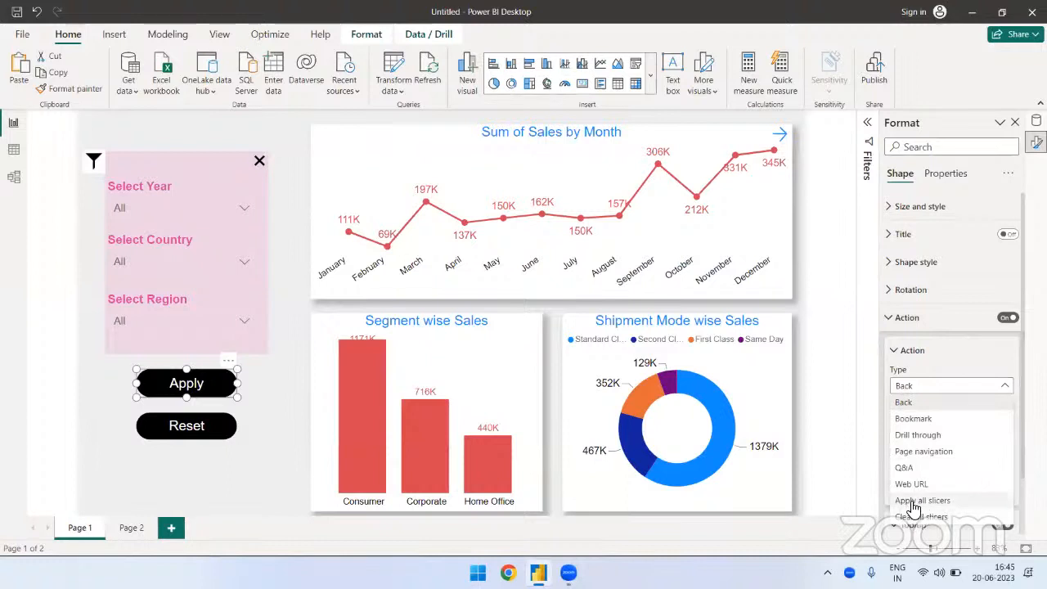
pyautogui.click(960, 499)
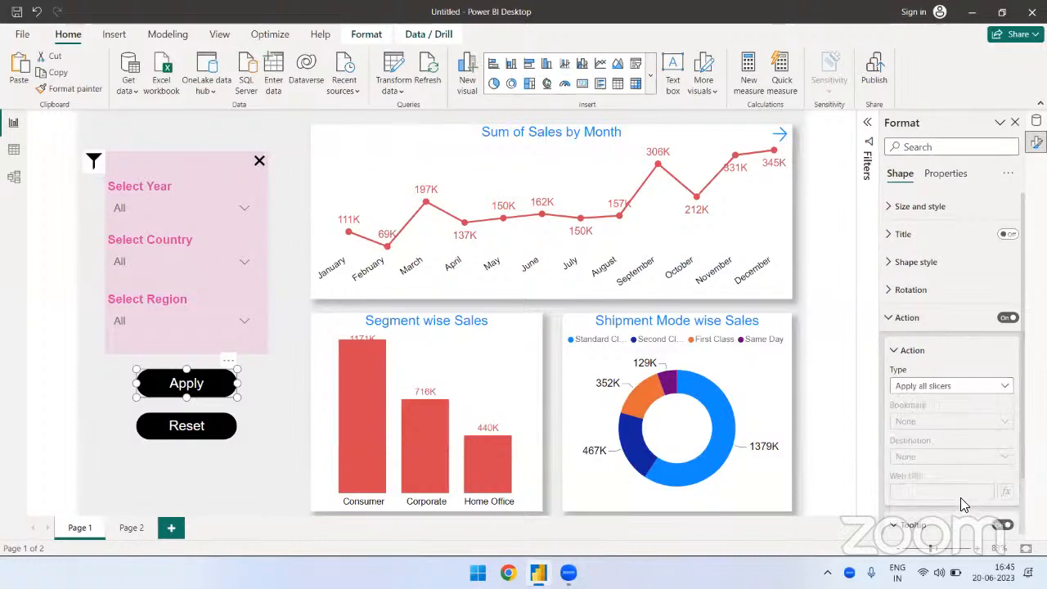
pyautogui.scroll(-2, 961, 500)
pyautogui.click(946, 496)
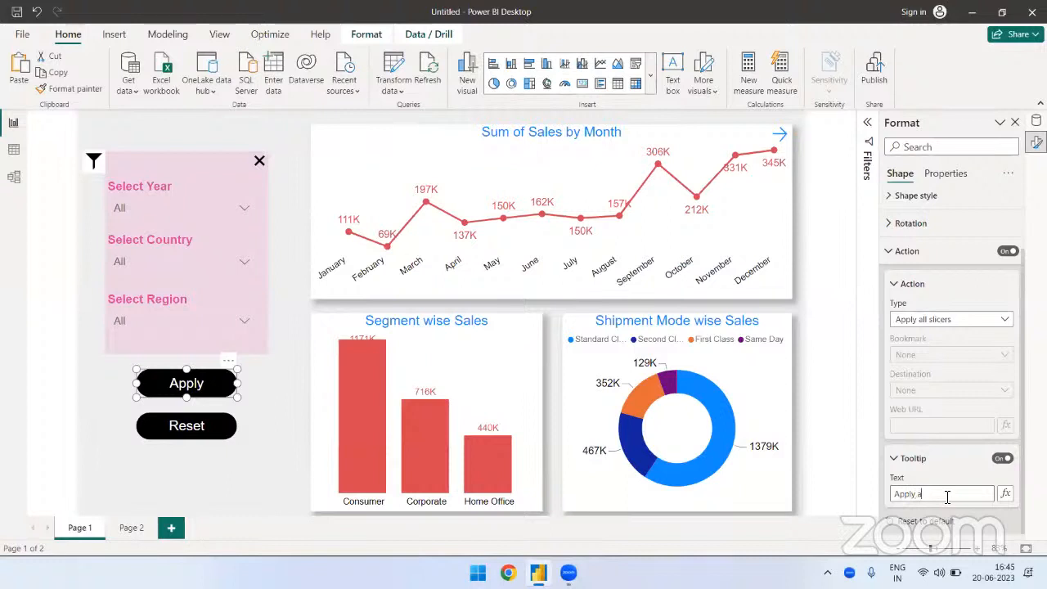
pyautogui.write('Apply all slicers')
# Step: Enable a "Clear all slicers" action on the Reset pill and set its tooltip text to "Reset all slicers"
pyautogui.click(216, 426)
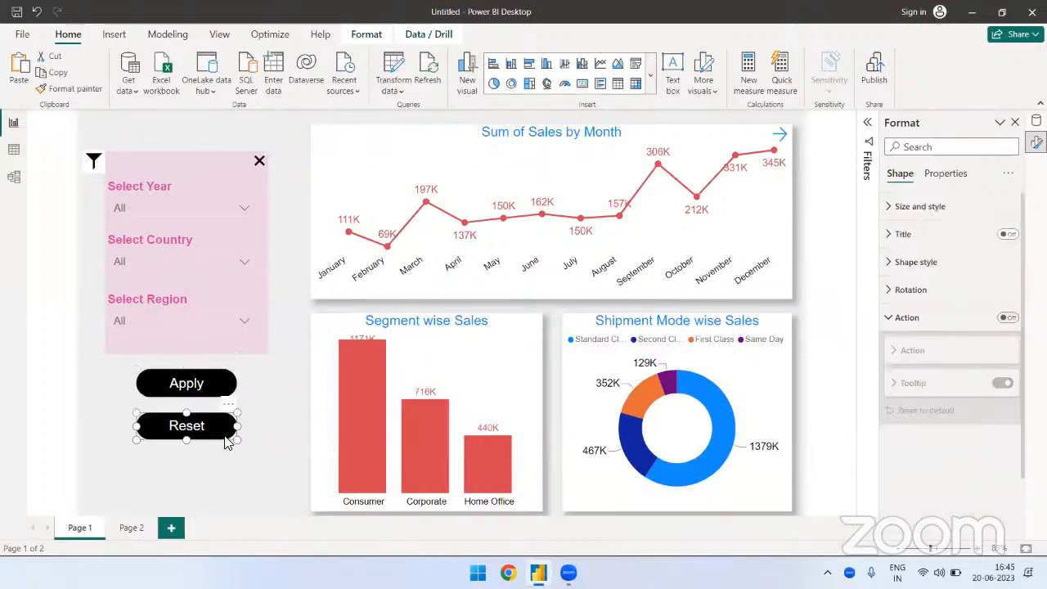
pyautogui.click(1006, 319)
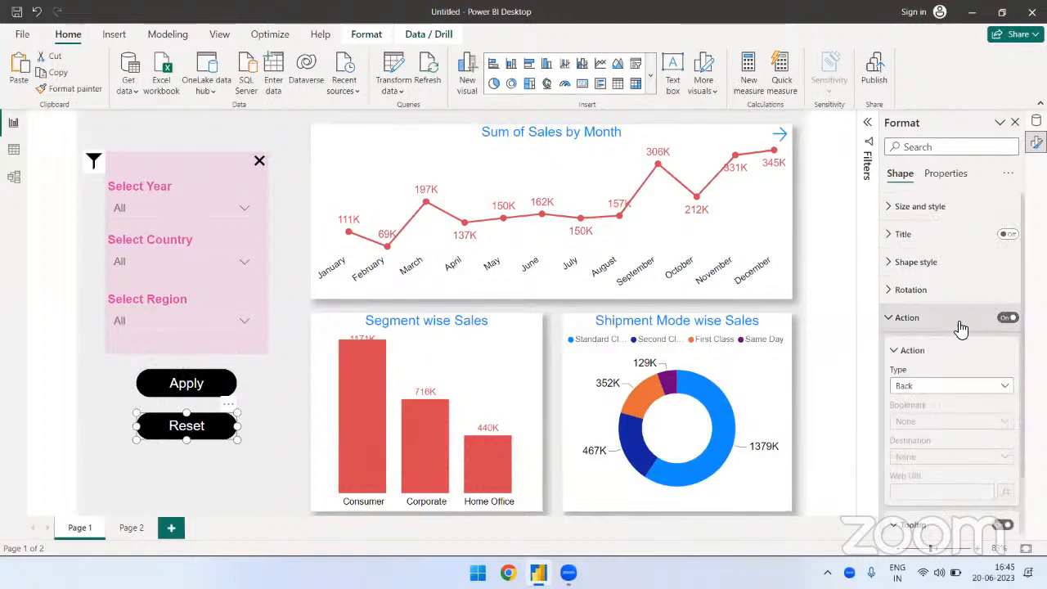
pyautogui.click(940, 385)
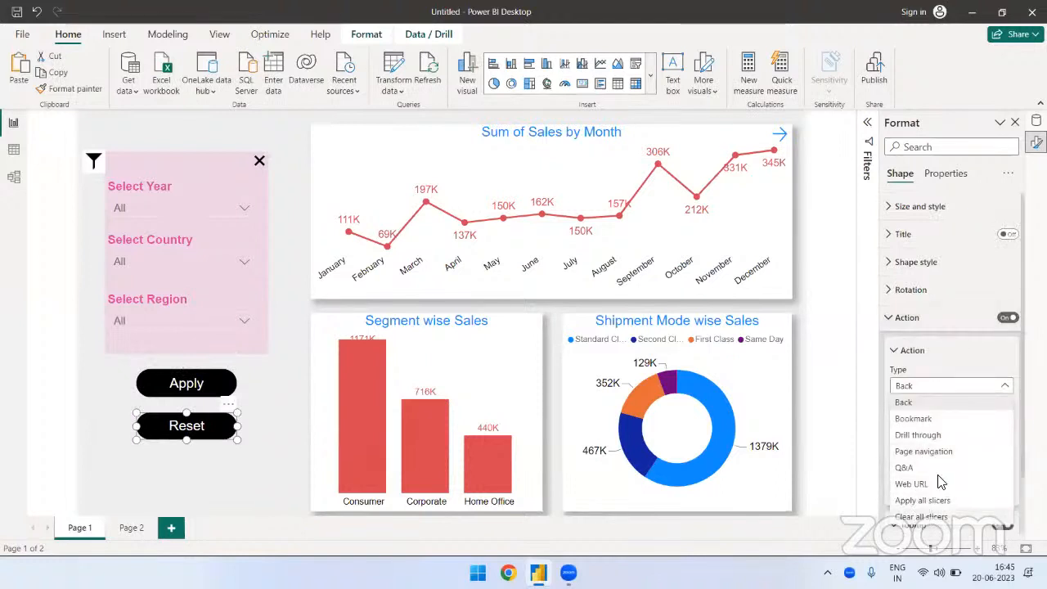
pyautogui.click(939, 481)
pyautogui.click(927, 492)
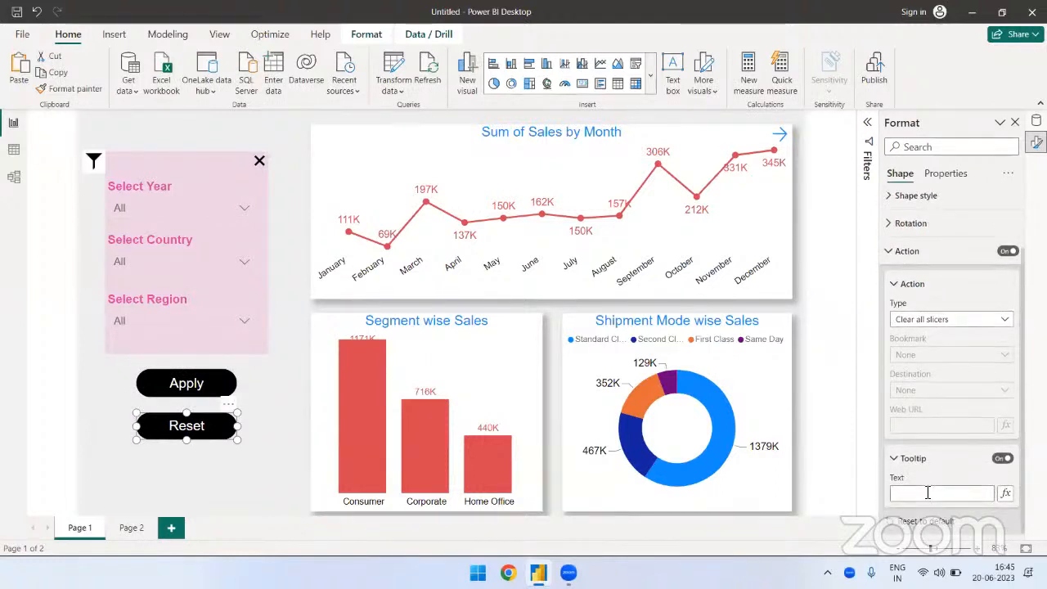
pyautogui.write('Reset all slicers')
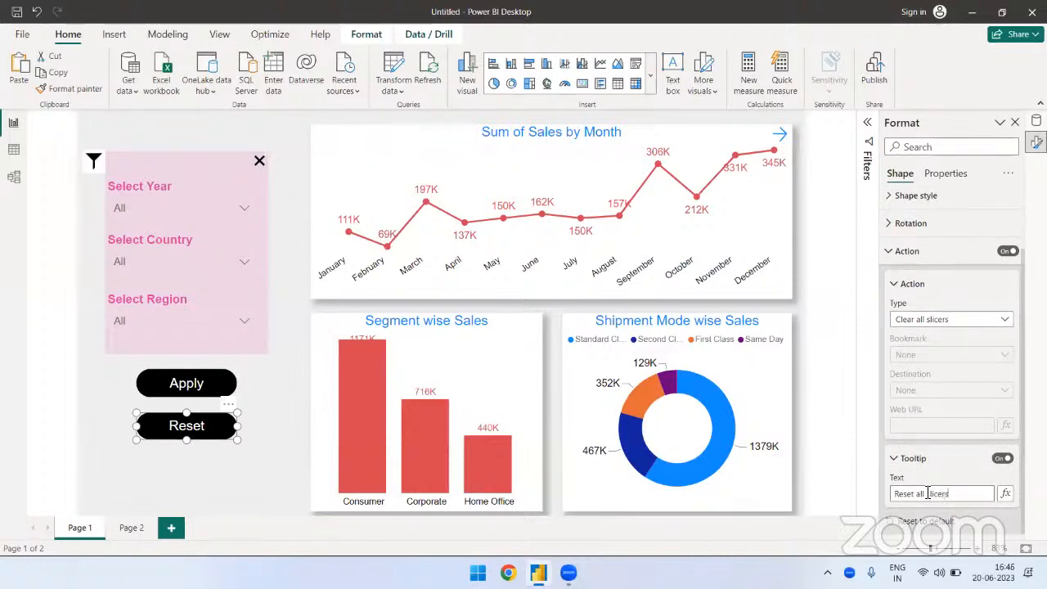
pyautogui.click(210, 477)
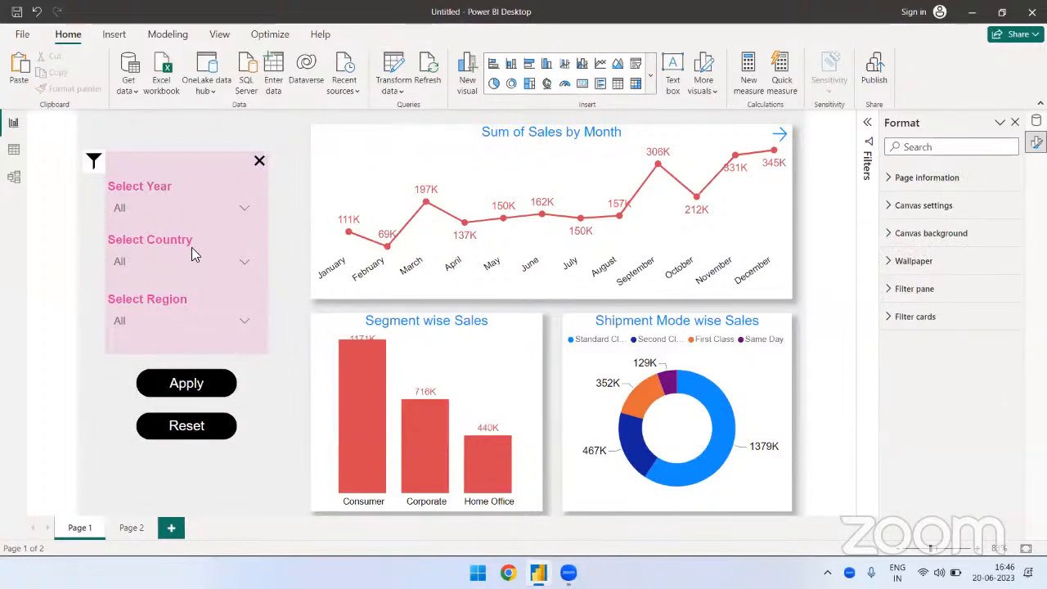
# Step: Test the Apply button by choosing two years, Canada and the South region in the slicers and applying them
pyautogui.click(180, 204)
pyautogui.click(121, 244)
pyautogui.click(121, 262)
pyautogui.click(109, 361)
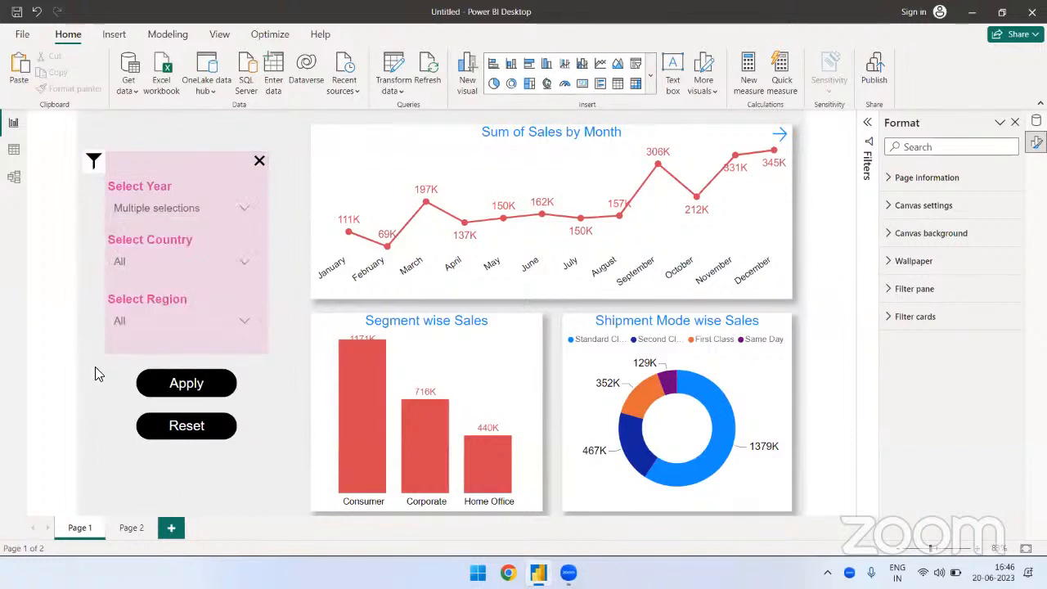
pyautogui.click(138, 261)
pyautogui.click(121, 281)
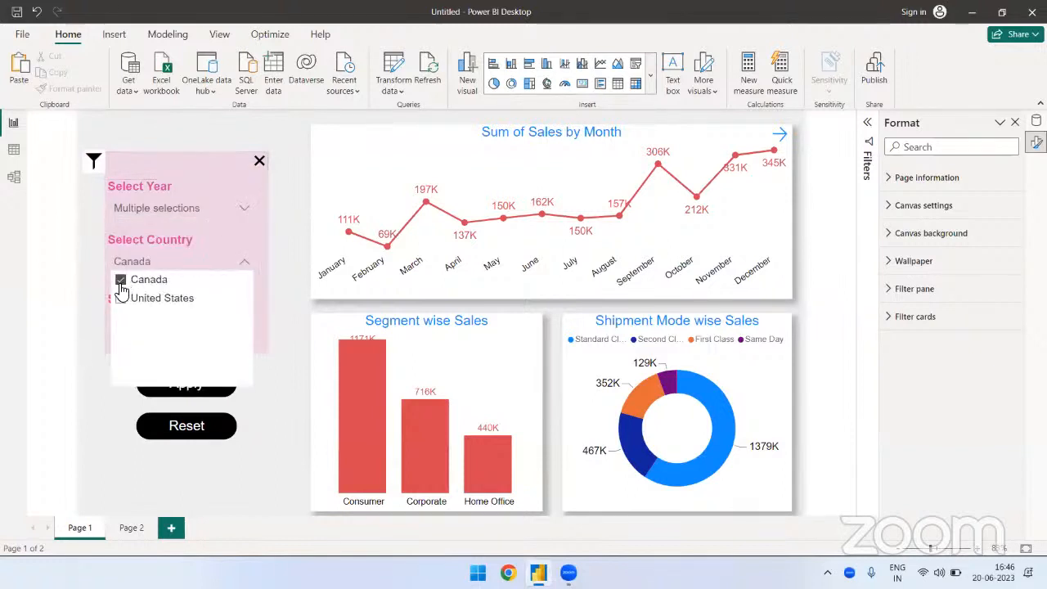
pyautogui.click(95, 414)
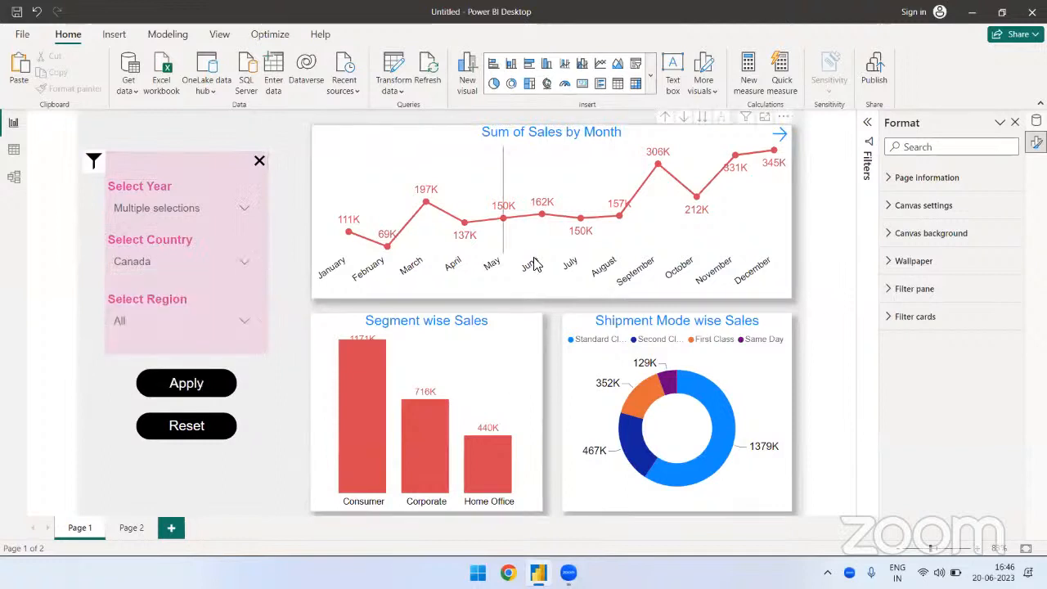
pyautogui.click(187, 319)
pyautogui.click(121, 243)
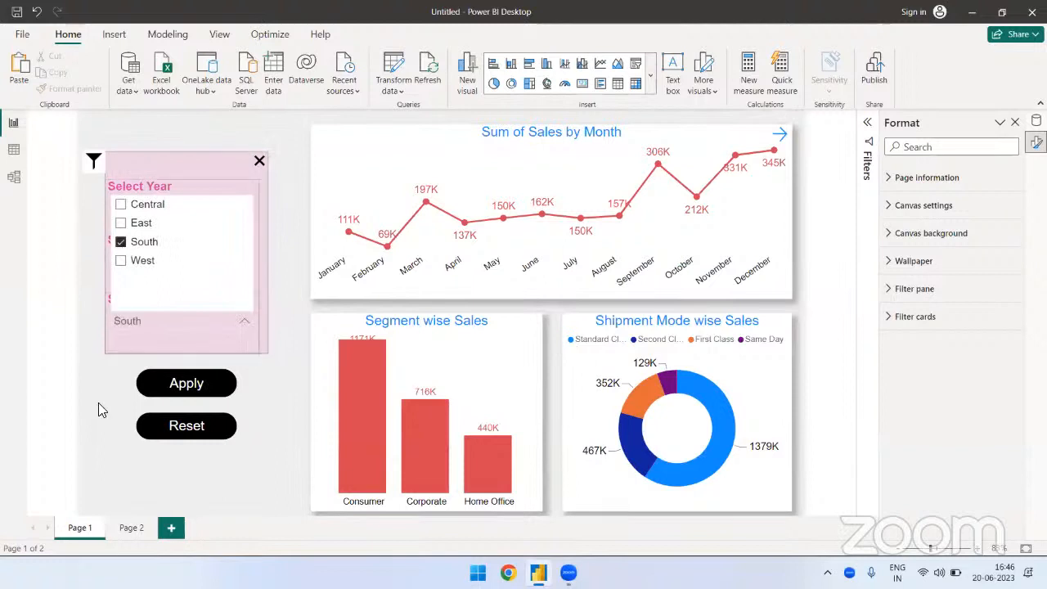
pyautogui.click(94, 411)
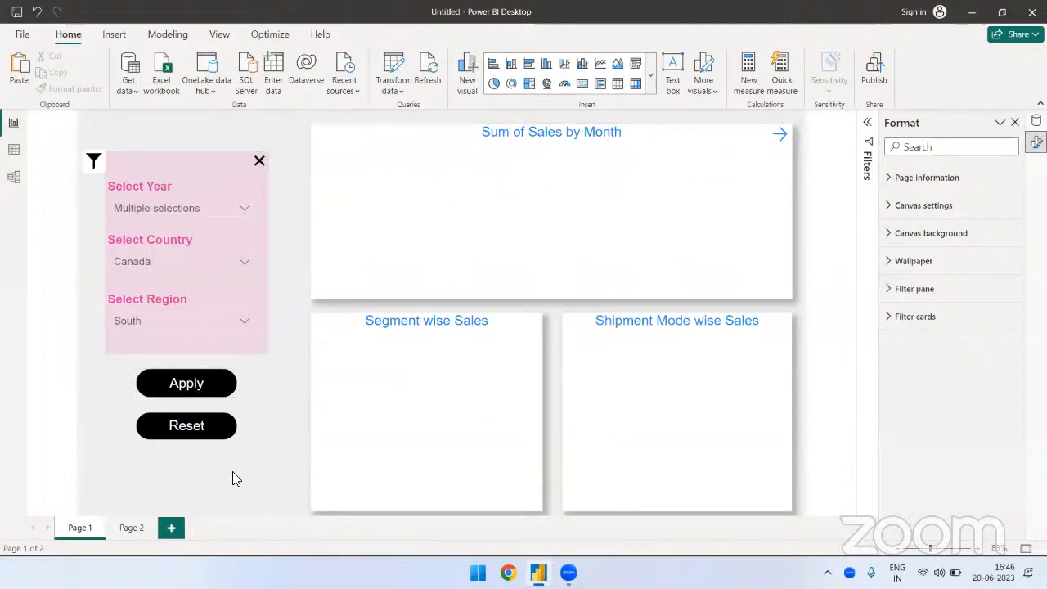
# Step: Change the region slicer selection to West and apply all slicers with the Apply button
pyautogui.click(134, 323)
pyautogui.click(123, 260)
pyautogui.click(123, 250)
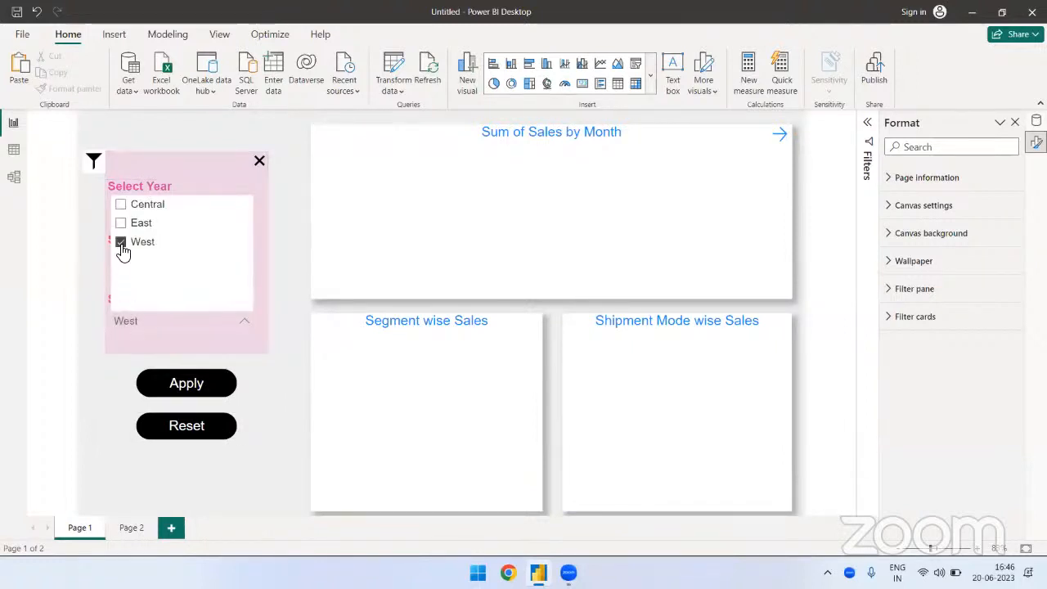
pyautogui.click(122, 390)
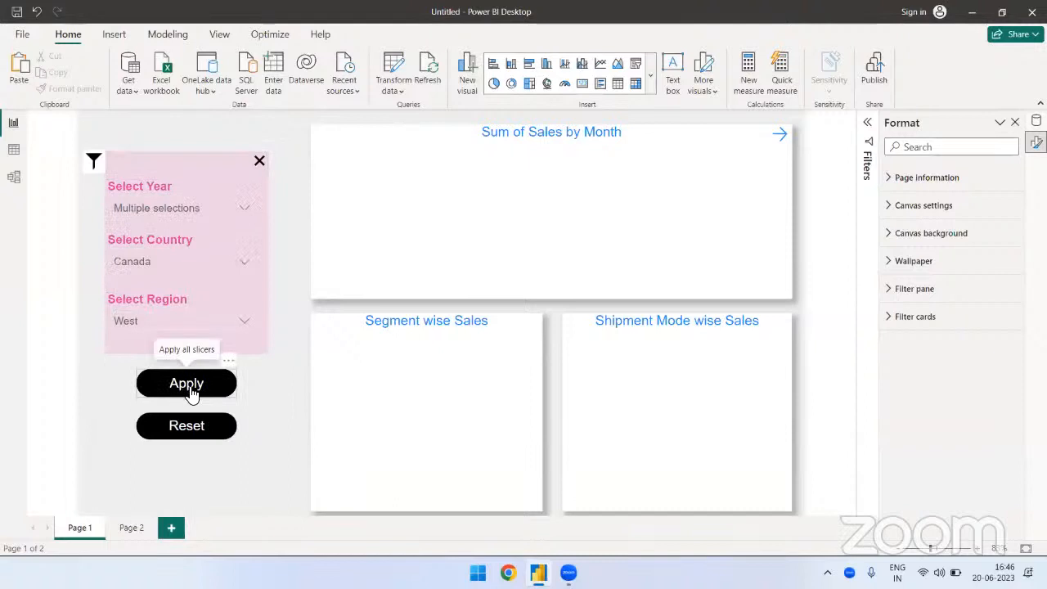
pyautogui.click(184, 389)
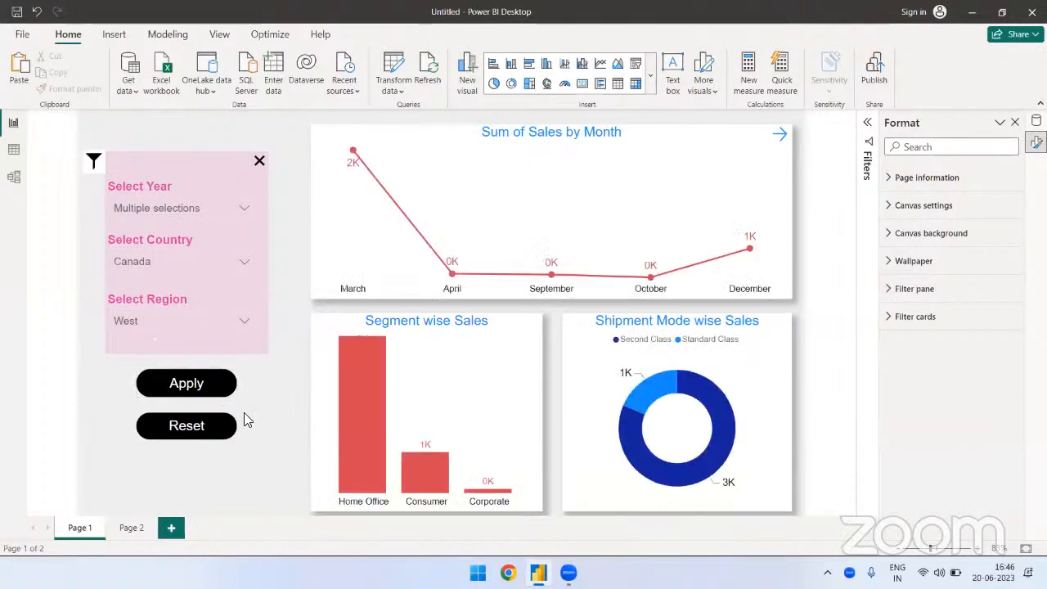
# Step: Test the Reset button by clearing the year, country and region slicer selections
pyautogui.click(203, 433)
pyautogui.moveTo(188, 442); pyautogui.dragTo(183, 446)
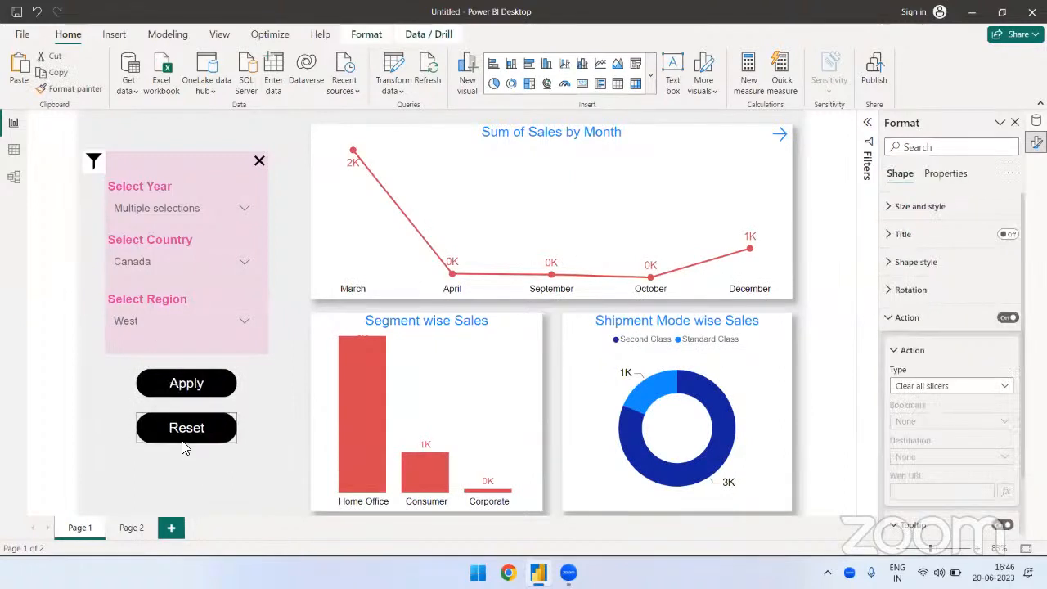
pyautogui.click(215, 477)
pyautogui.keyDown('ctrl'); pyautogui.click(188, 430); pyautogui.keyUp('ctrl')
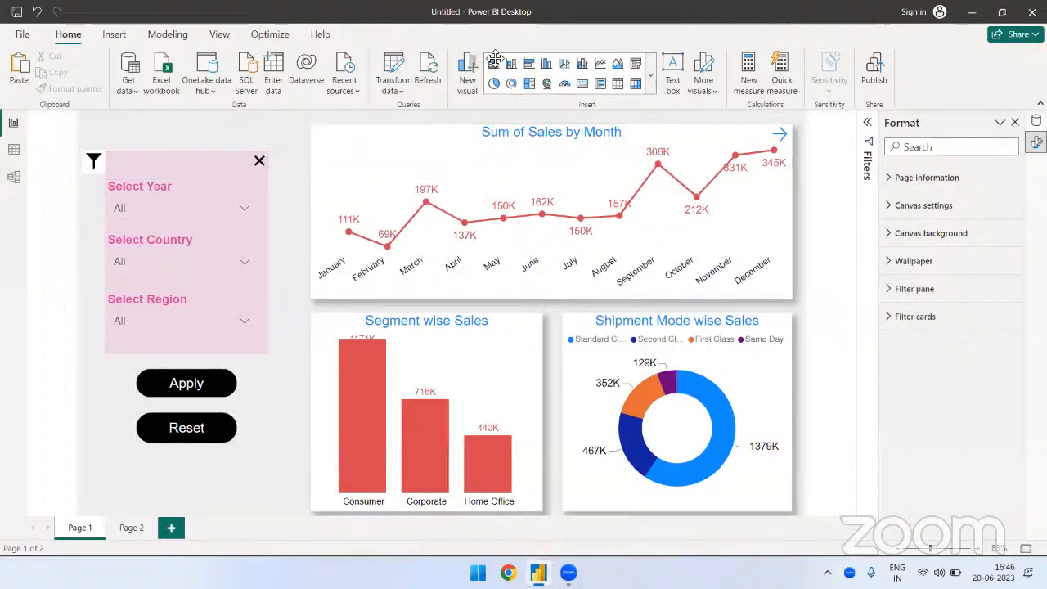
# Step: Update the Show Filters bookmark so it captures the Apply and Reset pills together with the slicer panel
pyautogui.click(172, 36)
pyautogui.click(221, 36)
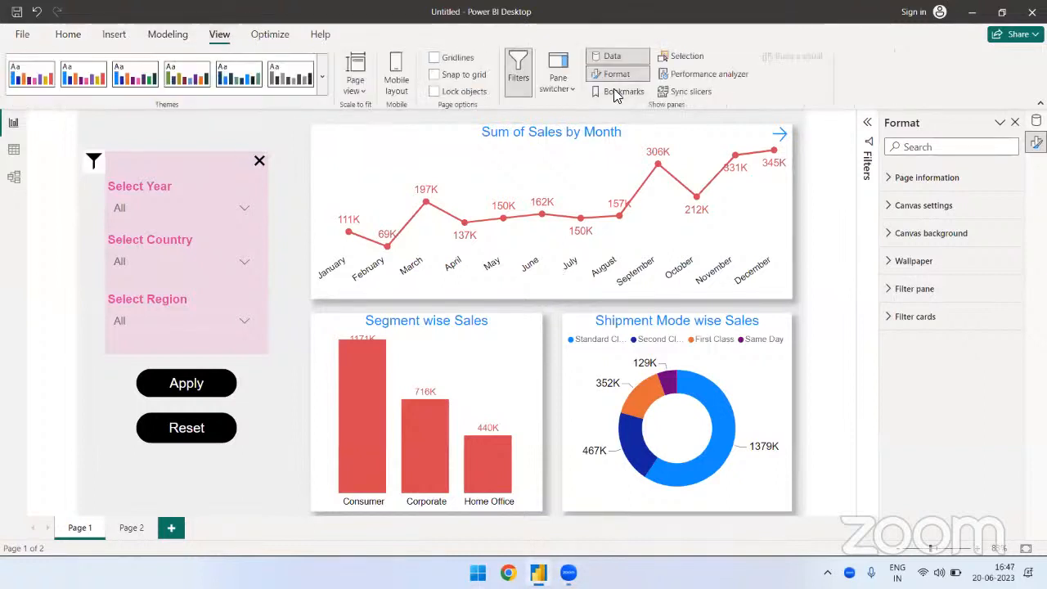
pyautogui.click(617, 91)
pyautogui.click(685, 56)
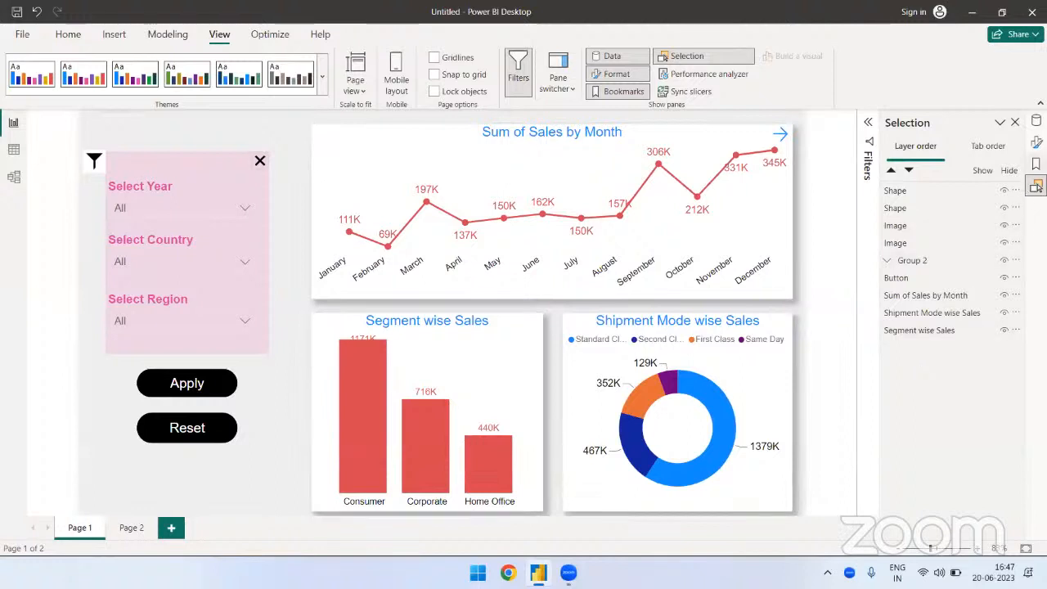
pyautogui.click(1035, 164)
pyautogui.click(996, 166)
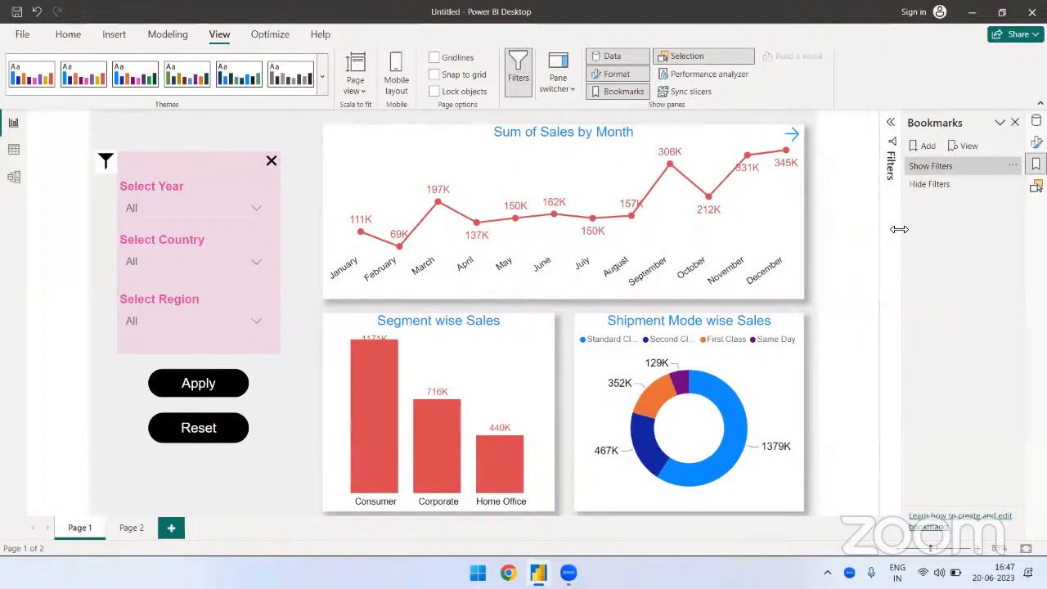
pyautogui.click(1035, 186)
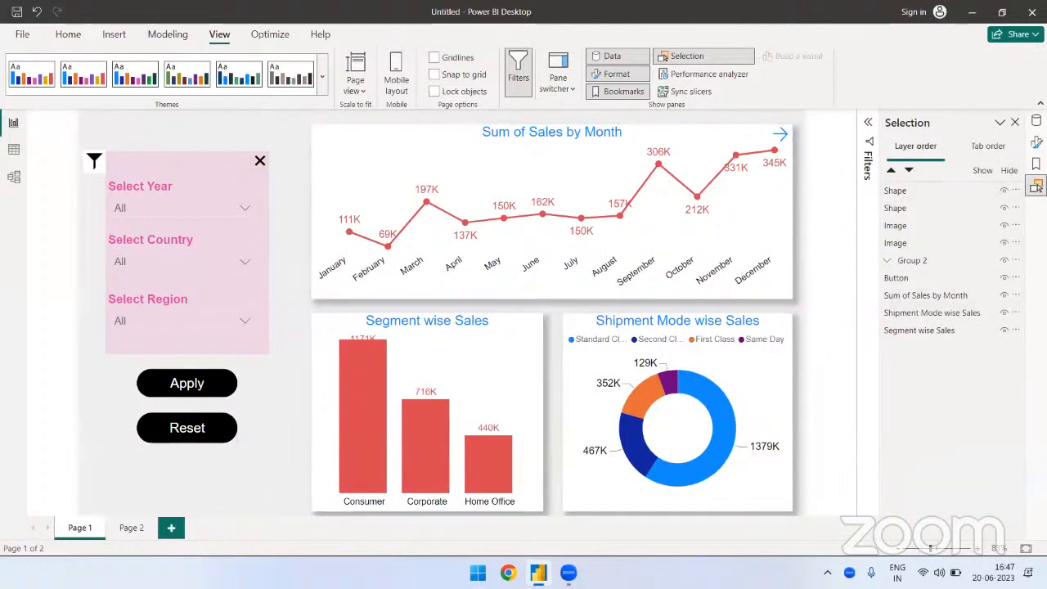
pyautogui.click(1036, 163)
pyautogui.rightClick(929, 165)
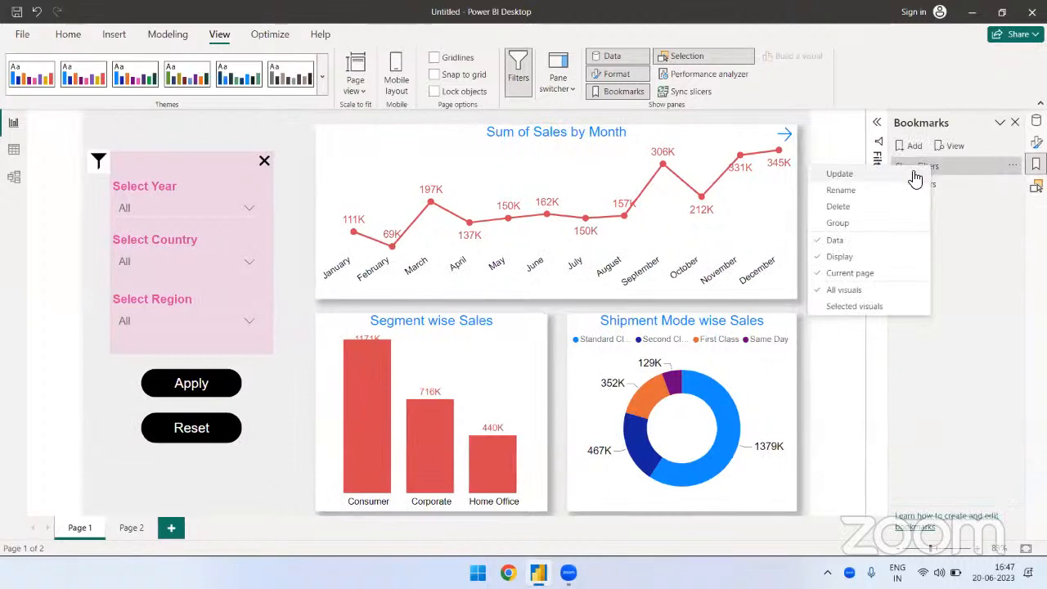
pyautogui.click(841, 175)
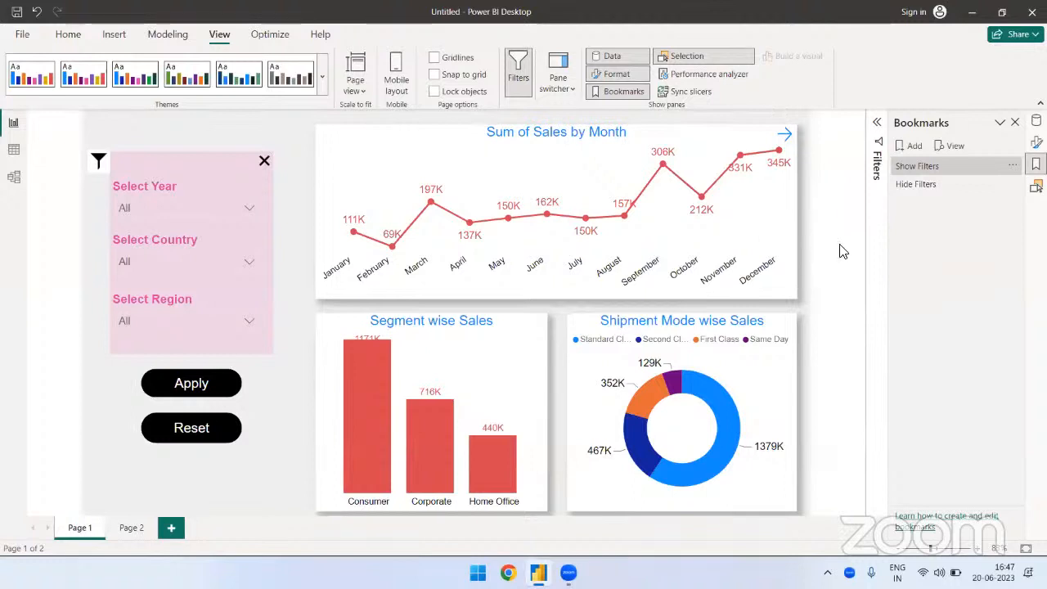
# Step: Apply the Hide Filters bookmark and hide the Apply and Reset pill shapes on Page 1
pyautogui.click(917, 193)
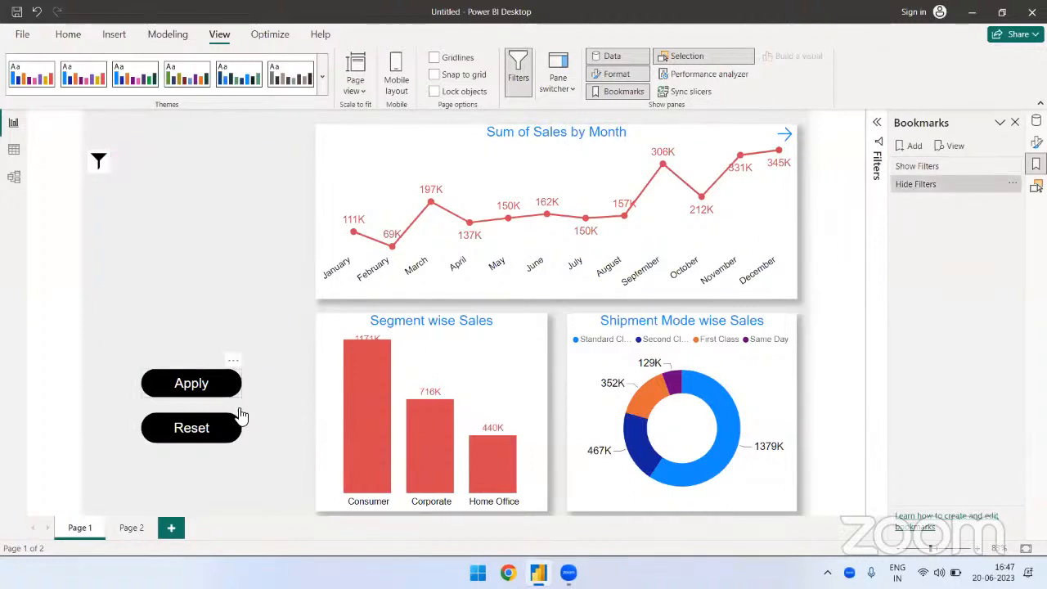
pyautogui.click(1035, 186)
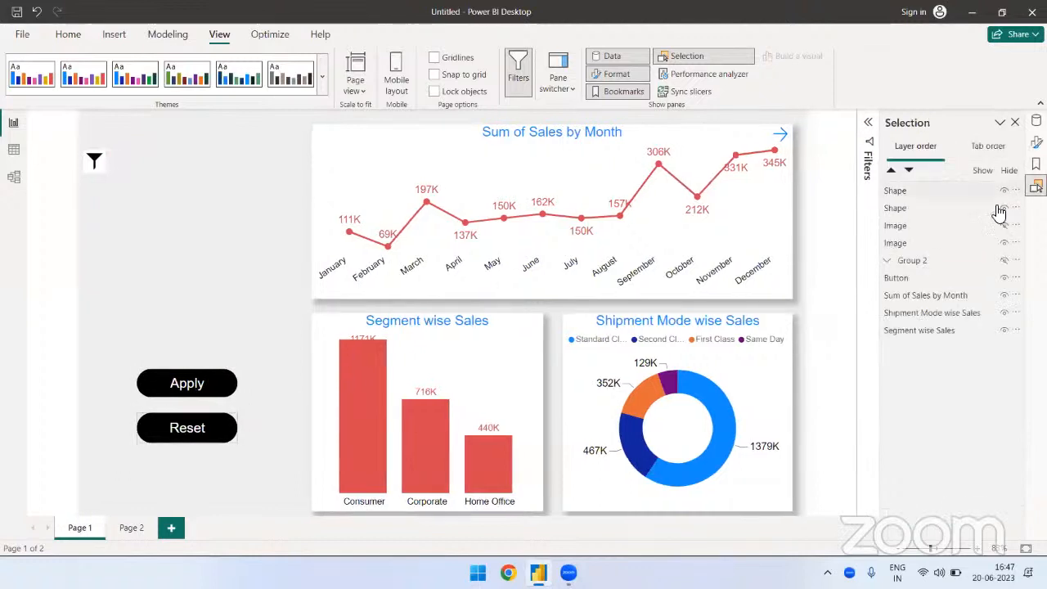
pyautogui.click(903, 193)
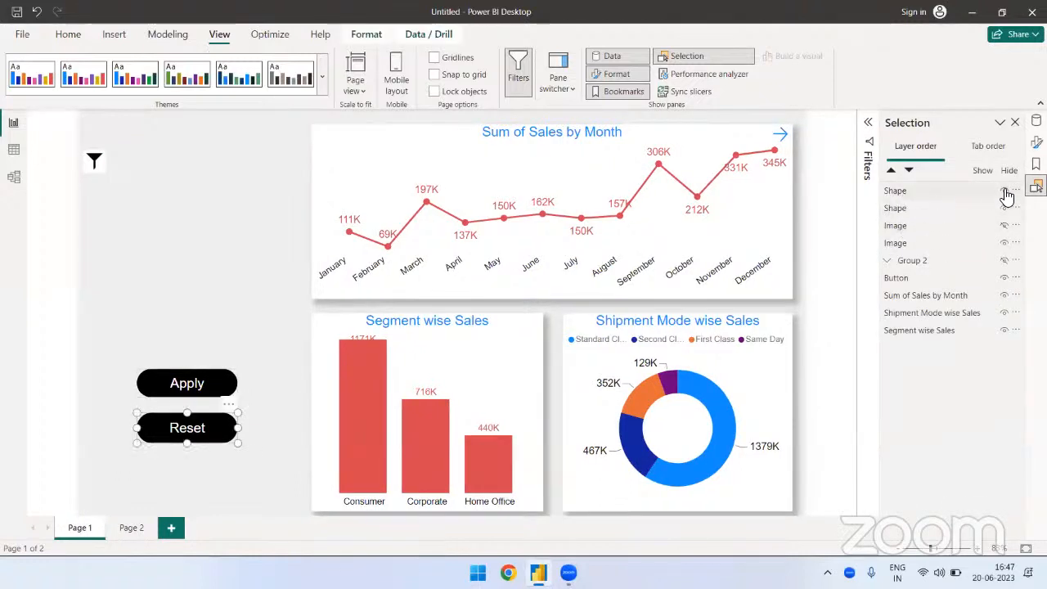
pyautogui.click(1004, 191)
pyautogui.click(909, 211)
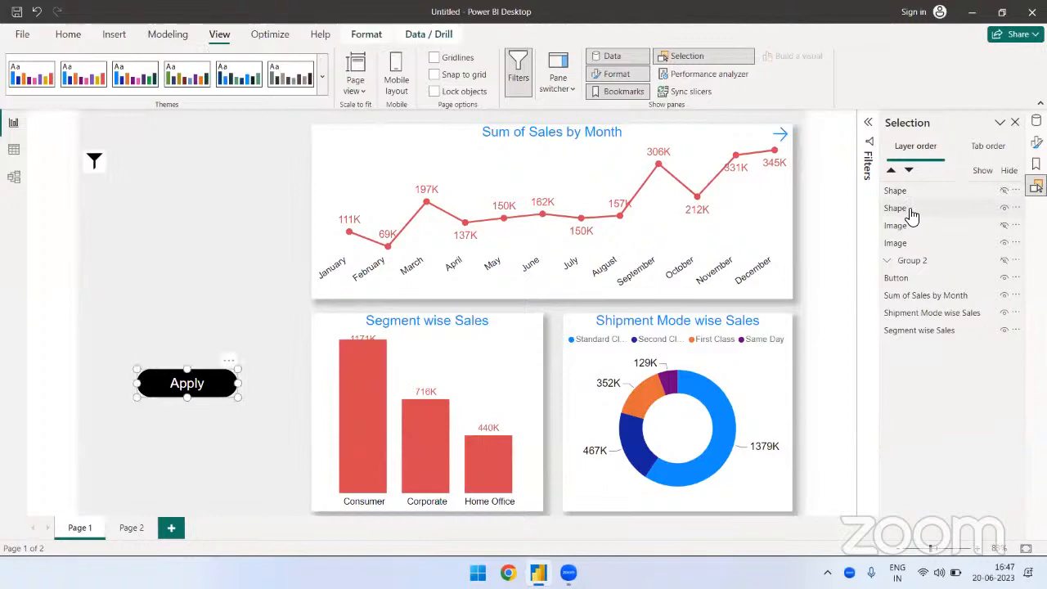
pyautogui.click(1004, 209)
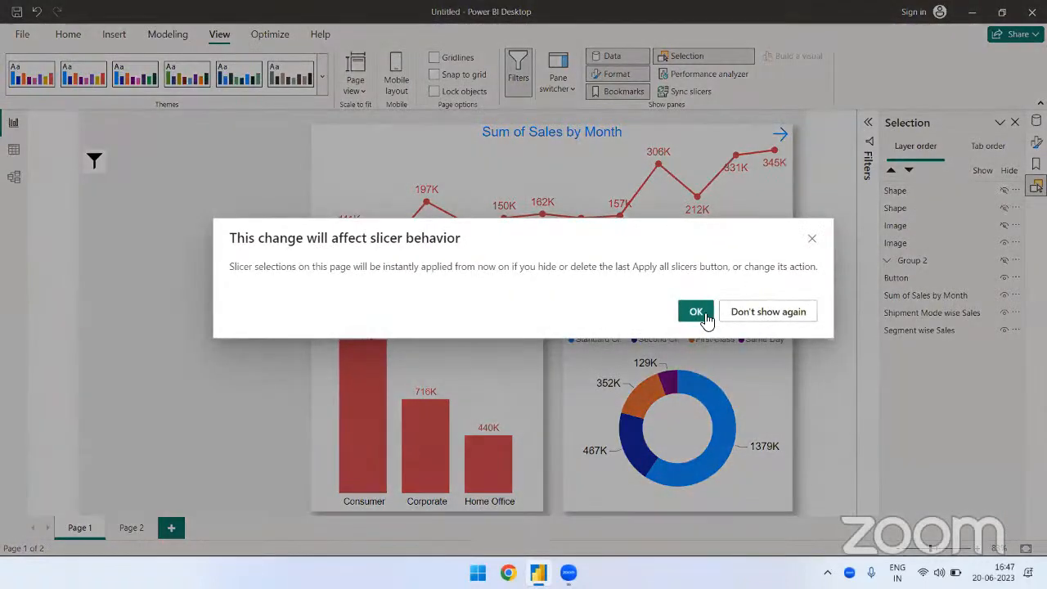
pyautogui.click(696, 314)
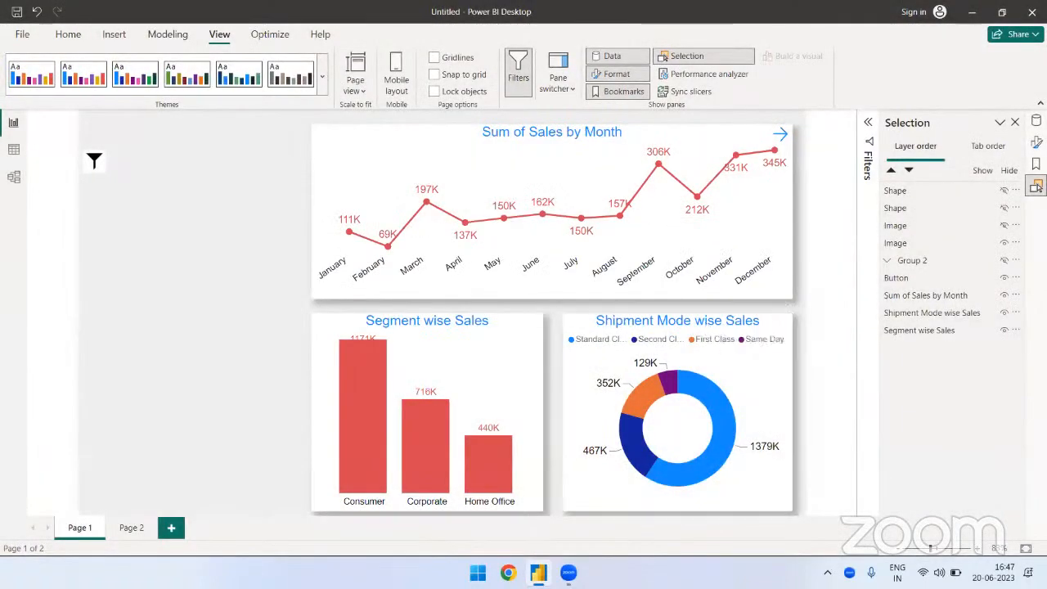
# Step: Update the Hide Filters bookmark with the Apply and Reset pills hidden, and check it against the Show Filters bookmark
pyautogui.click(1035, 164)
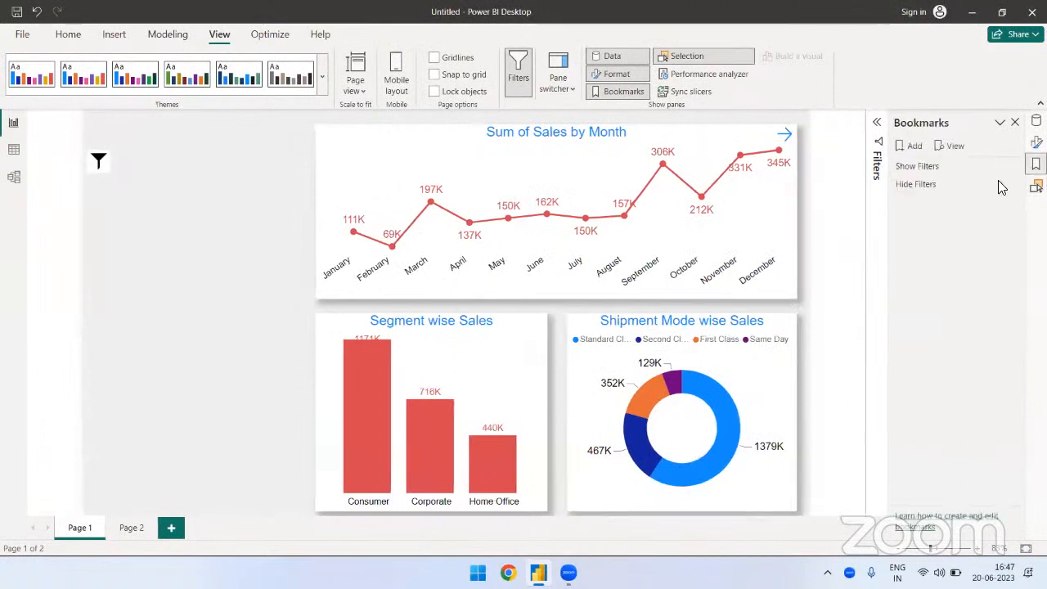
pyautogui.rightClick(904, 186)
pyautogui.press('Escape')
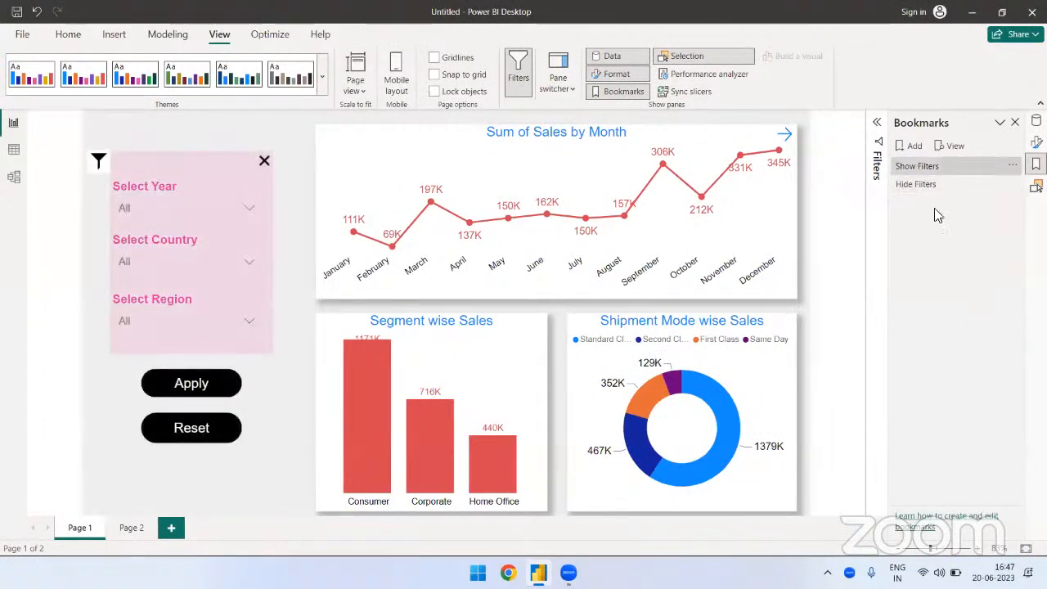
pyautogui.click(922, 184)
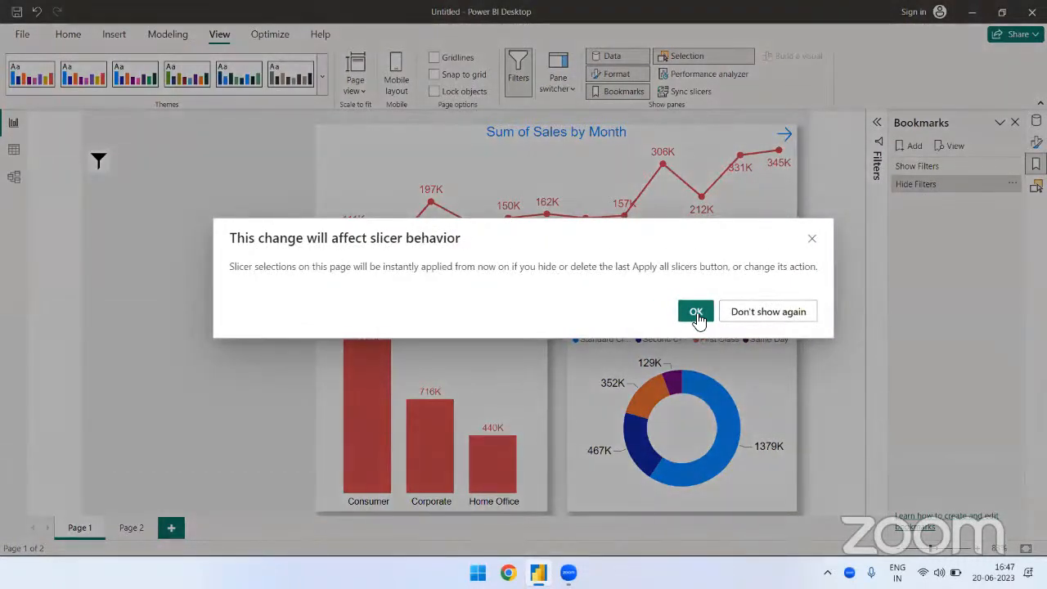
pyautogui.click(695, 318)
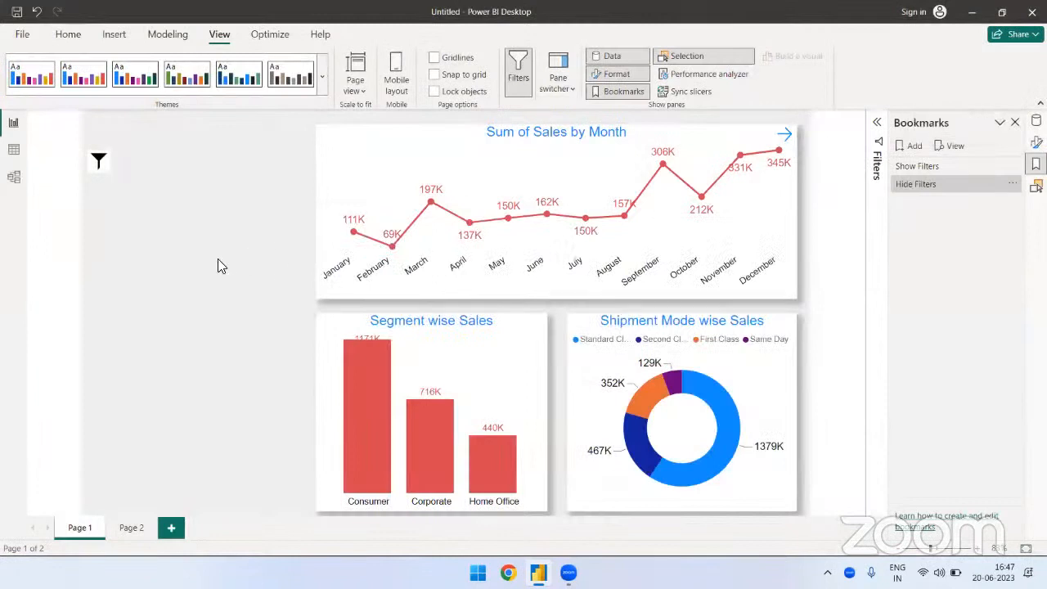
# Step: Test the slicer panel by opening it from the filter icon, applying year 2022 with region East, and closing it again
pyautogui.keyDown('ctrl'); pyautogui.click(99, 161); pyautogui.keyUp('ctrl')
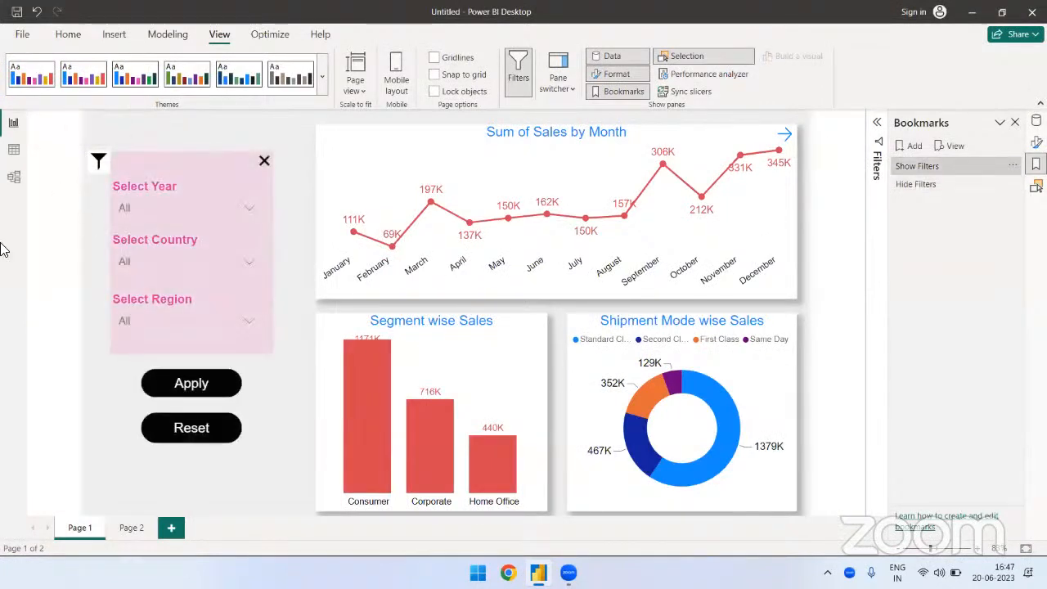
pyautogui.click(178, 207)
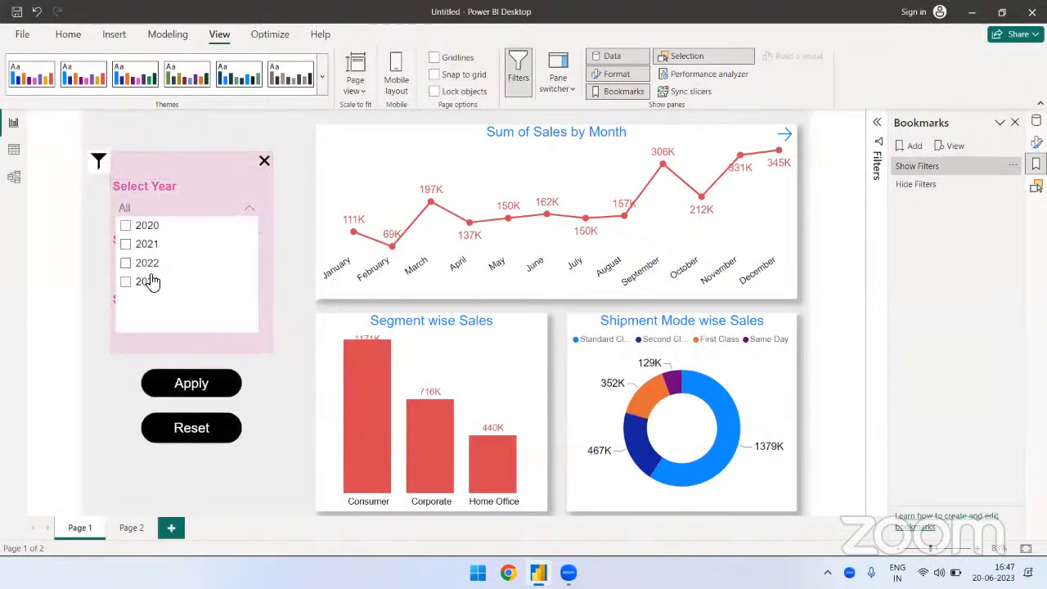
pyautogui.click(125, 262)
pyautogui.click(72, 285)
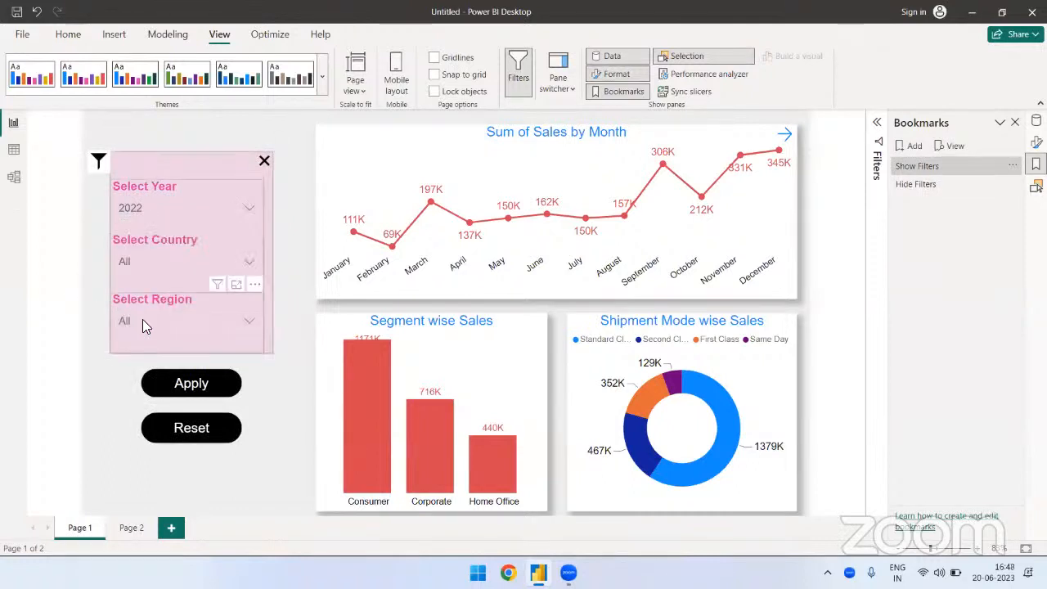
pyautogui.click(142, 320)
pyautogui.click(125, 223)
pyautogui.click(45, 280)
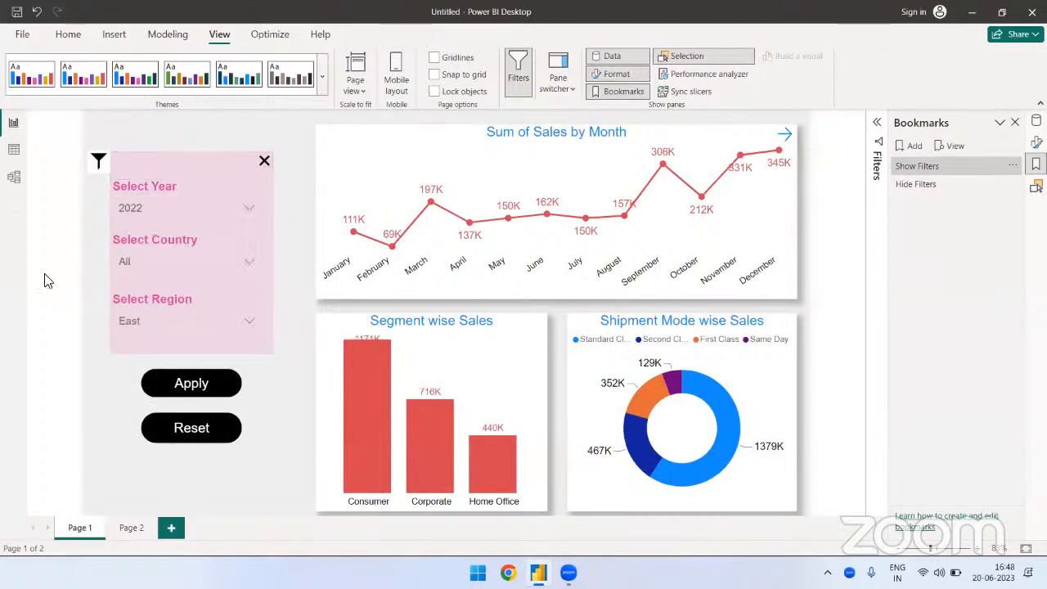
pyautogui.click(187, 393)
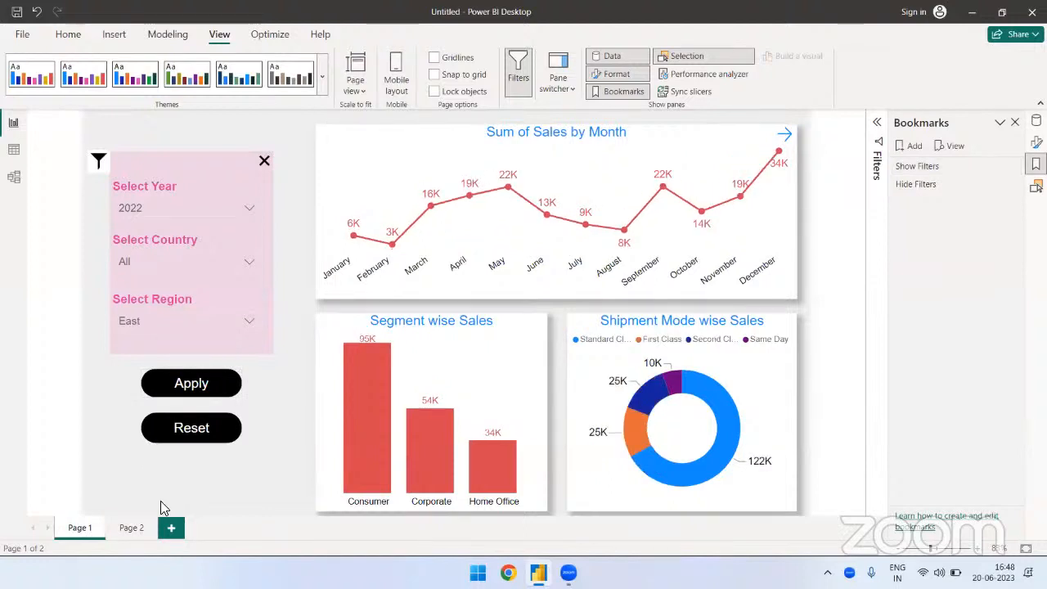
pyautogui.click(263, 165)
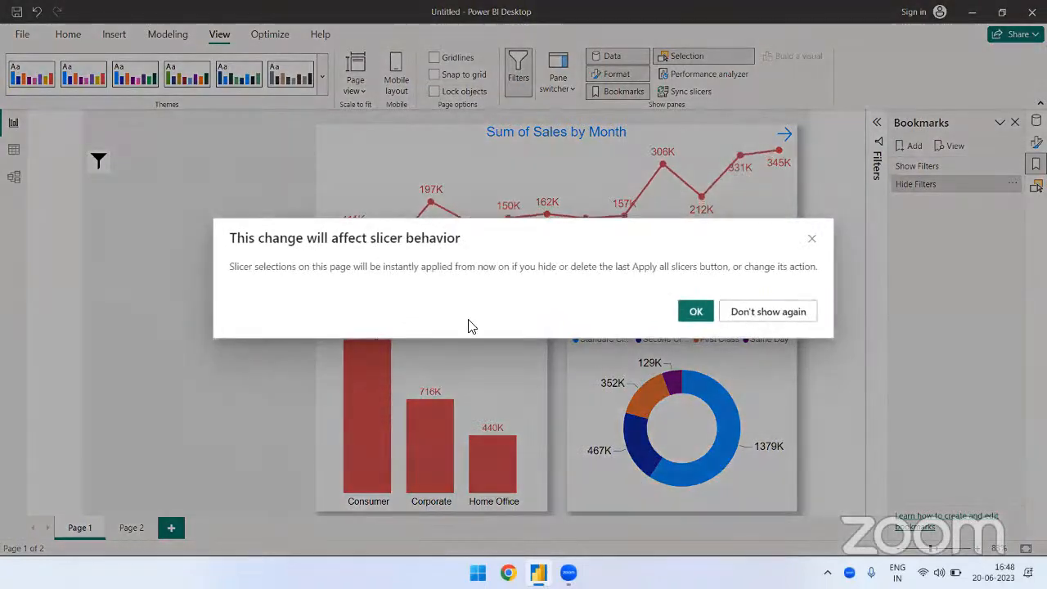
pyautogui.click(690, 312)
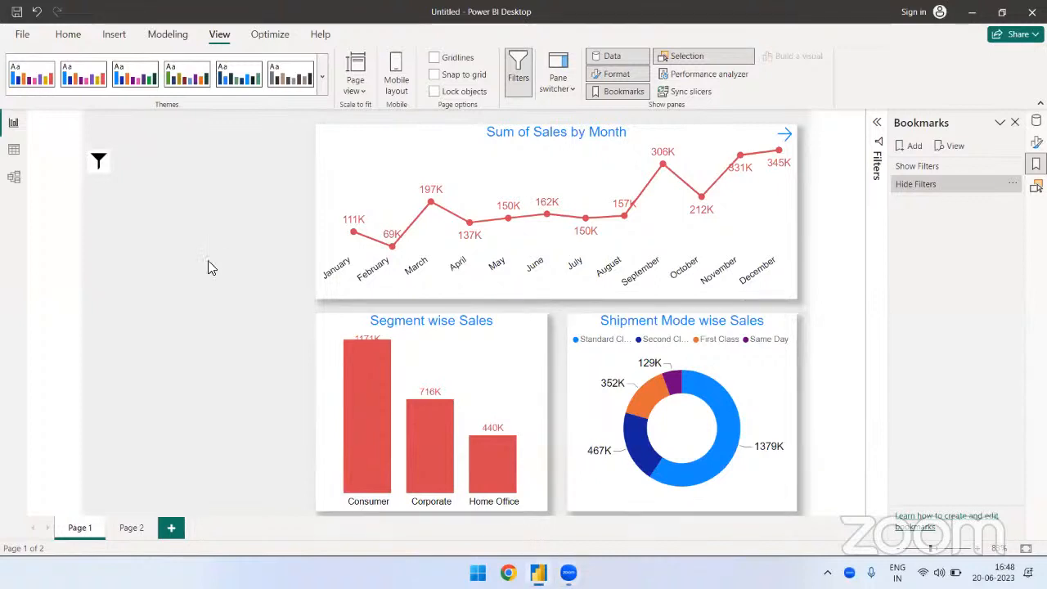
# Step: Display the Orders fields list and review Page 2 of the dashboard before returning to Page 1
pyautogui.click(68, 35)
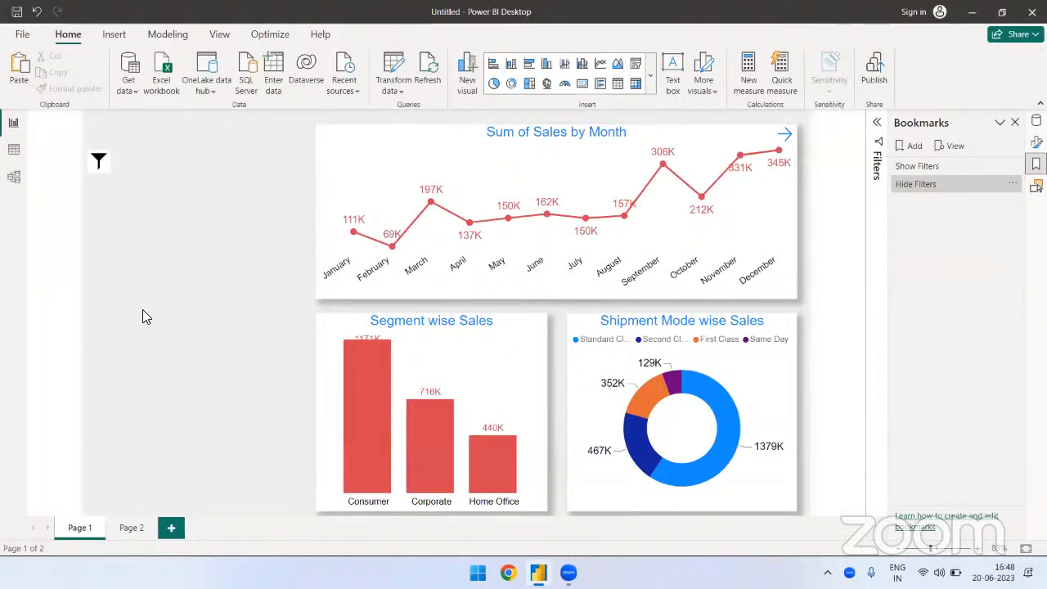
pyautogui.click(1035, 120)
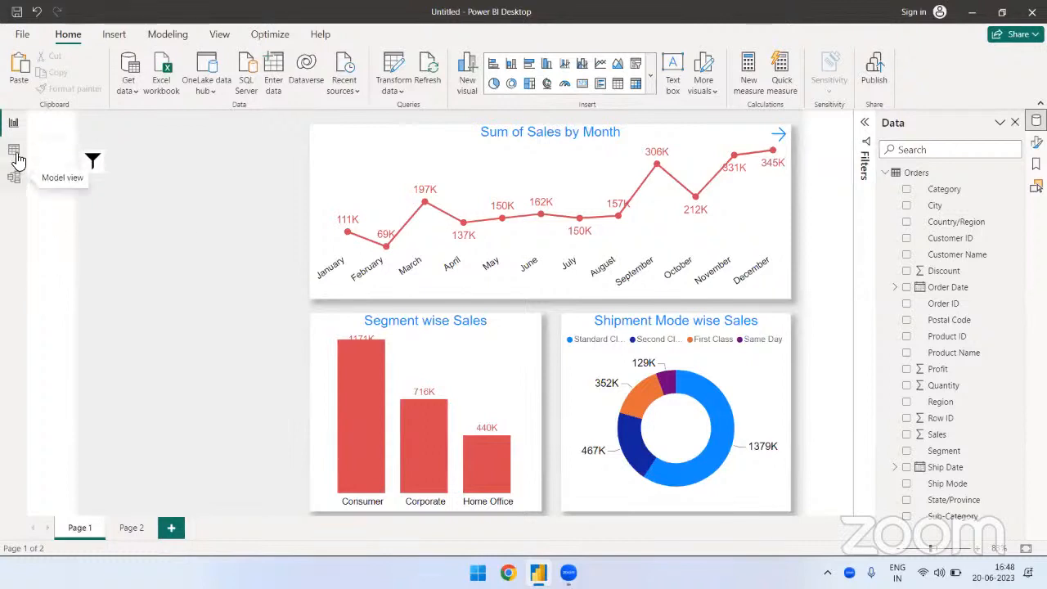
pyautogui.click(650, 75)
pyautogui.click(184, 275)
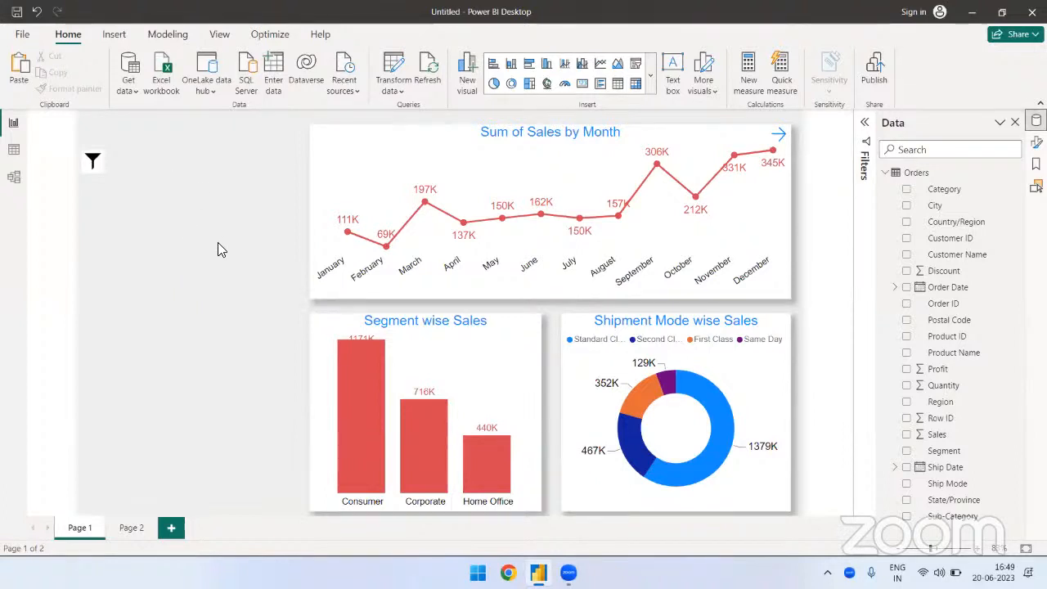
pyautogui.click(130, 530)
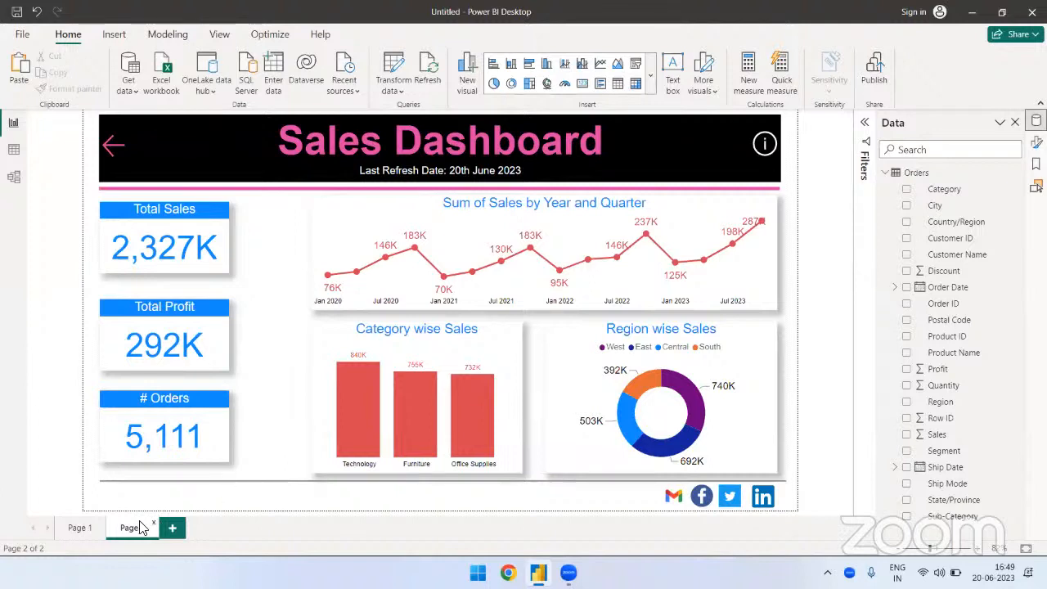
pyautogui.click(78, 527)
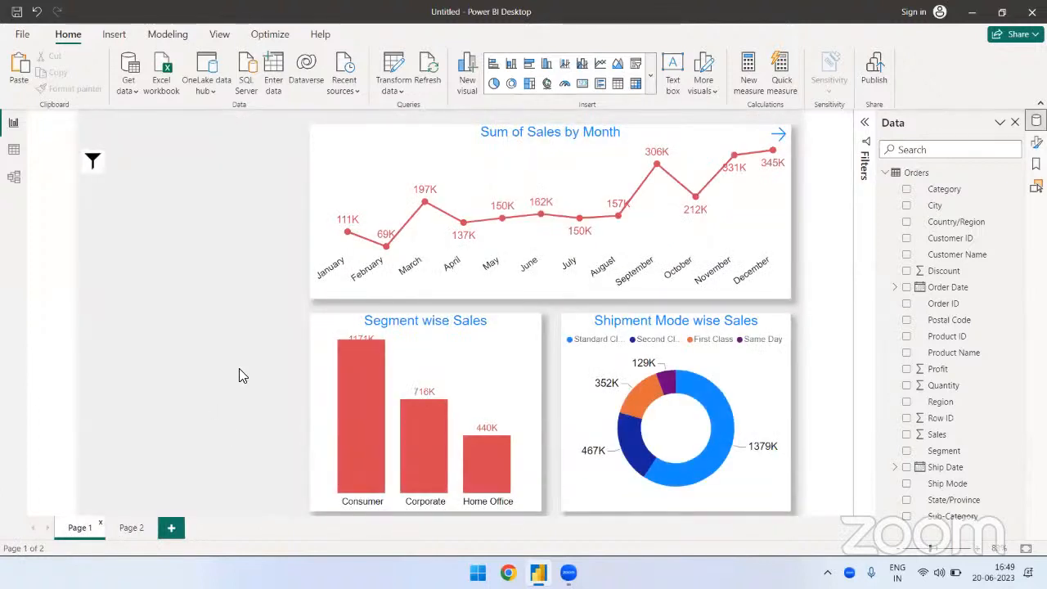